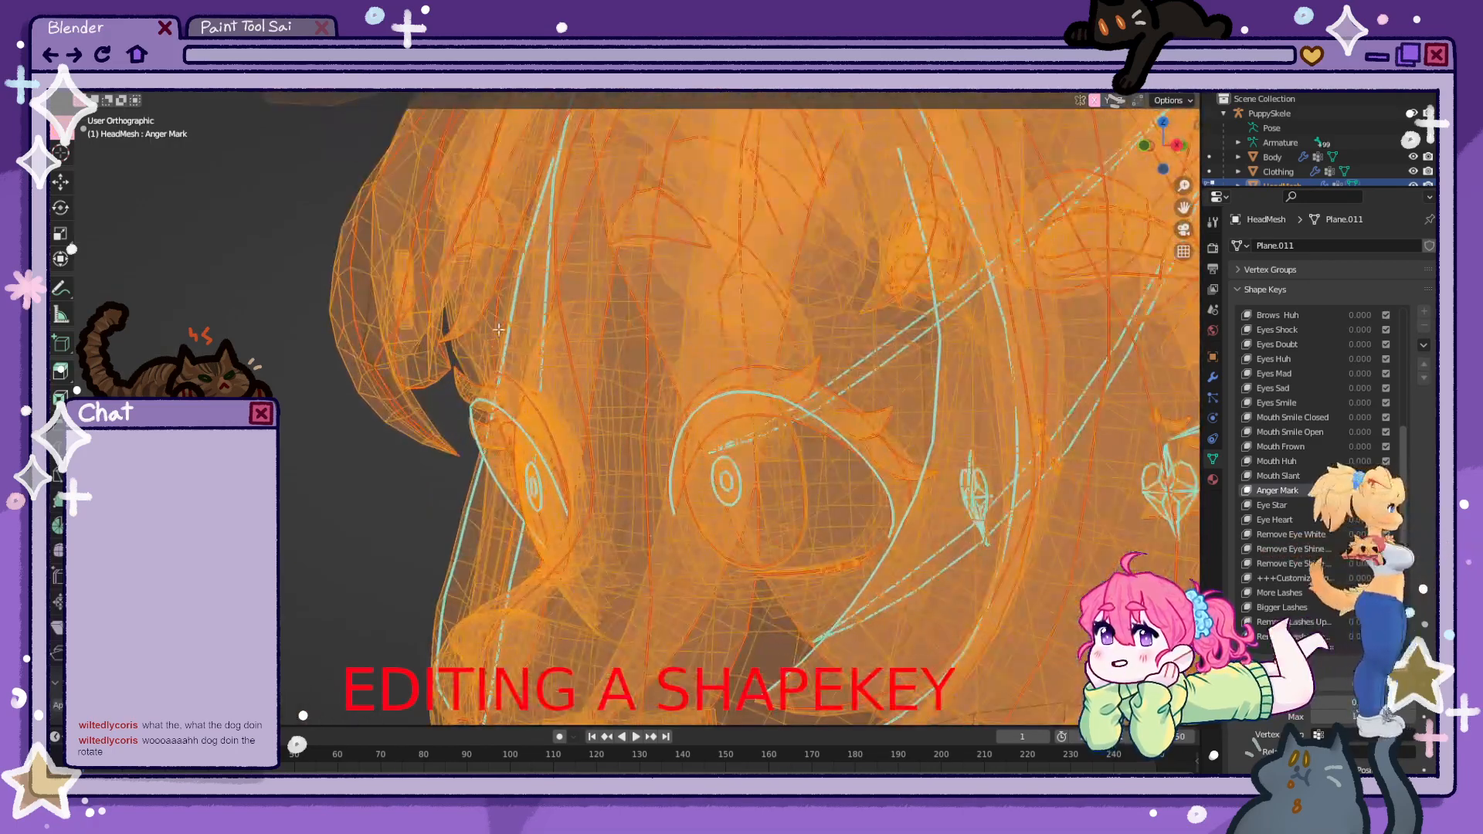
# - Clear the selection and select the linked geometry of the anger mark in vertex mode
pyautogui.click(418, 302)
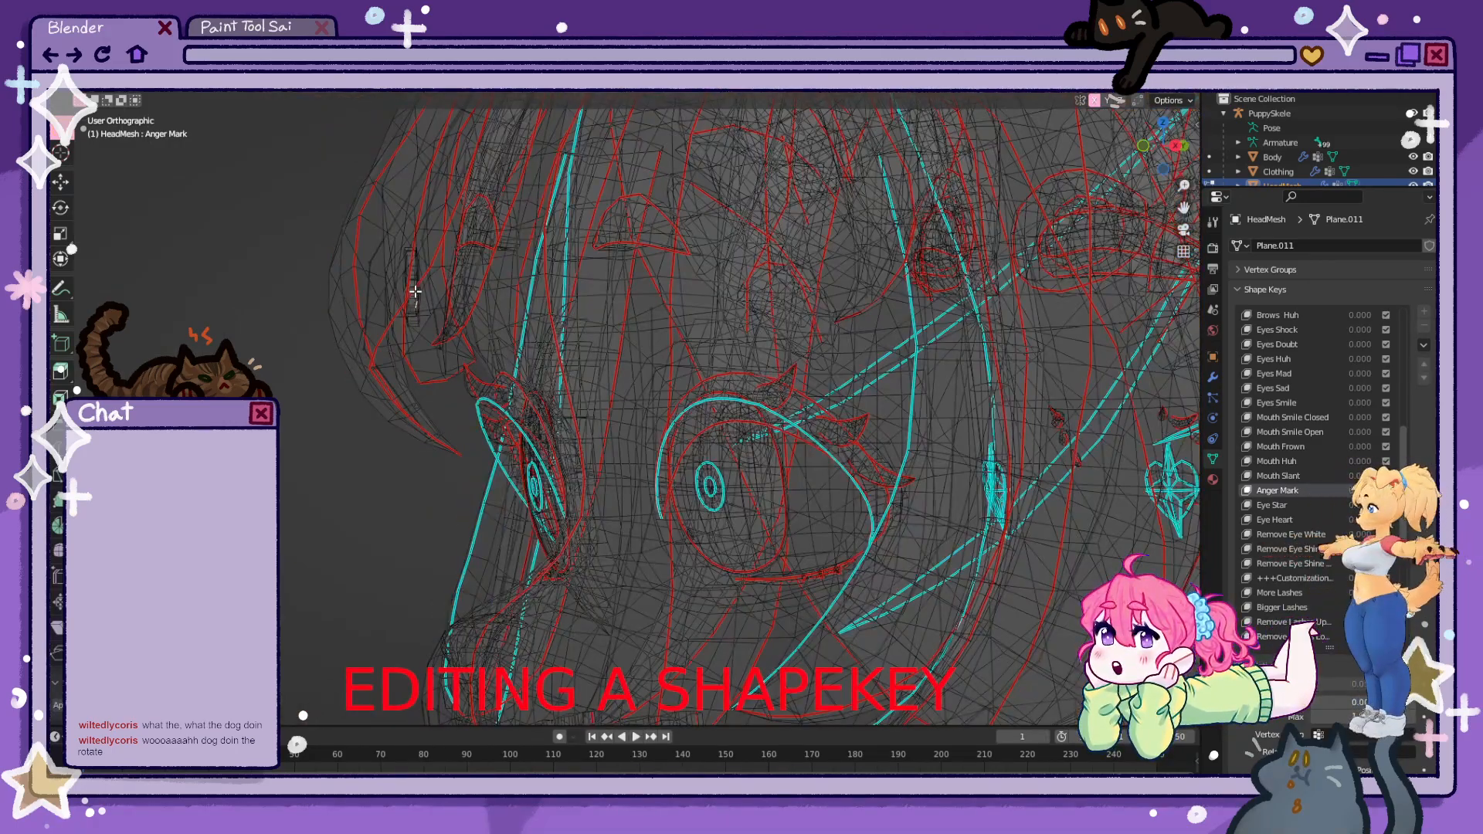
pyautogui.moveTo(419, 292); pyautogui.dragTo(465, 290, button='middle')
pyautogui.press('1')
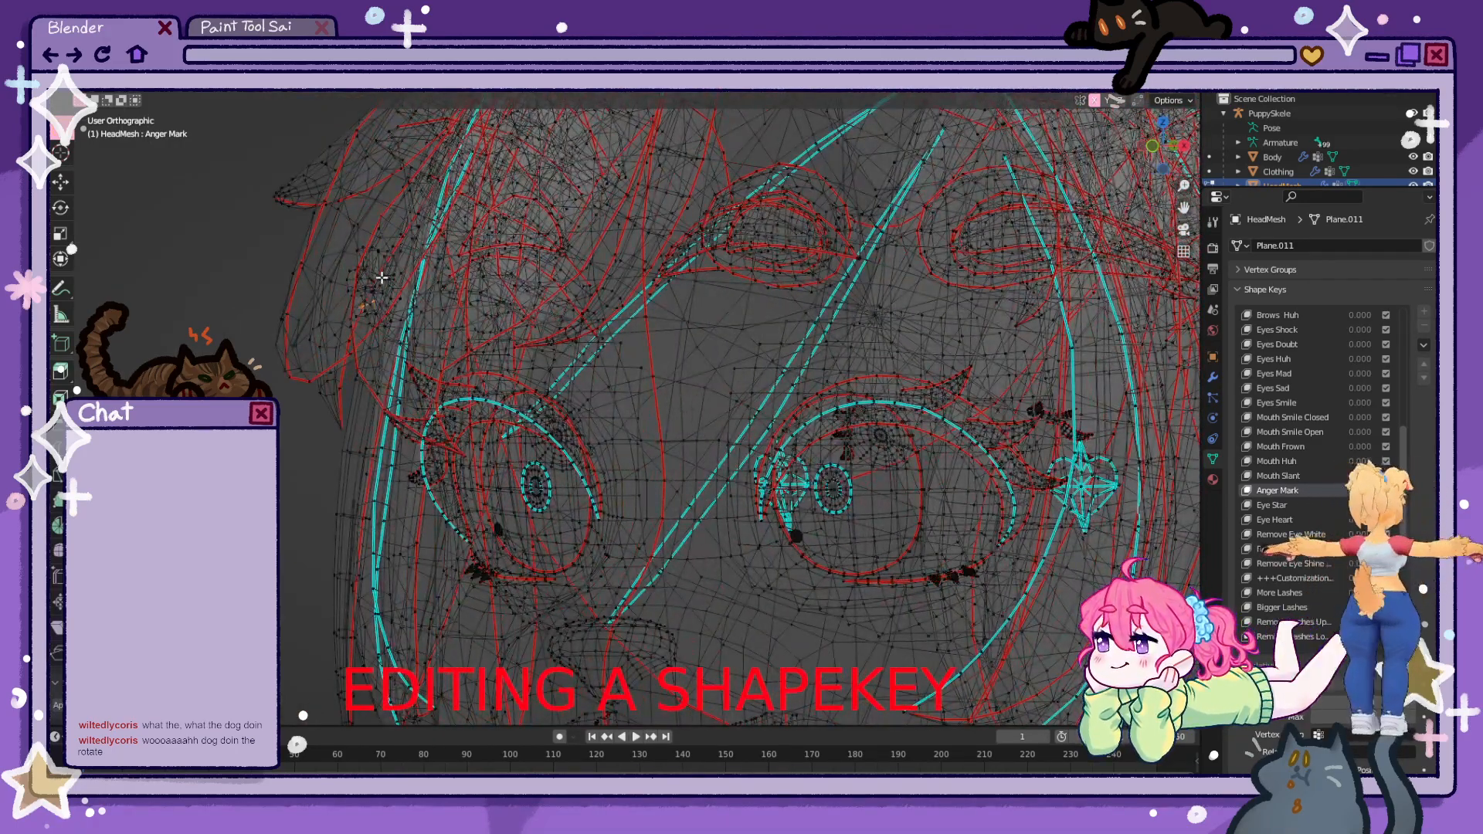
pyautogui.press('l')
pyautogui.press('l')
pyautogui.press('l')
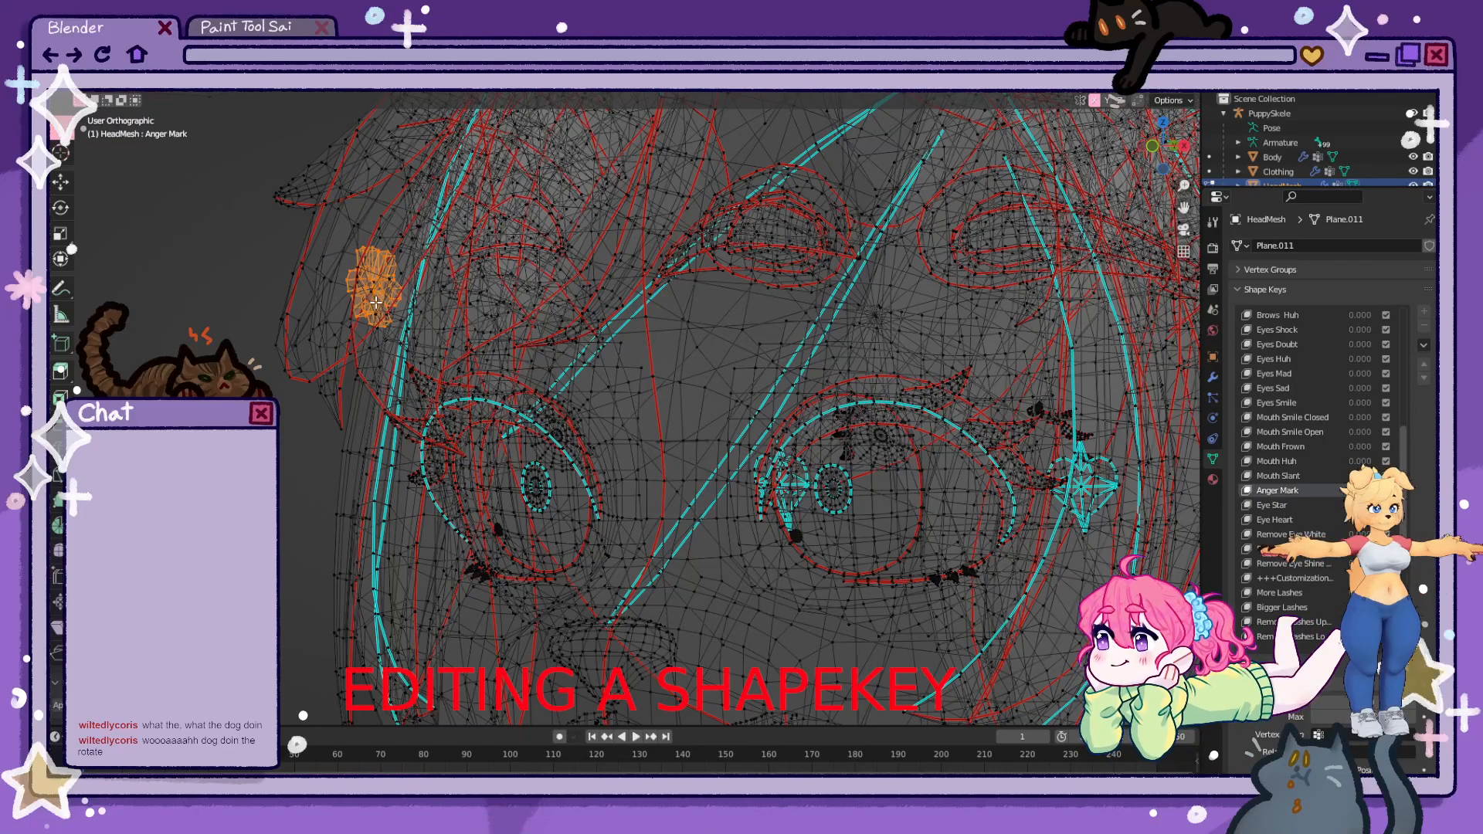
# - Move the anger mark up beside the uncovered eyebrow in the front view, with wireframe display turned off
pyautogui.press('KP_1')
pyautogui.press('g')
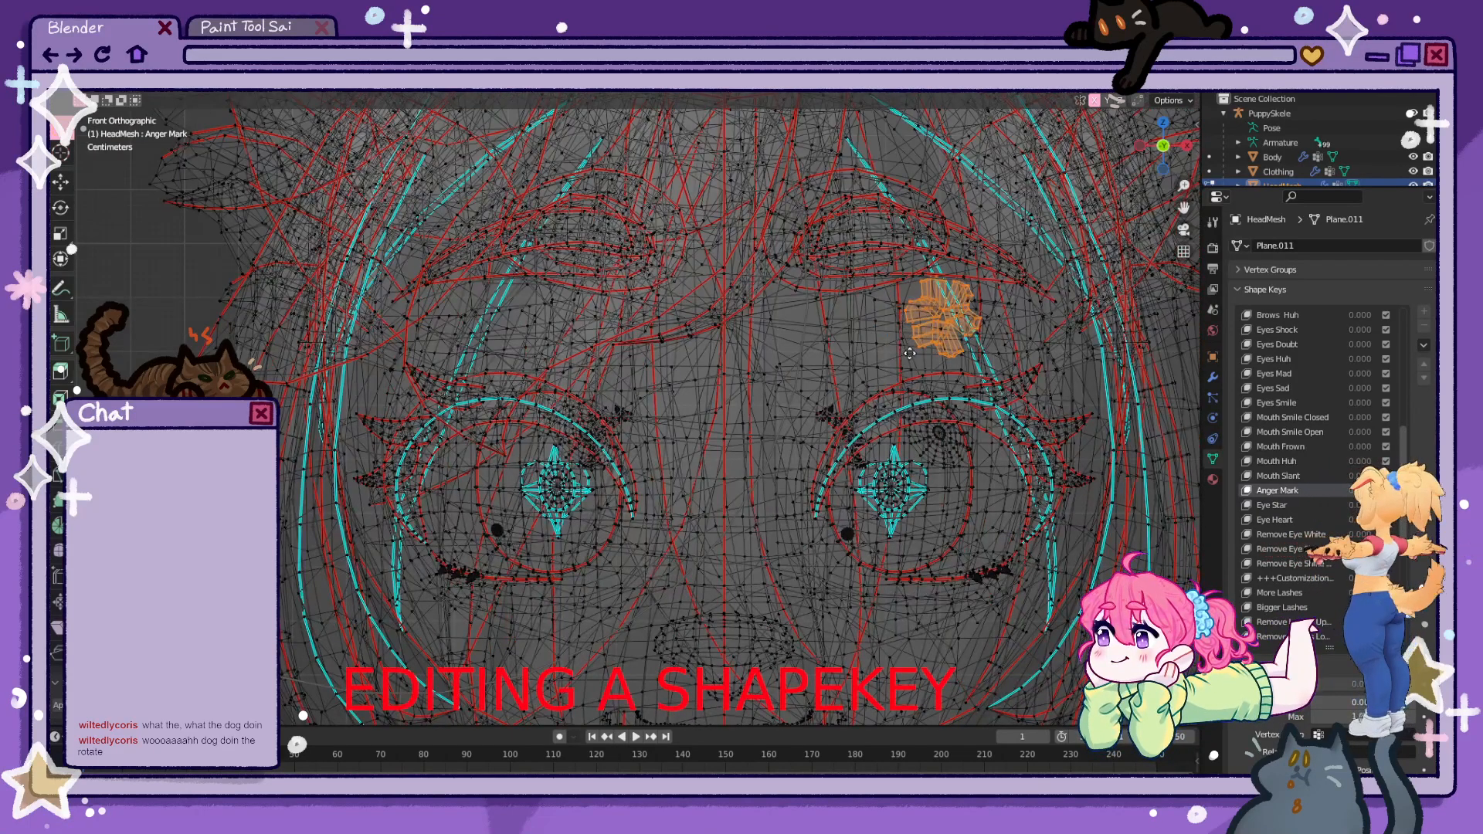
pyautogui.click(998, 361)
pyautogui.hotkey('shift', 'z')
pyautogui.press('g')
pyautogui.press('y')
pyautogui.click(1004, 389)
pyautogui.press('g')
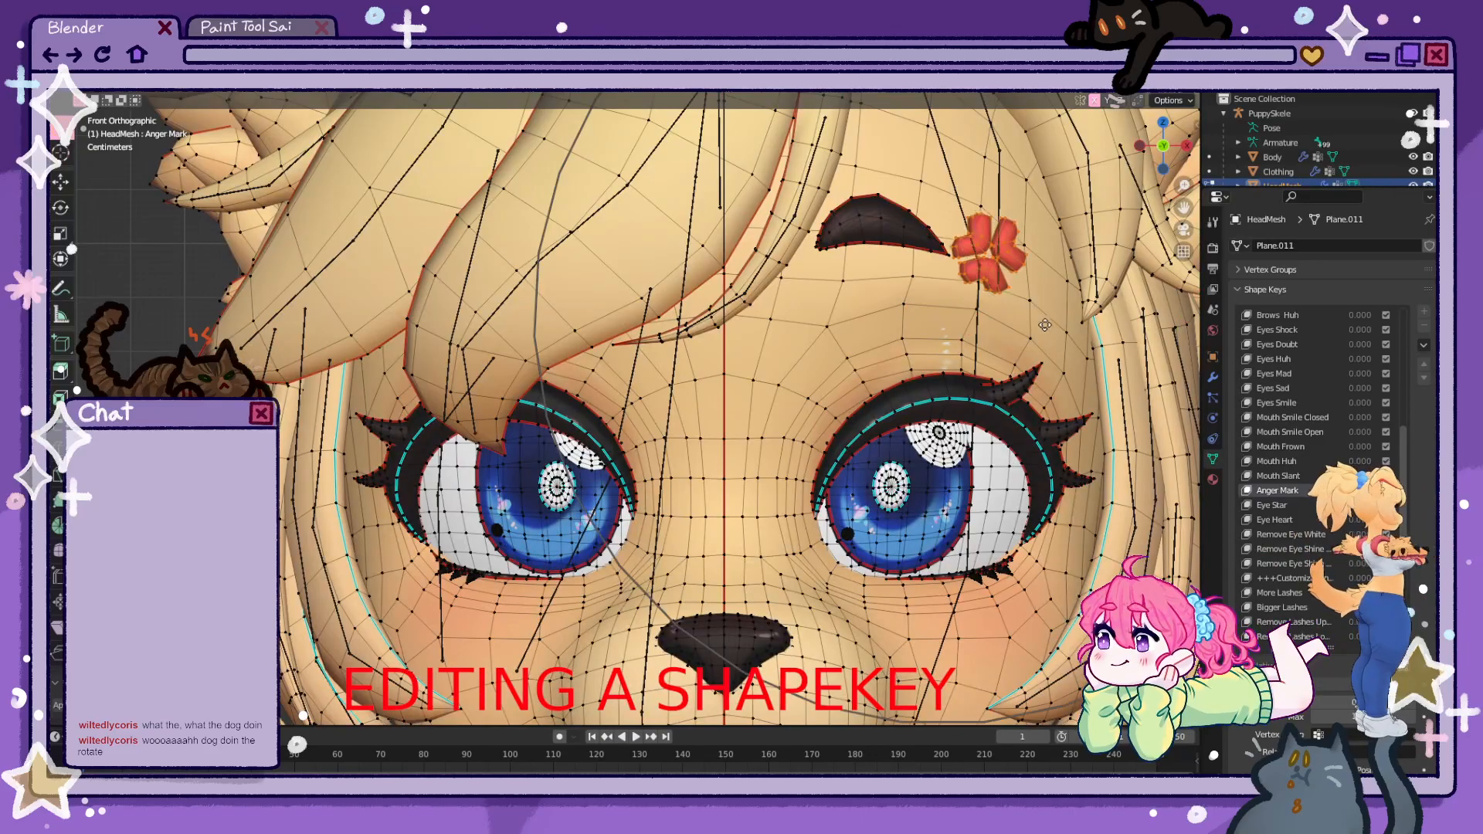
# - Check the anger mark's placement from the side, enlarge it in the front view, and leave Edit Mode
pyautogui.moveTo(1058, 264); pyautogui.dragTo(1120, 222, button='middle')
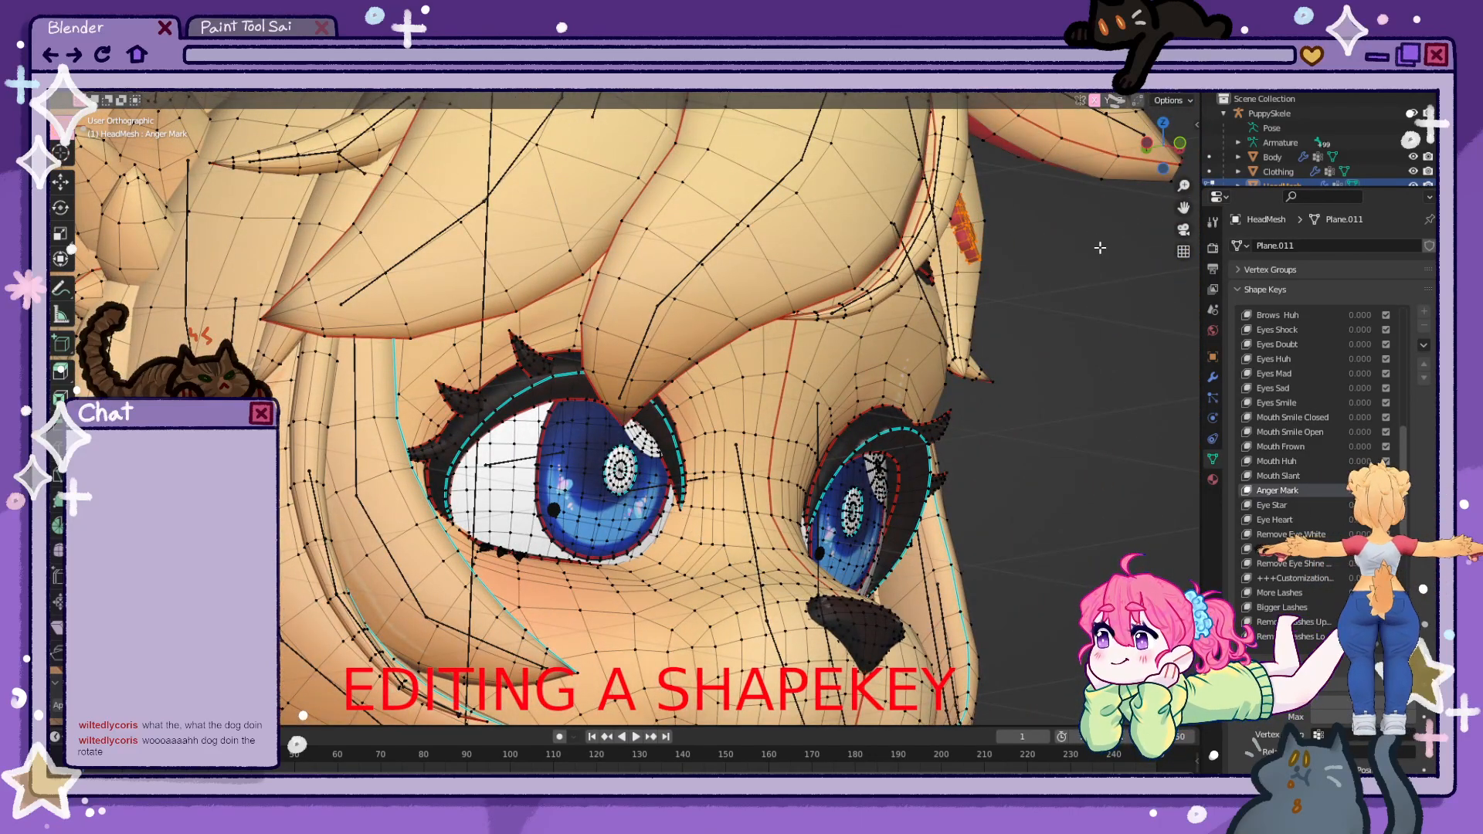
pyautogui.press('KP_3')
pyautogui.press('KP_1')
pyautogui.scroll(-8, 939, 429)
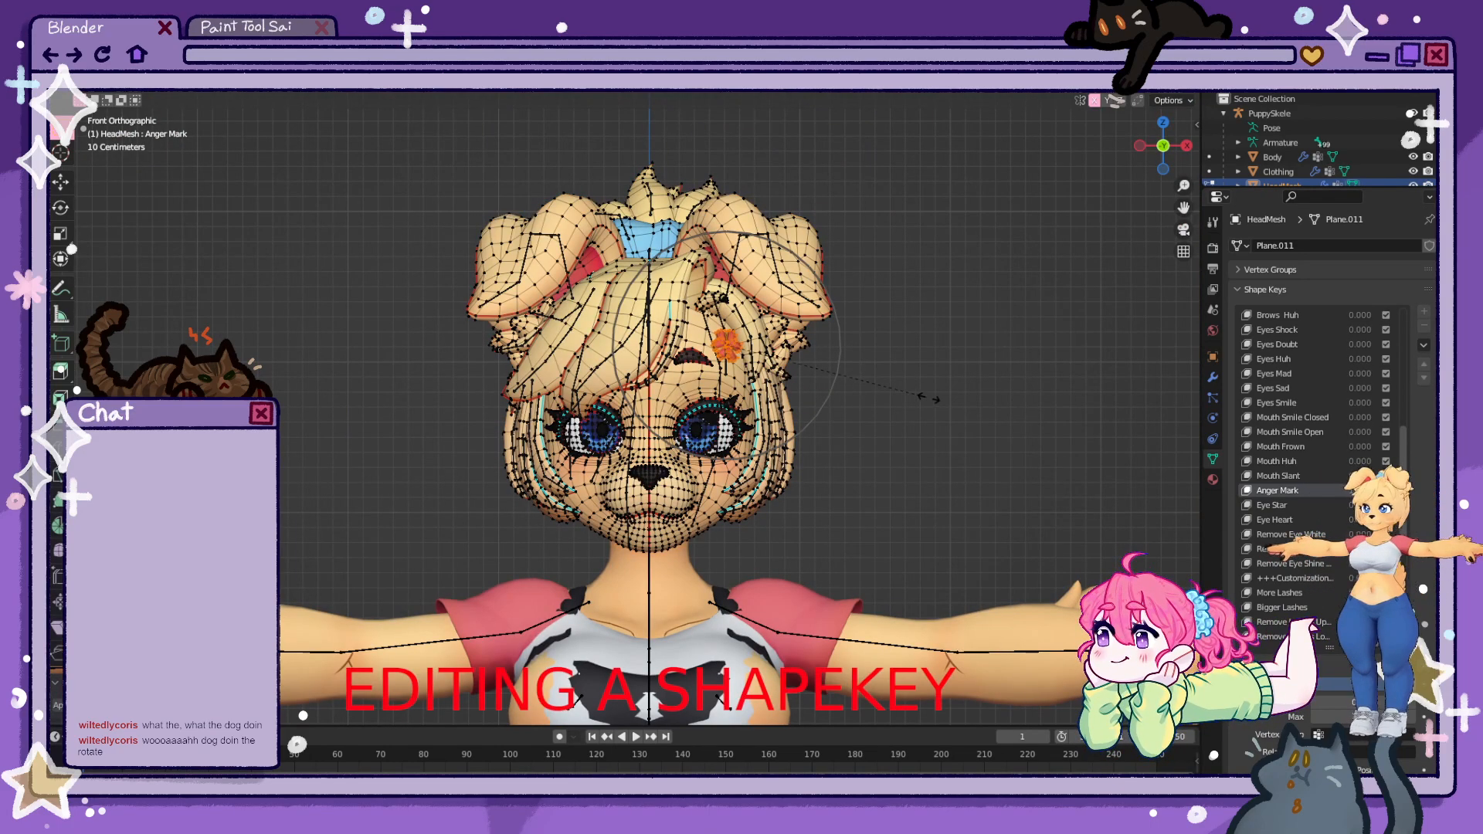
pyautogui.press('Tab')
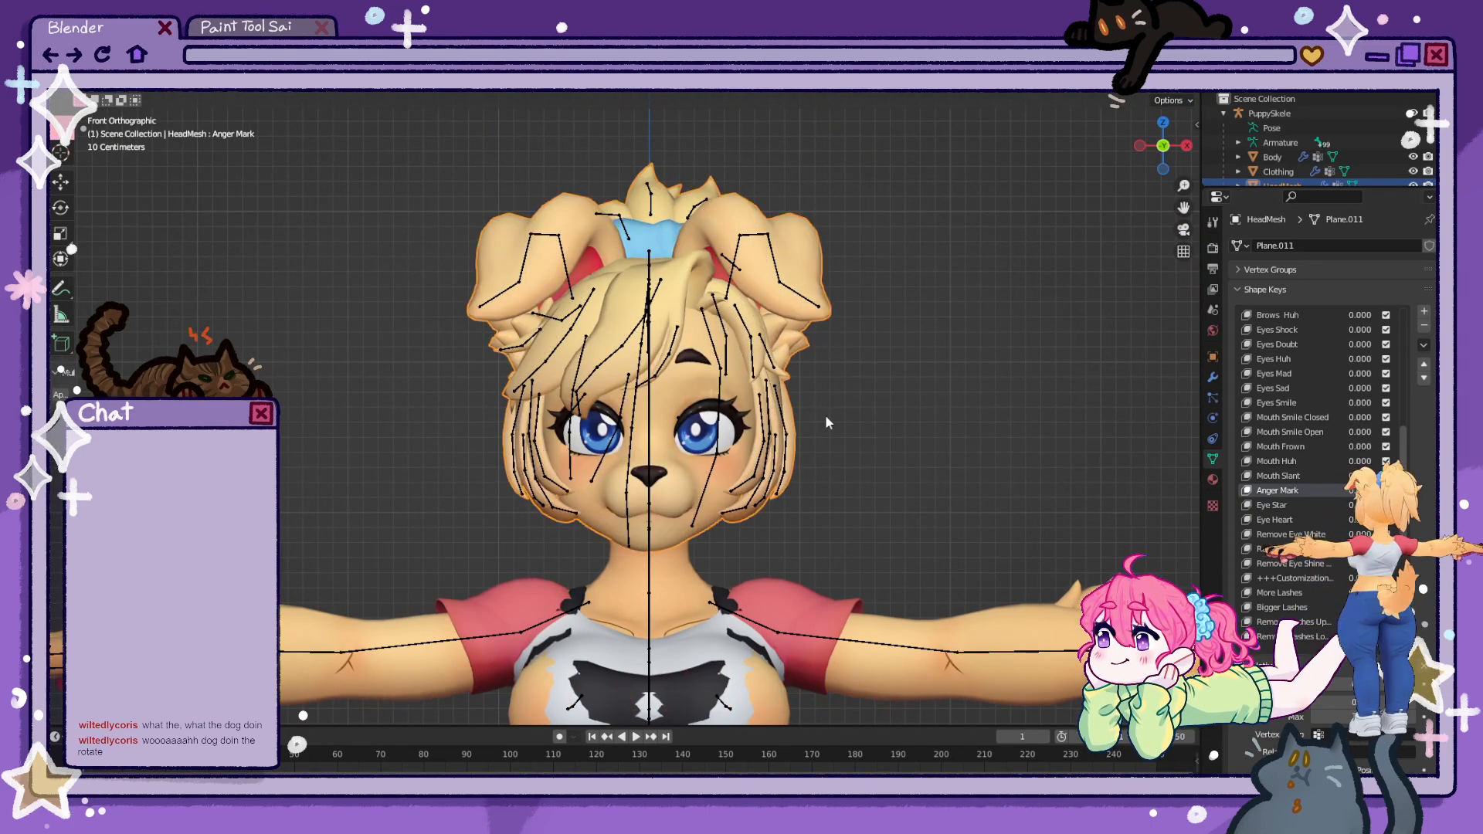
# - Save the file, and select all objects of the character for export
pyautogui.scroll(-8, 828, 421)
pyautogui.click(74, 64)
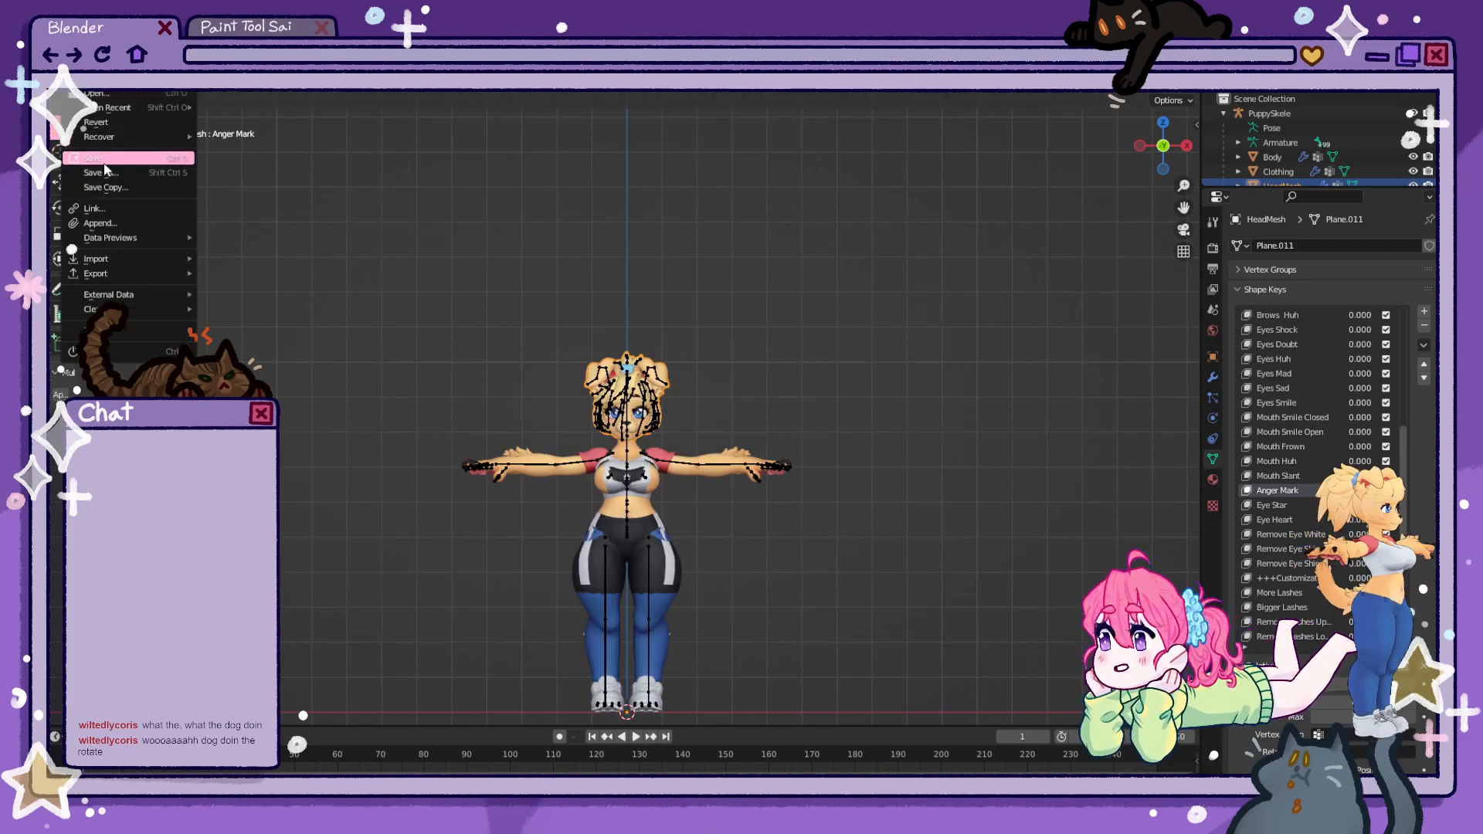
pyautogui.scroll(-3, 503, 327)
pyautogui.press('a')
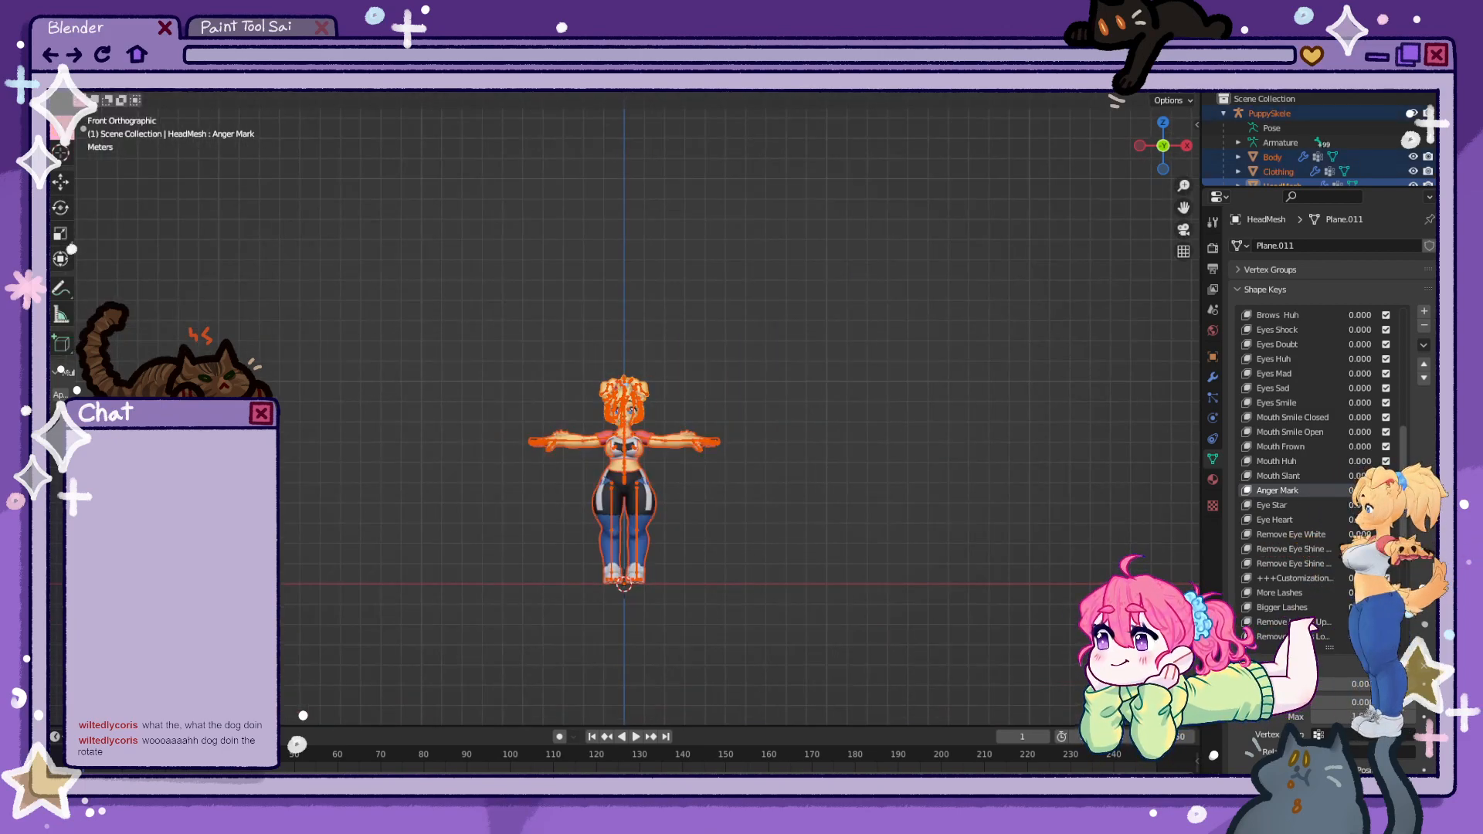
pyautogui.click(74, 64)
pyautogui.moveTo(165, 275)
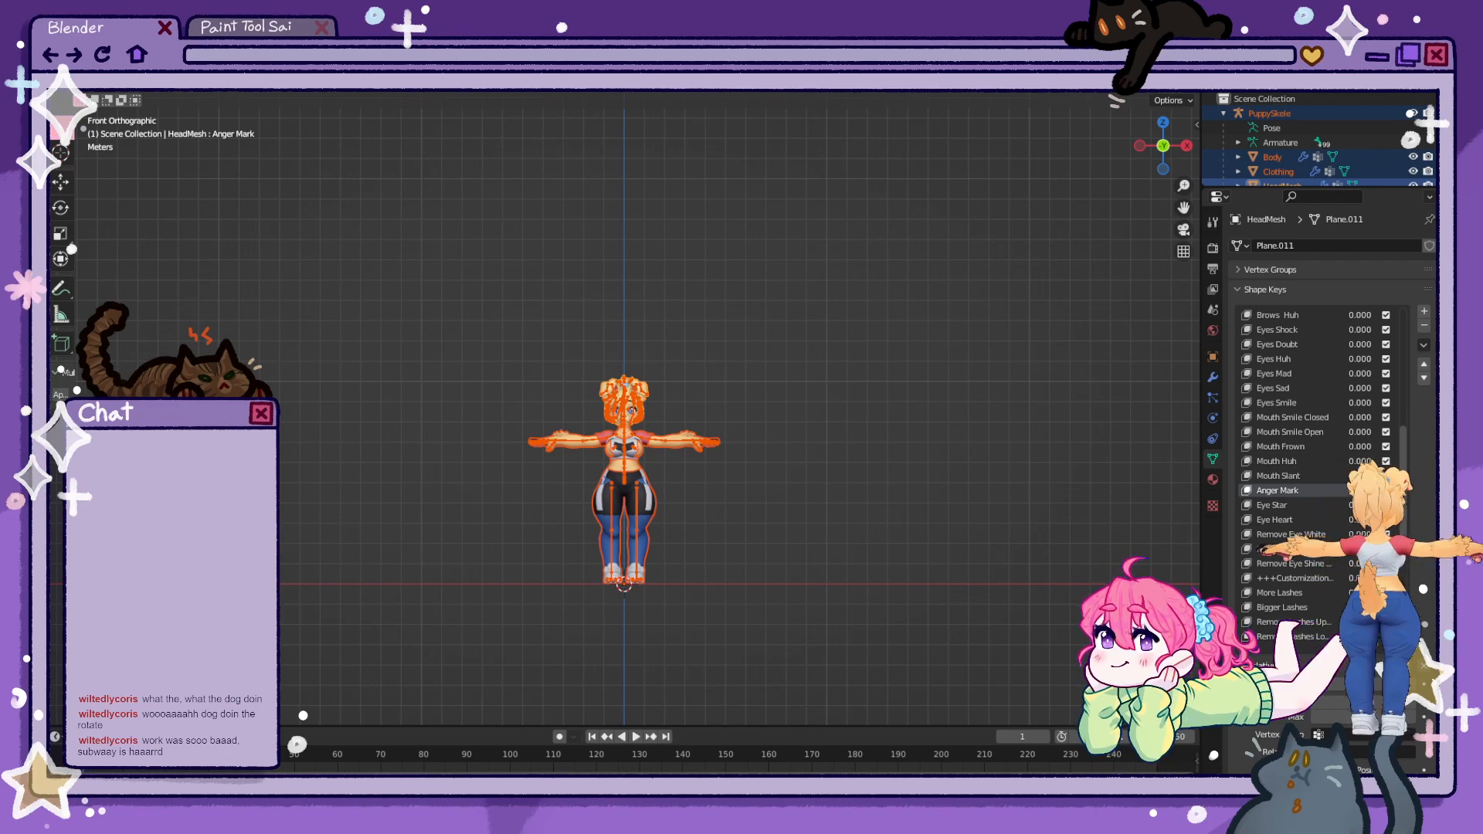
# - Switch to Substance 3D Painter, collapse the BreastDecal and BodyDetails folders, and hide the body layers below BreastDecal
pyautogui.hotkey('alt', 'Tab')
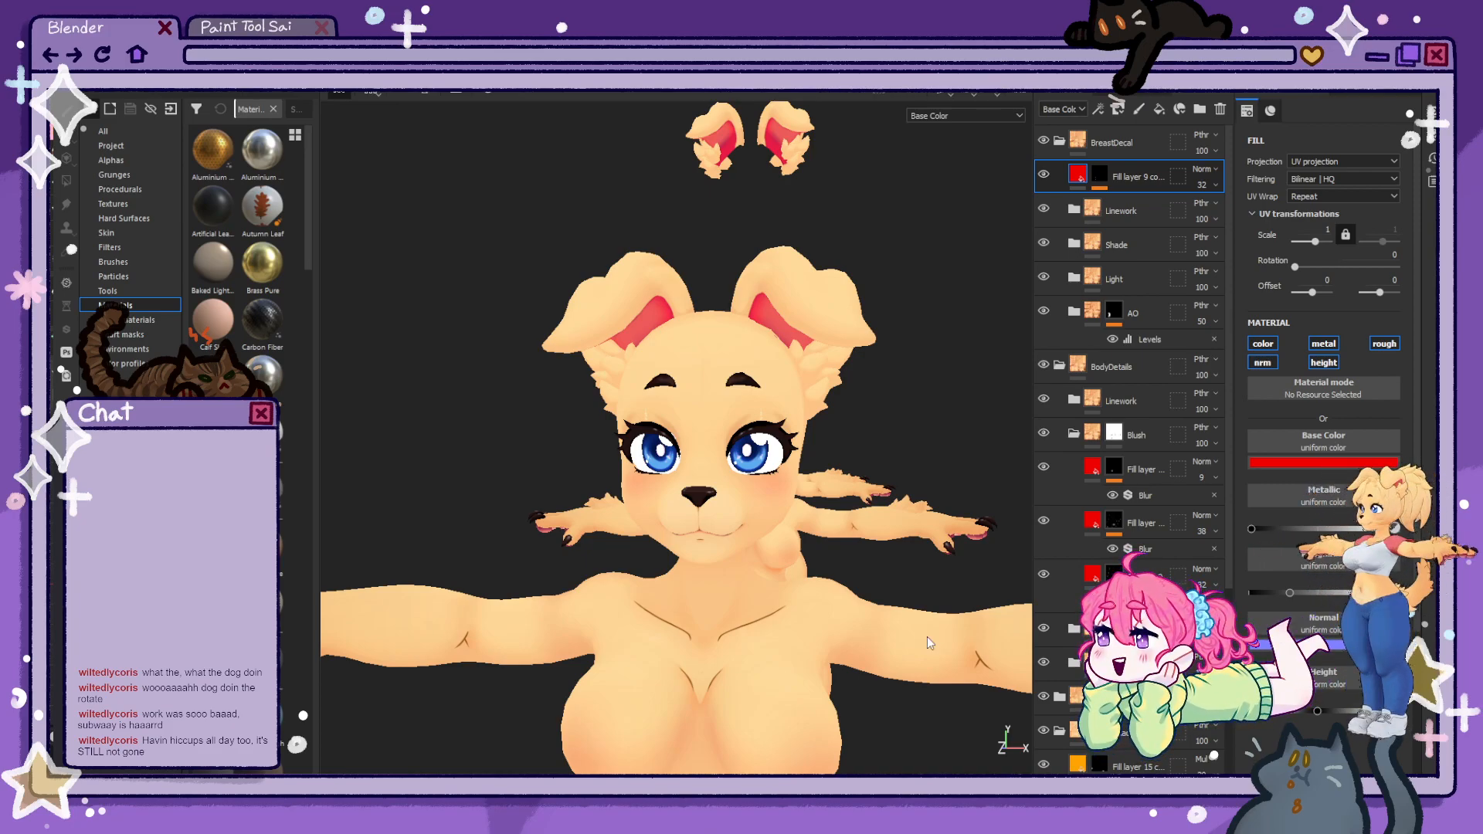
pyautogui.click(1059, 140)
pyautogui.click(1059, 176)
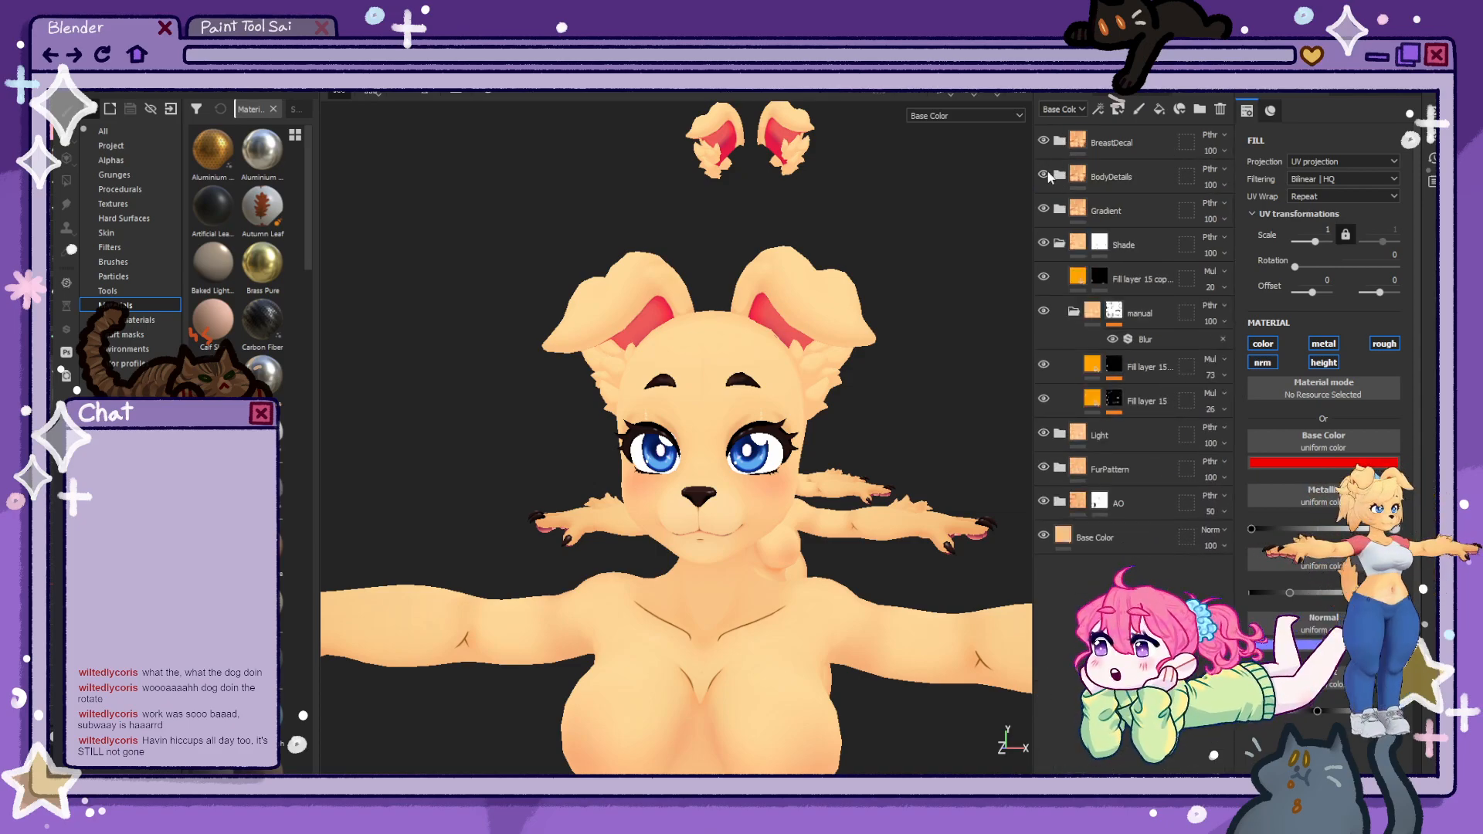
pyautogui.moveTo(1048, 428); pyautogui.dragTo(1043, 532)
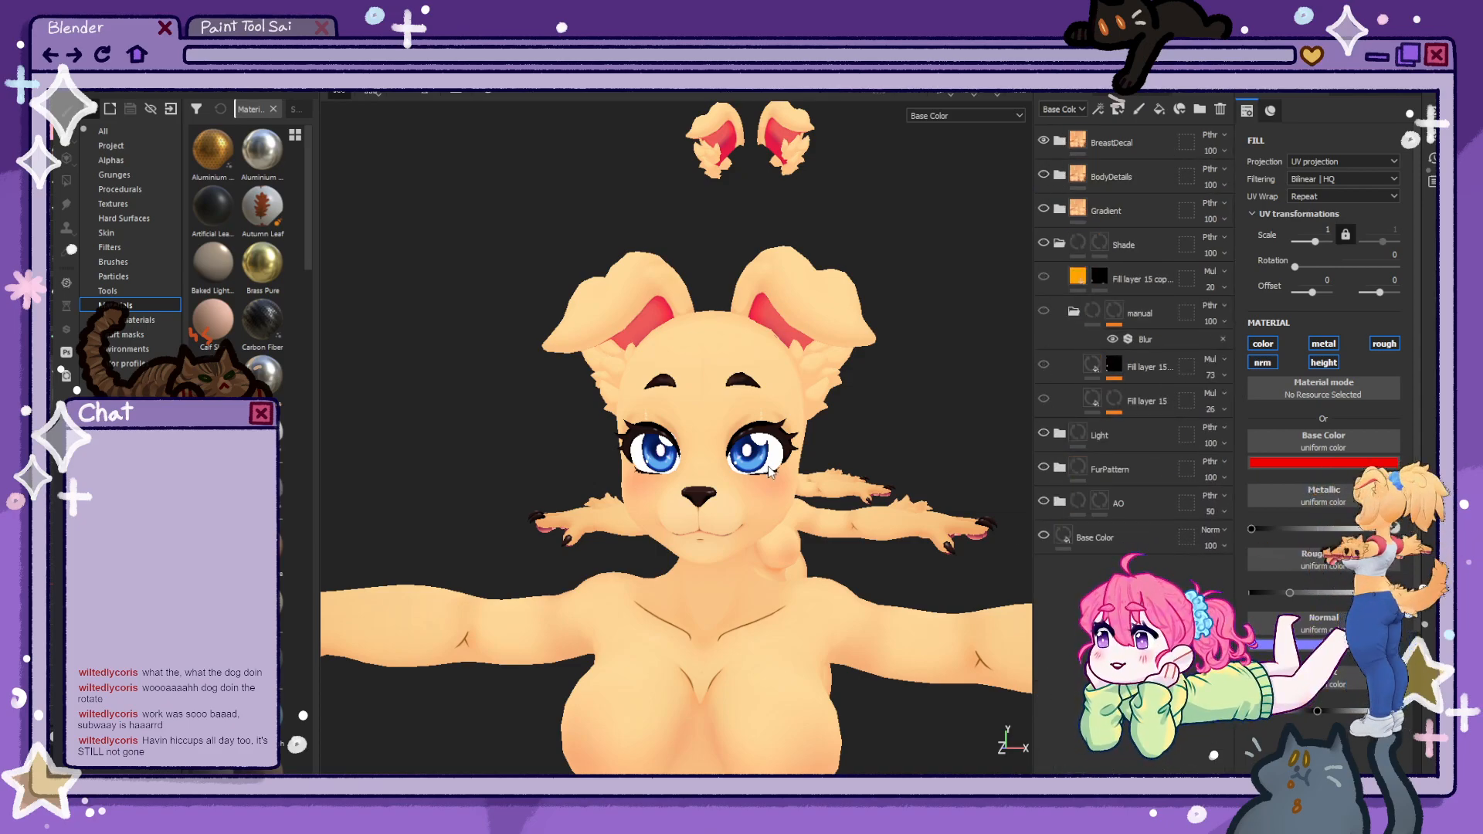
pyautogui.scroll(3, 723, 469)
pyautogui.scroll(-4, 724, 477)
pyautogui.hotkey('ctrl', 's')
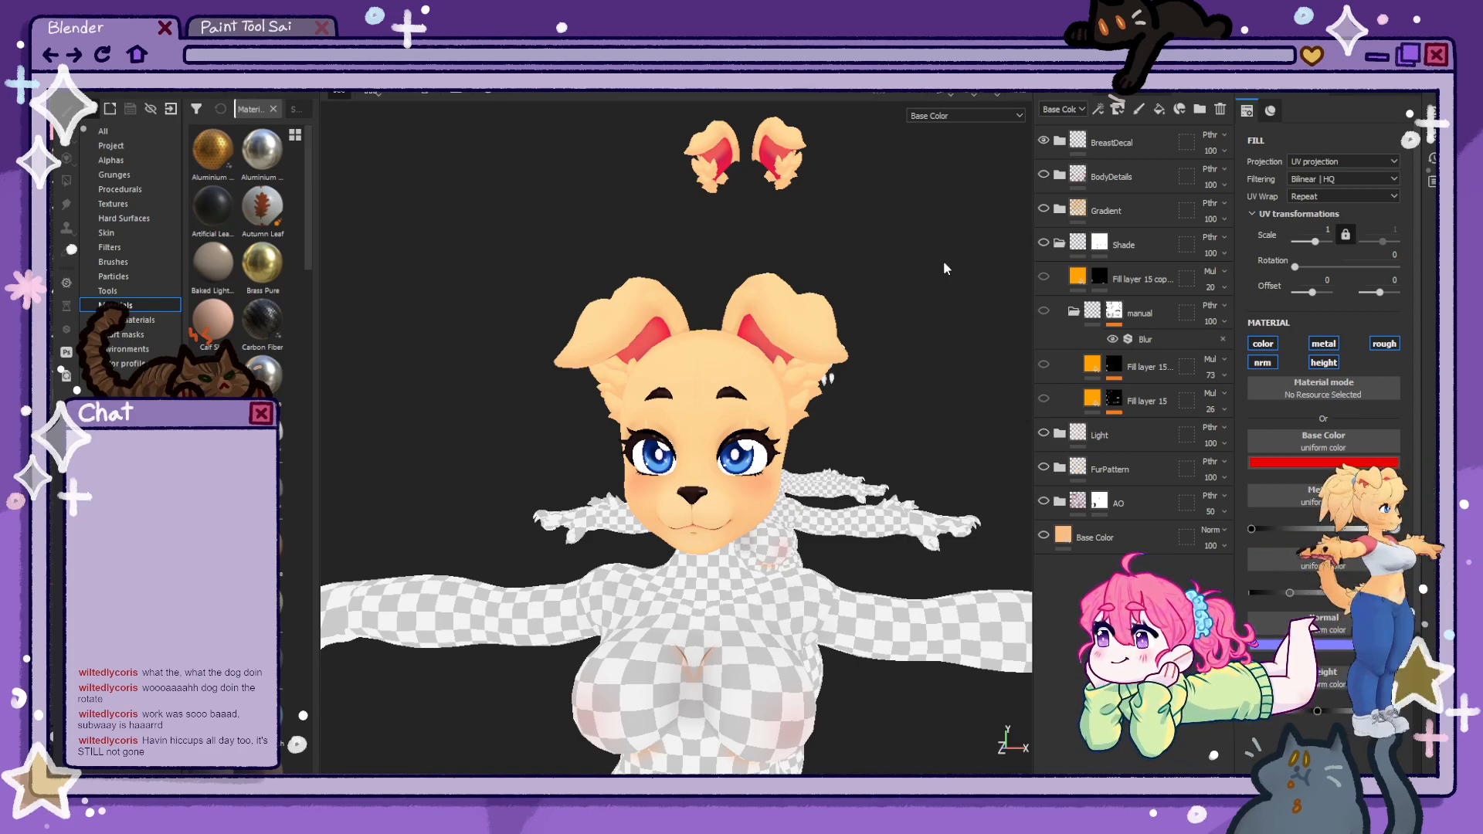
# - Show the hidden body layers again, and switch to the head's layer stack
pyautogui.moveTo(1047, 174); pyautogui.dragTo(1053, 535)
pyautogui.click(1109, 91)
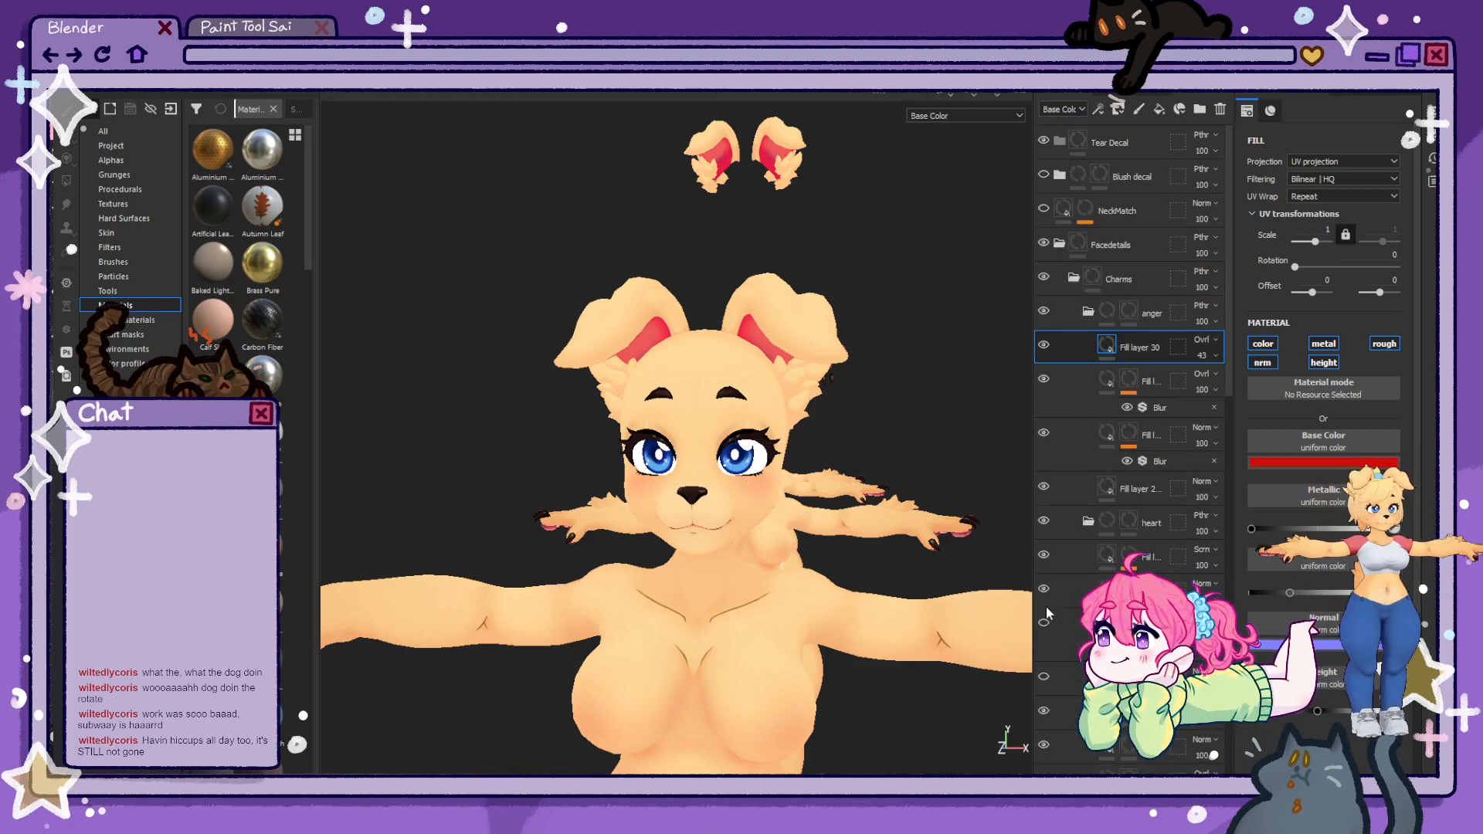
# - Collapse the Facedetails, Shade, Light and FurPattern folders in the head's layer stack
pyautogui.click(1059, 243)
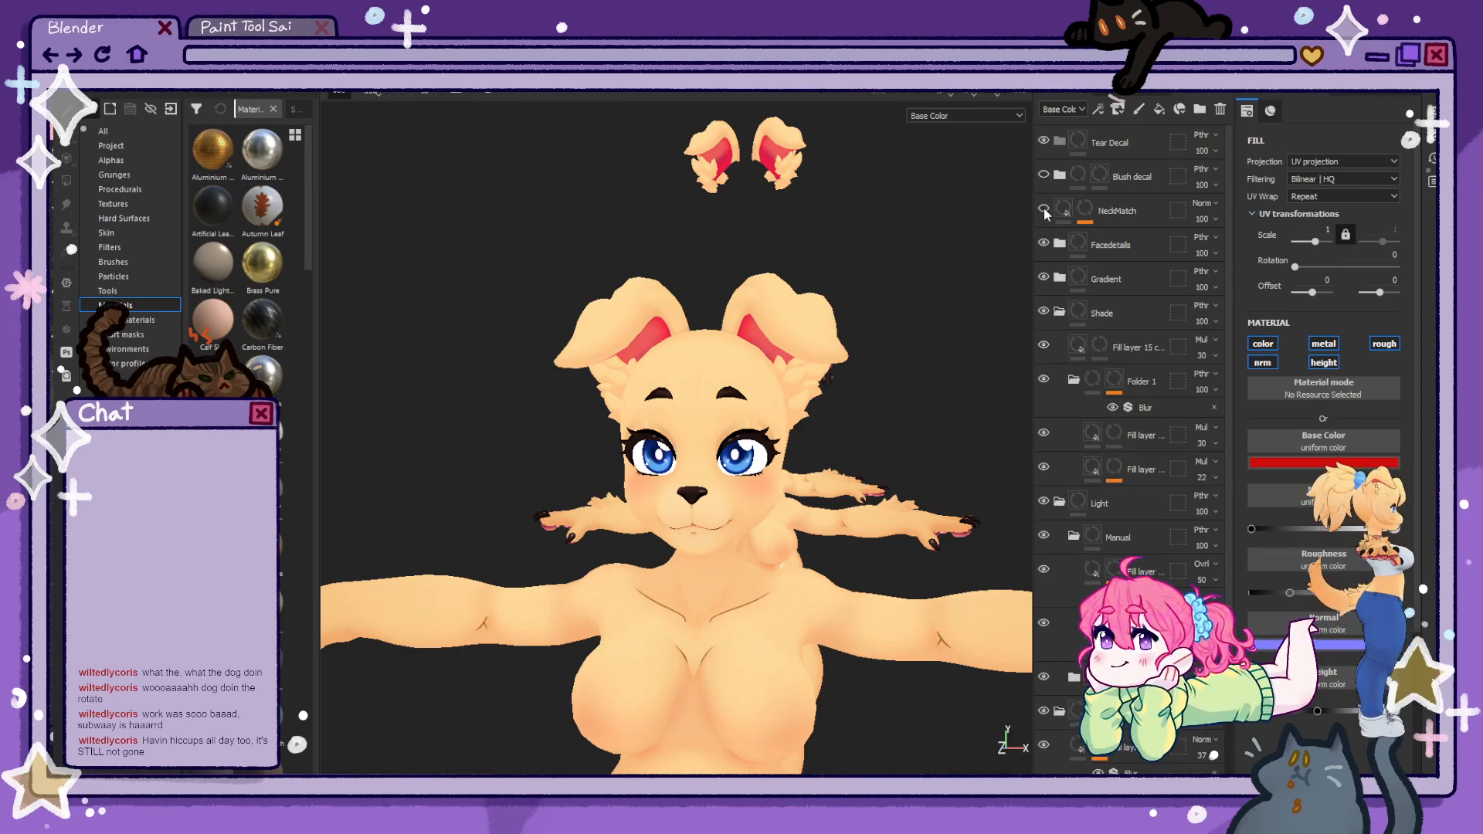
pyautogui.keyDown('alt'); pyautogui.moveTo(901, 475); pyautogui.dragTo(651, 442); pyautogui.keyUp('alt')
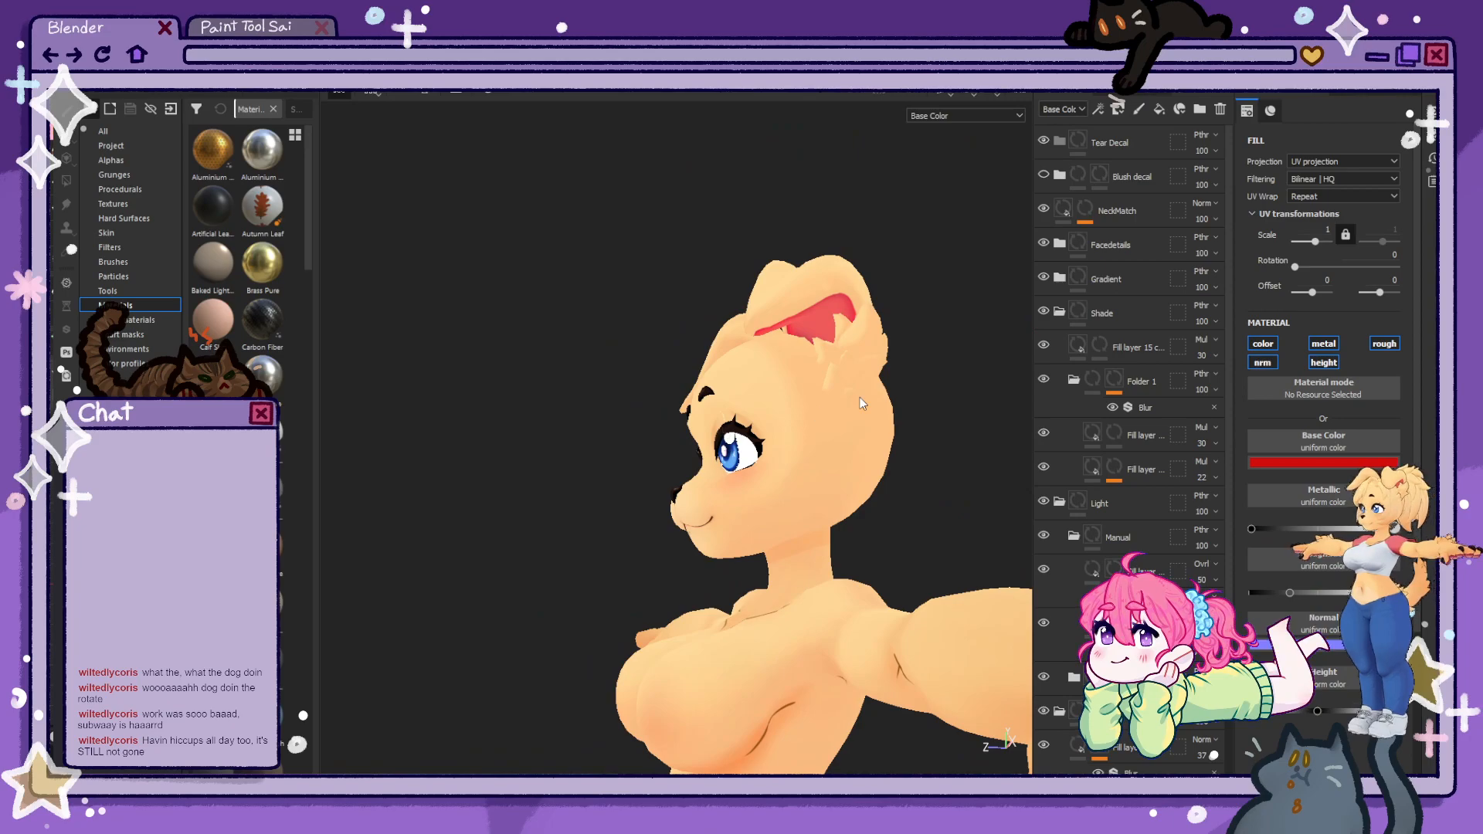
pyautogui.click(1060, 312)
pyautogui.click(1060, 346)
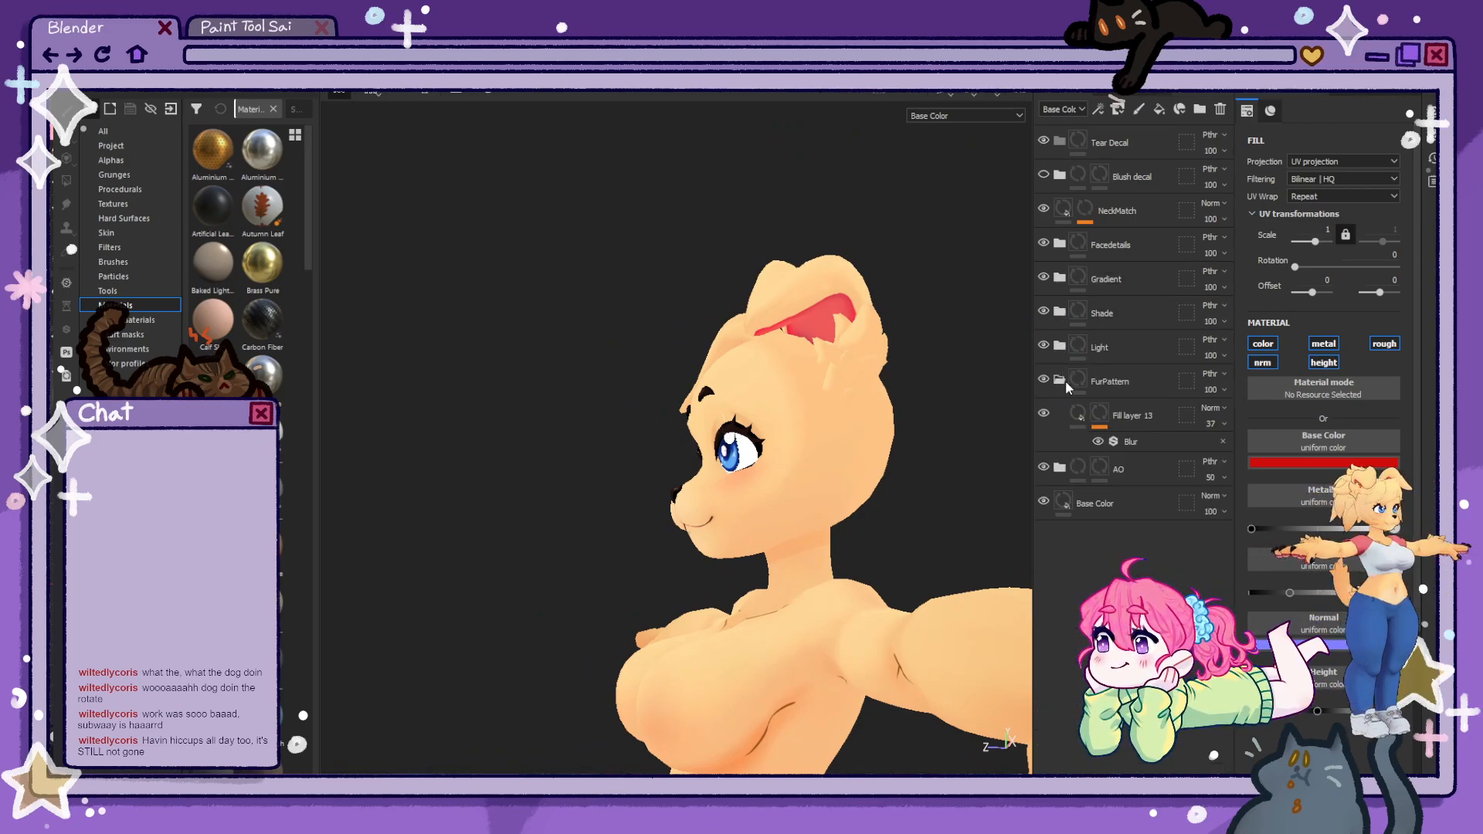
pyautogui.click(1065, 382)
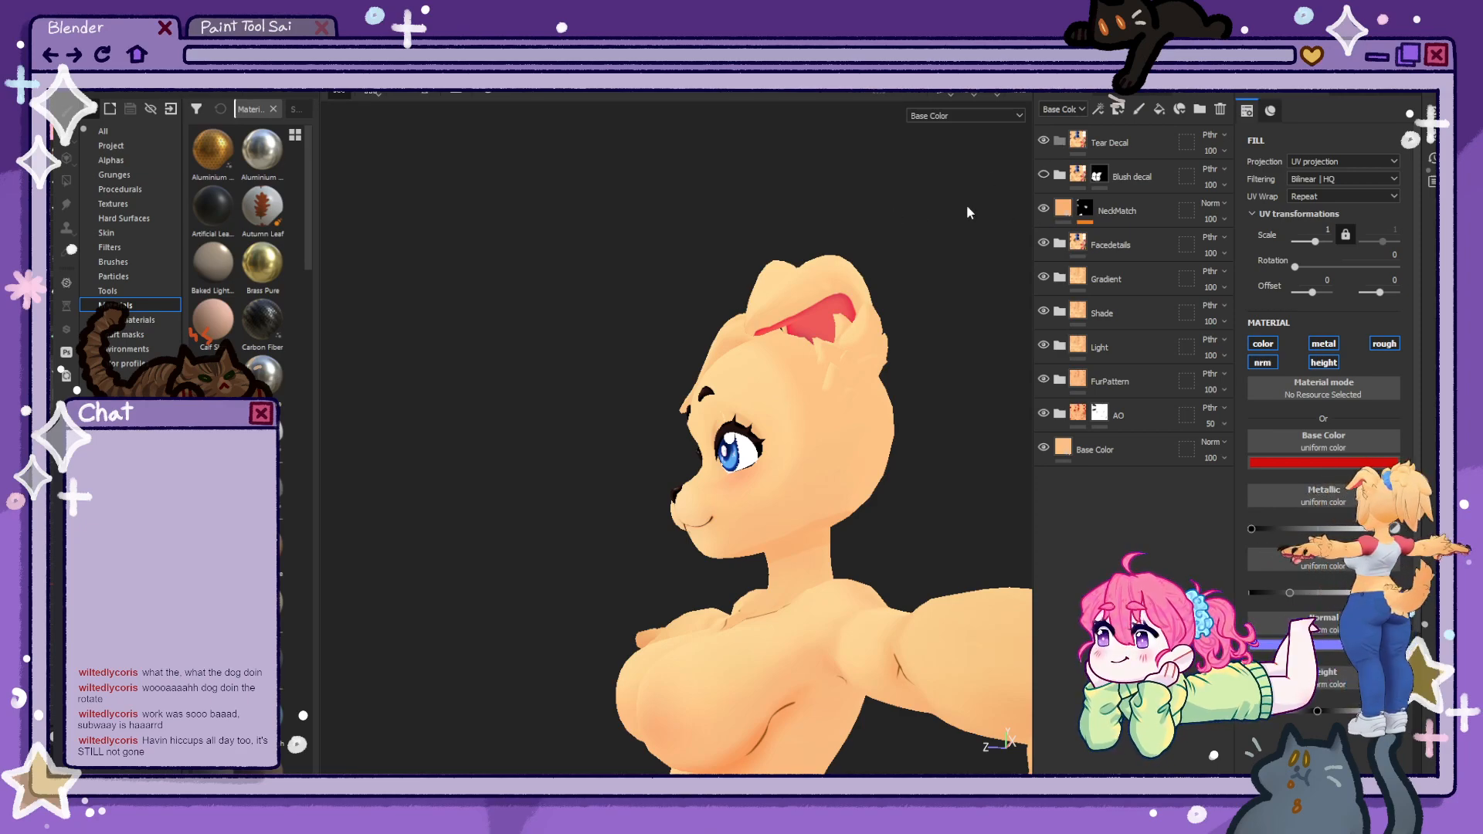
# - Add a fill layer inside the Tear Decal folder and give it a black mask
pyautogui.click(628, 434)
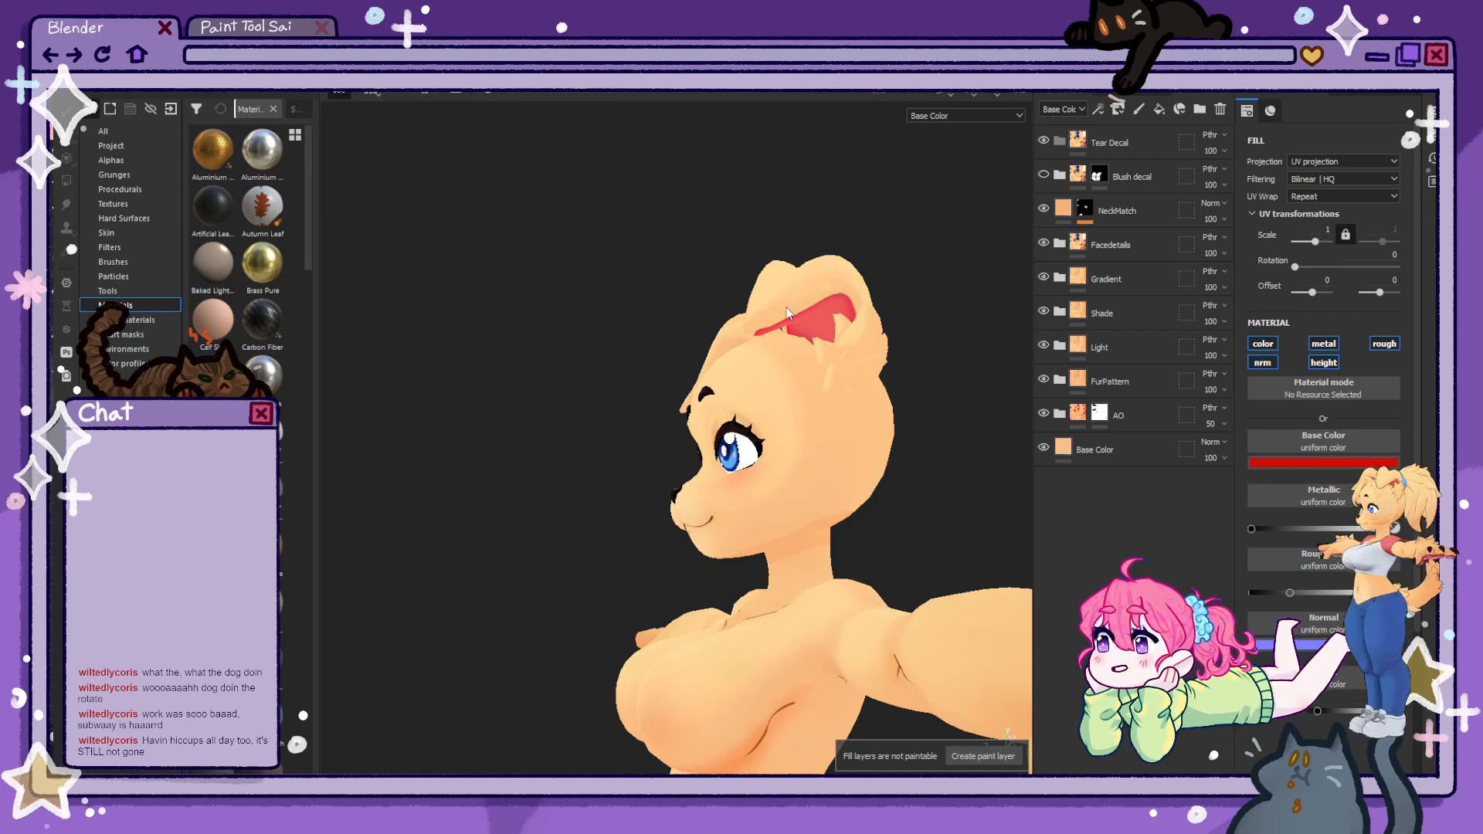
pyautogui.keyDown('alt'); pyautogui.moveTo(645, 321); pyautogui.dragTo(827, 372); pyautogui.keyUp('alt')
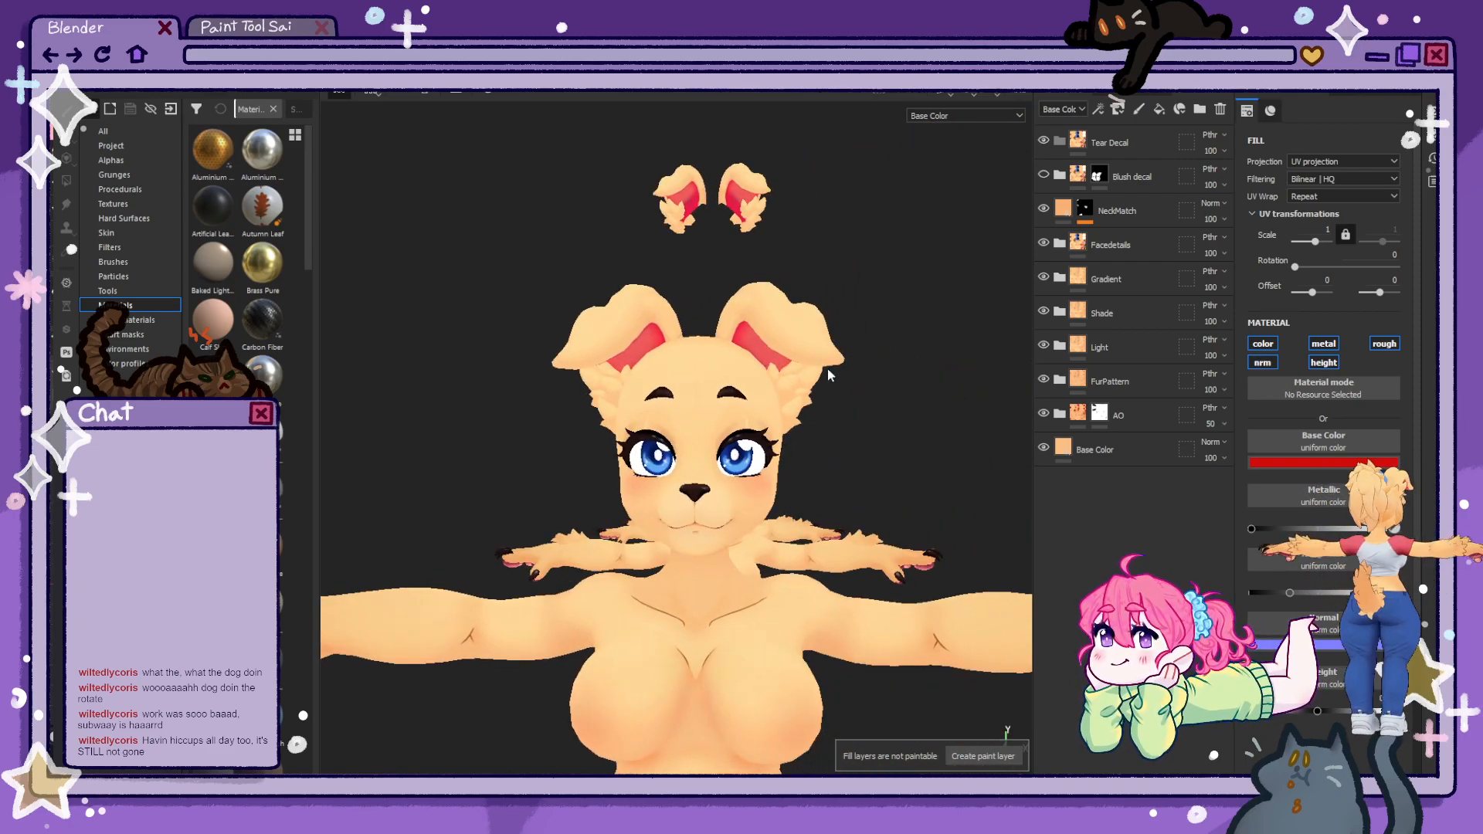
pyautogui.keyDown('alt'); pyautogui.moveTo(827, 372); pyautogui.dragTo(788, 482, button='right'); pyautogui.keyUp('alt')
pyautogui.keyDown('alt'); pyautogui.moveTo(789, 482); pyautogui.dragTo(713, 491); pyautogui.keyUp('alt')
pyautogui.keyDown('alt'); pyautogui.moveTo(712, 491); pyautogui.dragTo(662, 478, button='right'); pyautogui.keyUp('alt')
pyautogui.keyDown('alt'); pyautogui.moveTo(662, 477); pyautogui.dragTo(745, 471); pyautogui.keyUp('alt')
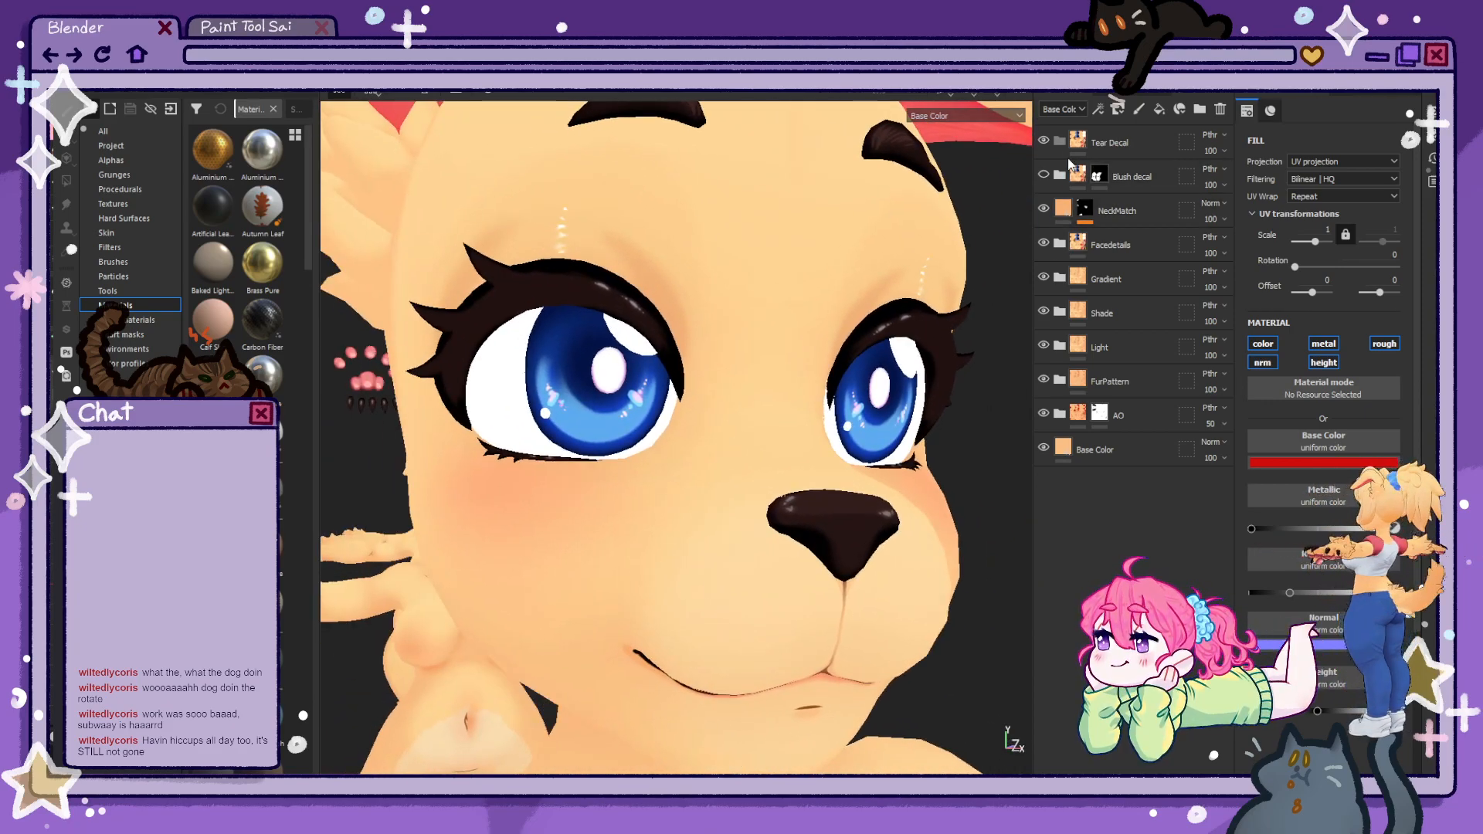
pyautogui.click(1148, 109)
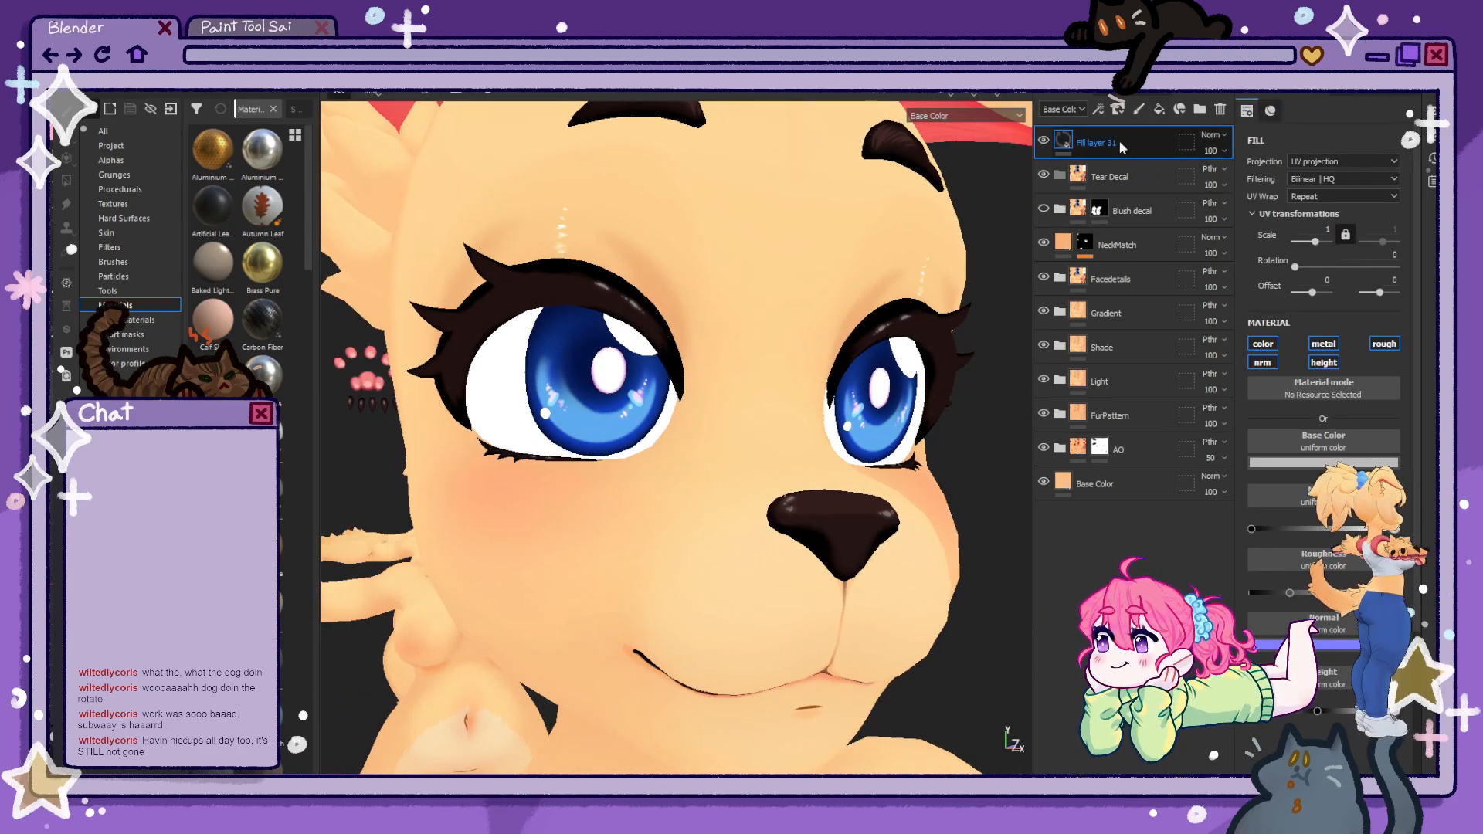
pyautogui.moveTo(1118, 140); pyautogui.dragTo(1106, 176)
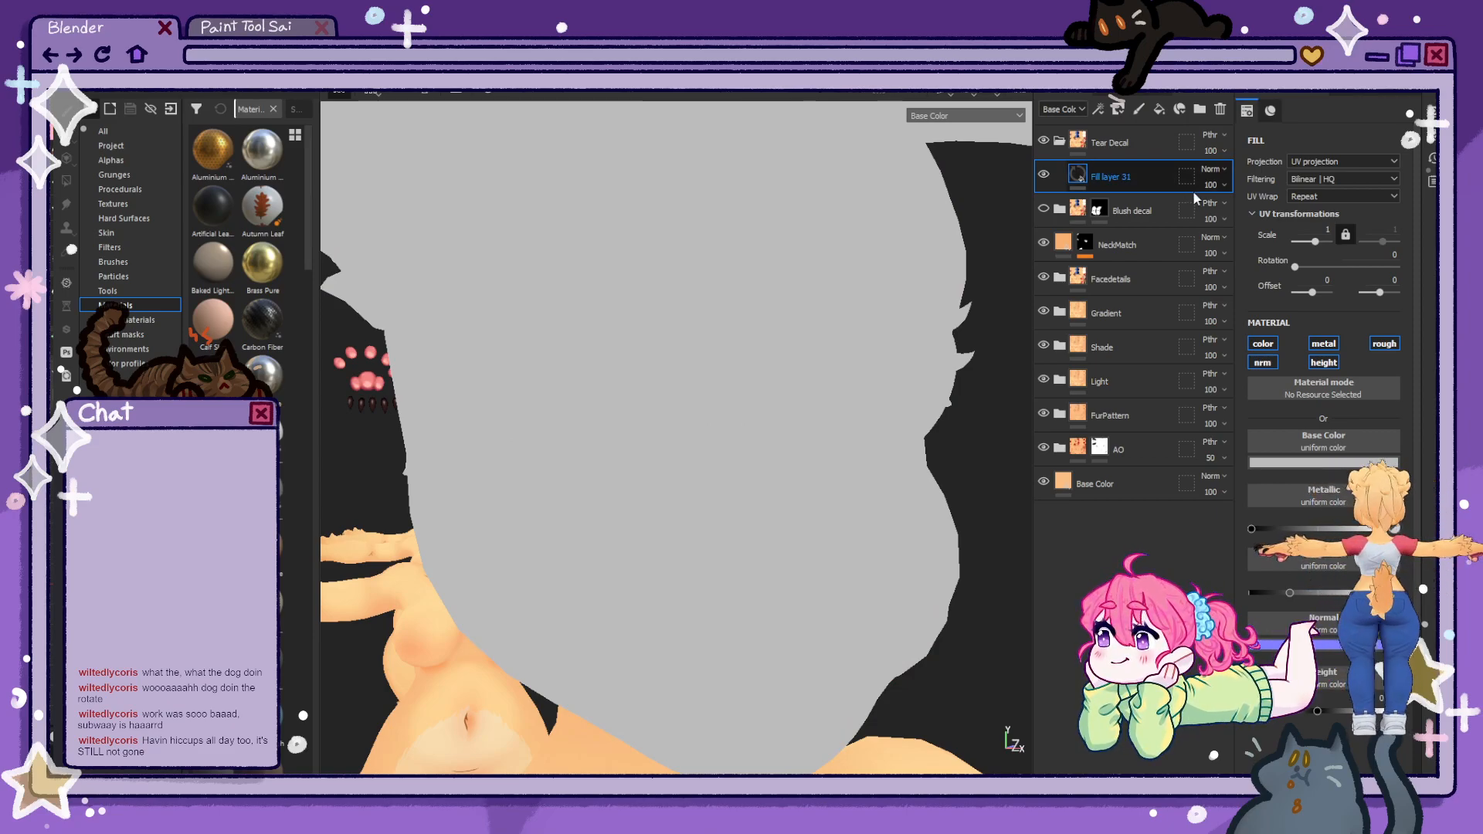
pyautogui.click(1081, 174)
# - Set the new fill layer's base color to a dark navy blue
pyautogui.click(1325, 462)
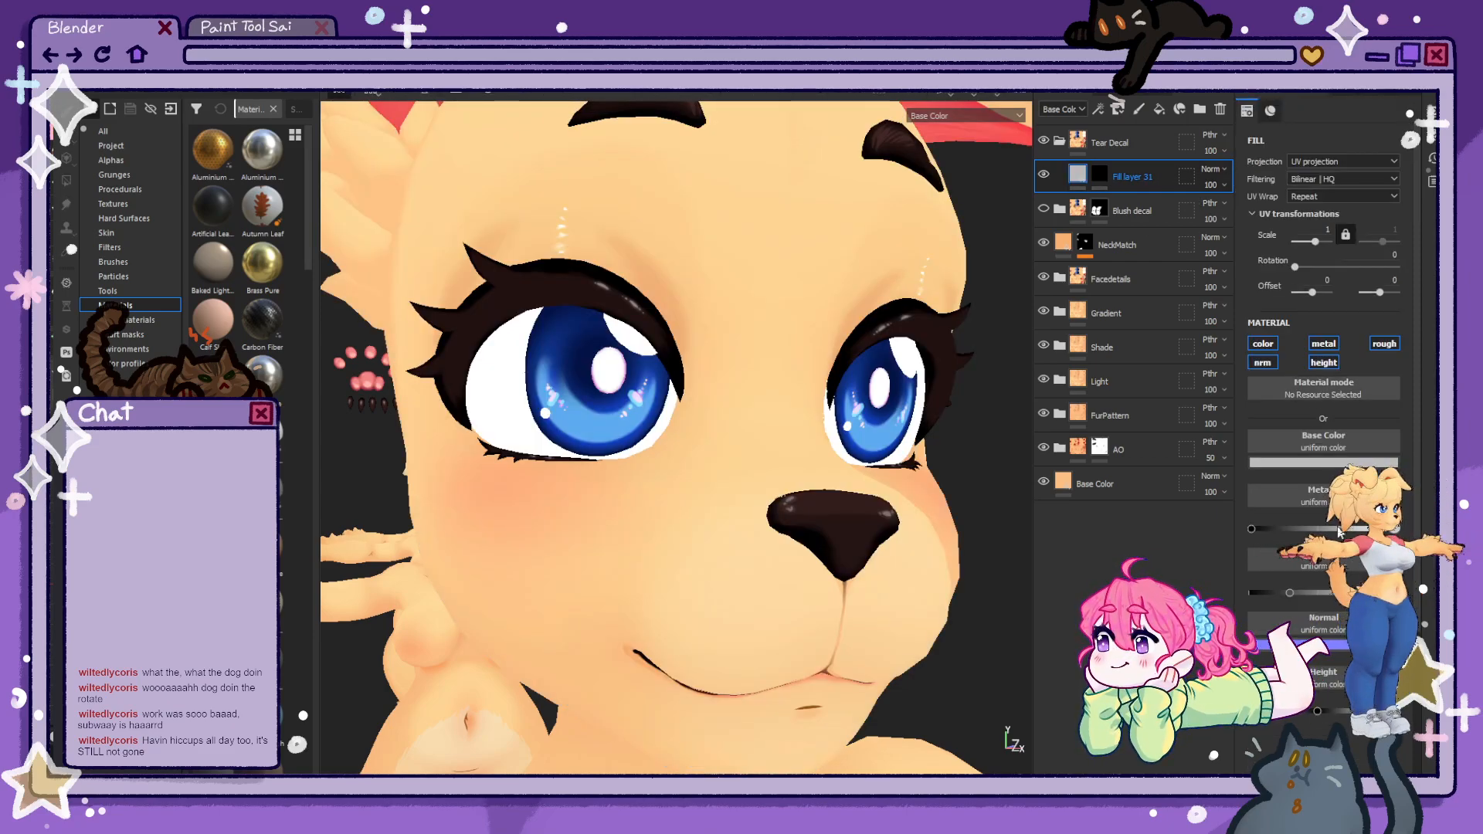
pyautogui.click(1340, 573)
pyautogui.click(1340, 578)
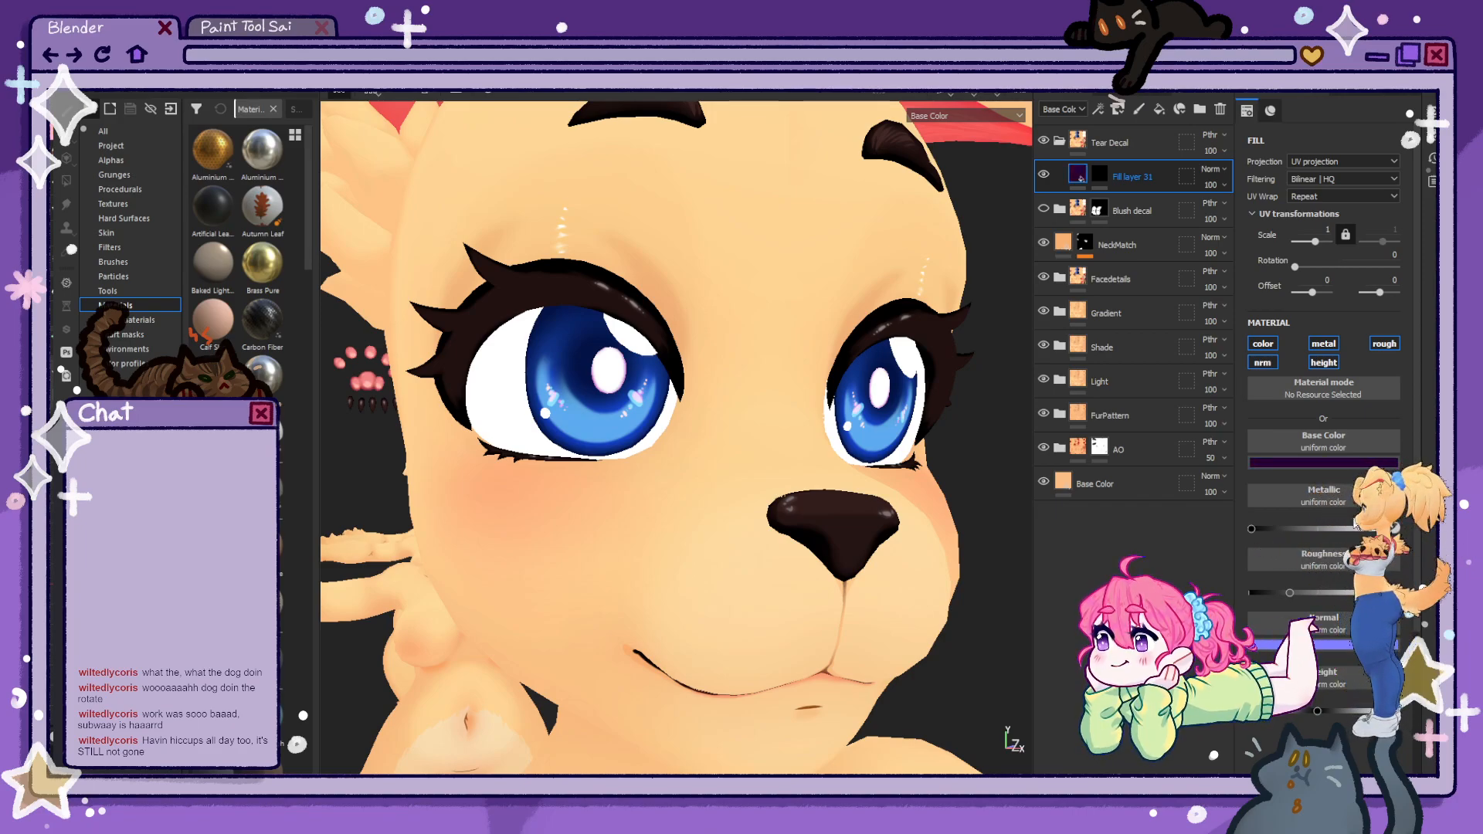
pyautogui.click(1340, 583)
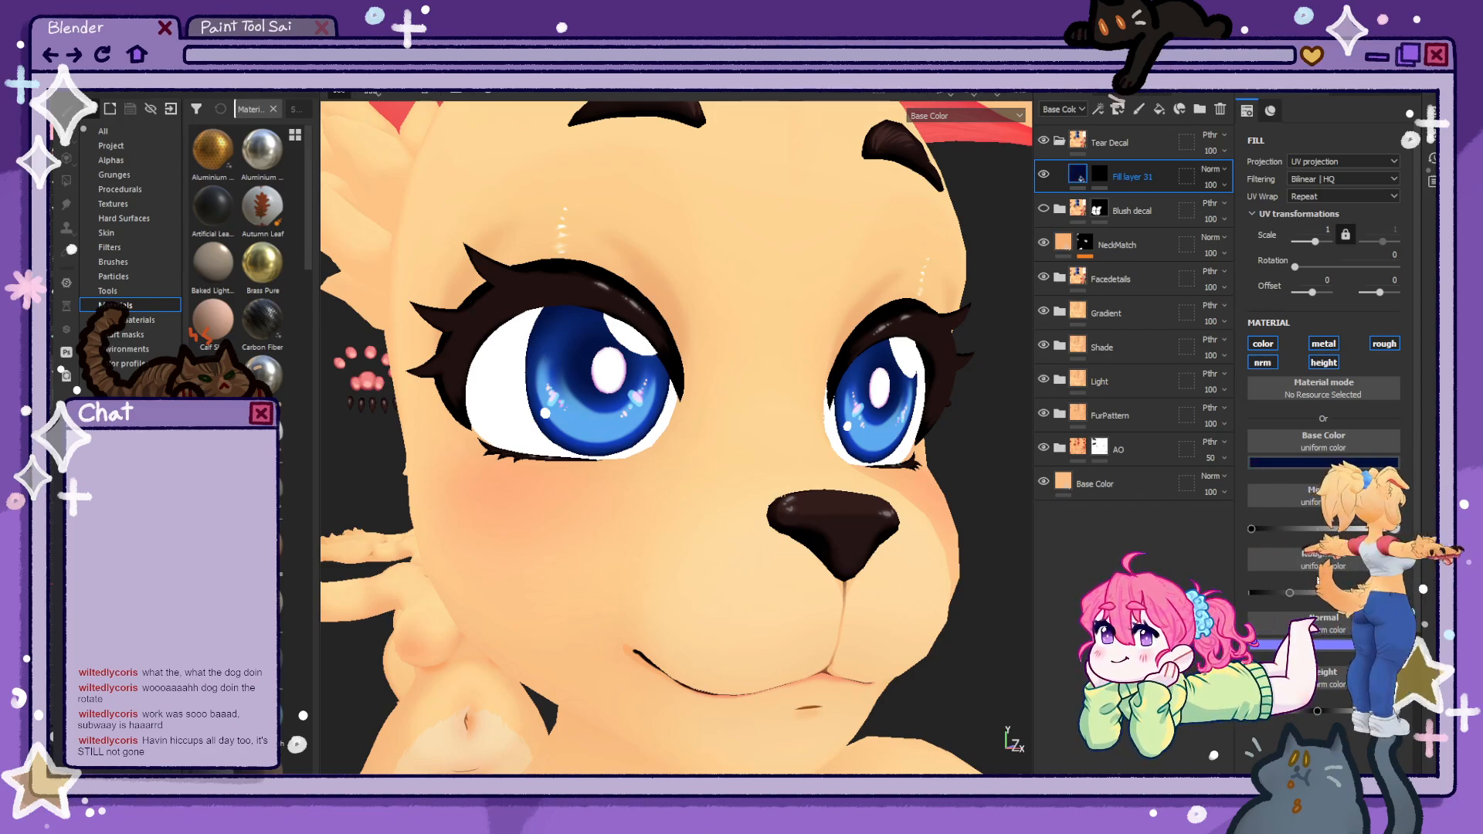
# - Try painting dabs on the fill layer's mask at the eye's outer corner with the Basic Hard brush, reduced to size 0.31
pyautogui.click(1100, 171)
pyautogui.scroll(3, 668, 417)
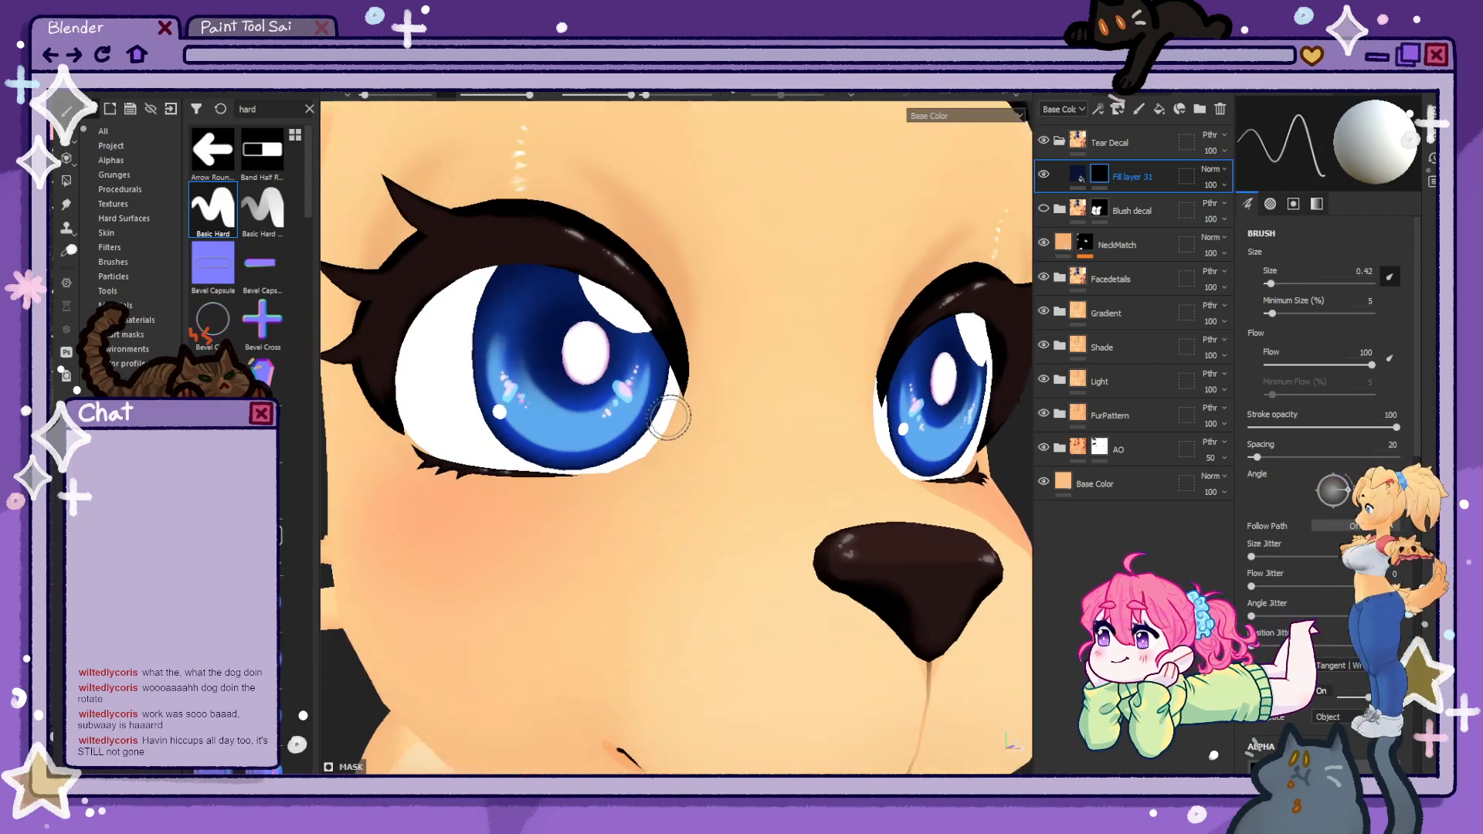
pyautogui.scroll(5, 668, 417)
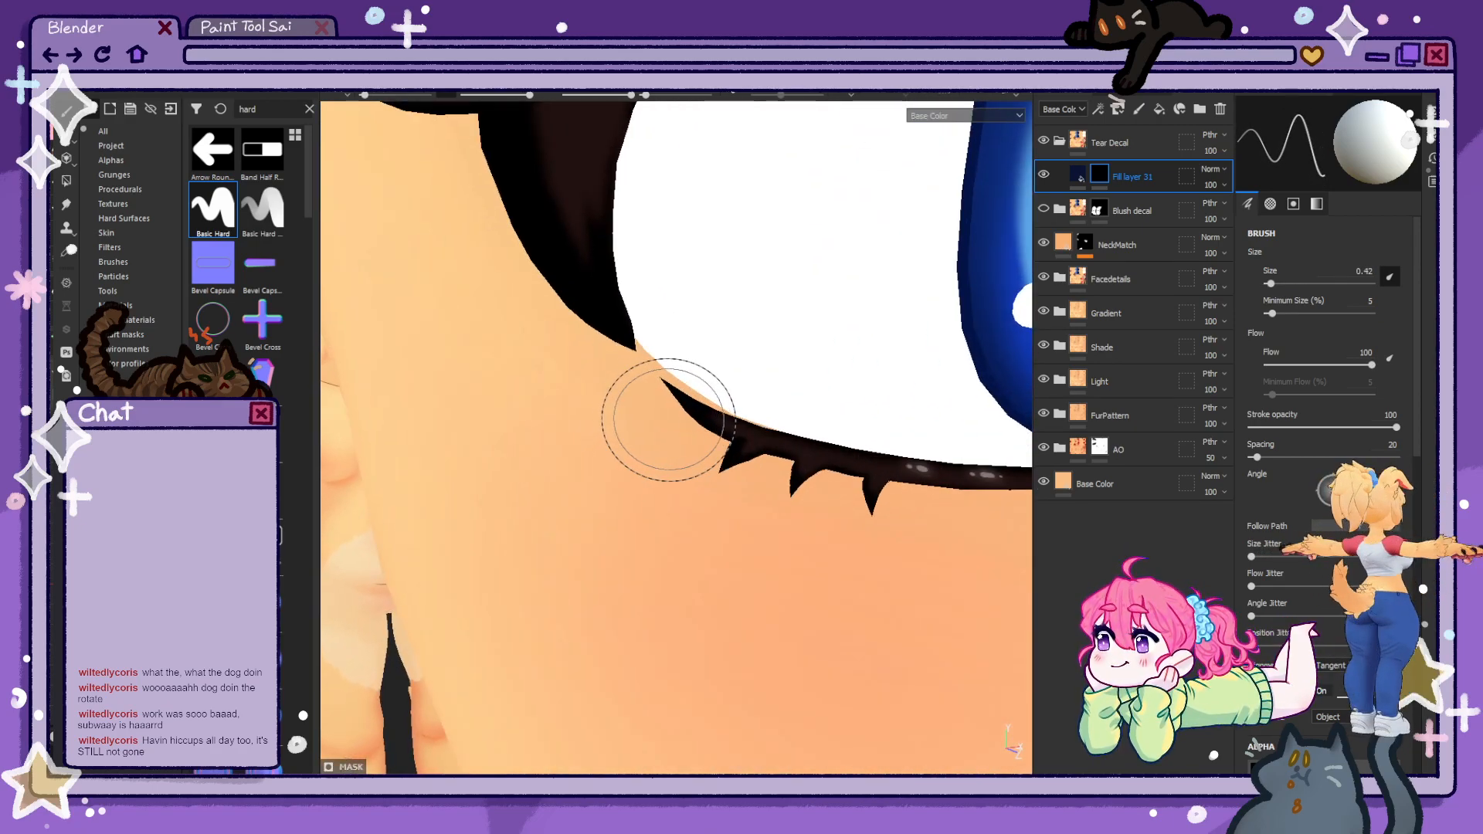
pyautogui.click(668, 420)
pyautogui.click(669, 419)
pyautogui.click(212, 208)
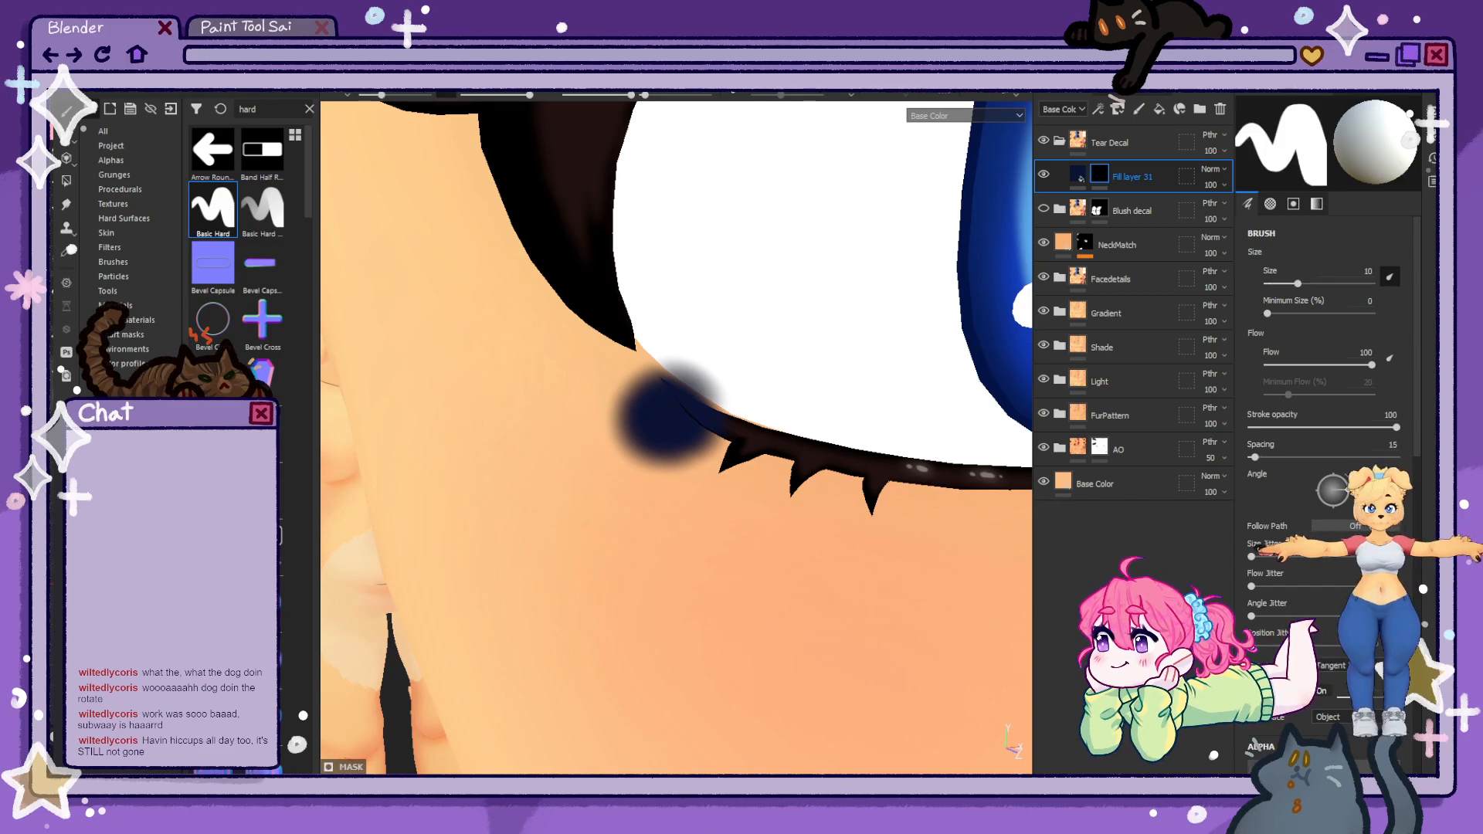
pyautogui.moveTo(712, 421)
pyautogui.keyDown('ctrl'); pyautogui.mouseDown(button='right')
pyautogui.moveTo(587, 421)
pyautogui.moveTo(688, 417)
pyautogui.moveTo(663, 421)
pyautogui.mouseUp(button='right'); pyautogui.keyUp('ctrl')
pyautogui.click(663, 421)
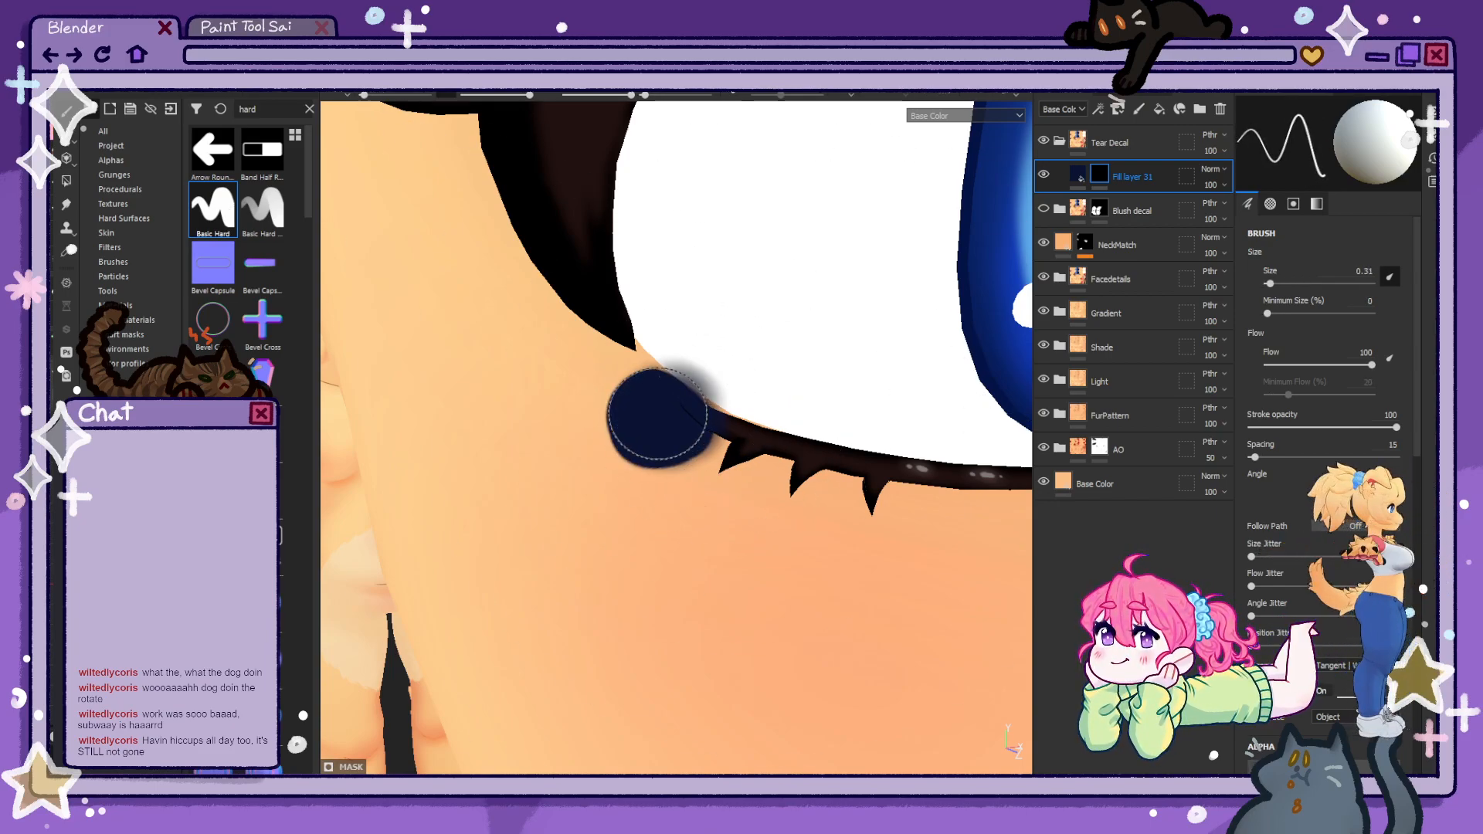
pyautogui.hotkey('ctrl', 'z')
# - Reduce the brush size to 0.2 and paint a round dab on the cheek below the eye's outer corner
pyautogui.moveTo(672, 421)
pyautogui.keyDown('ctrl'); pyautogui.mouseDown(button='right')
pyautogui.moveTo(699, 420)
pyautogui.moveTo(640, 417)
pyautogui.mouseUp(button='right'); pyautogui.keyUp('ctrl')
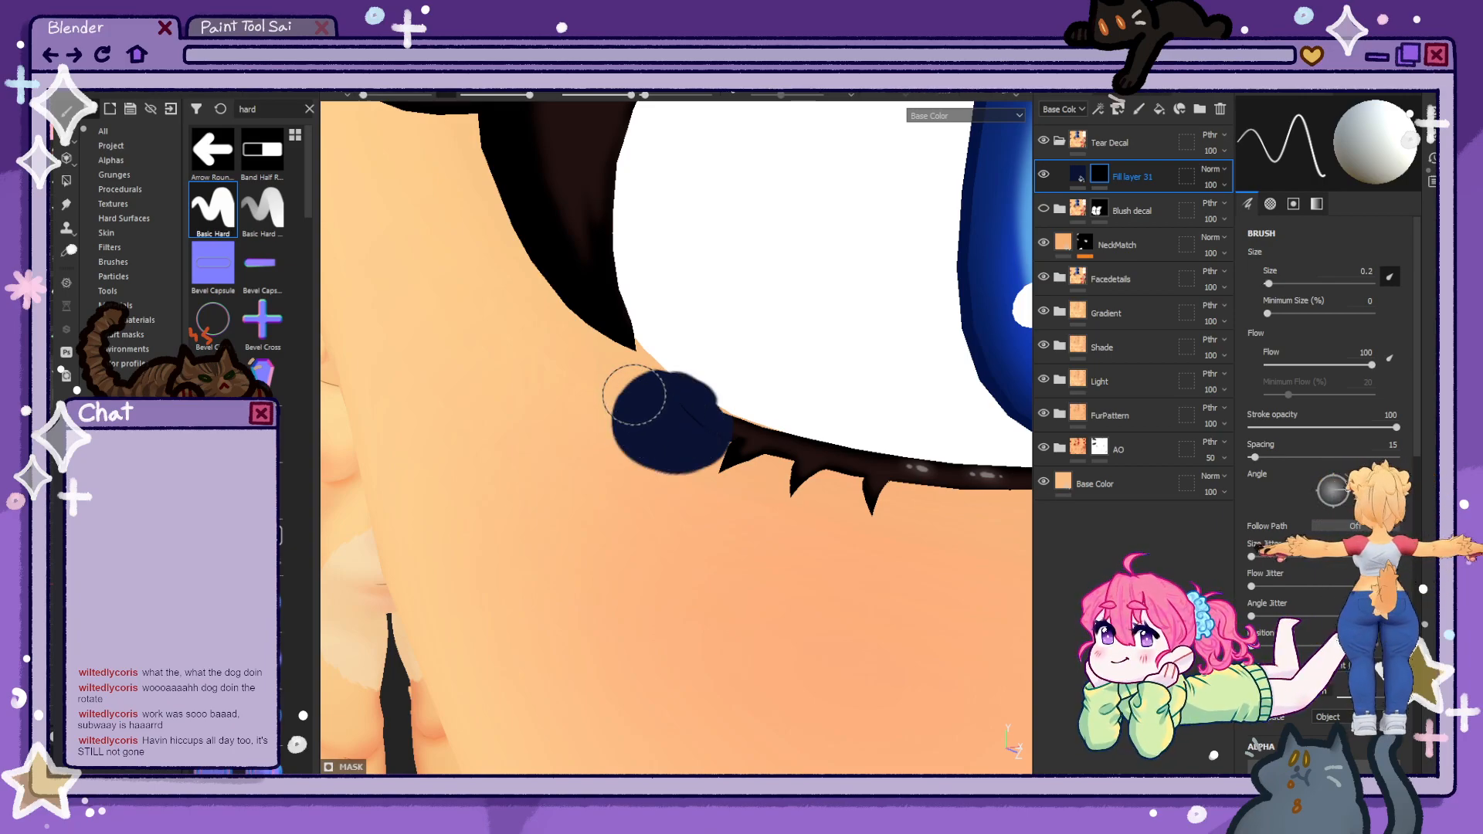
pyautogui.moveTo(634, 395)
pyautogui.mouseDown()
pyautogui.moveTo(618, 378)
pyautogui.moveTo(719, 508)
pyautogui.moveTo(755, 517)
pyautogui.moveTo(750, 473)
pyautogui.mouseUp()
pyautogui.hotkey('ctrl', 'z')
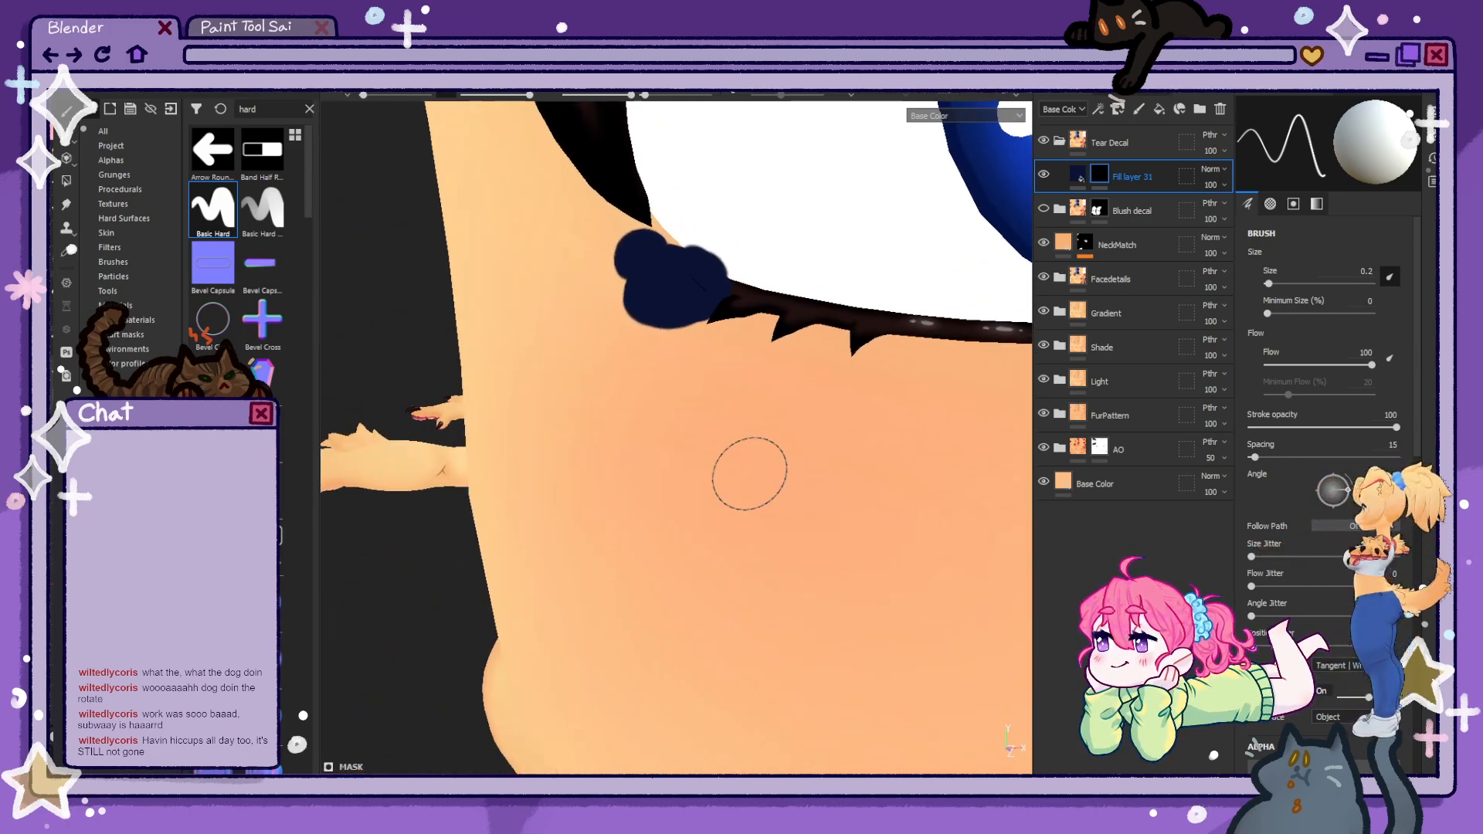
pyautogui.click(693, 496)
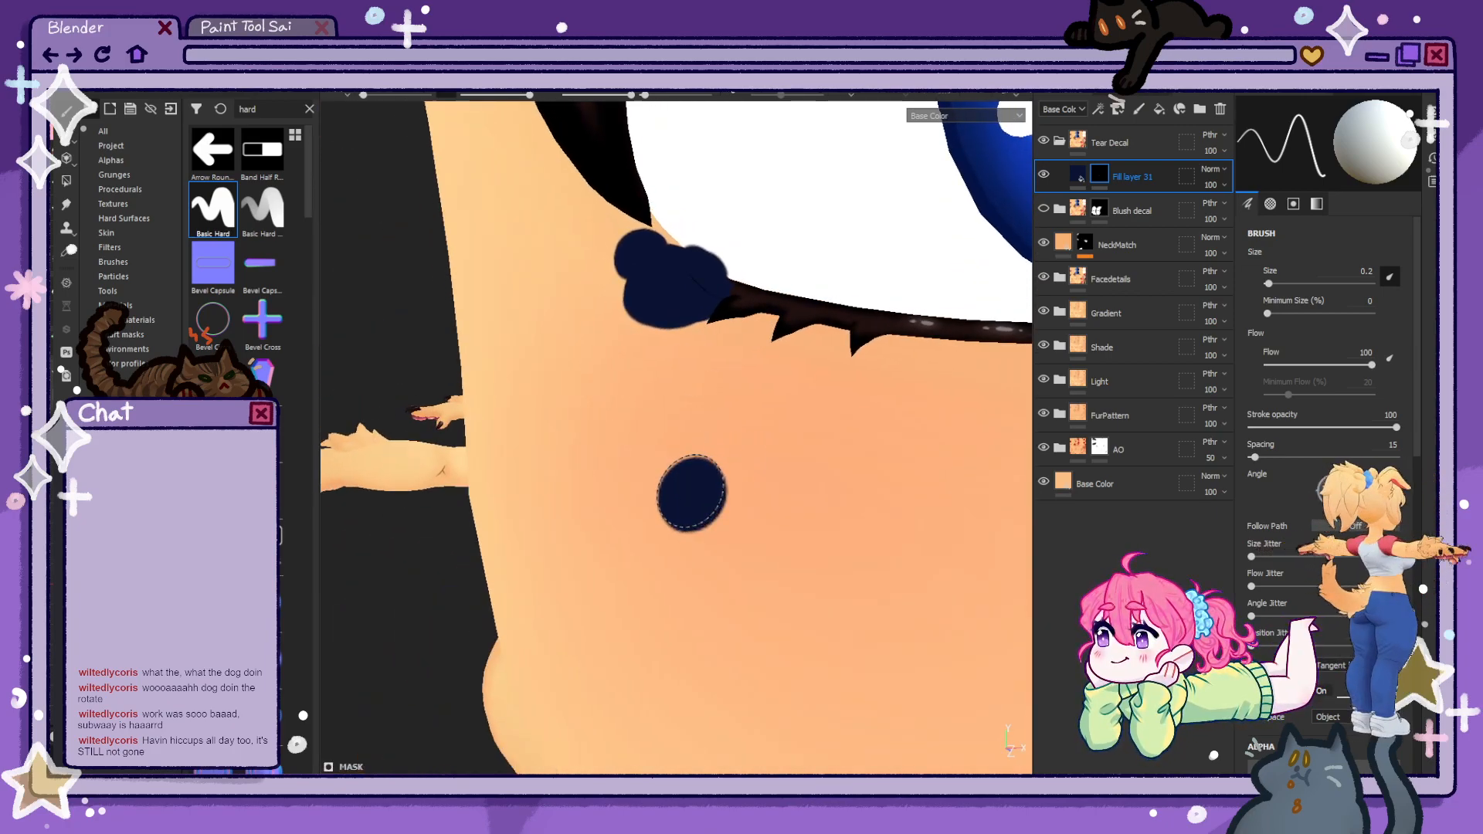
# - Paint a navy dab over the outer corner of the other eye with the brush size set to 0.3
pyautogui.moveTo(827, 595)
pyautogui.keyDown('alt'); pyautogui.mouseDown()
pyautogui.moveTo(622, 427)
pyautogui.moveTo(798, 460)
pyautogui.mouseUp(); pyautogui.keyUp('alt')
pyautogui.scroll(-5, 622, 428)
pyautogui.keyDown('alt'); pyautogui.moveTo(914, 439); pyautogui.dragTo(789, 481); pyautogui.keyUp('alt')
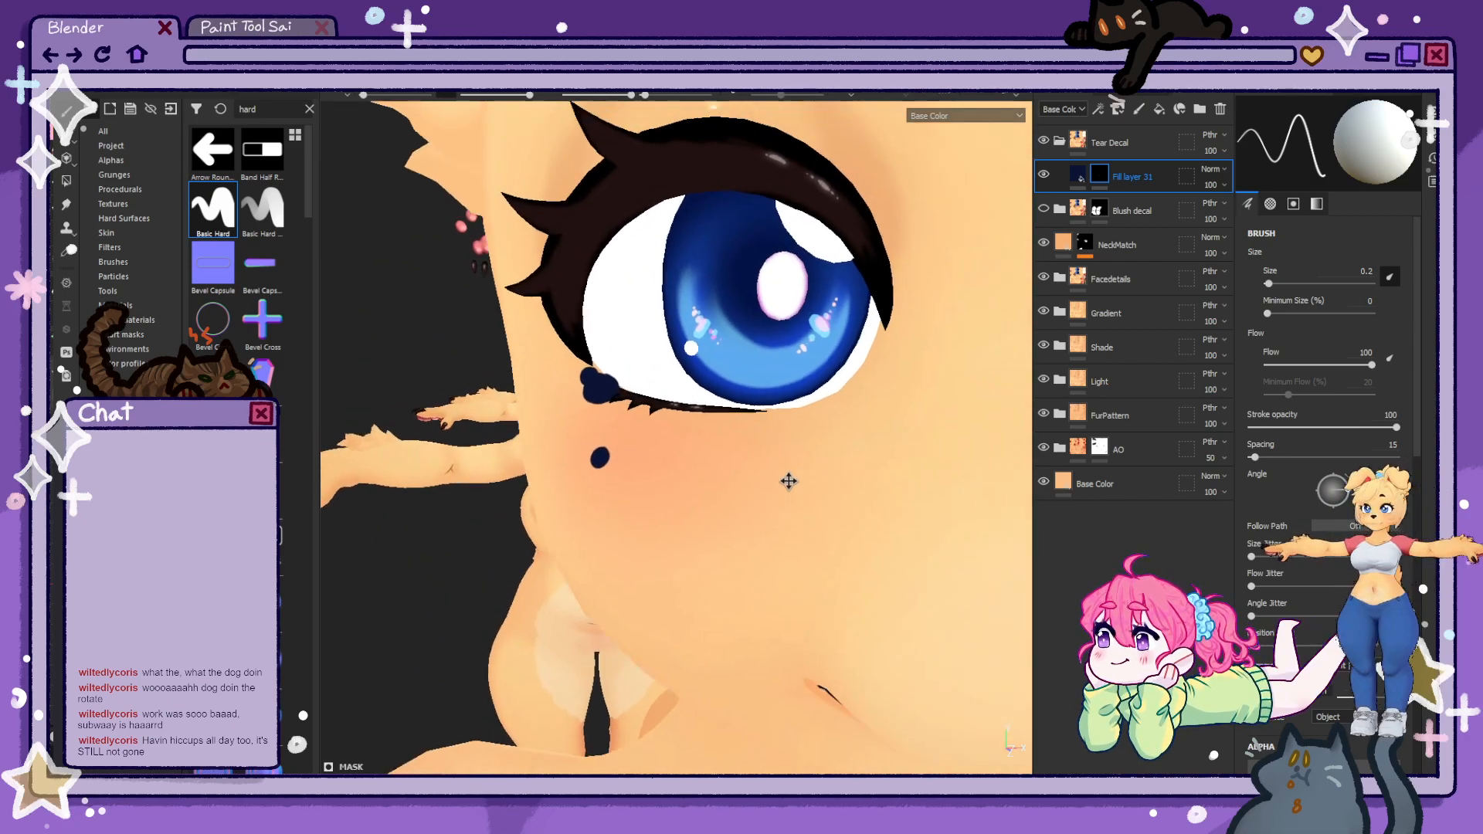
pyautogui.scroll(-5, 789, 481)
pyautogui.keyDown('alt'); pyautogui.moveTo(915, 457); pyautogui.dragTo(731, 476); pyautogui.keyUp('alt')
pyautogui.scroll(6, 731, 476)
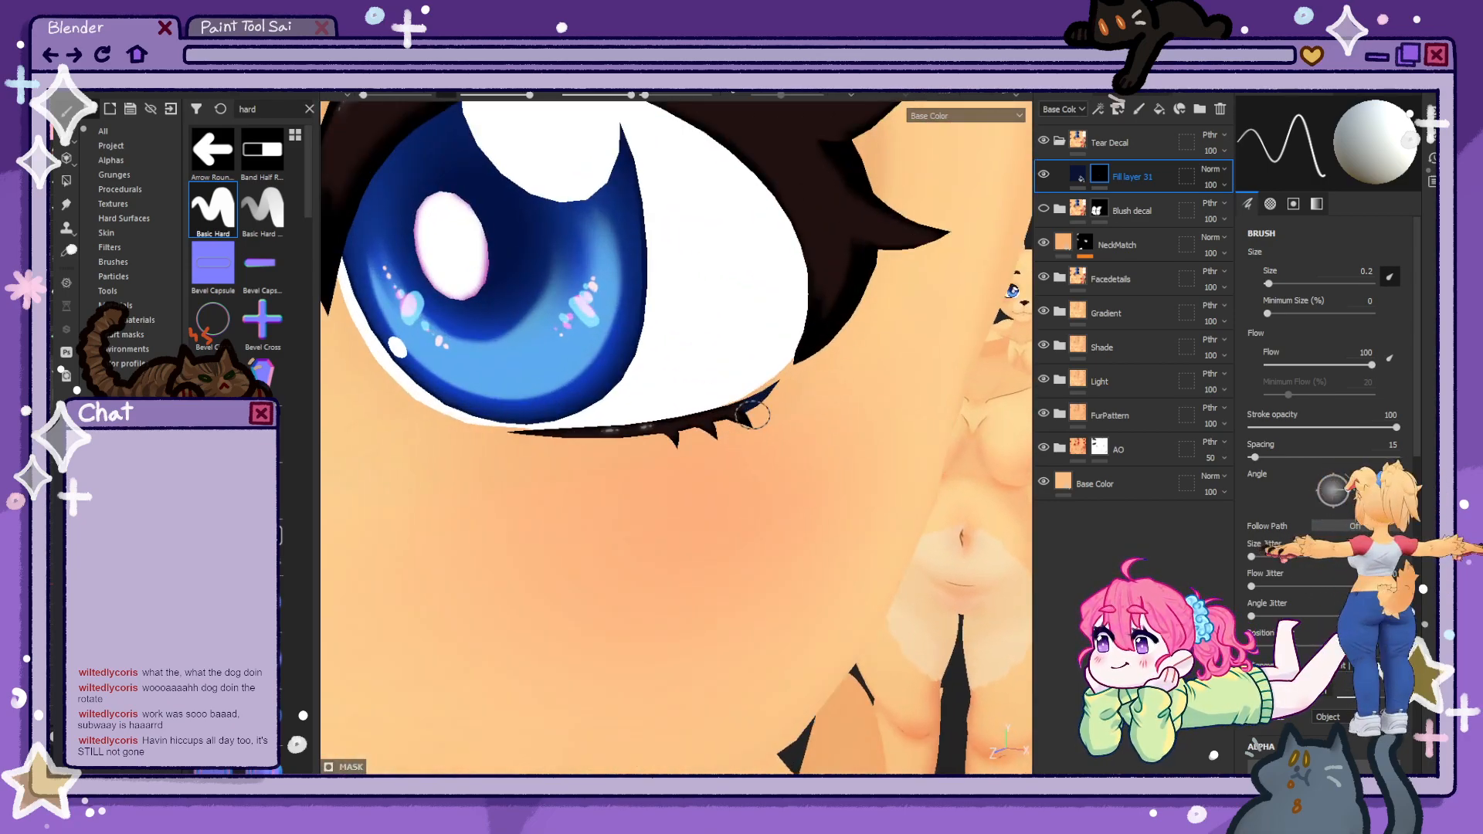
pyautogui.moveTo(753, 414)
pyautogui.keyDown('ctrl'); pyautogui.mouseDown(button='right')
pyautogui.moveTo(793, 415)
pyautogui.moveTo(759, 416)
pyautogui.mouseUp(button='right'); pyautogui.keyUp('ctrl')
pyautogui.moveTo(751, 418); pyautogui.dragTo(763, 415)
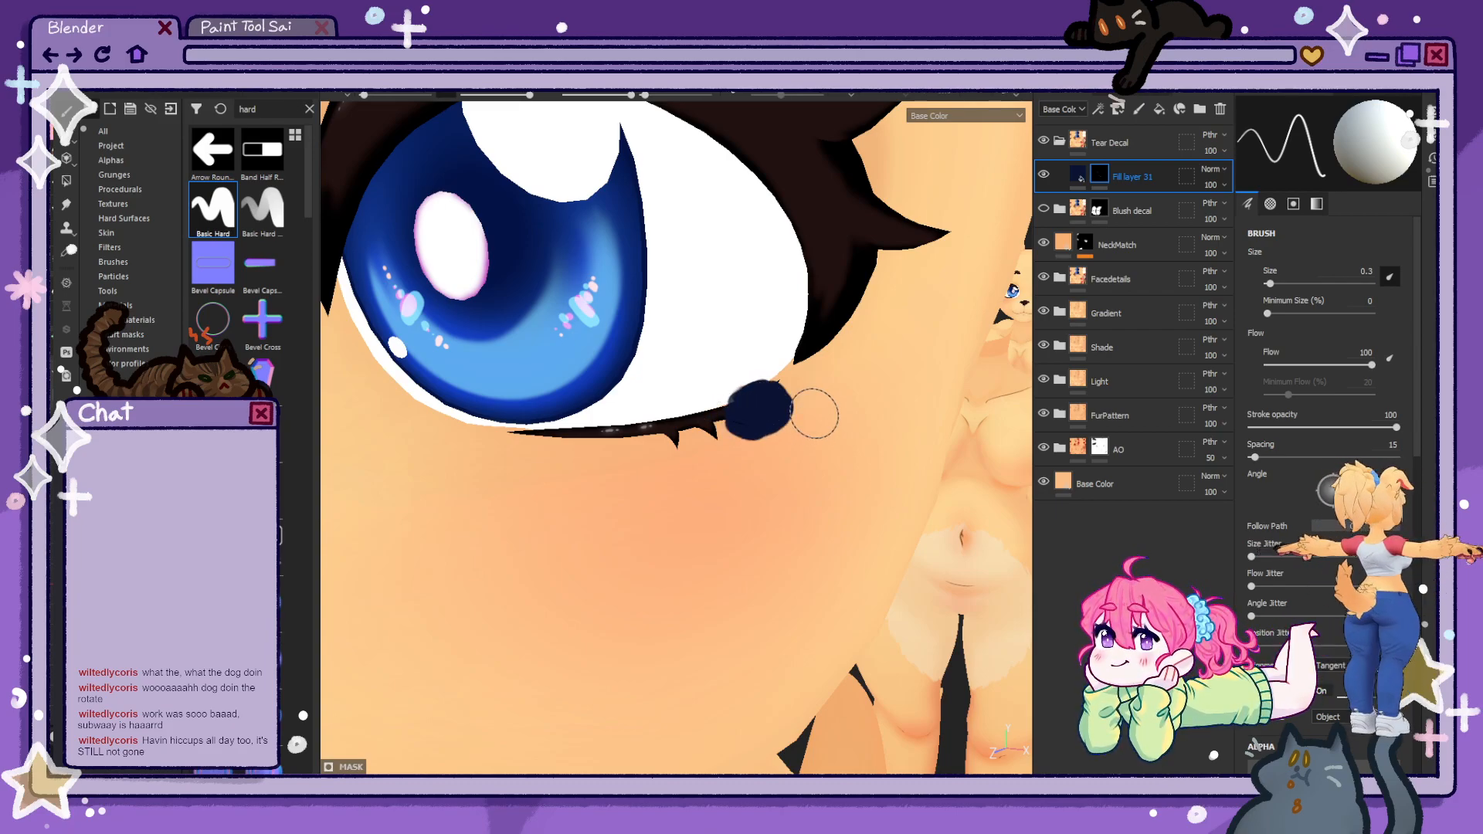
# - Isolate the head skin without the eyes and enlarge the eye-corner dab with the brush at size 0.38
pyautogui.scroll(-10, 814, 413)
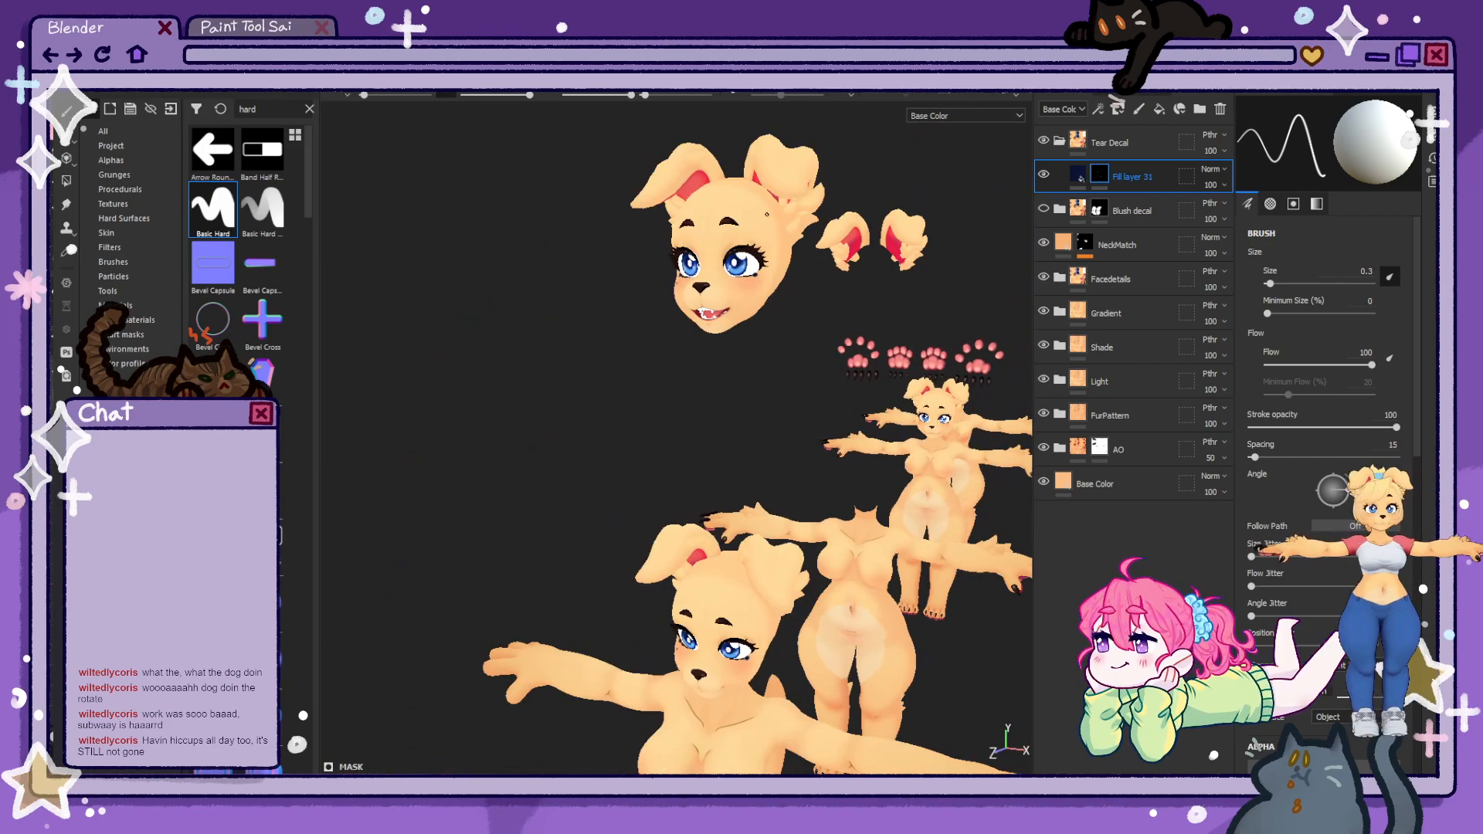
pyautogui.scroll(10, 767, 214)
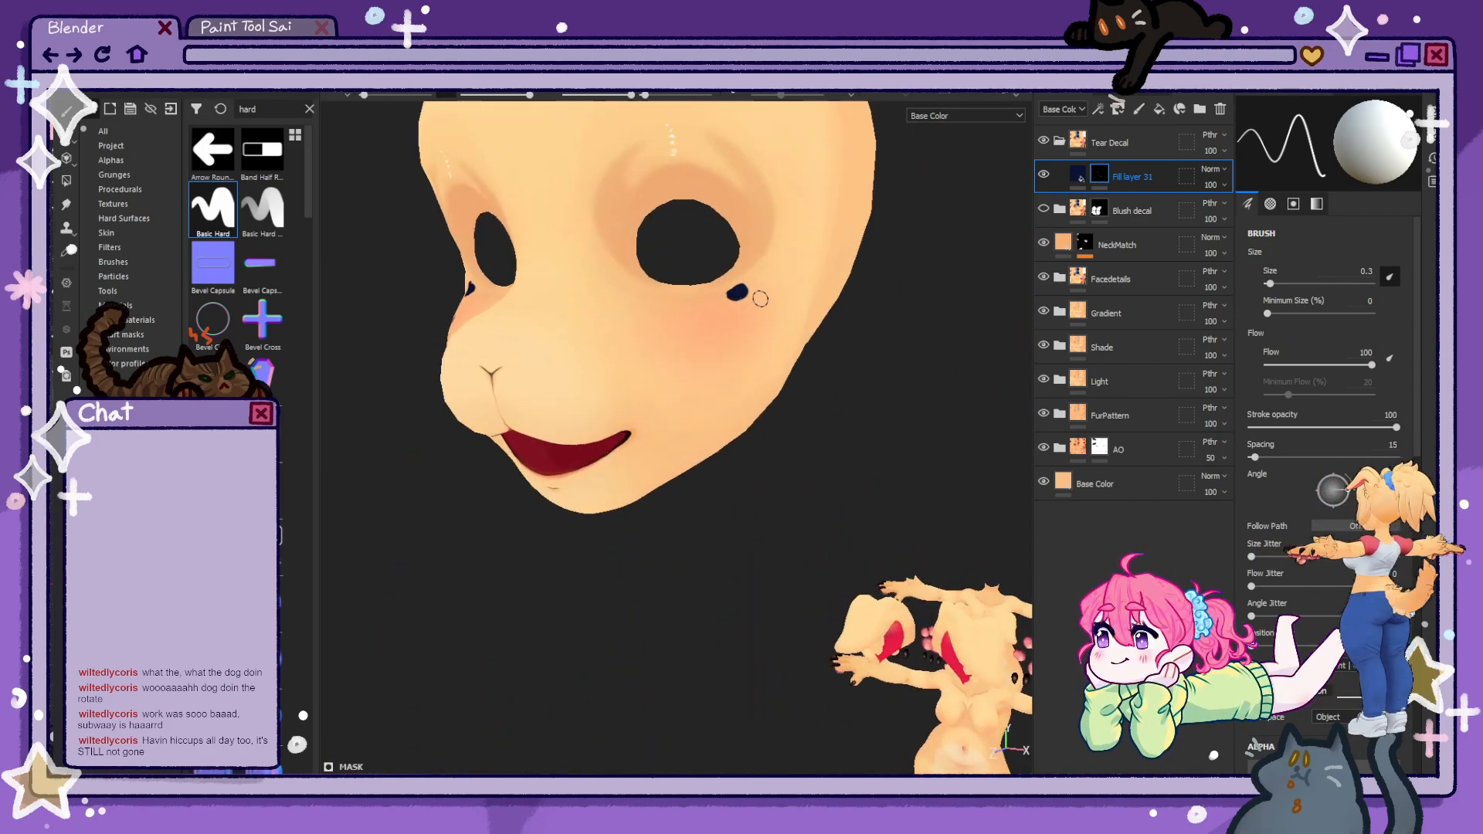
pyautogui.scroll(5, 760, 299)
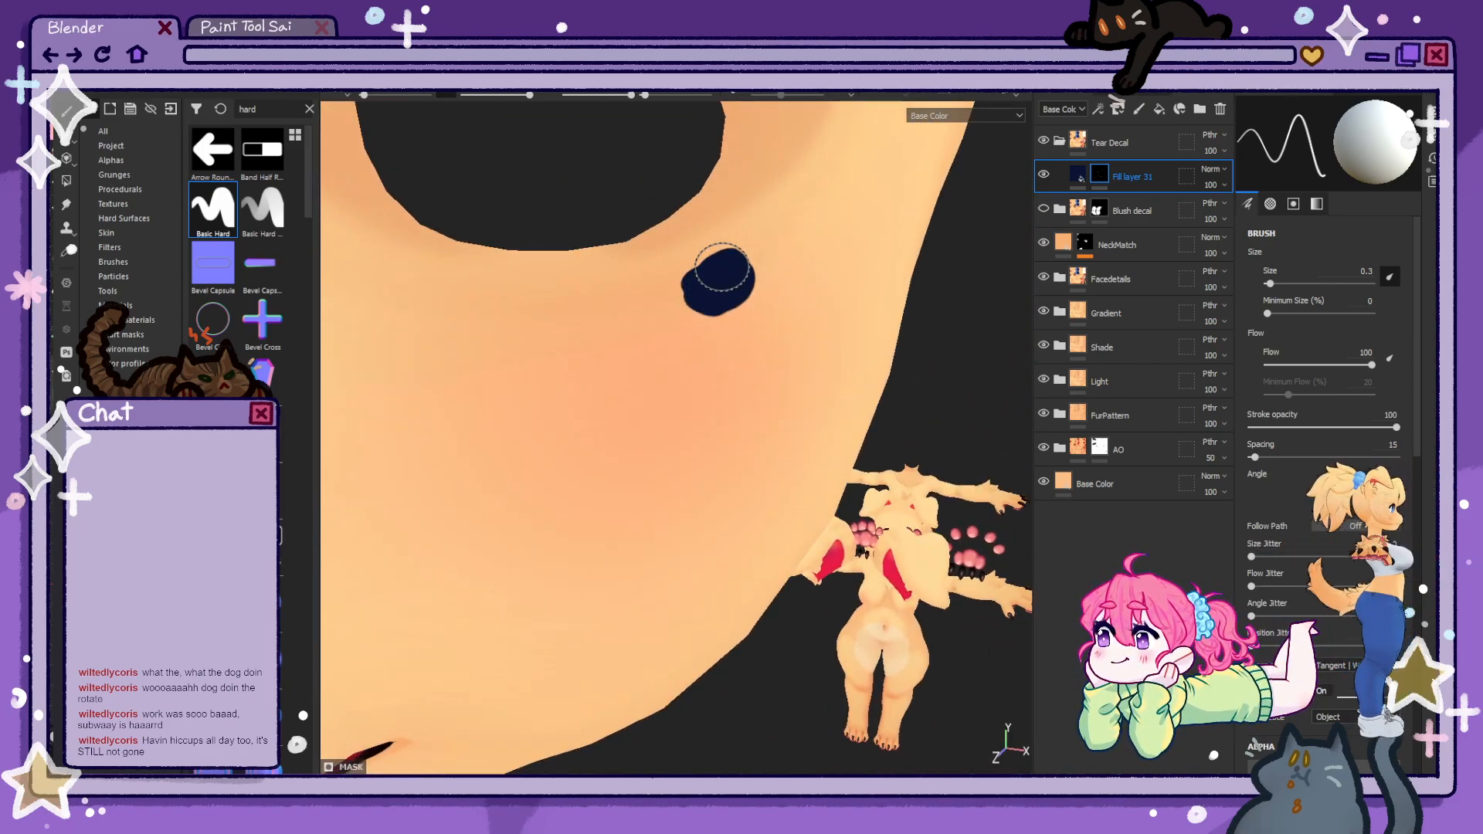
pyautogui.moveTo(723, 267)
pyautogui.keyDown('ctrl'); pyautogui.mouseDown(button='right')
pyautogui.moveTo(780, 268)
pyautogui.moveTo(729, 268)
pyautogui.mouseUp(button='right'); pyautogui.keyUp('ctrl')
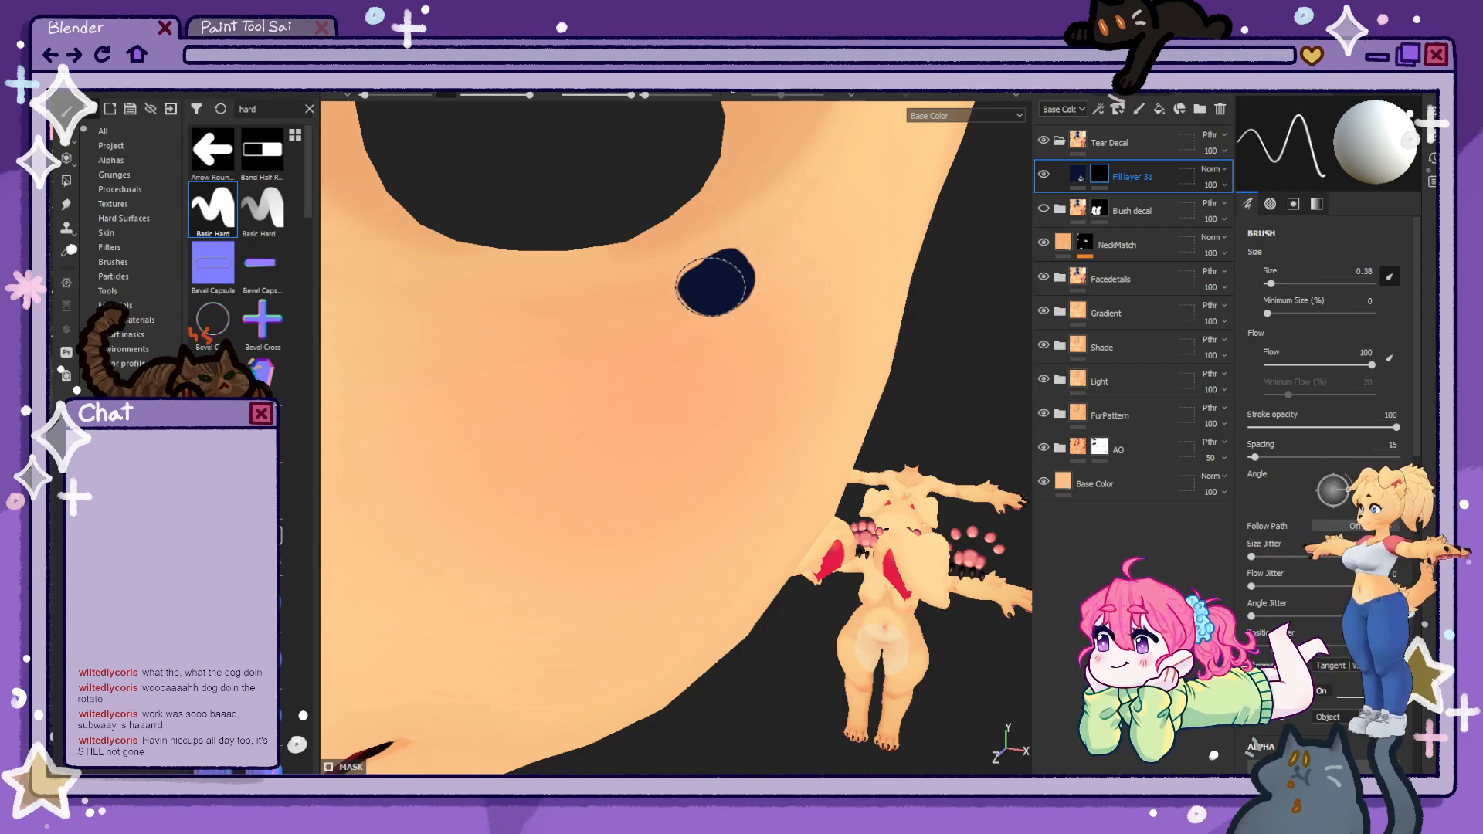
# - Reduce the brush to 0.22, taper the eye-corner dab inward, and paint an elongated drop on the lower cheek
pyautogui.keyDown('alt'); pyautogui.moveTo(777, 262); pyautogui.dragTo(795, 401); pyautogui.keyUp('alt')
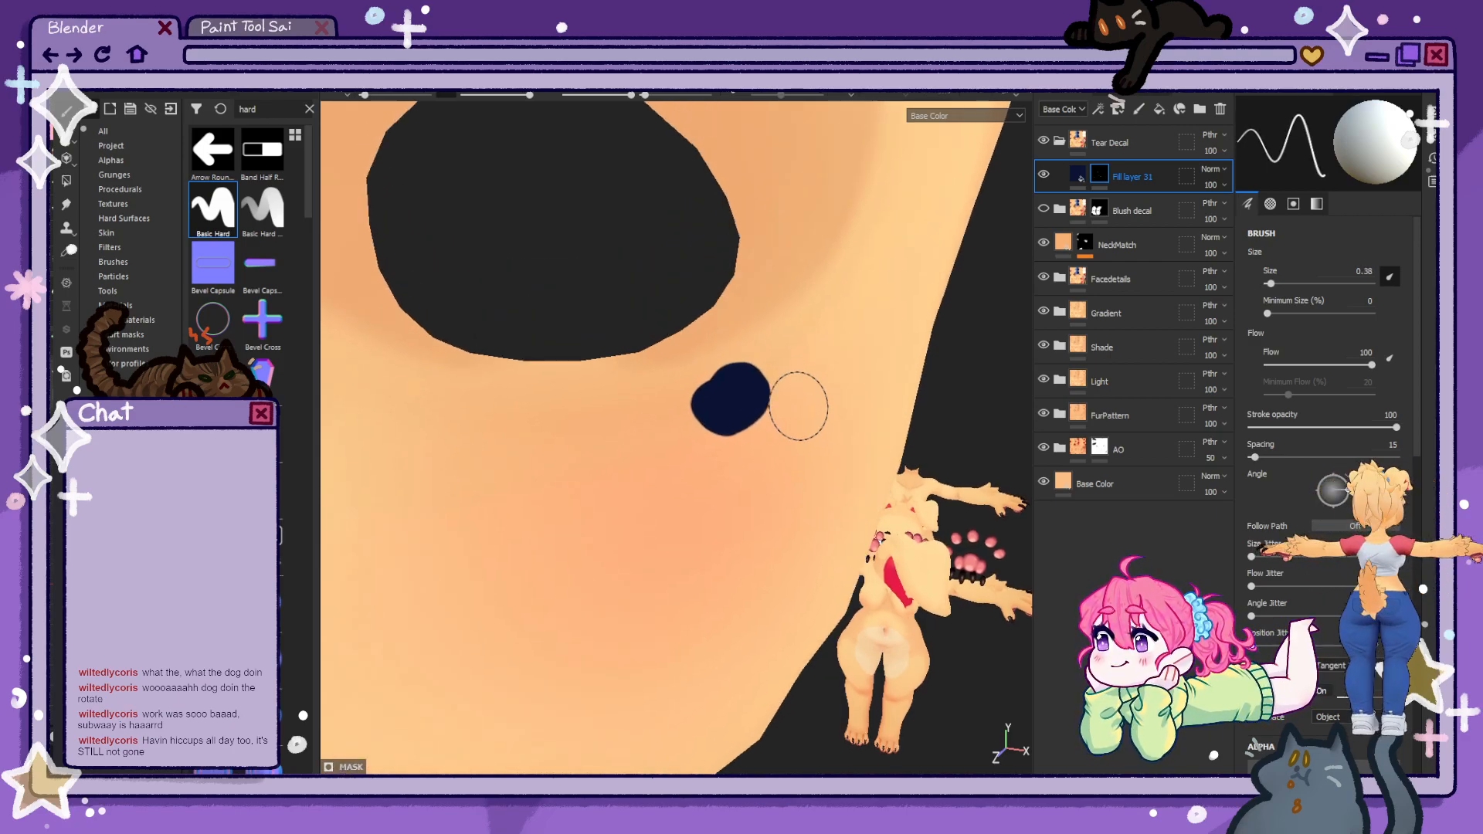
pyautogui.keyDown('ctrl'); pyautogui.moveTo(732, 465); pyautogui.dragTo(721, 465, button='right'); pyautogui.keyUp('ctrl')
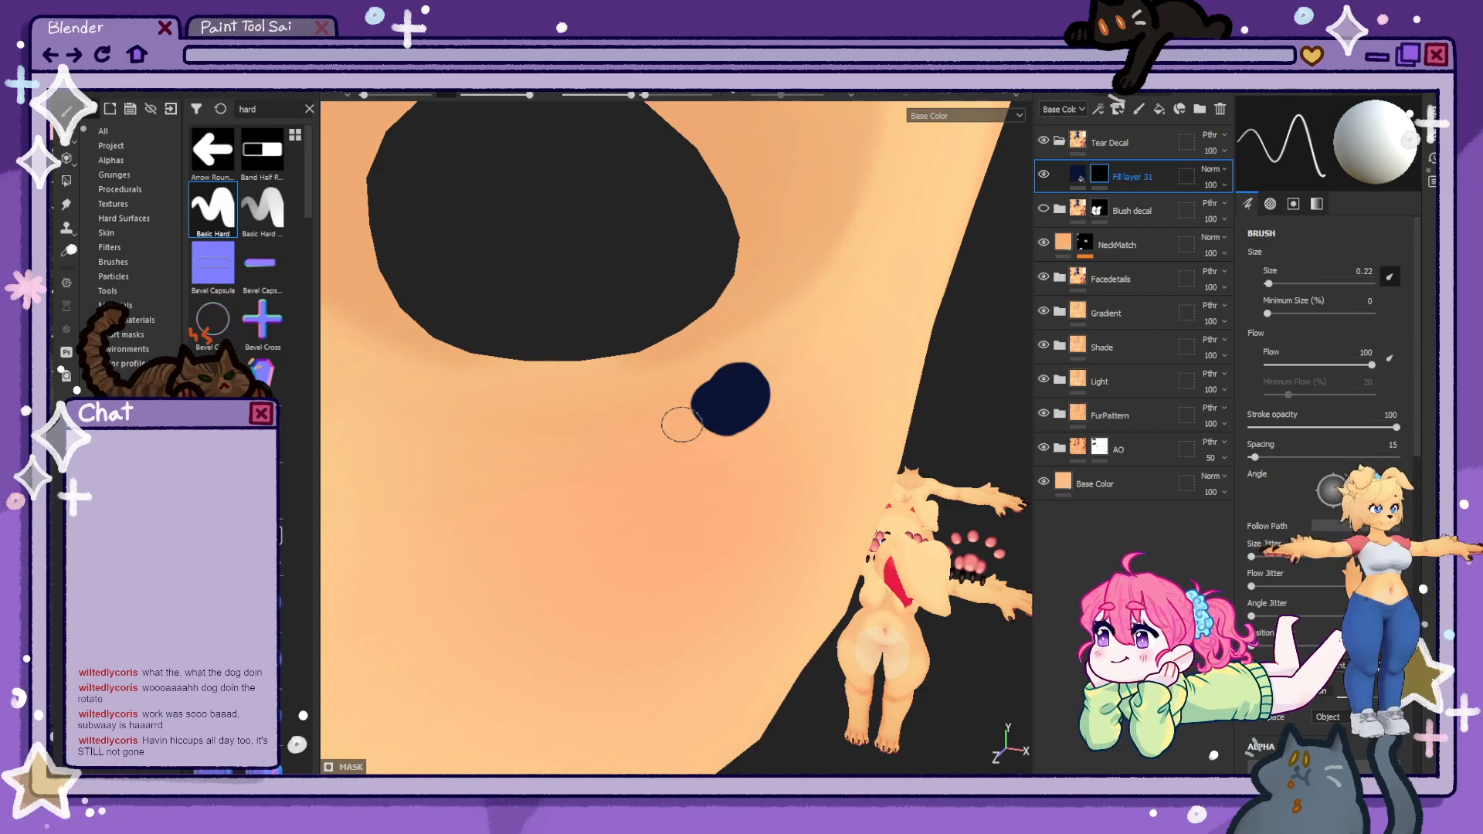
pyautogui.keyDown('alt'); pyautogui.moveTo(682, 424); pyautogui.dragTo(679, 549); pyautogui.keyUp('alt')
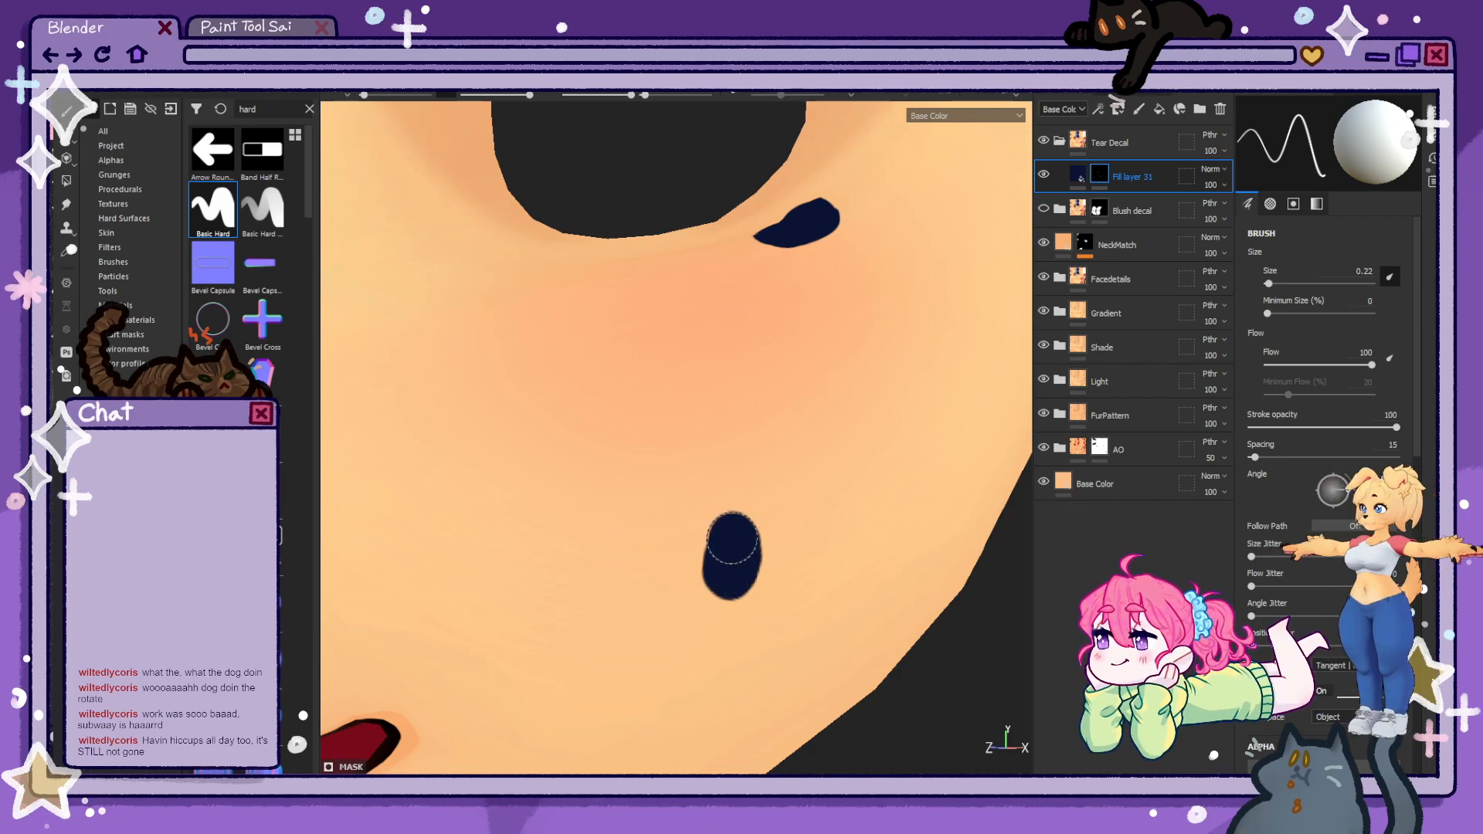
# - Erase the inner parts of the lower-cheek drop and the eye-corner dab, leaving thin crescent outlines along their lower edges
pyautogui.press('x')
pyautogui.moveTo(732, 538)
pyautogui.mouseDown()
pyautogui.moveTo(724, 563)
pyautogui.moveTo(731, 522)
pyautogui.mouseUp()
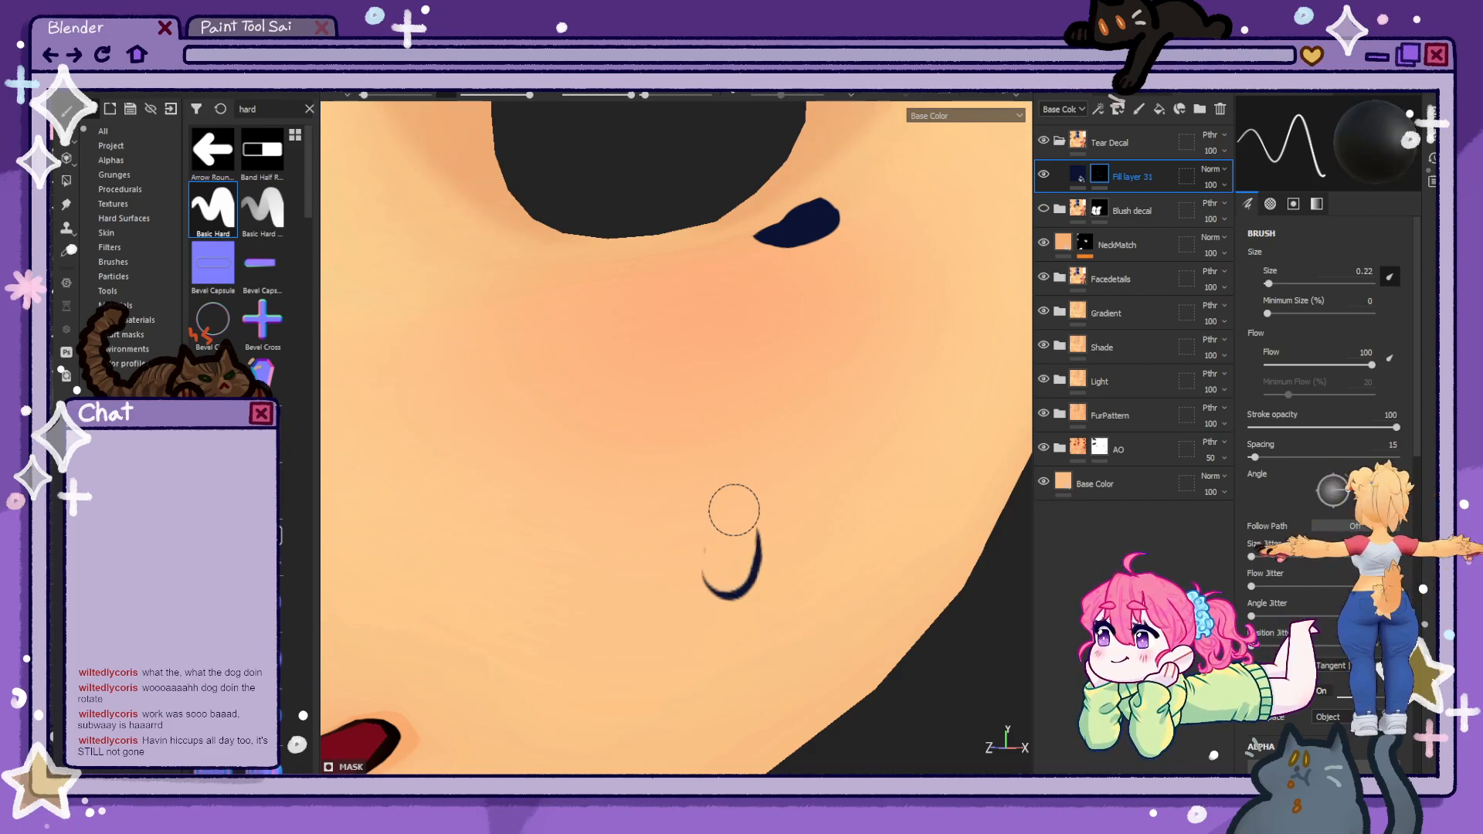
pyautogui.moveTo(783, 396)
pyautogui.keyDown('alt'); pyautogui.mouseDown()
pyautogui.moveTo(775, 600)
pyautogui.moveTo(794, 520)
pyautogui.moveTo(723, 550)
pyautogui.moveTo(700, 526)
pyautogui.moveTo(758, 518)
pyautogui.moveTo(728, 474)
pyautogui.moveTo(711, 545)
pyautogui.mouseUp(); pyautogui.keyUp('alt')
pyautogui.scroll(3, 728, 532)
pyautogui.click(726, 543)
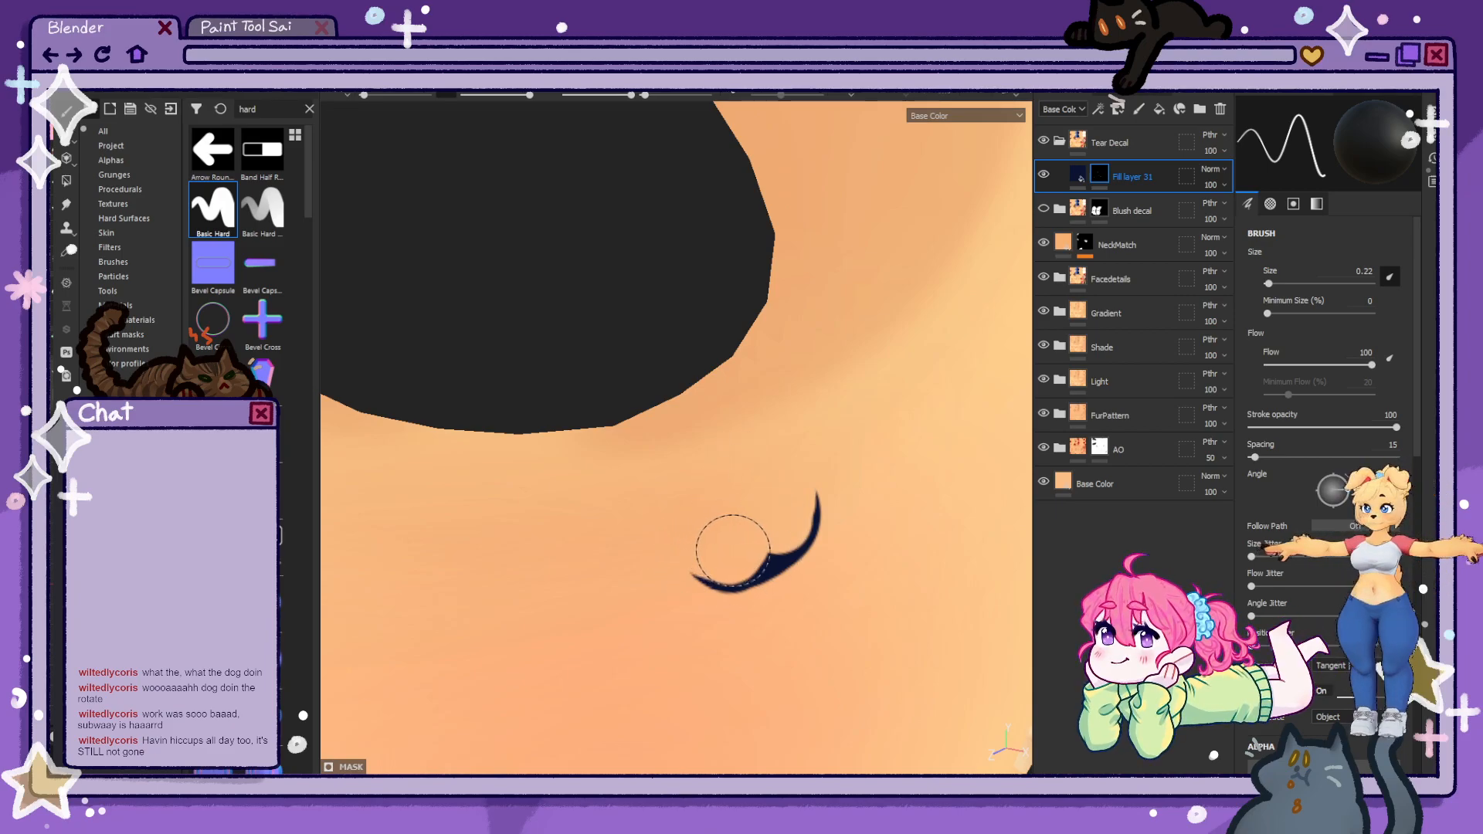
pyautogui.click(793, 501)
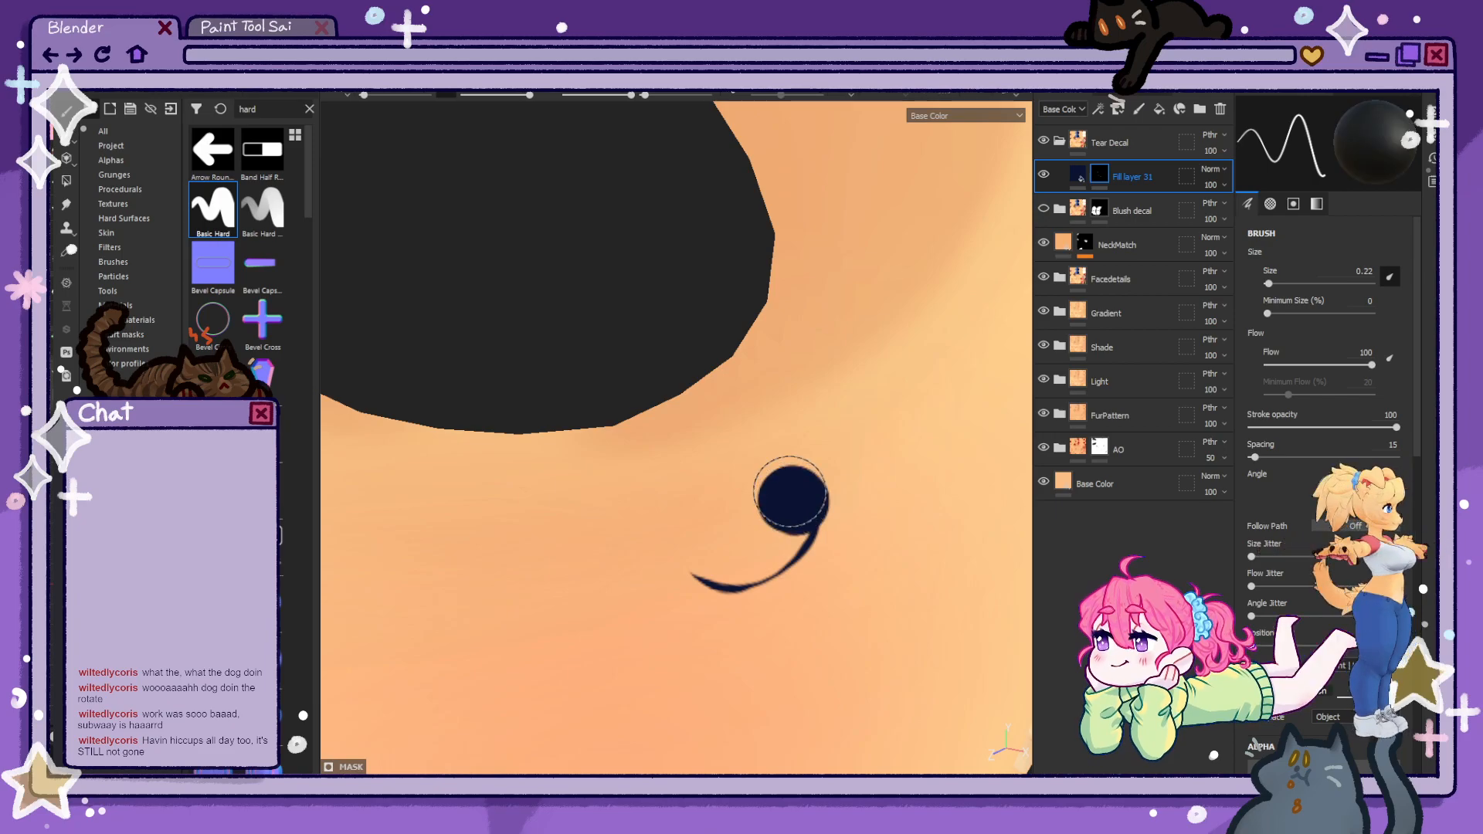
pyautogui.hotkey('ctrl', 'z')
pyautogui.scroll(-6, 646, 507)
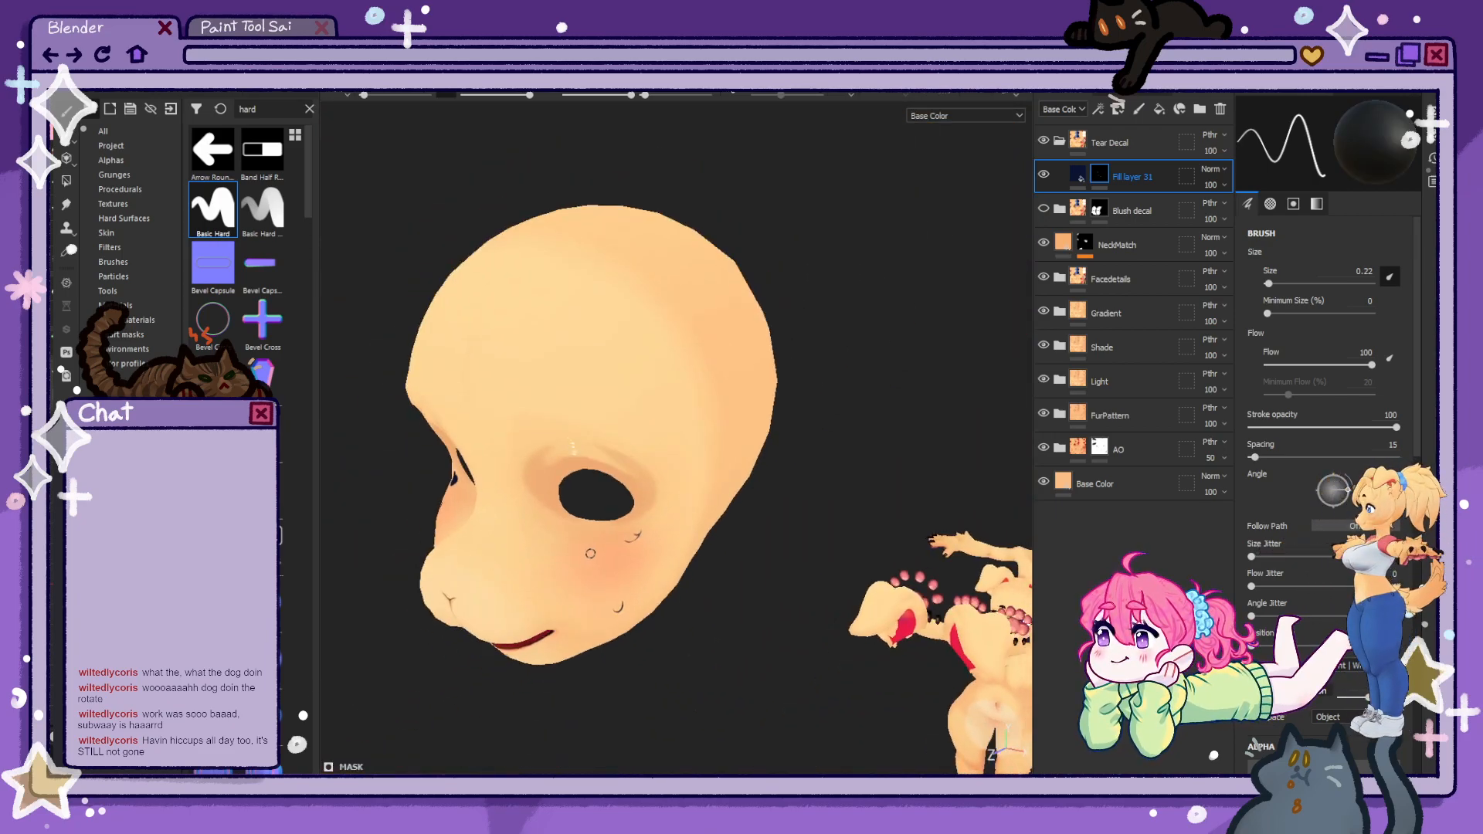
pyautogui.keyDown('alt'); pyautogui.moveTo(587, 553); pyautogui.dragTo(806, 498); pyautogui.keyUp('alt')
pyautogui.scroll(6, 846, 509)
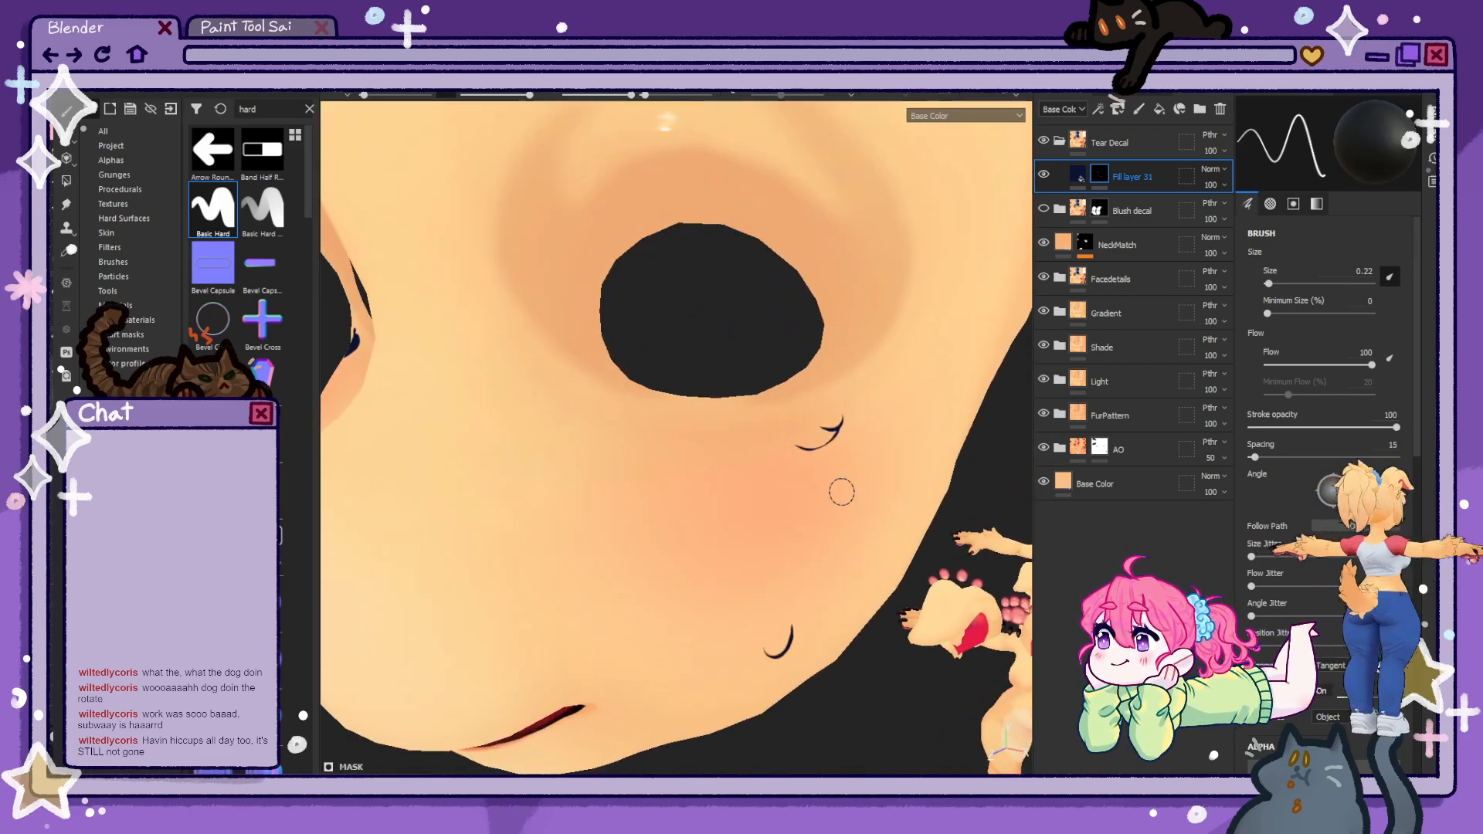
pyautogui.click(704, 442)
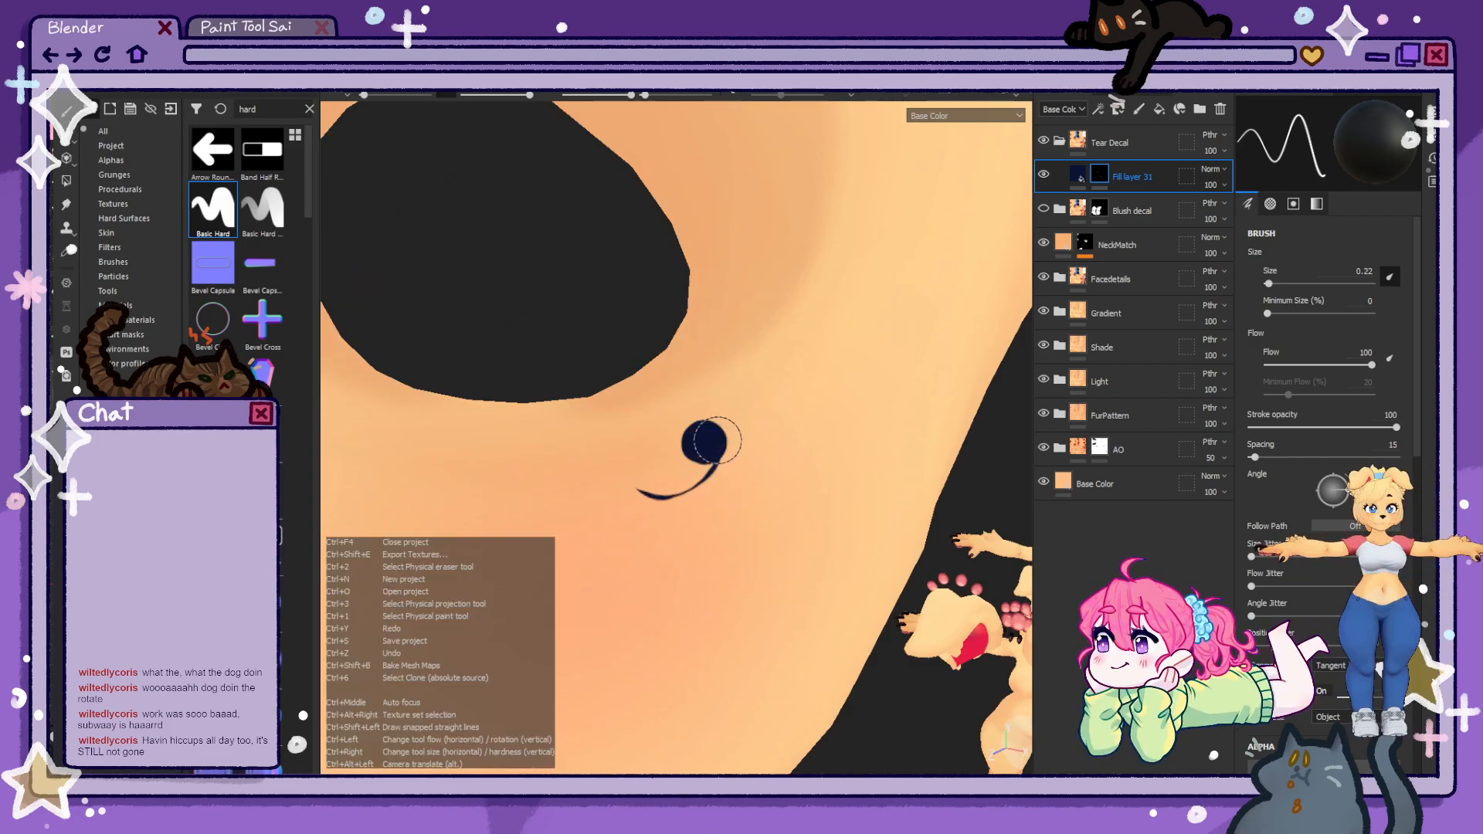
pyautogui.hotkey('ctrl', 'z')
pyautogui.scroll(2, 711, 433)
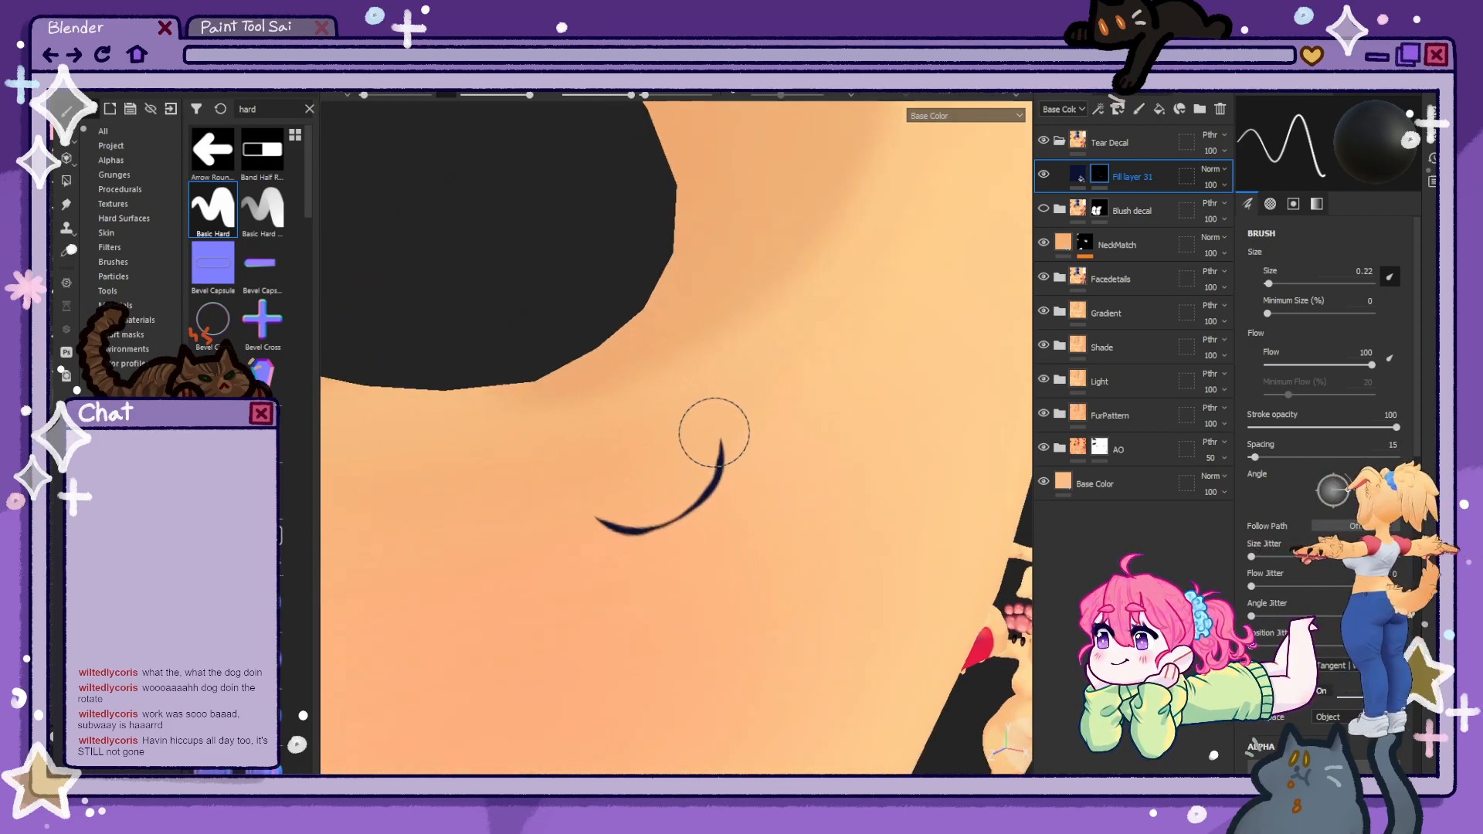
pyautogui.click(719, 439)
pyautogui.hotkey('ctrl', 'z')
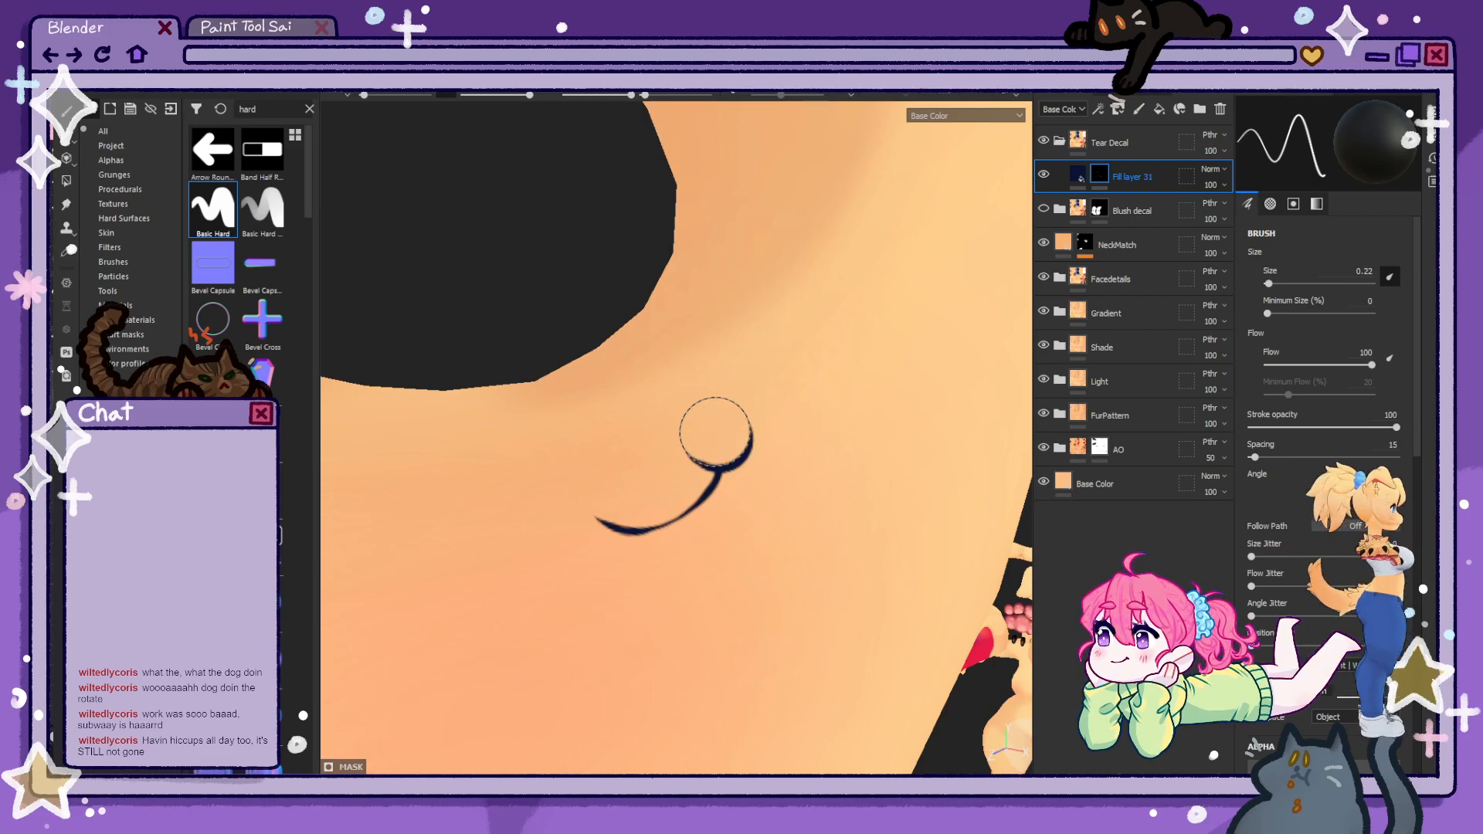
# - Paint a round dab at the upper end of the eye-corner crescent and erase its inside to leave a second curved edge
pyautogui.keyDown('alt'); pyautogui.moveTo(709, 424); pyautogui.dragTo(560, 416); pyautogui.keyUp('alt')
pyautogui.click(663, 429)
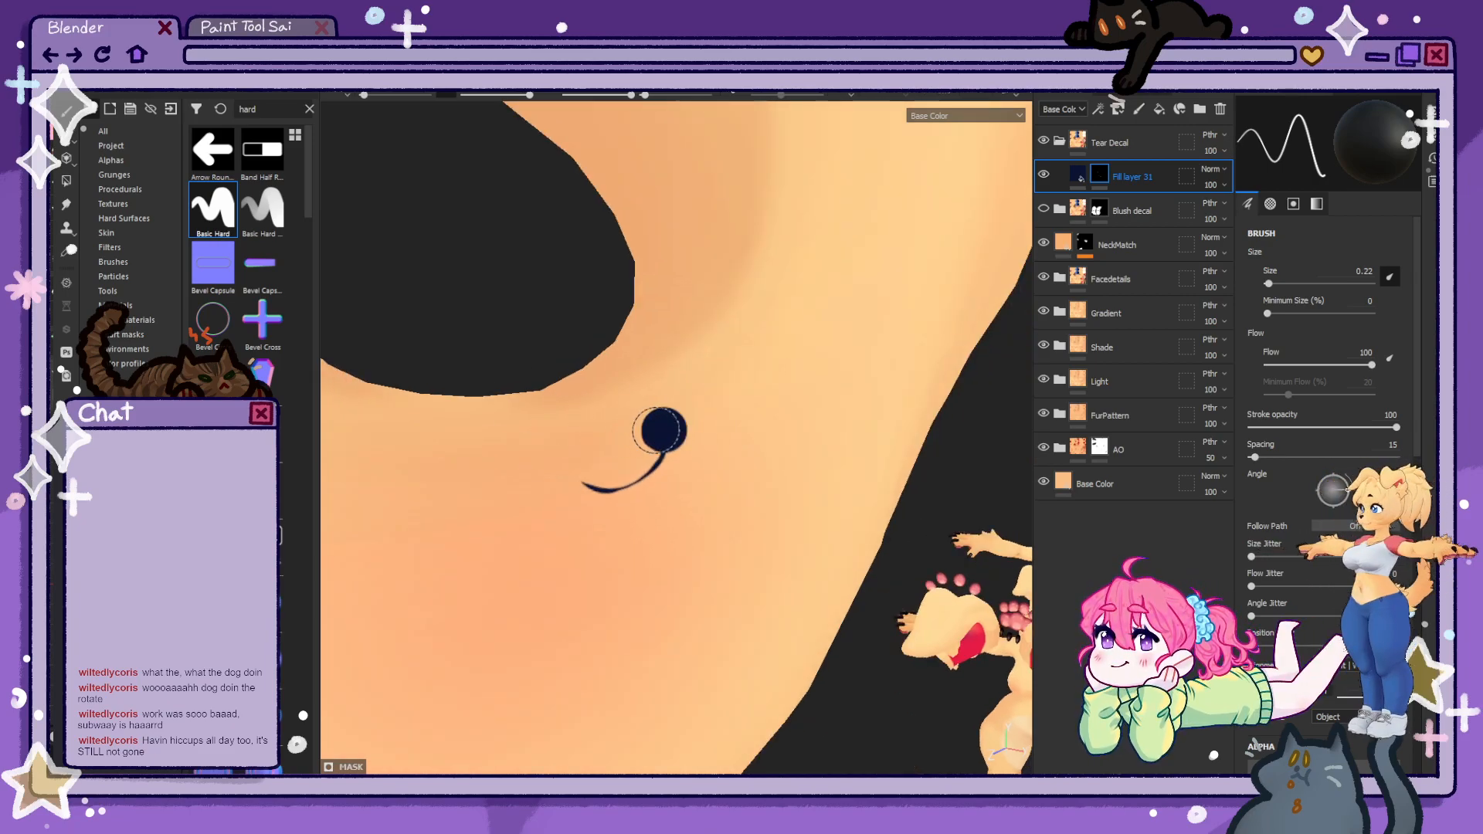
pyautogui.press('x')
pyautogui.click(657, 430)
# - Erase the inside of the round cheek dab below the other eye with brush size 0.16, leaving an outline
pyautogui.scroll(-3, 467, 422)
pyautogui.moveTo(559, 473)
pyautogui.keyDown('alt'); pyautogui.mouseDown()
pyautogui.moveTo(632, 520)
pyautogui.moveTo(732, 461)
pyautogui.moveTo(729, 503)
pyautogui.mouseUp(); pyautogui.keyUp('alt')
pyautogui.scroll(5, 664, 544)
pyautogui.keyDown('alt'); pyautogui.moveTo(590, 553); pyautogui.dragTo(607, 517); pyautogui.keyUp('alt')
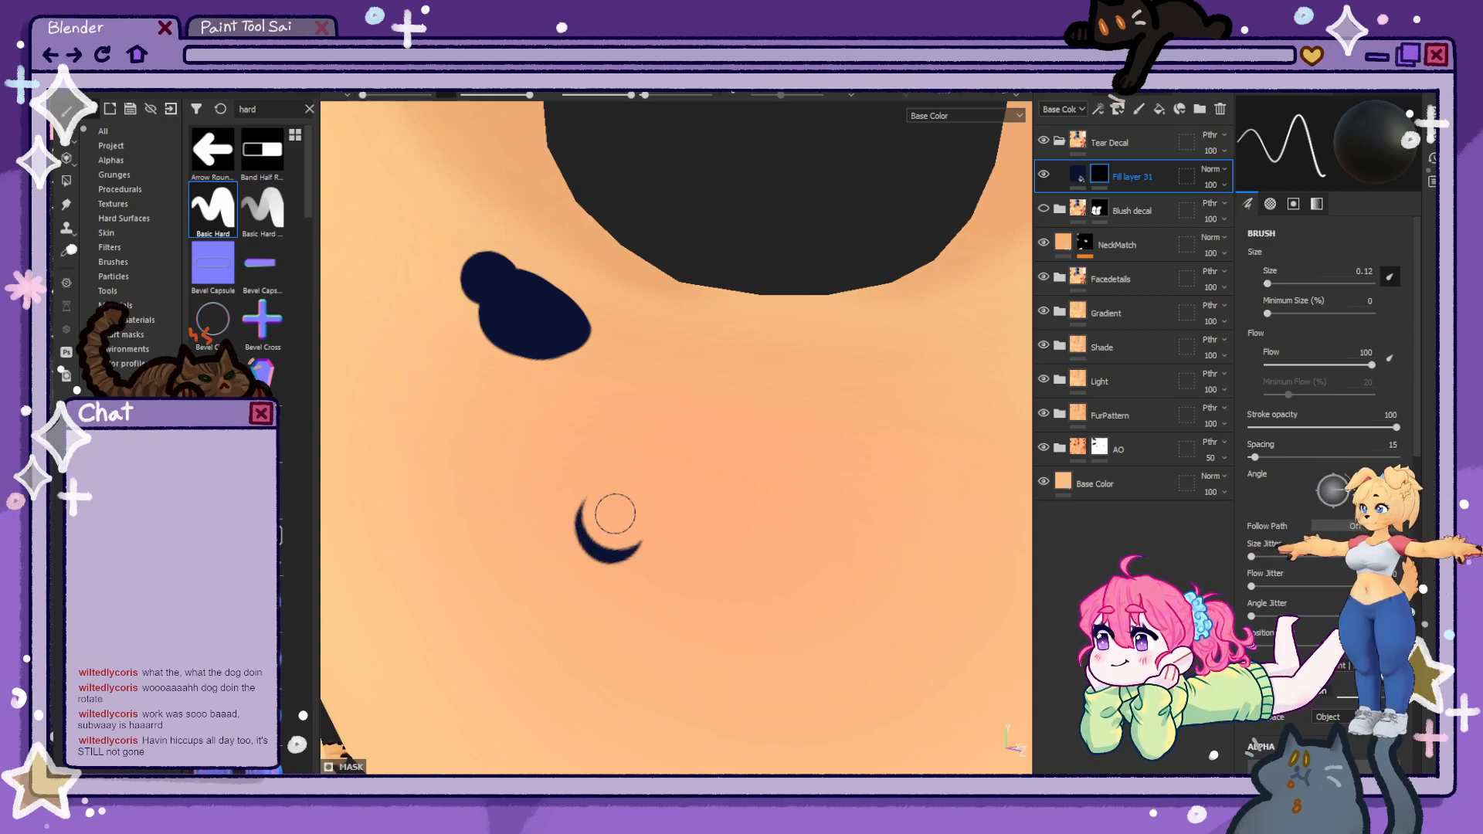
pyautogui.click(613, 519)
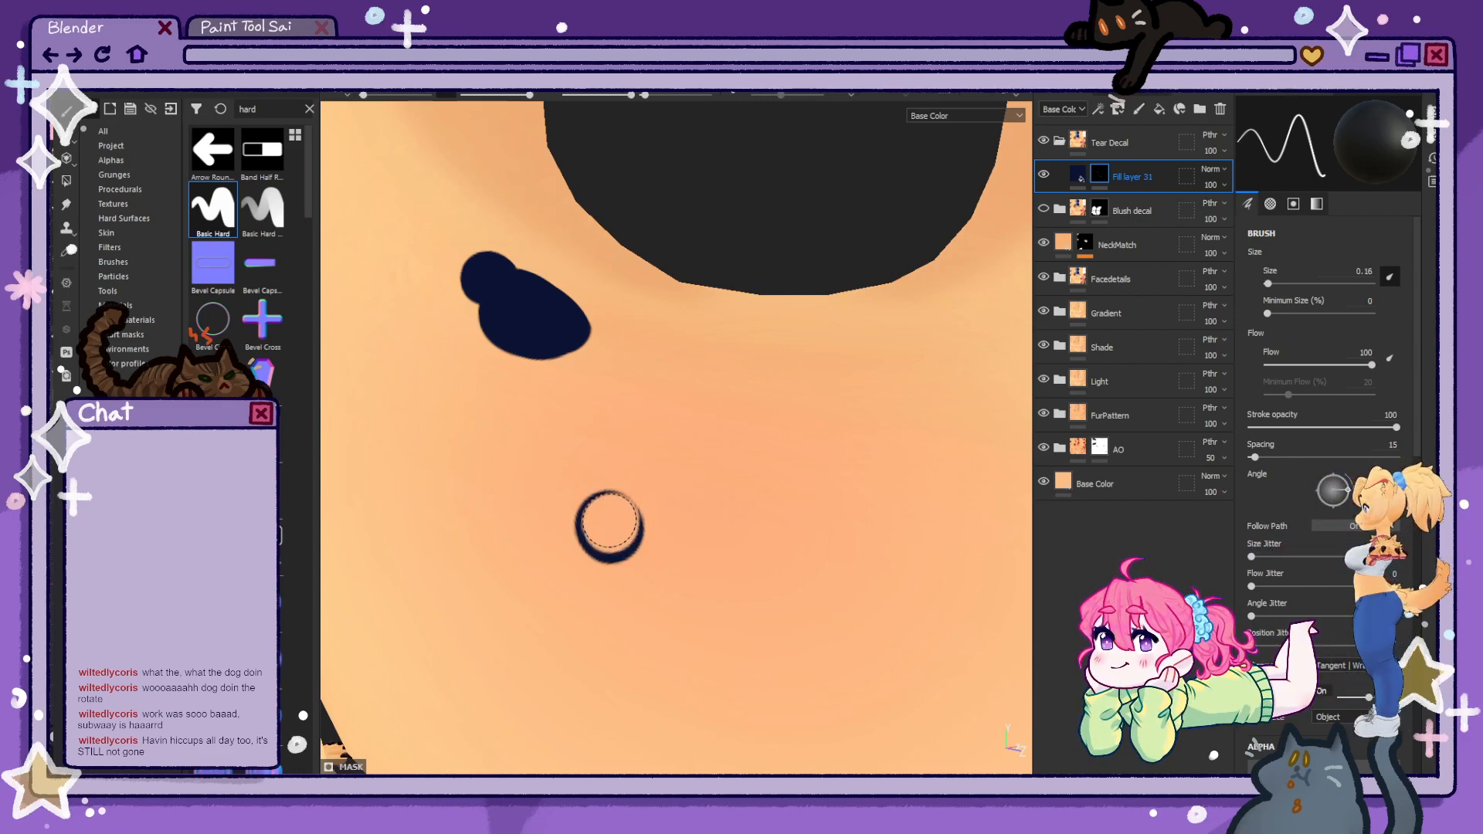
# - Hollow out the two-lobed dab at that eye's corner, using size 0.22 for the small lobe and 0.31 for the large one
pyautogui.keyDown('alt'); pyautogui.moveTo(667, 488); pyautogui.dragTo(719, 558); pyautogui.keyUp('alt')
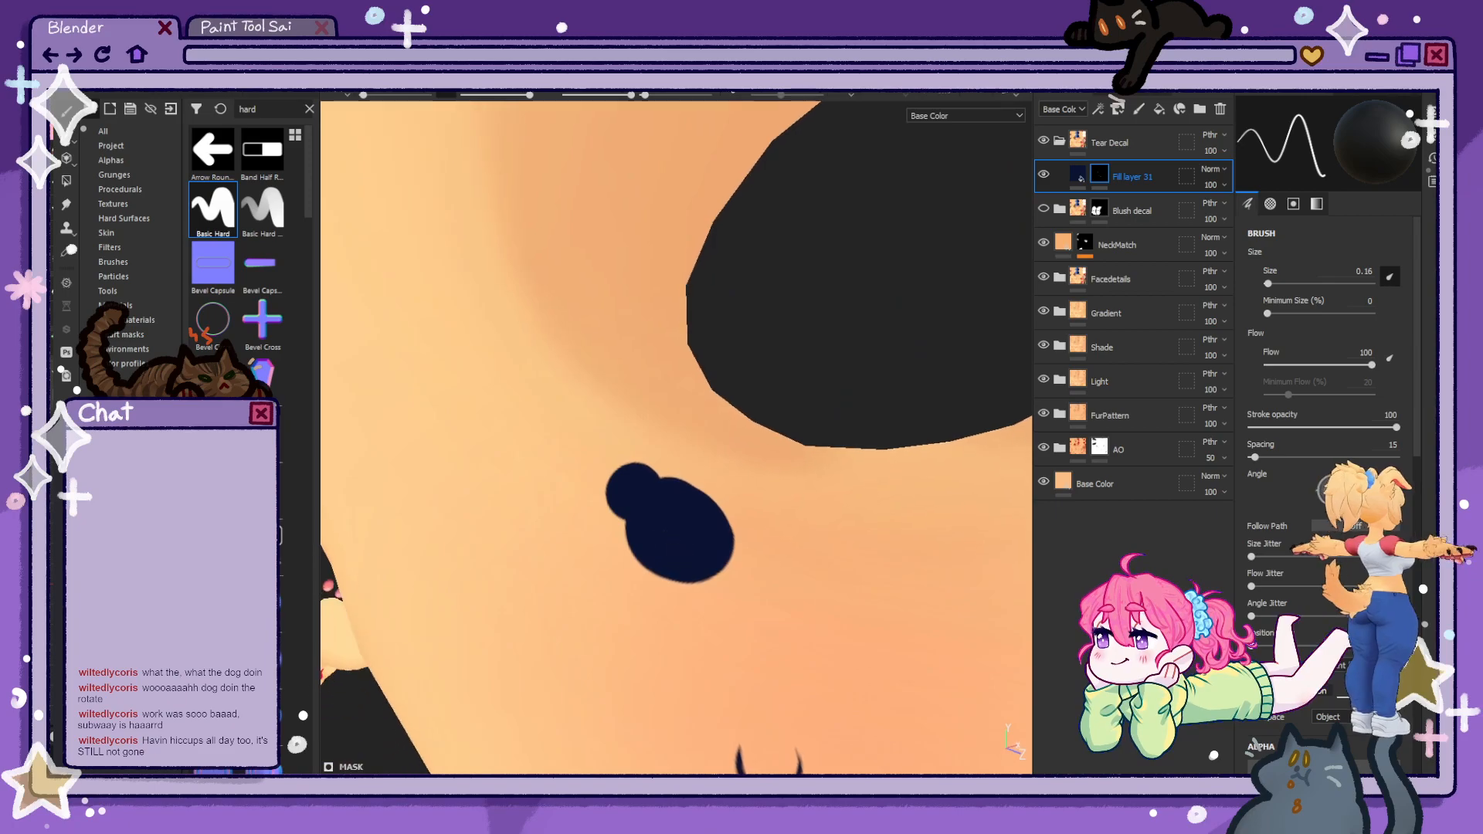
pyautogui.click(644, 490)
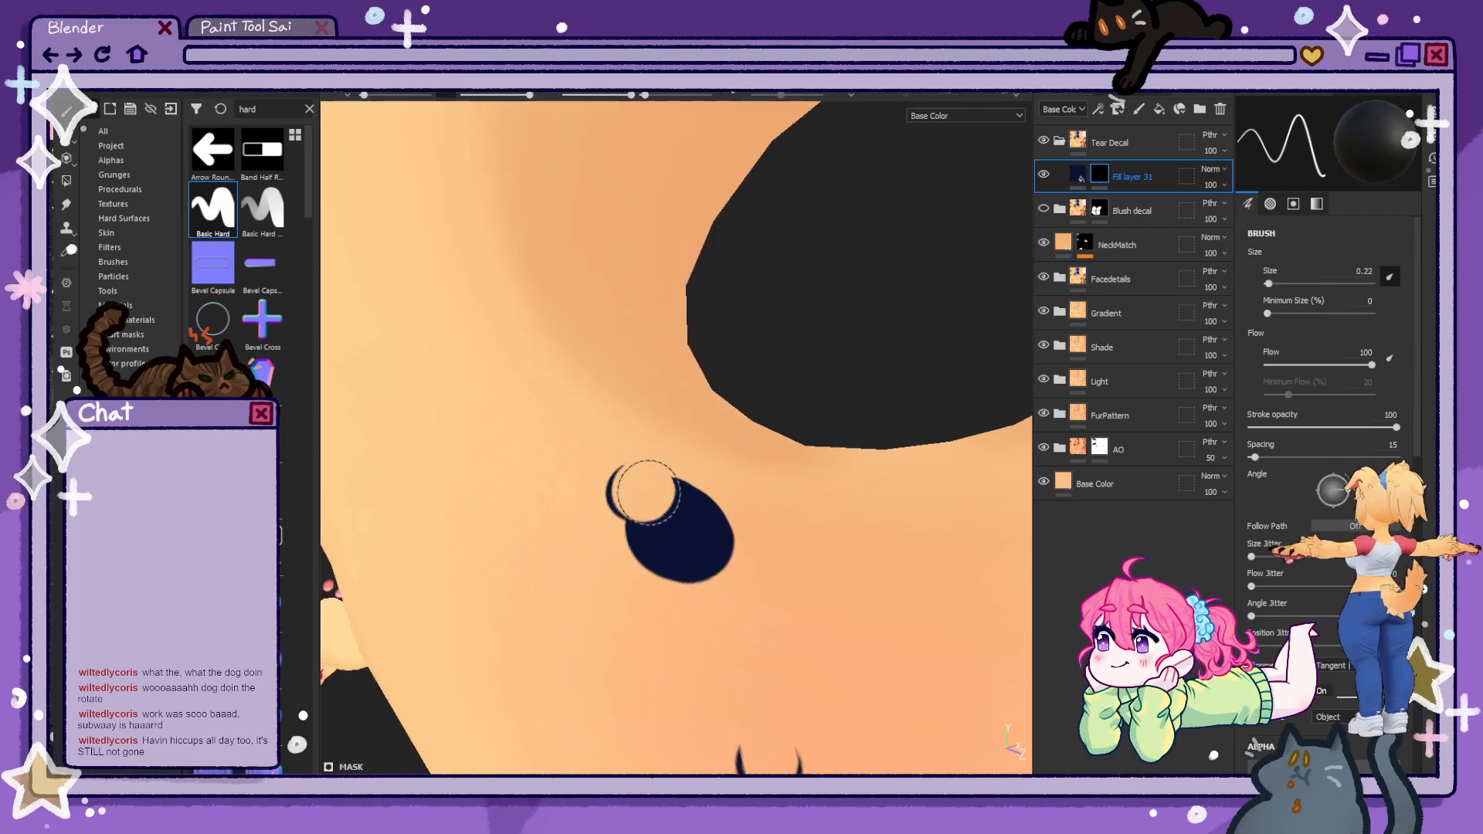
pyautogui.press(']')
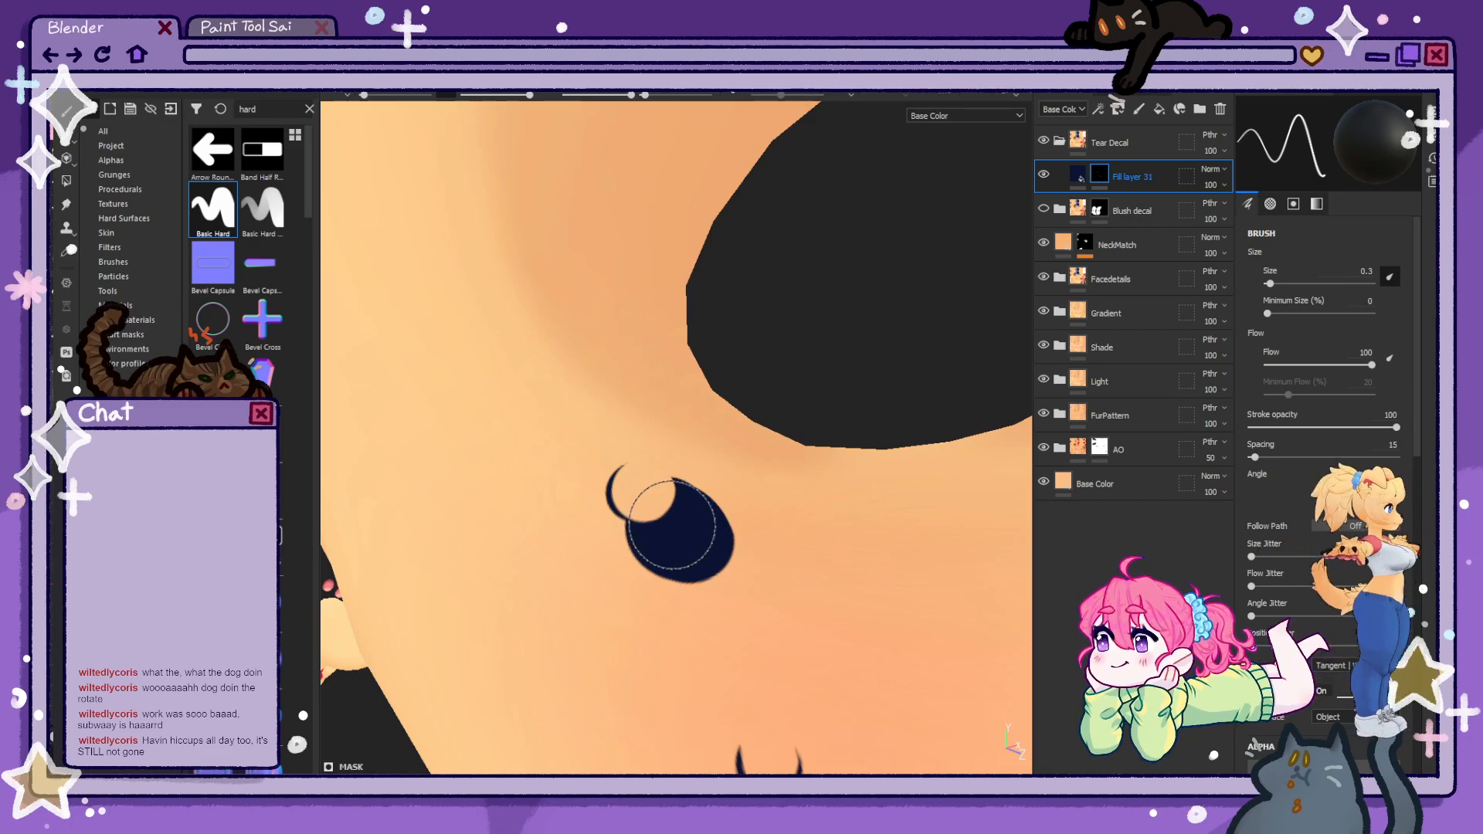
pyautogui.moveTo(672, 525)
pyautogui.keyDown('ctrl'); pyautogui.mouseDown(button='right')
pyautogui.moveTo(819, 525)
pyautogui.moveTo(634, 525)
pyautogui.moveTo(765, 526)
pyautogui.moveTo(671, 525)
pyautogui.mouseUp(button='right'); pyautogui.keyUp('ctrl')
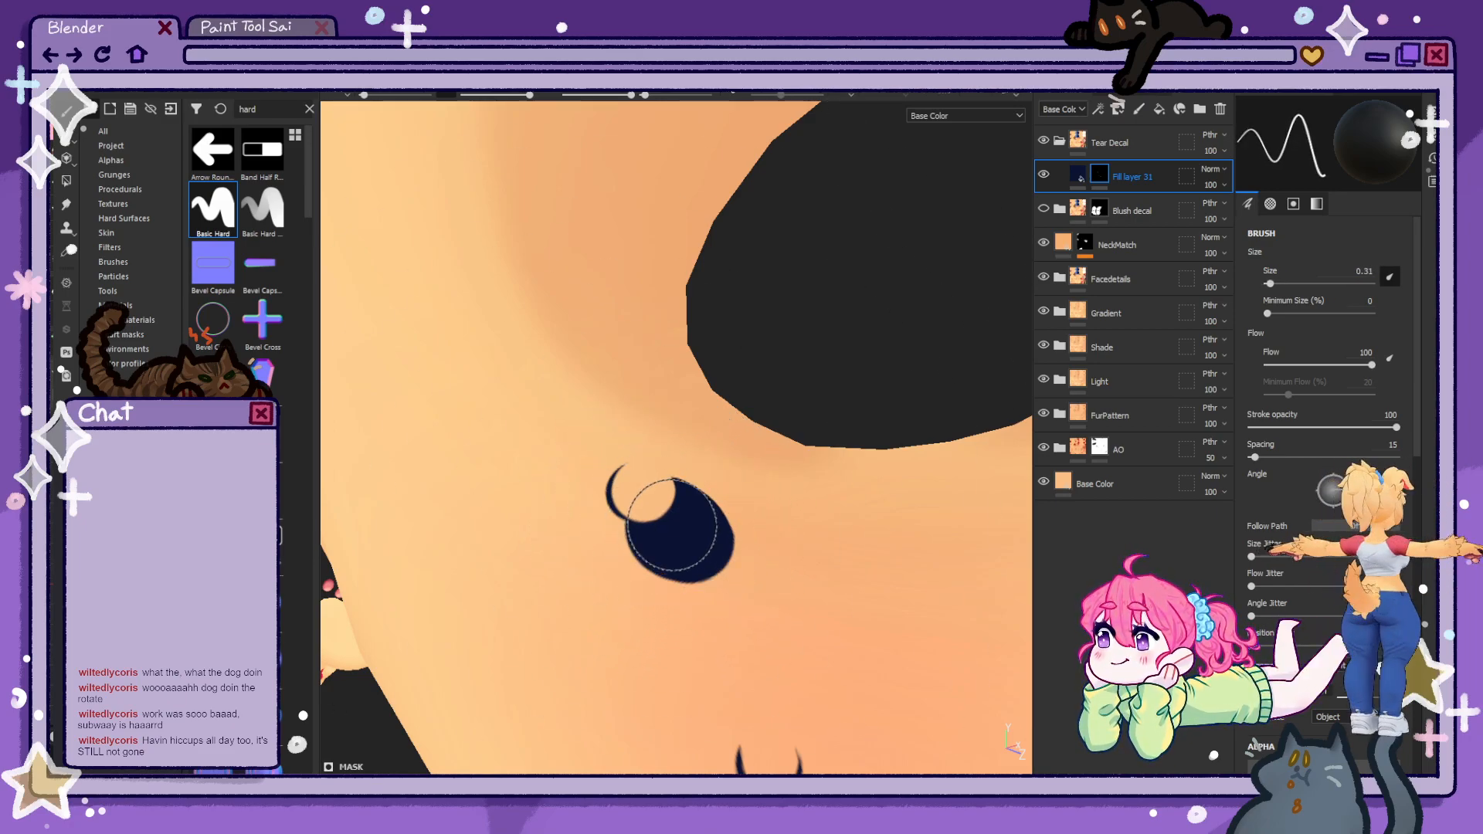
# - Give the Tear Decal folder a black mask and reveal only the head on it with Polygon Fill
pyautogui.press('f')
pyautogui.keyDown('alt'); pyautogui.moveTo(674, 417); pyautogui.dragTo(679, 458, button='middle'); pyautogui.keyUp('alt')
pyautogui.scroll(3, 680, 457)
pyautogui.click(1117, 140)
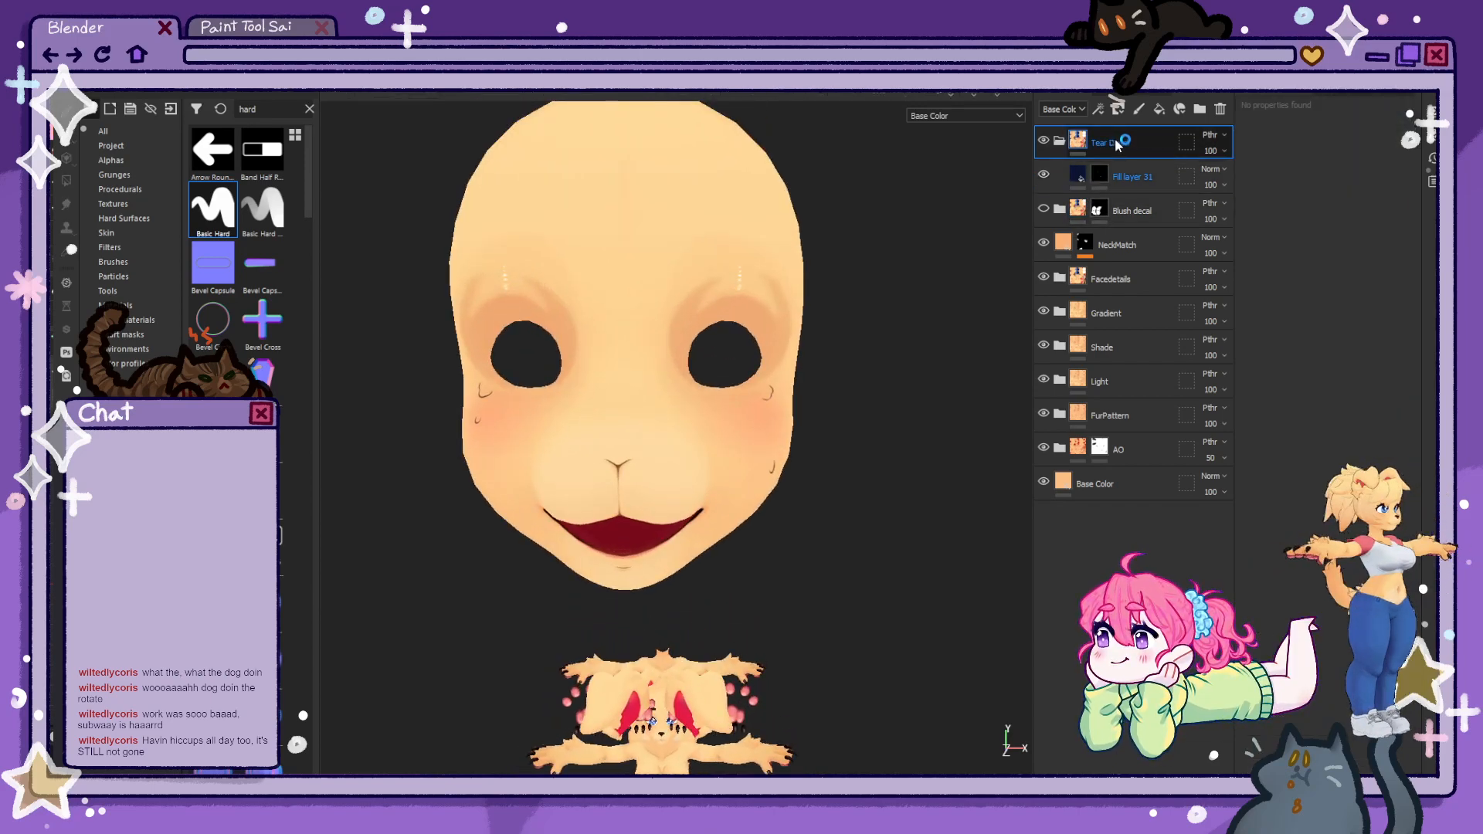
pyautogui.click(70, 180)
pyautogui.click(1334, 110)
pyautogui.click(627, 348)
# - Add a second fill layer and place it directly below the navy fill layer in the Tear Decal folder
pyautogui.click(1133, 176)
pyautogui.click(1159, 109)
pyautogui.moveTo(1120, 176); pyautogui.dragTo(1127, 221)
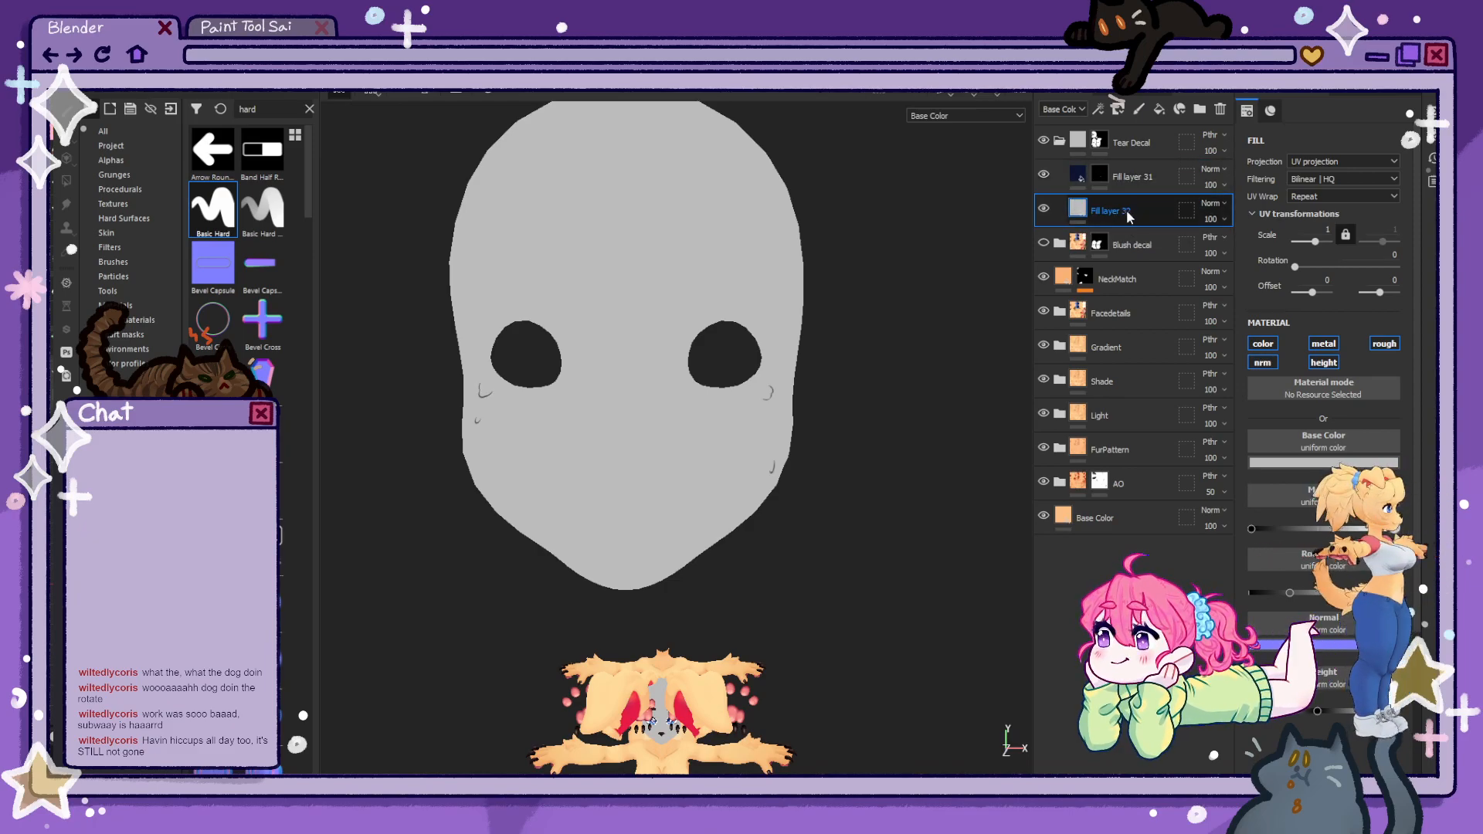
# - Add a black mask to the new fill layer and paint the inside of the eye-corner tear outline with brush size 0.29
pyautogui.click(1151, 139)
pyautogui.scroll(5, 772, 388)
pyautogui.scroll(5, 684, 411)
pyautogui.moveTo(761, 388)
pyautogui.keyDown('alt'); pyautogui.mouseDown()
pyautogui.moveTo(687, 410)
pyautogui.moveTo(716, 397)
pyautogui.moveTo(722, 344)
pyautogui.moveTo(735, 348)
pyautogui.mouseUp(); pyautogui.keyUp('alt')
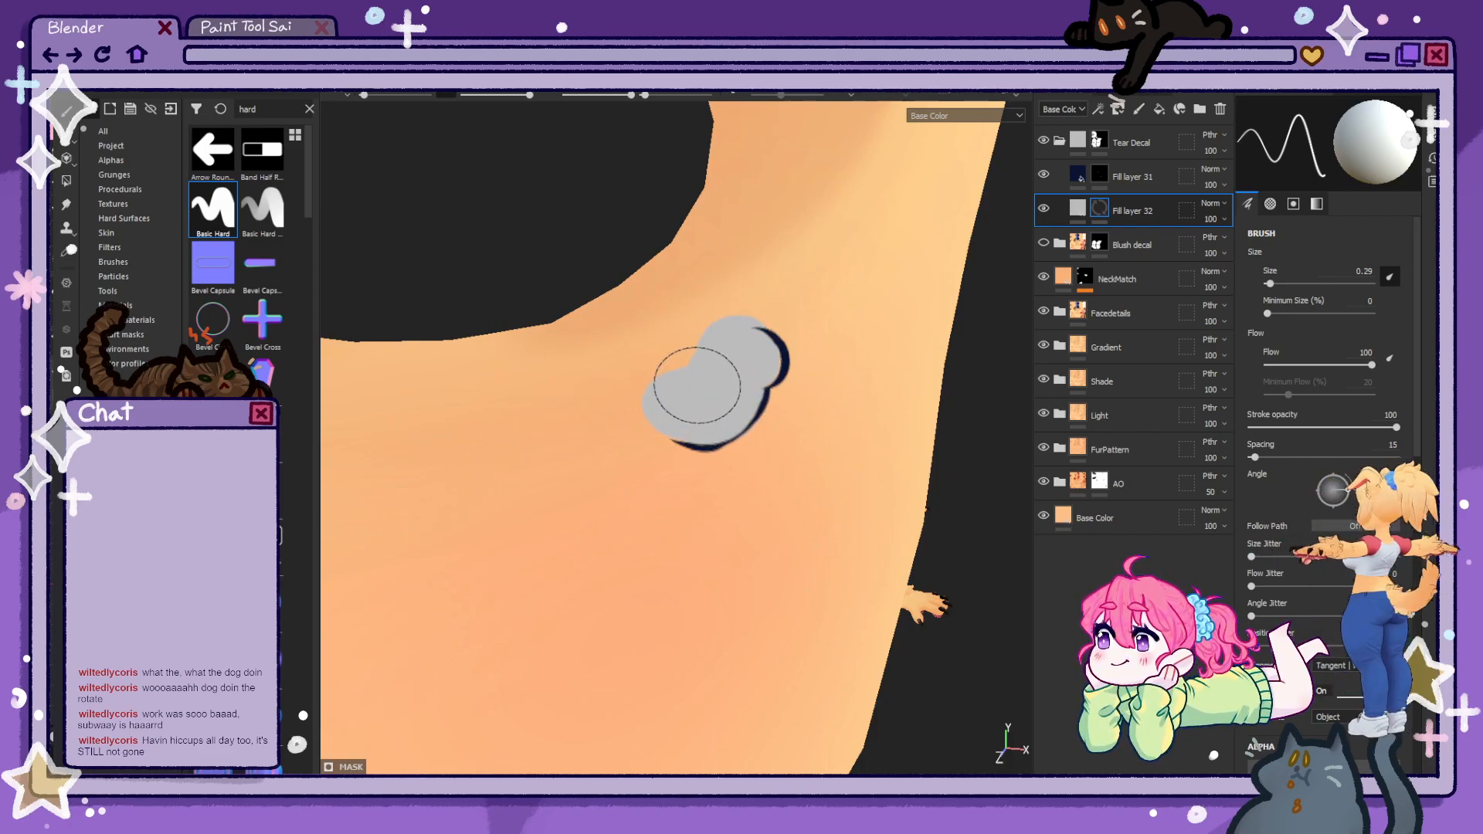
# - Erase the overhanging inner side of the gray tear fill along a straight diagonal edge
pyautogui.click(95, 204)
pyautogui.click(74, 203)
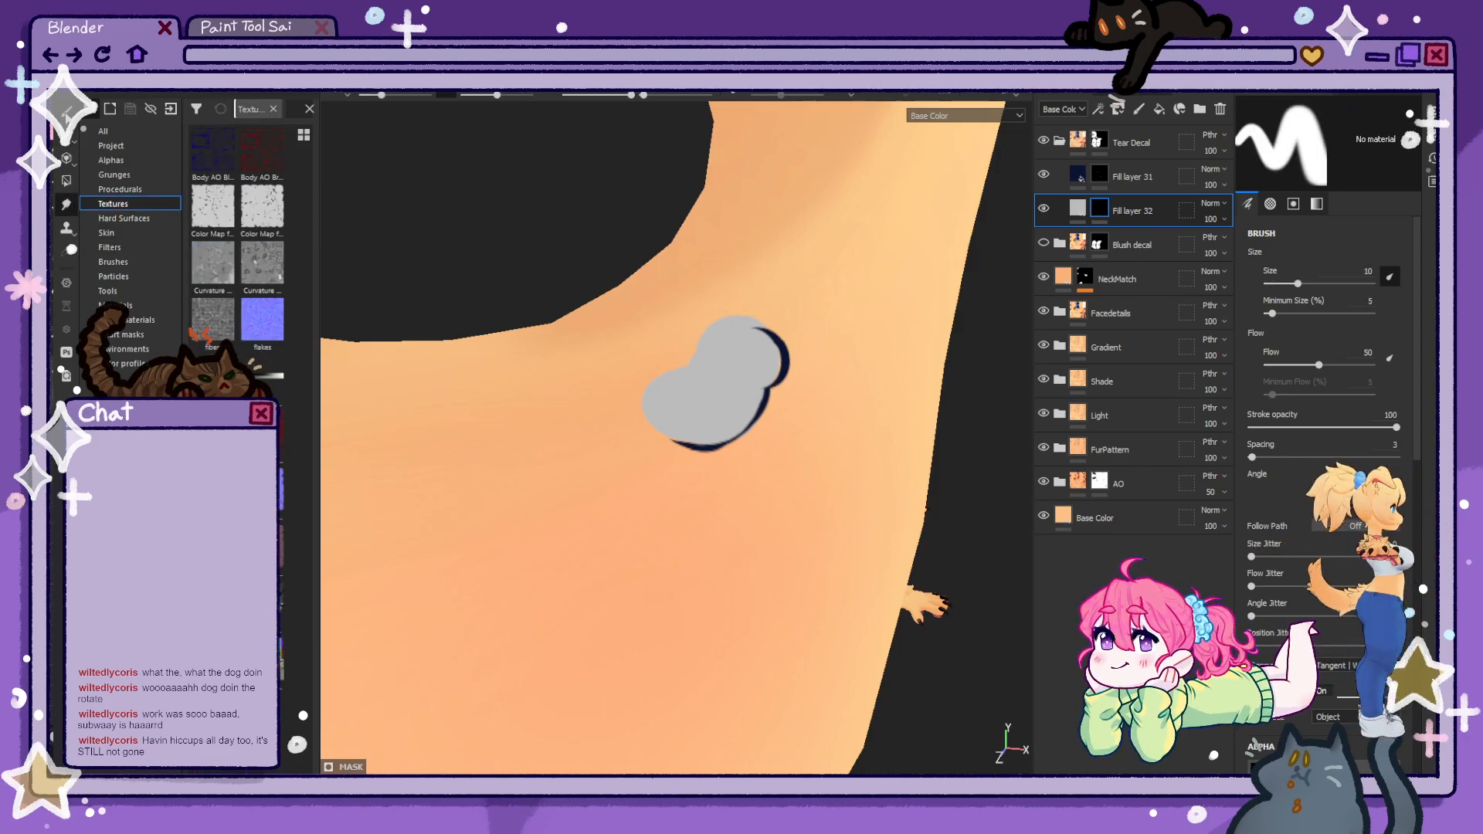
pyautogui.click(67, 114)
pyautogui.press('x')
pyautogui.moveTo(608, 402); pyautogui.dragTo(740, 283)
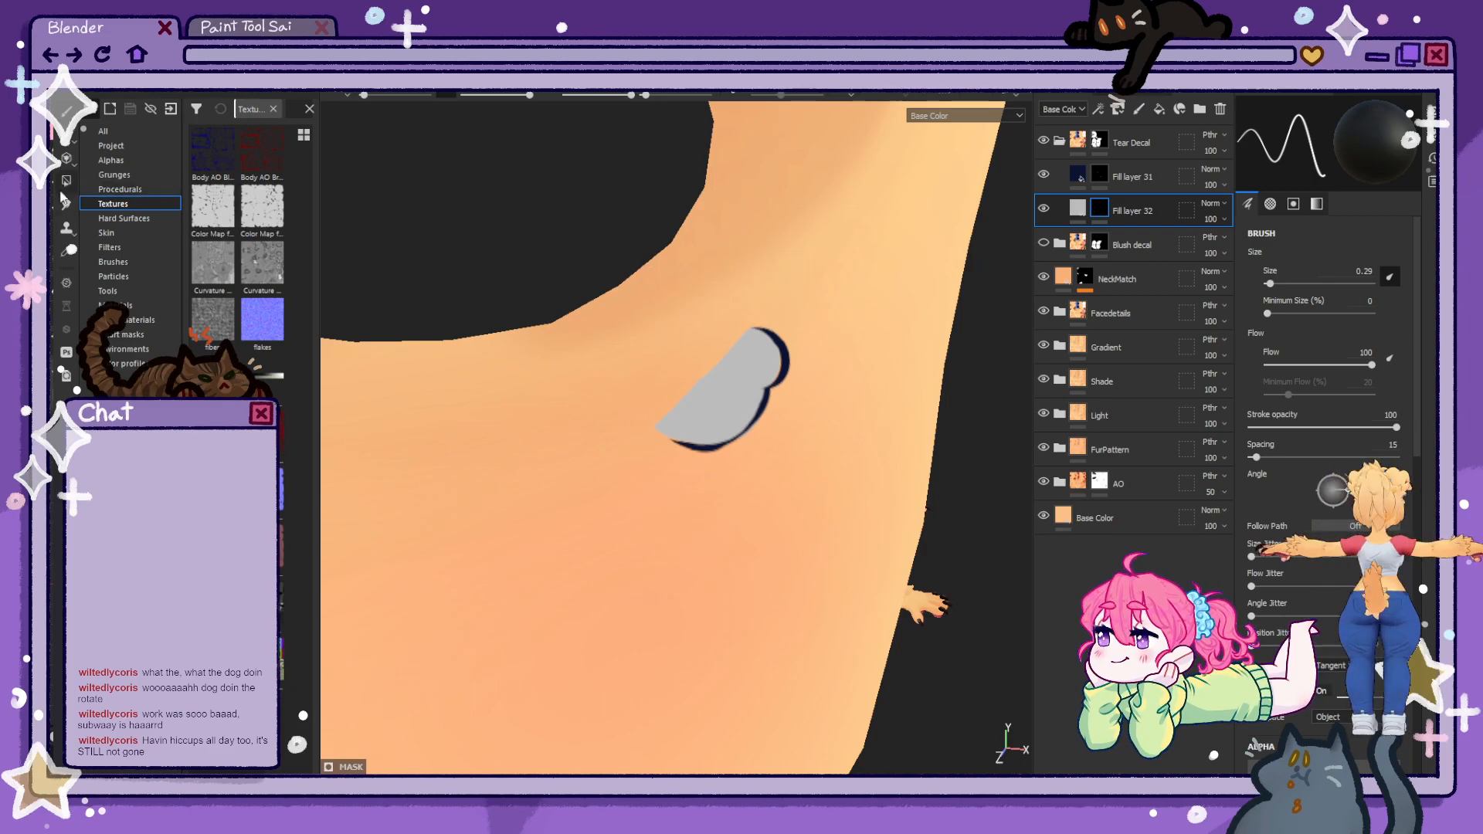
# - Soften the gray fill's inner edge with the Smudge tool, using brush sizes 0.57 and 0.23
pyautogui.click(66, 203)
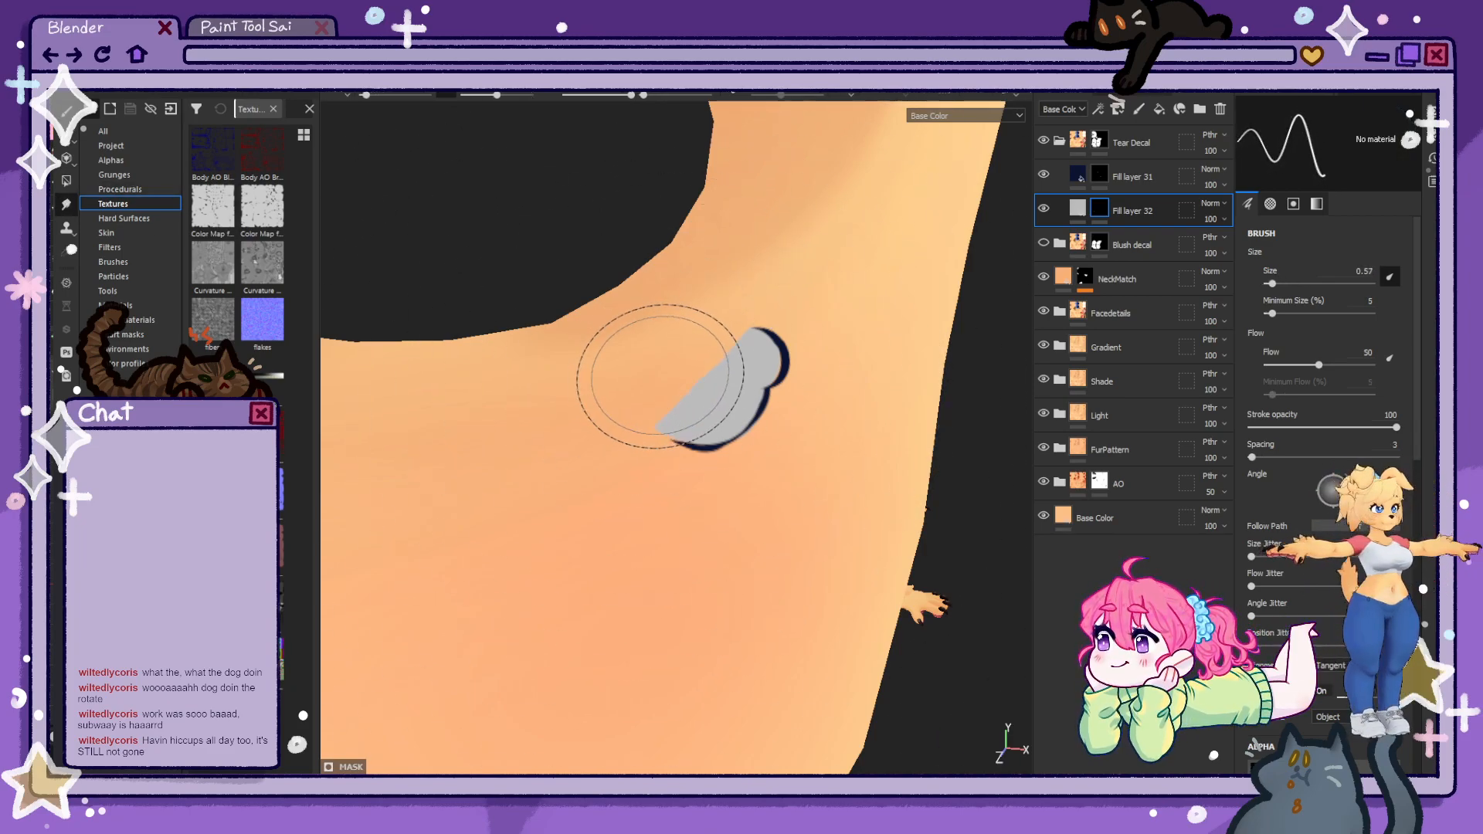
pyautogui.moveTo(660, 376)
pyautogui.mouseDown()
pyautogui.moveTo(629, 364)
pyautogui.moveTo(665, 334)
pyautogui.moveTo(699, 336)
pyautogui.moveTo(679, 363)
pyautogui.mouseUp()
pyautogui.keyDown('ctrl'); pyautogui.moveTo(678, 359); pyautogui.dragTo(645, 356, button='right'); pyautogui.keyUp('ctrl')
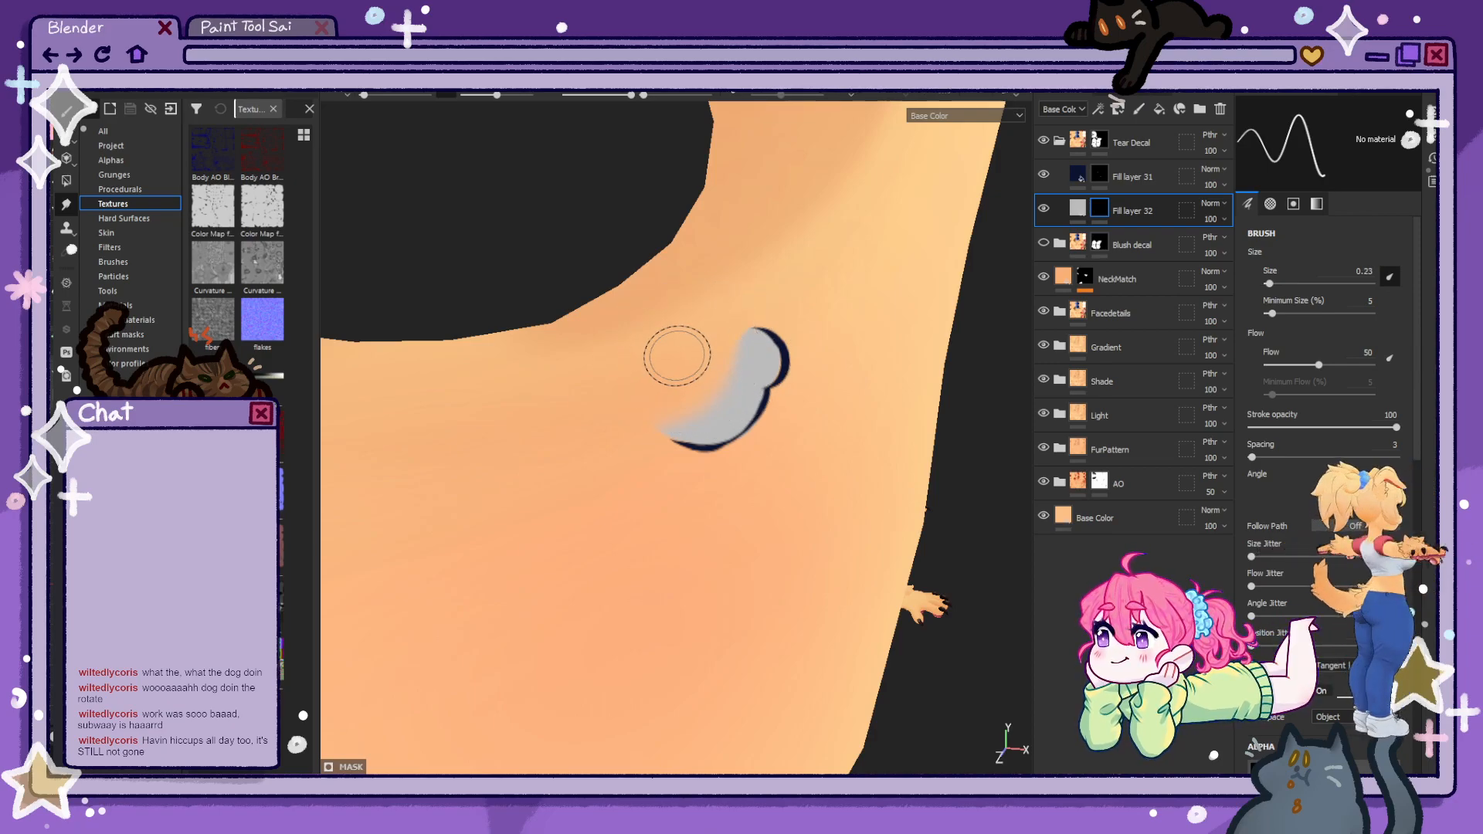
pyautogui.moveTo(696, 356); pyautogui.dragTo(729, 357)
# - Paint the inside of the small lower tear outline on the cheek gray with brush size 0.21
pyautogui.scroll(-3, 742, 433)
pyautogui.keyDown('alt'); pyautogui.moveTo(793, 502); pyautogui.dragTo(777, 250, button='middle'); pyautogui.keyUp('alt')
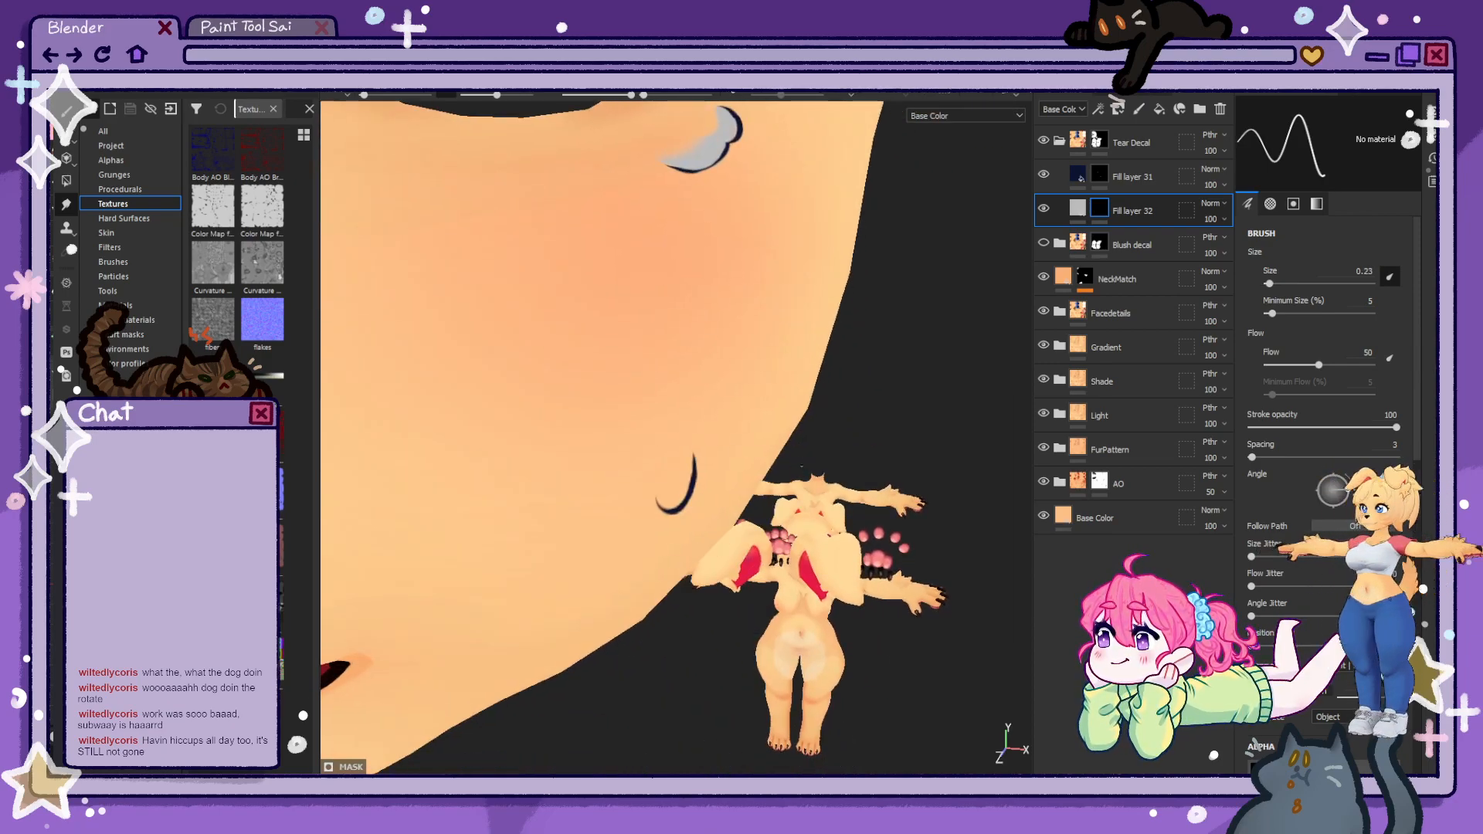
pyautogui.keyDown('alt'); pyautogui.moveTo(777, 250); pyautogui.dragTo(672, 197); pyautogui.keyUp('alt')
pyautogui.click(59, 111)
pyautogui.scroll(3, 533, 439)
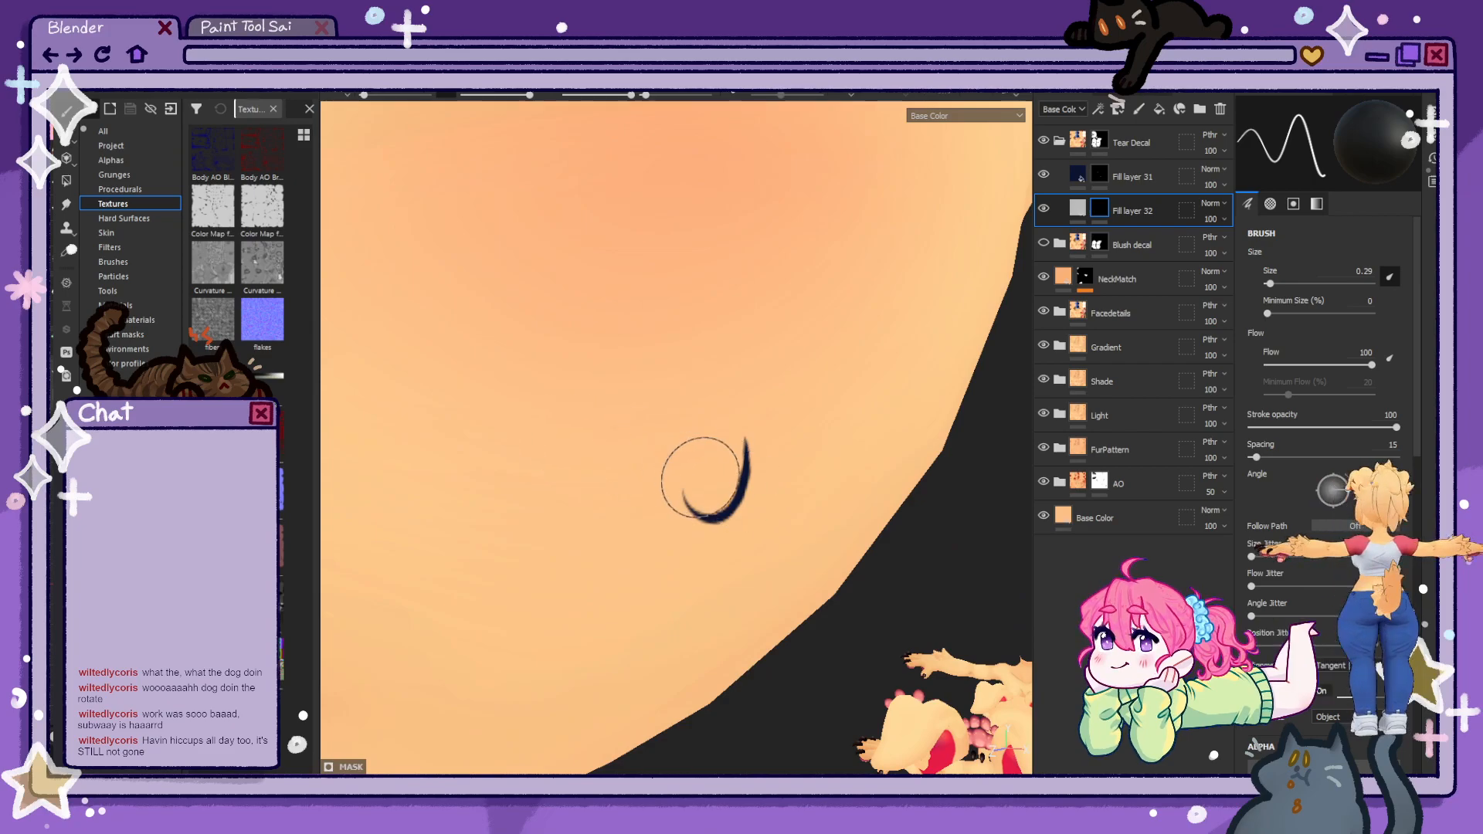
pyautogui.keyDown('ctrl'); pyautogui.moveTo(712, 482); pyautogui.dragTo(691, 484, button='right'); pyautogui.keyUp('ctrl')
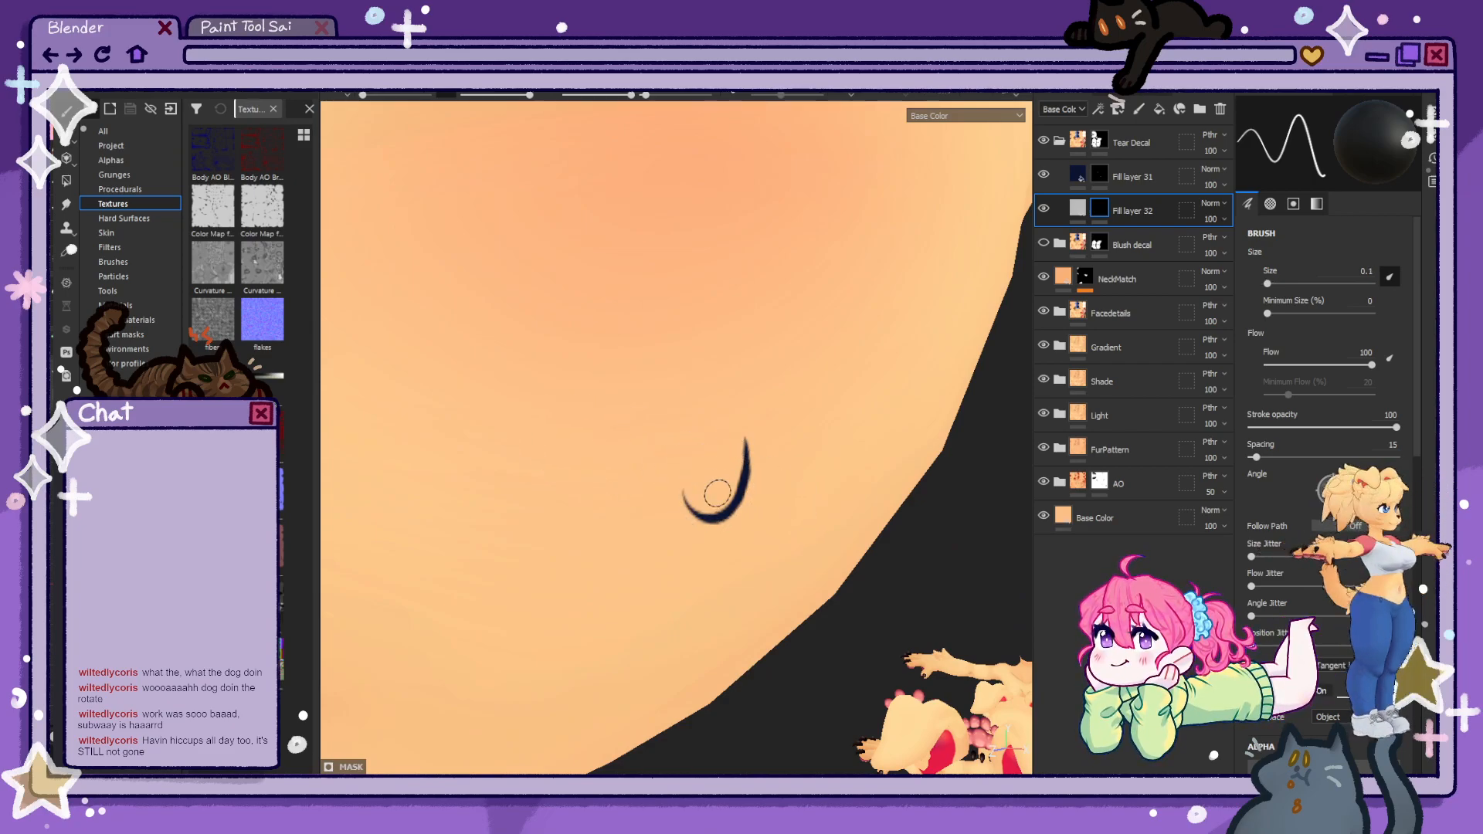
pyautogui.press('x')
pyautogui.click(709, 492)
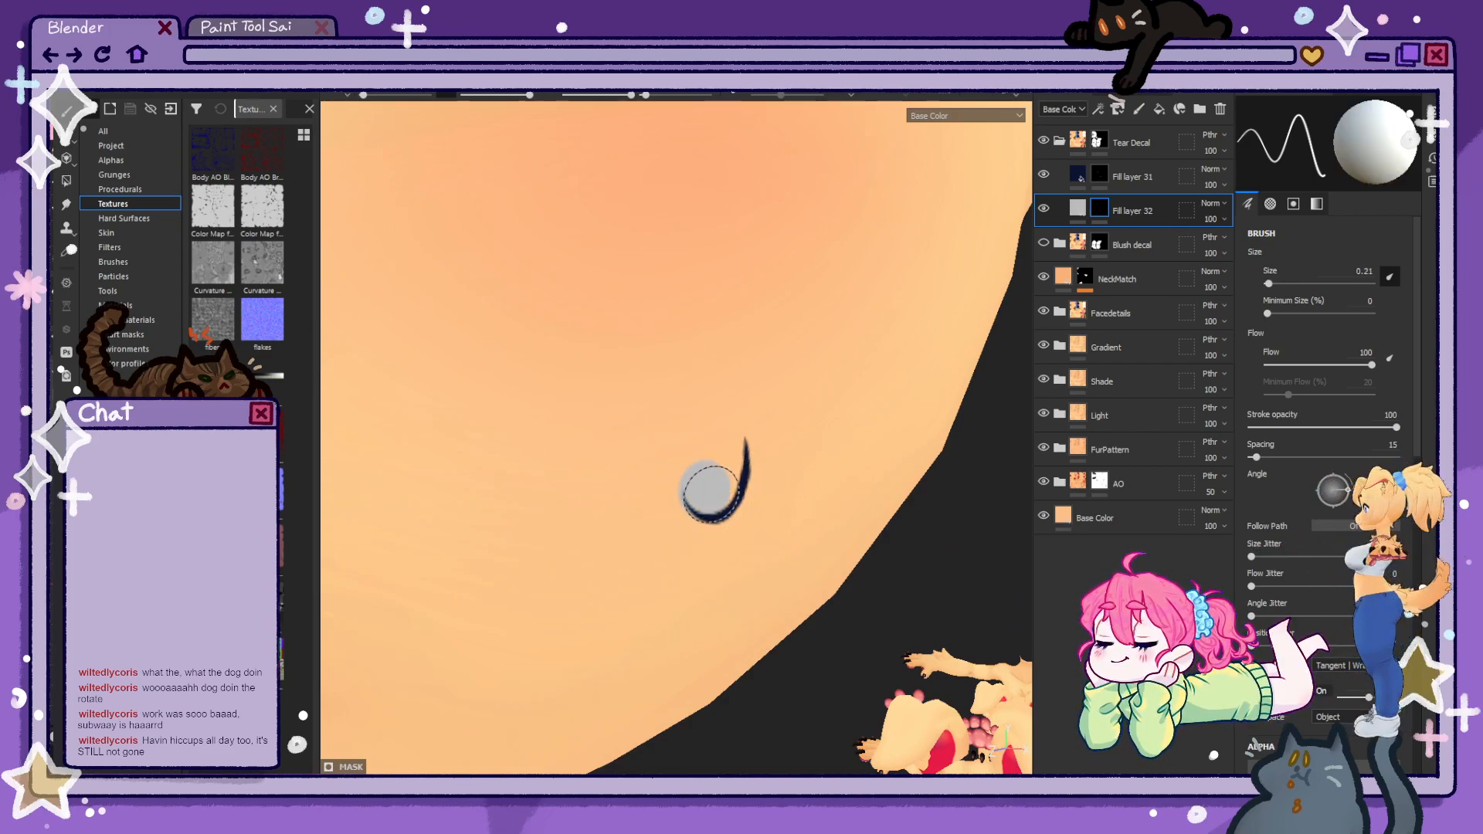
pyautogui.moveTo(717, 476); pyautogui.dragTo(708, 471)
# - Erase the overhanging part of the lower tear's gray fill and soften its inner edge with the Smudge tool
pyautogui.press('x')
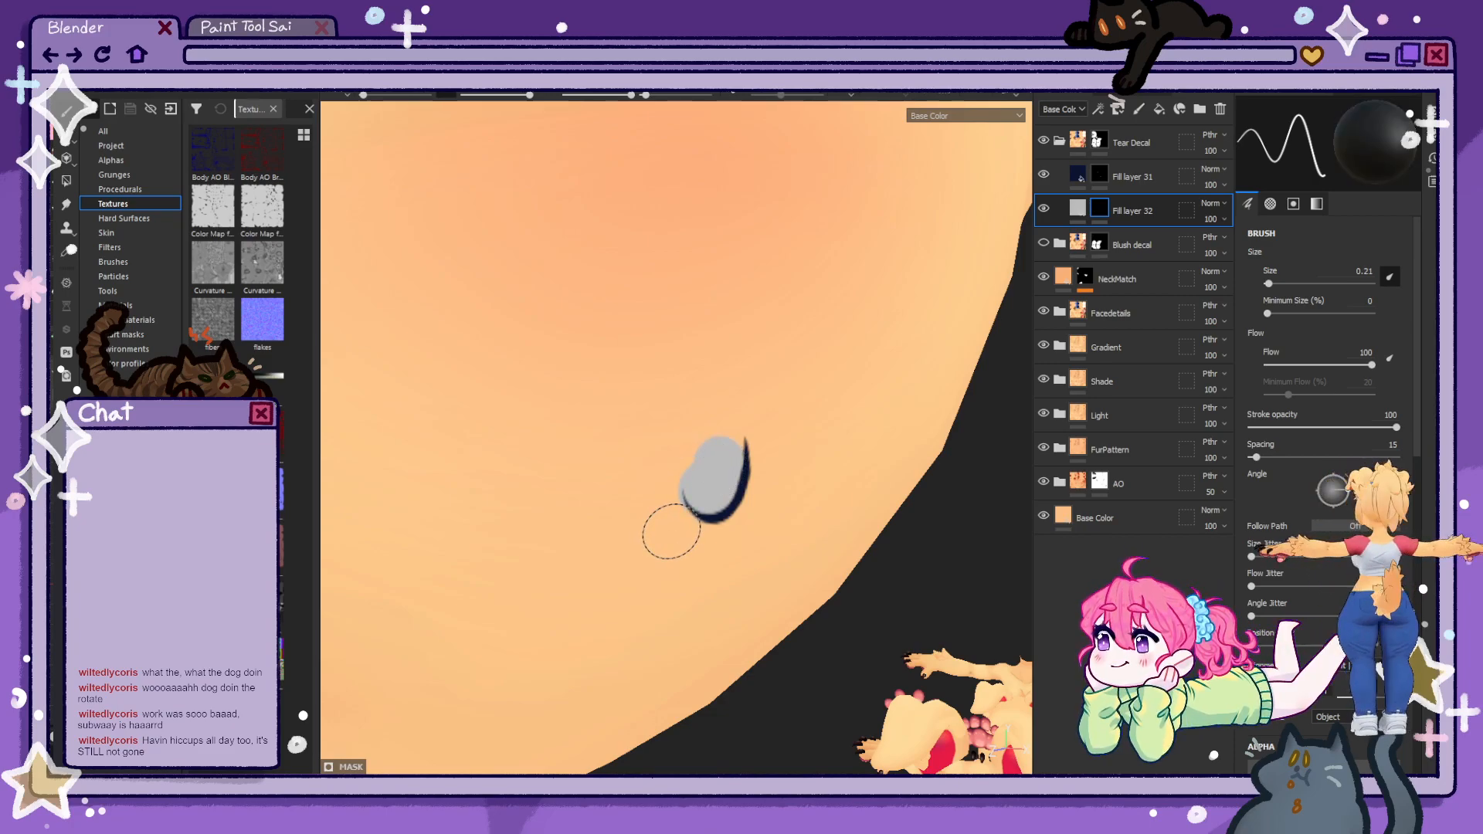
pyautogui.click(65, 204)
pyautogui.moveTo(702, 465); pyautogui.dragTo(712, 430)
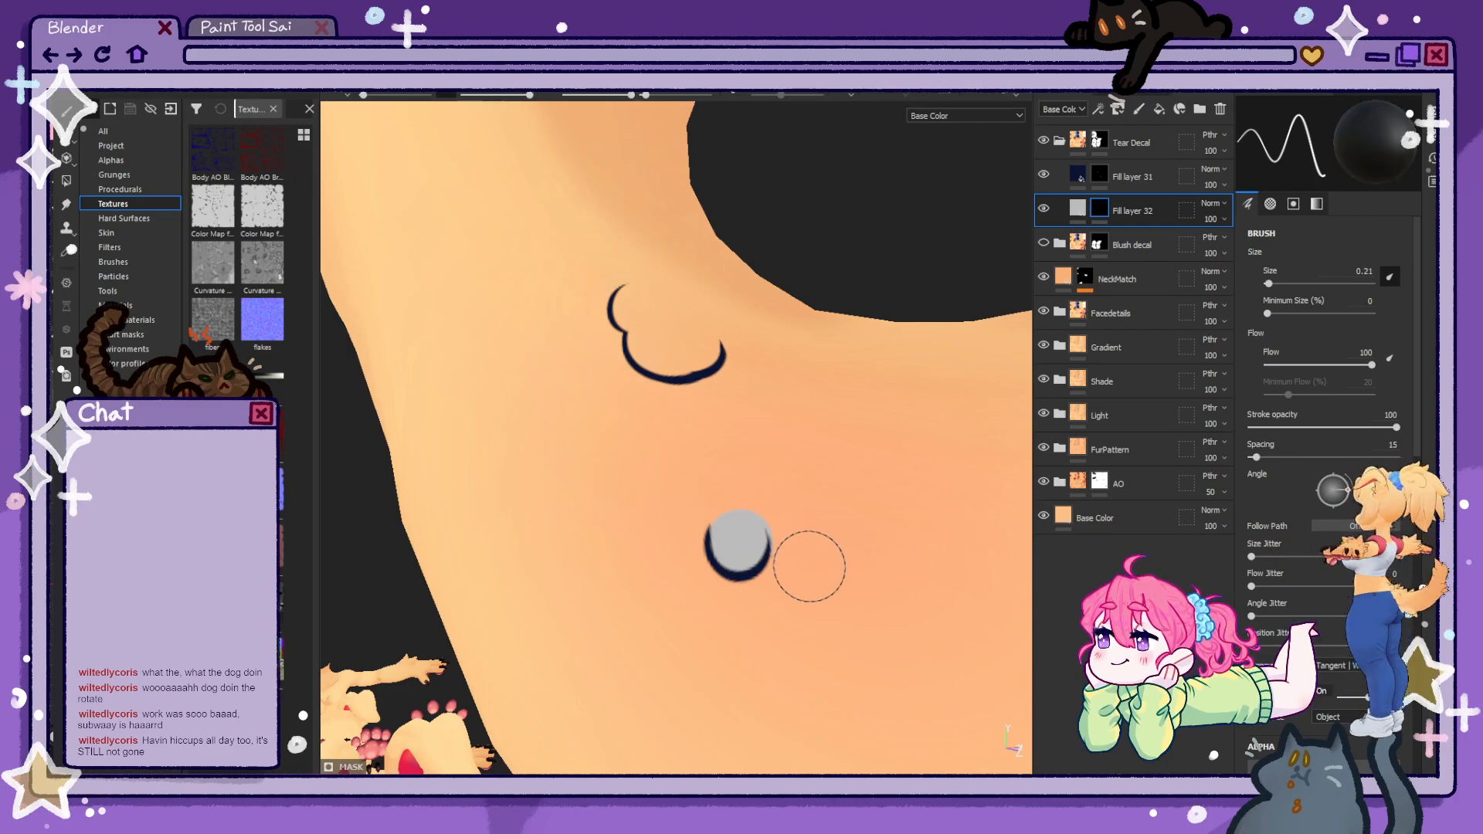
# - Trim the small tear's fill below the other eye, then fill the eye-corner tear and trim its inner edge
pyautogui.moveTo(789, 536); pyautogui.dragTo(769, 521)
pyautogui.press('x')
pyautogui.moveTo(662, 333); pyautogui.dragTo(627, 303)
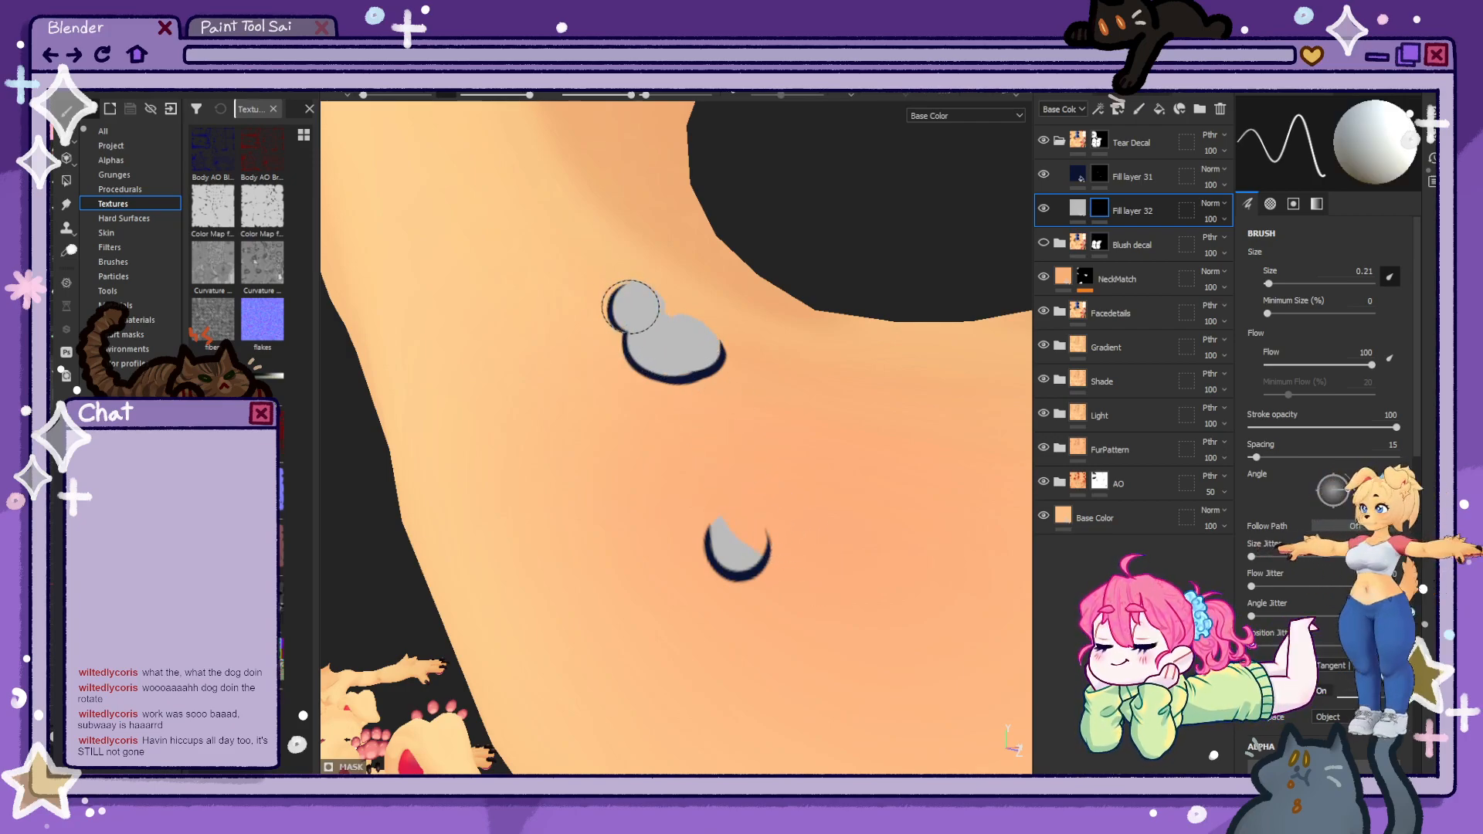
pyautogui.press('x')
# - Soften the inner edges of both gray tear fills below this eye with the Smudge tool at size 0.3
pyautogui.click(66, 204)
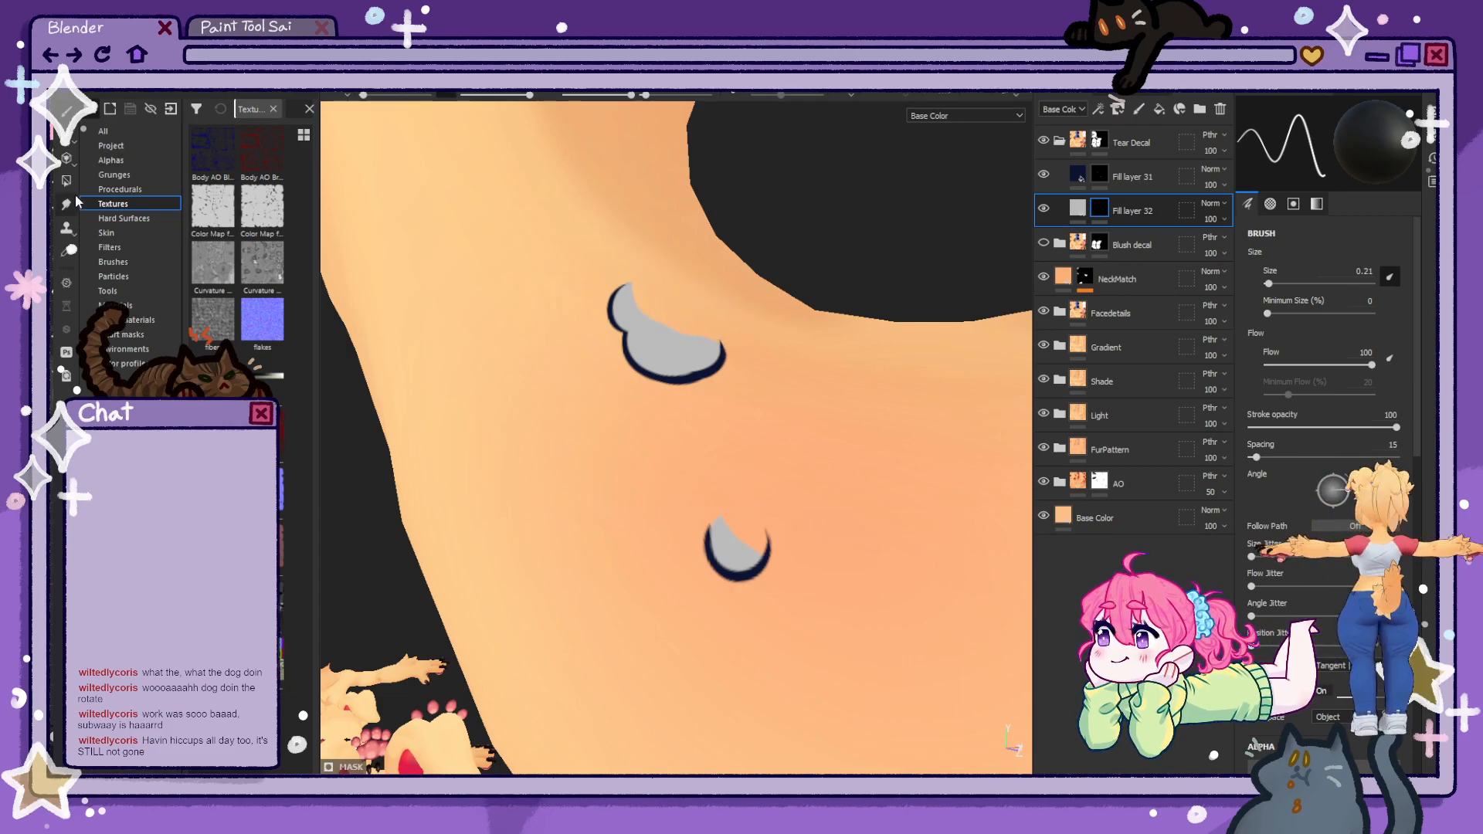
pyautogui.press(']')
pyautogui.press(']')
pyautogui.press(']')
pyautogui.press(']')
pyautogui.press(']')
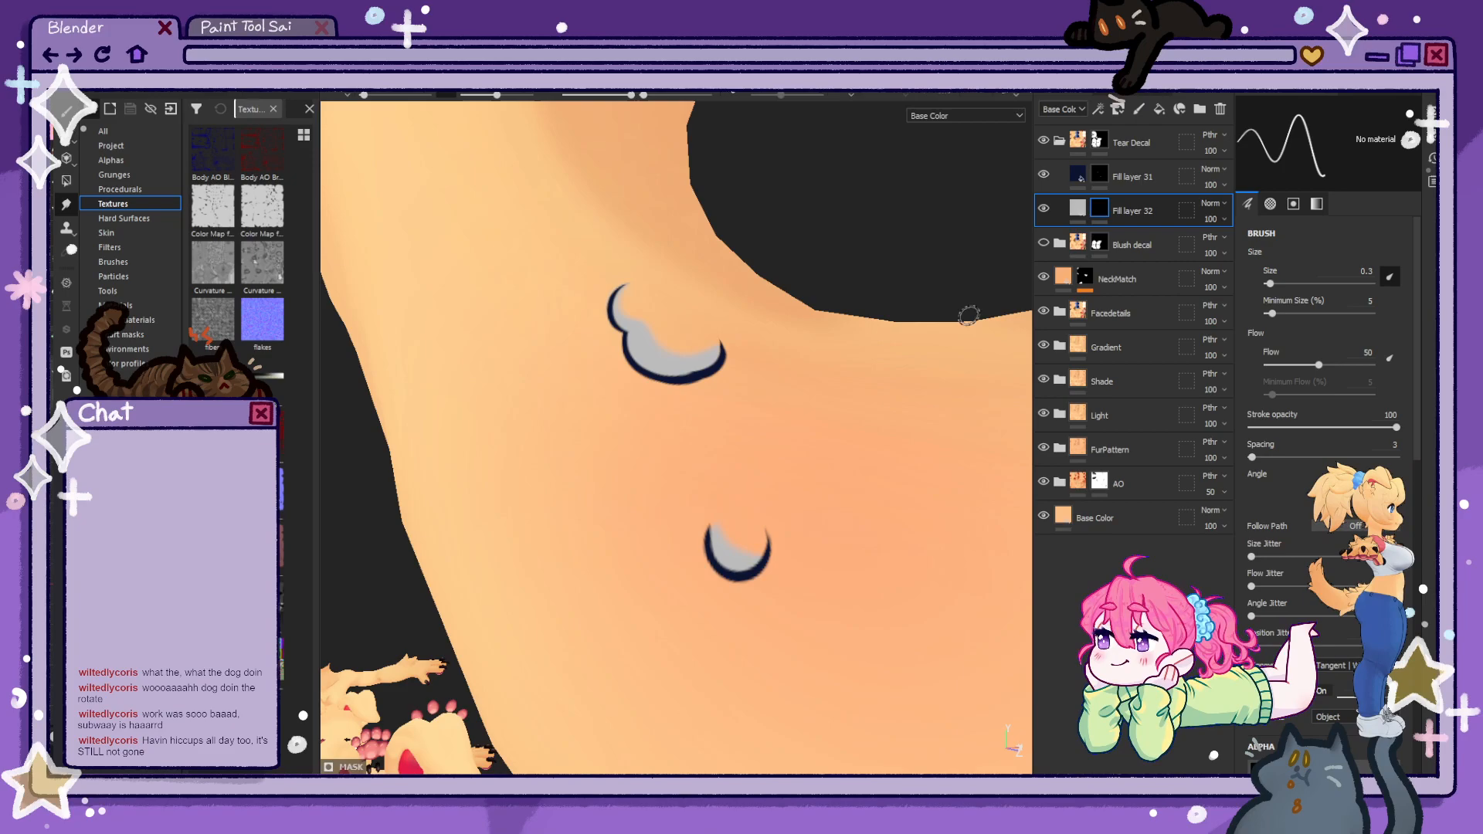
# - Set the gray tear fill layer's base color to light blue and its opacity to 64
pyautogui.click(1078, 207)
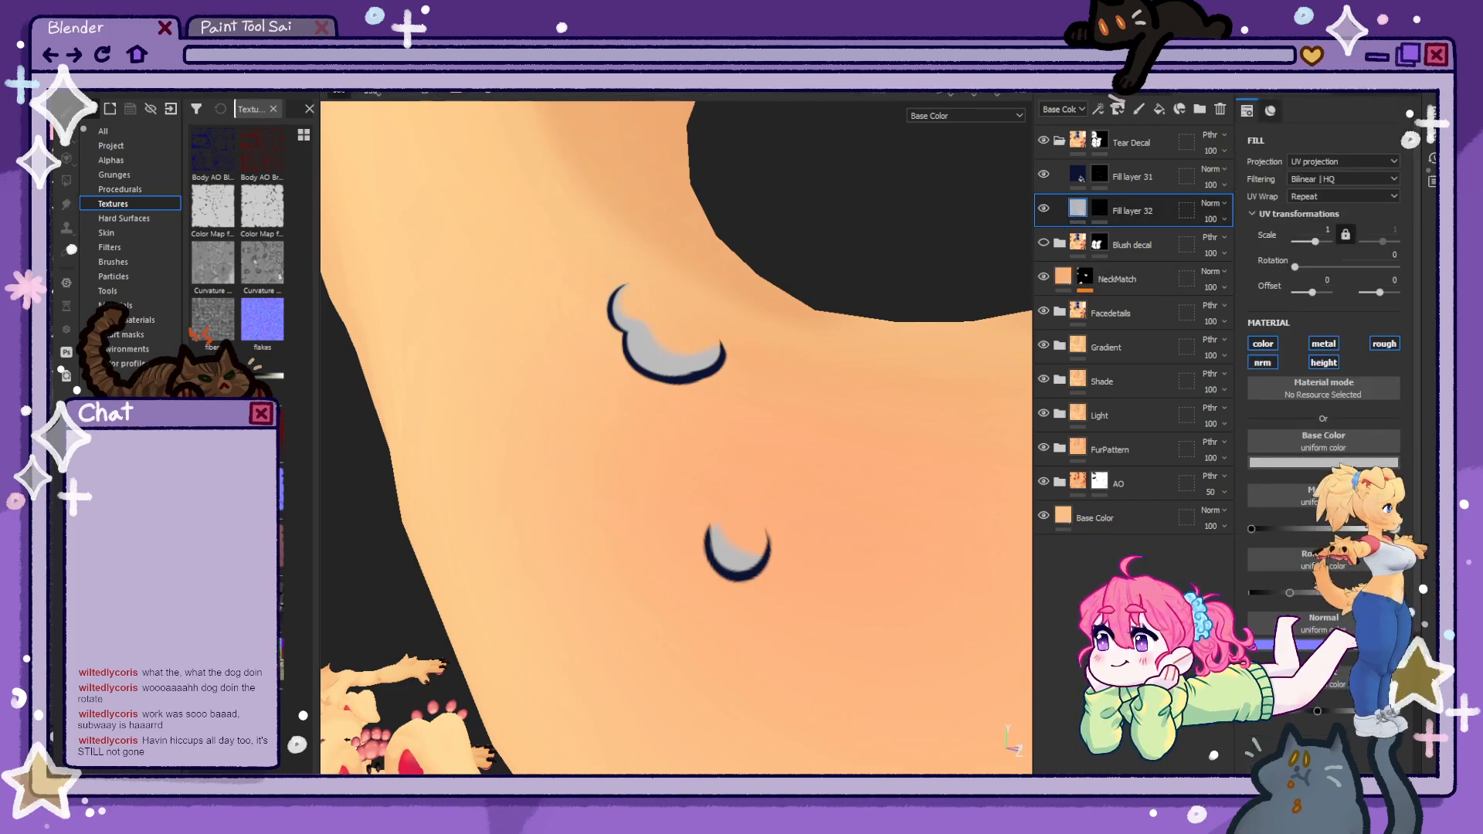
pyautogui.moveTo(1299, 509); pyautogui.dragTo(1278, 501)
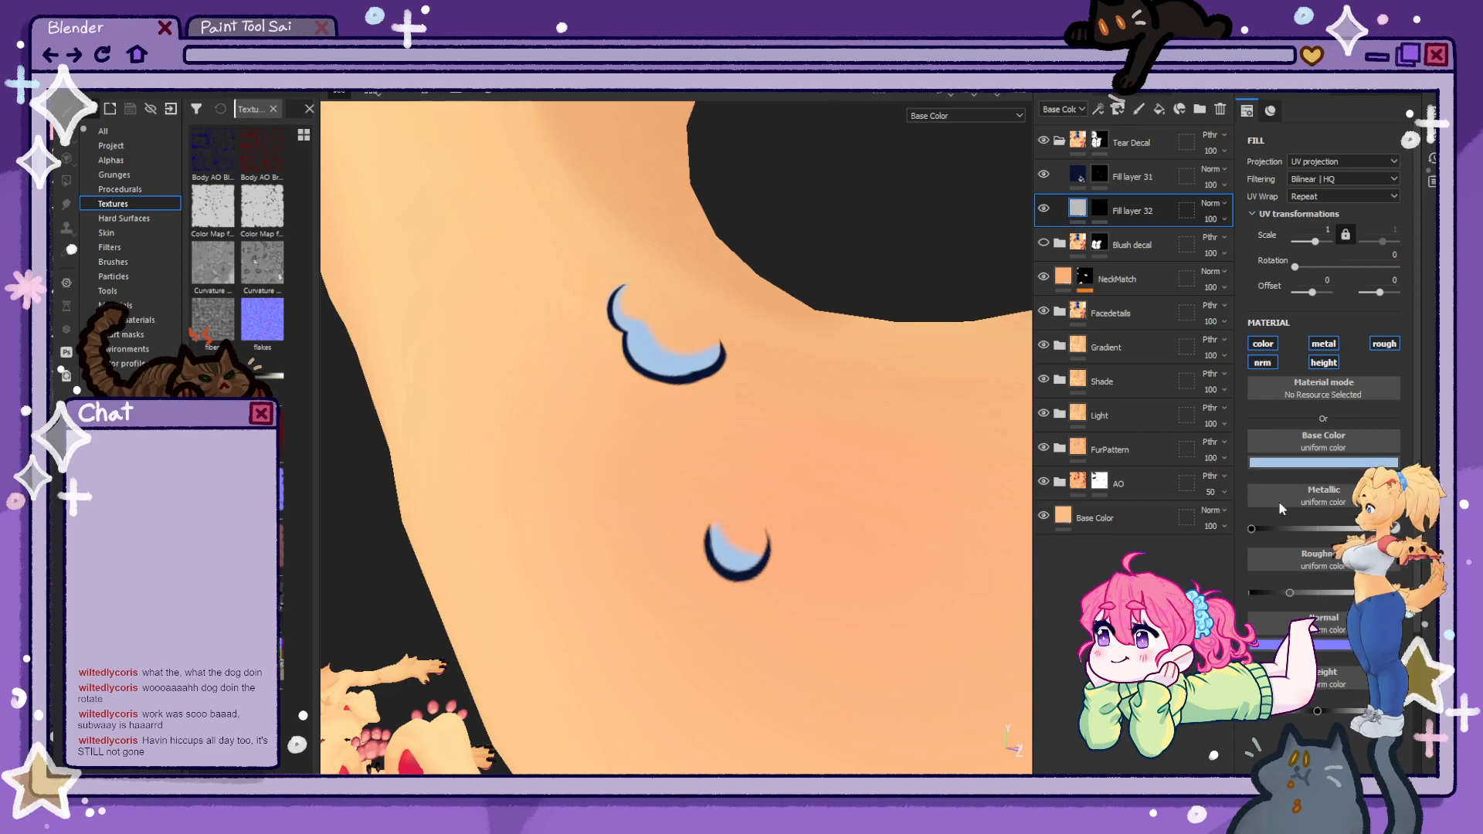
pyautogui.click(1223, 219)
pyautogui.click(1234, 245)
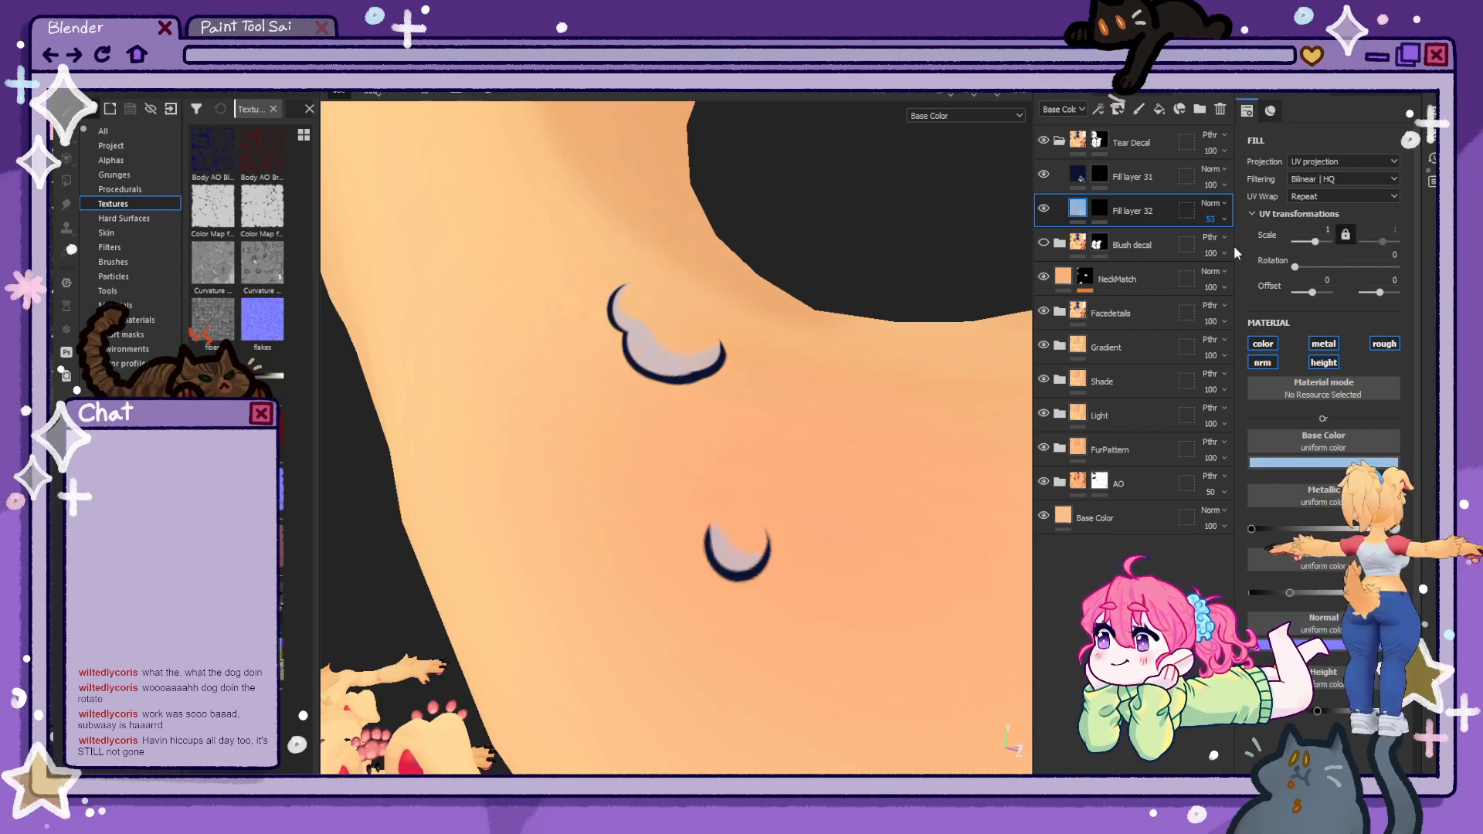
# - Add a fill layer between the navy and light blue layers with a black mask and a white base color
pyautogui.click(1158, 111)
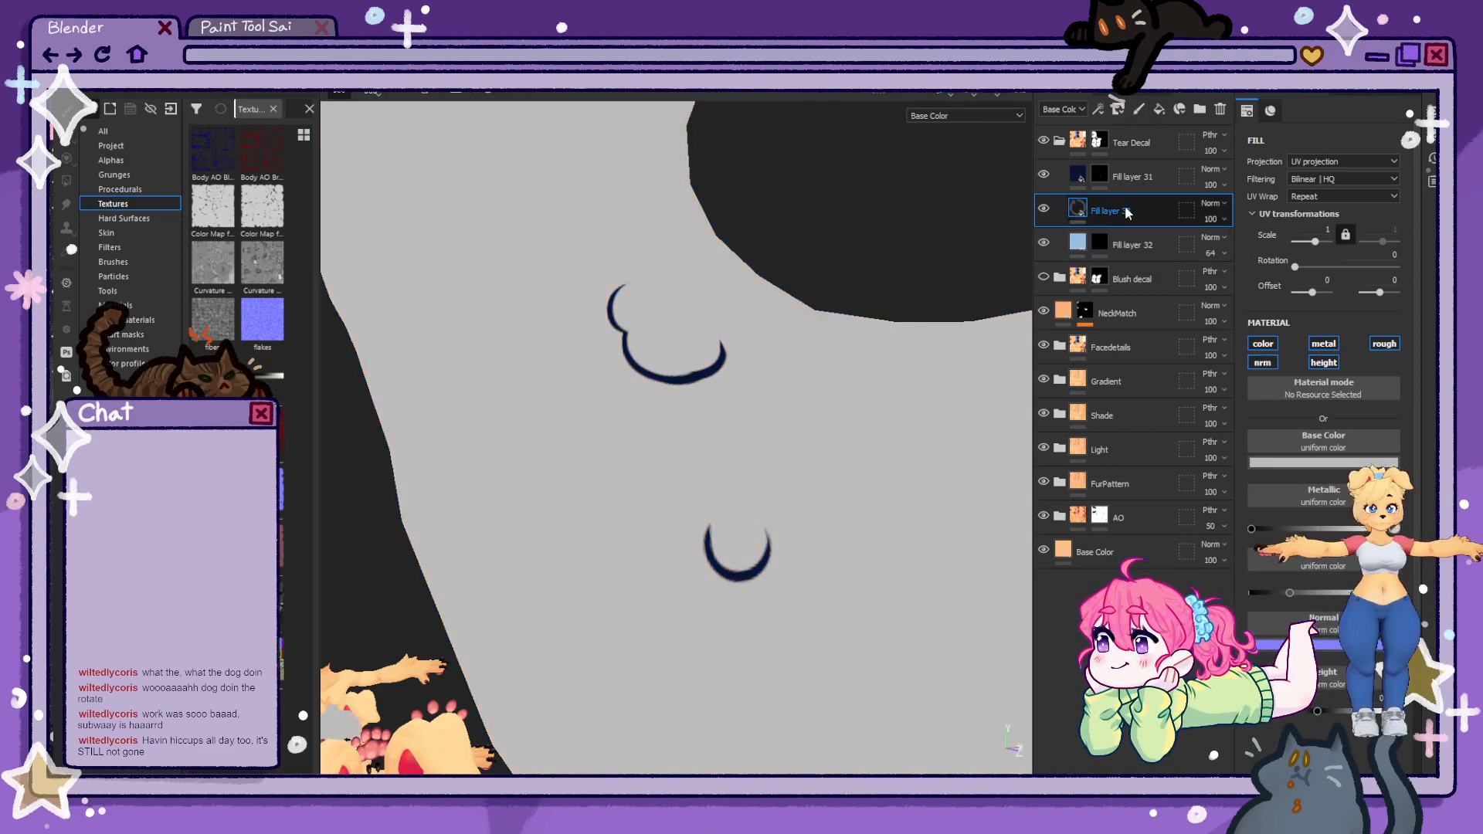
pyautogui.rightClick(1113, 211)
pyautogui.click(1170, 178)
pyautogui.click(1078, 209)
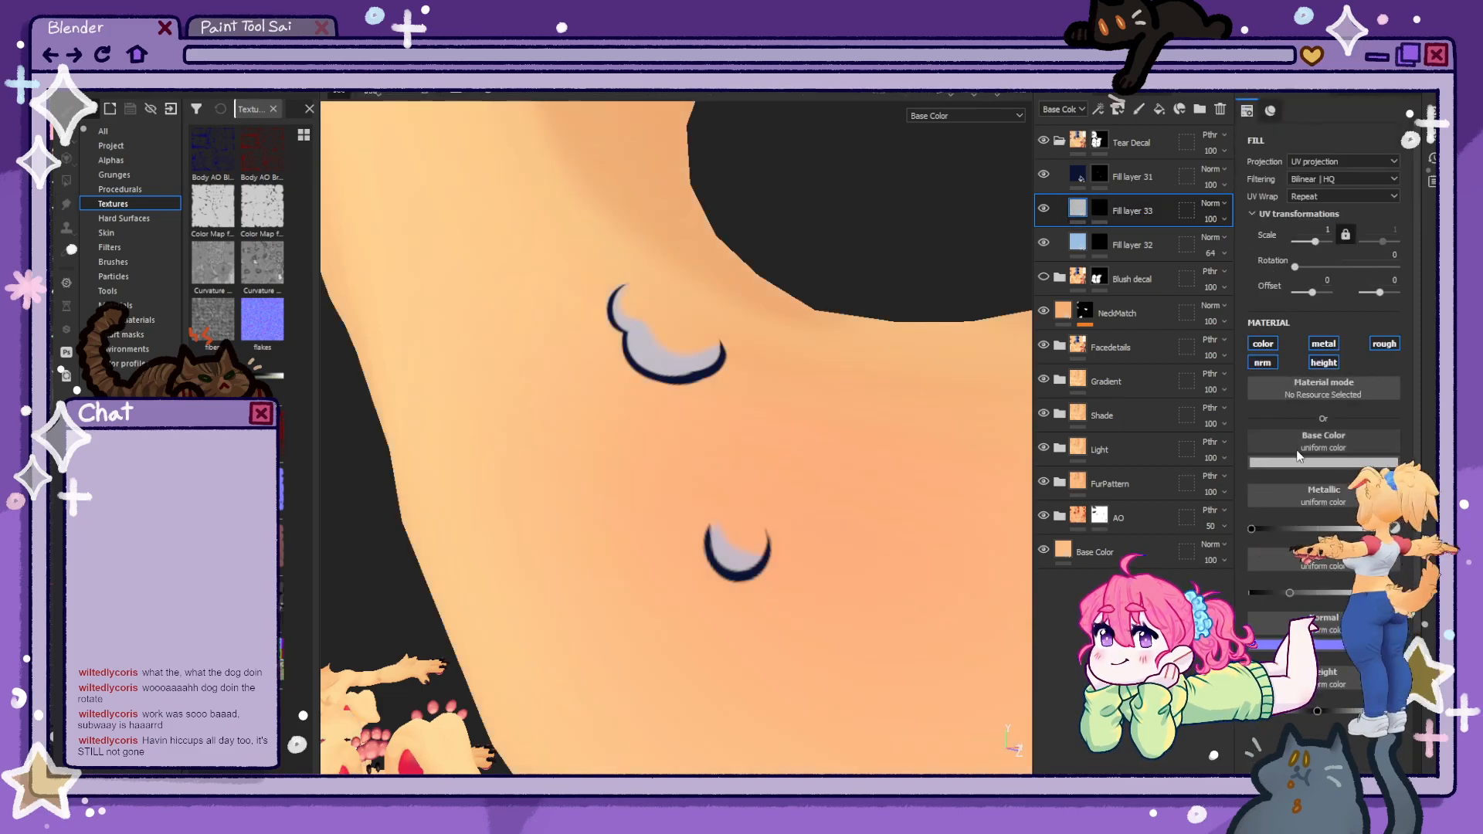
pyautogui.click(1292, 463)
pyautogui.click(966, 440)
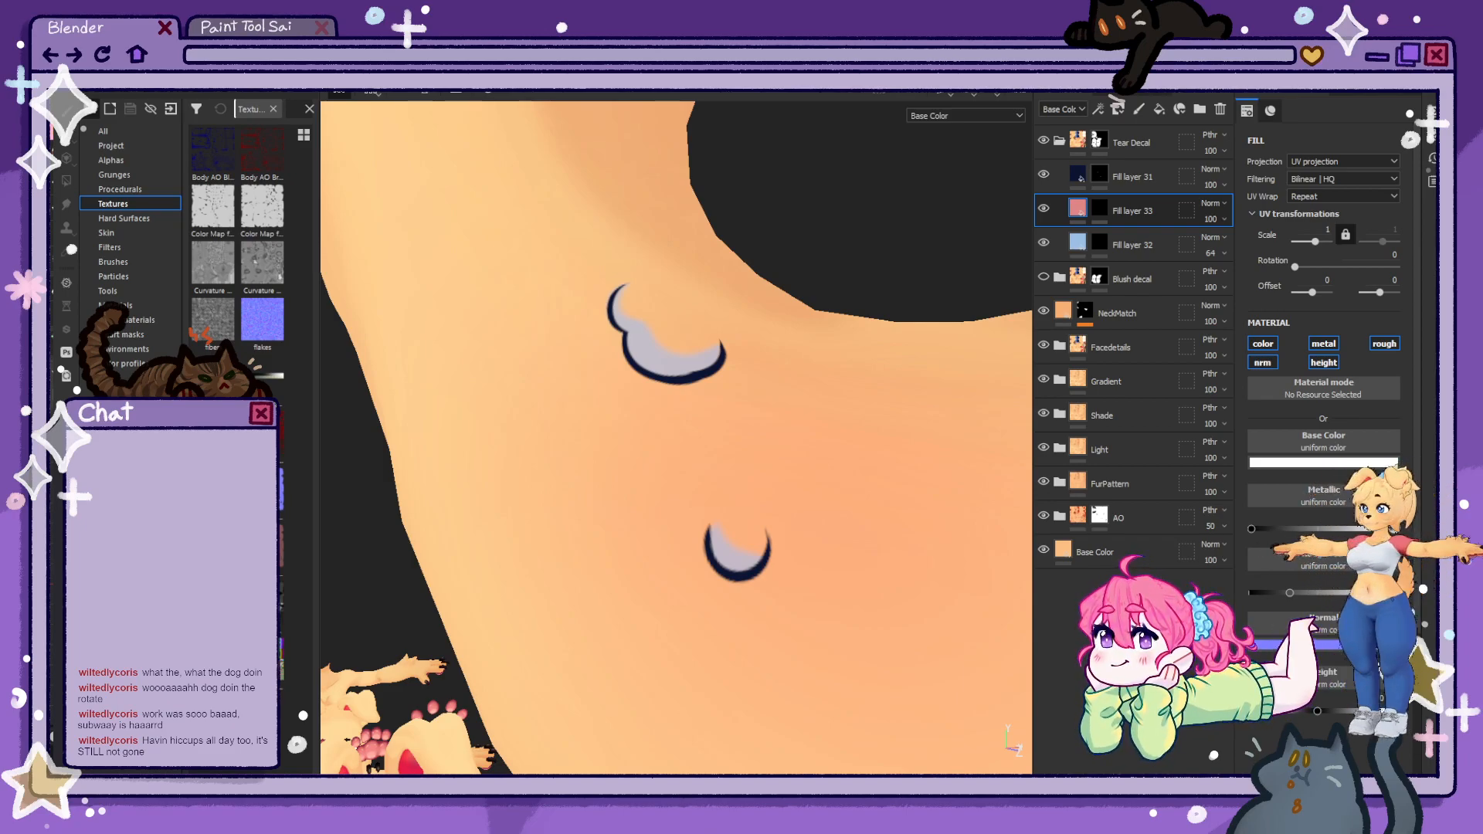
# - Change the blue tear fill layer's base color to a more saturated cyan-blue
pyautogui.keyDown('alt'); pyautogui.moveTo(772, 464); pyautogui.dragTo(657, 464); pyautogui.keyUp('alt')
pyautogui.click(1085, 244)
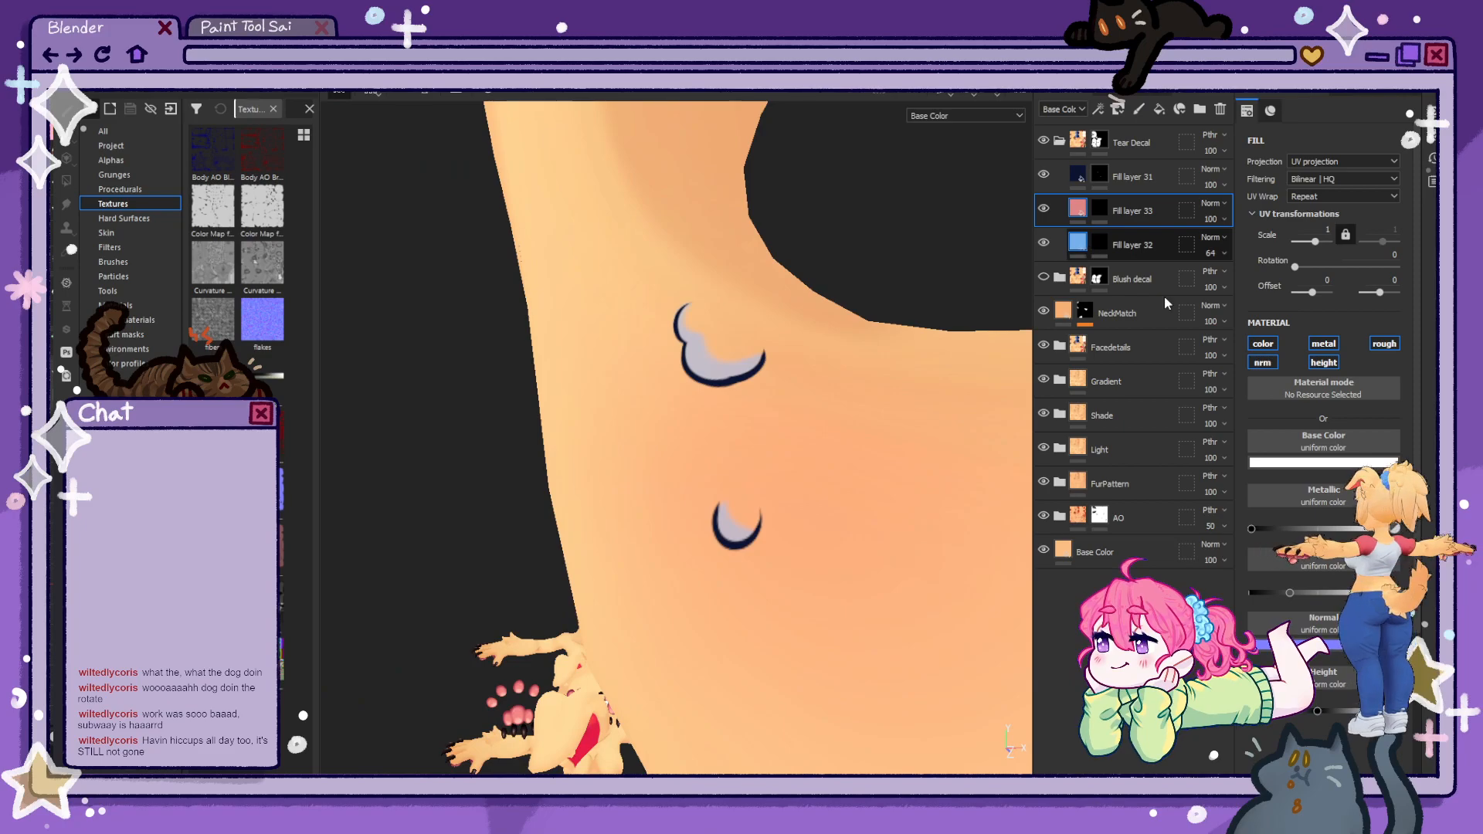
pyautogui.click(1336, 465)
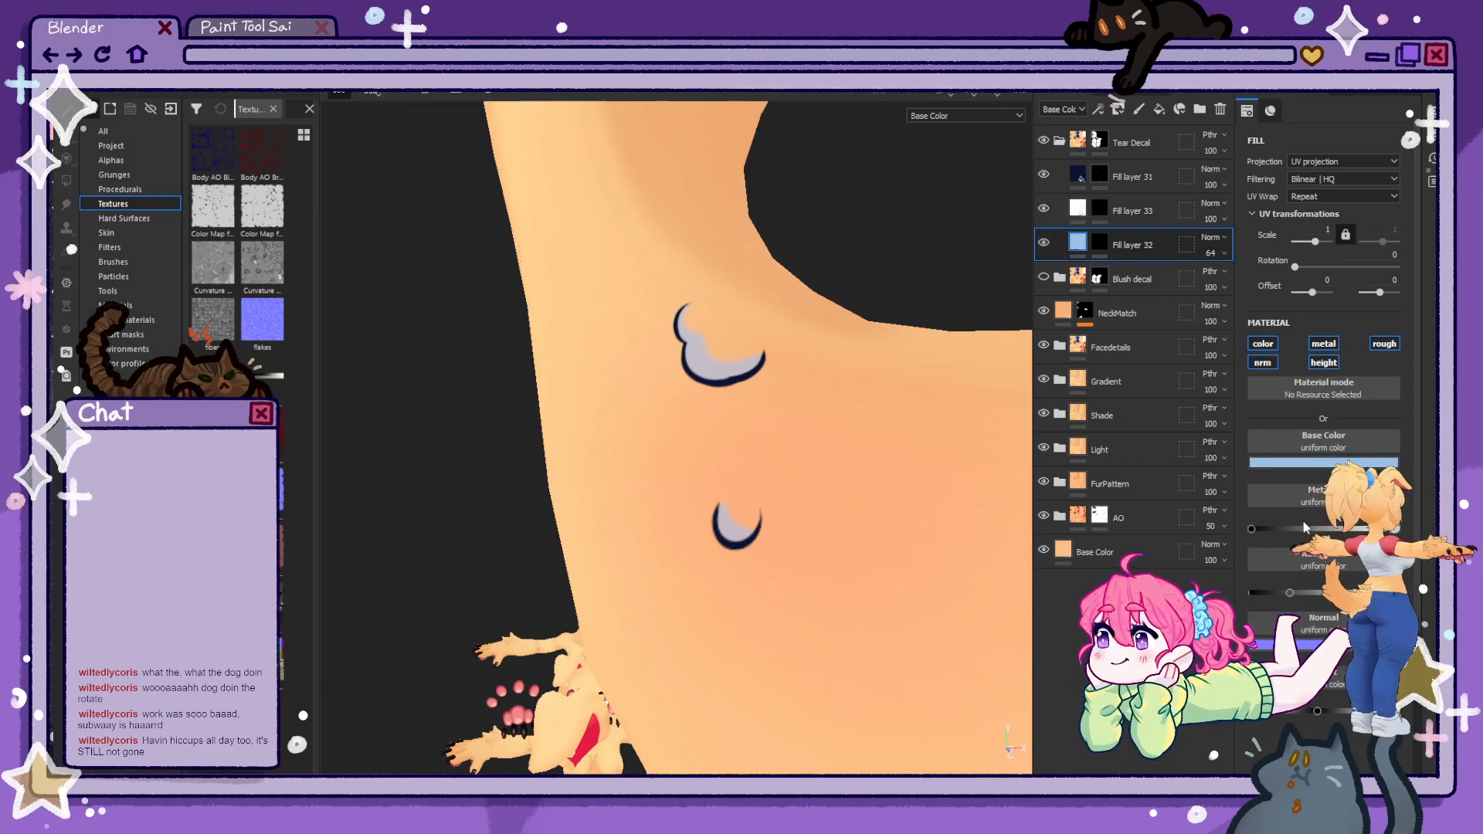
pyautogui.moveTo(1304, 528); pyautogui.dragTo(1305, 524)
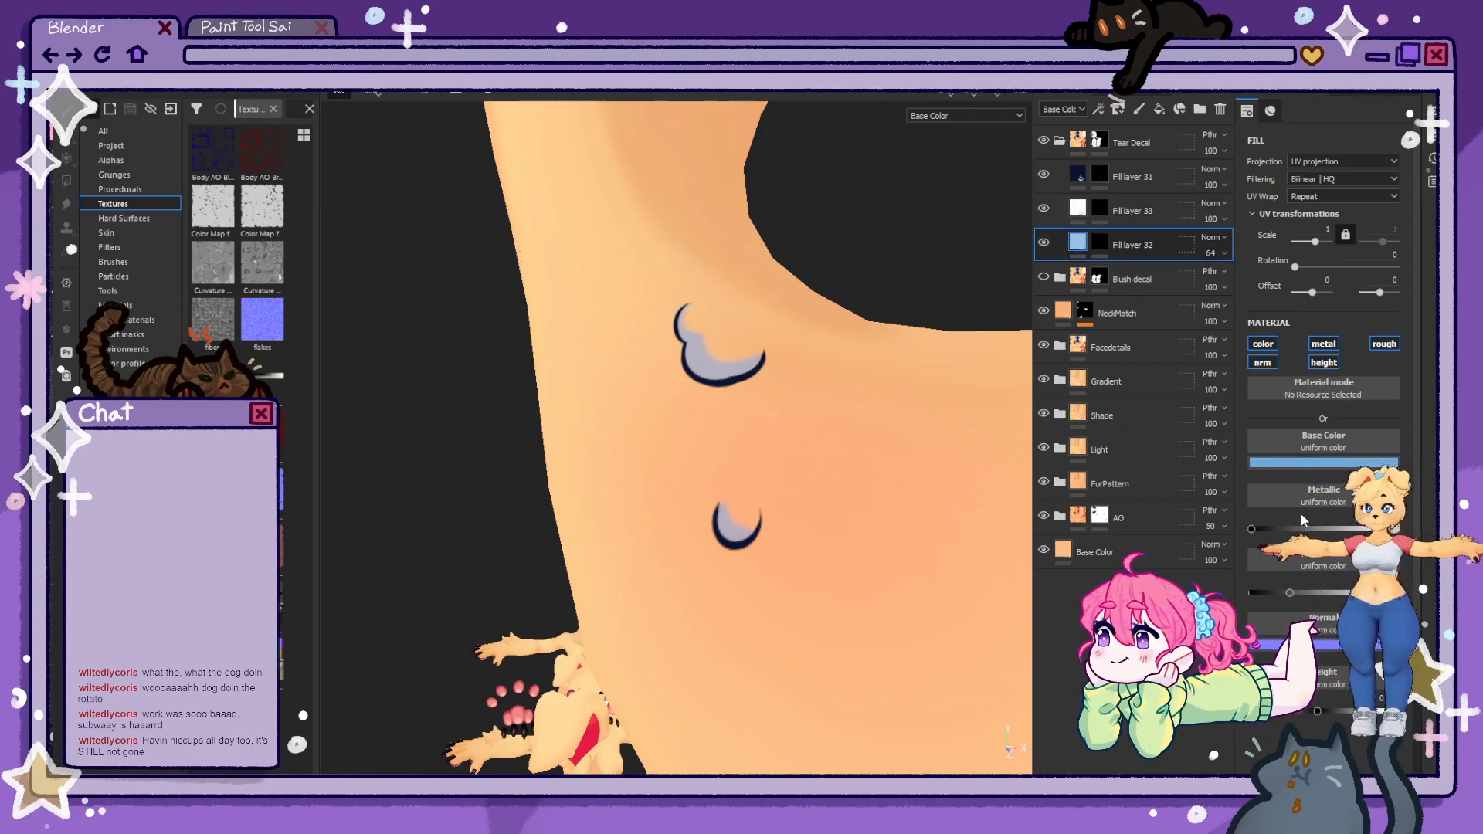
pyautogui.click(1305, 524)
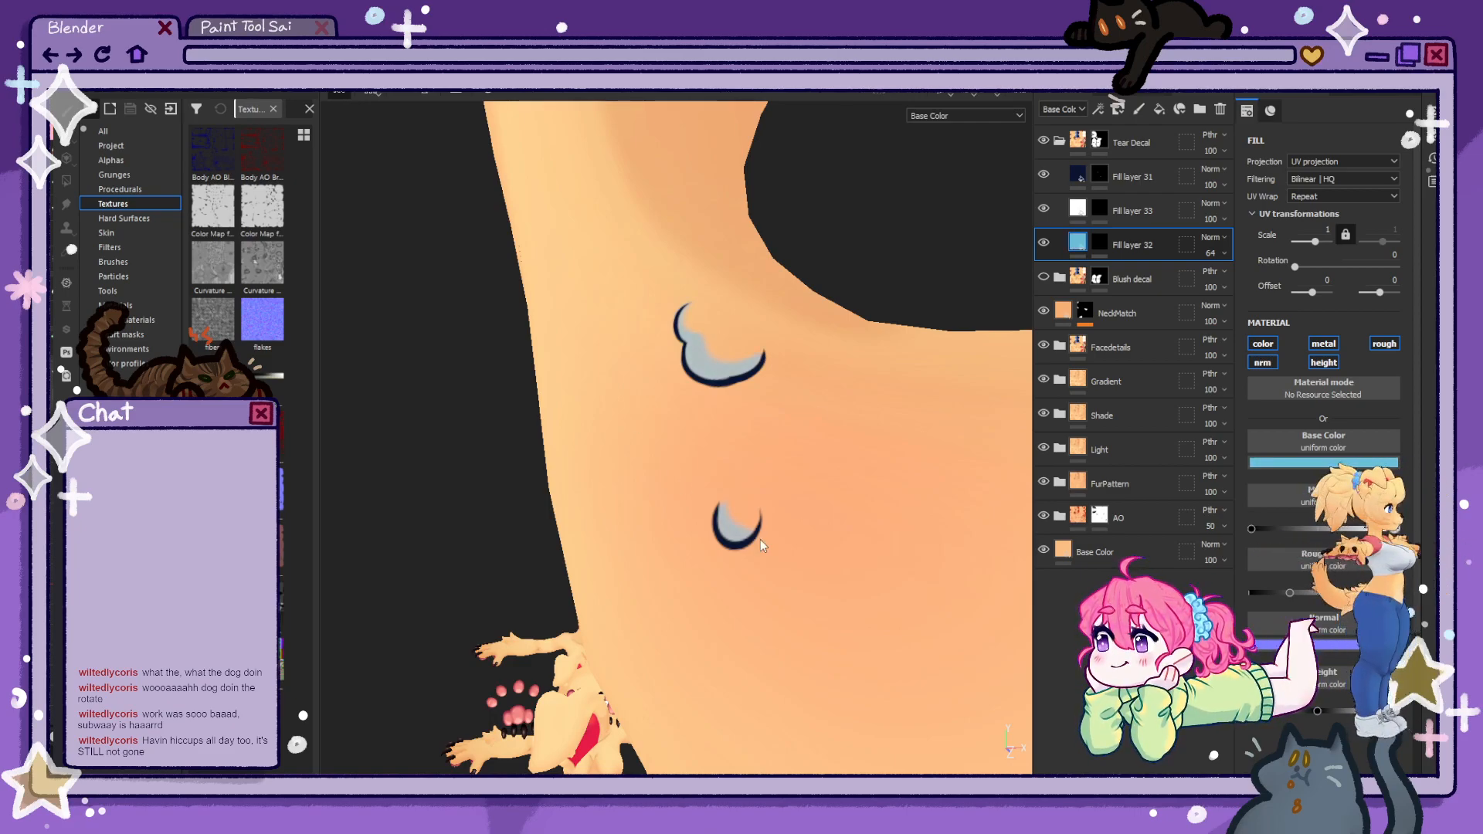
# - Paint a highlight on the eye-corner tear in the white fill layer's mask with a smaller brush
pyautogui.scroll(-8, 739, 410)
pyautogui.keyDown('alt'); pyautogui.moveTo(730, 715); pyautogui.dragTo(722, 533, button='middle'); pyautogui.keyUp('alt')
pyautogui.scroll(6, 709, 561)
pyautogui.keyDown('alt'); pyautogui.moveTo(708, 559); pyautogui.dragTo(603, 501); pyautogui.keyUp('alt')
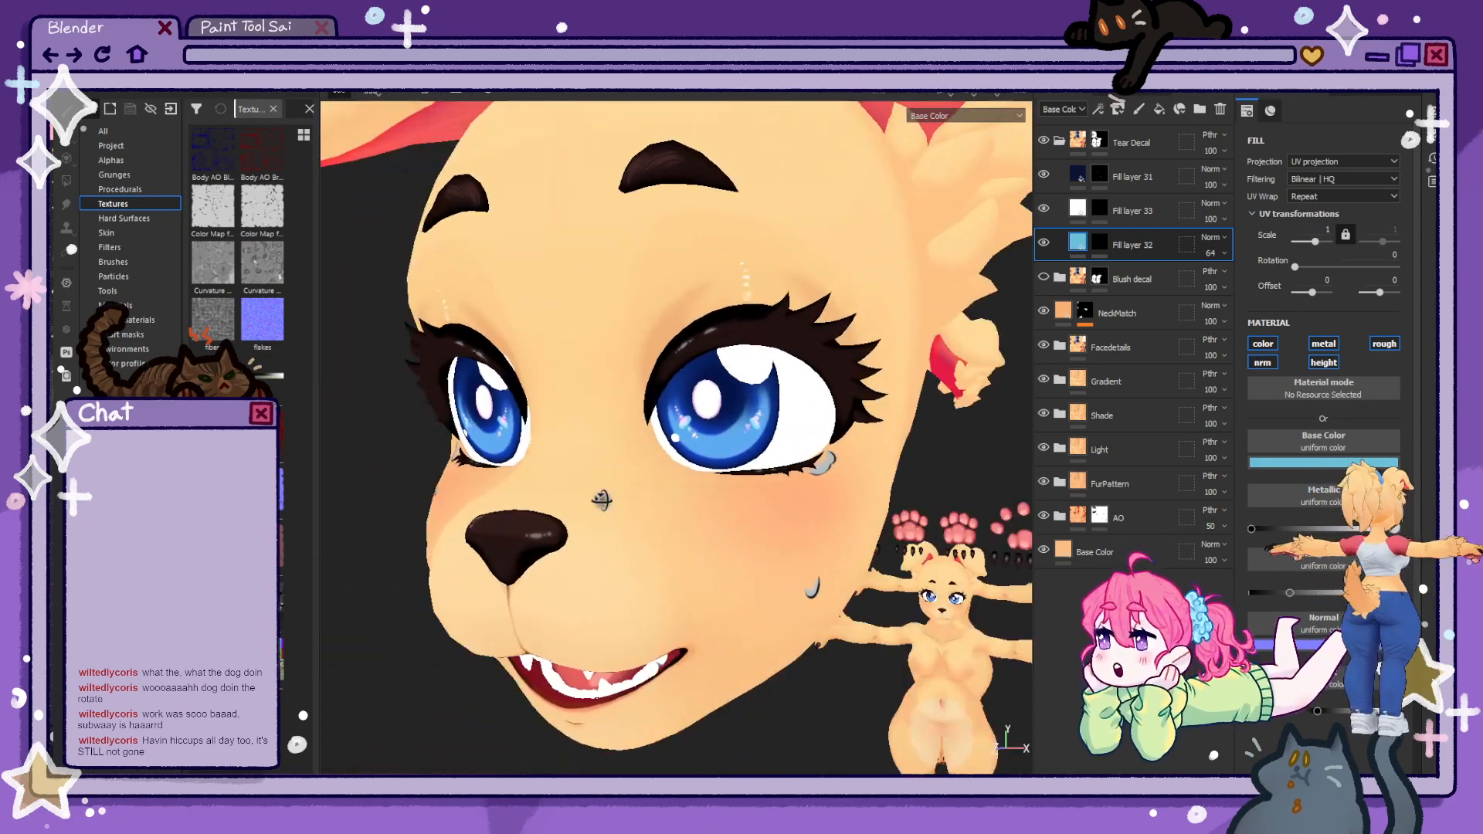
pyautogui.keyDown('alt'); pyautogui.moveTo(872, 483); pyautogui.dragTo(780, 534, button='middle'); pyautogui.keyUp('alt')
pyautogui.scroll(8, 773, 531)
pyautogui.keyDown('alt'); pyautogui.moveTo(722, 470); pyautogui.dragTo(808, 529, button='middle'); pyautogui.keyUp('alt')
pyautogui.click(1099, 208)
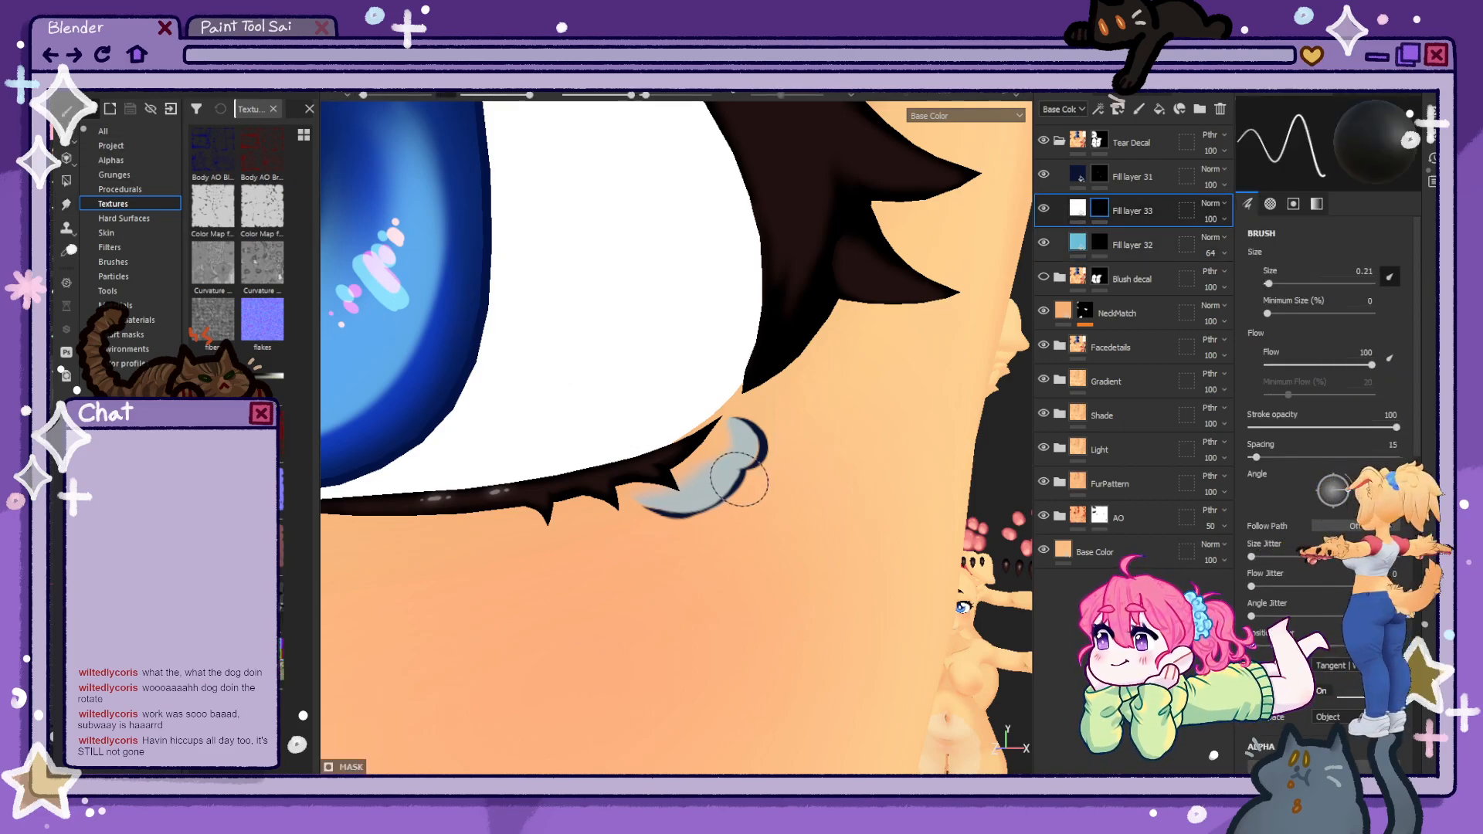
pyautogui.press('[')
pyautogui.scroll(1, 735, 482)
pyautogui.moveTo(734, 482)
pyautogui.keyDown('alt'); pyautogui.mouseDown()
pyautogui.moveTo(709, 493)
pyautogui.moveTo(734, 502)
pyautogui.moveTo(746, 473)
pyautogui.moveTo(699, 475)
pyautogui.moveTo(674, 513)
pyautogui.moveTo(723, 488)
pyautogui.moveTo(693, 474)
pyautogui.moveTo(732, 473)
pyautogui.moveTo(684, 485)
pyautogui.moveTo(660, 516)
pyautogui.moveTo(674, 521)
pyautogui.moveTo(689, 481)
pyautogui.mouseUp(); pyautogui.keyUp('alt')
pyautogui.press('x')
pyautogui.press('x')
pyautogui.click(679, 499)
pyautogui.press('x')
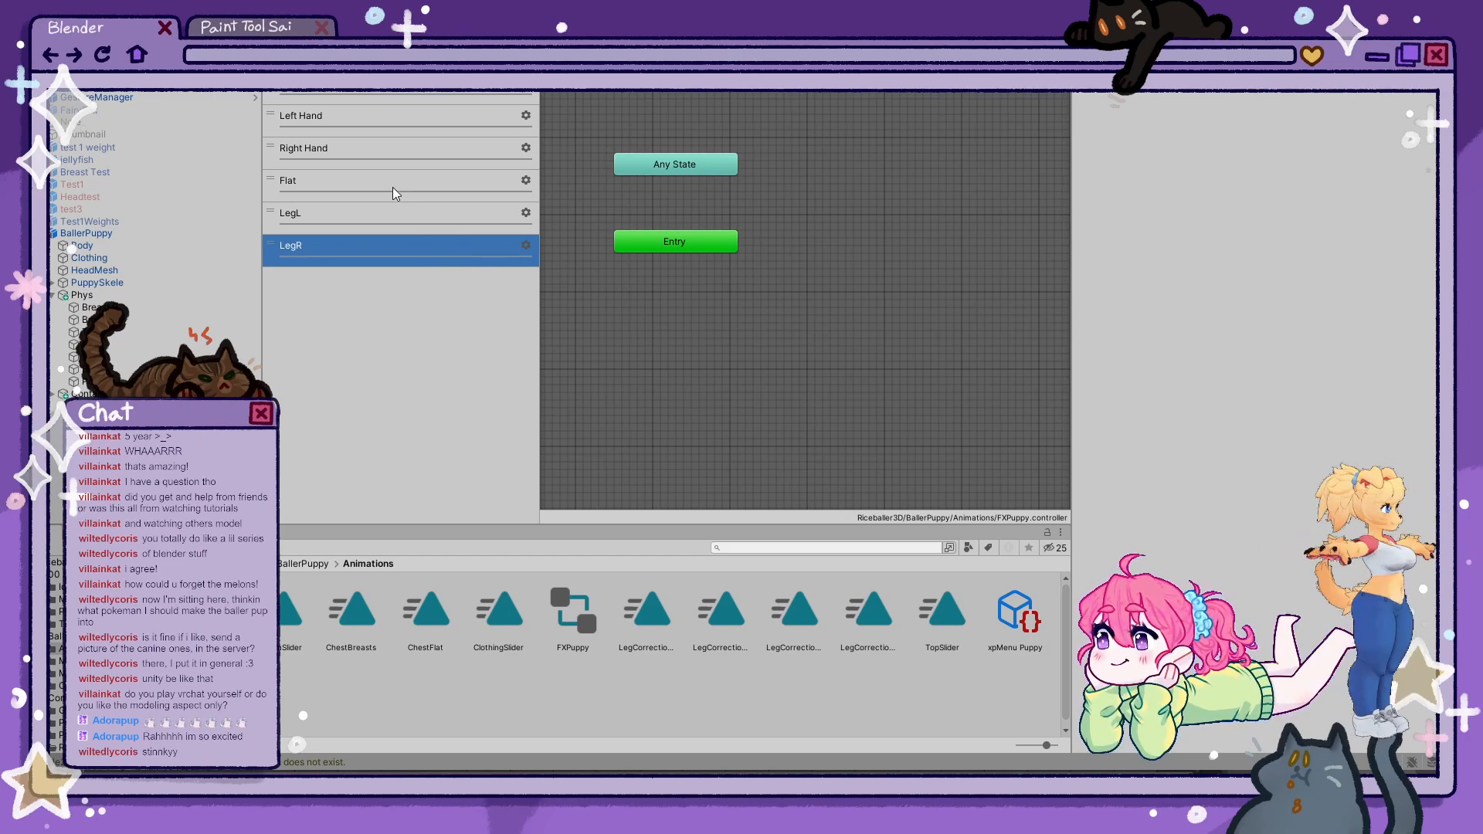
# - Switch to Unity and add a float parameter named TopSlider to the FXPuppy animator controller
pyautogui.click(323, 50)
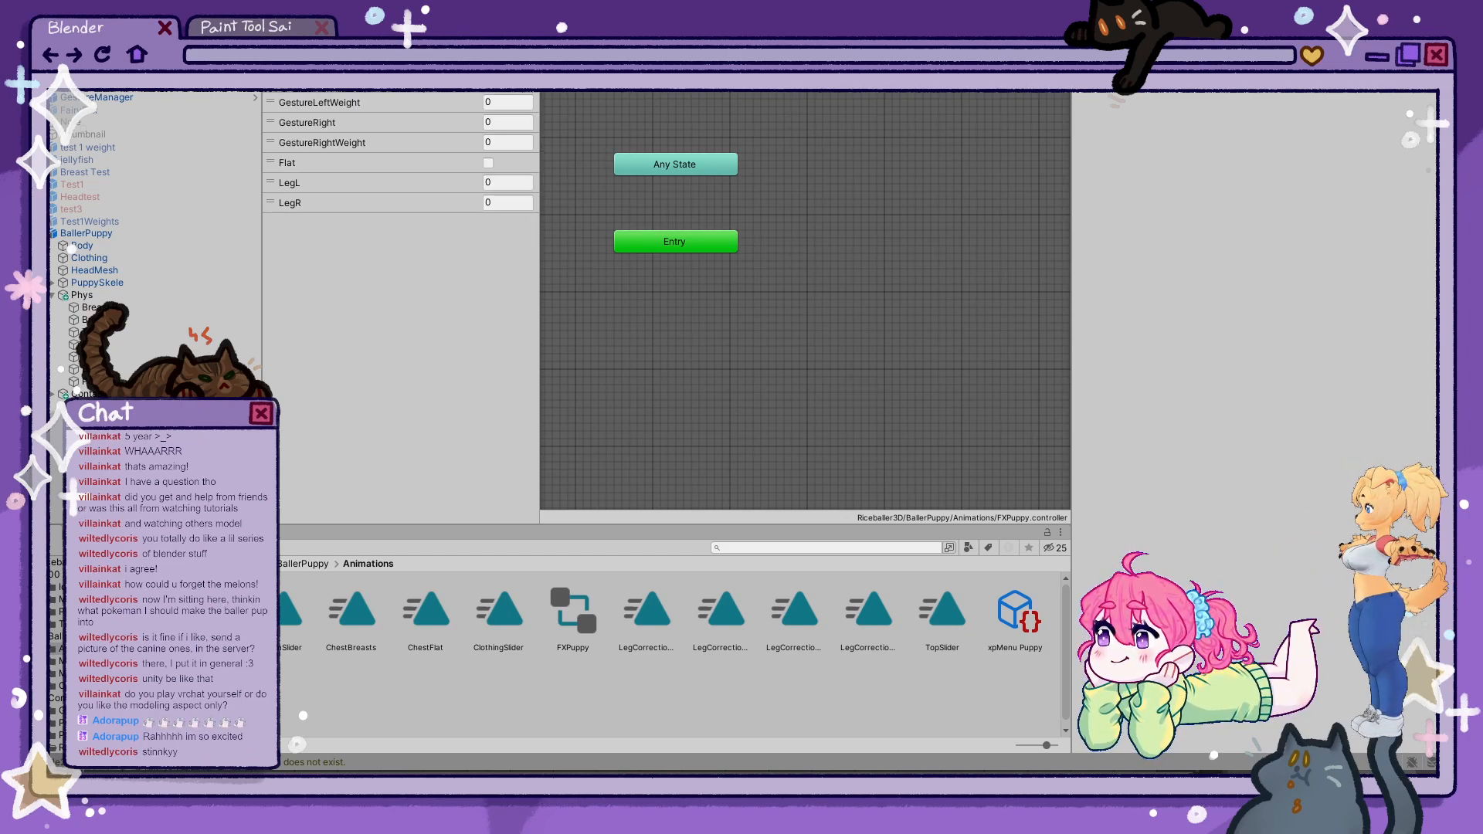
pyautogui.click(575, 93)
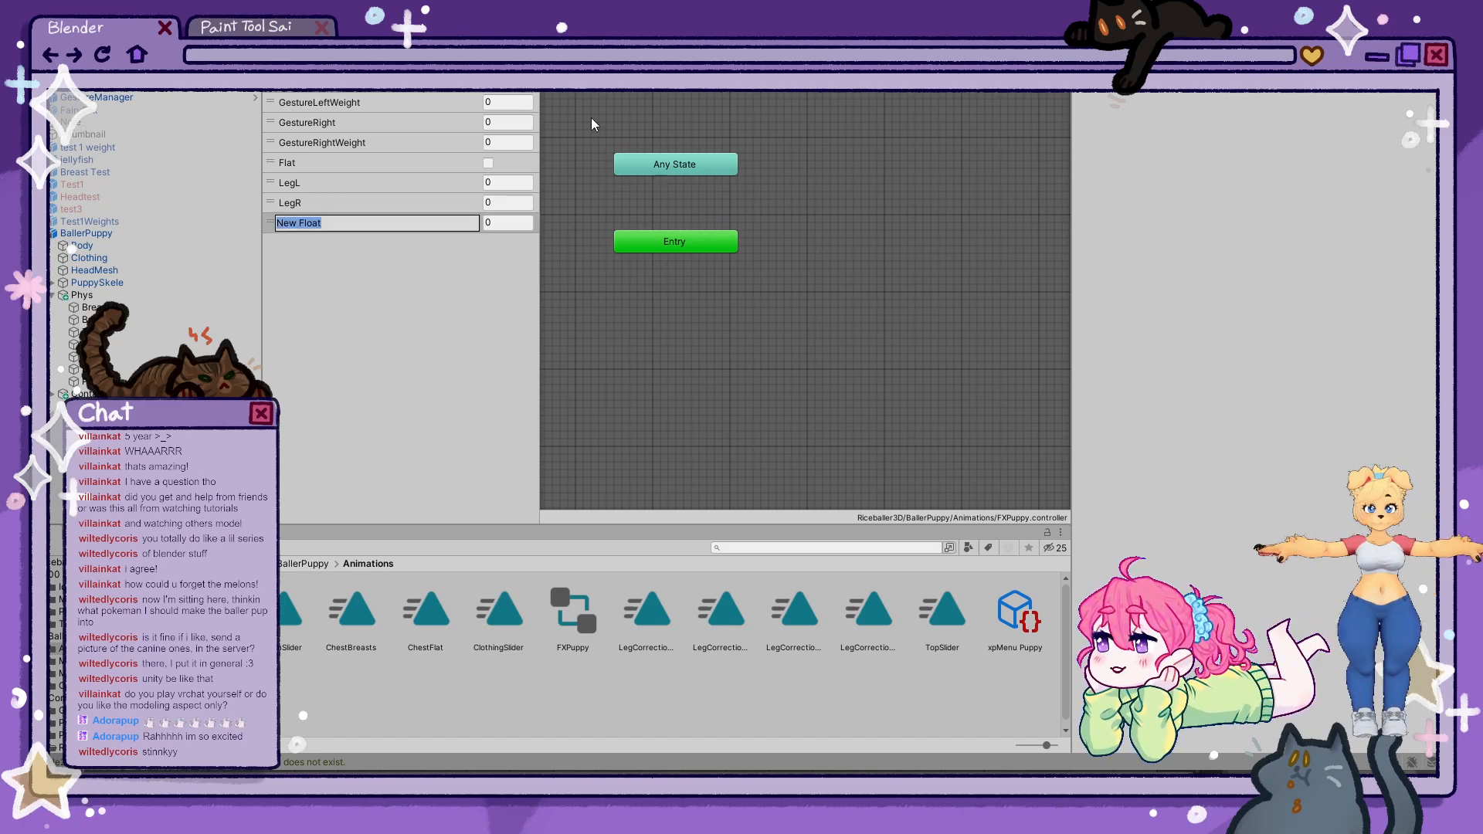
pyautogui.write('TopSlider')
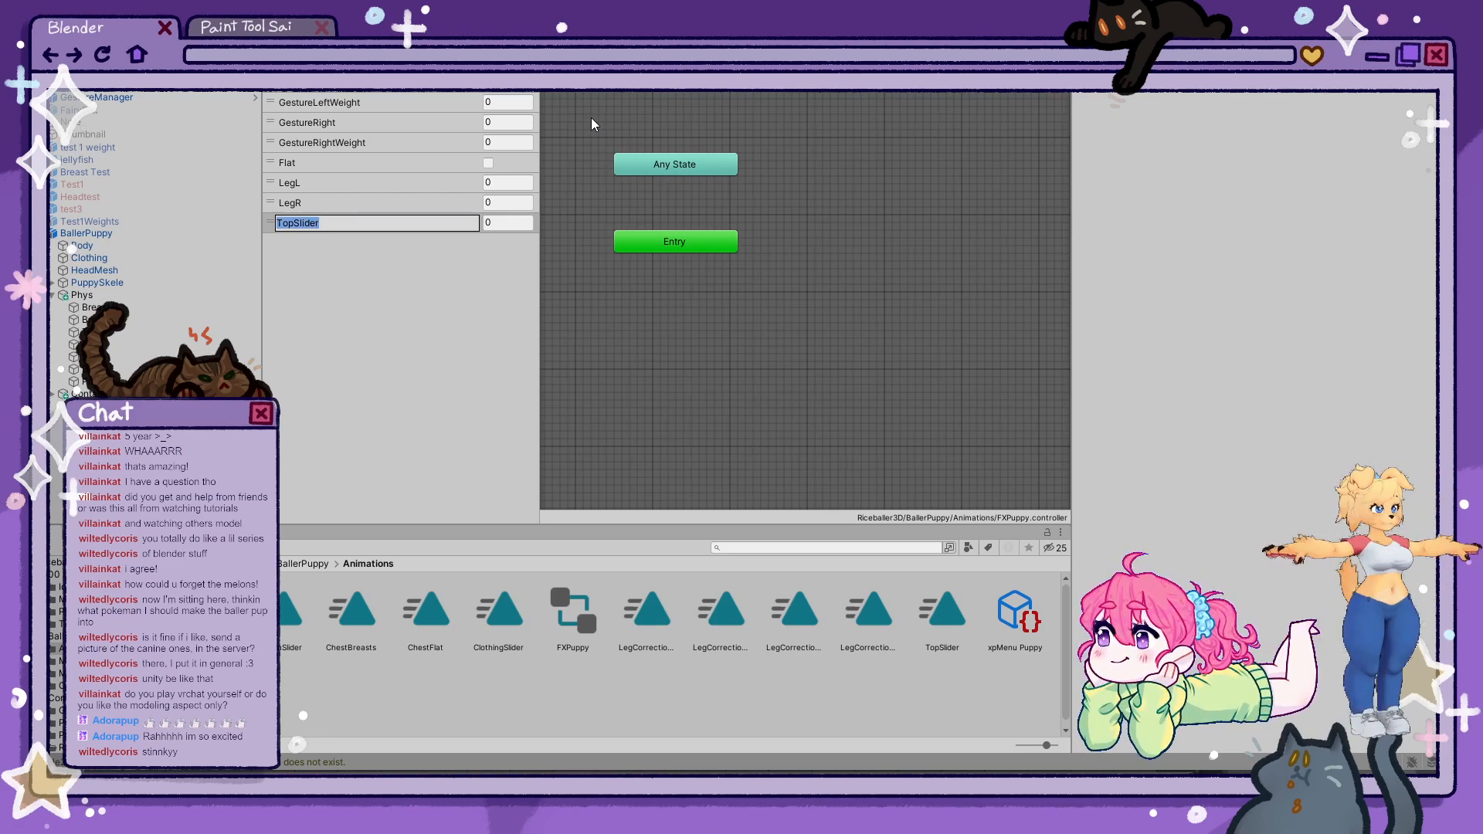
pyautogui.press('Return')
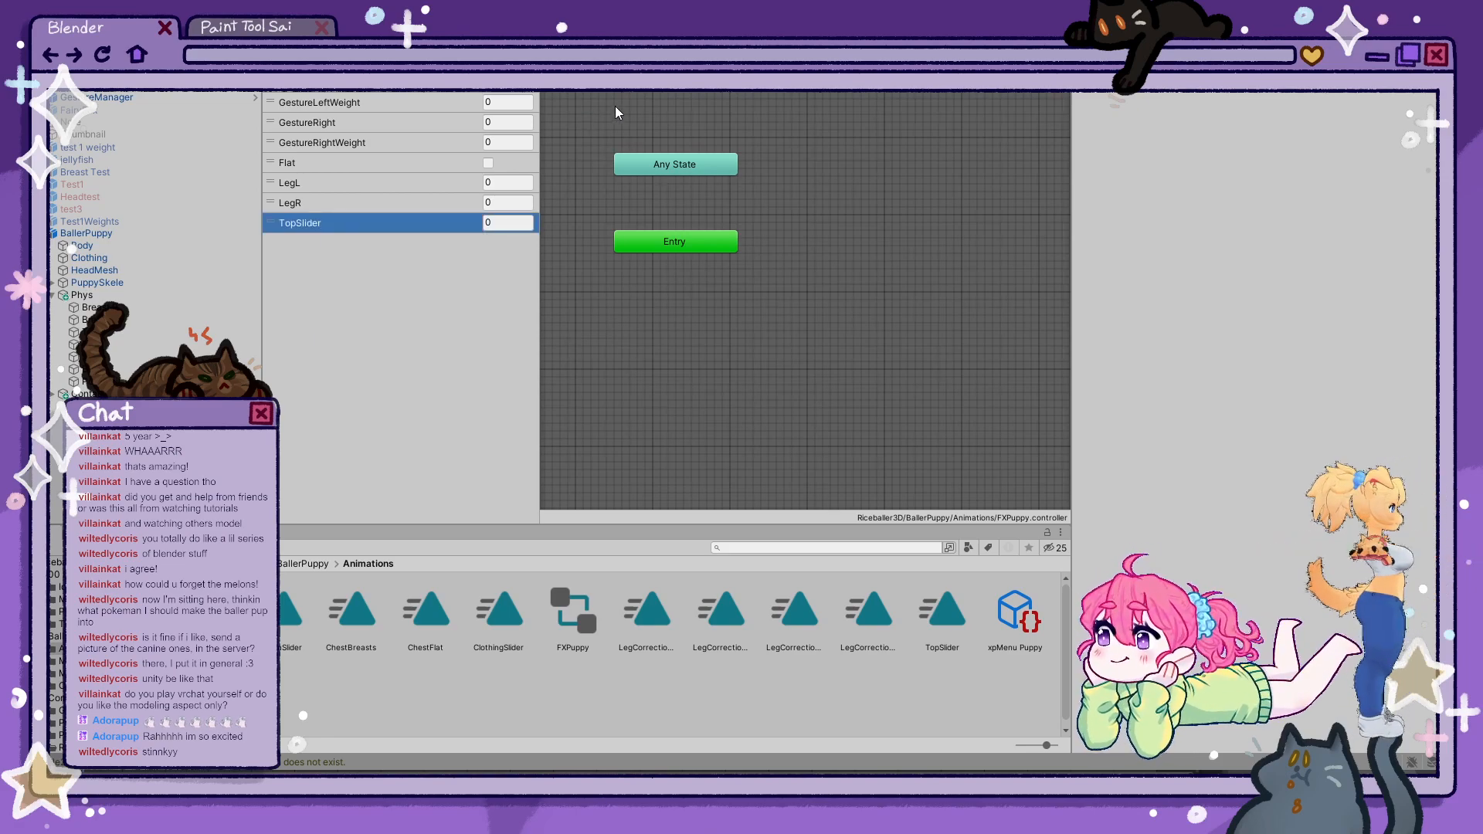
# - Add another float parameter named BottomSlider to the animator controller
pyautogui.click(559, 95)
pyautogui.write('B')
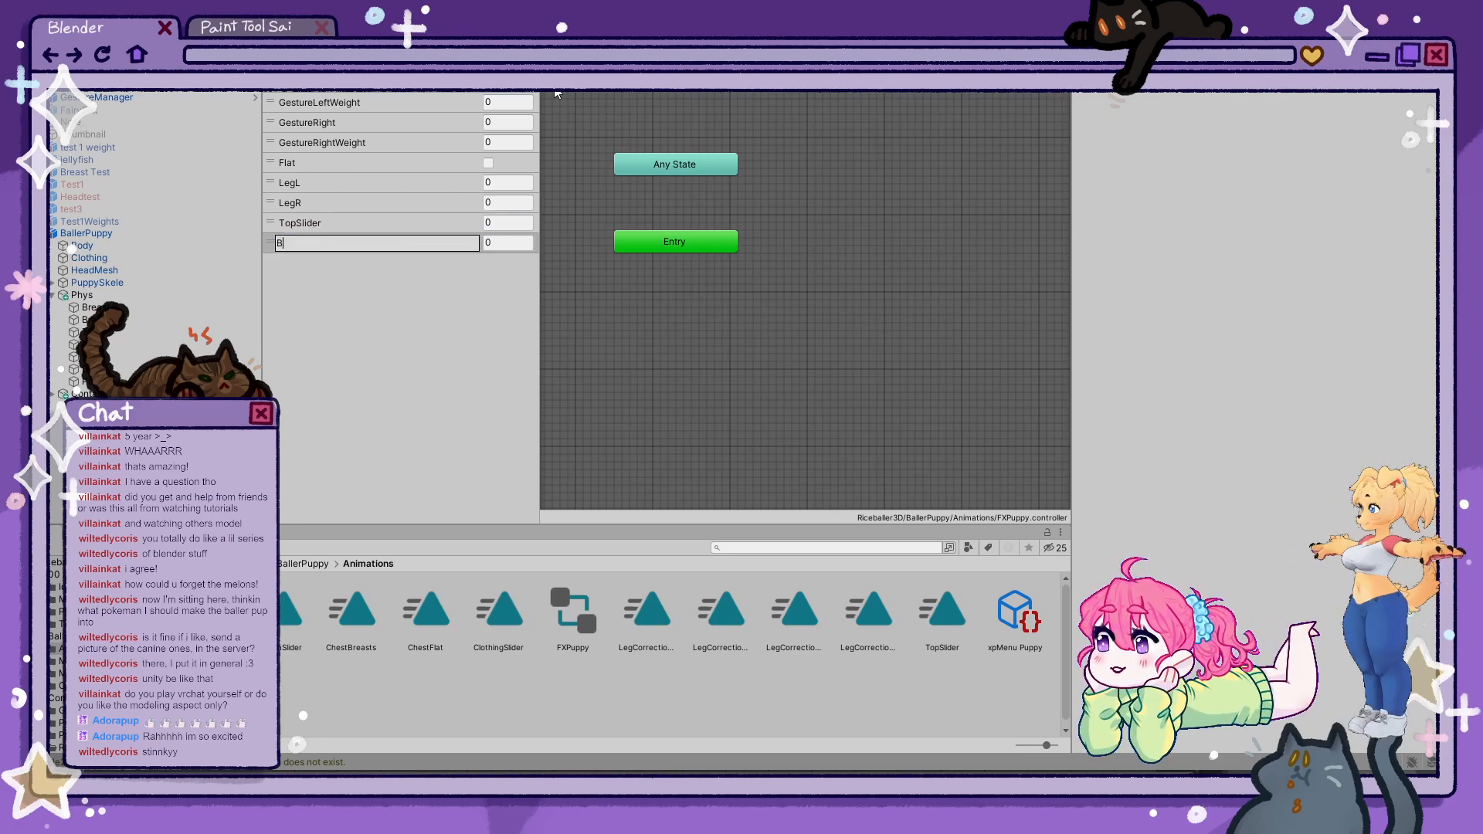
pyautogui.write('ottomSl')
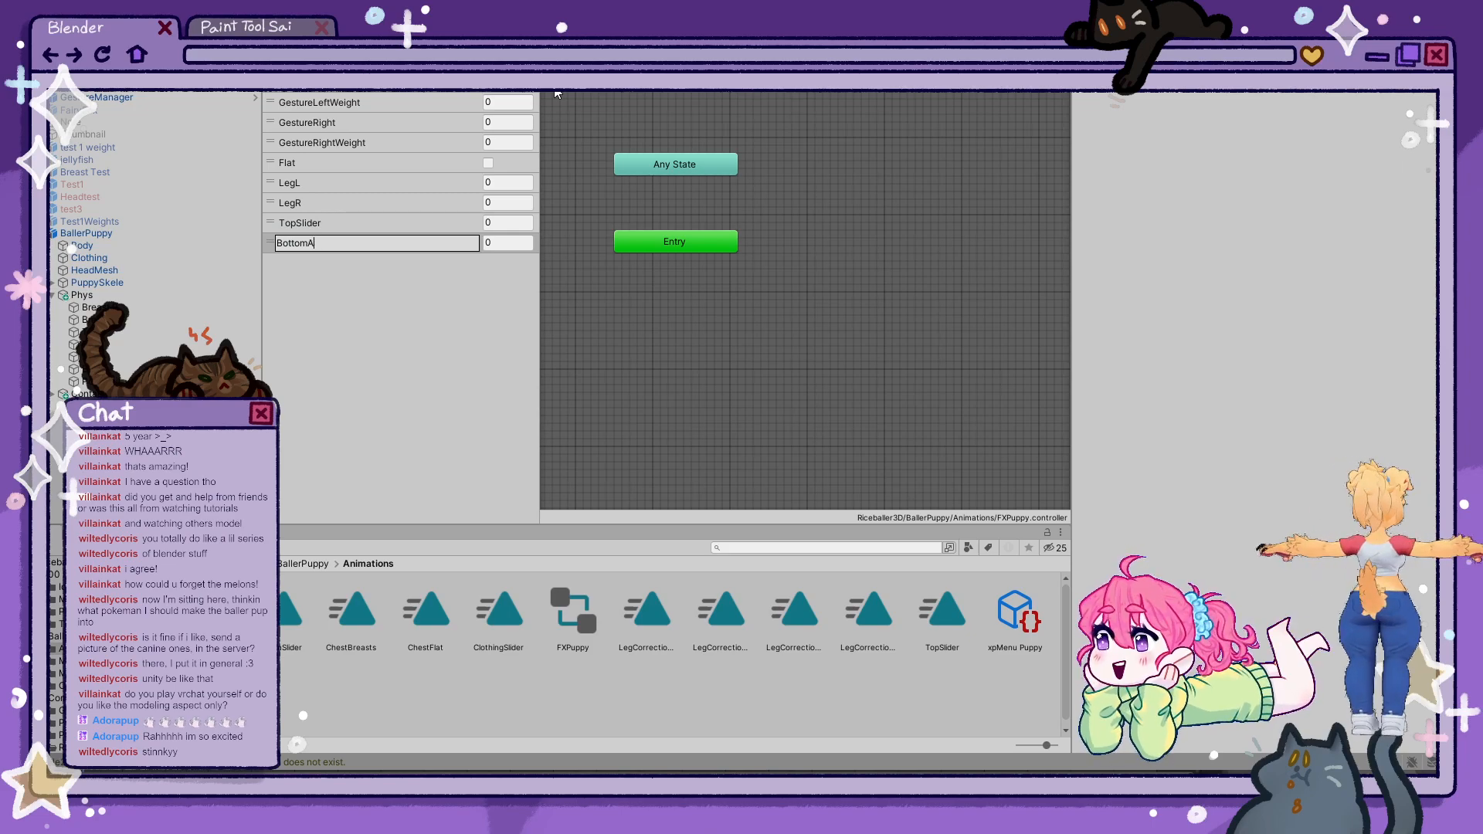
pyautogui.write('ider')
pyautogui.press('Return')
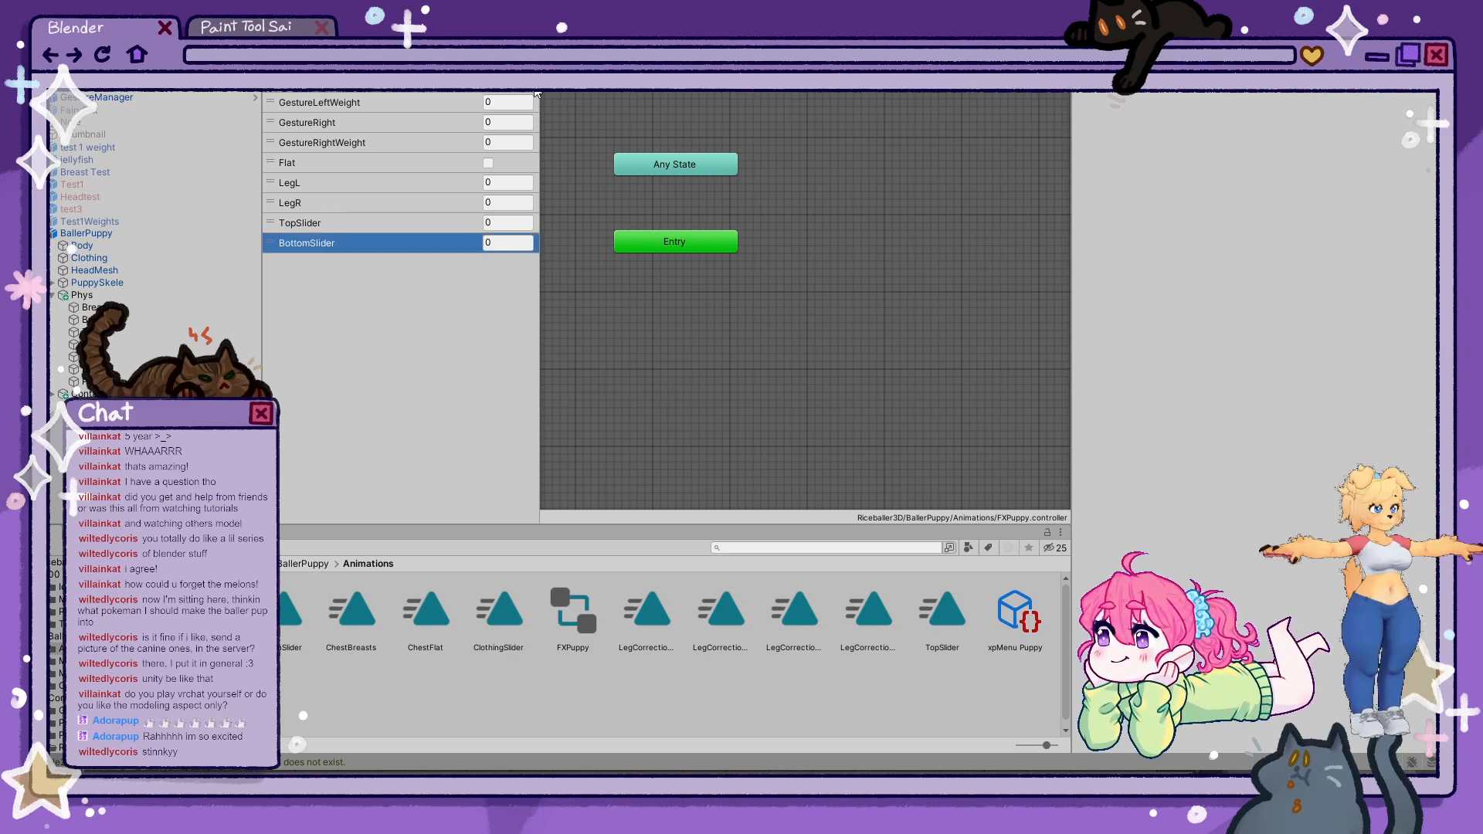
# - Add two animator layers below LegR and name the last one TopSlider
pyautogui.click(282, 48)
pyautogui.click(526, 66)
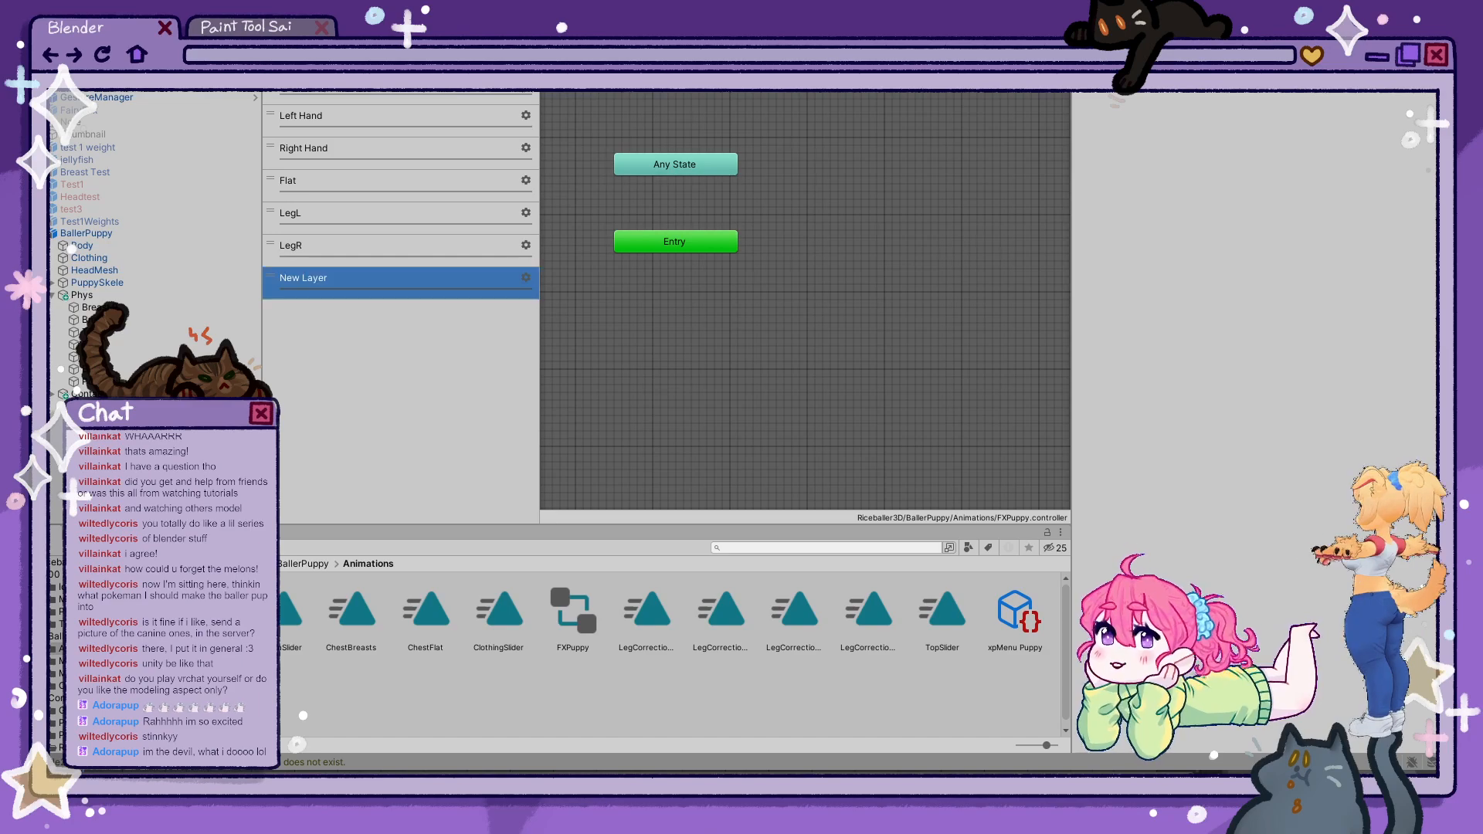
pyautogui.click(526, 66)
pyautogui.write('TopSlider')
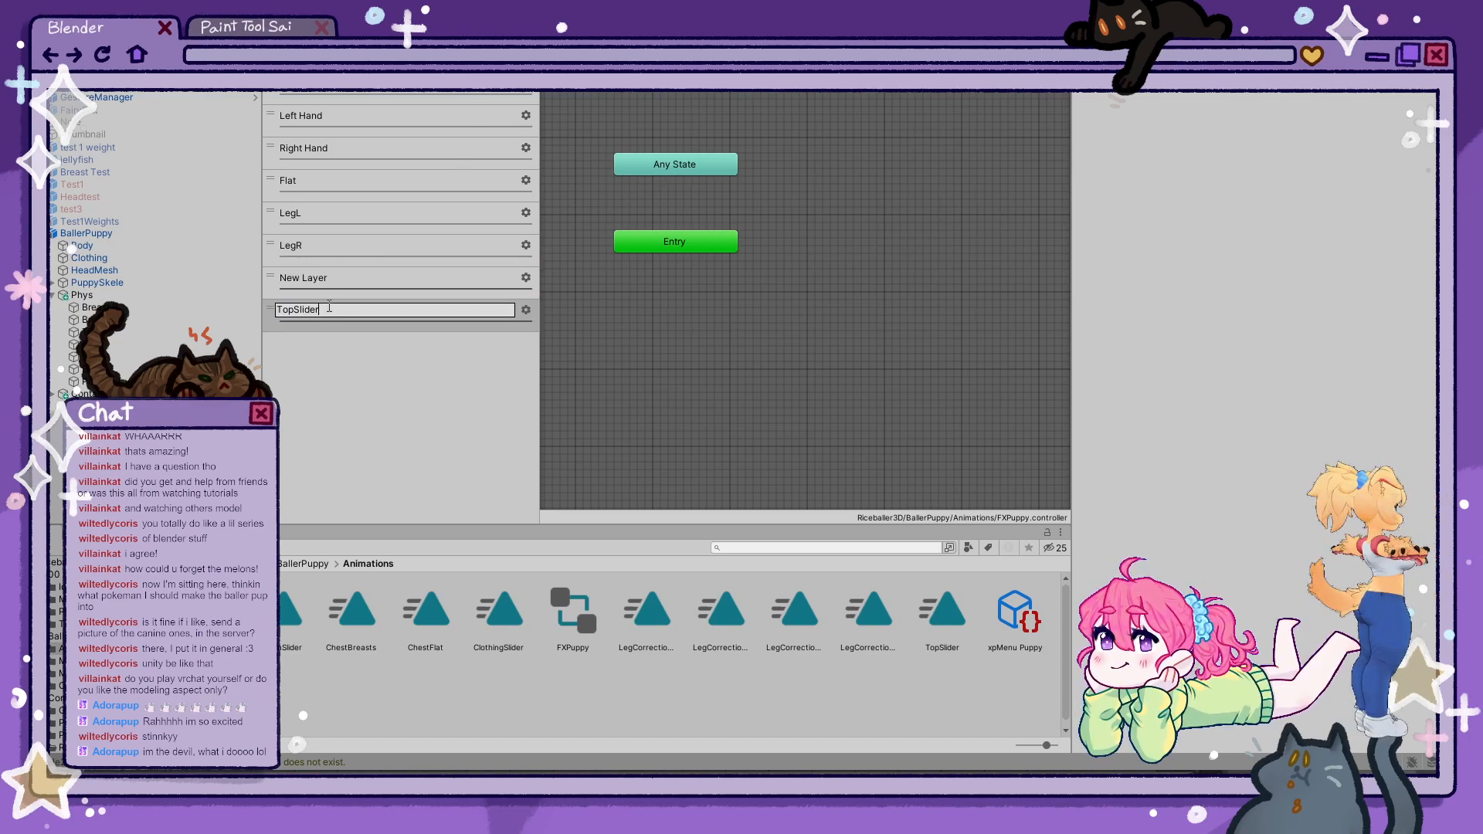
pyautogui.press('Return')
# - Rename the New Layer entry directly below LegR as TopSlider
pyautogui.click(299, 282)
pyautogui.click(299, 281)
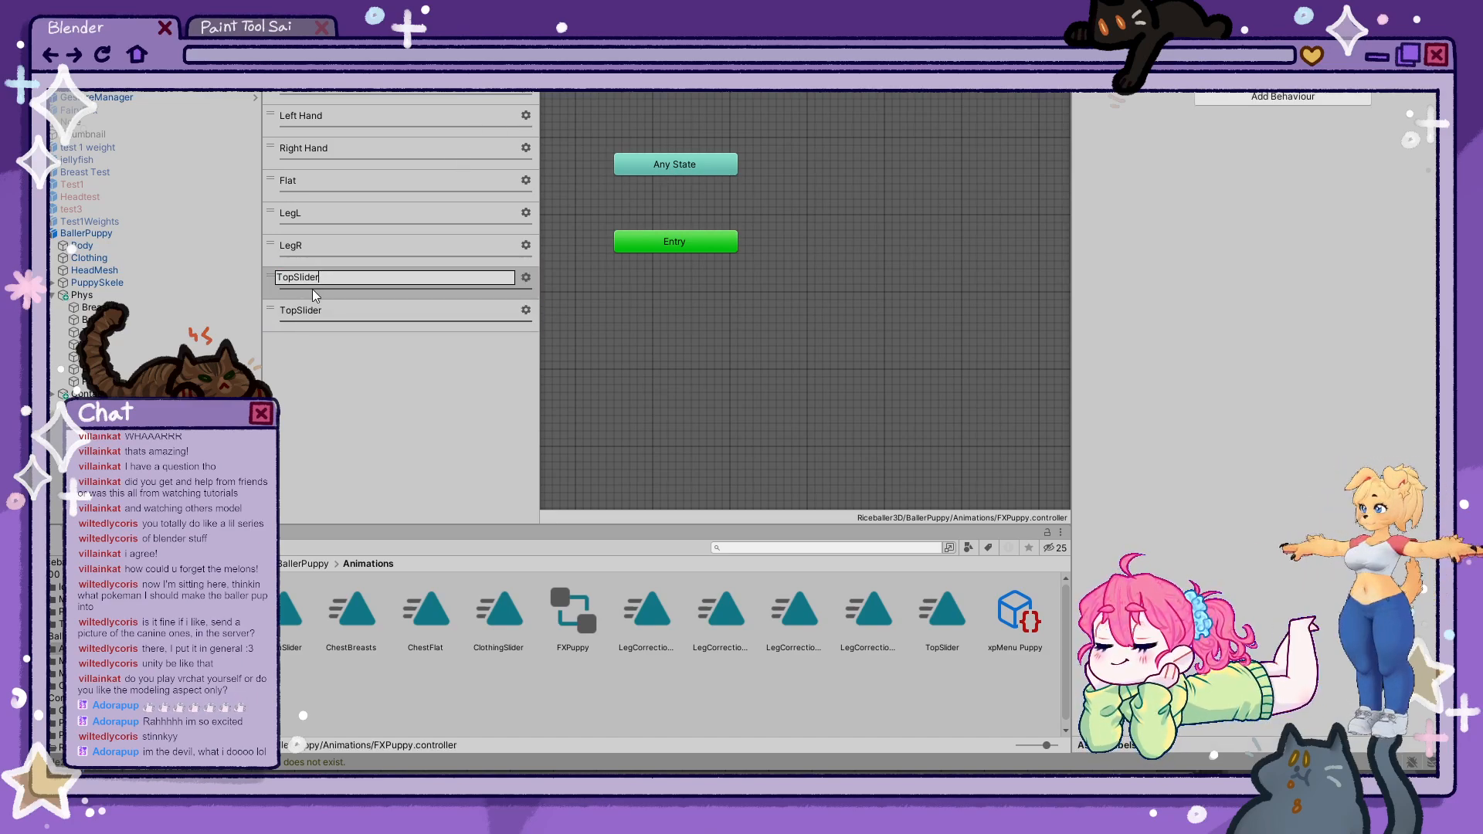
pyautogui.press('Return')
# - Rename the last animator layer as BottomSlider
pyautogui.click(295, 312)
pyautogui.click(295, 312)
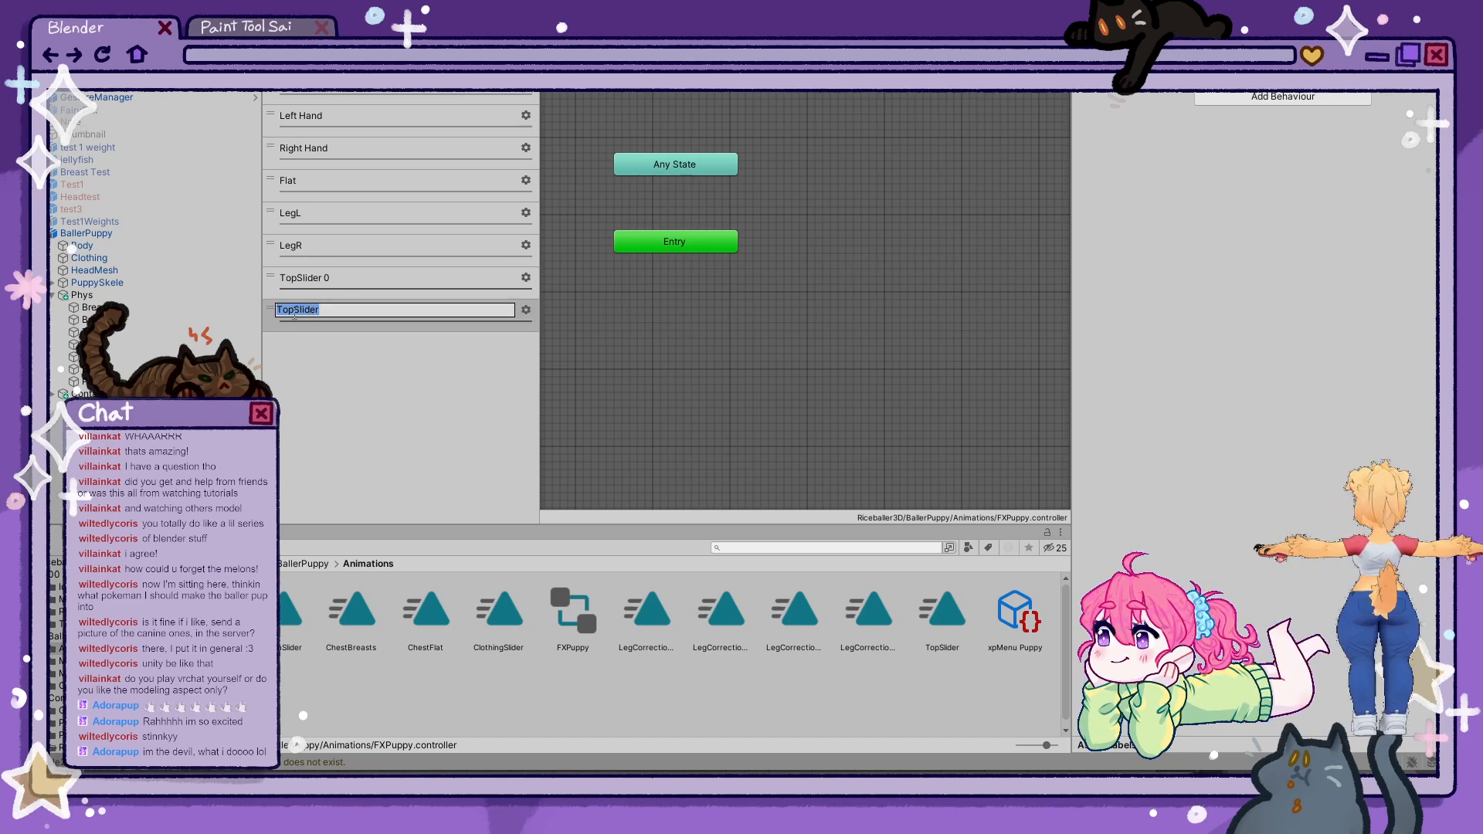
pyautogui.write('BottSlider')
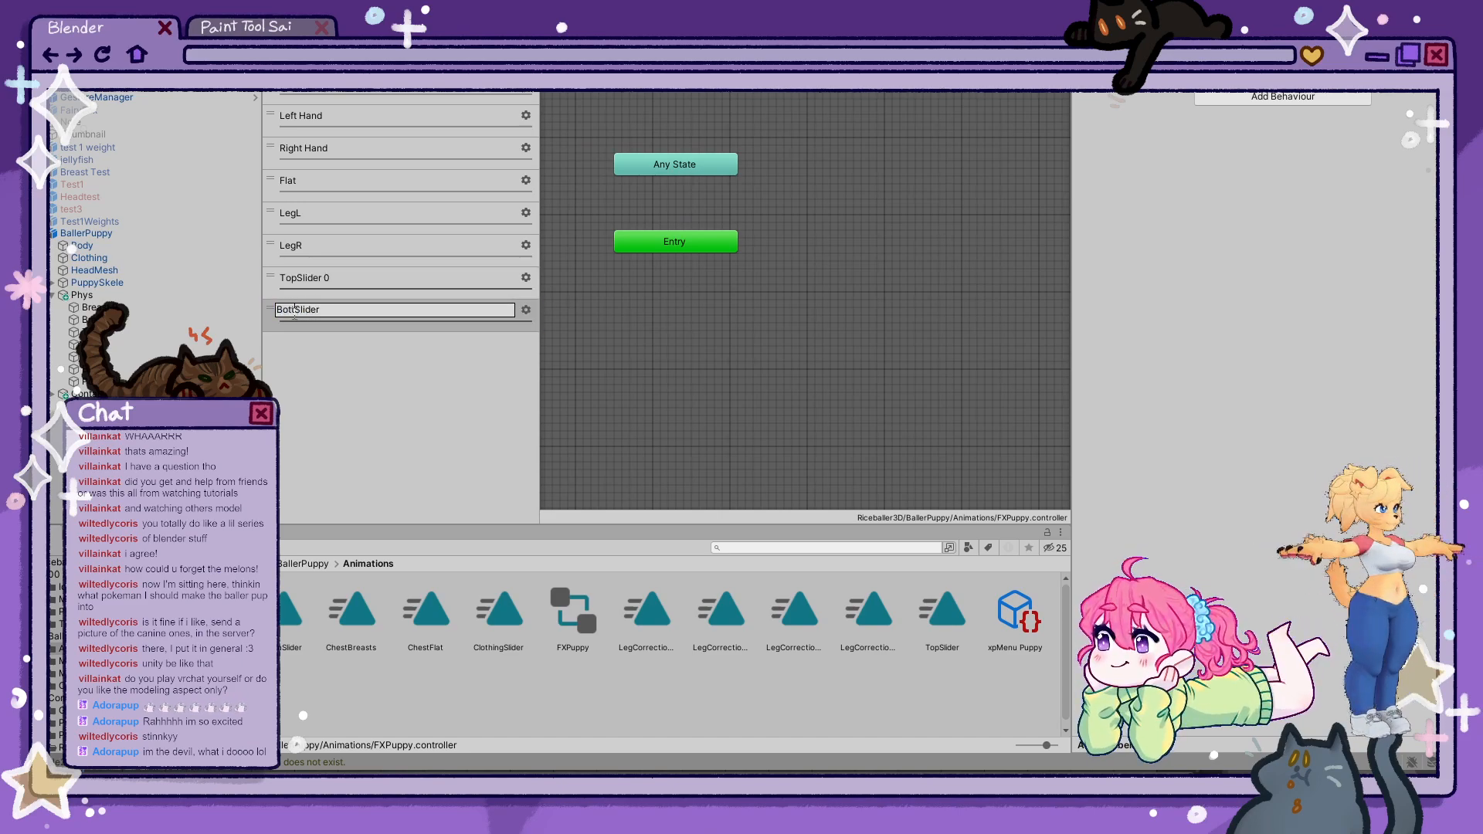
pyautogui.click(294, 309)
pyautogui.write('om')
pyautogui.press('Return')
# - Rename the TopSlider 0 animator layer as TopSlider
pyautogui.click(327, 280)
pyautogui.click(391, 279)
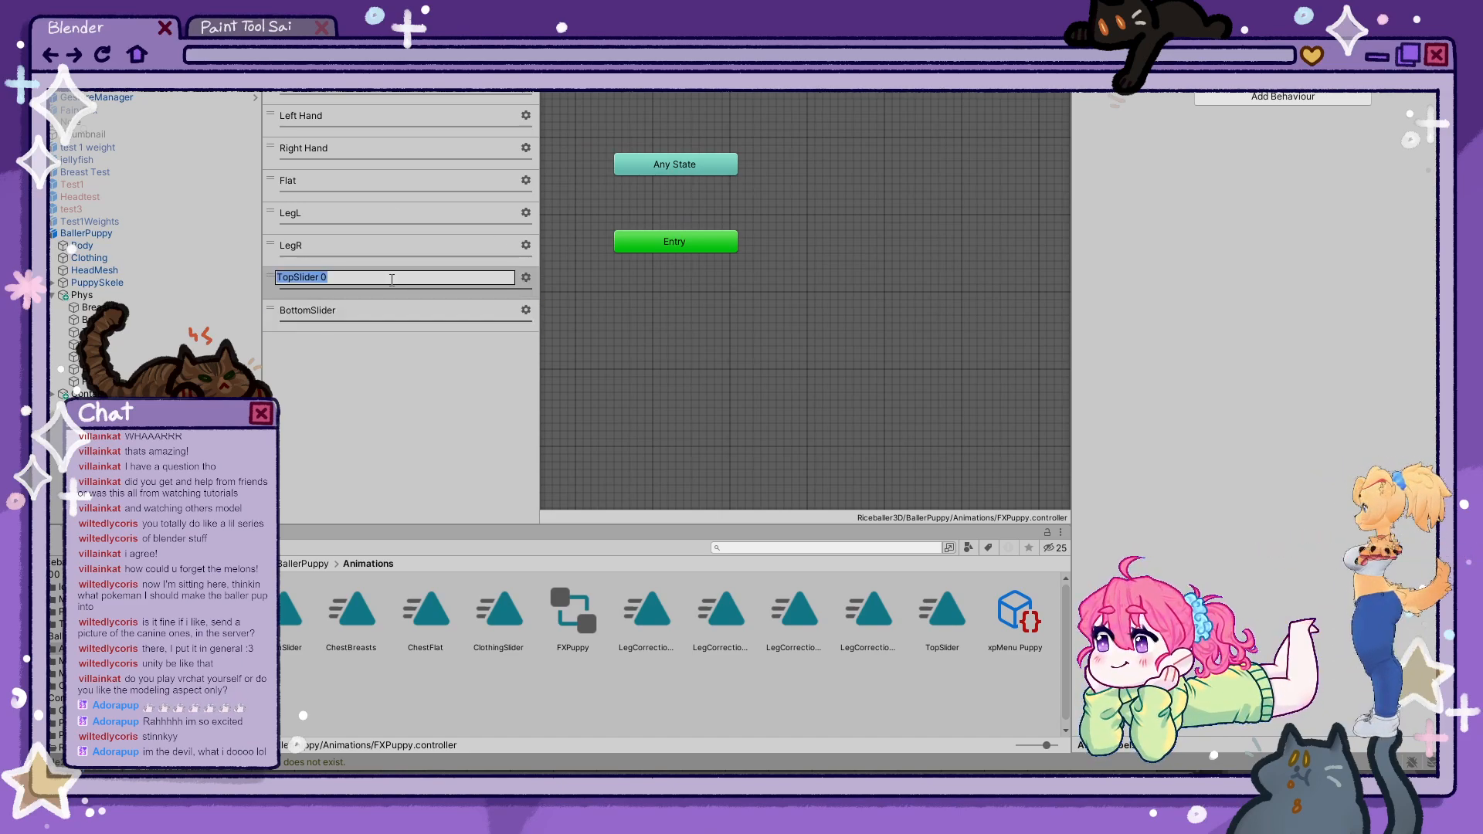
pyautogui.click(391, 280)
pyautogui.press('BackSpace')
pyautogui.press('BackSpace')
pyautogui.press('Return')
# - Raise the layer weights of TopSlider and BottomSlider in their layer settings
pyautogui.click(524, 280)
pyautogui.moveTo(649, 289); pyautogui.dragTo(715, 292)
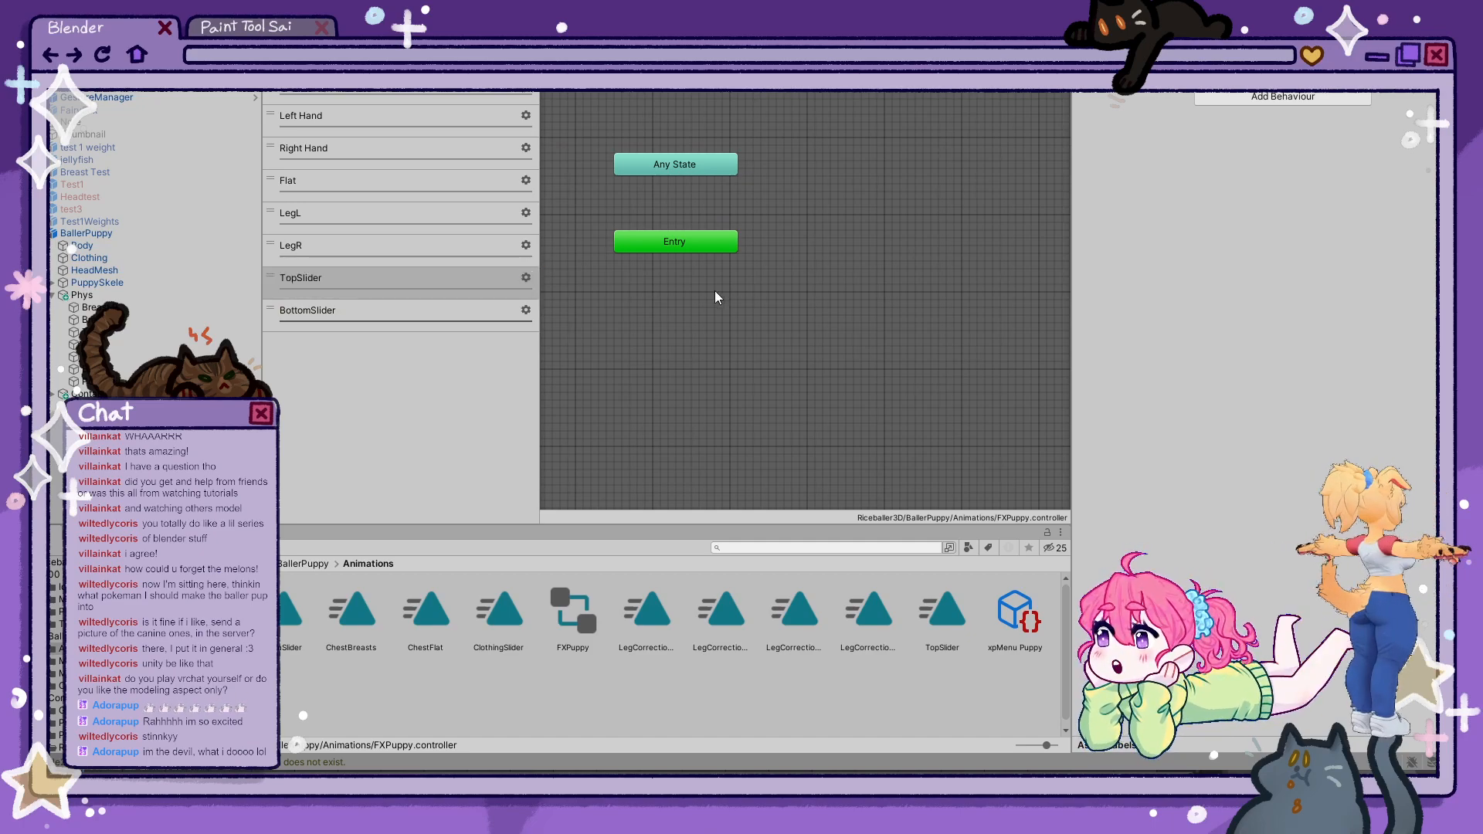
pyautogui.click(525, 309)
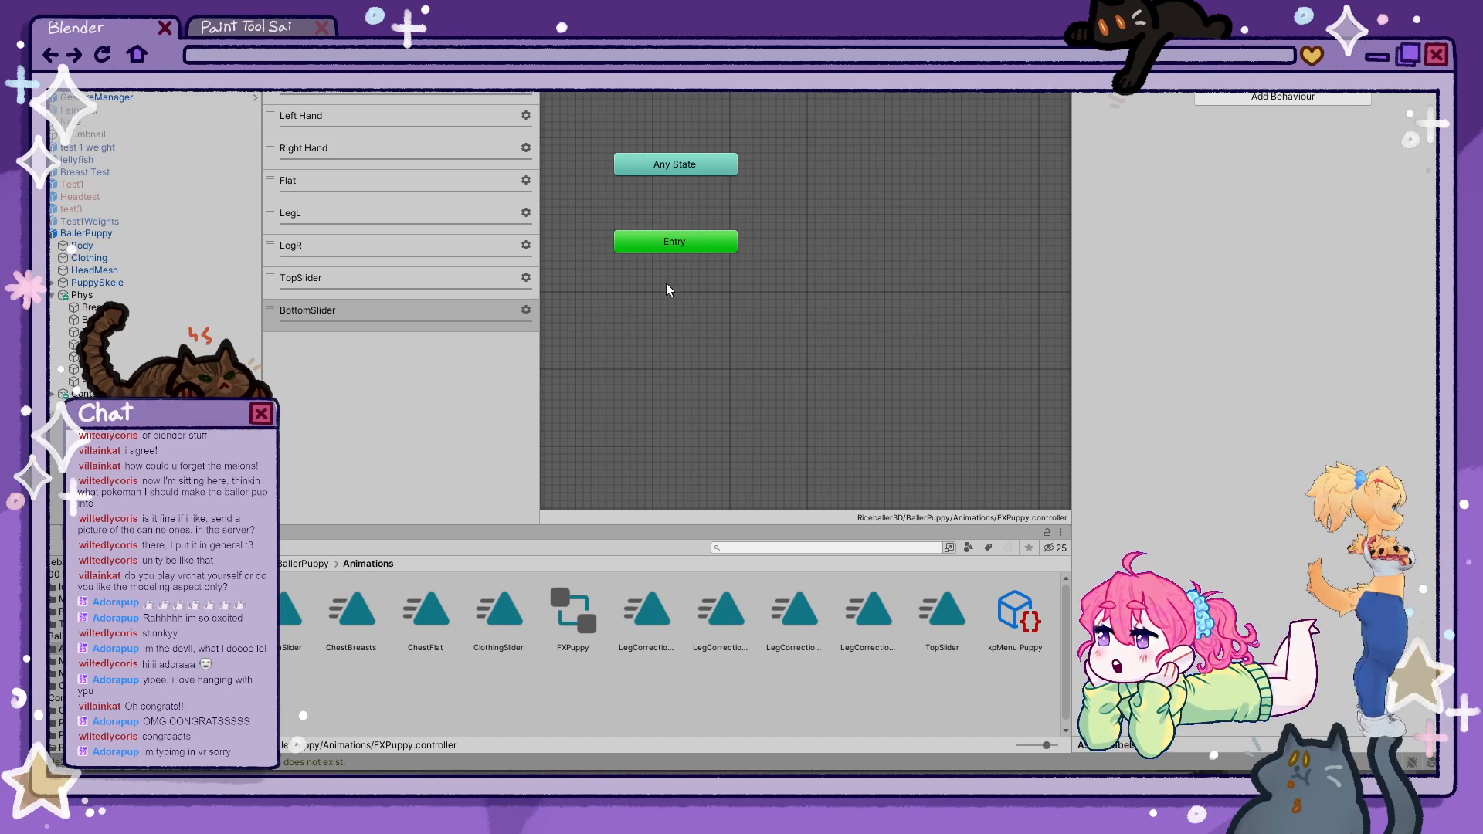
# - Create a blend tree state in both the TopSlider and BottomSlider layers, placed beside Entry
pyautogui.click(413, 293)
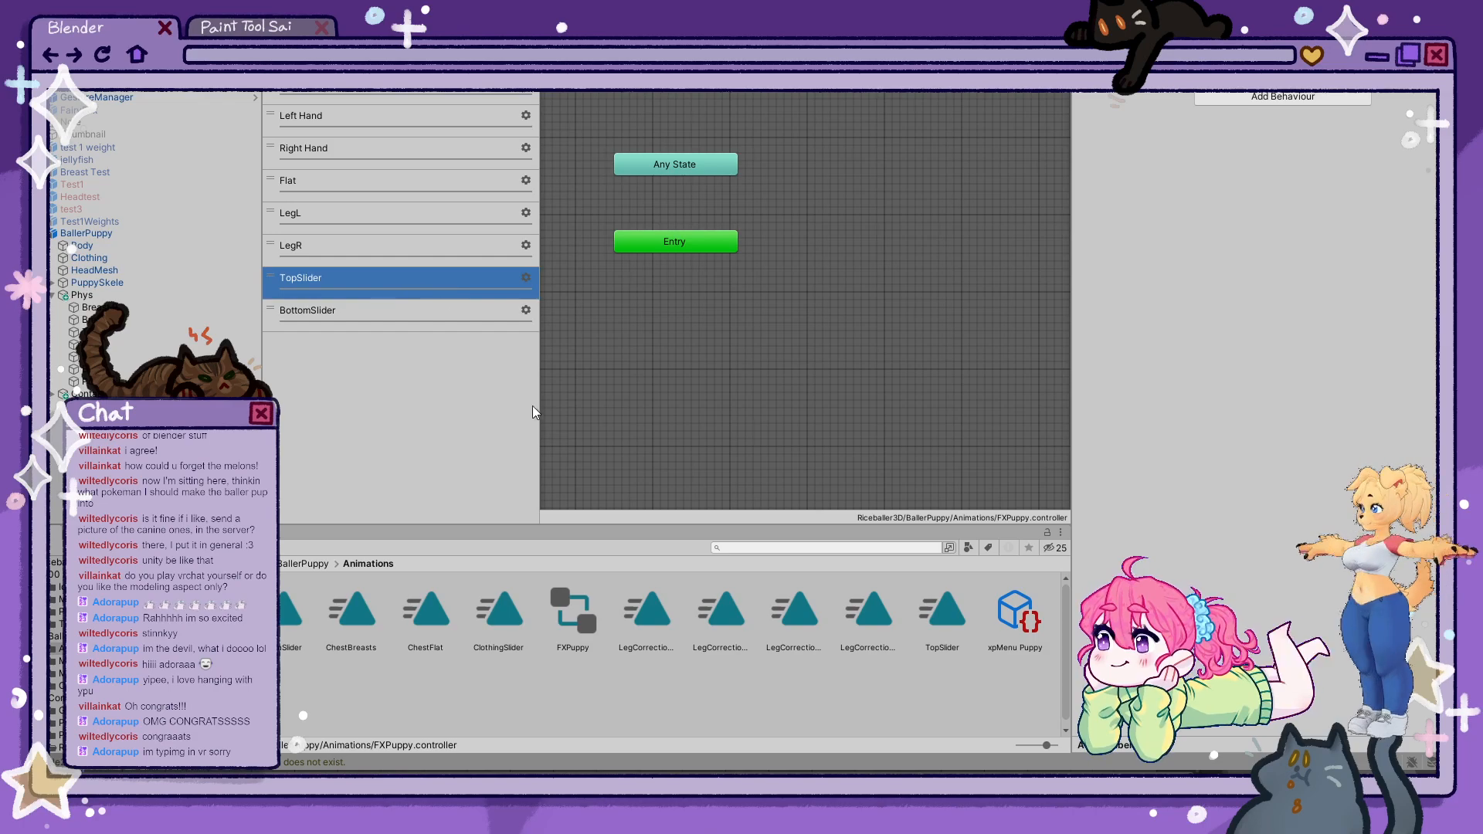
pyautogui.moveTo(899, 328); pyautogui.dragTo(890, 336, button='middle')
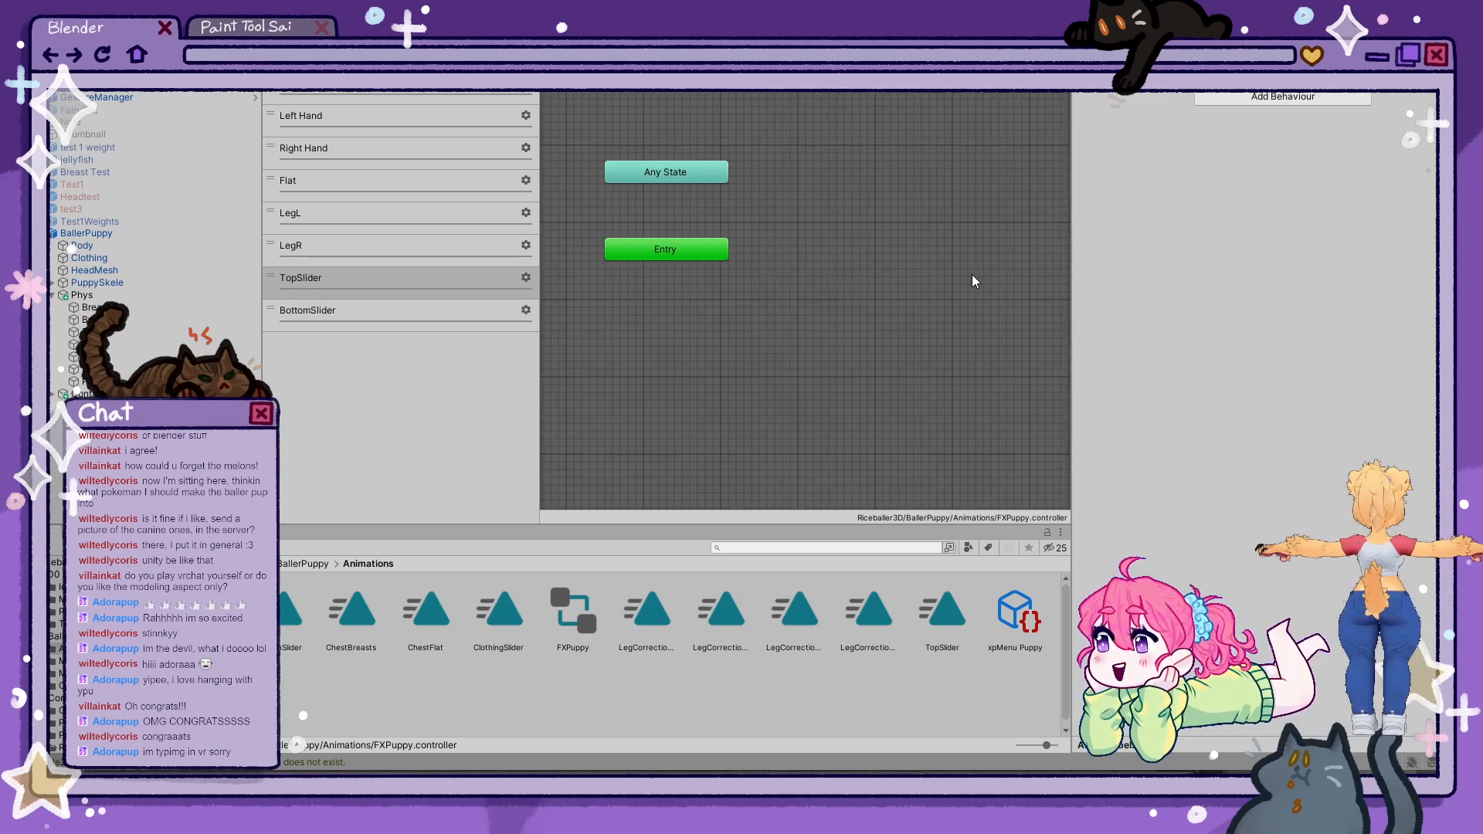
pyautogui.click(459, 310)
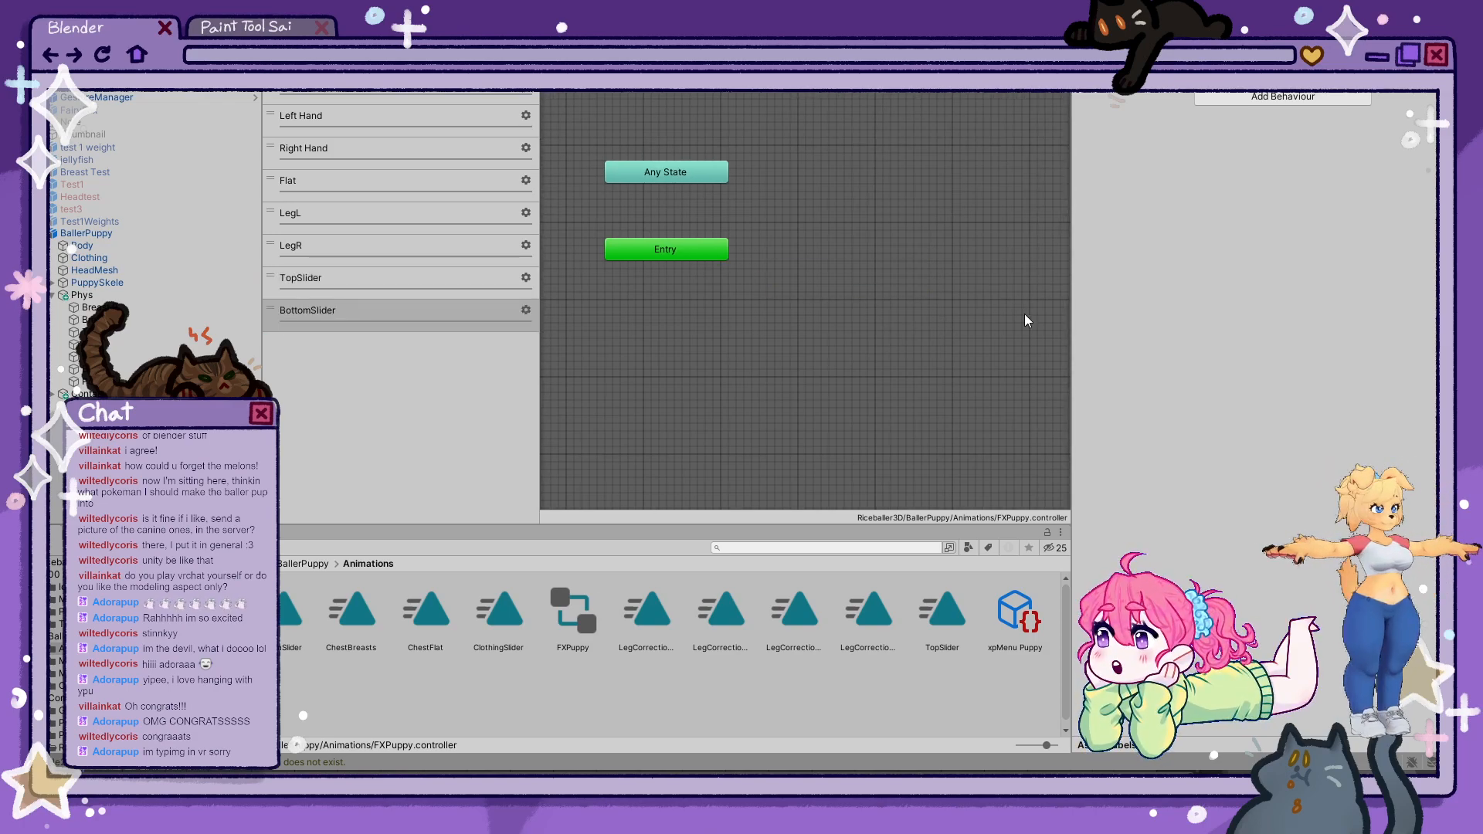
pyautogui.click(1100, 349)
pyautogui.moveTo(955, 321); pyautogui.dragTo(852, 259)
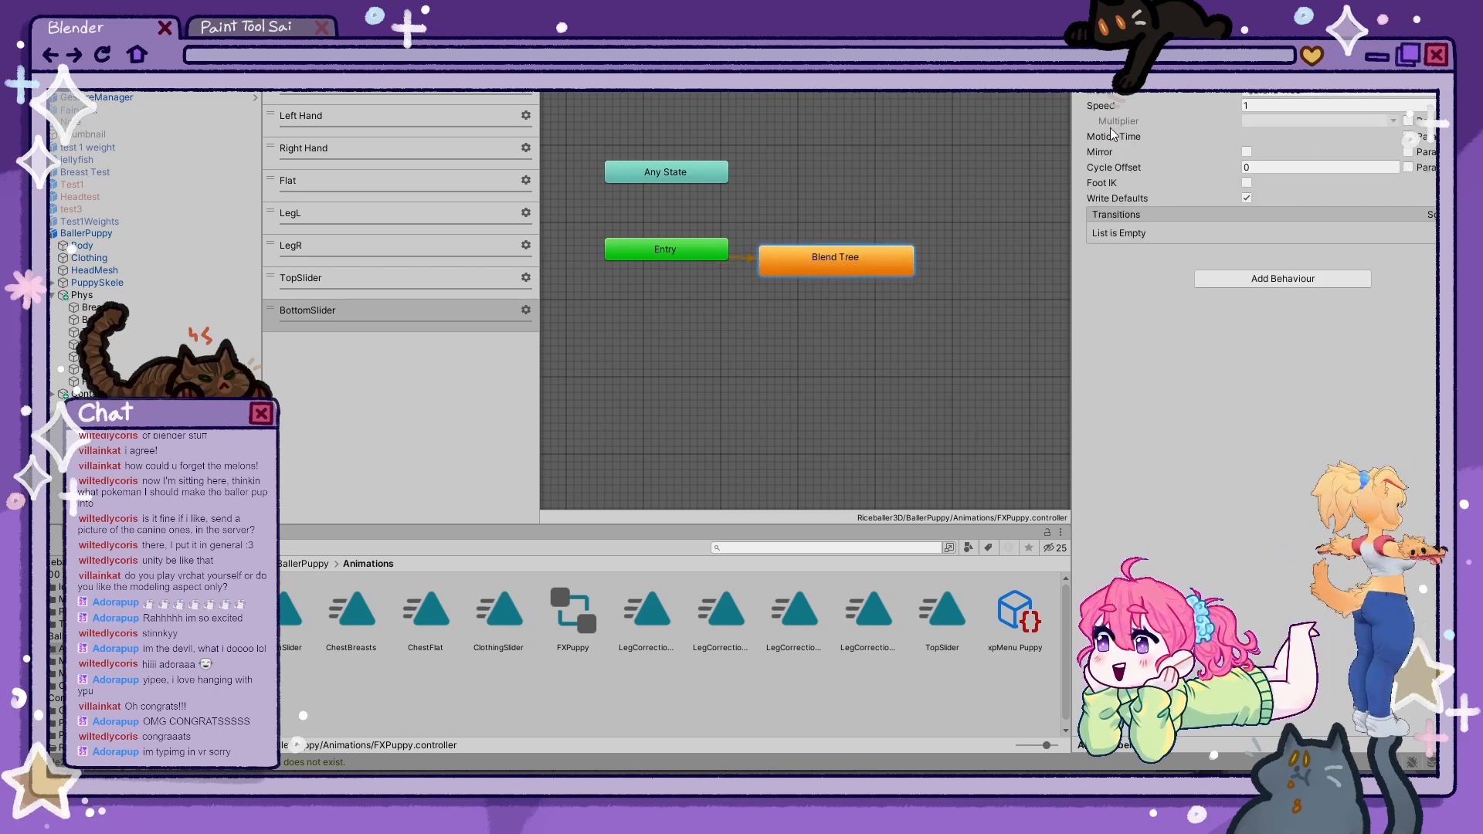
# - Enable parameter-driven motion time for the BottomSlider layer's blend tree state and set the TopSlider layer's motion time parameter to TopSlider
pyautogui.click(1408, 136)
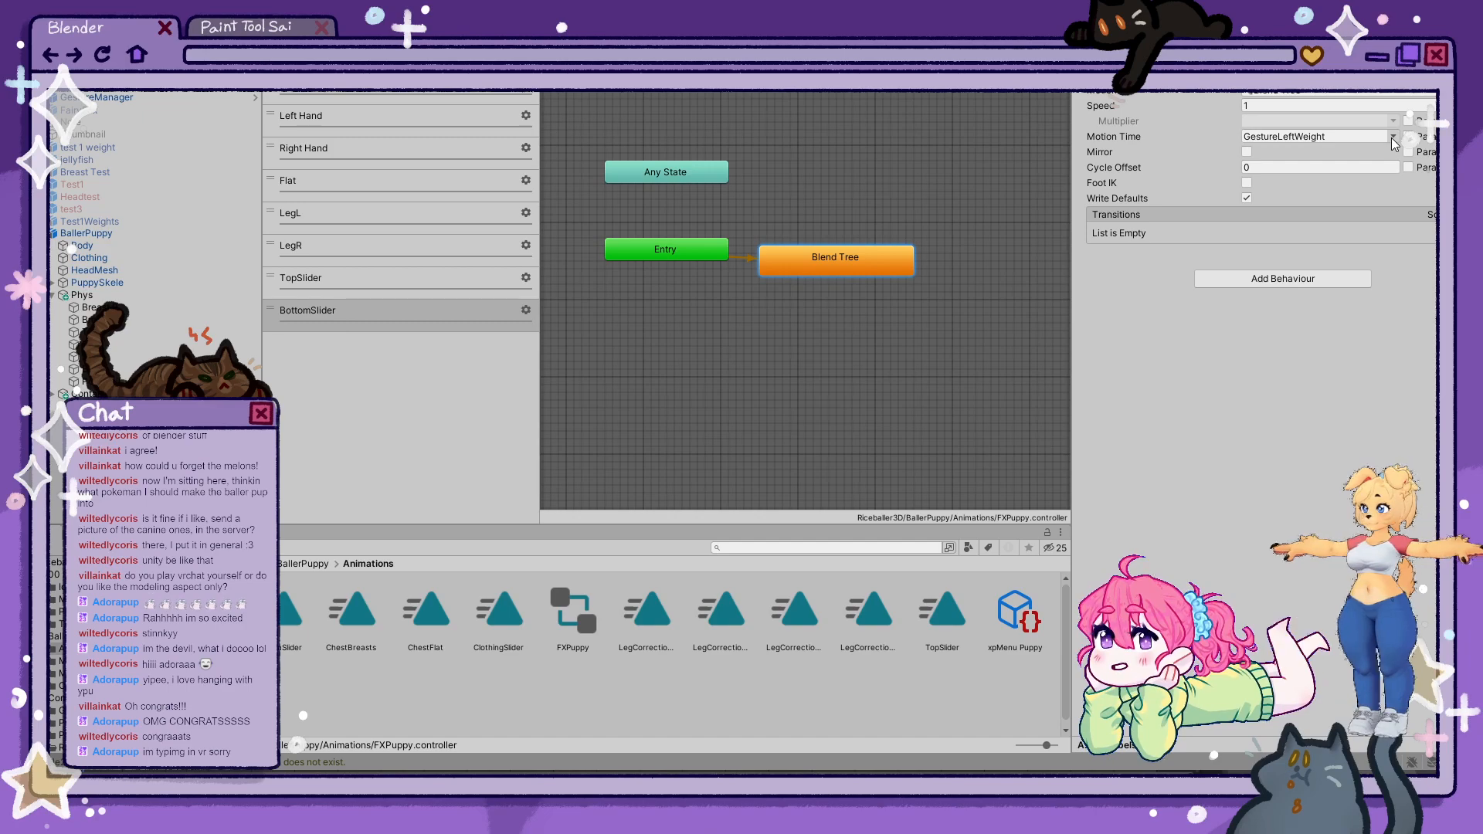
pyautogui.click(415, 278)
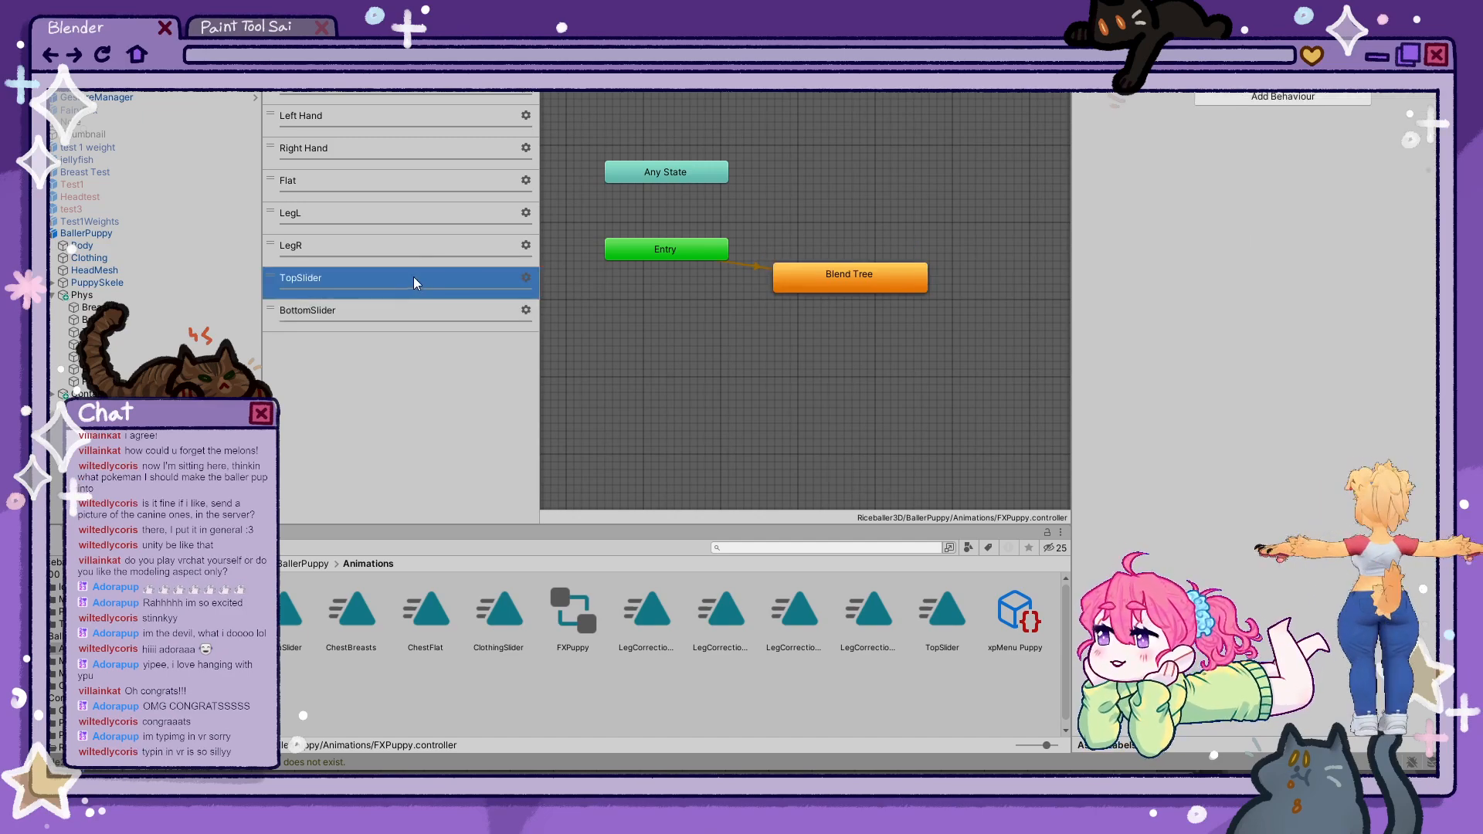
pyautogui.click(858, 277)
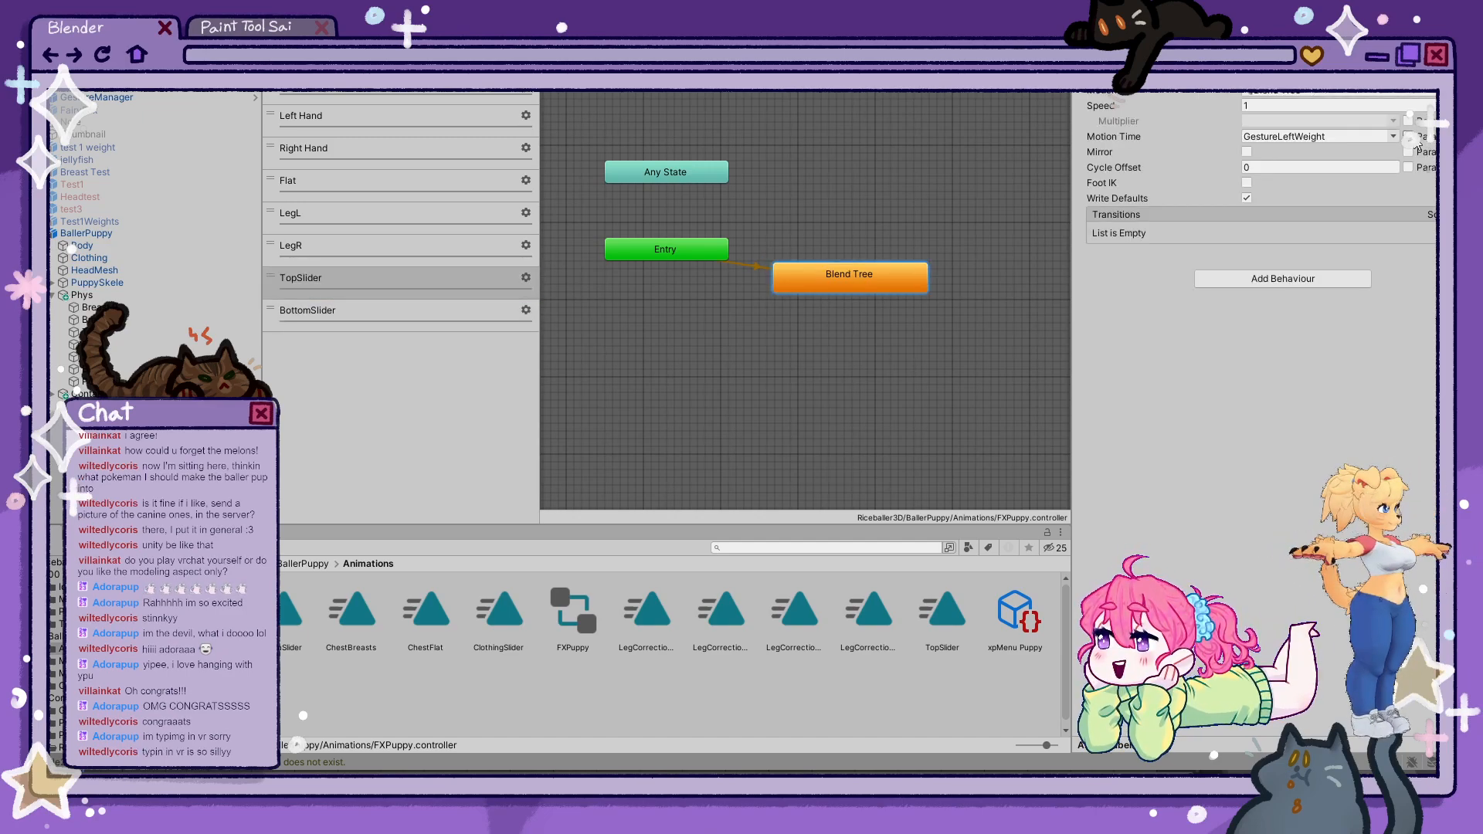
pyautogui.click(1385, 137)
pyautogui.click(1388, 229)
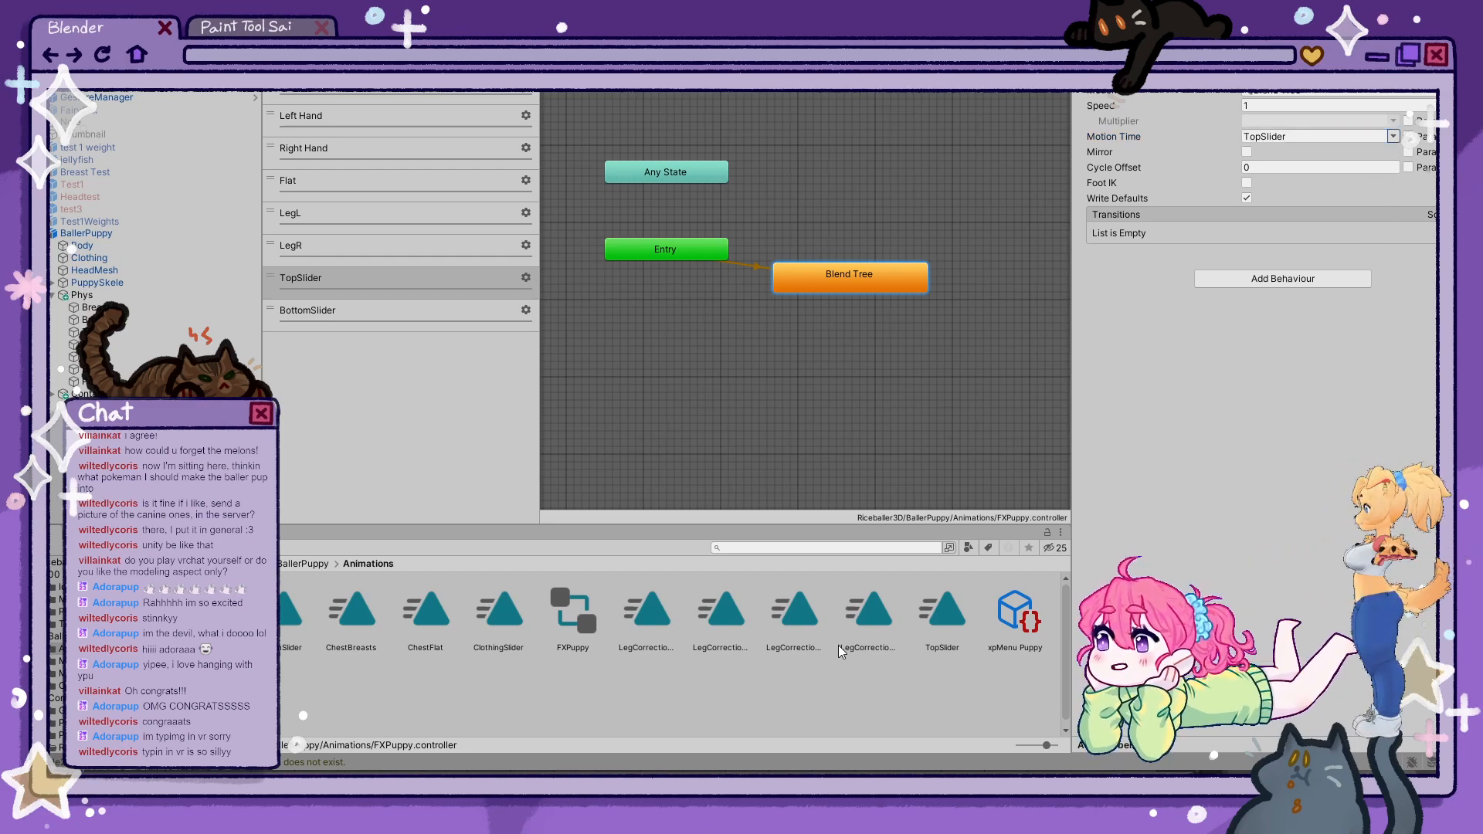
# - Turn off Loop Time for the BottomSlider and TopSlider animation clips
pyautogui.click(296, 637)
pyautogui.click(1246, 103)
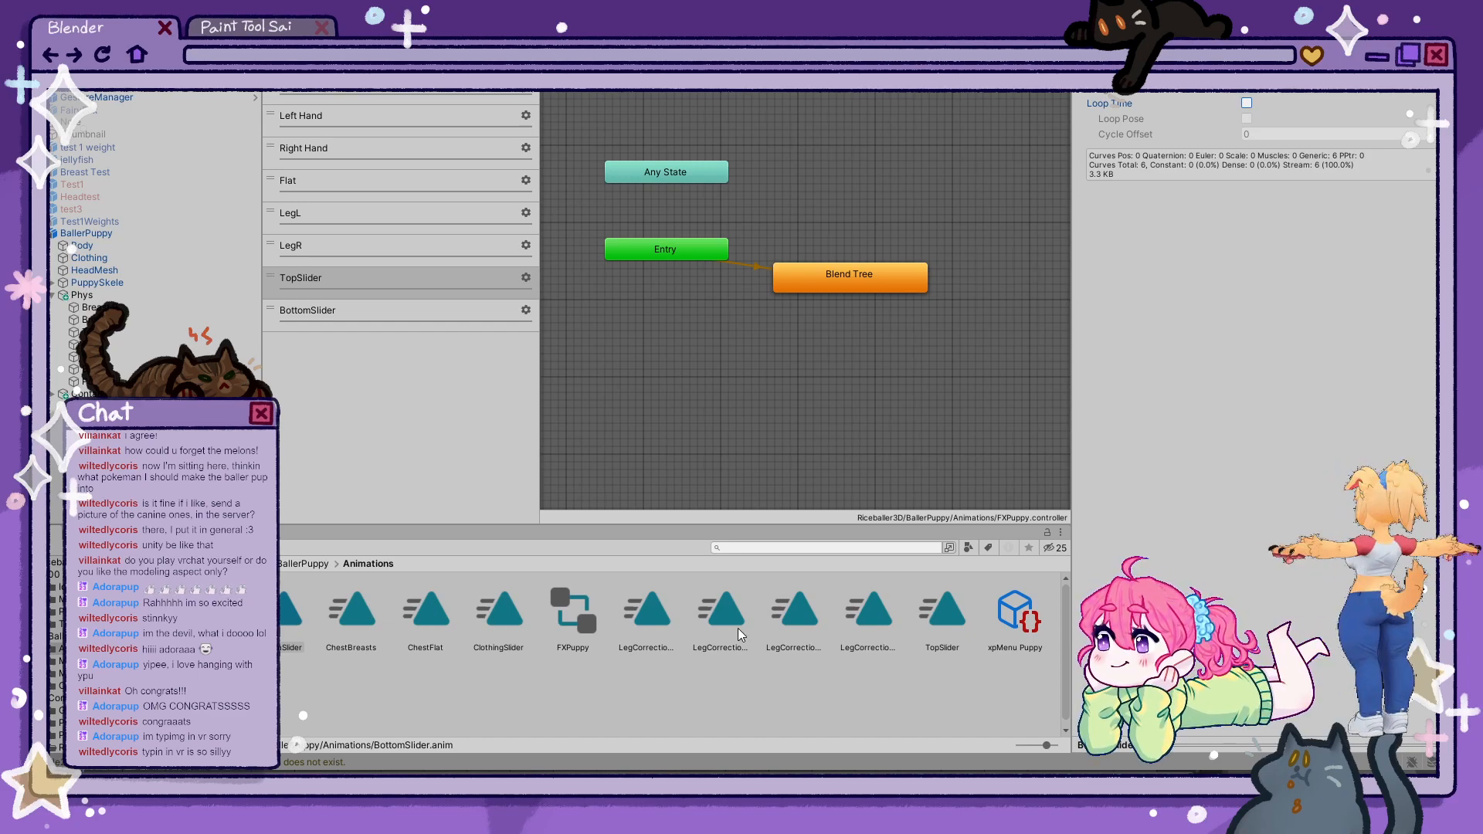
pyautogui.click(1246, 103)
pyautogui.click(1246, 103)
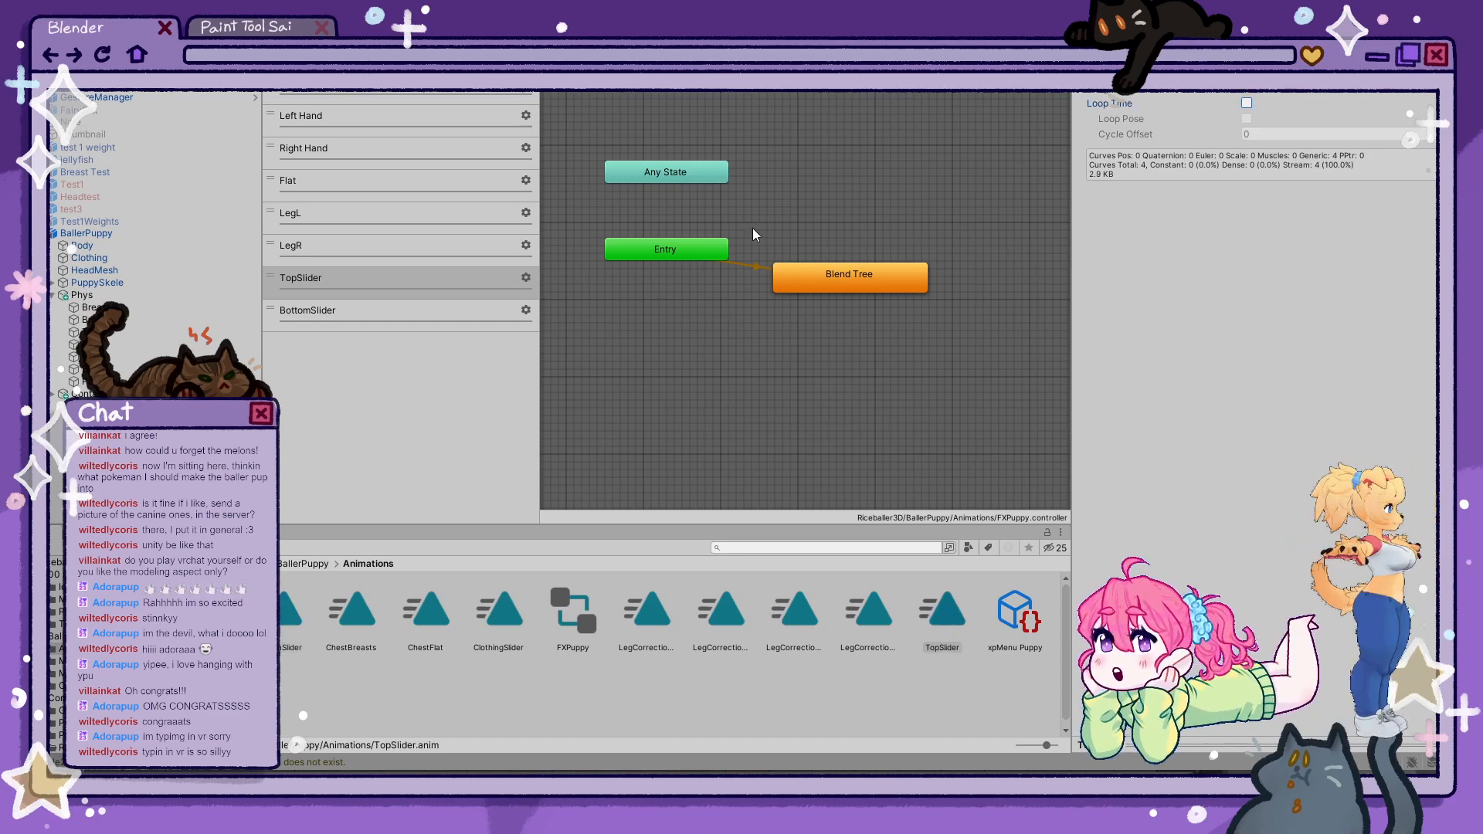
# - Add a motion field to the TopSlider layer's blend tree and assign the TopSlider animation clip to it
pyautogui.click(371, 279)
pyautogui.doubleClick(820, 262)
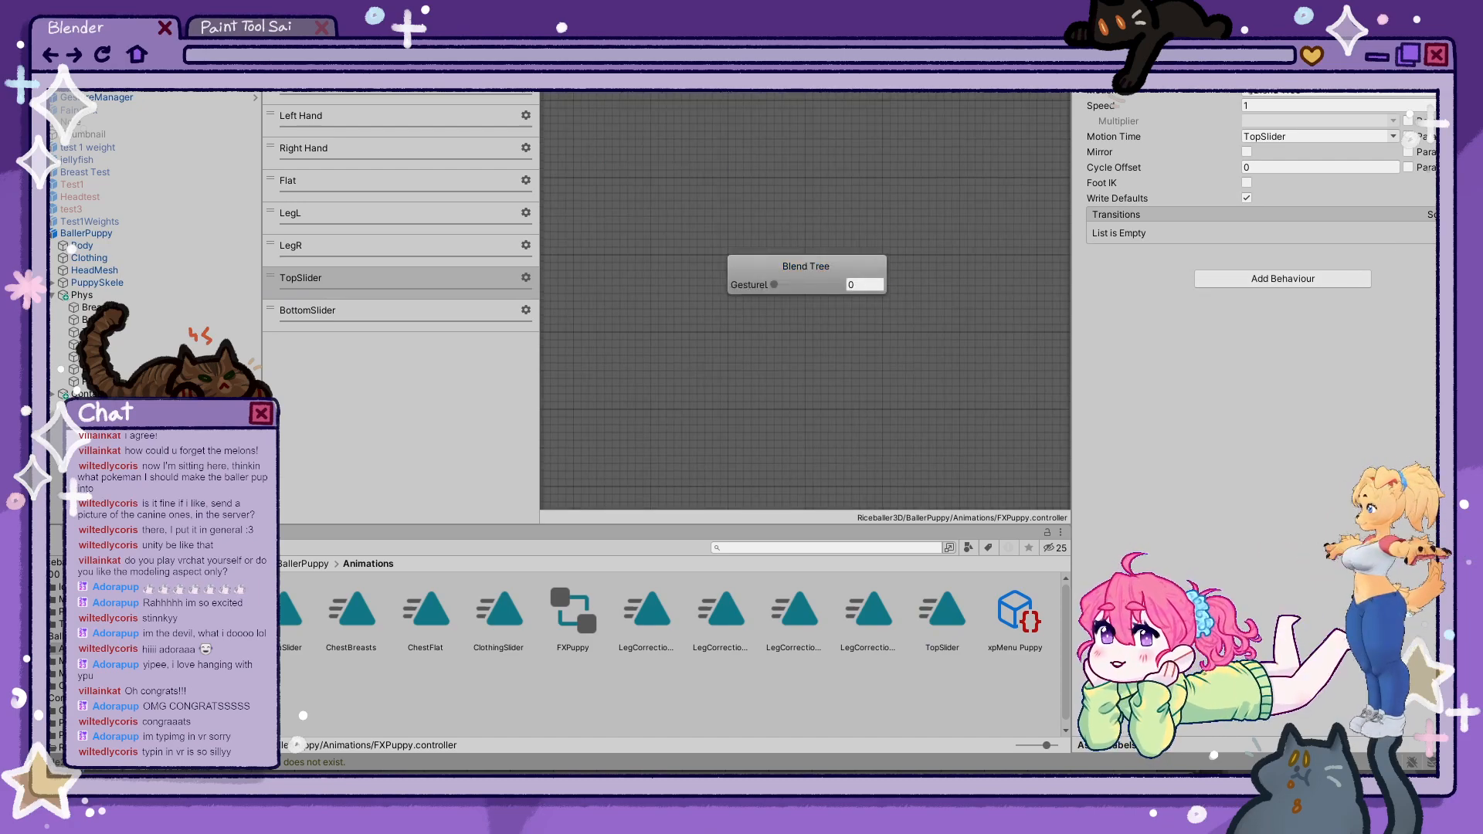
pyautogui.click(817, 267)
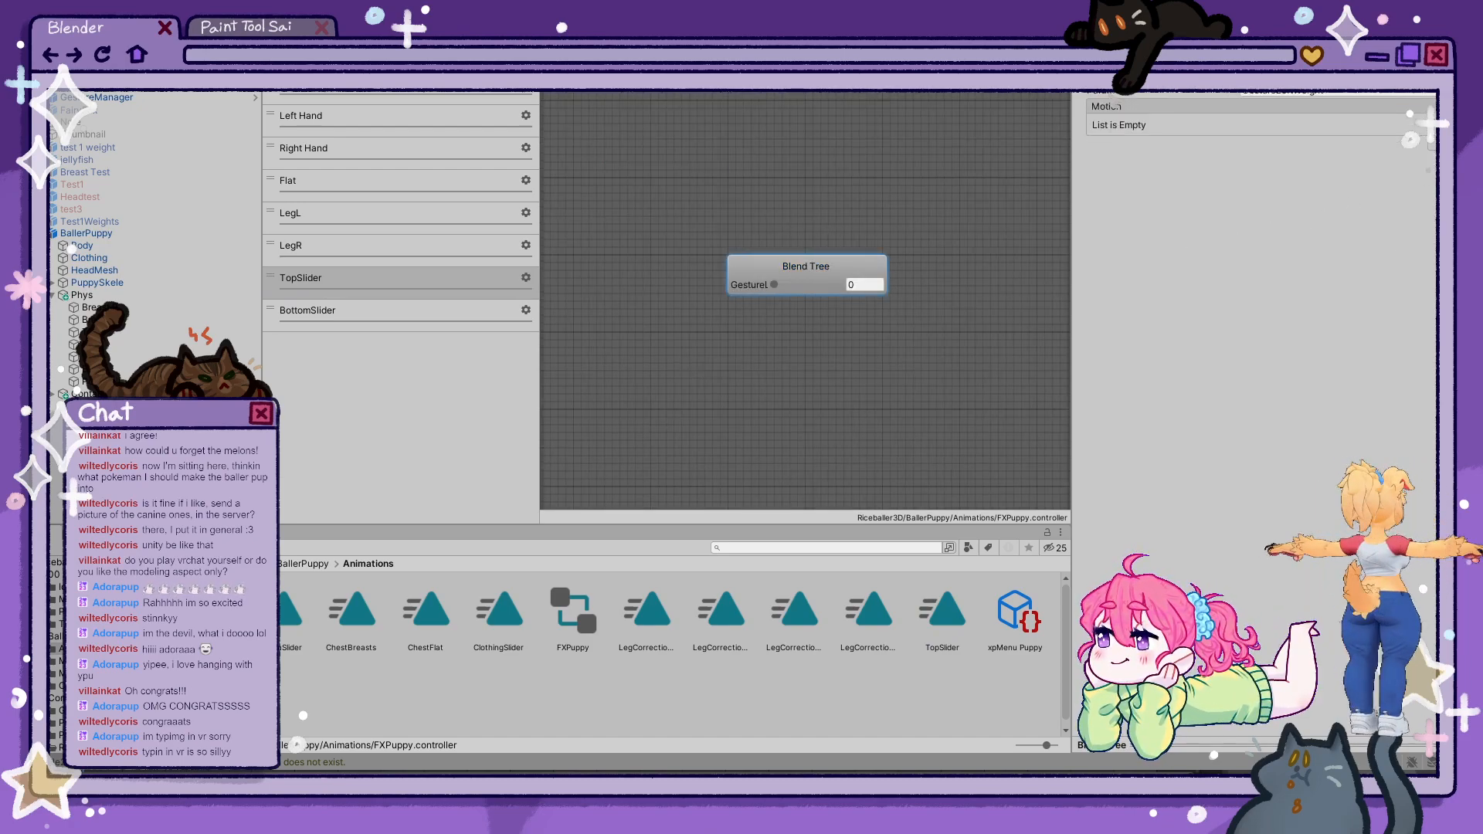
pyautogui.click(1437, 146)
pyautogui.click(1446, 160)
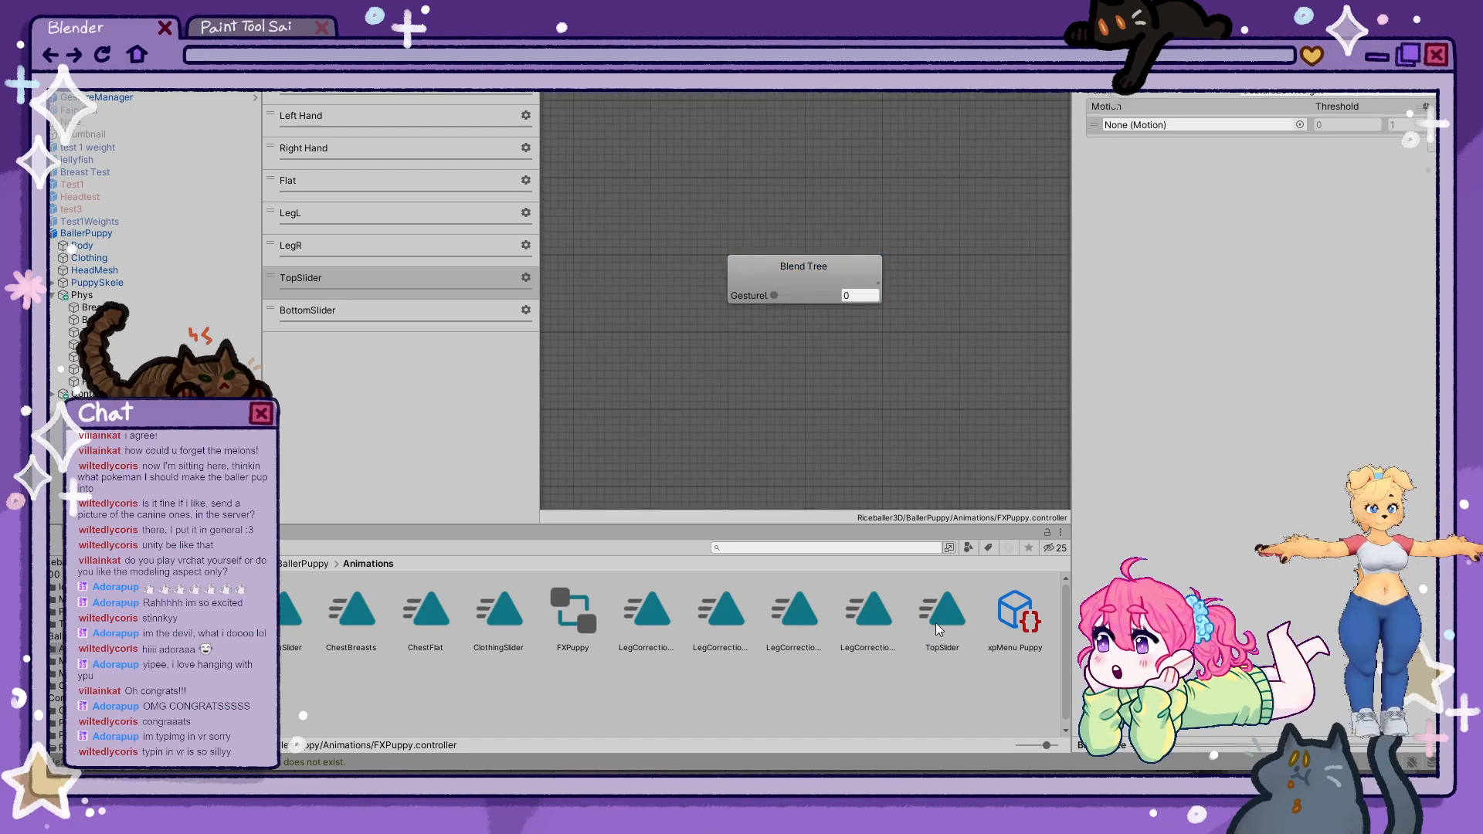
pyautogui.moveTo(935, 623); pyautogui.dragTo(1198, 126)
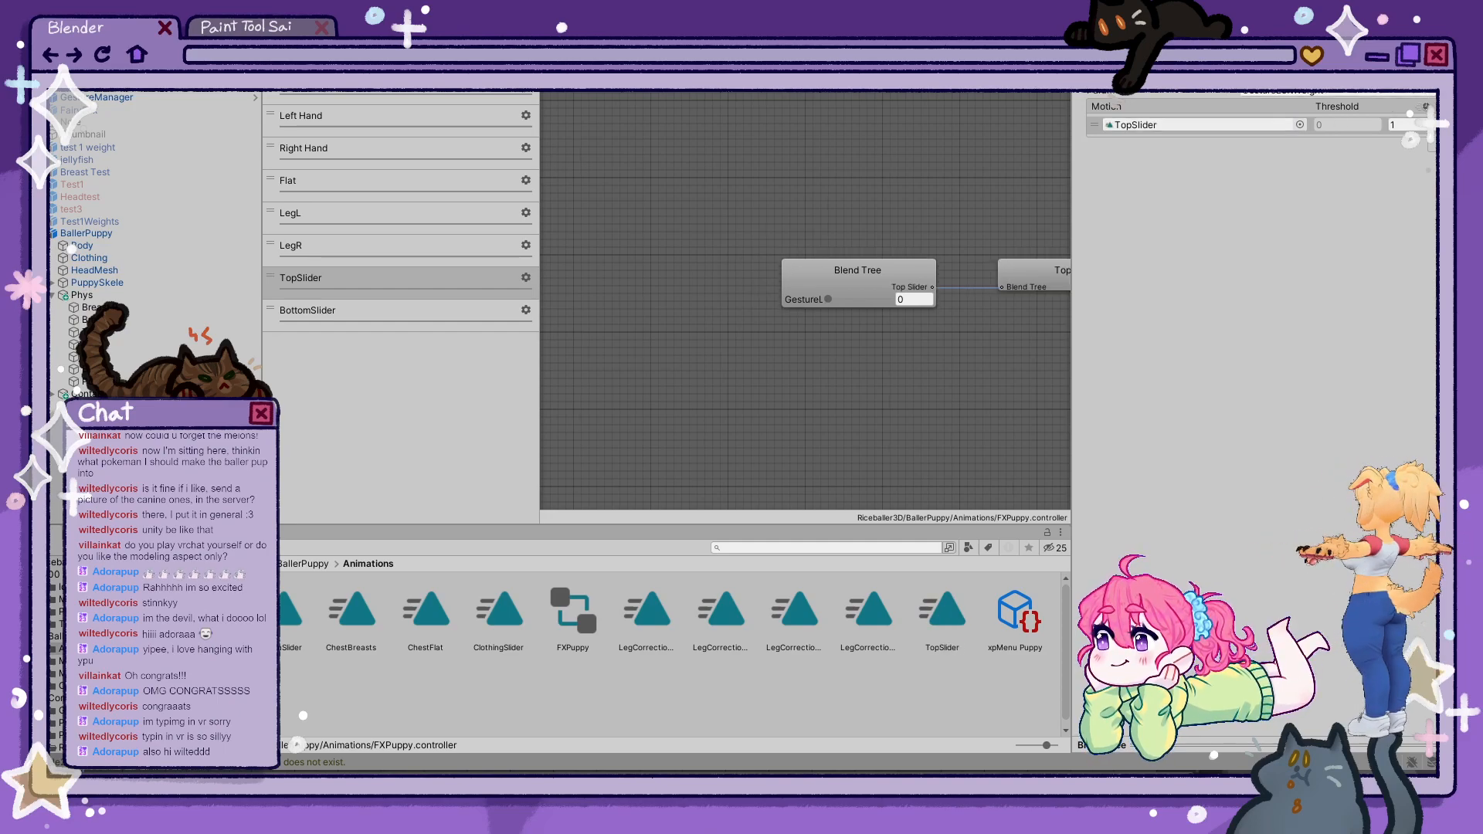
# - Add the BottomSlider clip as a motion in the BottomSlider layer's blend tree and use BottomSlider as its blend parameter
pyautogui.click(431, 329)
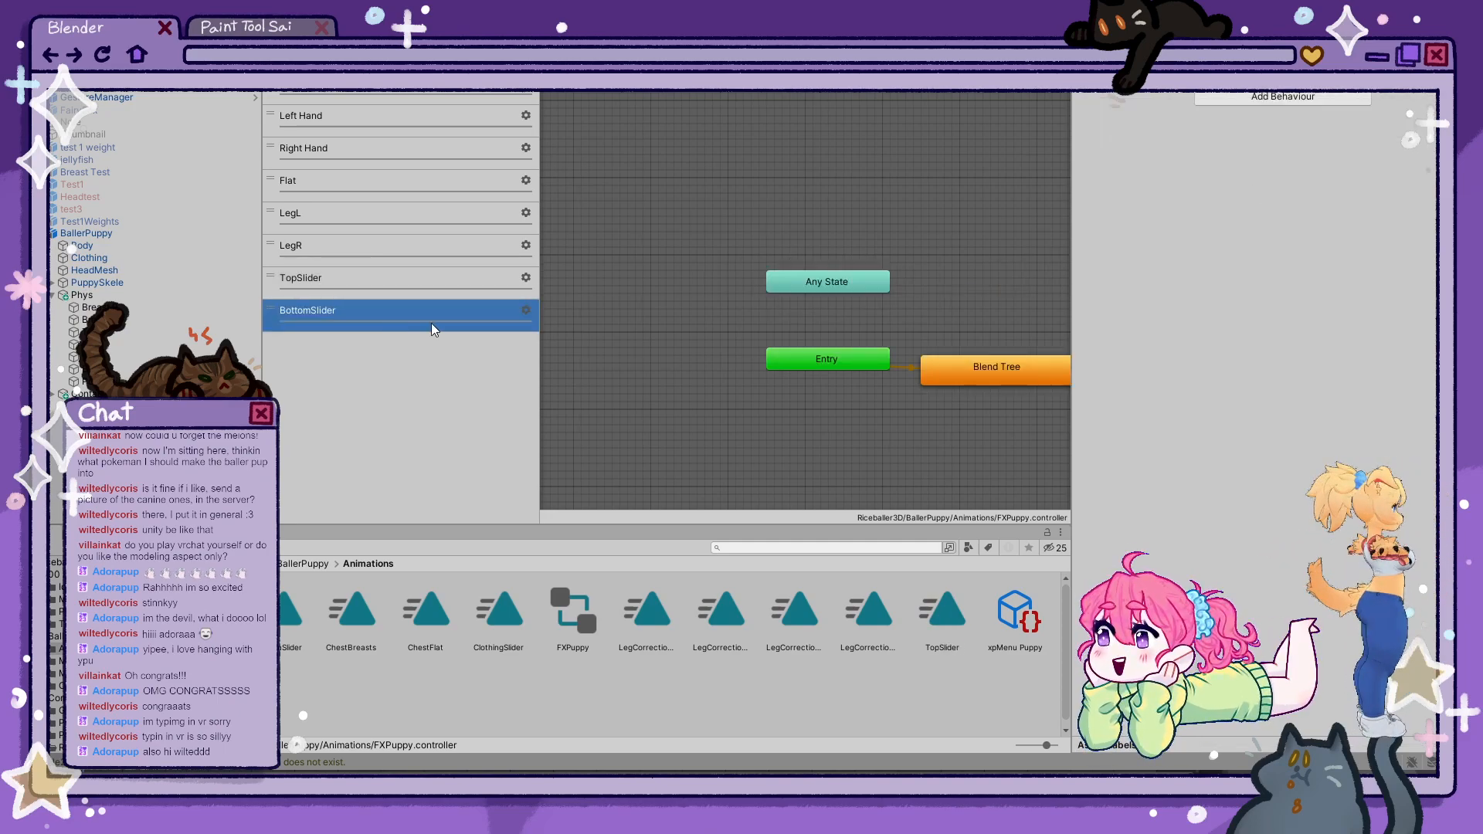
pyautogui.doubleClick(944, 382)
pyautogui.click(803, 271)
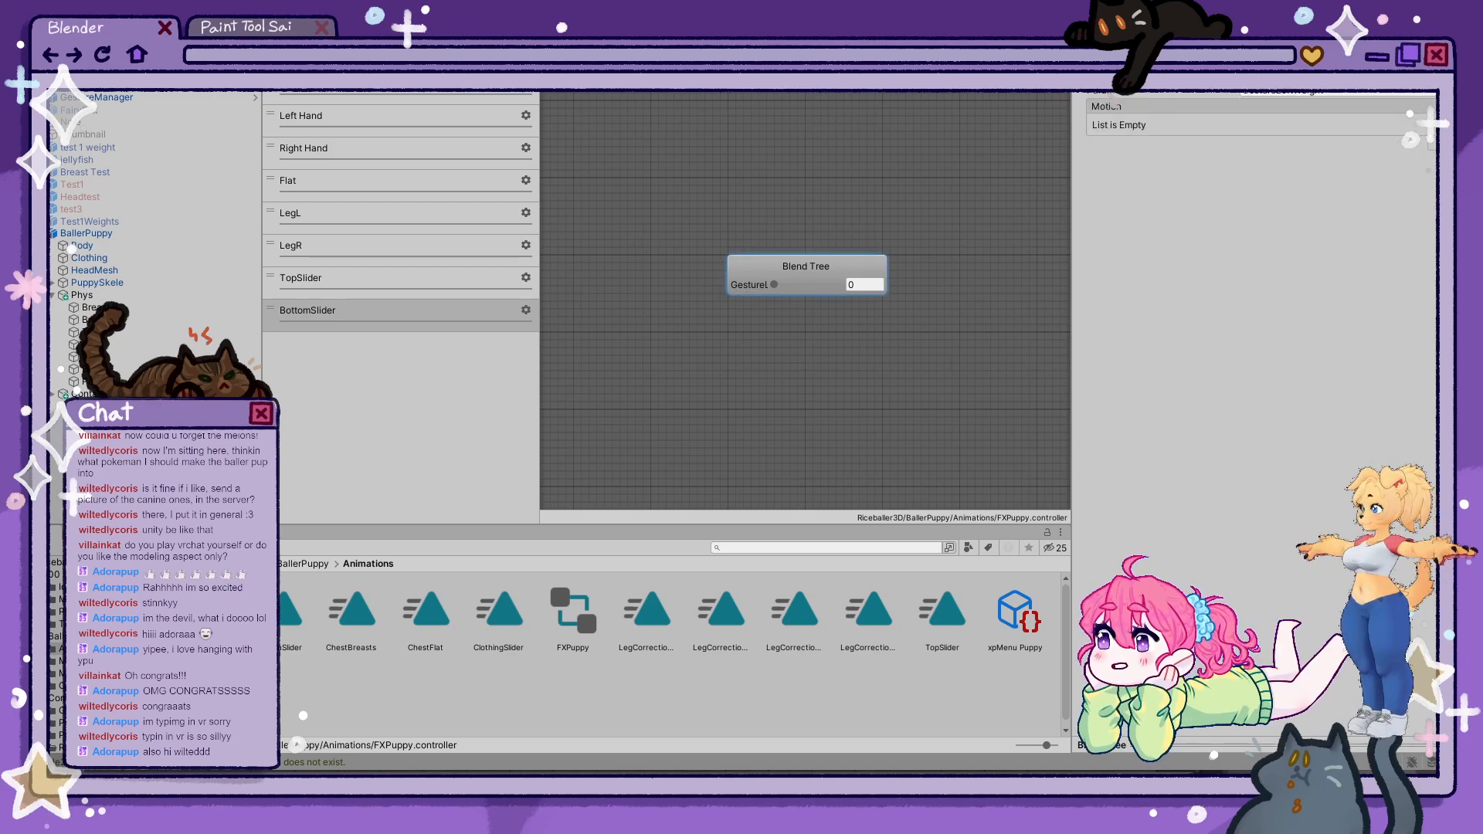
pyautogui.click(1392, 154)
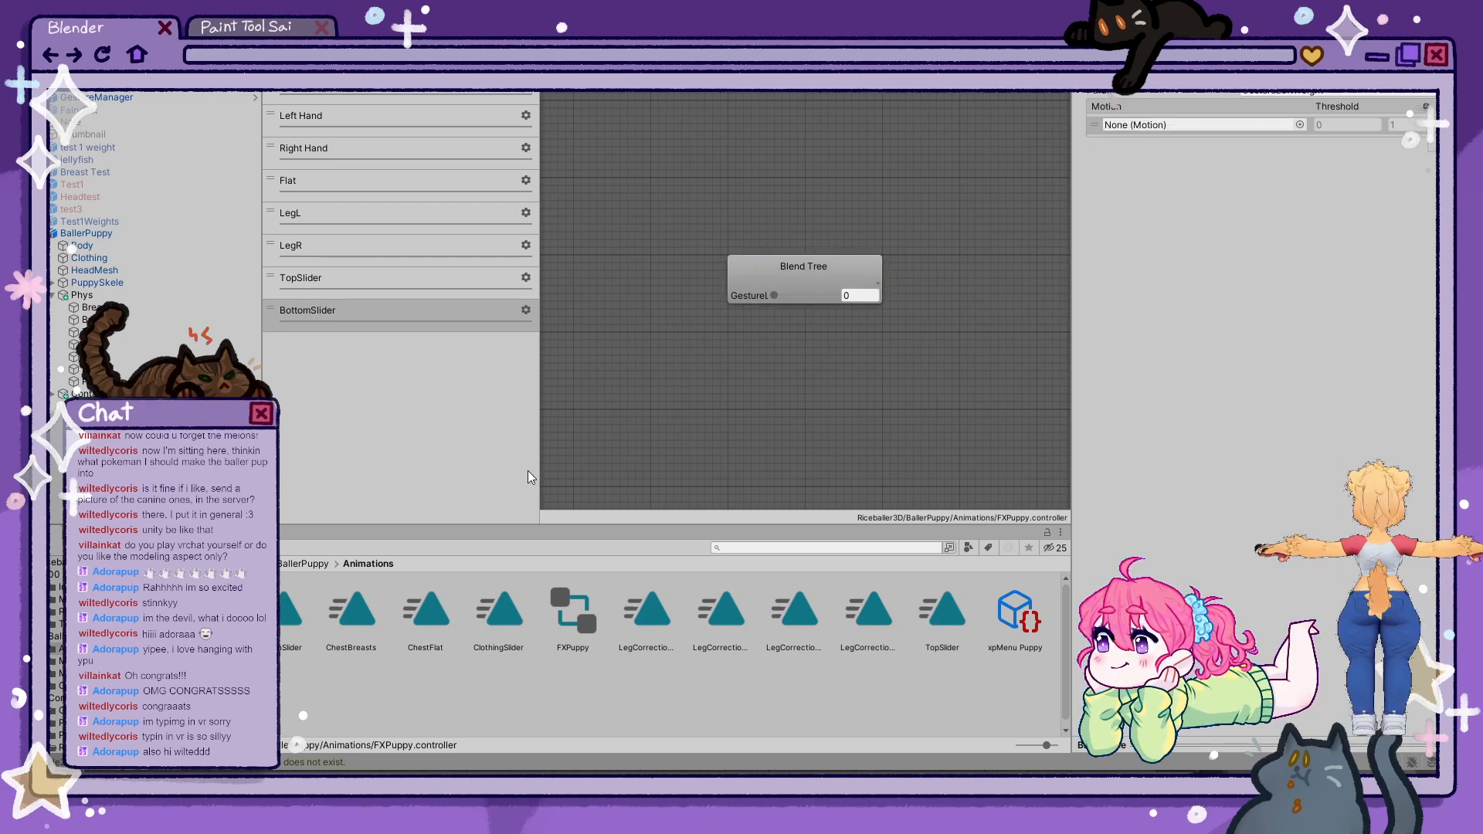
pyautogui.moveTo(292, 610); pyautogui.dragTo(1197, 124)
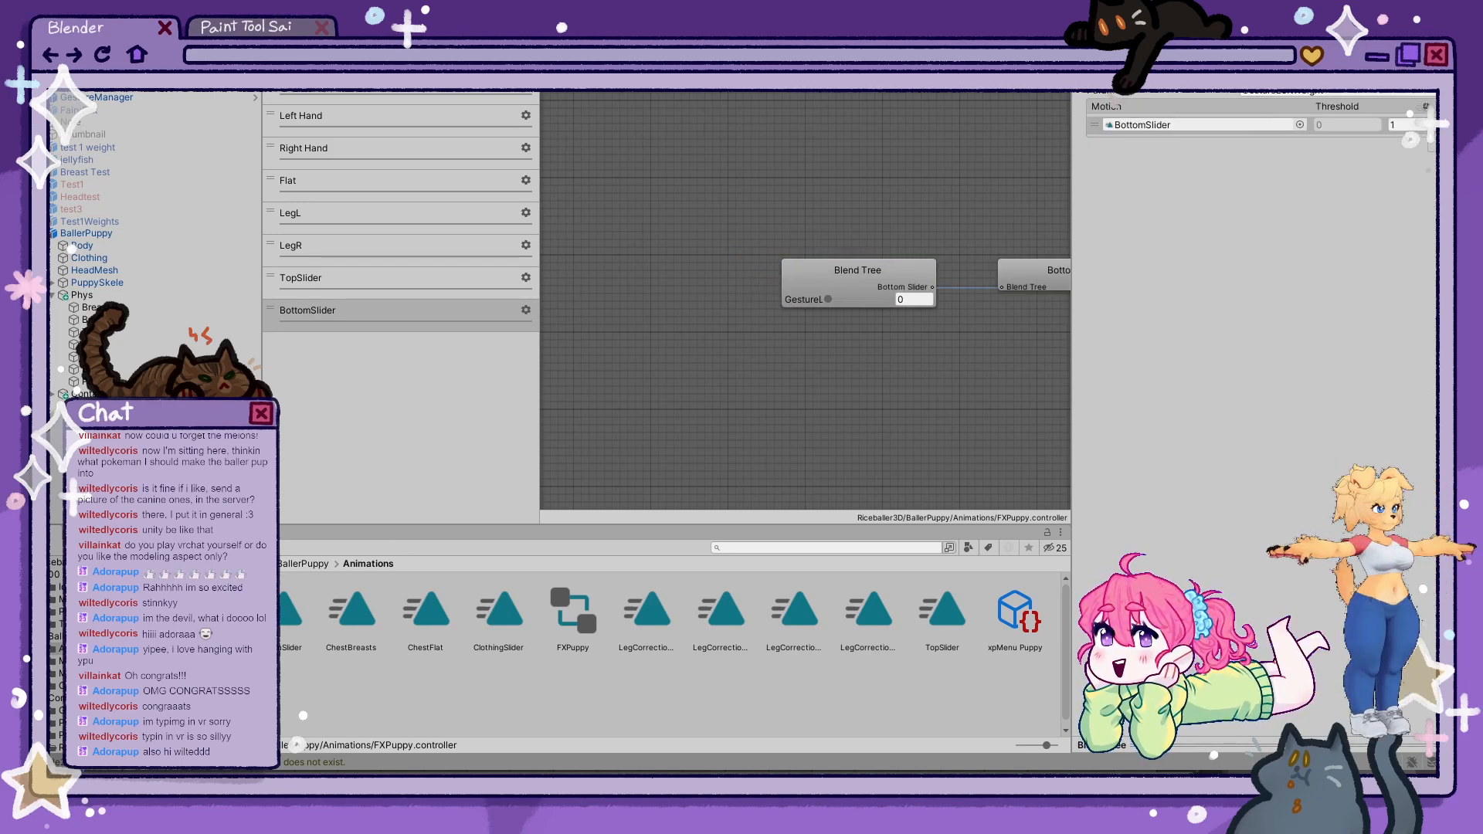
pyautogui.click(1398, 194)
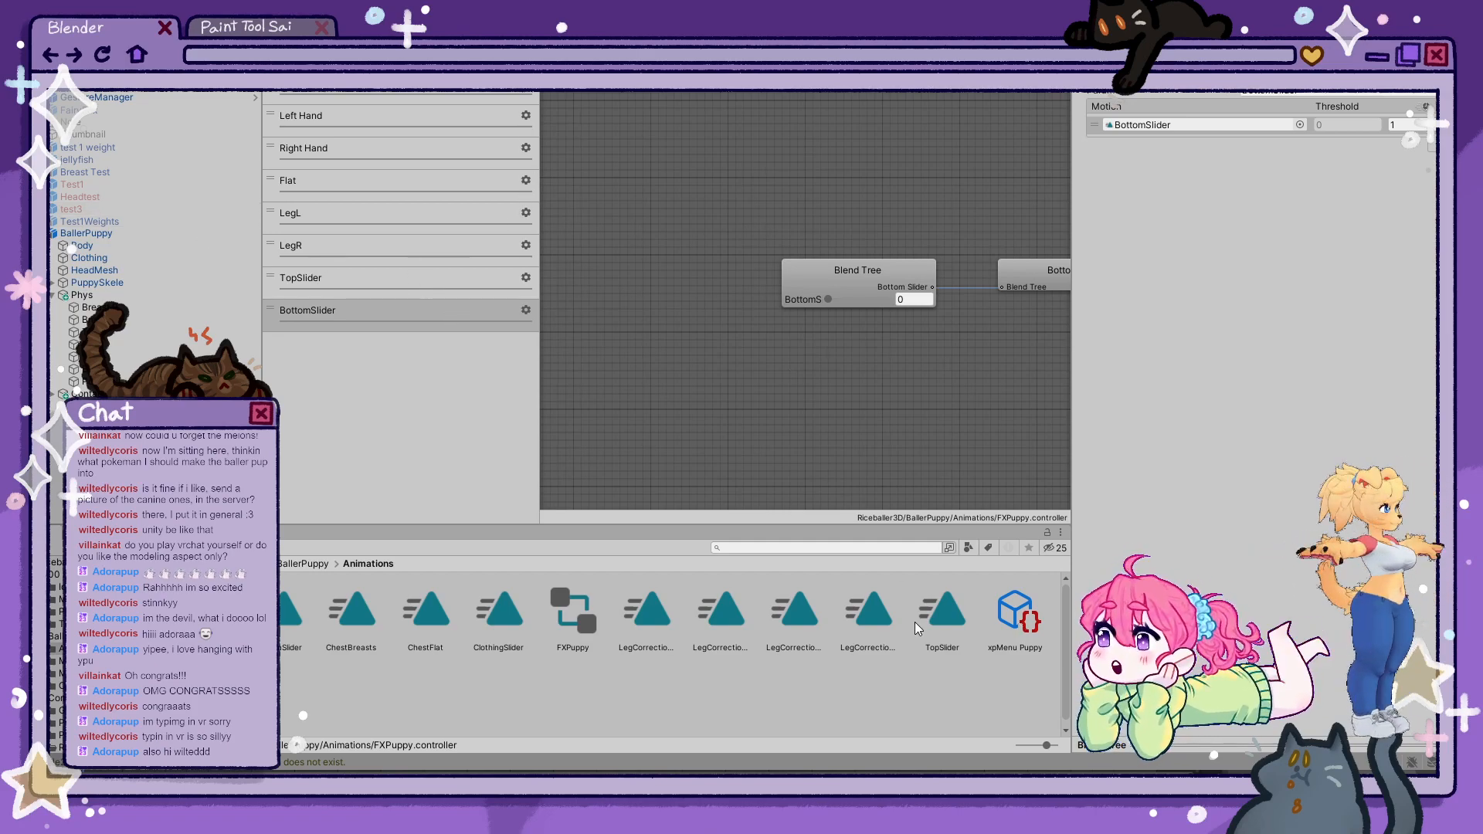
# - Delete the TipToes, Digi1 and digi2 parameters from the xpPara Puppy expression parameters asset
pyautogui.click(204, 695)
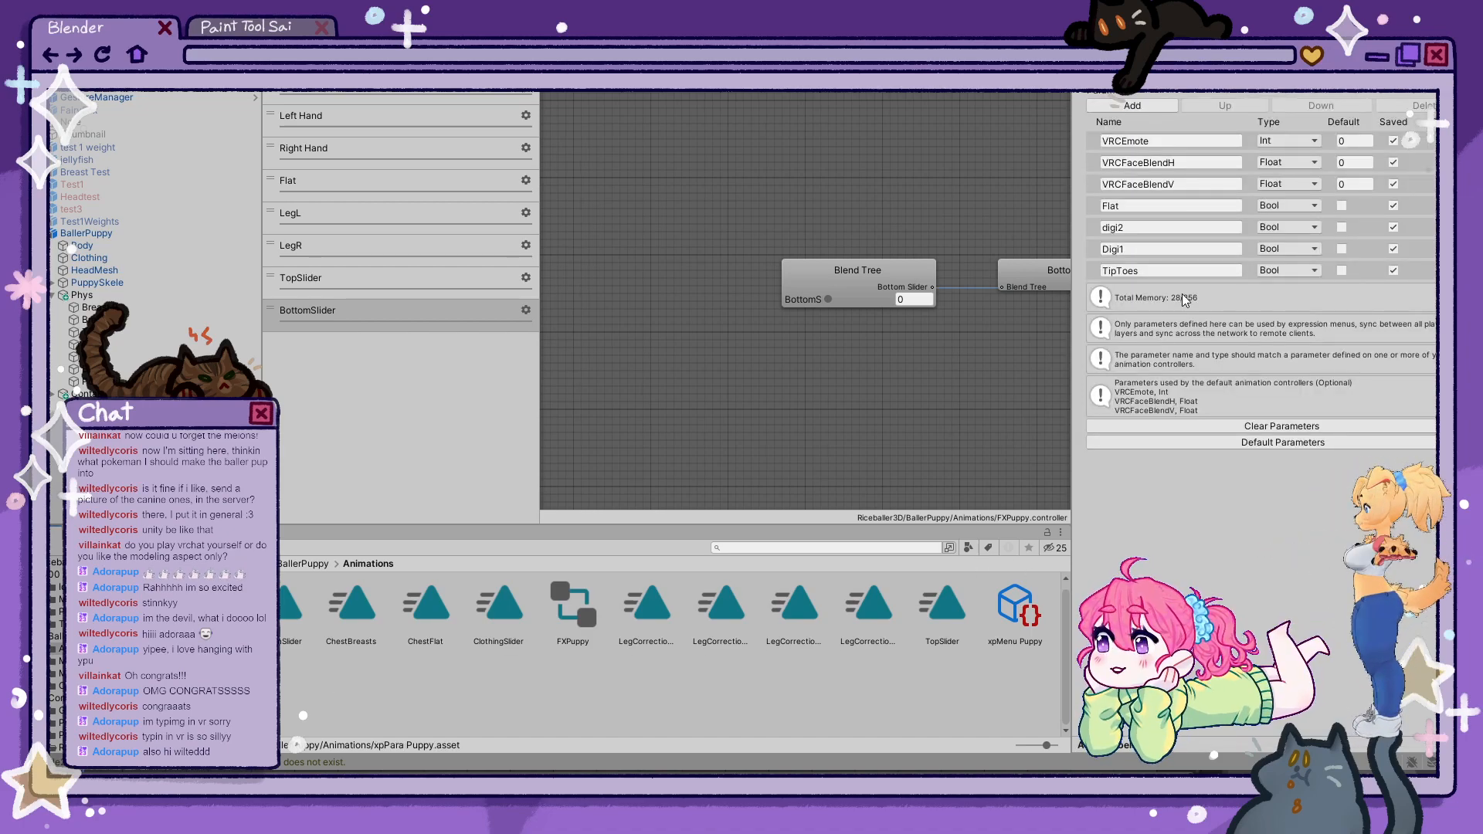
pyautogui.click(1094, 272)
pyautogui.click(1424, 108)
pyautogui.click(1096, 249)
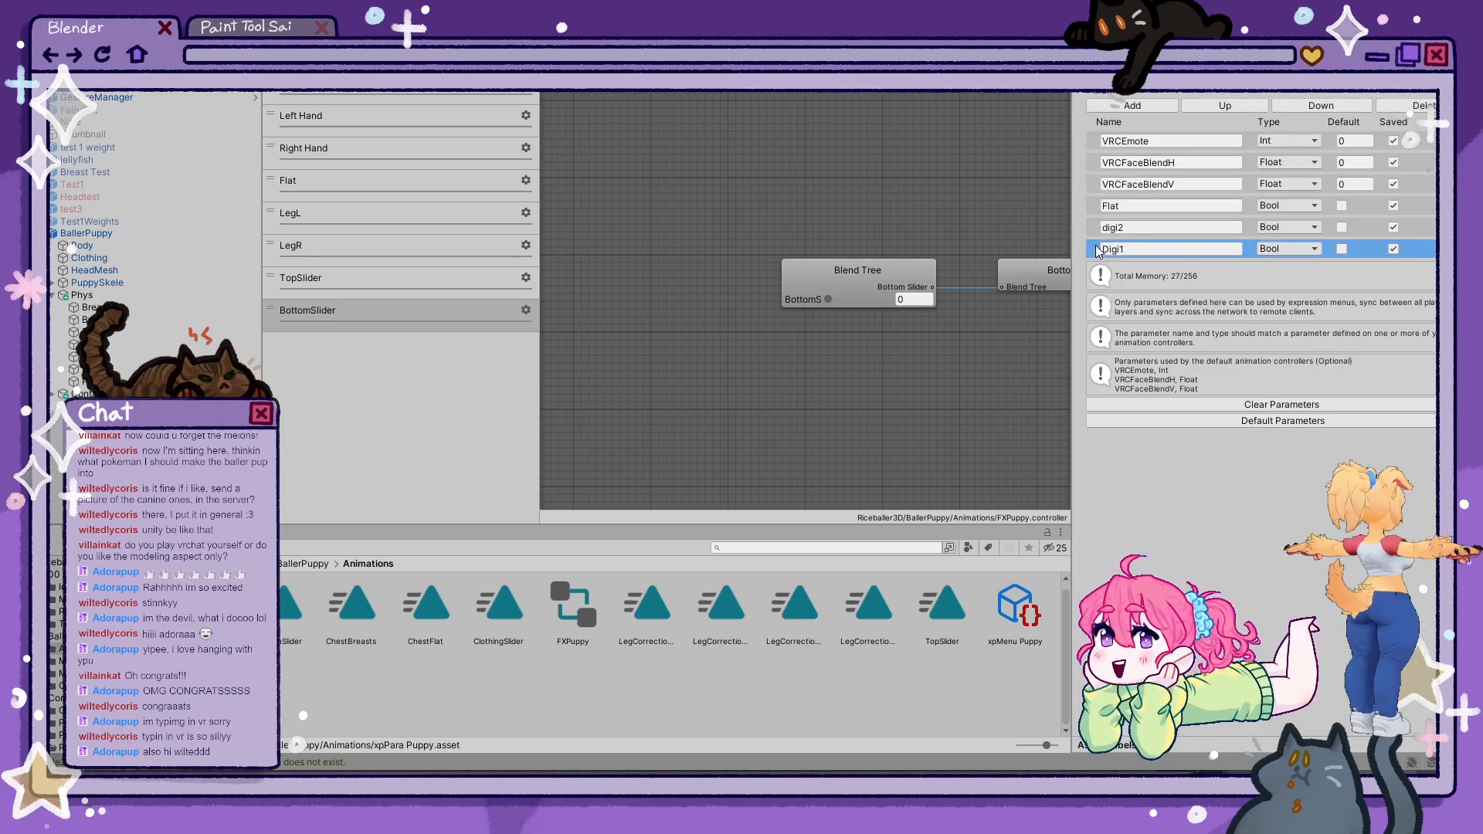
pyautogui.click(1422, 109)
pyautogui.click(1097, 228)
pyautogui.click(1420, 108)
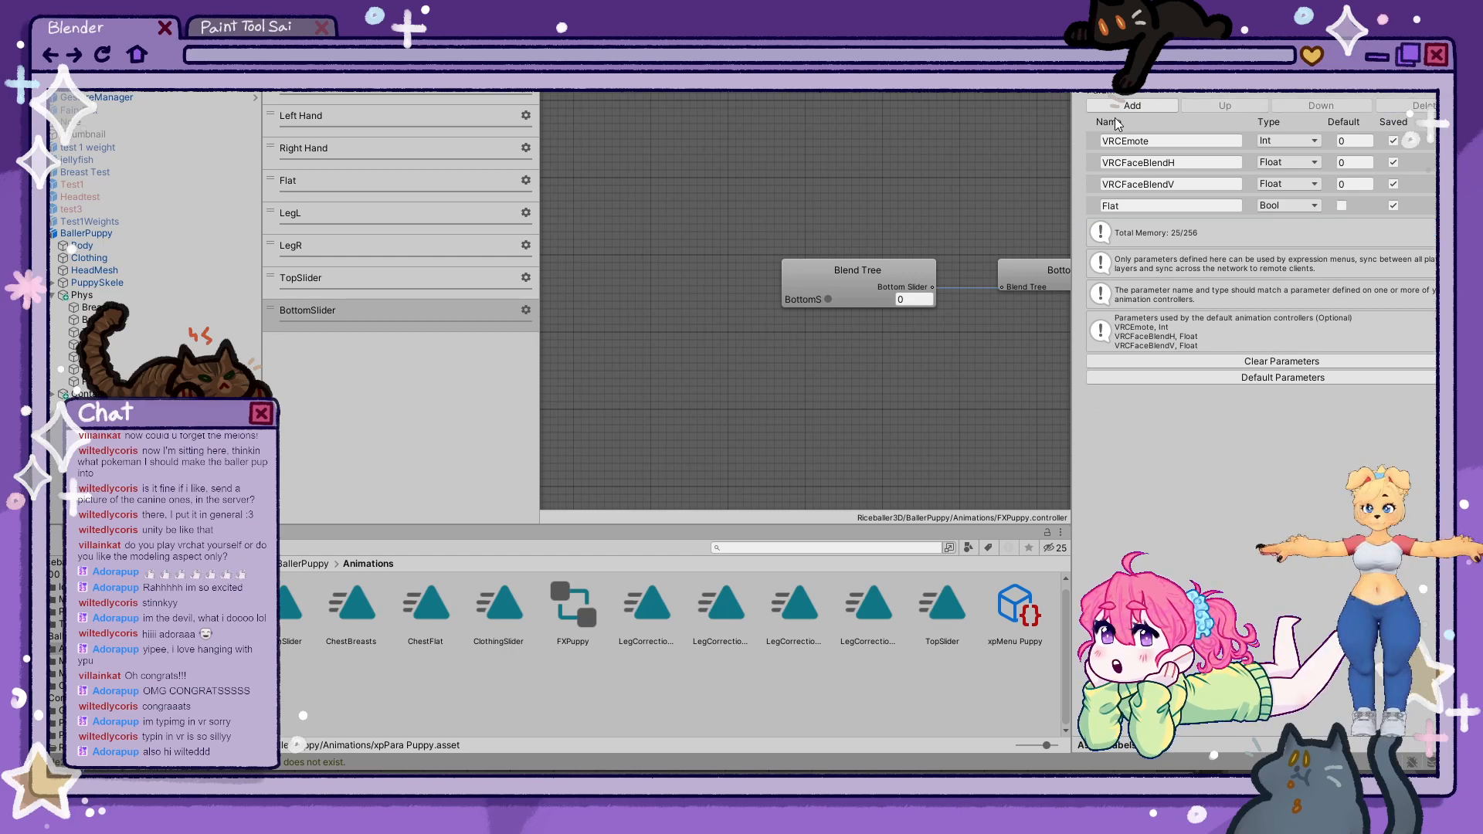
# - Add a Float expression parameter below Flat and name it TopSlider, copying the name from the animator's parameters
pyautogui.click(1123, 108)
pyautogui.click(1328, 269)
pyautogui.click(1198, 230)
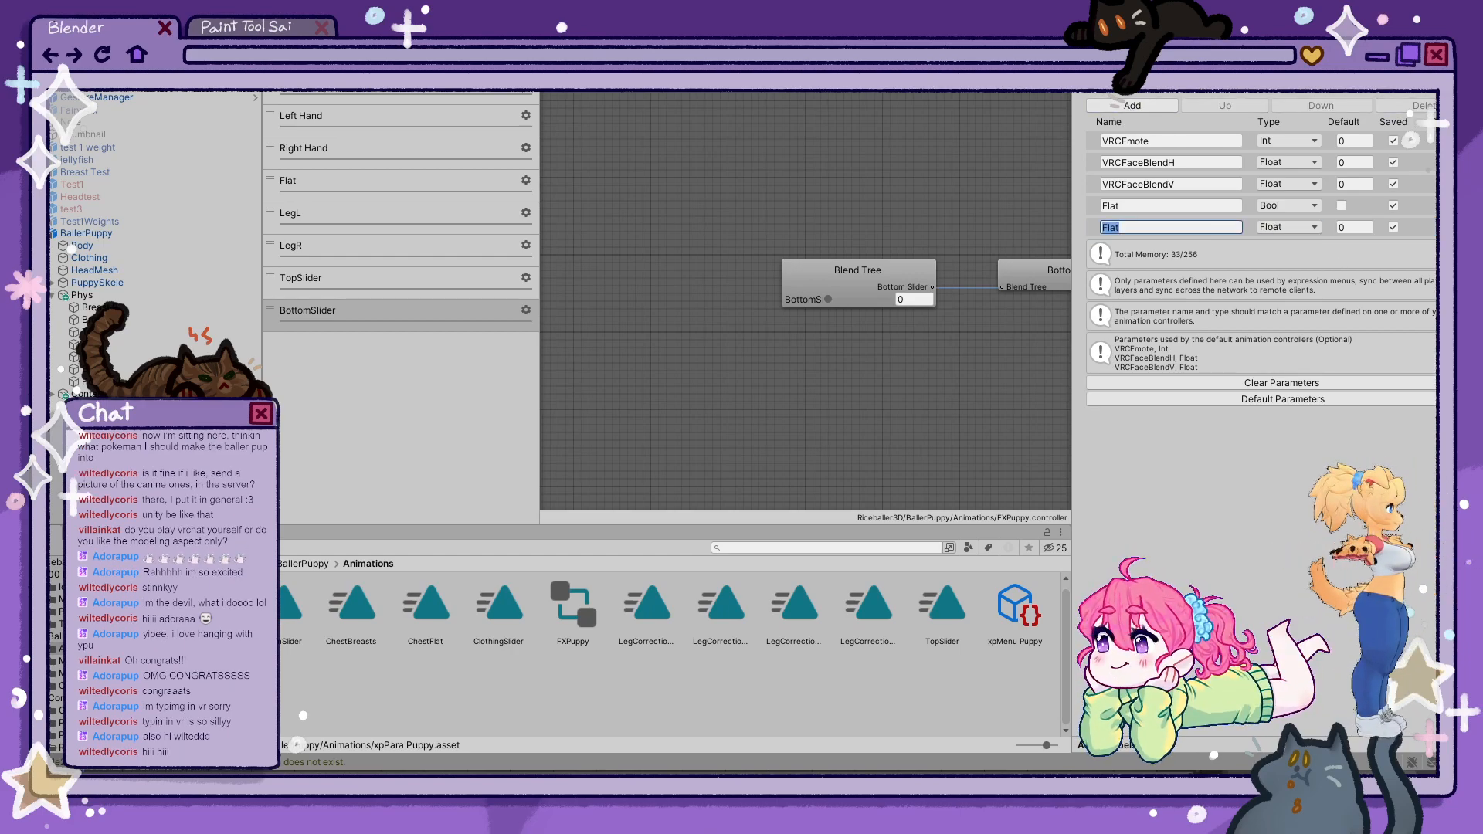
pyautogui.click(331, 51)
pyautogui.doubleClick(314, 222)
pyautogui.hotkey('ctrl', 'c')
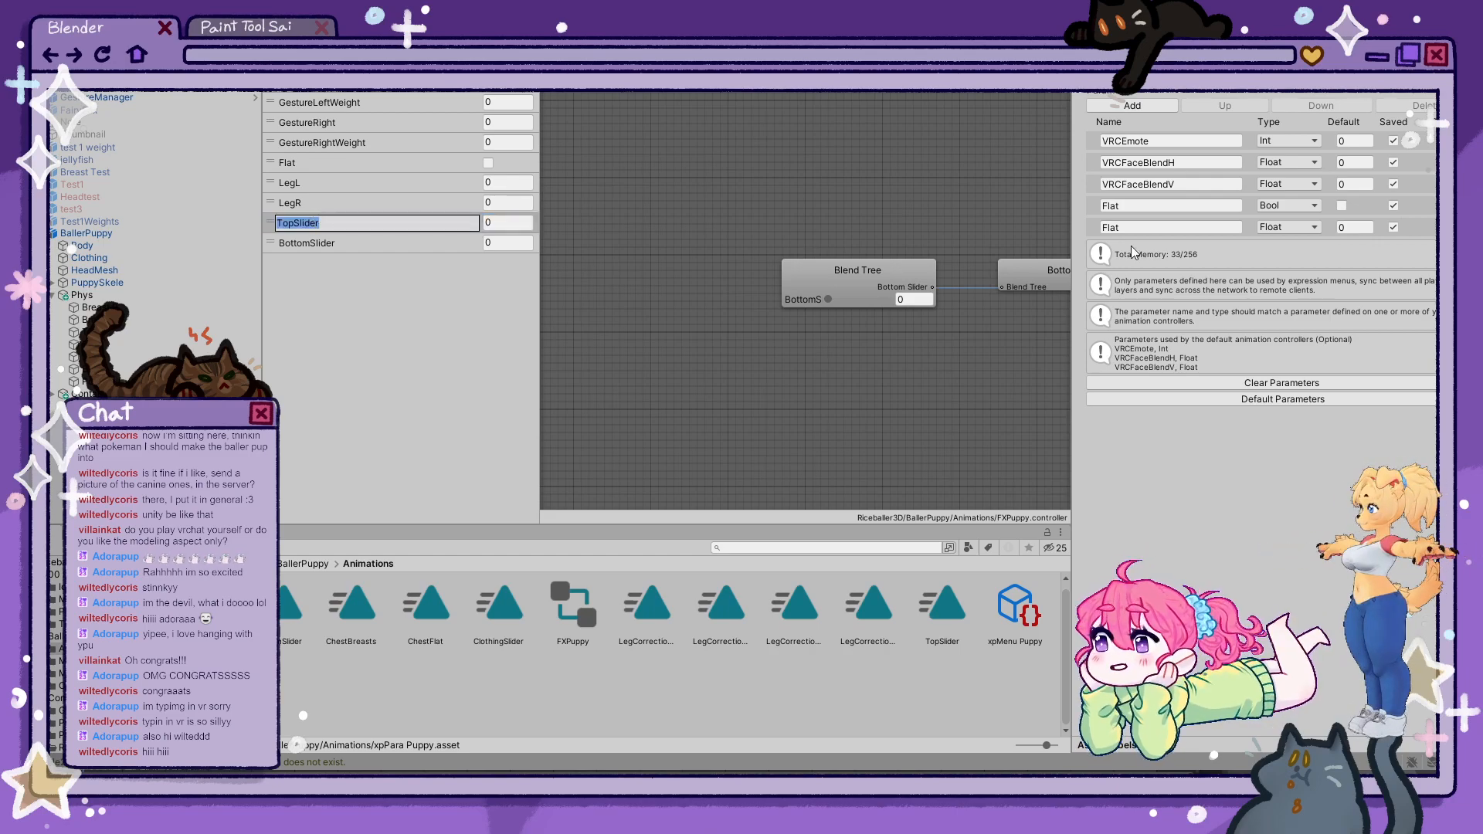
pyautogui.click(1115, 227)
pyautogui.hotkey('ctrl', 'v')
# - Add another Float expression parameter and name it BottomSlider to match the animator parameter
pyautogui.click(334, 243)
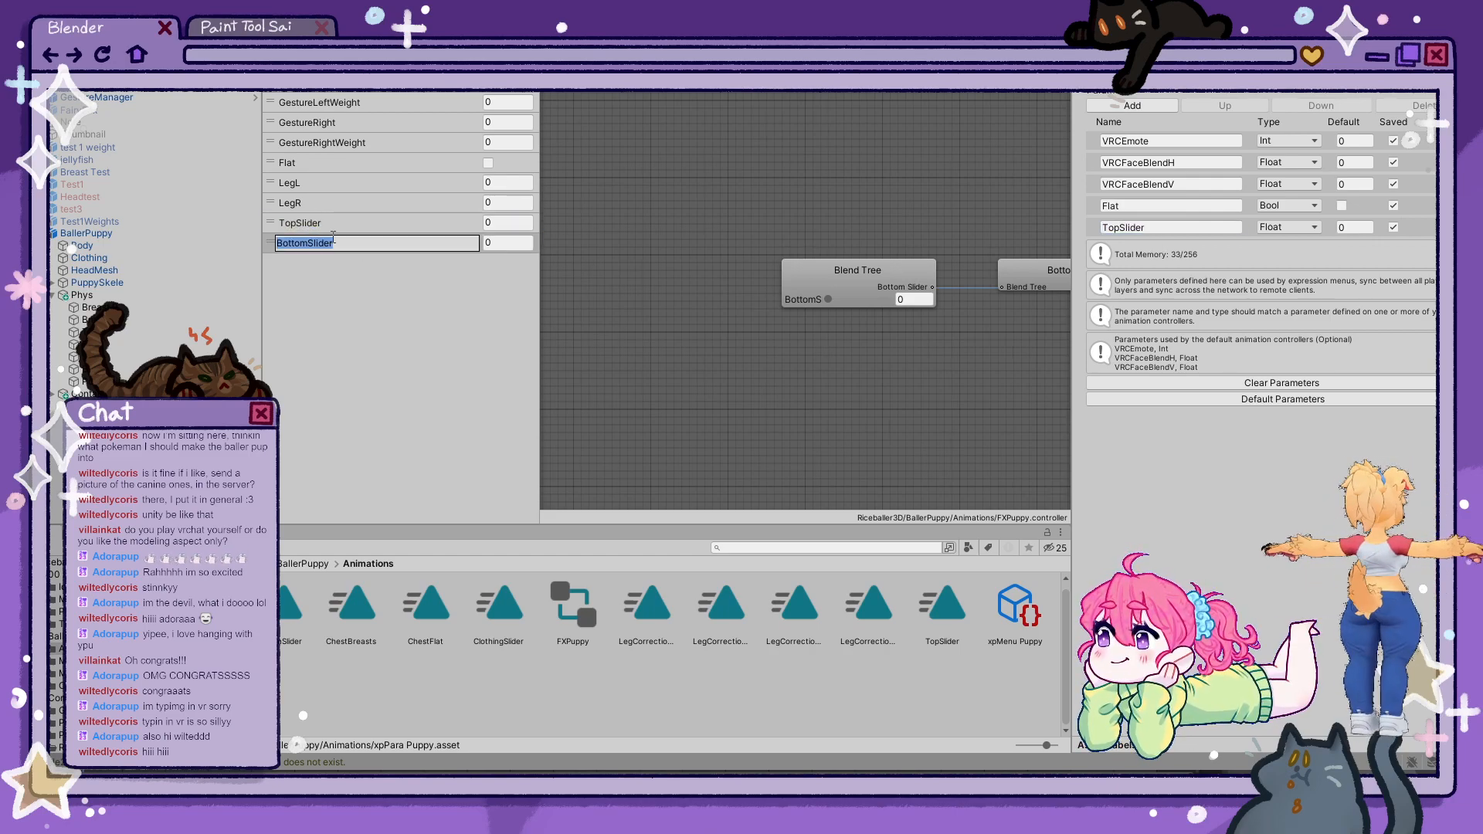
pyautogui.click(1151, 105)
pyautogui.moveTo(1162, 249); pyautogui.dragTo(1013, 249)
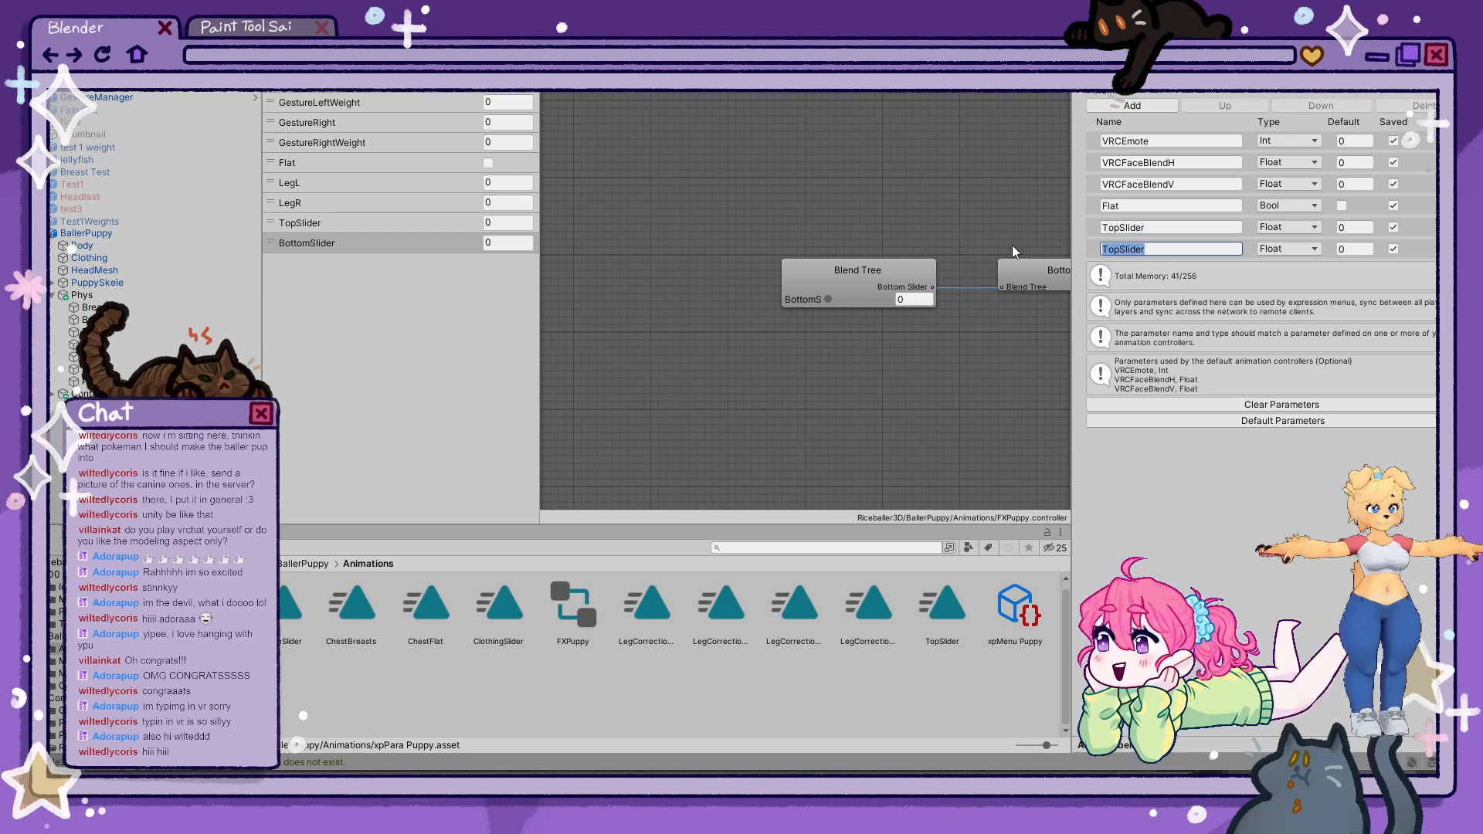
pyautogui.write('BottomSlider')
pyautogui.click(942, 203)
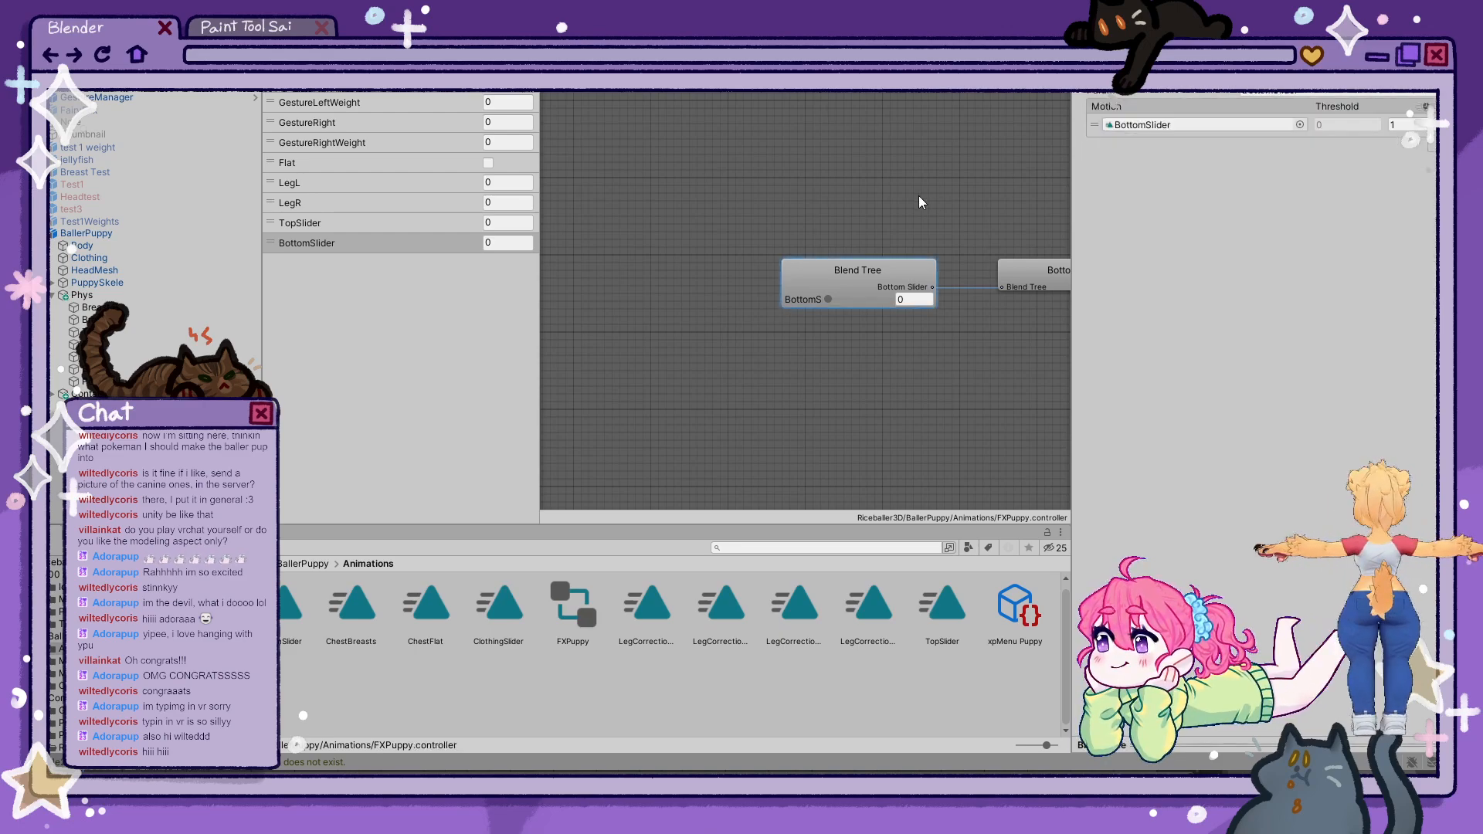
# - Delete the old controls below flat, including tiptoe and digi1, from the xpMenu Puppy expressions menu
pyautogui.click(997, 640)
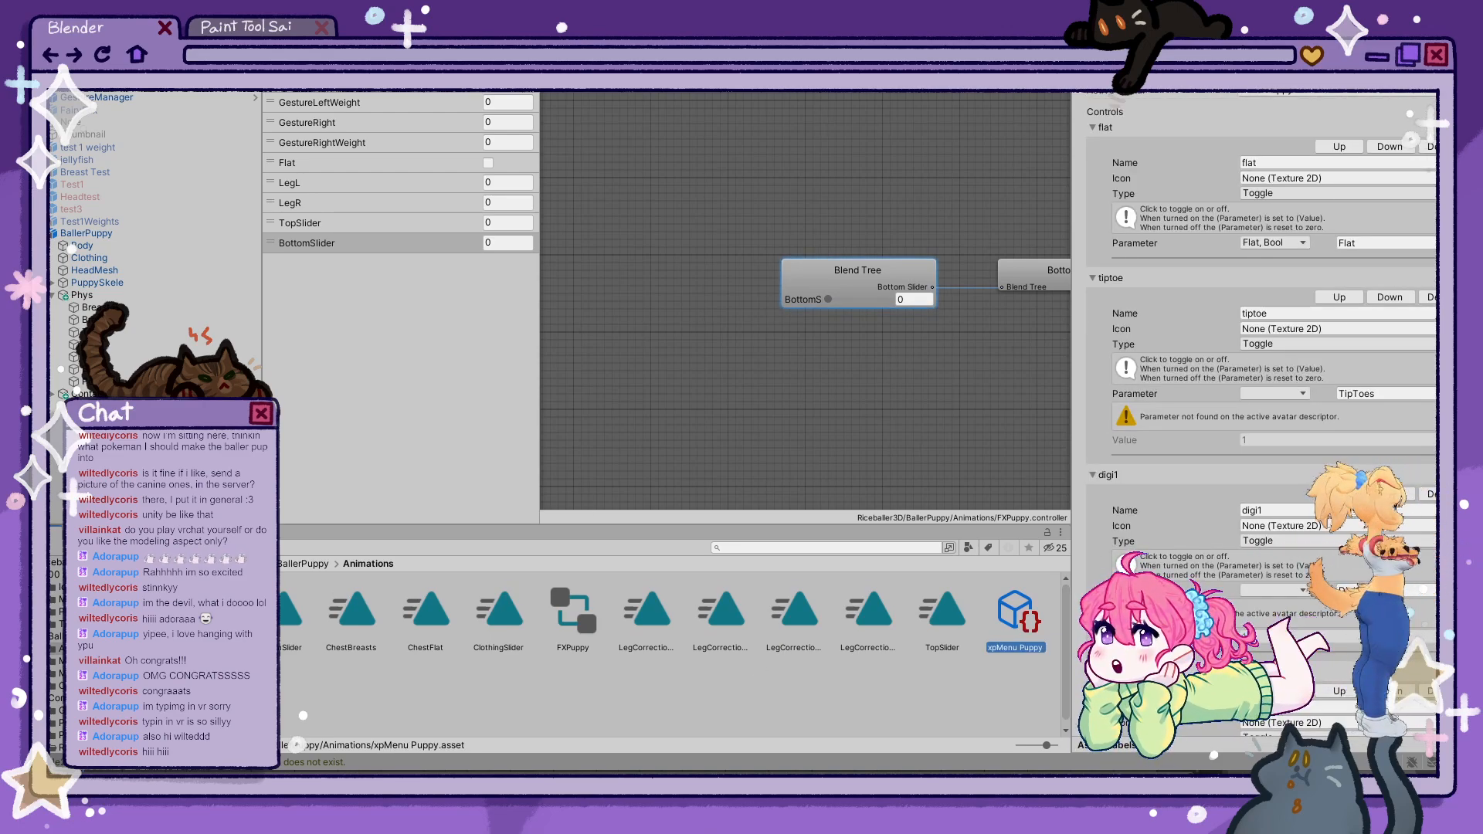
pyautogui.click(1429, 296)
pyautogui.click(1429, 296)
# - Add two new controls below flat in the expressions menu and name the first one BottomSlider
pyautogui.click(1294, 276)
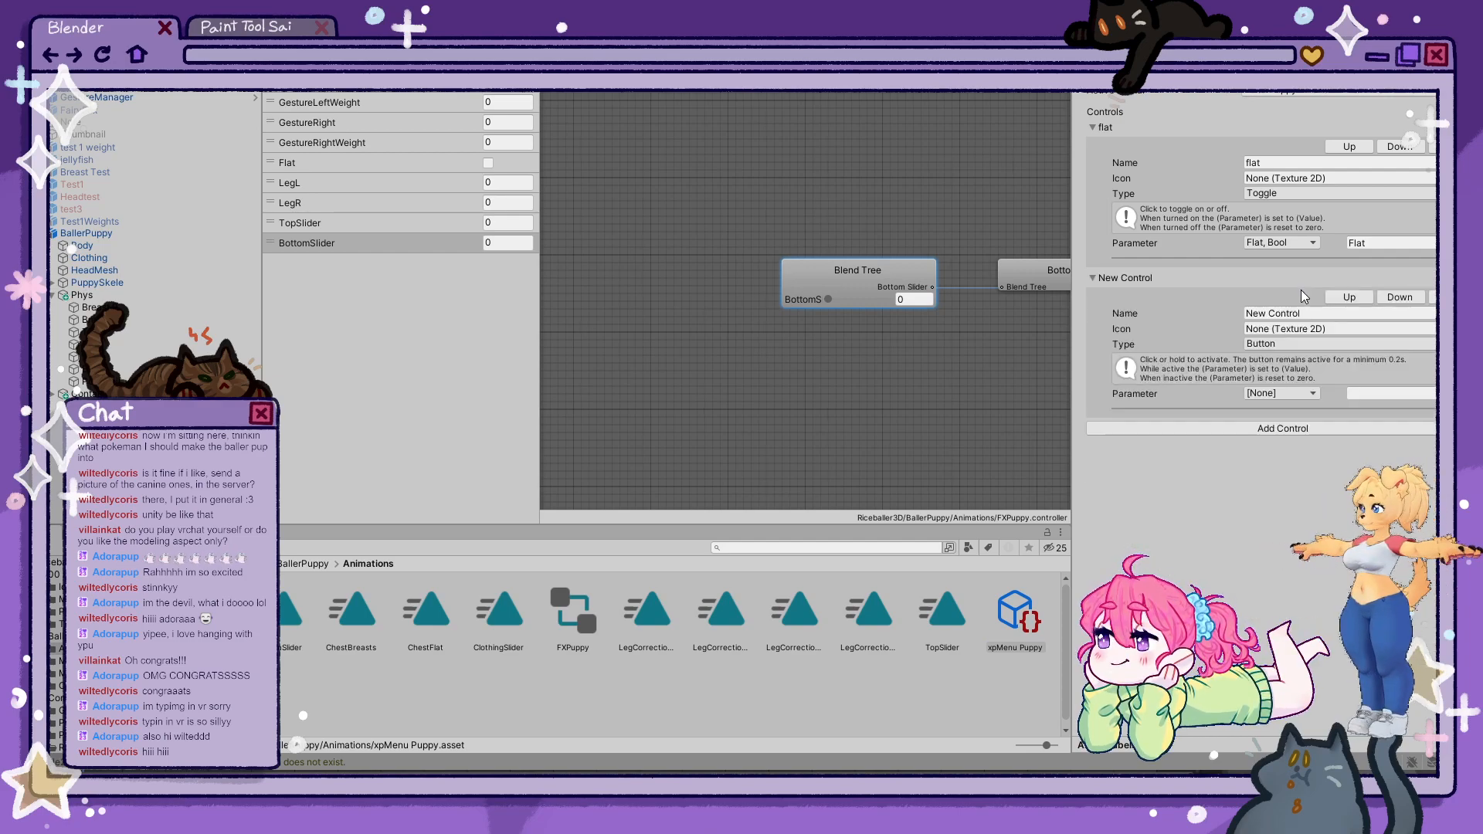
pyautogui.click(1305, 428)
pyautogui.click(1321, 310)
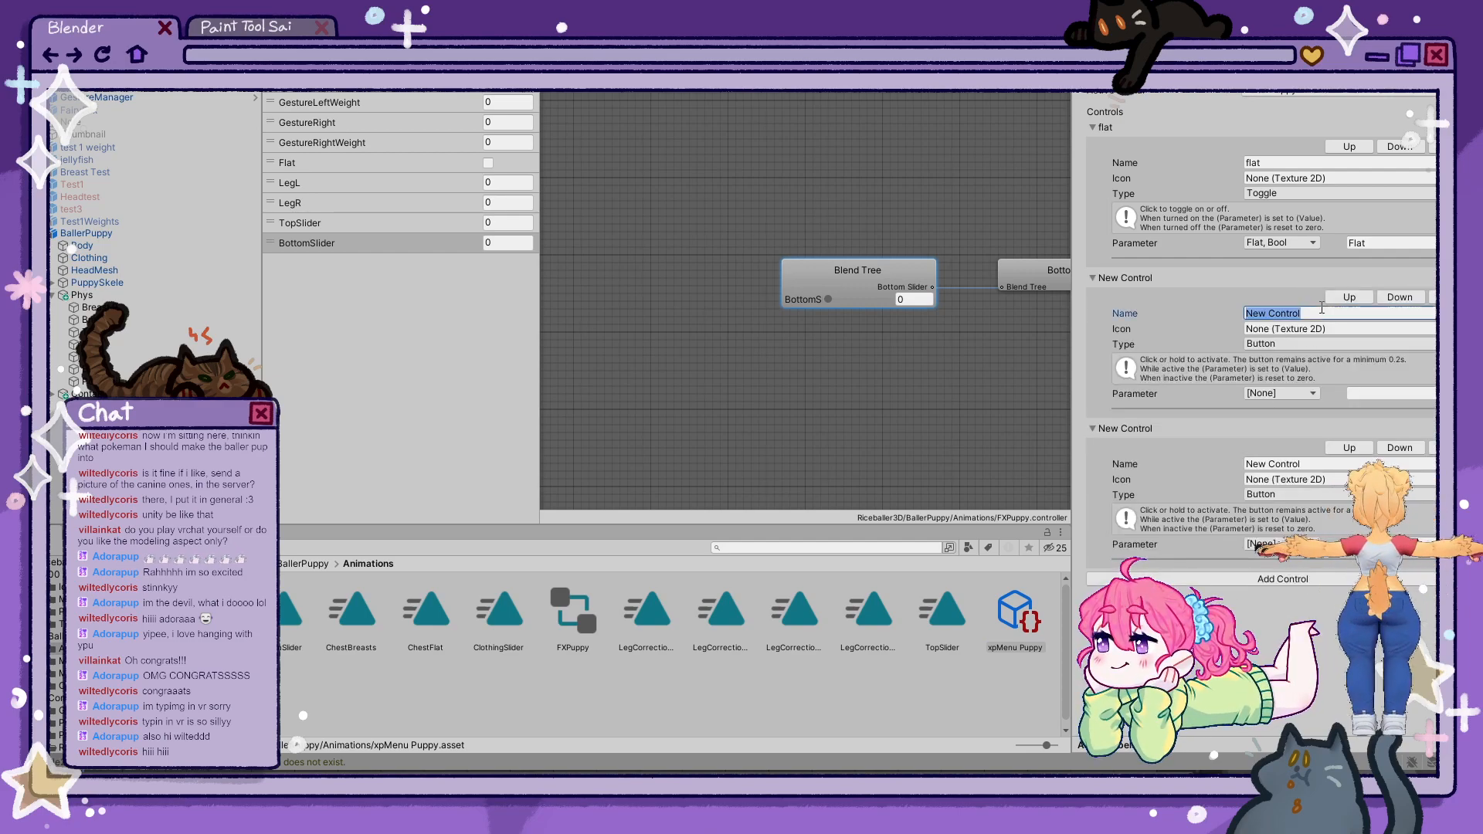
pyautogui.write('BottomSlider')
# - Name the last expressions menu control tOPSlider
pyautogui.click(1271, 463)
pyautogui.write('BottomSlider')
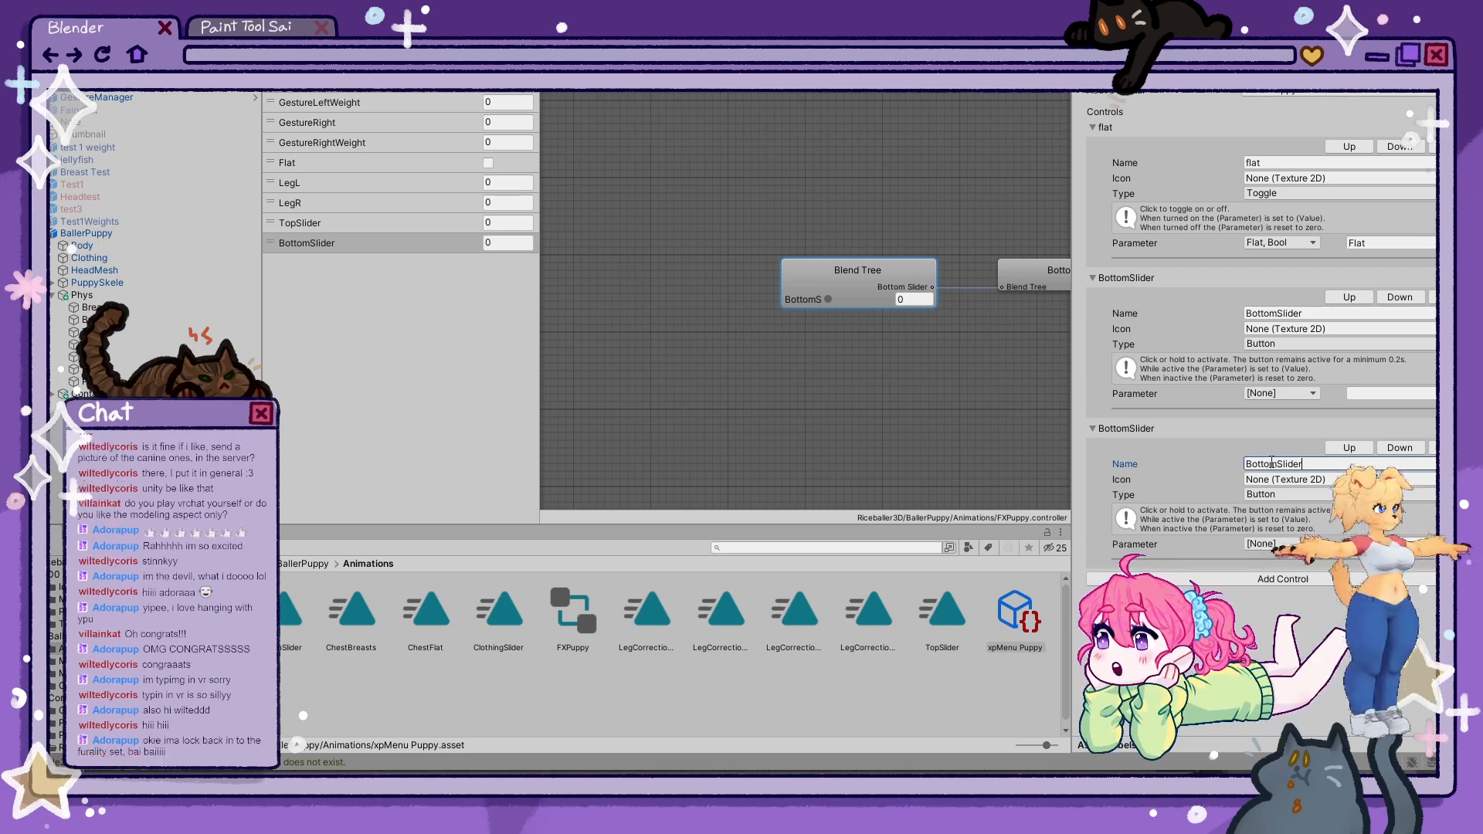
pyautogui.moveTo(1276, 463); pyautogui.dragTo(1108, 454)
pyautogui.write('tOP')
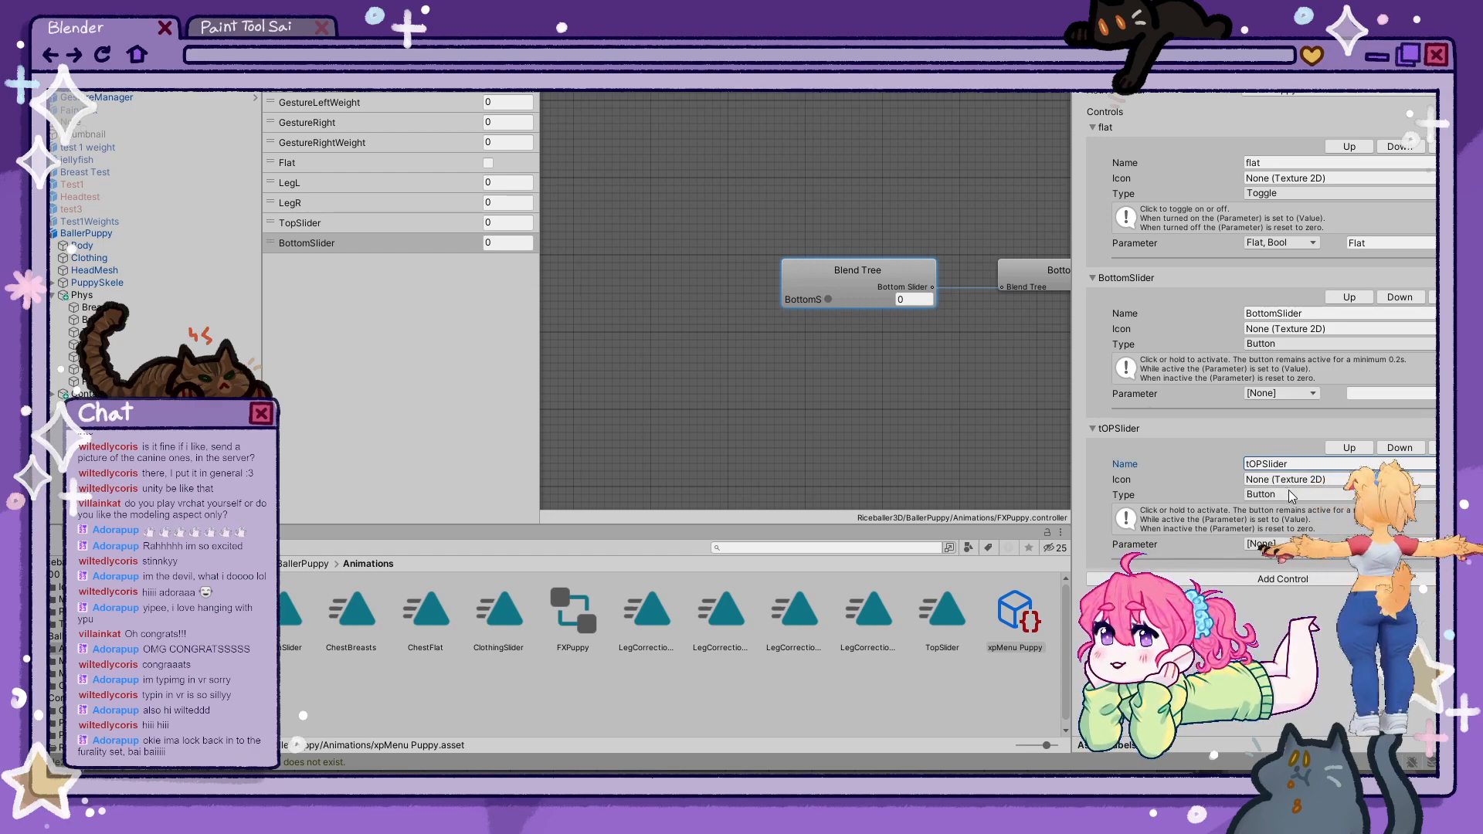
# - Set both slider controls to Radial Puppet and assign BottomSlider and TopSlider as their respective rotation parameters
pyautogui.click(1323, 614)
pyautogui.click(1289, 417)
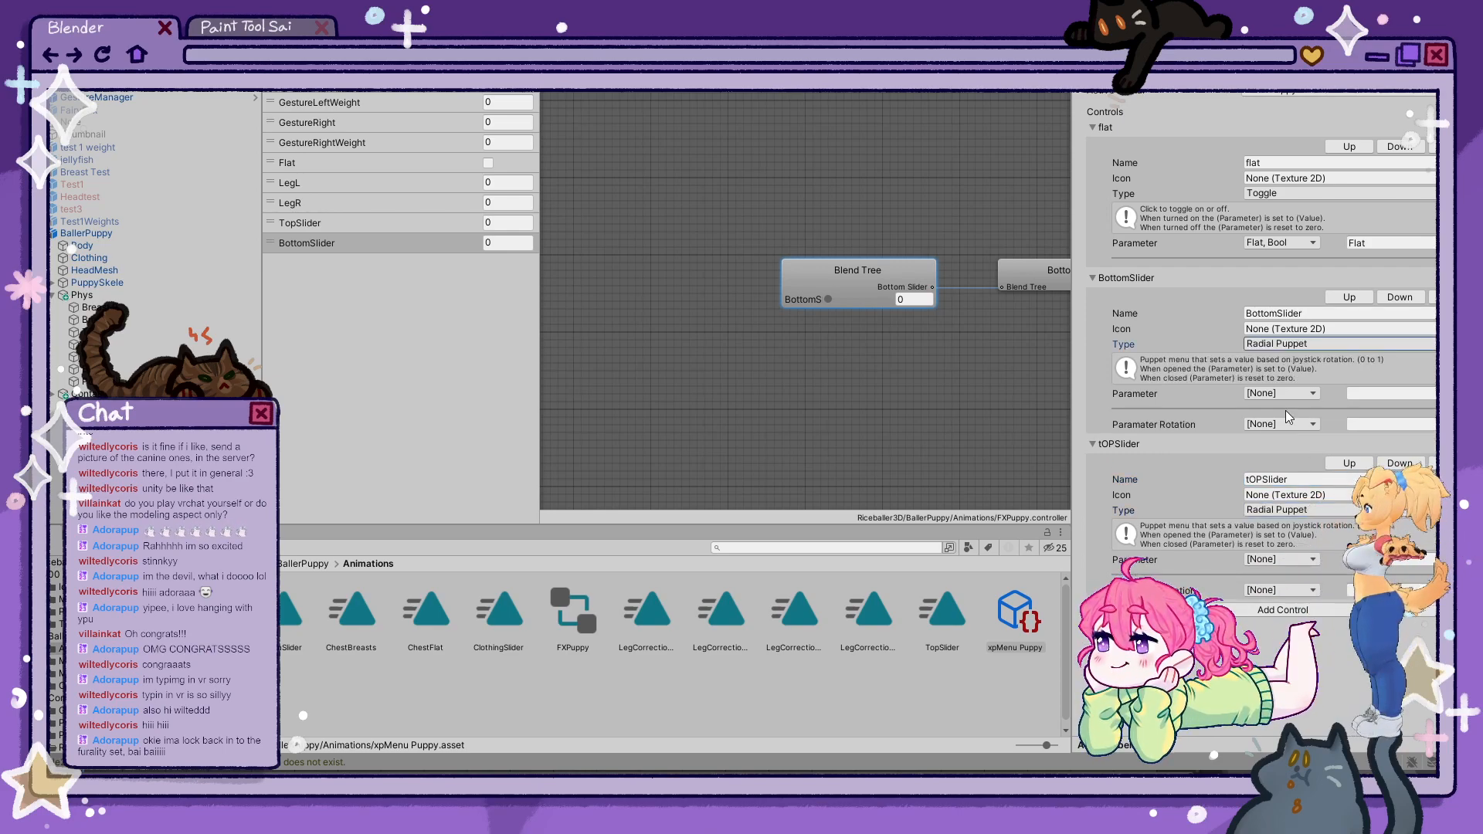
pyautogui.click(1323, 528)
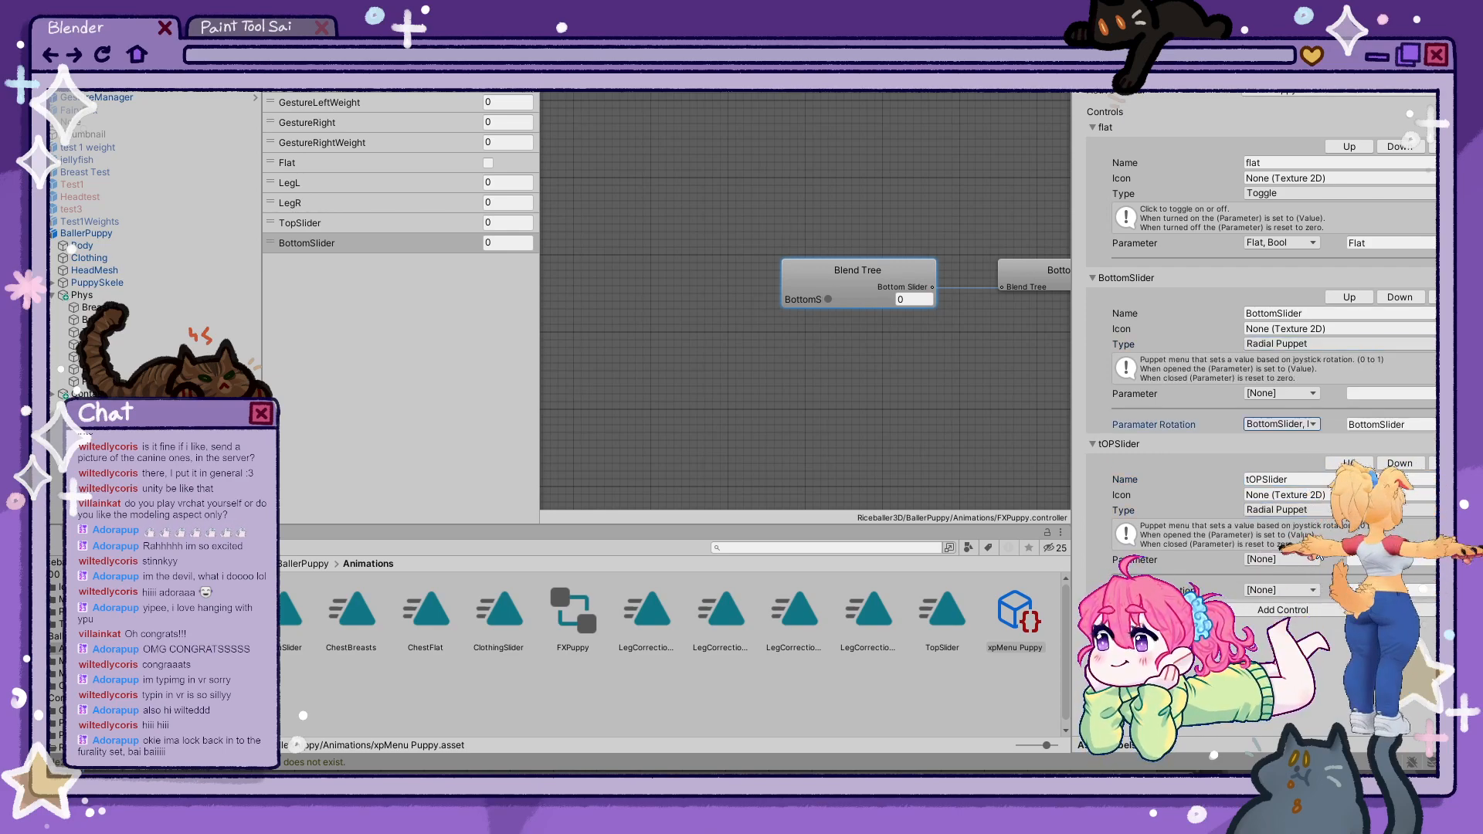
pyautogui.click(1301, 675)
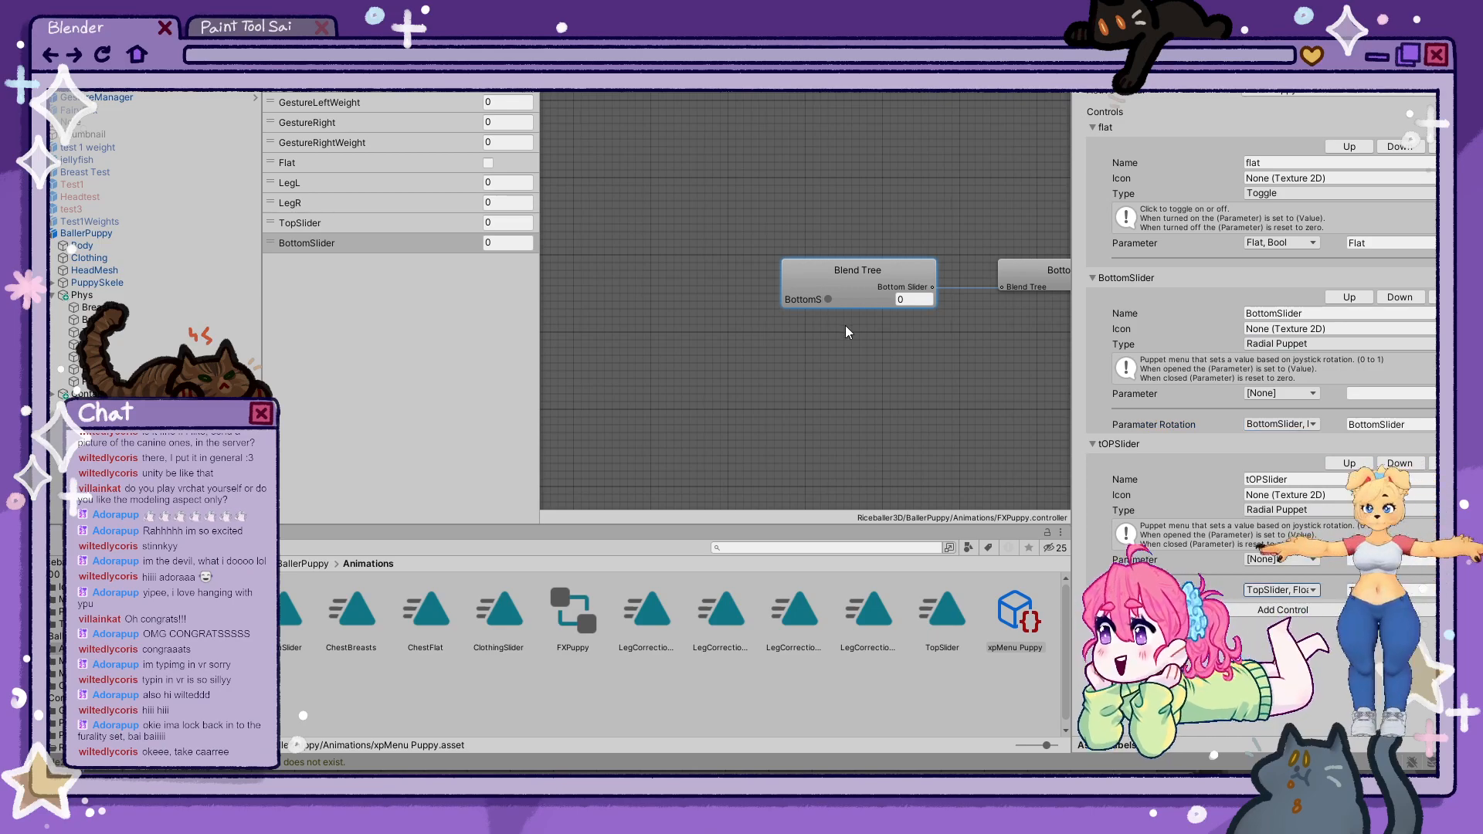
# - Start play mode with the GestureManager selected and show the BallerPuppy avatar in the Scene view
pyautogui.click(108, 98)
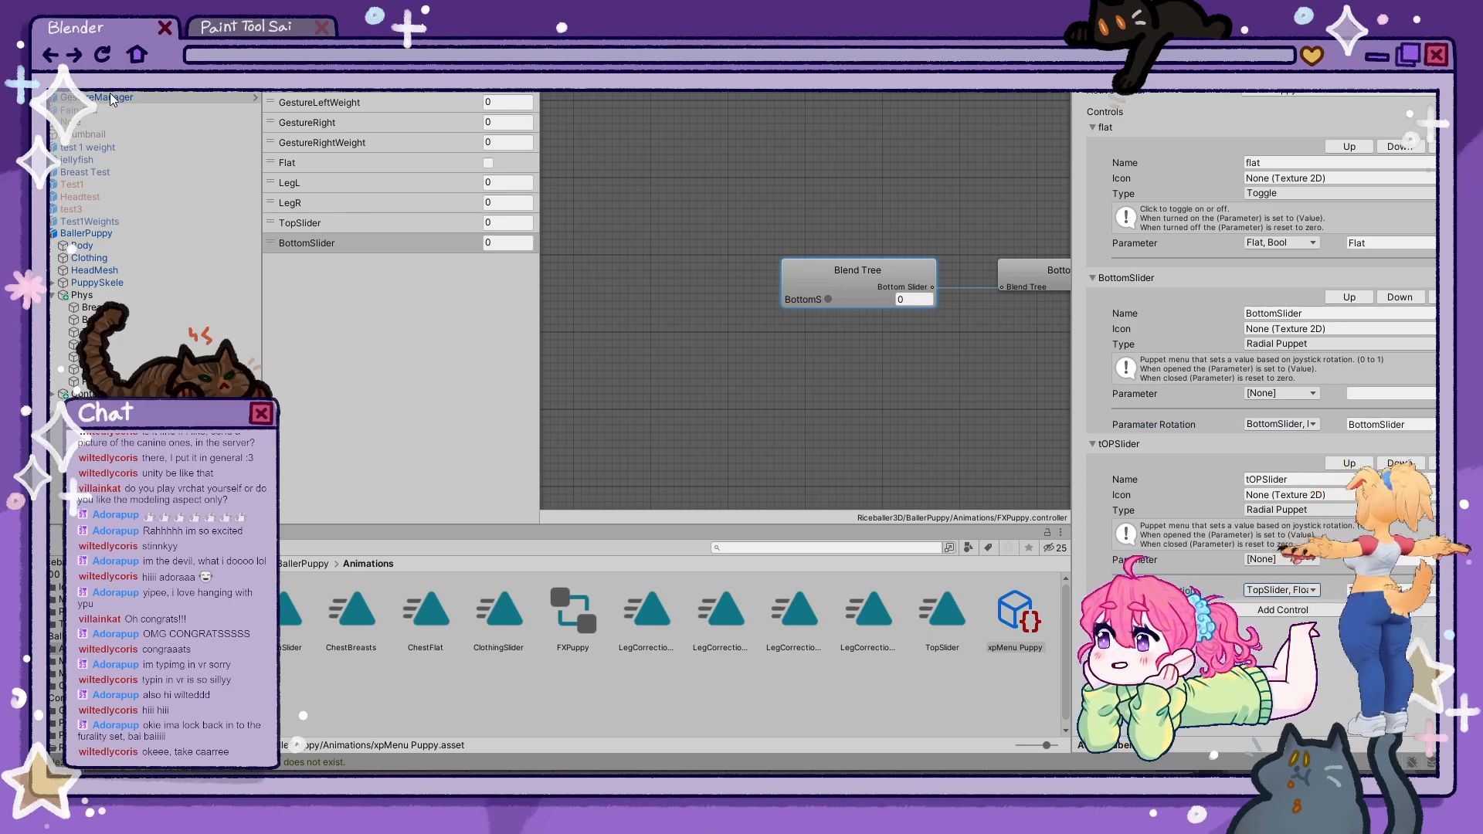
pyautogui.click(287, 45)
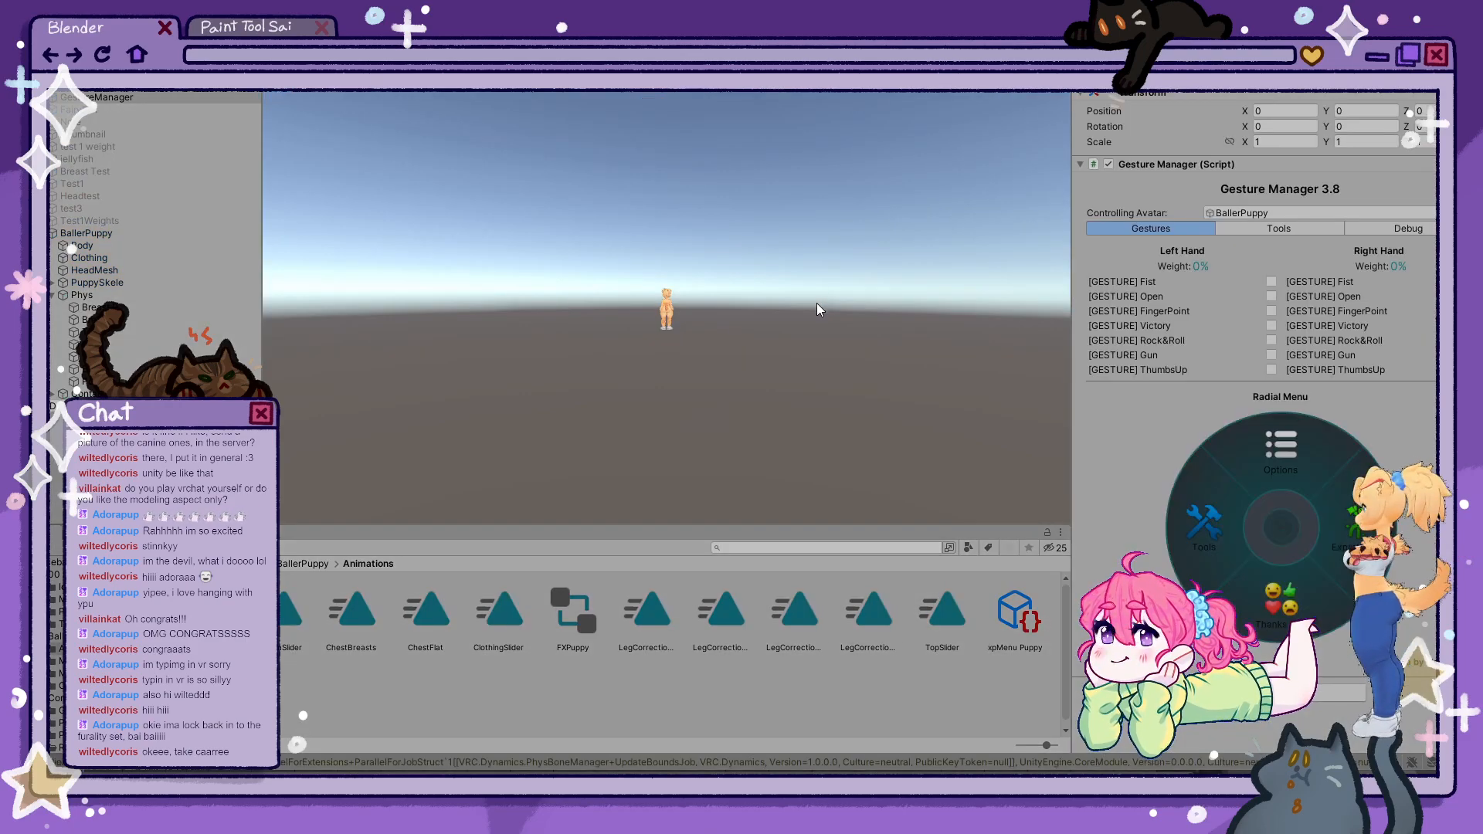
pyautogui.click(286, 45)
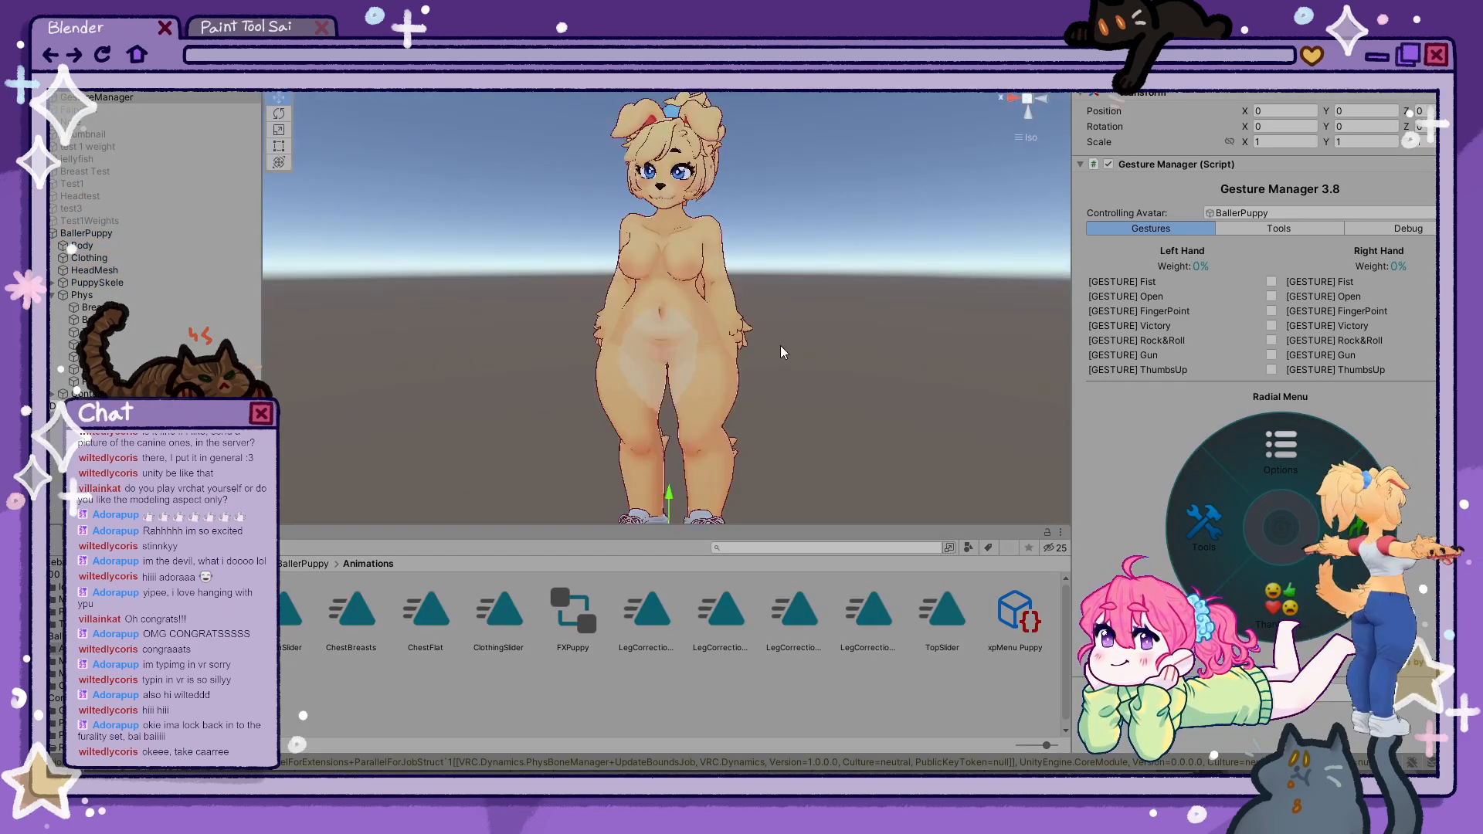
pyautogui.scroll(-1, 780, 353)
pyautogui.moveTo(780, 353); pyautogui.dragTo(742, 362, button='right')
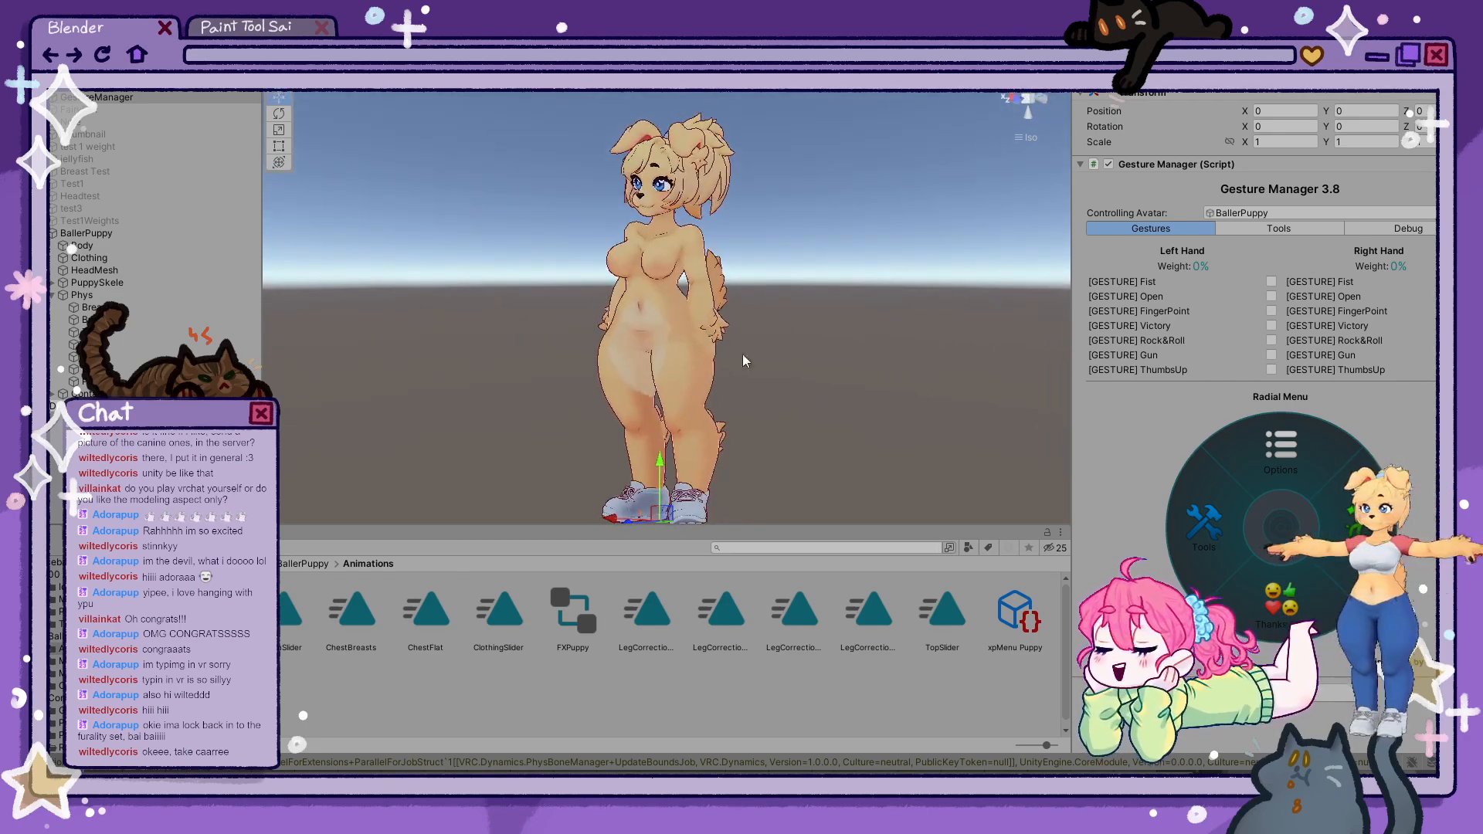
# - Test the radial menu's expression sliders by setting tOPSlider to about 75% and BottomSlider to about 59%
pyautogui.click(1340, 519)
pyautogui.click(1188, 499)
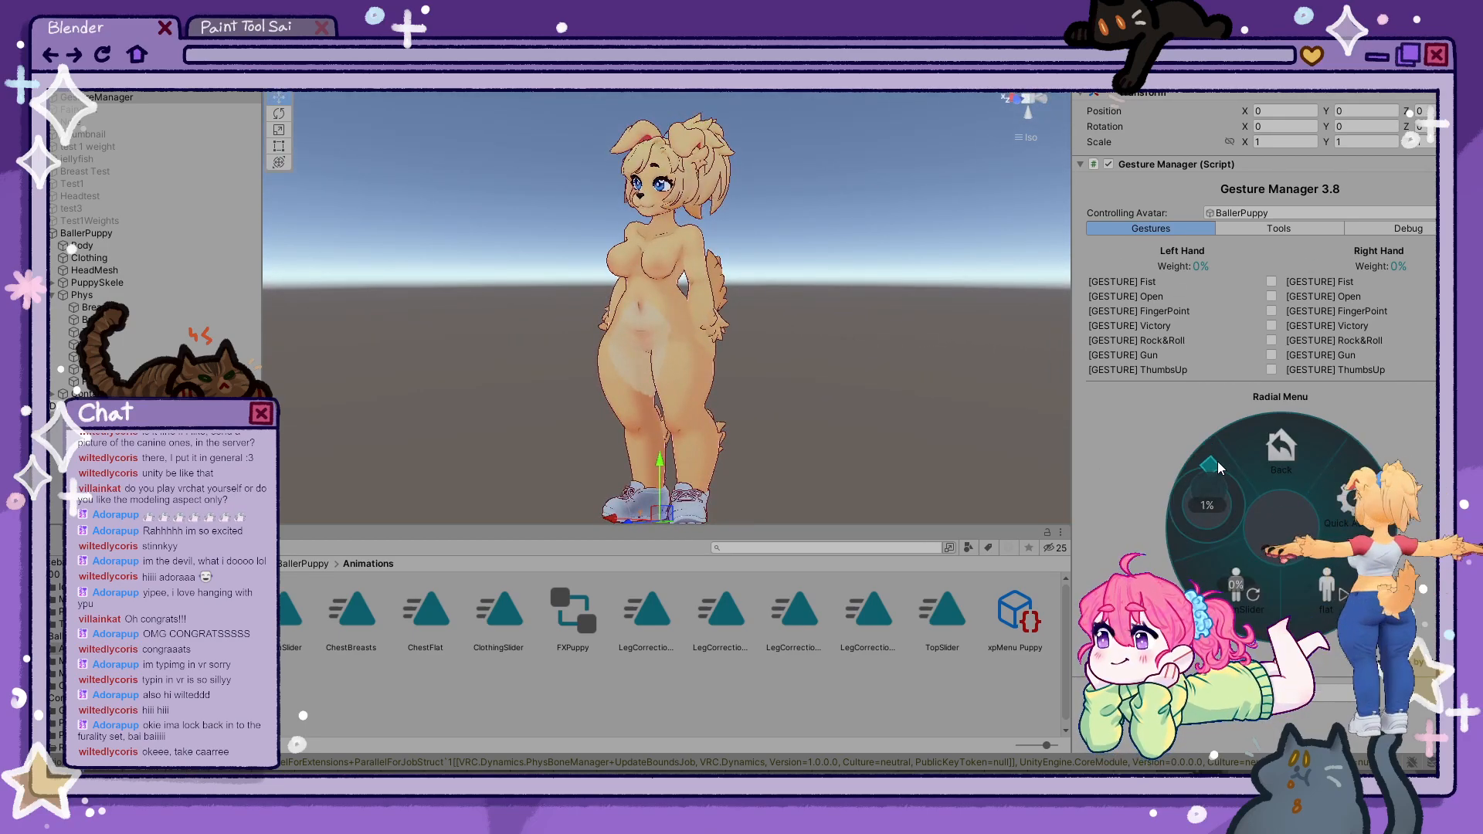
pyautogui.moveTo(1219, 467); pyautogui.dragTo(1111, 448)
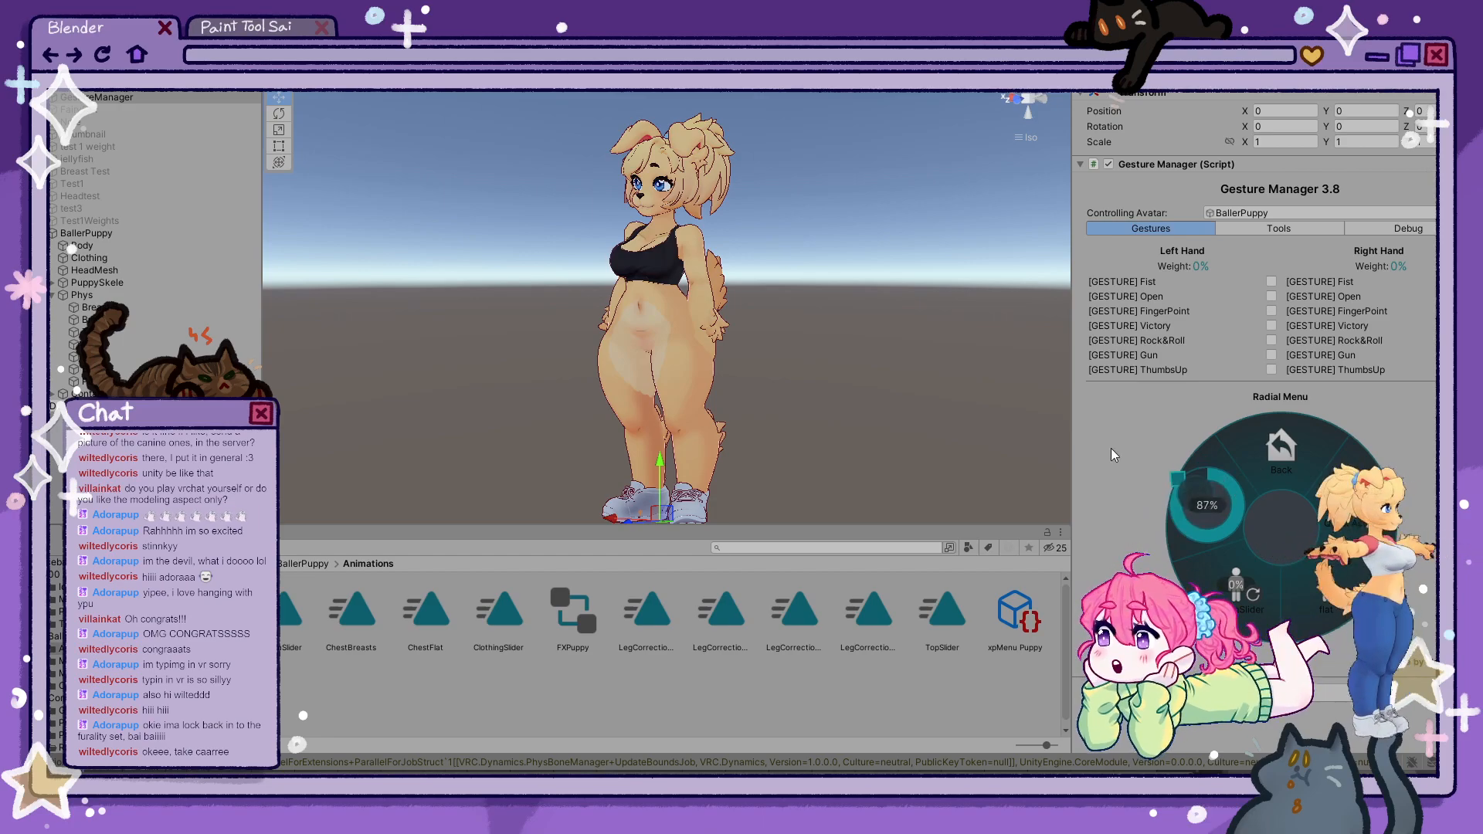
pyautogui.click(1153, 511)
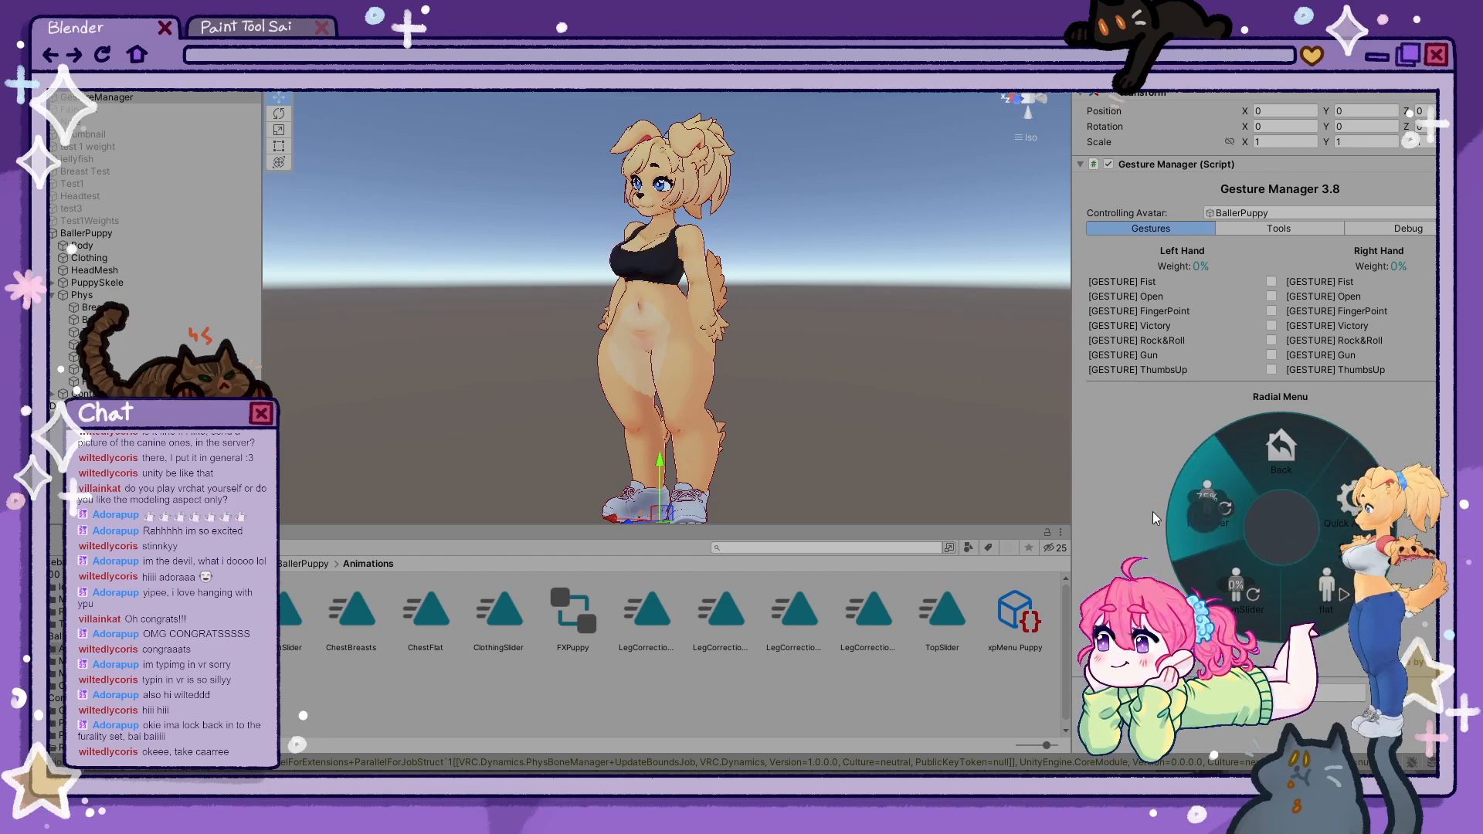
pyautogui.click(1230, 589)
pyautogui.click(1207, 643)
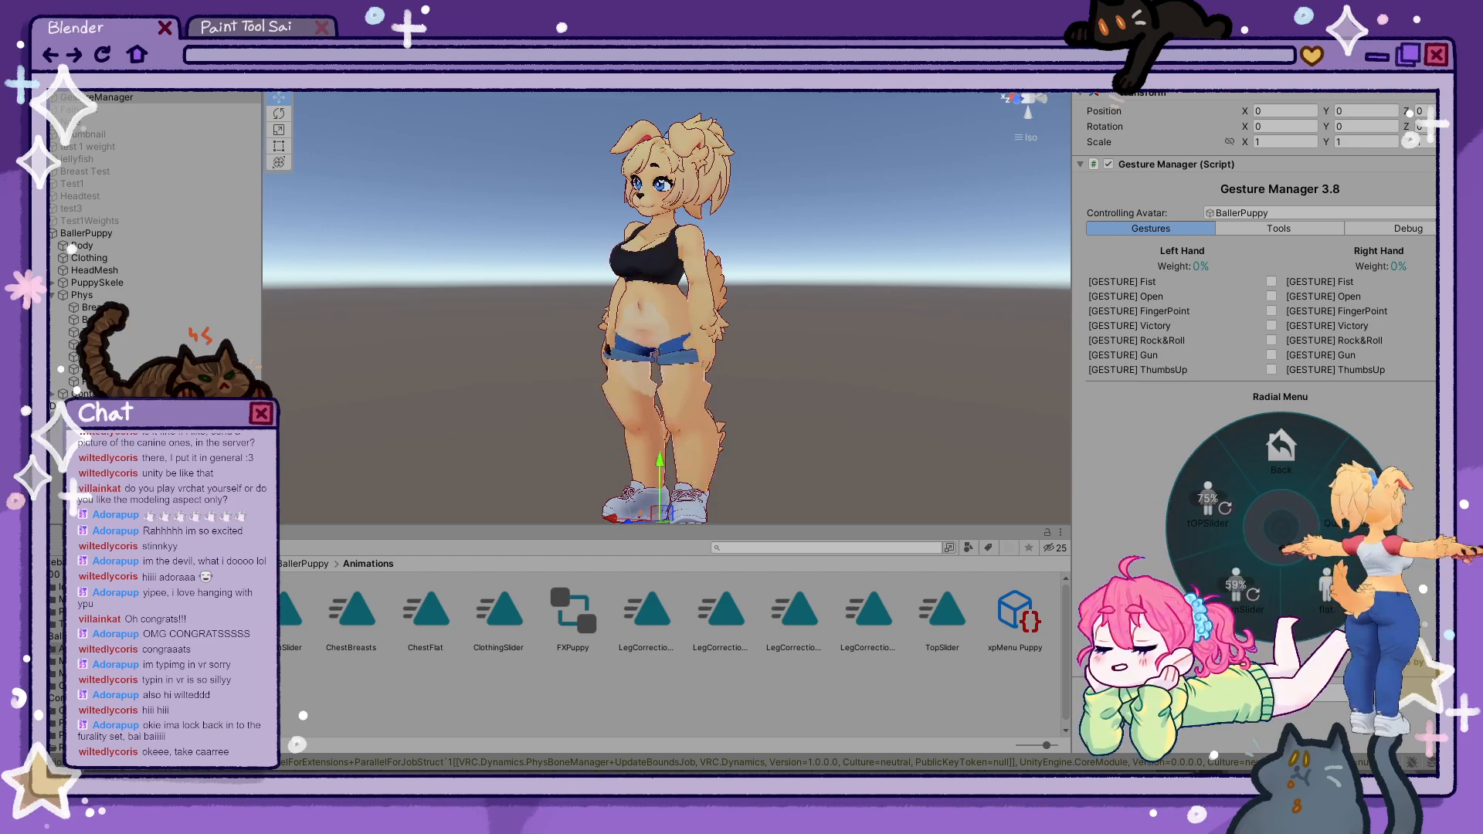
# - Exit play mode and select all keyframes in each of BallerPuppy's two clothing slider clips in turn
pyautogui.hotkey('ctrl', 'p')
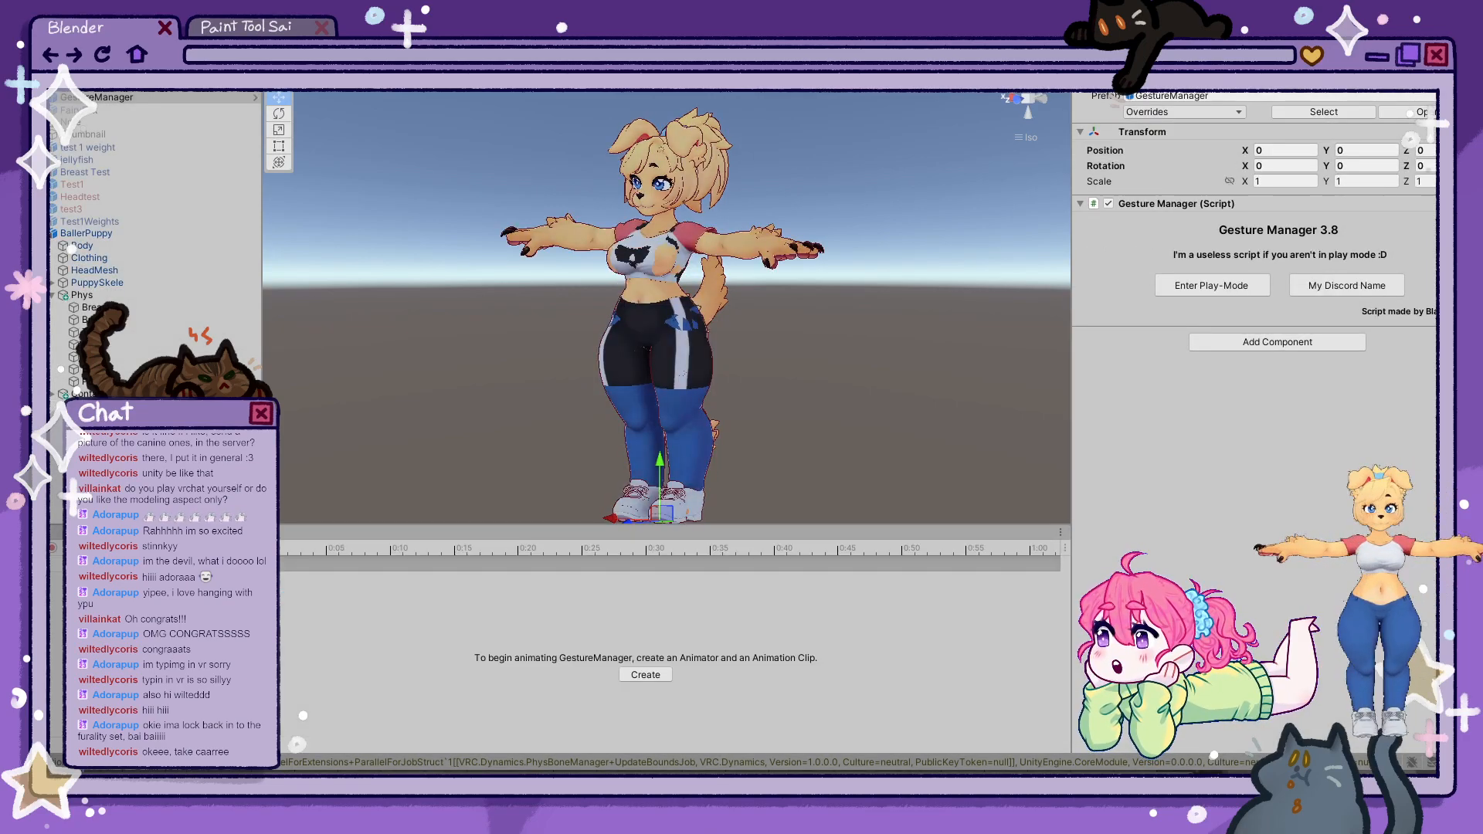
pyautogui.click(109, 233)
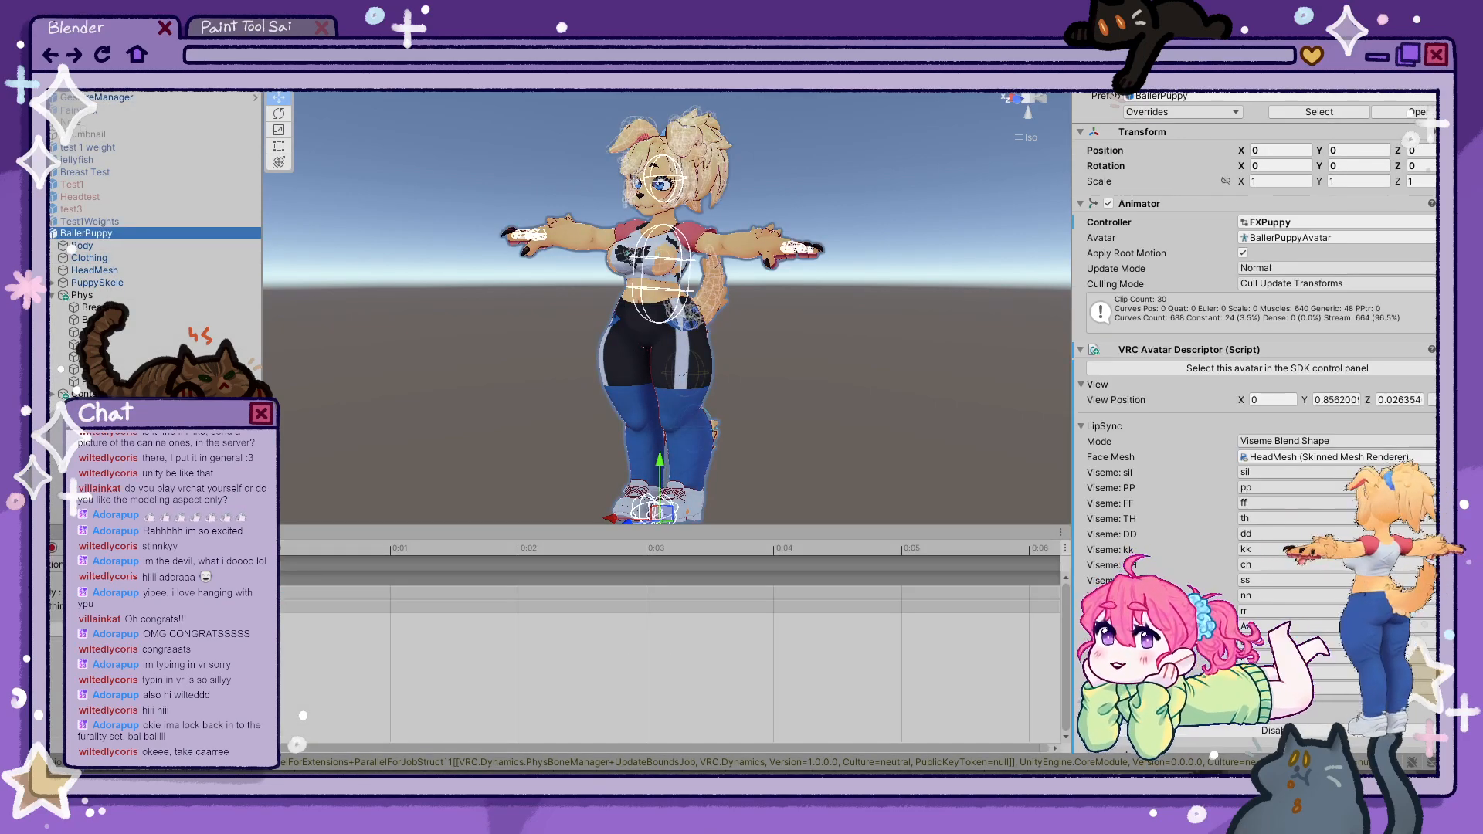
pyautogui.click(73, 268)
pyautogui.hotkey('ctrl', 'a')
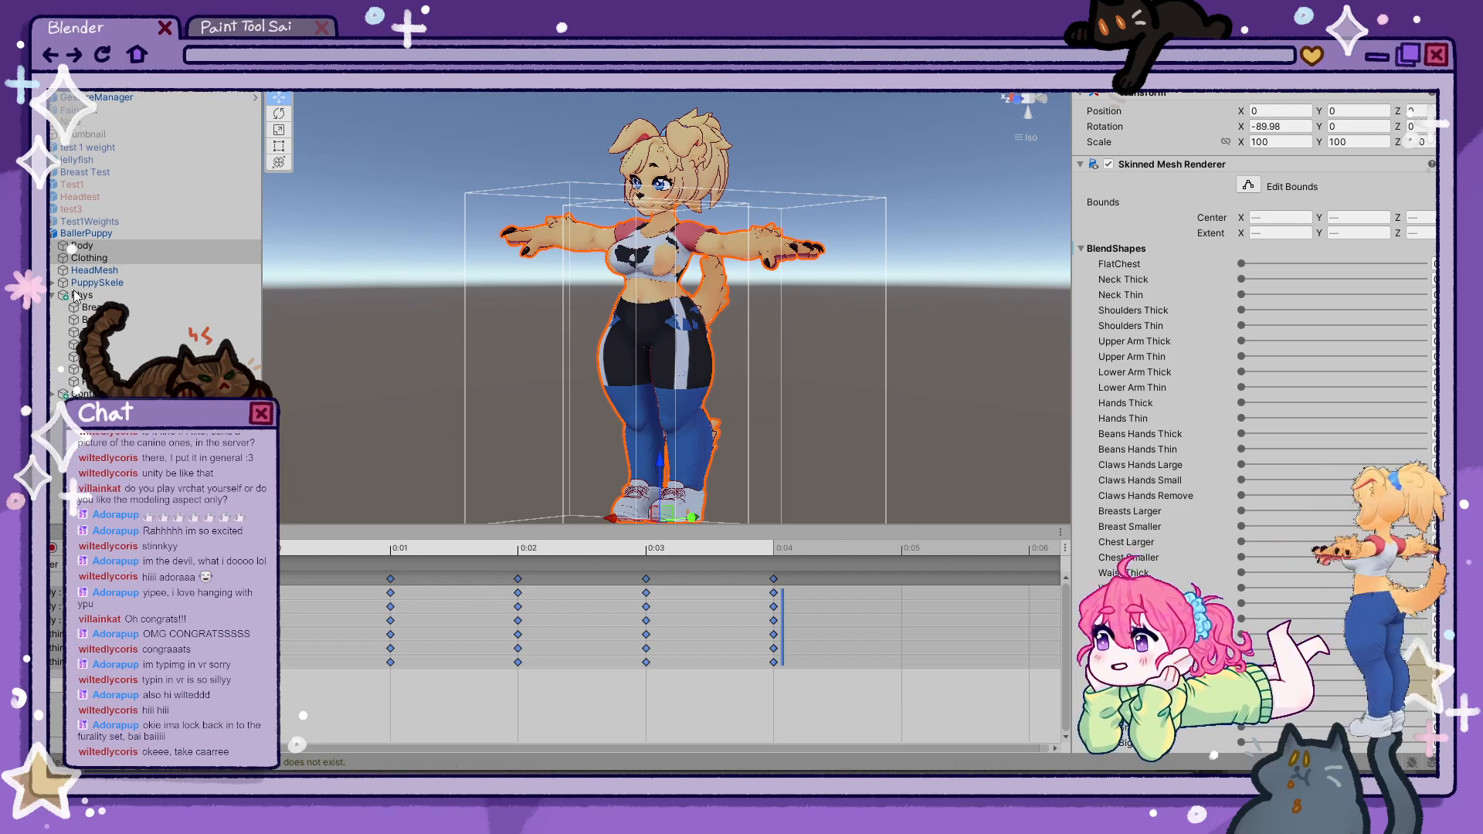
pyautogui.click(85, 565)
pyautogui.click(116, 602)
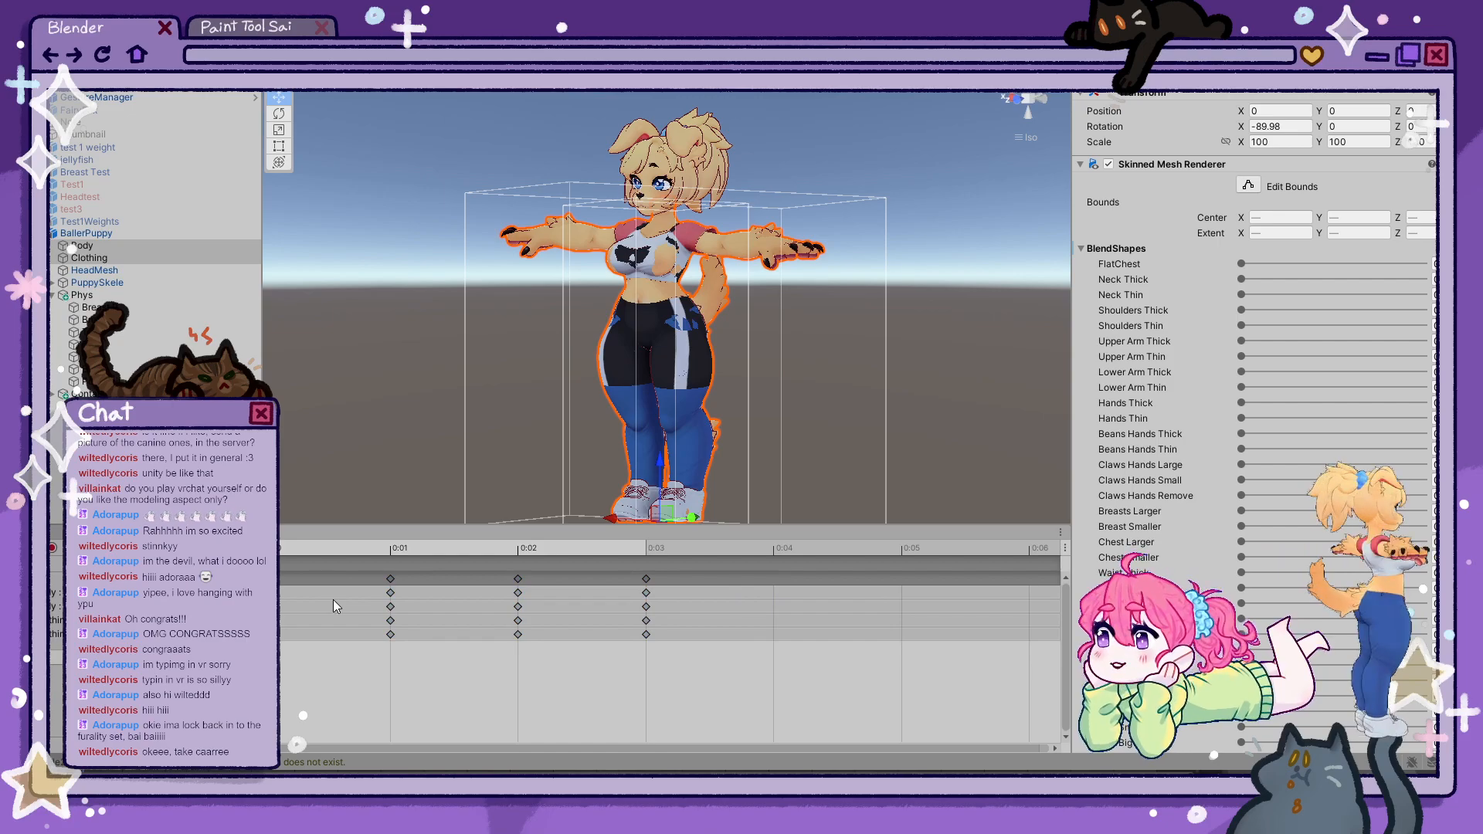
pyautogui.hotkey('ctrl', 'a')
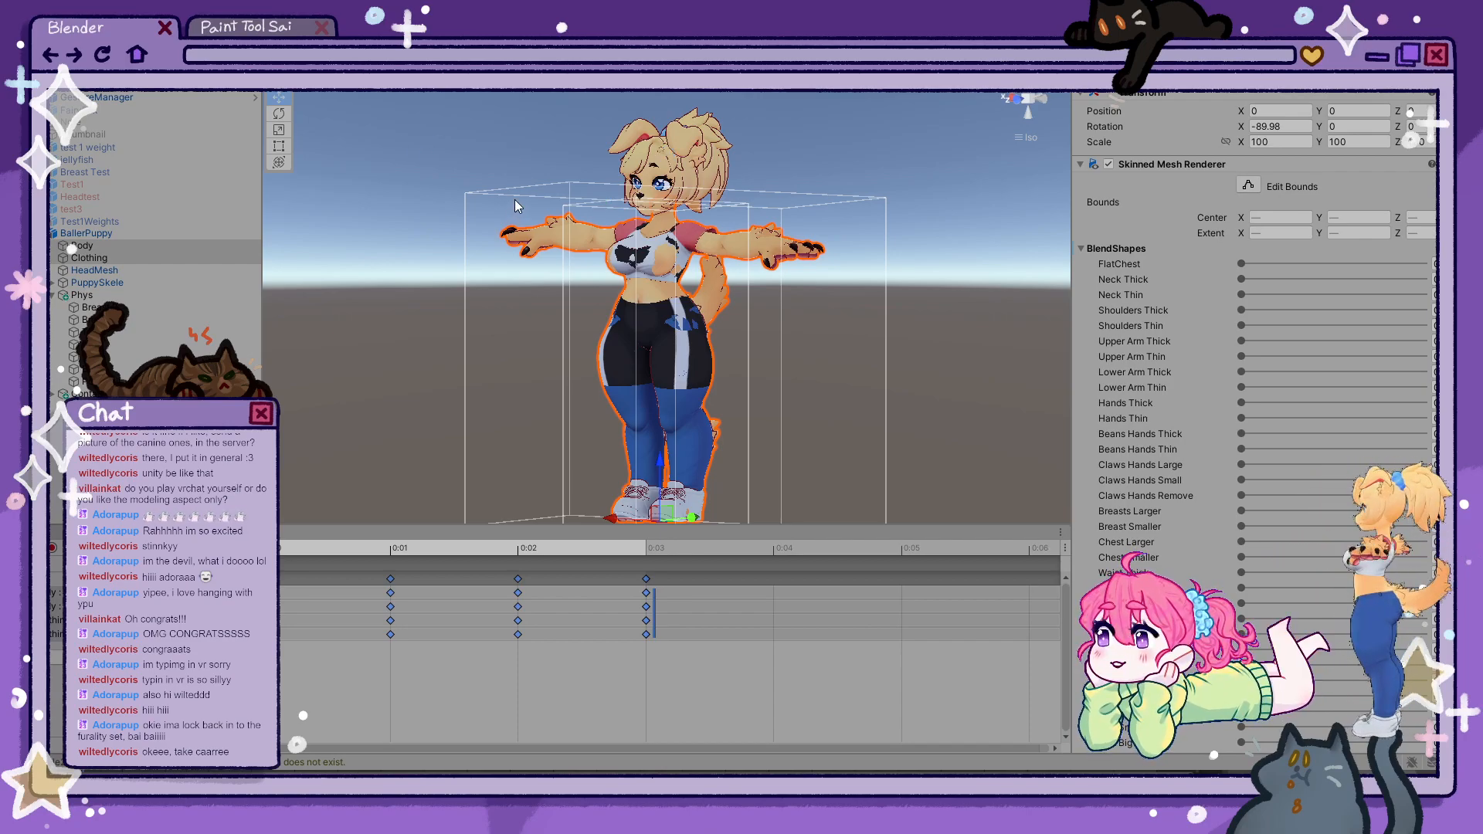
# - Retest the sliders in play mode, setting tOPSlider to about 36% and BottomSlider to about 92%
pyautogui.click(136, 99)
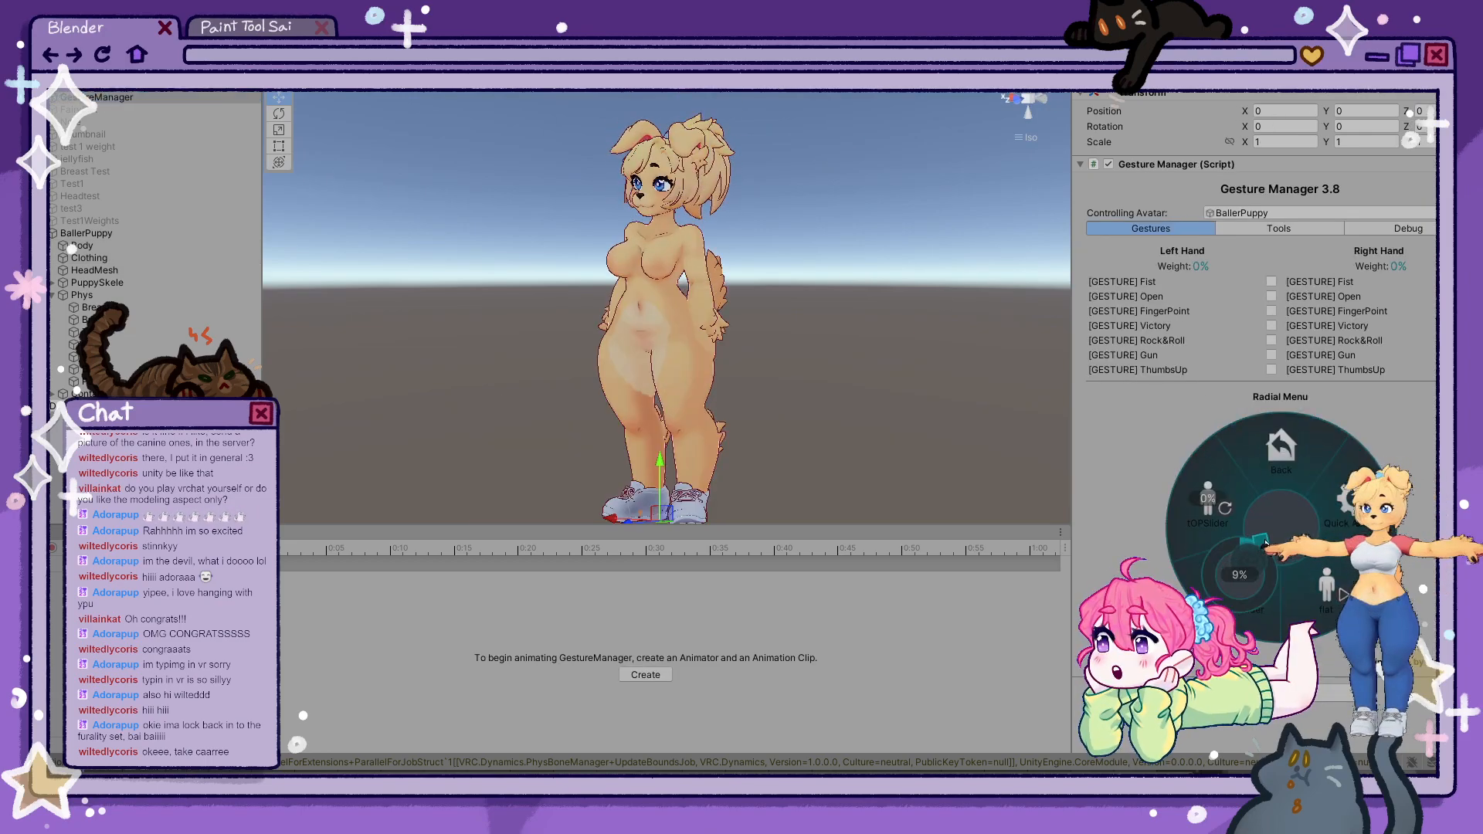
pyautogui.moveTo(1266, 543)
pyautogui.mouseDown()
pyautogui.moveTo(1201, 624)
pyautogui.moveTo(1176, 531)
pyautogui.moveTo(1193, 631)
pyautogui.moveTo(1259, 635)
pyautogui.moveTo(1325, 606)
pyautogui.moveTo(1205, 597)
pyautogui.moveTo(1292, 587)
pyautogui.moveTo(1230, 550)
pyautogui.moveTo(1245, 480)
pyautogui.moveTo(1159, 441)
pyautogui.moveTo(1185, 563)
pyautogui.moveTo(1253, 456)
pyautogui.moveTo(1165, 465)
pyautogui.moveTo(1125, 493)
pyautogui.moveTo(1161, 521)
pyautogui.moveTo(1250, 532)
pyautogui.moveTo(1295, 484)
pyautogui.moveTo(1251, 527)
pyautogui.mouseUp()
pyautogui.moveTo(695, 332)
pyautogui.mouseDown(button='right')
pyautogui.moveTo(1042, 339)
pyautogui.moveTo(930, 387)
pyautogui.moveTo(689, 342)
pyautogui.mouseUp(button='right')
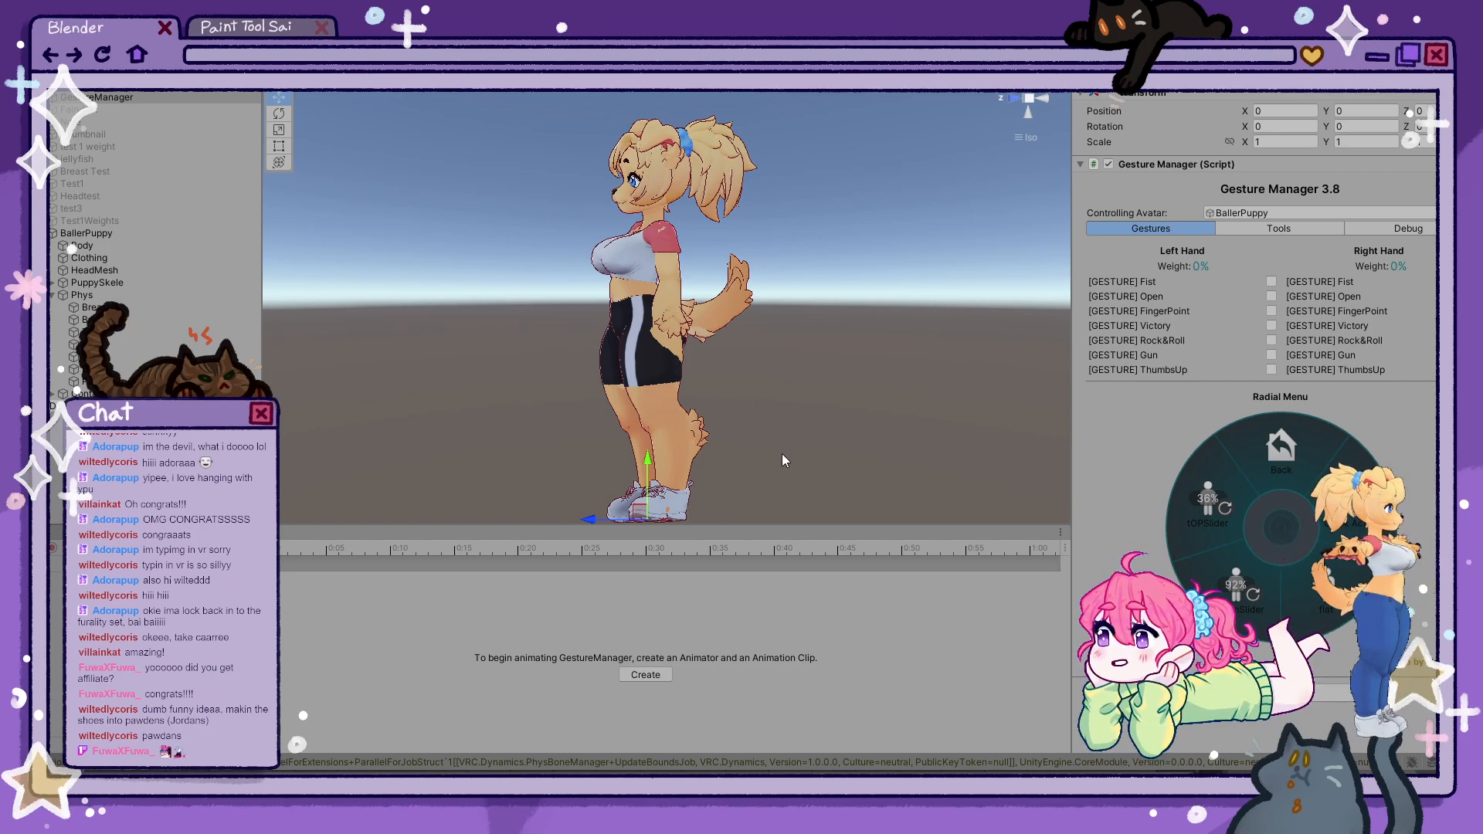
# - Examine the avatar's shoes, shorts and top from several angles, and exit play mode
pyautogui.scroll(6, 784, 433)
pyautogui.click(840, 397)
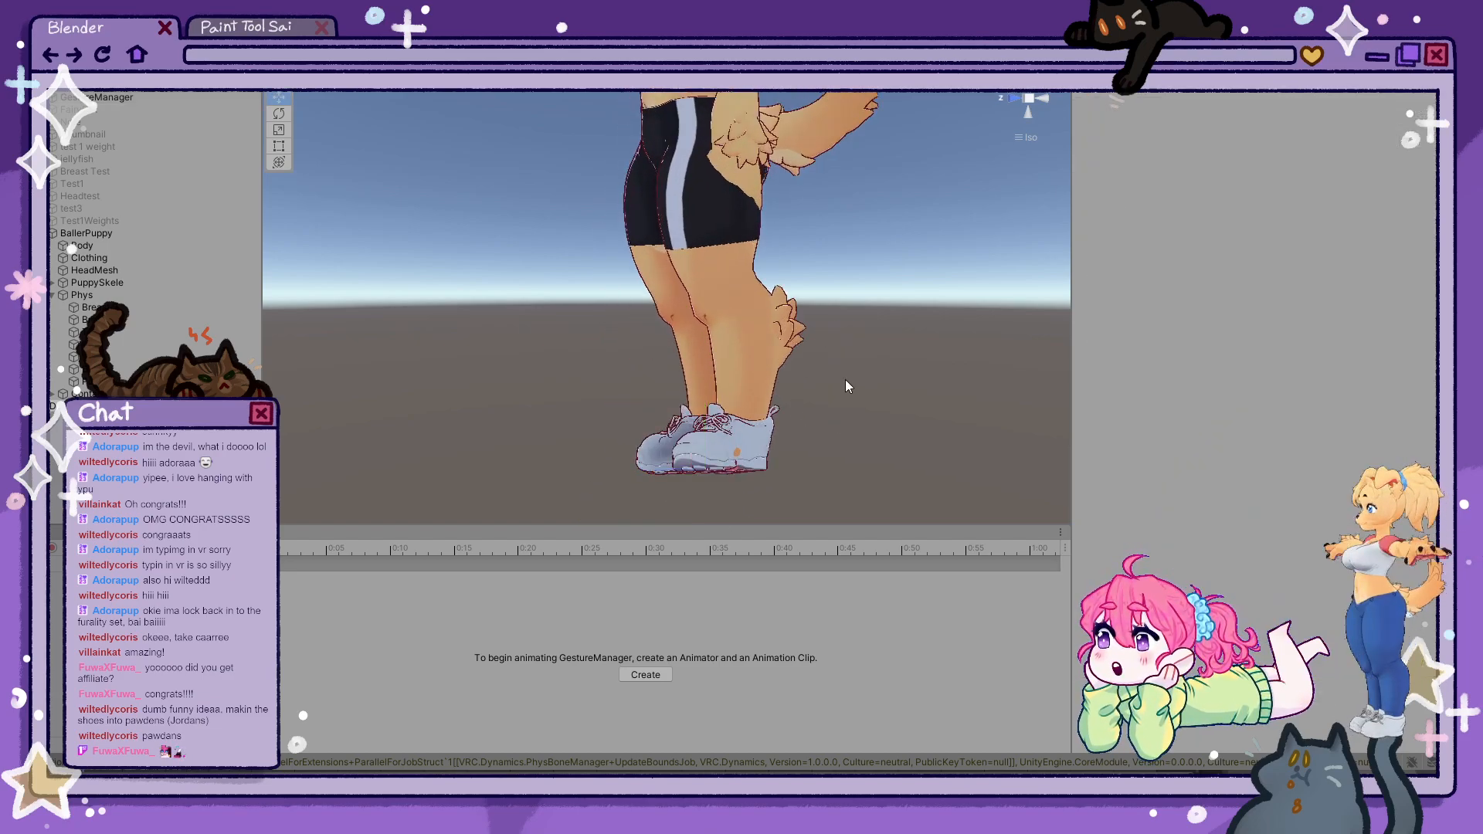
pyautogui.keyDown('alt'); pyautogui.moveTo(845, 386); pyautogui.dragTo(850, 434); pyautogui.keyUp('alt')
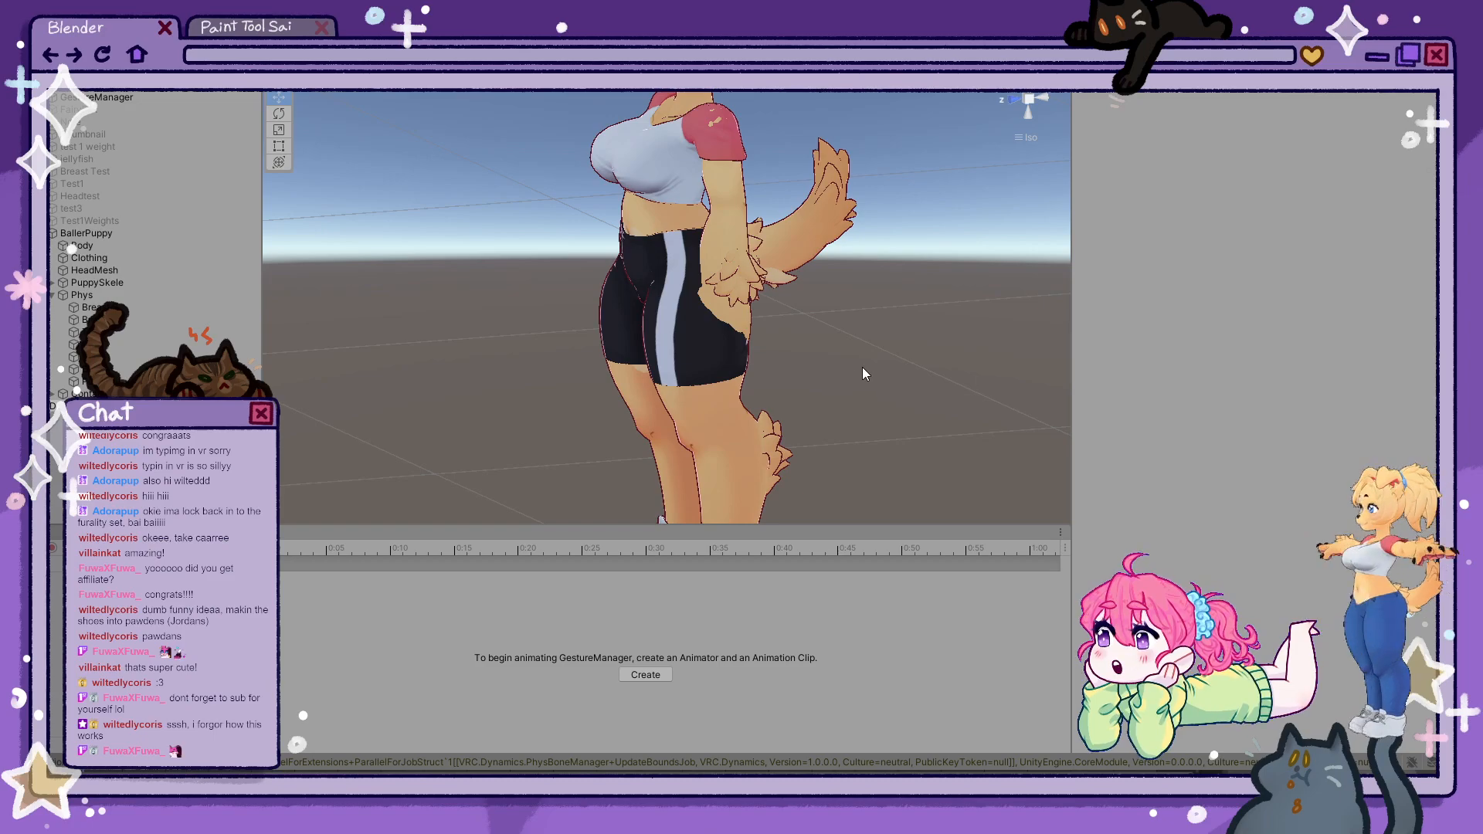
pyautogui.keyDown('alt'); pyautogui.moveTo(864, 369); pyautogui.dragTo(904, 353); pyautogui.keyUp('alt')
pyautogui.scroll(-6, 886, 339)
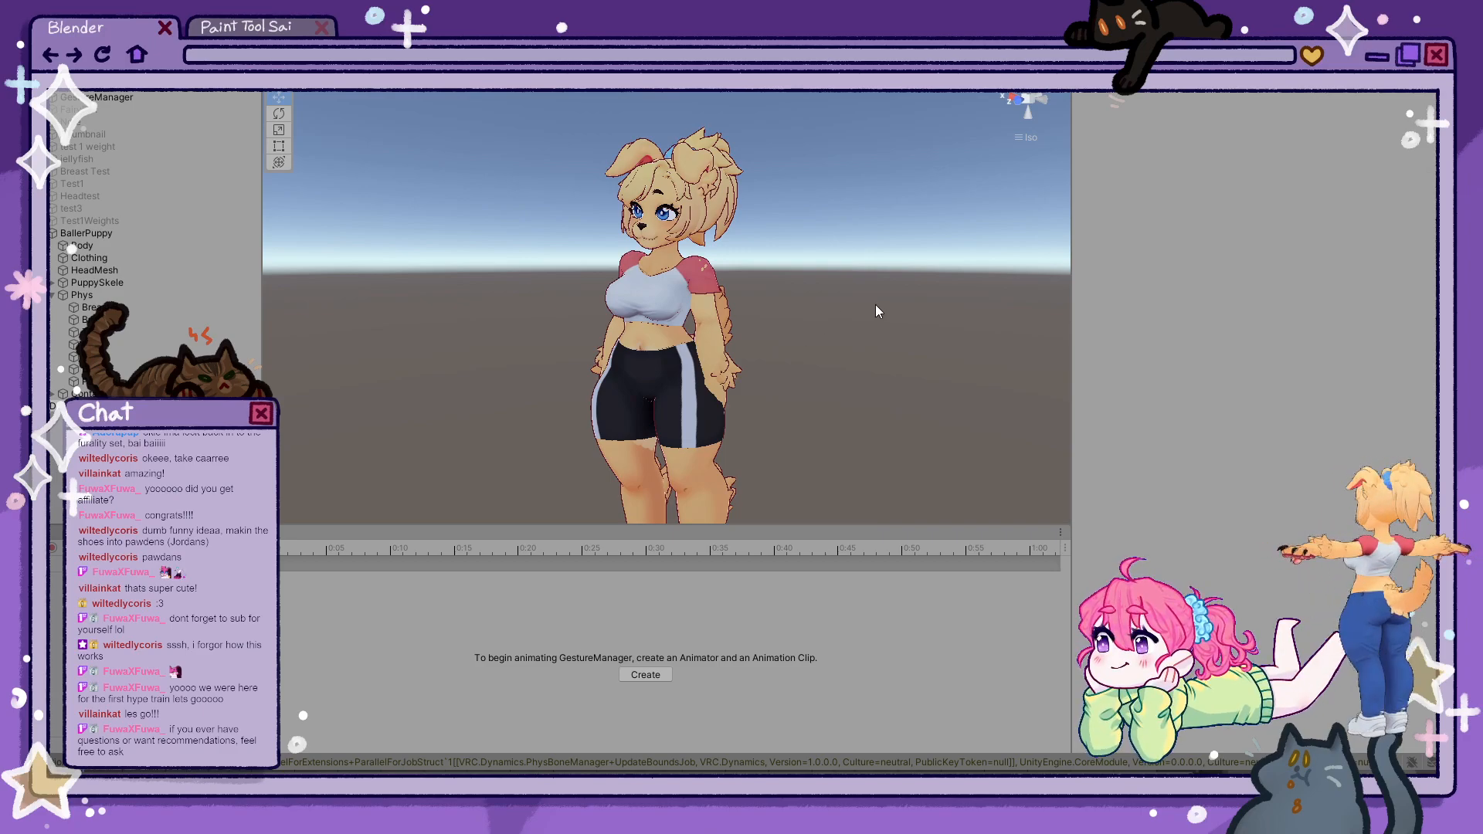
pyautogui.keyDown('alt'); pyautogui.moveTo(898, 287); pyautogui.dragTo(842, 286); pyautogui.keyUp('alt')
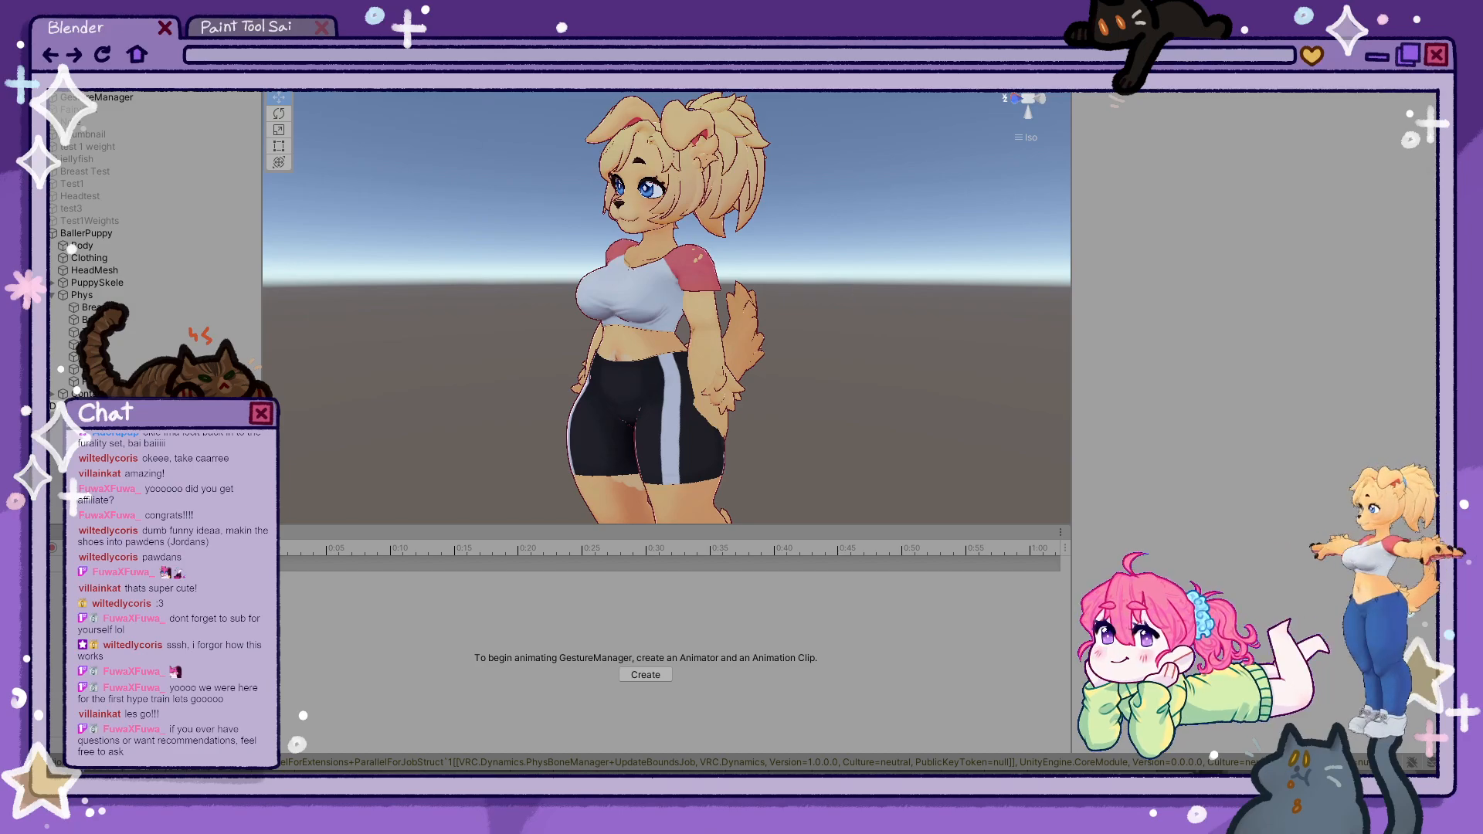
pyautogui.hotkey('ctrl', 'p')
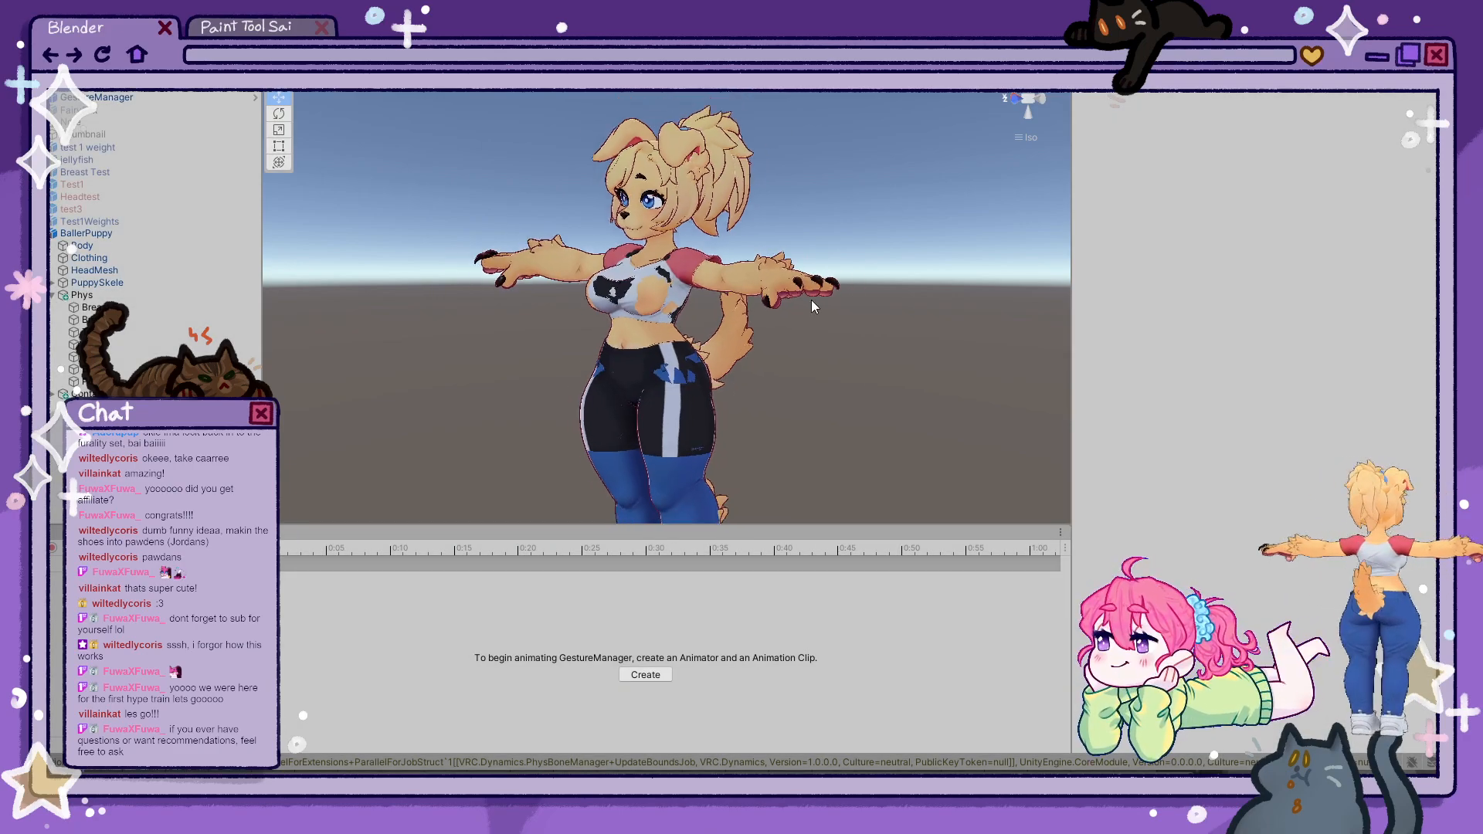
pyautogui.scroll(-2, 811, 300)
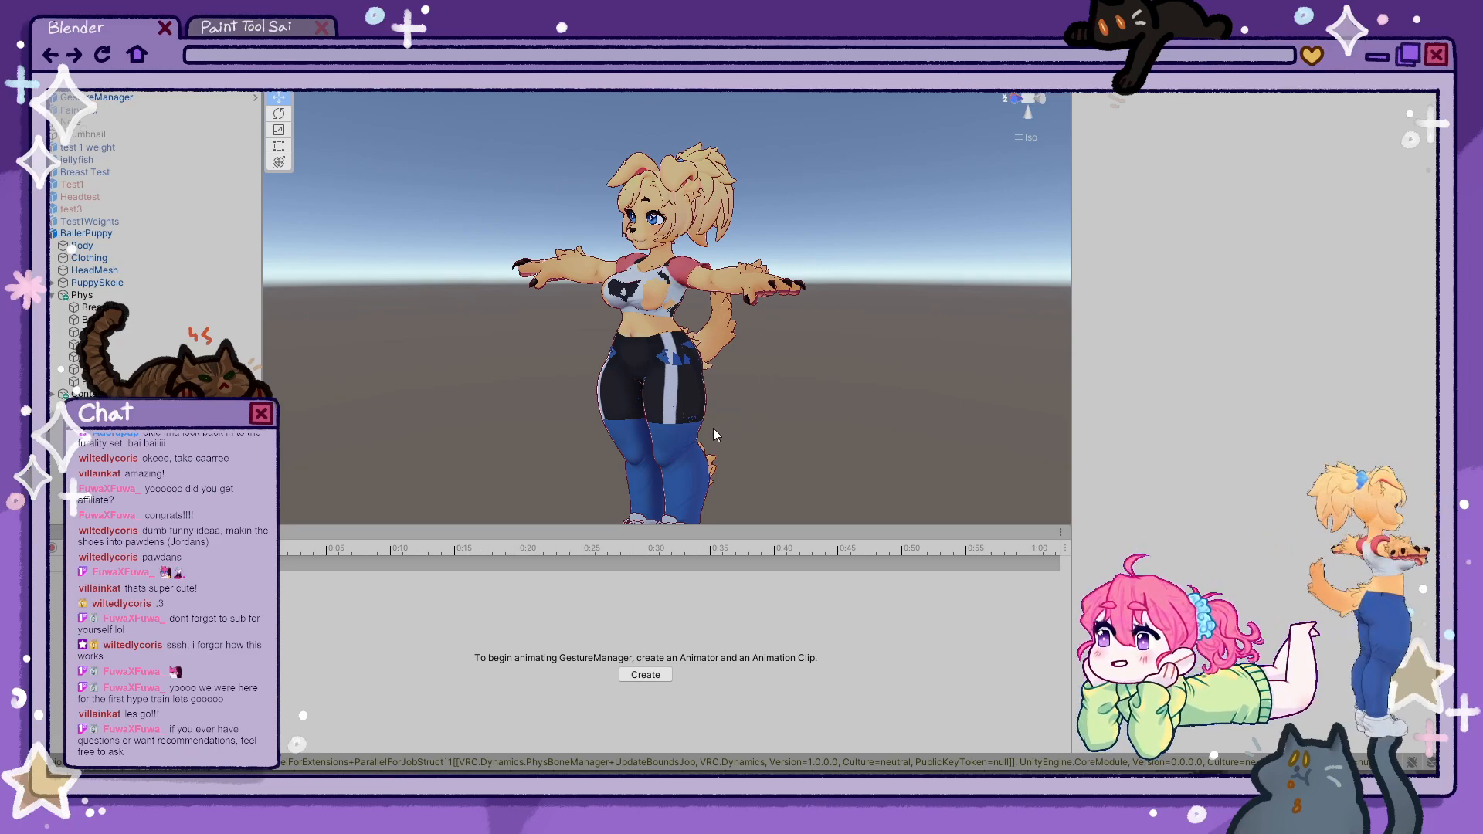
pyautogui.scroll(2, 712, 428)
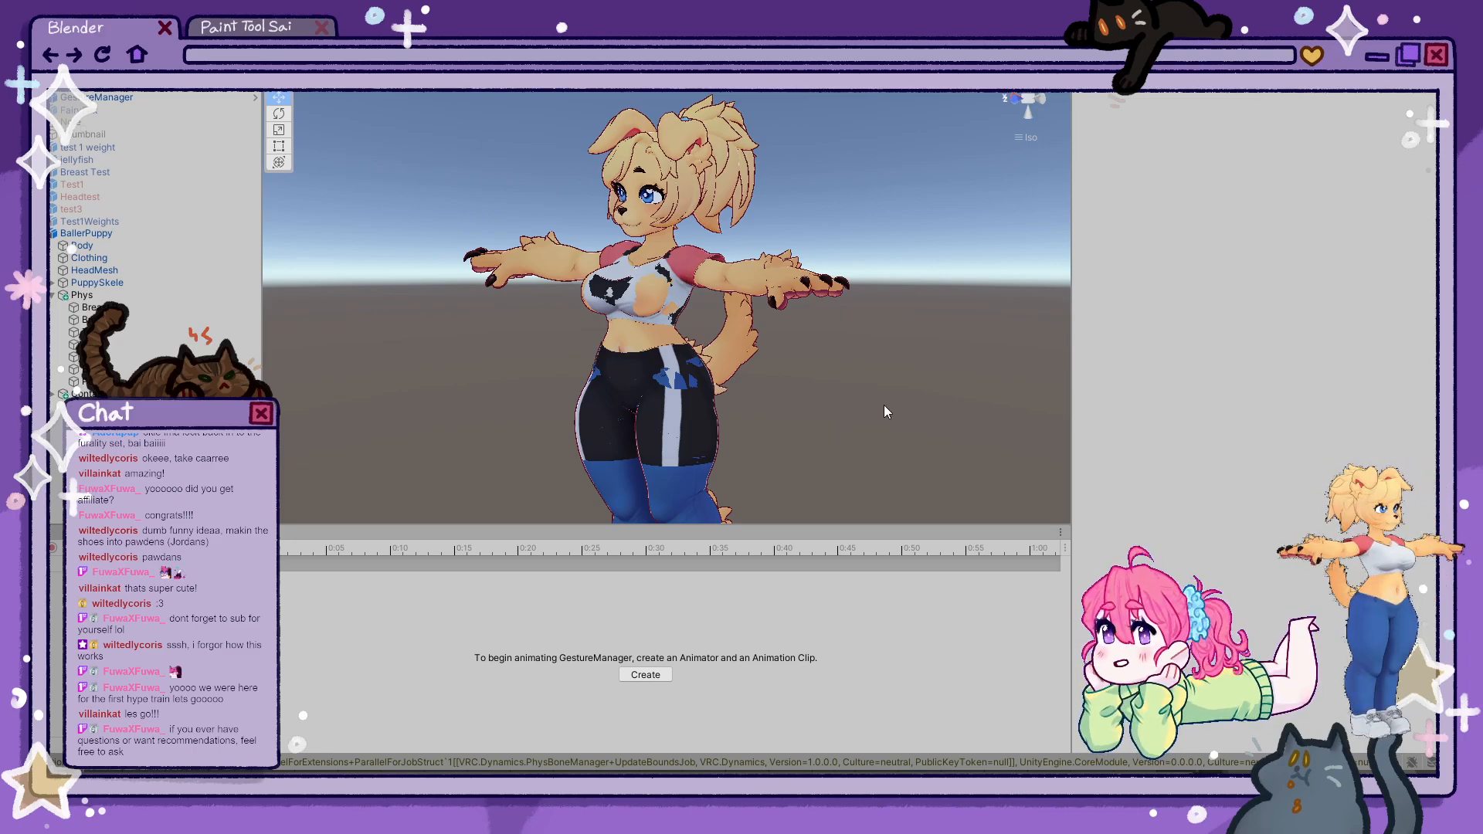
pyautogui.scroll(-1, 896, 371)
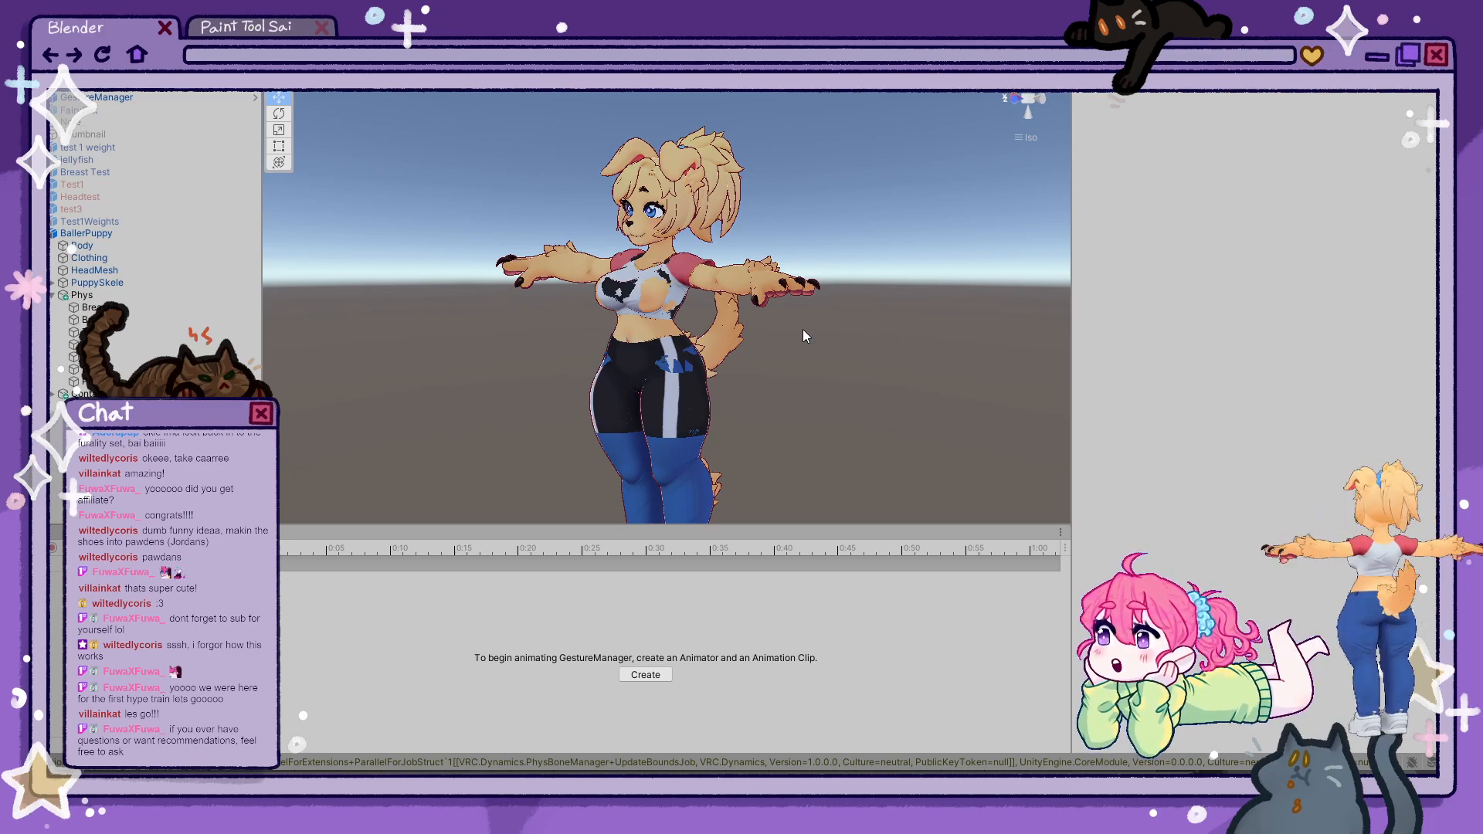
pyautogui.scroll(2, 832, 300)
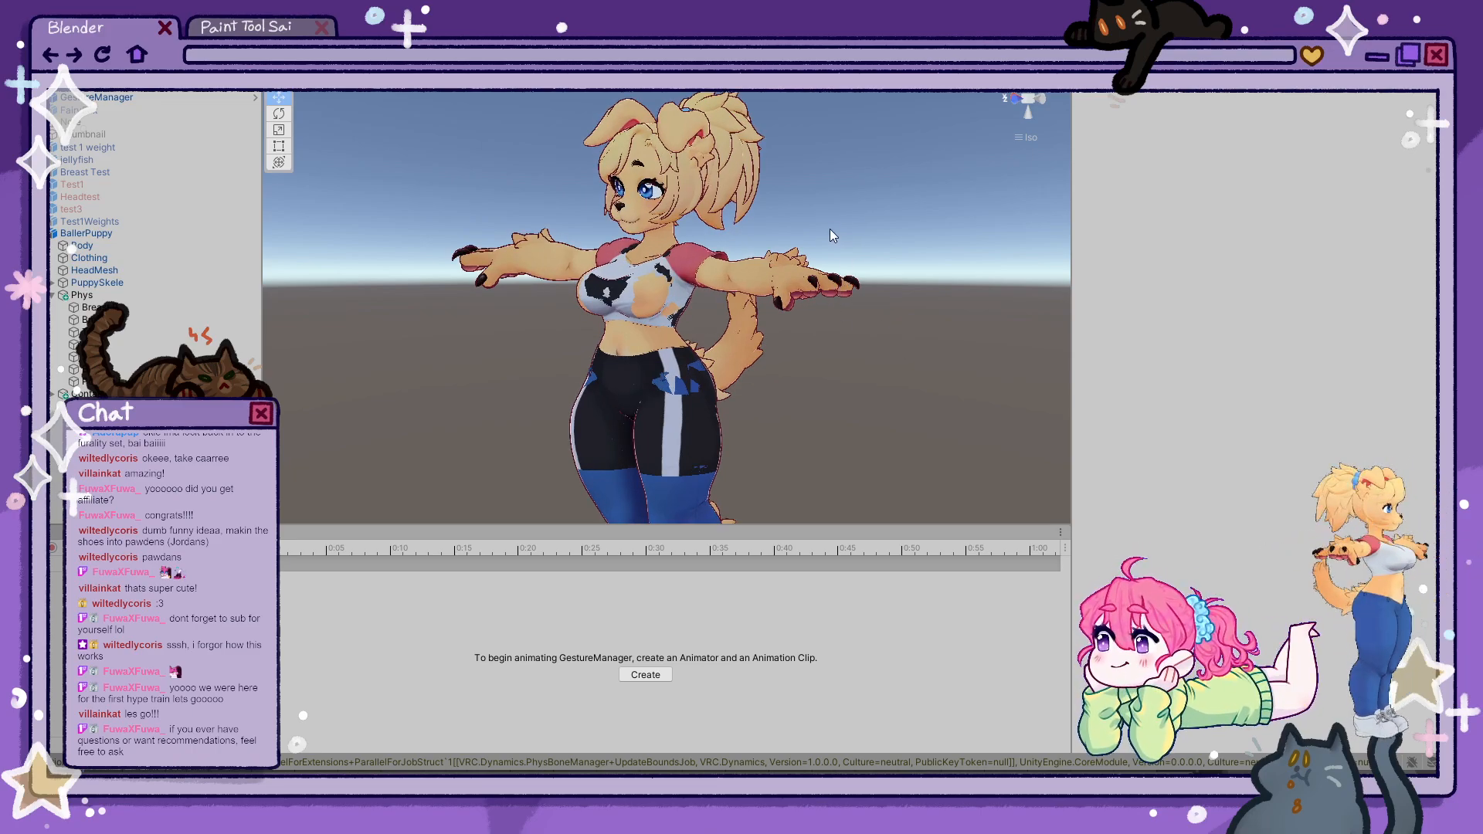
pyautogui.moveTo(829, 229); pyautogui.dragTo(887, 212, button='right')
# - Create a new animation clip for BallerPuppy in the avatar's Animations folder
pyautogui.click(79, 532)
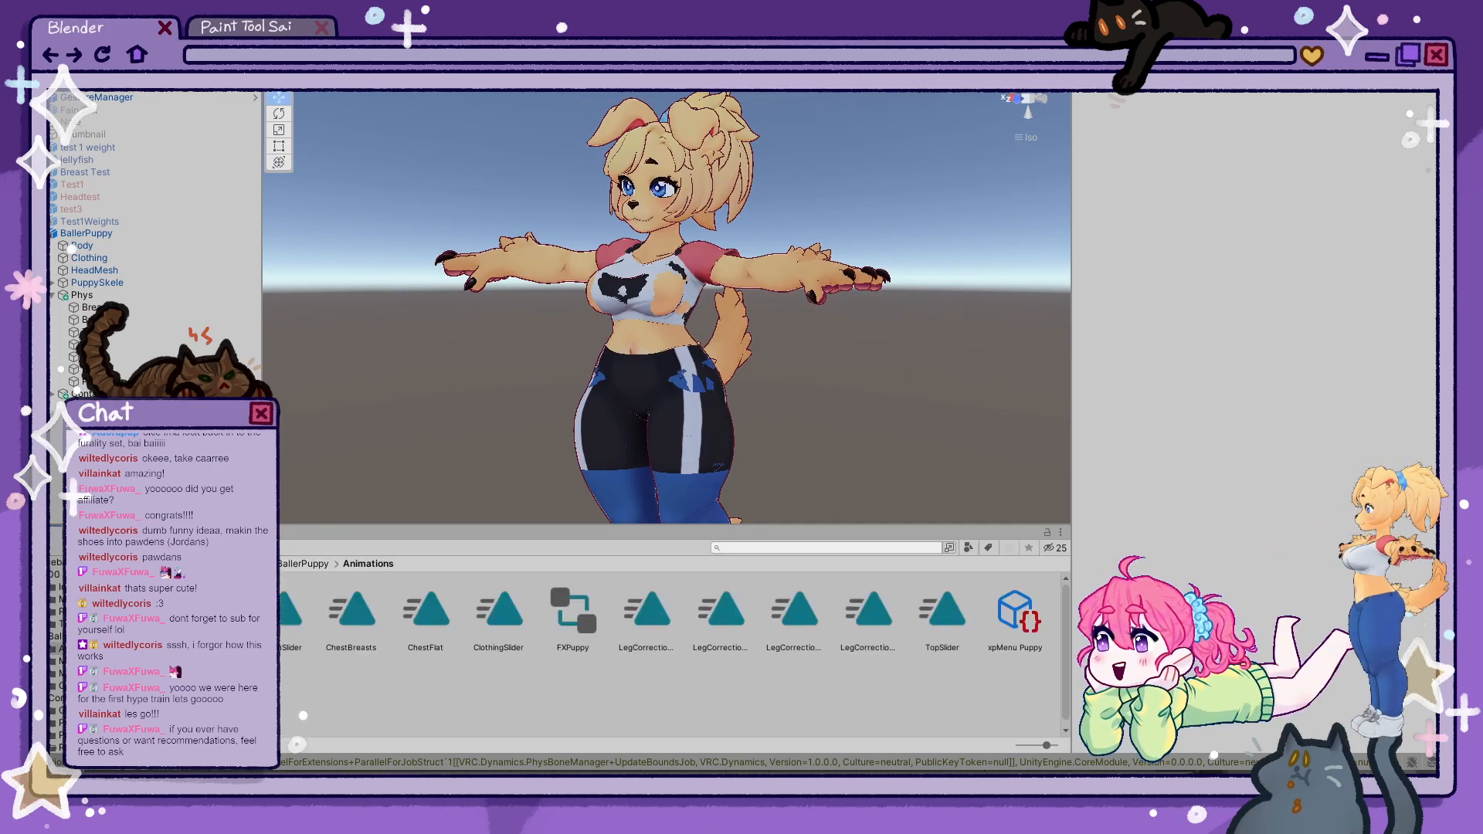
pyautogui.click(87, 233)
pyautogui.click(180, 532)
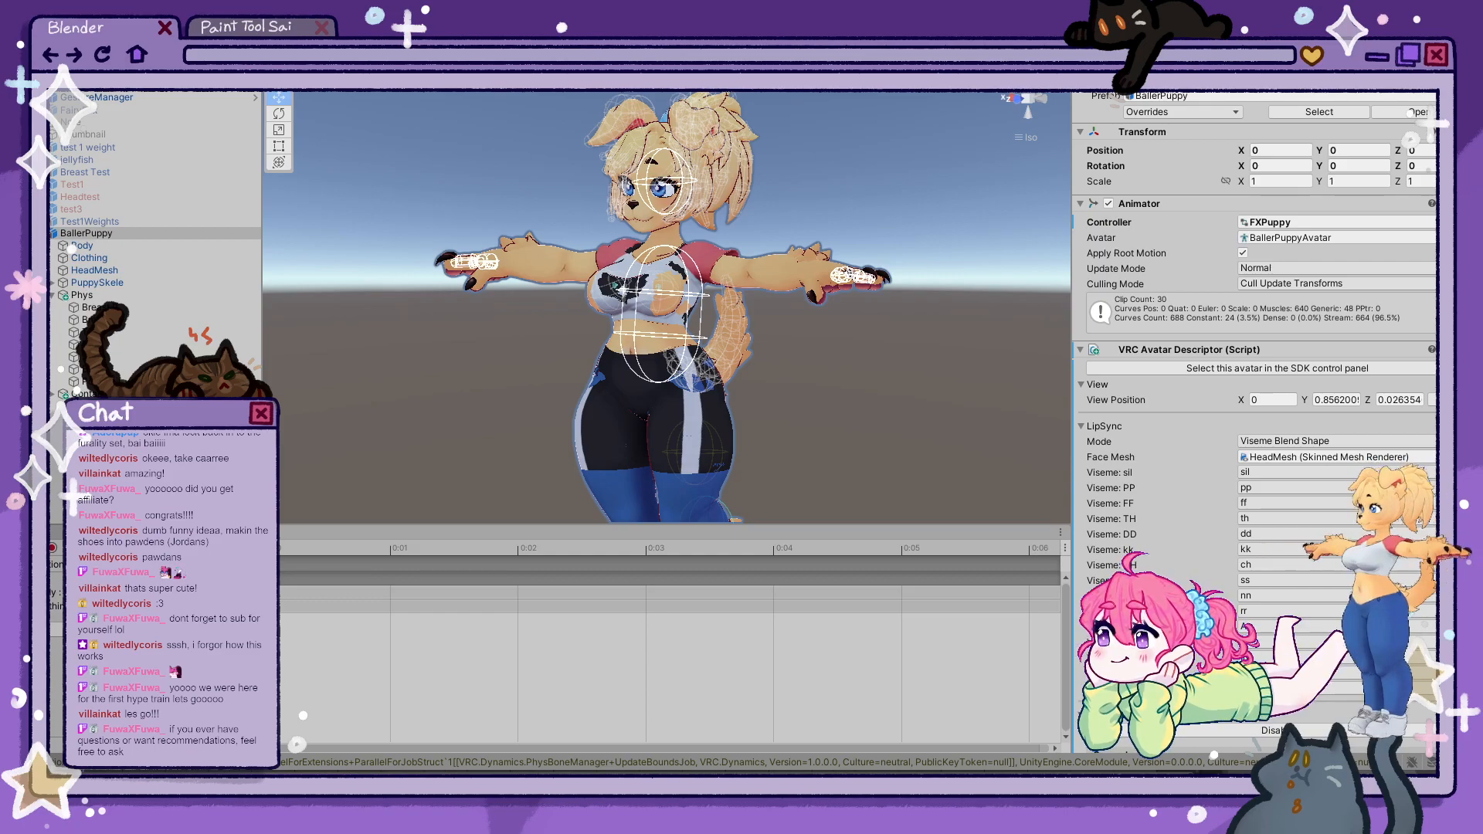
pyautogui.press('Return')
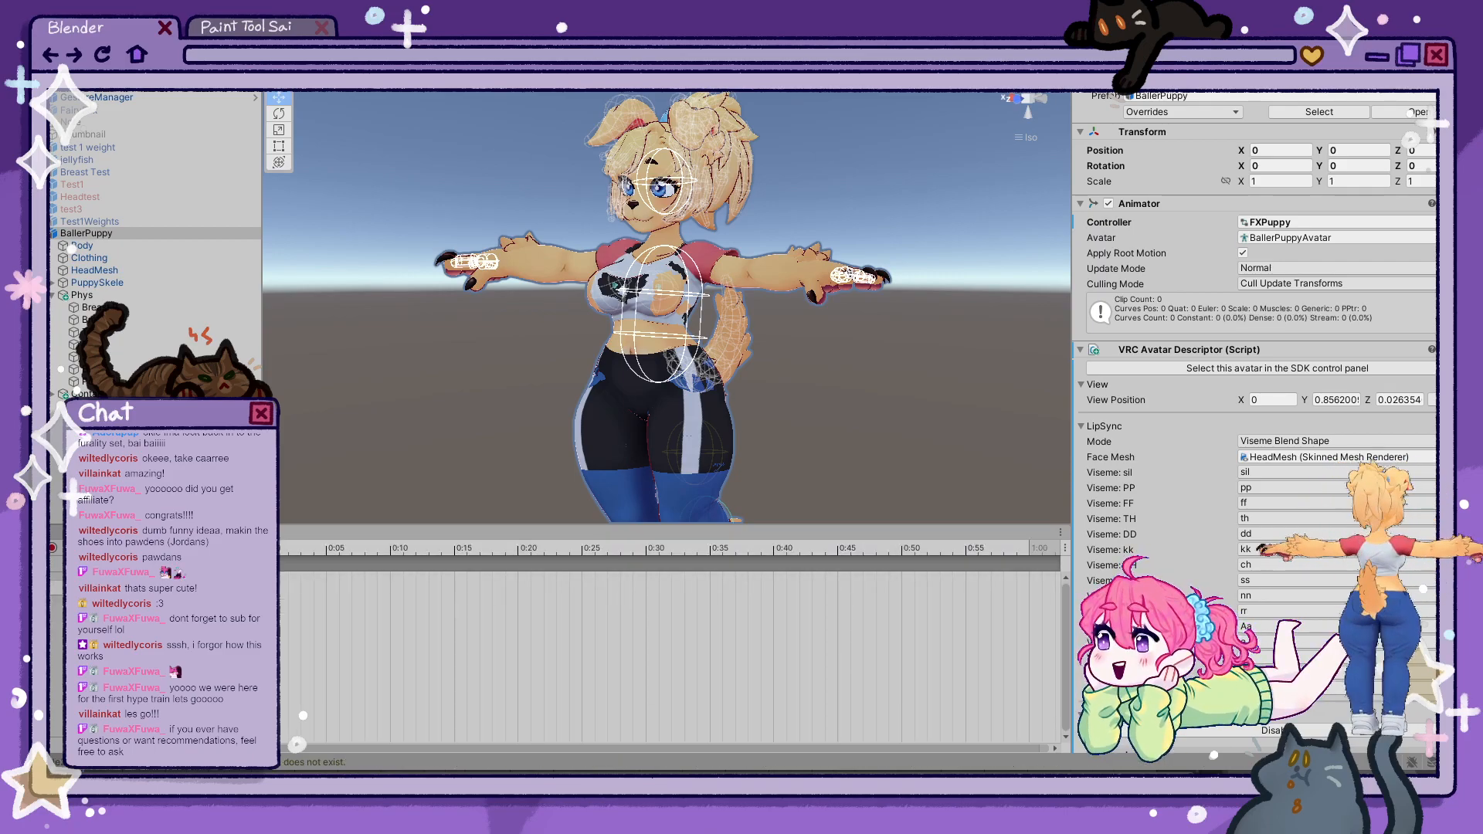
# - Start recording the new clip and key the Clothing mesh's Slurp Shoes blend shape at 0
pyautogui.click(53, 548)
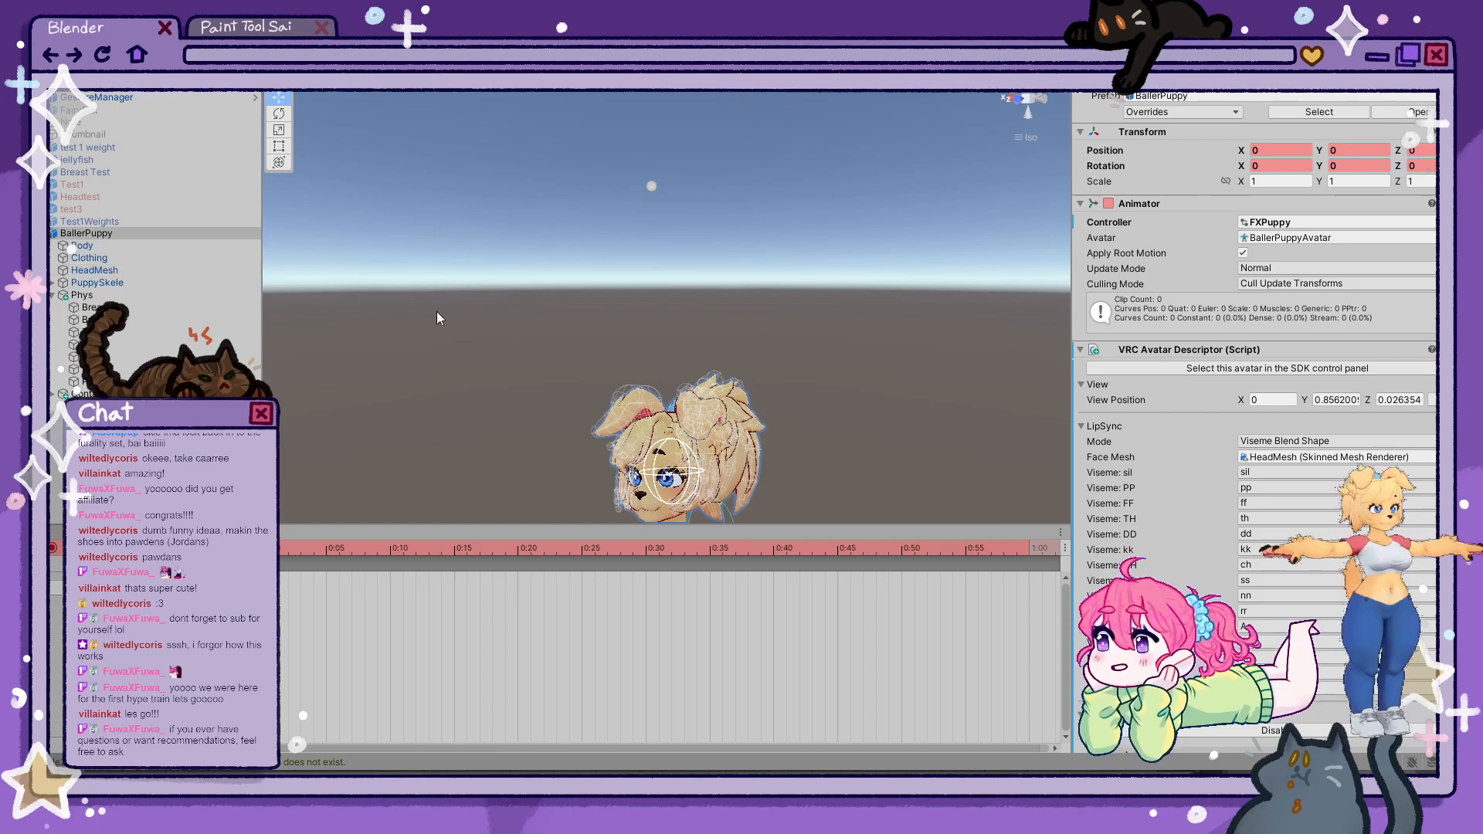
pyautogui.moveTo(760, 494); pyautogui.dragTo(792, 174, button='middle')
pyautogui.moveTo(775, 414); pyautogui.dragTo(734, 273, button='middle')
pyautogui.click(743, 277)
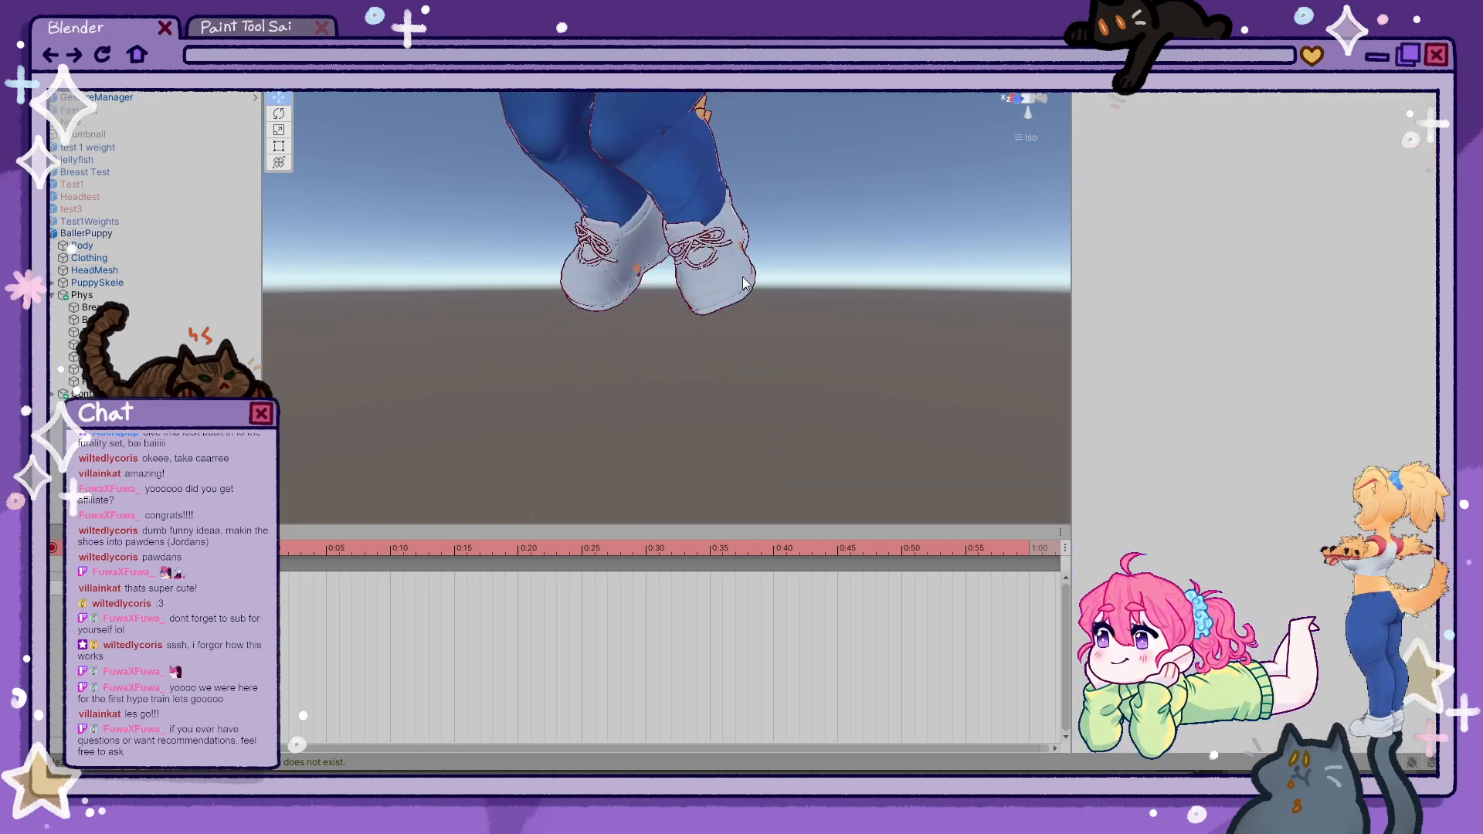
pyautogui.click(743, 282)
pyautogui.scroll(-15, 1305, 490)
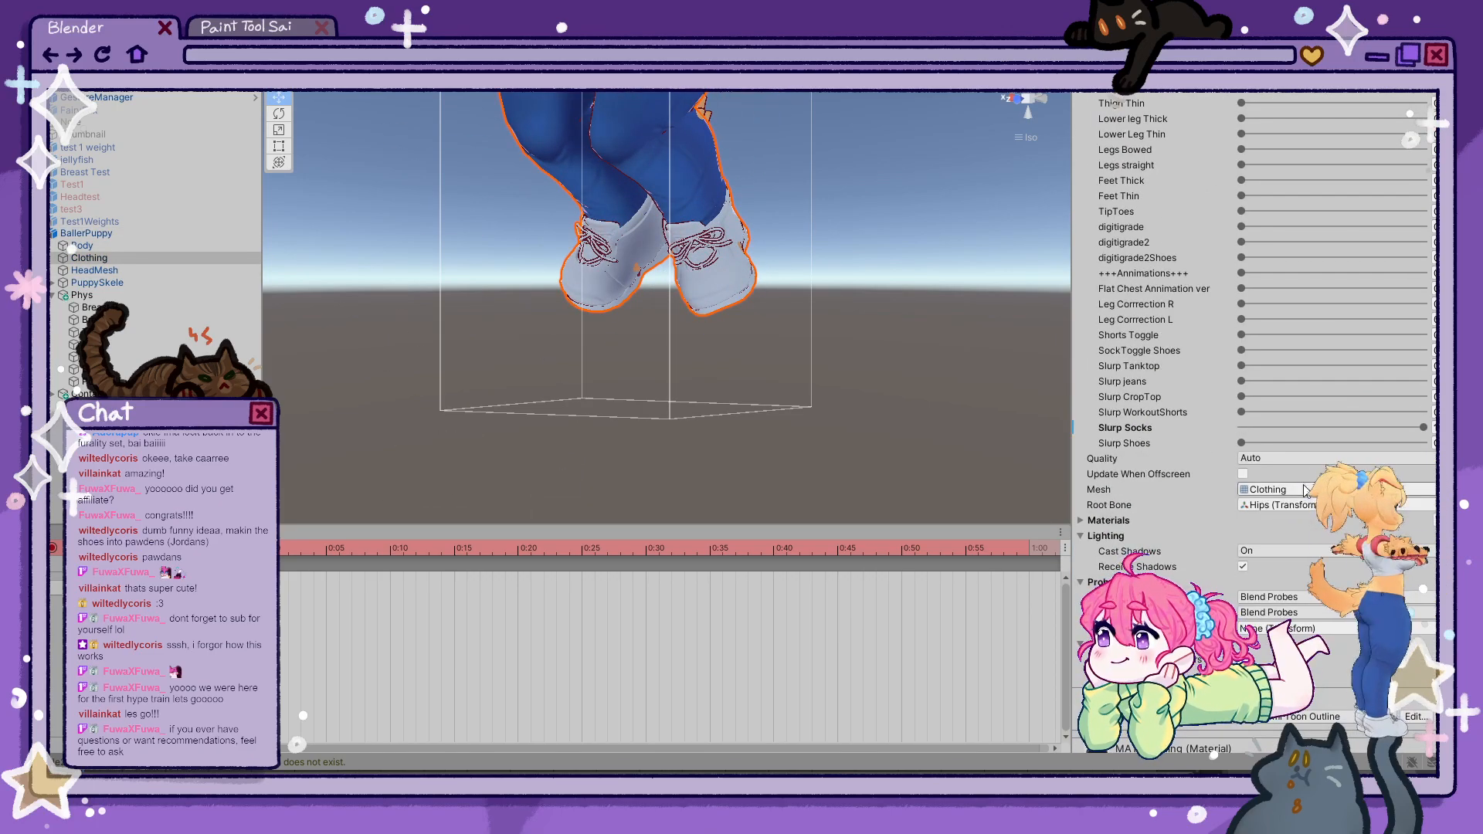
pyautogui.moveTo(1291, 442); pyautogui.dragTo(1197, 429)
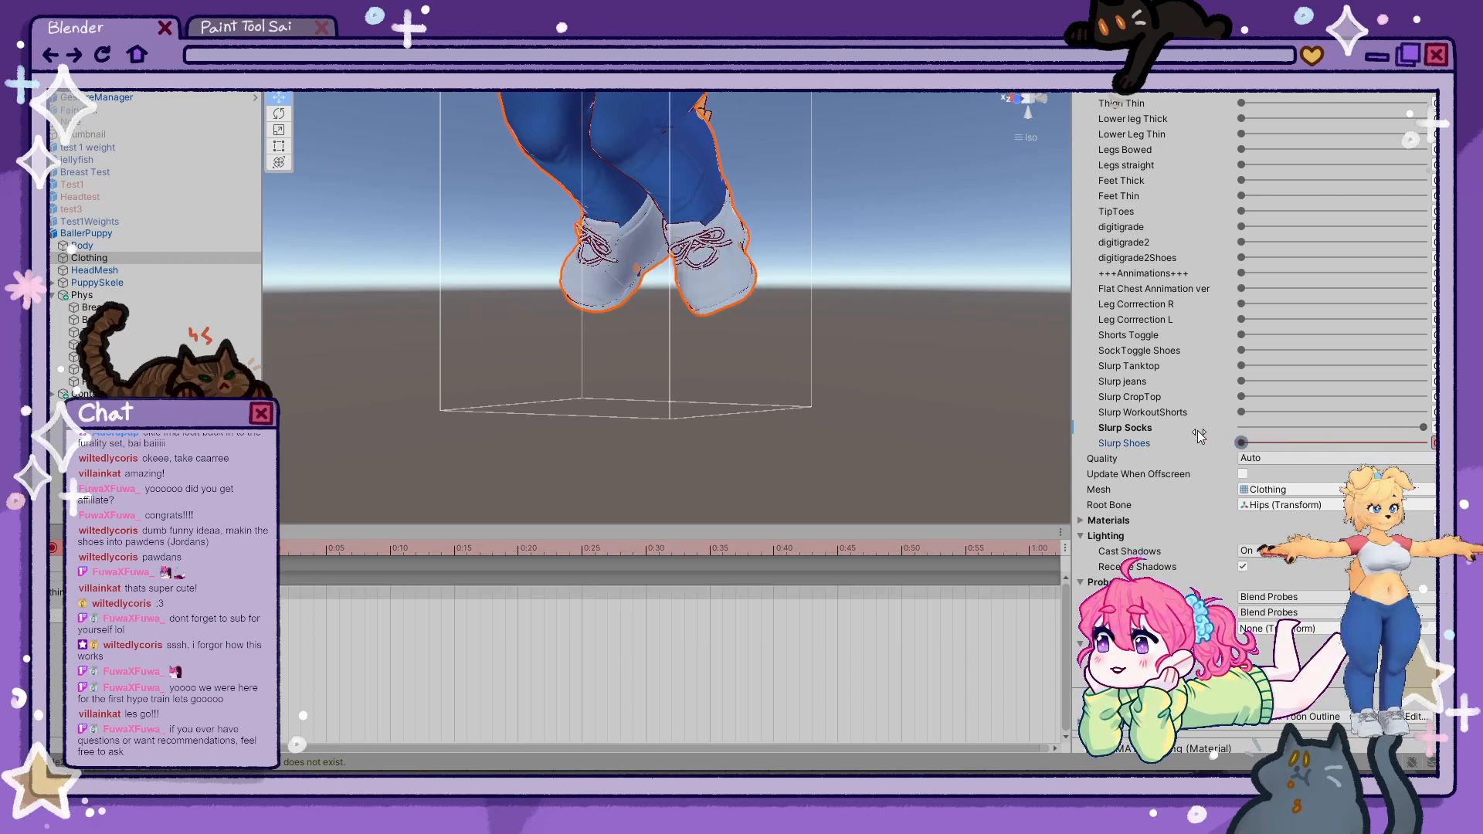
# - Key the Body mesh's Shoes BodySlurp blend shape at its maximum in the clip
pyautogui.click(106, 247)
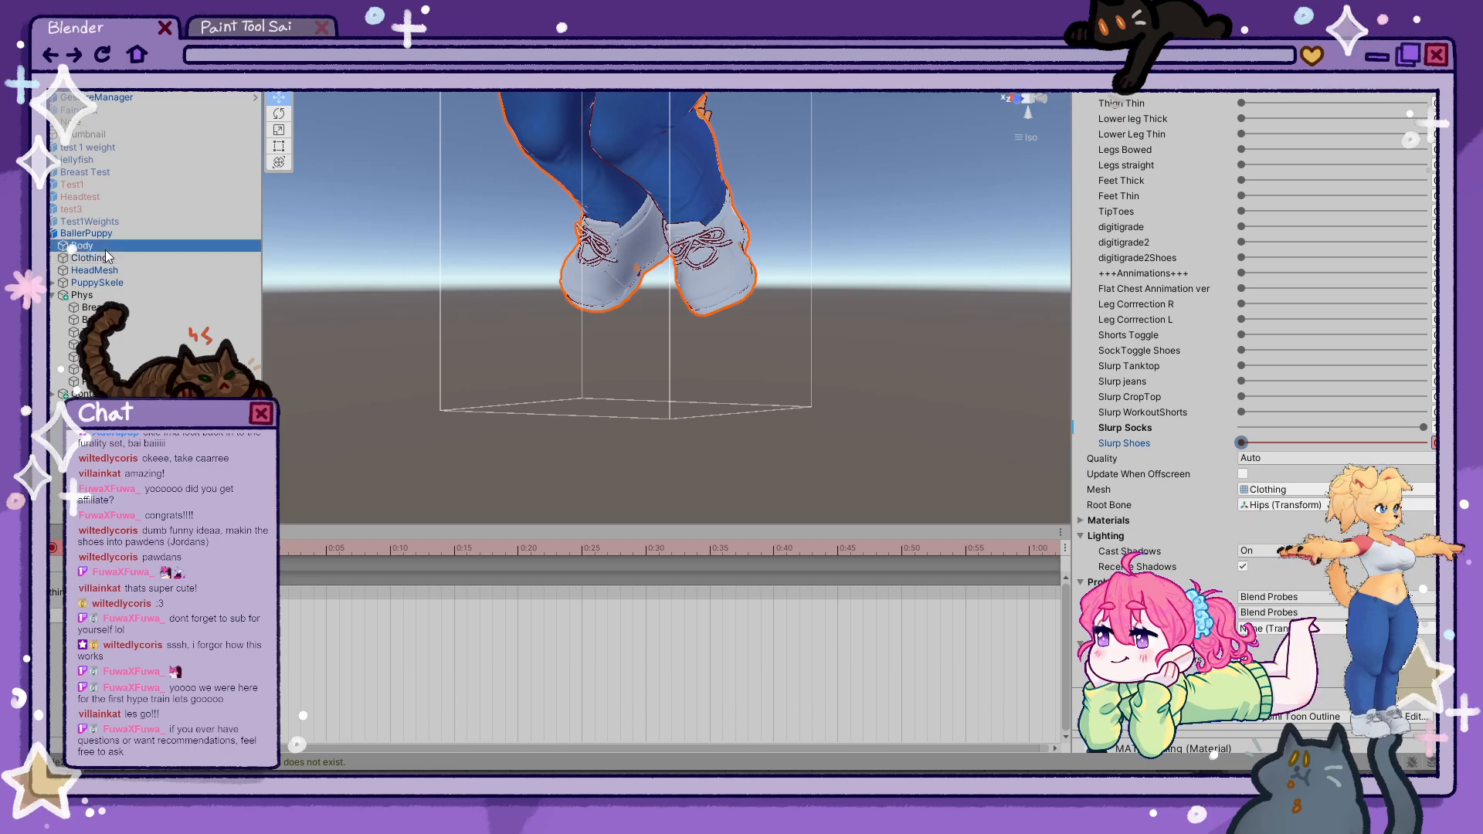
pyautogui.scroll(-10, 1257, 374)
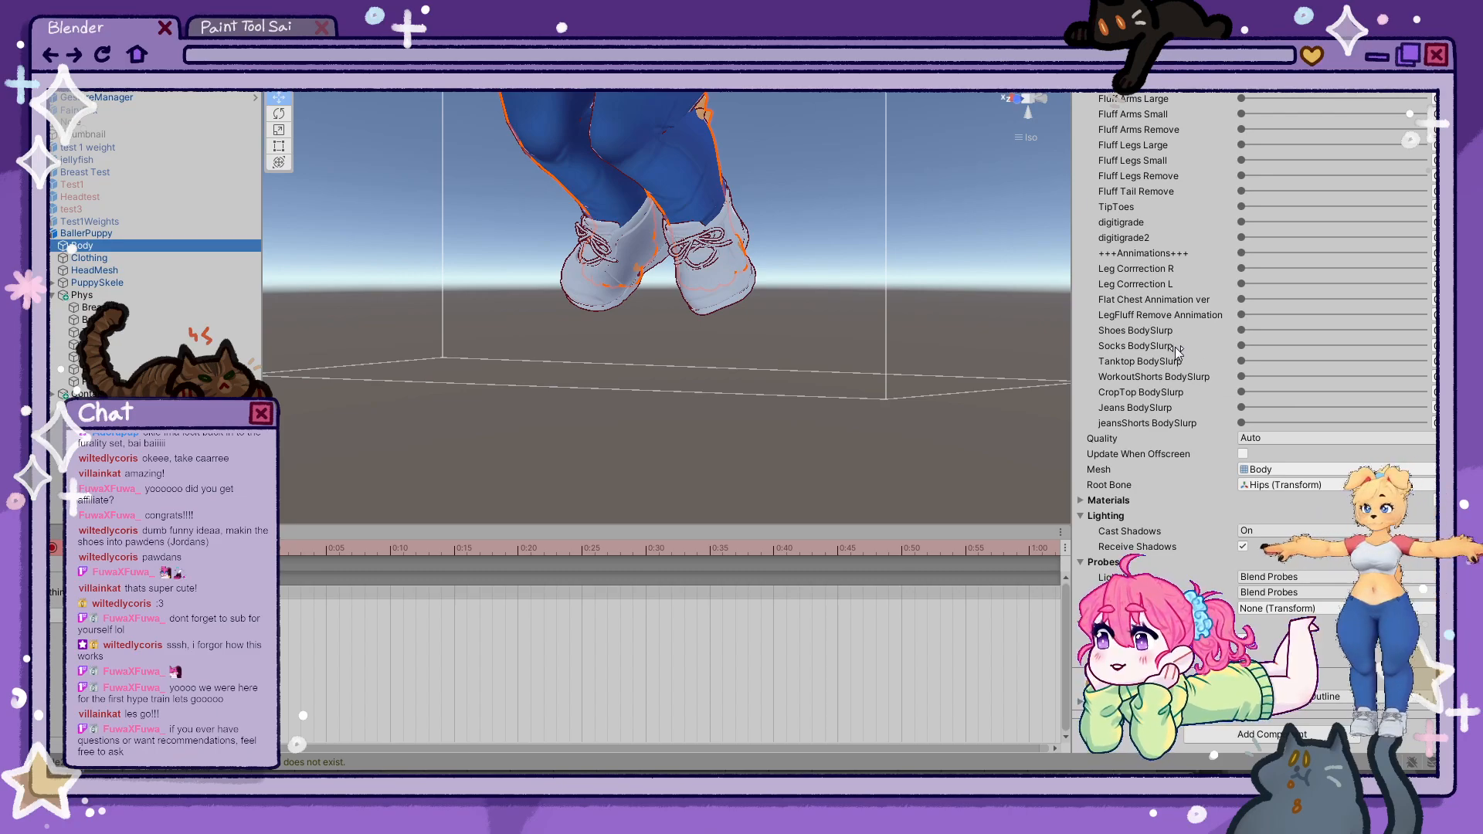
pyautogui.moveTo(1249, 330); pyautogui.dragTo(1433, 334)
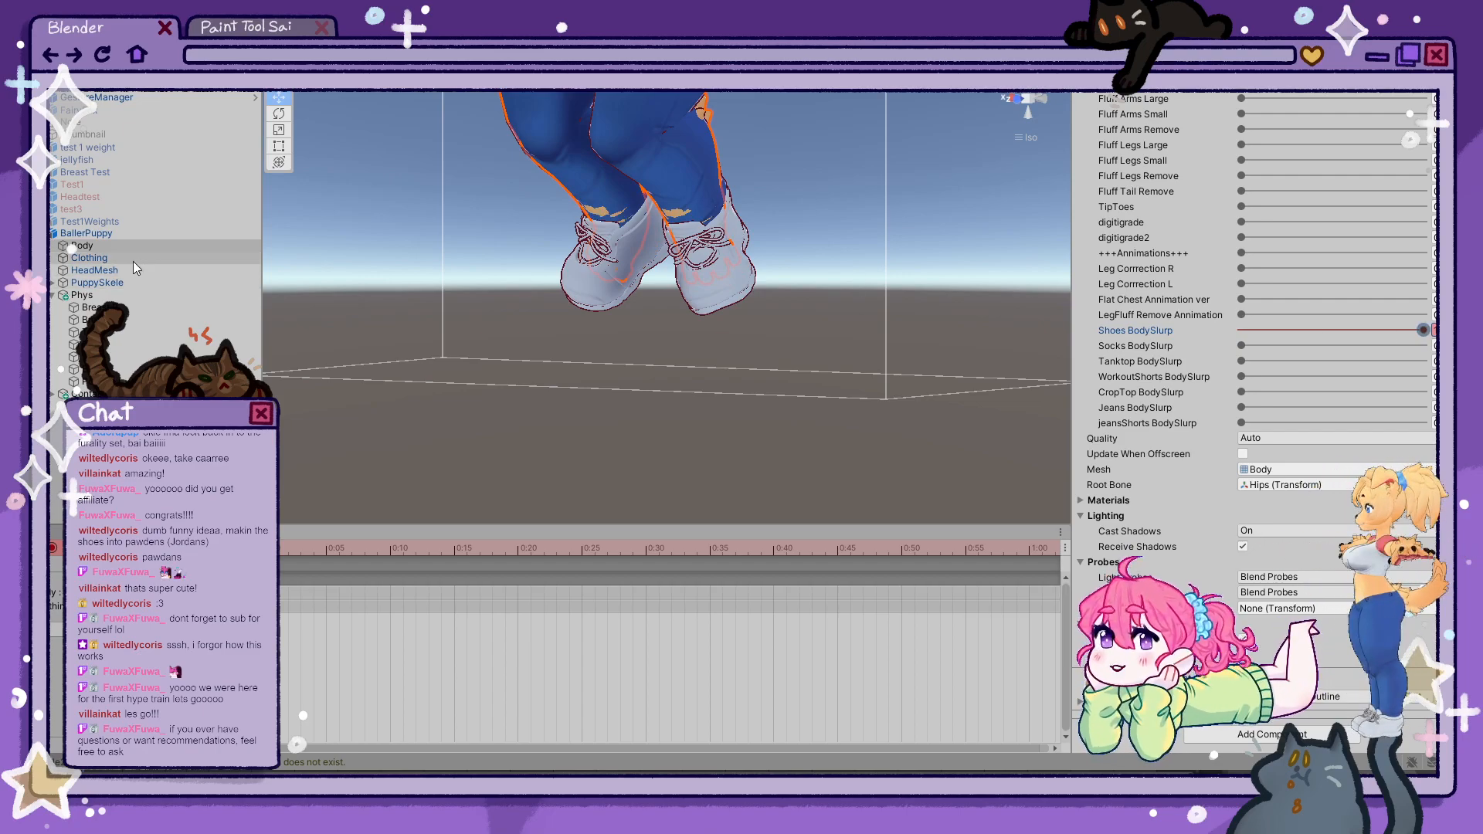
# - Key the Clothing mesh's SockToggle Shoes blend shape at its maximum, select the clip's properties, and stop recording
pyautogui.click(105, 257)
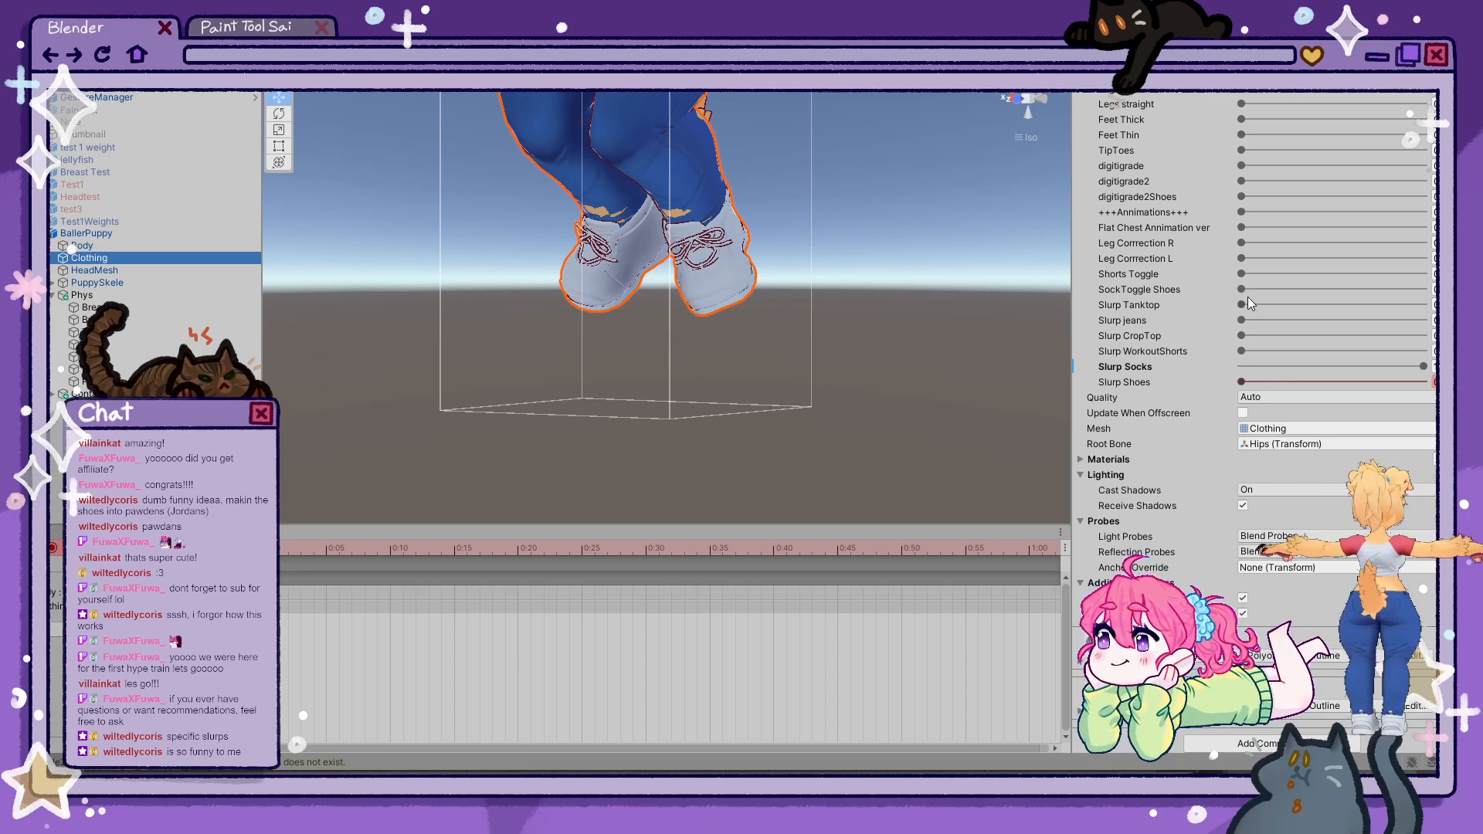
pyautogui.click(1272, 289)
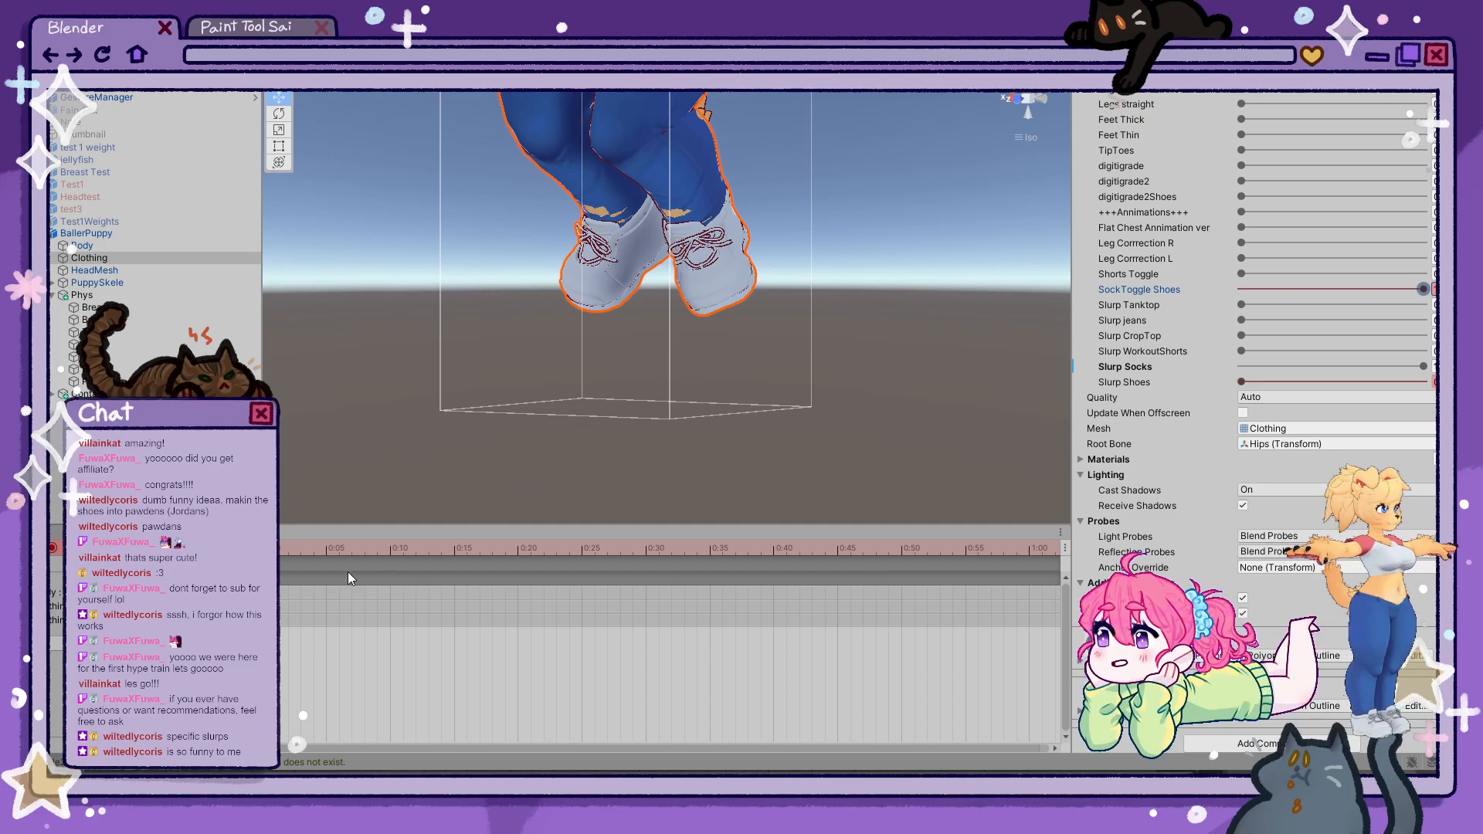
pyautogui.keyDown('shift'); pyautogui.click(163, 593); pyautogui.keyUp('shift')
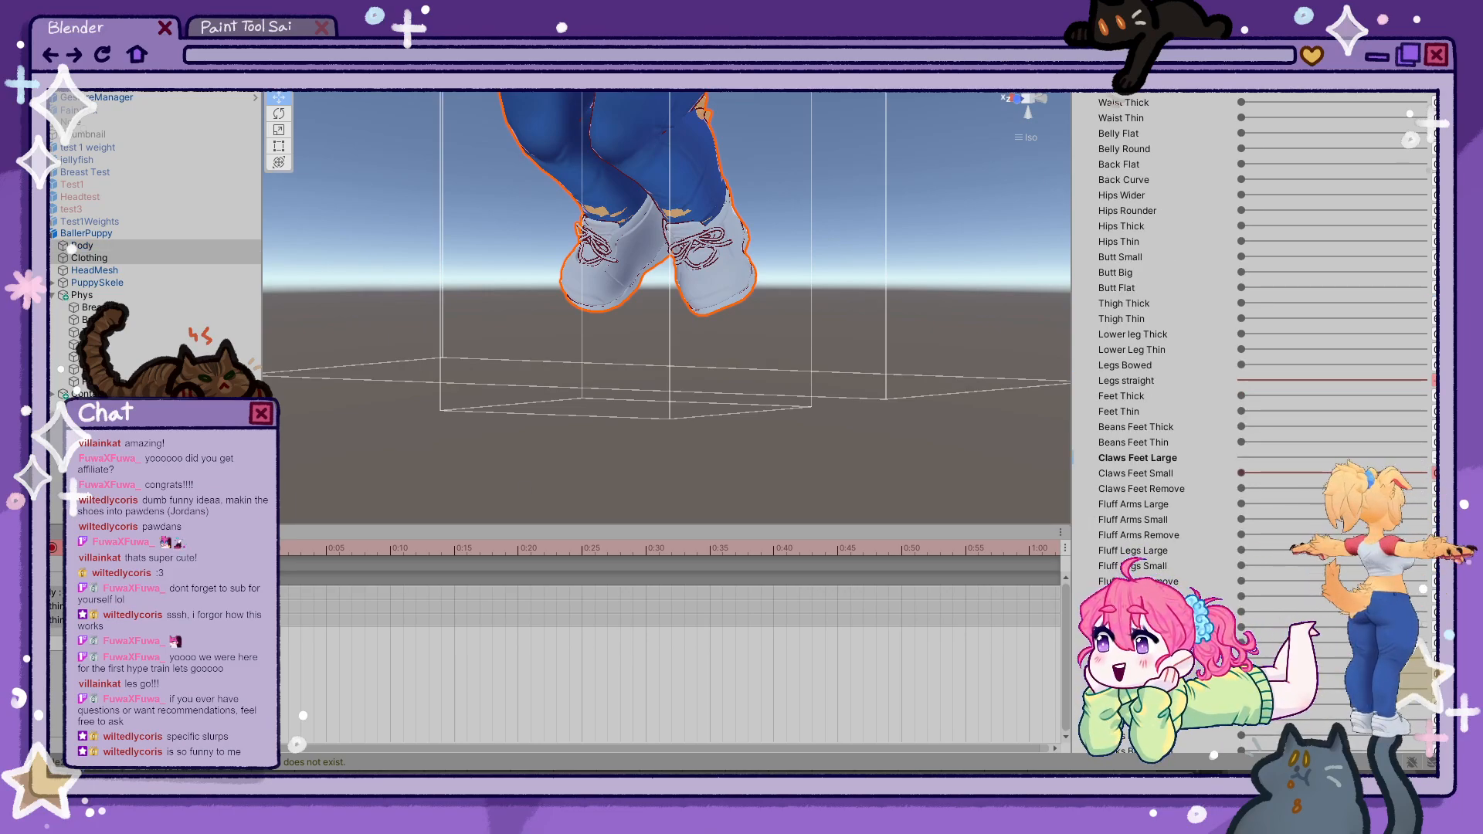
pyautogui.click(53, 547)
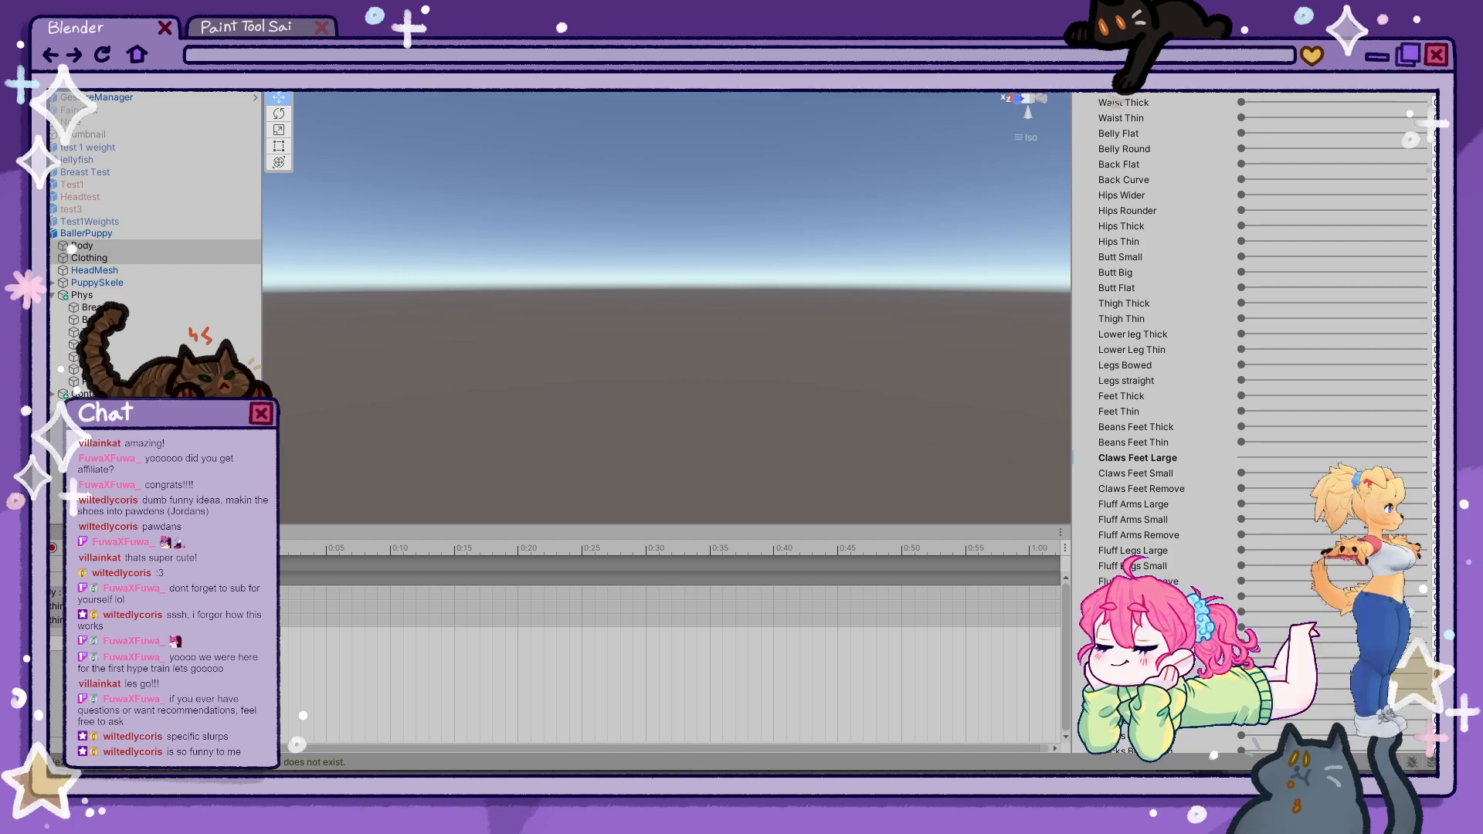
# - Examine the previewed avatar's feet, socks, shorts and upper body in the scene
pyautogui.moveTo(557, 455); pyautogui.dragTo(757, 295, button='right')
pyautogui.scroll(2, 840, 356)
pyautogui.moveTo(754, 318); pyautogui.dragTo(762, 385, button='middle')
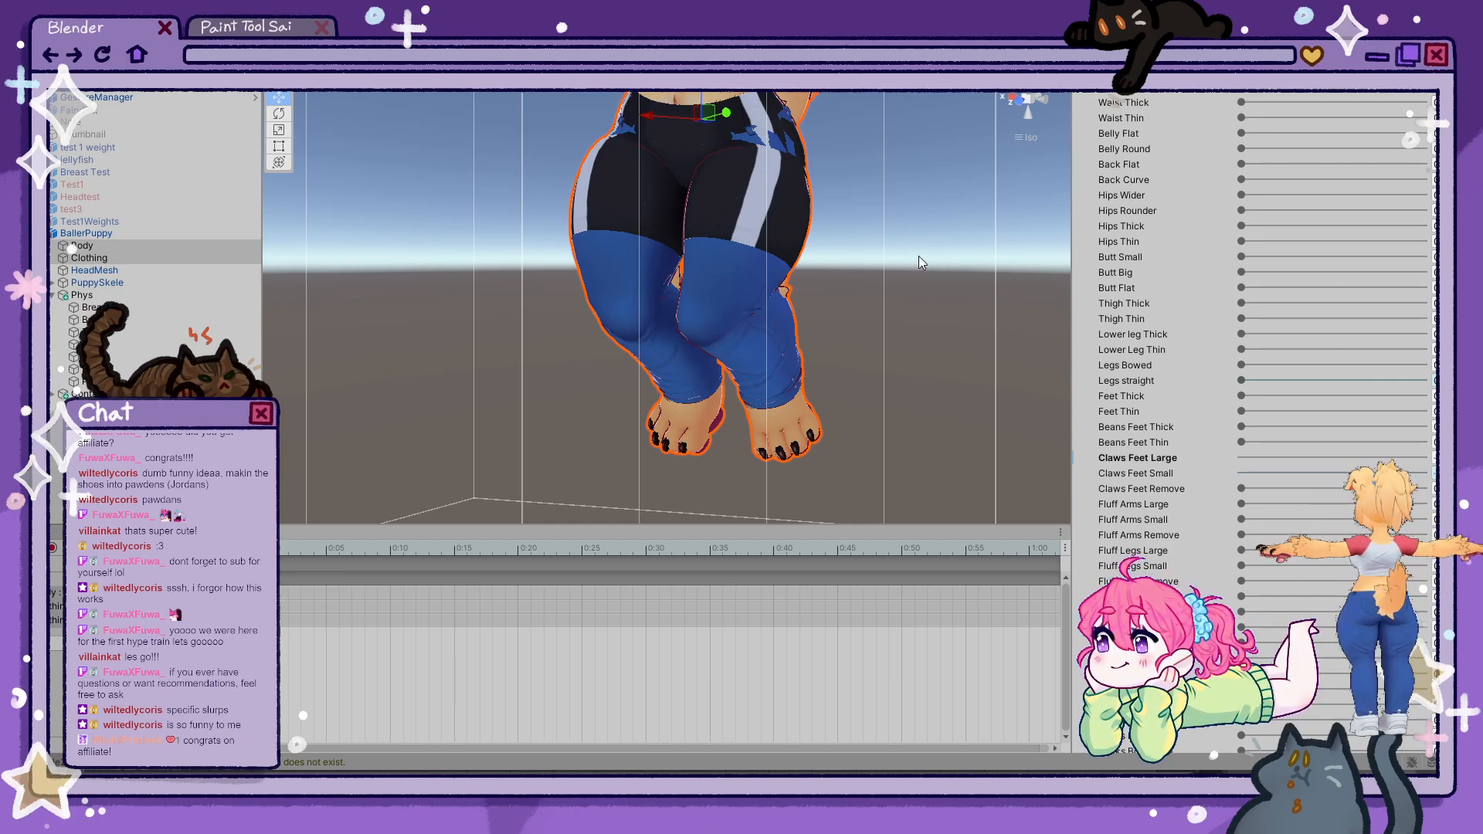
pyautogui.moveTo(919, 257); pyautogui.dragTo(897, 328, button='middle')
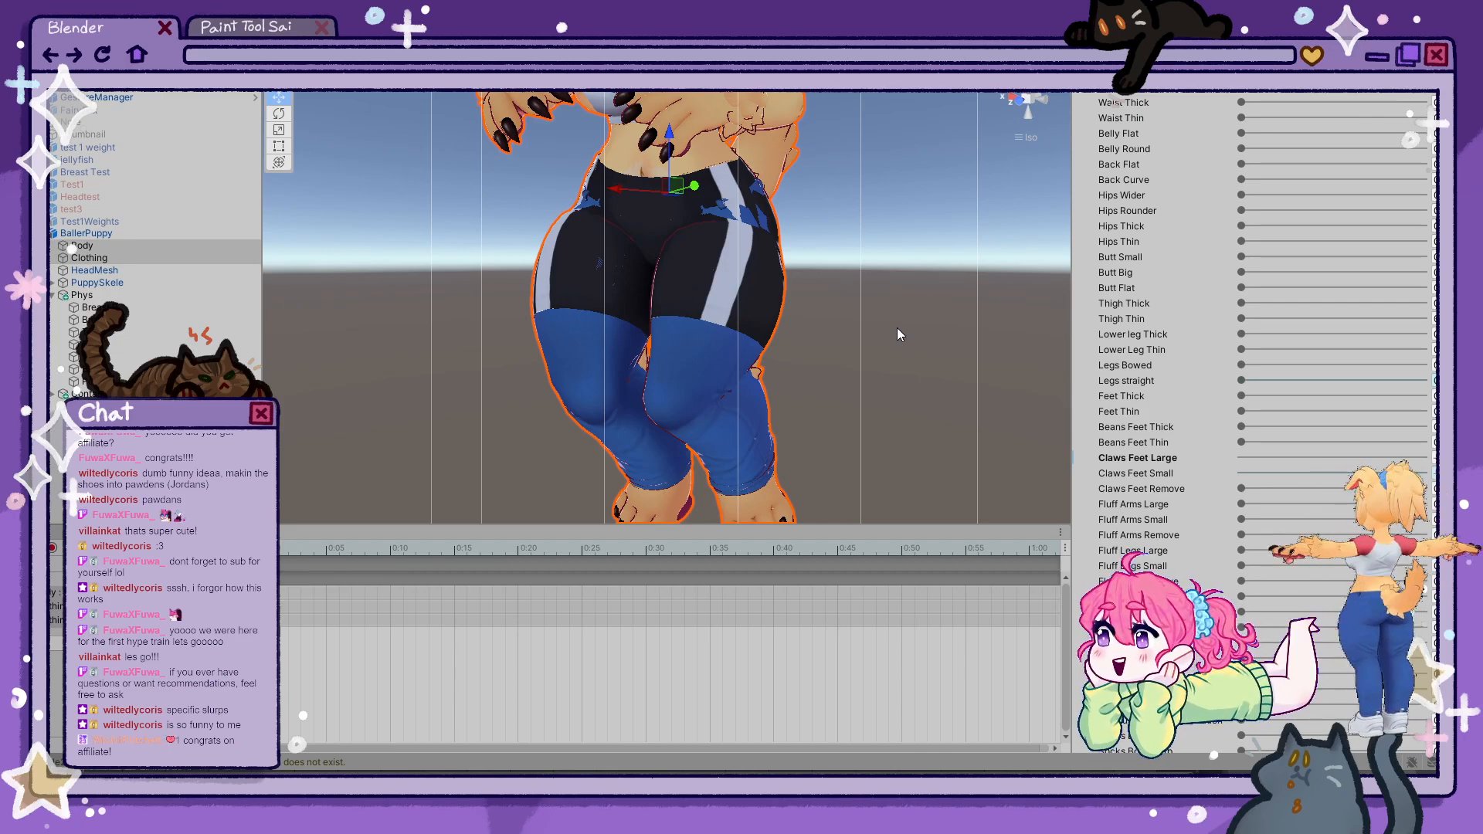
pyautogui.moveTo(809, 253); pyautogui.dragTo(819, 355, button='middle')
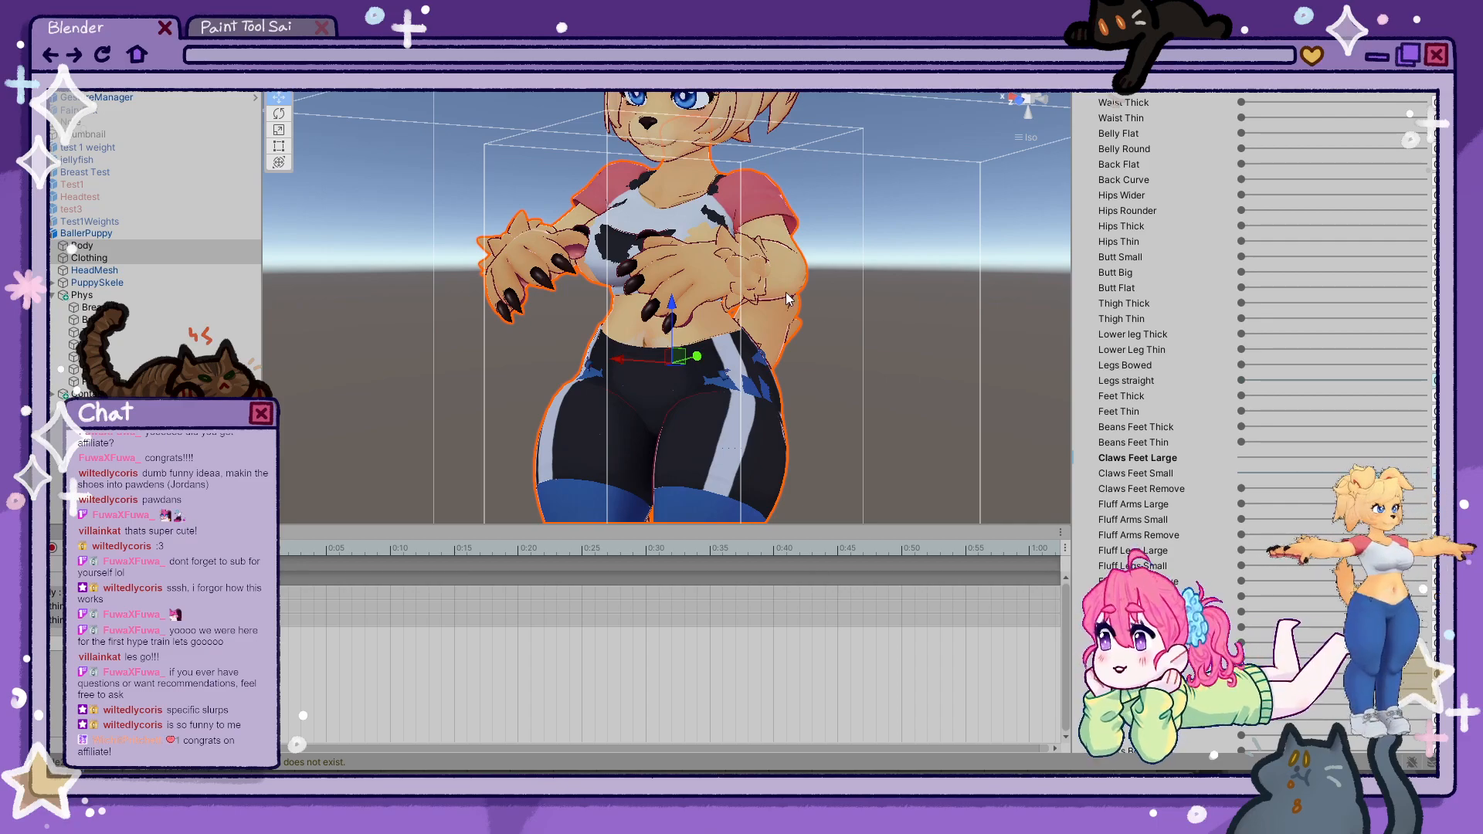
pyautogui.scroll(-3, 726, 287)
pyautogui.moveTo(722, 286)
pyautogui.mouseDown(button='middle')
pyautogui.moveTo(701, 166)
pyautogui.moveTo(773, 274)
pyautogui.moveTo(733, 301)
pyautogui.mouseUp(button='middle')
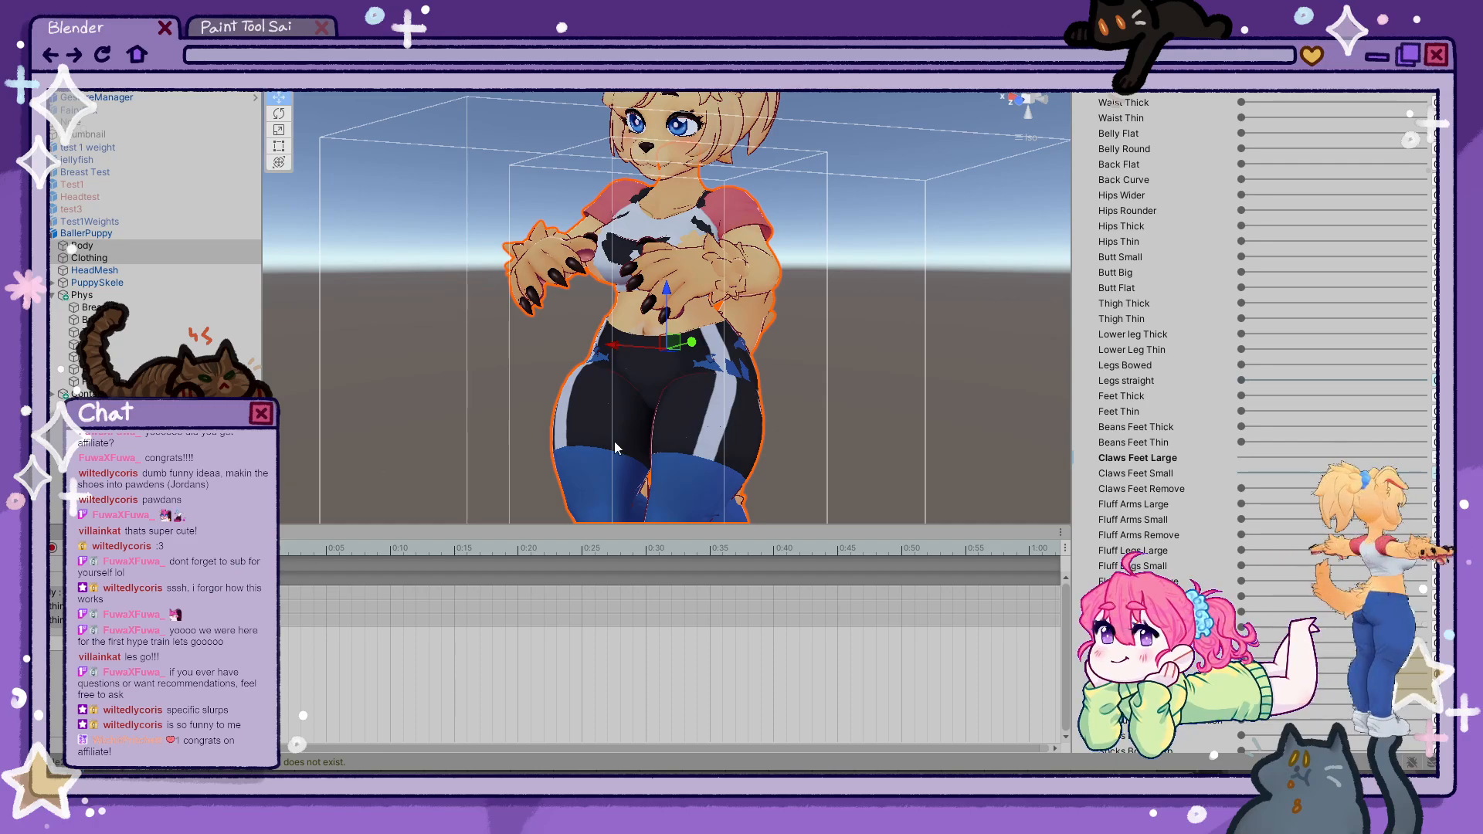
pyautogui.scroll(-5, 664, 309)
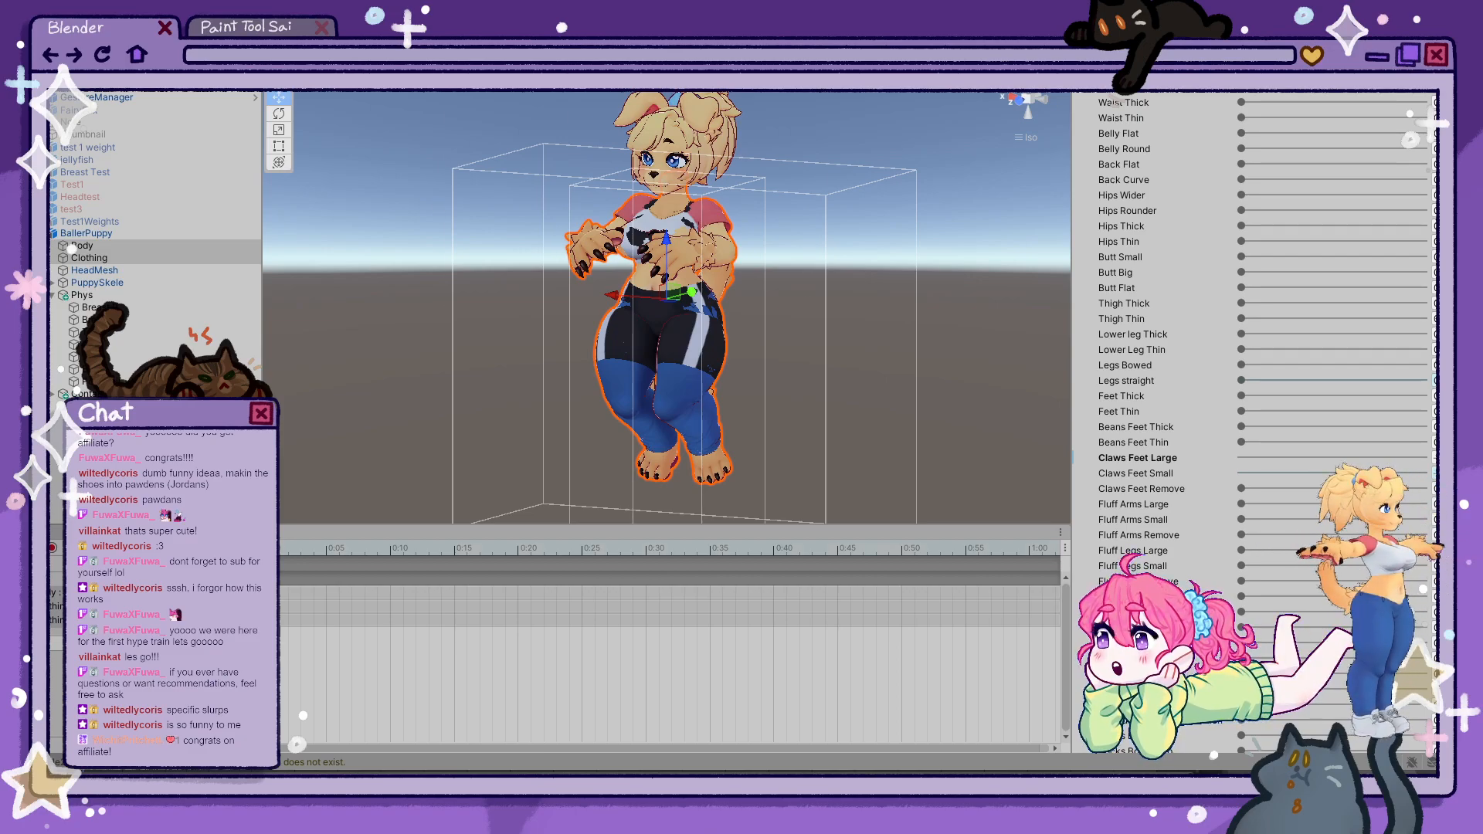
# - Return to the project's Animations folder and inspect the avatar's shoes, shorts and top in its T-pose
pyautogui.click(27, 548)
pyautogui.click(49, 532)
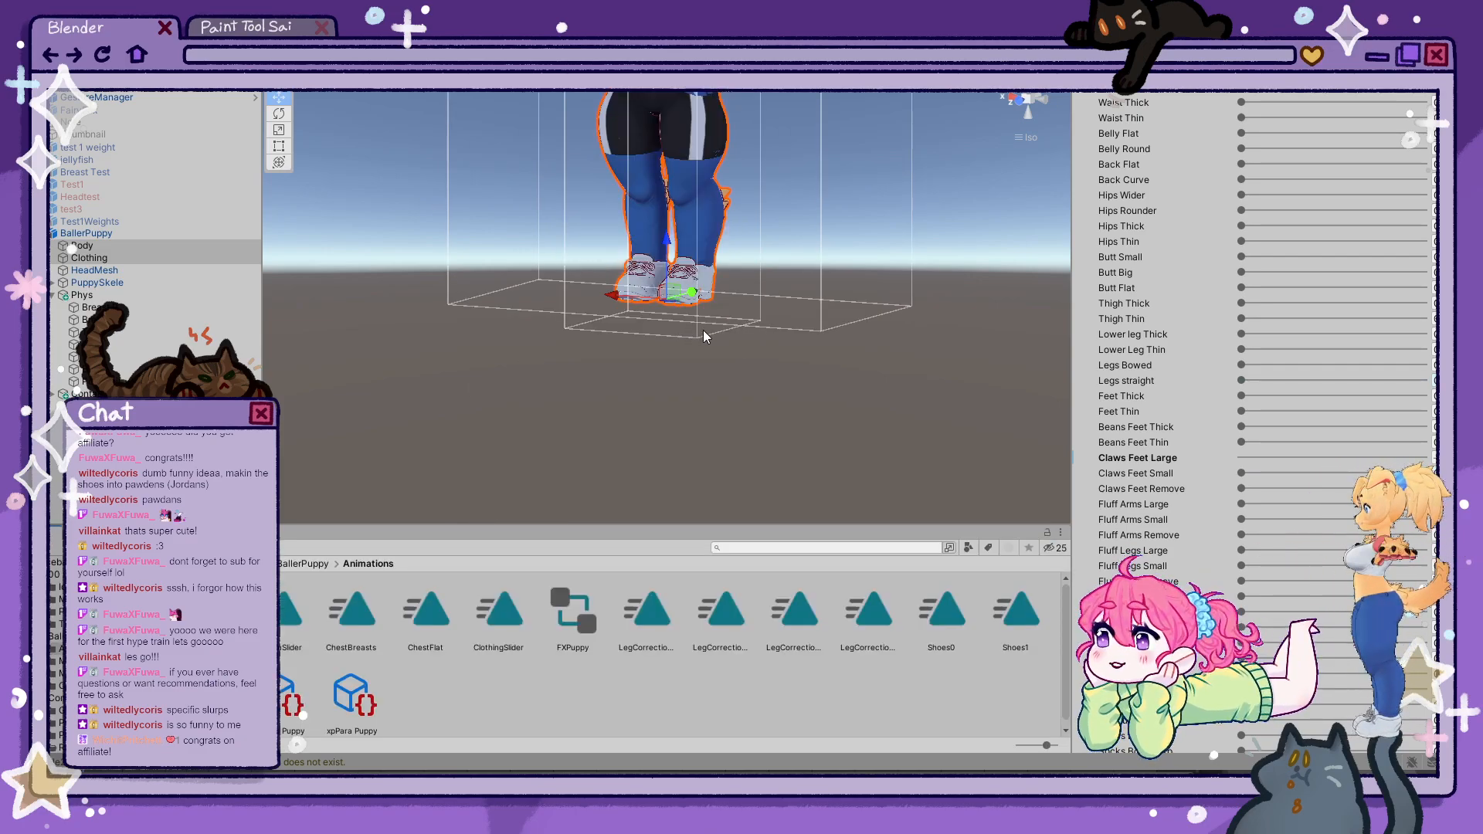
pyautogui.moveTo(736, 336); pyautogui.dragTo(730, 491, button='middle')
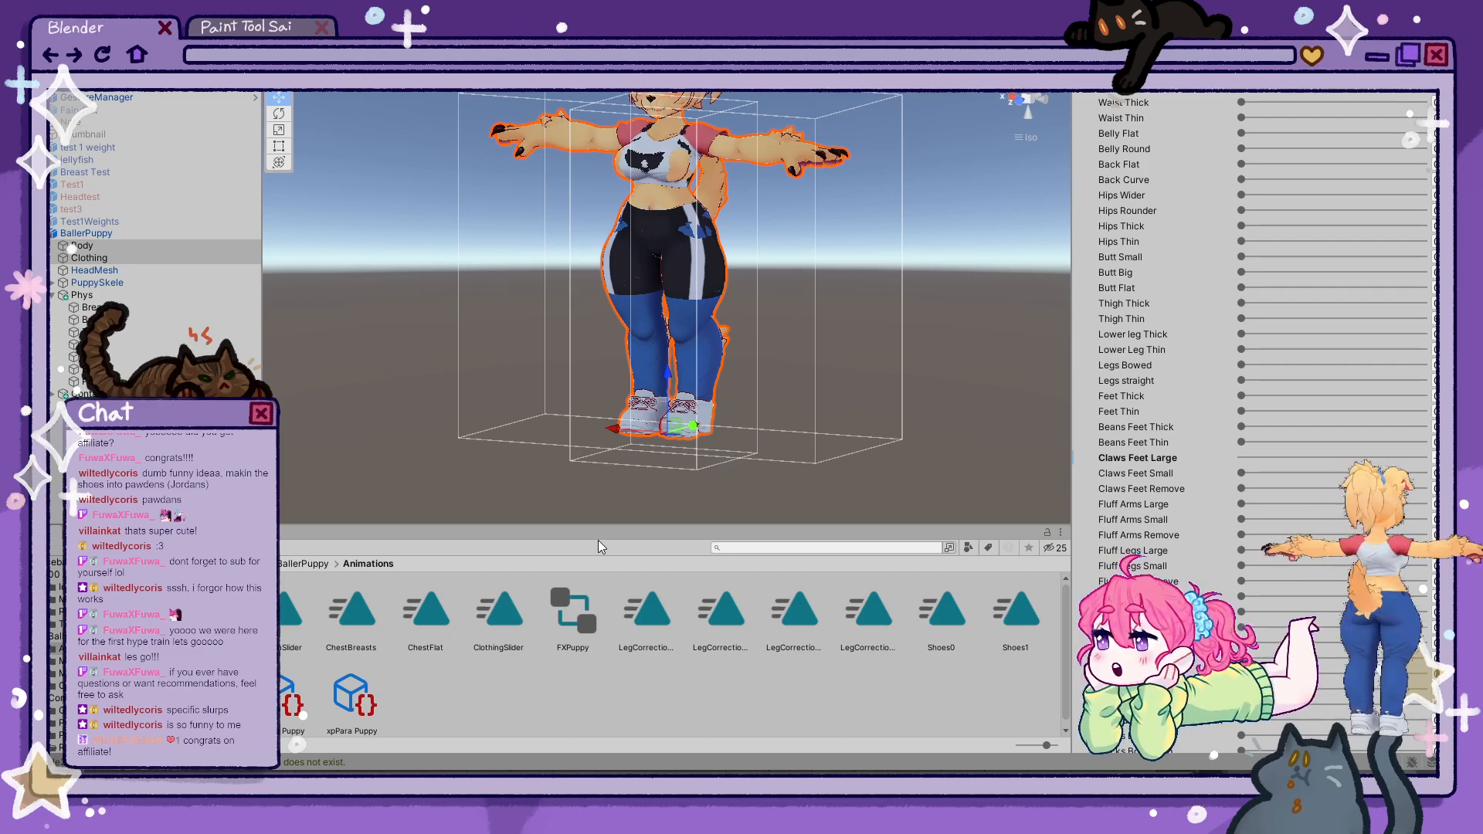
pyautogui.scroll(5, 724, 315)
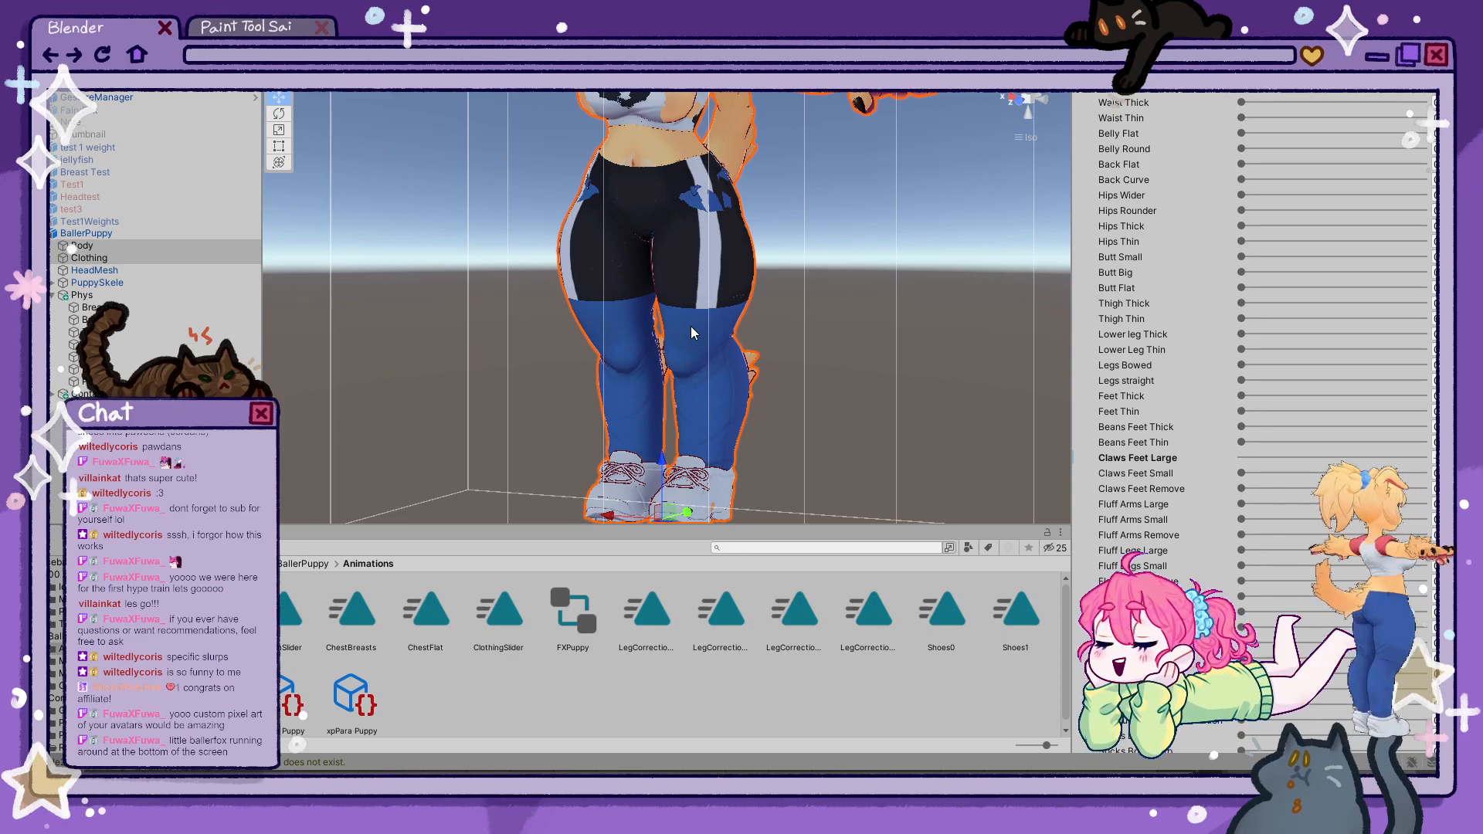
pyautogui.moveTo(757, 218); pyautogui.dragTo(753, 304, button='middle')
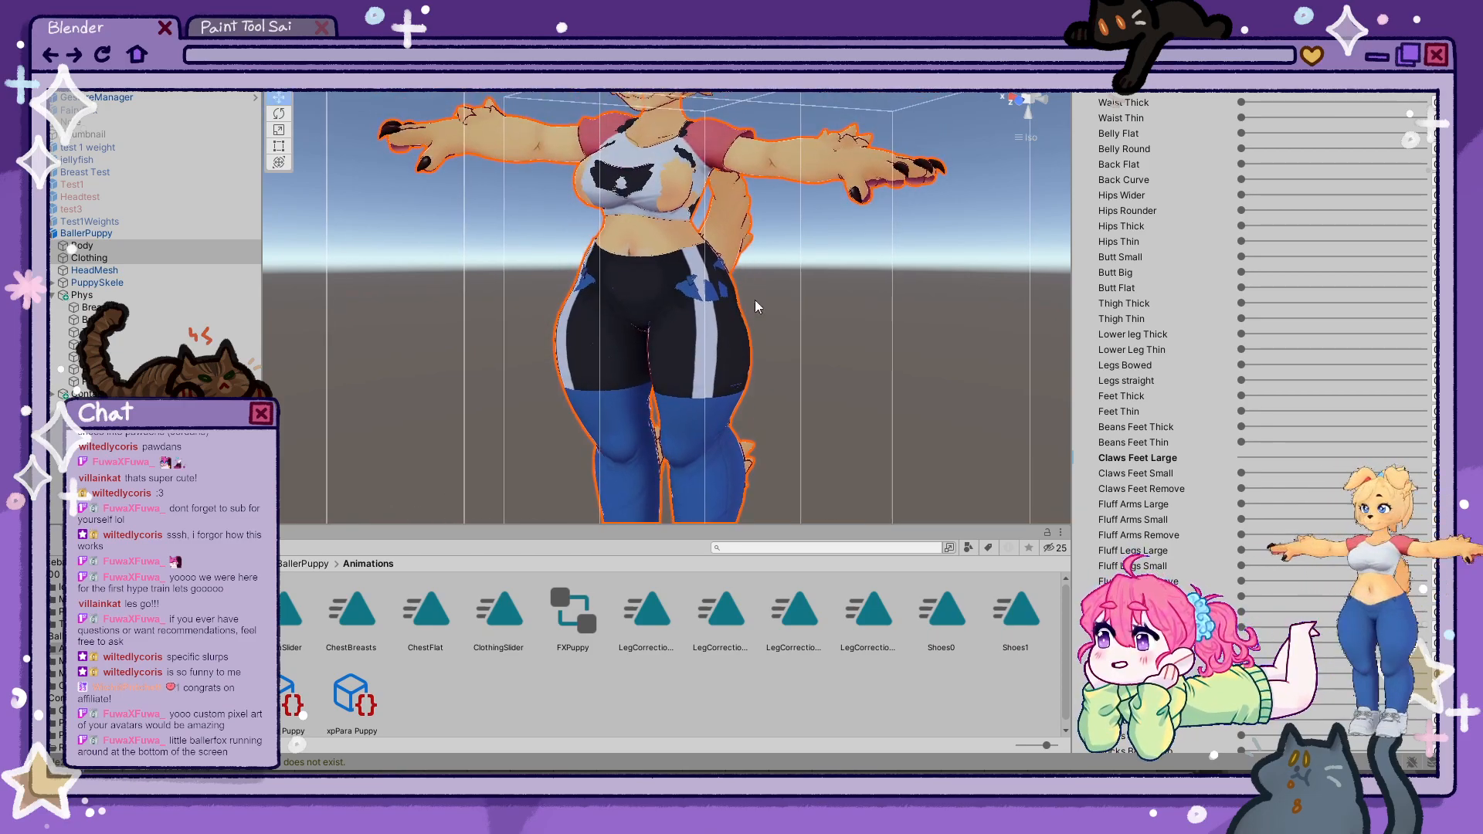
pyautogui.moveTo(730, 190); pyautogui.dragTo(764, 299, button='middle')
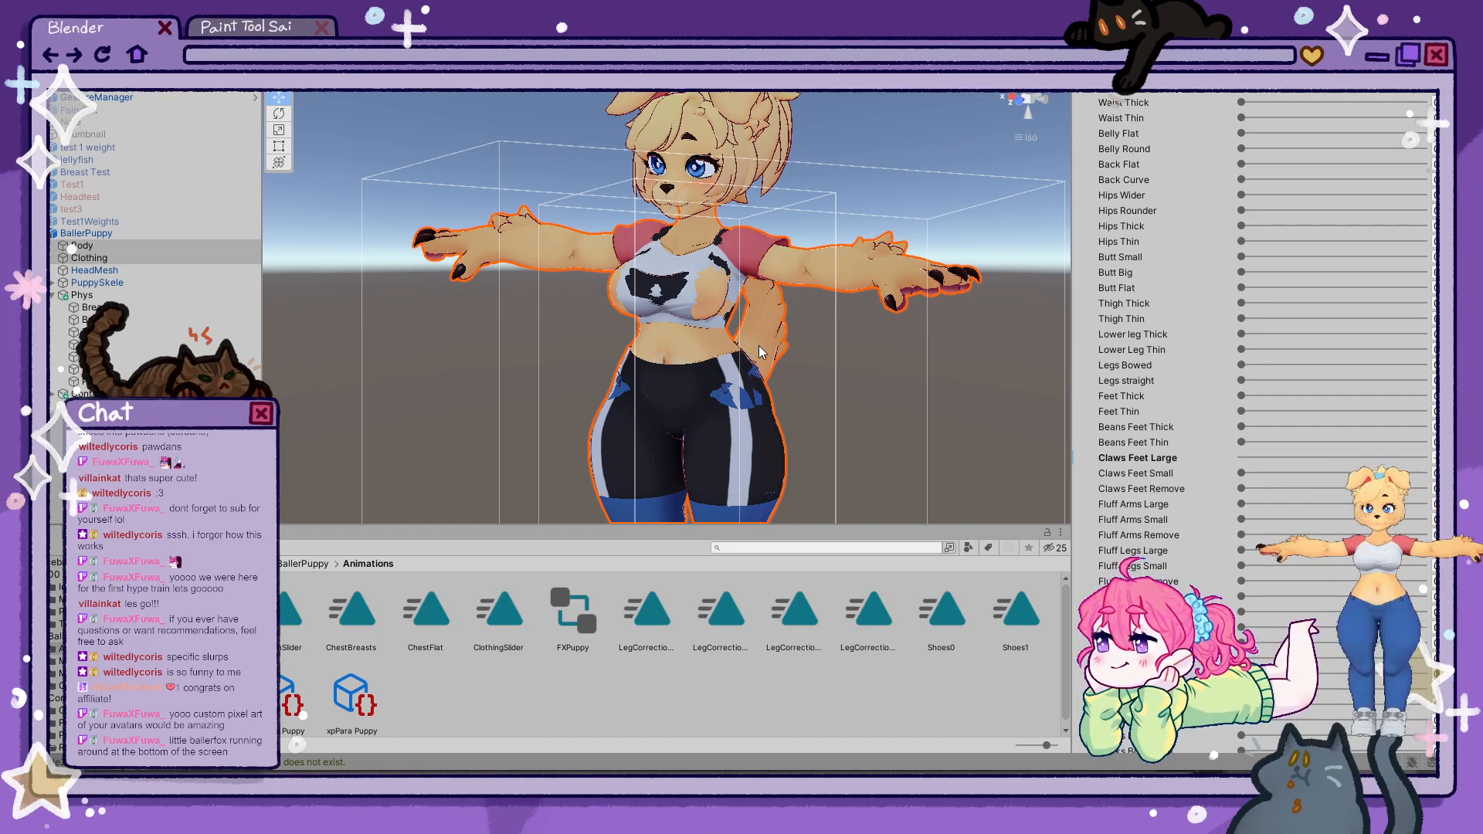
pyautogui.moveTo(670, 307); pyautogui.dragTo(702, 338, button='right')
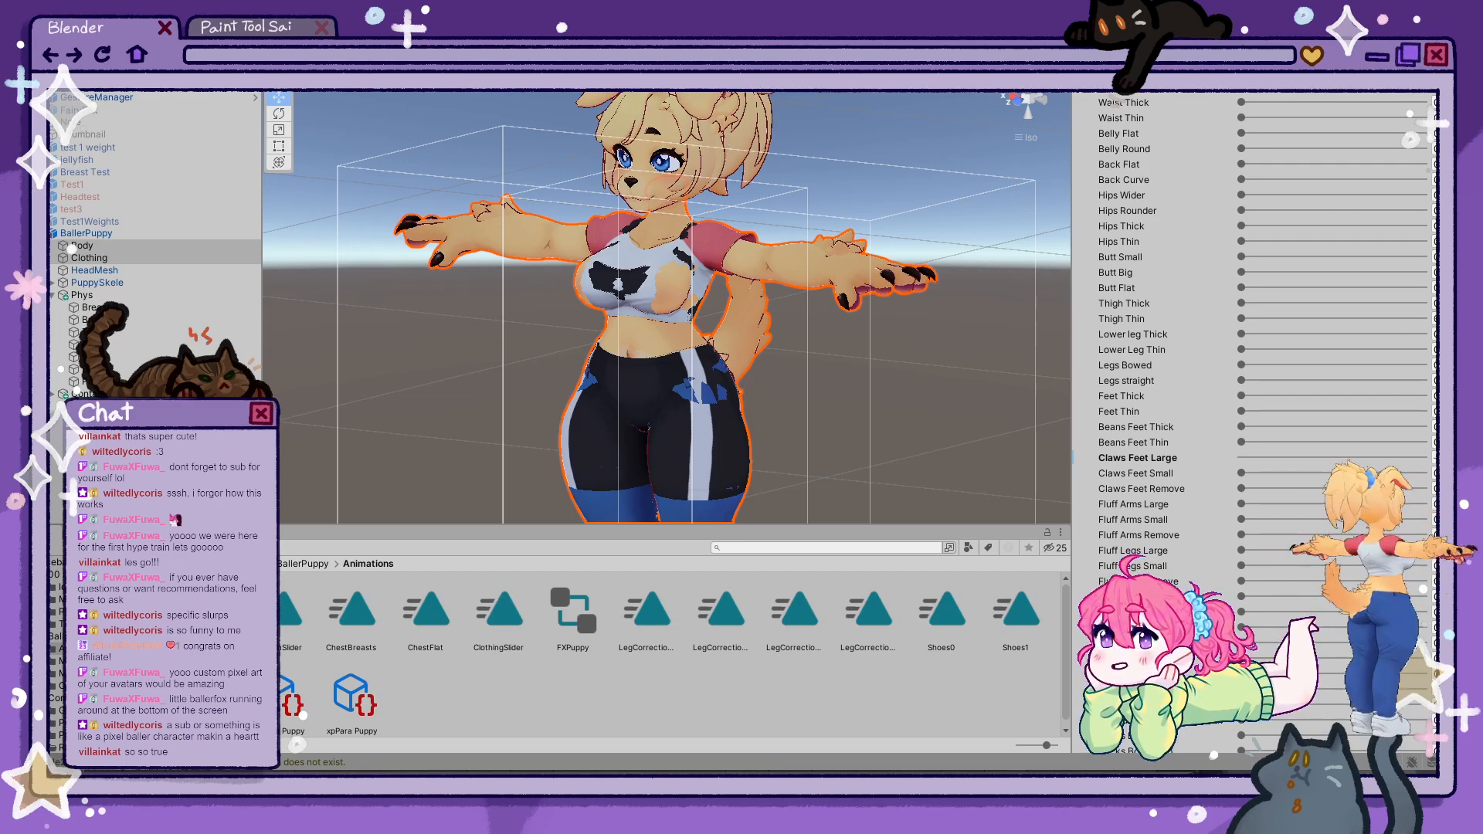
# - On the Clothing mesh, set Slurp Socks to 0 and raise Slurp jeans and Slurp WorkoutShorts to their maximum
pyautogui.moveTo(859, 417); pyautogui.dragTo(835, 241, button='middle')
pyautogui.click(692, 318)
pyautogui.click(692, 318)
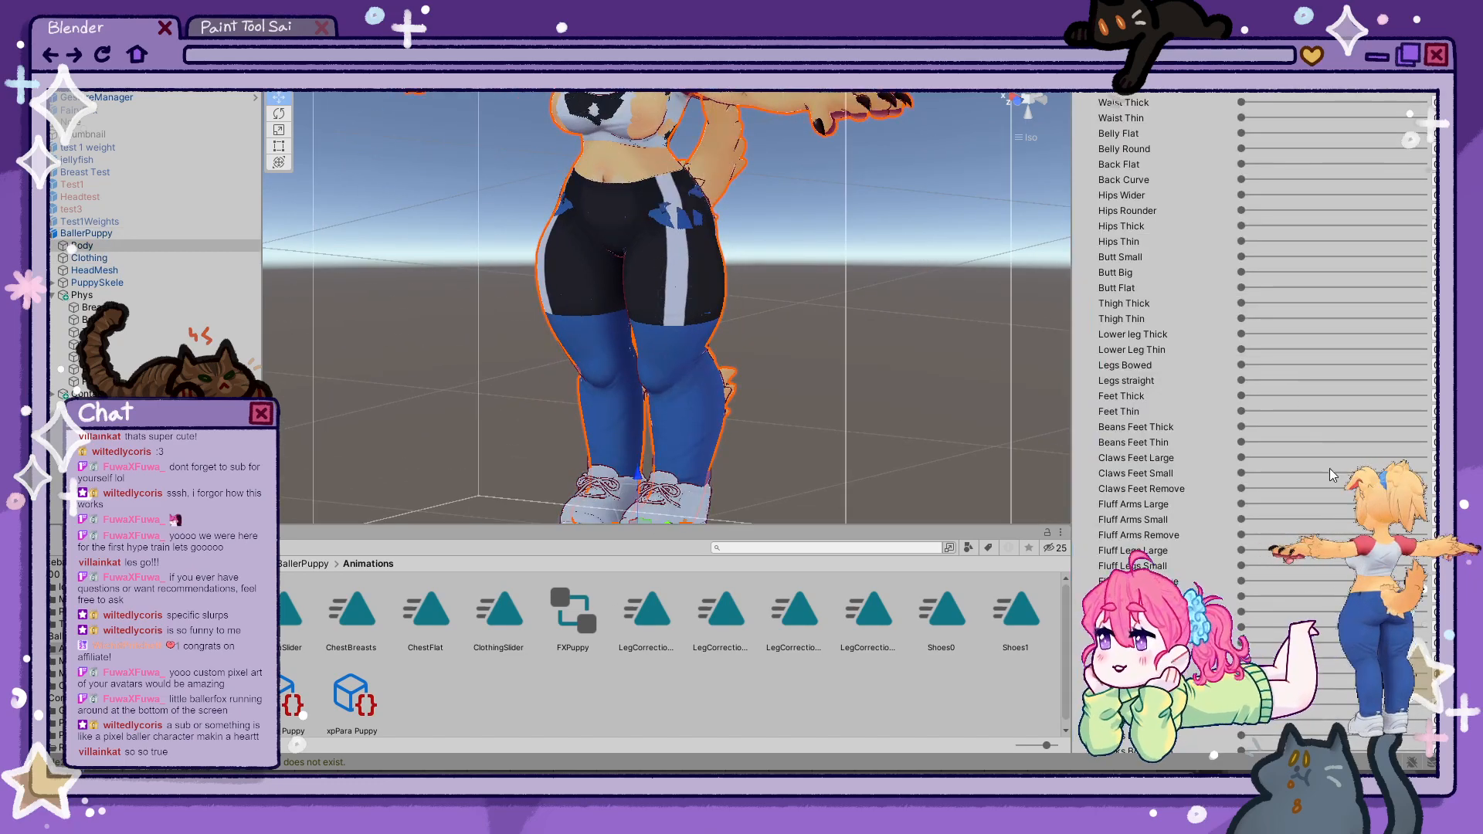
pyautogui.click(684, 306)
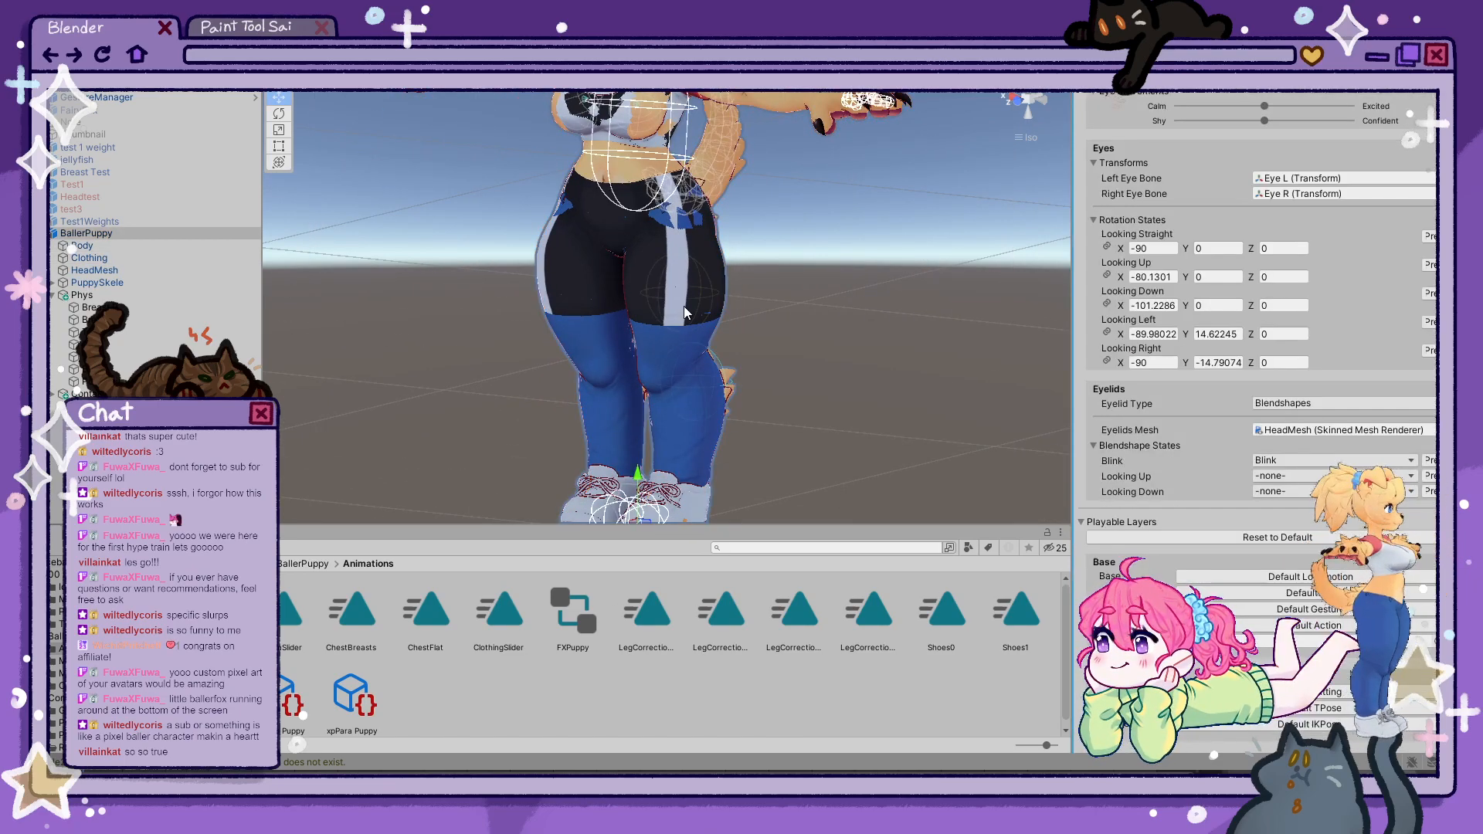
pyautogui.click(683, 305)
pyautogui.click(1243, 367)
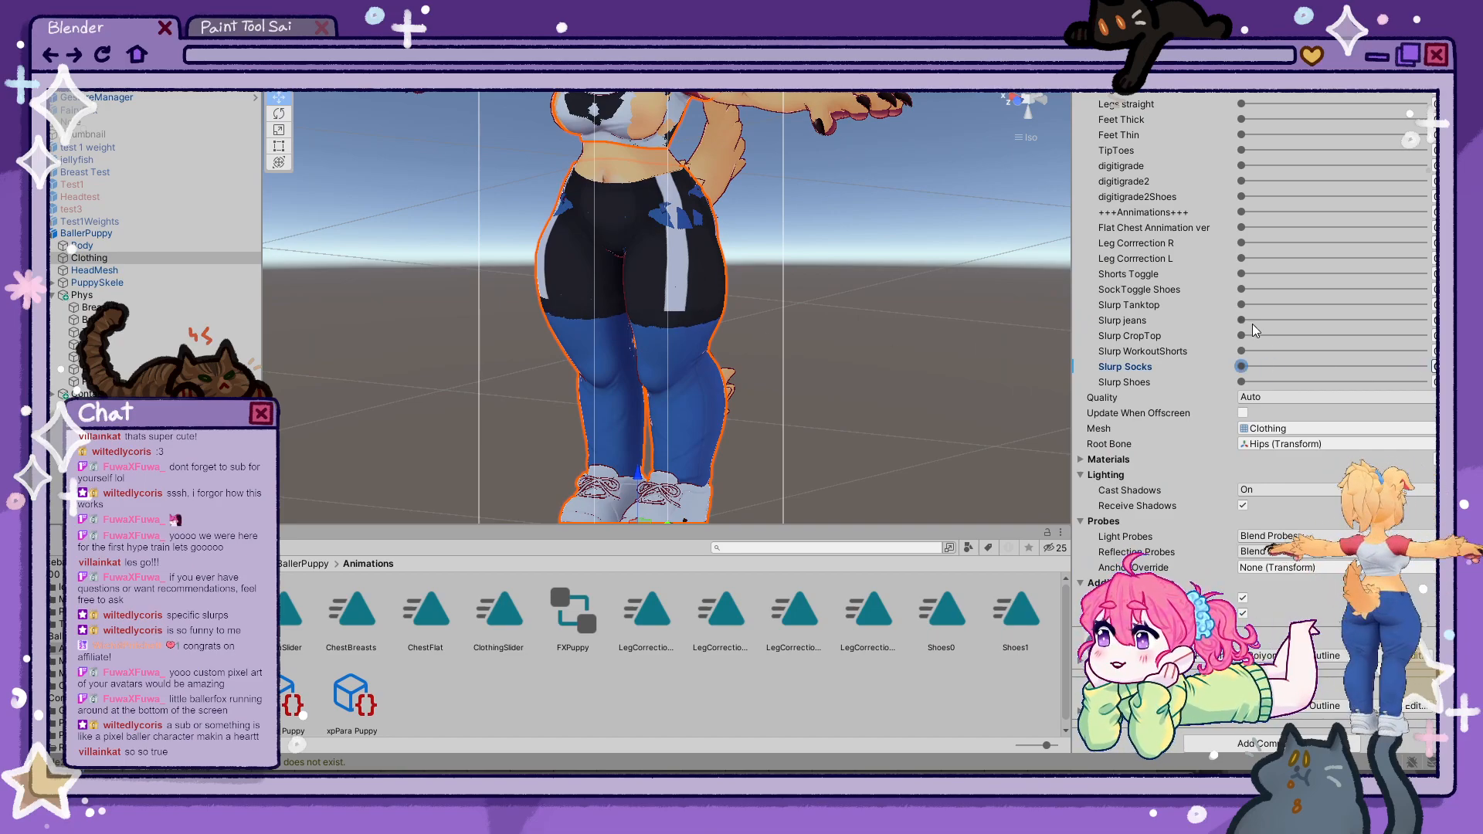
pyautogui.moveTo(1242, 320); pyautogui.dragTo(1424, 319)
pyautogui.moveTo(1319, 350); pyautogui.dragTo(669, 331)
pyautogui.moveTo(1394, 348); pyautogui.dragTo(1425, 347)
pyautogui.click(804, 293)
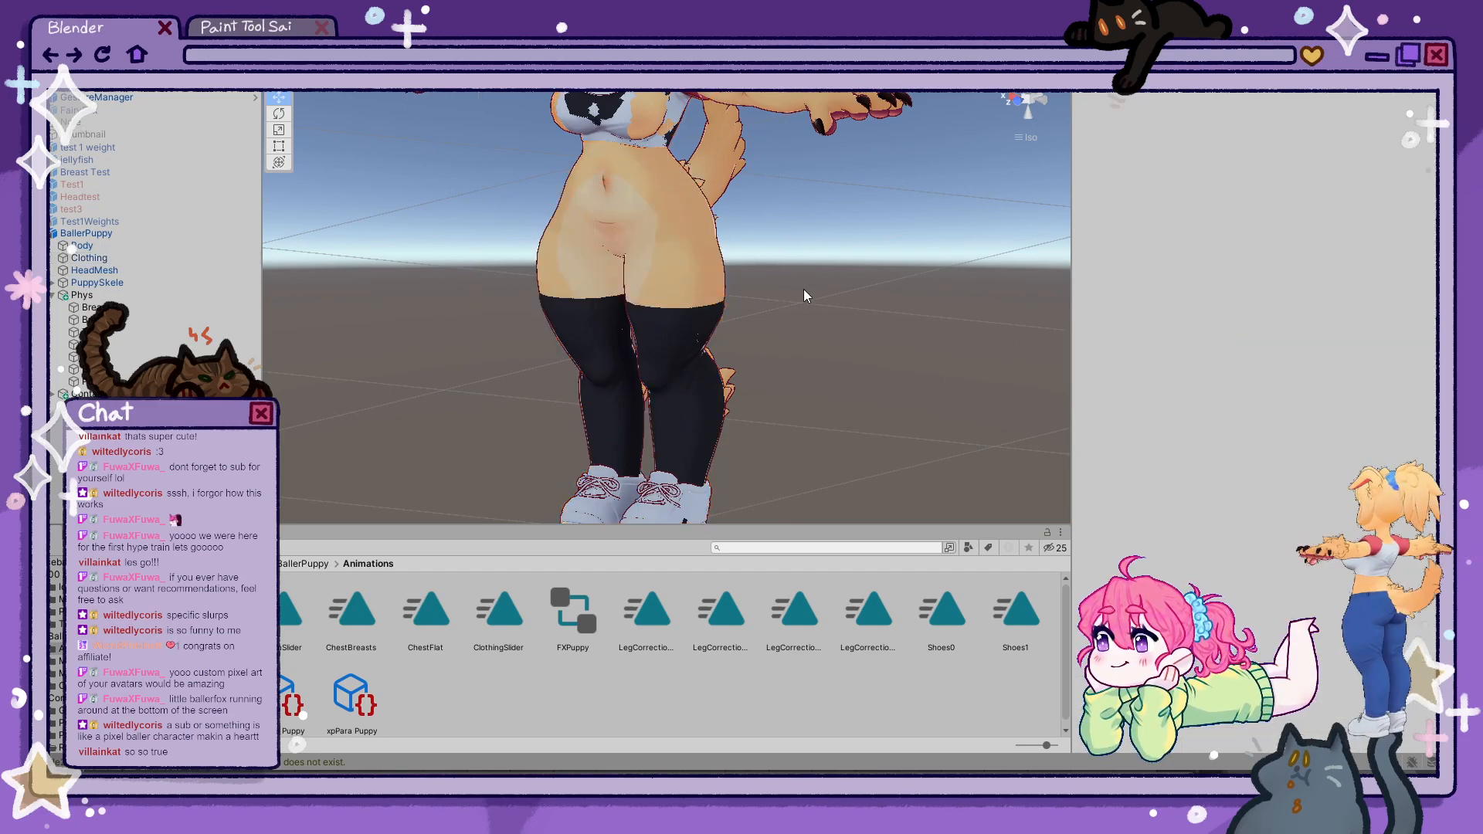
pyautogui.moveTo(804, 293); pyautogui.dragTo(823, 349, button='right')
# - Raise the Body mesh's Socks BodySlurp blend shape to its maximum and inspect the socks from the side
pyautogui.click(734, 290)
pyautogui.click(749, 295)
pyautogui.scroll(-15, 1253, 556)
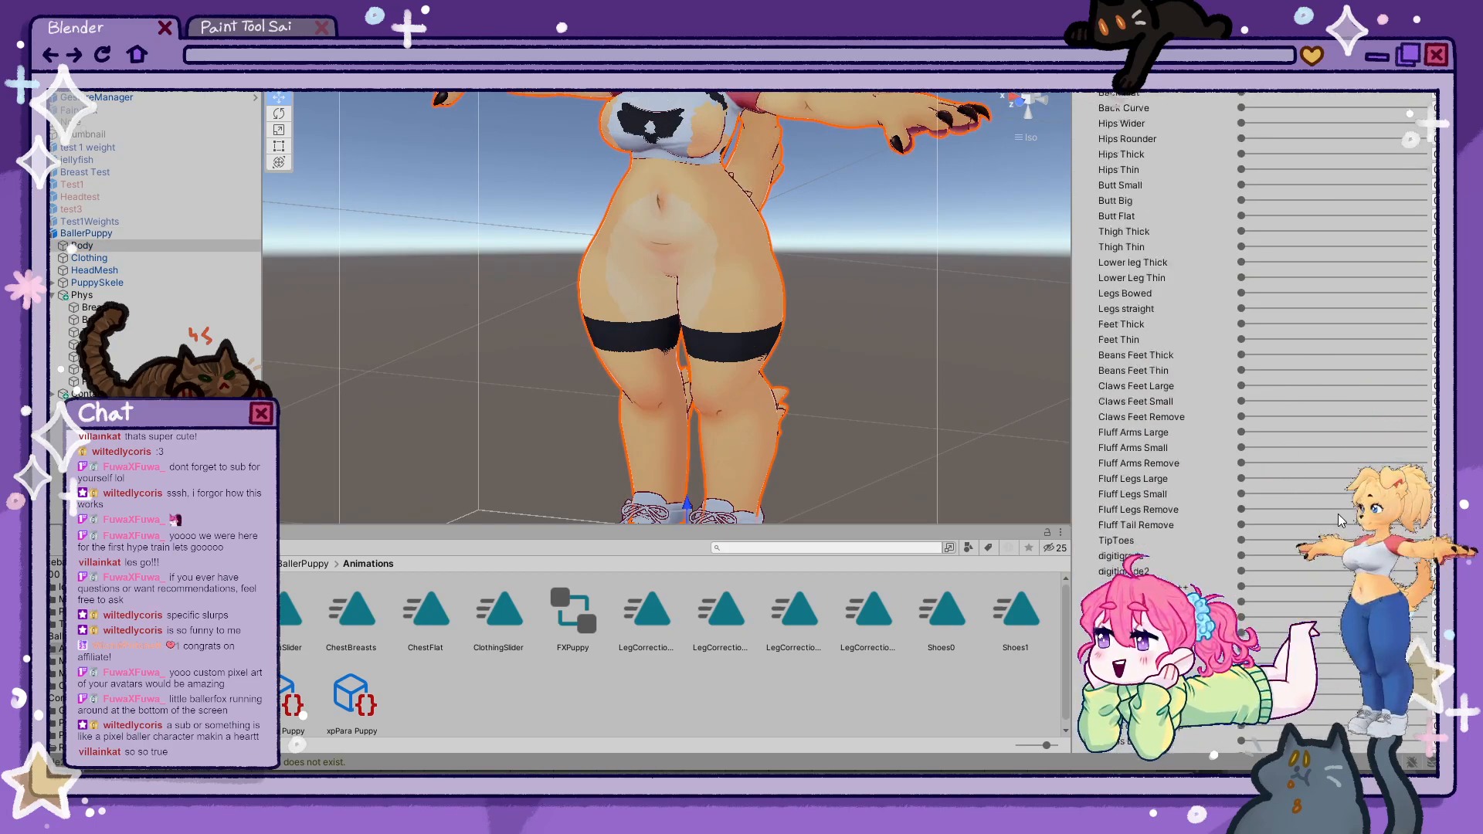
pyautogui.moveTo(1242, 596); pyautogui.dragTo(1428, 599)
pyautogui.click(921, 355)
pyautogui.moveTo(920, 355); pyautogui.dragTo(769, 328, button='right')
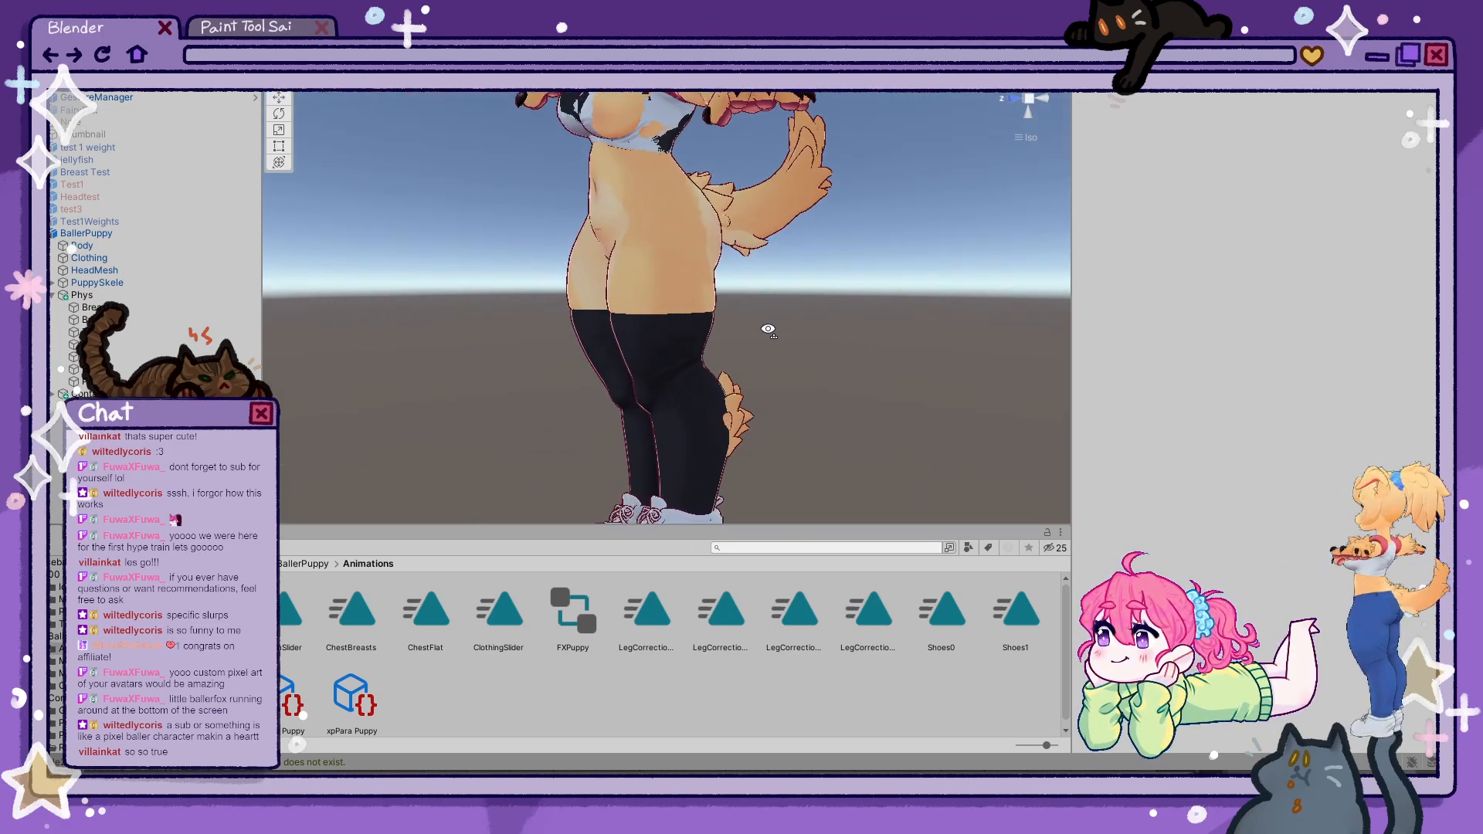
# - Assign the Socks_Alpha texture from BallerPuppy's Mats folder as the Alpha Map of the MAT_Clothing material
pyautogui.click(316, 563)
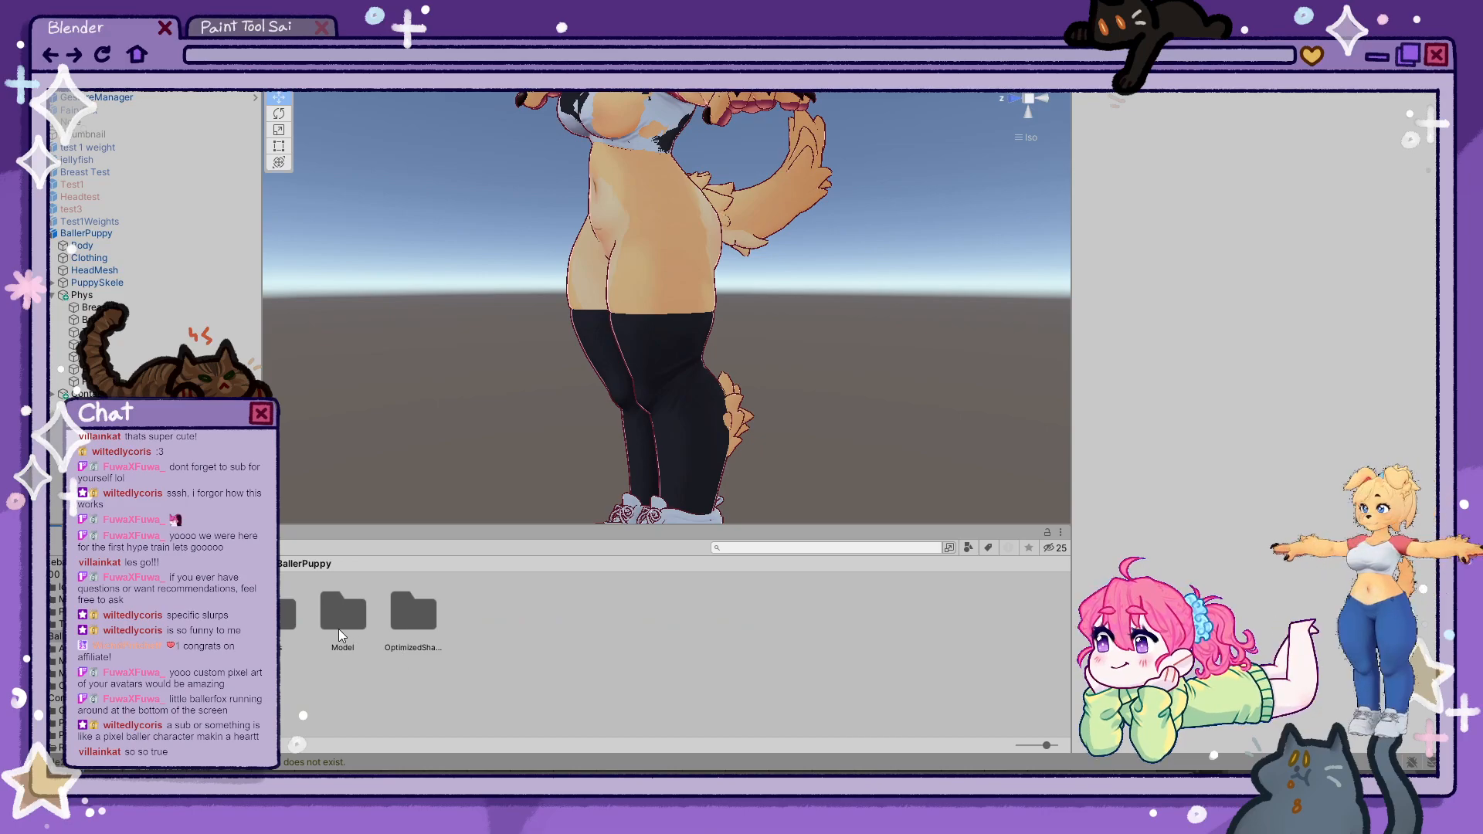
pyautogui.doubleClick(285, 617)
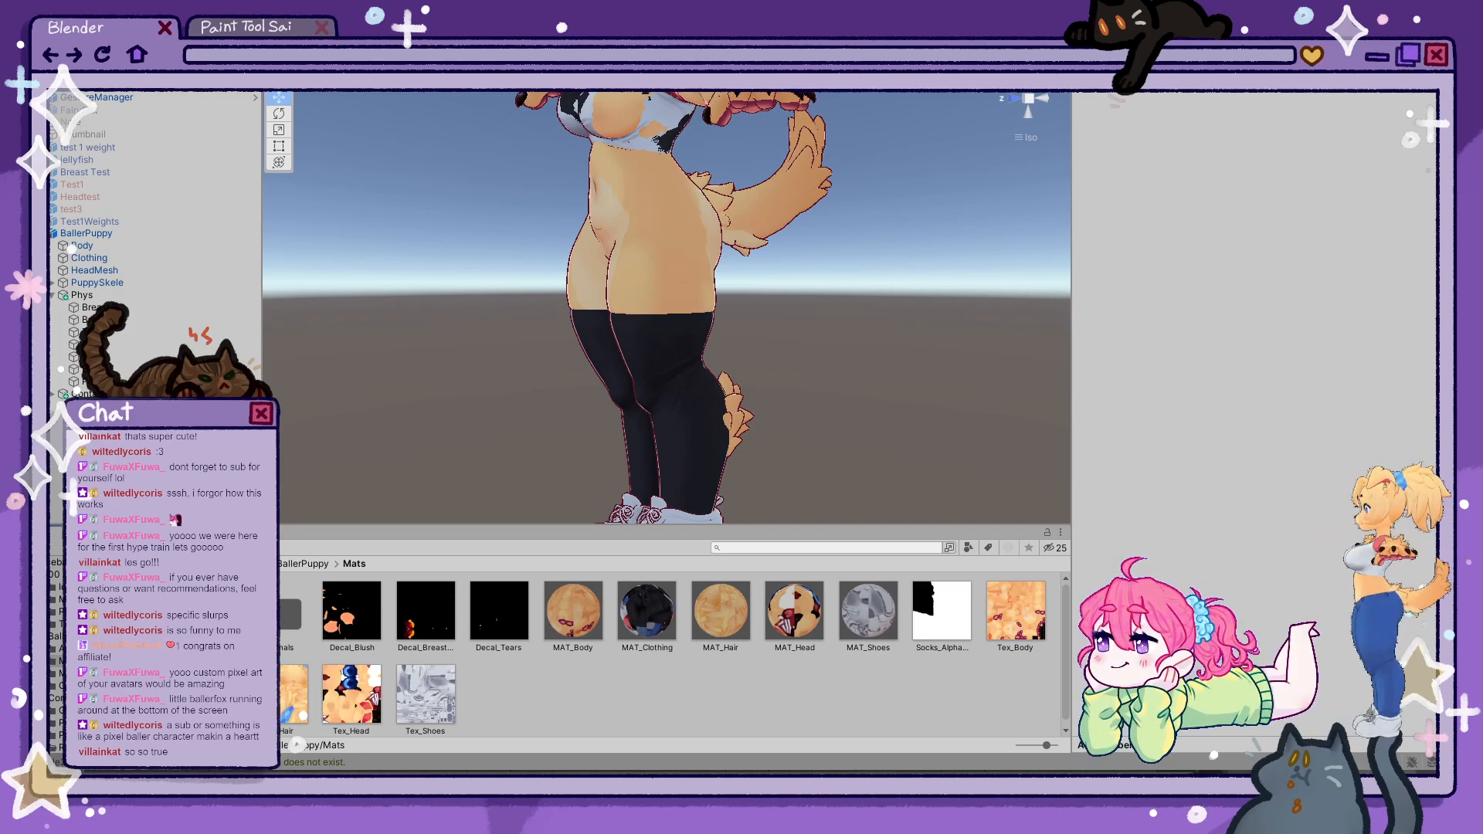
pyautogui.click(607, 691)
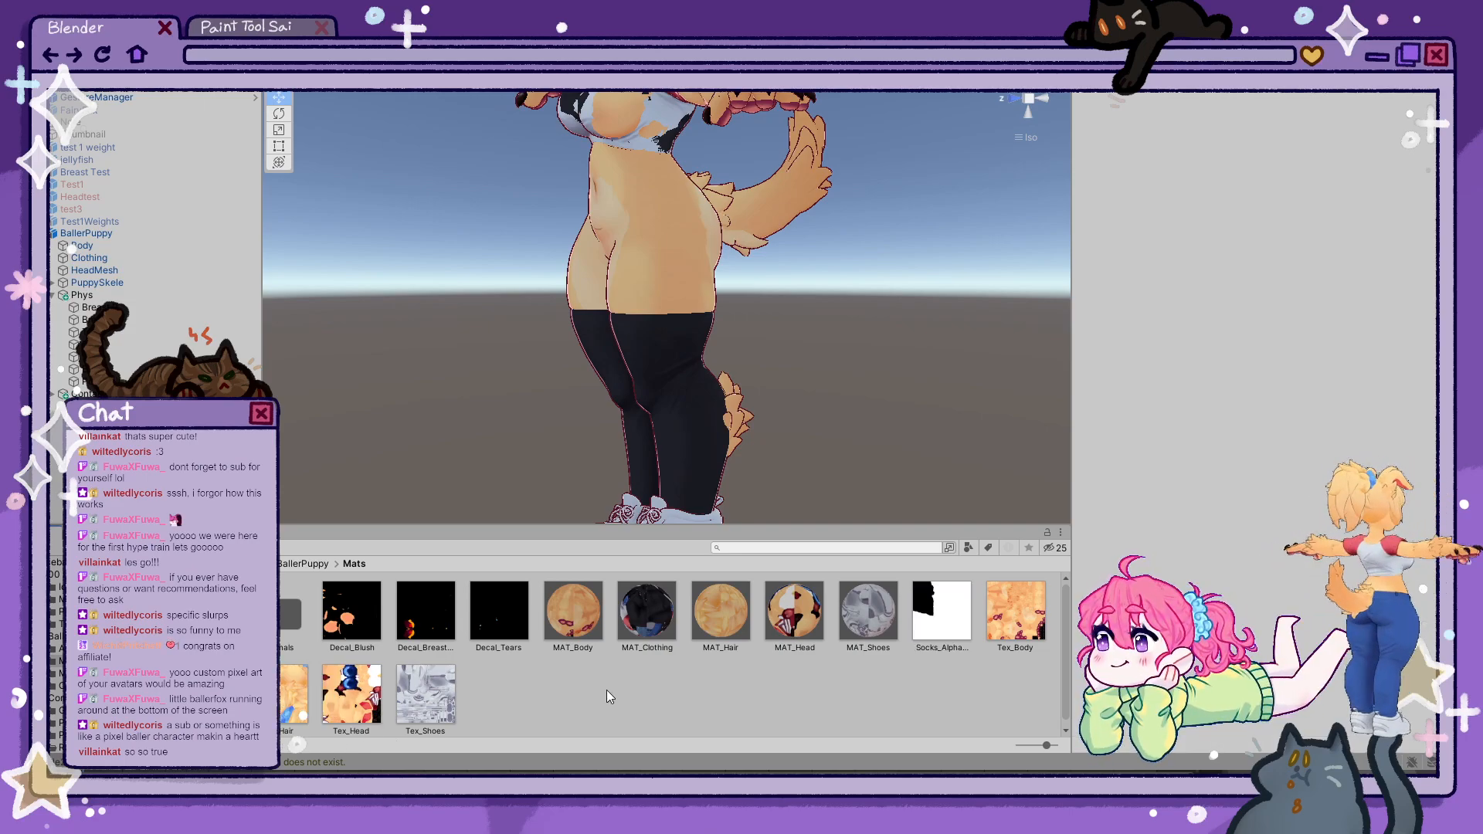
pyautogui.click(669, 623)
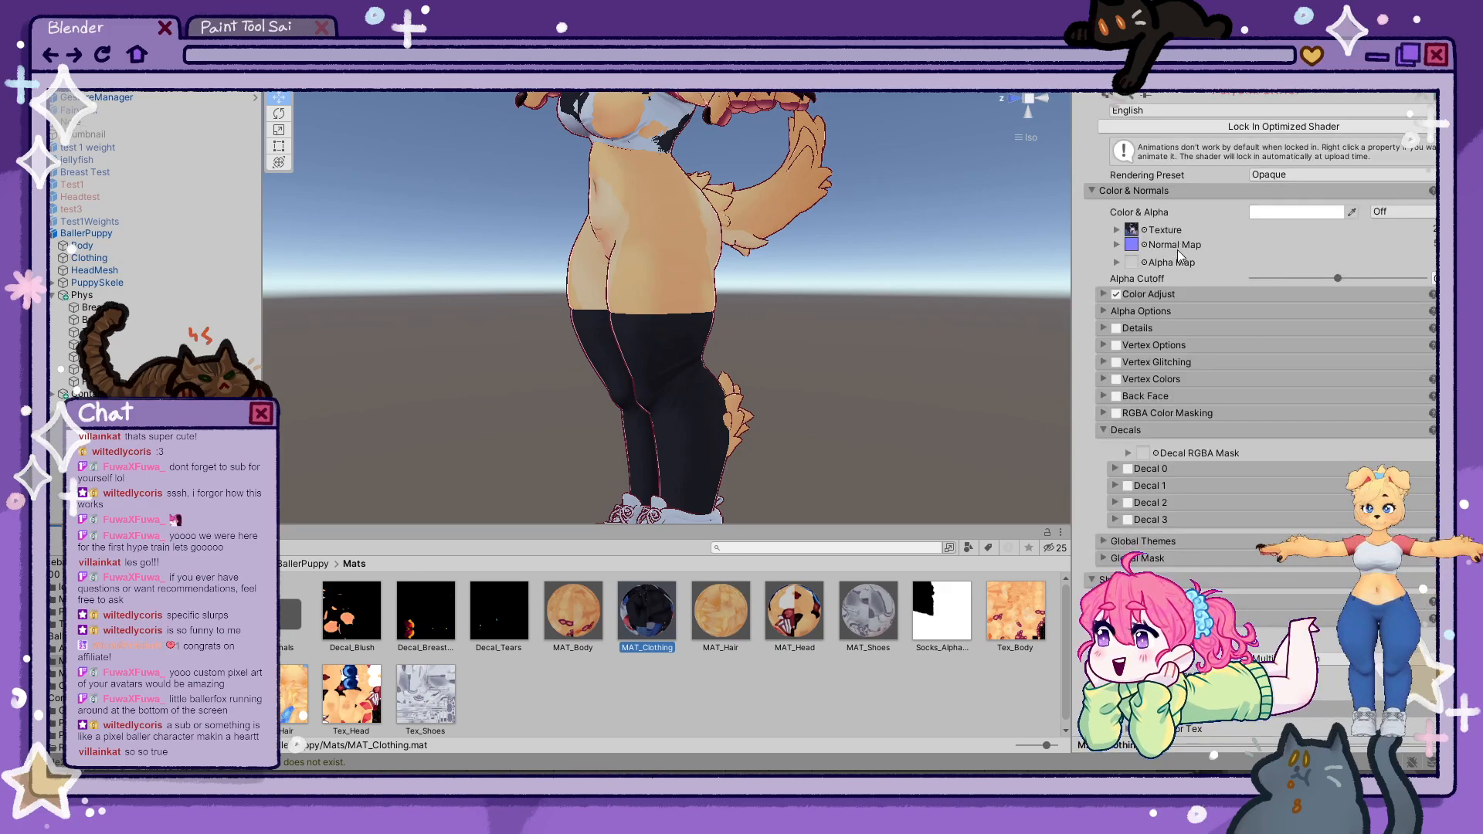
pyautogui.click(1155, 311)
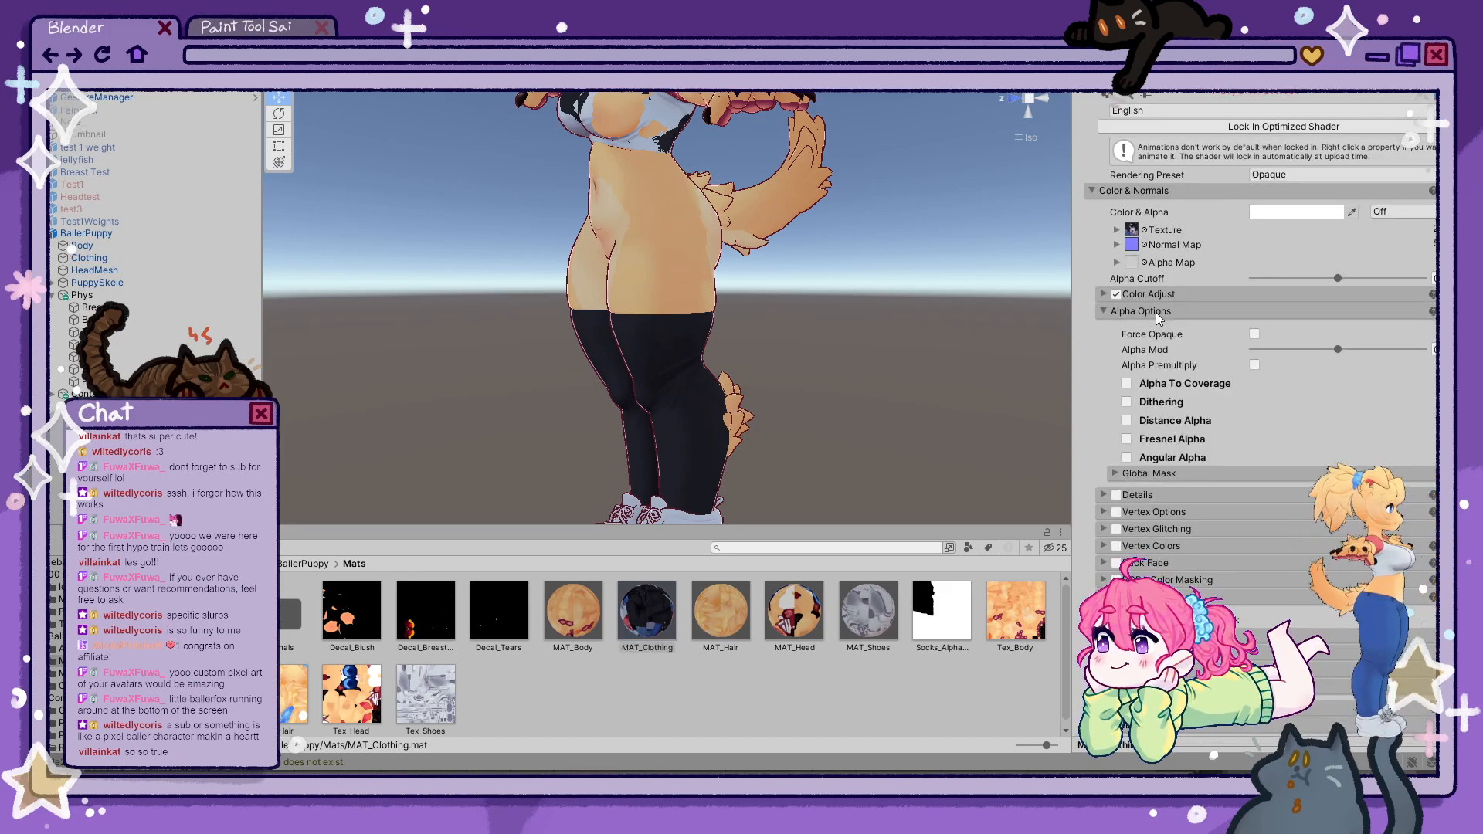
pyautogui.click(1156, 312)
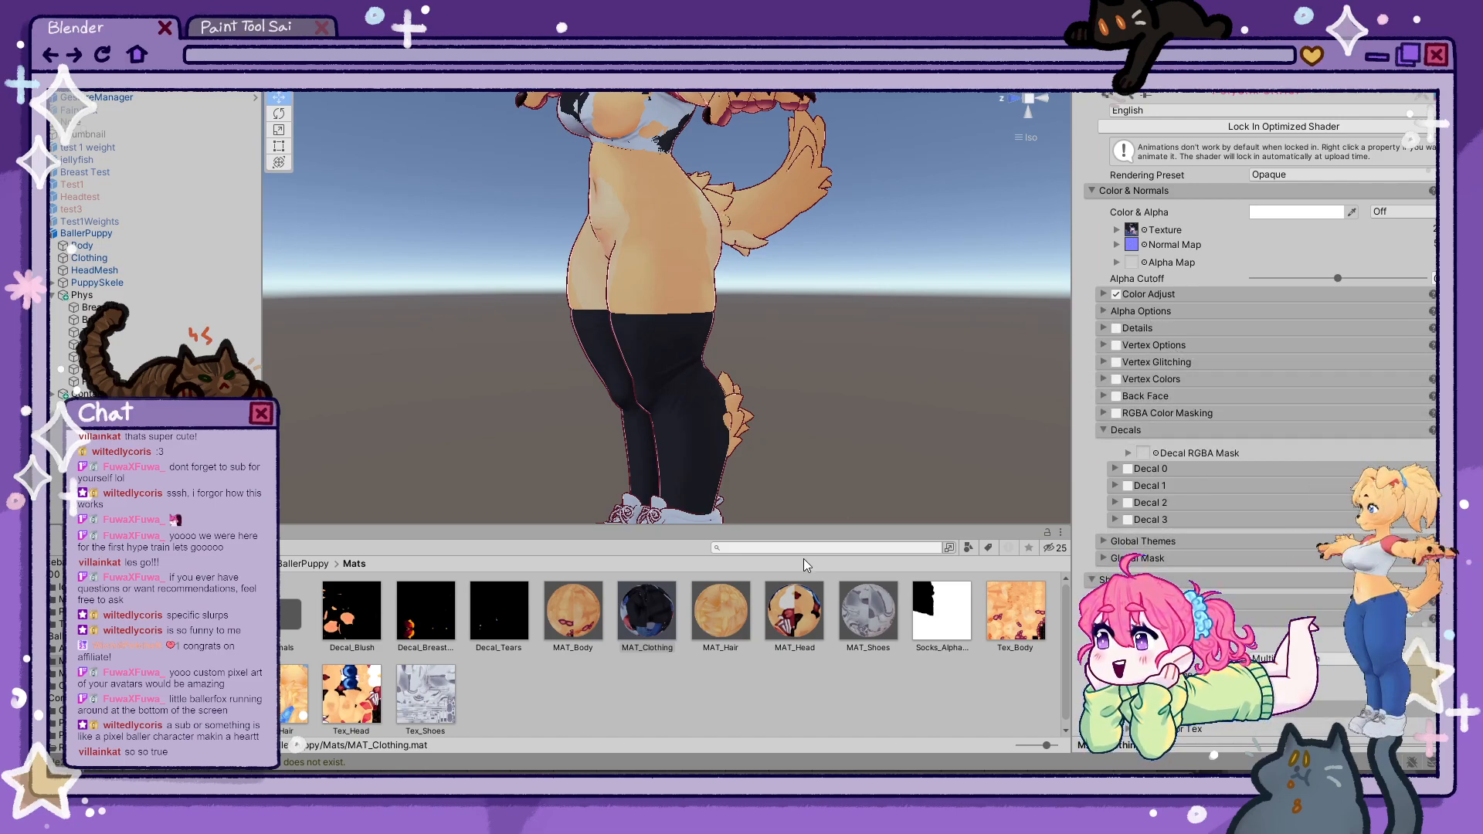
pyautogui.moveTo(941, 643); pyautogui.dragTo(1132, 263)
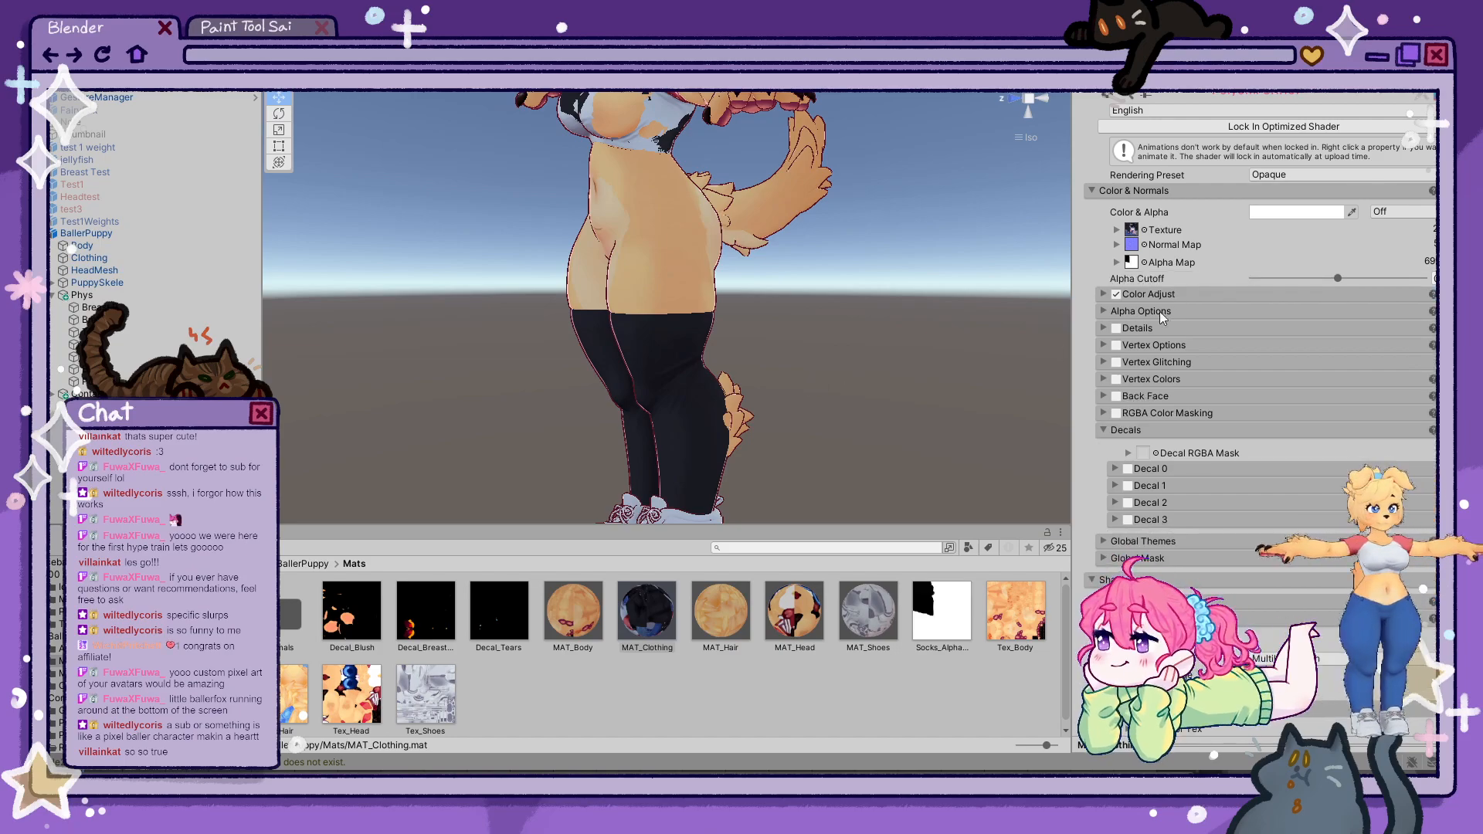
# - Set MAT_Clothing's Rendering Preset to TransClipping and lower its Alpha Cutoff to the minimum
pyautogui.moveTo(1340, 276); pyautogui.dragTo(1266, 277)
pyautogui.click(1296, 190)
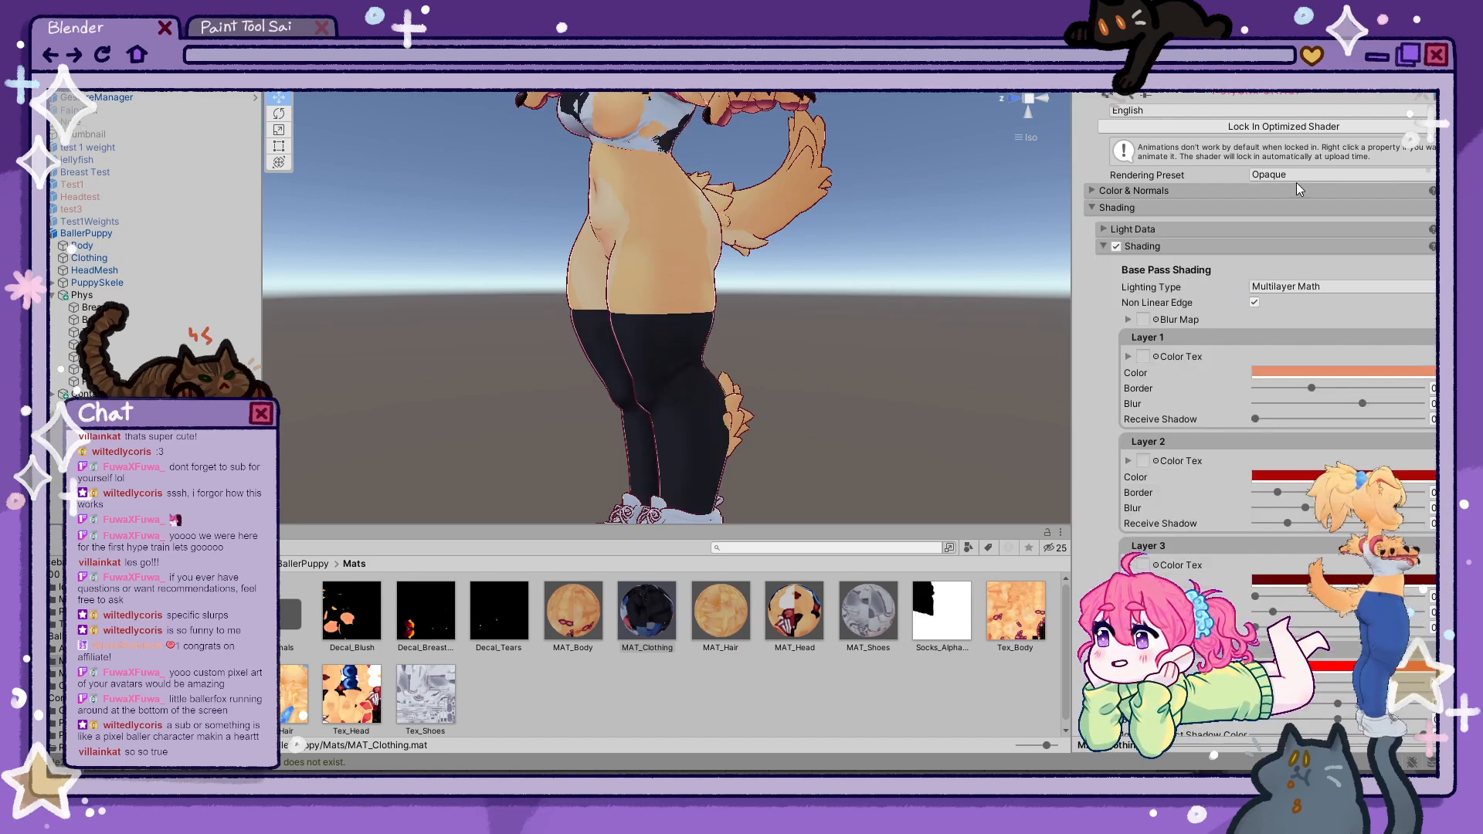
pyautogui.click(1246, 190)
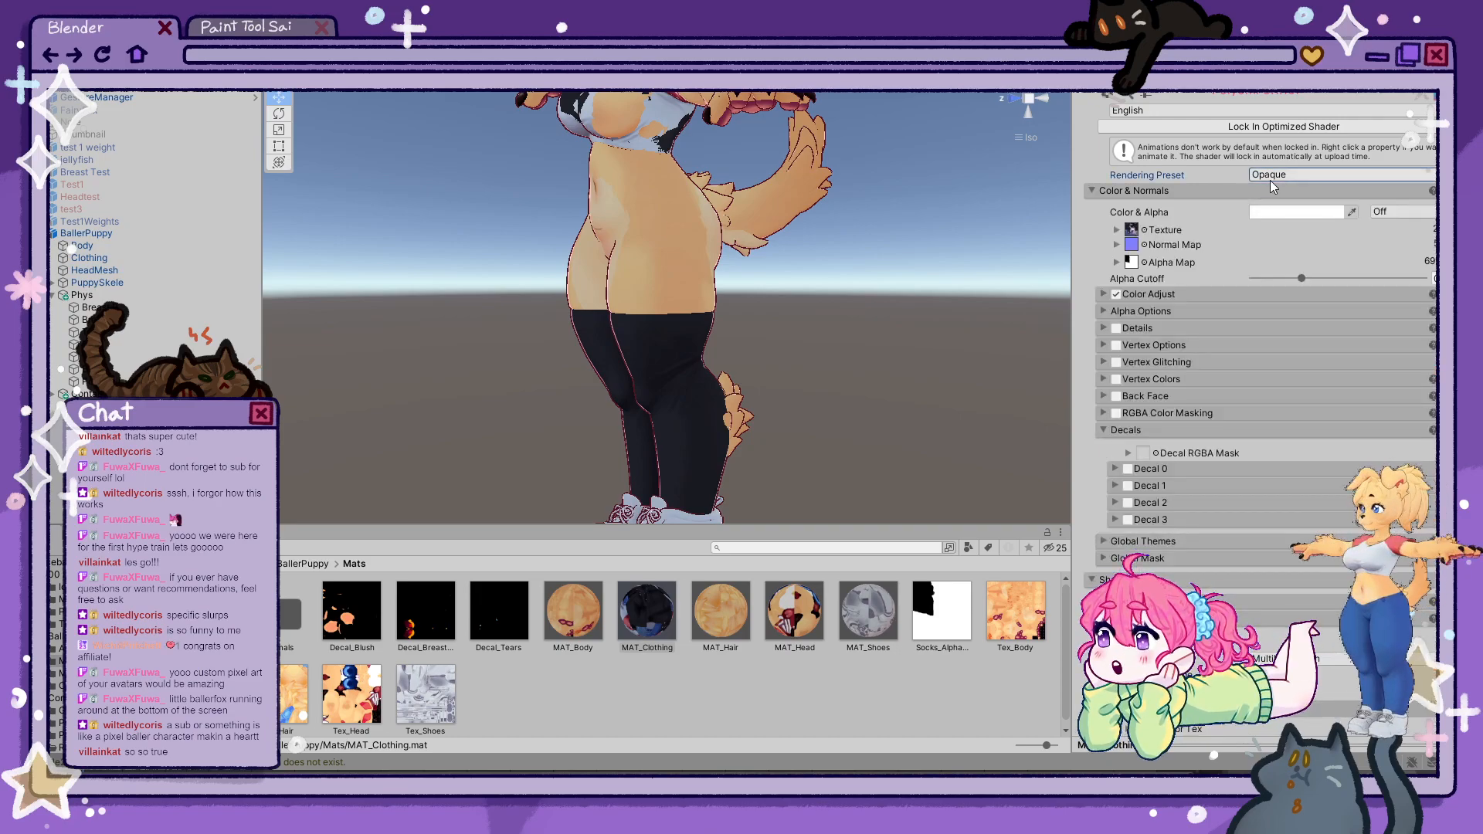
pyautogui.click(1333, 224)
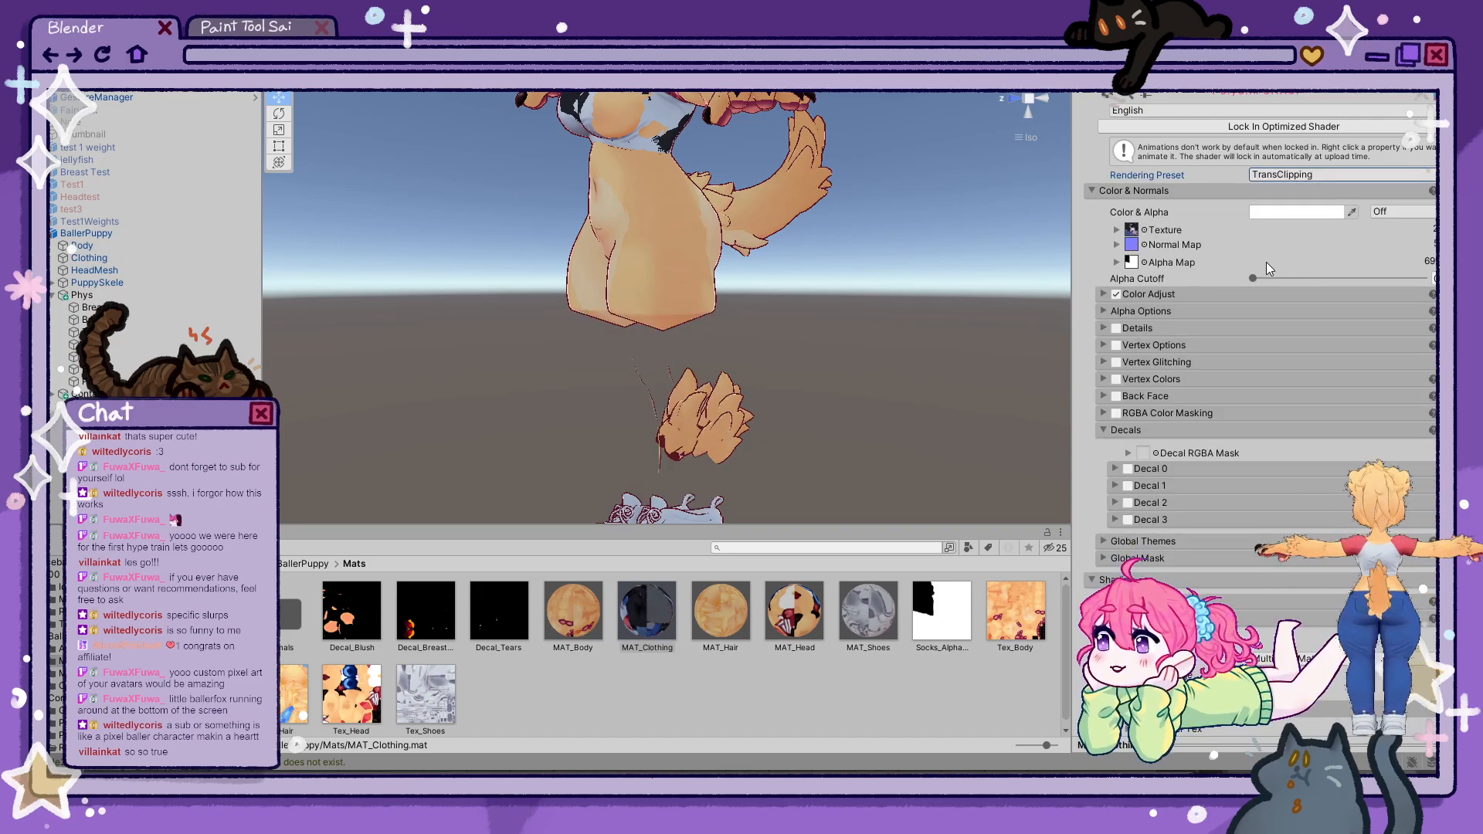
pyautogui.moveTo(1259, 276); pyautogui.dragTo(1213, 278)
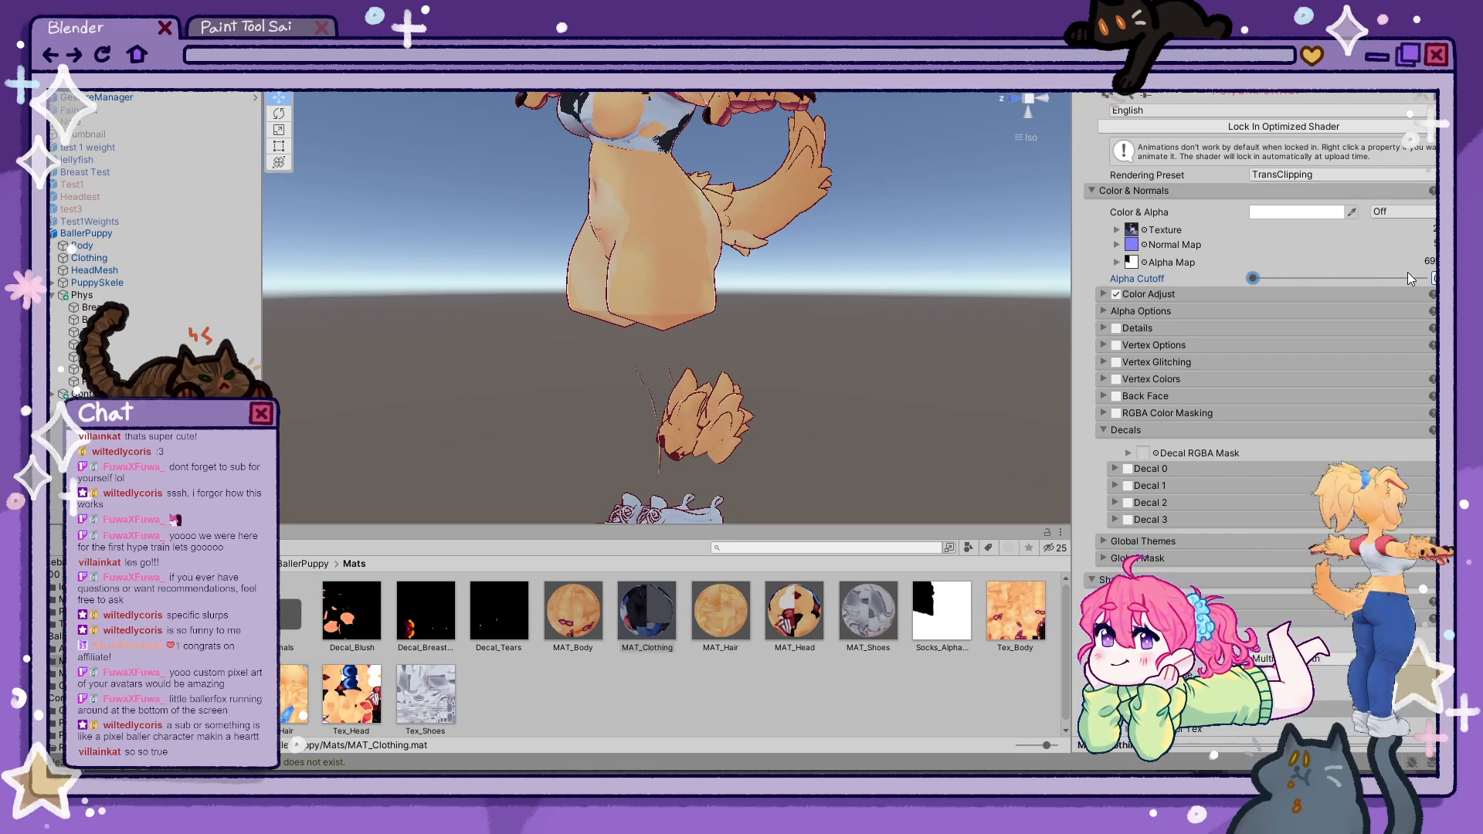
# - Try inverting MAT_Clothing's Alpha Map and test the Alpha Cutoff at its maximum and minimum
pyautogui.click(1116, 263)
pyautogui.click(1256, 345)
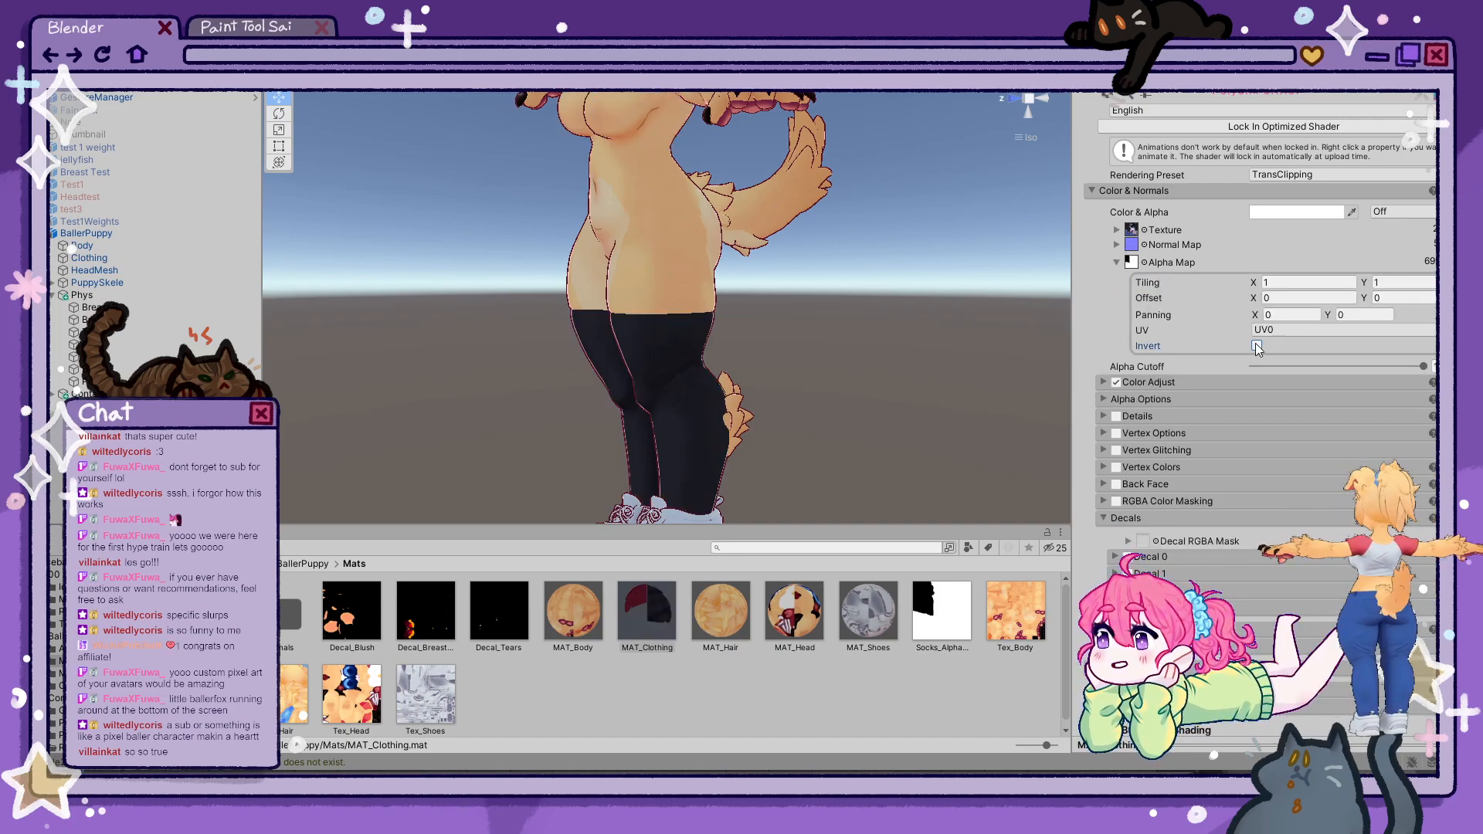
pyautogui.moveTo(1424, 366)
pyautogui.mouseDown()
pyautogui.moveTo(1185, 359)
pyautogui.moveTo(1424, 364)
pyautogui.mouseUp()
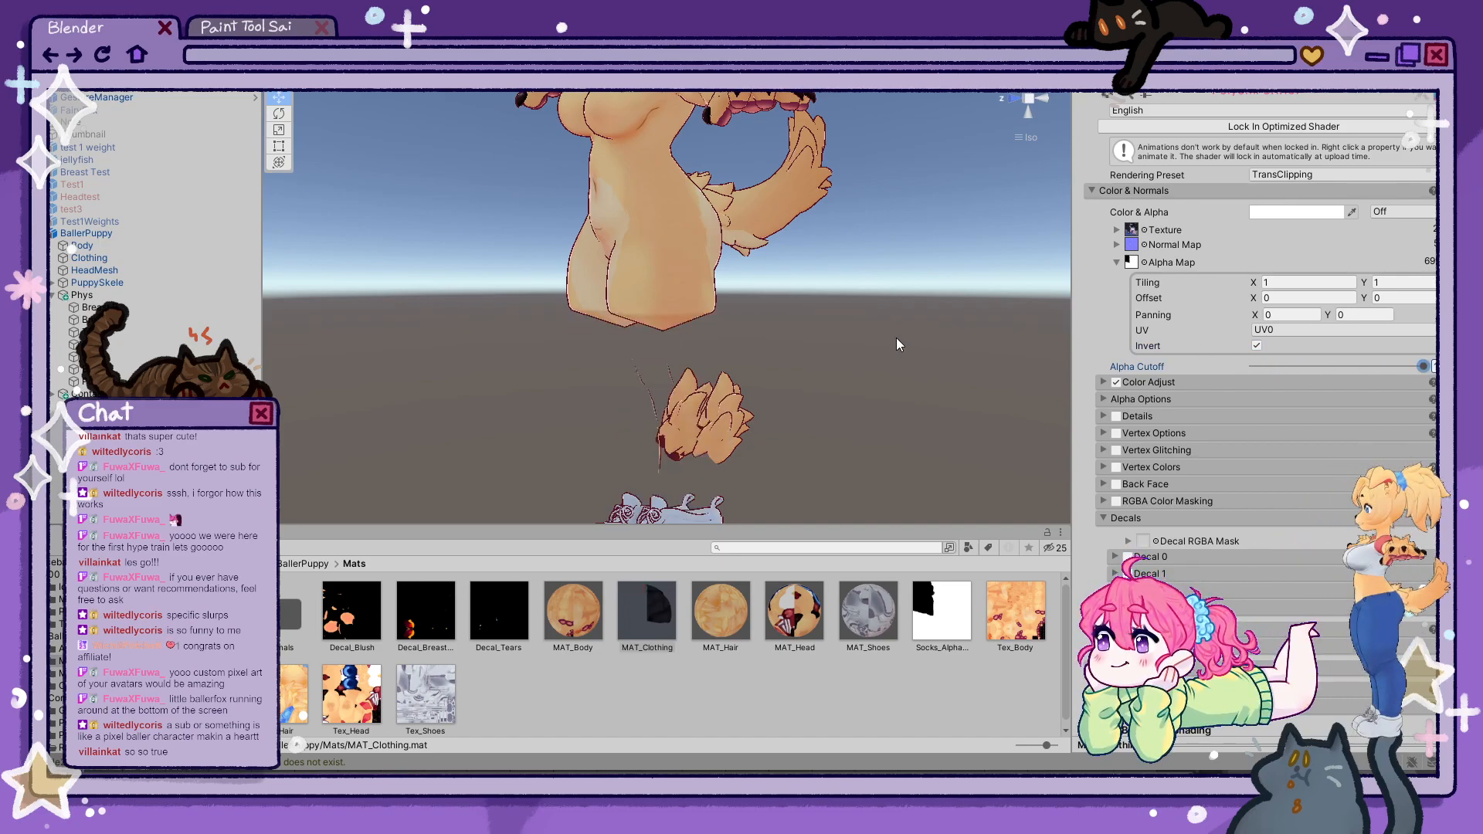
pyautogui.moveTo(1288, 371); pyautogui.dragTo(1189, 366)
pyautogui.keyDown('alt'); pyautogui.moveTo(674, 350); pyautogui.dragTo(772, 332); pyautogui.keyUp('alt')
pyautogui.scroll(-3, 772, 332)
pyautogui.moveTo(1283, 362); pyautogui.dragTo(1205, 368)
# - Test a higher Alpha Mod in MAT_Clothing's Alpha Options, turn off the Alpha Map's Invert option and reset Alpha Mod to 0
pyautogui.click(1141, 398)
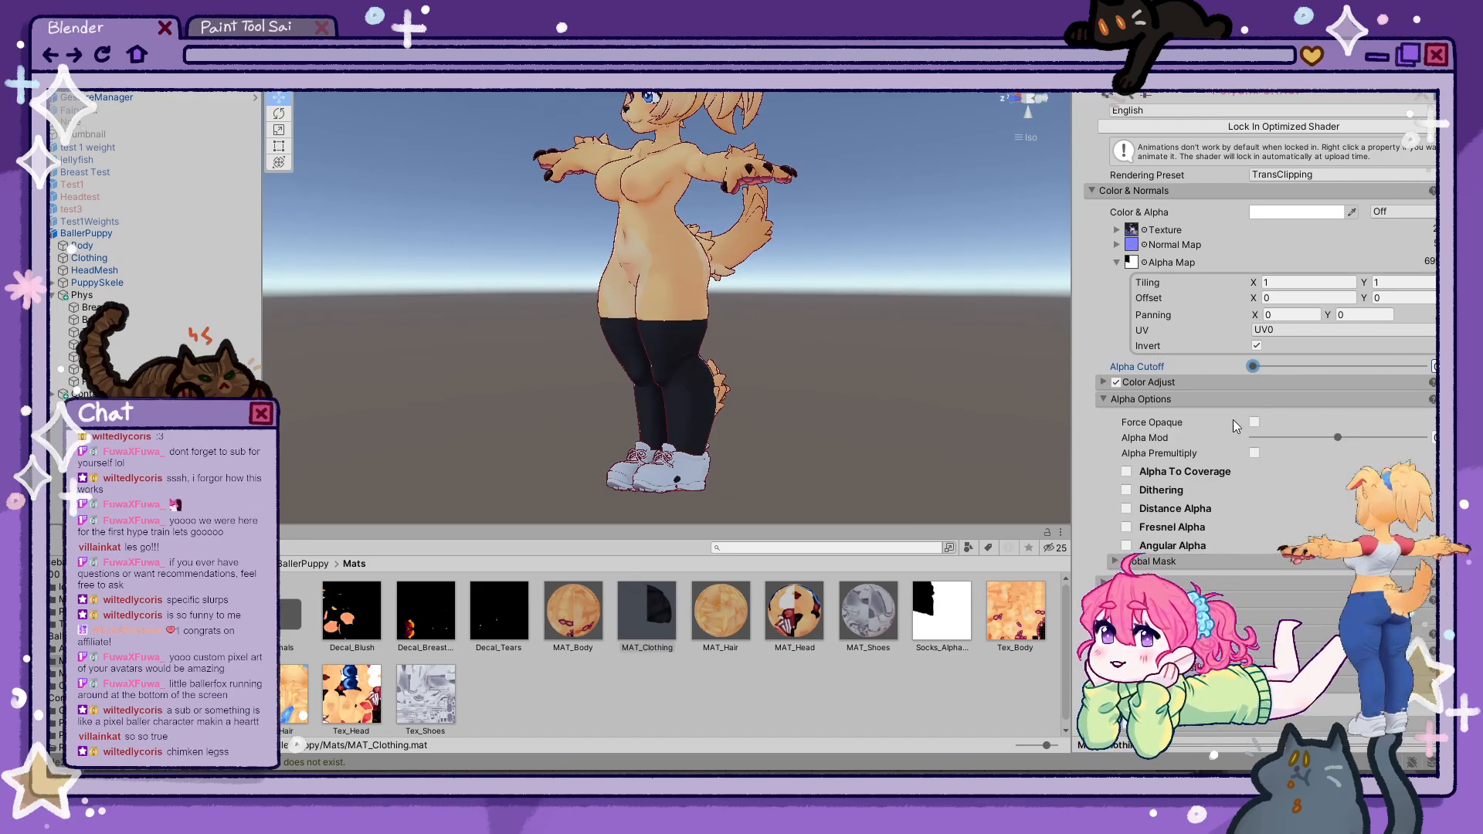
pyautogui.moveTo(1350, 437); pyautogui.dragTo(1423, 437)
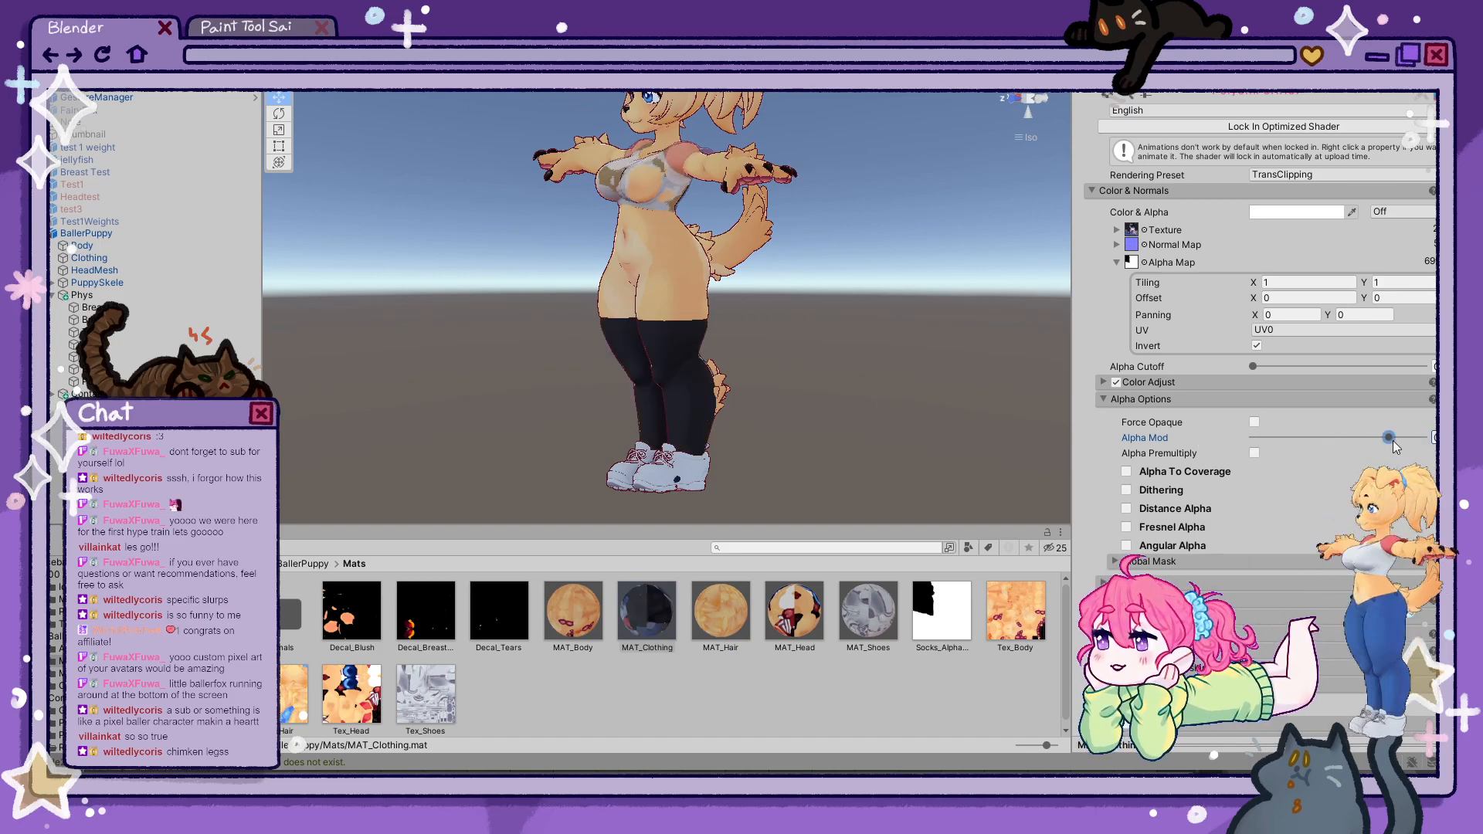
pyautogui.click(1257, 345)
pyautogui.moveTo(1389, 436); pyautogui.dragTo(1336, 446)
pyautogui.click(1443, 439)
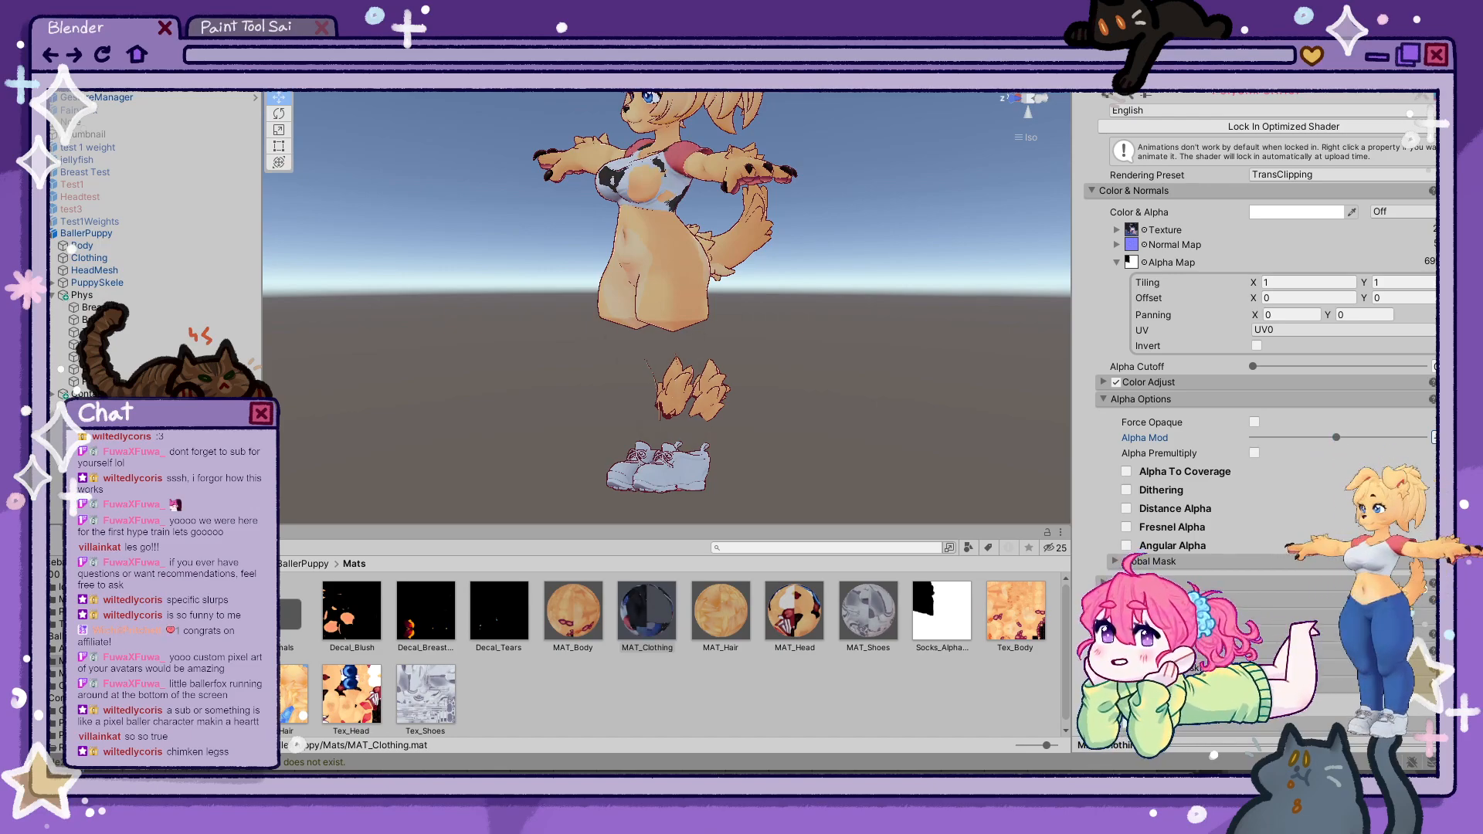
pyautogui.write('0')
pyautogui.press('Return')
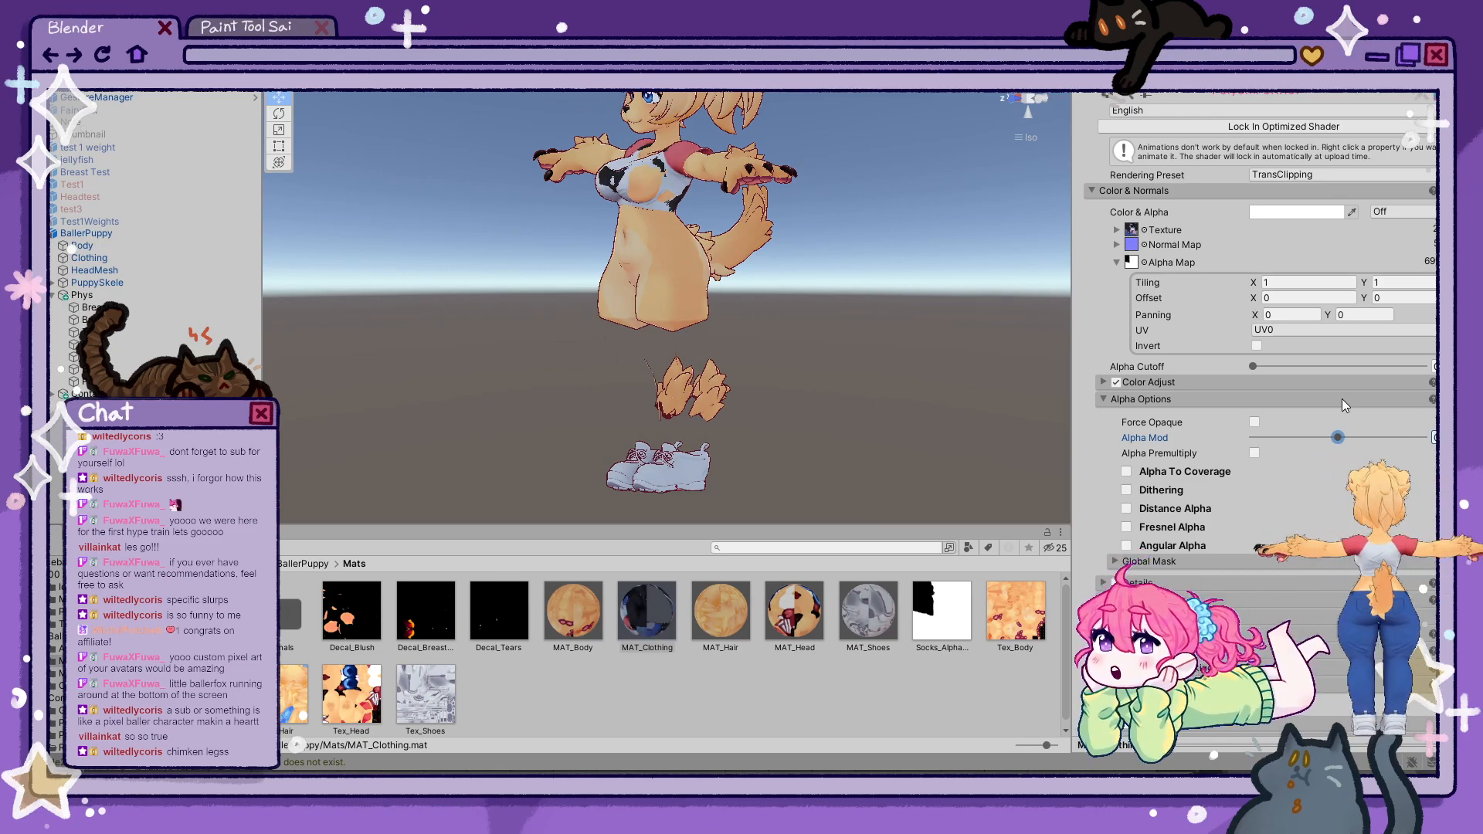
# - Try the maximum Alpha Cutoff with a raised Alpha Mod on MAT_Clothing, and return both settings to 0
pyautogui.click(1424, 366)
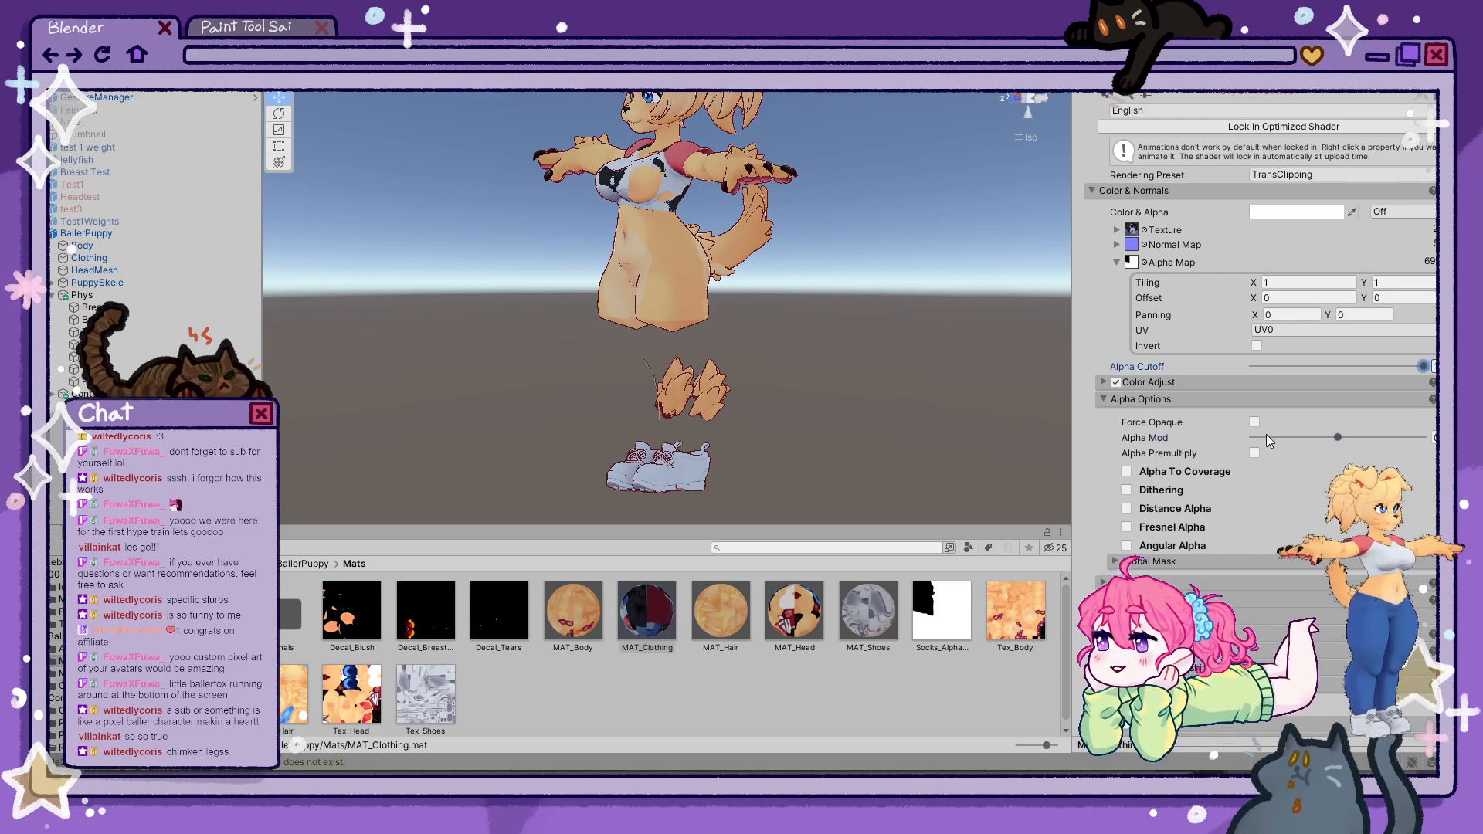
pyautogui.moveTo(1338, 438); pyautogui.dragTo(1400, 438)
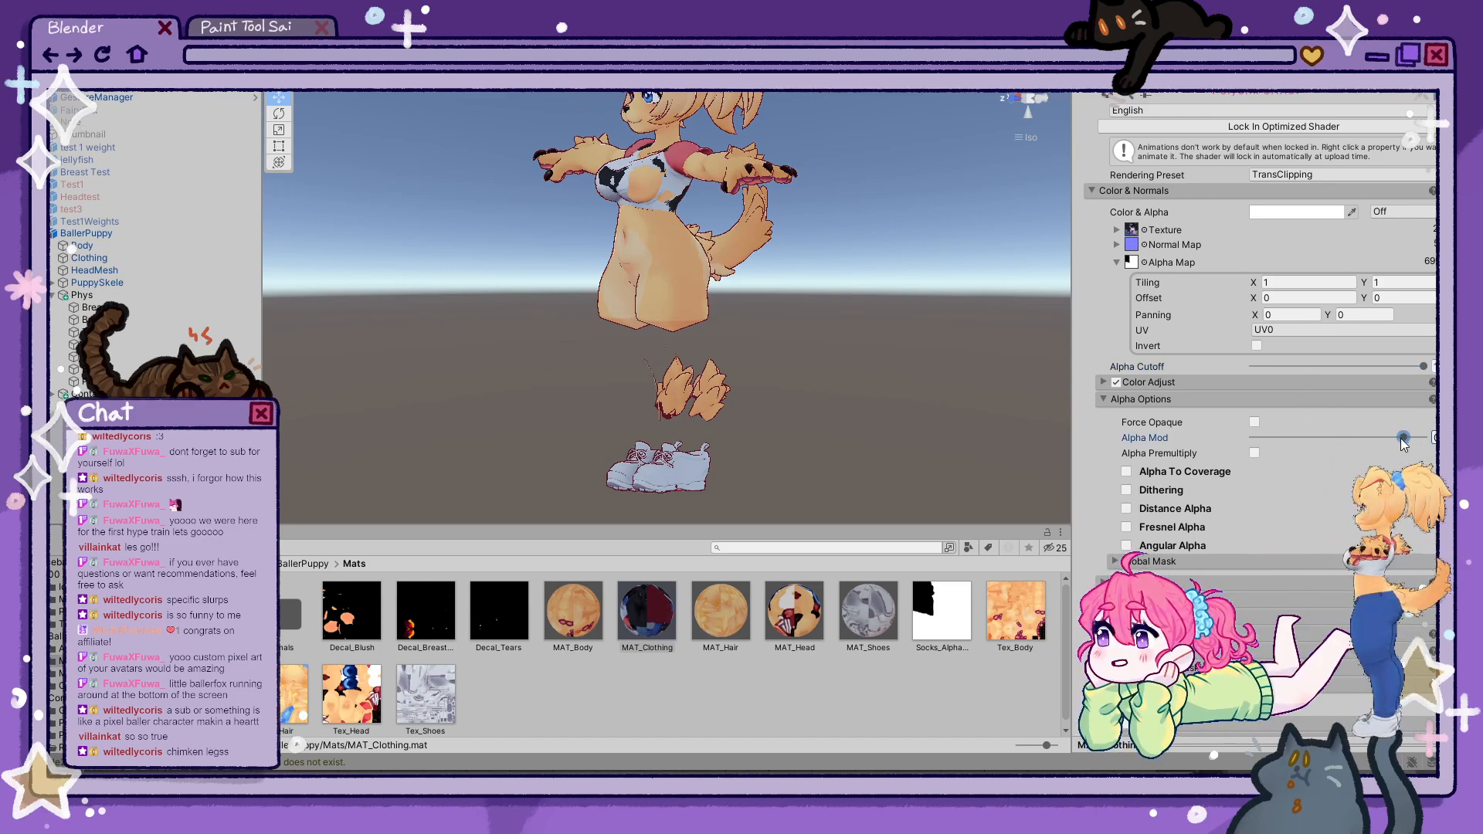
pyautogui.moveTo(1134, 407); pyautogui.dragTo(1096, 402)
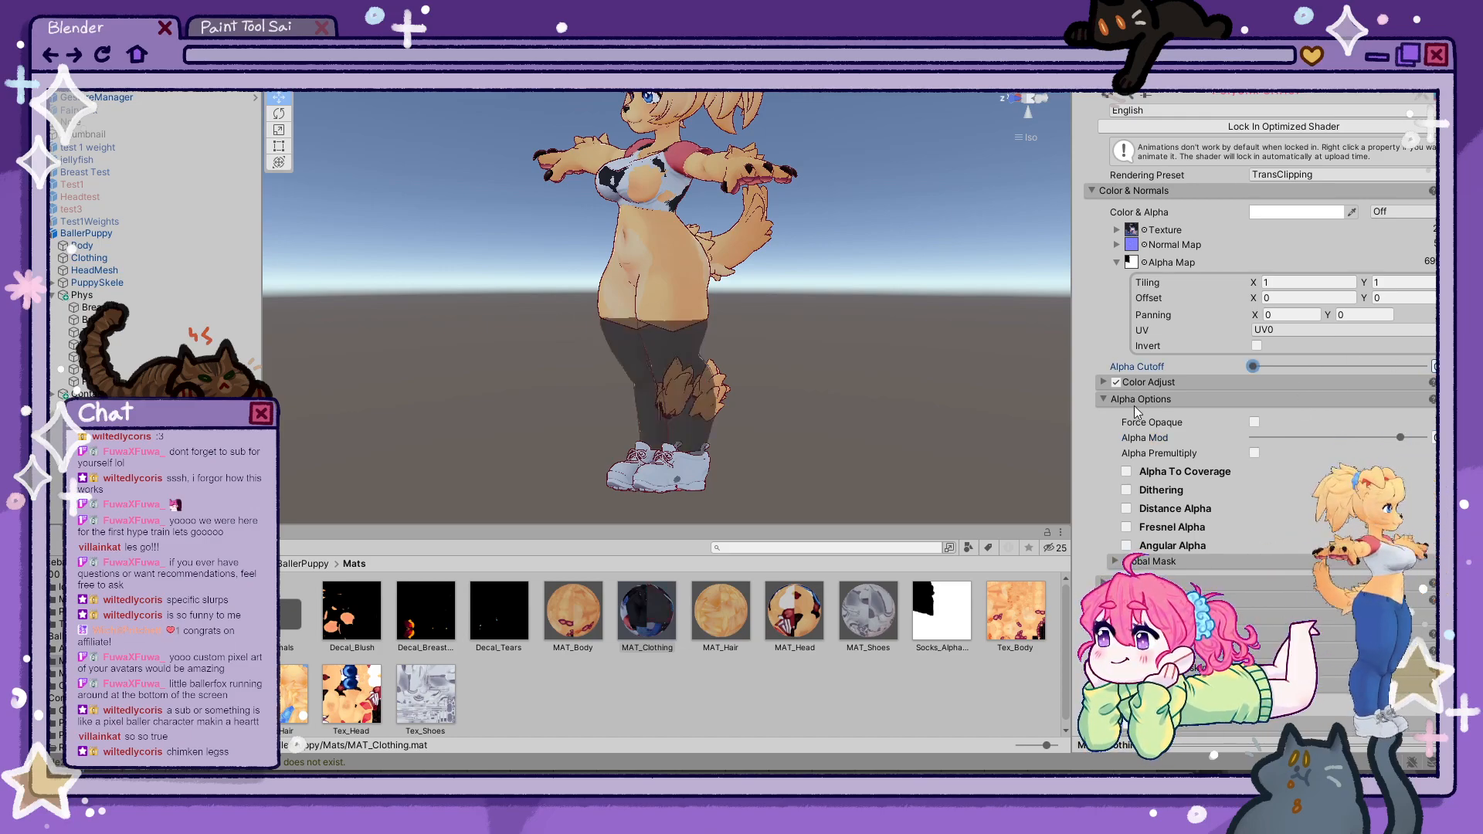
pyautogui.click(1401, 437)
pyautogui.moveTo(1400, 437); pyautogui.dragTo(1338, 438)
# - Set the Clothing mesh's Slurp WorkoutShorts and Slurp jeans blend shapes back to 0
pyautogui.click(689, 194)
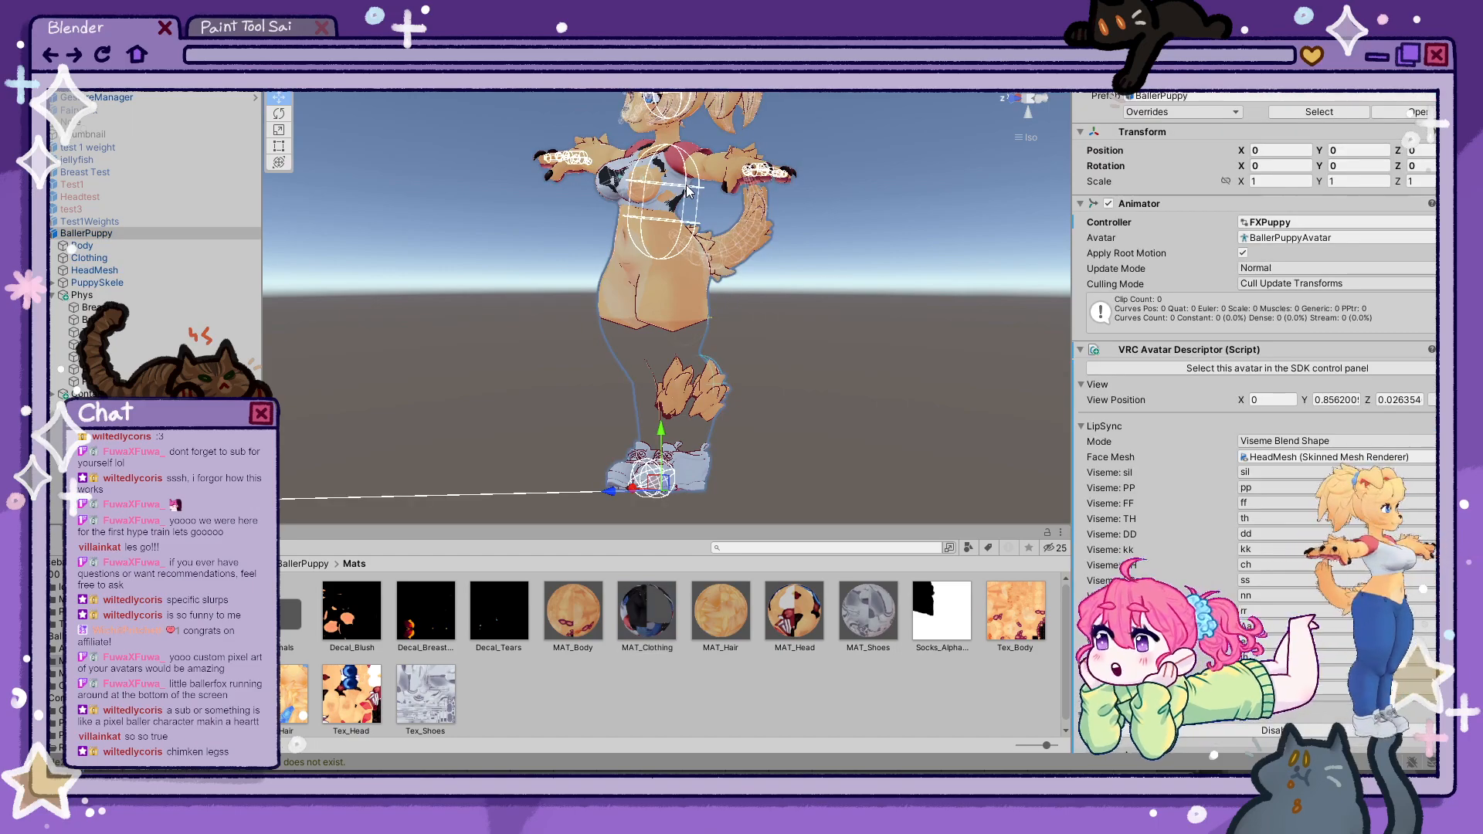
pyautogui.click(687, 191)
pyautogui.scroll(-15, 1313, 348)
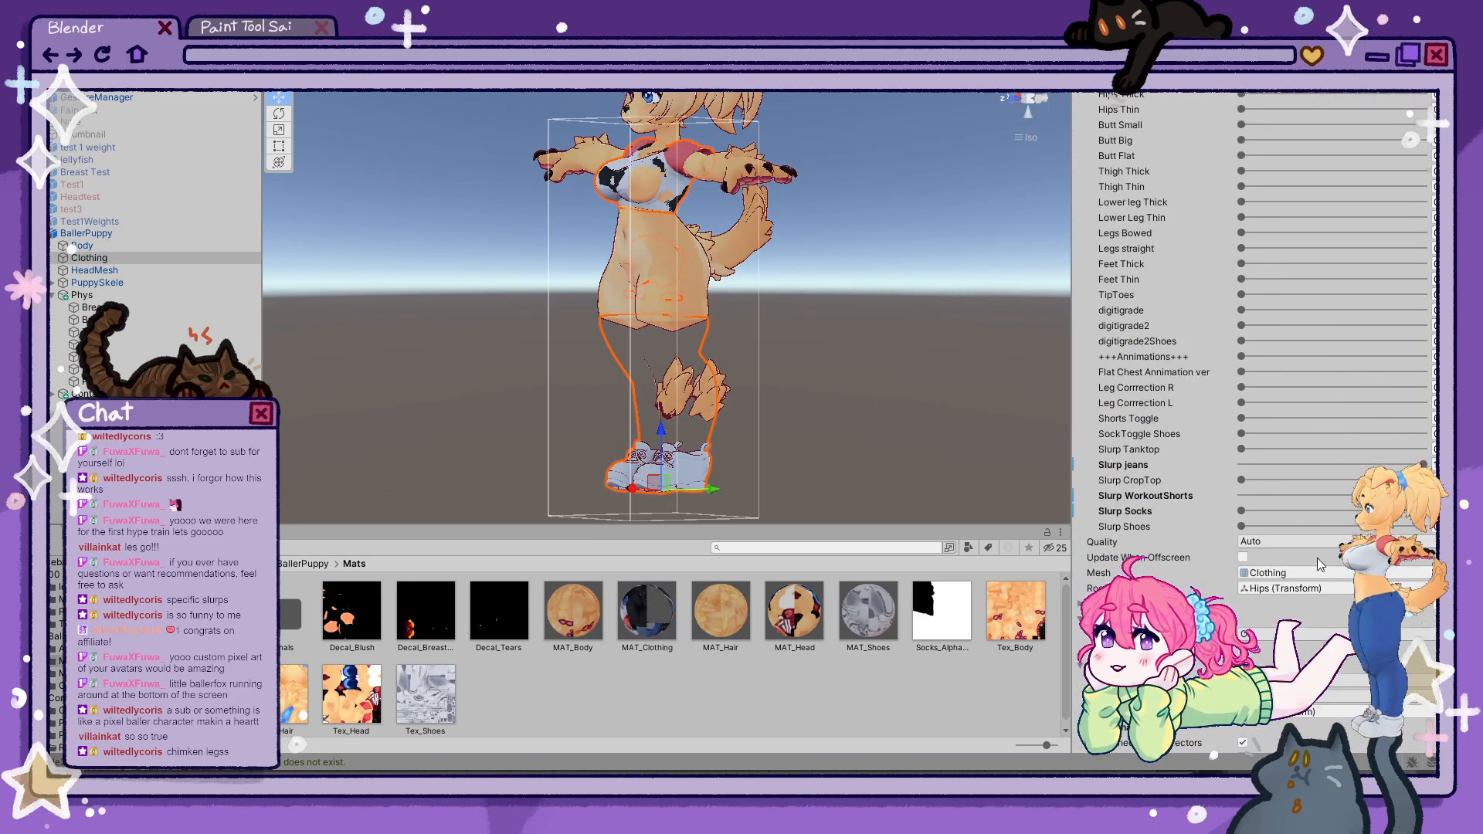
pyautogui.moveTo(1424, 383); pyautogui.dragTo(1219, 384)
pyautogui.moveTo(1424, 352); pyautogui.dragTo(1229, 353)
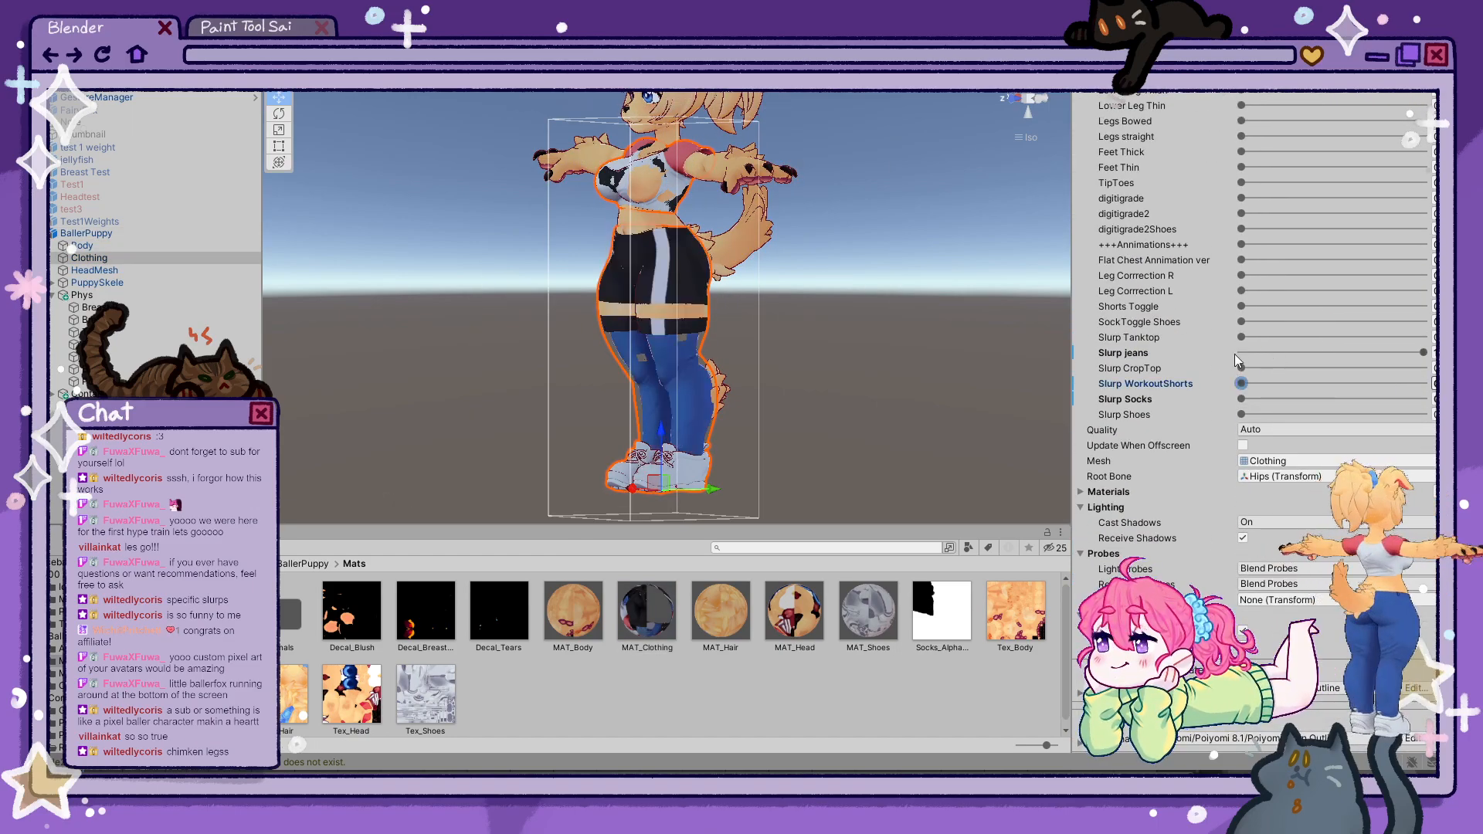
# - Mark the Alpha Mod property of the MAT_Clothing material as animated
pyautogui.click(657, 629)
pyautogui.scroll(10, 1189, 193)
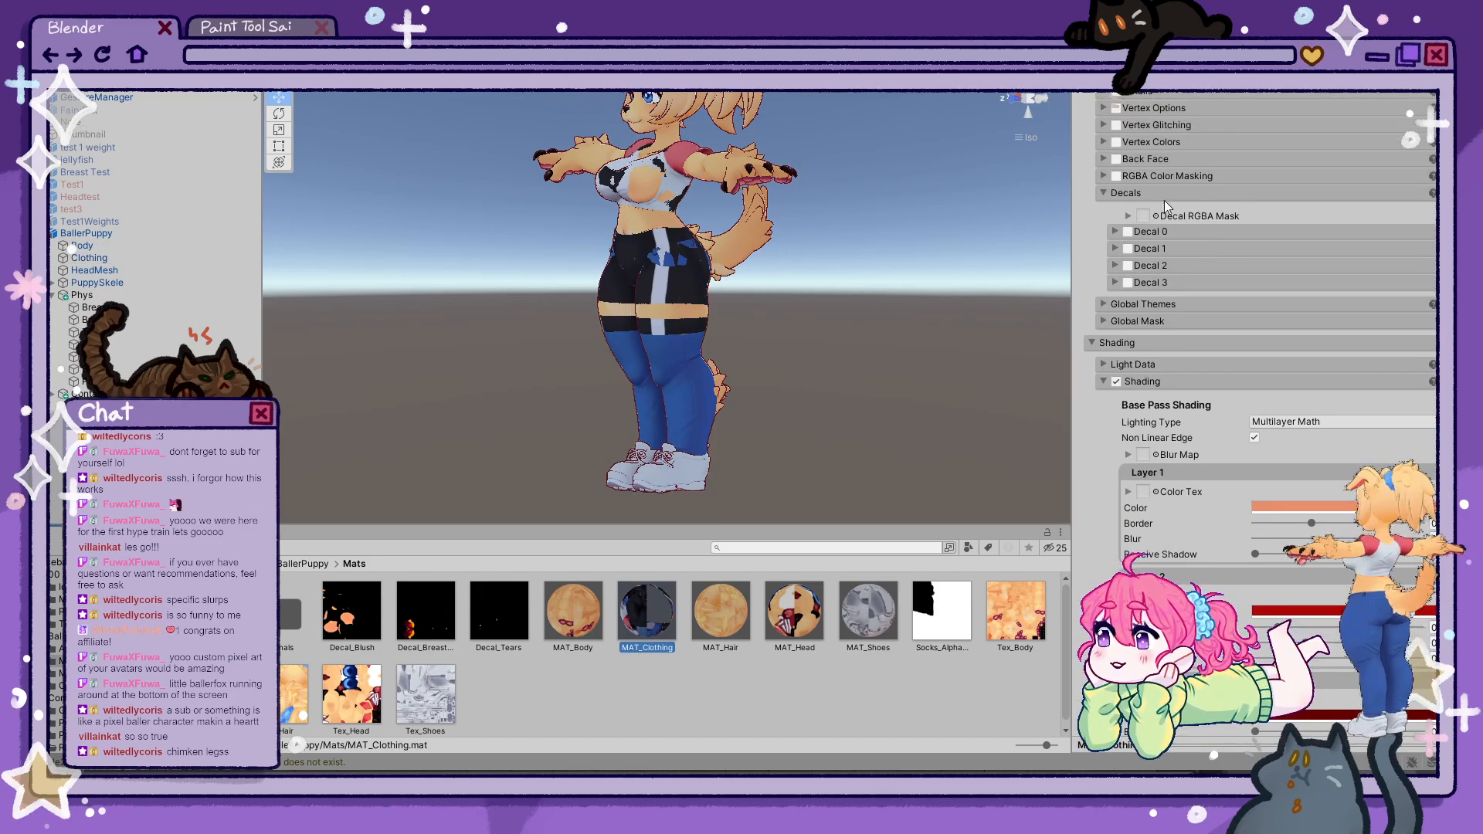
pyautogui.scroll(1, 1167, 272)
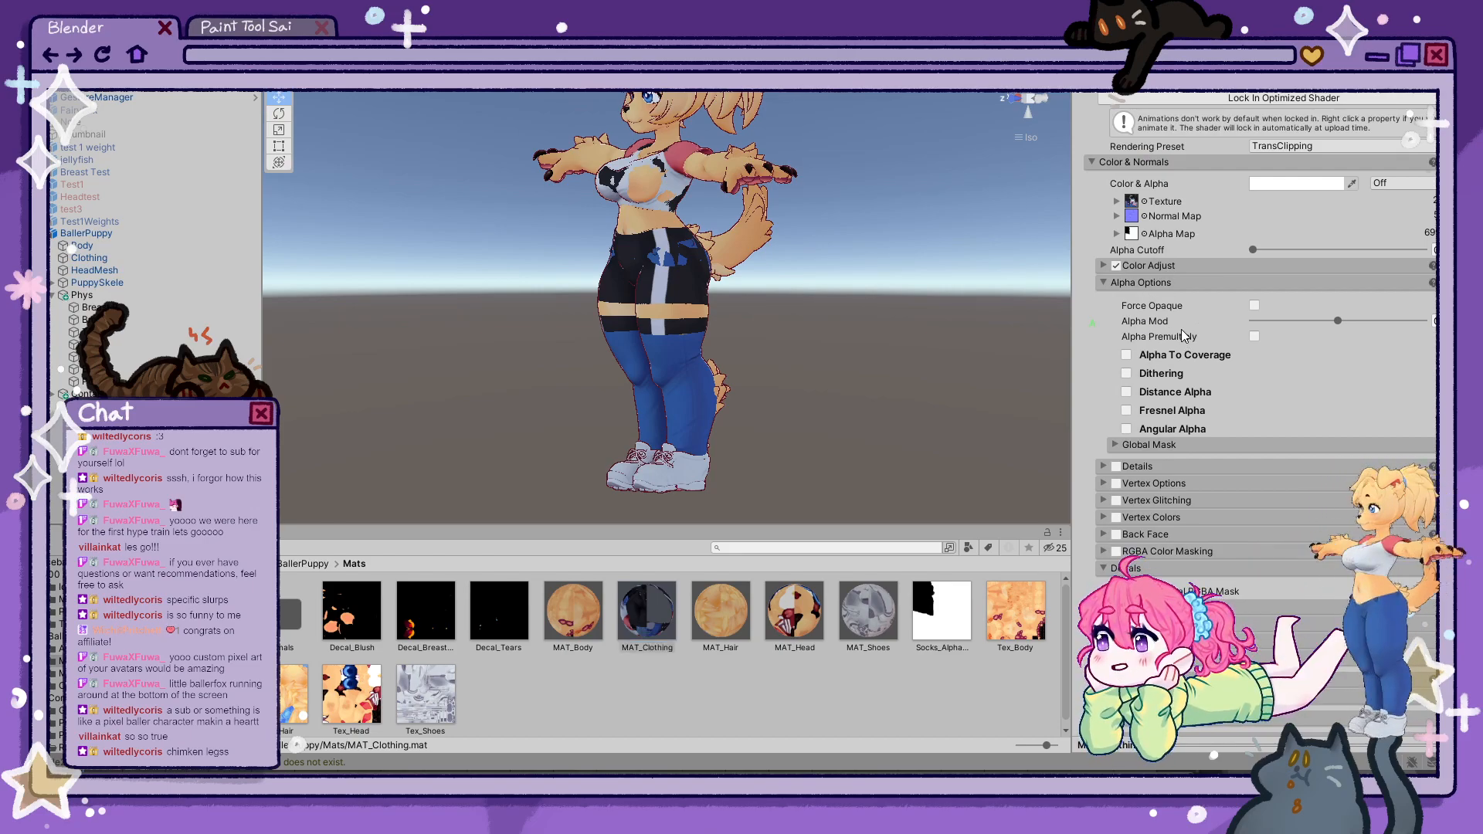
pyautogui.rightClick(1162, 315)
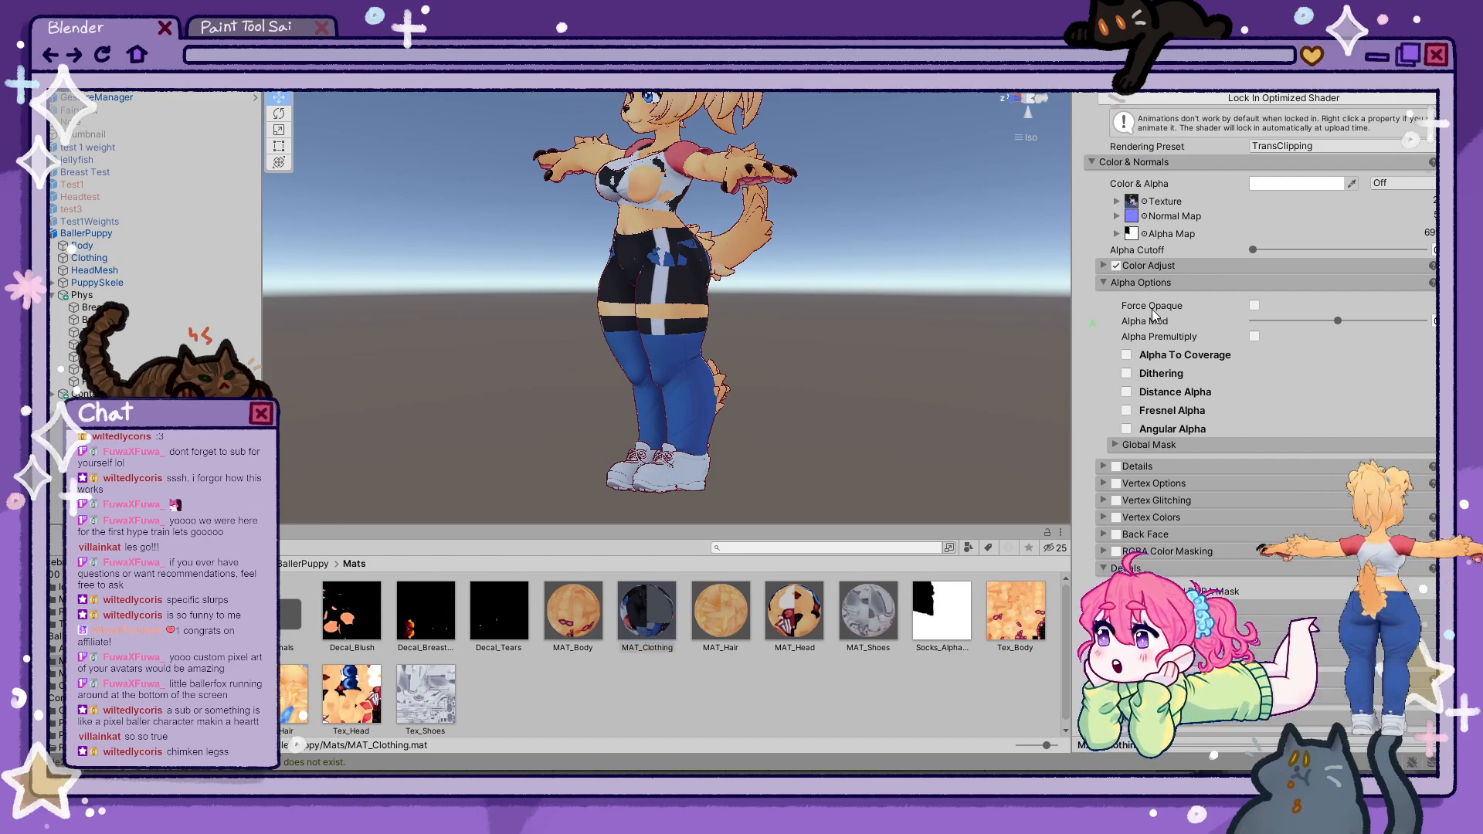
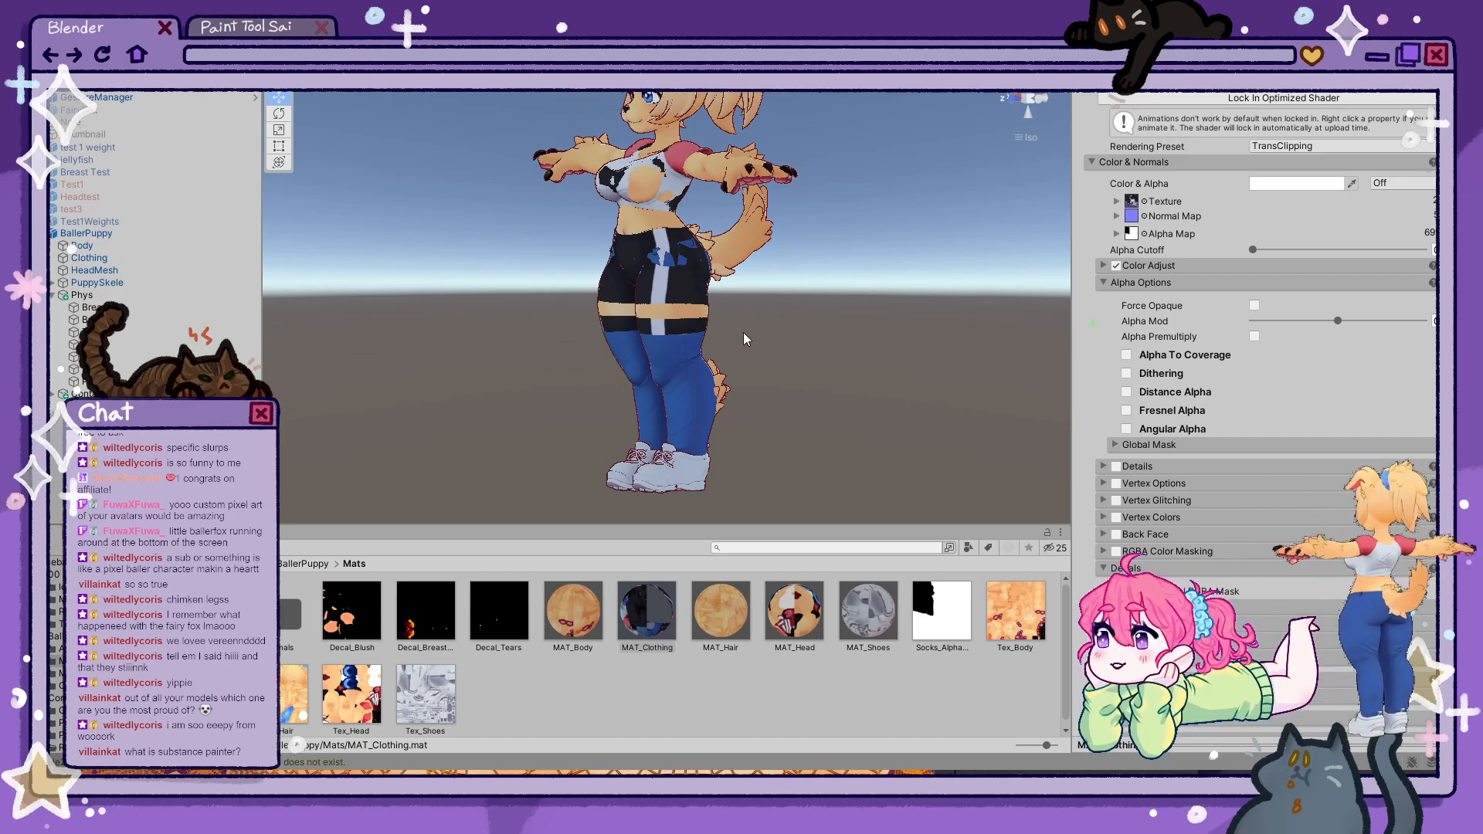
# - Set MAT_Body's Rendering Preset to TransClipping and assign the LegFluff_AlphaMask texture as its Alpha Map
pyautogui.moveTo(743, 338); pyautogui.dragTo(791, 360, button='middle')
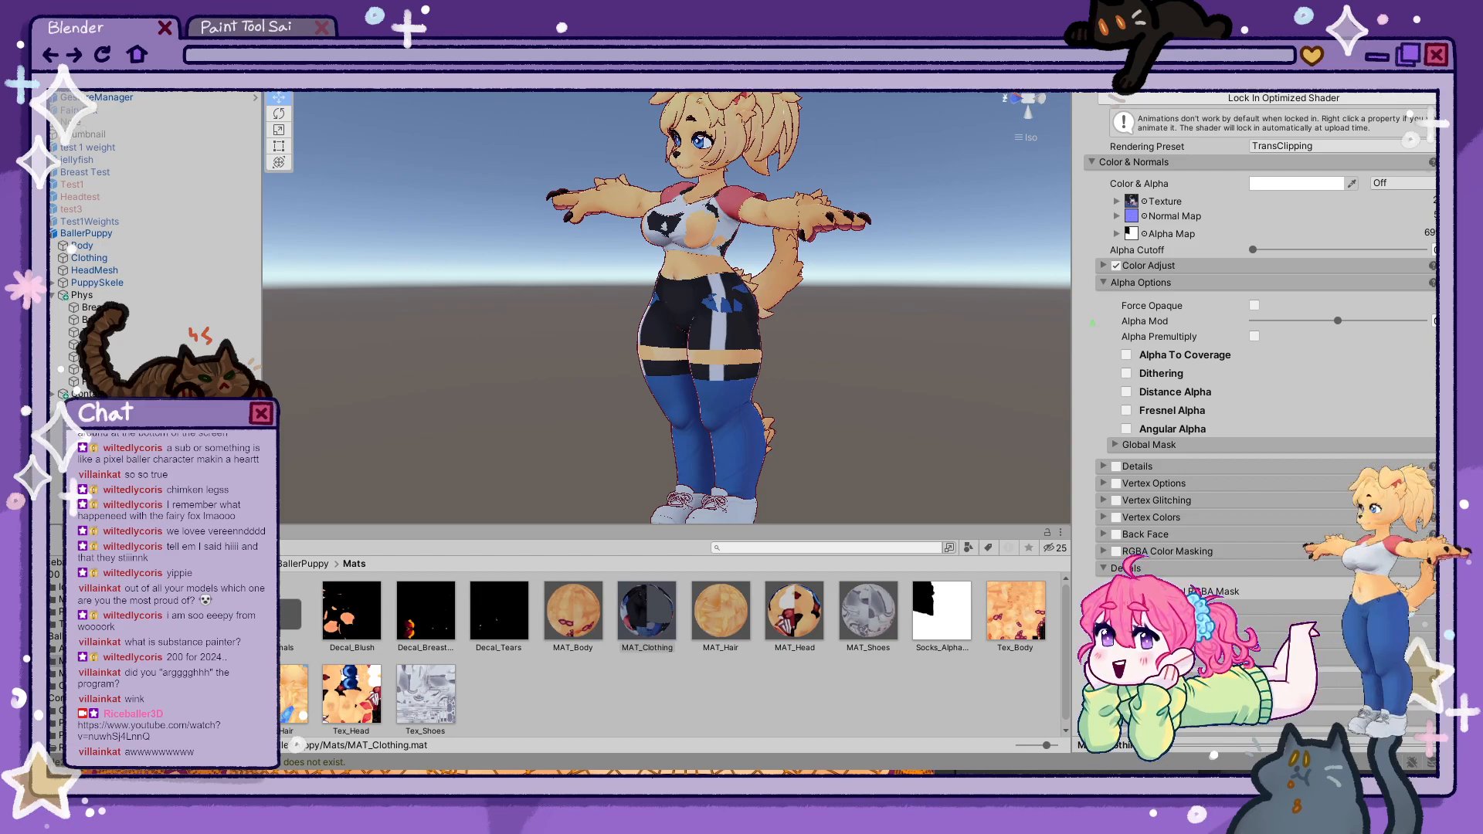
pyautogui.hotkey('alt', 'Tab')
pyautogui.click(646, 607)
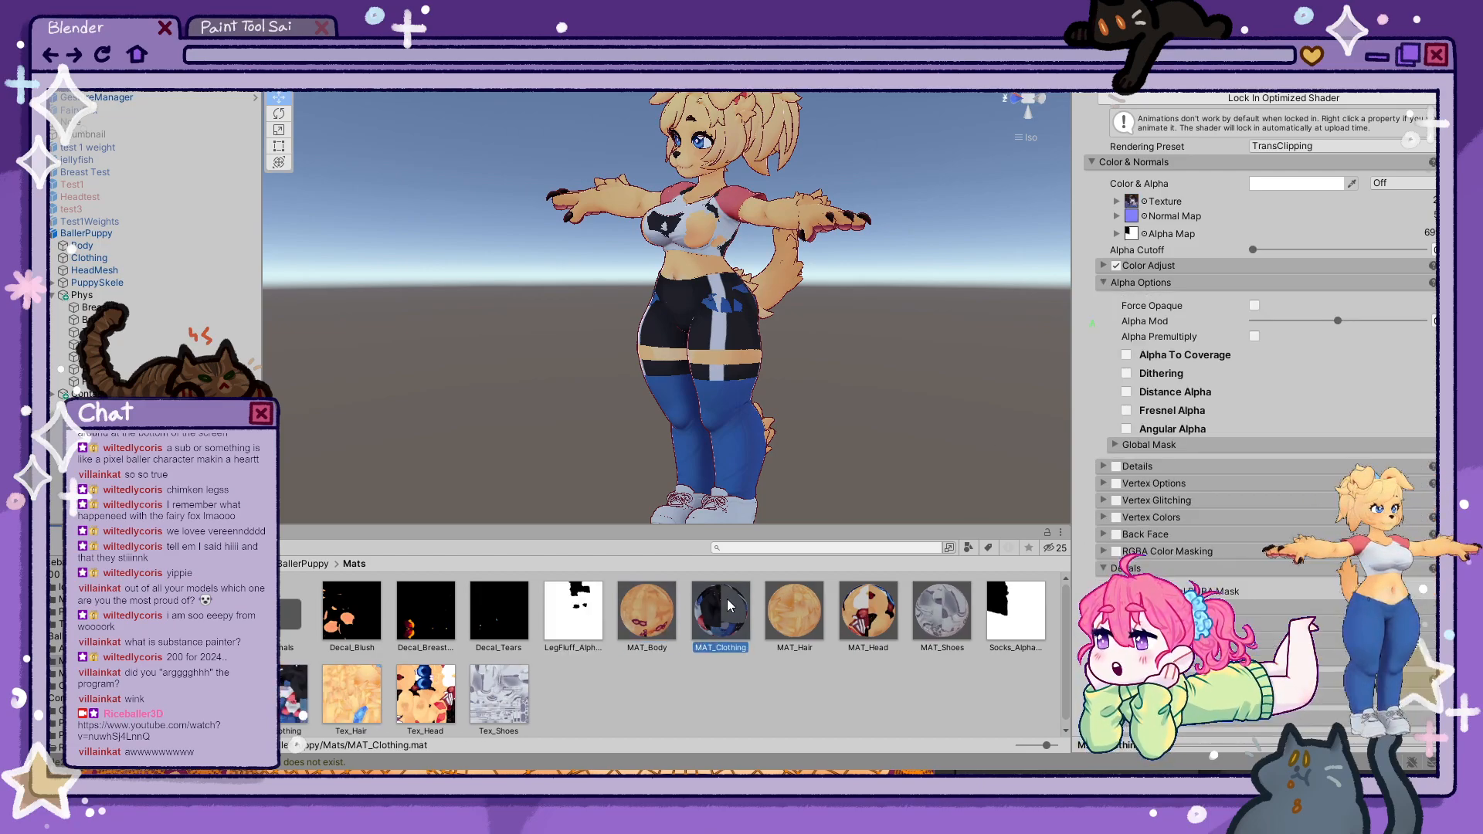
pyautogui.click(1313, 201)
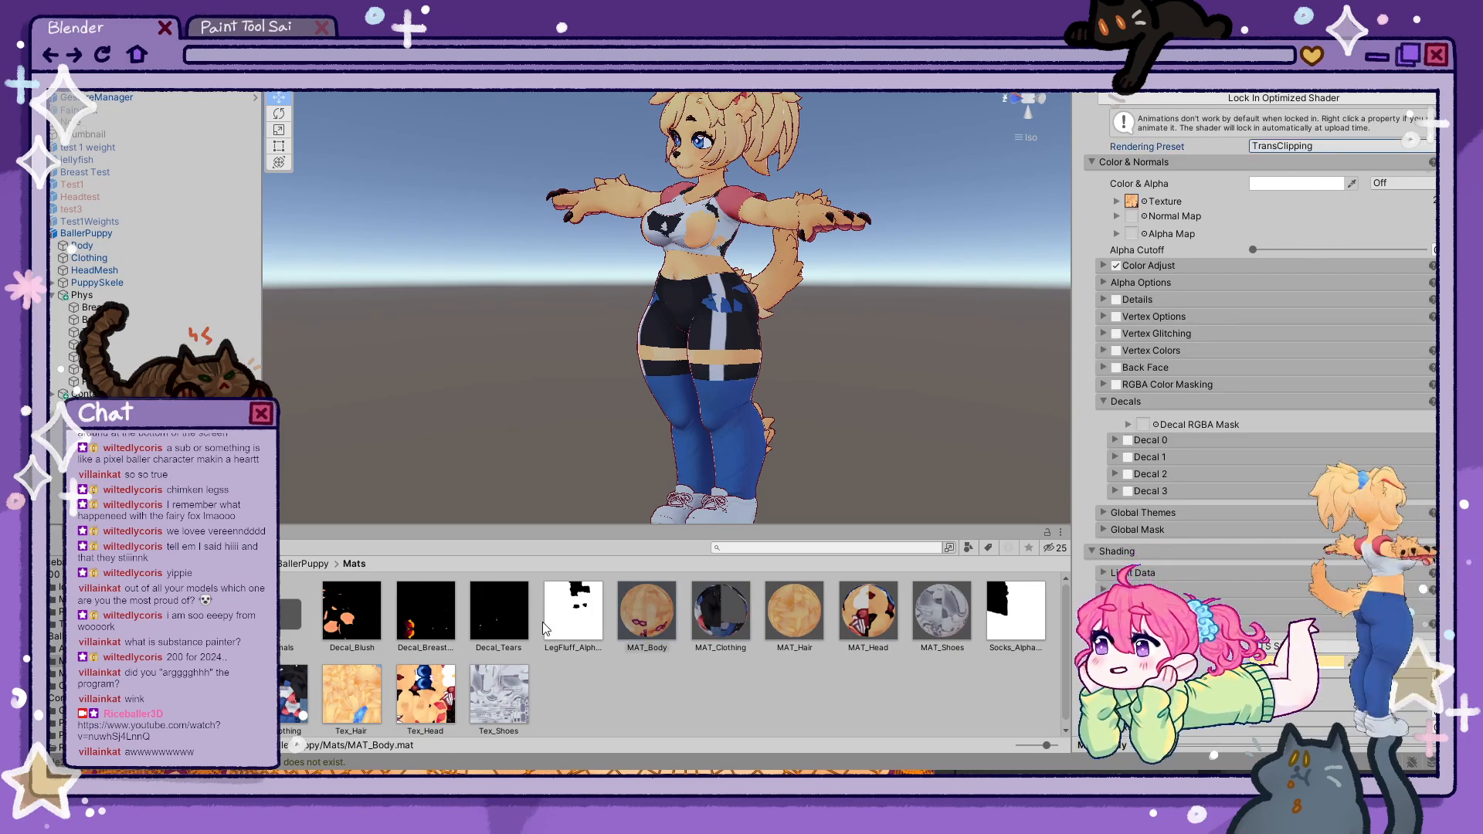
pyautogui.moveTo(573, 610); pyautogui.dragTo(1133, 234)
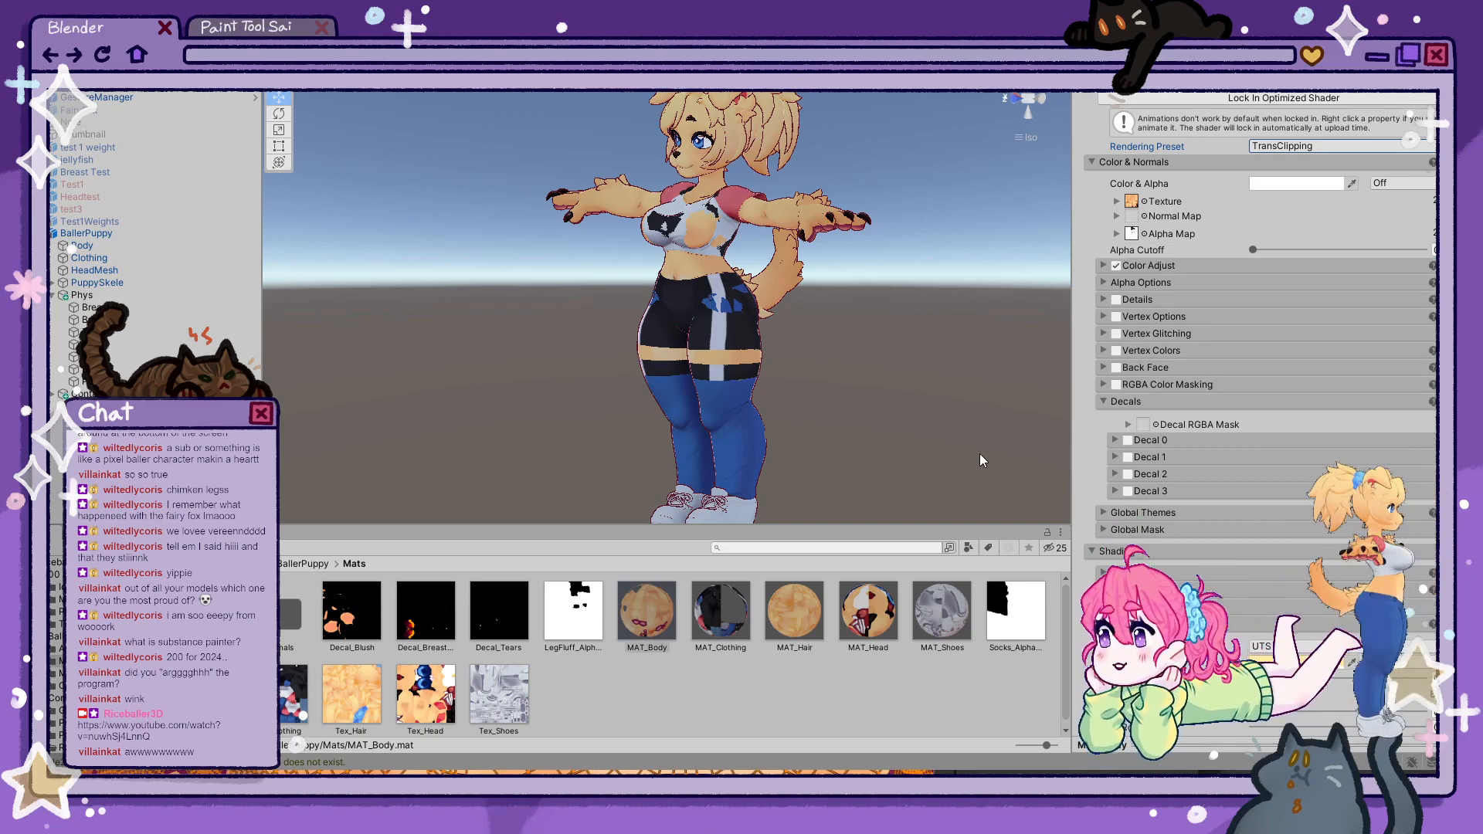
# - Expand MAT_Body's Alpha Options, inspect the leg fluff from behind, and compare the import settings of the Socks and LegFluff alpha masks
pyautogui.click(1104, 283)
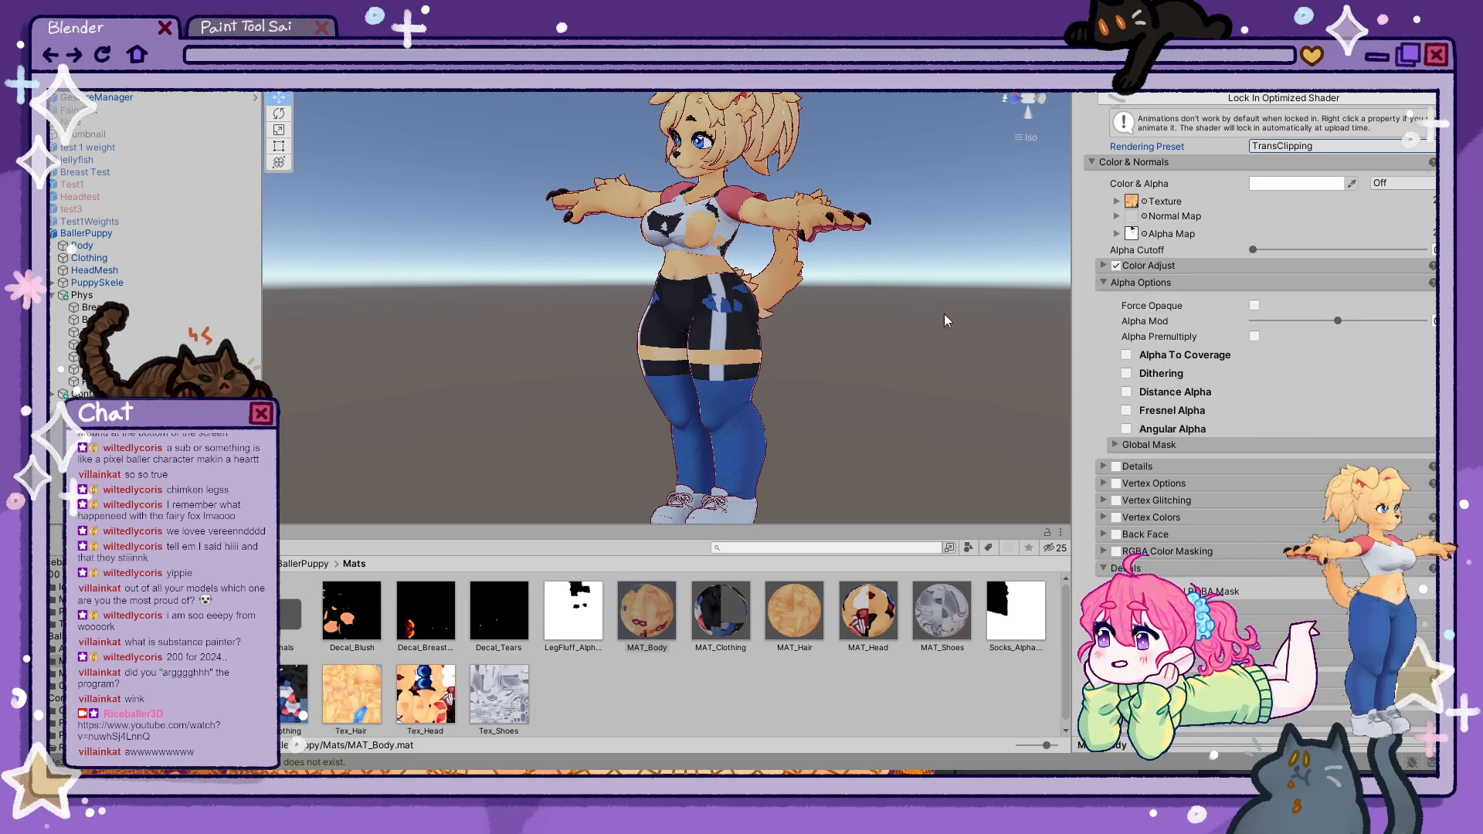
pyautogui.keyDown('alt'); pyautogui.moveTo(925, 371); pyautogui.dragTo(568, 368); pyautogui.keyUp('alt')
pyautogui.moveTo(572, 368); pyautogui.dragTo(578, 310, button='middle')
pyautogui.scroll(1, 1147, 267)
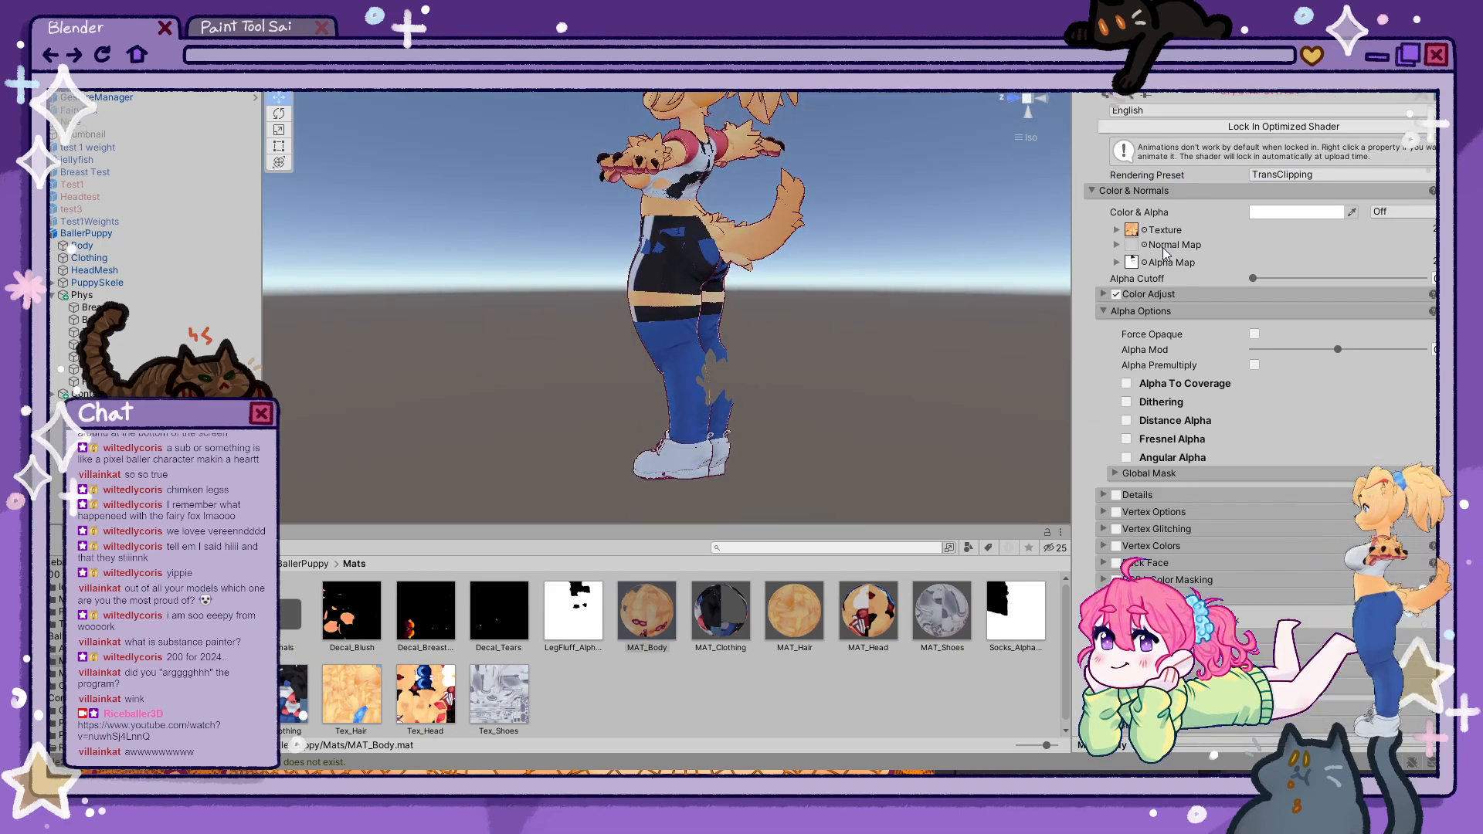
pyautogui.click(994, 618)
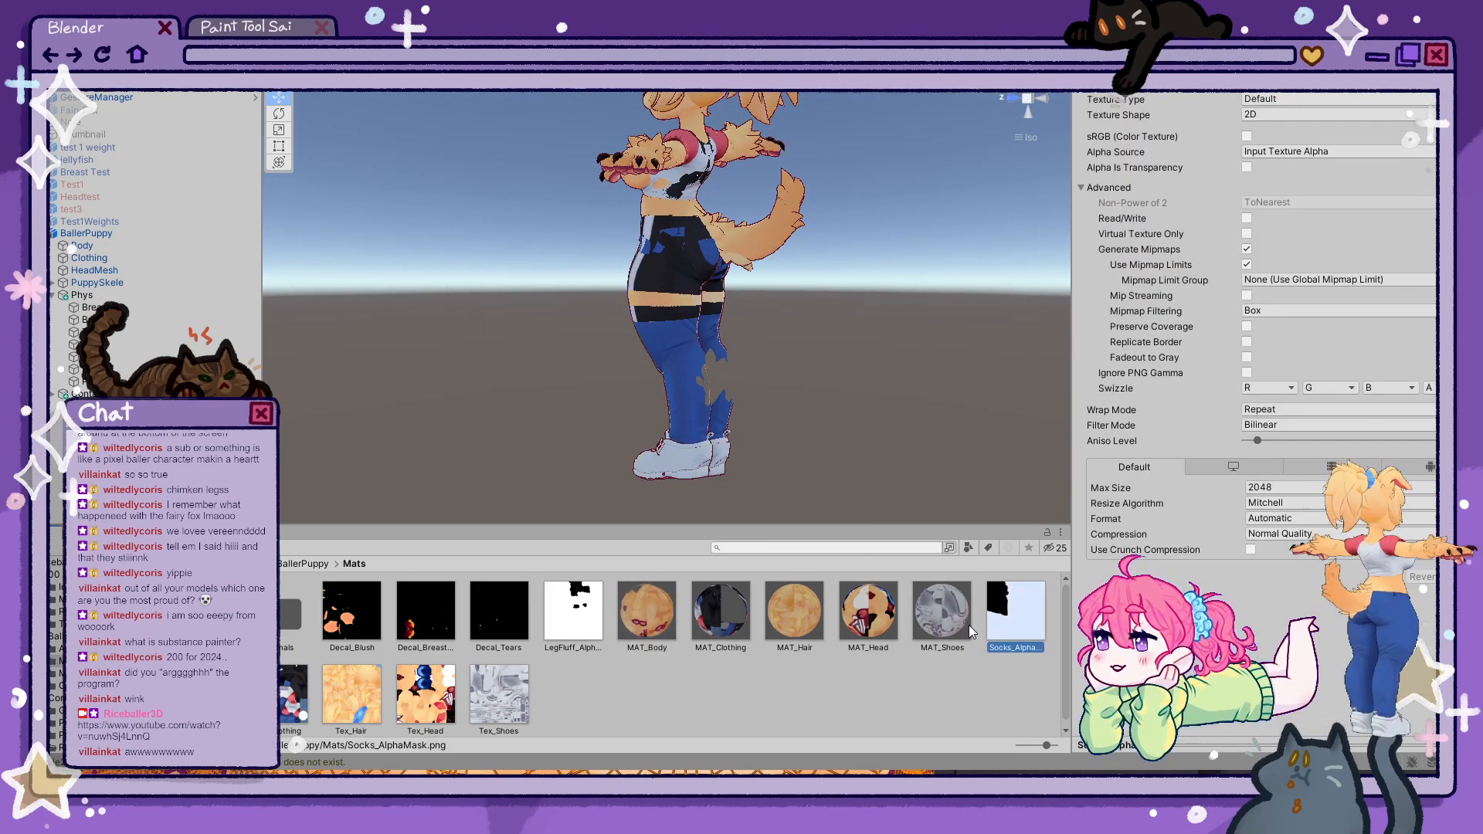
pyautogui.click(576, 600)
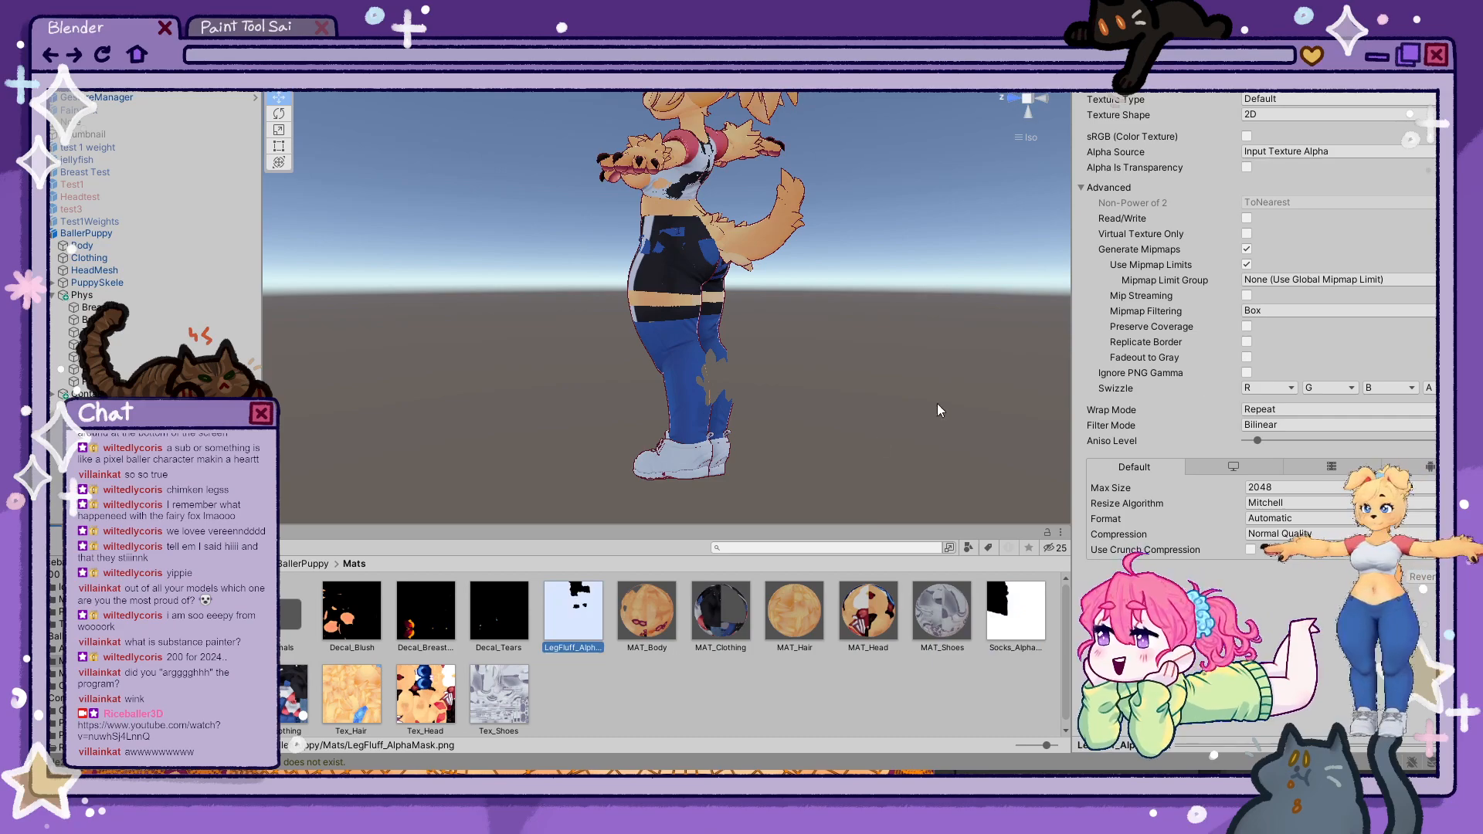
# - Raise MAT_Body's Alpha Mod to its maximum and mark the property as animated
pyautogui.click(648, 612)
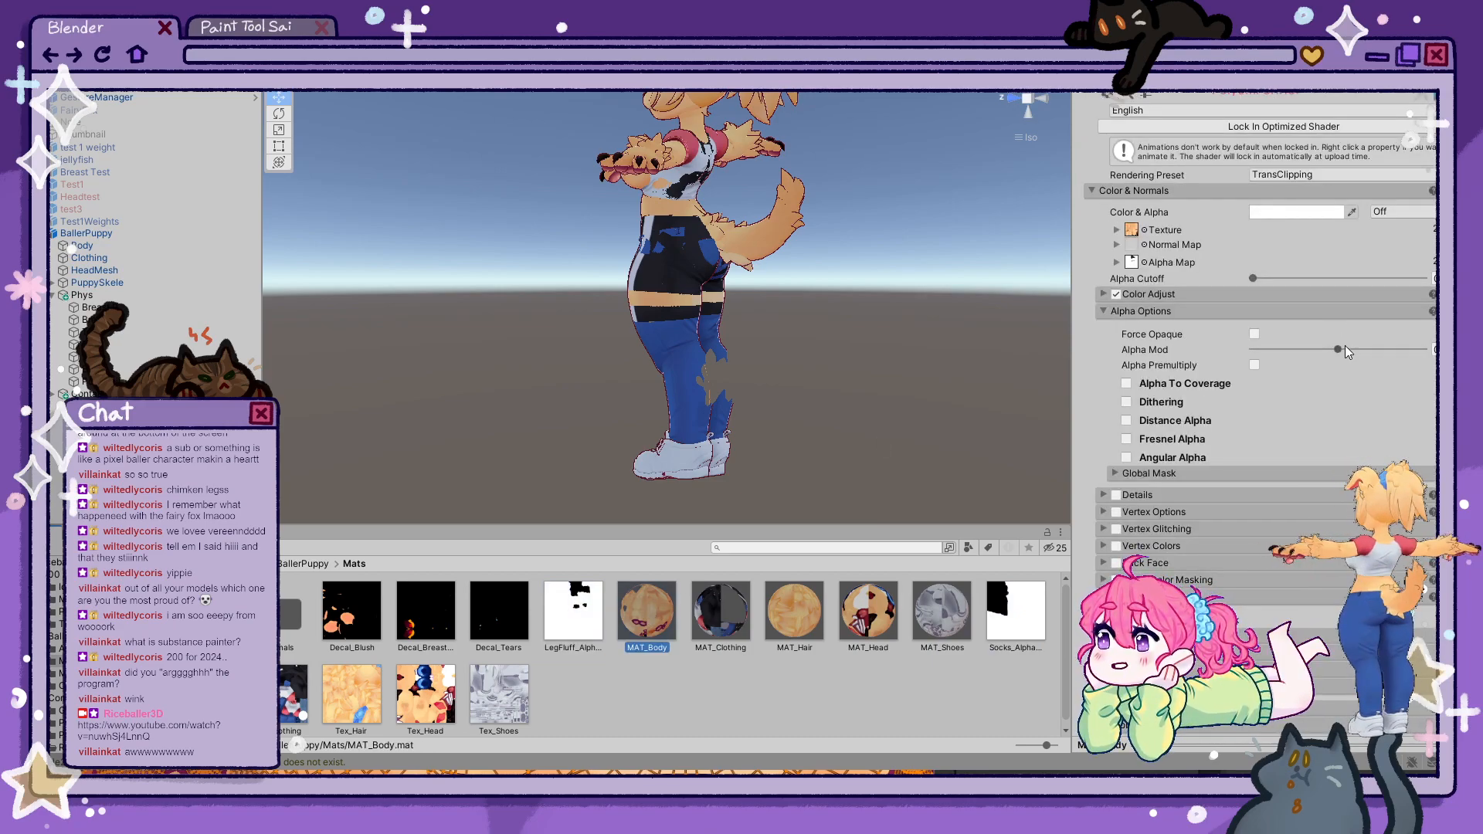
pyautogui.moveTo(1346, 348); pyautogui.dragTo(1424, 350)
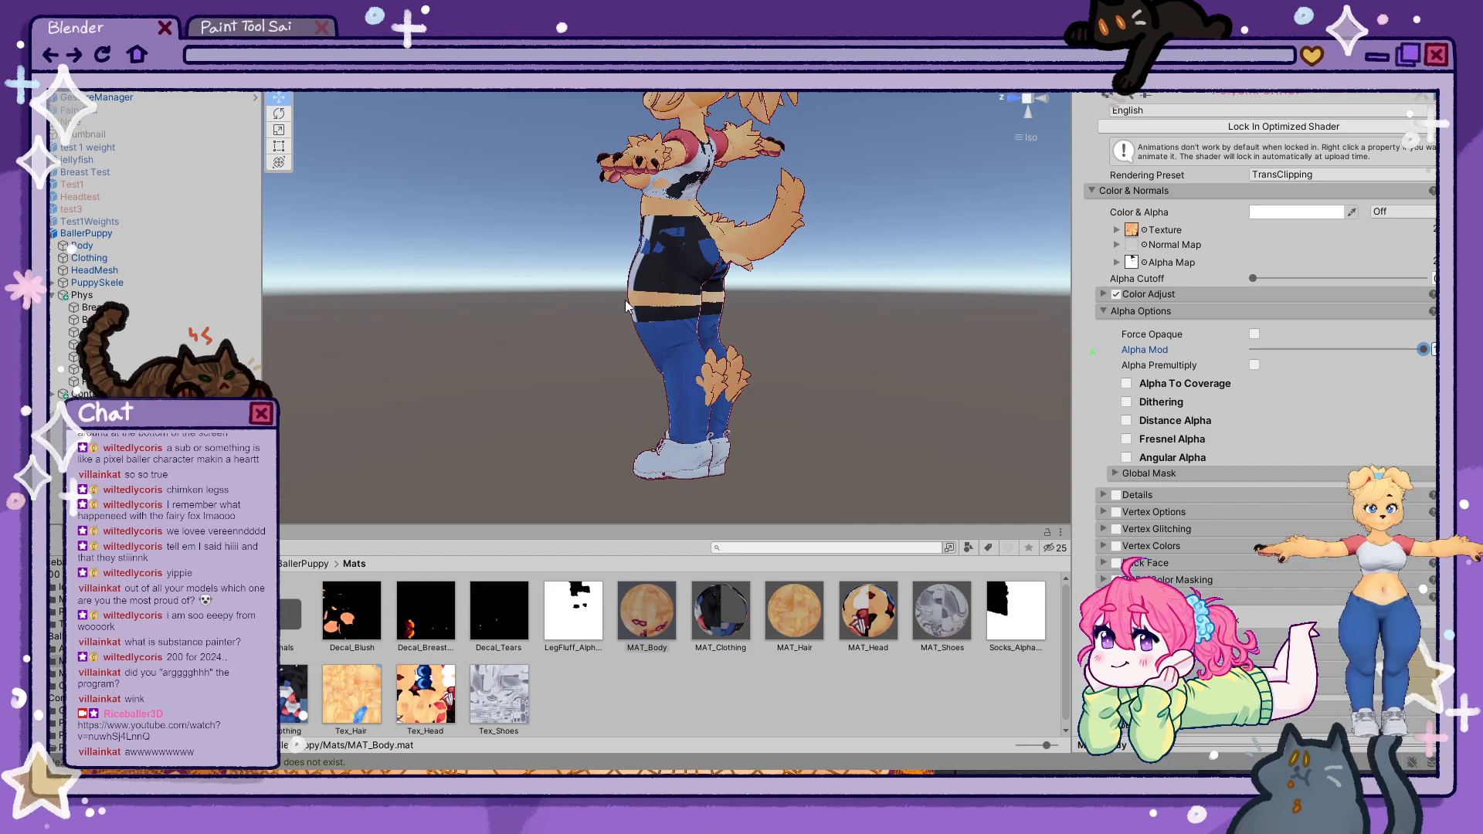
# - Lower the Body mesh's Socks BodySlurp blend shape to its minimum, deselect the mesh and inspect the avatar's shorts and legs
pyautogui.scroll(2, 624, 300)
pyautogui.keyDown('alt'); pyautogui.moveTo(689, 337); pyautogui.dragTo(757, 276); pyautogui.keyUp('alt')
pyautogui.click(756, 277)
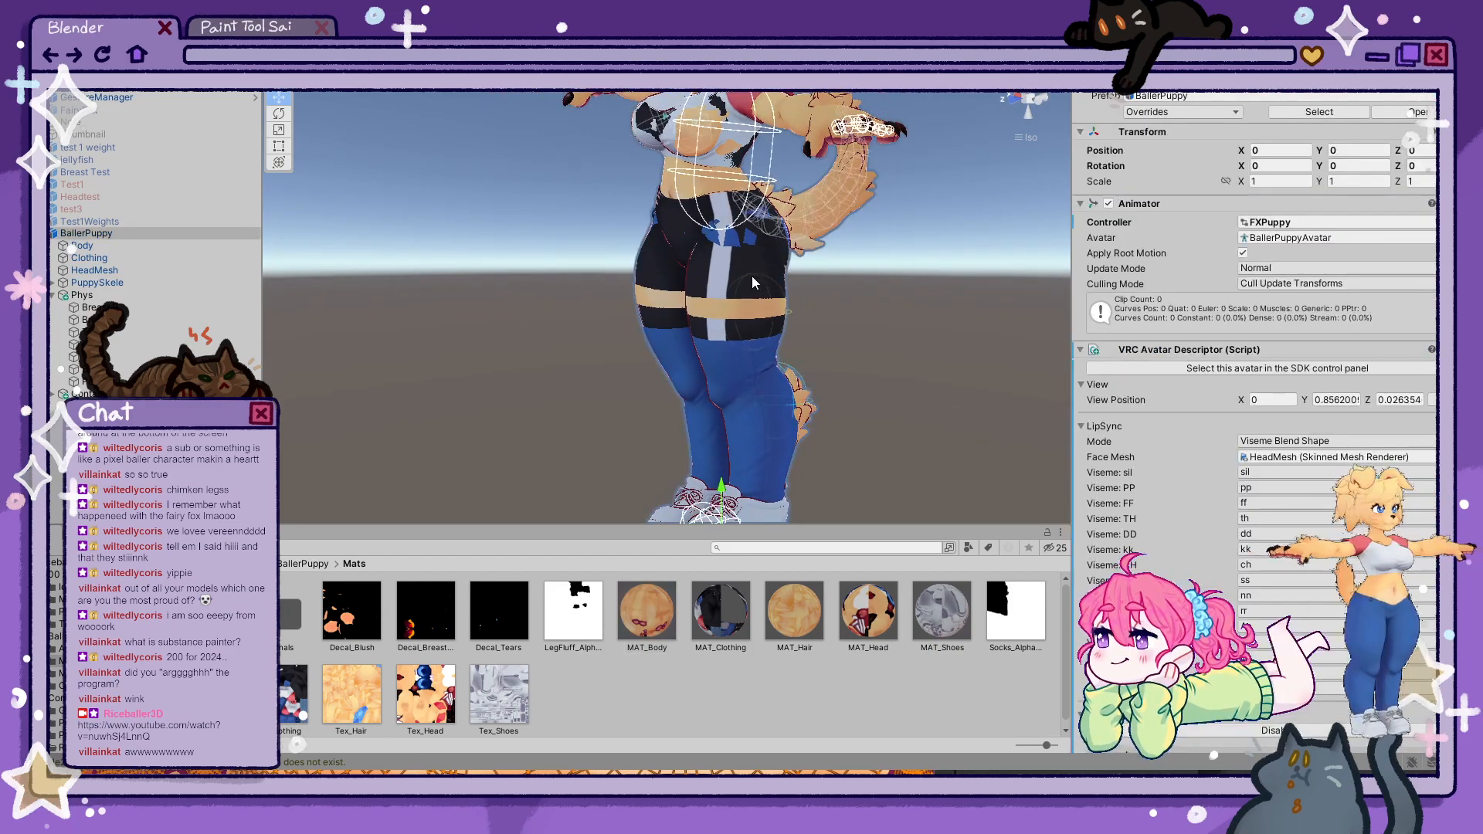
pyautogui.click(720, 304)
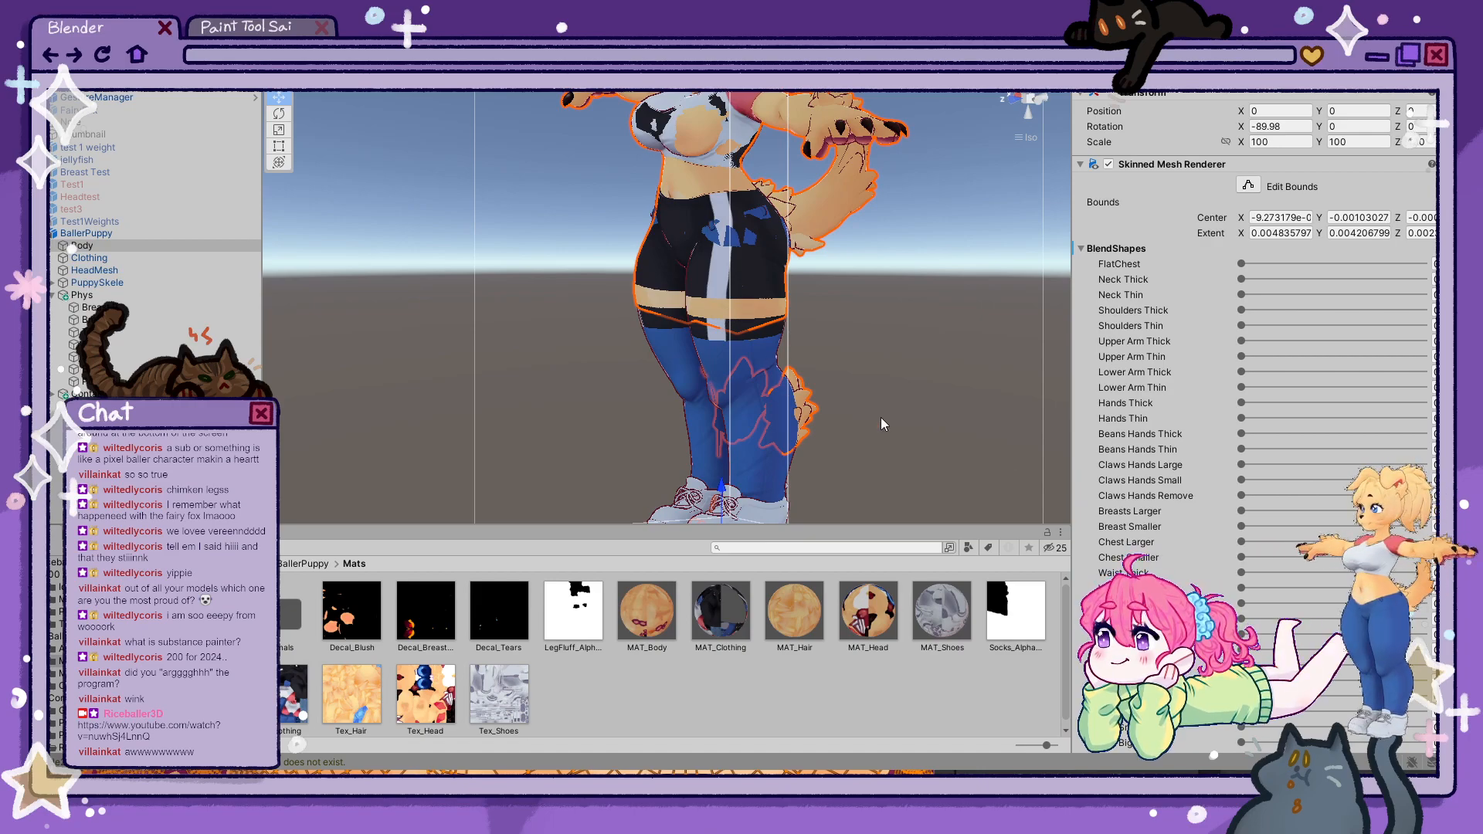
pyautogui.scroll(-10, 1251, 325)
pyautogui.scroll(-6, 1336, 533)
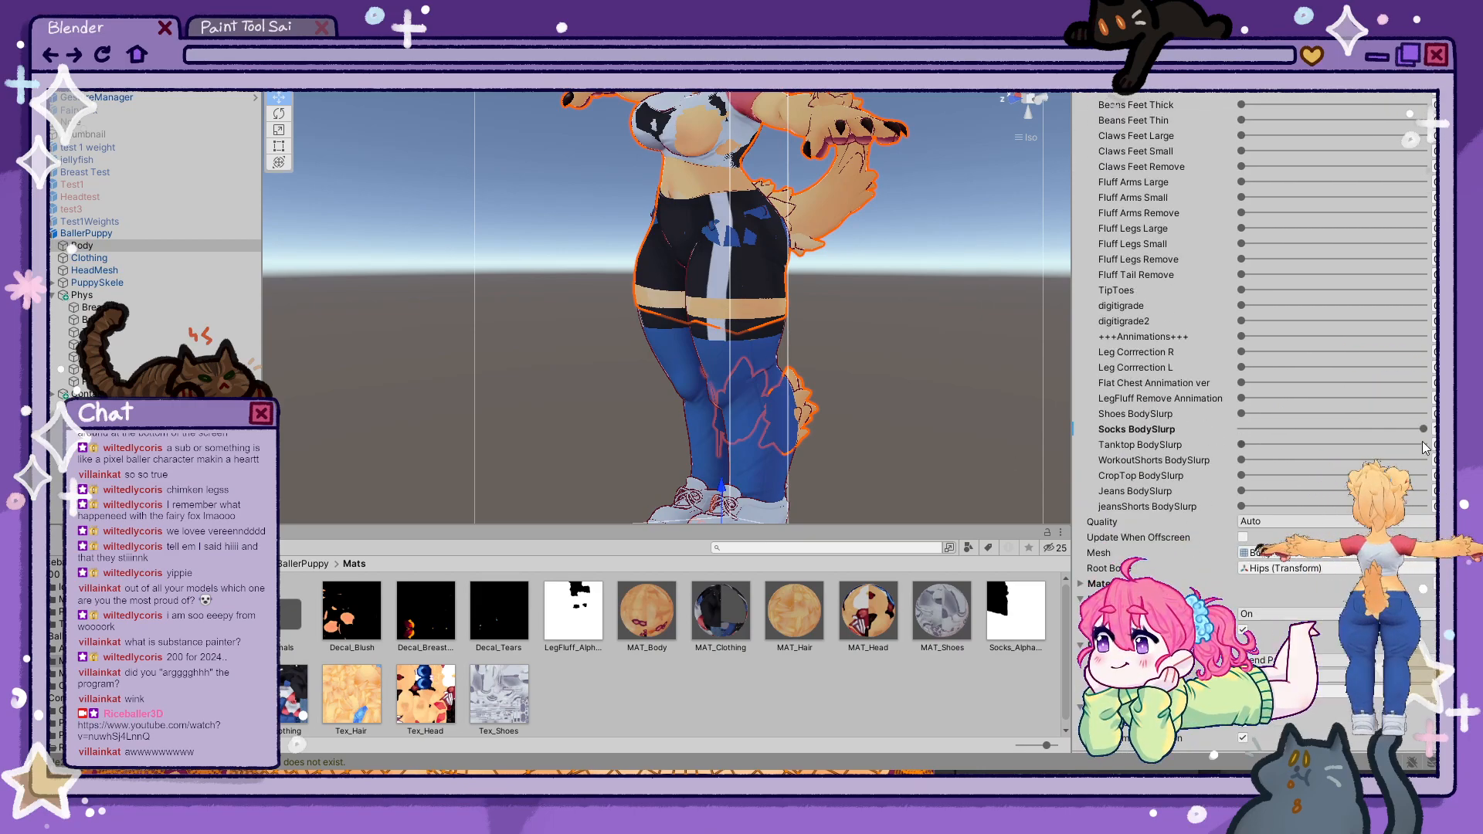
pyautogui.moveTo(1425, 429); pyautogui.dragTo(832, 359)
pyautogui.click(911, 315)
pyautogui.scroll(-2, 911, 316)
pyautogui.moveTo(912, 316)
pyautogui.mouseDown(button='right')
pyautogui.moveTo(755, 314)
pyautogui.moveTo(819, 337)
pyautogui.moveTo(841, 303)
pyautogui.moveTo(834, 332)
pyautogui.moveTo(851, 355)
pyautogui.moveTo(896, 337)
pyautogui.mouseUp(button='right')
pyautogui.scroll(-3, 809, 349)
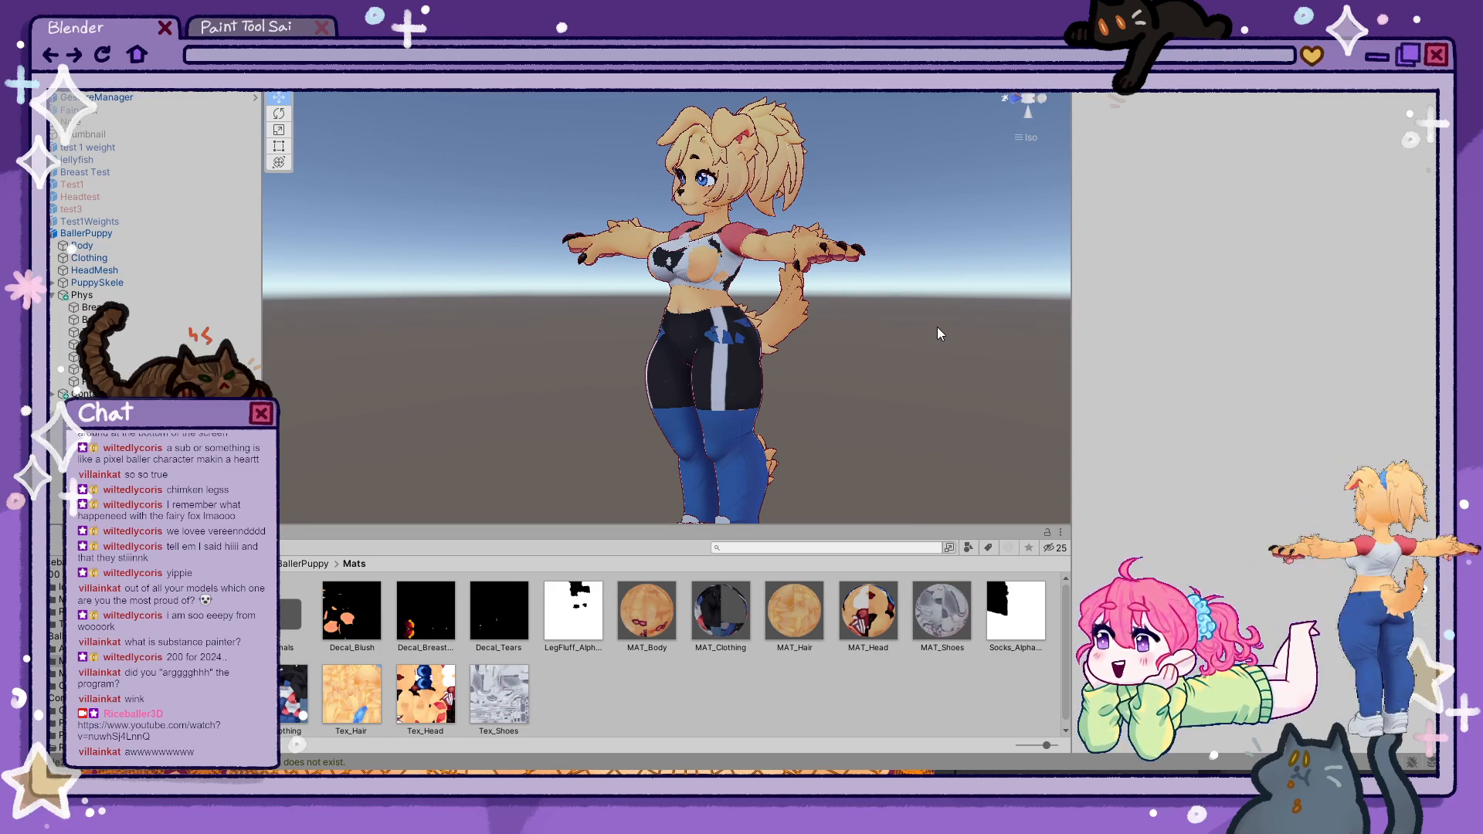
pyautogui.scroll(4, 759, 406)
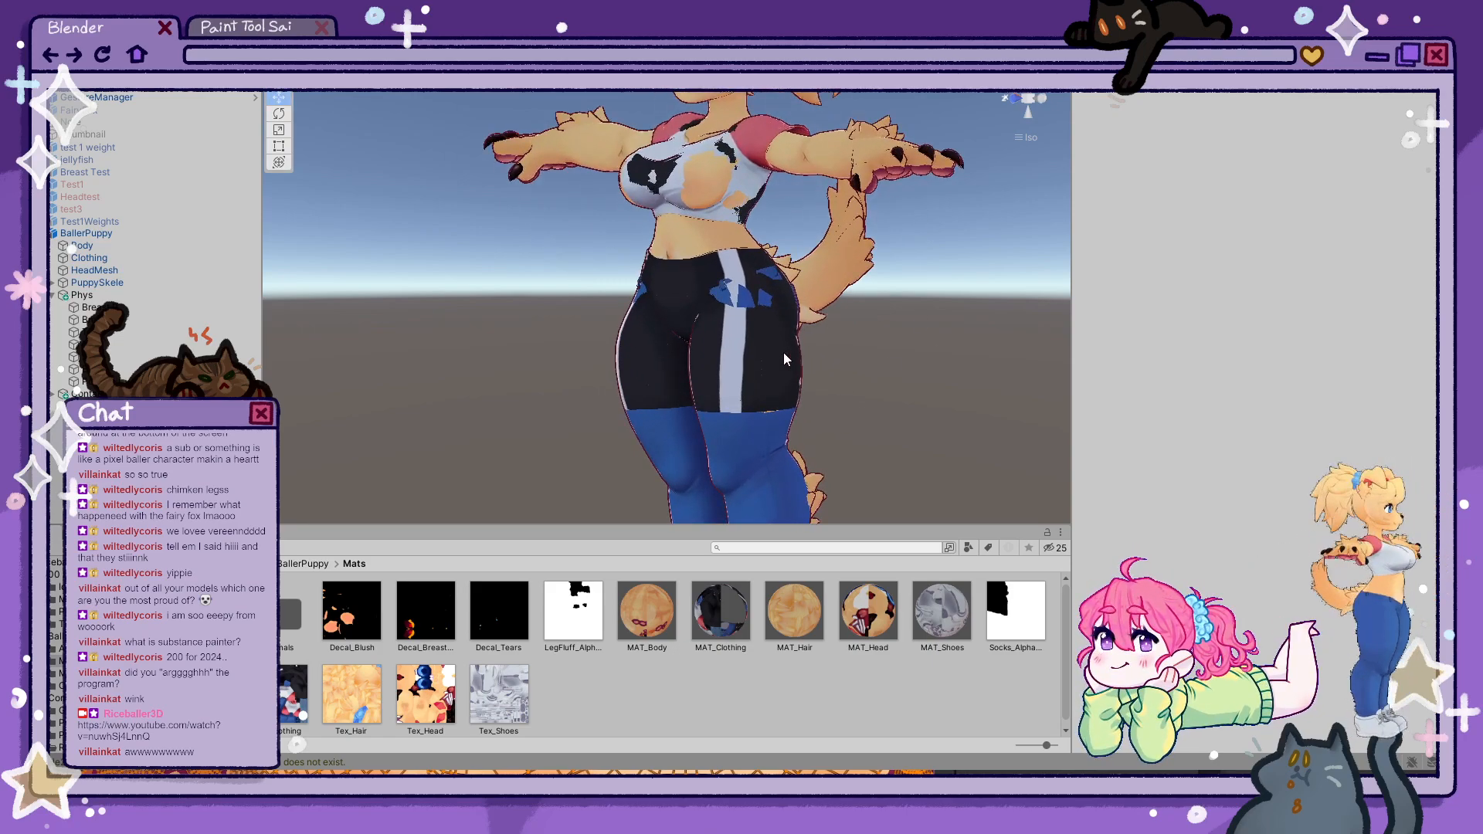
# - Select BallerPuppy, open the VRChat SDK builder and resolve the Streaming Mip Maps validation error
pyautogui.scroll(-5, 738, 394)
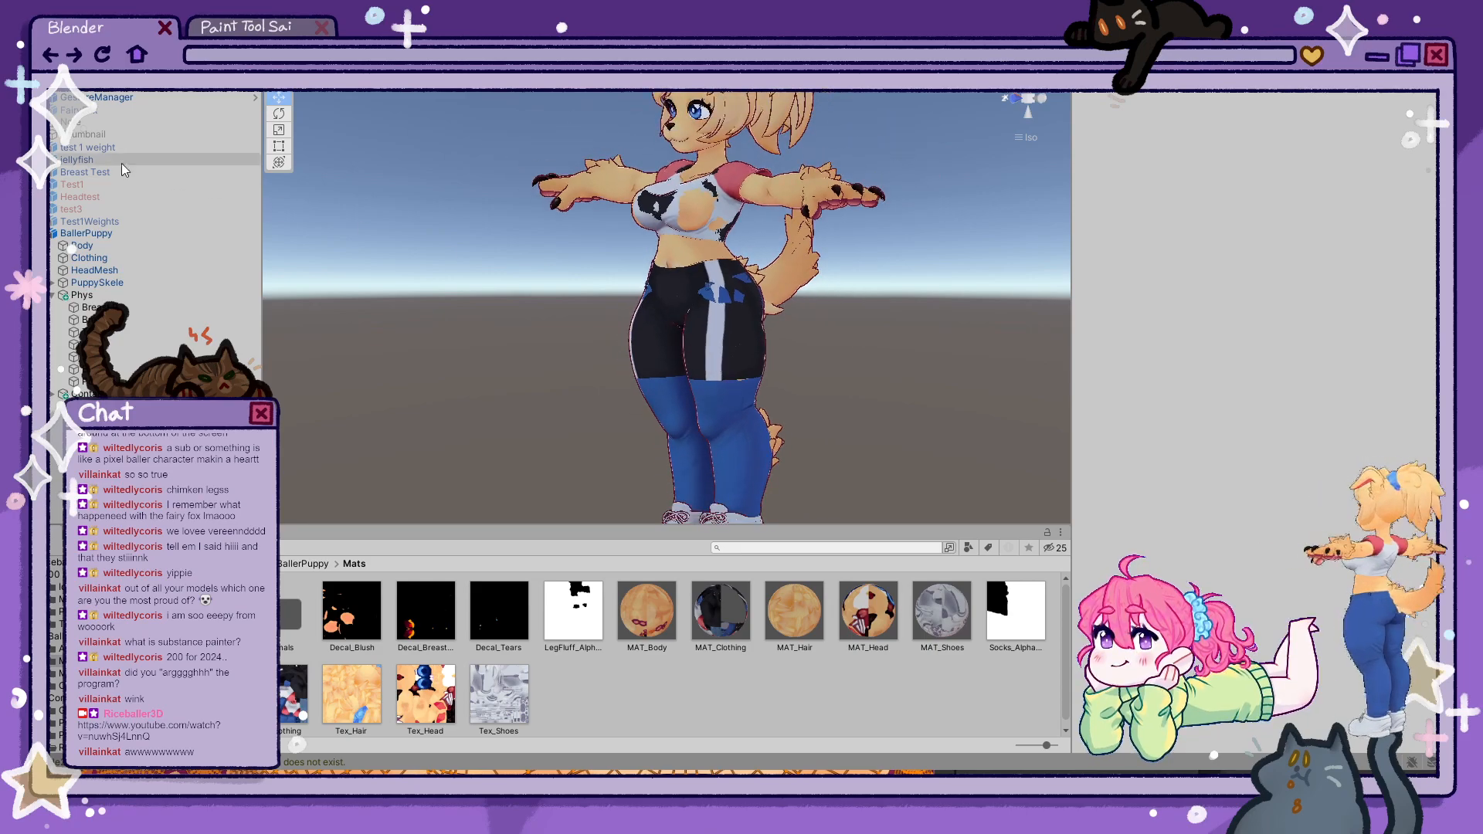
pyautogui.click(100, 234)
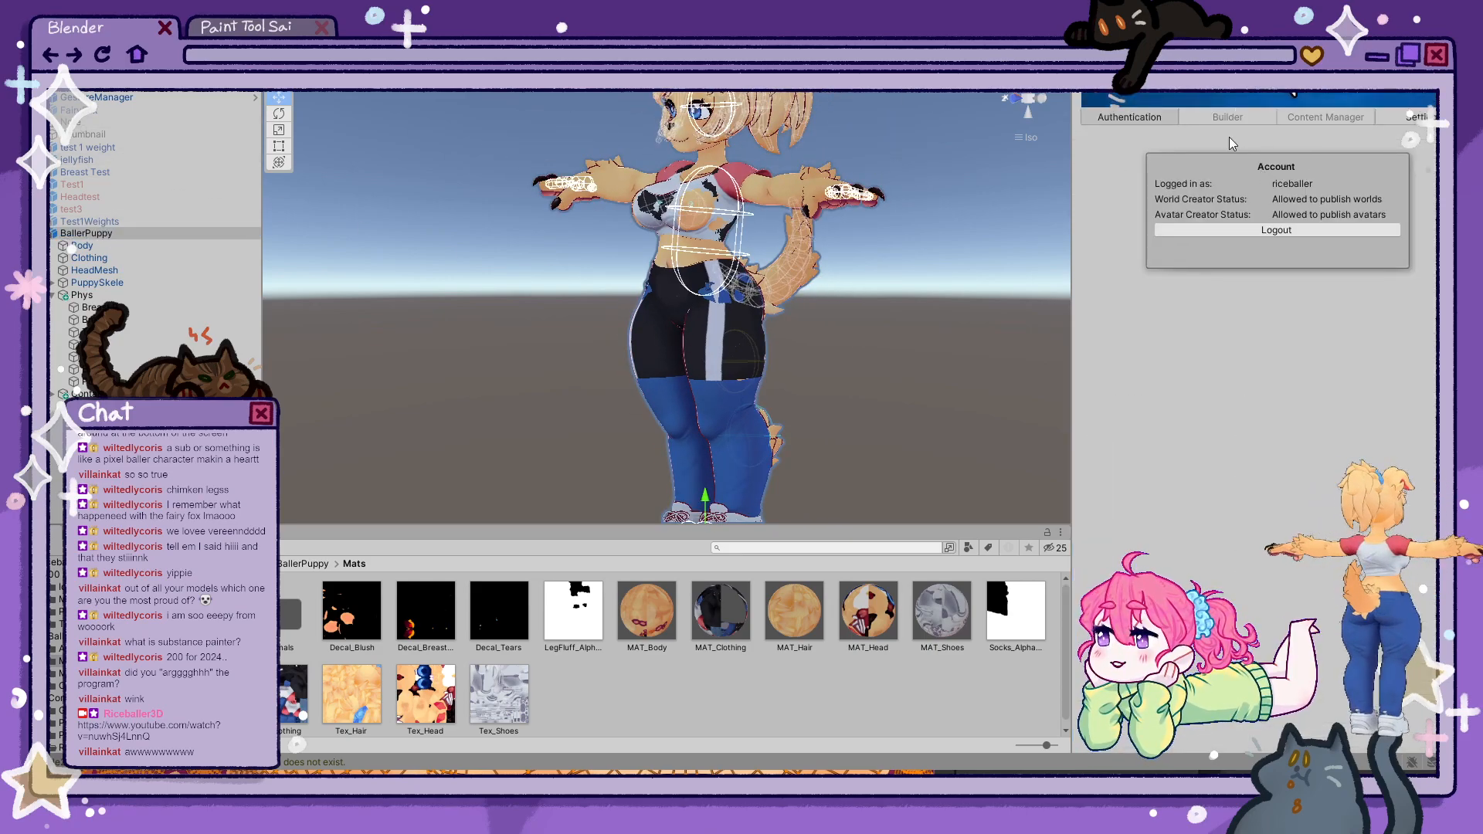
pyautogui.click(1234, 120)
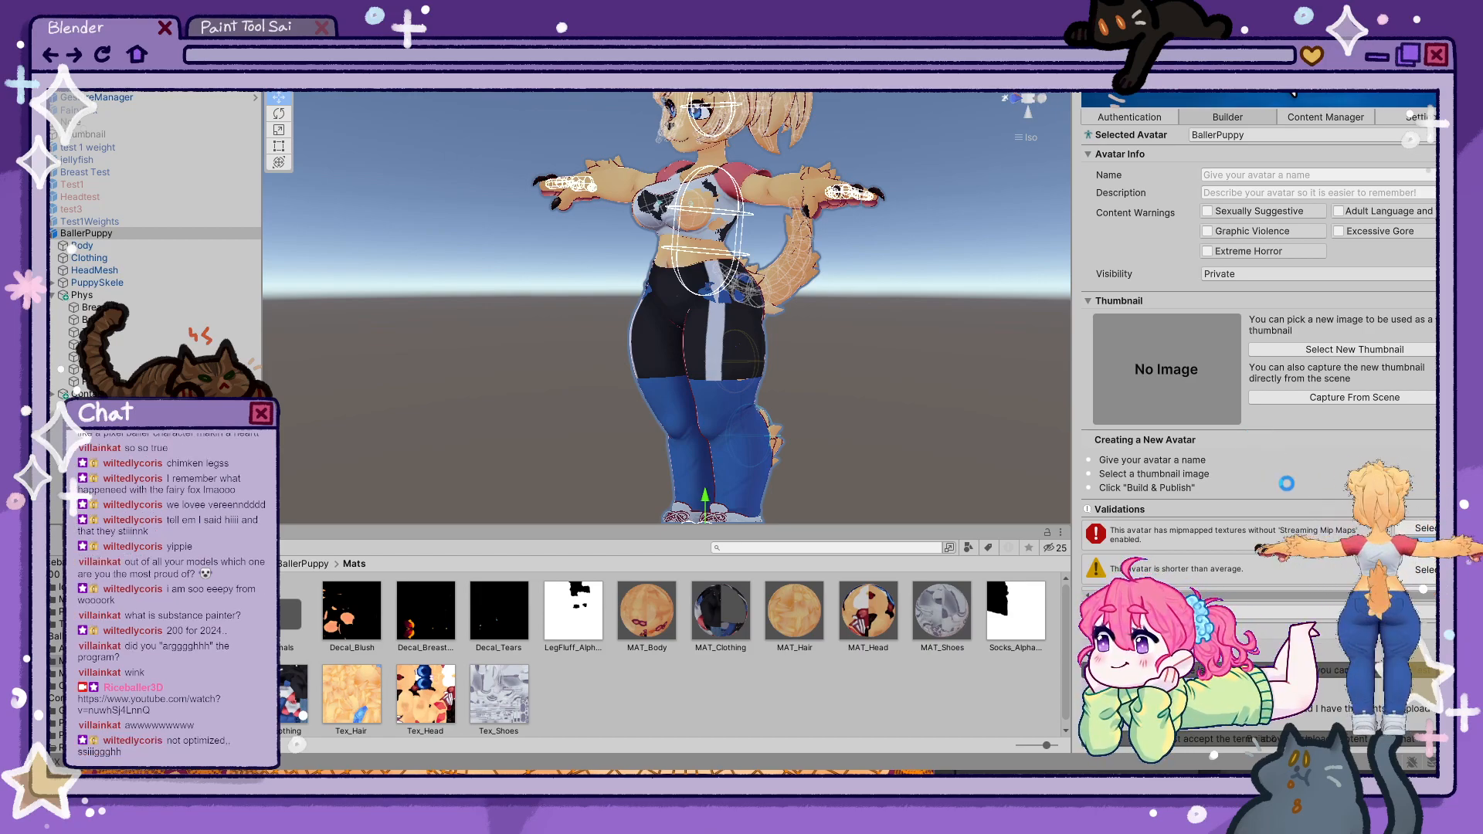
pyautogui.scroll(-10, 1288, 550)
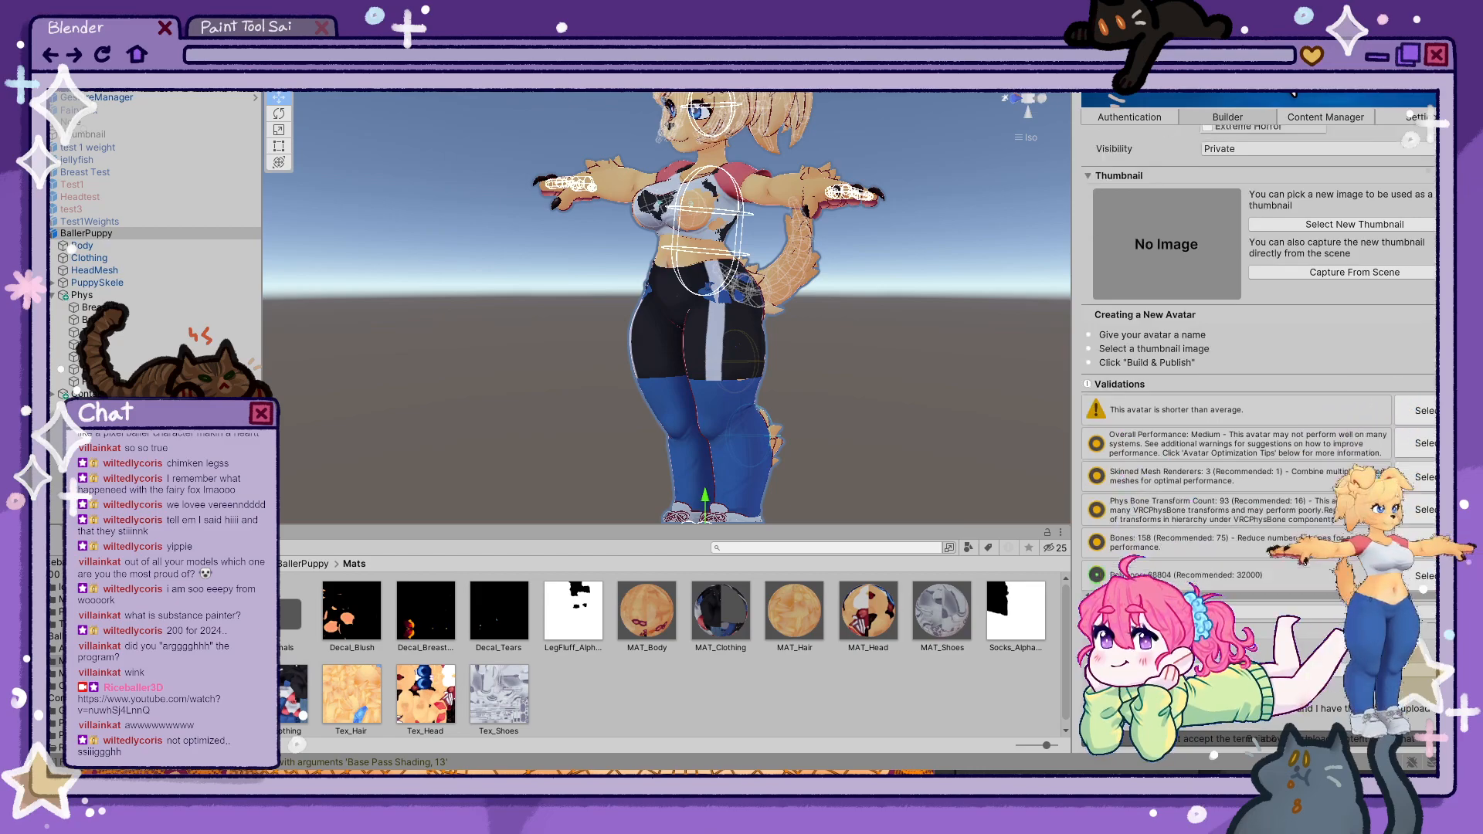
pyautogui.scroll(-2, 1303, 558)
pyautogui.scroll(12, 1290, 544)
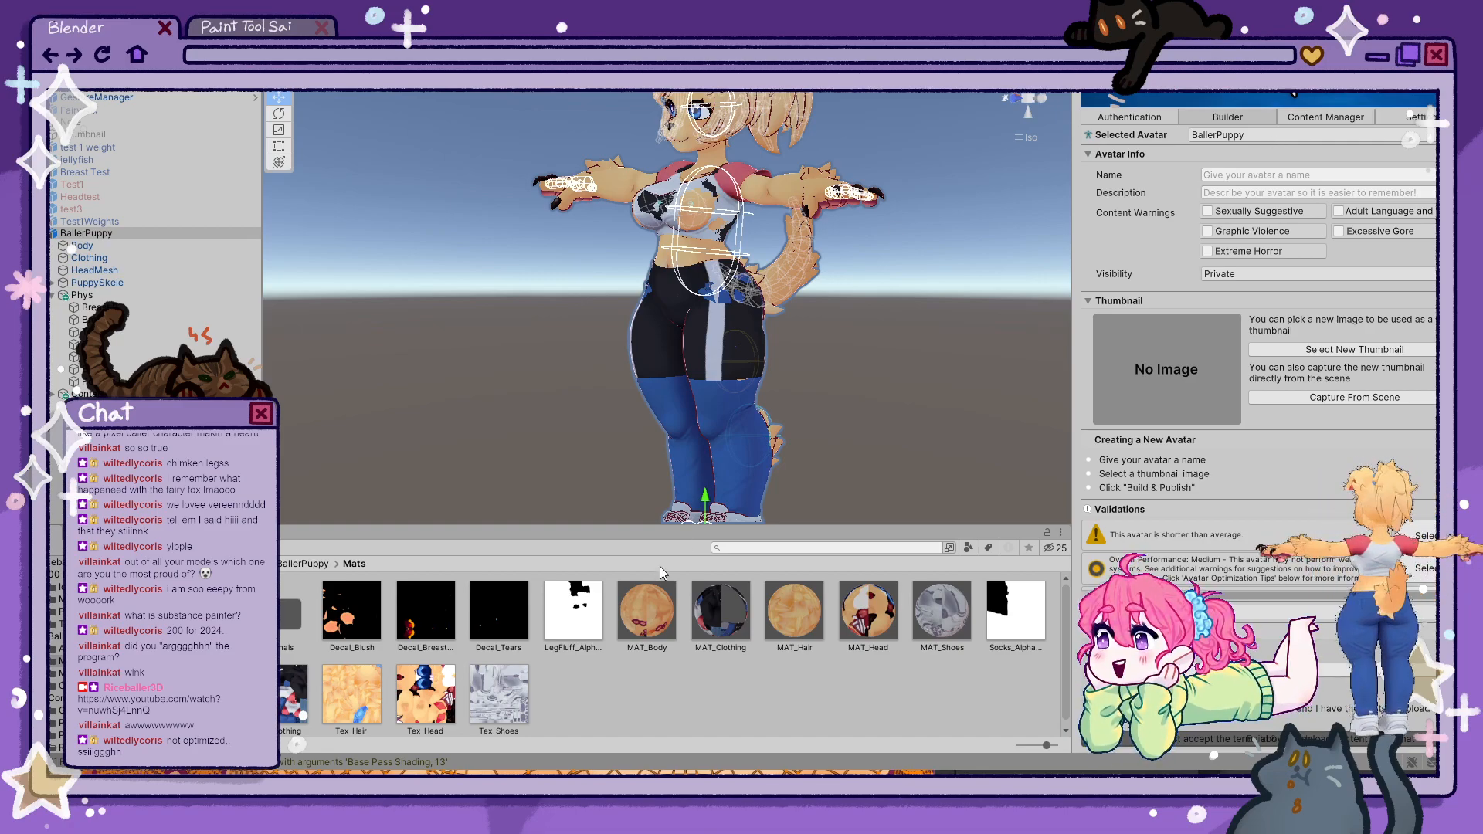
# - Collapse the builder's thumbnail section, review the avatar's performance validations and examine the model from the side
pyautogui.click(1087, 301)
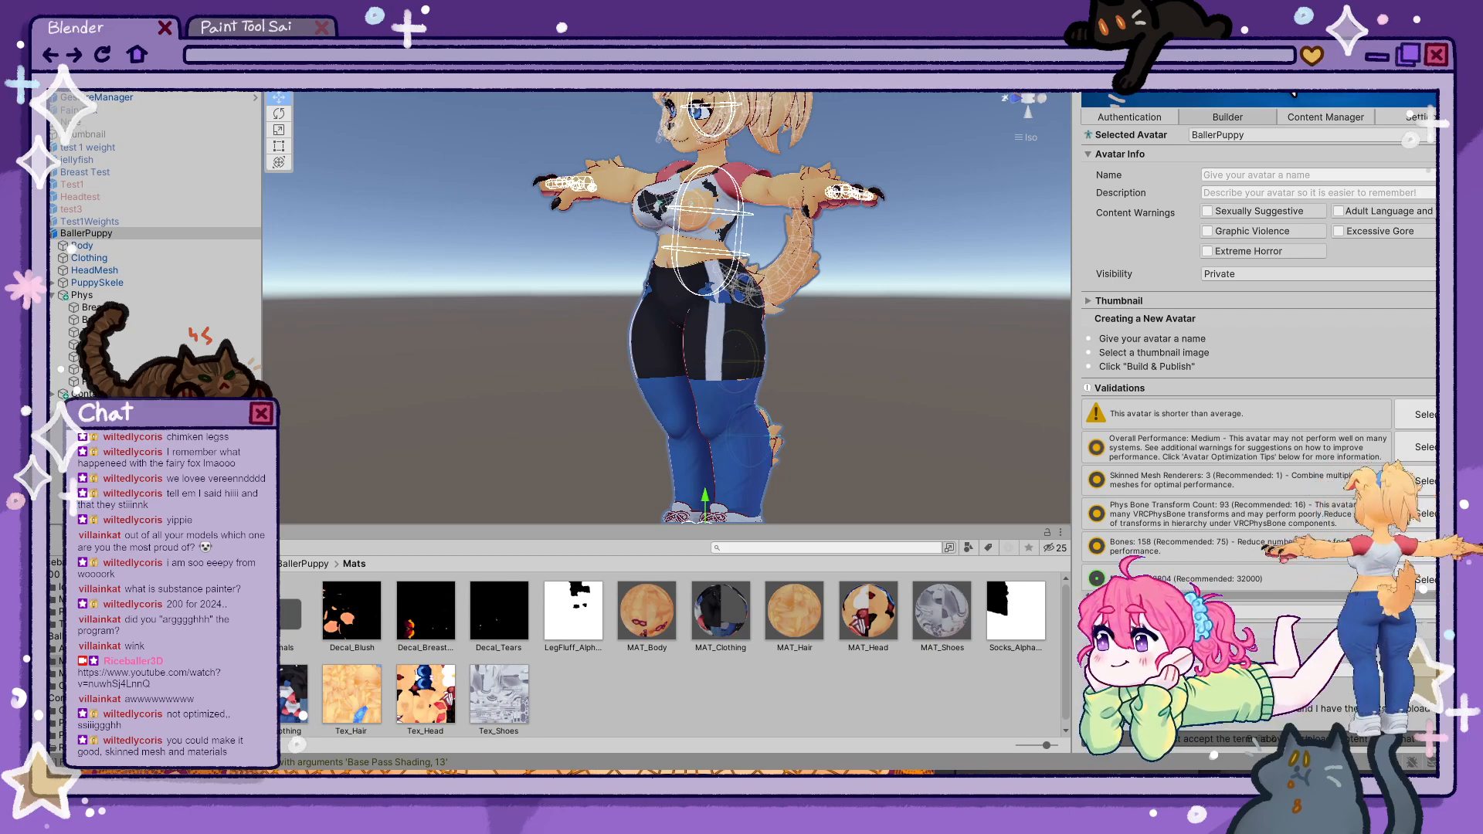
pyautogui.scroll(-1, 1259, 325)
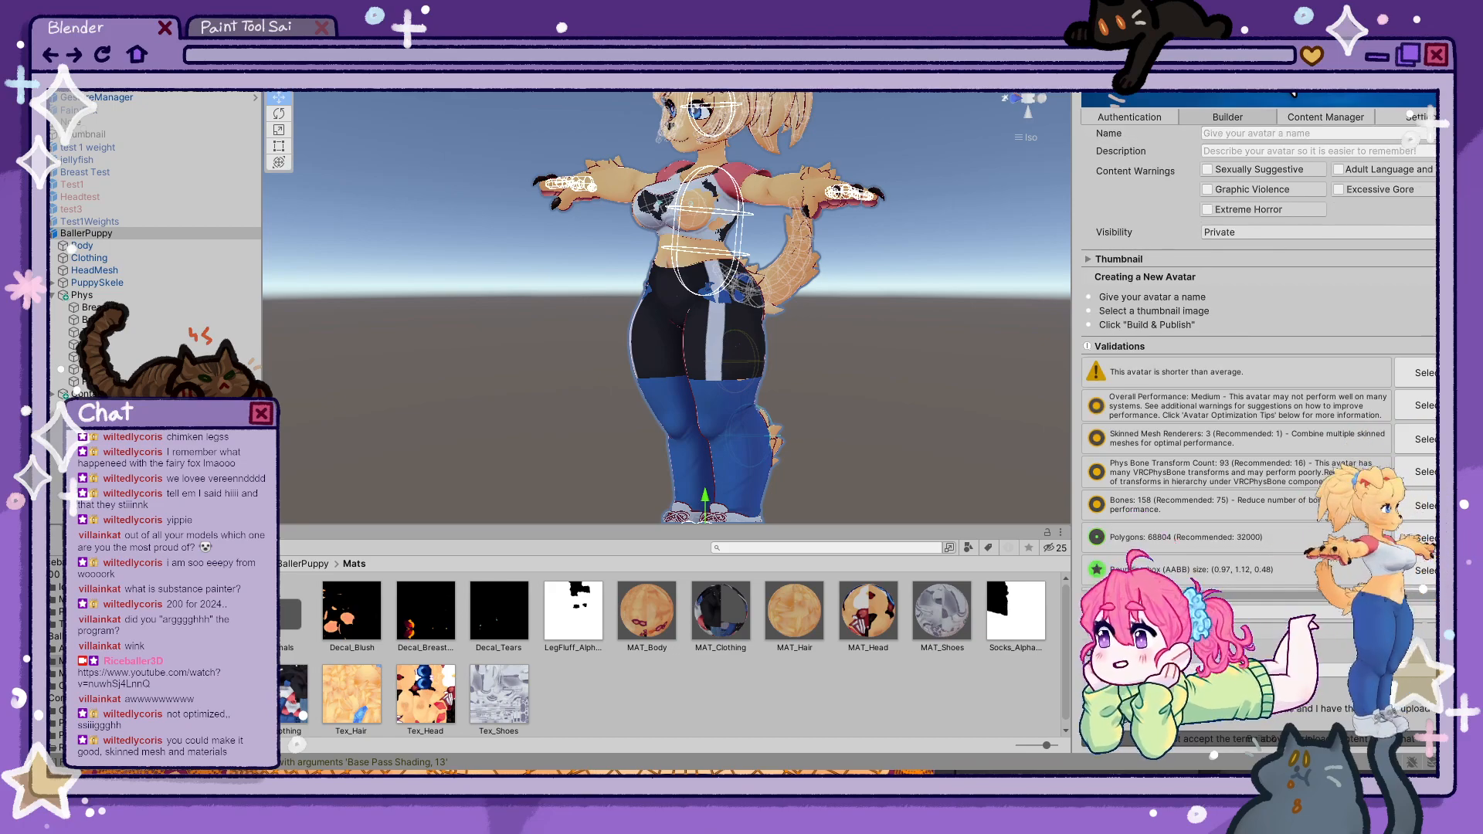
pyautogui.scroll(-2, 1259, 325)
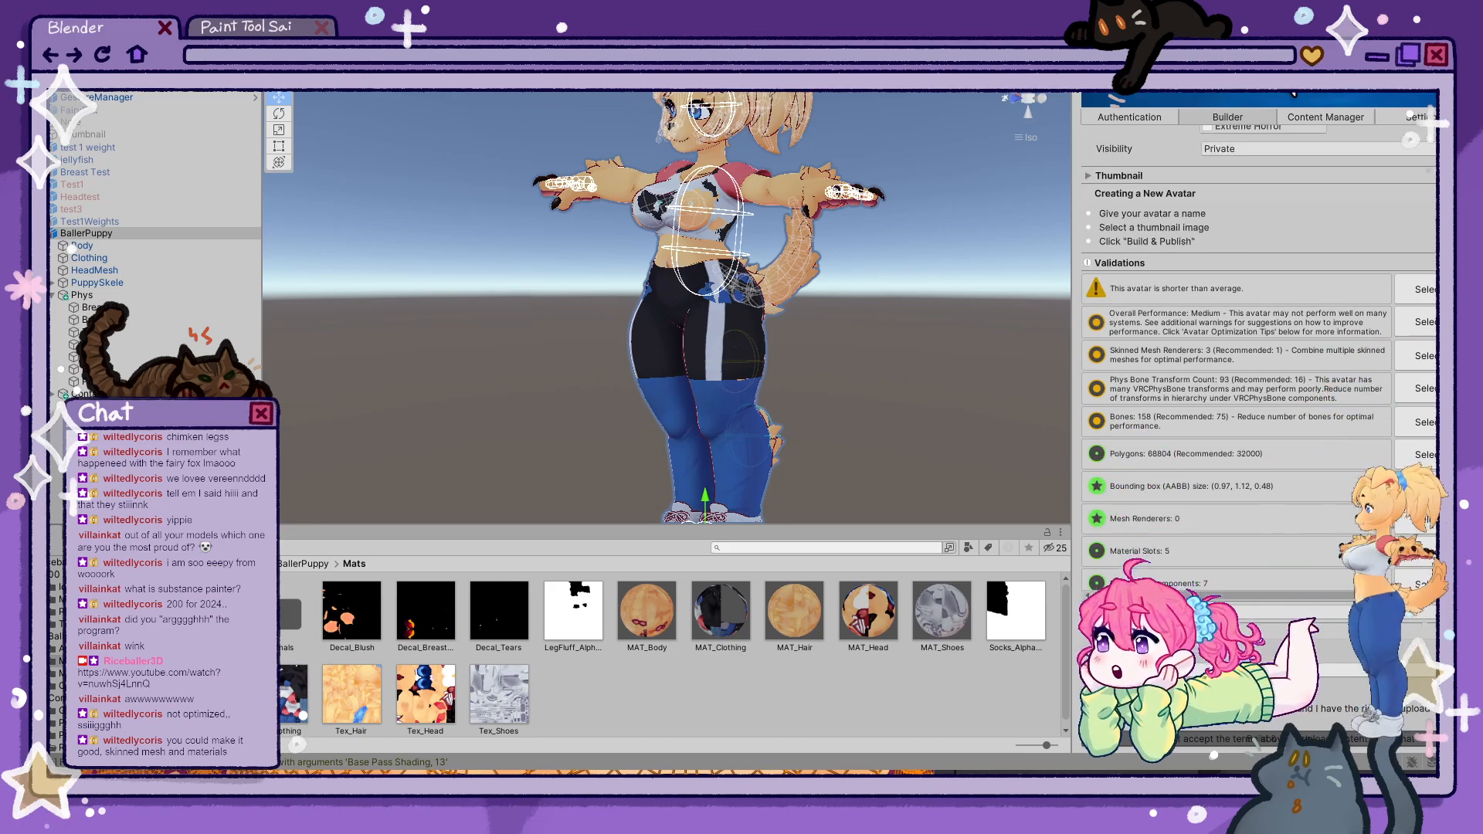
pyautogui.scroll(1, 1259, 348)
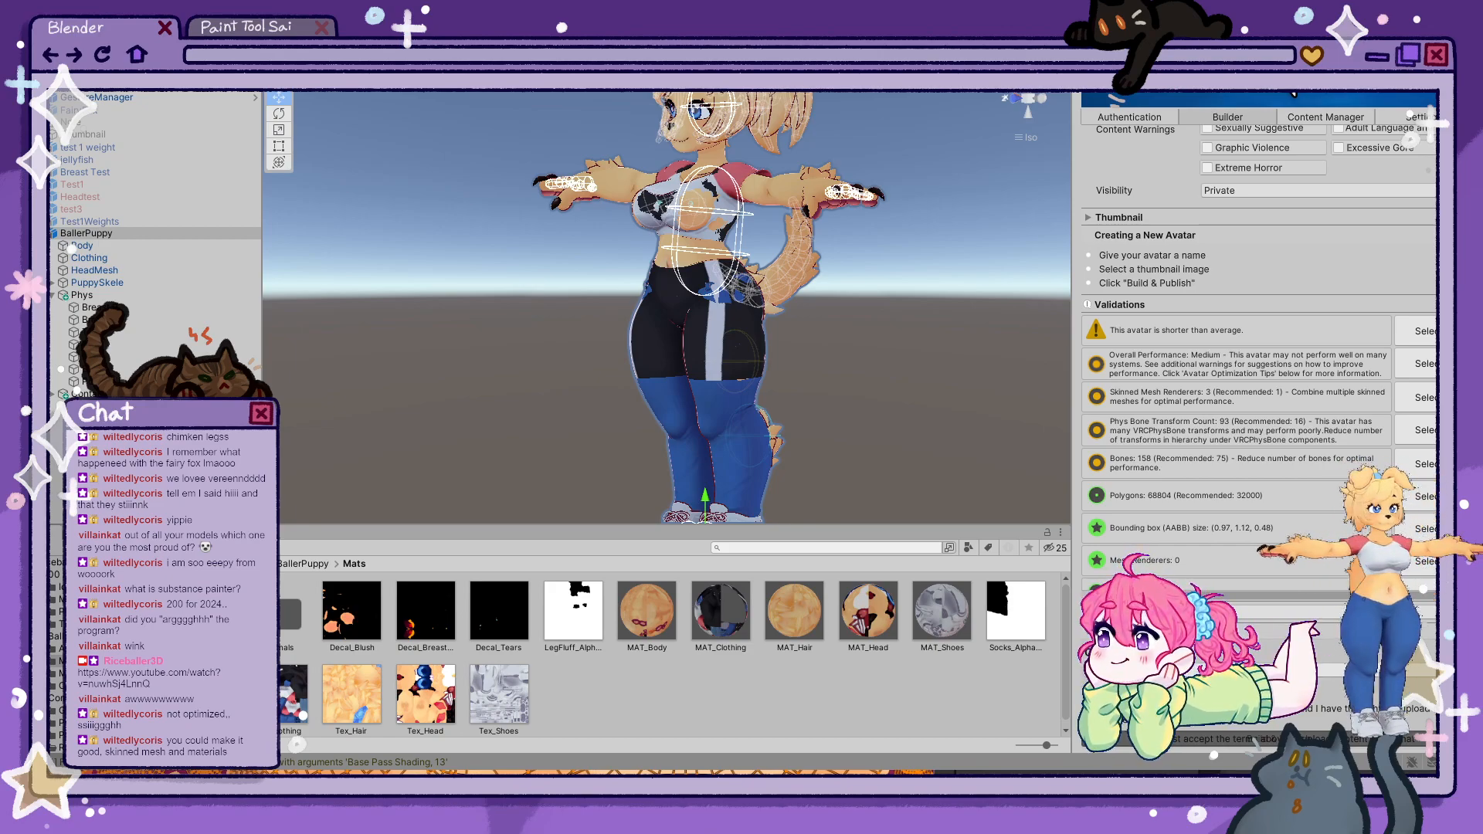
pyautogui.scroll(-1, 1236, 348)
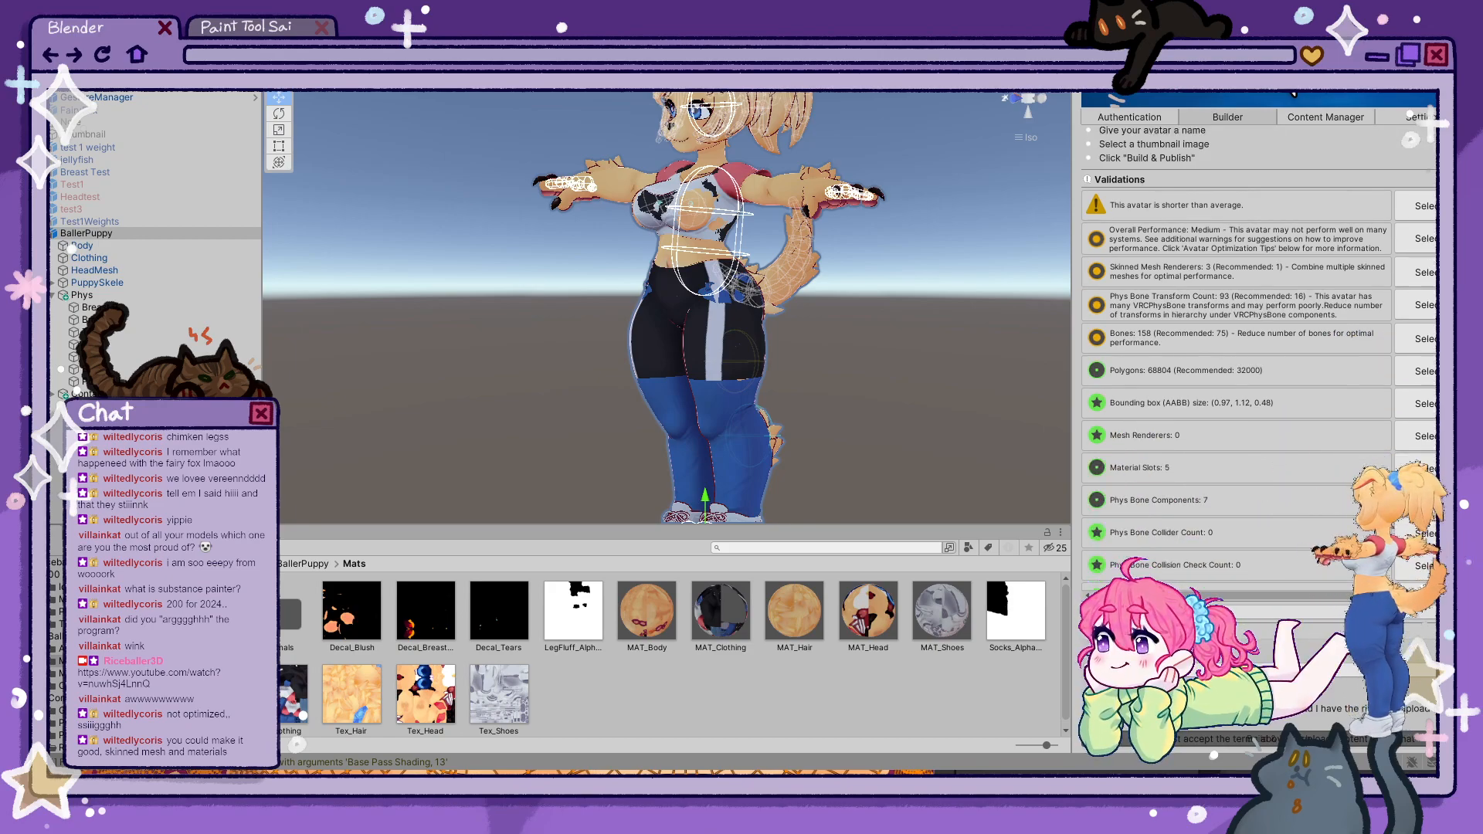
pyautogui.scroll(4, 1236, 347)
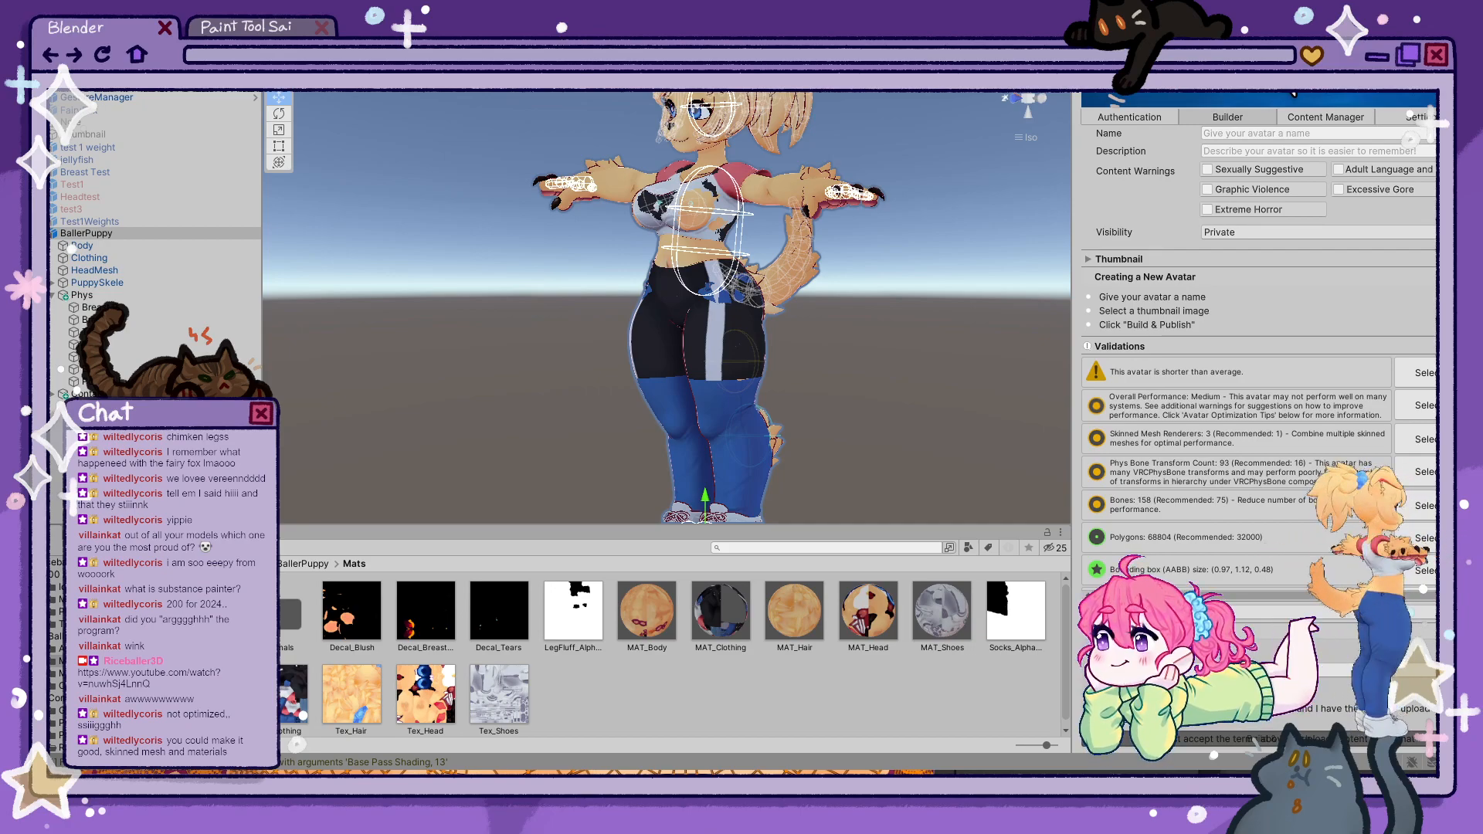
pyautogui.moveTo(919, 185); pyautogui.dragTo(879, 289, button='middle')
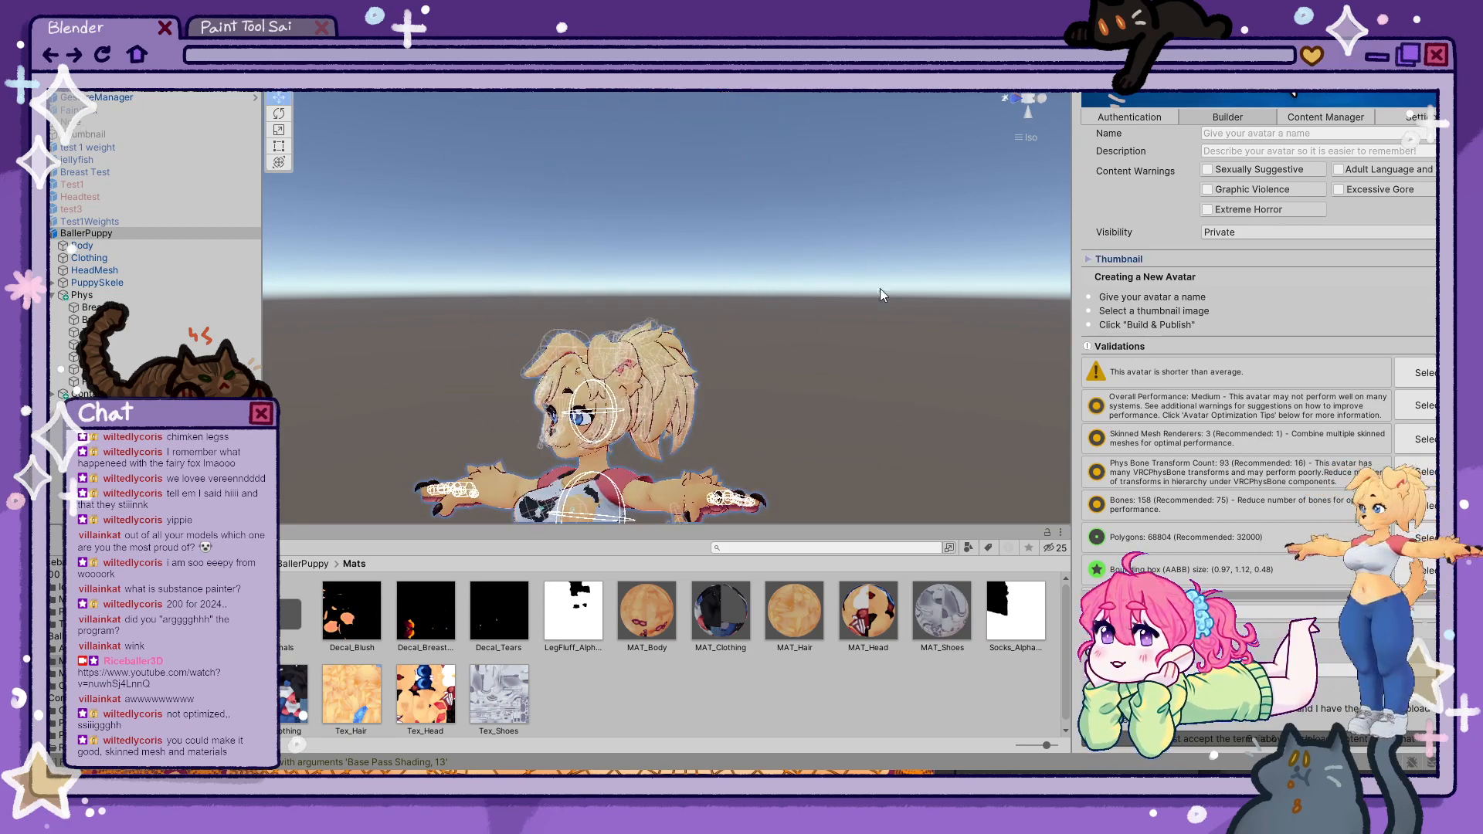
pyautogui.moveTo(912, 340); pyautogui.dragTo(805, 334, button='middle')
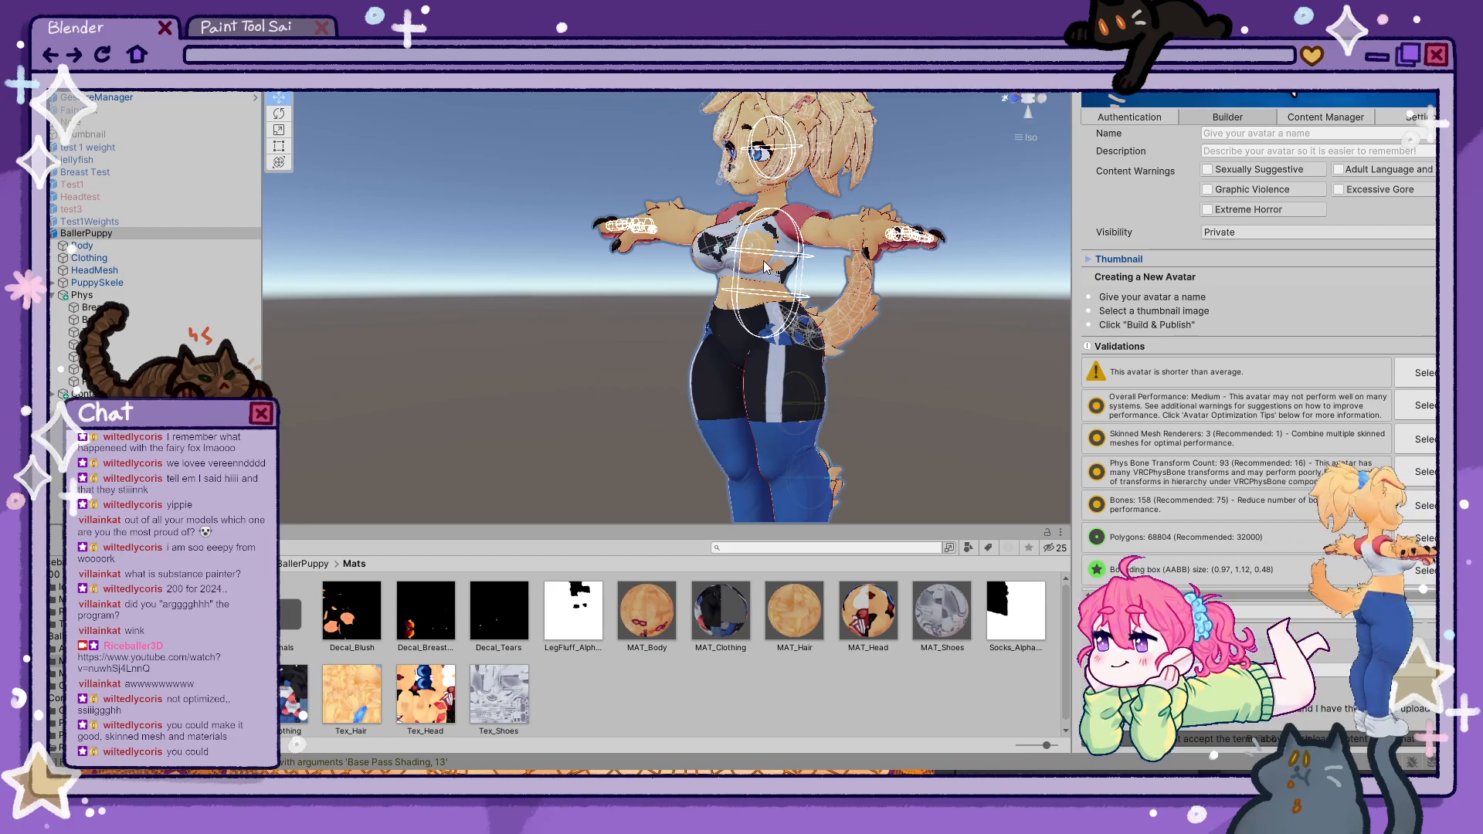
pyautogui.moveTo(733, 266); pyautogui.dragTo(602, 261, button='right')
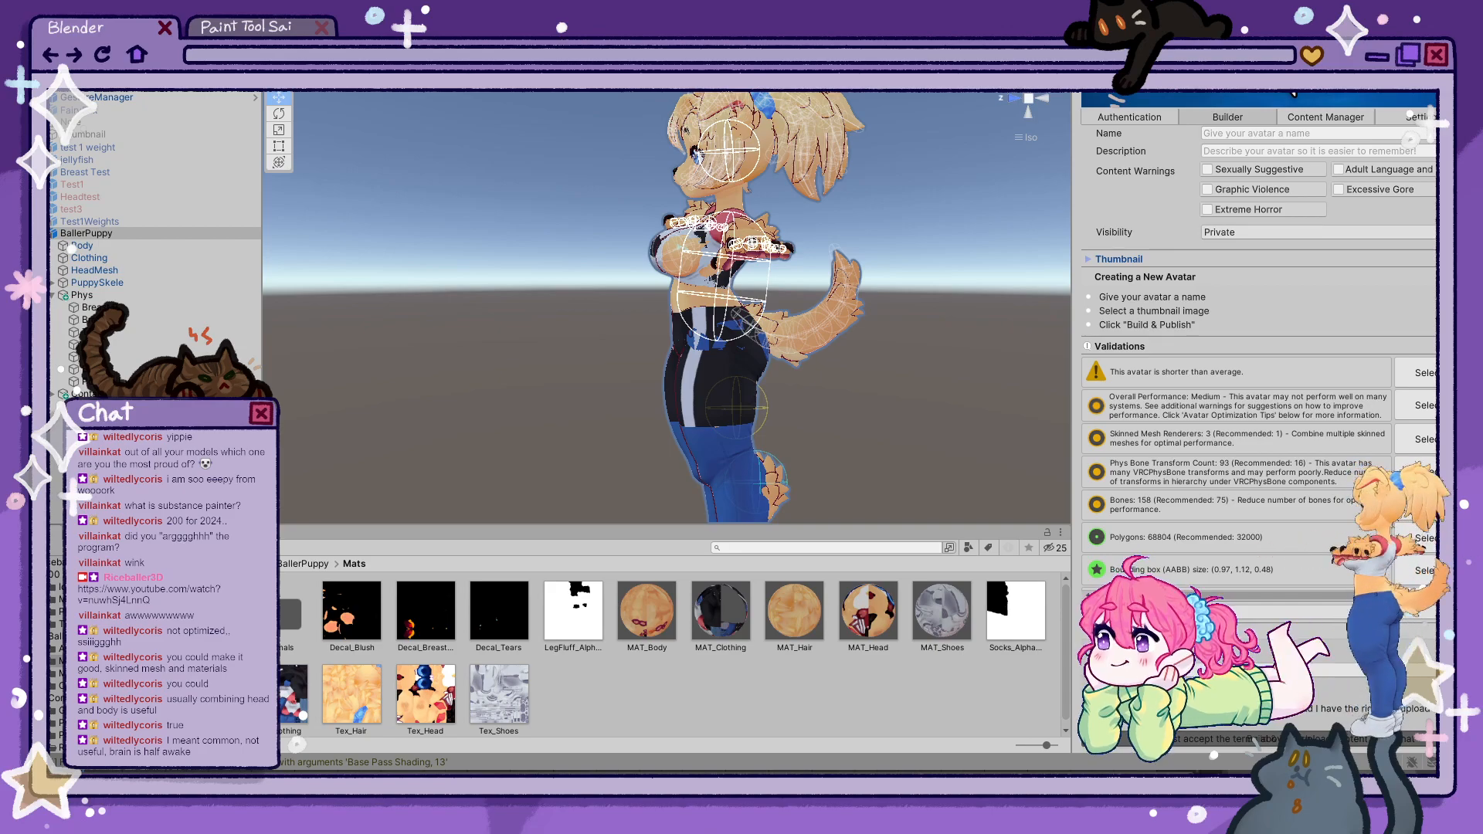
# - Switch to Blender, enter edit mode on the PuppySkele armature and delete the bone at the tip of the tail
pyautogui.hotkey('alt', 'Tab')
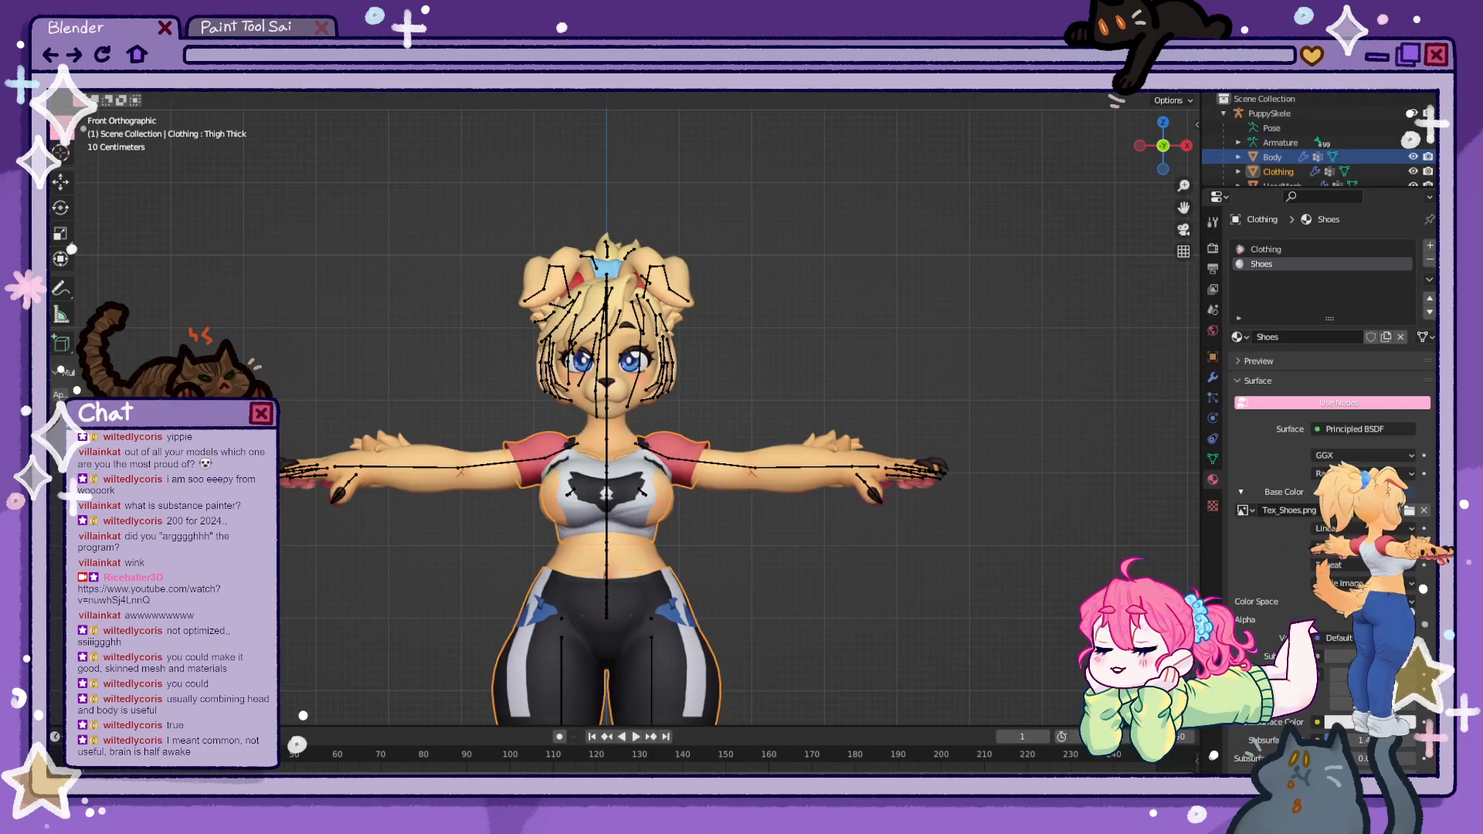
pyautogui.moveTo(984, 545); pyautogui.dragTo(788, 453, button='middle')
pyautogui.scroll(1, 755, 410)
pyautogui.scroll(4, 755, 418)
pyautogui.click(771, 441)
pyautogui.click(772, 441)
pyautogui.press('Tab')
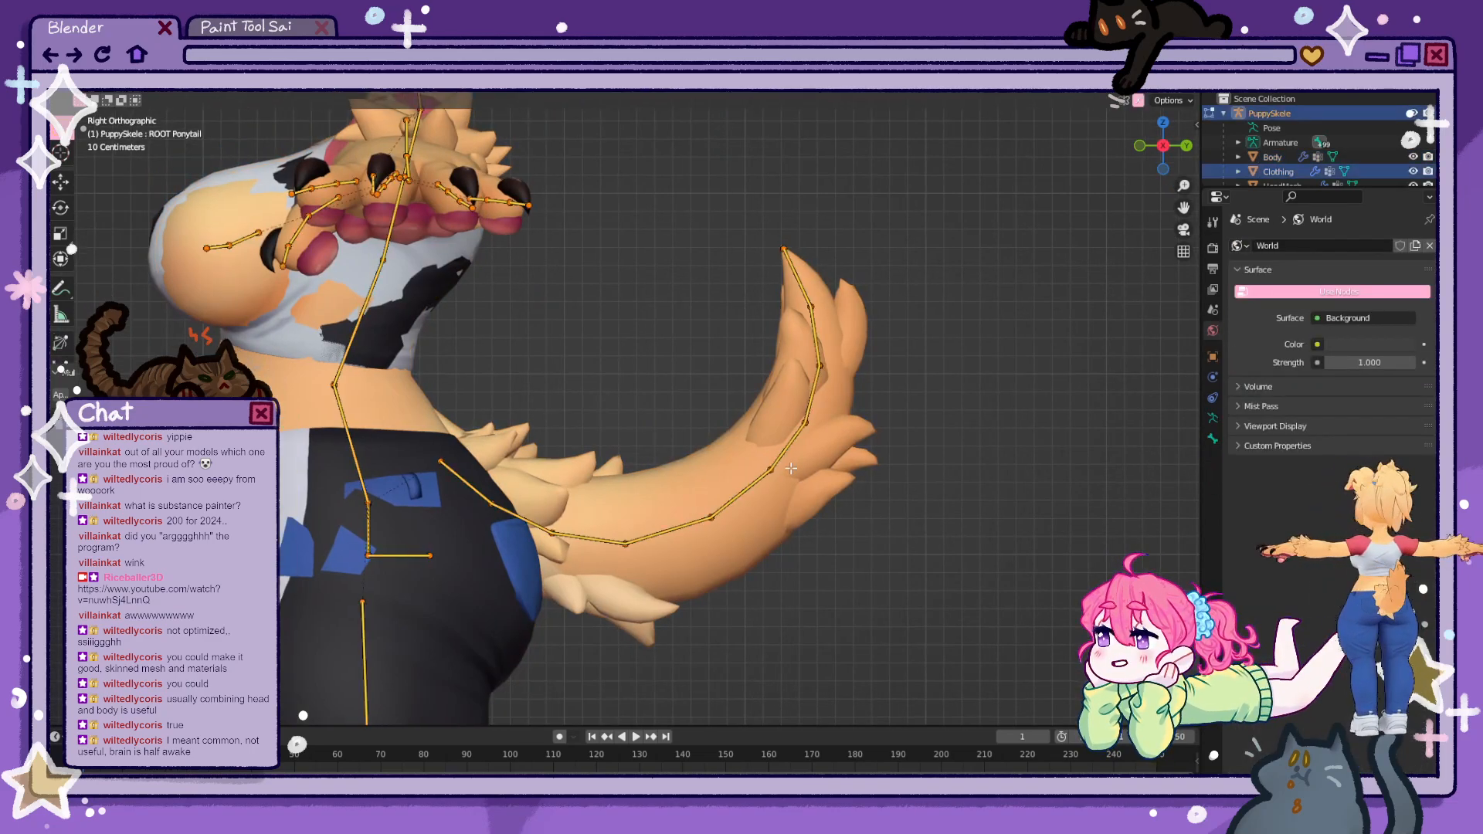
pyautogui.moveTo(473, 482); pyautogui.dragTo(518, 527)
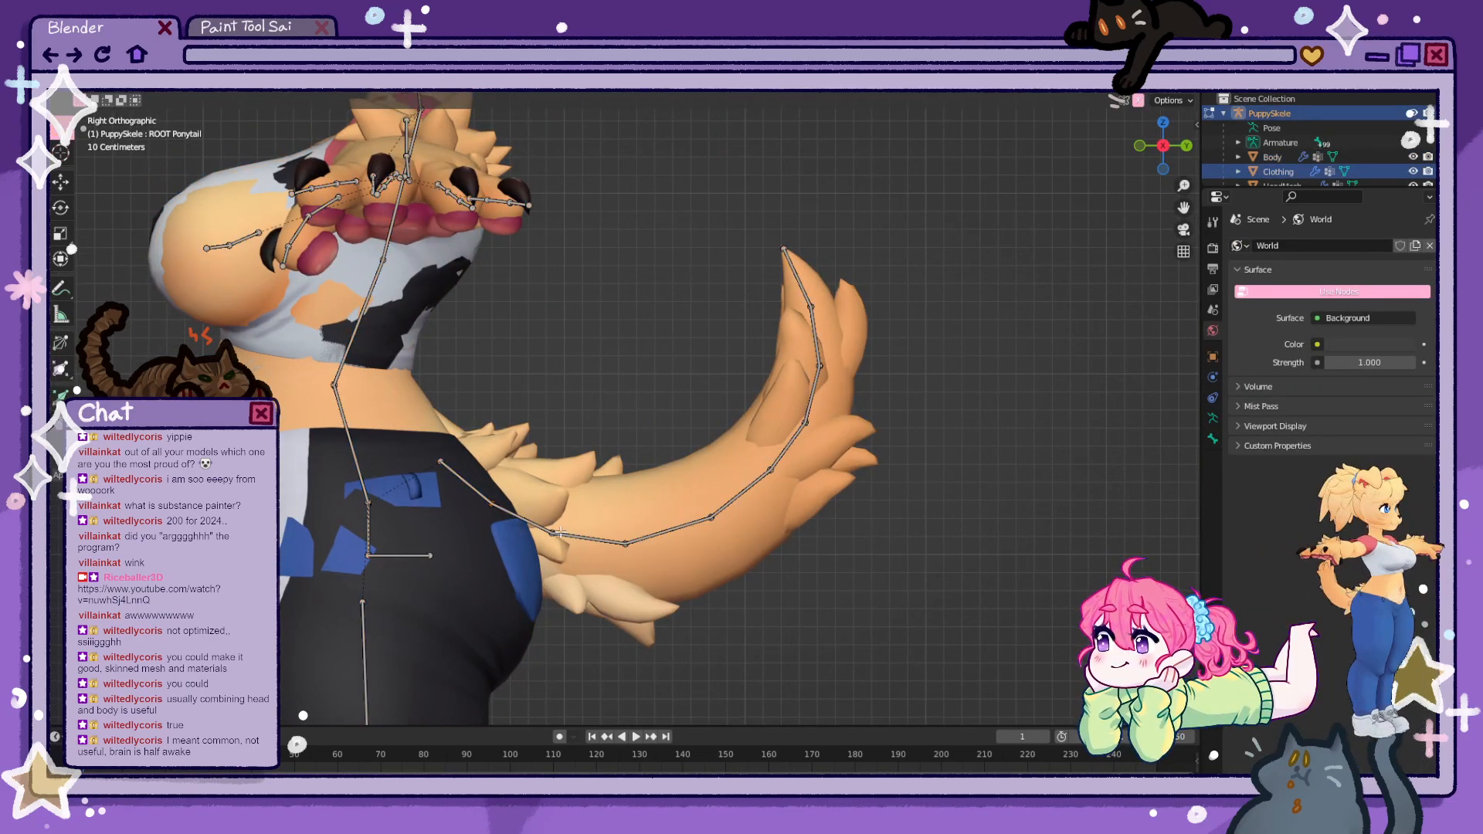
pyautogui.moveTo(755, 233); pyautogui.dragTo(847, 308)
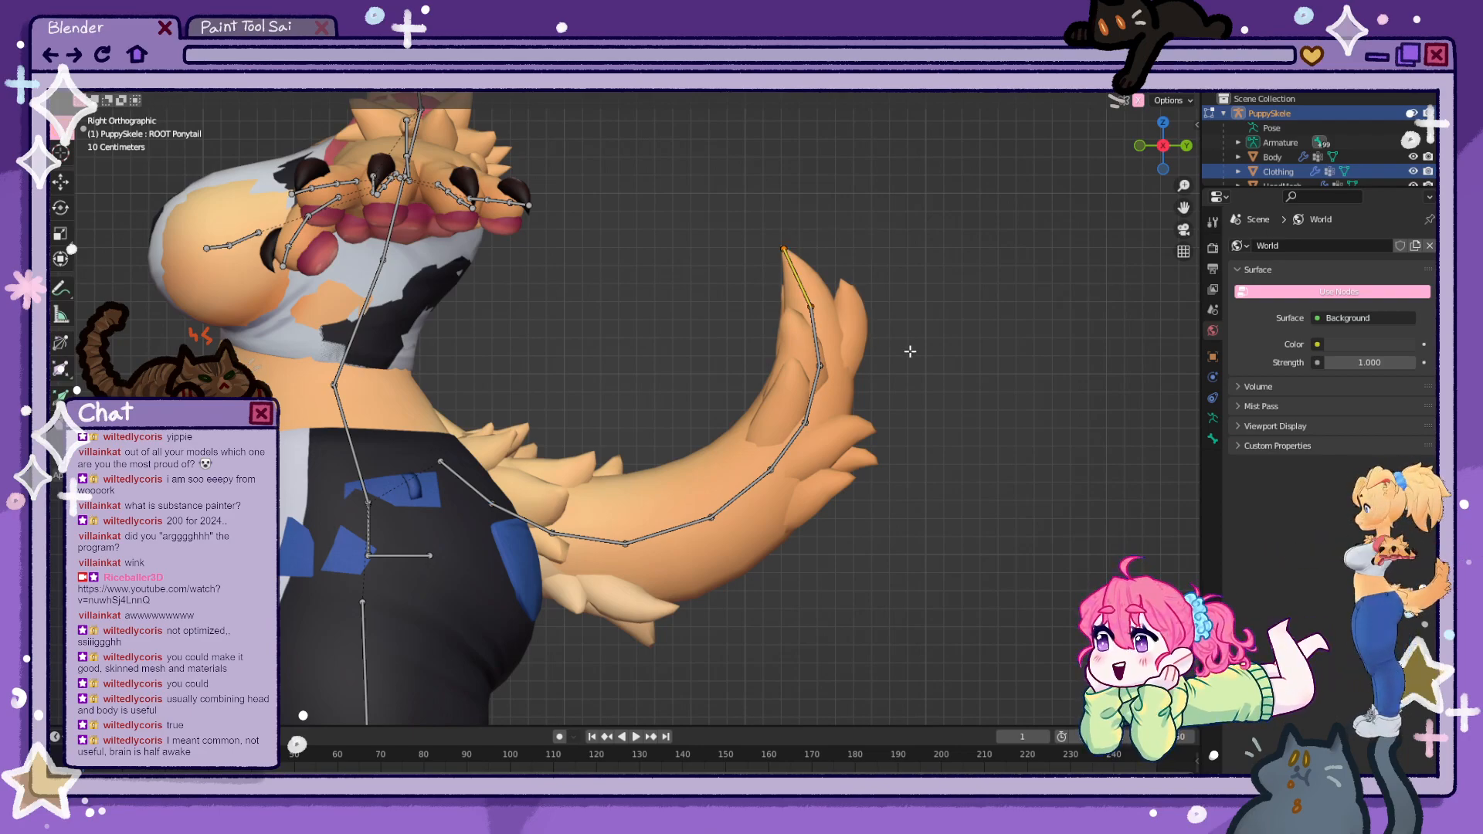
pyautogui.press('x')
pyautogui.click(911, 353)
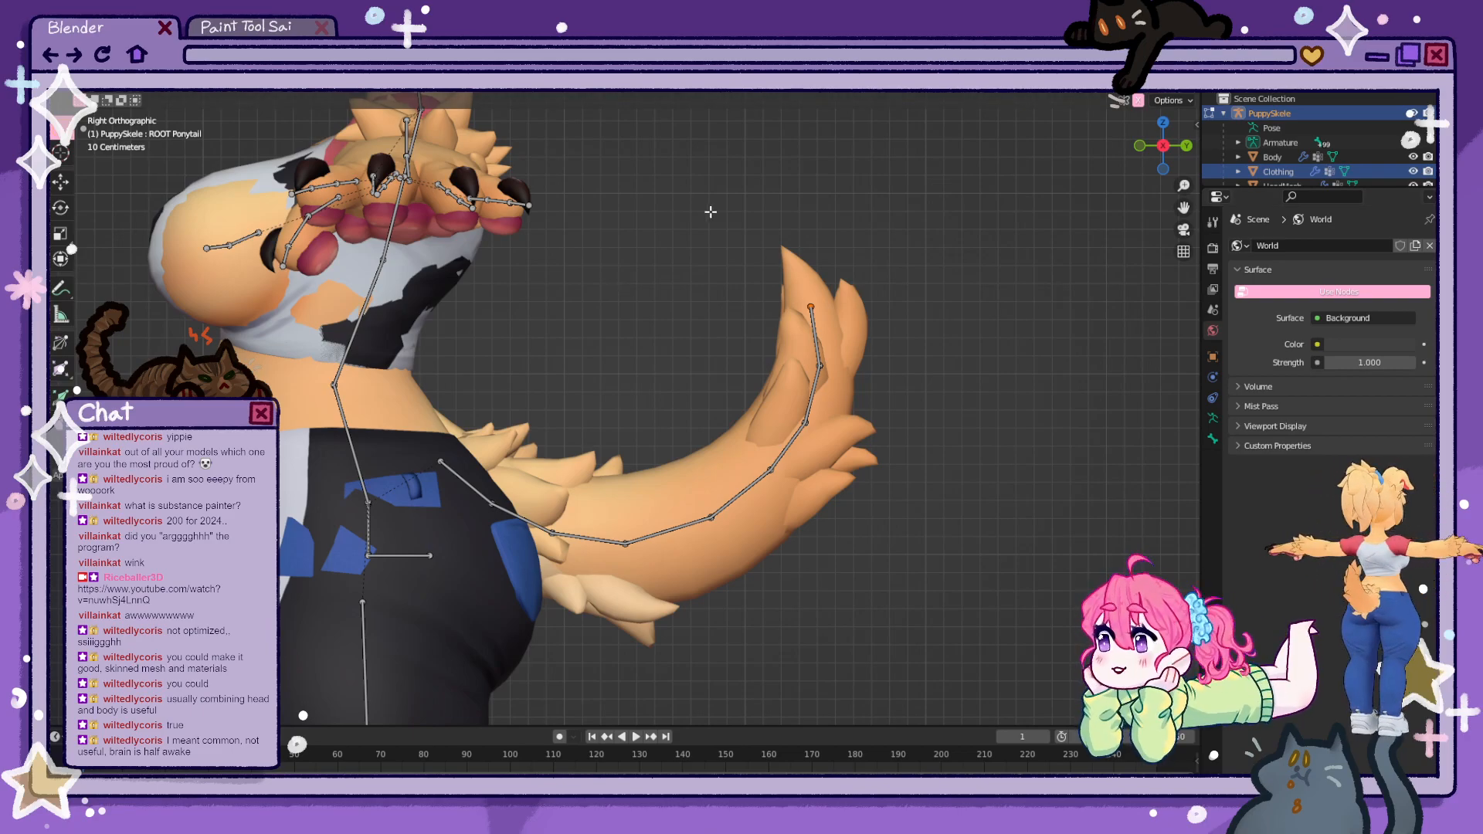
# - Inspect the ponytail bones, reload the Blender file without keeping the bone deletion and switch back to Unity
pyautogui.keyDown('shift'); pyautogui.moveTo(711, 212); pyautogui.dragTo(756, 475, button='middle'); pyautogui.keyUp('shift')
pyautogui.scroll(-2, 719, 493)
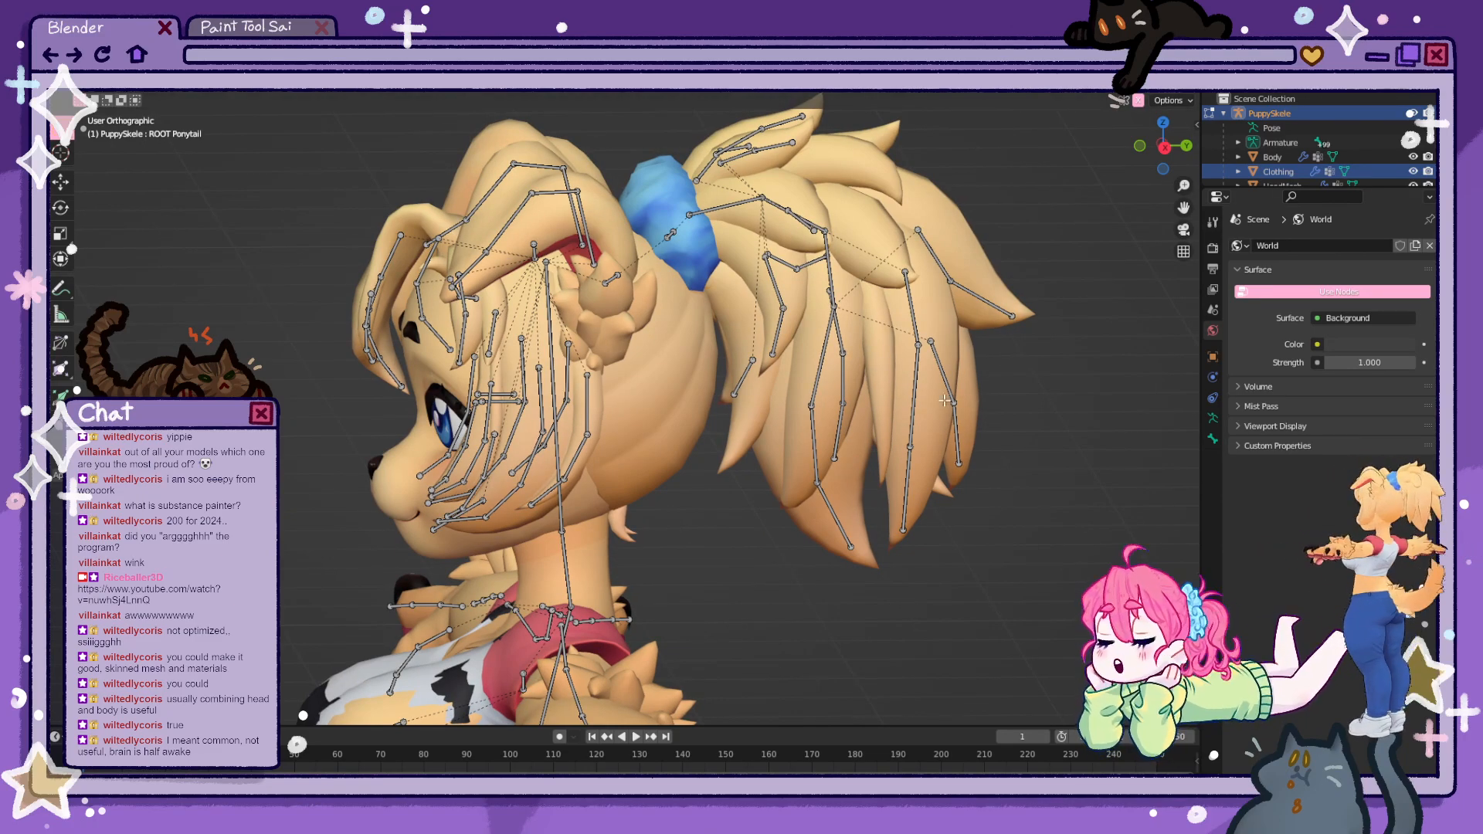
pyautogui.click(70, 59)
pyautogui.click(71, 59)
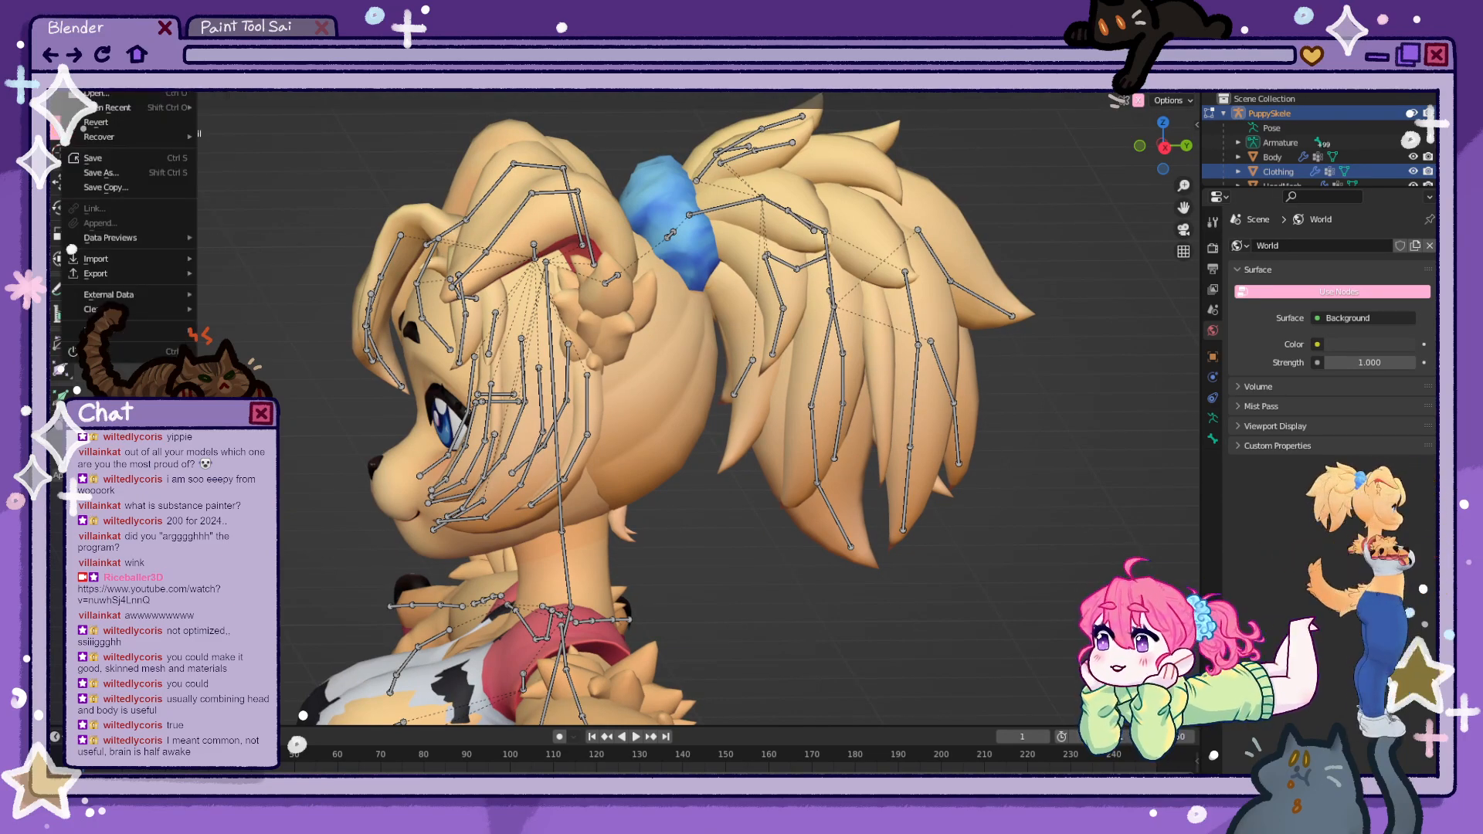
pyautogui.click(96, 92)
pyautogui.click(769, 449)
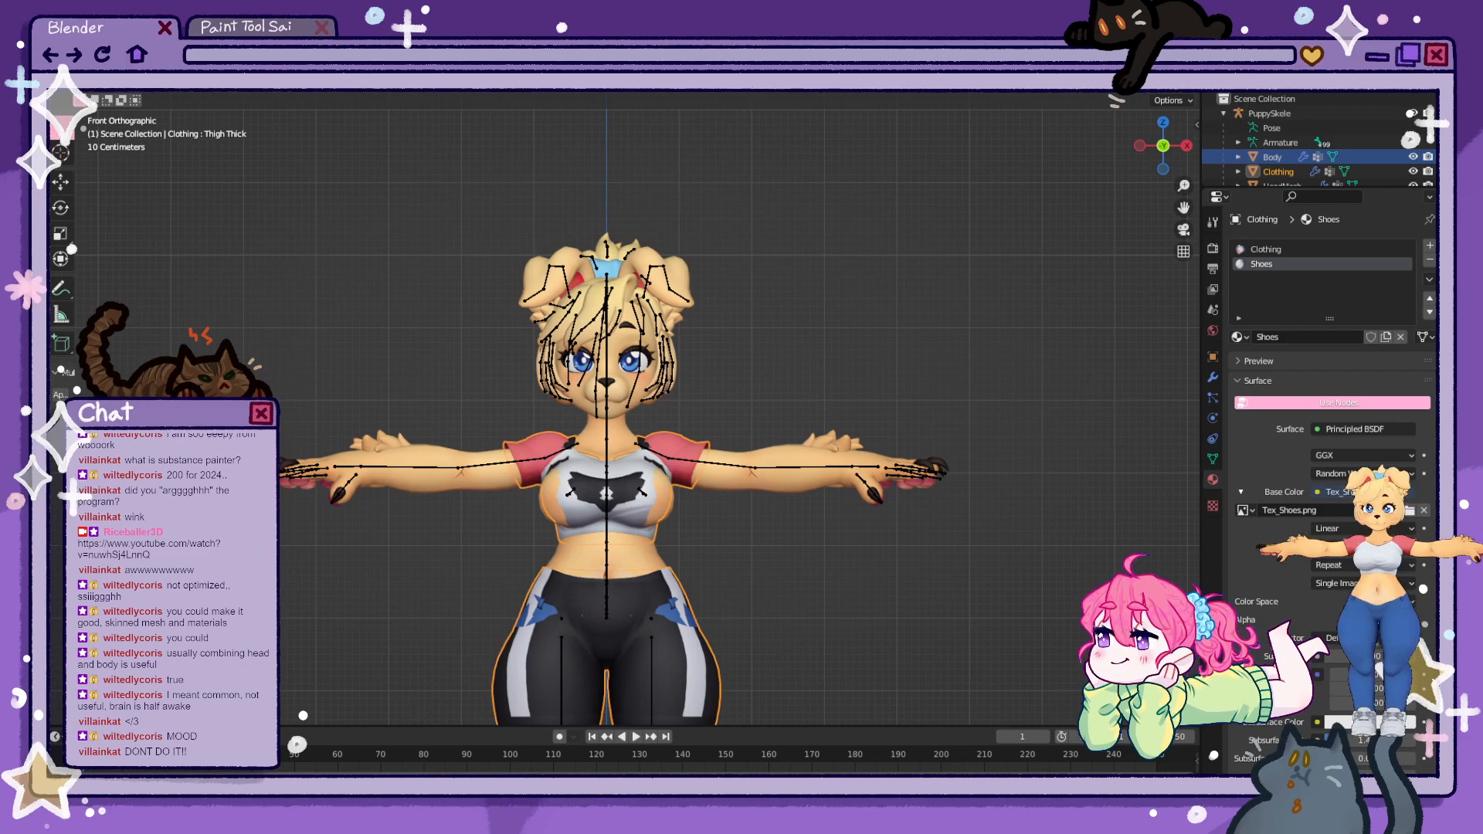
pyautogui.hotkey('alt', 'Tab')
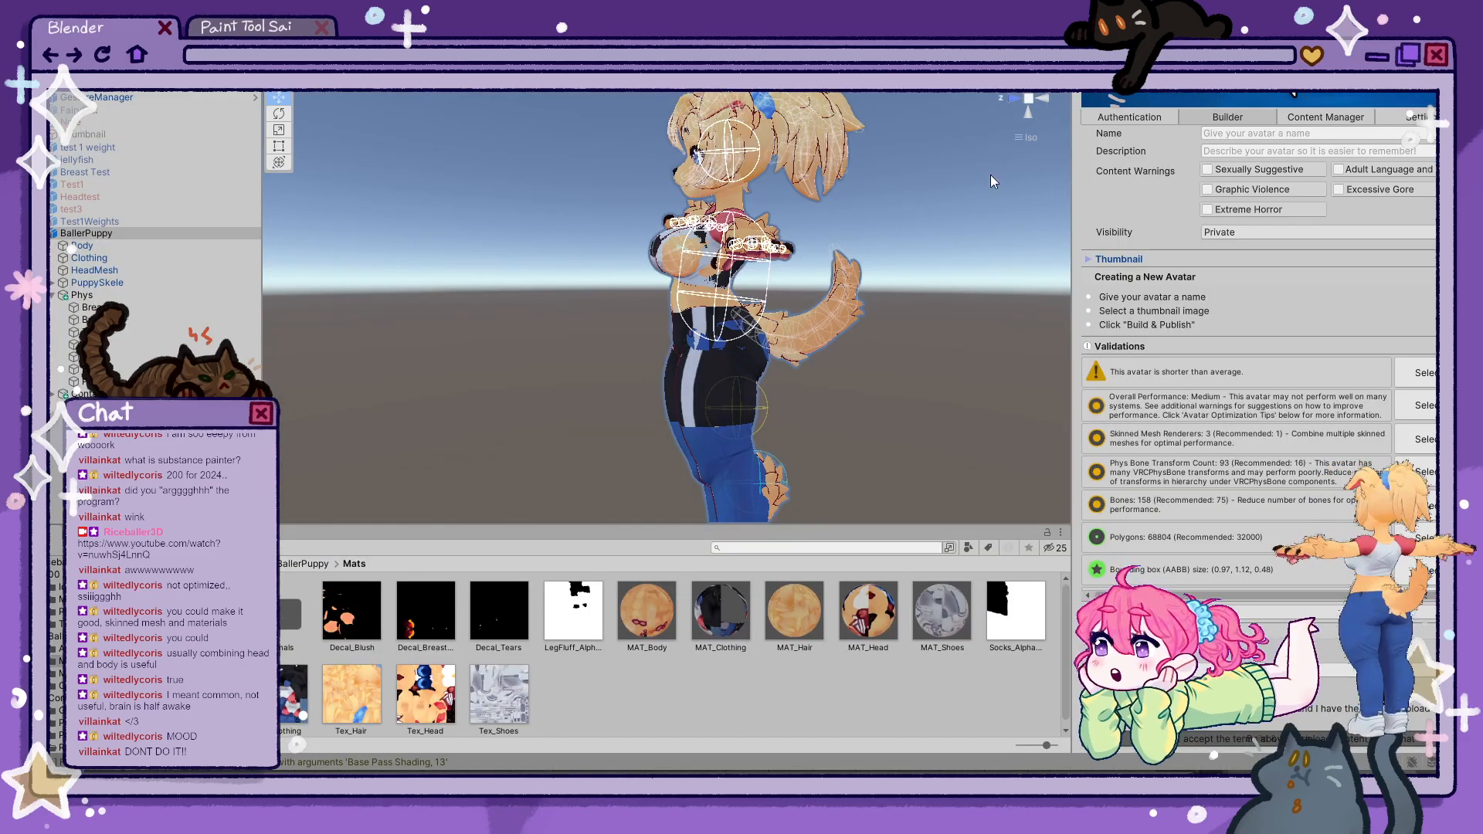
# - Replace the SDK builder with BallerPuppy's Inspector, deselect the avatar and look over its side profile
pyautogui.click(1104, 62)
pyautogui.scroll(-2, 806, 354)
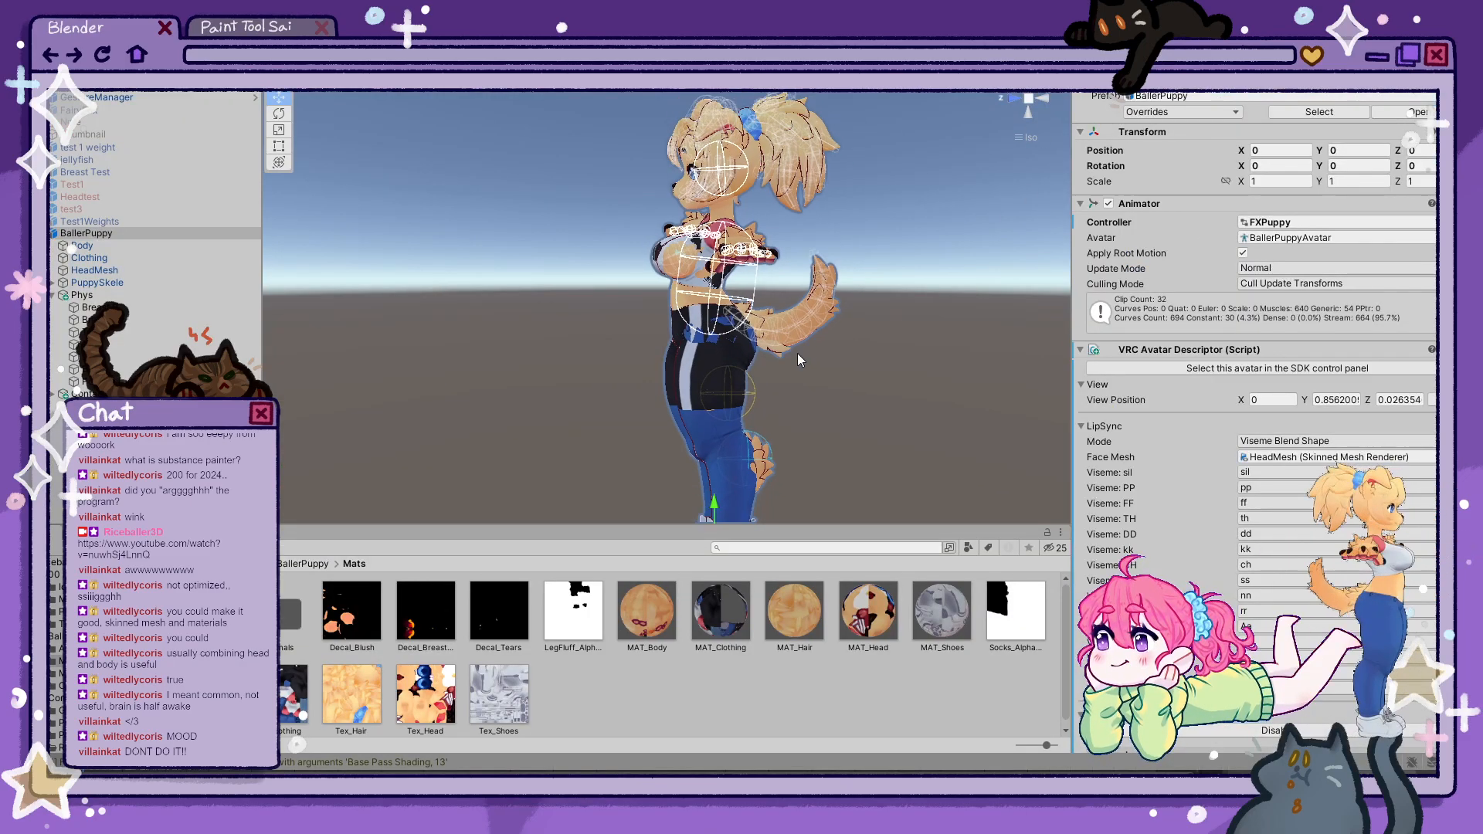
pyautogui.click(930, 393)
pyautogui.moveTo(899, 304); pyautogui.dragTo(809, 366, button='middle')
pyautogui.scroll(-2, 877, 320)
pyautogui.scroll(5, 864, 312)
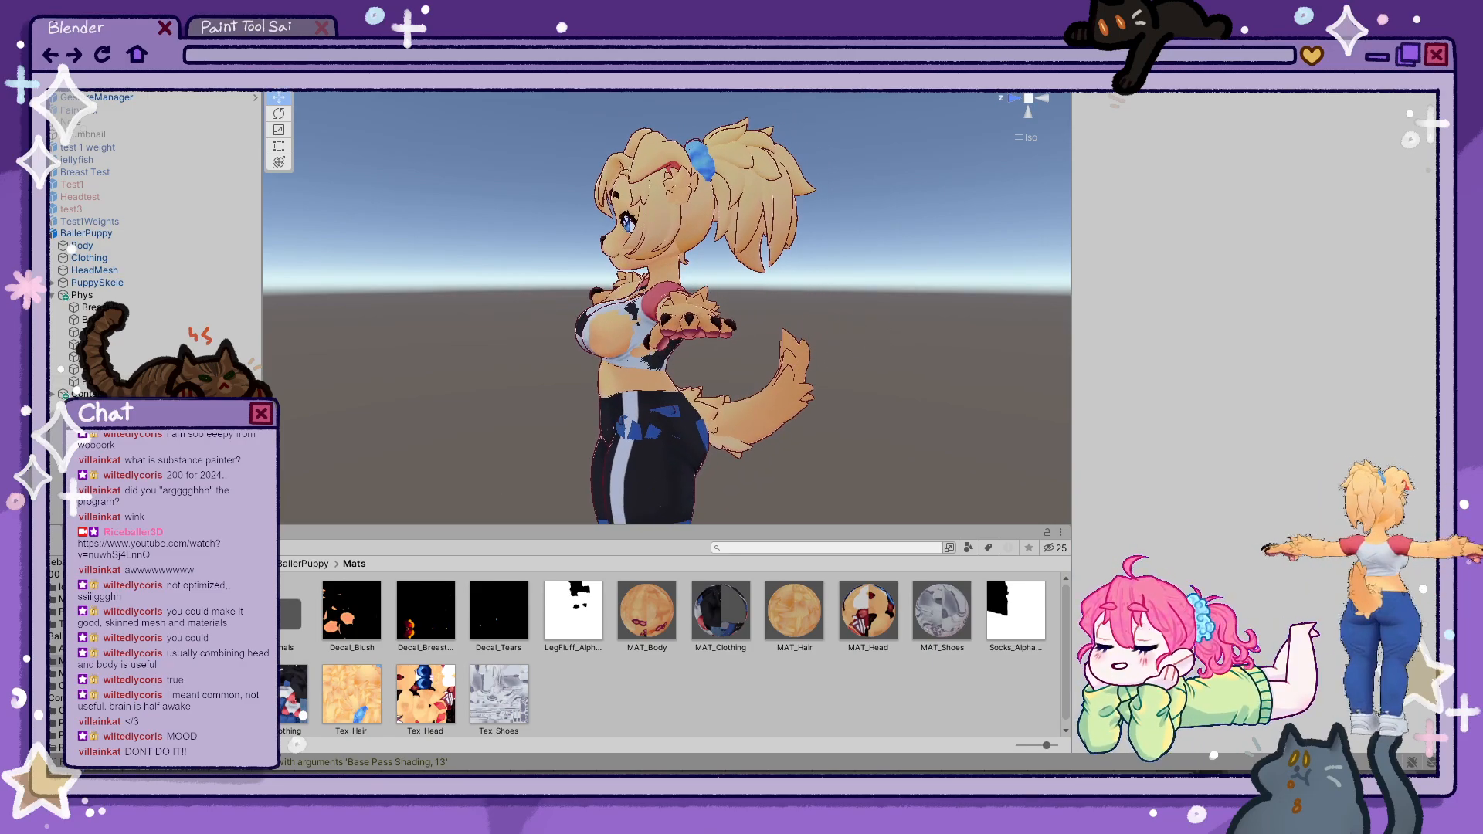
# - Bring up the animation timeline, enable recording and inspect the avatar's shorts and leg fluff from the side
pyautogui.click(127, 532)
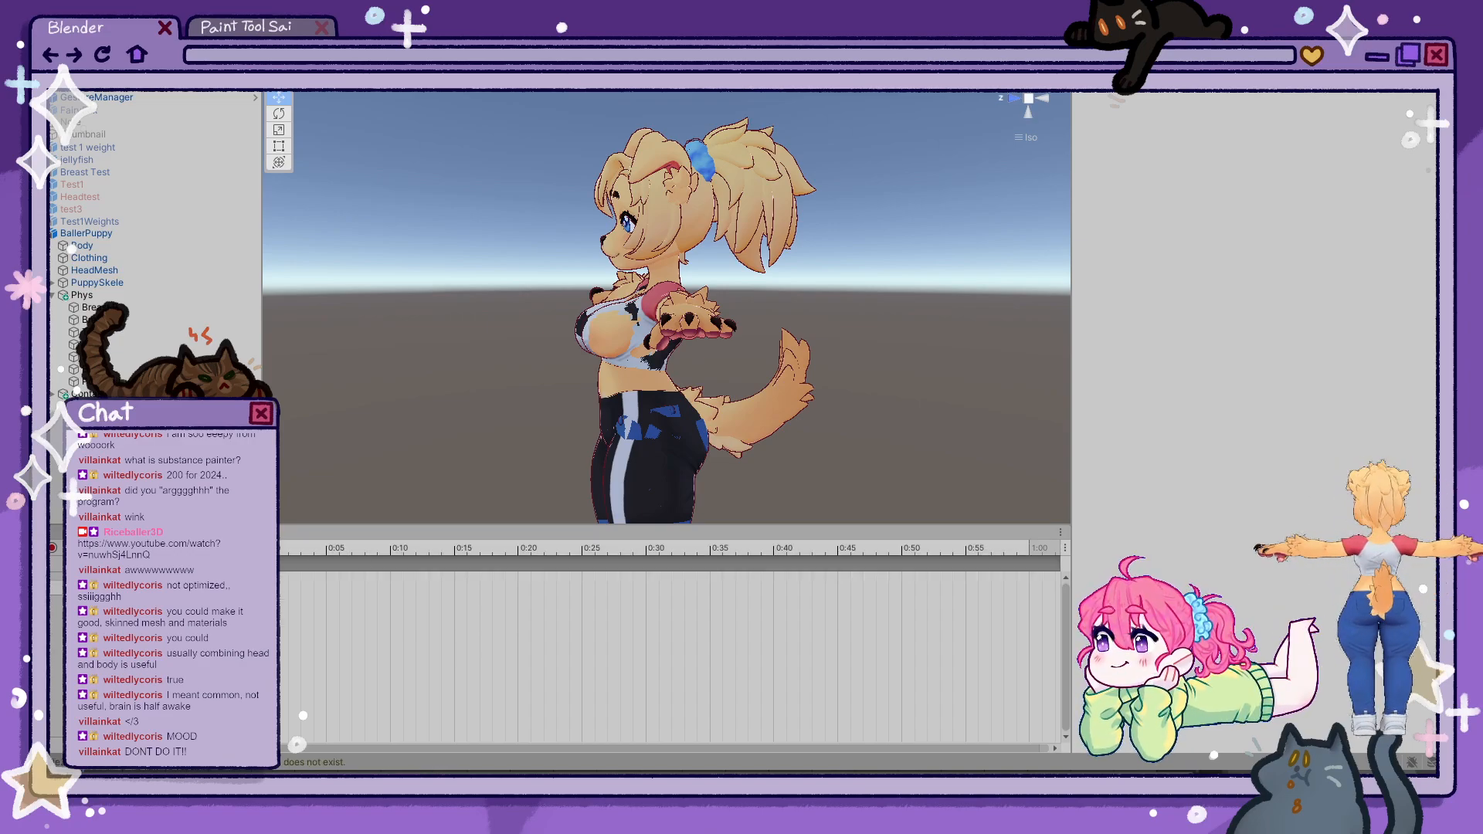
pyautogui.click(51, 548)
pyautogui.moveTo(706, 355); pyautogui.dragTo(740, 113, button='middle')
pyautogui.scroll(6, 716, 234)
pyautogui.moveTo(742, 413); pyautogui.dragTo(743, 294, button='middle')
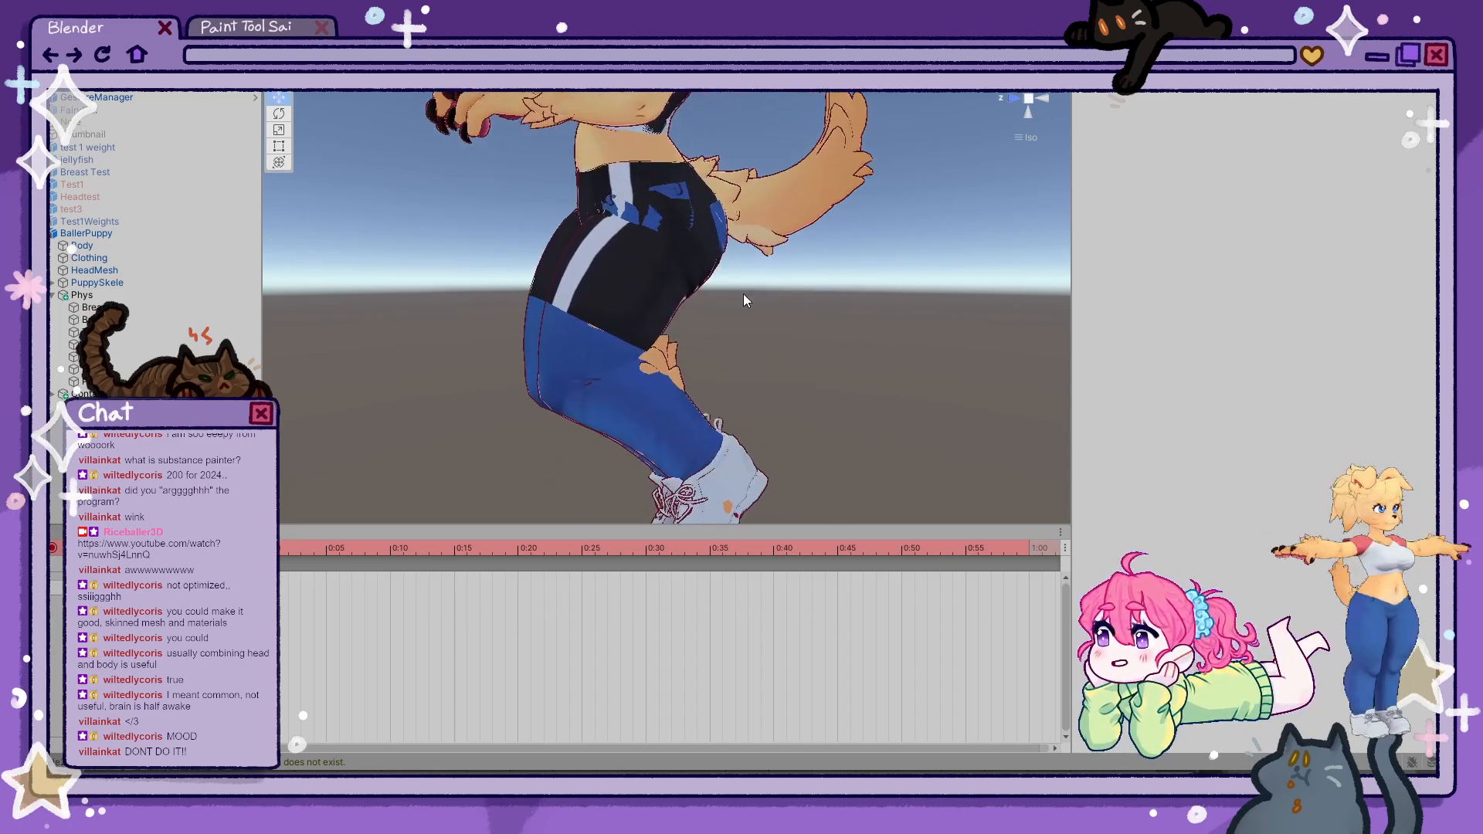
pyautogui.scroll(2, 718, 316)
pyautogui.scroll(-2, 696, 341)
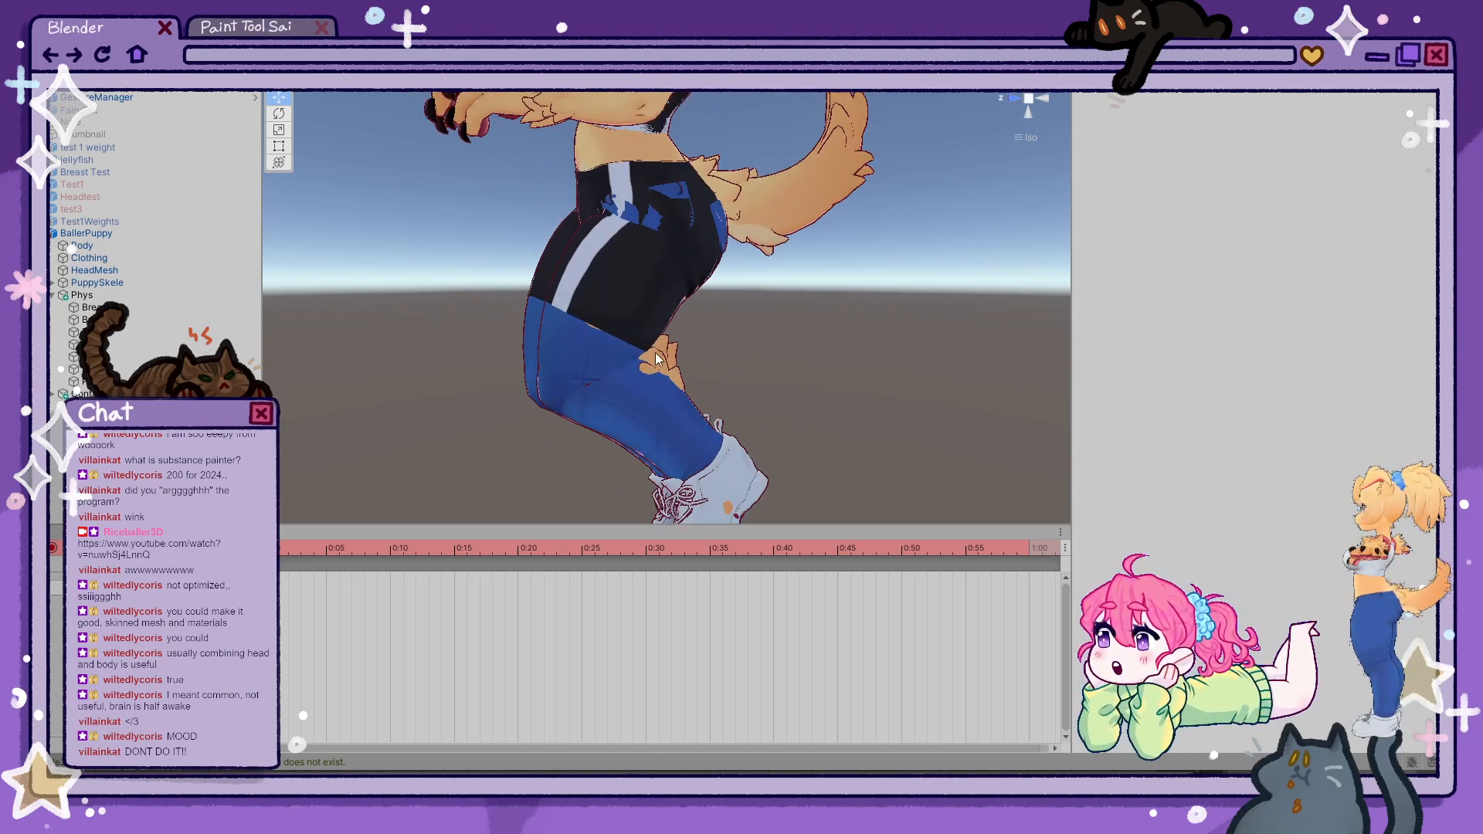
# - Stop recording, select the Clothing mesh and raise its Slurp jeans and Slurp WorkoutShorts blend shapes to maximum
pyautogui.click(656, 308)
pyautogui.click(657, 307)
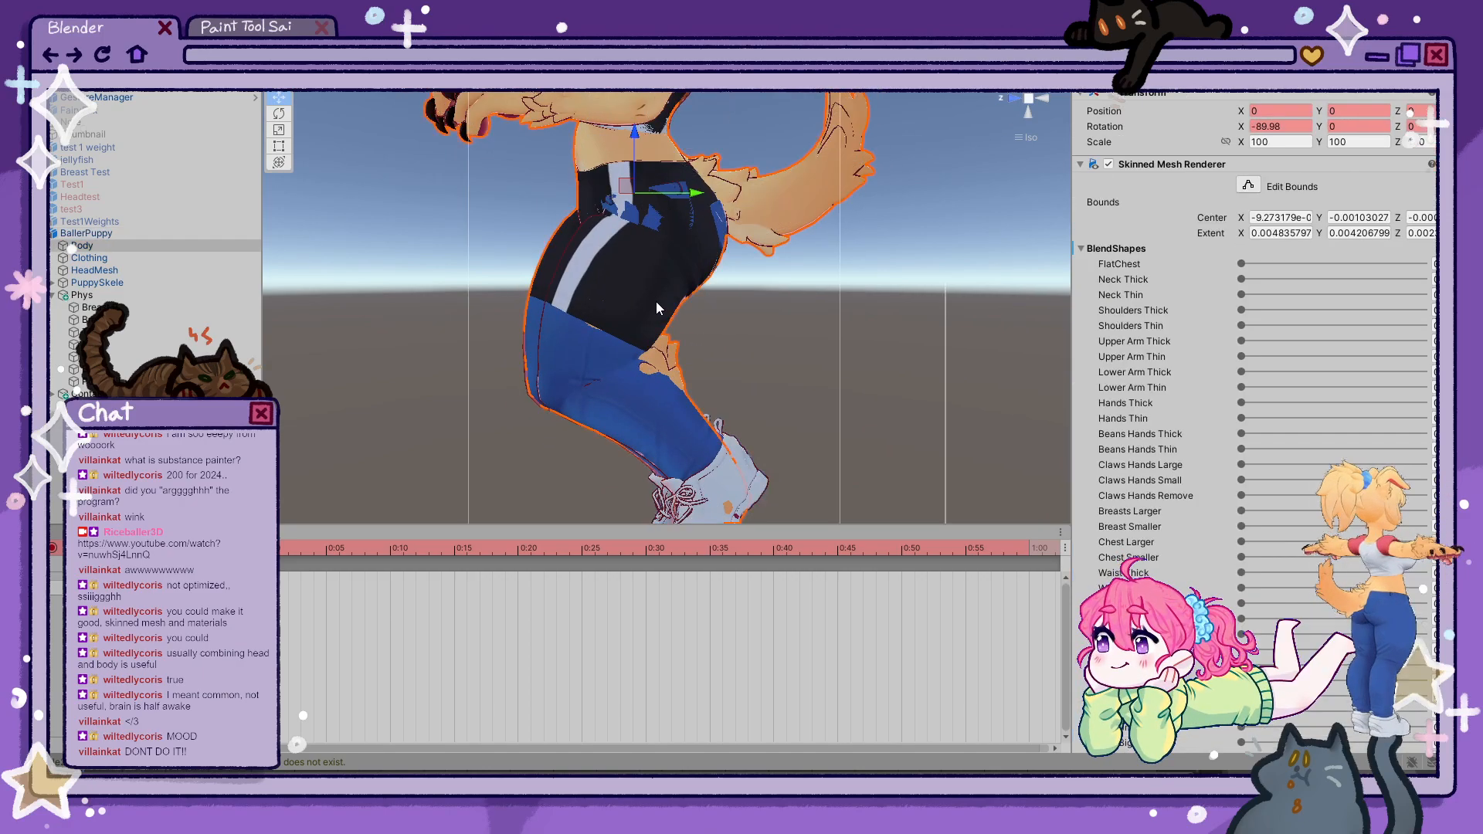
pyautogui.click(54, 549)
pyautogui.click(656, 306)
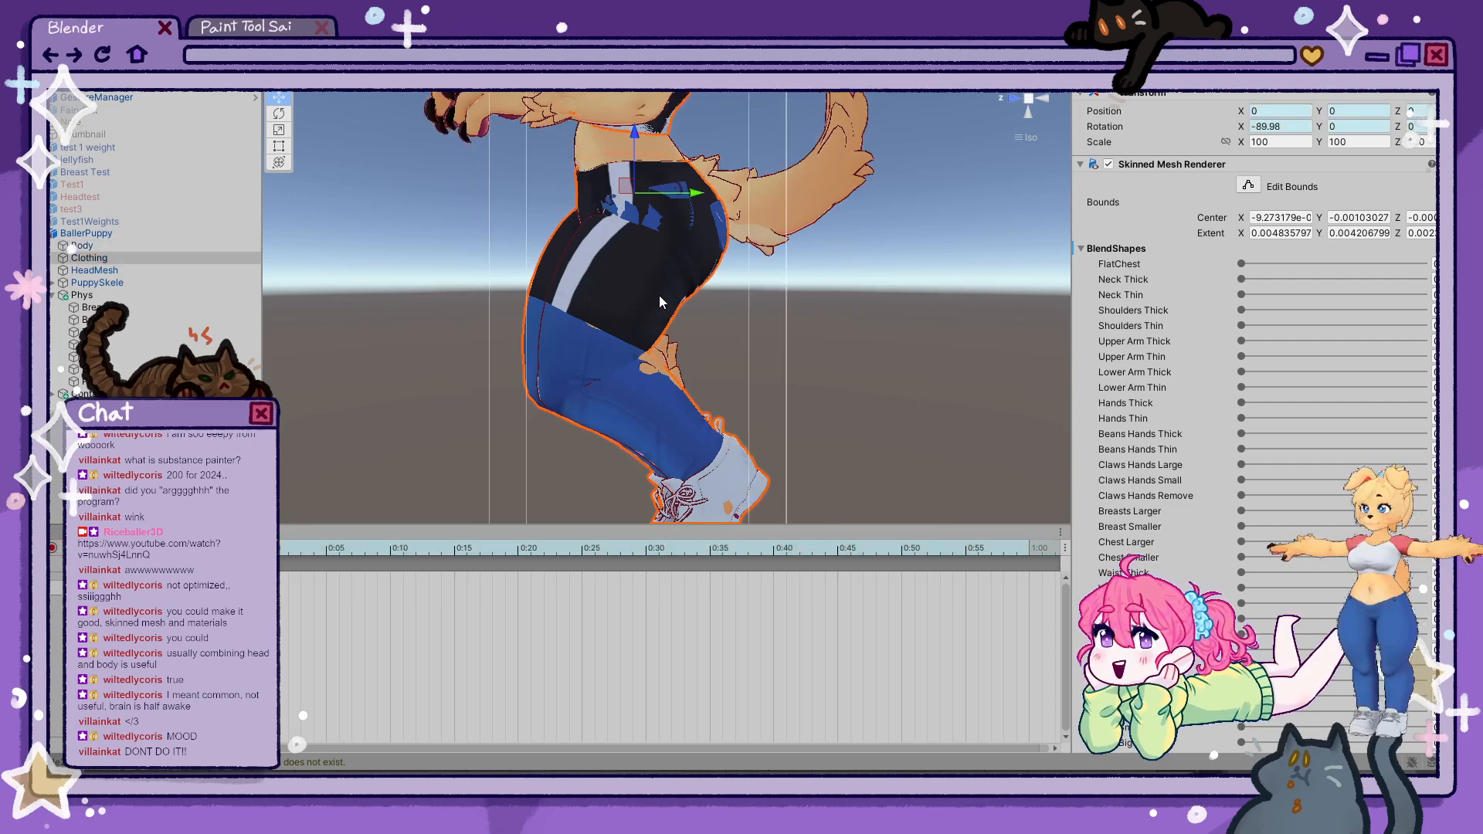
pyautogui.scroll(-5, 1309, 500)
pyautogui.scroll(-5, 1311, 495)
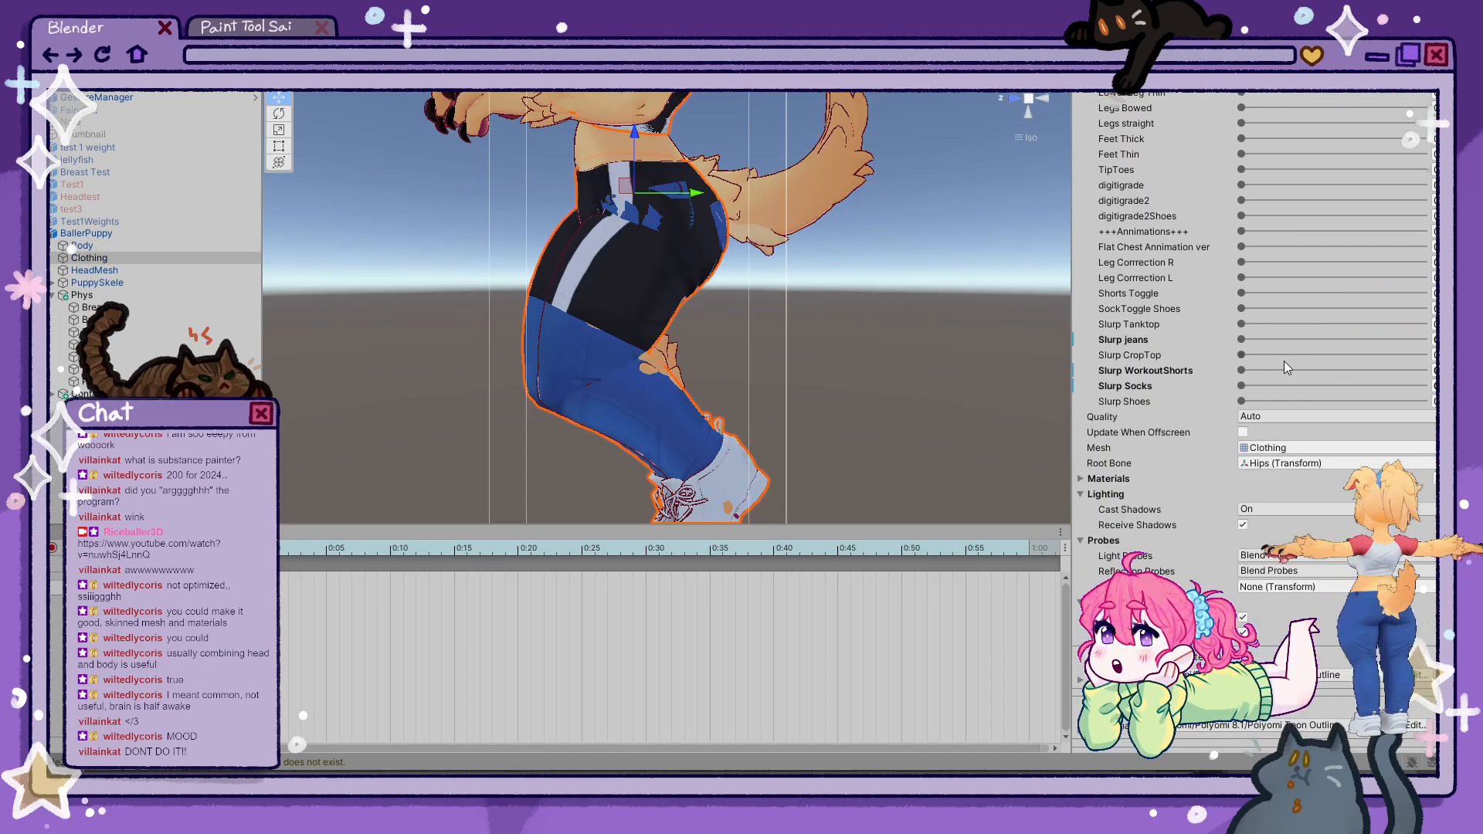
pyautogui.moveTo(1274, 341); pyautogui.dragTo(1427, 340)
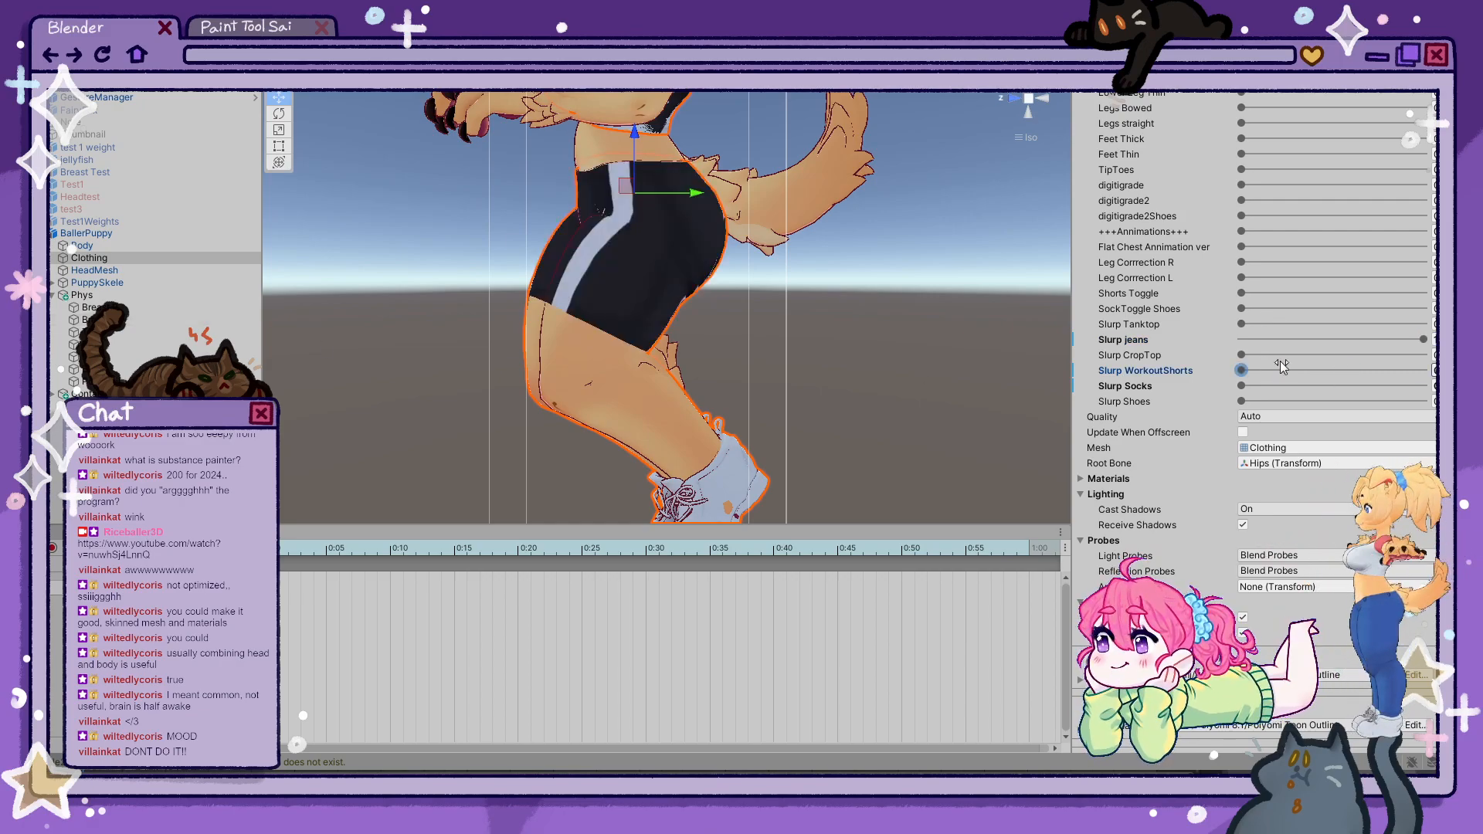
pyautogui.moveTo(1282, 370); pyautogui.dragTo(1428, 370)
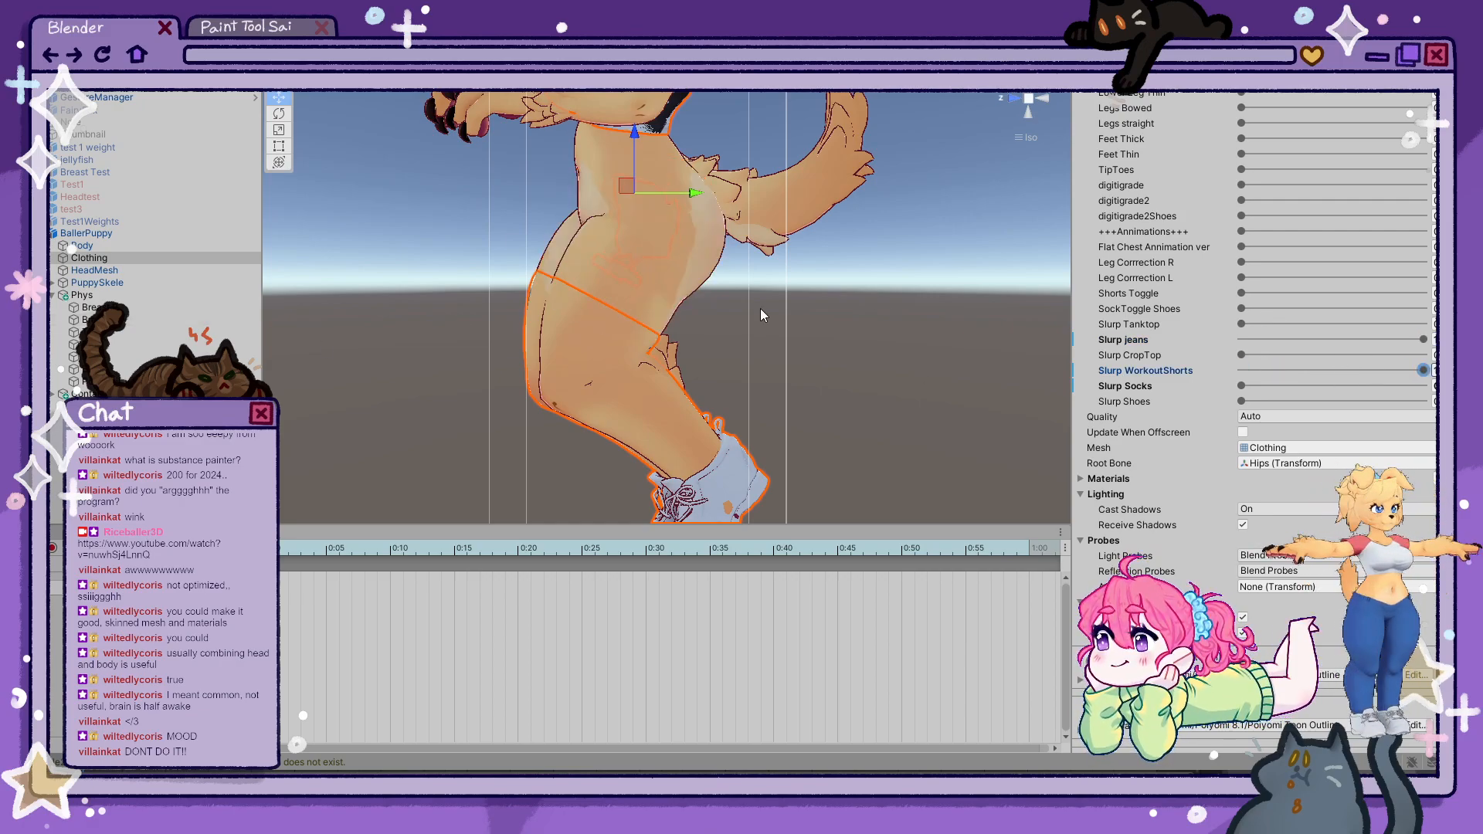
# - Resume recording and key the Clothing mesh's Slurp Socks blend shape at its minimum
pyautogui.click(55, 550)
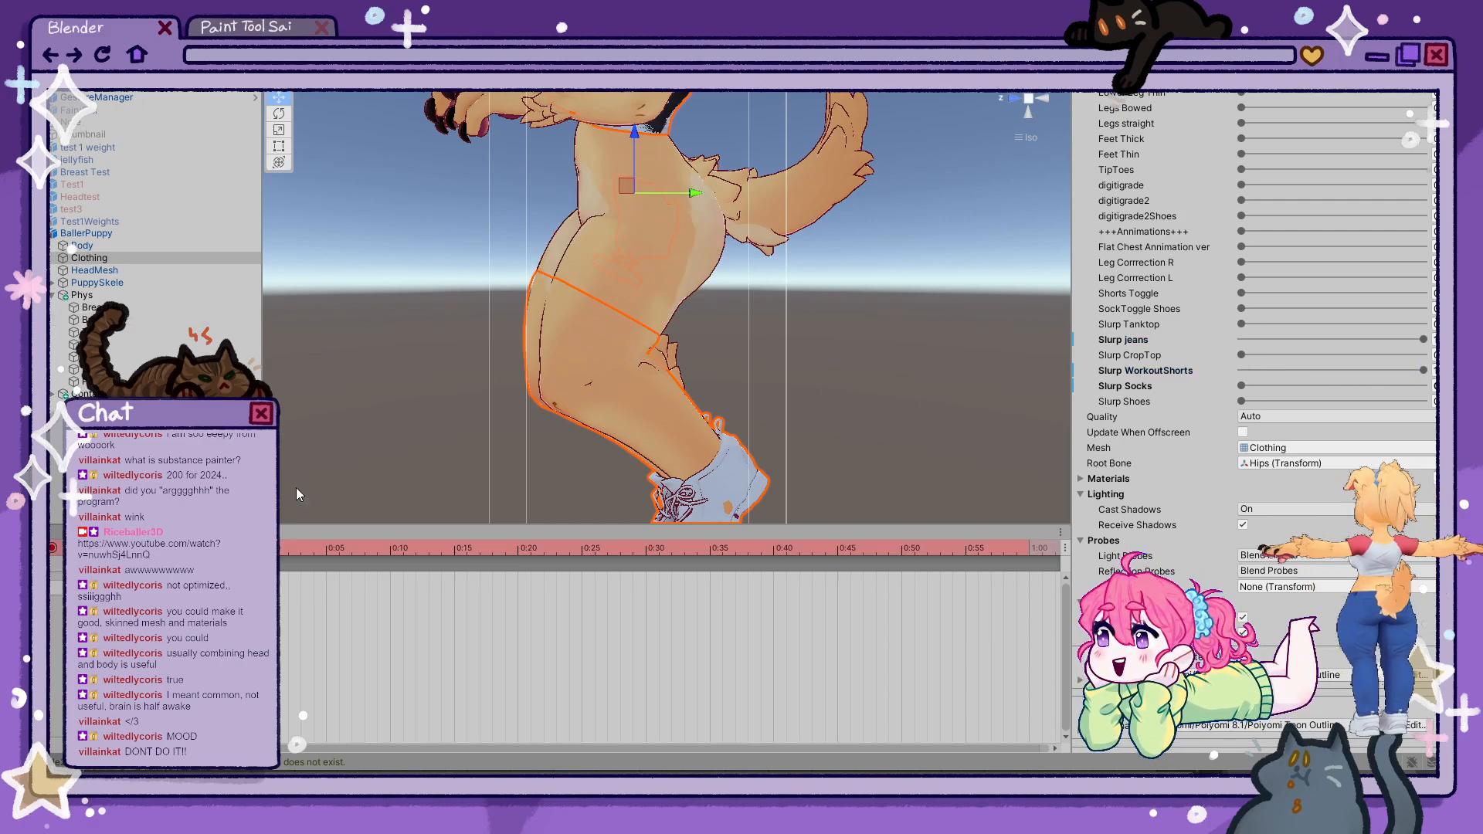
pyautogui.click(1246, 385)
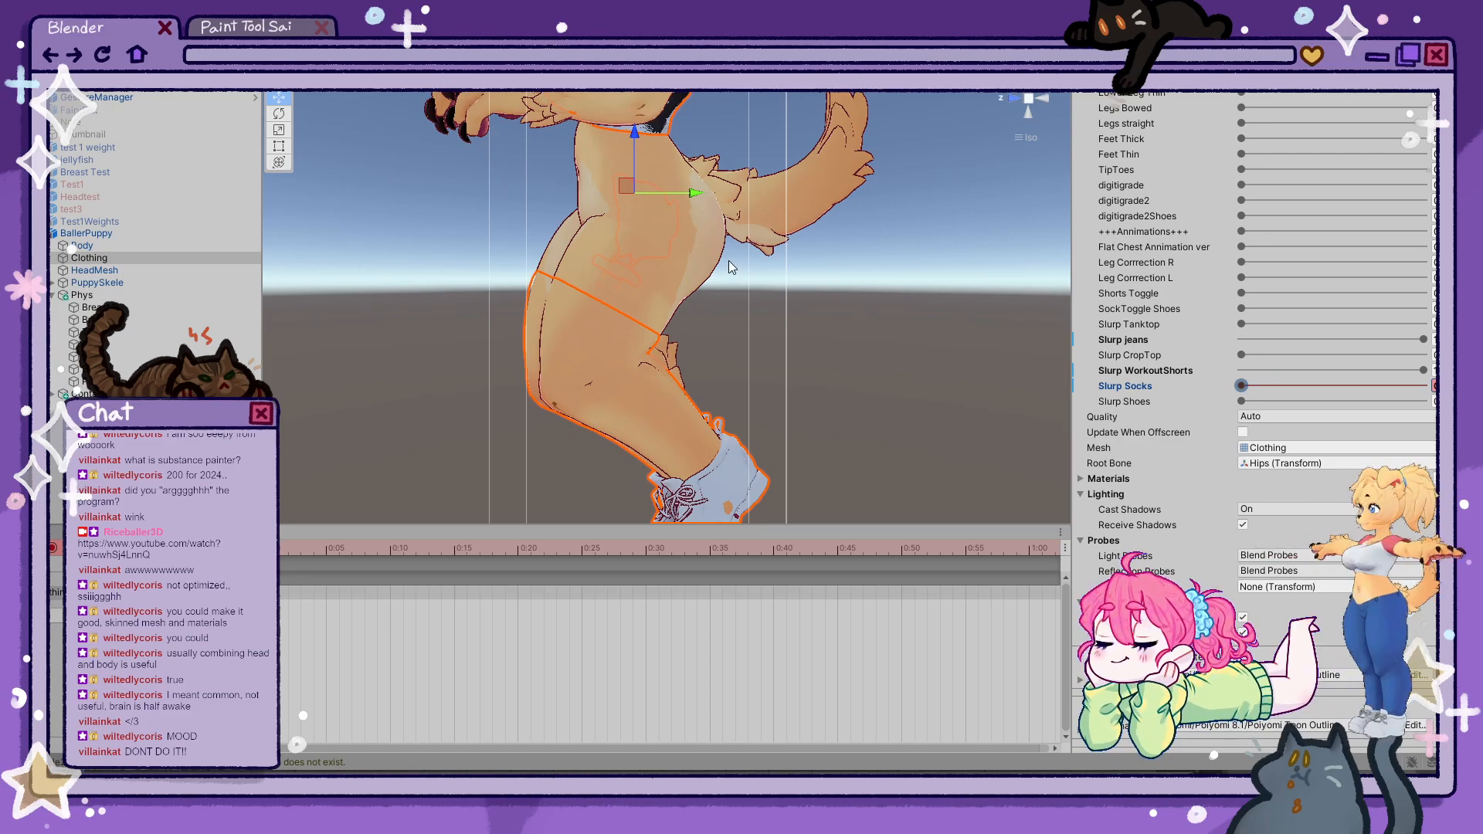
# - Key the MAT_Clothing material's Alpha Mod at its maximum in the sock animation
pyautogui.scroll(-1, 1266, 433)
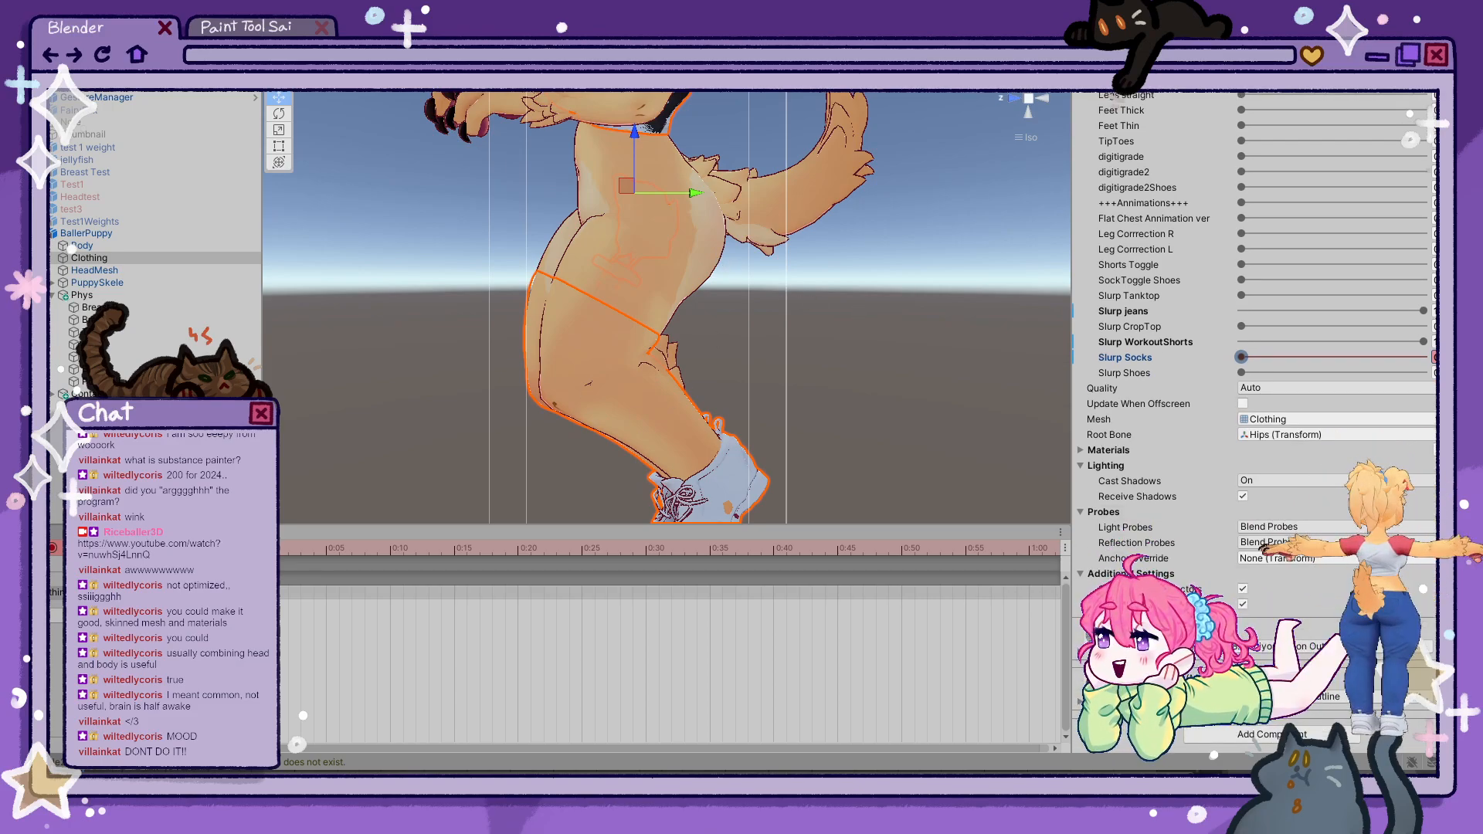
pyautogui.scroll(-18, 1230, 572)
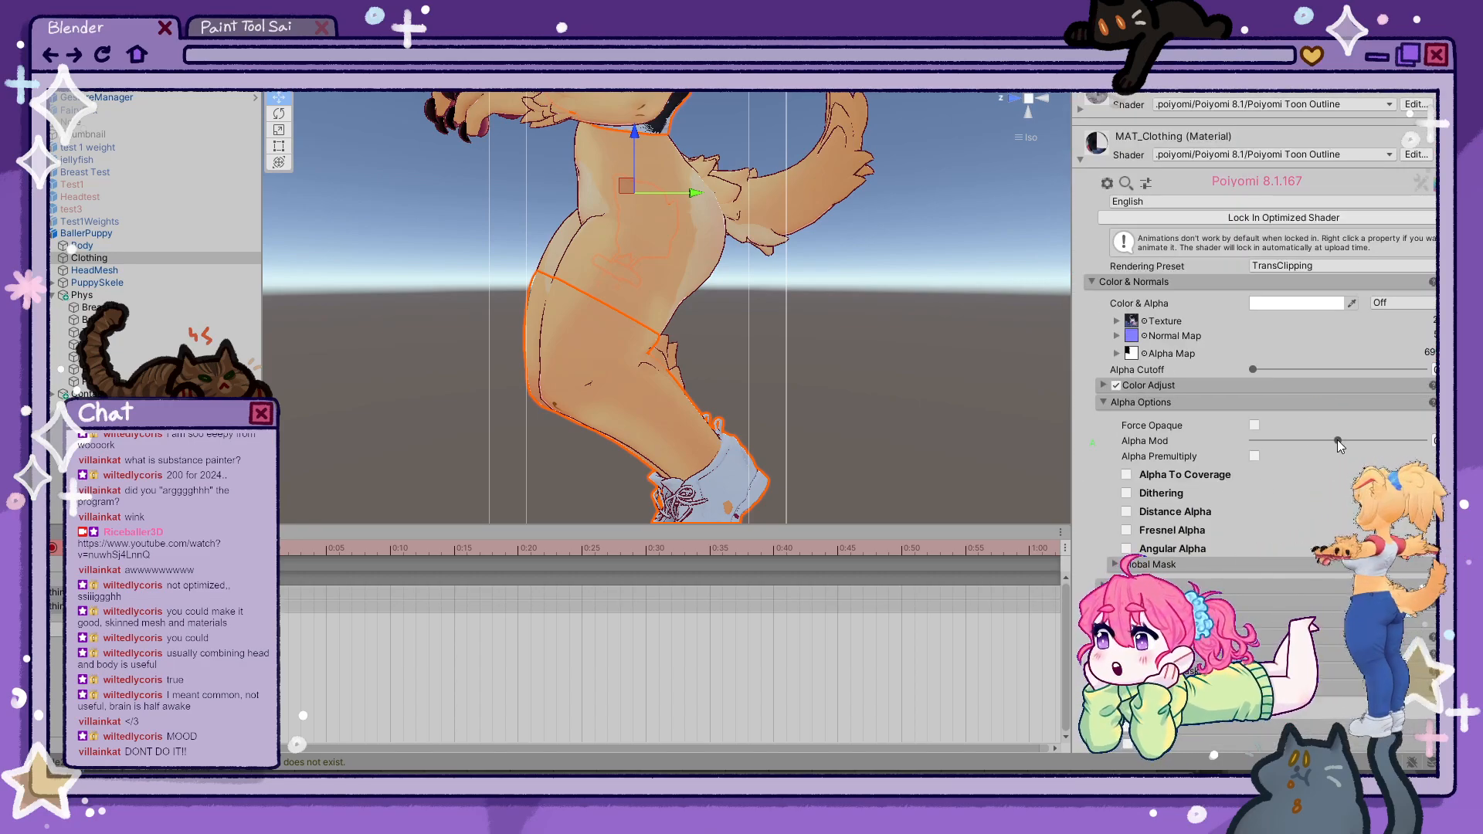
pyautogui.moveTo(1337, 438); pyautogui.dragTo(1424, 440)
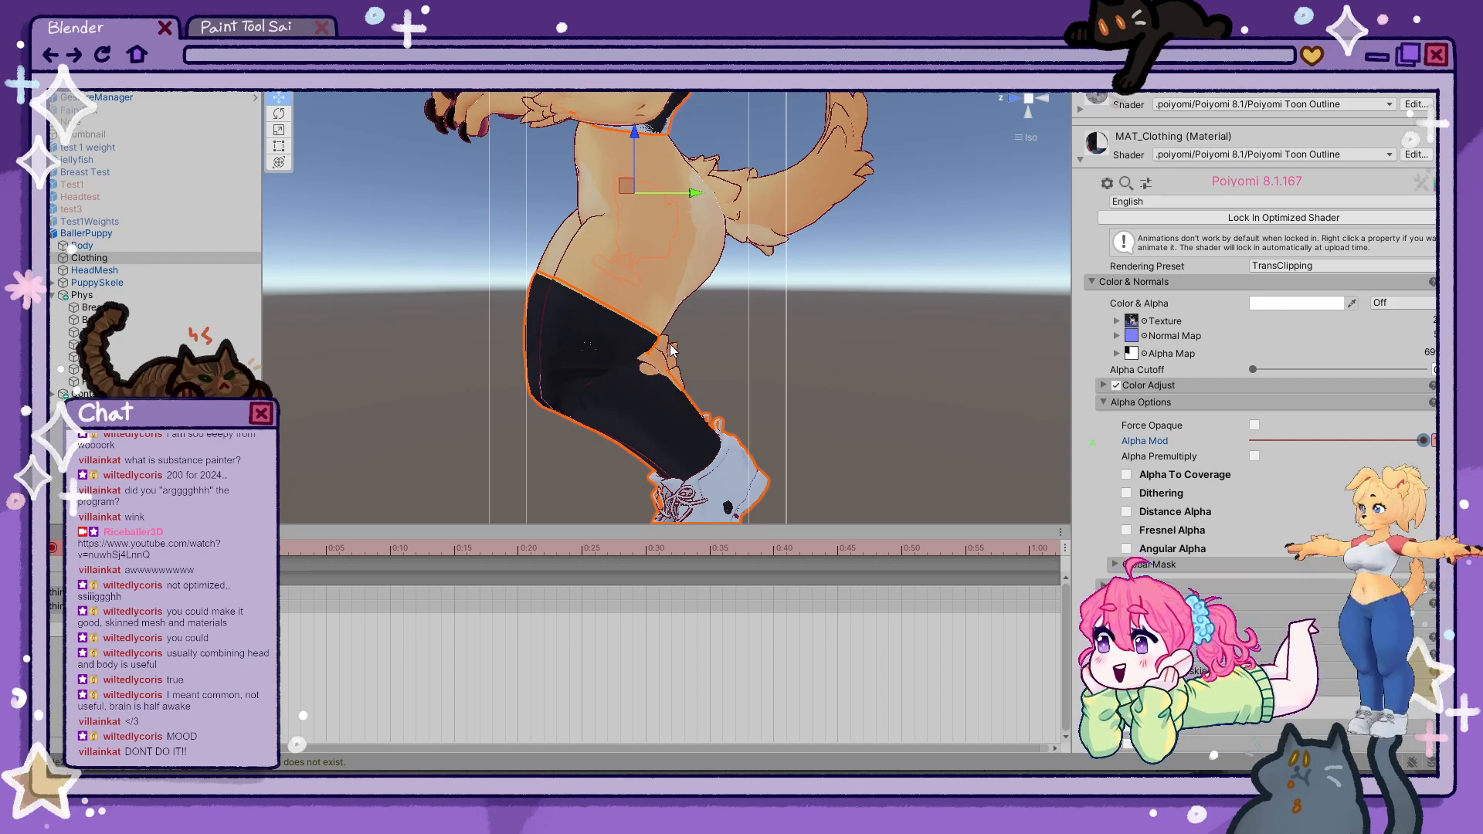
# - Select the Body mesh and key its Socks BodySlurp blend shape at maximum
pyautogui.click(681, 286)
pyautogui.click(681, 285)
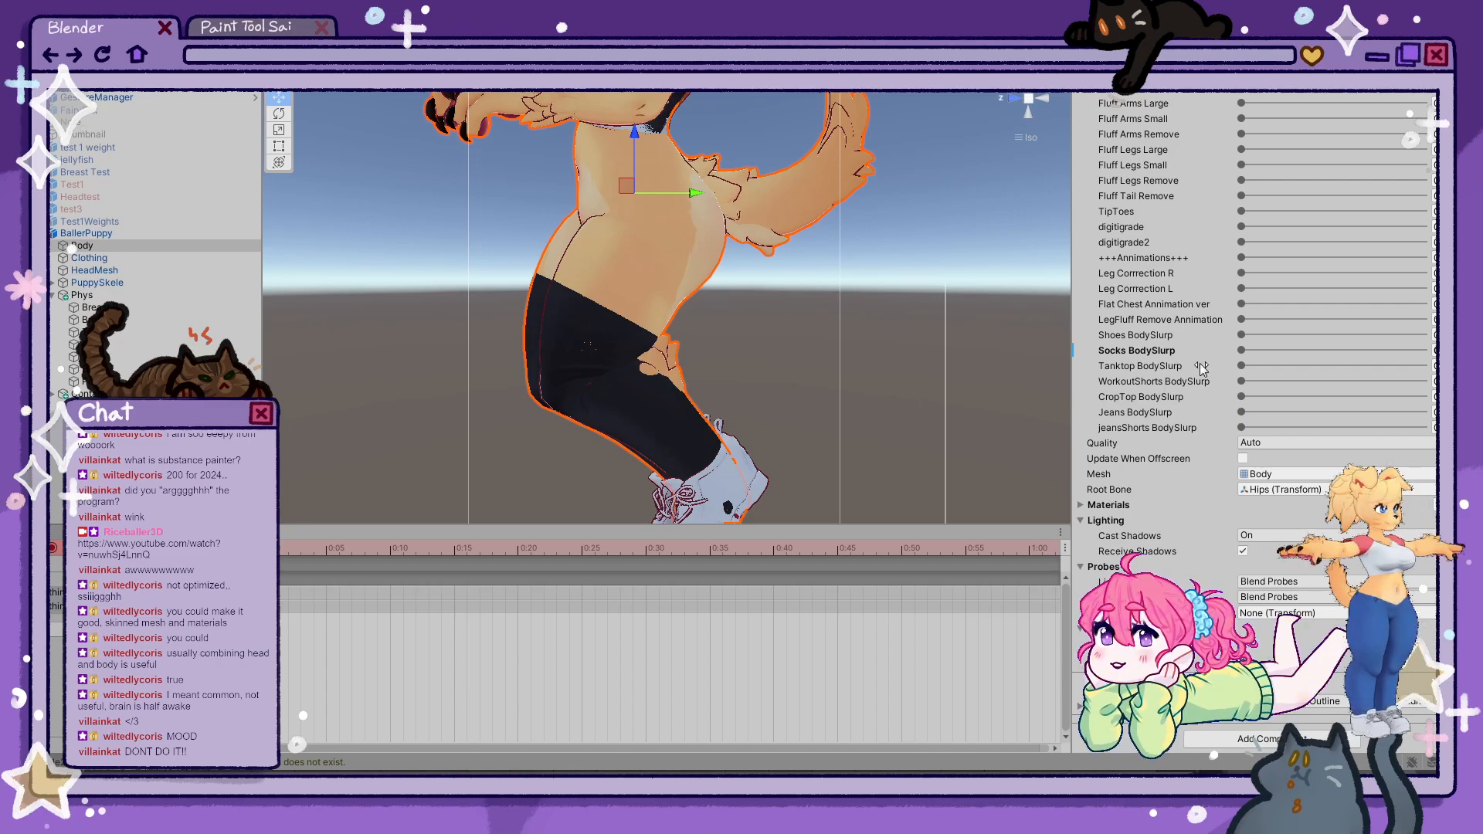
pyautogui.moveTo(1245, 350); pyautogui.dragTo(1424, 351)
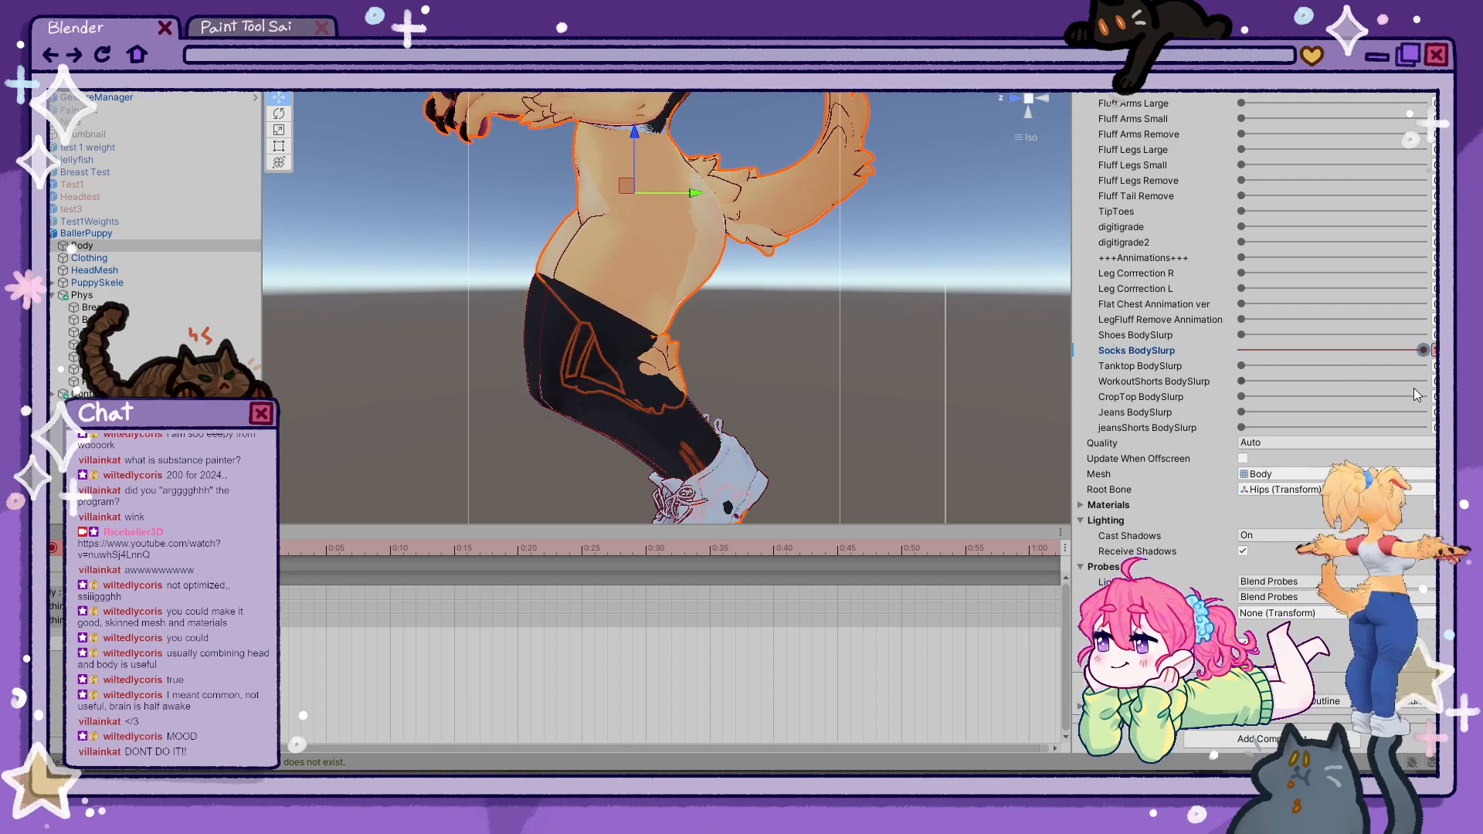
# - Key the MAT_Body material's Alpha Mod at 0, check the leg fluff from behind, and stop recording
pyautogui.scroll(-1, 1266, 417)
pyautogui.scroll(-10, 1251, 418)
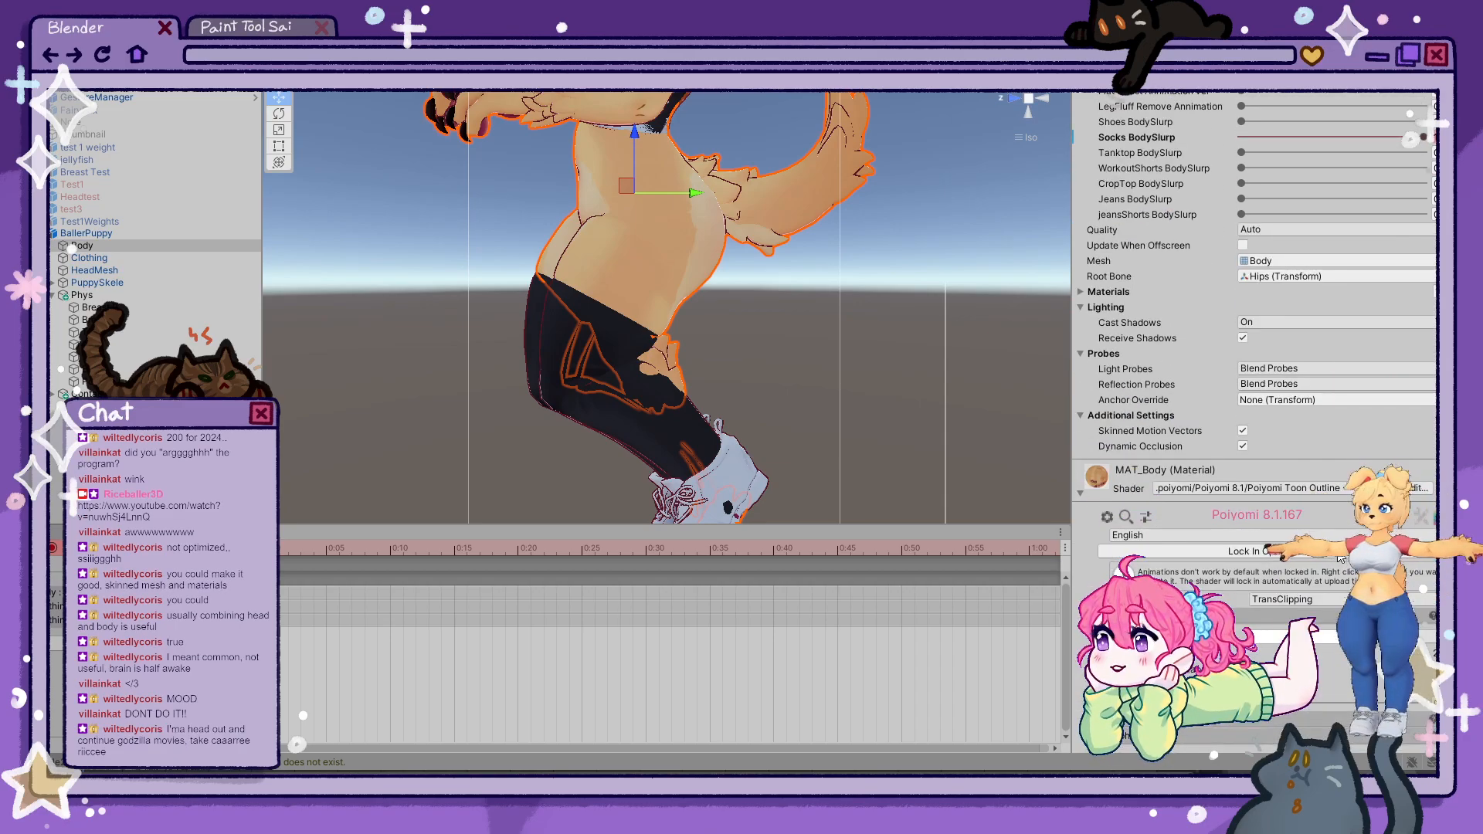
pyautogui.write('0')
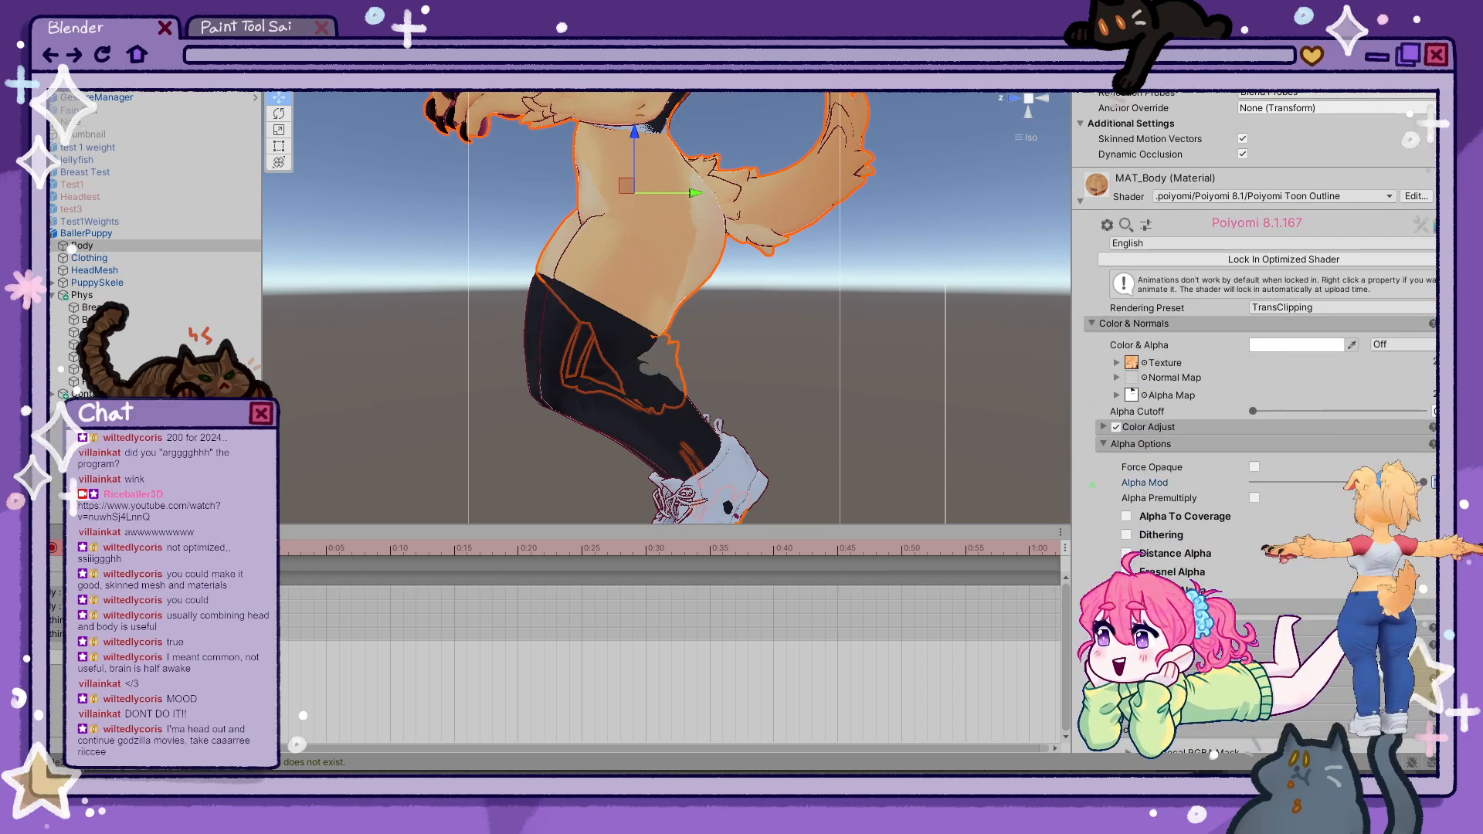
pyautogui.keyDown('alt'); pyautogui.moveTo(853, 353); pyautogui.dragTo(747, 345); pyautogui.keyUp('alt')
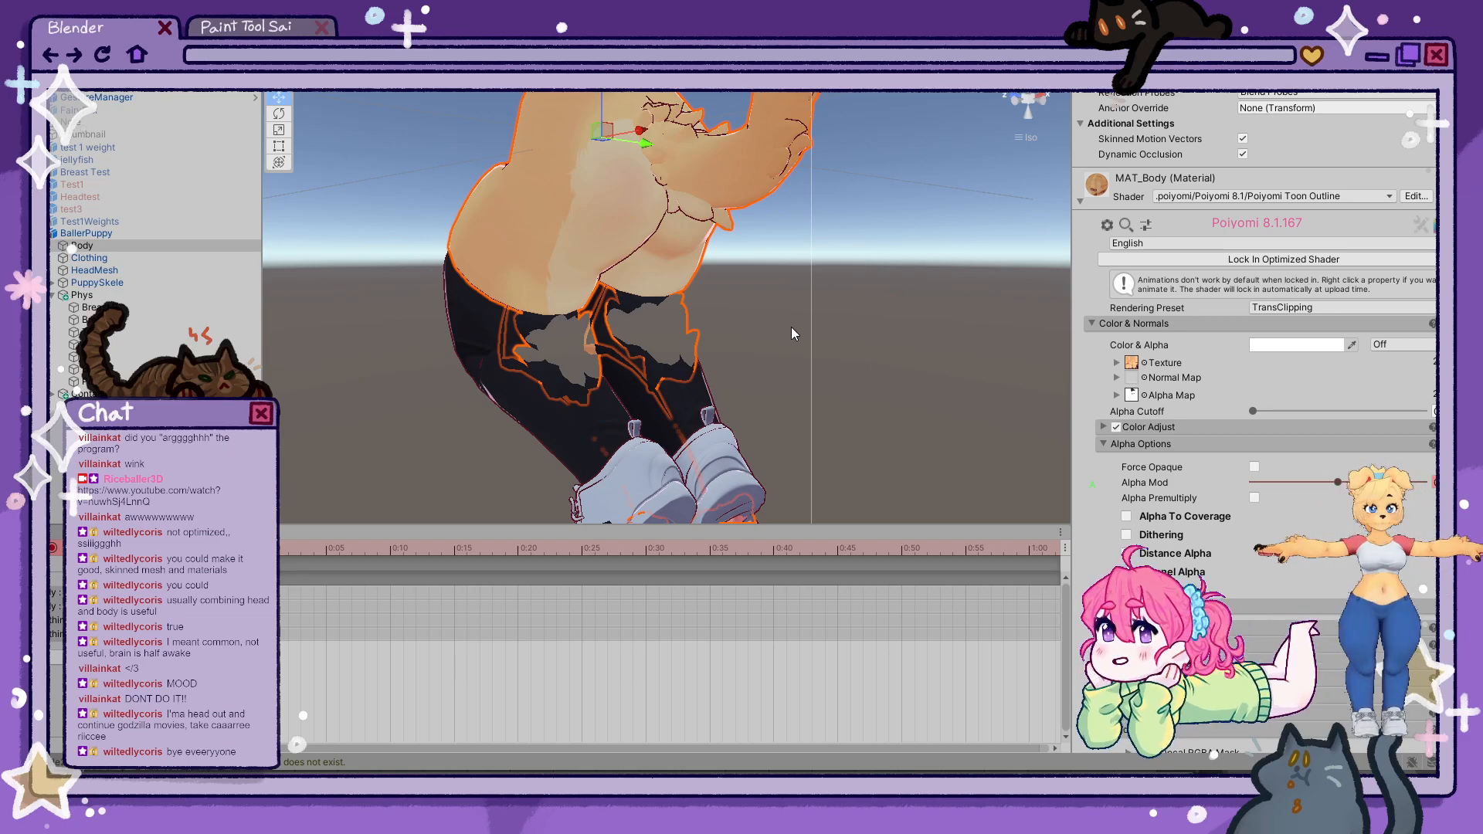
pyautogui.keyDown('alt'); pyautogui.moveTo(717, 349); pyautogui.dragTo(694, 371); pyautogui.keyUp('alt')
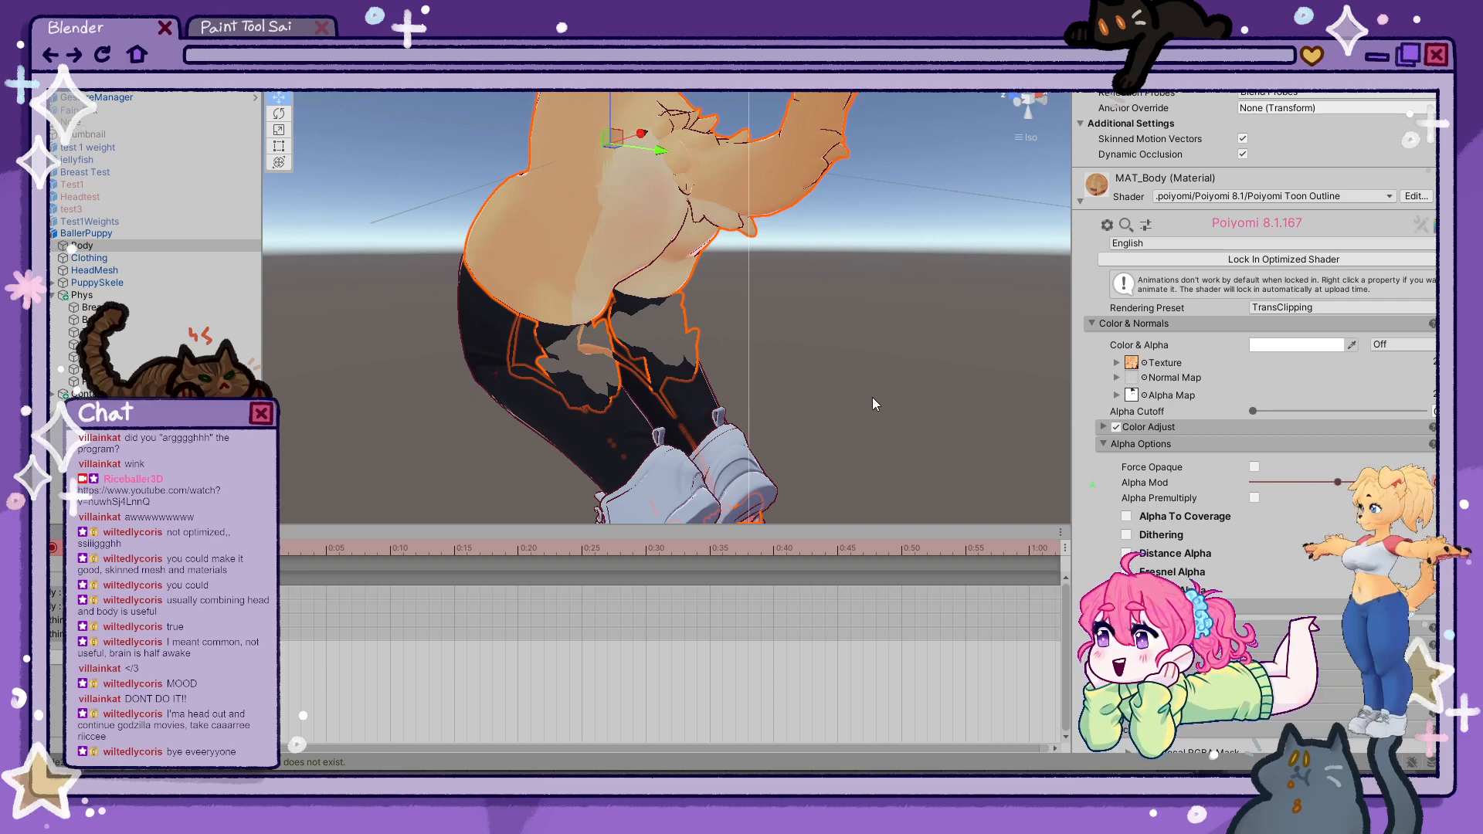
pyautogui.click(53, 548)
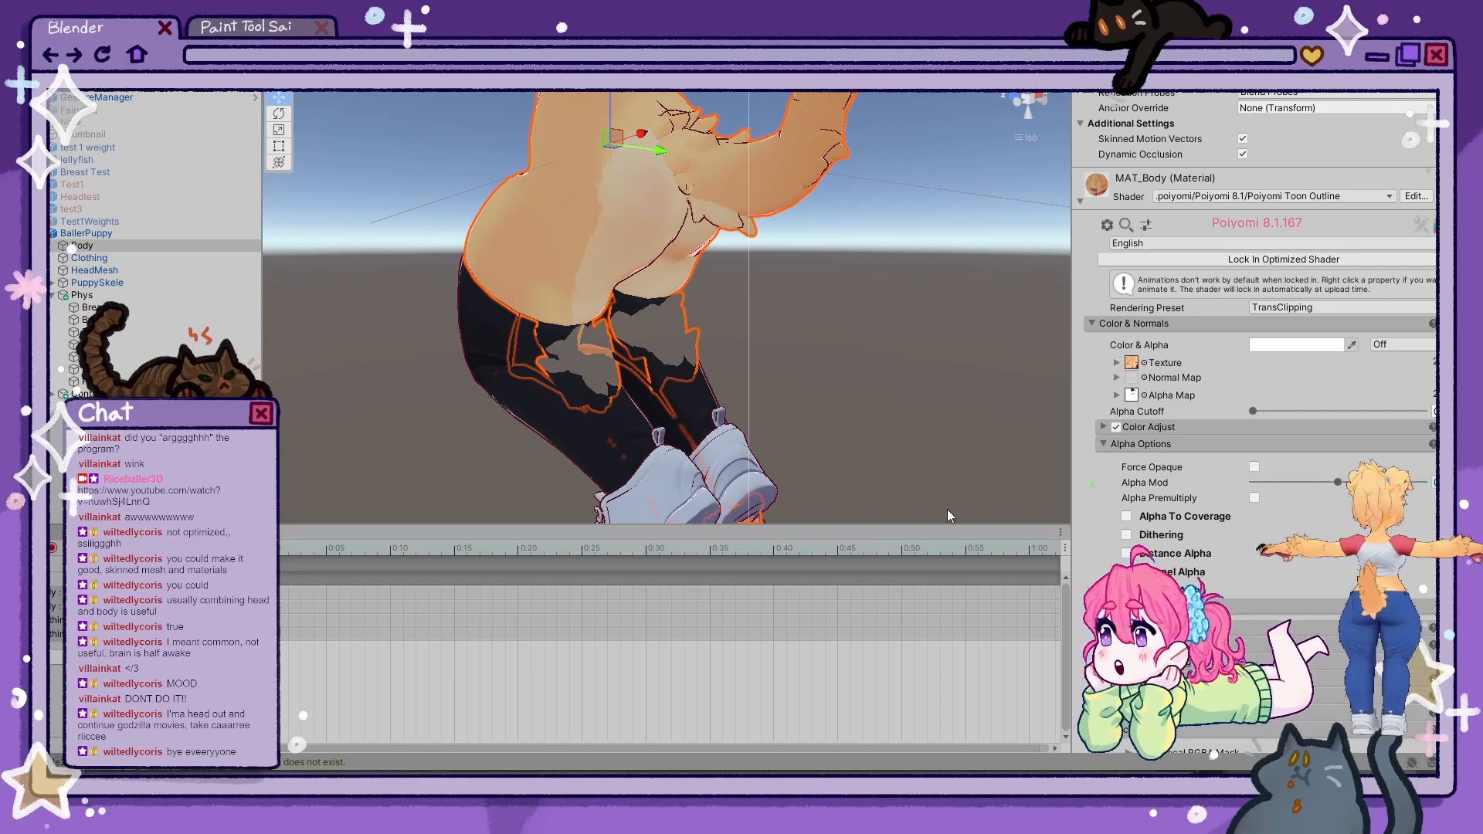
# - Try Force Opaque and different Alpha Mod values on the MAT_Body material, undoing the last Alpha Mod change
pyautogui.click(1254, 467)
pyautogui.click(1255, 467)
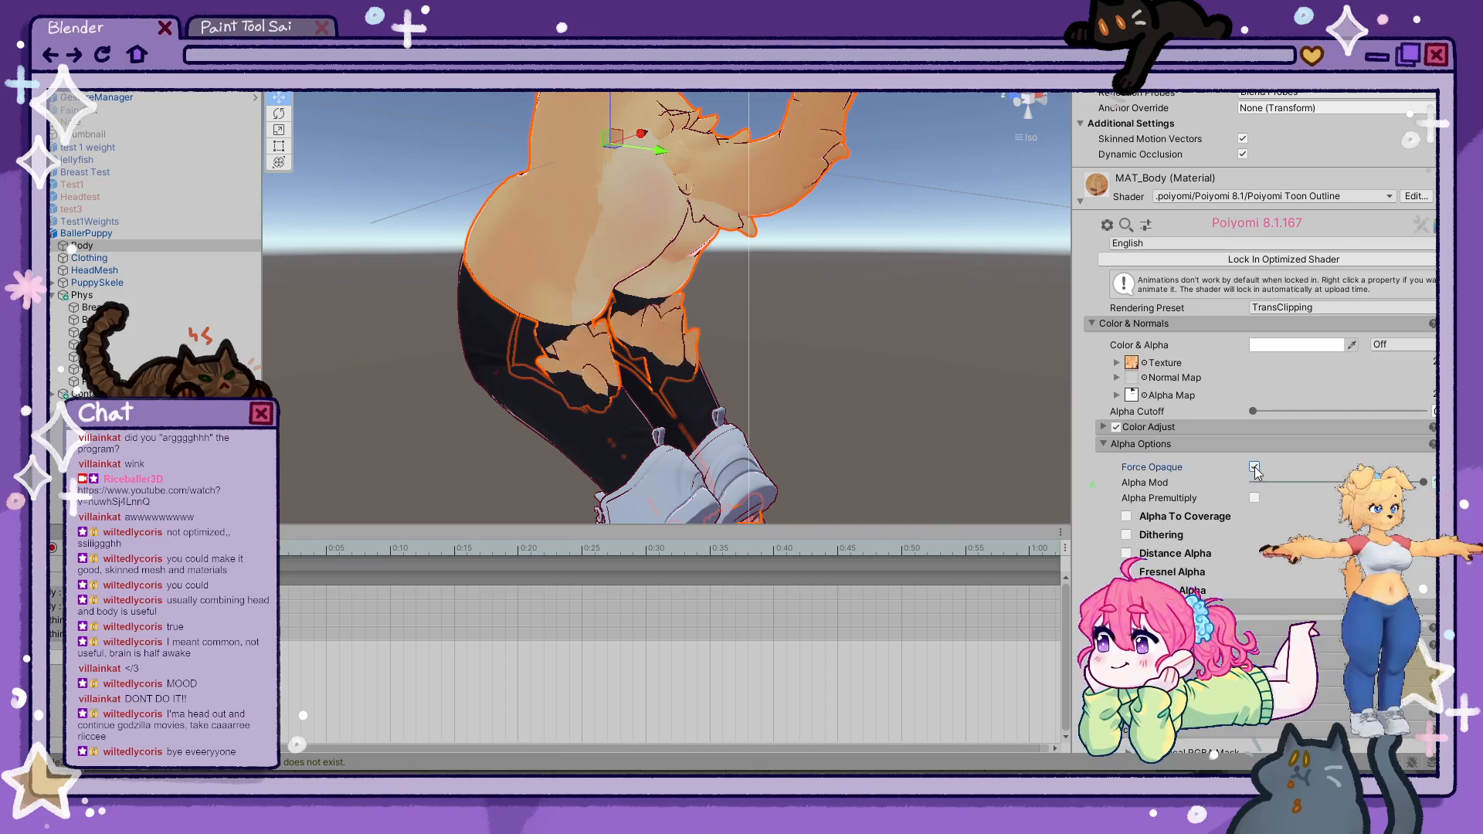
pyautogui.click(1338, 482)
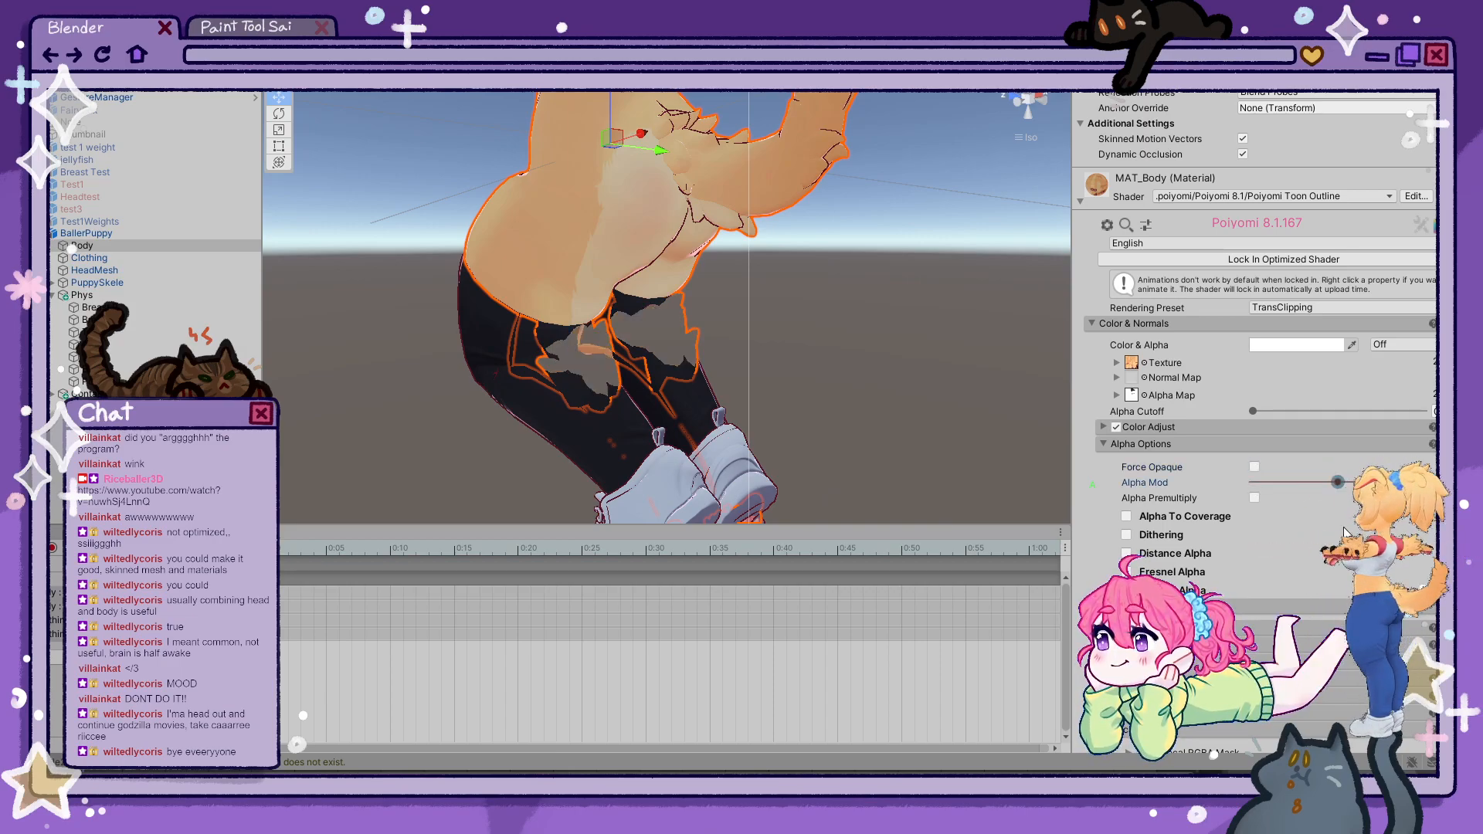
pyautogui.moveTo(1252, 411); pyautogui.dragTo(1216, 369)
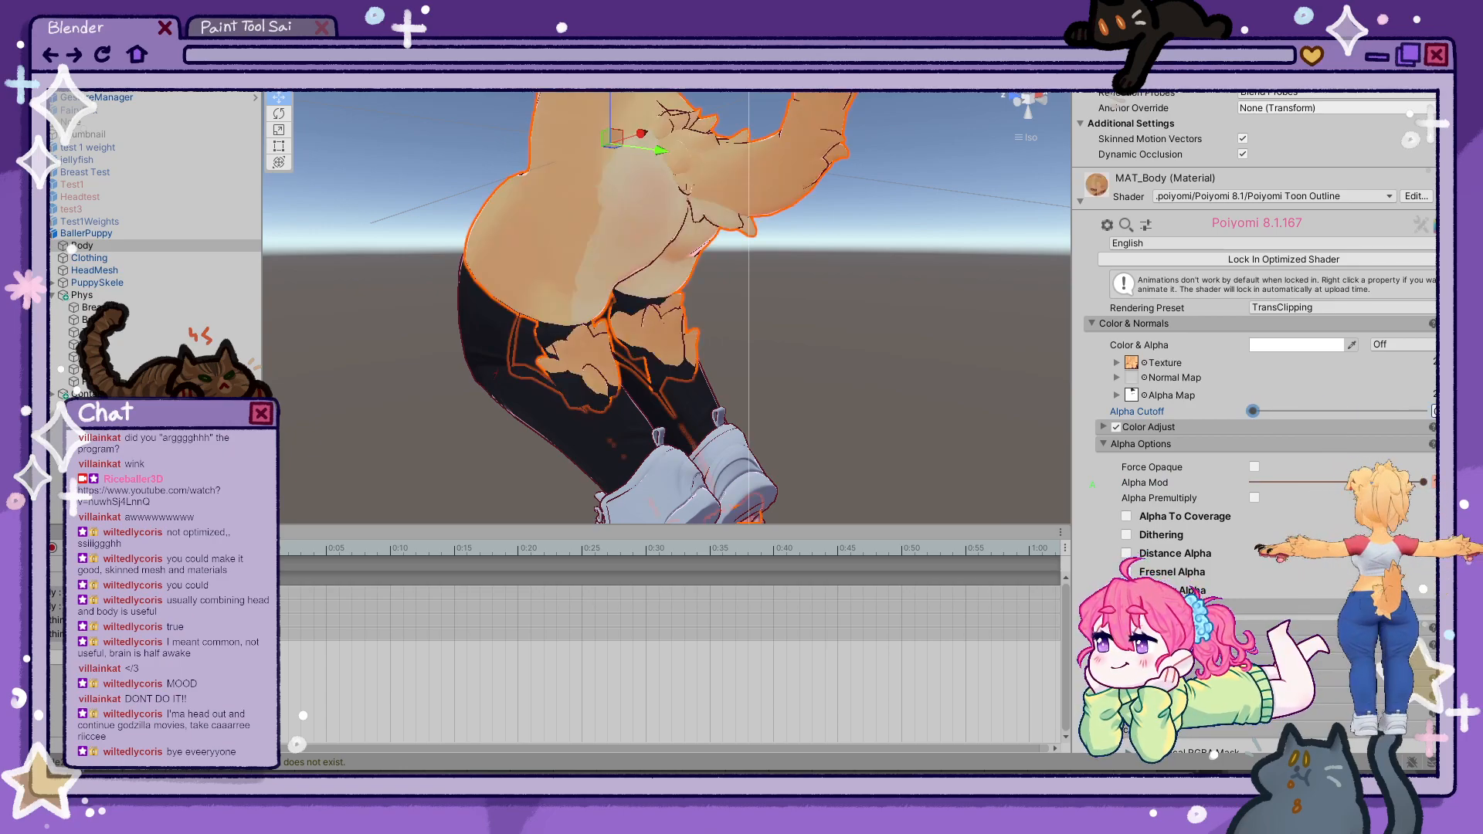
pyautogui.click(1422, 482)
pyautogui.moveTo(1421, 482); pyautogui.dragTo(1321, 482)
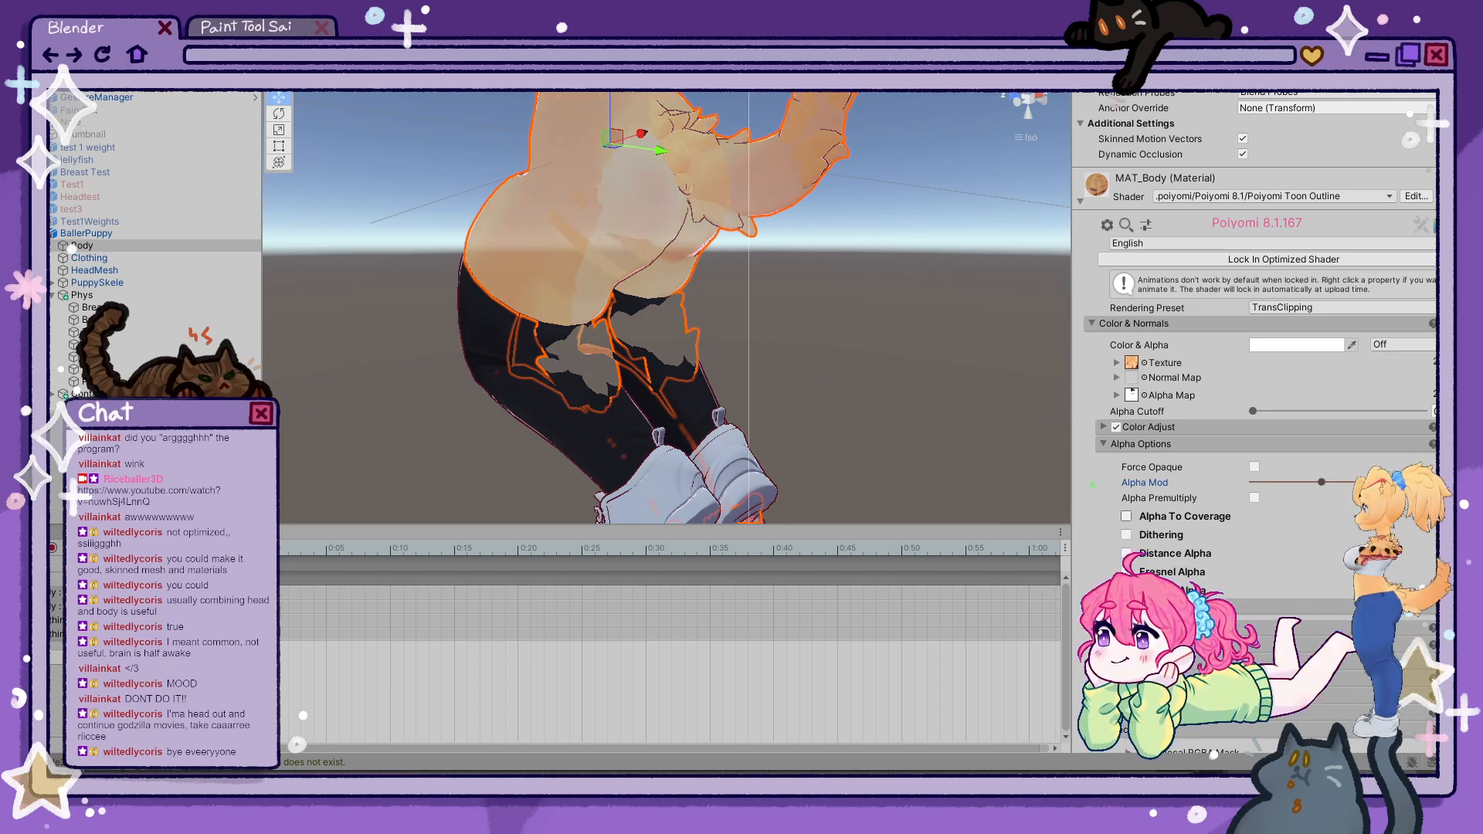
pyautogui.hotkey('ctrl', 'z')
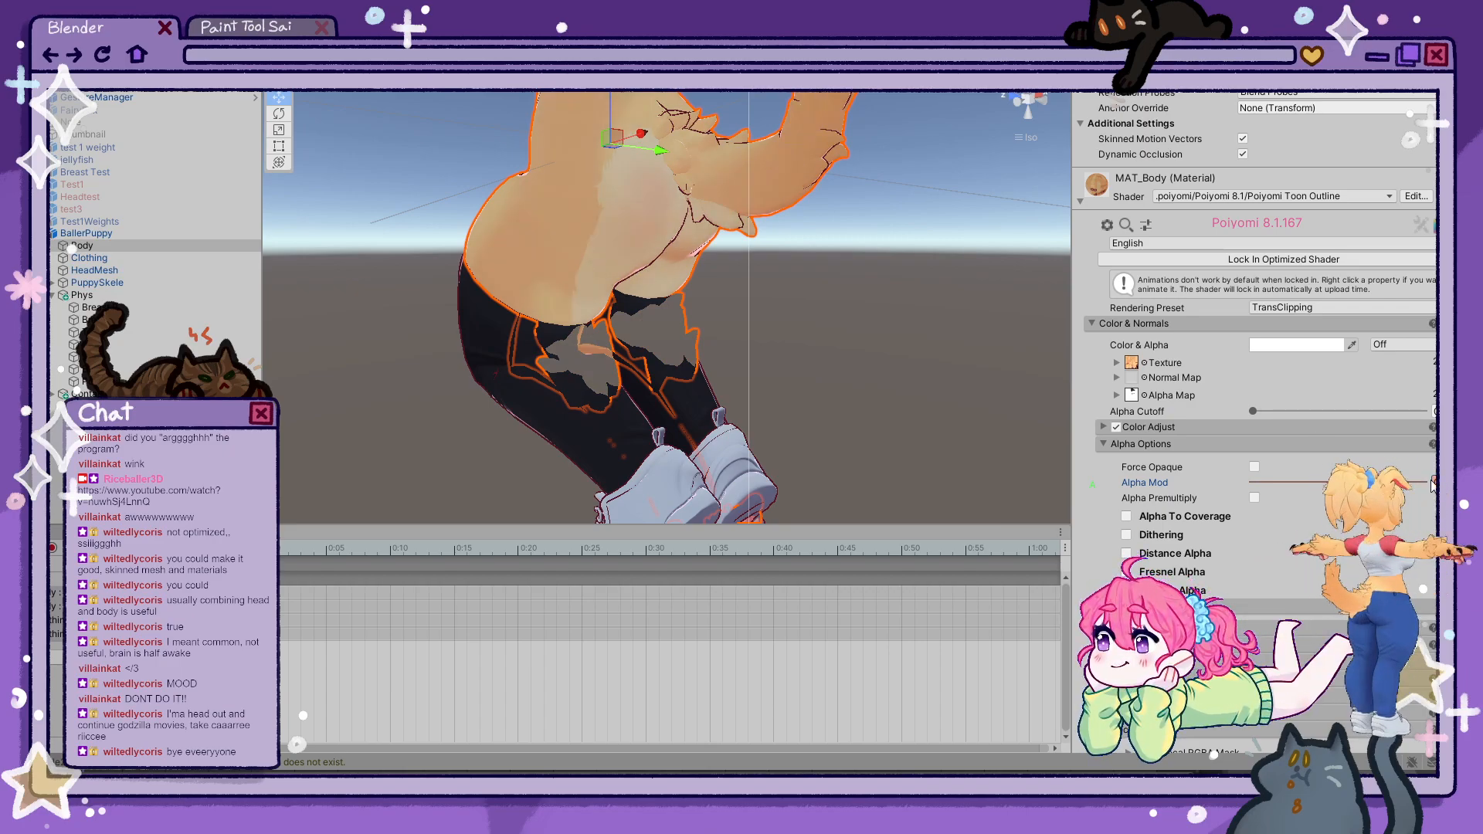
# - Try inverting MAT_Body's alpha map with Alpha Mod at its maximum, and return Alpha Mod to 0
pyautogui.click(1106, 394)
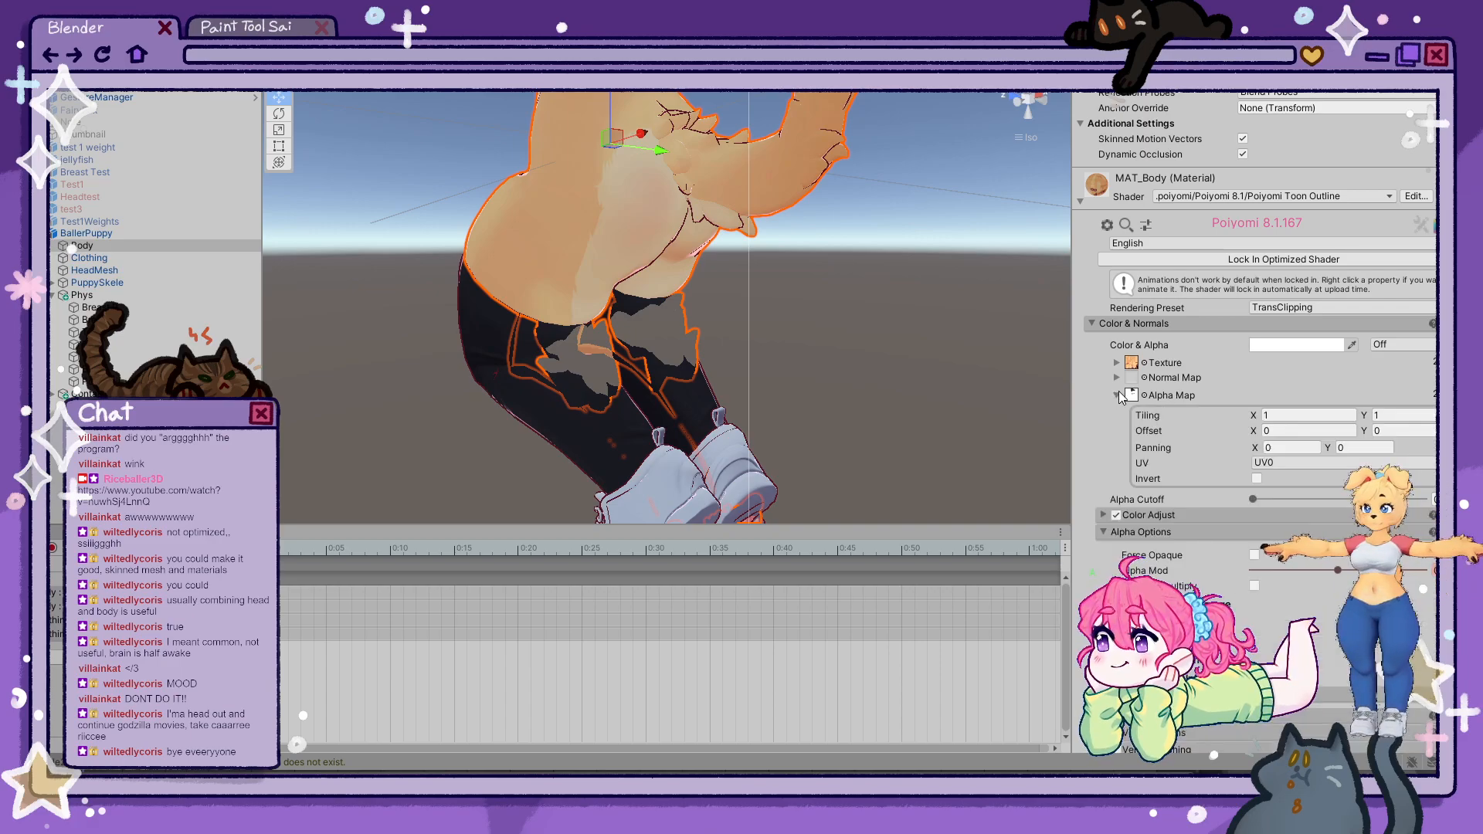
pyautogui.click(1257, 478)
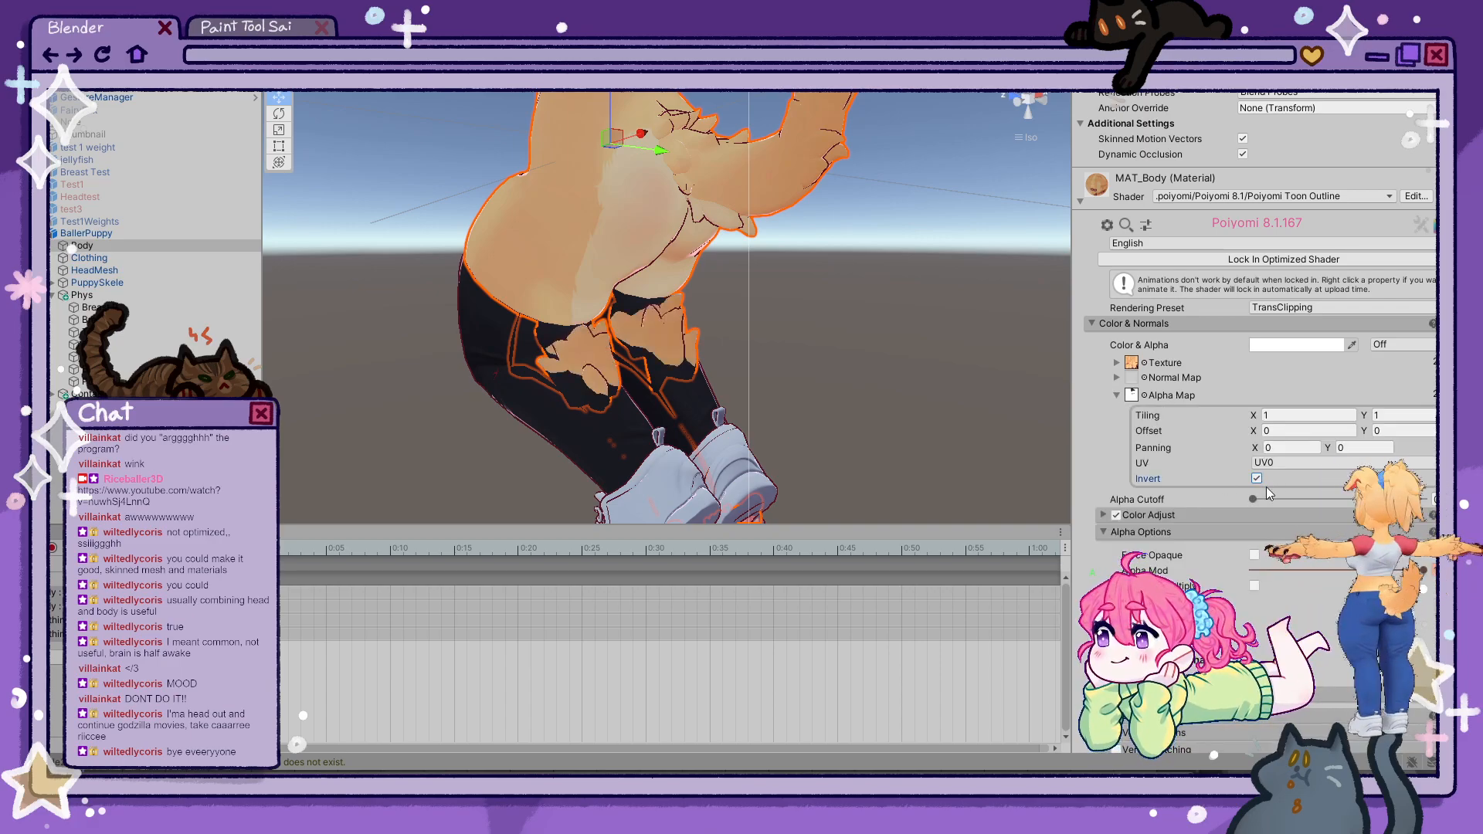
pyautogui.moveTo(1403, 573)
pyautogui.mouseDown()
pyautogui.moveTo(1267, 569)
pyautogui.moveTo(1432, 570)
pyautogui.mouseUp()
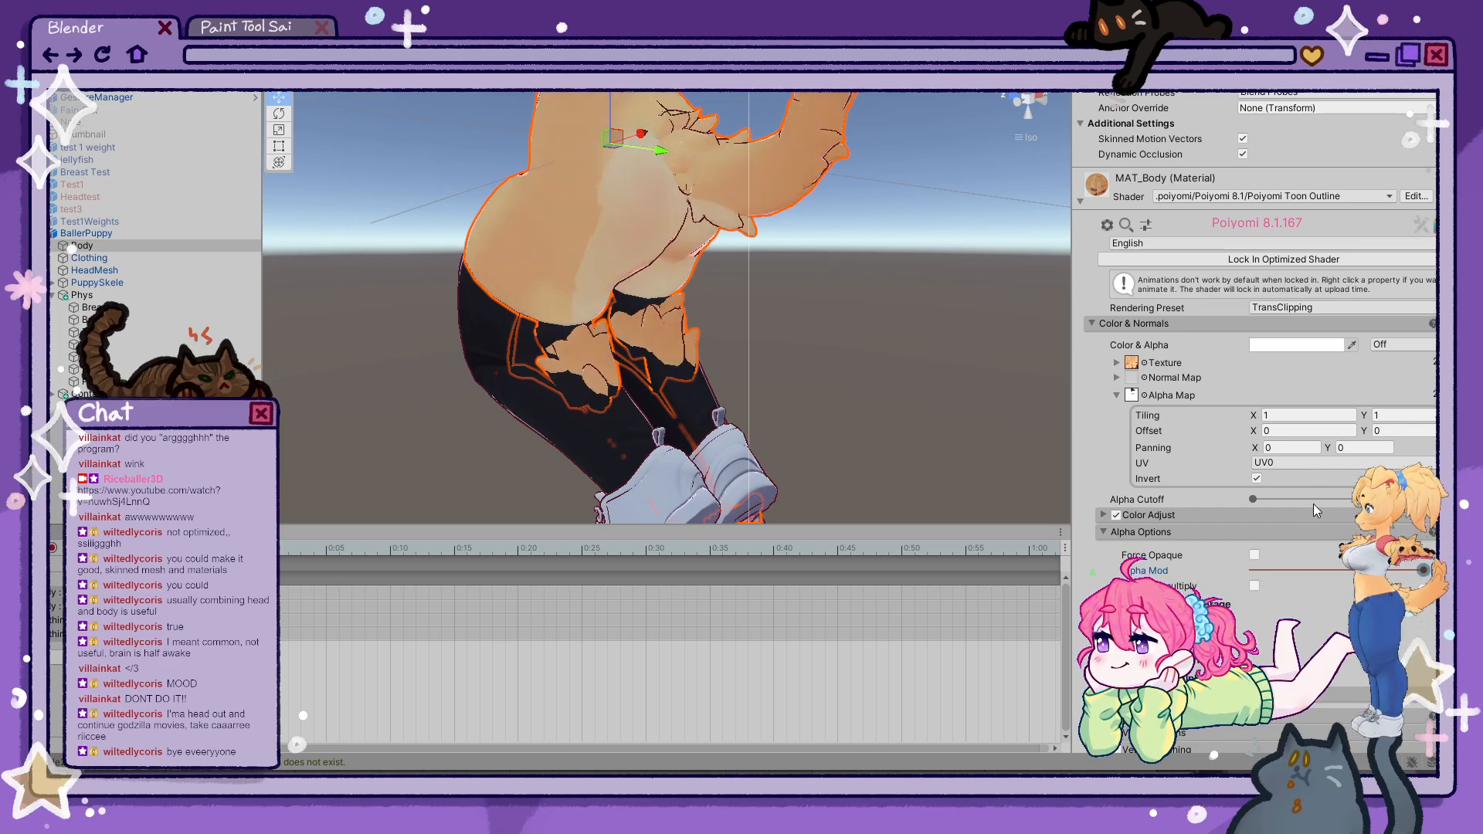
pyautogui.click(1116, 395)
pyautogui.click(1434, 482)
pyautogui.write('0')
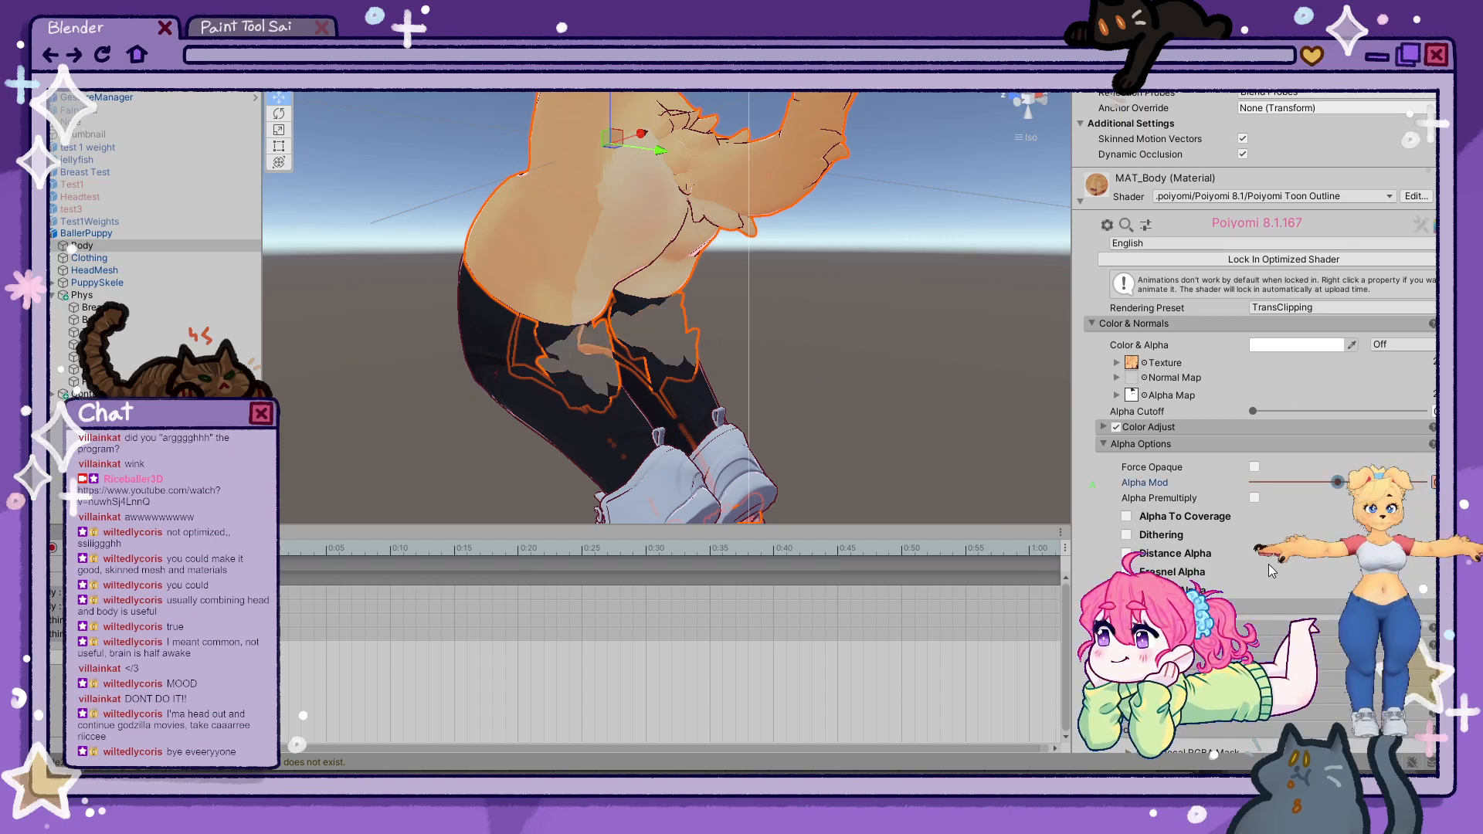
# - Try Alpha Premultiply on MAT_Body with a different Alpha Mod value, and look through the Color Adjust settings
pyautogui.click(1254, 498)
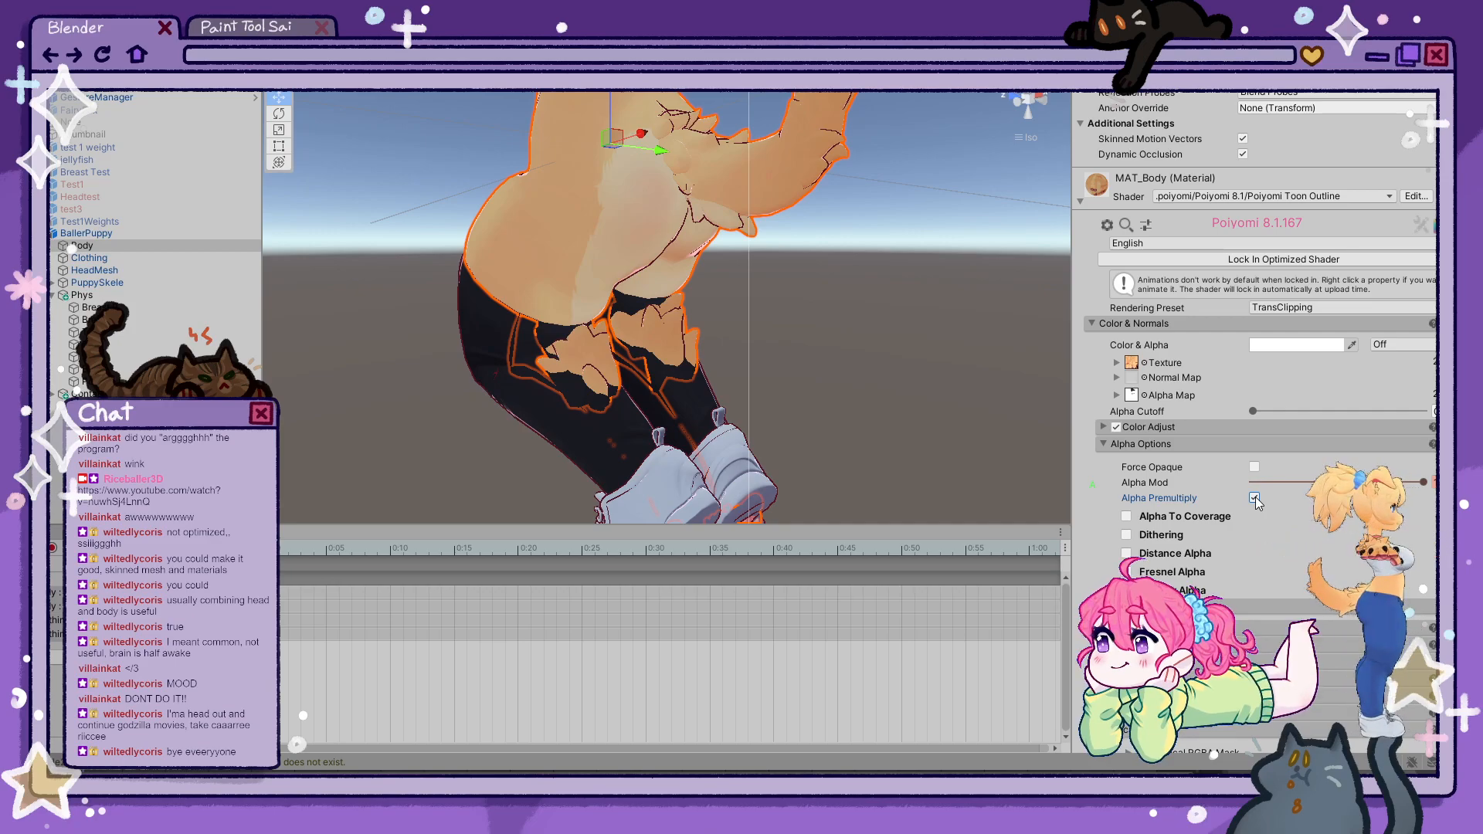
pyautogui.moveTo(1424, 483); pyautogui.dragTo(1338, 483)
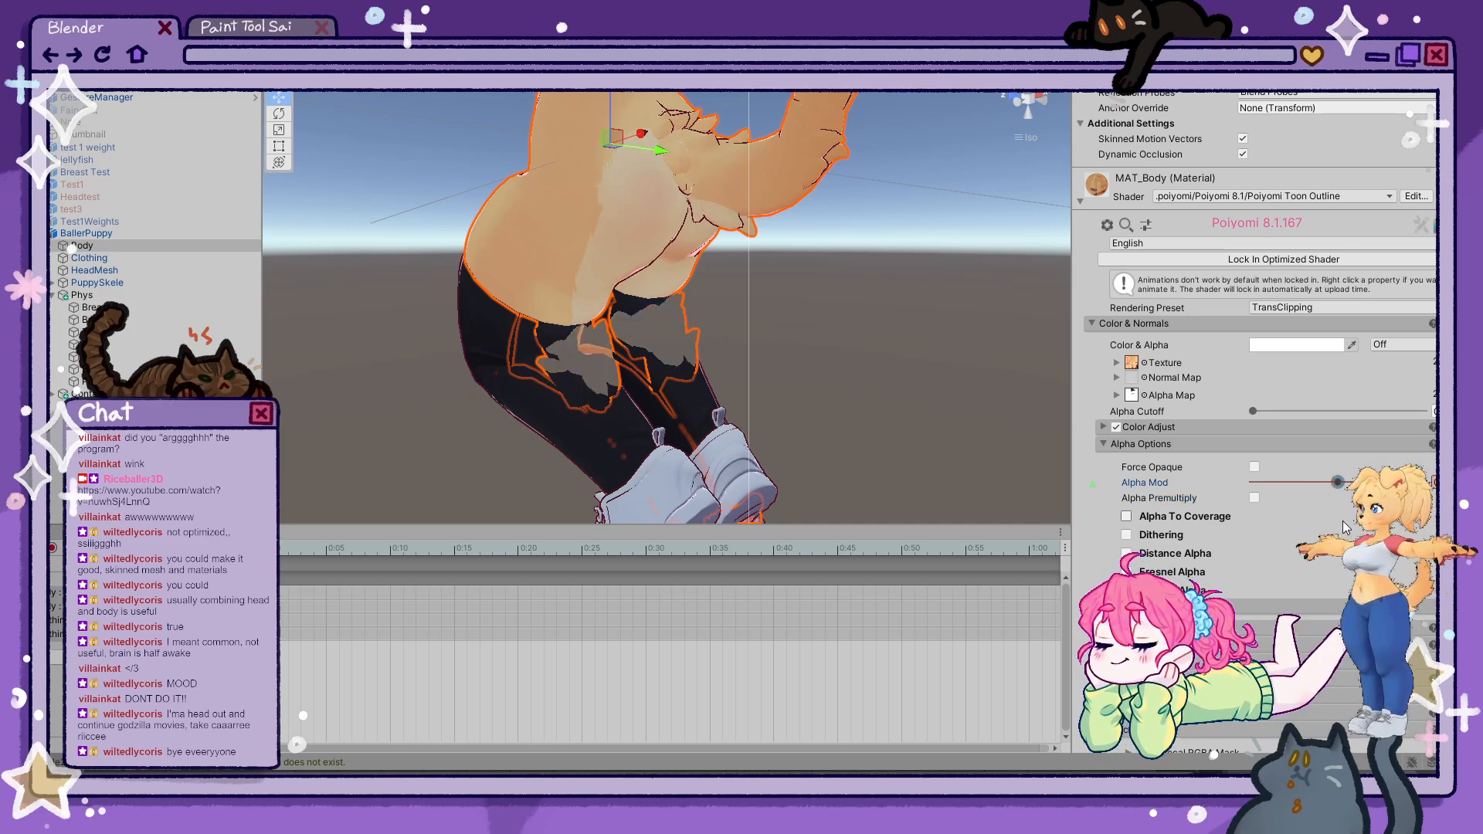
pyautogui.click(1106, 443)
pyautogui.click(1105, 443)
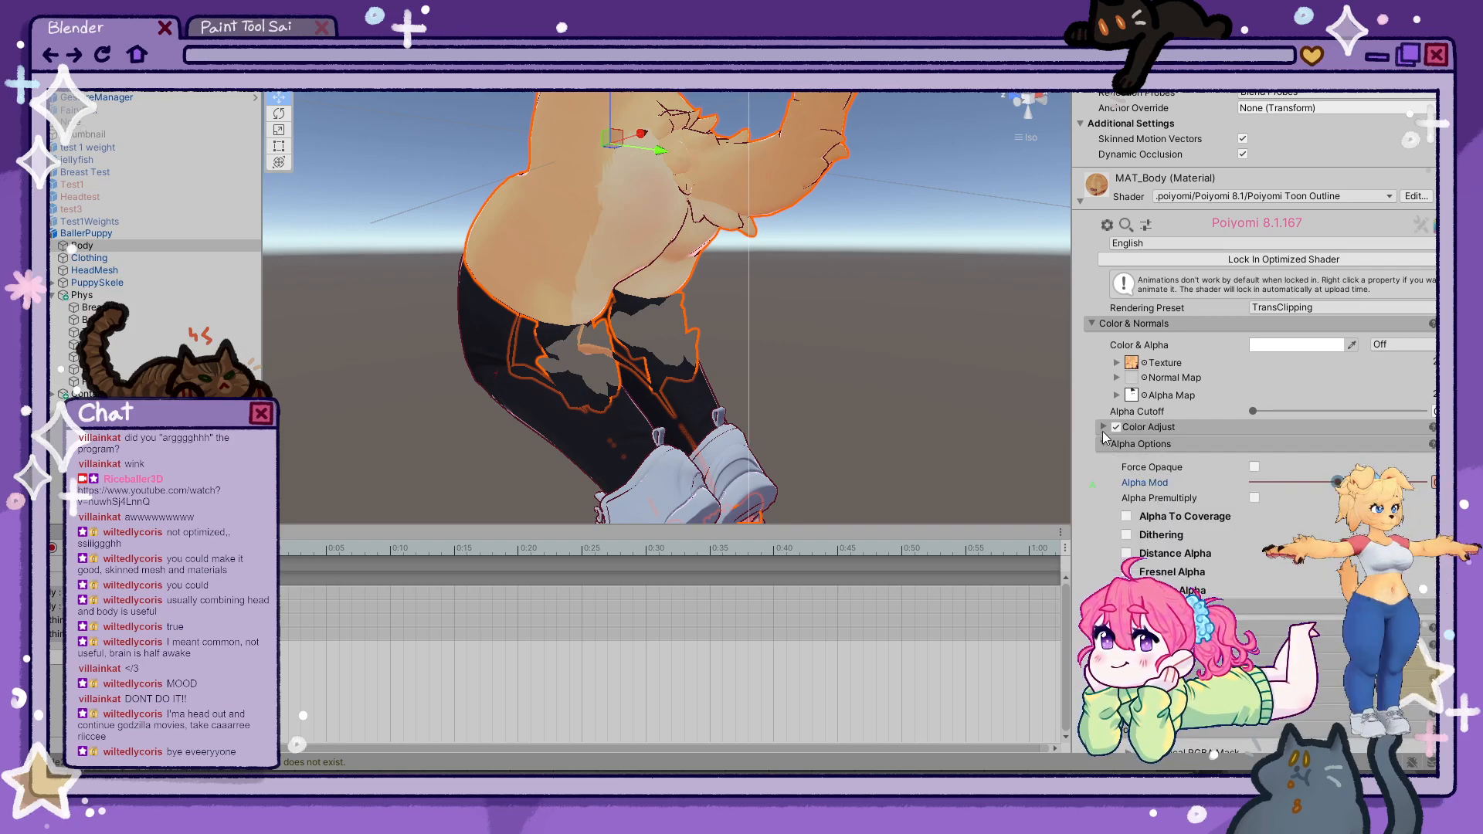
pyautogui.click(1103, 427)
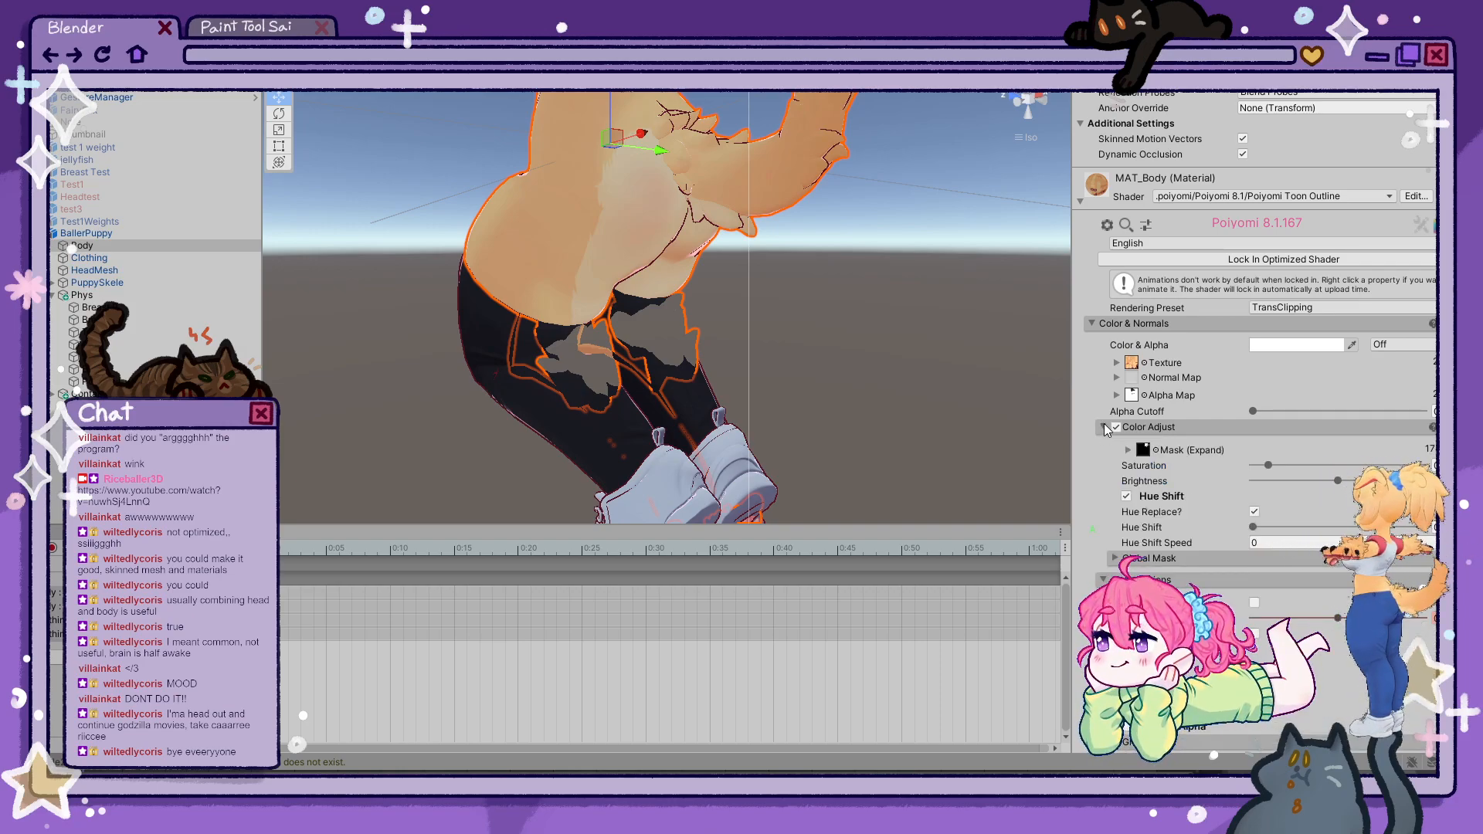
pyautogui.click(1104, 428)
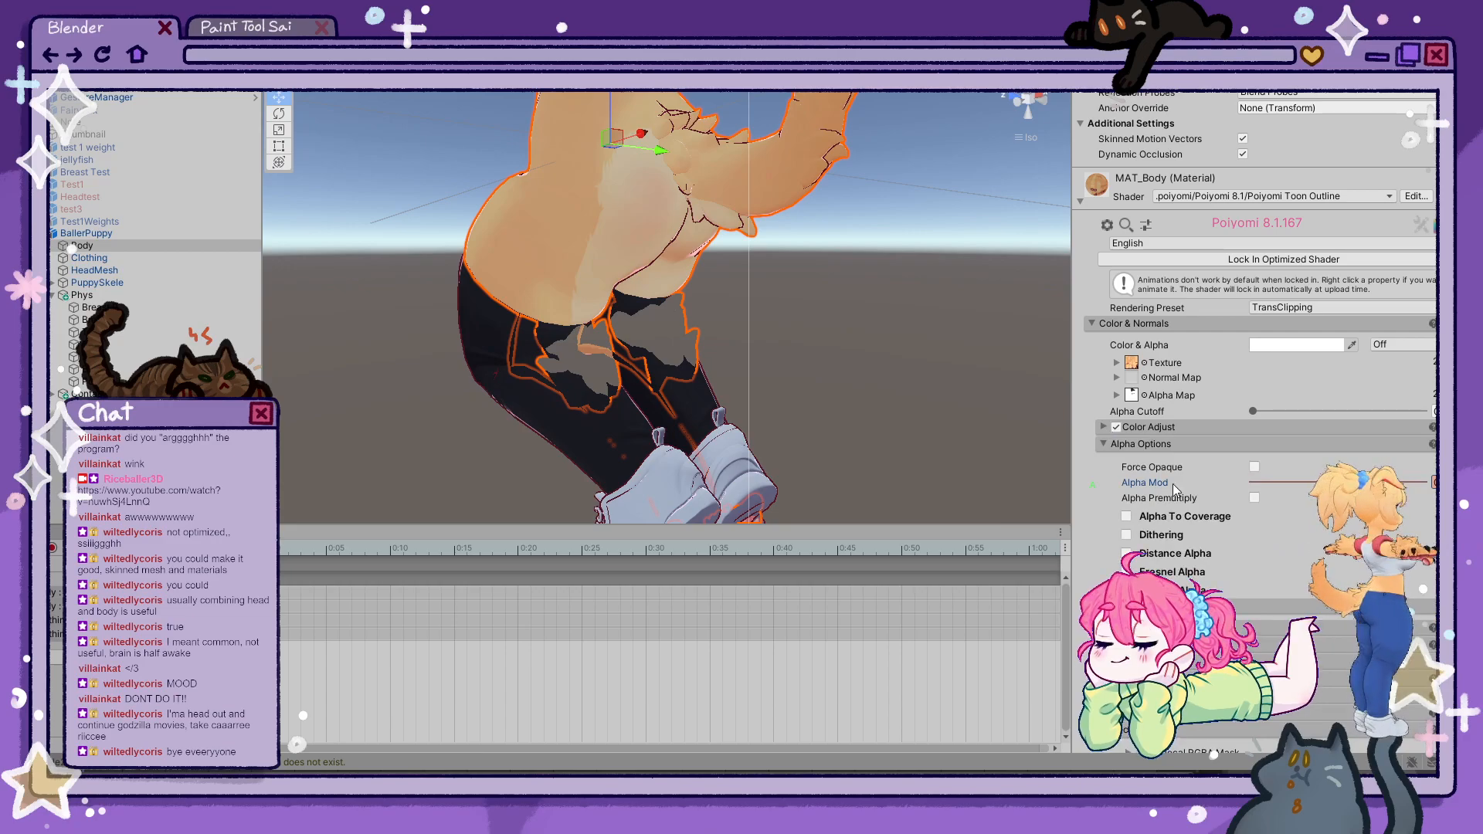
# - Try Alpha To Coverage and a lower Alpha Mod on MAT_Body, and reset Alpha Mod to 0
pyautogui.click(1183, 517)
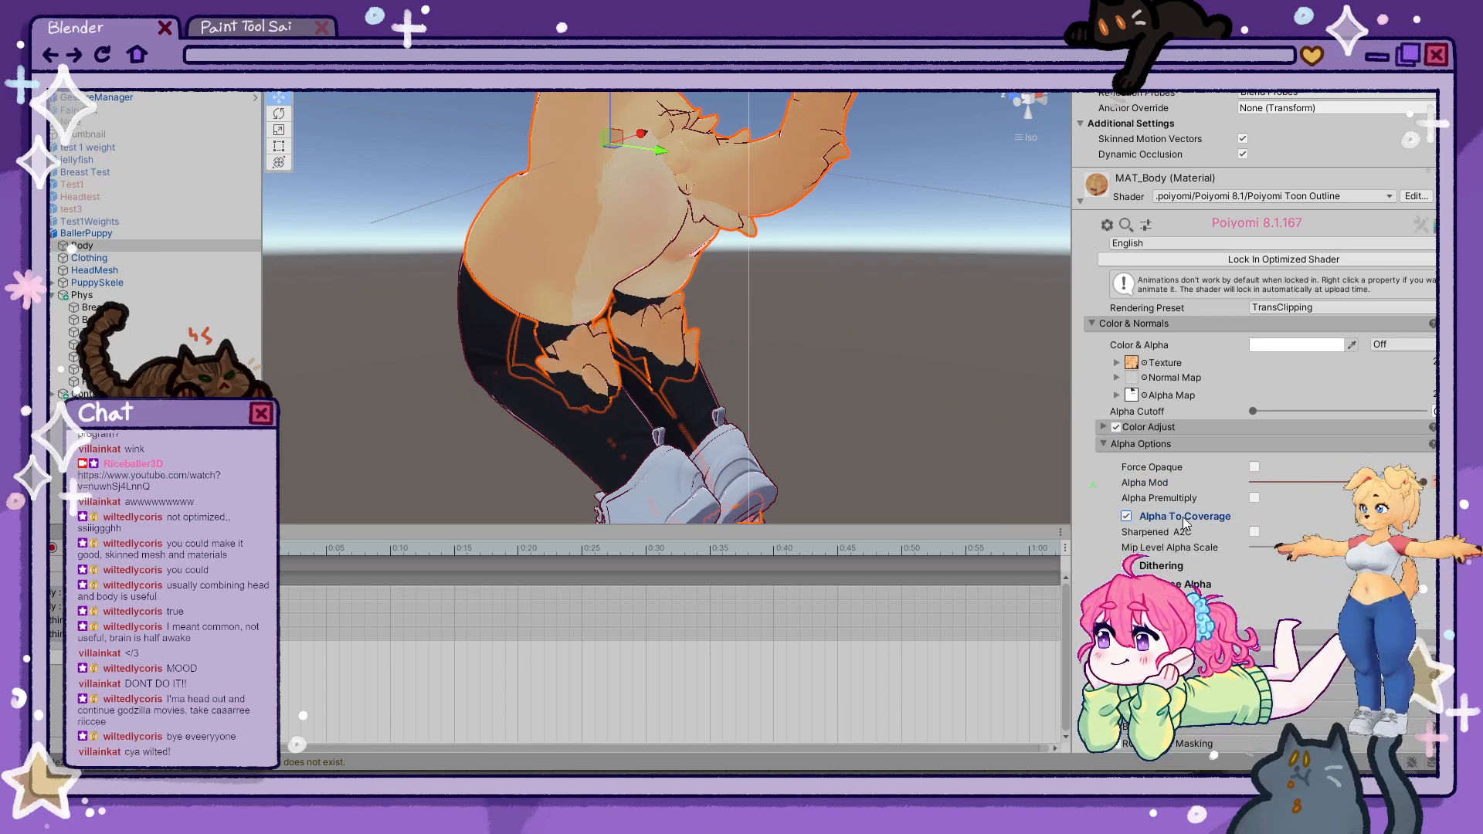
pyautogui.click(1182, 517)
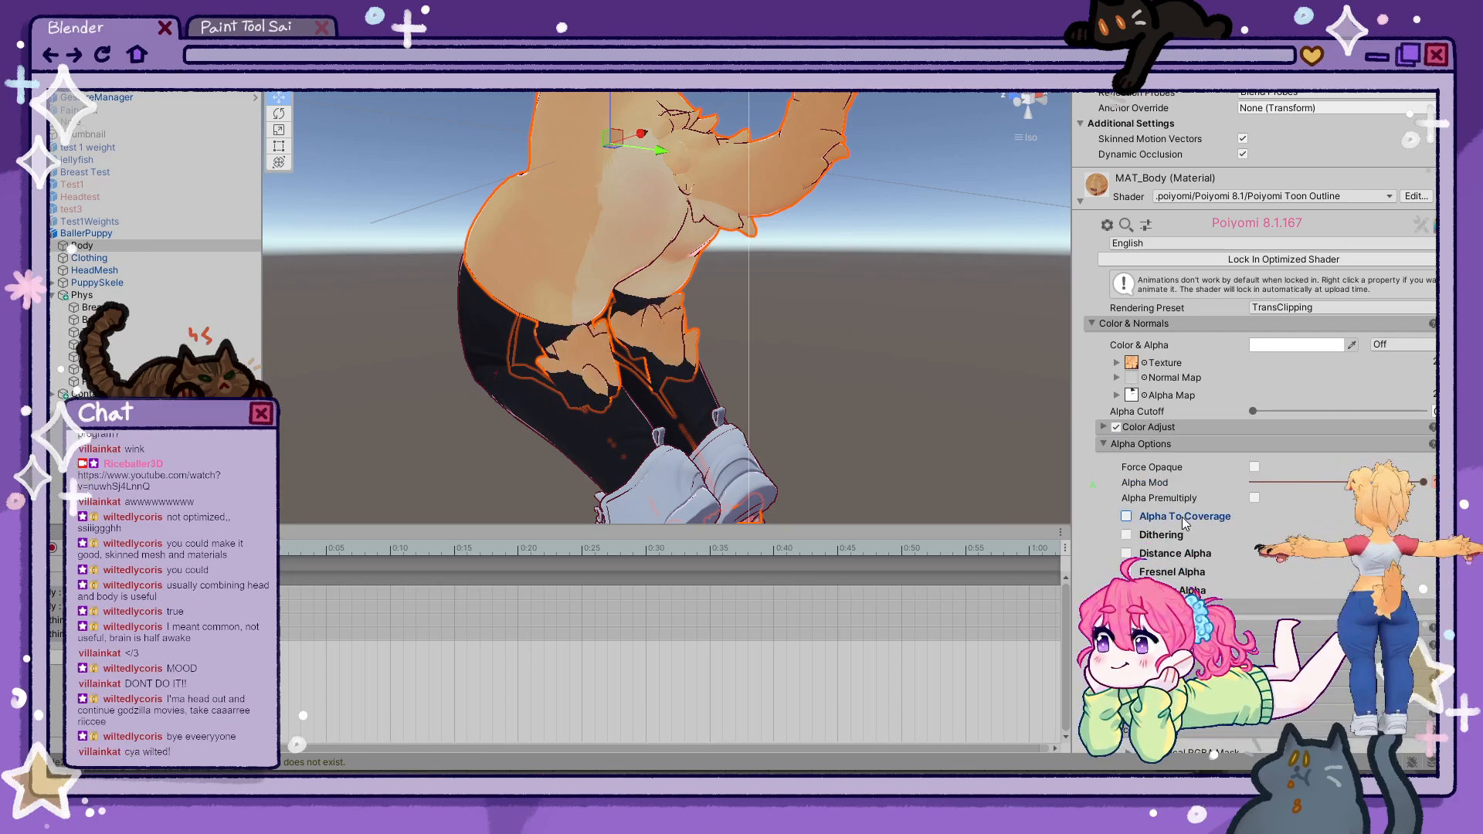
pyautogui.moveTo(1422, 483); pyautogui.dragTo(1311, 483)
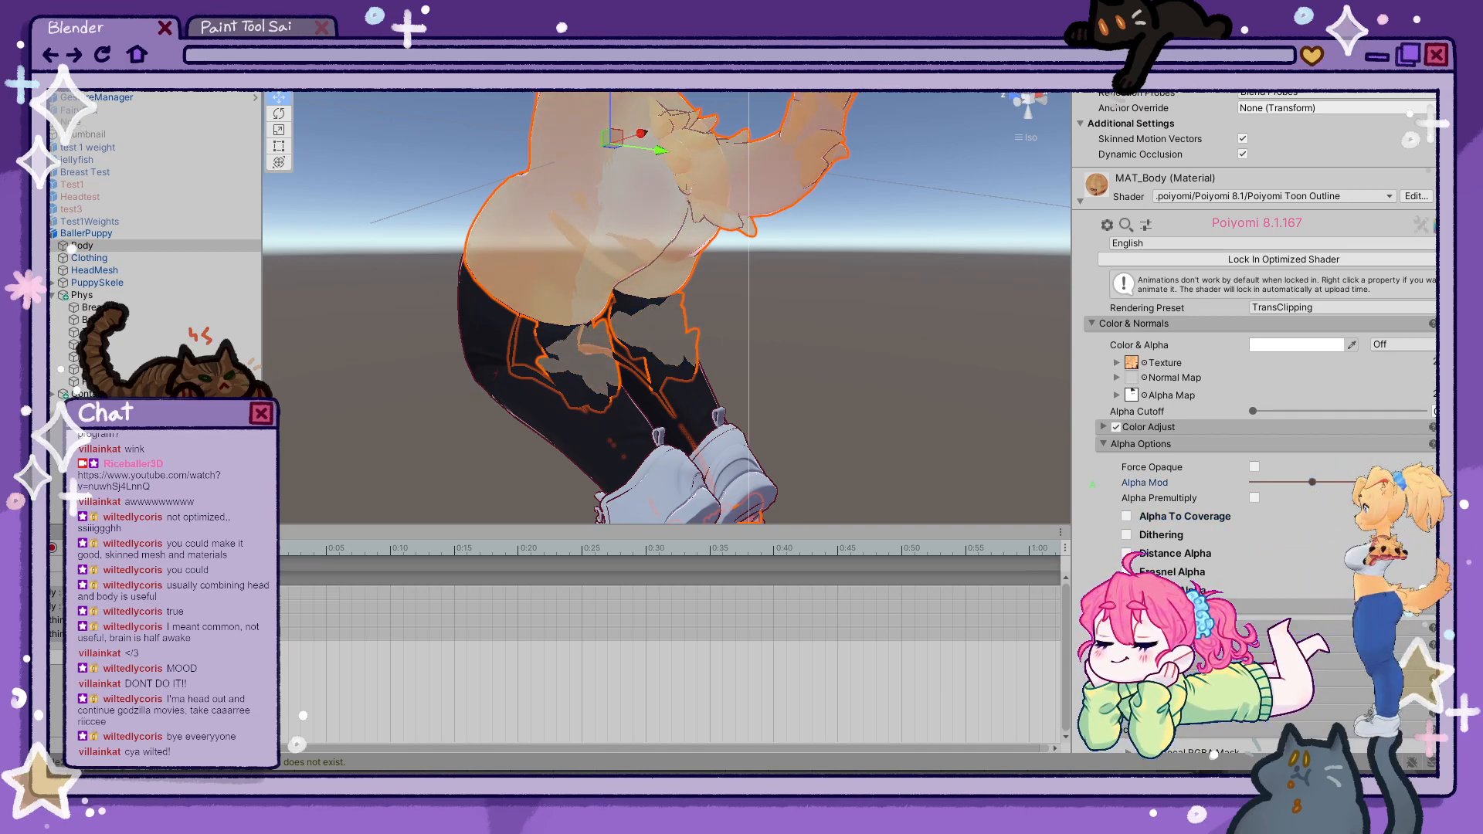
pyautogui.write('0')
pyautogui.press('Return')
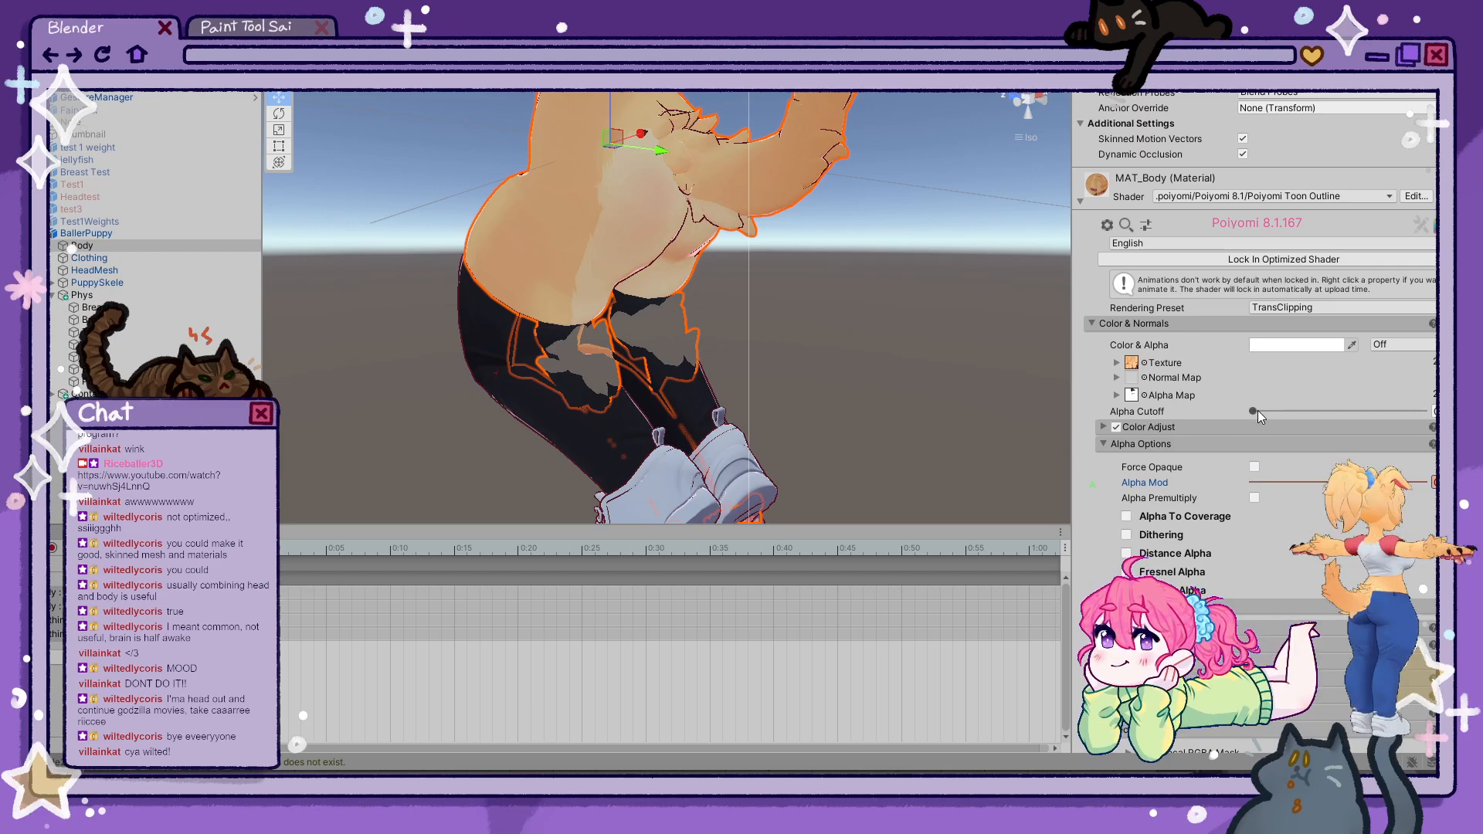
# - Set MAT_Body's Alpha Cutoff to about the middle of its range, testing it against low and high Alpha Mod values
pyautogui.moveTo(1258, 412); pyautogui.dragTo(1441, 415)
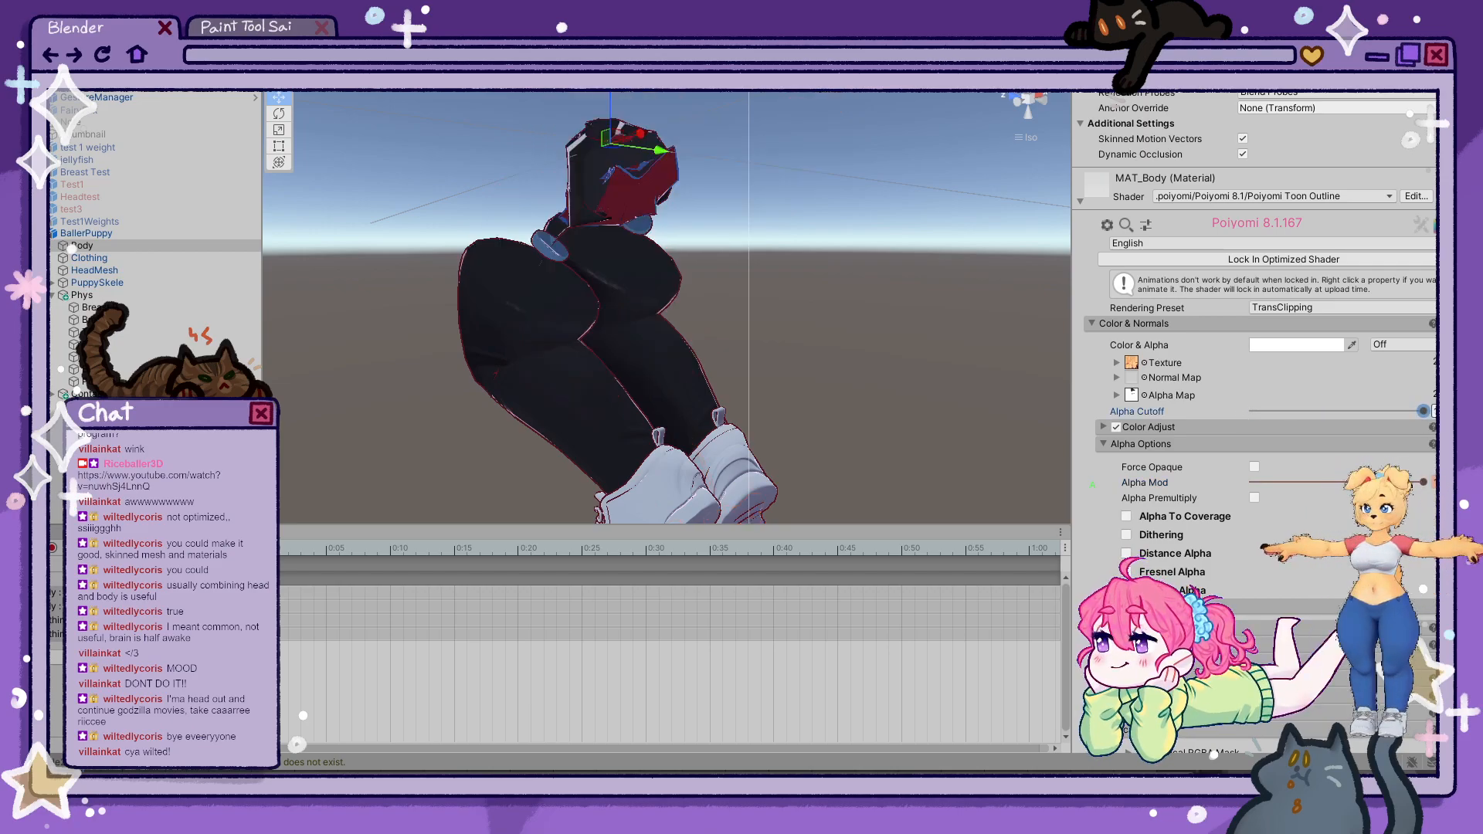
pyautogui.moveTo(1423, 482); pyautogui.dragTo(1168, 473)
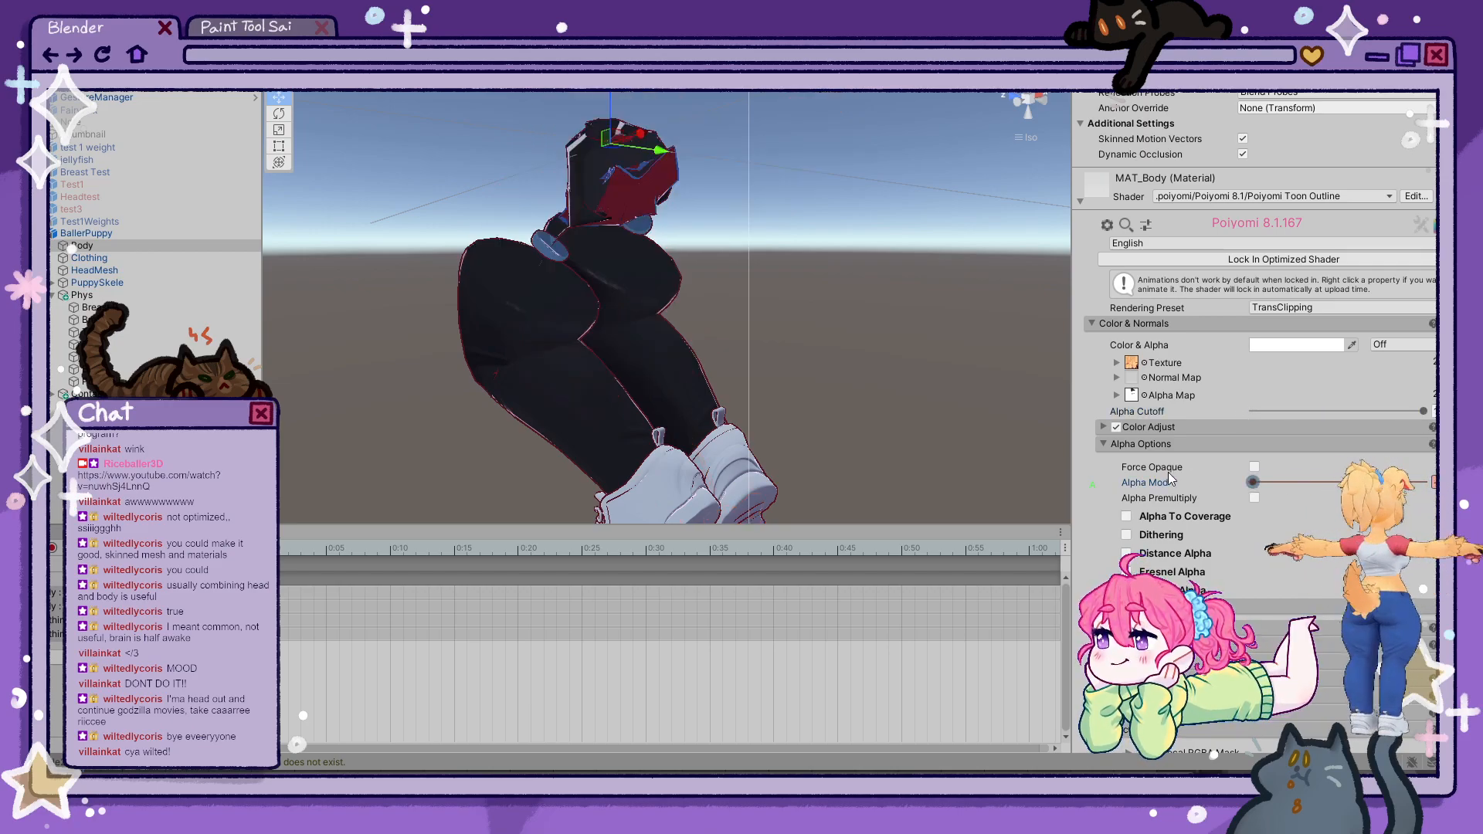
pyautogui.click(1342, 410)
pyautogui.moveTo(1289, 486); pyautogui.dragTo(1352, 487)
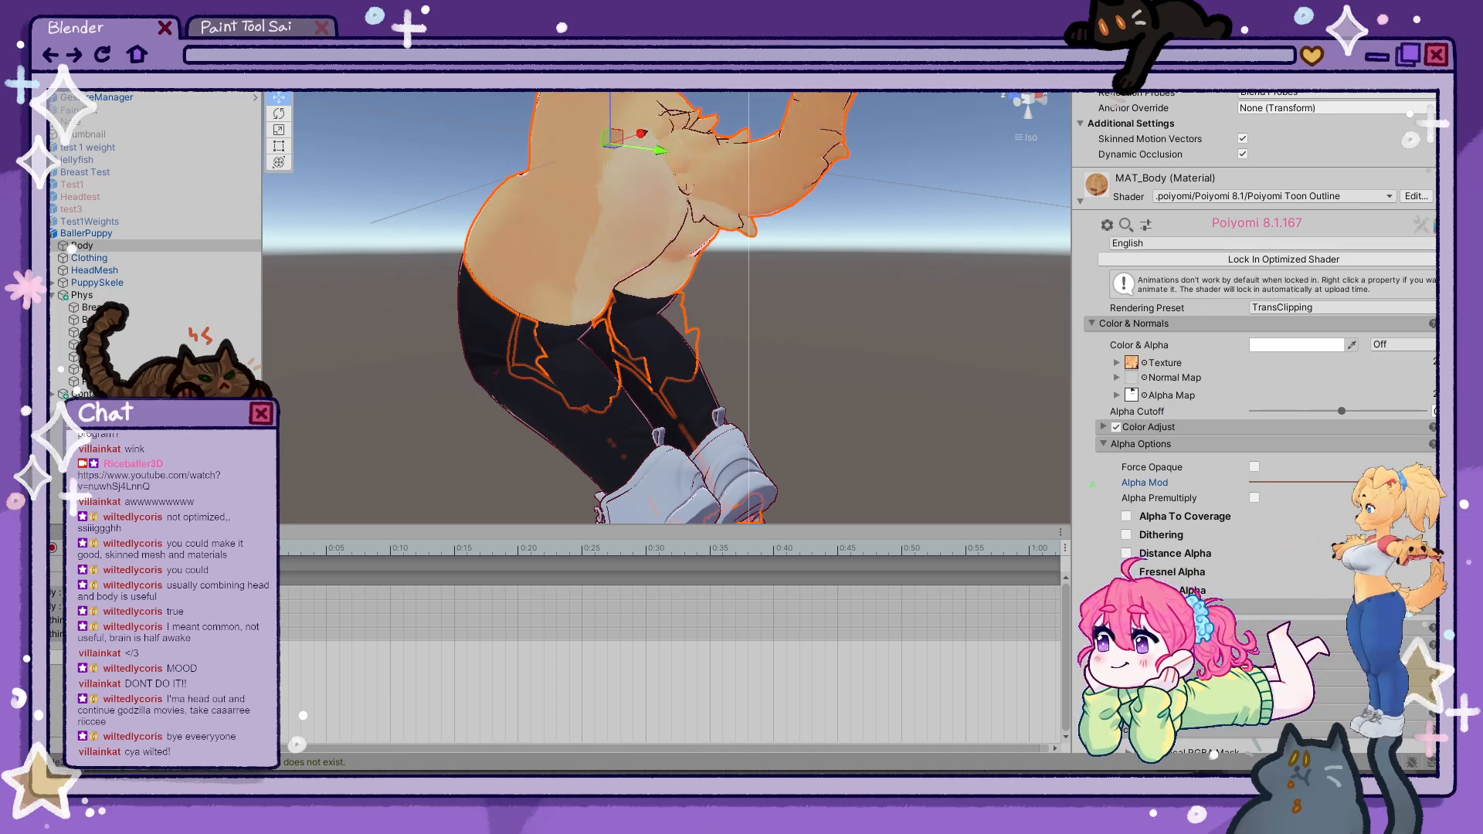
pyautogui.moveTo(1347, 408)
pyautogui.mouseDown()
pyautogui.moveTo(1429, 422)
pyautogui.moveTo(1335, 415)
pyautogui.moveTo(1369, 417)
pyautogui.mouseUp()
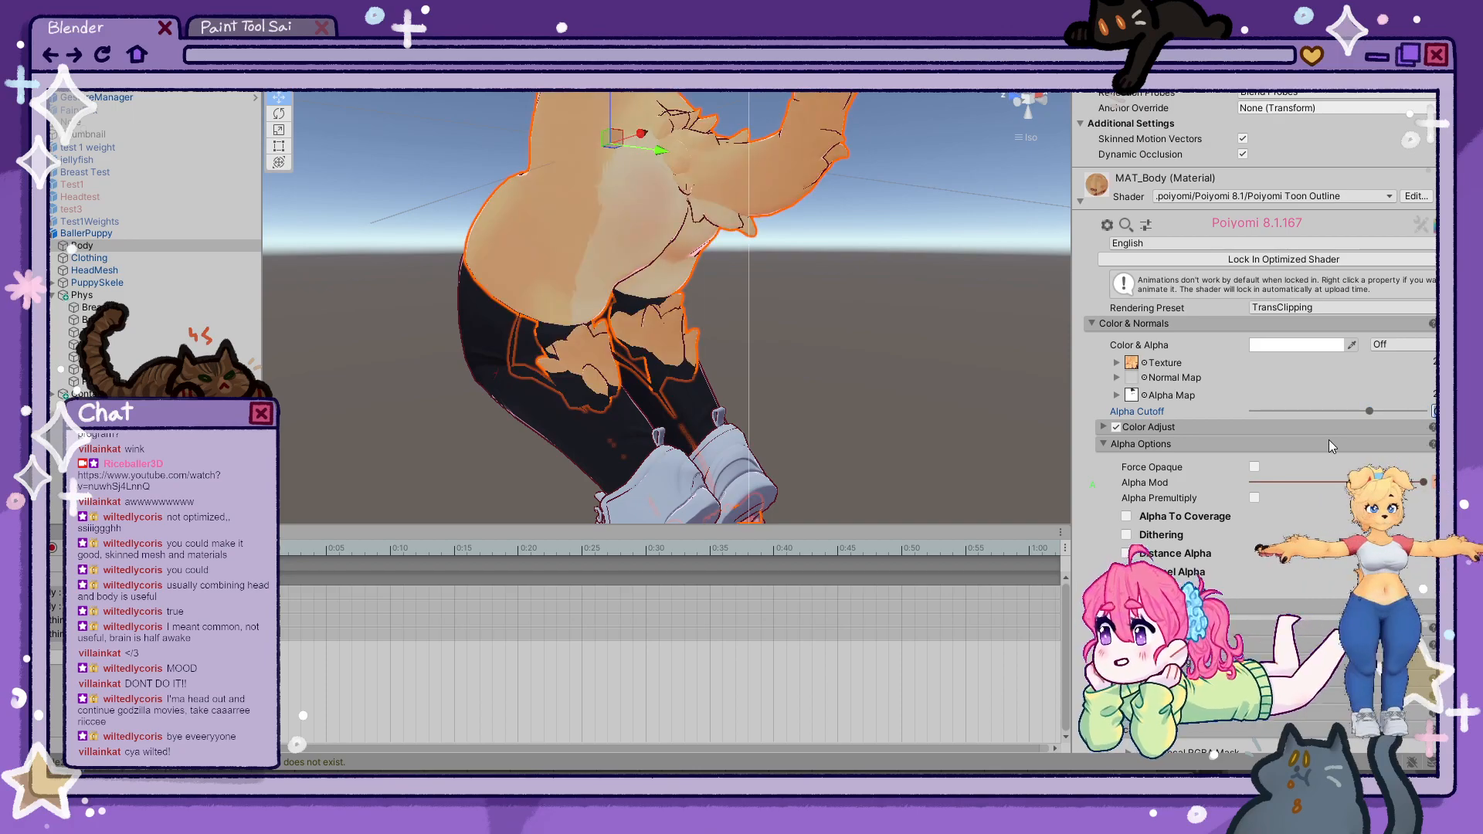
pyautogui.click(1338, 412)
pyautogui.moveTo(1346, 483)
pyautogui.mouseDown()
pyautogui.moveTo(1310, 502)
pyautogui.moveTo(1338, 482)
pyautogui.mouseUp()
# - Examine the body and leggings from several angles with animation recording and preview switched on and off
pyautogui.moveTo(882, 377); pyautogui.dragTo(1017, 415, button='right')
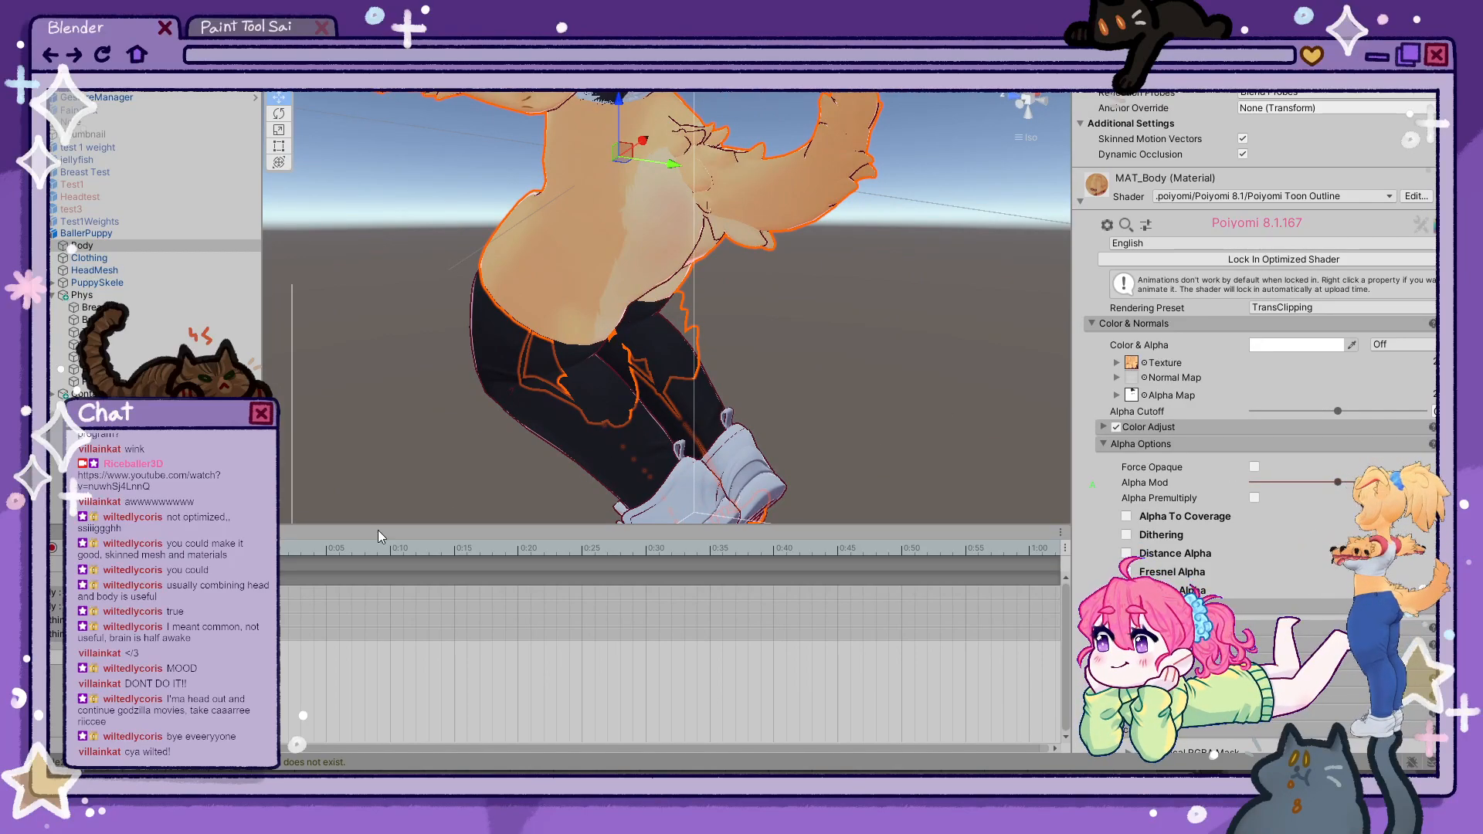
pyautogui.click(52, 547)
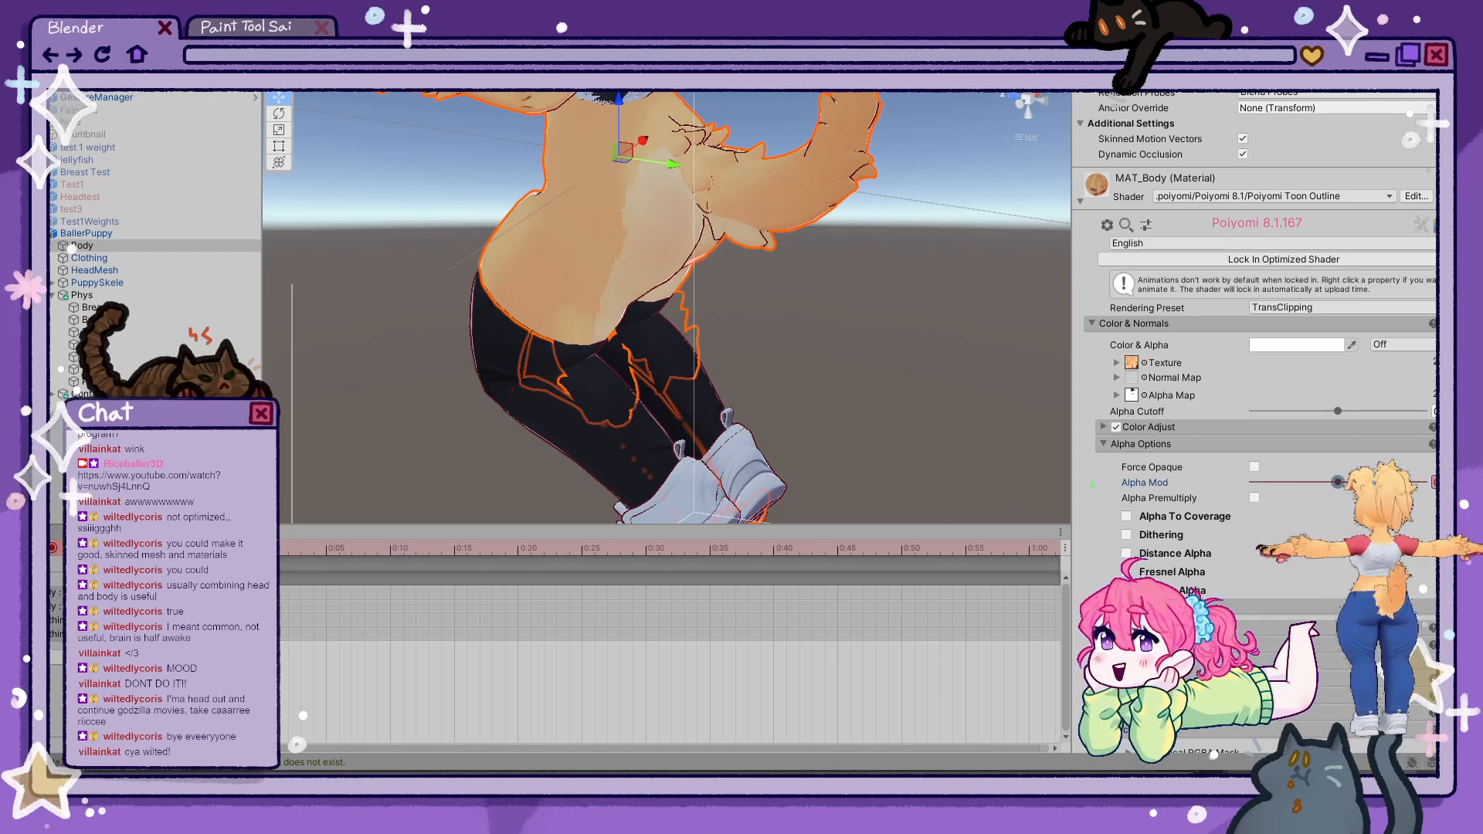
pyautogui.moveTo(476, 437); pyautogui.dragTo(495, 351, button='right')
pyautogui.click(52, 547)
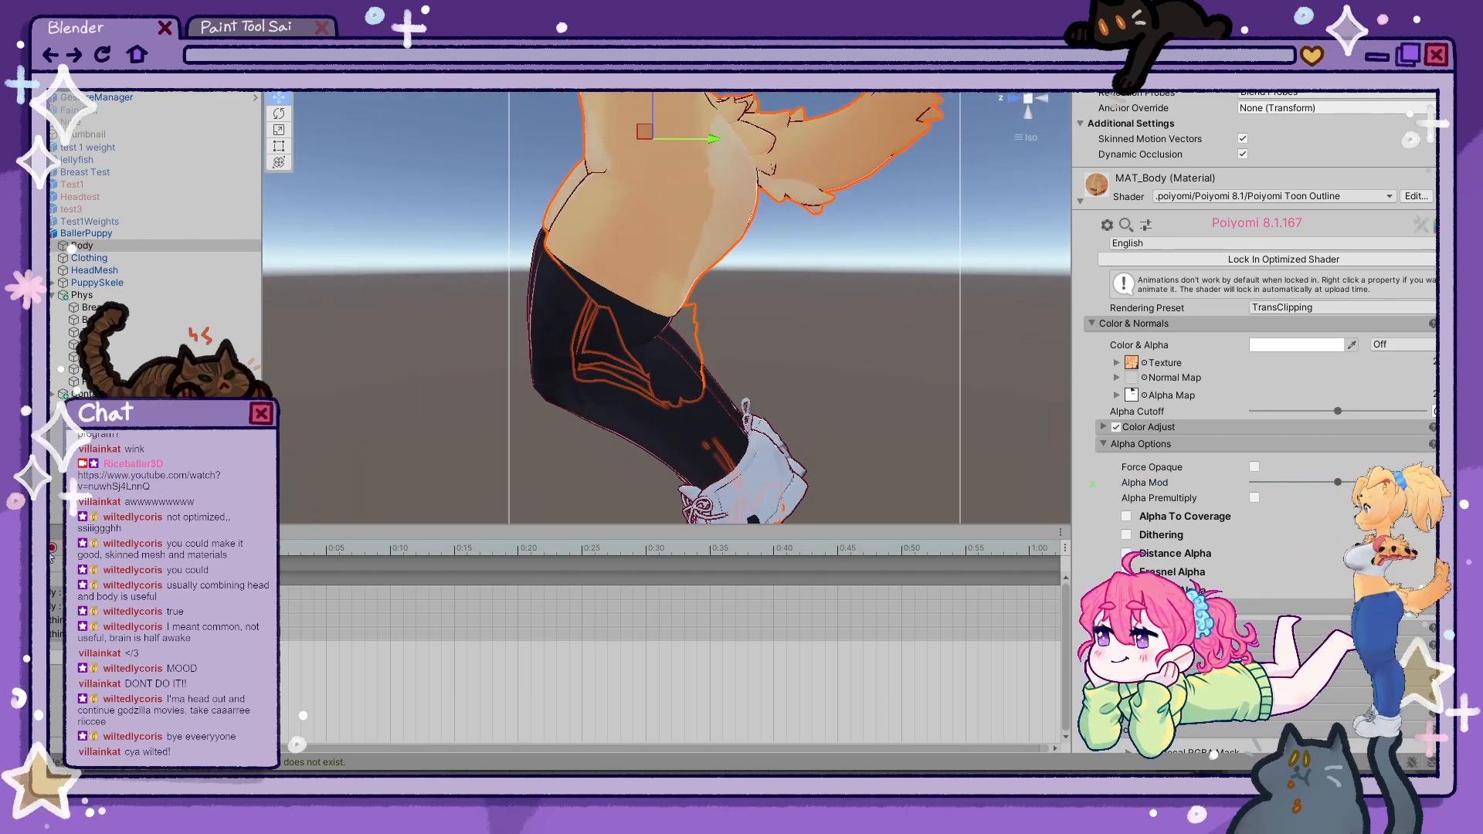
pyautogui.click(23, 548)
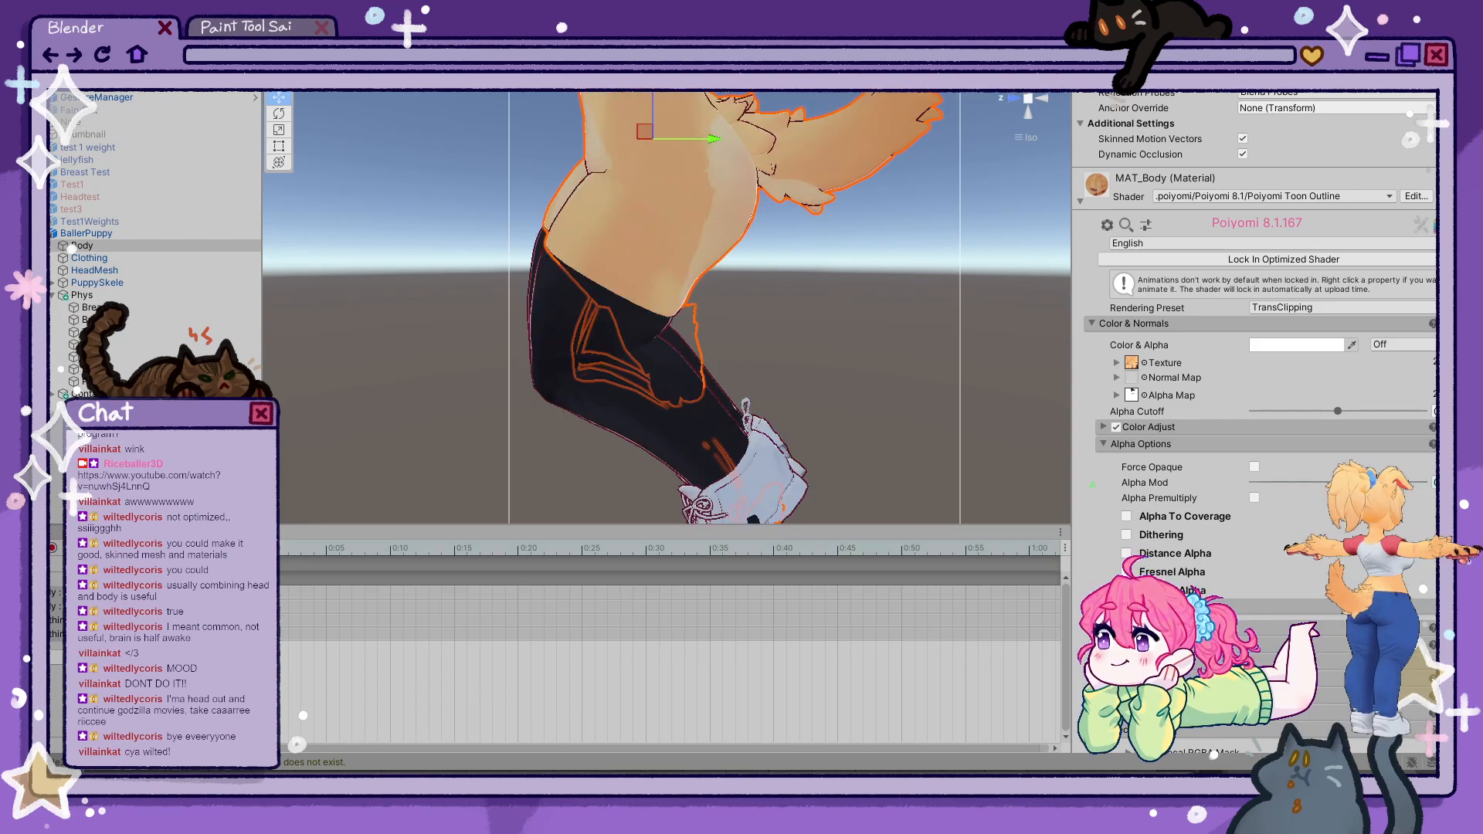
pyautogui.click(24, 548)
pyautogui.click(23, 548)
pyautogui.moveTo(423, 450); pyautogui.dragTo(574, 426, button='right')
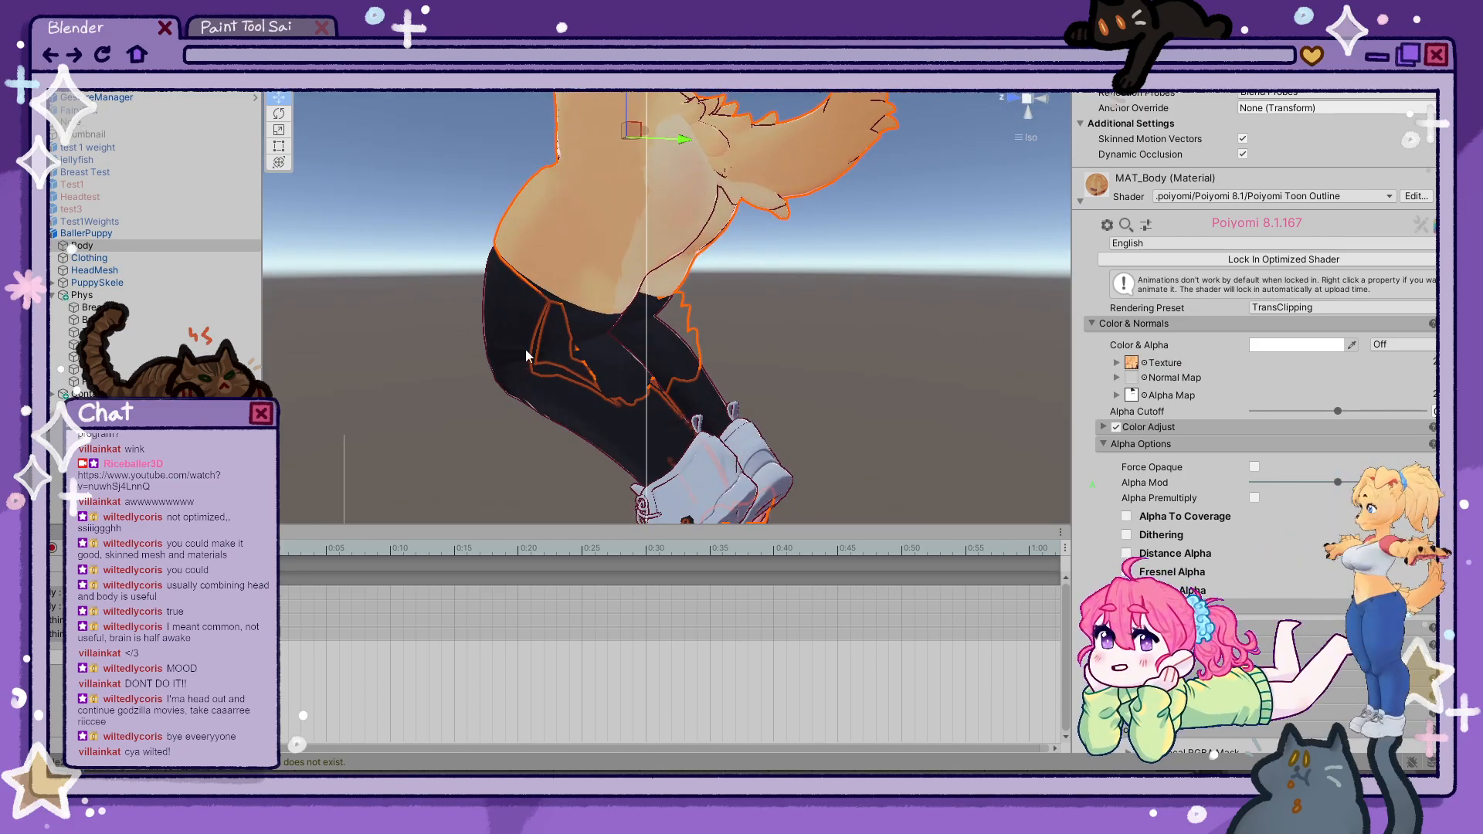
# - Turn on recording for the animation clip and key the Alpha Mod of the Body's MAT_Body material
pyautogui.click(591, 263)
pyautogui.moveTo(591, 263); pyautogui.dragTo(613, 263, button='right')
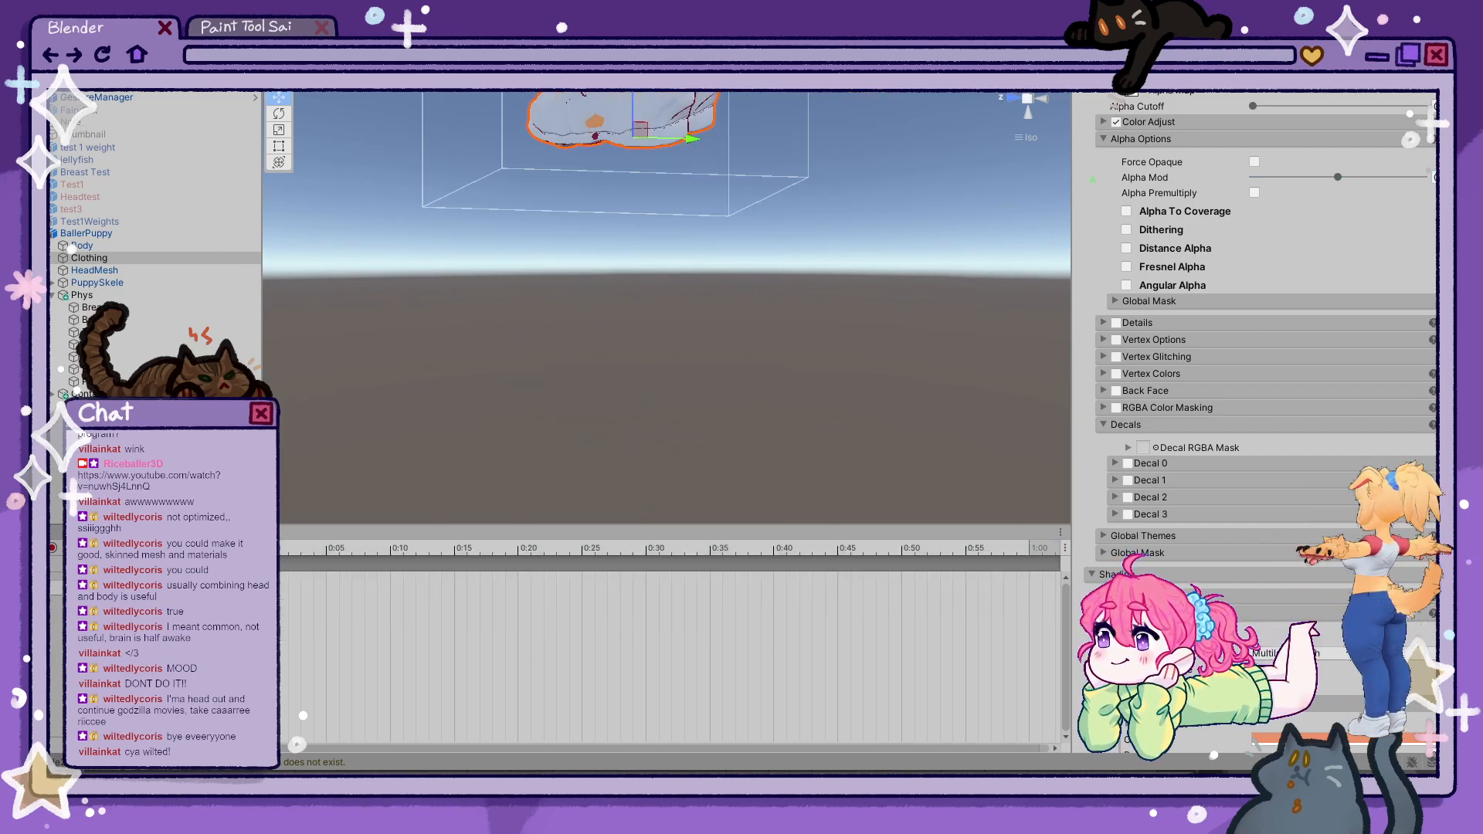
pyautogui.click(52, 548)
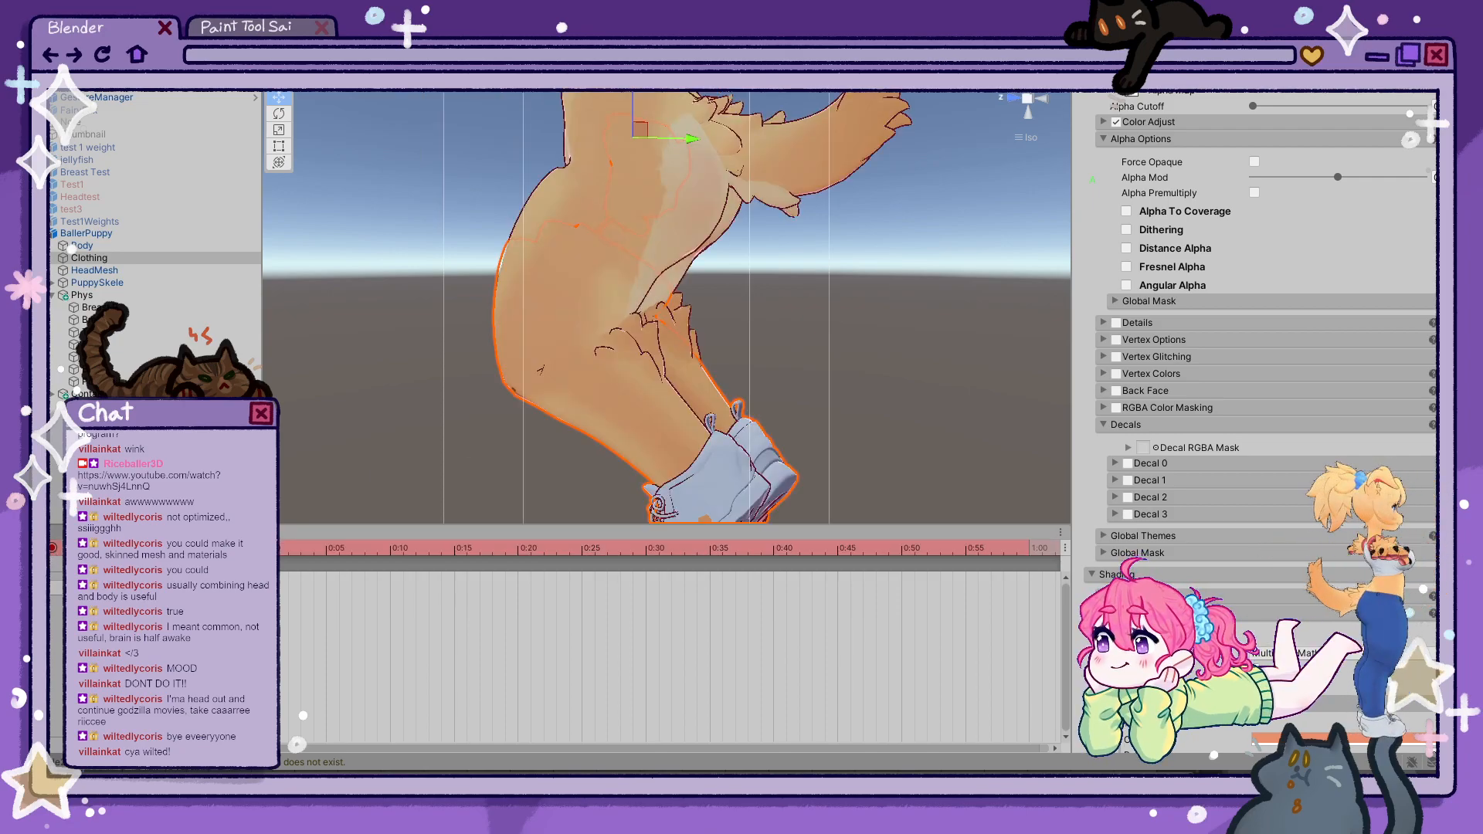
pyautogui.click(688, 226)
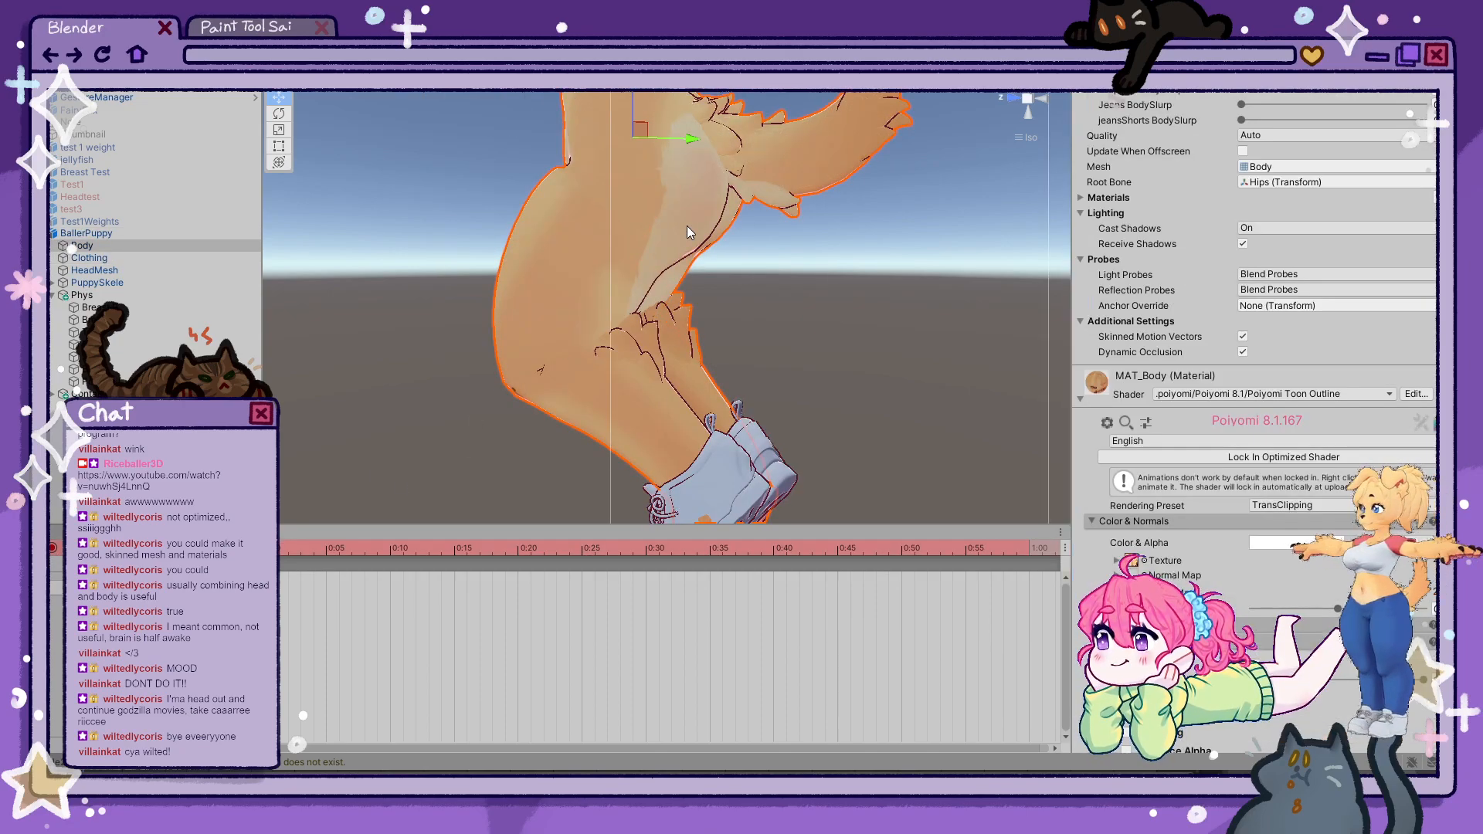
pyautogui.scroll(-1, 1314, 414)
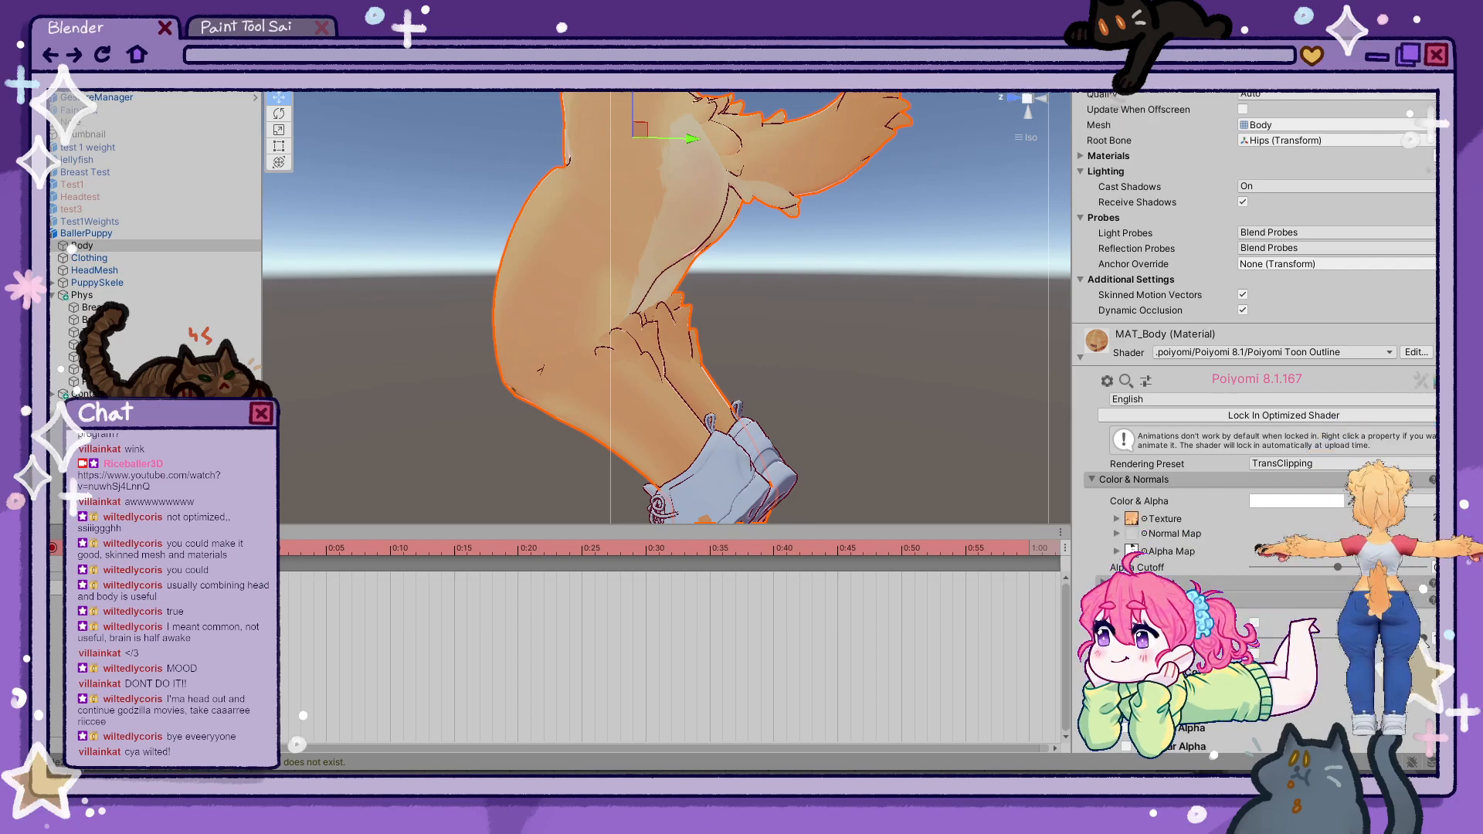
pyautogui.moveTo(1424, 638); pyautogui.dragTo(1393, 638)
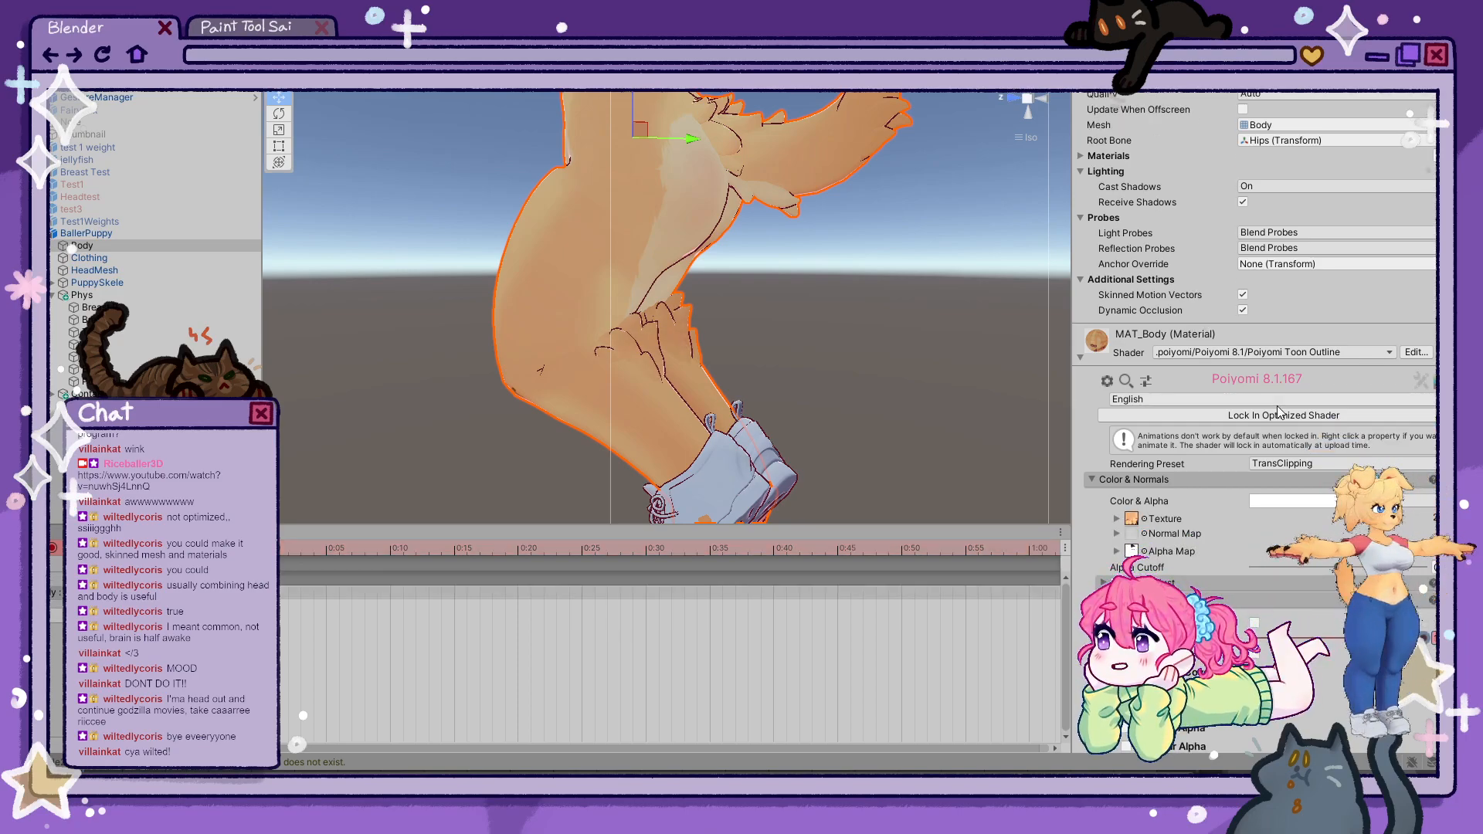
# - Key the Body's Socks BodySlurp blend shape at its minimum in the animation and select the Clothing mesh
pyautogui.scroll(8, 1277, 413)
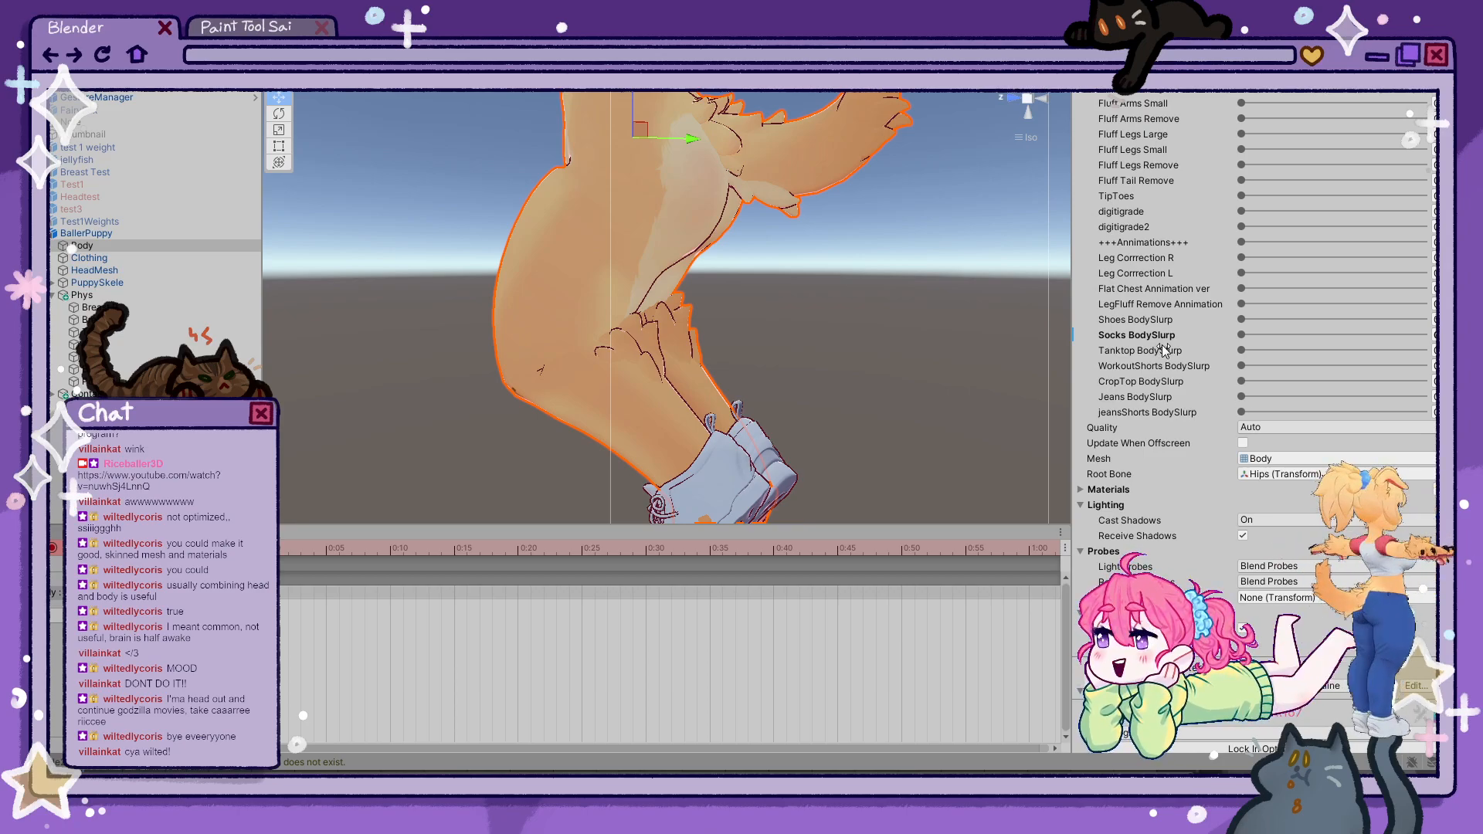
pyautogui.moveTo(1256, 333)
pyautogui.mouseDown()
pyautogui.moveTo(1423, 334)
pyautogui.moveTo(1241, 334)
pyautogui.mouseUp()
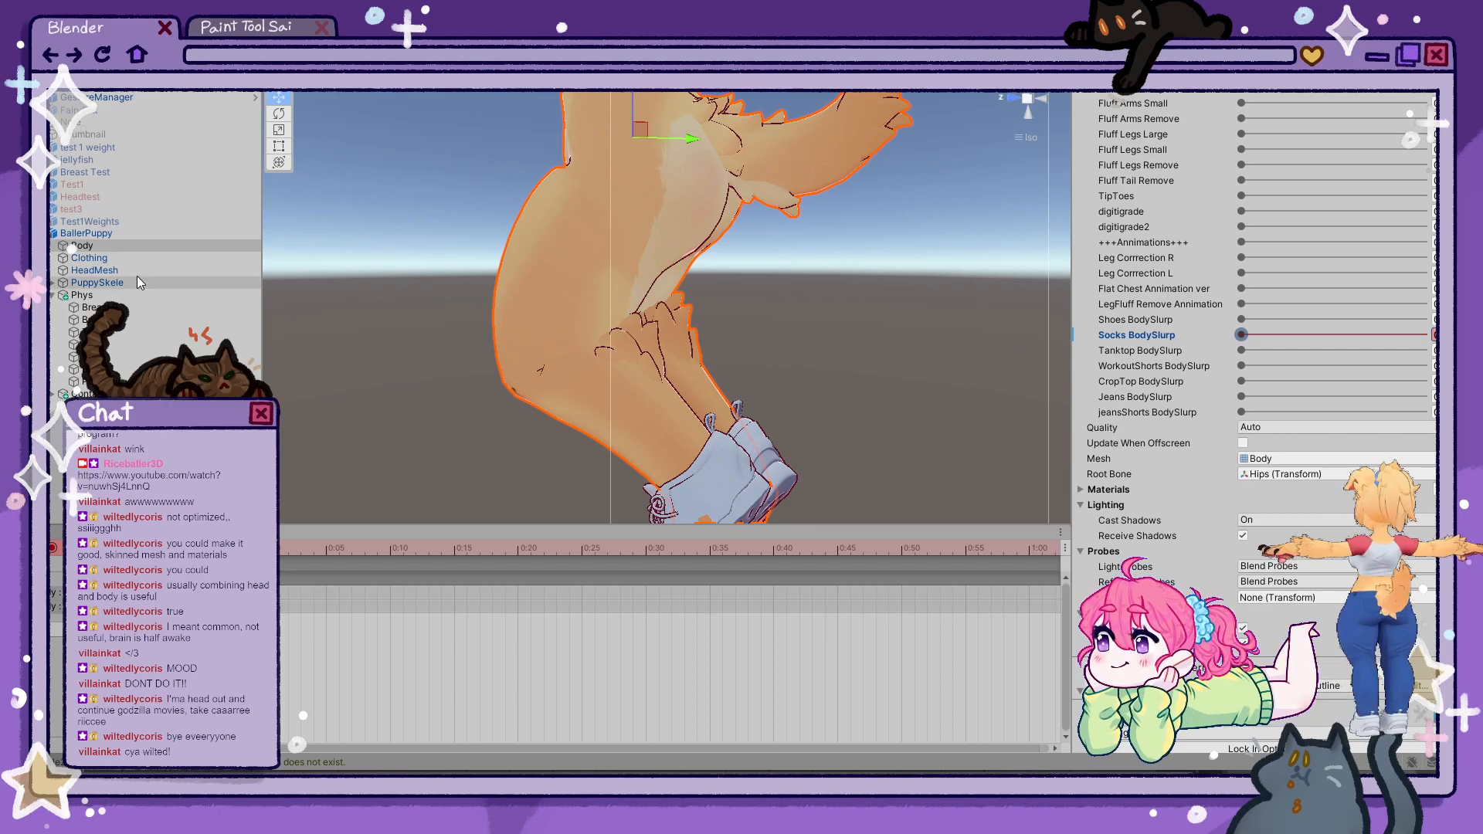
pyautogui.click(119, 260)
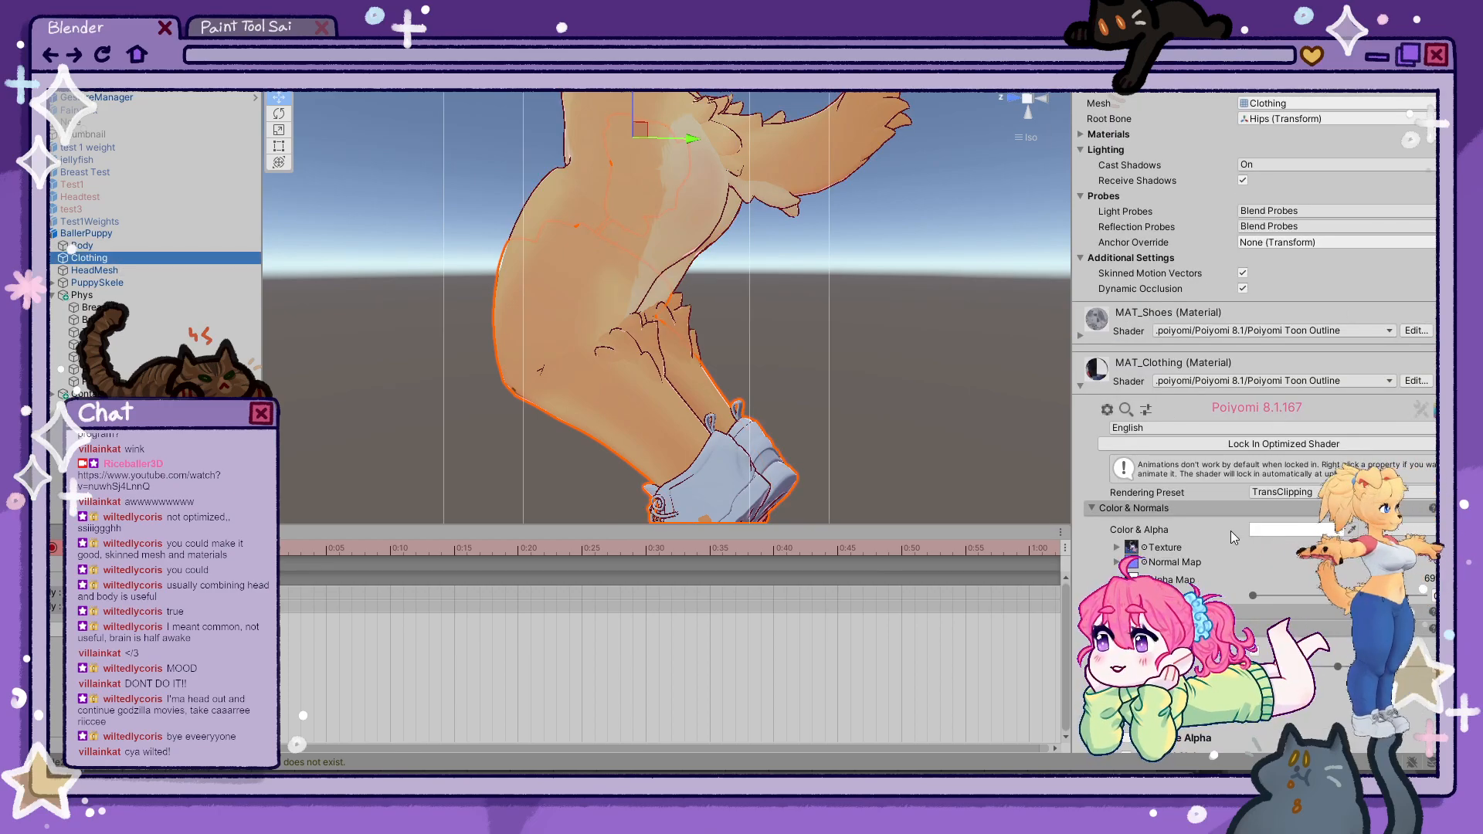
# - Key the Alpha Mod of the Clothing mesh's MAT_Clothing material in the animation and undo the trial Alpha Cutoff change
pyautogui.scroll(-3, 1232, 534)
pyautogui.moveTo(1338, 543)
pyautogui.mouseDown()
pyautogui.moveTo(1424, 542)
pyautogui.moveTo(1338, 542)
pyautogui.mouseUp()
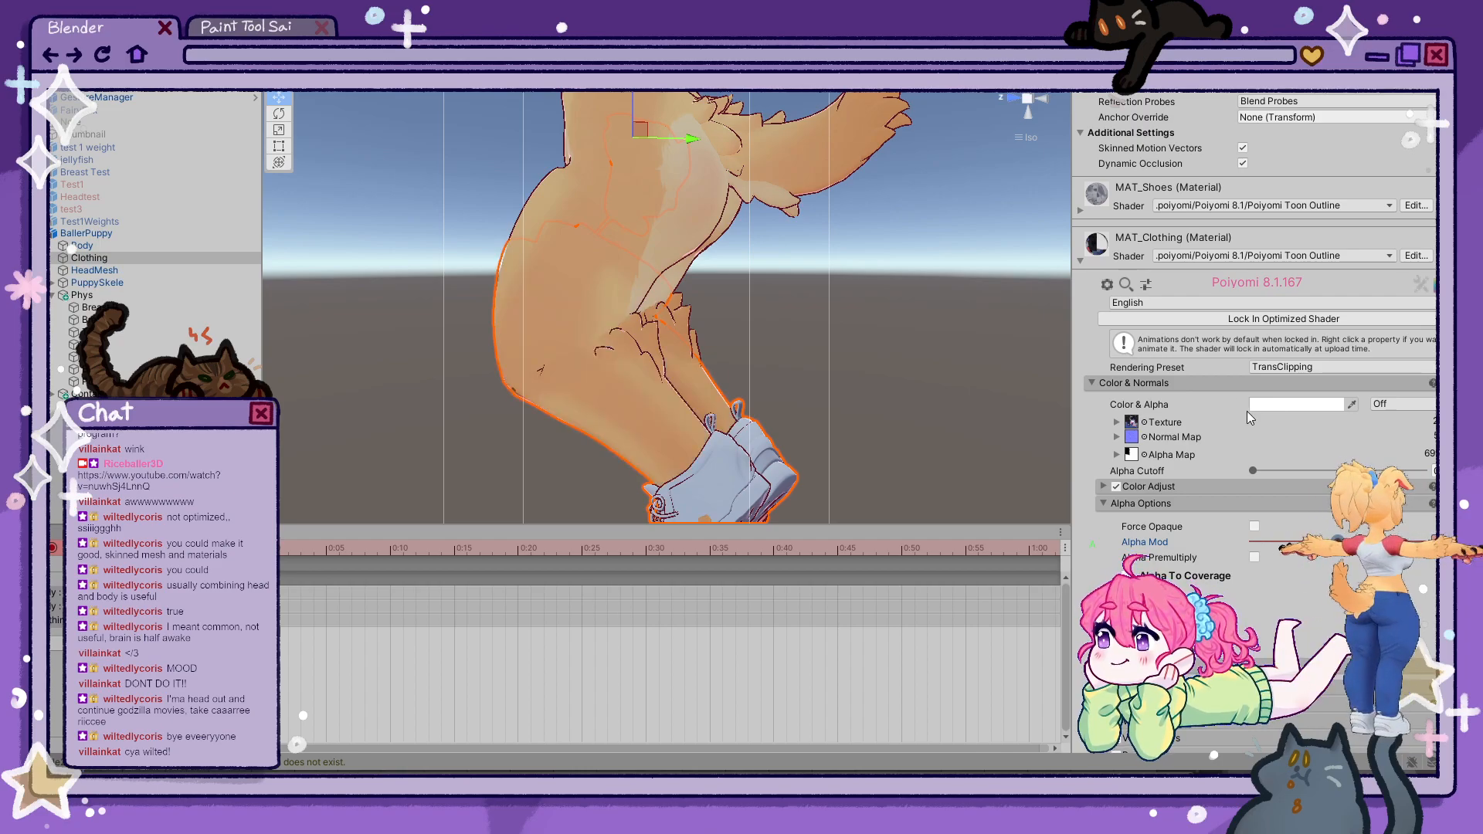
pyautogui.scroll(3, 1276, 401)
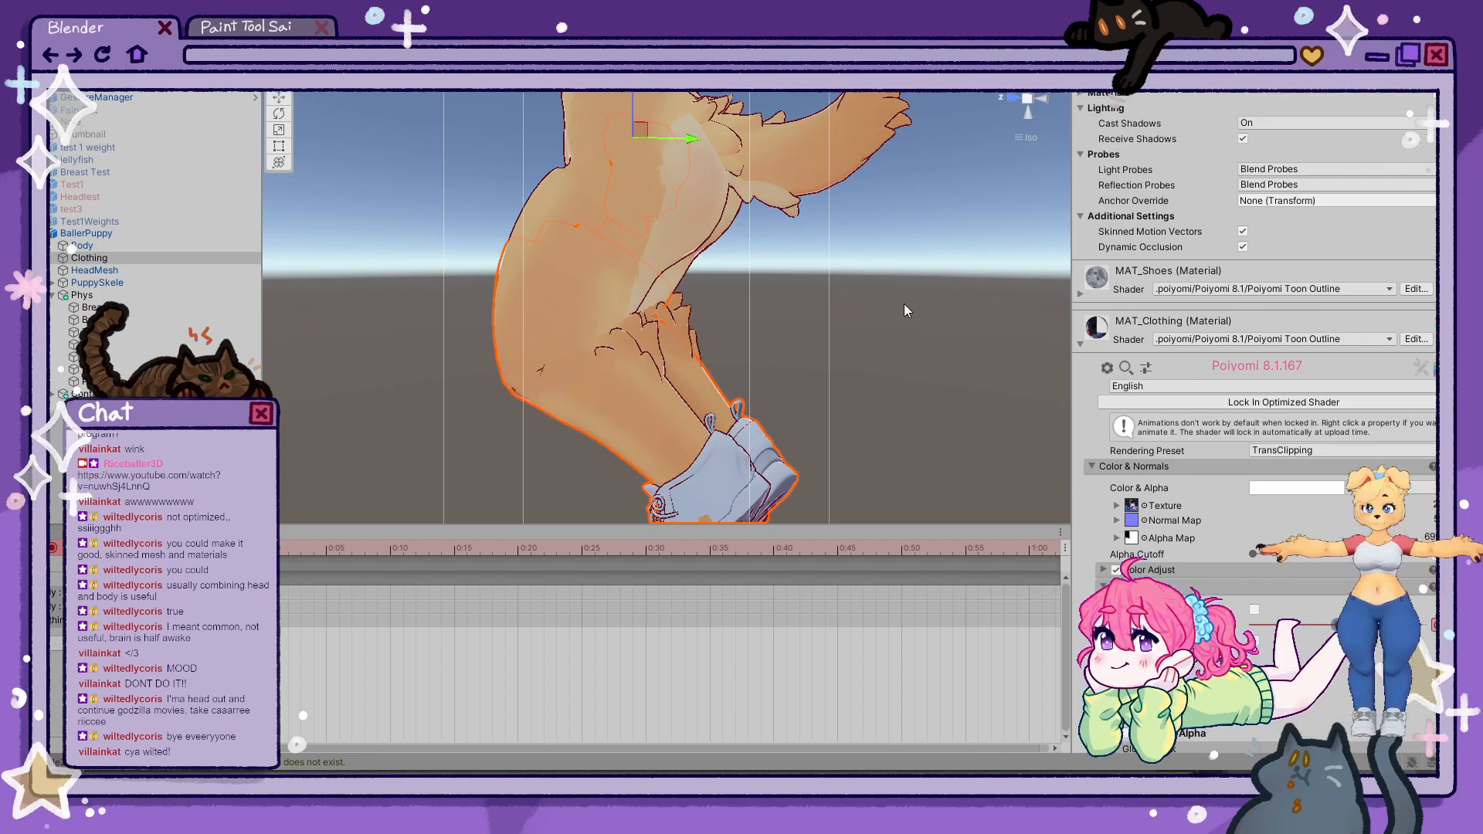
pyautogui.moveTo(904, 303); pyautogui.dragTo(1344, 396, button='right')
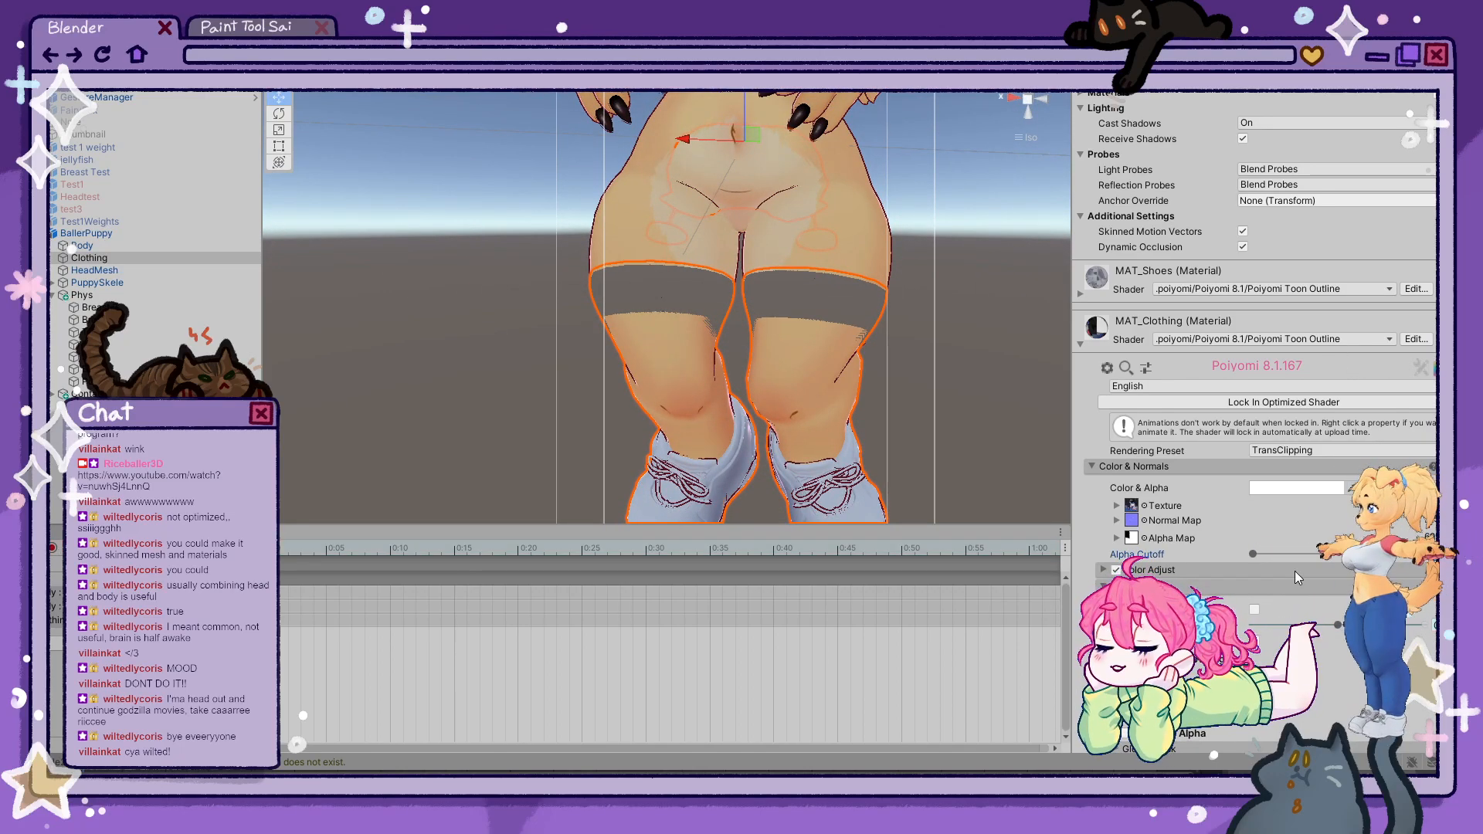
pyautogui.hotkey('ctrl', 'z')
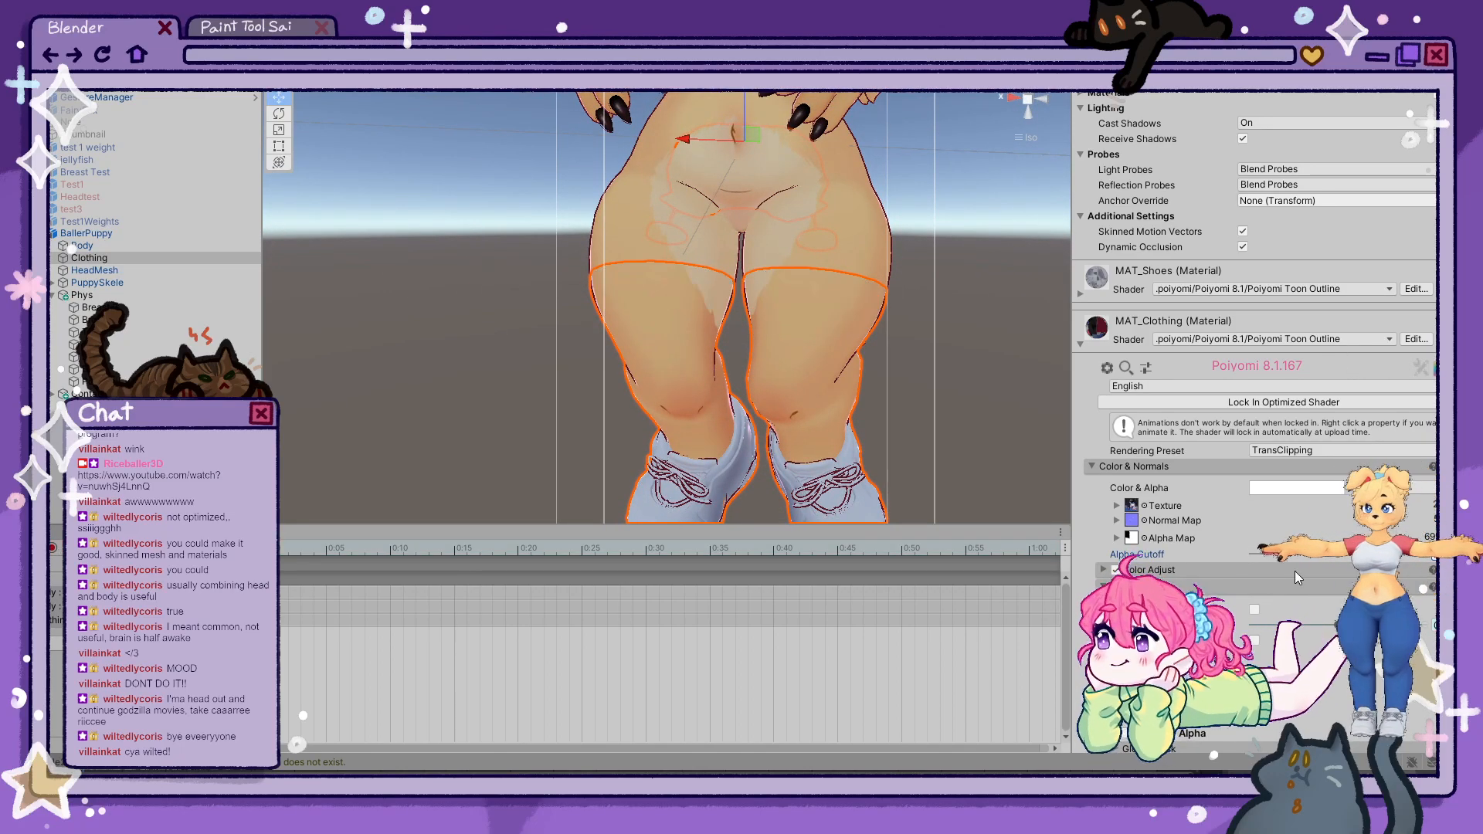
# - Record the Clothing mesh's Slurp Socks blend shape at its maximum in the animation clip and end the recording
pyautogui.click(52, 547)
pyautogui.scroll(10, 1249, 327)
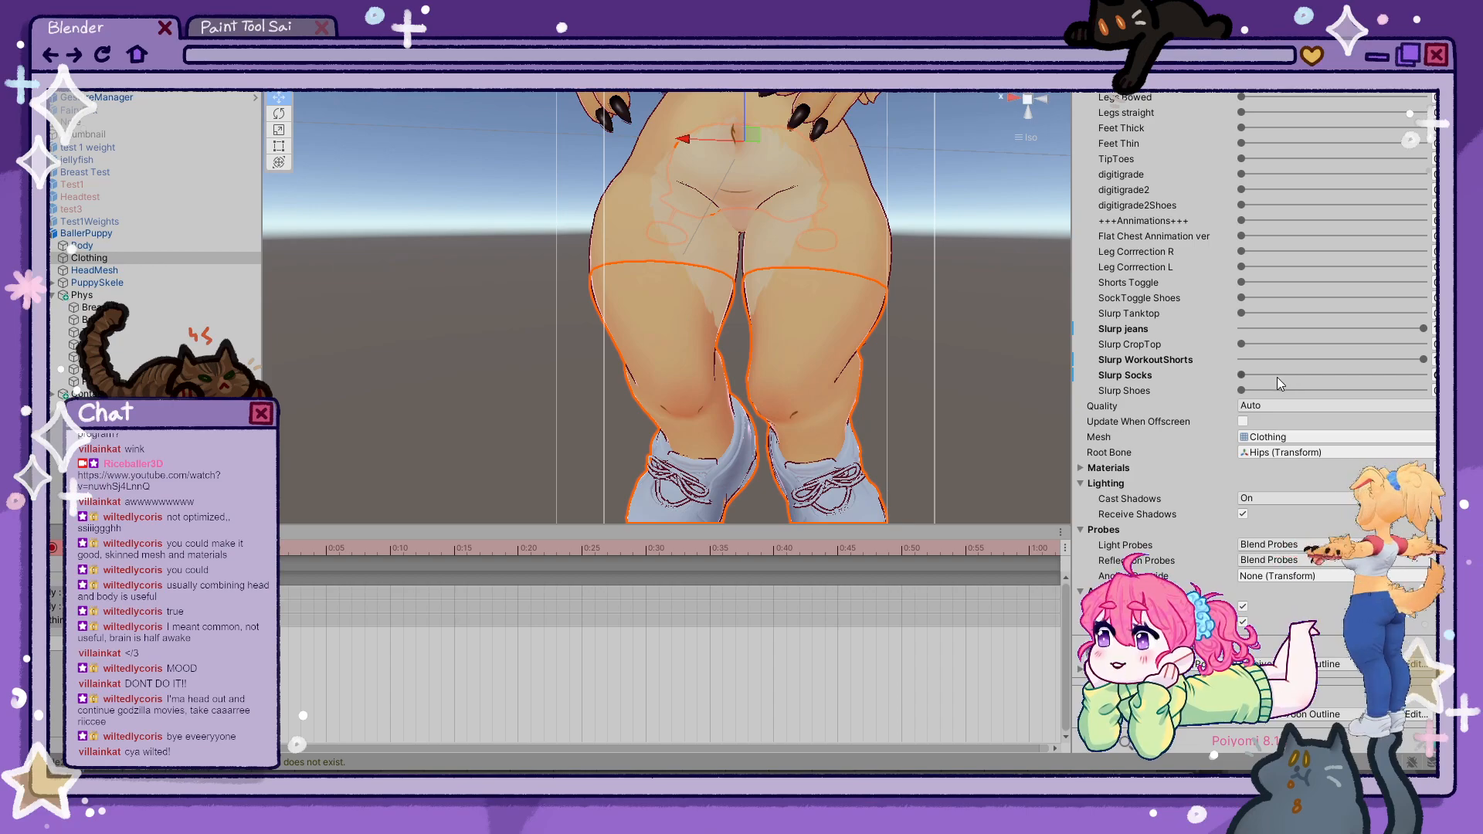
pyautogui.moveTo(1277, 377); pyautogui.dragTo(1421, 374)
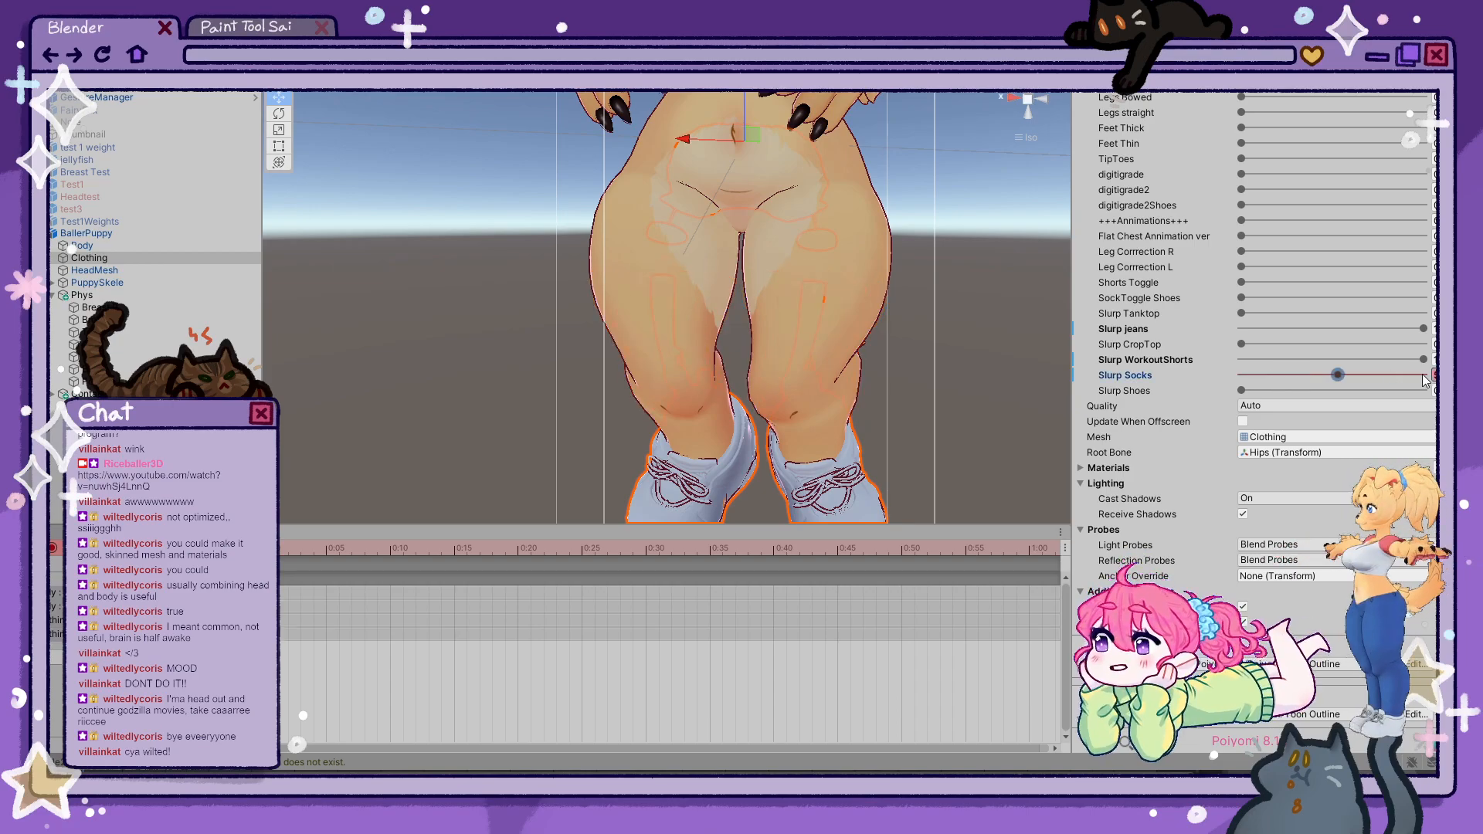
pyautogui.click(54, 550)
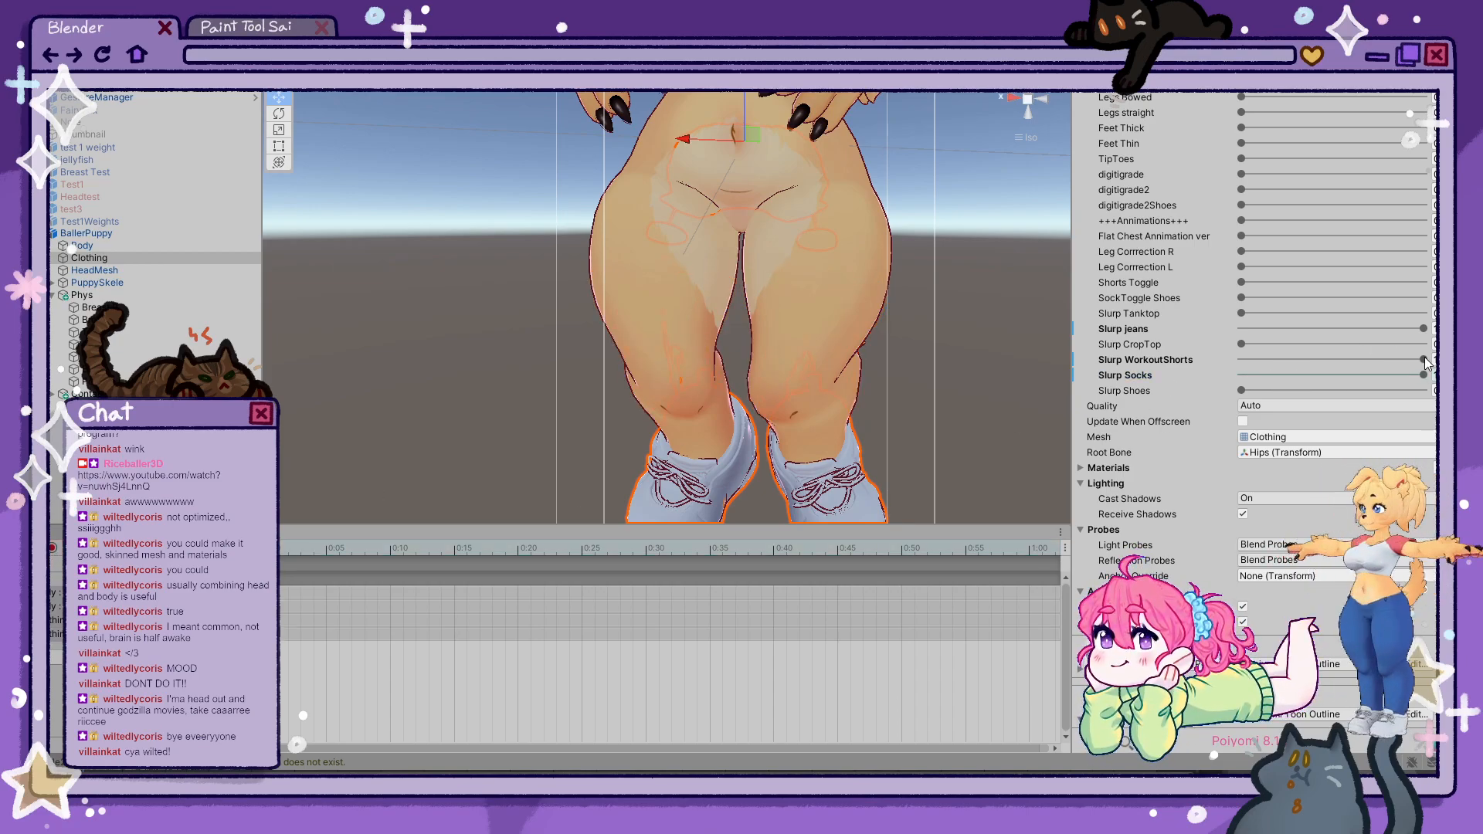
# - Return the Clothing mesh's Slurp WorkoutShorts, Slurp Socks and Slurp jeans blend shapes to their minimum
pyautogui.moveTo(1424, 359); pyautogui.dragTo(1228, 364)
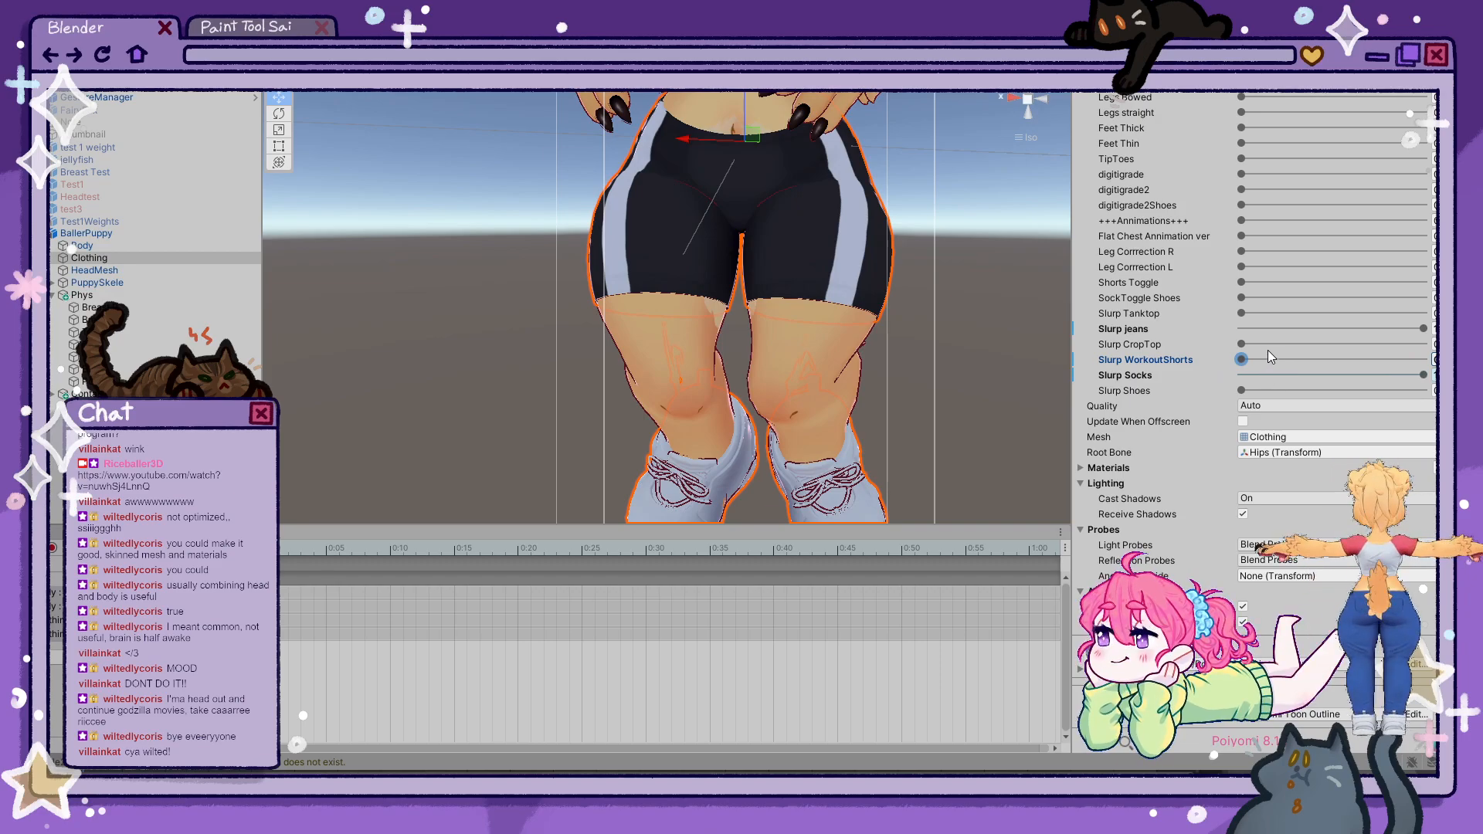
pyautogui.moveTo(1424, 375); pyautogui.dragTo(1241, 374)
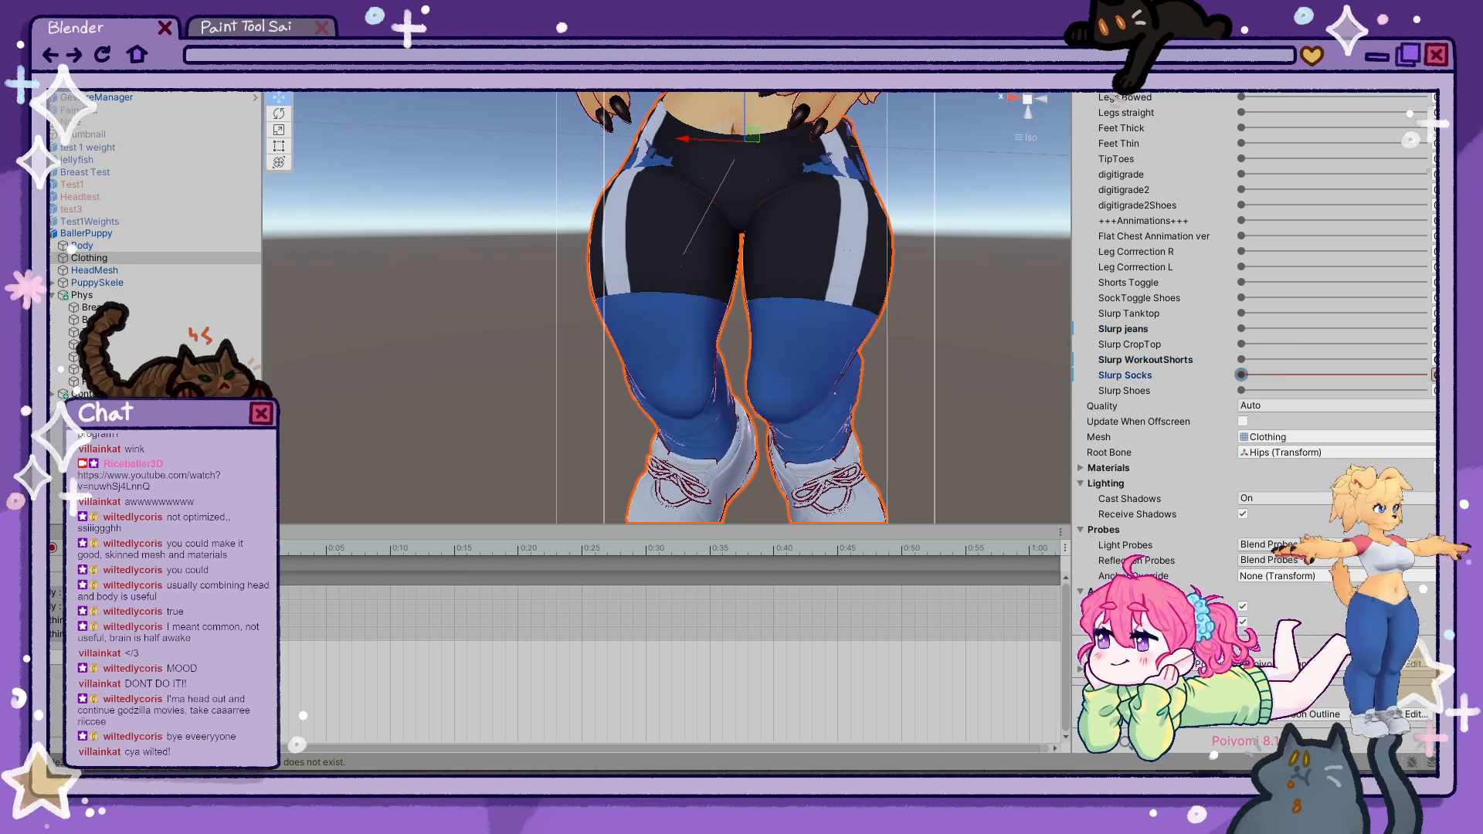
pyautogui.moveTo(1242, 375); pyautogui.dragTo(1424, 375)
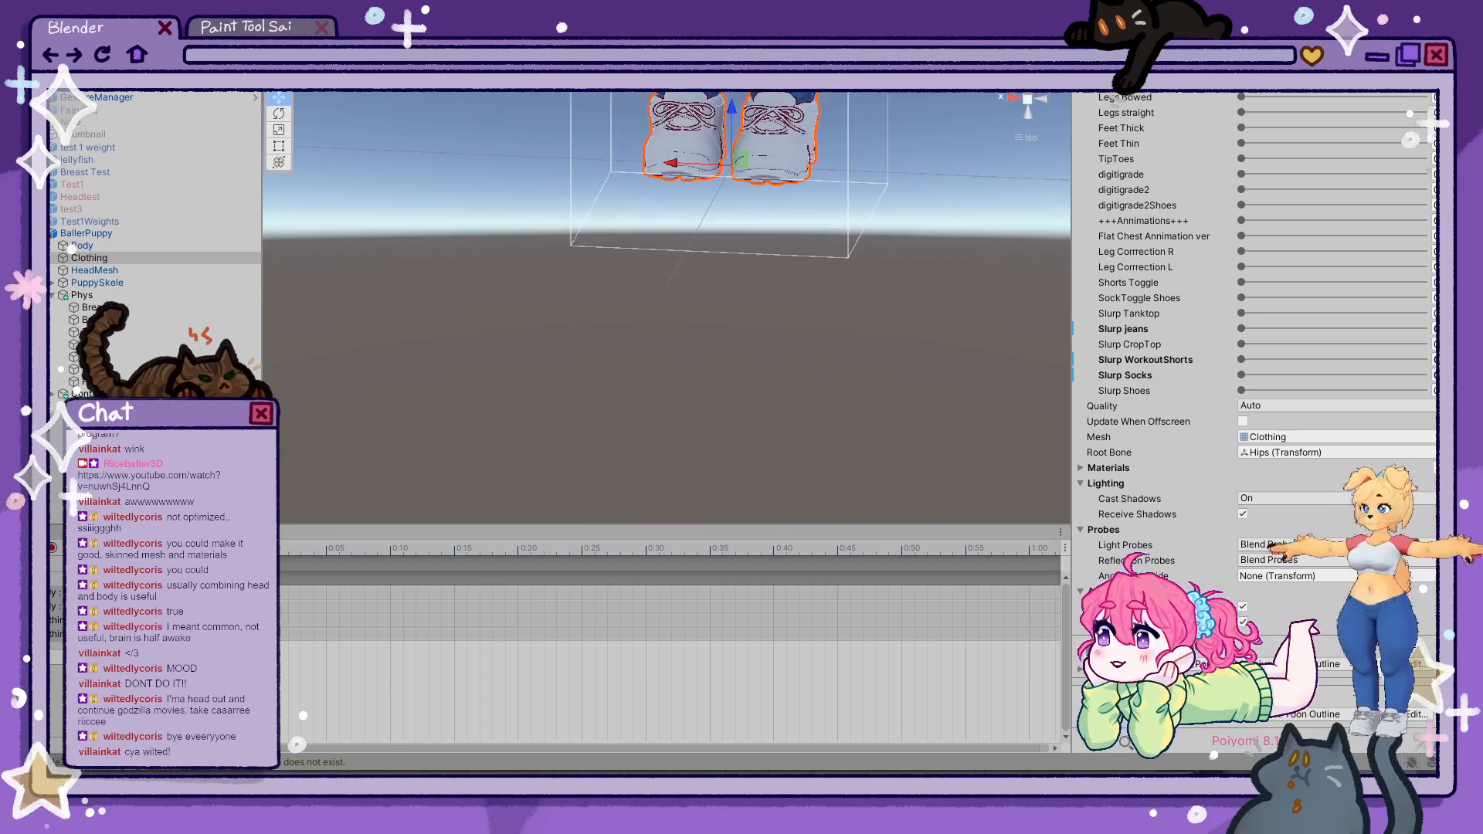
# - Bring the whole avatar into view and open the FXPuppy animator controller from the BallerPuppy Animations folder
pyautogui.click(81, 533)
pyautogui.scroll(-8, 626, 410)
pyautogui.scroll(-5, 814, 334)
pyautogui.moveTo(824, 288); pyautogui.dragTo(804, 401, button='middle')
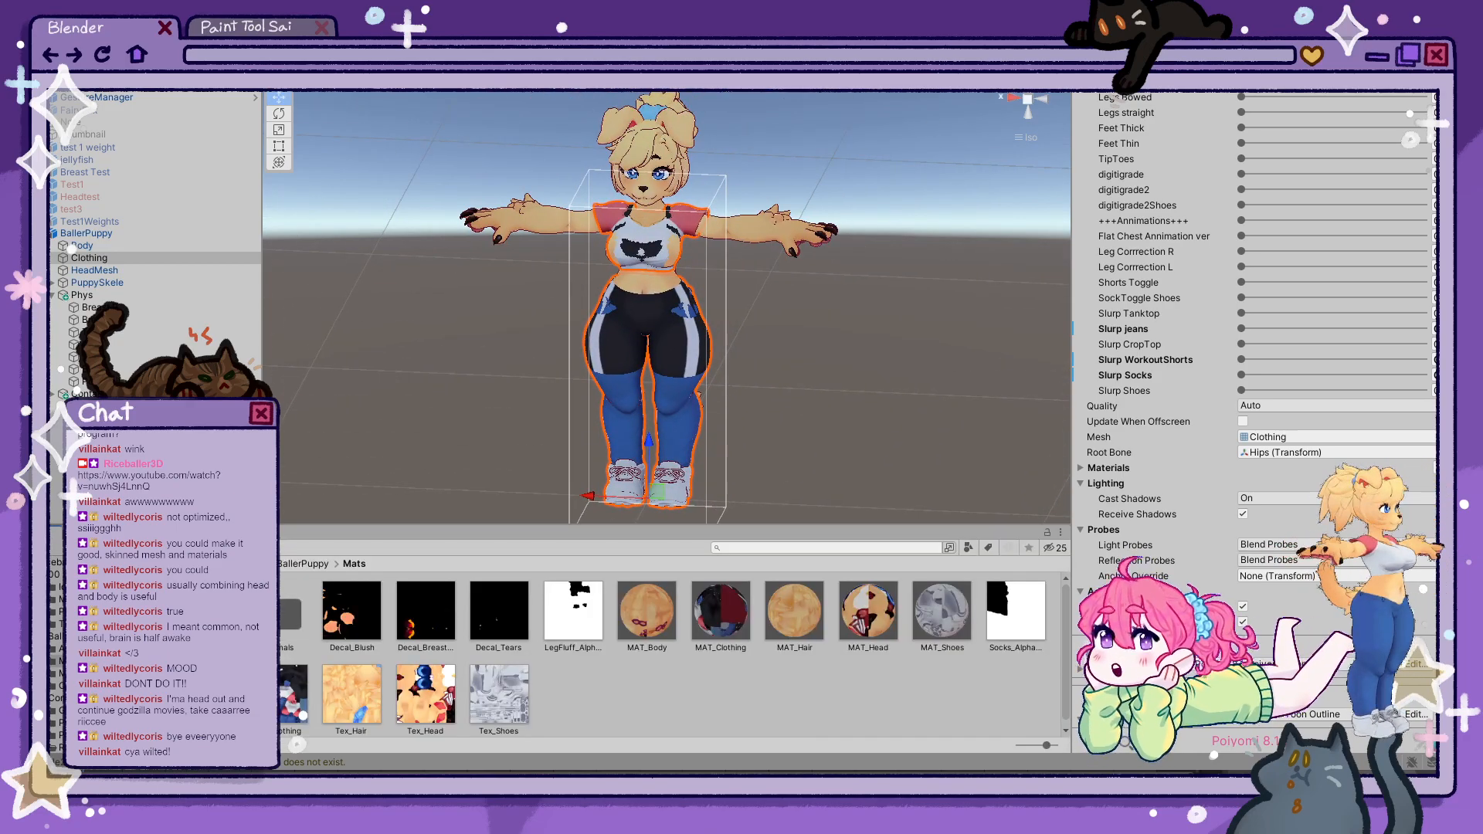
pyautogui.click(292, 565)
pyautogui.doubleClick(203, 614)
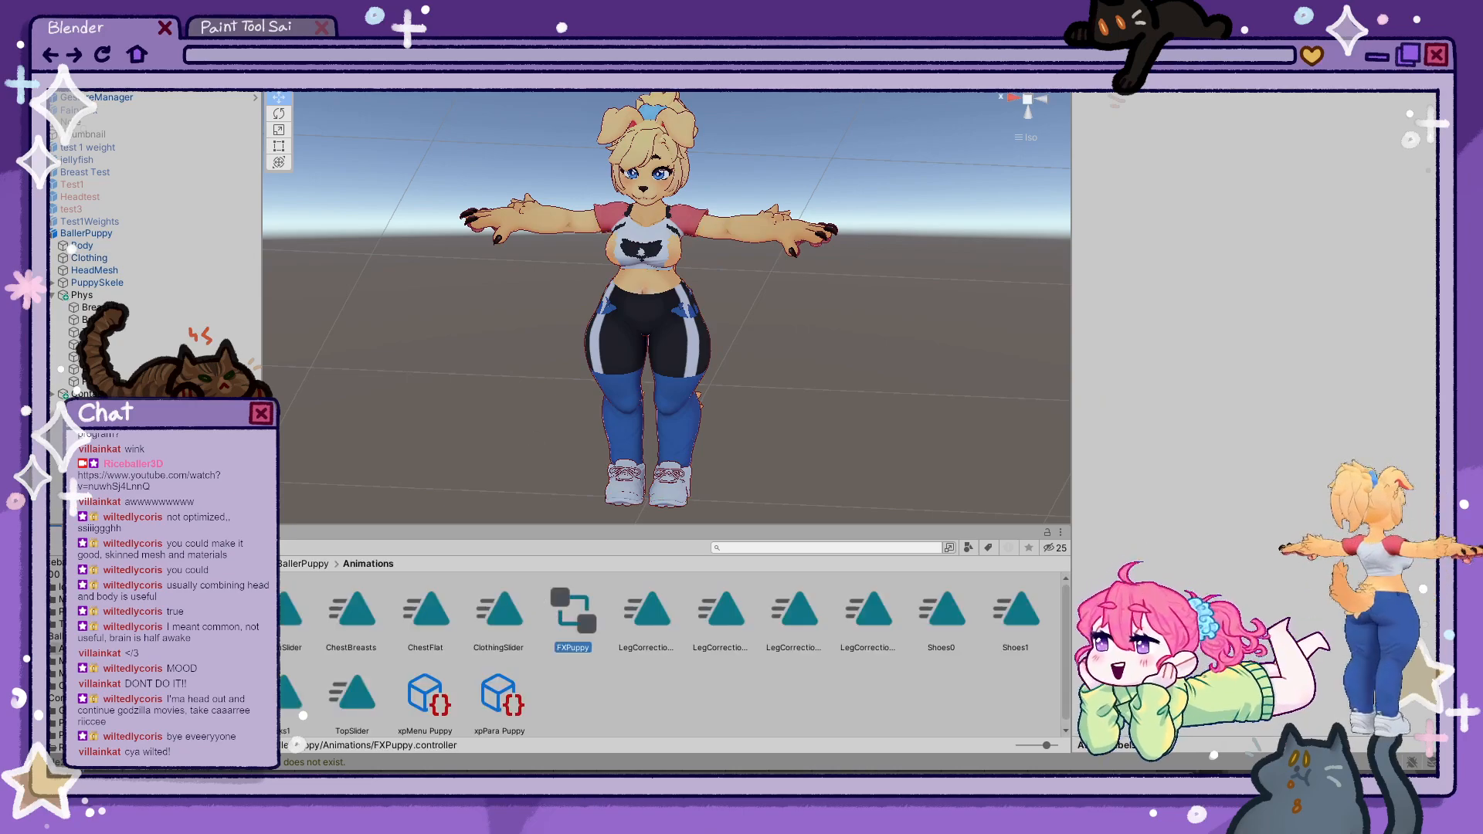
pyautogui.doubleClick(572, 614)
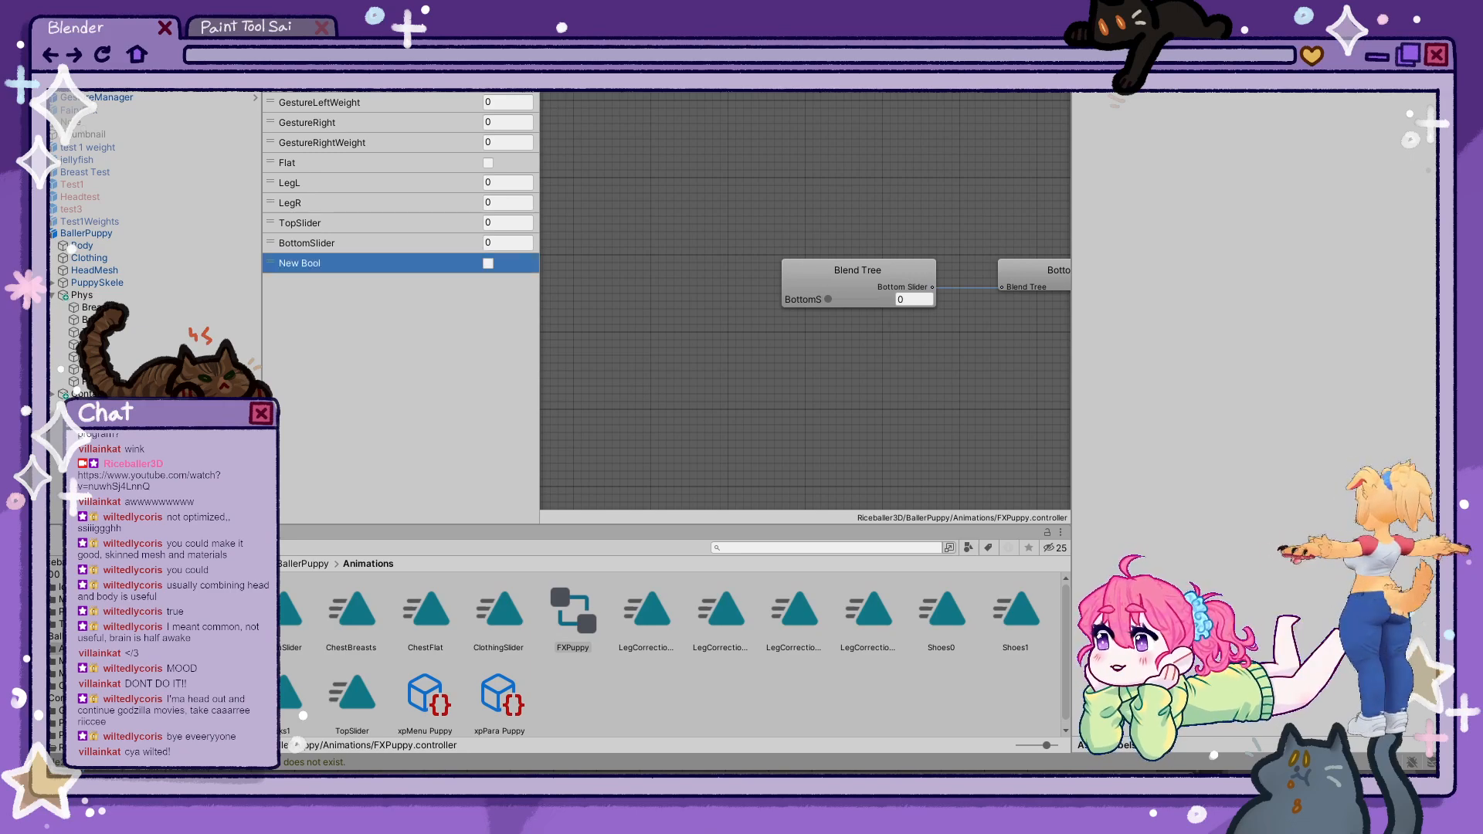
# - Create two Bool parameters named Socks and Shoes in the FXPuppy controller
pyautogui.hotkey('ctrl', 'd')
pyautogui.click(321, 263)
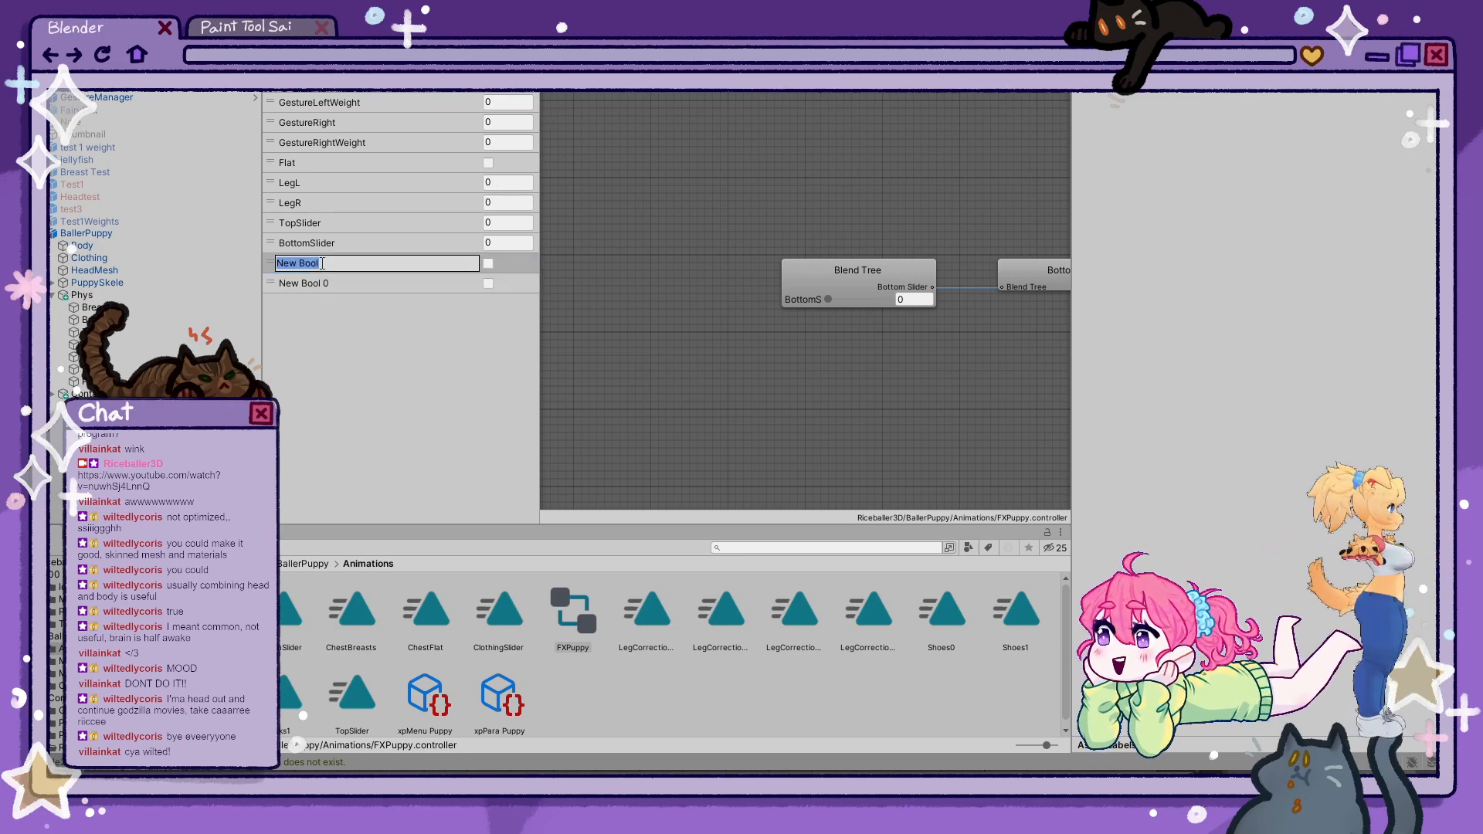
pyautogui.write('Socks')
pyautogui.press('Return')
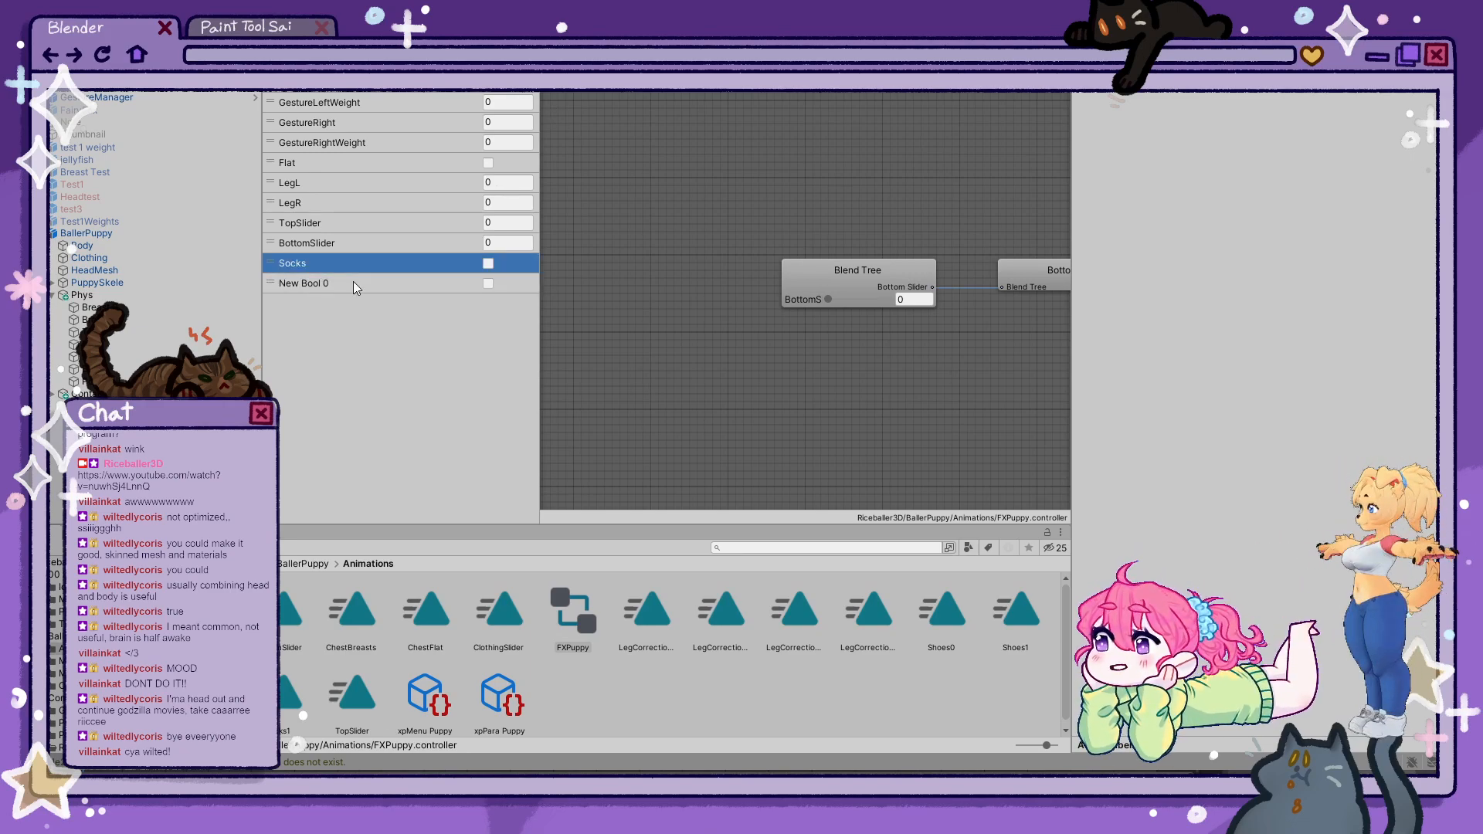
pyautogui.doubleClick(294, 284)
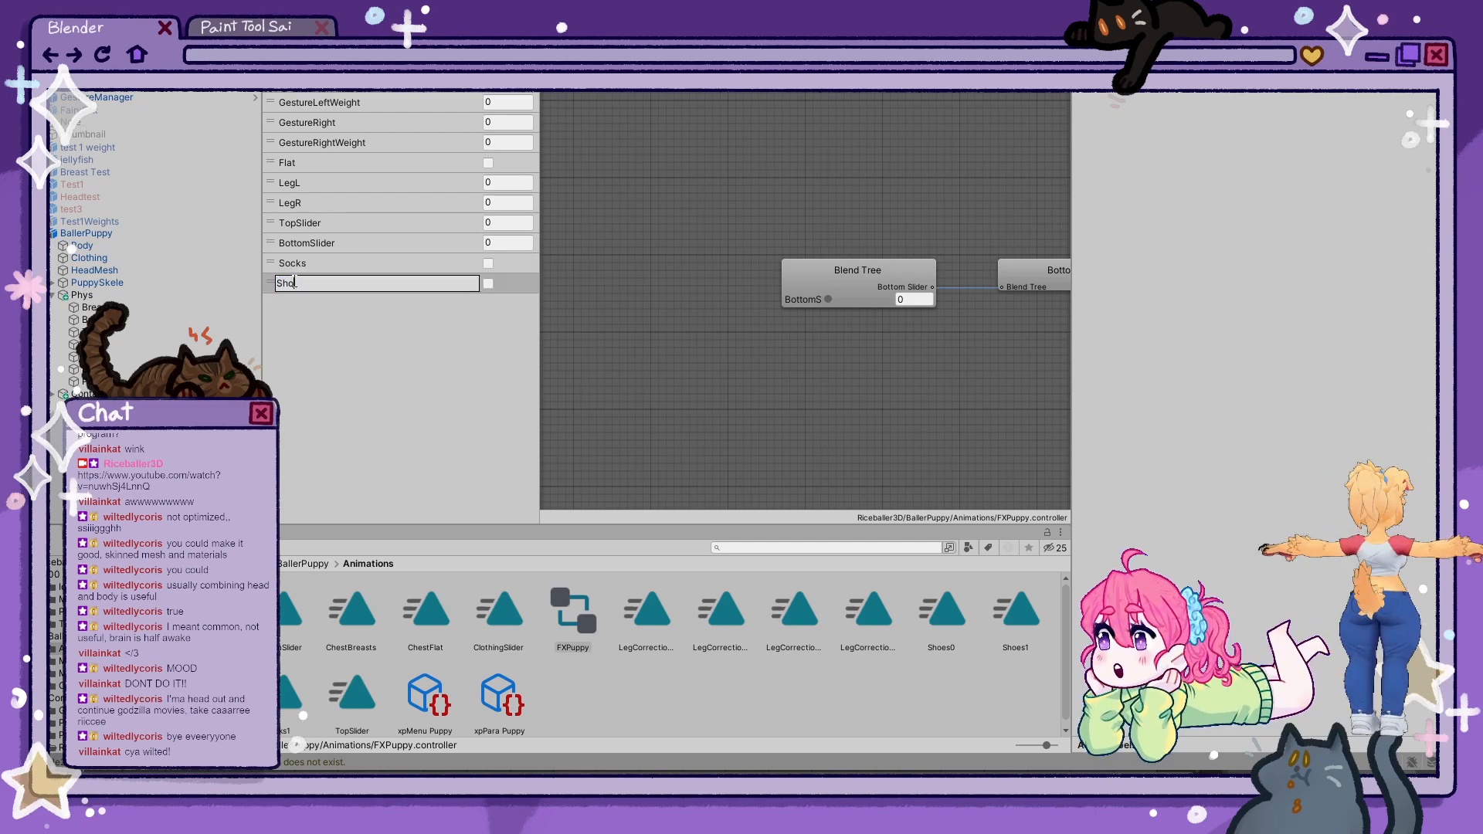
# - Add Socks and Shoes to the xpPara Puppy expression parameters and set both types to Bool
pyautogui.click(445, 687)
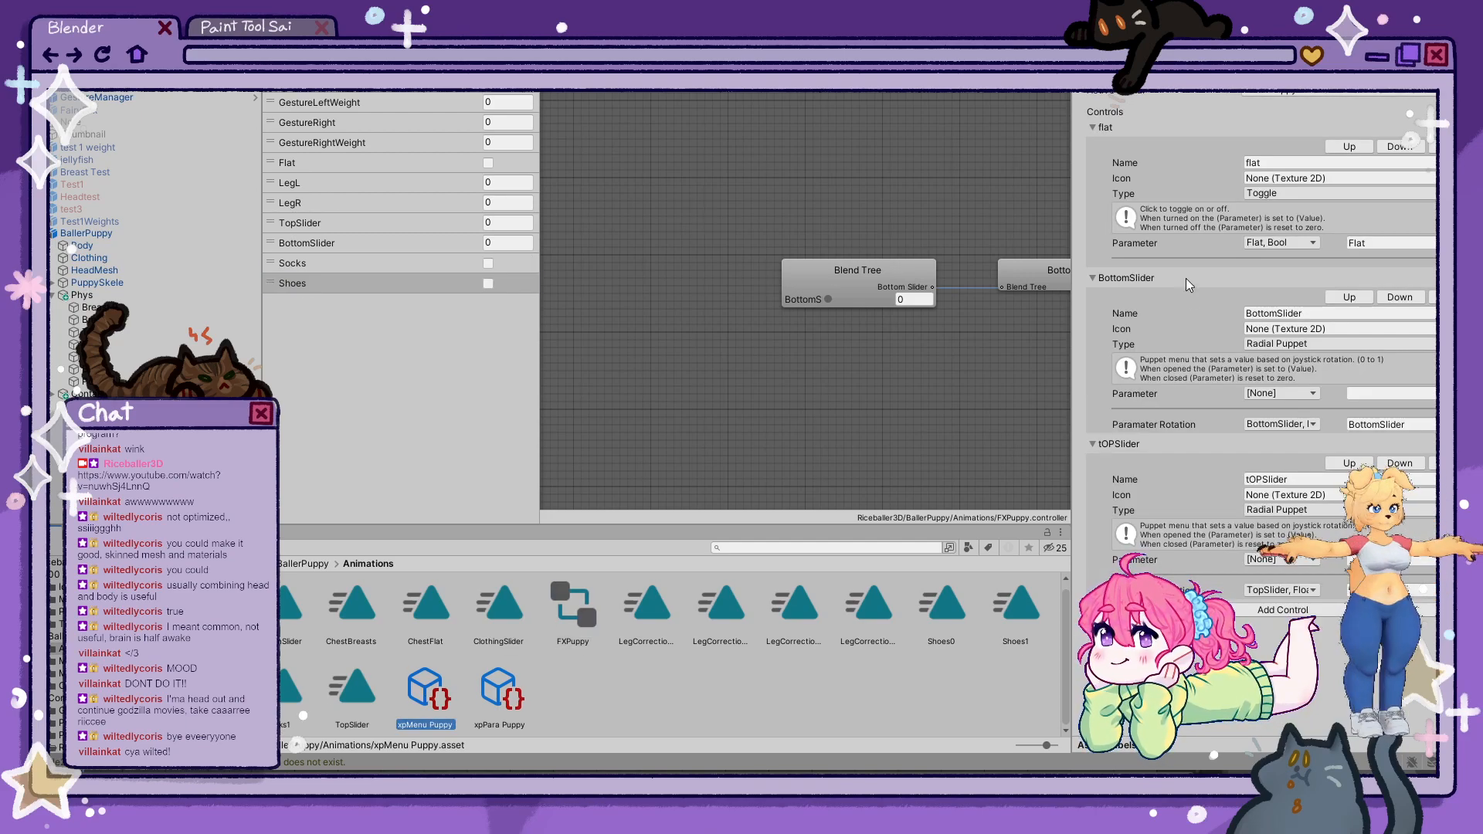
pyautogui.click(500, 689)
pyautogui.click(1153, 105)
pyautogui.click(1154, 105)
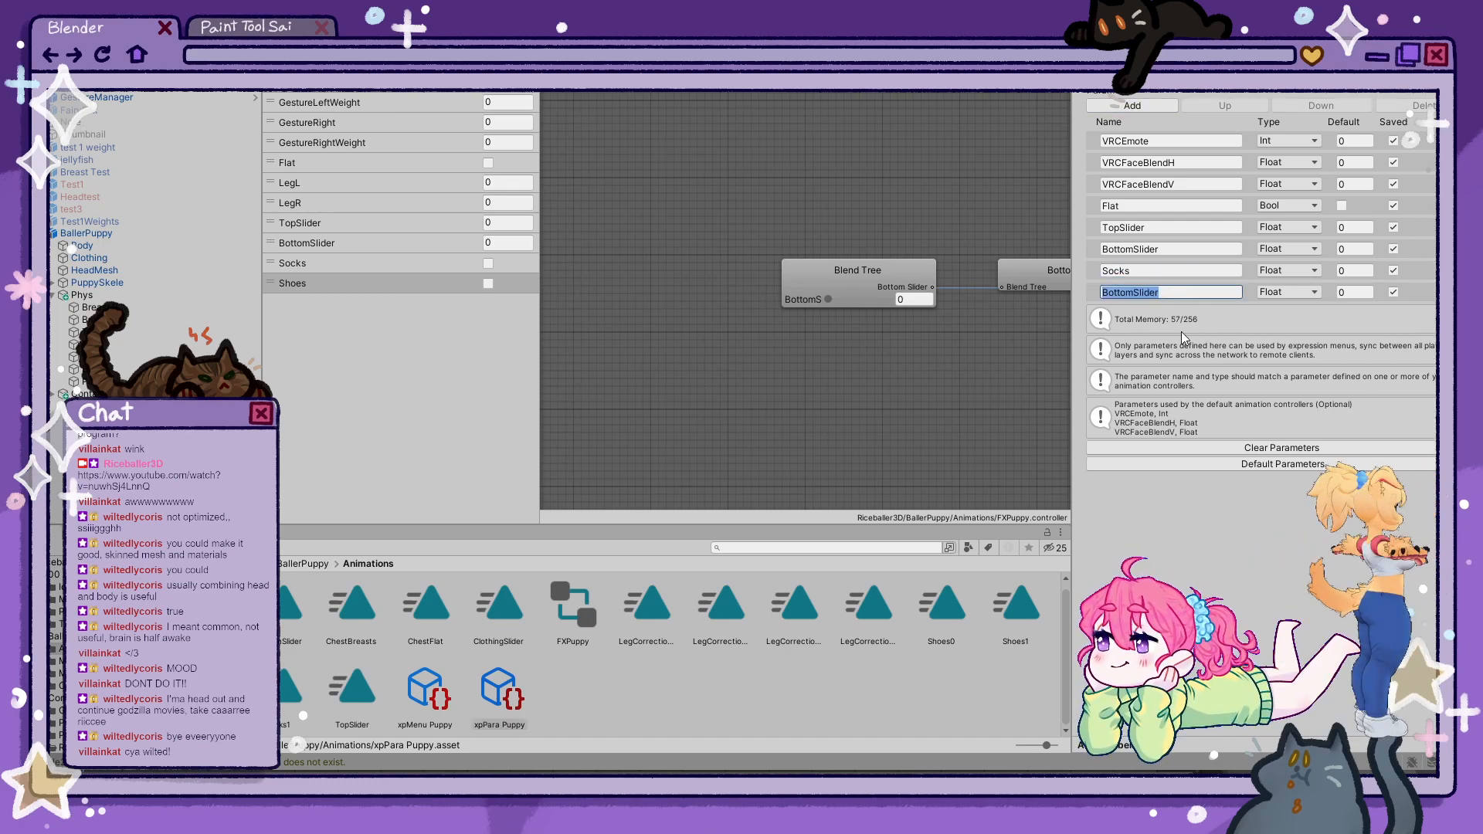
pyautogui.write('hoes')
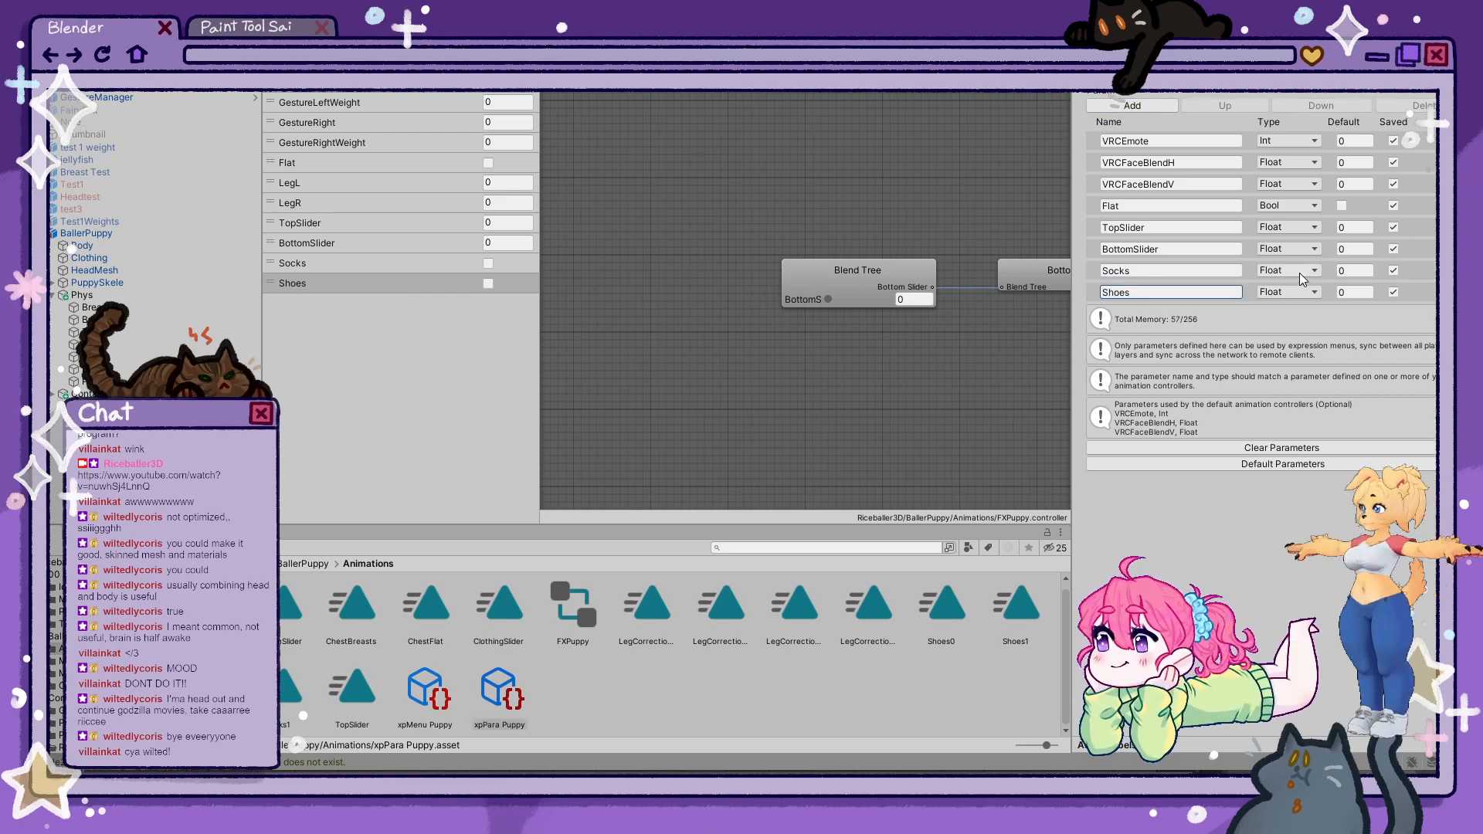
pyautogui.click(1294, 275)
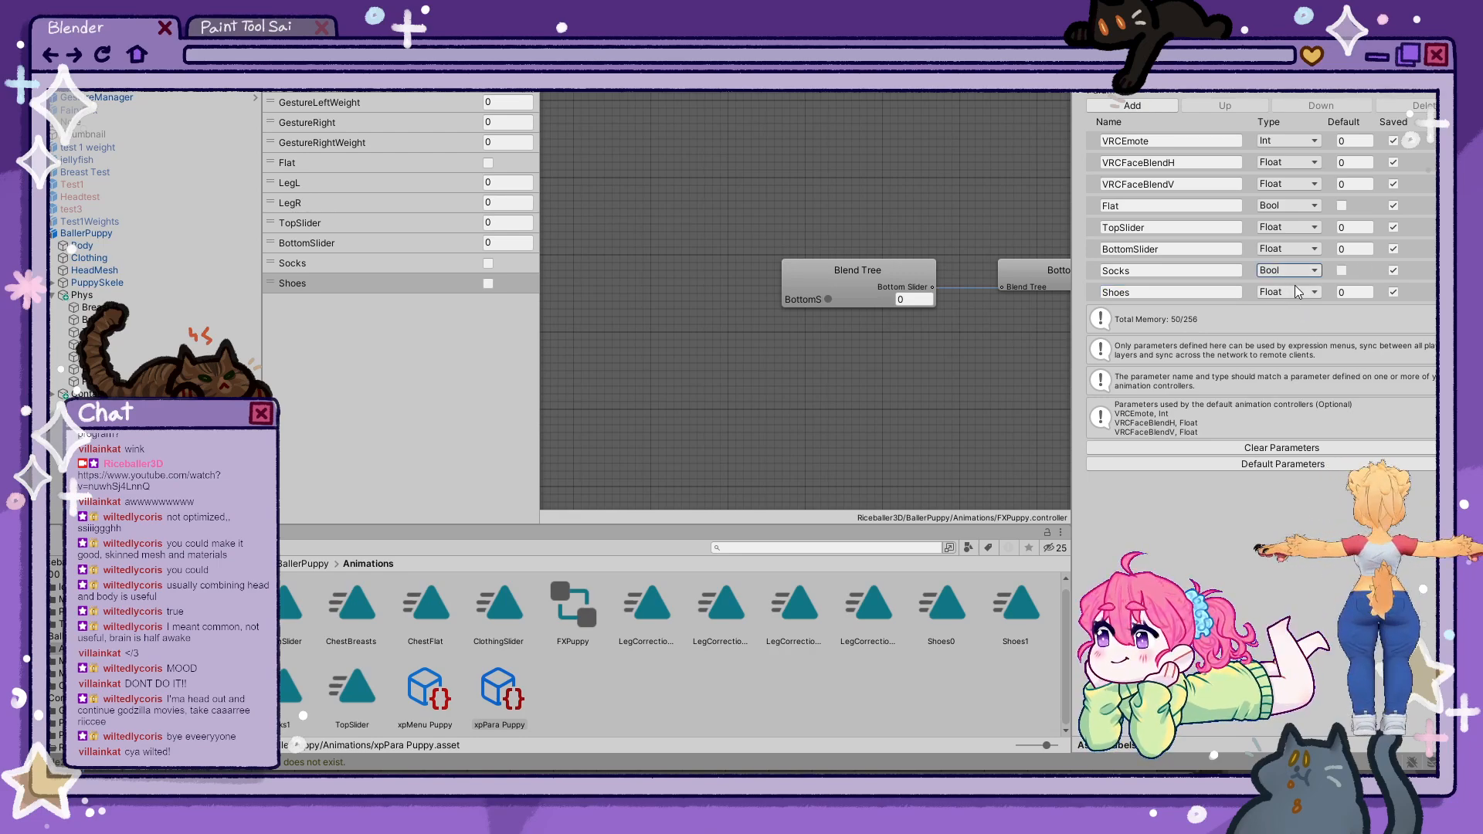
# - Add two layers named Socks and Shoes to the FXPuppy controller and adjust the Socks layer's weight
pyautogui.click(282, 48)
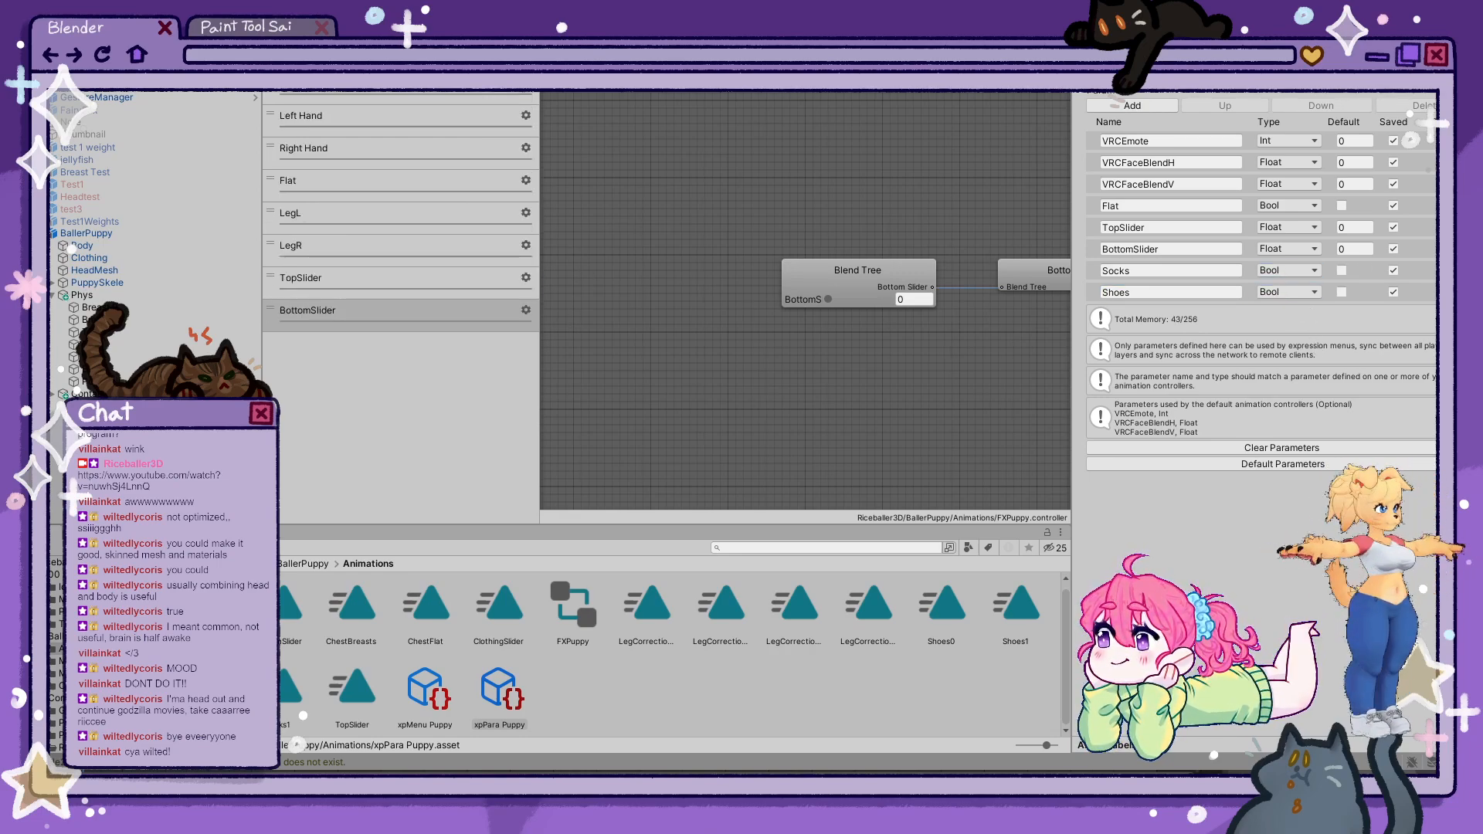
pyautogui.click(527, 64)
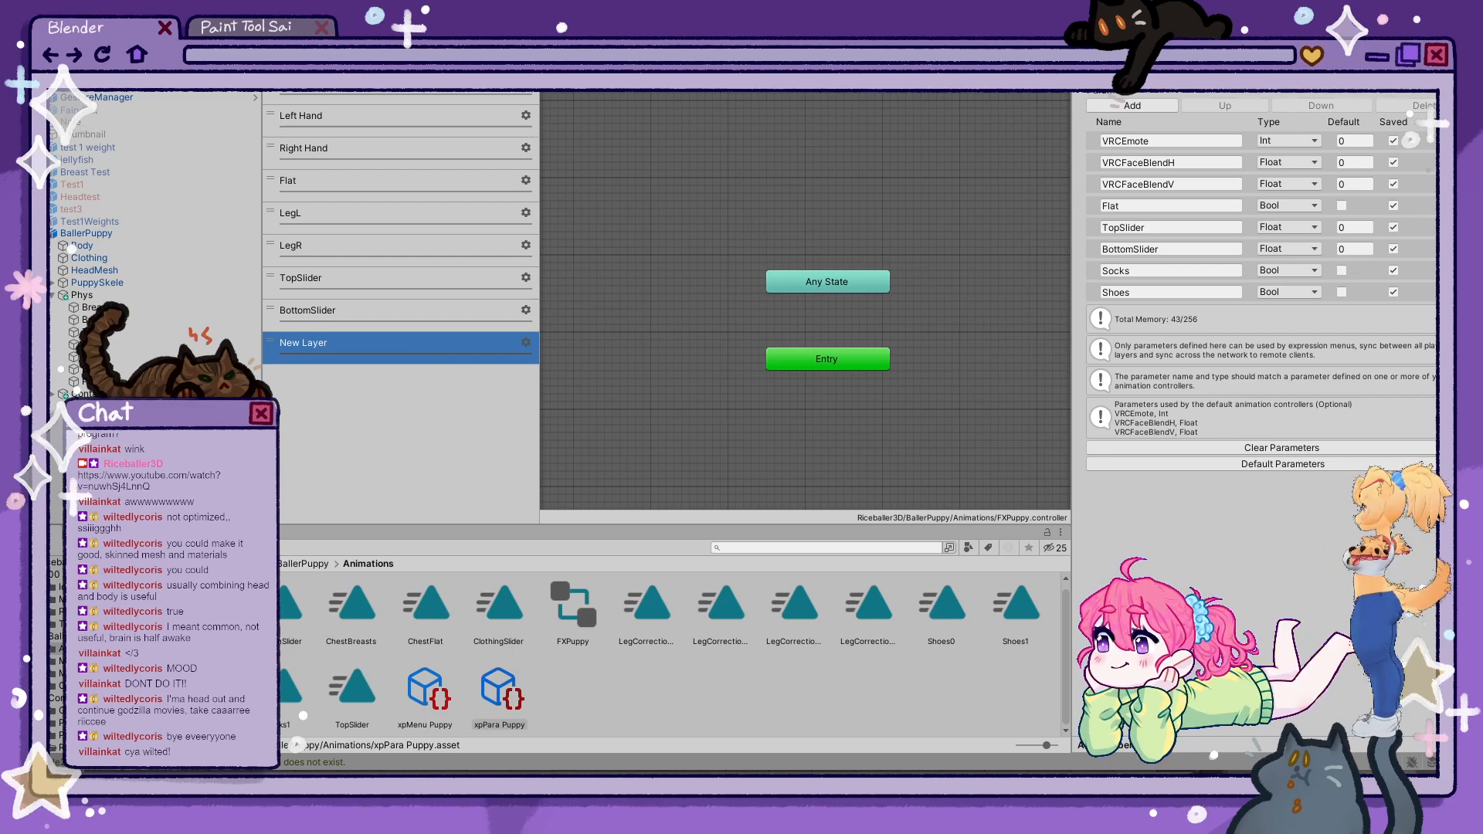
pyautogui.click(527, 64)
pyautogui.doubleClick(312, 344)
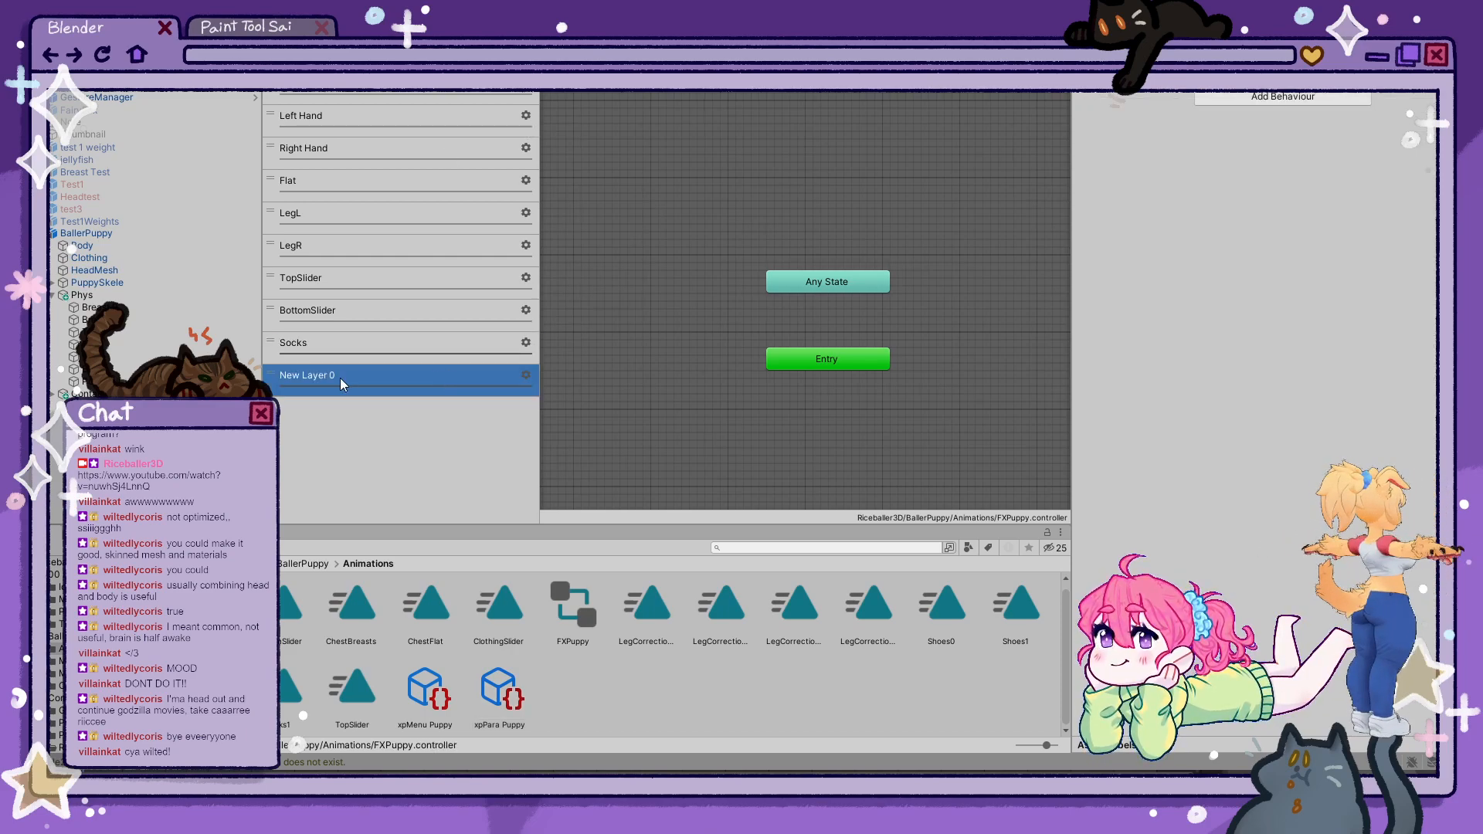
pyautogui.doubleClick(335, 376)
pyautogui.write('Shoes')
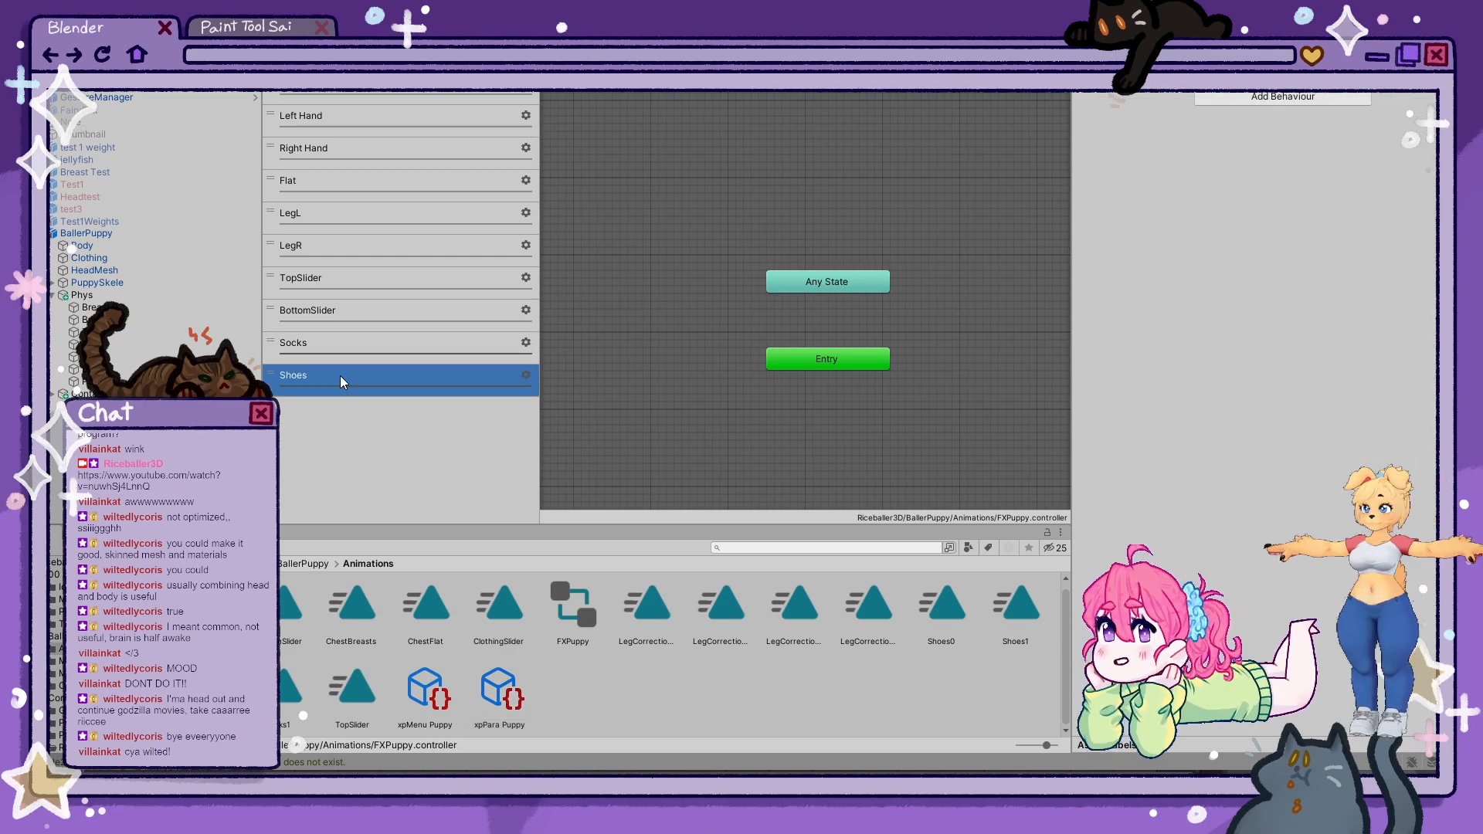
pyautogui.click(530, 342)
pyautogui.moveTo(639, 346); pyautogui.dragTo(691, 351)
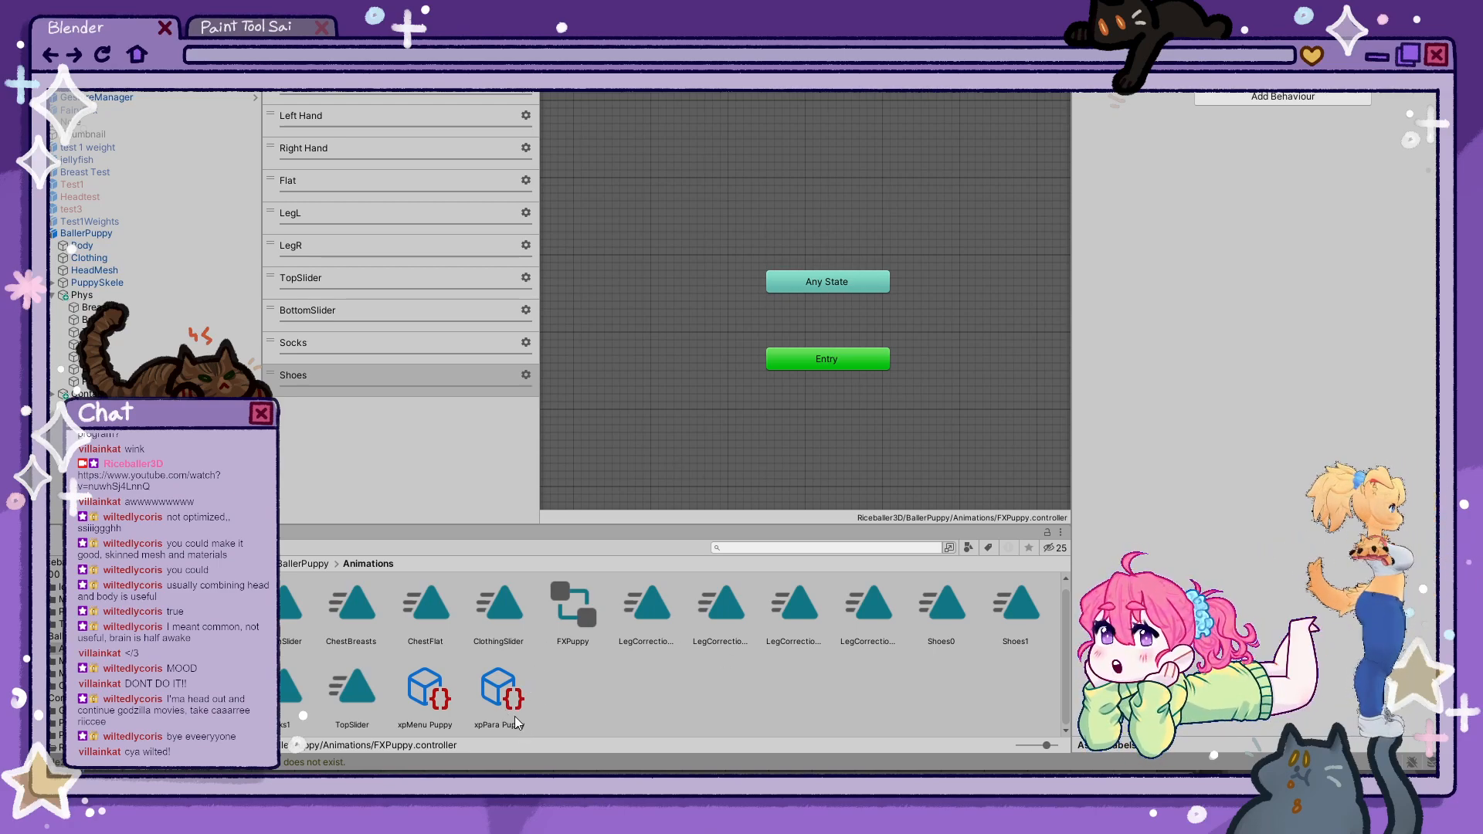
# - Place the Shoes0 and Shoes1 animations as states in the Shoes layer, with Shoes0 as the default state
pyautogui.click(447, 343)
pyautogui.moveTo(891, 404); pyautogui.dragTo(718, 409, button='middle')
pyautogui.scroll(2, 716, 406)
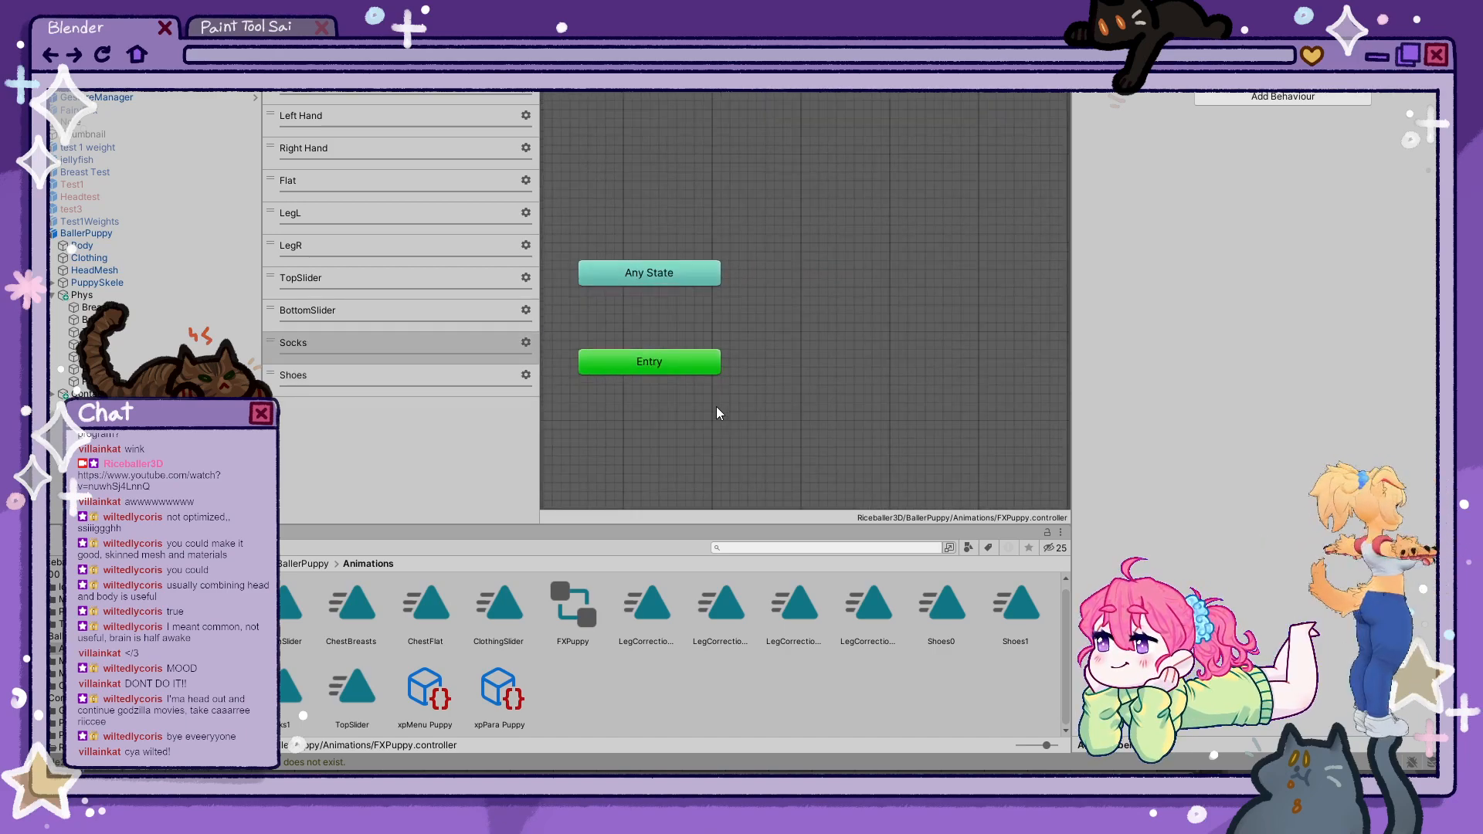
pyautogui.click(350, 374)
pyautogui.moveTo(943, 606); pyautogui.dragTo(886, 309)
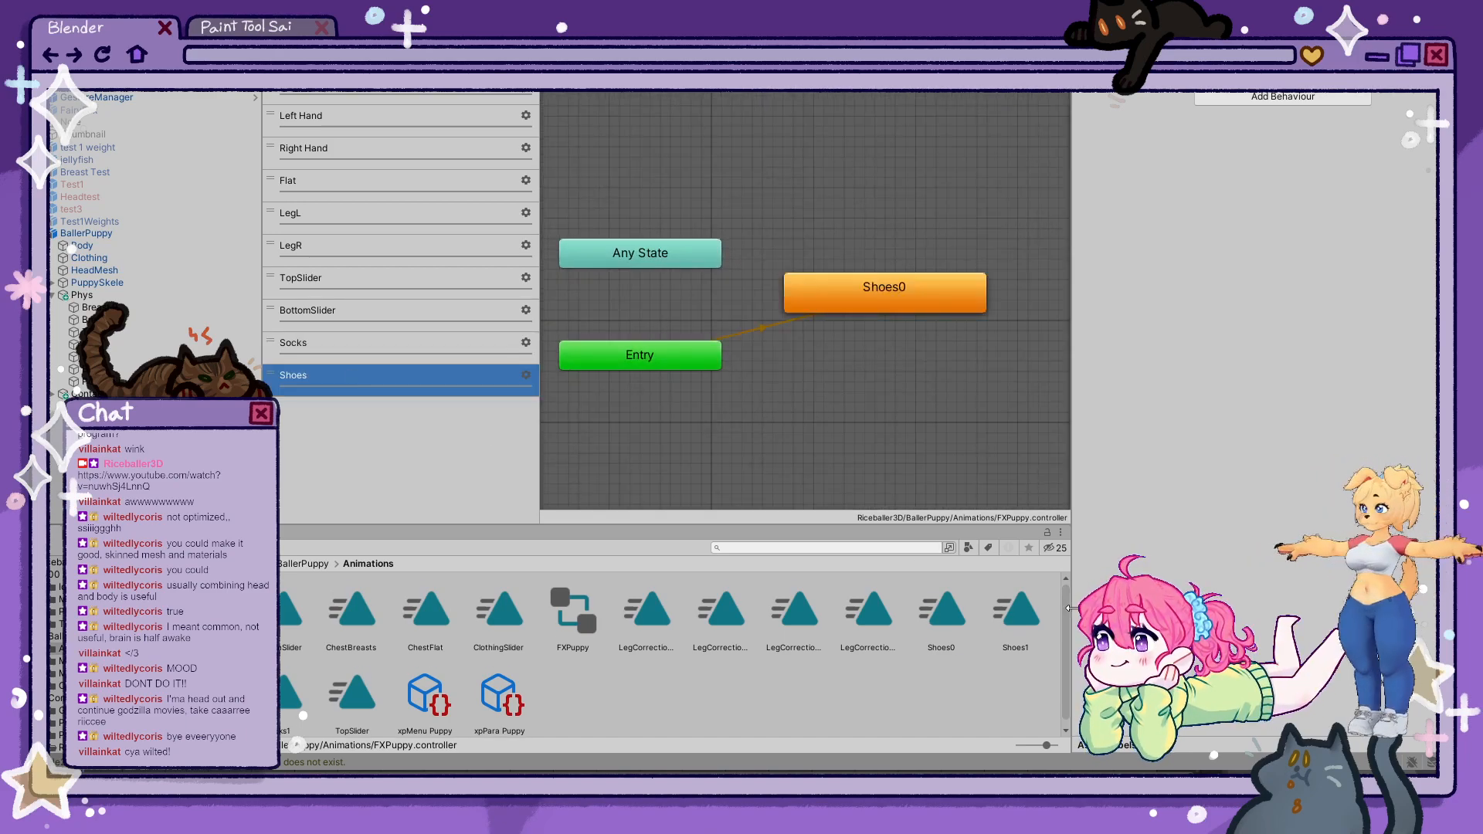
pyautogui.click(887, 301)
pyautogui.moveTo(1012, 582); pyautogui.dragTo(912, 394)
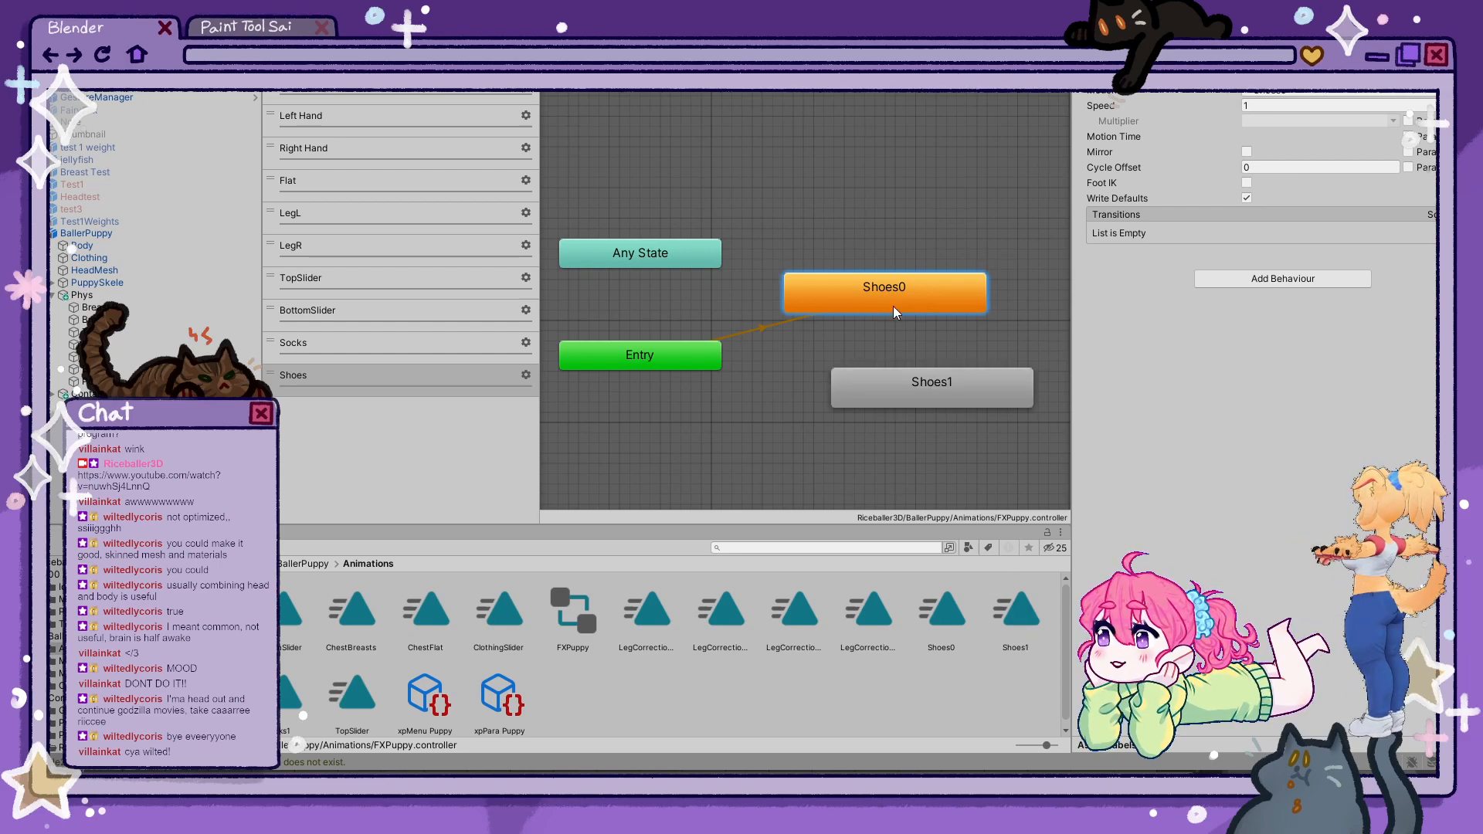
# - Make transitions in both directions between the Shoes0 and Shoes1 states
pyautogui.rightClick(892, 308)
pyautogui.click(925, 322)
pyautogui.click(933, 392)
pyautogui.rightClick(933, 392)
pyautogui.click(953, 397)
pyautogui.click(909, 308)
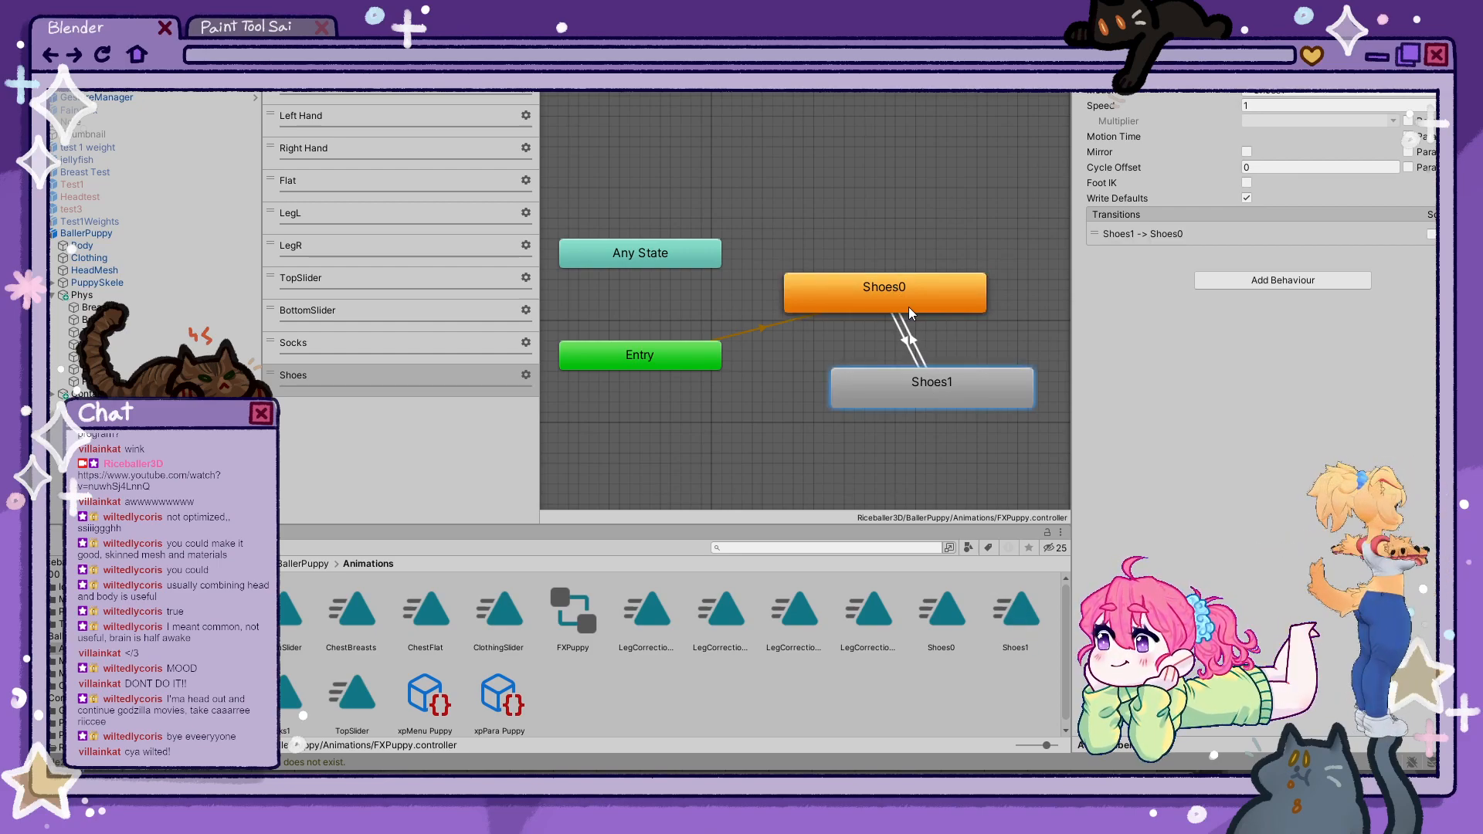
# - Give the Shoes0 to Shoes1 transition the condition Shoes true, disable its exit time, and open its transition duration for editing
pyautogui.click(904, 332)
pyautogui.click(1429, 391)
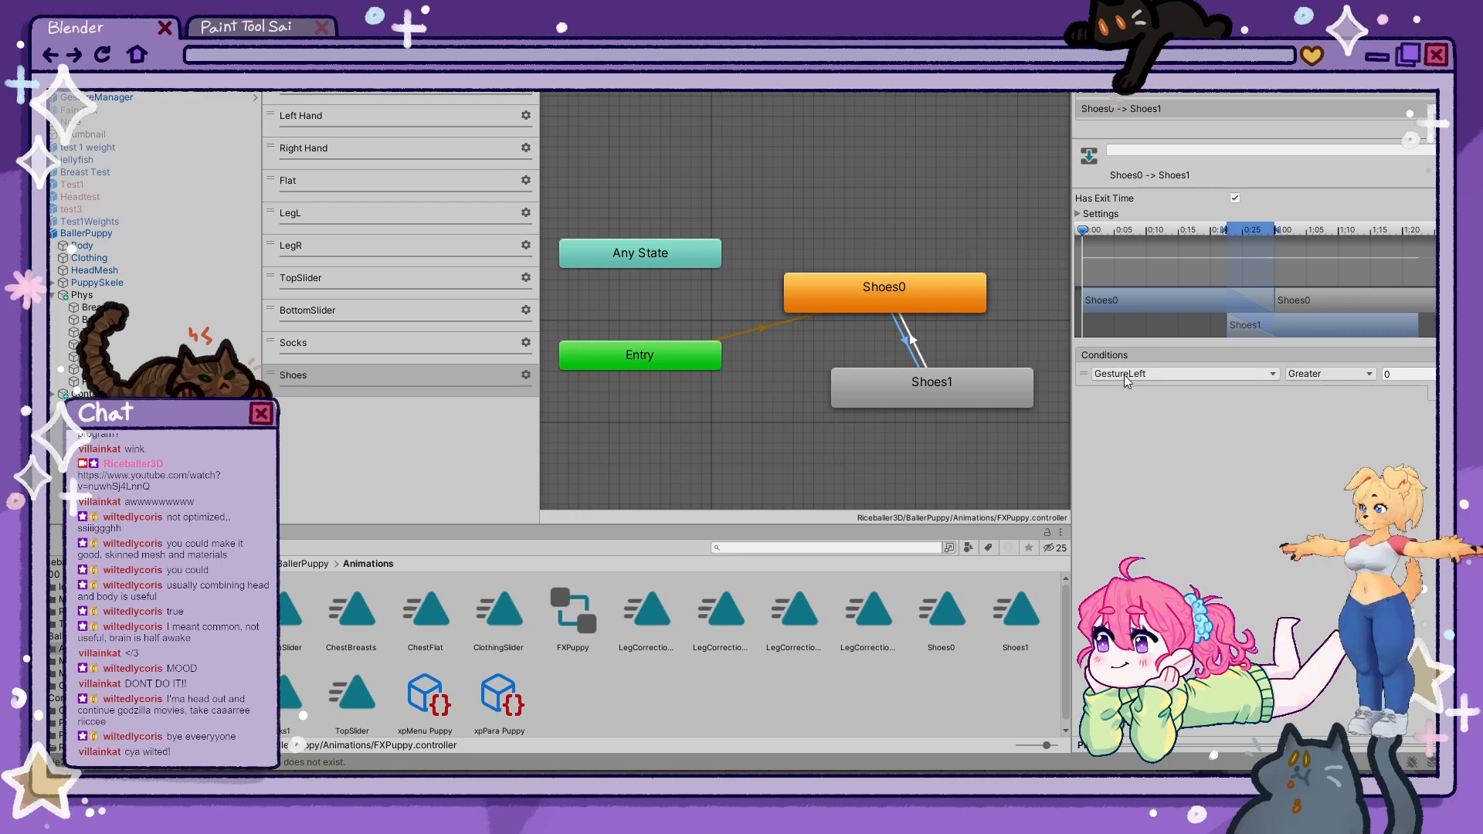
pyautogui.click(1126, 375)
pyautogui.click(1151, 554)
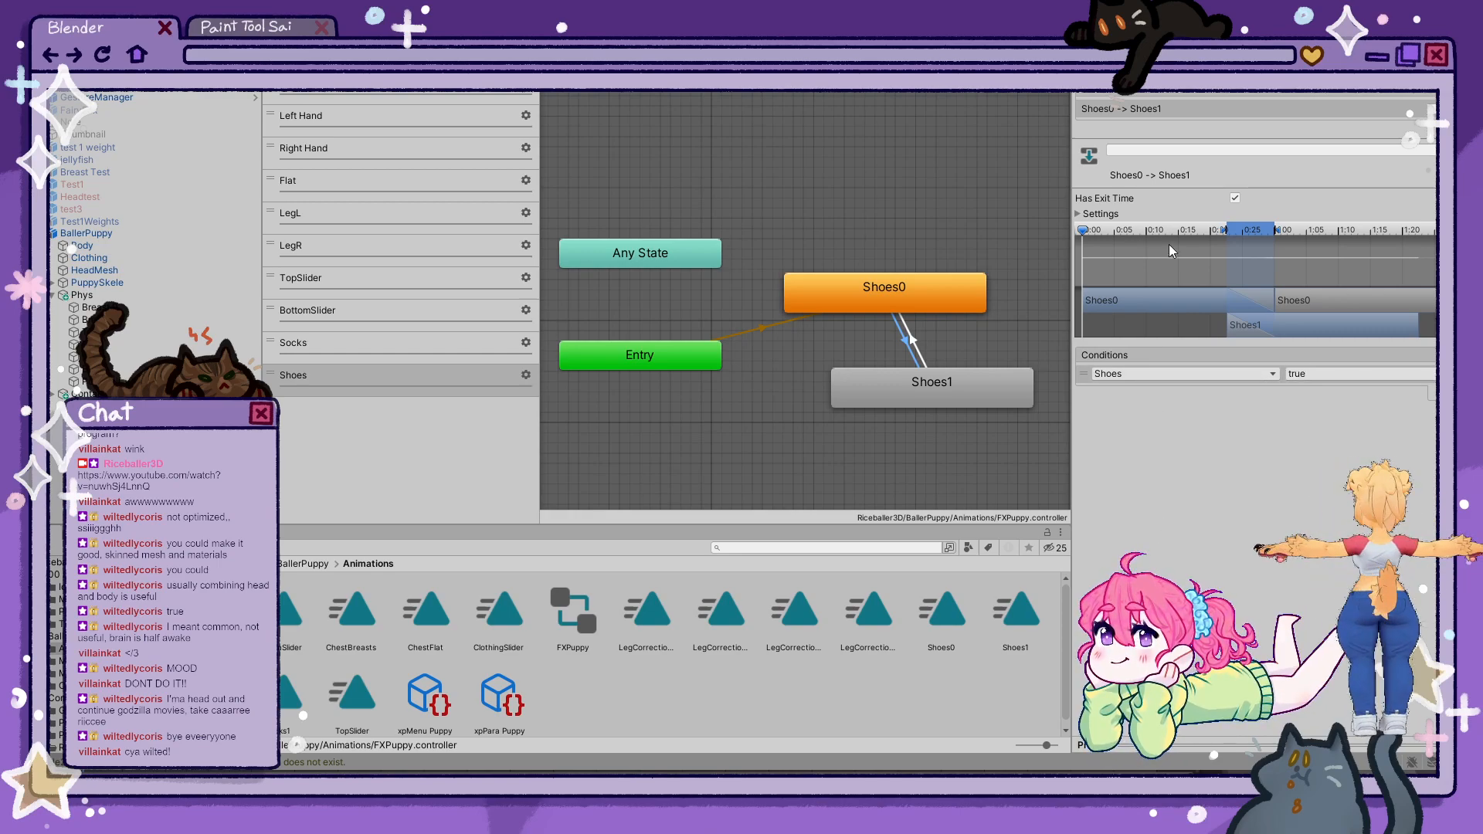
pyautogui.click(1235, 198)
pyautogui.click(1077, 214)
pyautogui.click(1271, 260)
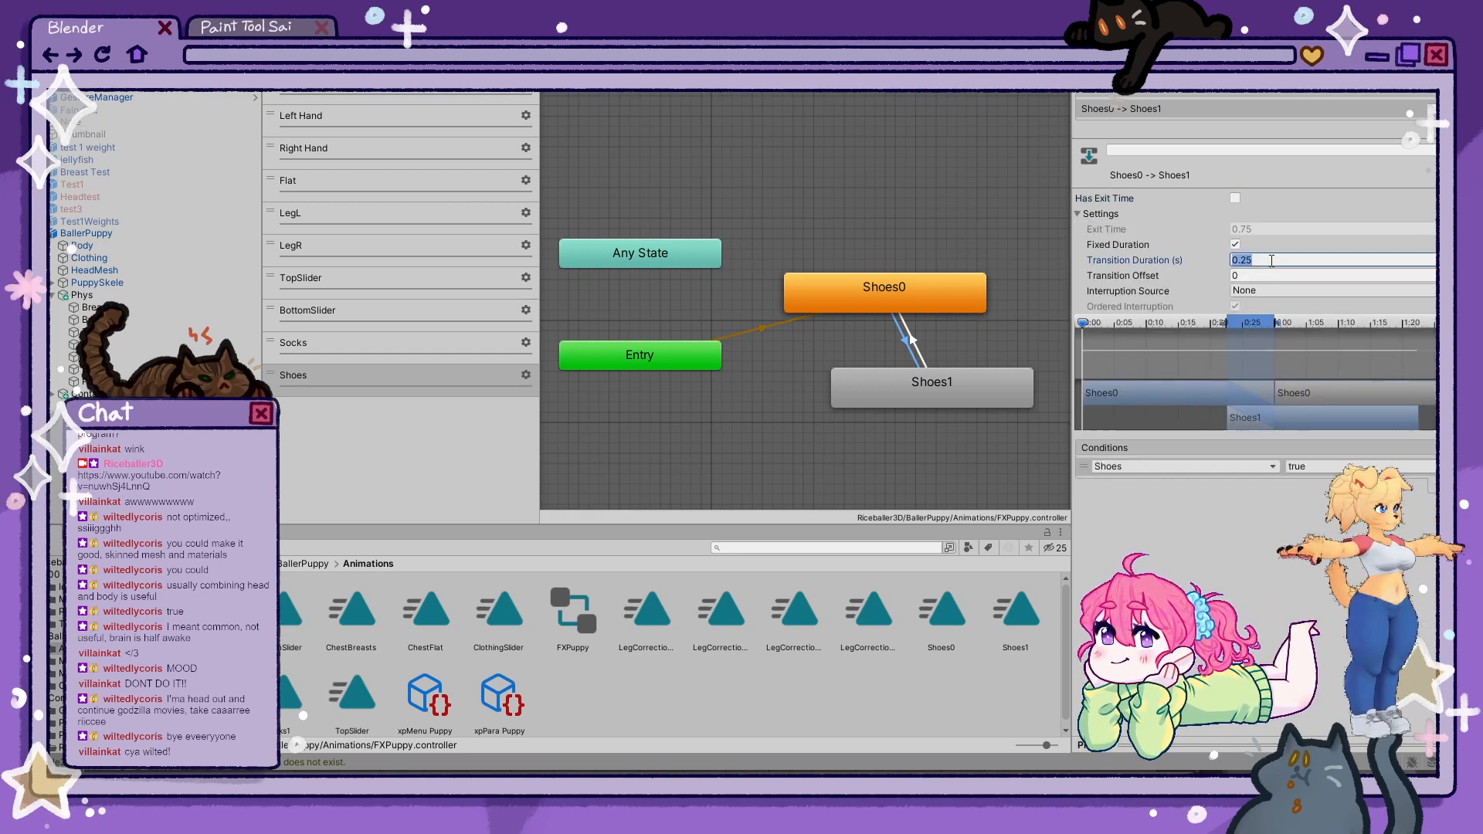
# - Disable exit time on the Shoes1 to Shoes0 transition, set its duration to 0, and add a condition on the Shoes parameter
pyautogui.click(902, 340)
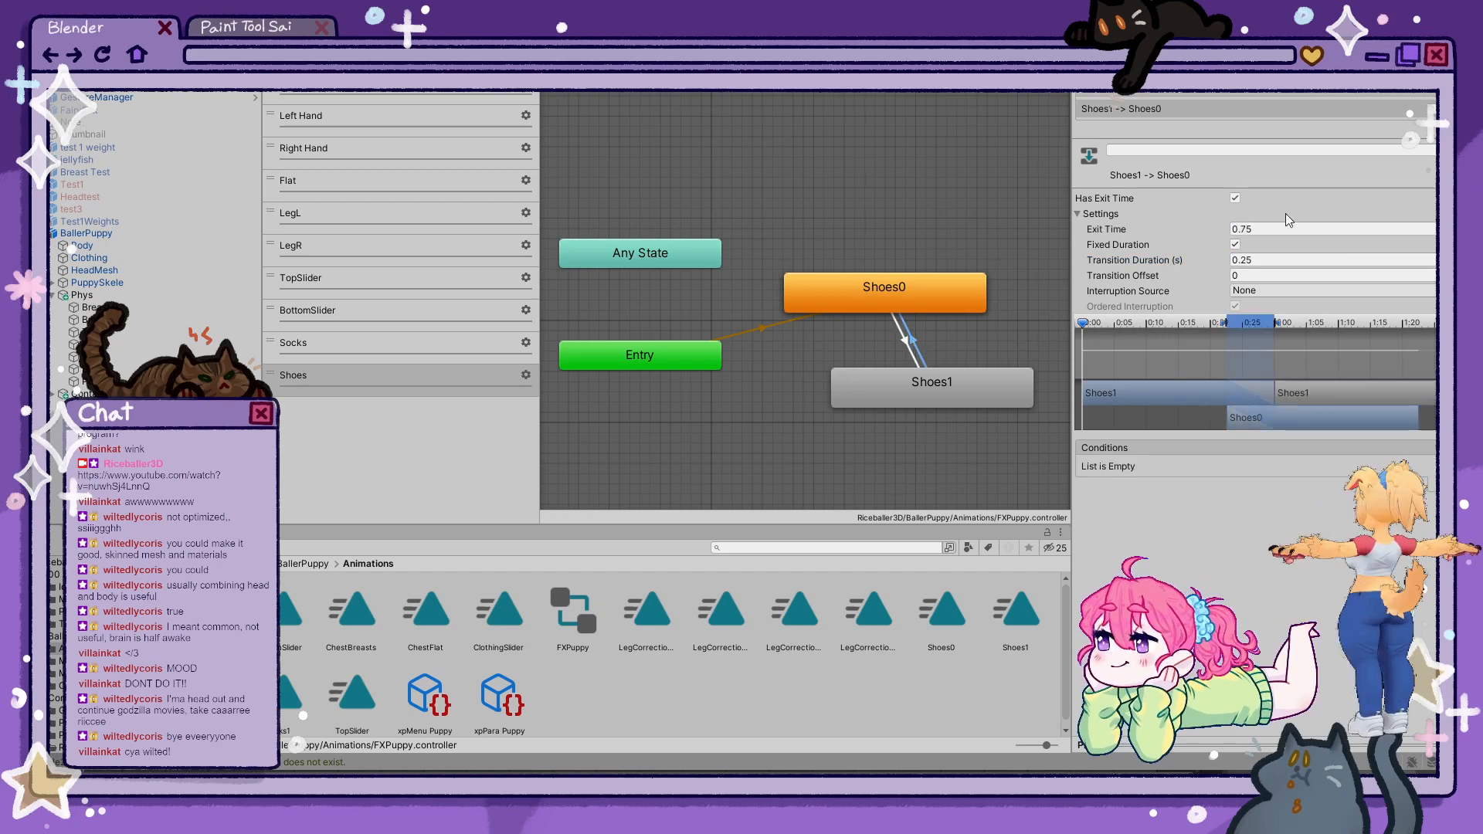
pyautogui.click(1235, 198)
pyautogui.click(1273, 260)
pyautogui.write('0')
pyautogui.click(1413, 483)
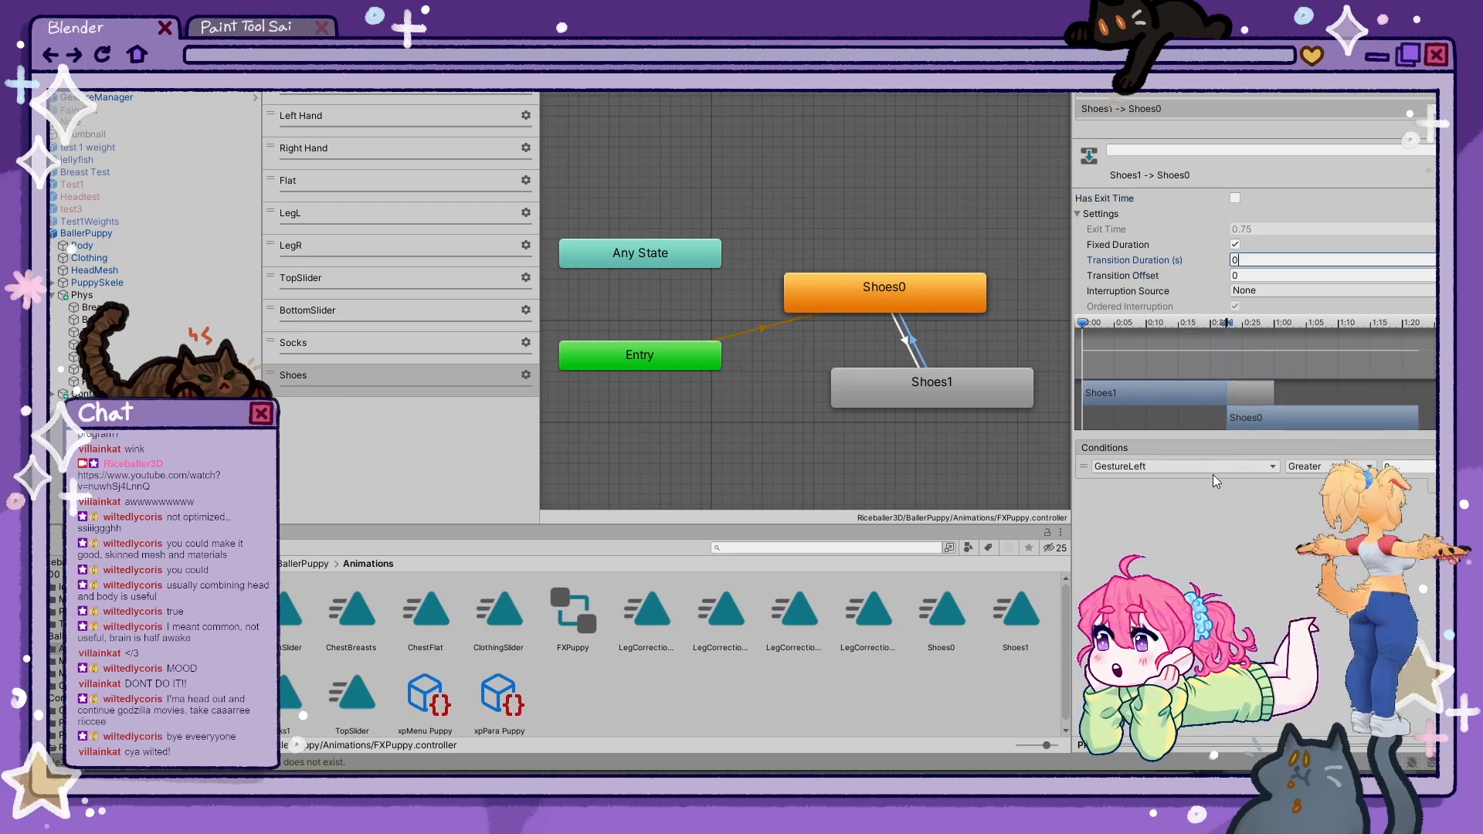
pyautogui.click(1213, 468)
pyautogui.click(1197, 618)
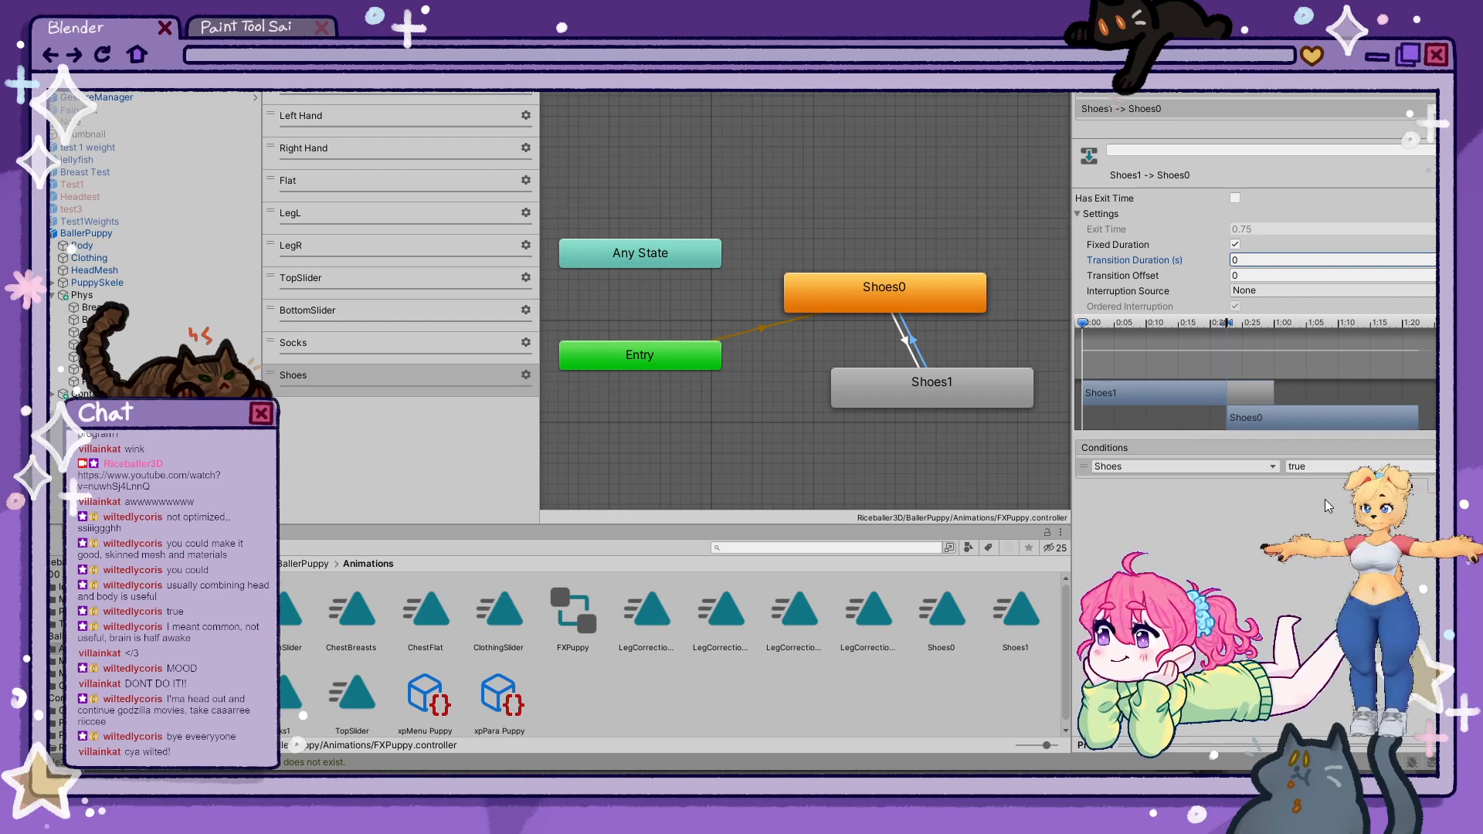
# - Place the Socks0 and Socks1 animations as states in the Socks layer, with Socks0 as the default state
pyautogui.click(375, 347)
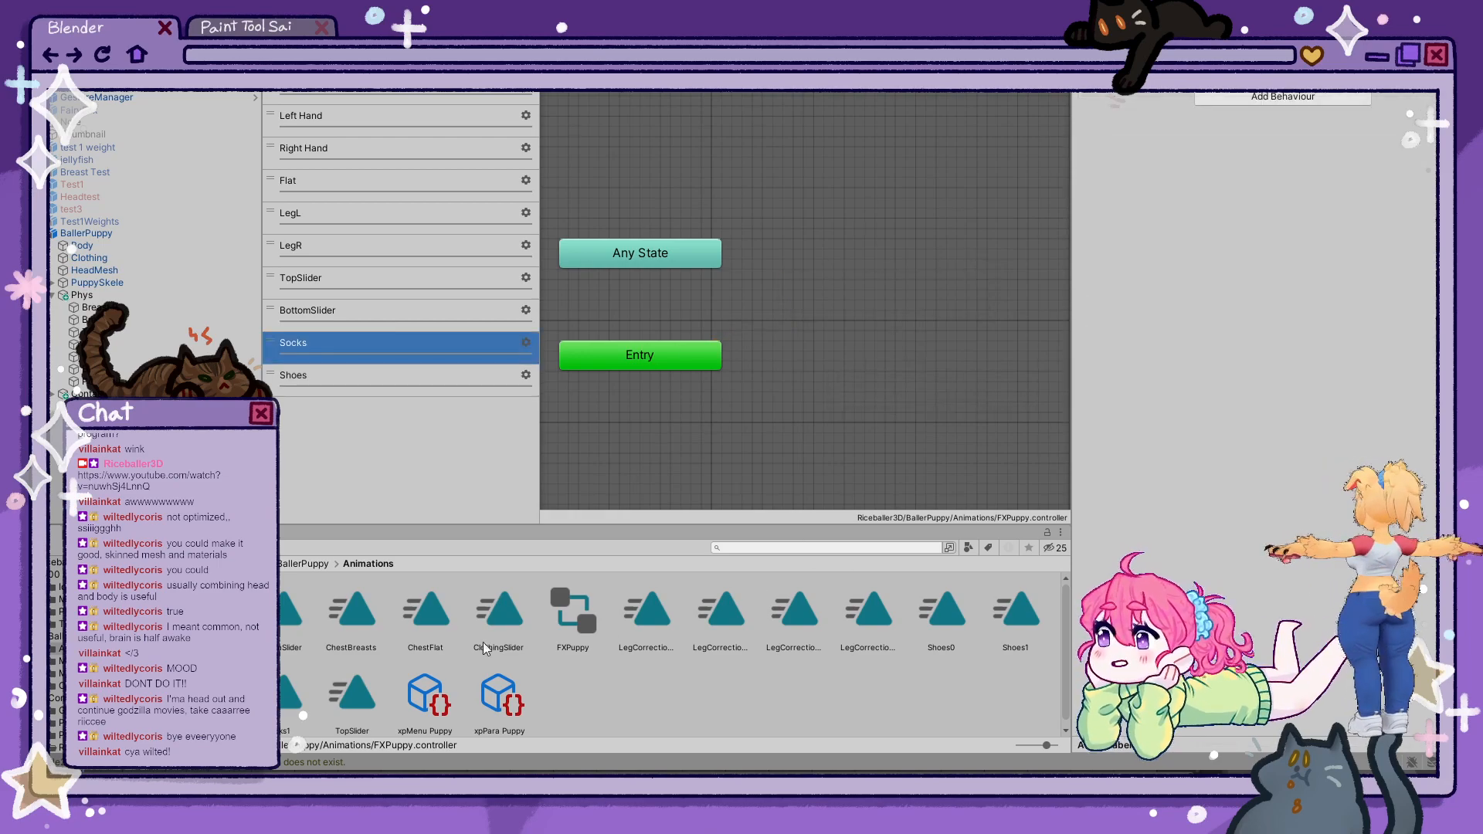
pyautogui.moveTo(290, 695); pyautogui.dragTo(872, 359)
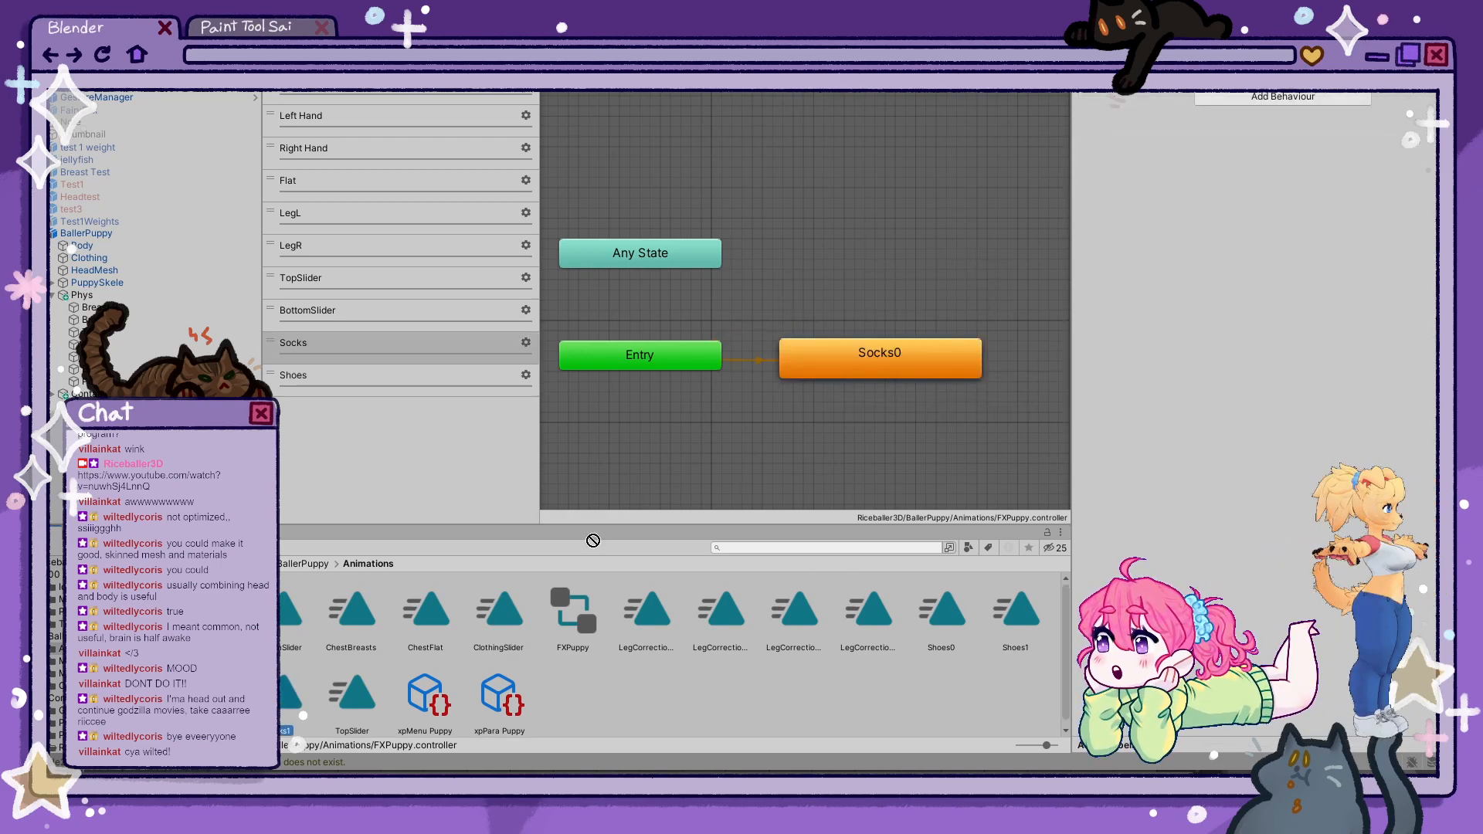
pyautogui.moveTo(593, 541); pyautogui.dragTo(886, 446)
# - Make transitions in both directions between the Socks0 and Socks1 states
pyautogui.rightClick(871, 370)
pyautogui.click(919, 382)
pyautogui.click(893, 442)
pyautogui.rightClick(893, 442)
pyautogui.click(927, 453)
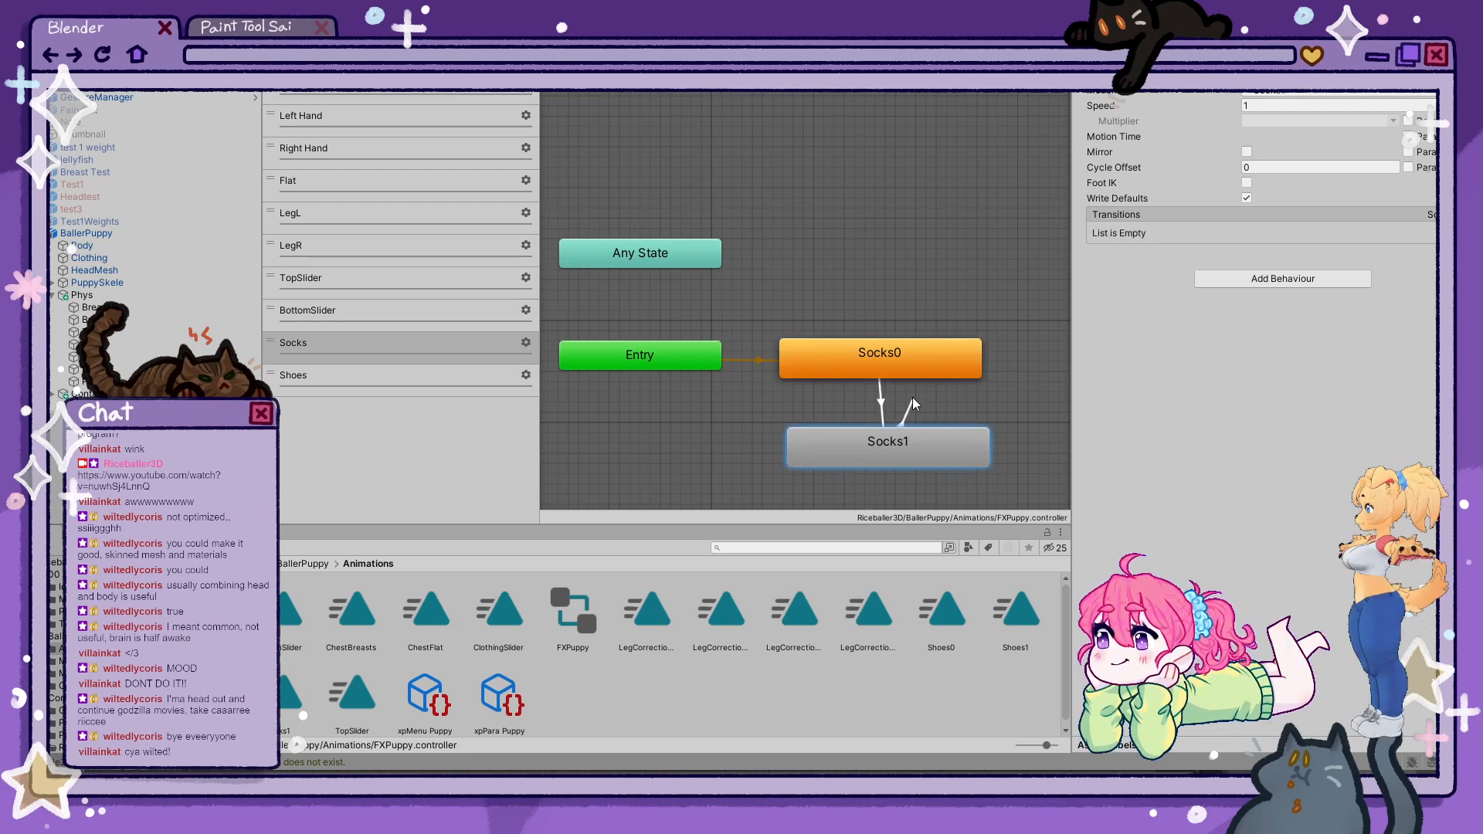
pyautogui.click(905, 371)
# - Disable exit time on the Socks0 to Socks1 transition, set its duration to 0, and add a condition on the Socks parameter
pyautogui.click(882, 402)
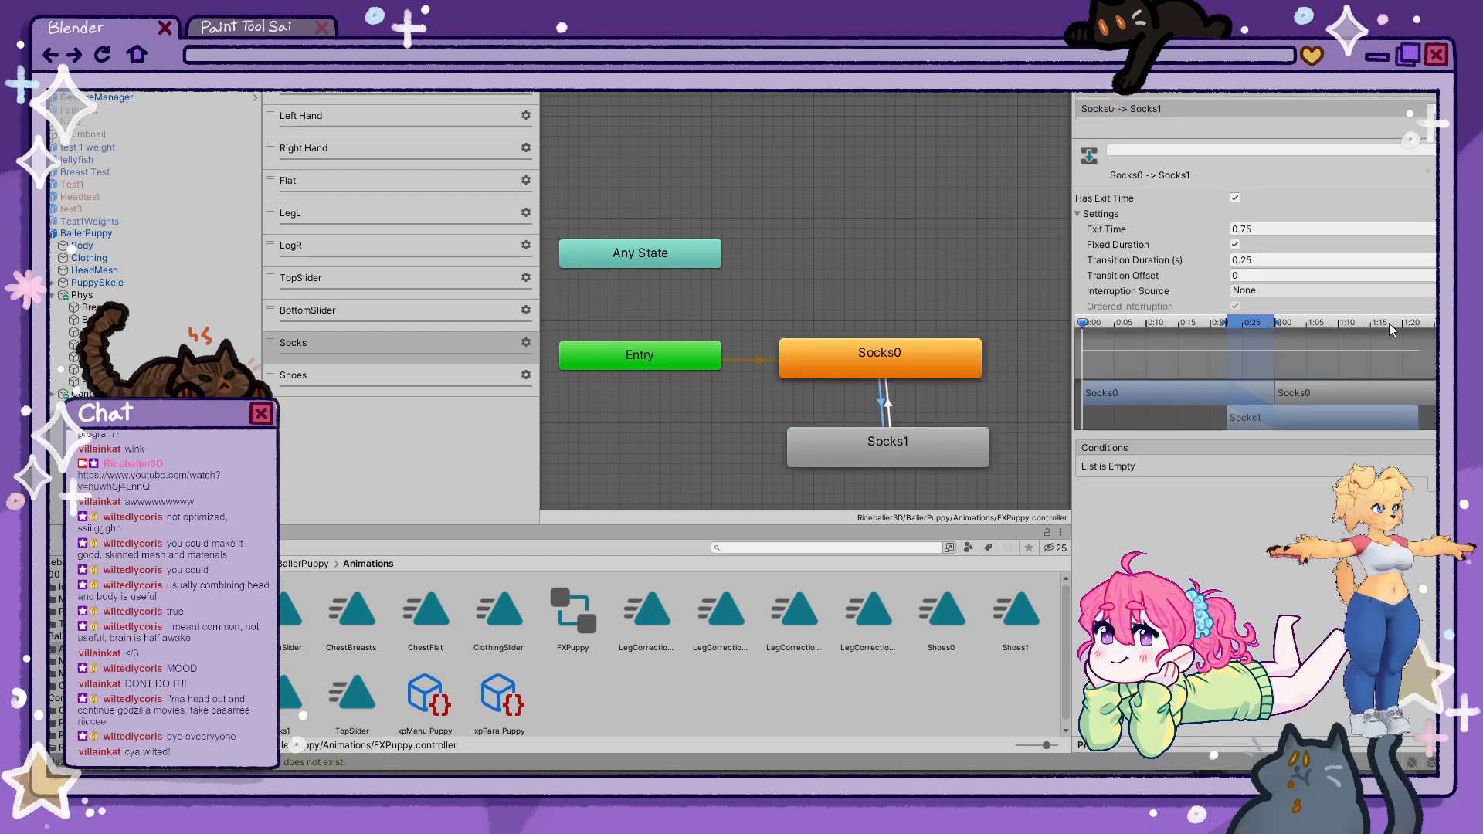
pyautogui.click(1235, 198)
pyautogui.click(1266, 260)
pyautogui.write('0')
pyautogui.click(1440, 485)
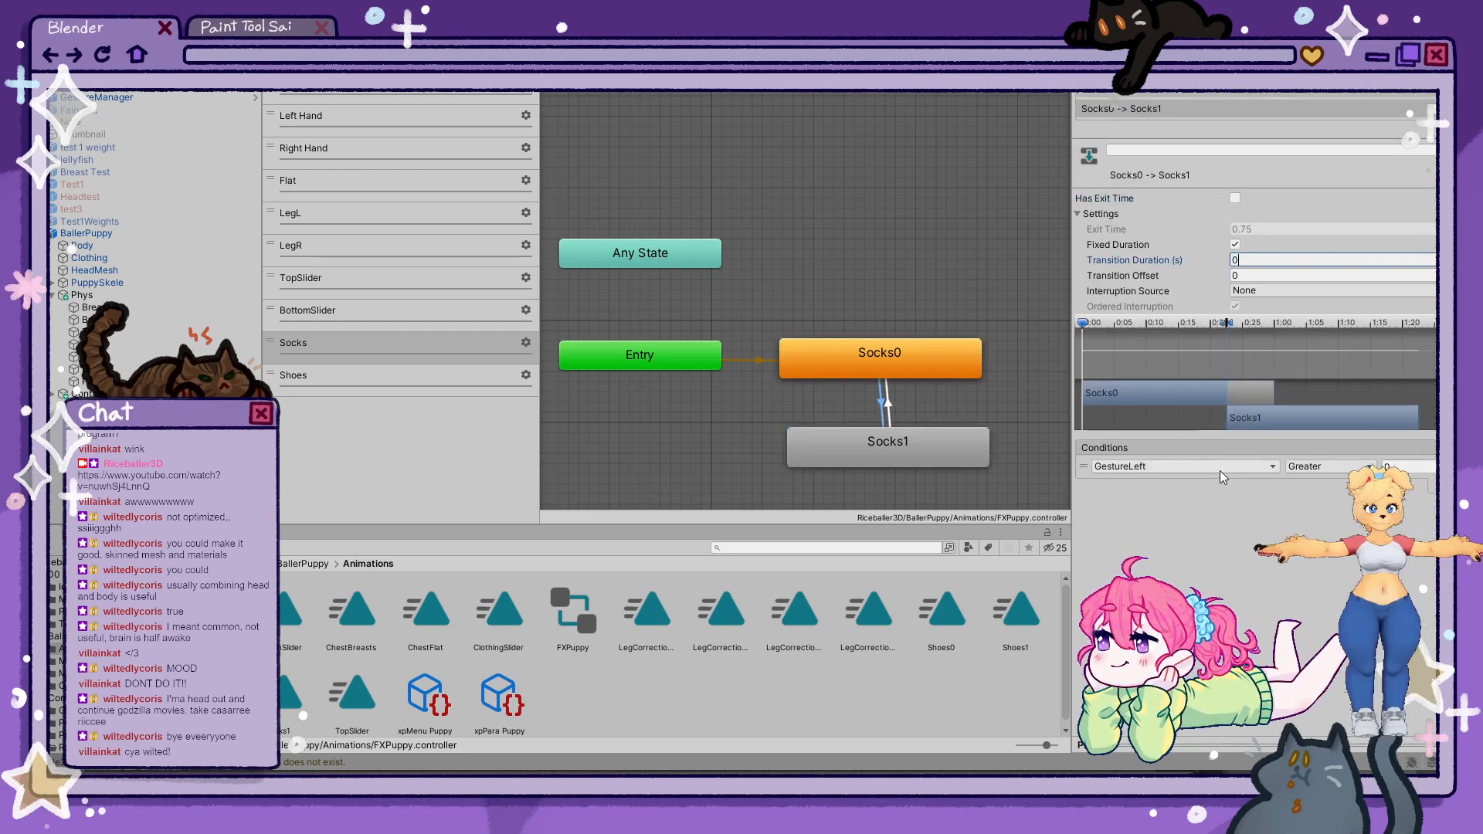
pyautogui.click(1221, 468)
# - Give the Socks1 to Socks0 transition the condition Socks false, no exit time, and a transition duration of 0
pyautogui.click(886, 406)
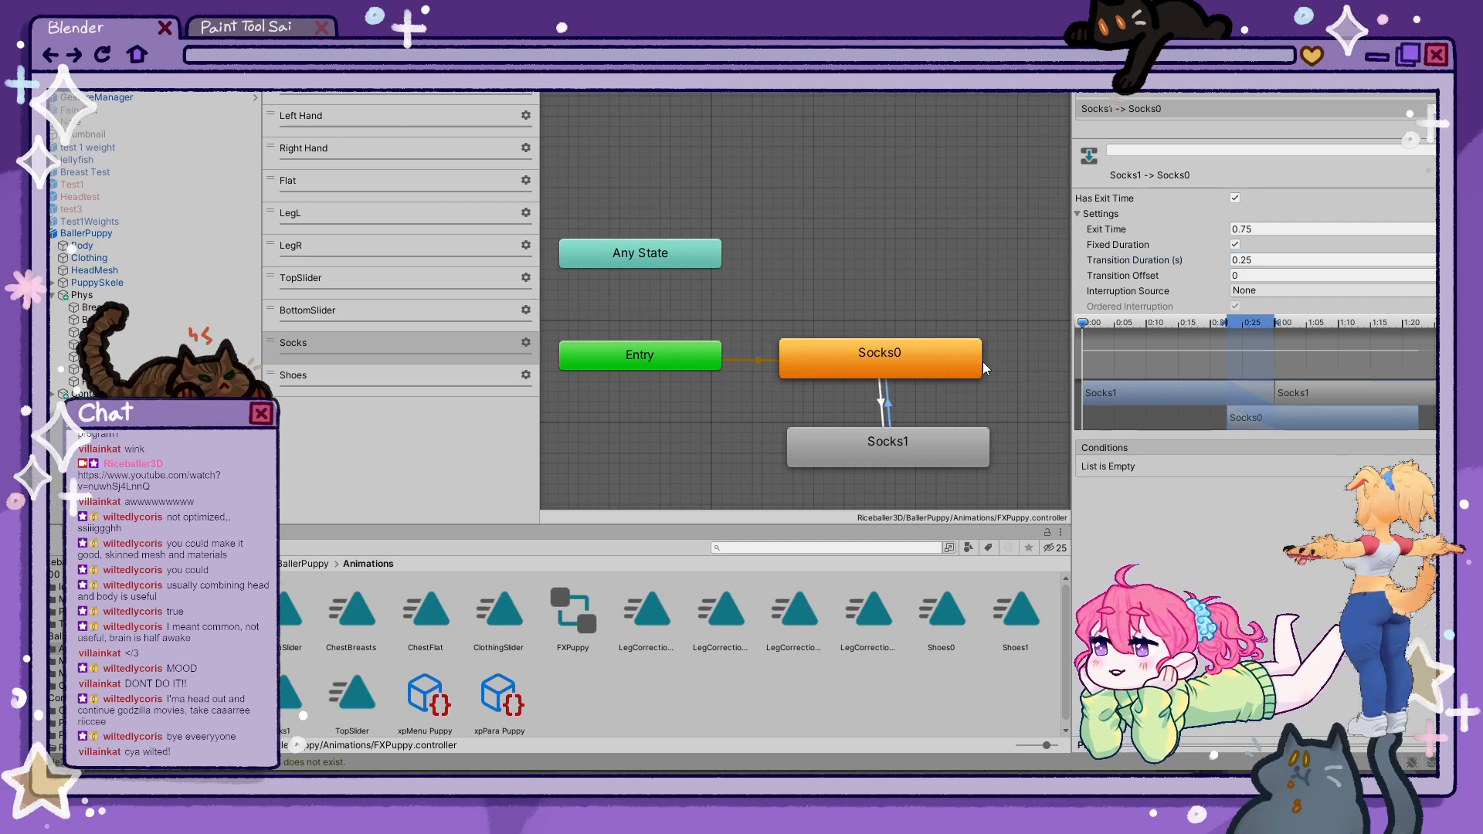
pyautogui.click(1235, 198)
pyautogui.click(1271, 260)
pyautogui.write('0')
pyautogui.click(1440, 485)
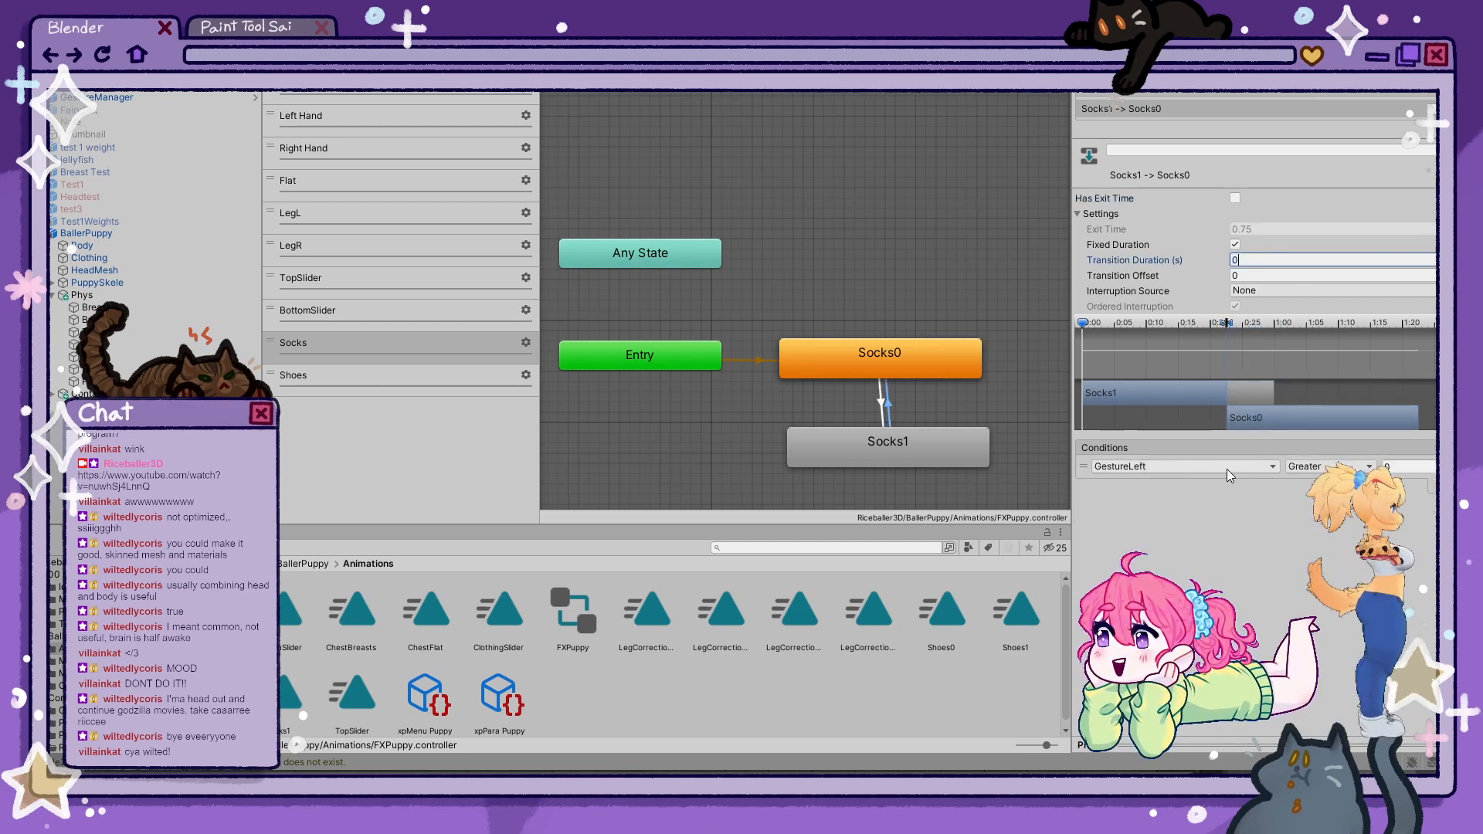
pyautogui.click(1226, 468)
pyautogui.click(1212, 634)
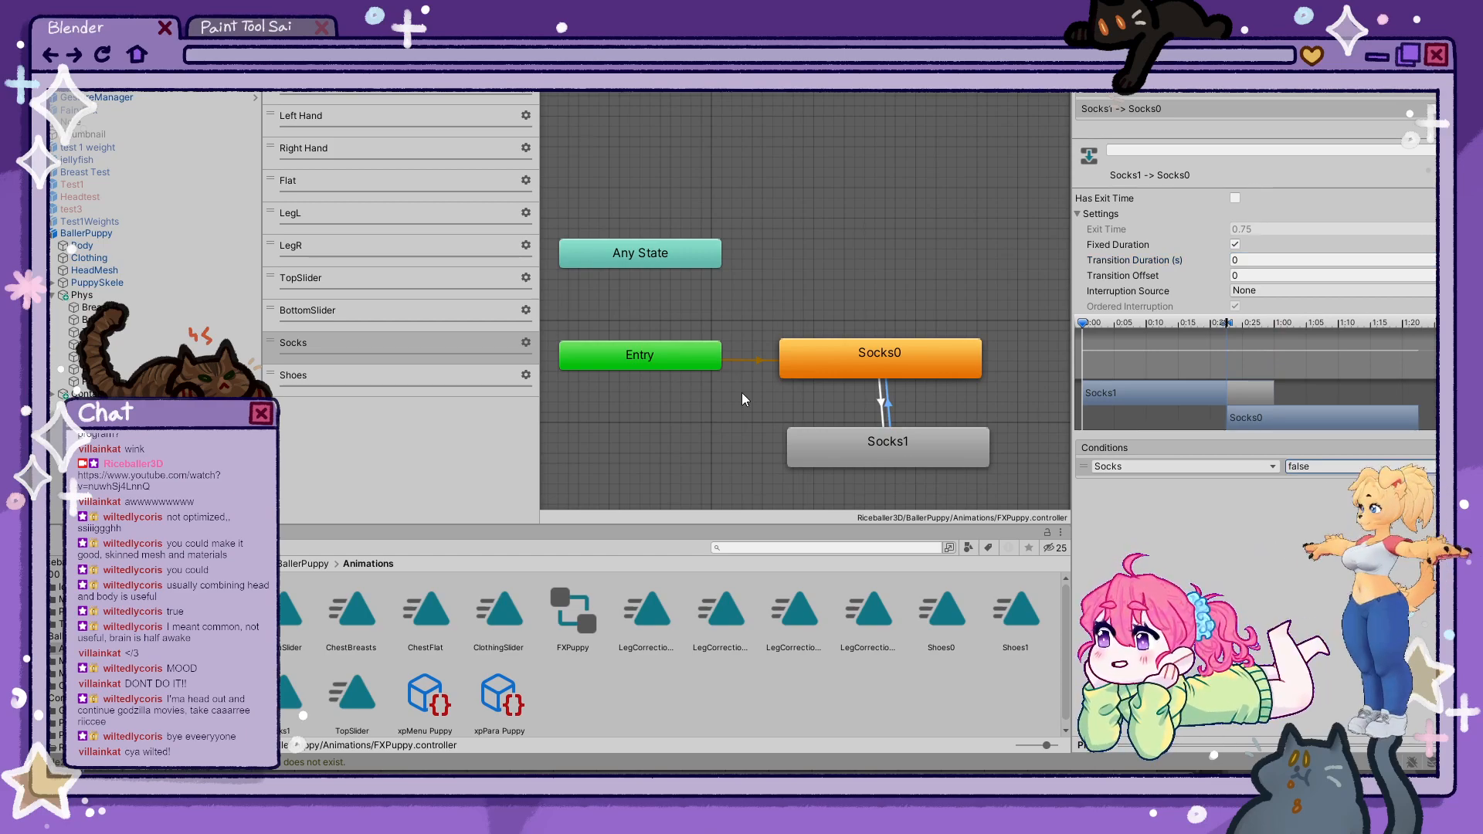
# - Show the Scene view, enter play mode, and select the GestureManager object
pyautogui.click(287, 39)
pyautogui.click(715, 19)
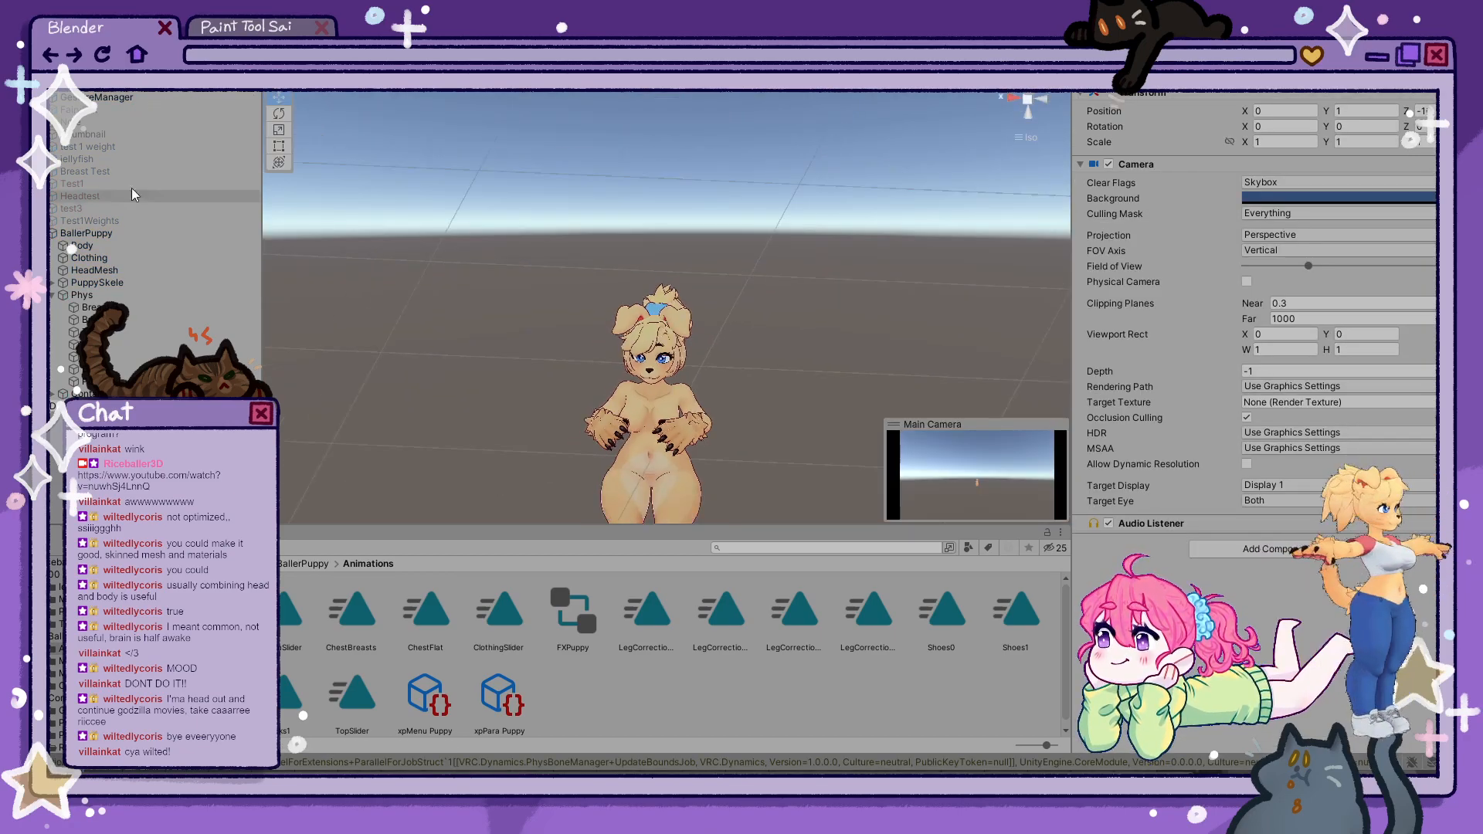
pyautogui.click(108, 97)
# - View the avatar from the side, check its expressions in the Gesture Manager's radial menu, and exit play mode
pyautogui.moveTo(1088, 230); pyautogui.dragTo(364, 265, button='right')
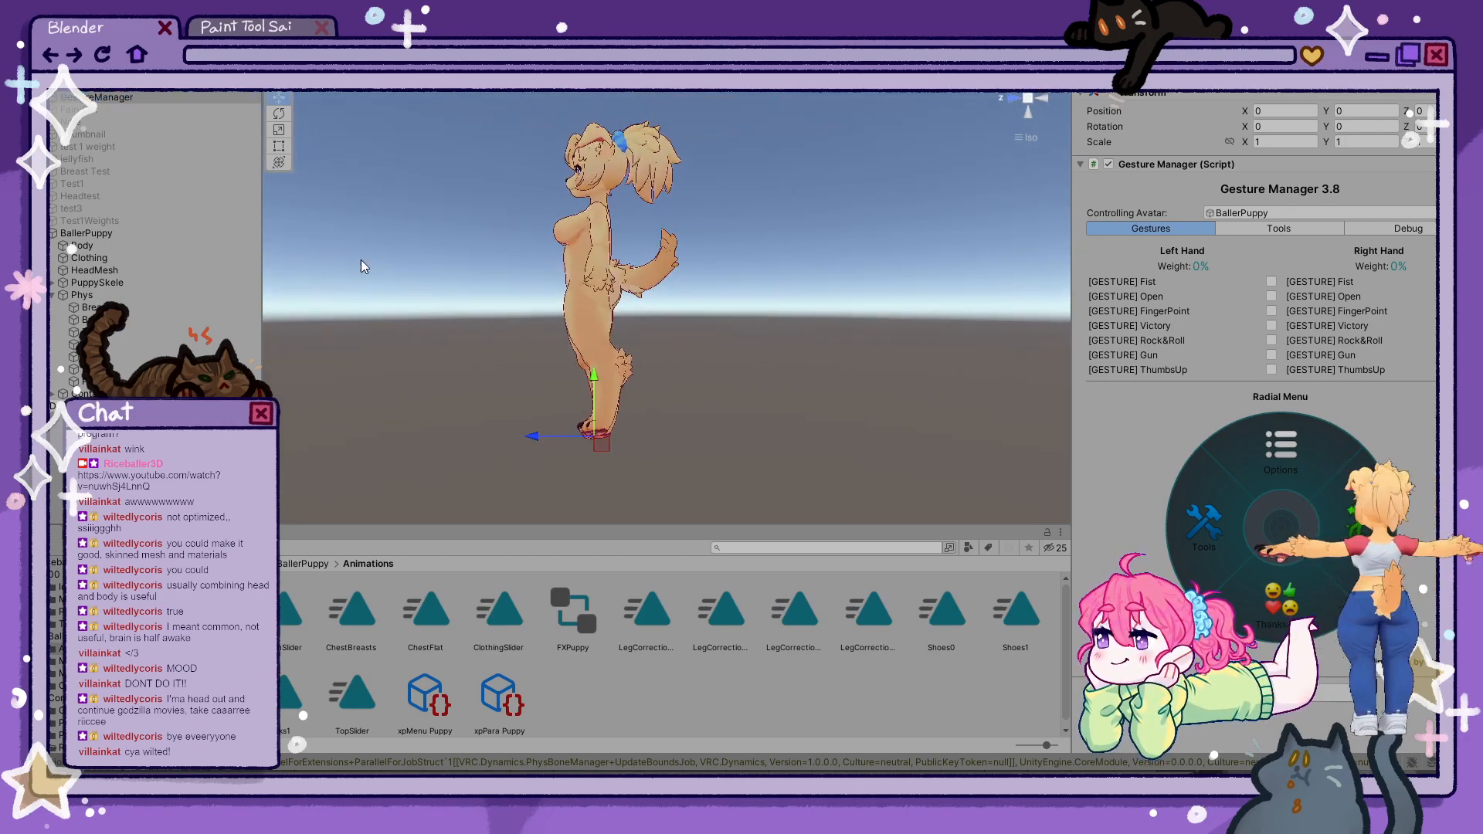
pyautogui.scroll(3, 680, 340)
pyautogui.moveTo(719, 363); pyautogui.dragTo(907, 433, button='middle')
pyautogui.moveTo(907, 433); pyautogui.dragTo(722, 434, button='right')
pyautogui.moveTo(721, 433); pyautogui.dragTo(564, 297, button='middle')
pyautogui.moveTo(564, 297); pyautogui.dragTo(963, 294, button='right')
pyautogui.moveTo(963, 294); pyautogui.dragTo(916, 338, button='middle')
pyautogui.click(1340, 528)
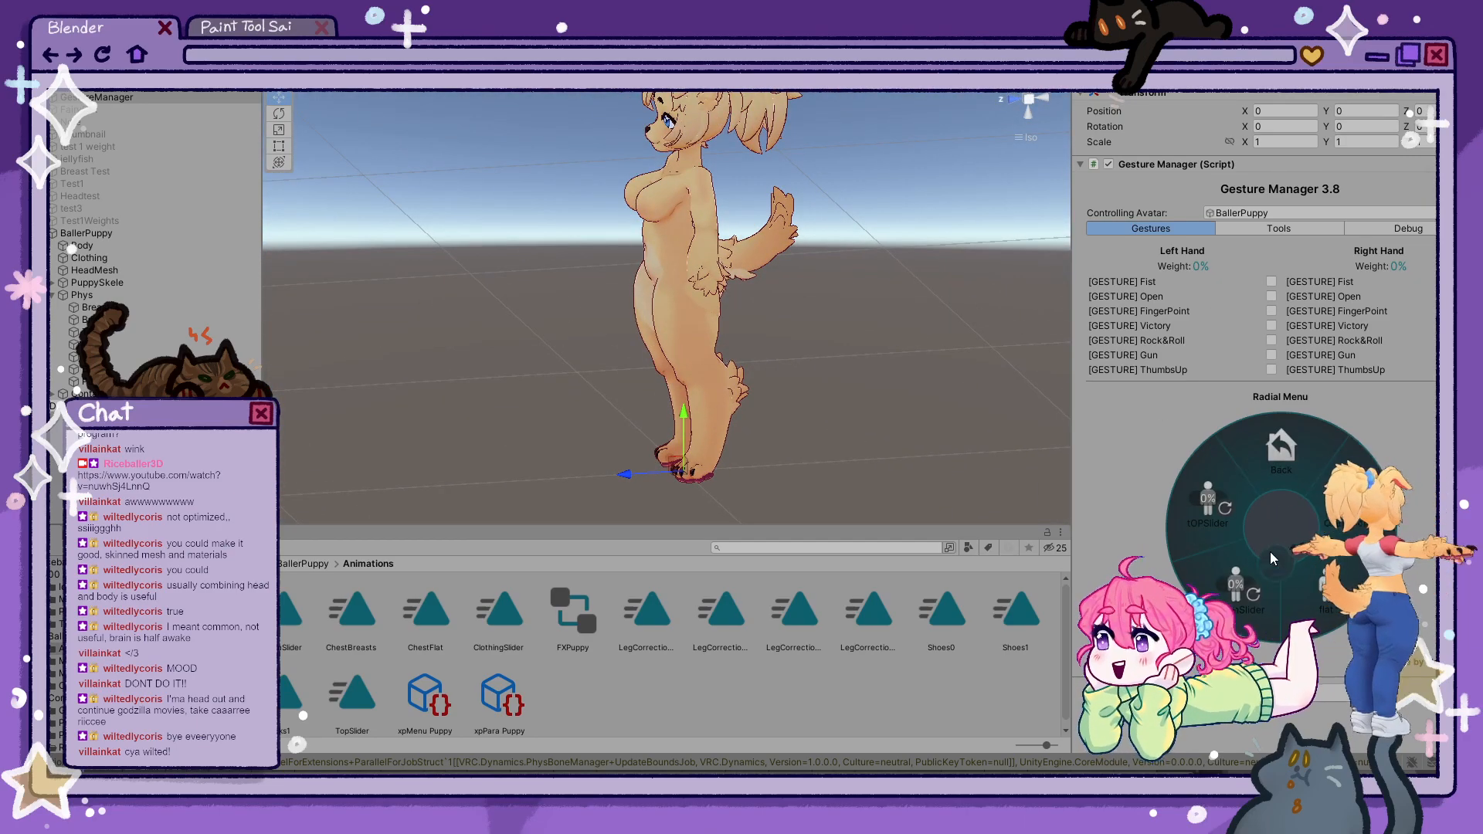
pyautogui.hotkey('ctrl', 'p')
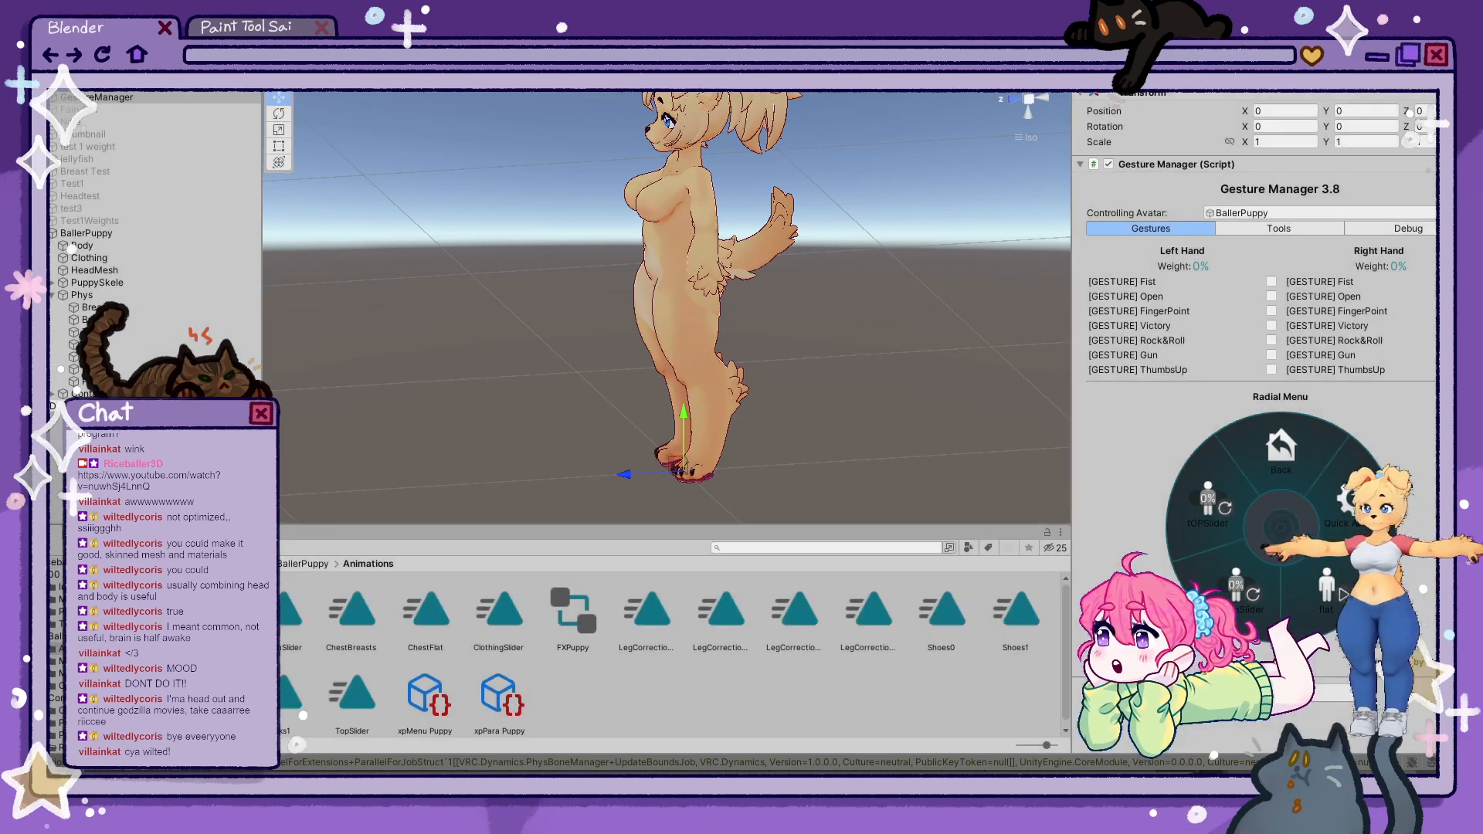
# - Add two controls named socks and shoes to the xpMenu Puppy expressions menu
pyautogui.click(426, 696)
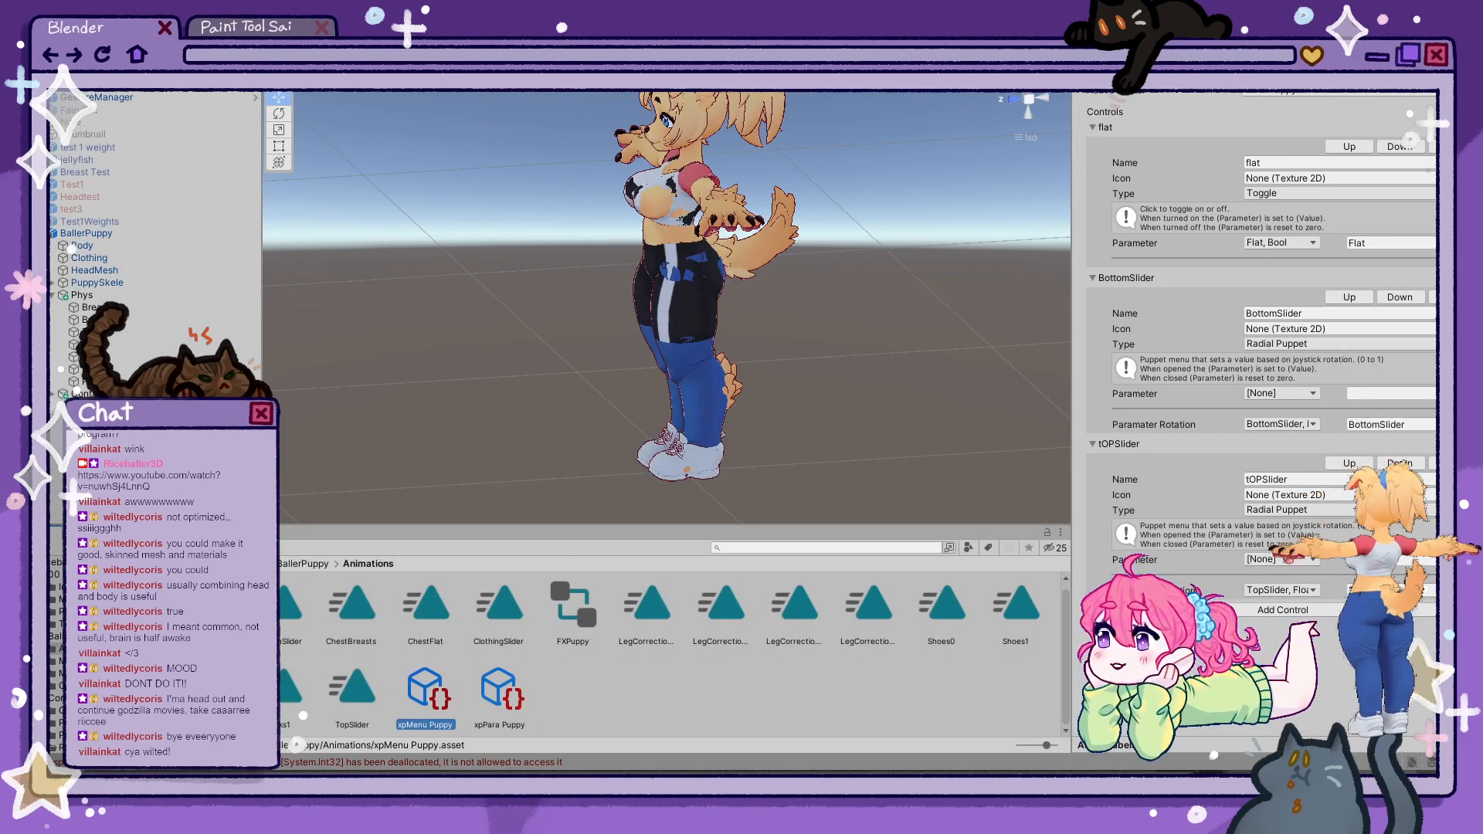
pyautogui.click(1259, 610)
pyautogui.scroll(-1, 1259, 609)
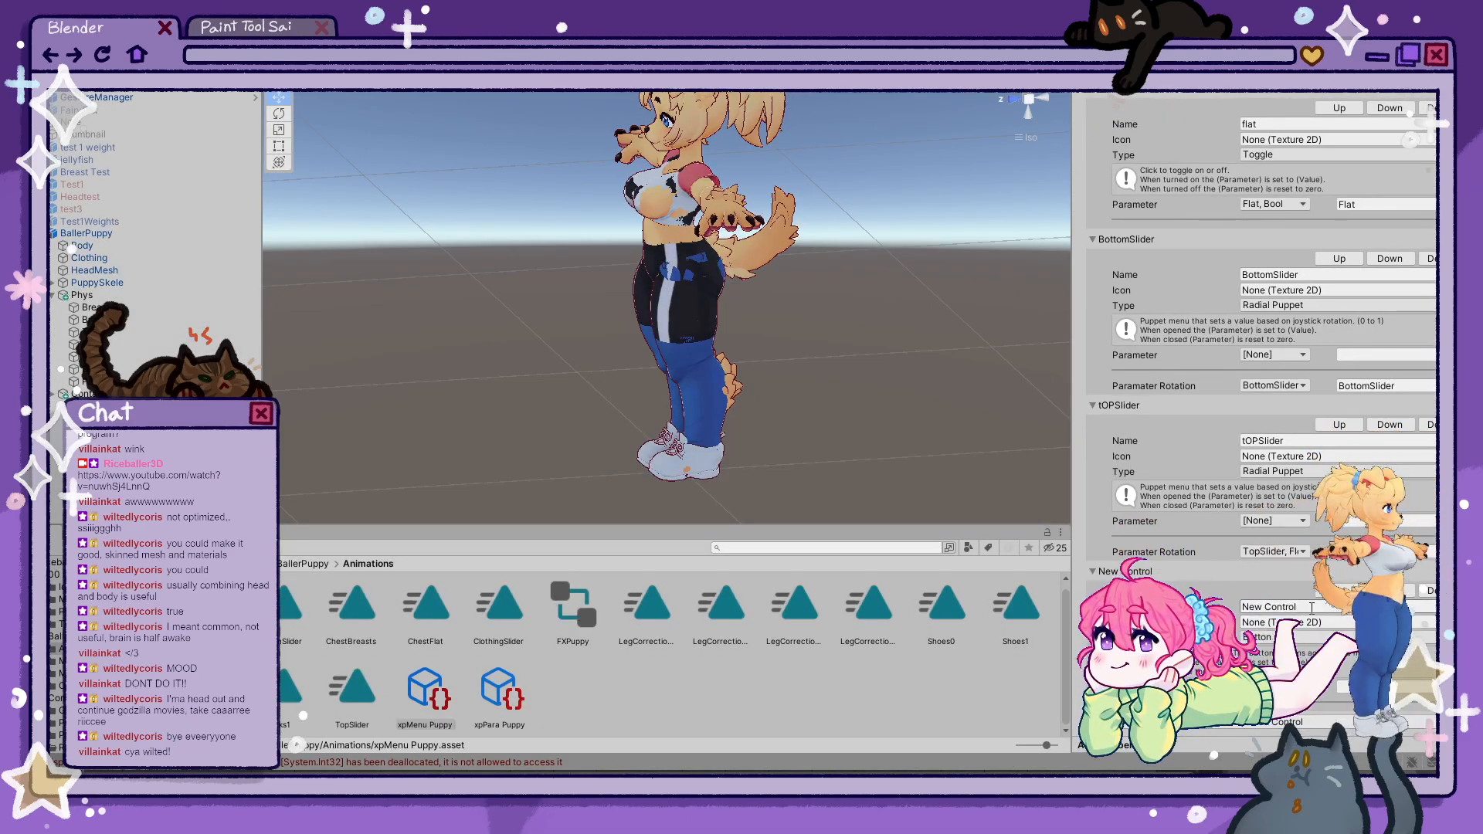
pyautogui.write('socks')
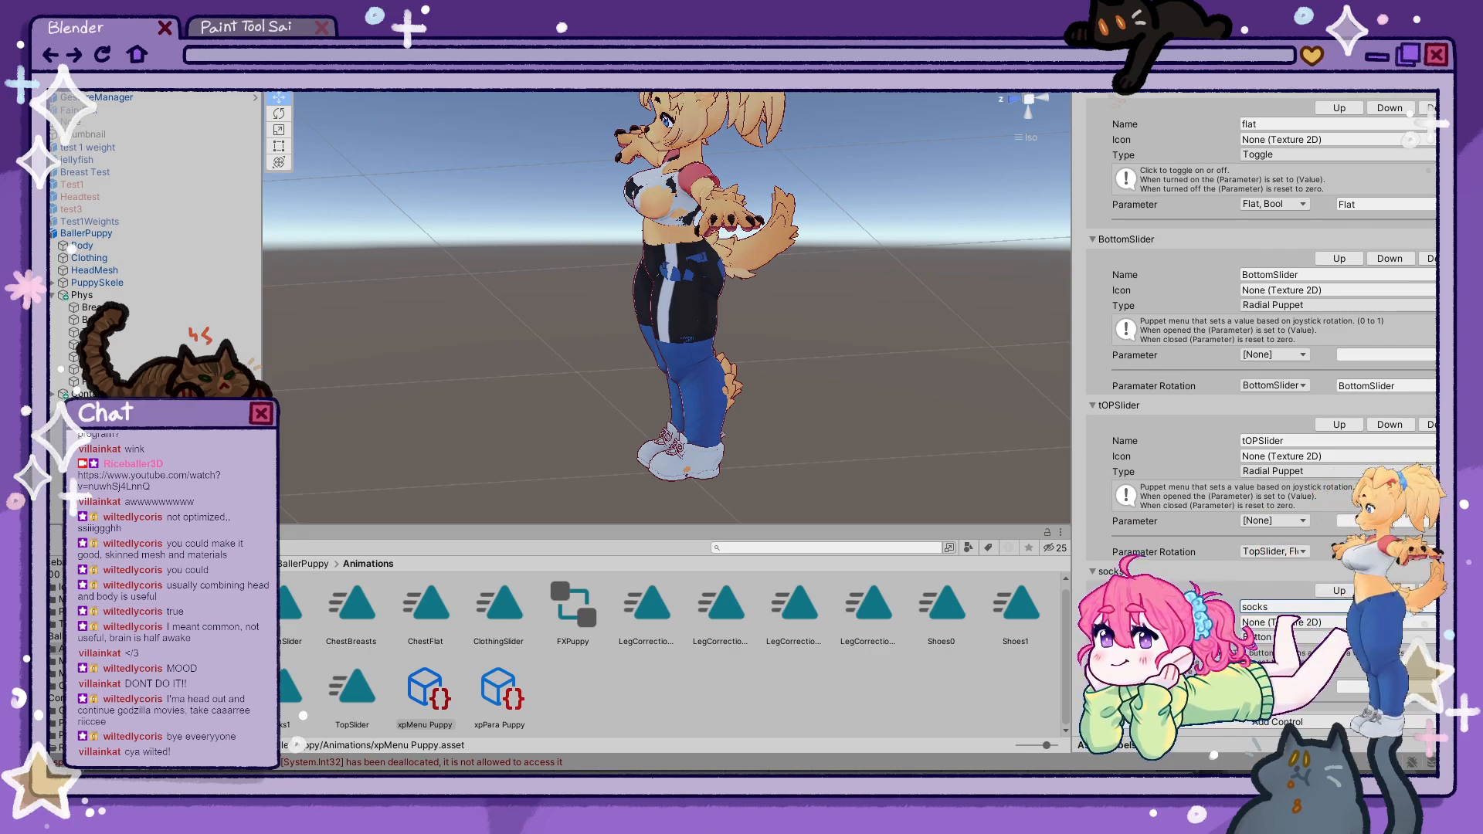
pyautogui.click(1310, 724)
pyautogui.scroll(-4, 1310, 657)
pyautogui.write('s')
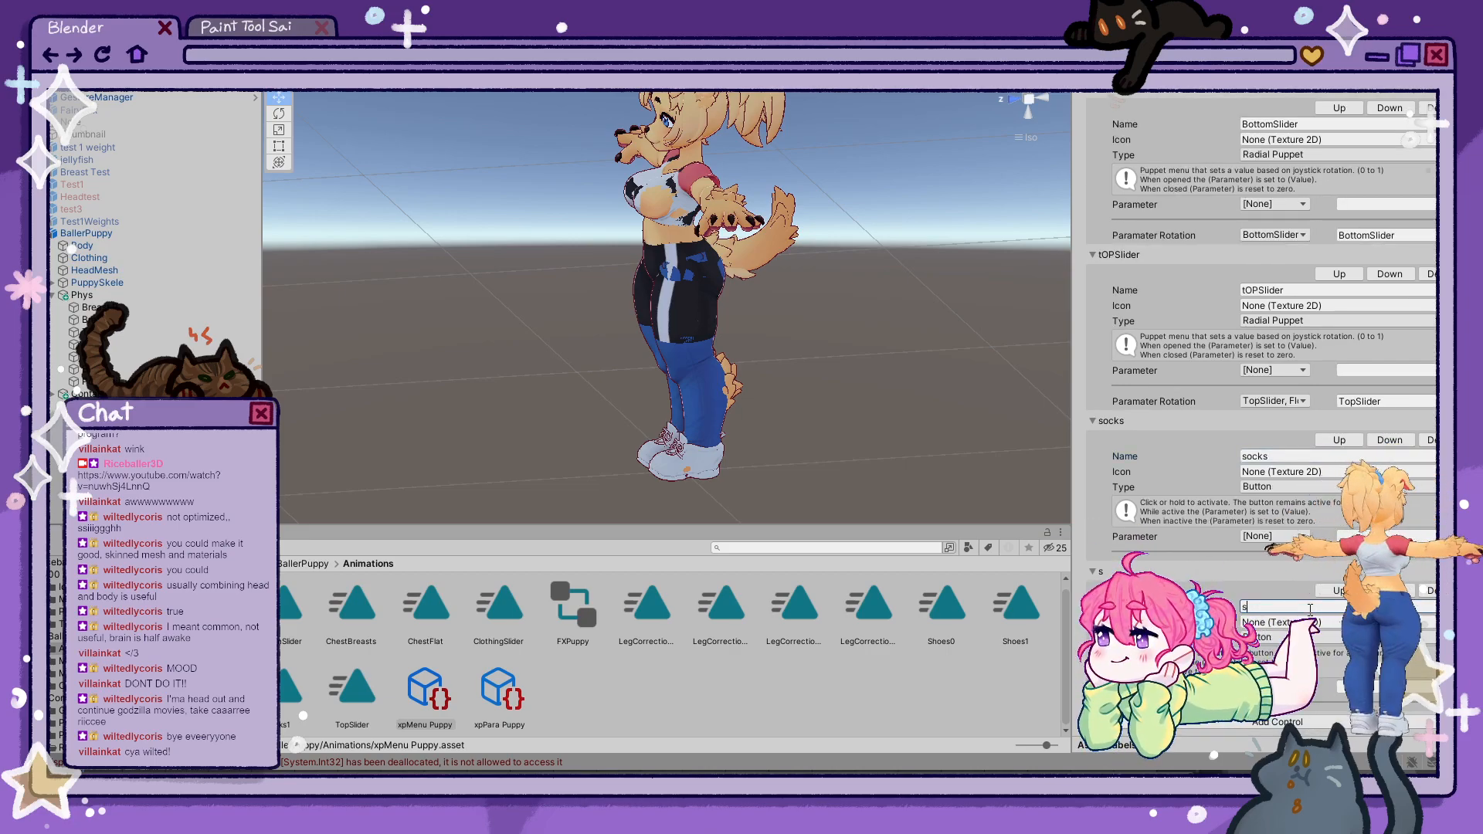
pyautogui.write('hoes')
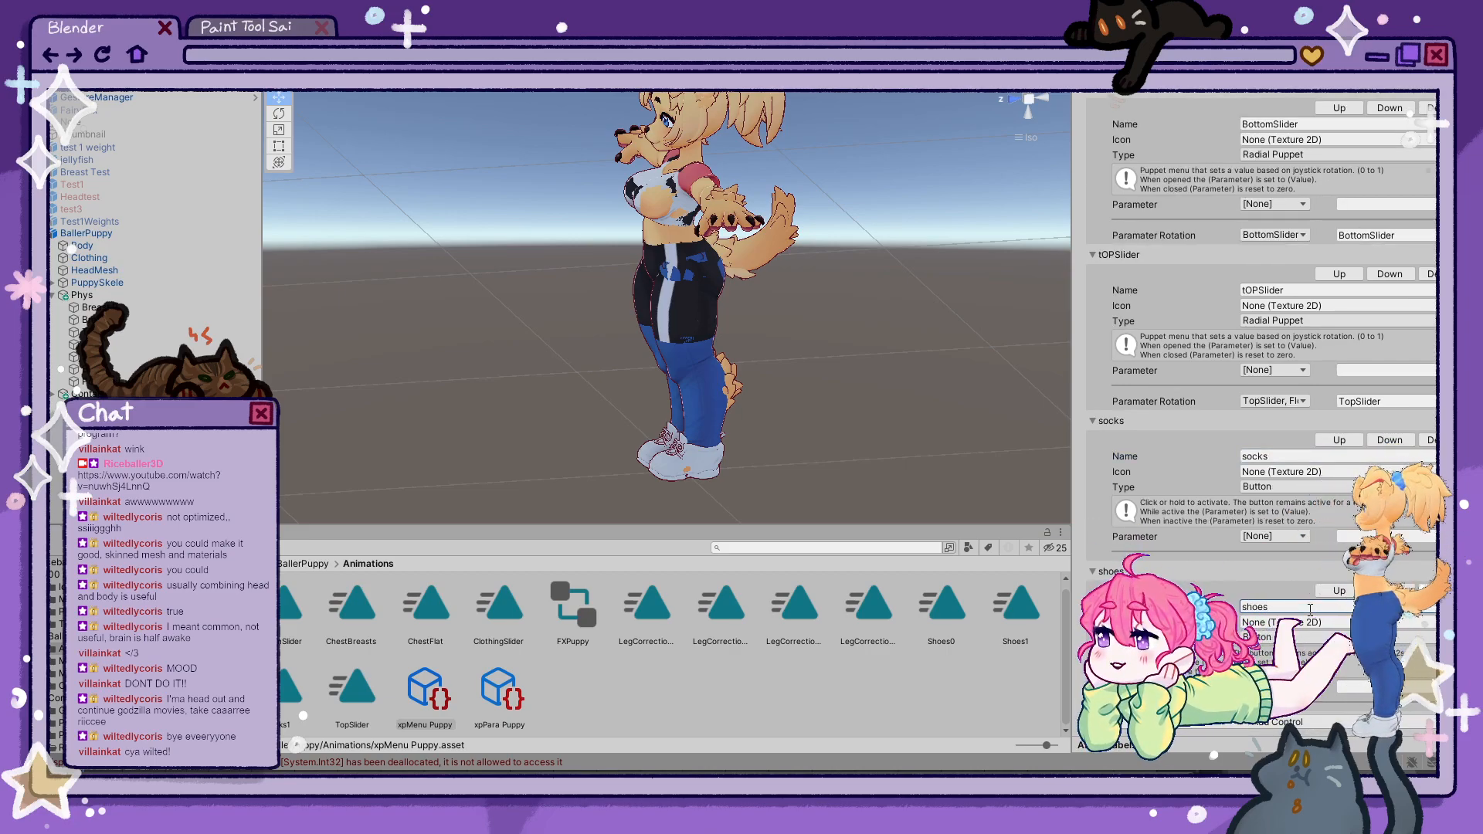
# - Make the socks and shoes controls toggles and assign them the Socks and Shoes bool parameters respectively
pyautogui.click(1265, 513)
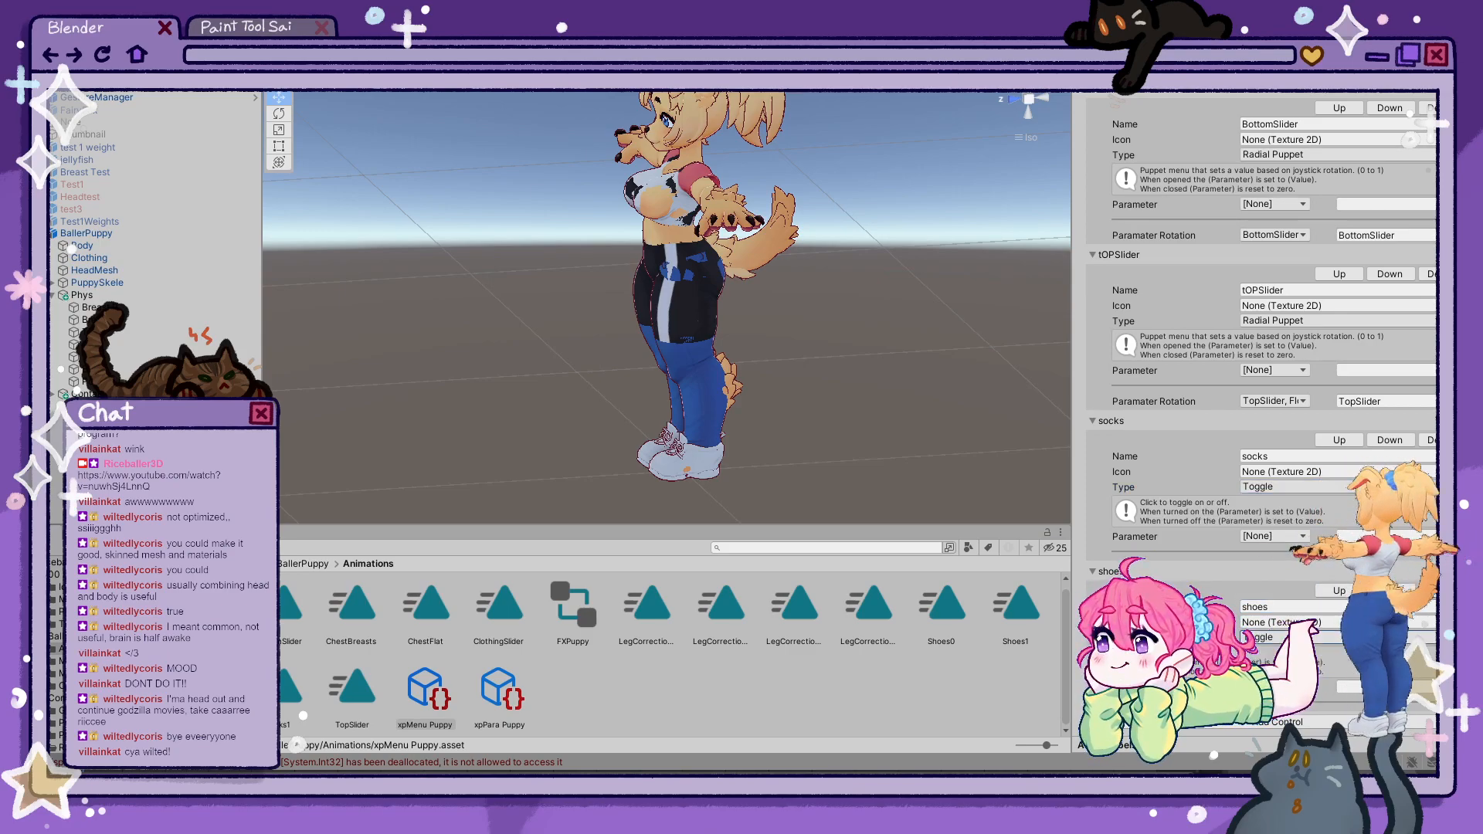
pyautogui.click(1275, 687)
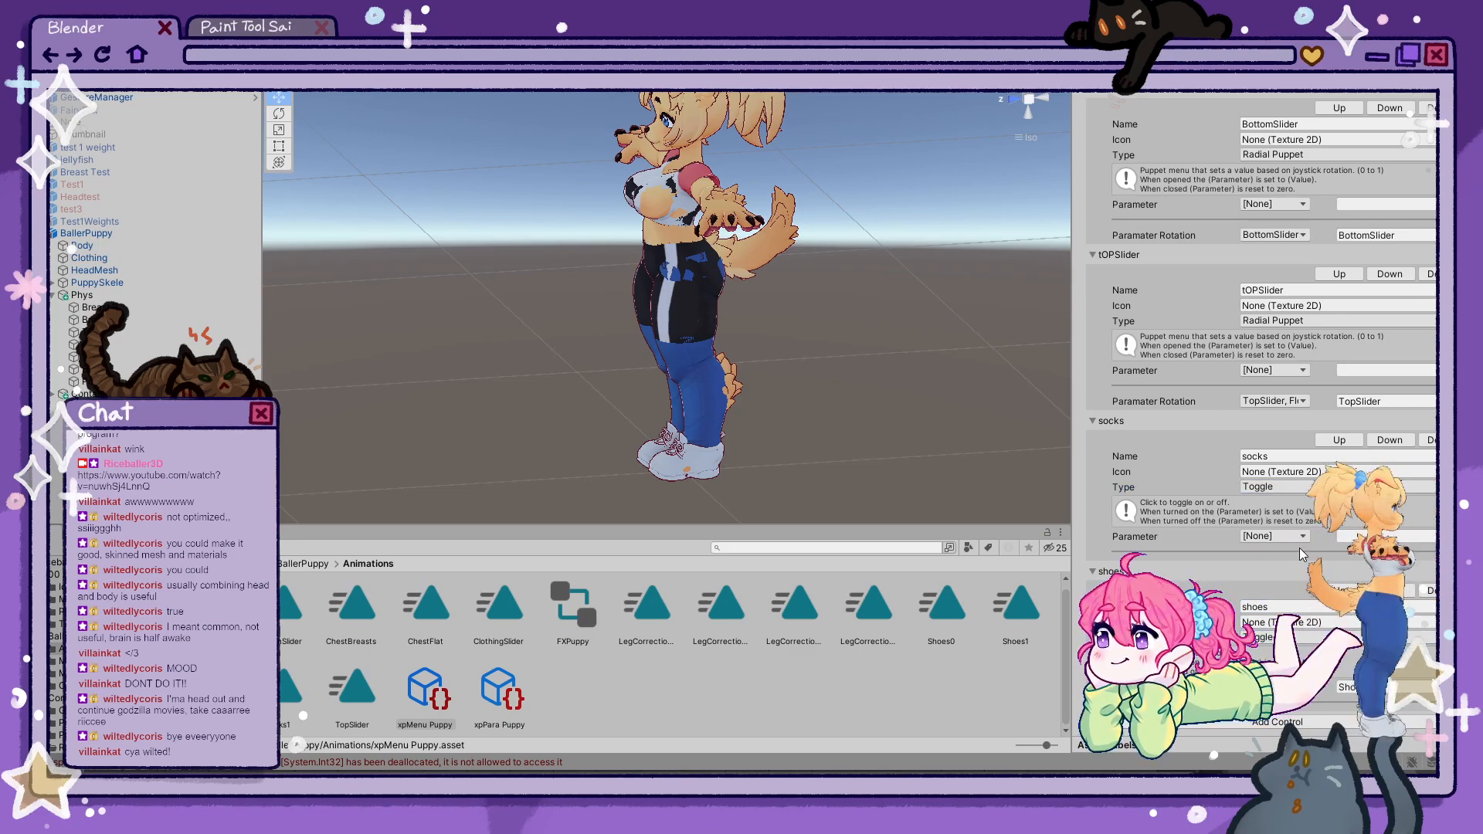
pyautogui.click(1274, 742)
pyautogui.click(1275, 536)
pyautogui.click(1275, 618)
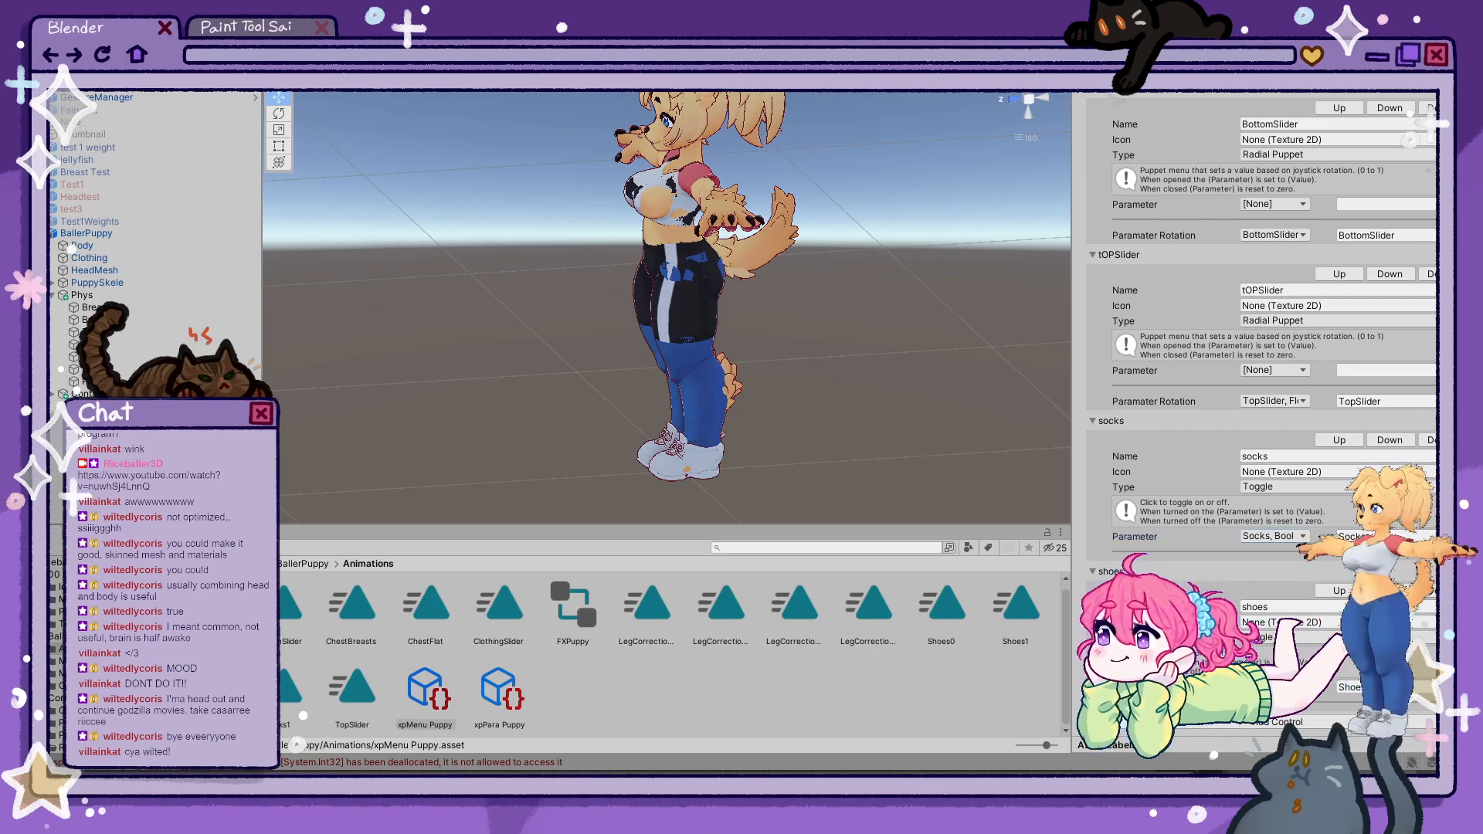
# - Enter play mode and test the BottomSlider and tOPSlider controls in the Gesture Manager's radial menu
pyautogui.click(717, 16)
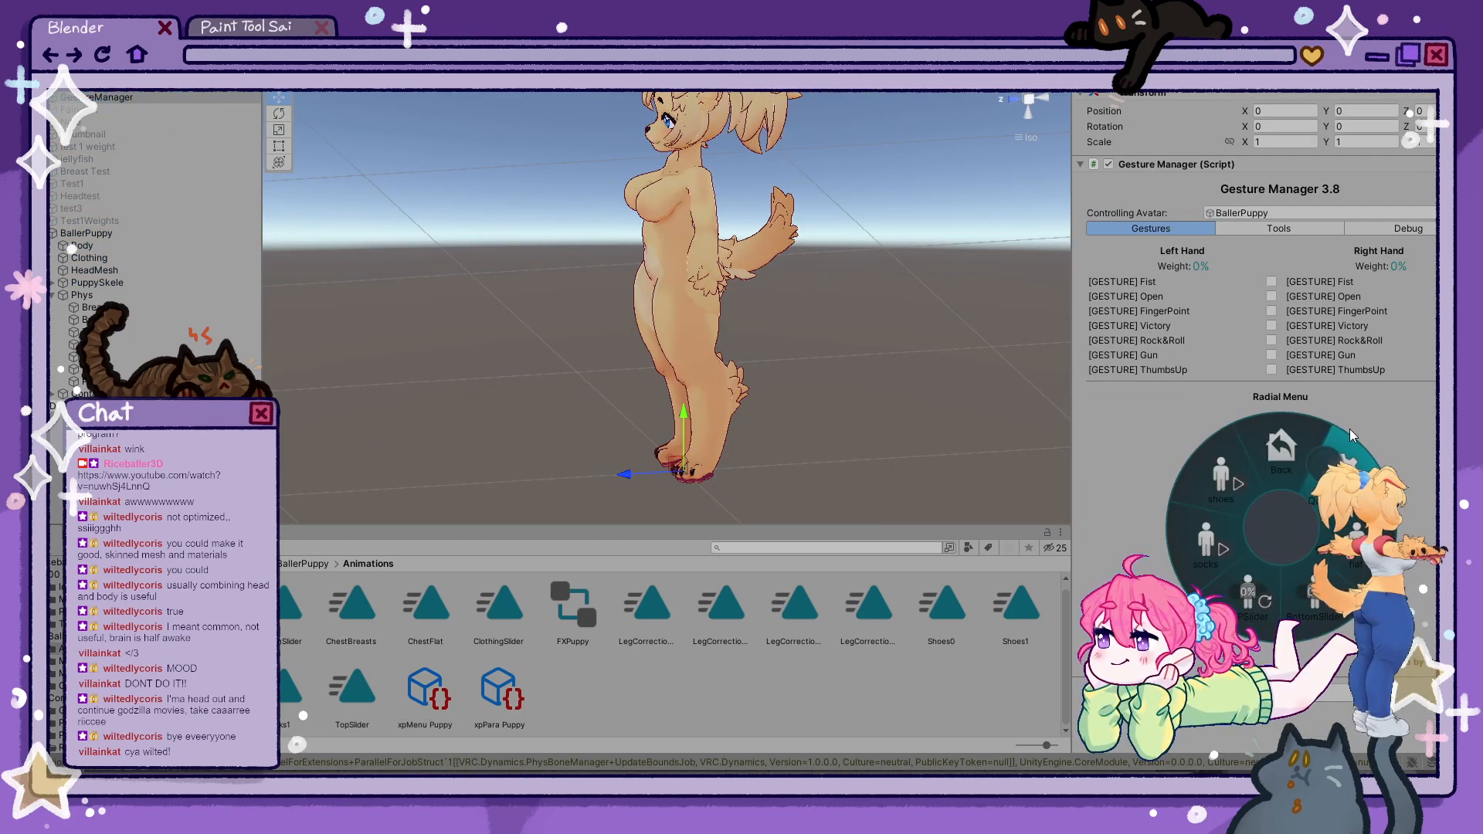
pyautogui.click(1353, 539)
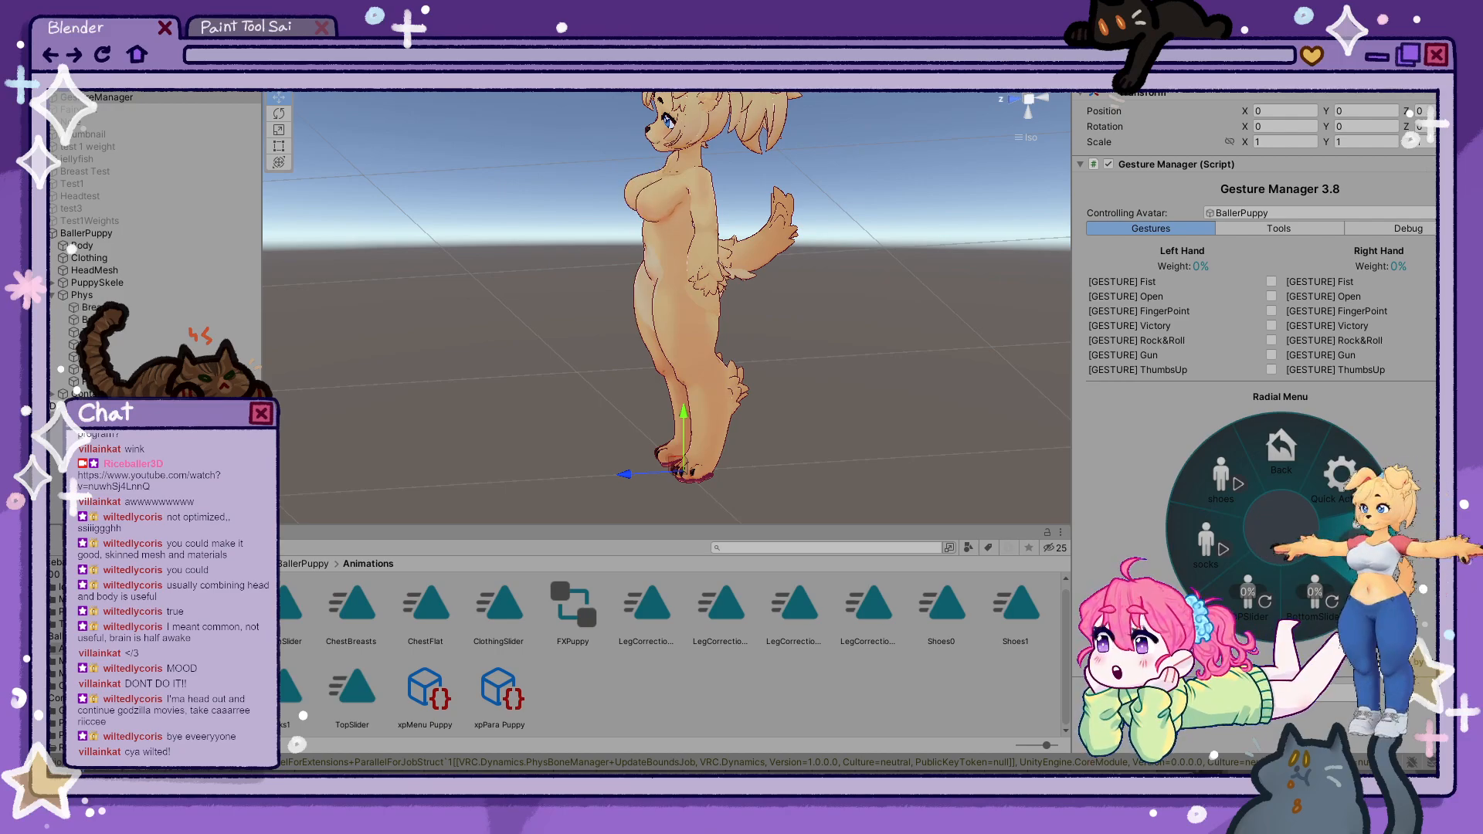
pyautogui.click(1318, 592)
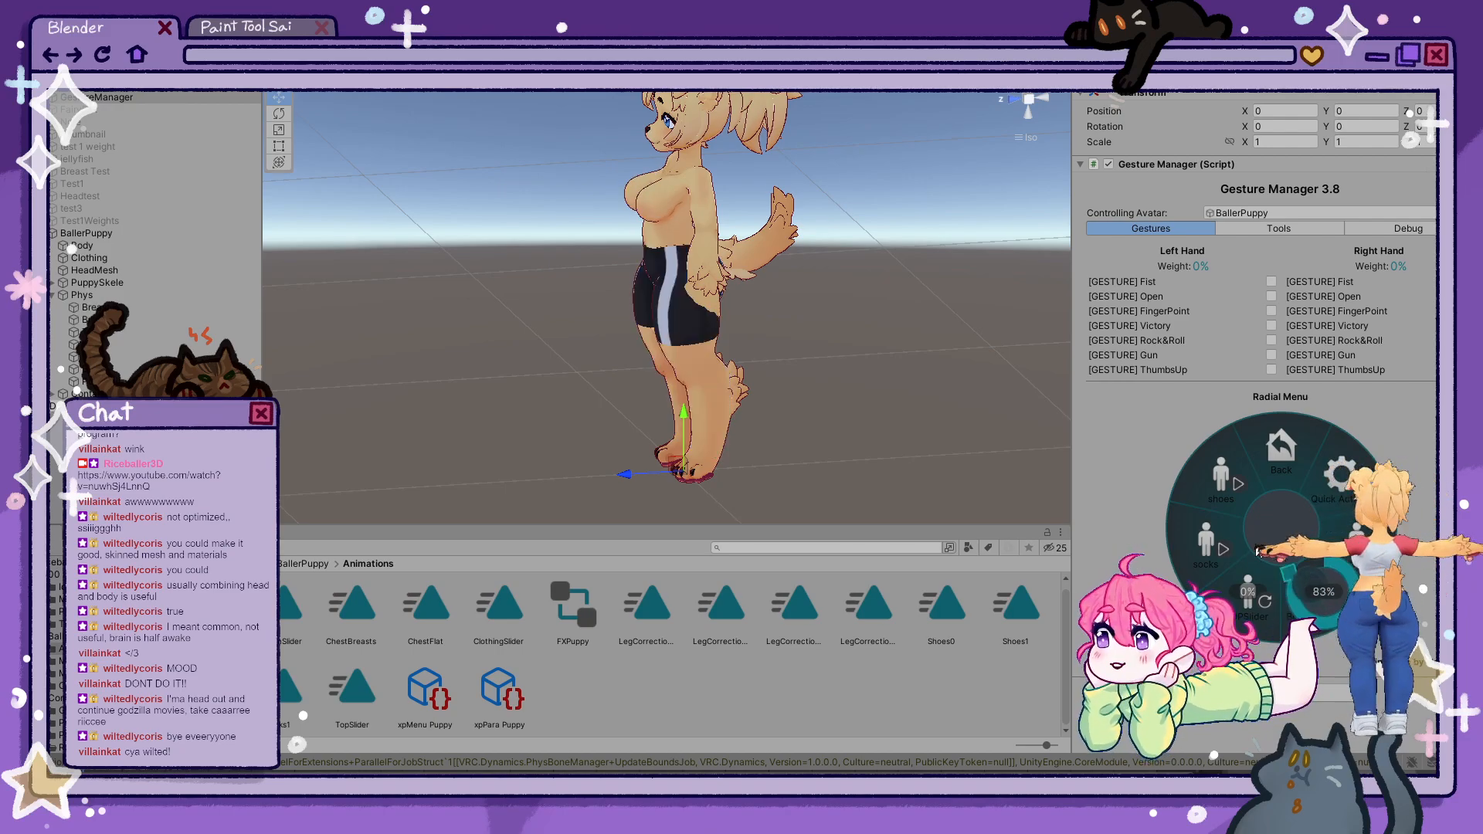
pyautogui.click(1319, 576)
pyautogui.click(1237, 596)
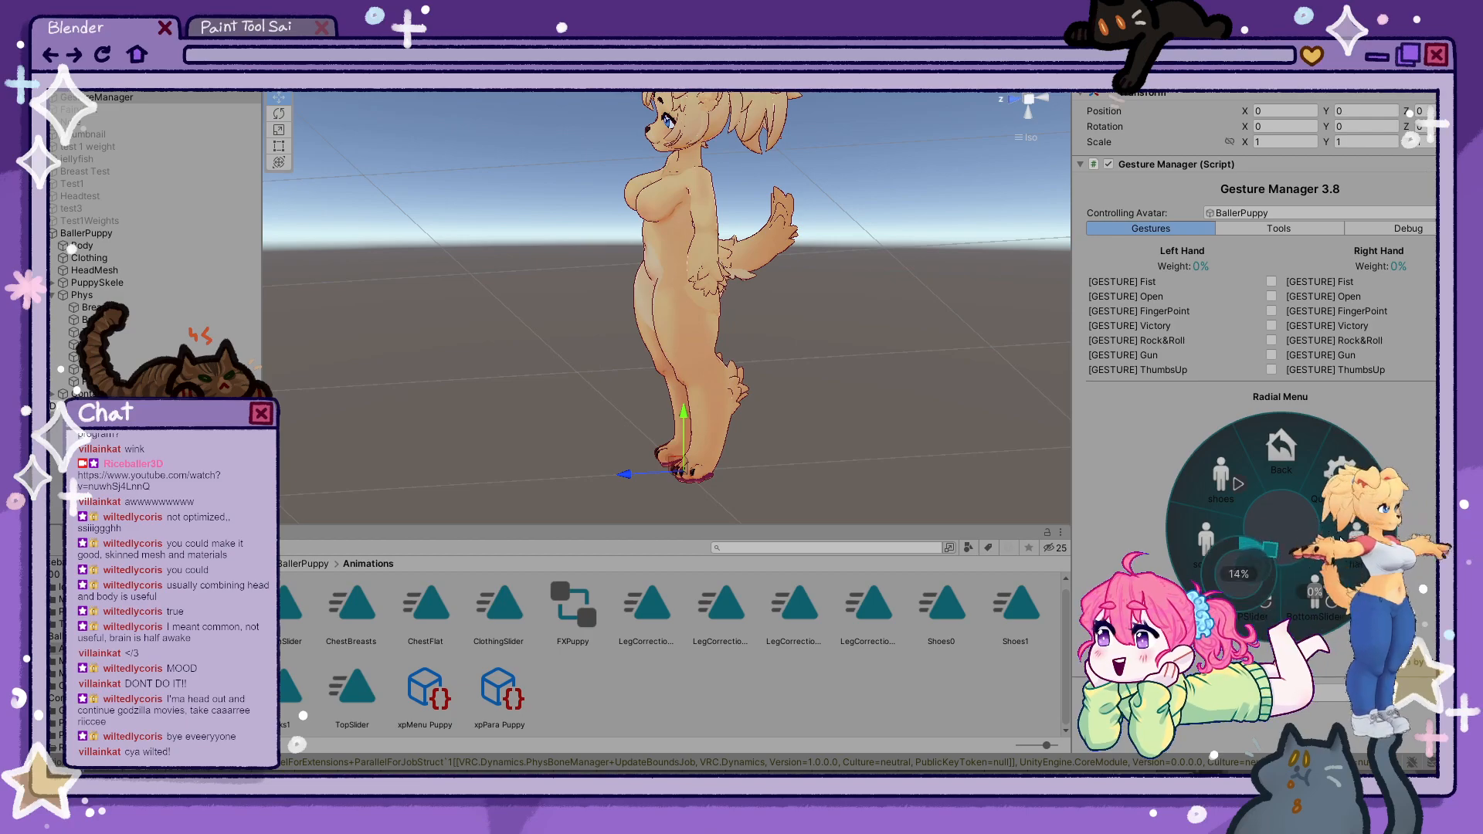
pyautogui.click(1220, 524)
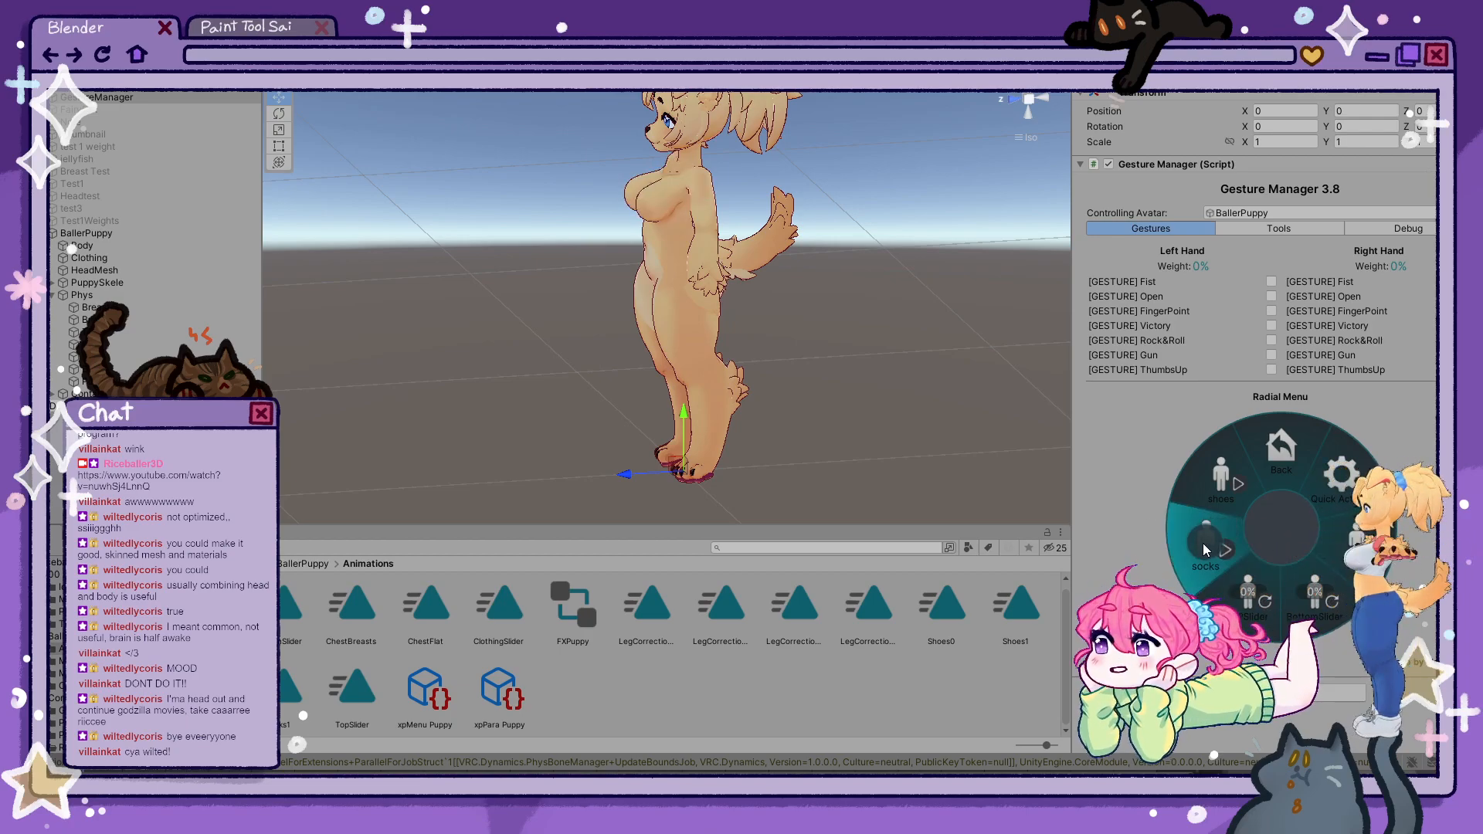
# - Test the socks toggle in the radial menu by switching it on and off several times
pyautogui.click(1190, 537)
pyautogui.click(1190, 538)
pyautogui.click(1190, 538)
pyautogui.click(1191, 538)
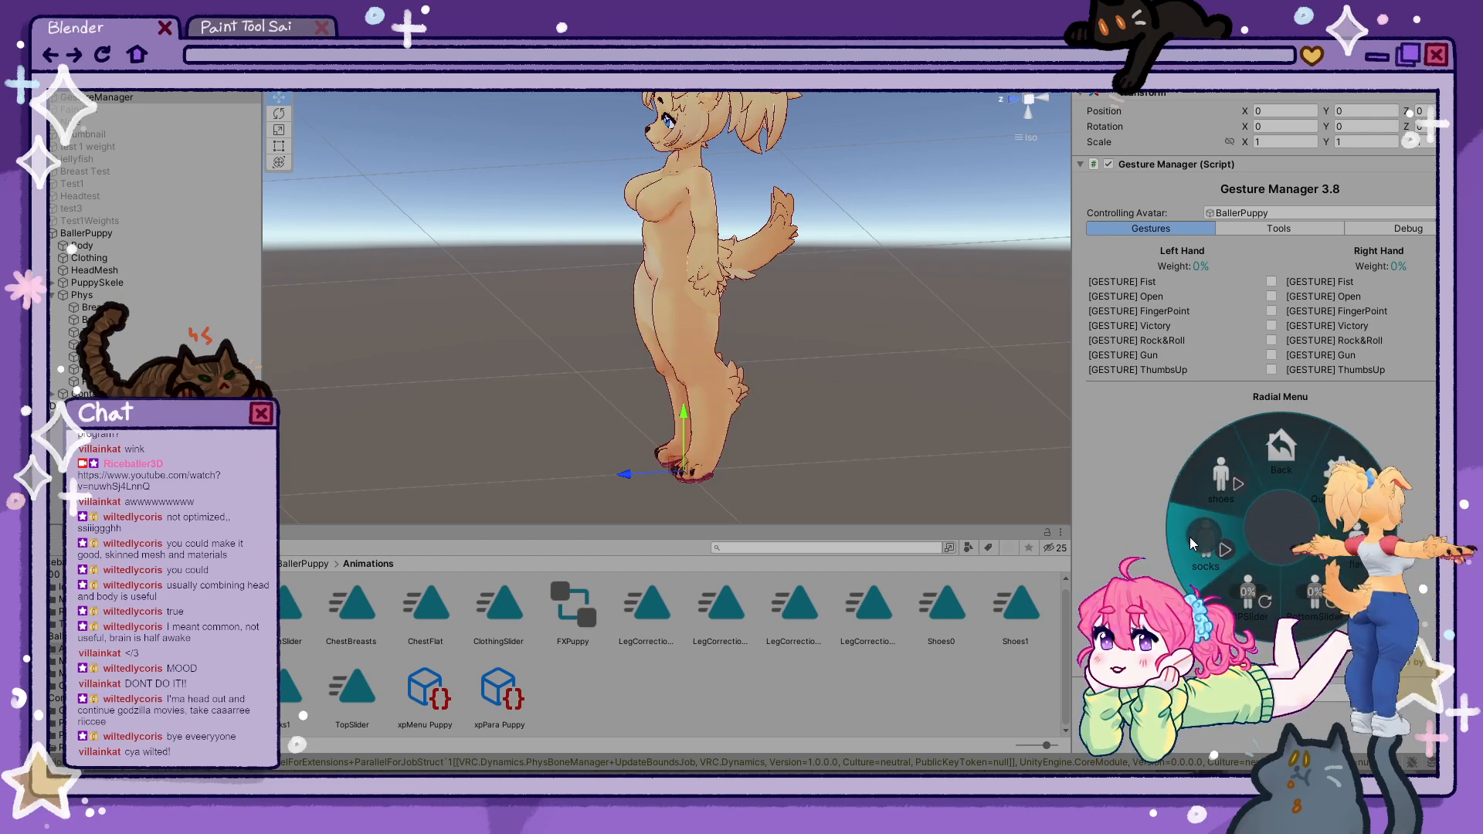
pyautogui.click(1191, 538)
pyautogui.click(1190, 538)
# - Test the shoes toggle in the radial menu by switching it on and off repeatedly
pyautogui.click(1215, 489)
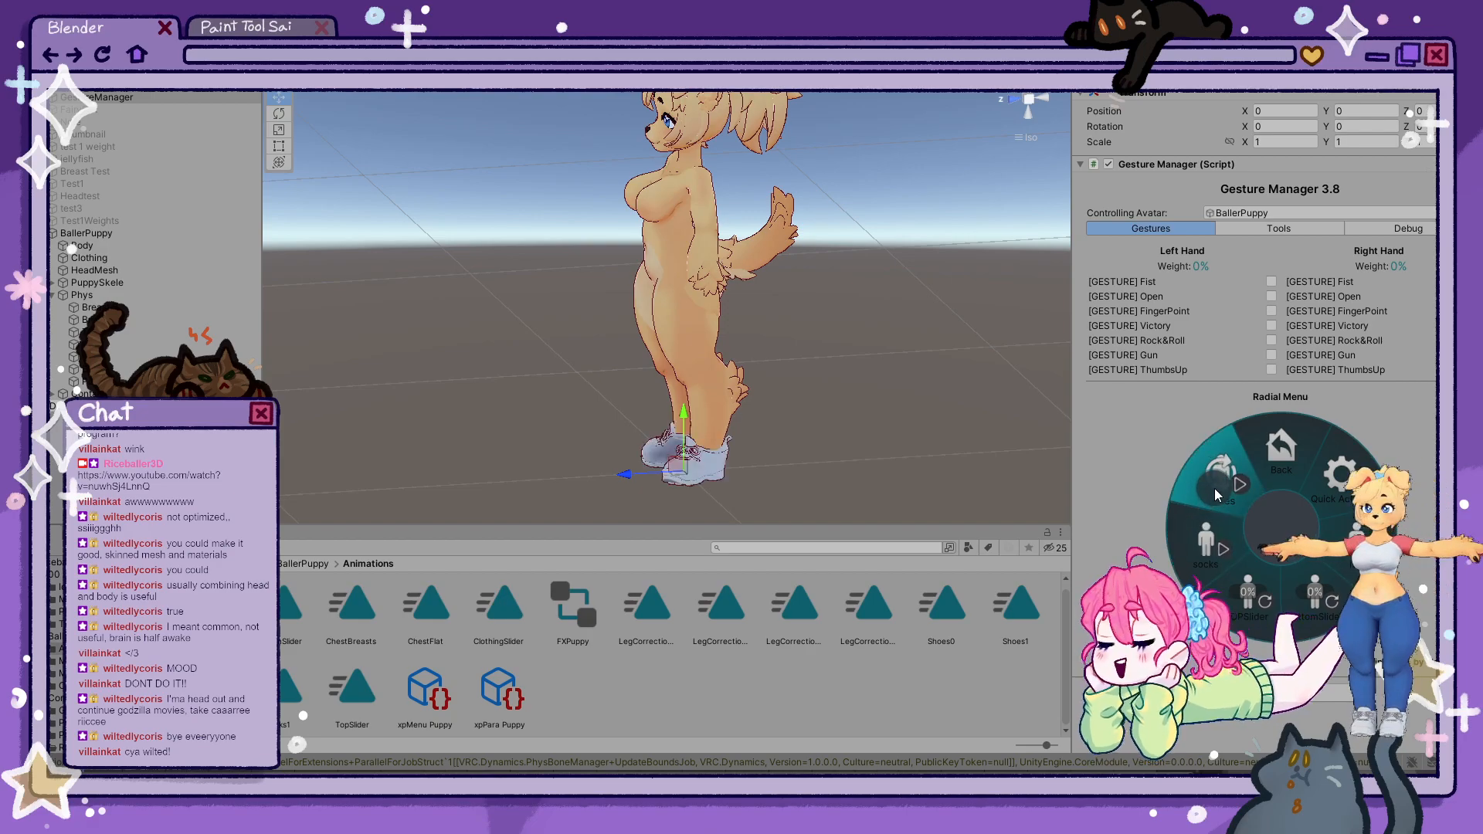
pyautogui.click(1215, 489)
pyautogui.click(1215, 489)
pyautogui.click(1215, 489)
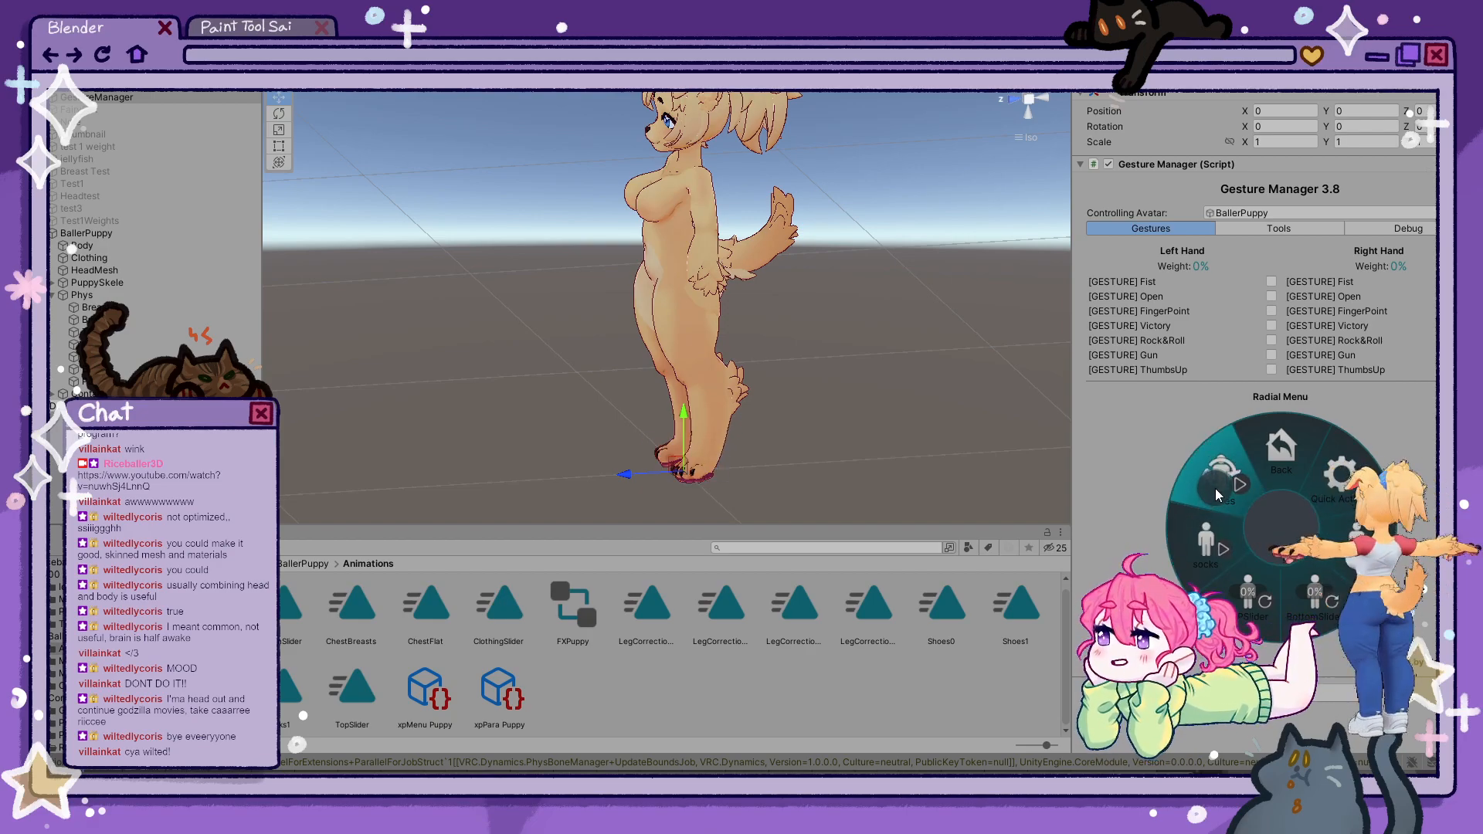
# - Test the BottomSlider at 43% in the radial menu and exit play mode
pyautogui.moveTo(1294, 566); pyautogui.dragTo(1324, 627)
pyautogui.click(1324, 626)
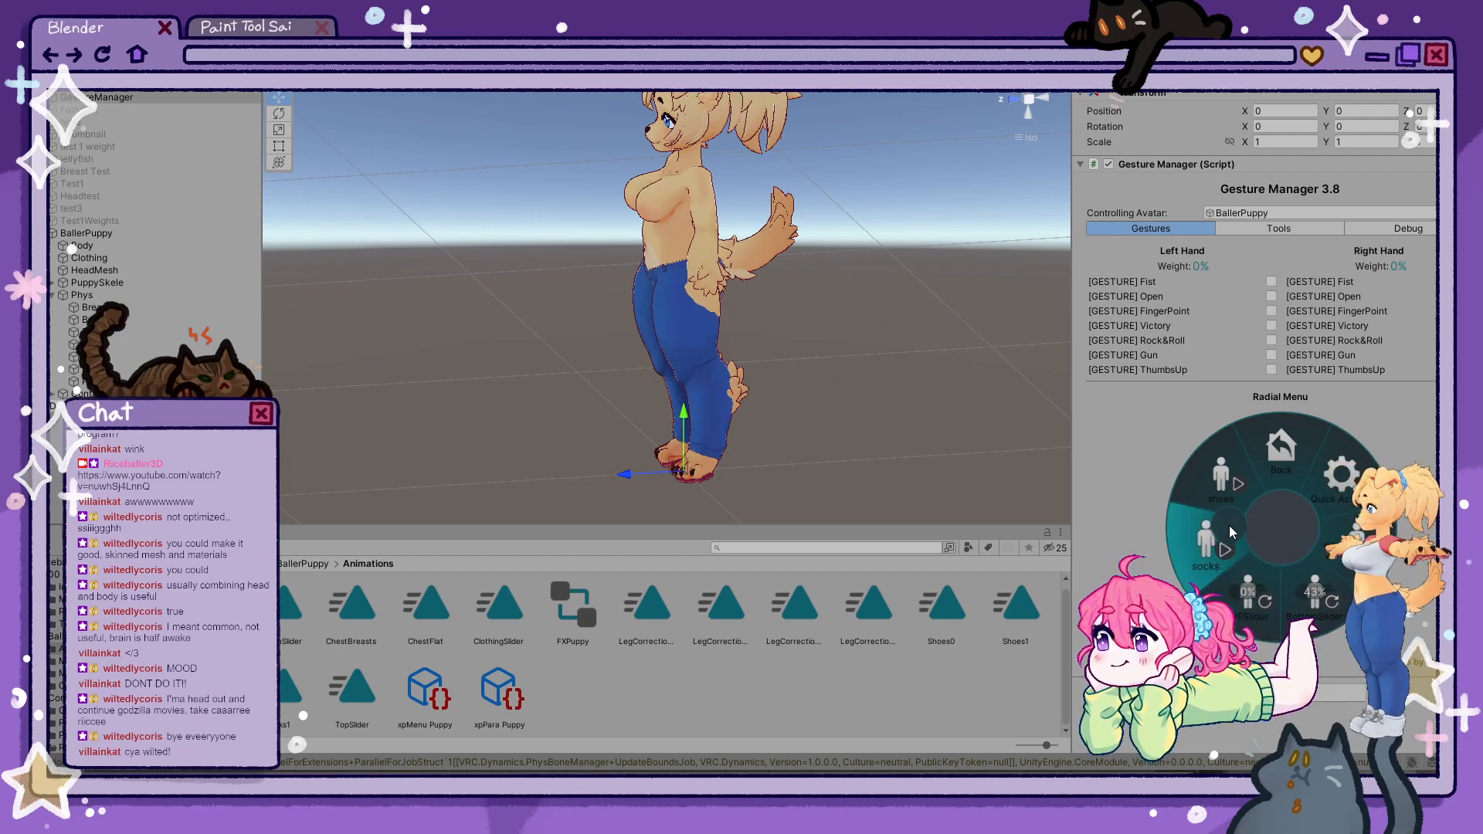
pyautogui.hotkey('ctrl', 'p')
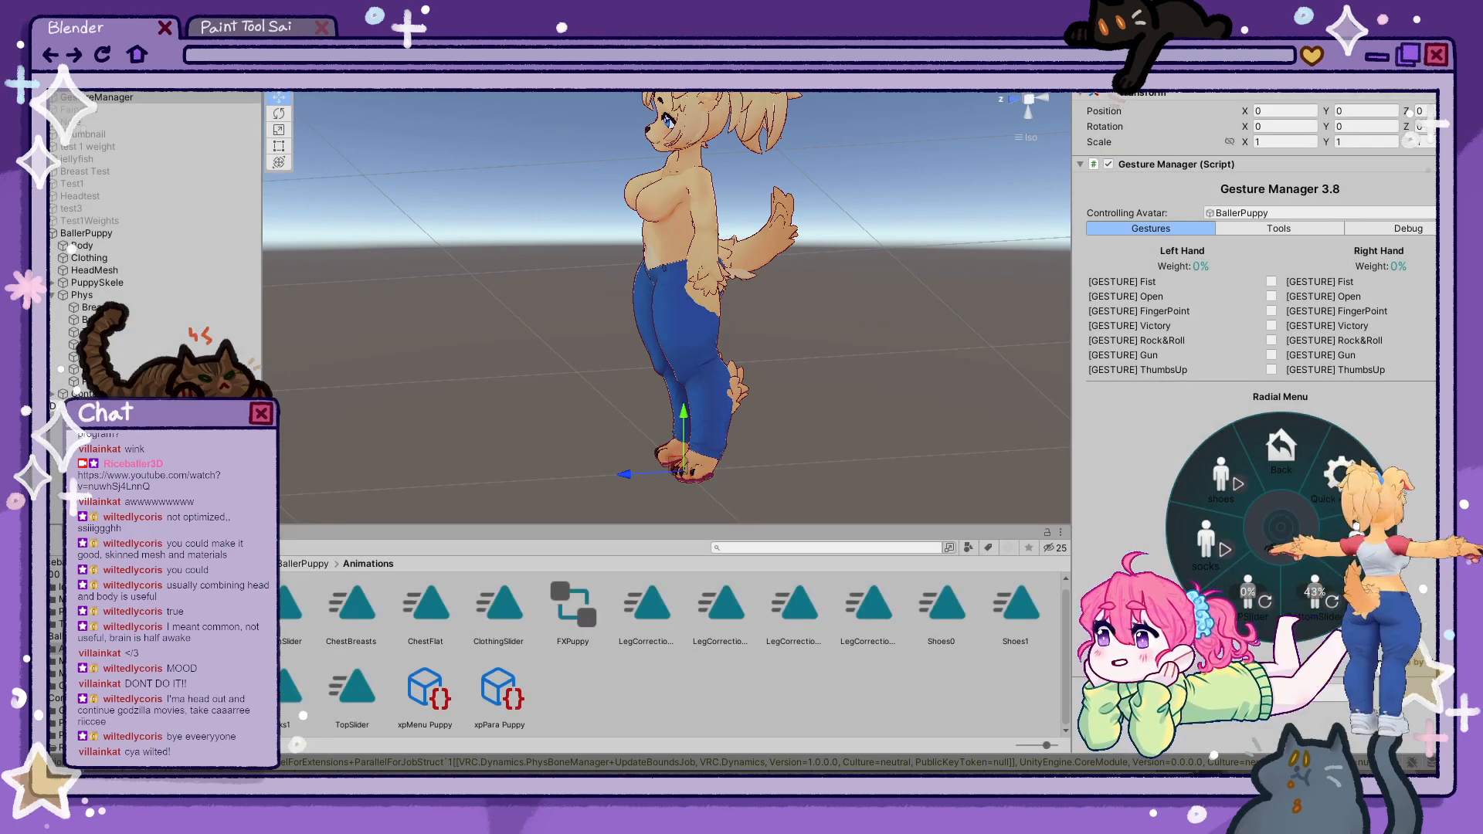
# - Open BallerPuppy's bottom slider clip for animation editing and preview its first frame in the scene
pyautogui.click(90, 235)
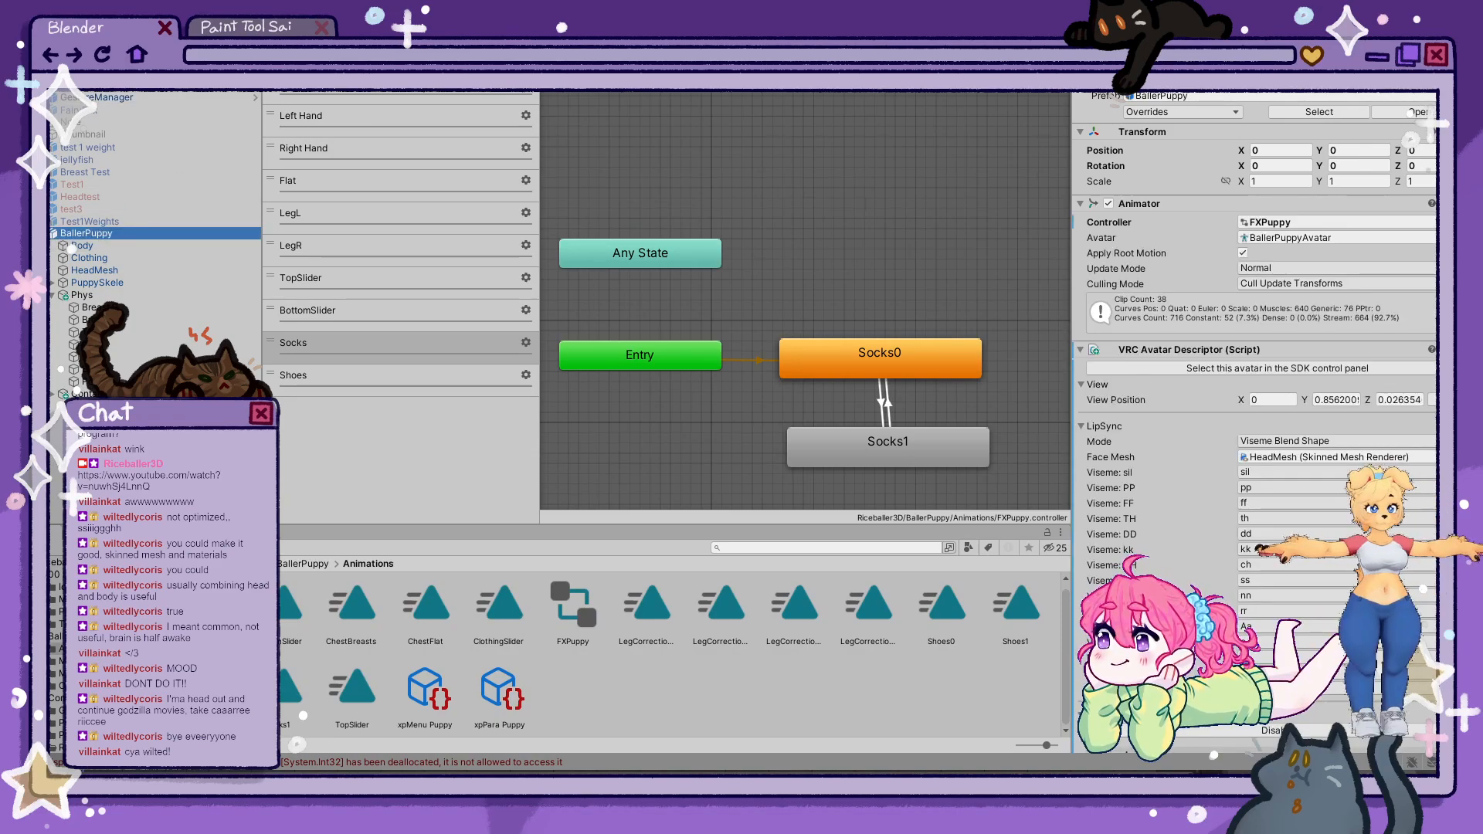
pyautogui.click(286, 50)
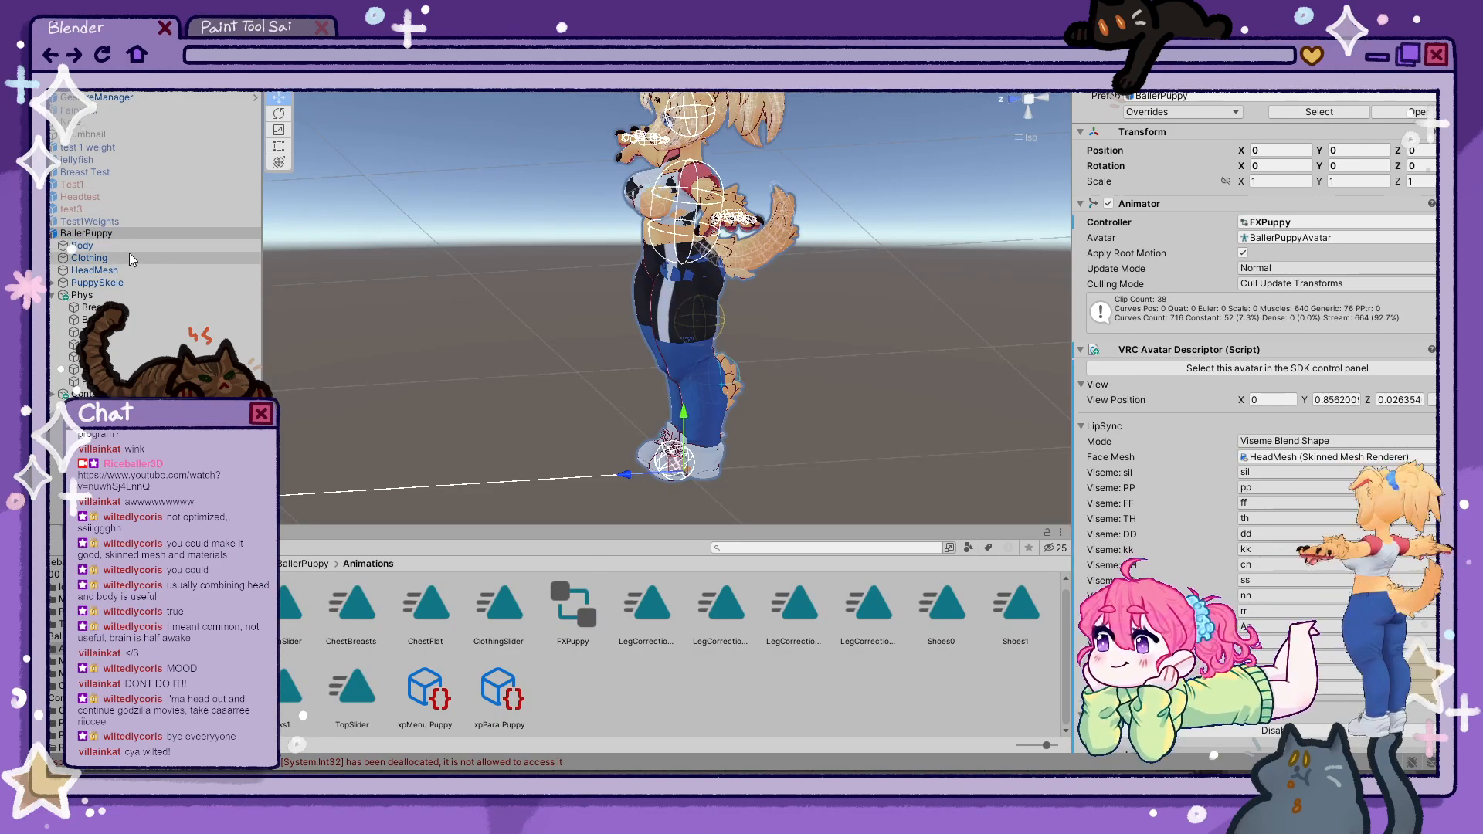
pyautogui.click(147, 532)
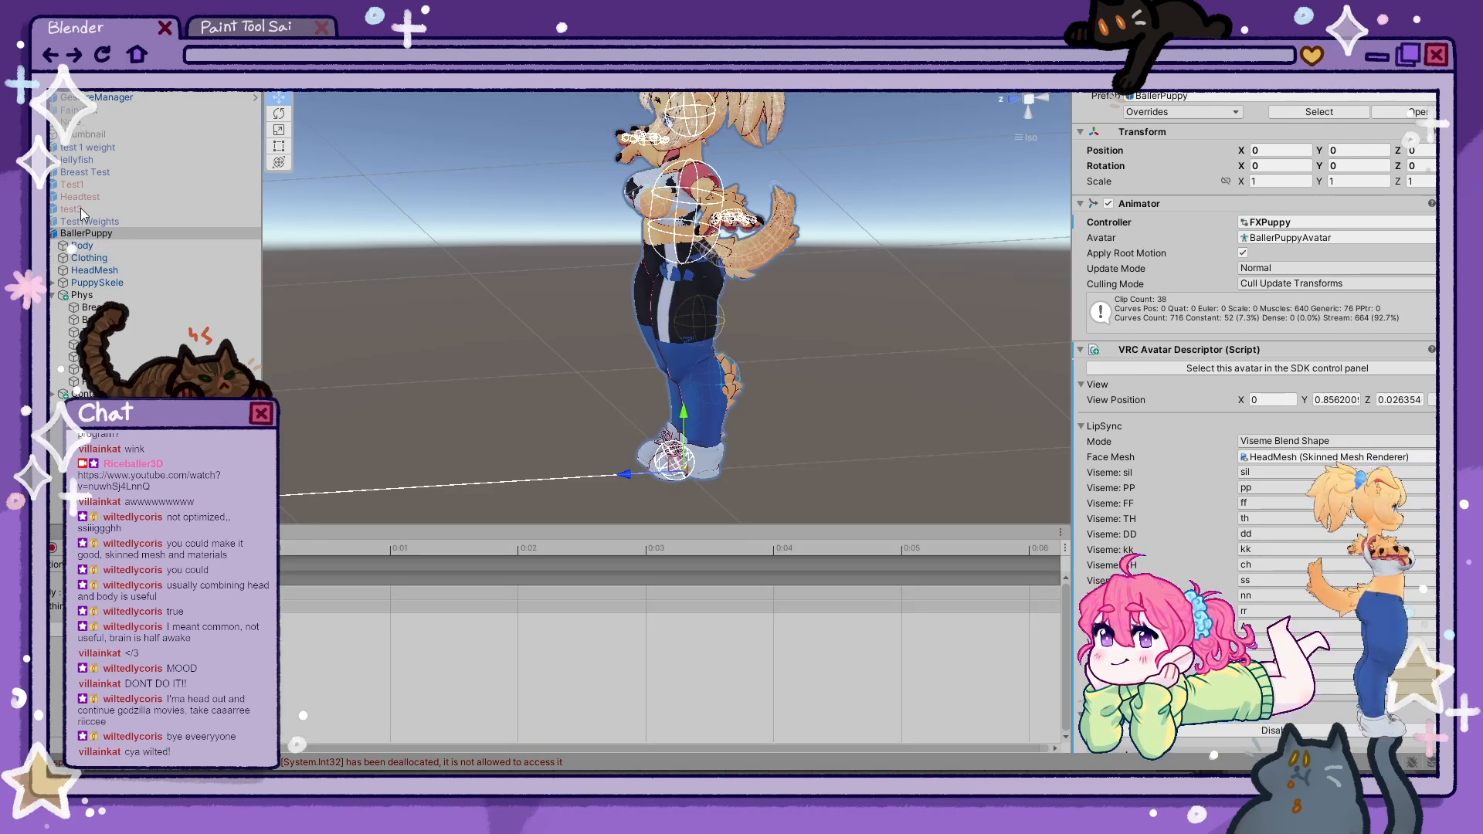
pyautogui.click(93, 565)
pyautogui.click(280, 549)
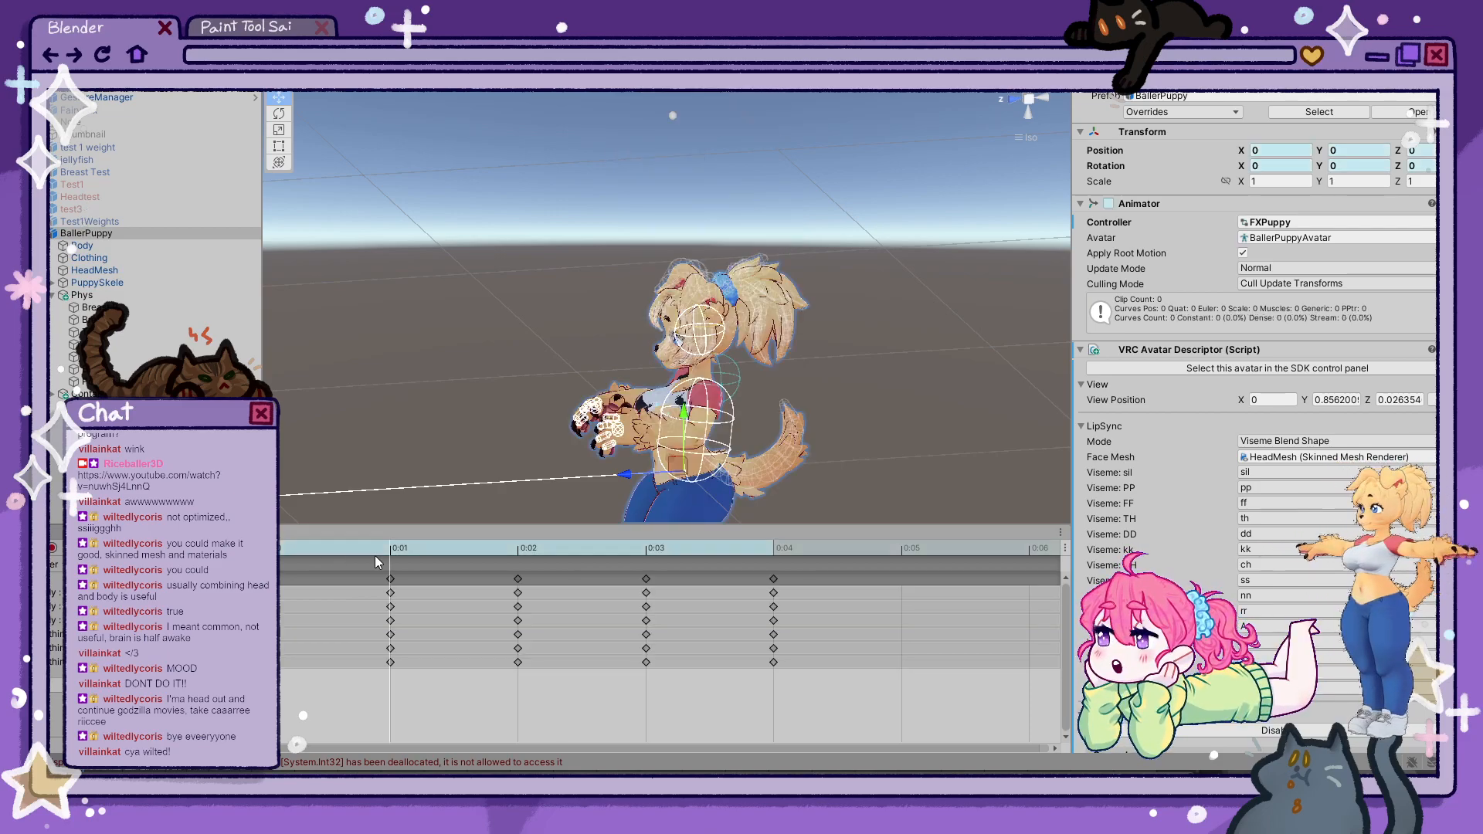
# - Select the Body mesh in the scene and find its animation blendshapes
pyautogui.moveTo(675, 506); pyautogui.dragTo(655, 305, button='middle')
pyautogui.scroll(6, 655, 346)
pyautogui.click(655, 345)
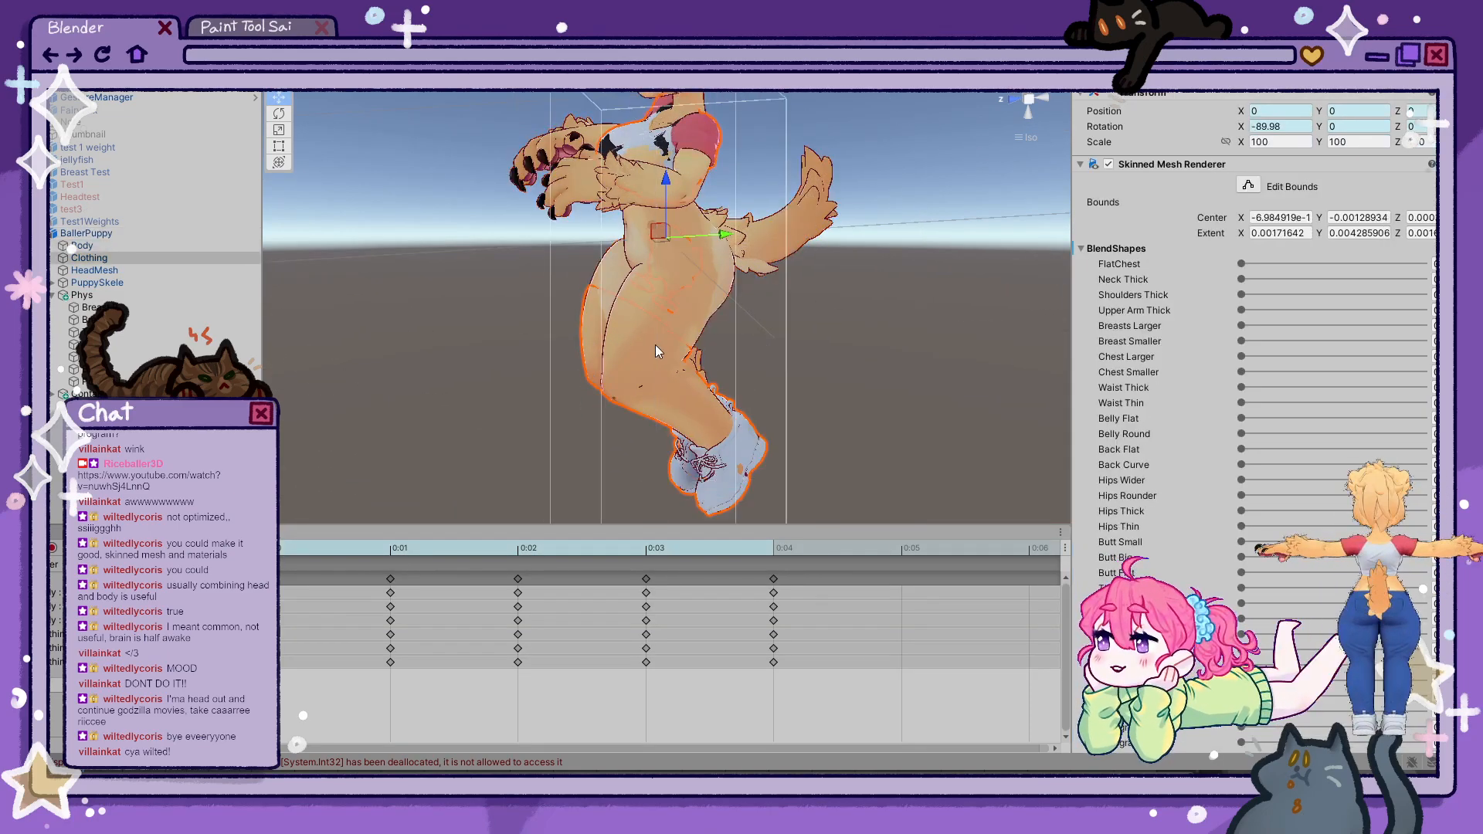
pyautogui.click(665, 299)
pyautogui.moveTo(772, 331); pyautogui.dragTo(711, 305, button='right')
pyautogui.click(711, 311)
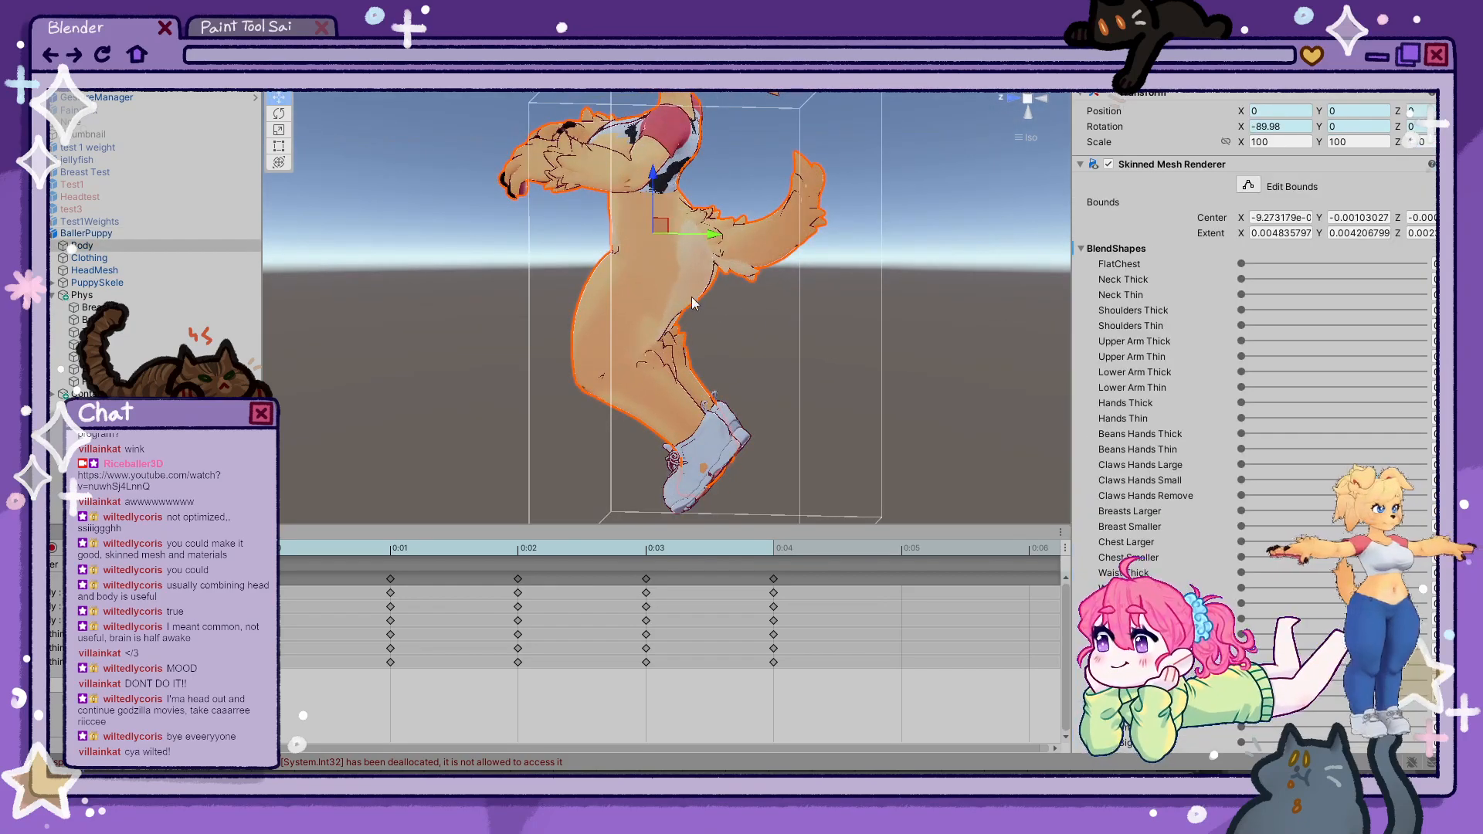
pyautogui.scroll(-10, 1300, 512)
# - Record LegFluff Remove Animation keyframes on Body from 0:00 to 0:04, at maximum at 0:01 and zero at 0:04
pyautogui.click(52, 548)
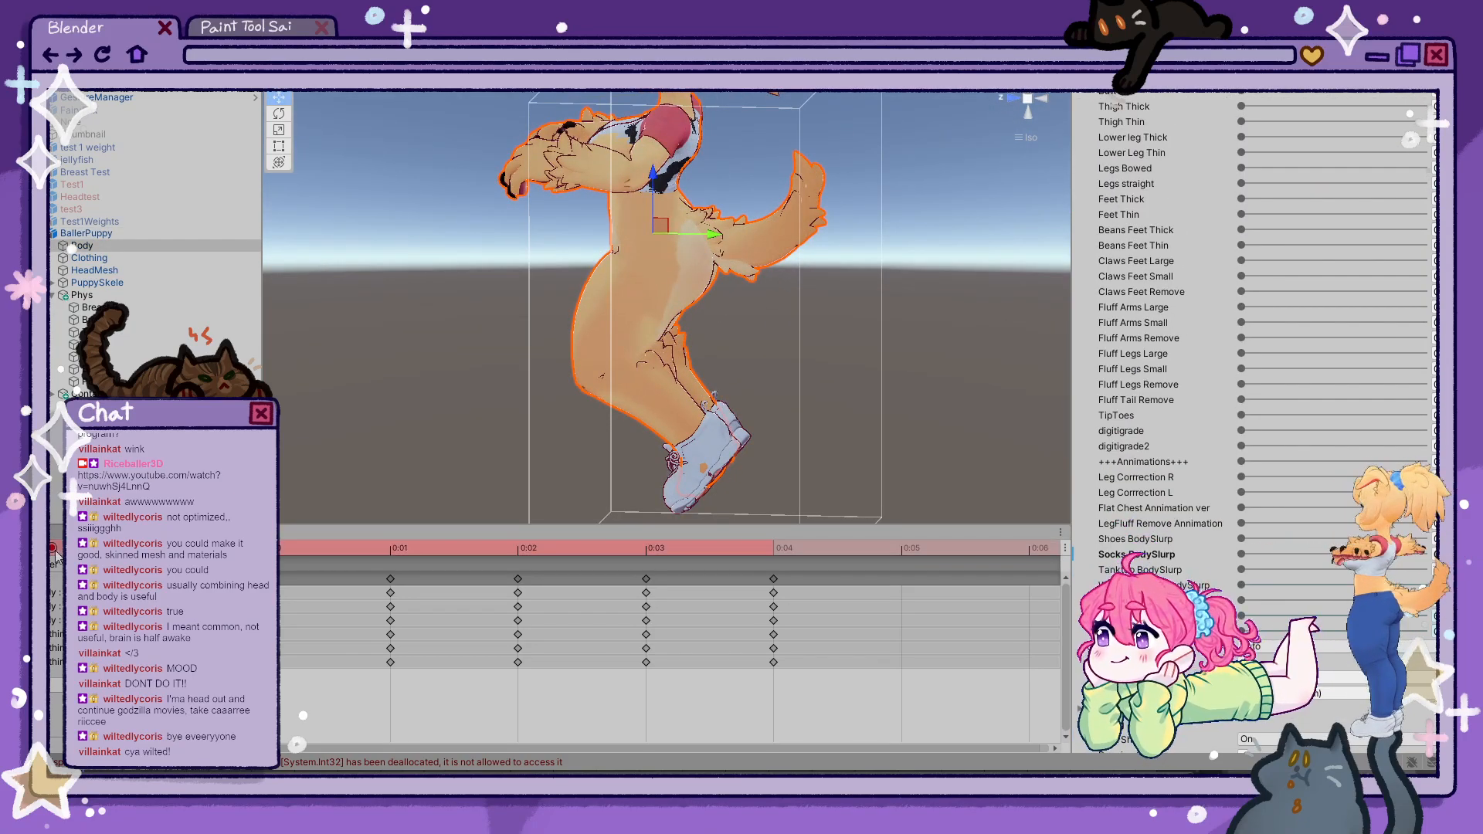
pyautogui.click(1248, 528)
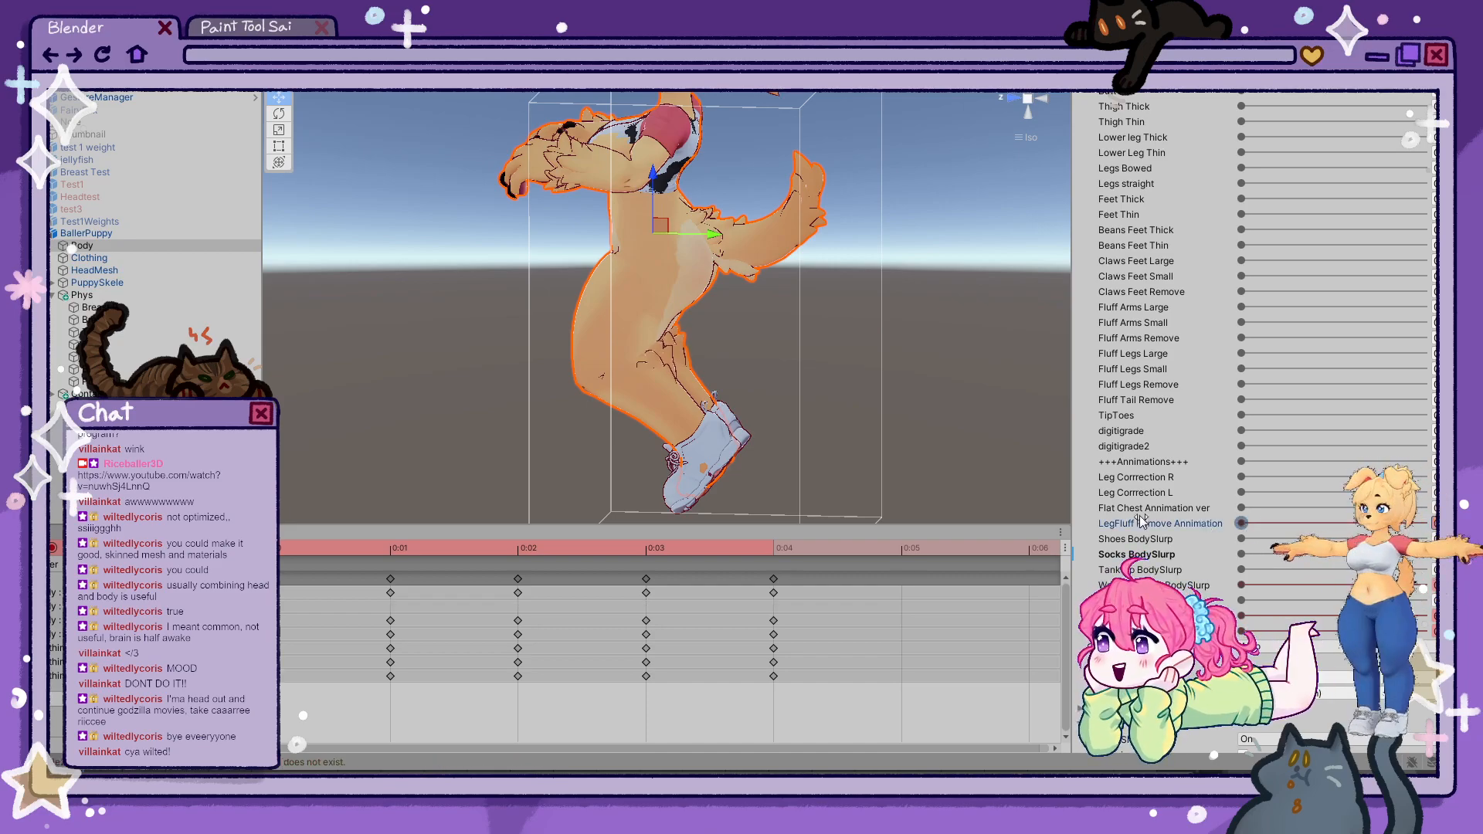
pyautogui.click(392, 547)
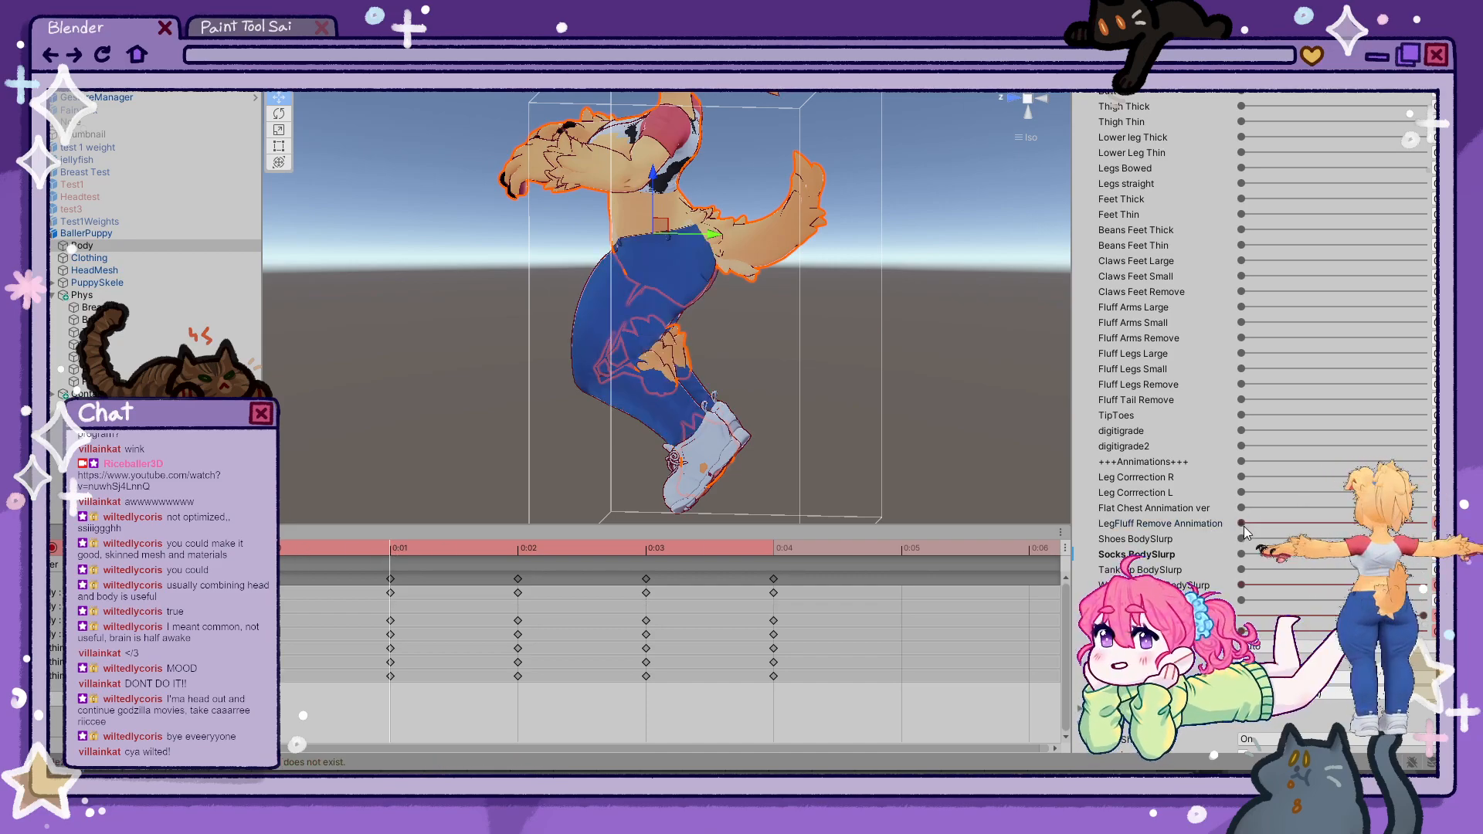
pyautogui.click(516, 549)
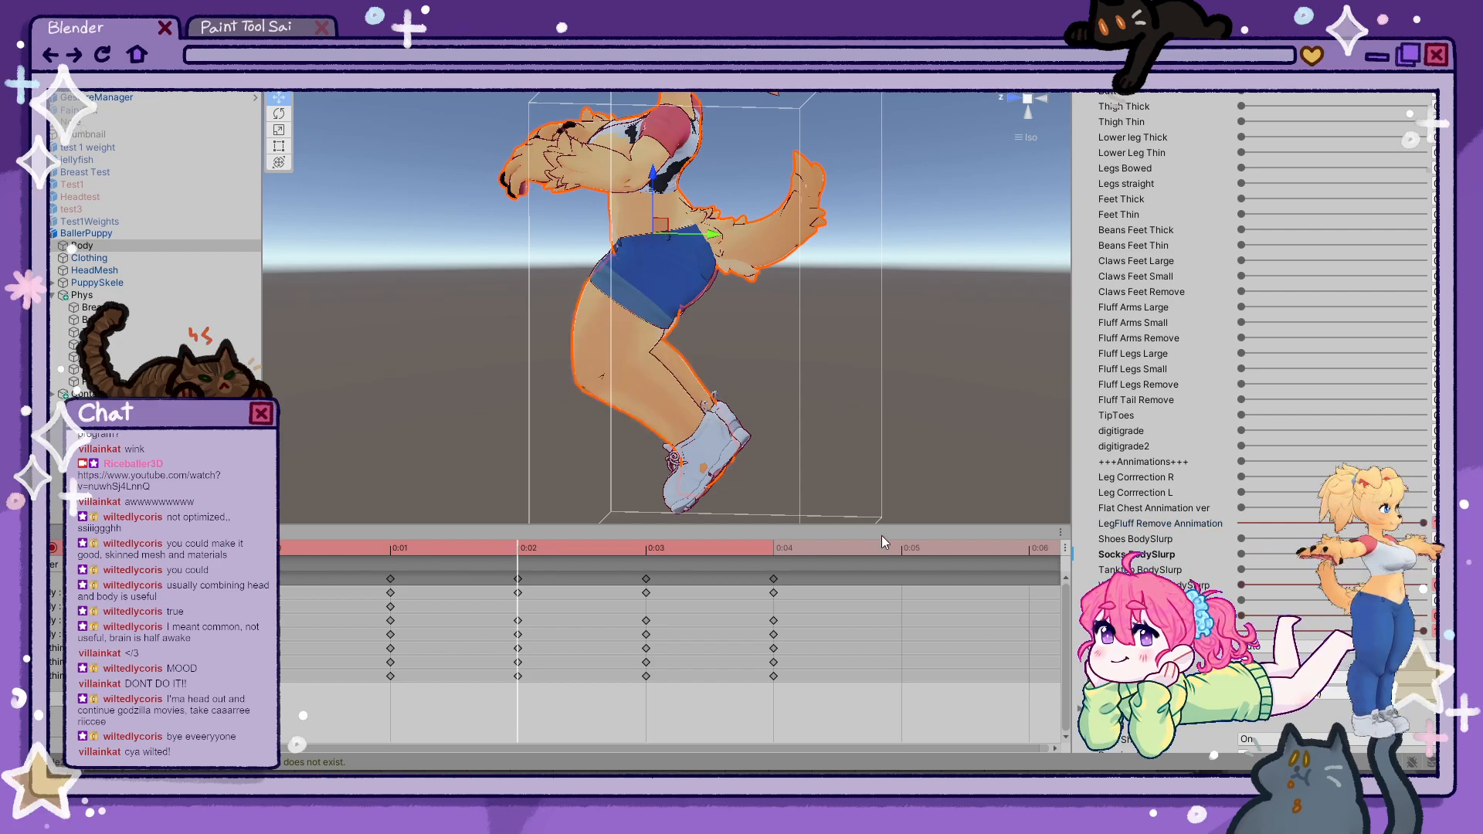
pyautogui.click(646, 550)
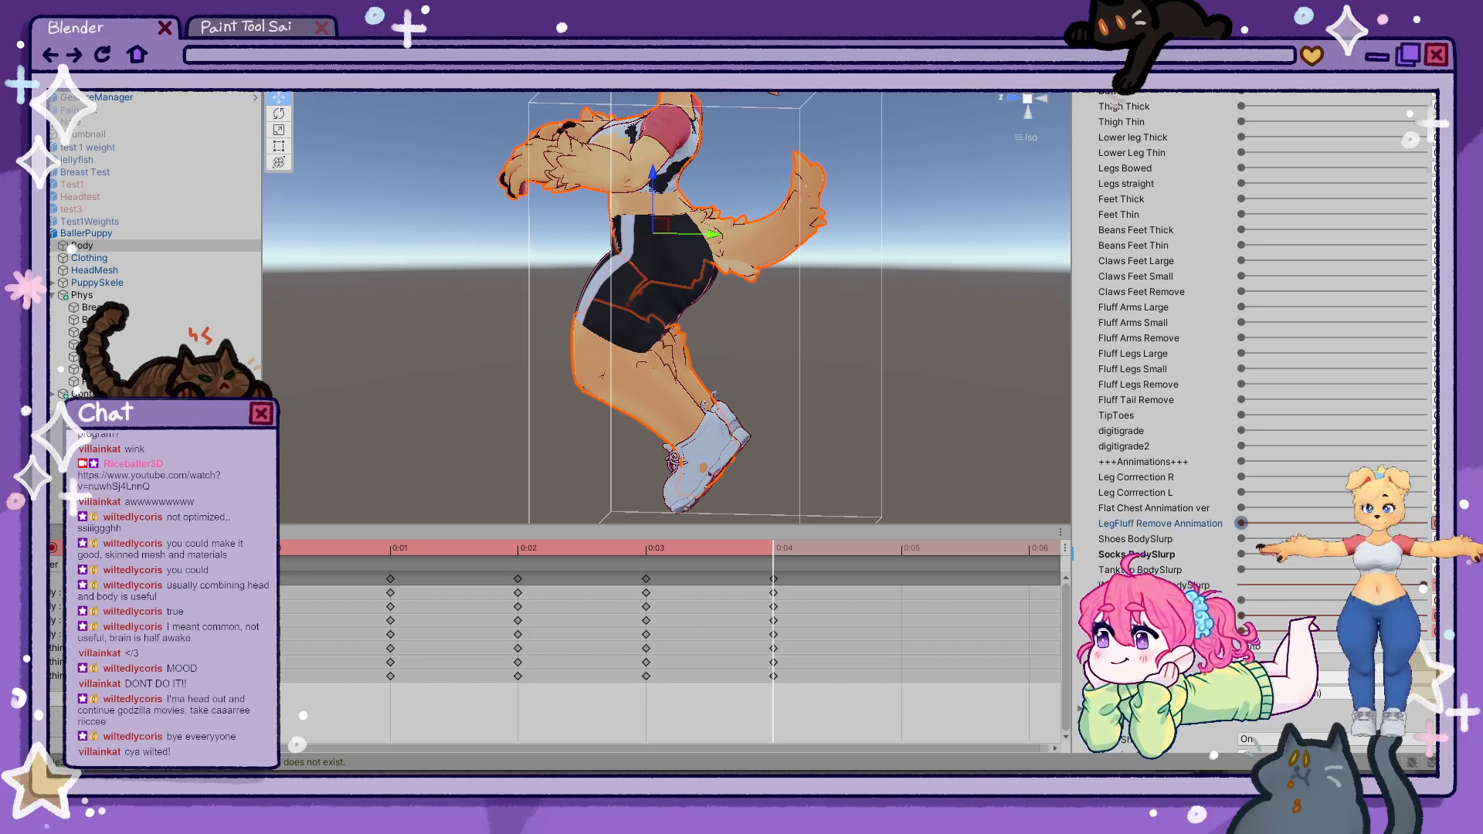
pyautogui.click(53, 548)
pyautogui.click(54, 533)
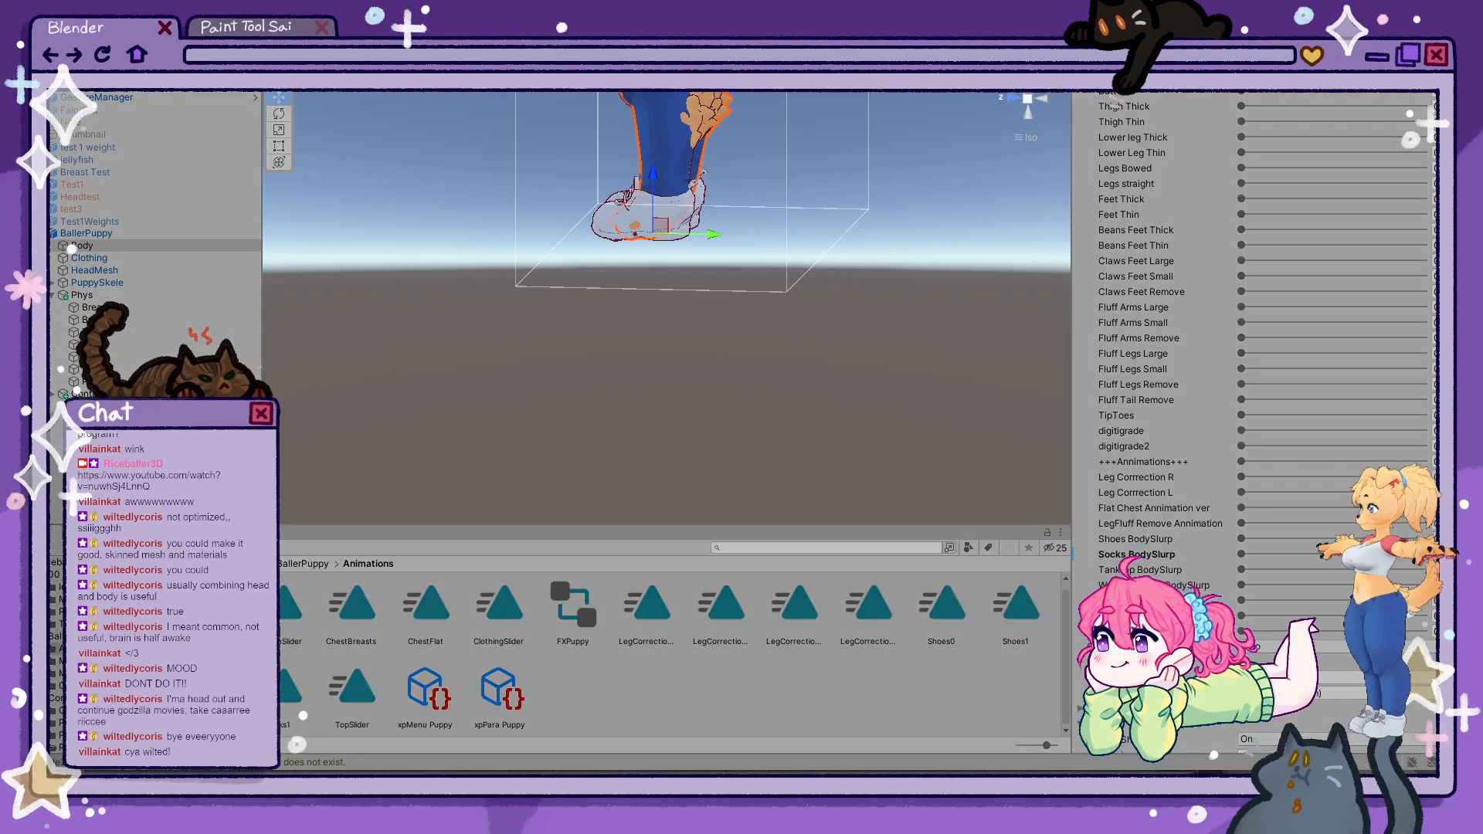
# - Enter play mode, test the BottomSlider in the Gesture Manager's radial menu, and exit play mode
pyautogui.doubleClick(122, 98)
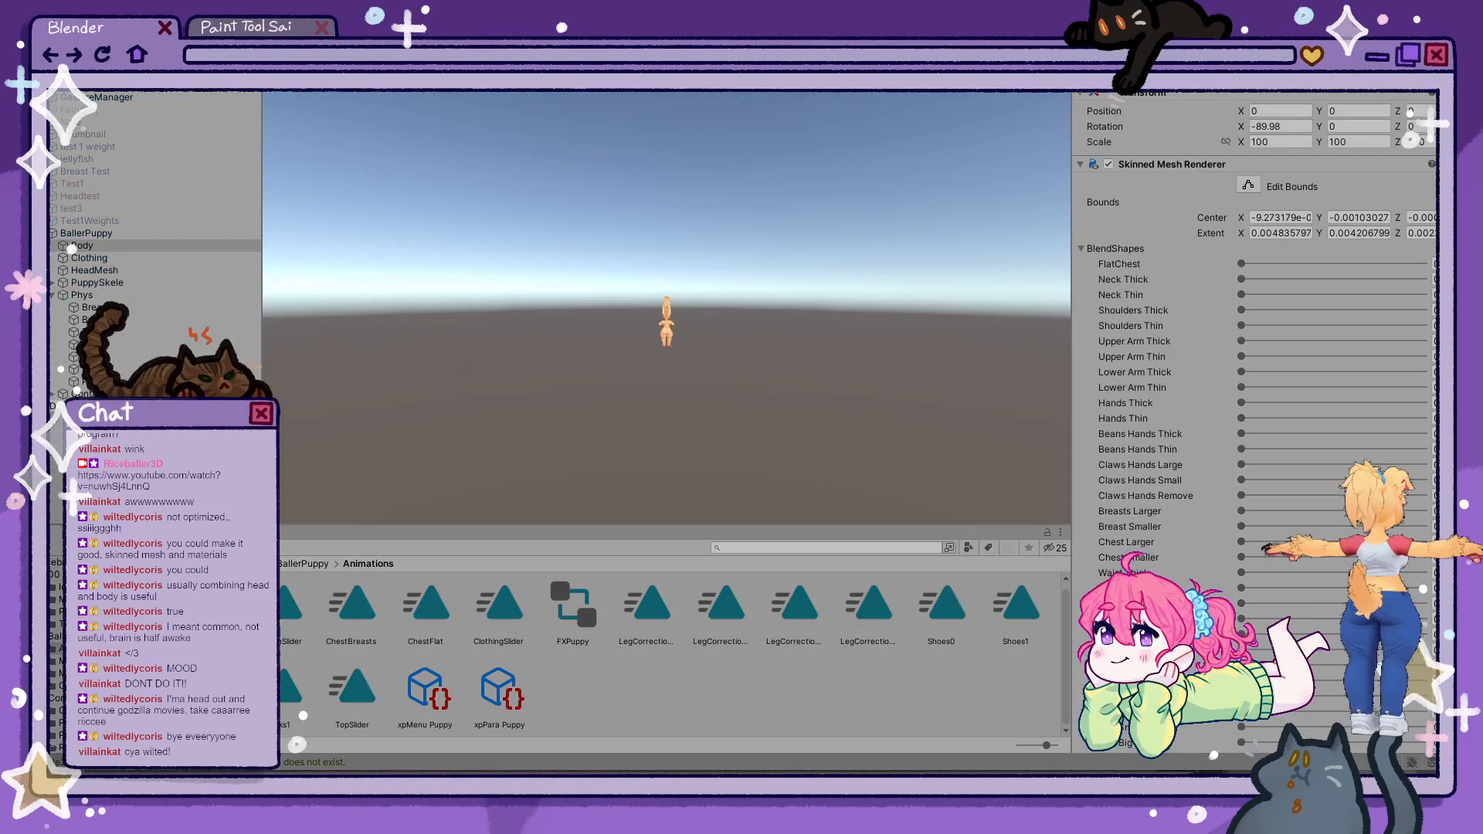
pyautogui.moveTo(917, 116); pyautogui.dragTo(918, 320, button='middle')
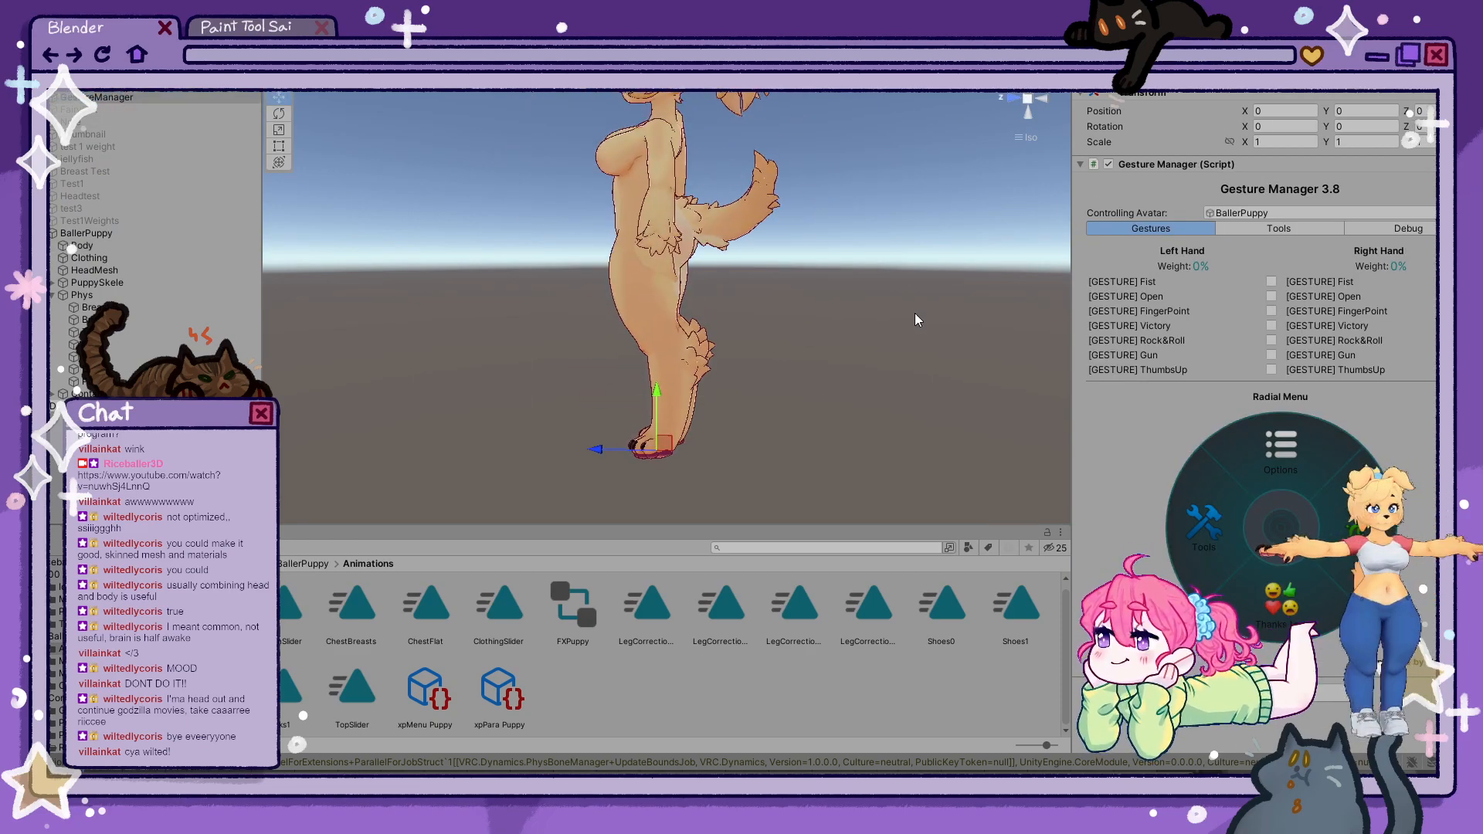
pyautogui.click(1330, 599)
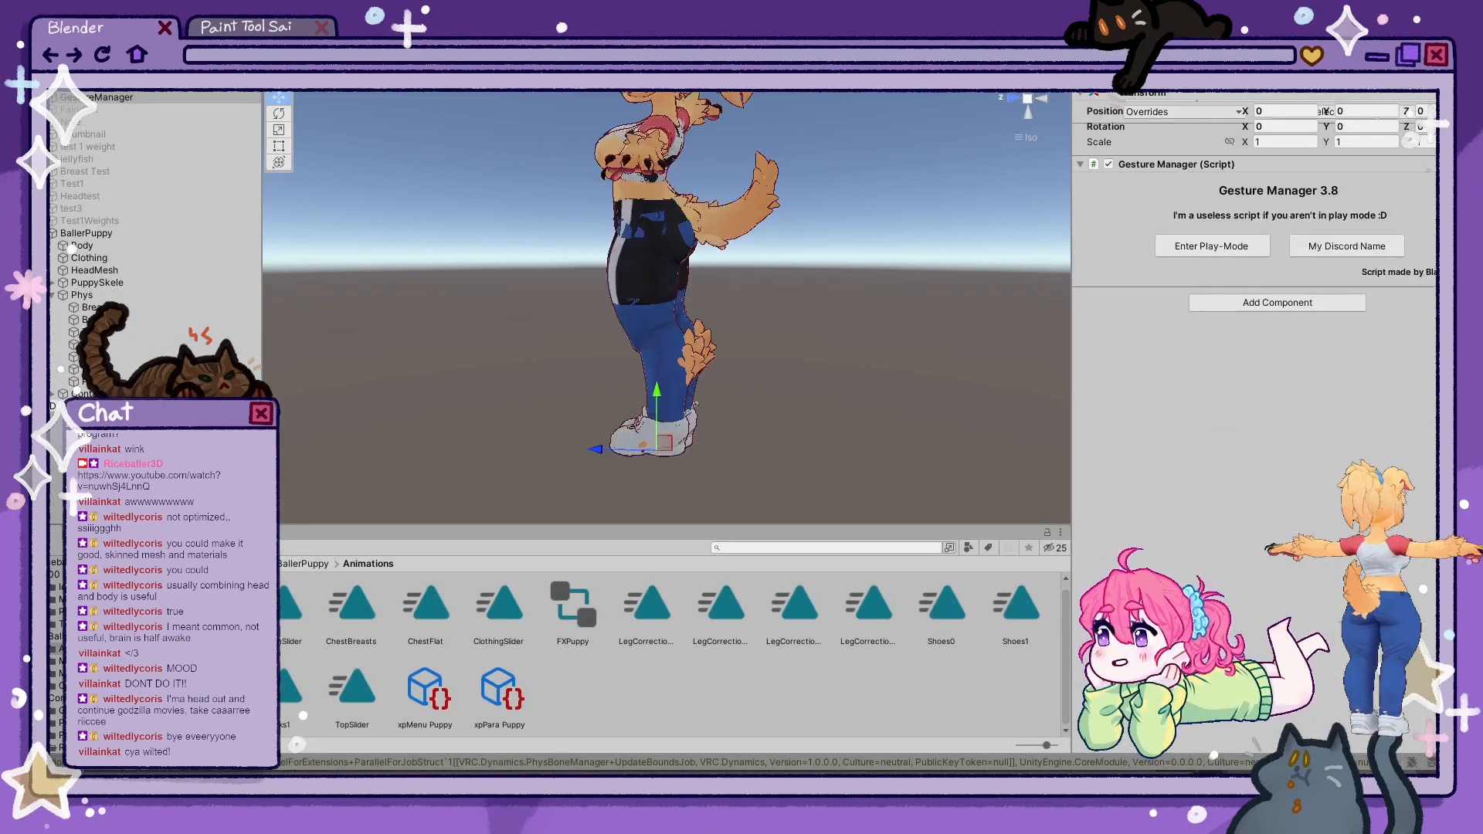
# - Reopen BallerPuppy's bottom slider clip and select all of its keyframes
pyautogui.click(147, 533)
pyautogui.click(55, 537)
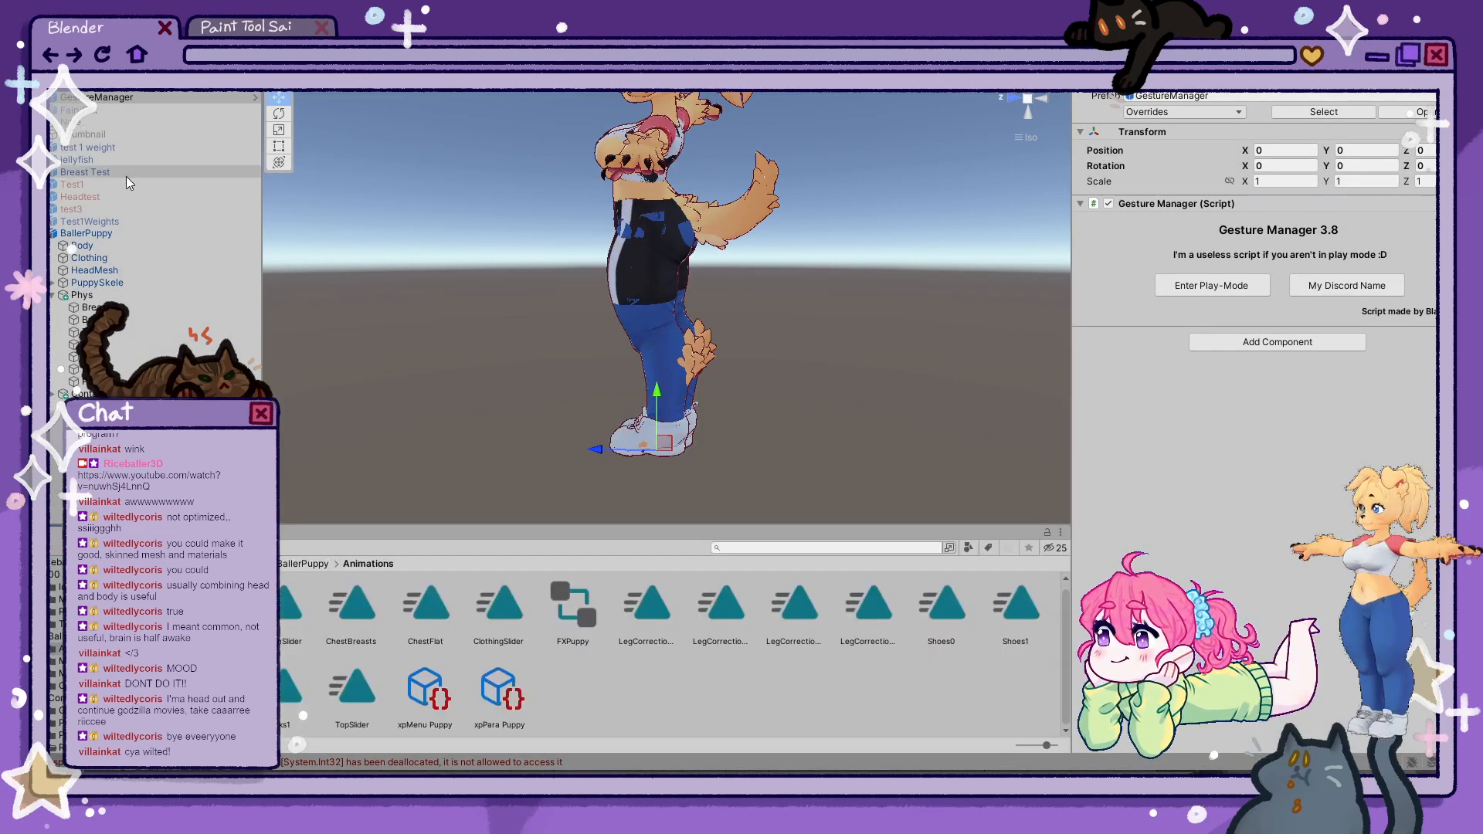
pyautogui.click(122, 232)
pyautogui.click(147, 533)
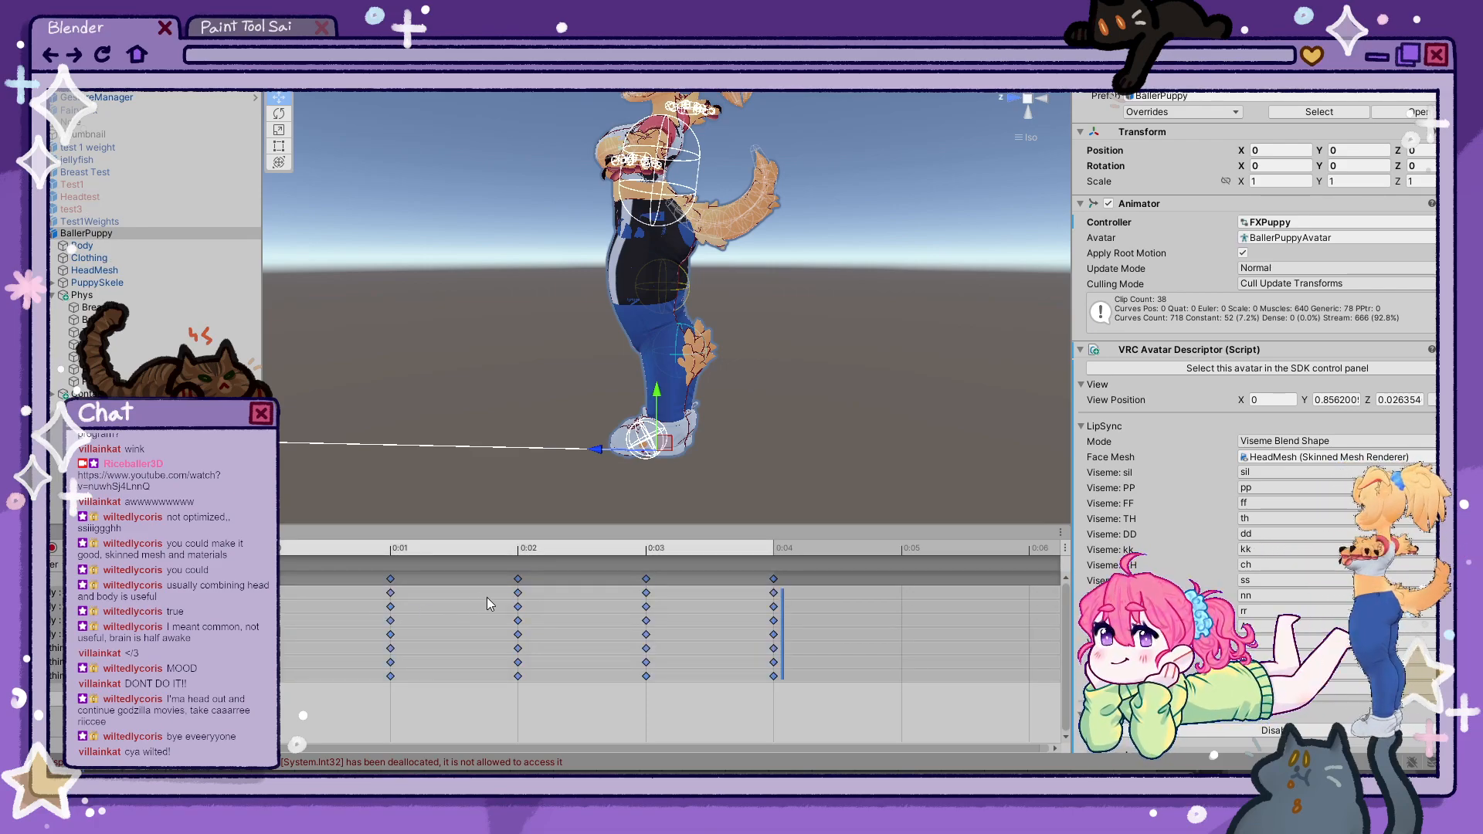
pyautogui.click(51, 530)
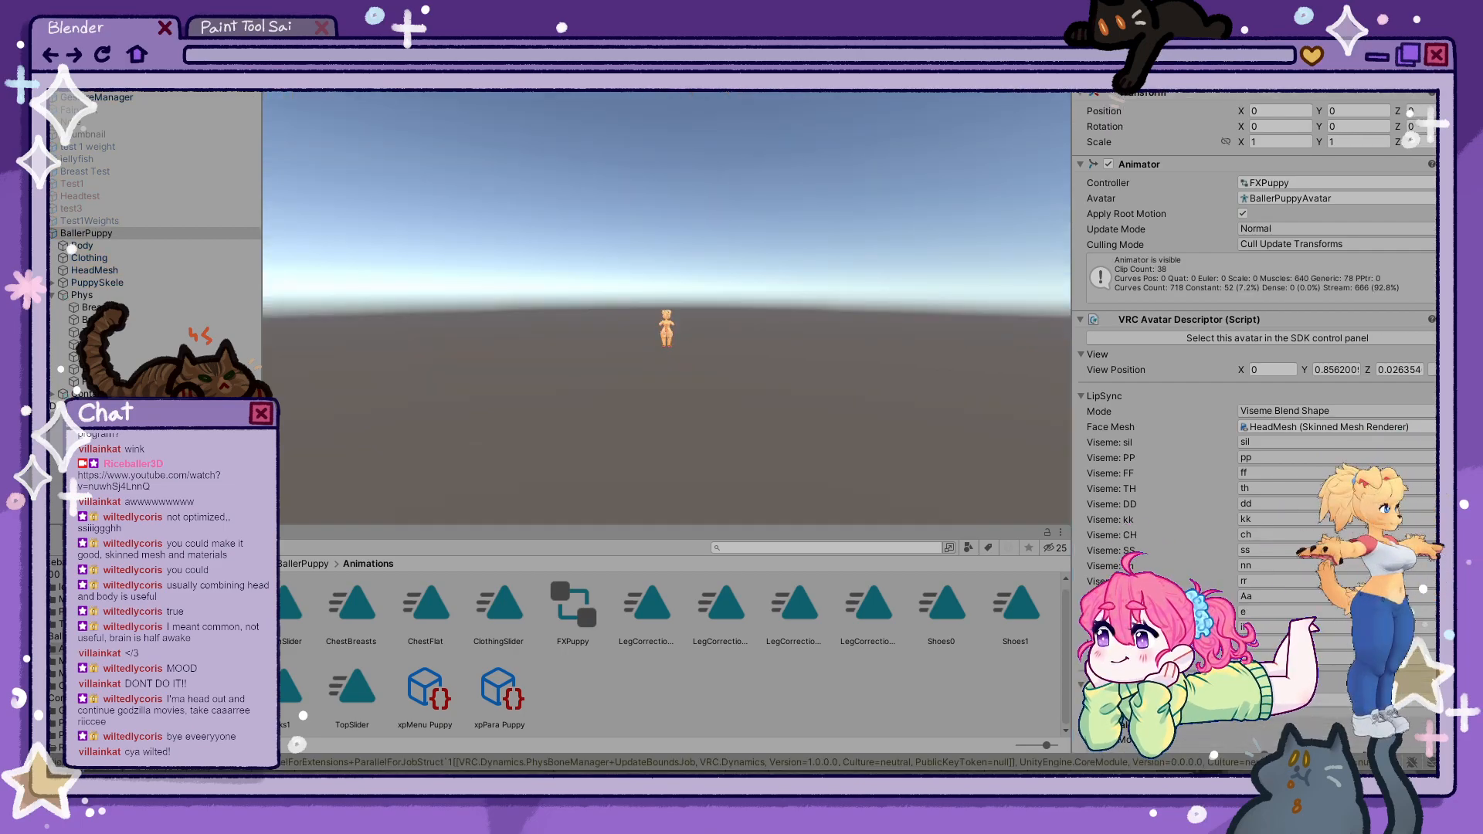
# - Enter play mode and test the BottomSlider at 60% and 44% in the Gesture Manager's radial menu
pyautogui.click(285, 44)
pyautogui.click(116, 98)
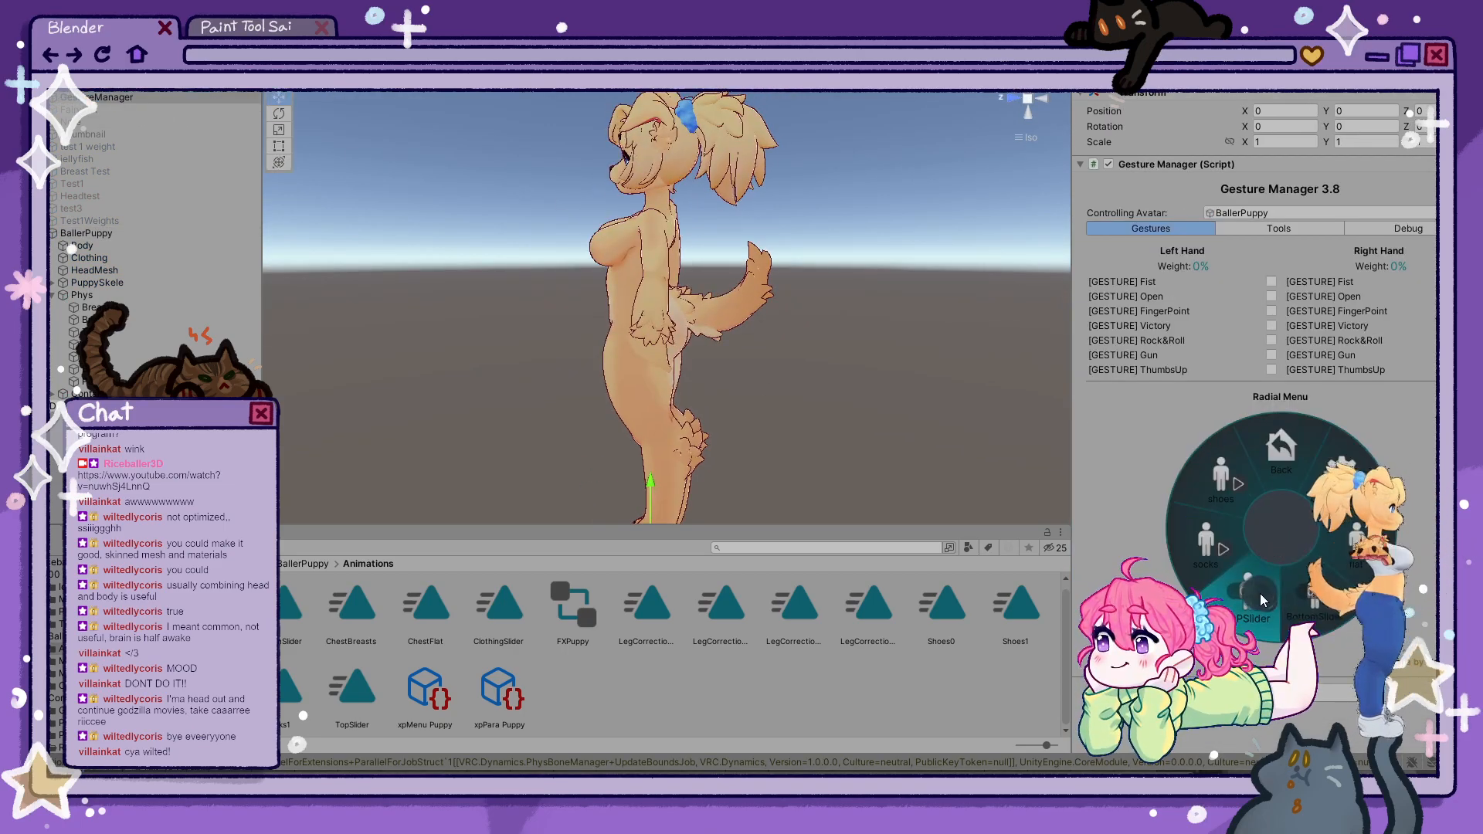
pyautogui.click(1315, 596)
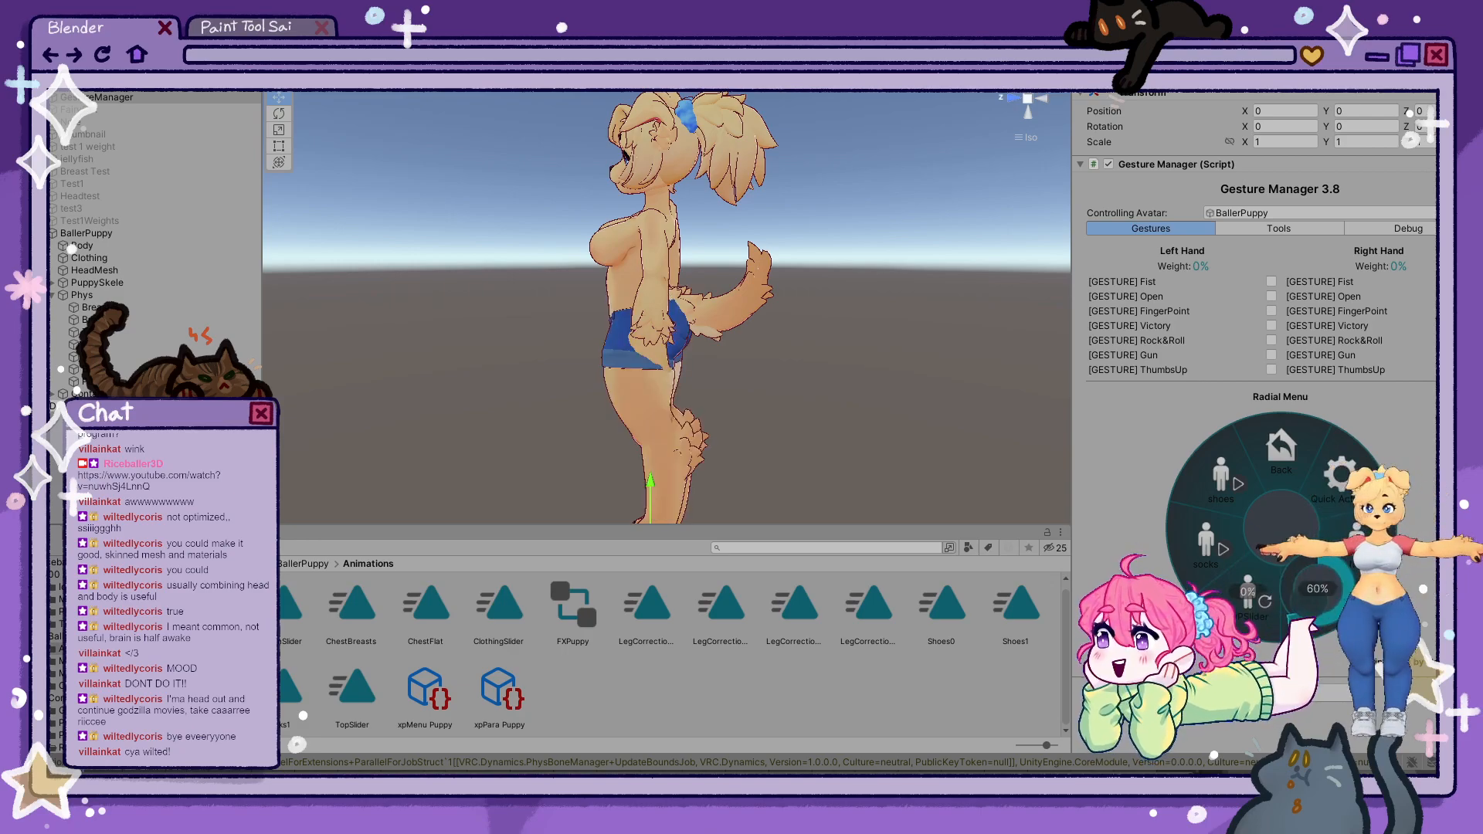
pyautogui.click(1346, 663)
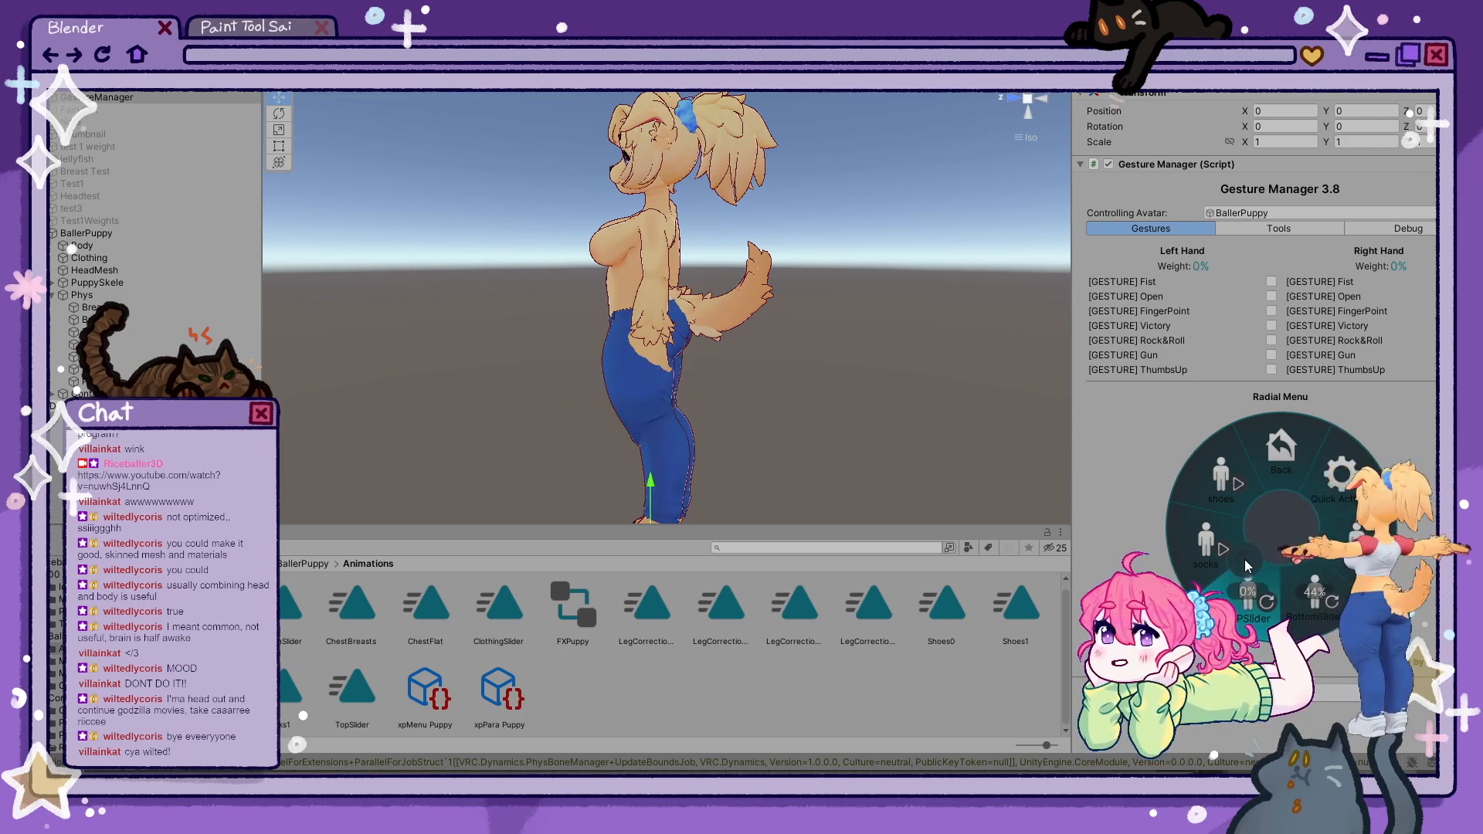
# - Turn the socks on and inspect them with the BottomSlider at 44%, 68% and 77%
pyautogui.moveTo(788, 395); pyautogui.dragTo(767, 295, button='middle')
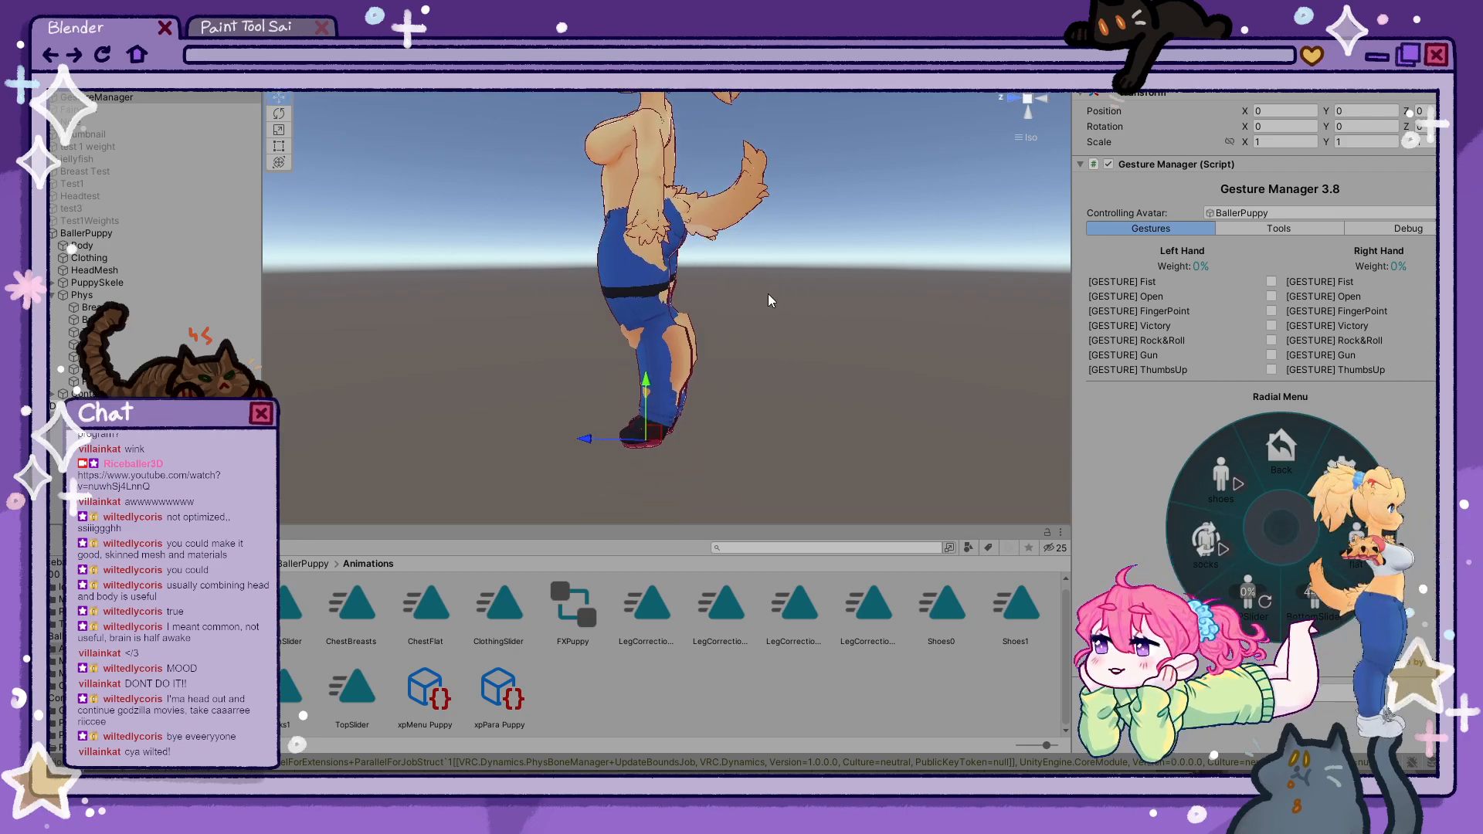
pyautogui.scroll(5, 772, 332)
pyautogui.moveTo(774, 342); pyautogui.dragTo(895, 377, button='right')
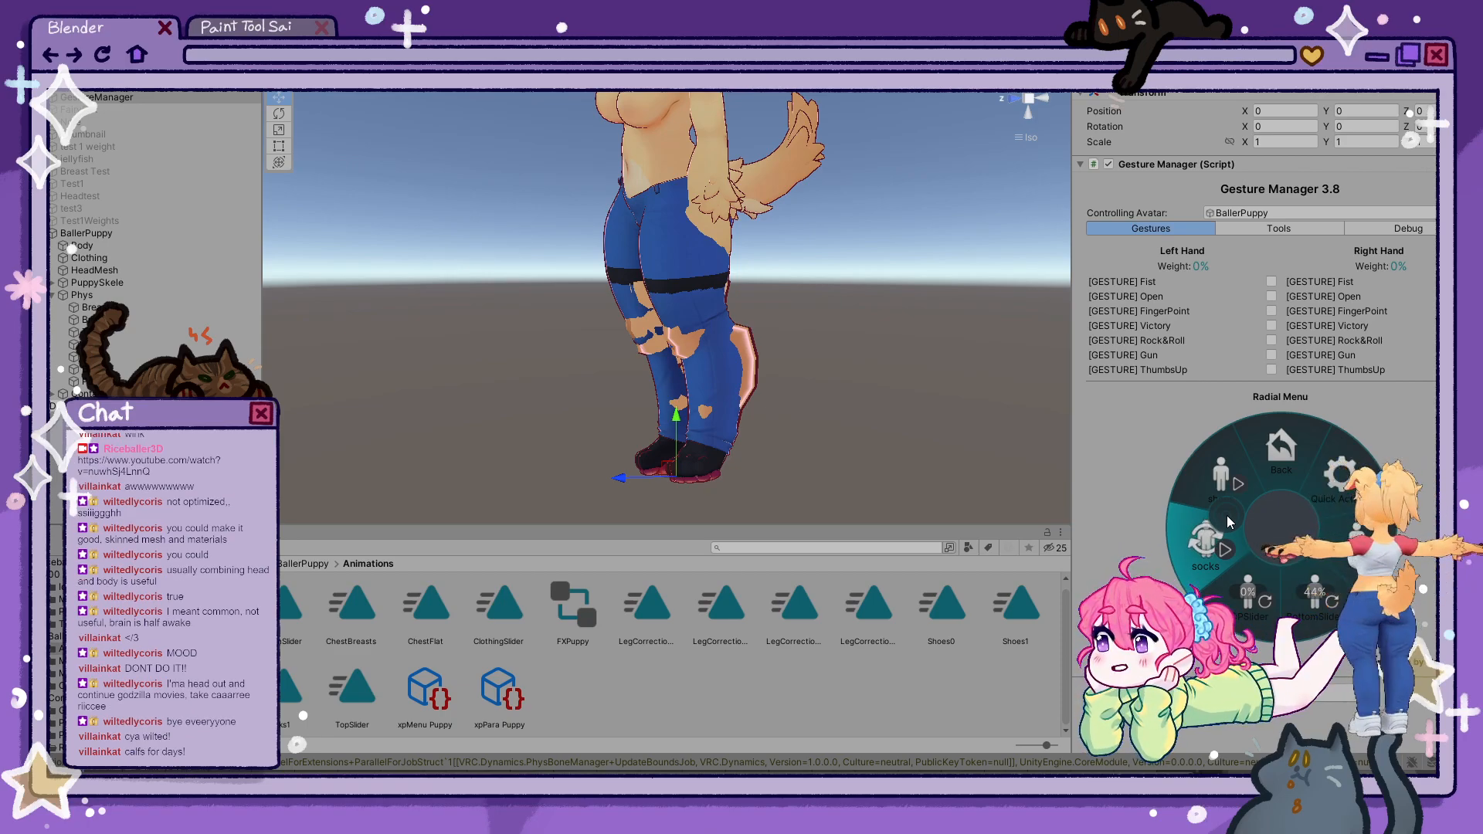
pyautogui.click(1314, 596)
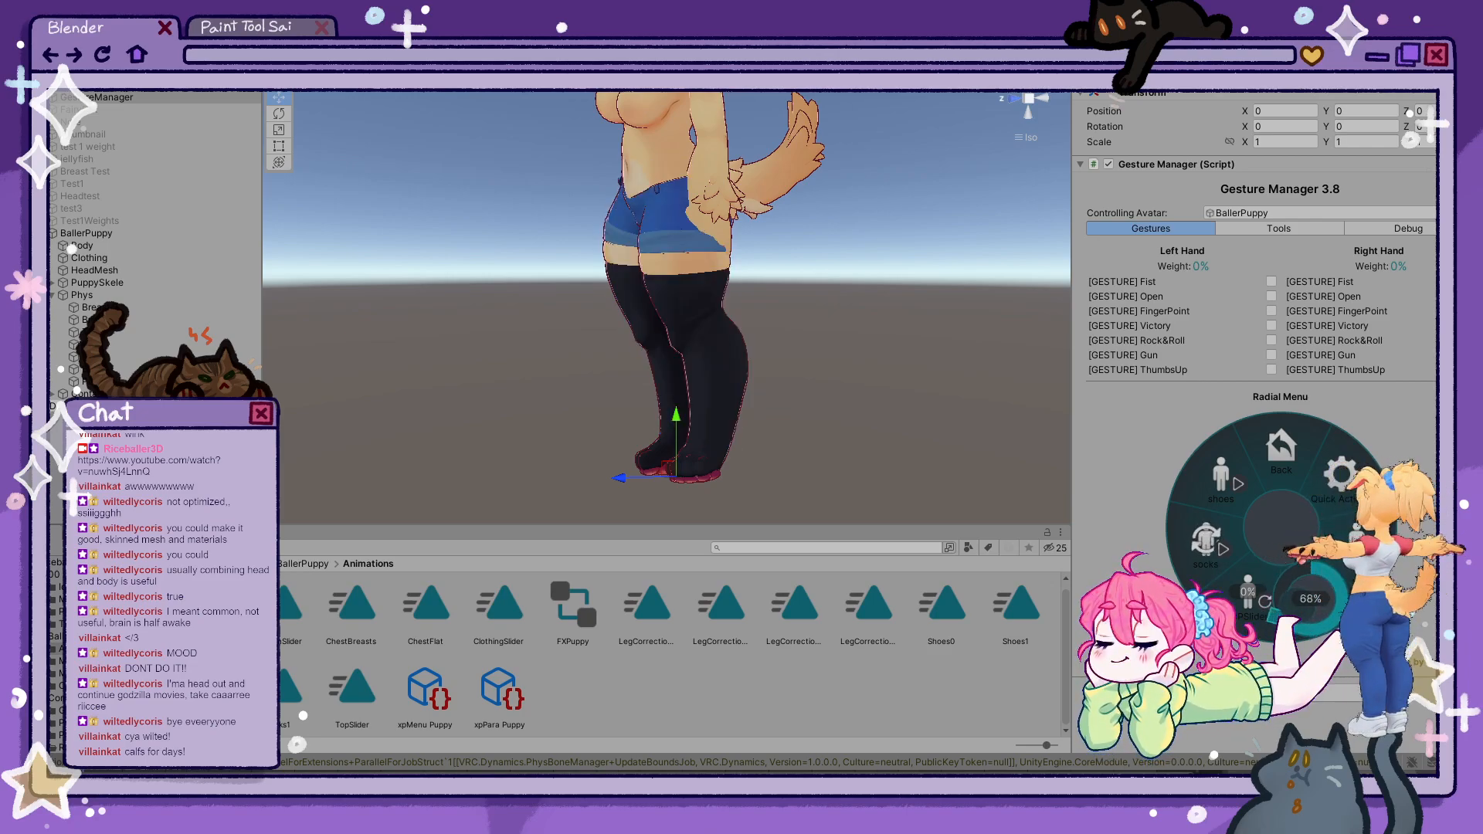
pyautogui.click(1276, 595)
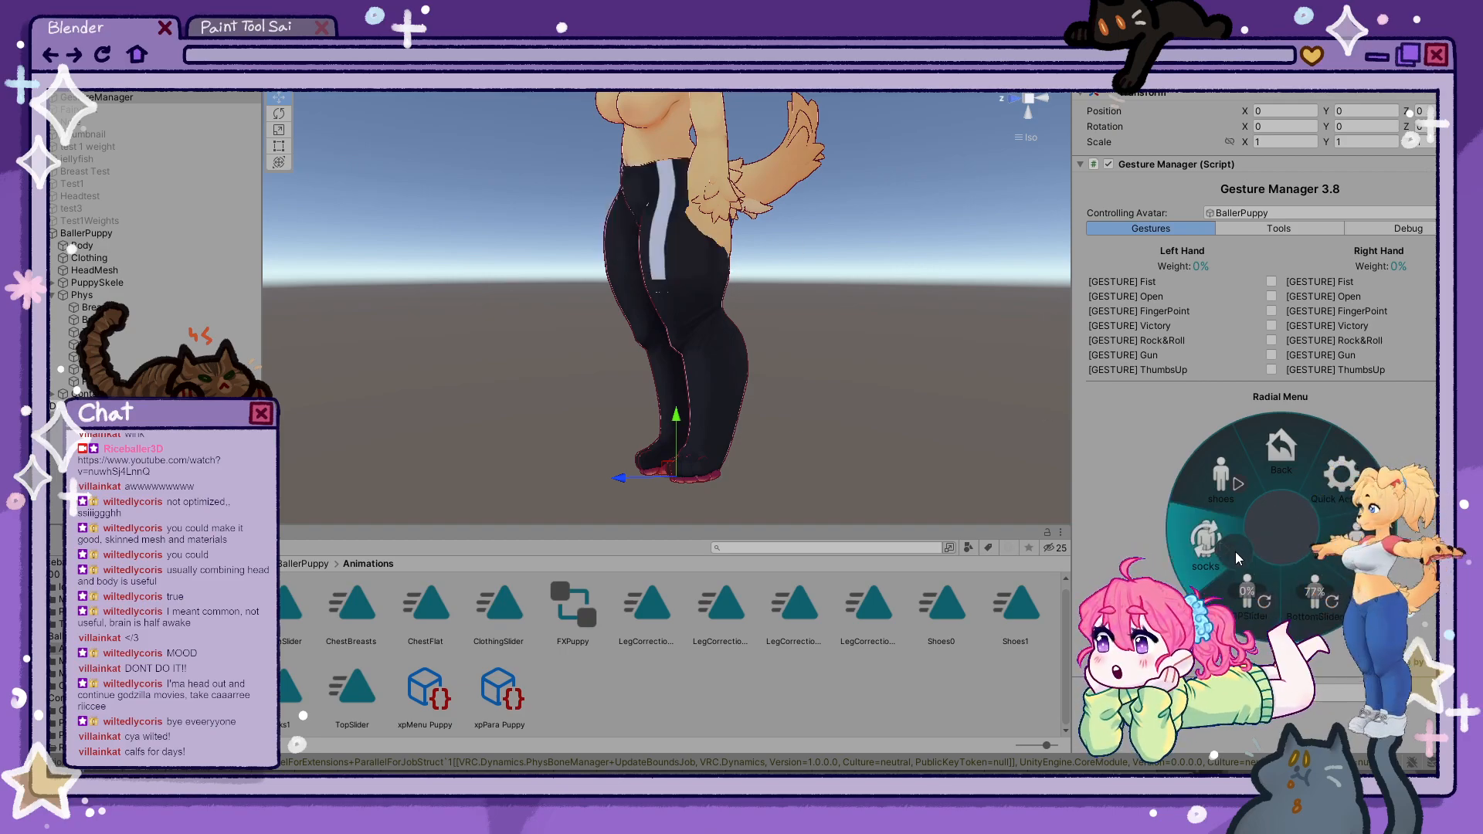
# - Move the BottomSlider down to zero and back up to the shorts with the socks on
pyautogui.click(1294, 602)
pyautogui.moveTo(1293, 606); pyautogui.dragTo(1413, 512)
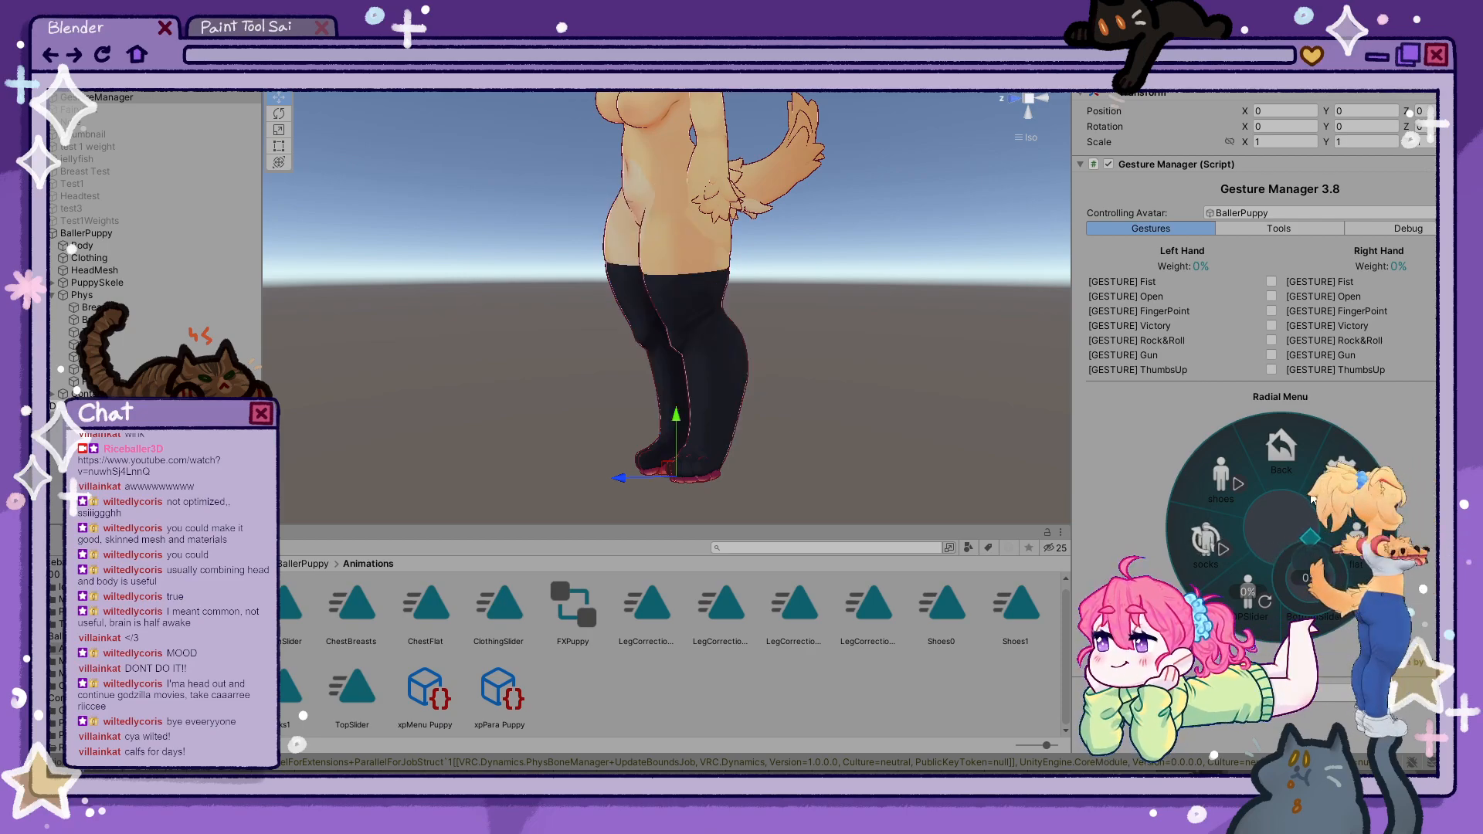
pyautogui.moveTo(1390, 579); pyautogui.dragTo(1268, 587)
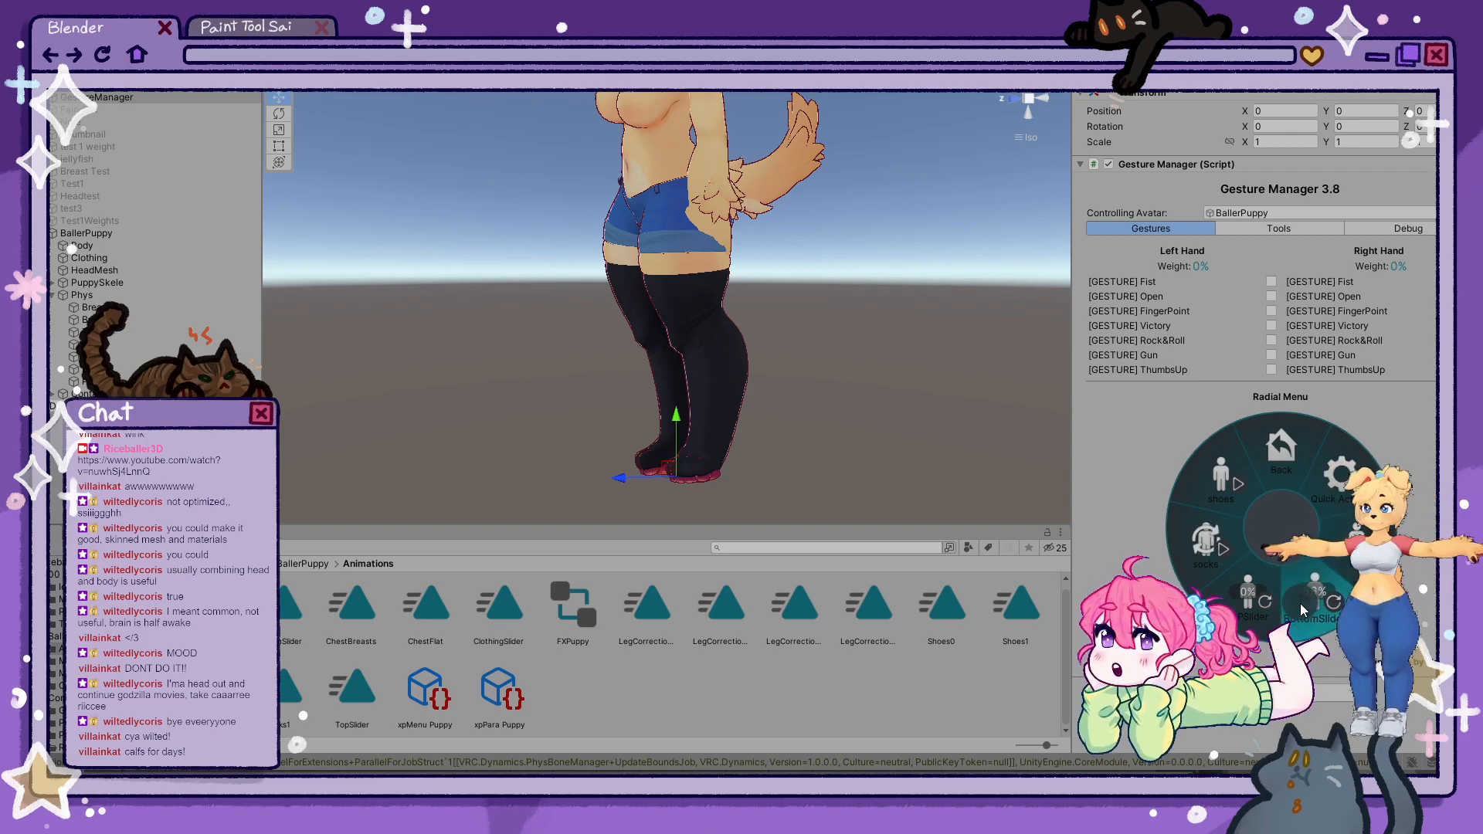
# - Show the animator parameters list and exit play mode
pyautogui.click(1174, 42)
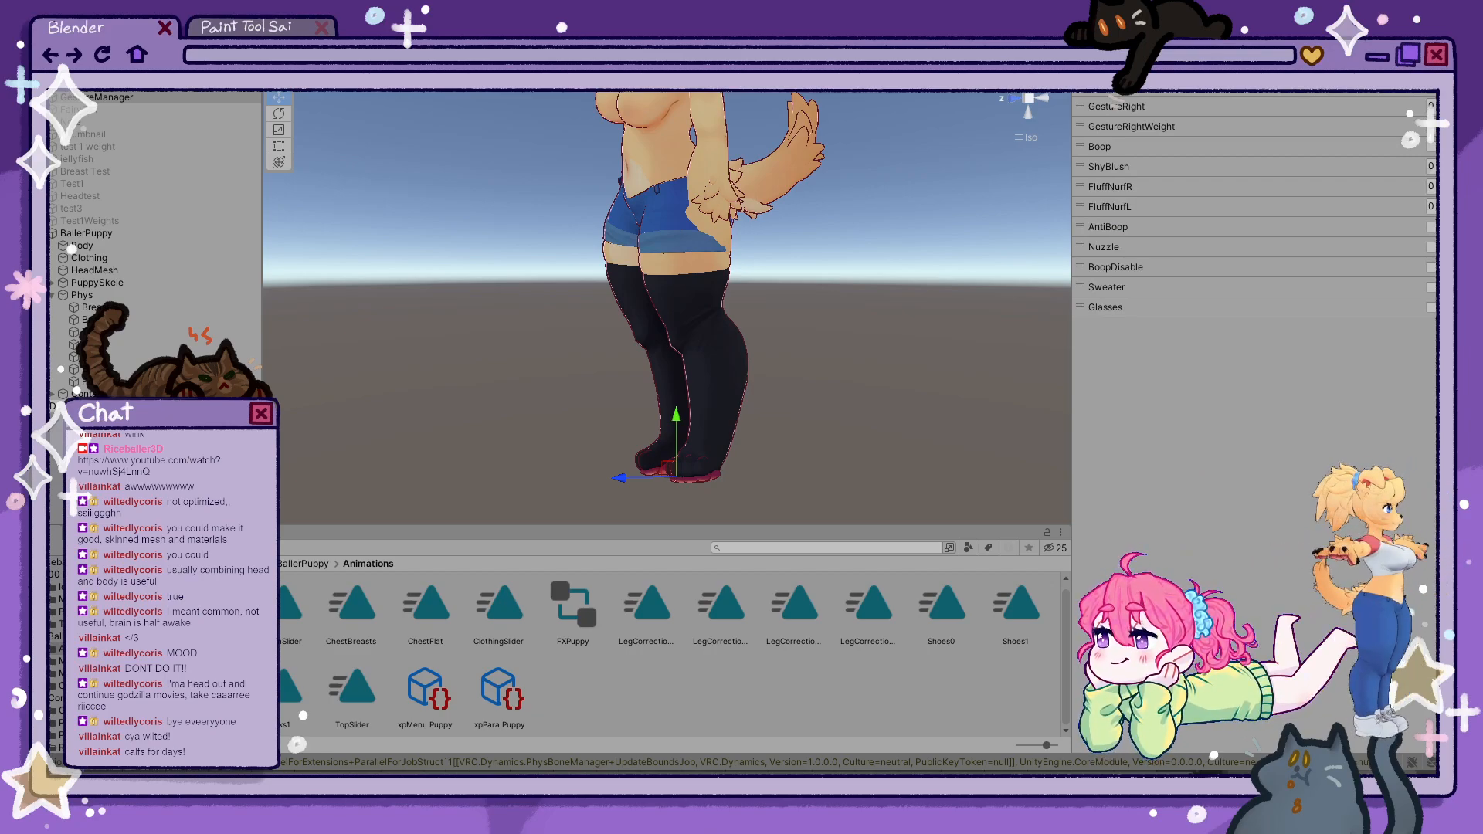
pyautogui.click(718, 27)
pyautogui.scroll(-3, 801, 249)
pyautogui.moveTo(803, 253); pyautogui.dragTo(816, 318, button='middle')
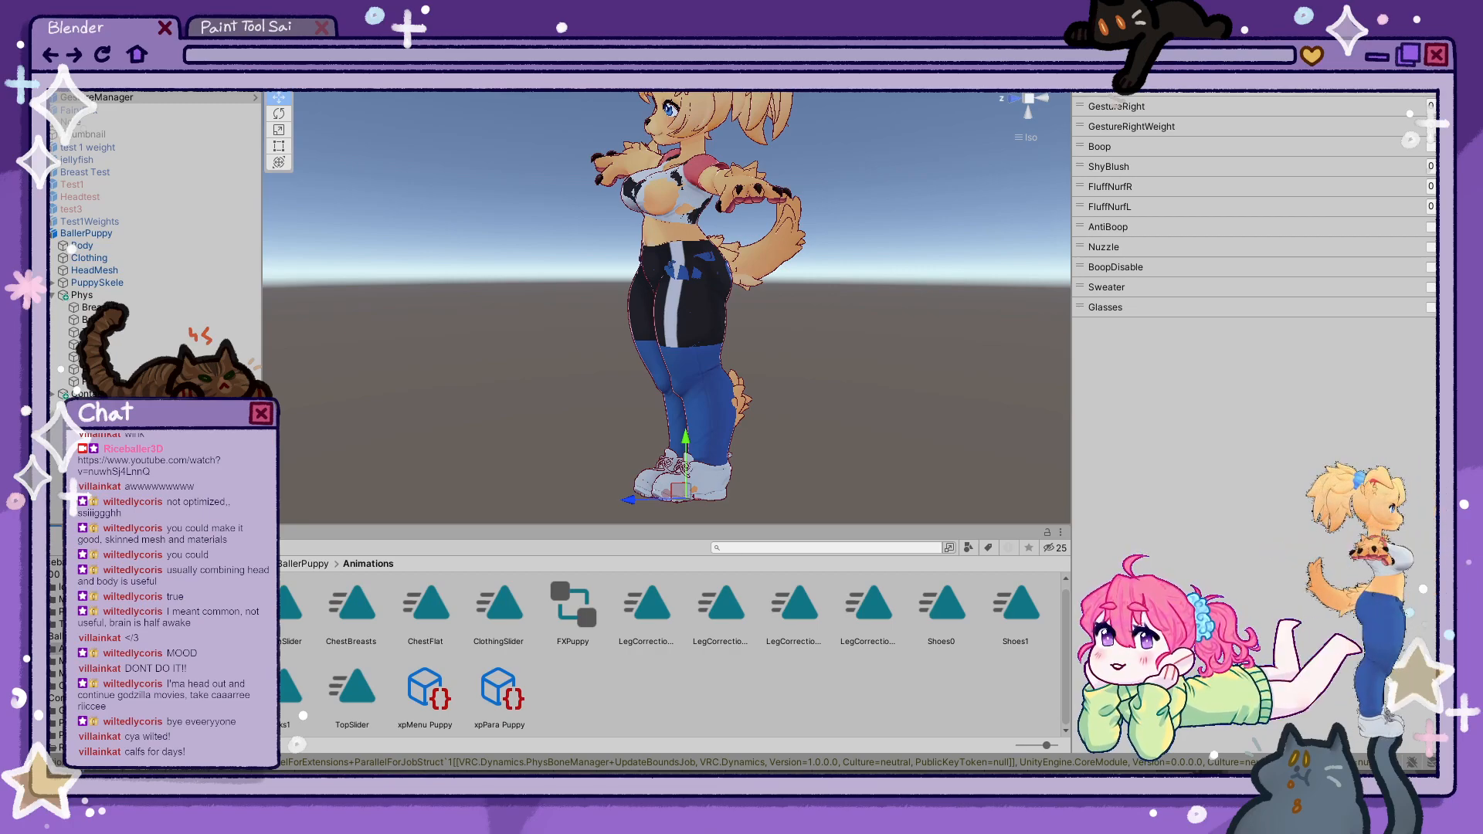
# - Load BallerPuppy's bottom slider clip again and set the preview to its first frame
pyautogui.click(166, 532)
pyautogui.click(112, 234)
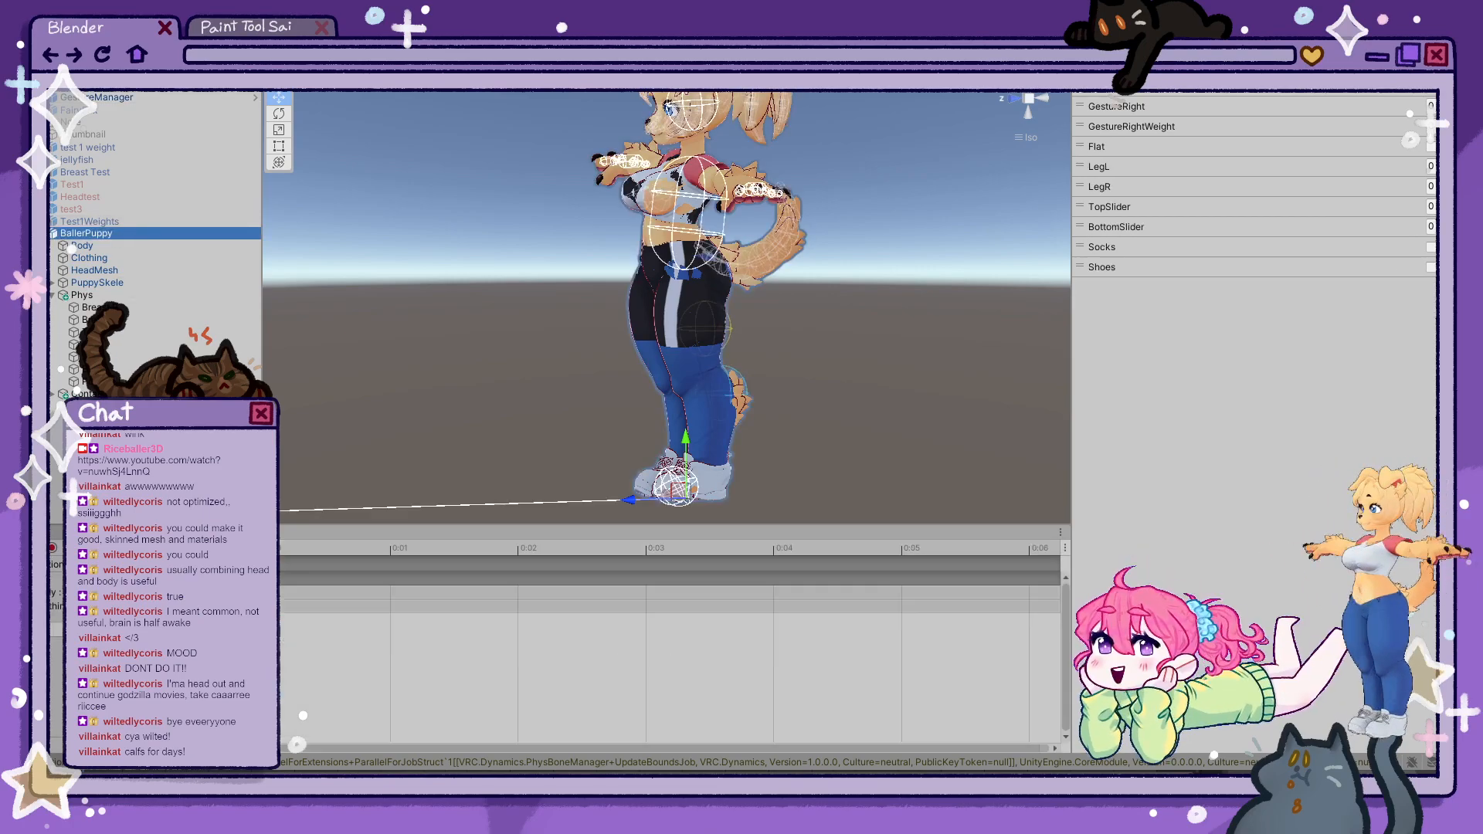
pyautogui.click(75, 214)
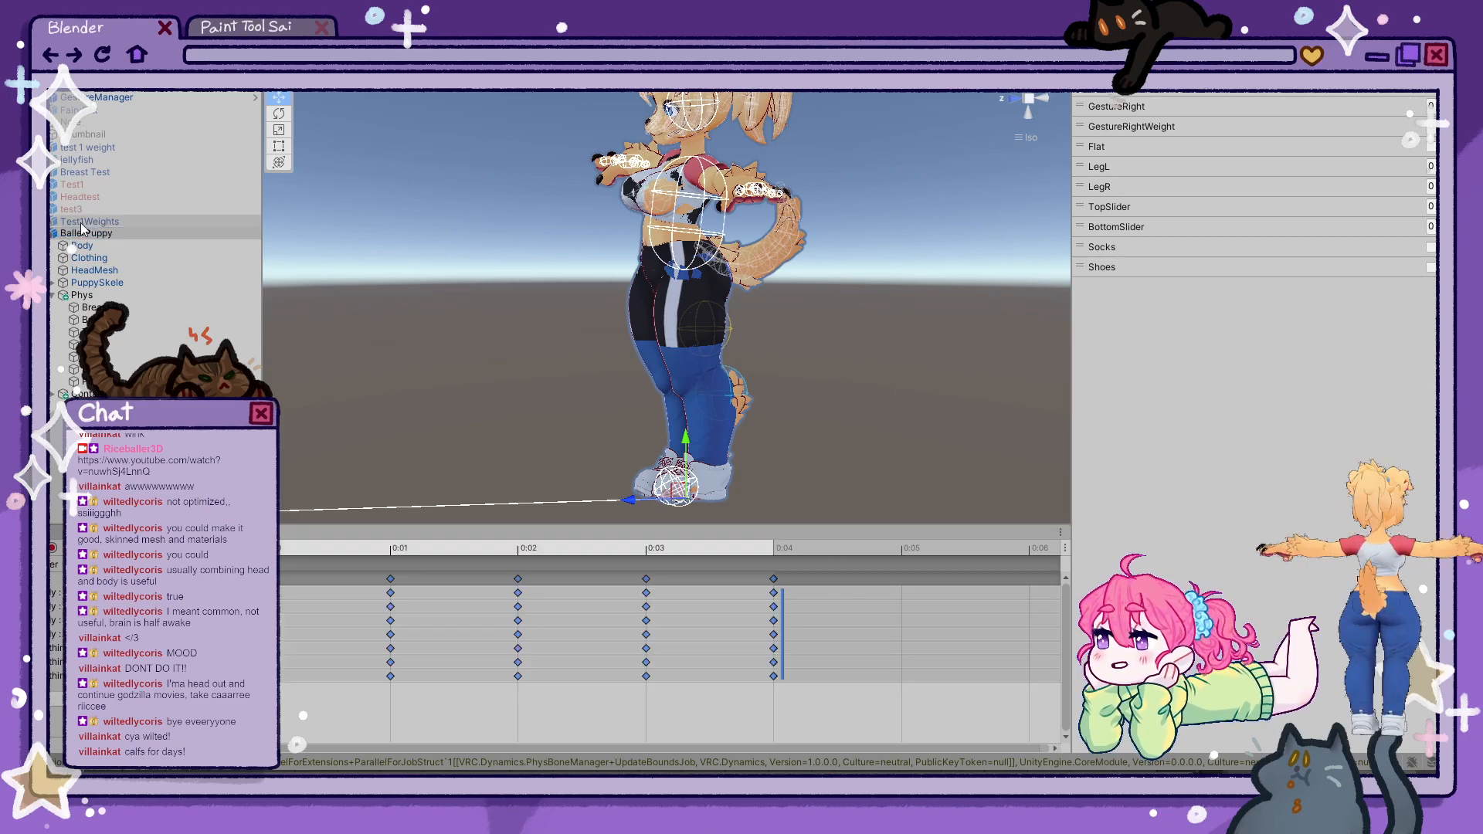
pyautogui.moveTo(335, 551); pyautogui.dragTo(274, 553)
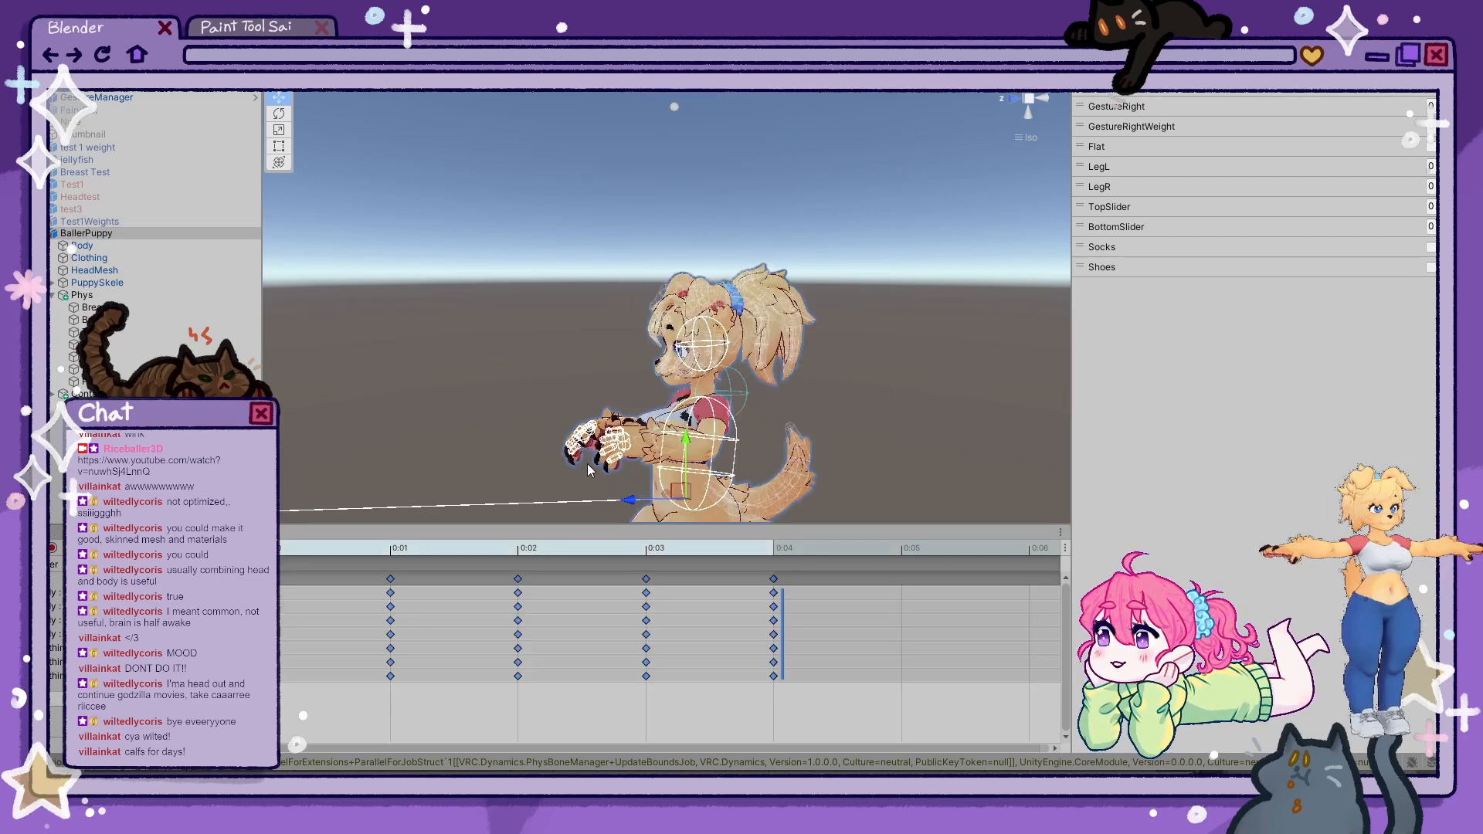
# - Copy all keyframes at frame 0:02 of the bottom slider clip onto frame 0:01
pyautogui.moveTo(587, 465); pyautogui.dragTo(597, 254, button='middle')
pyautogui.scroll(4, 438, 464)
pyautogui.click(391, 548)
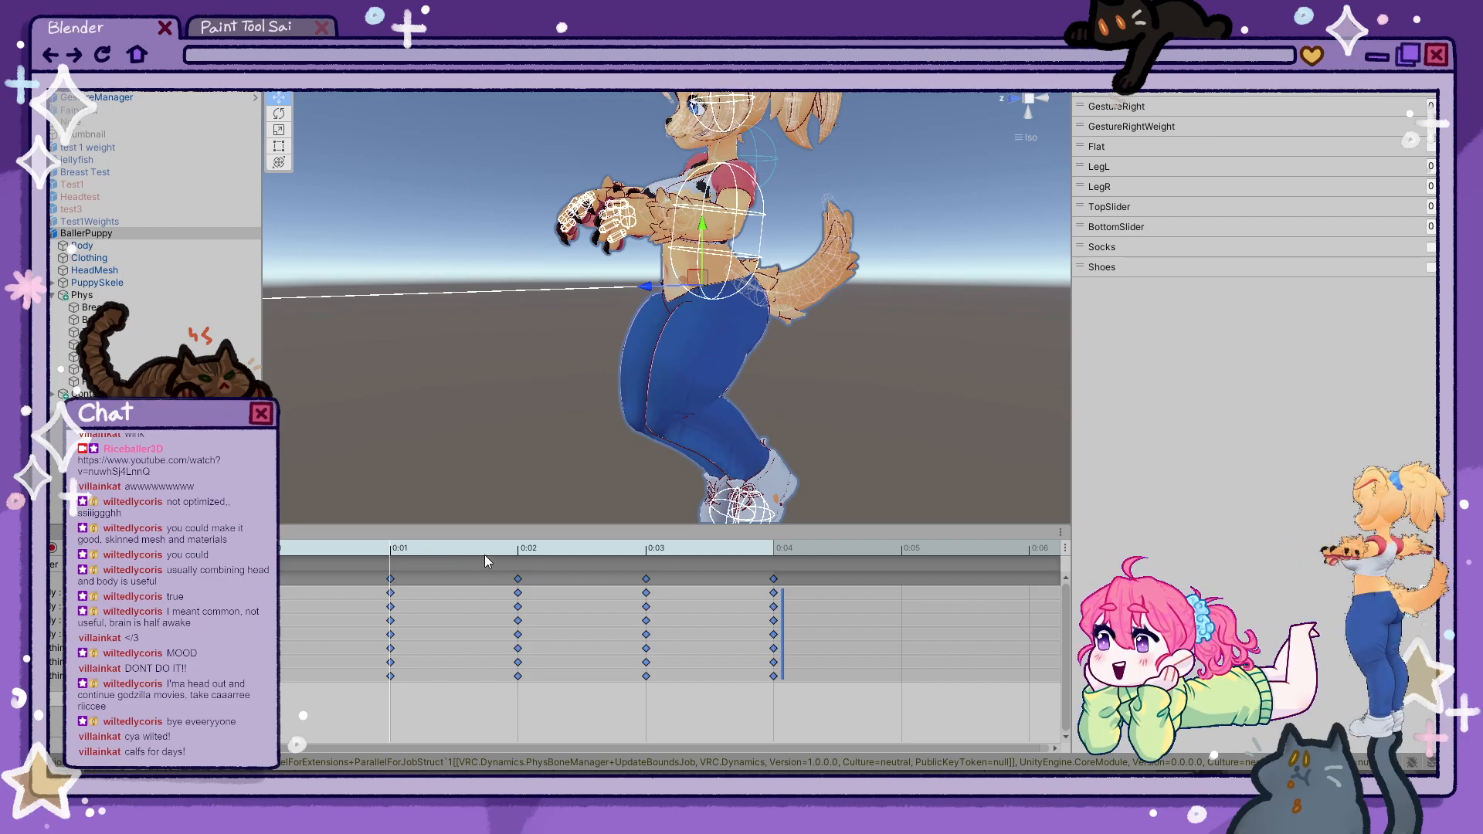
pyautogui.click(517, 549)
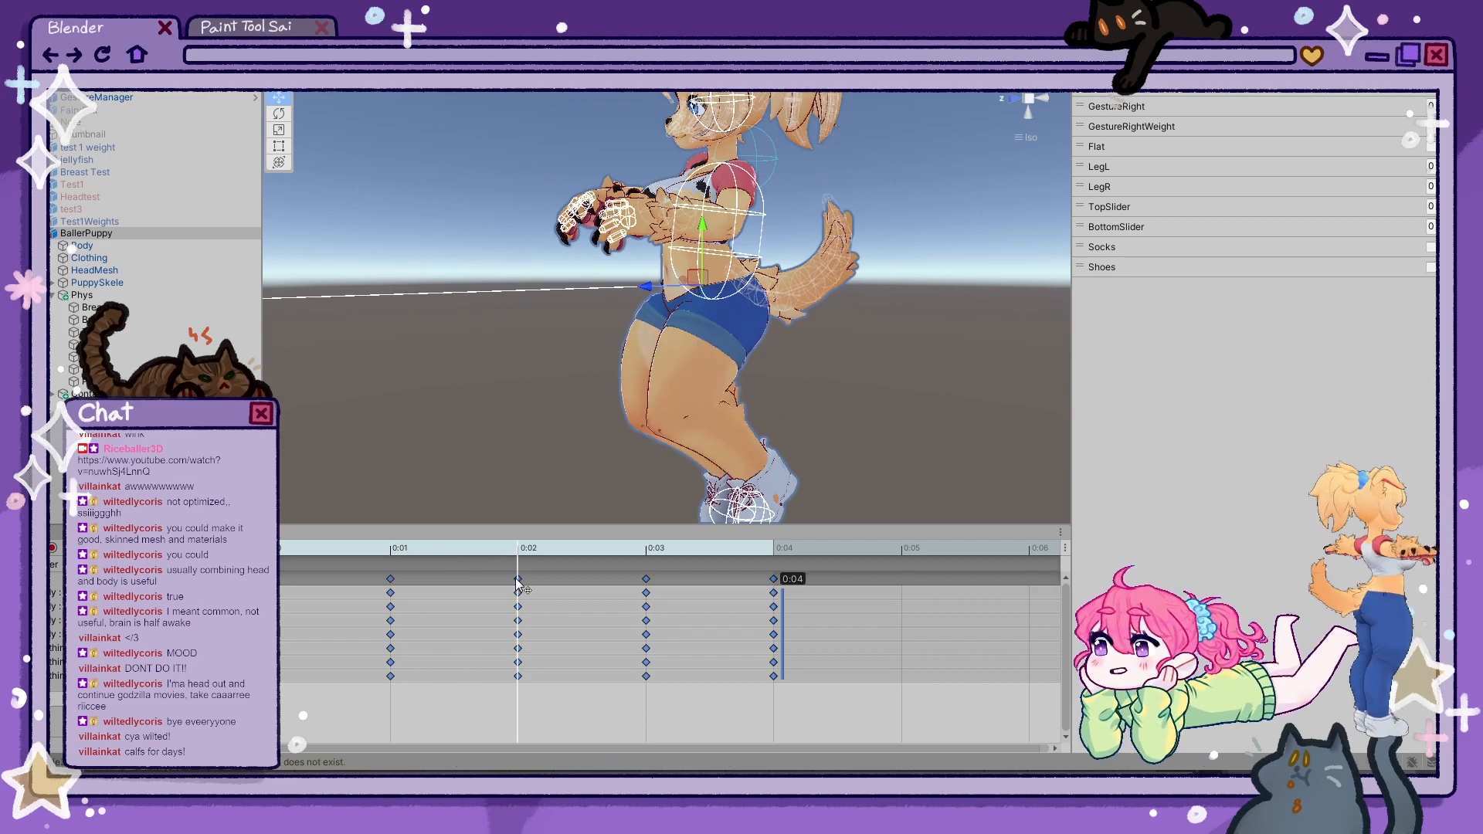
pyautogui.click(479, 575)
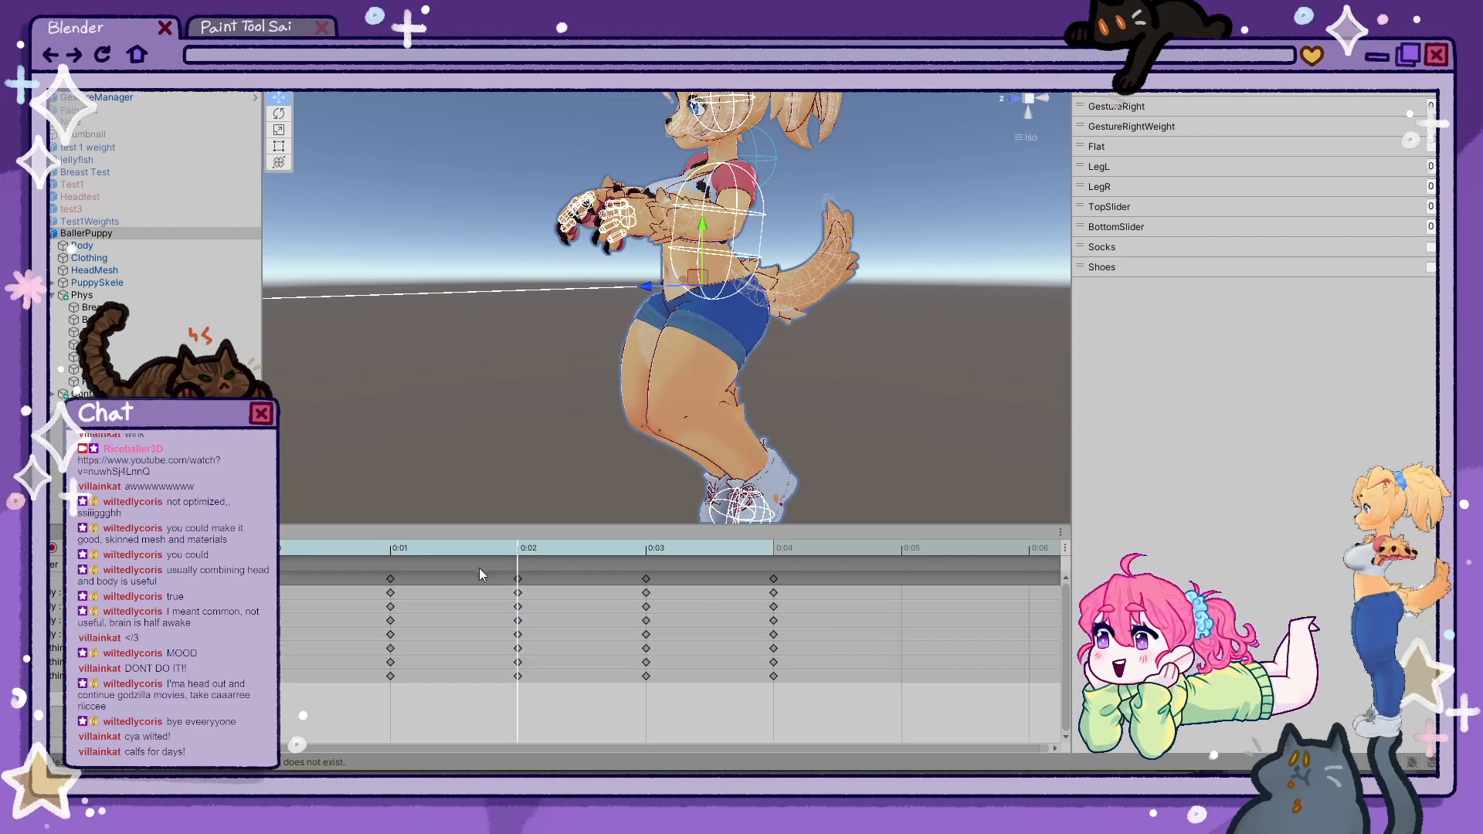
pyautogui.click(517, 579)
pyautogui.click(395, 548)
pyautogui.hotkey('ctrl', 'v')
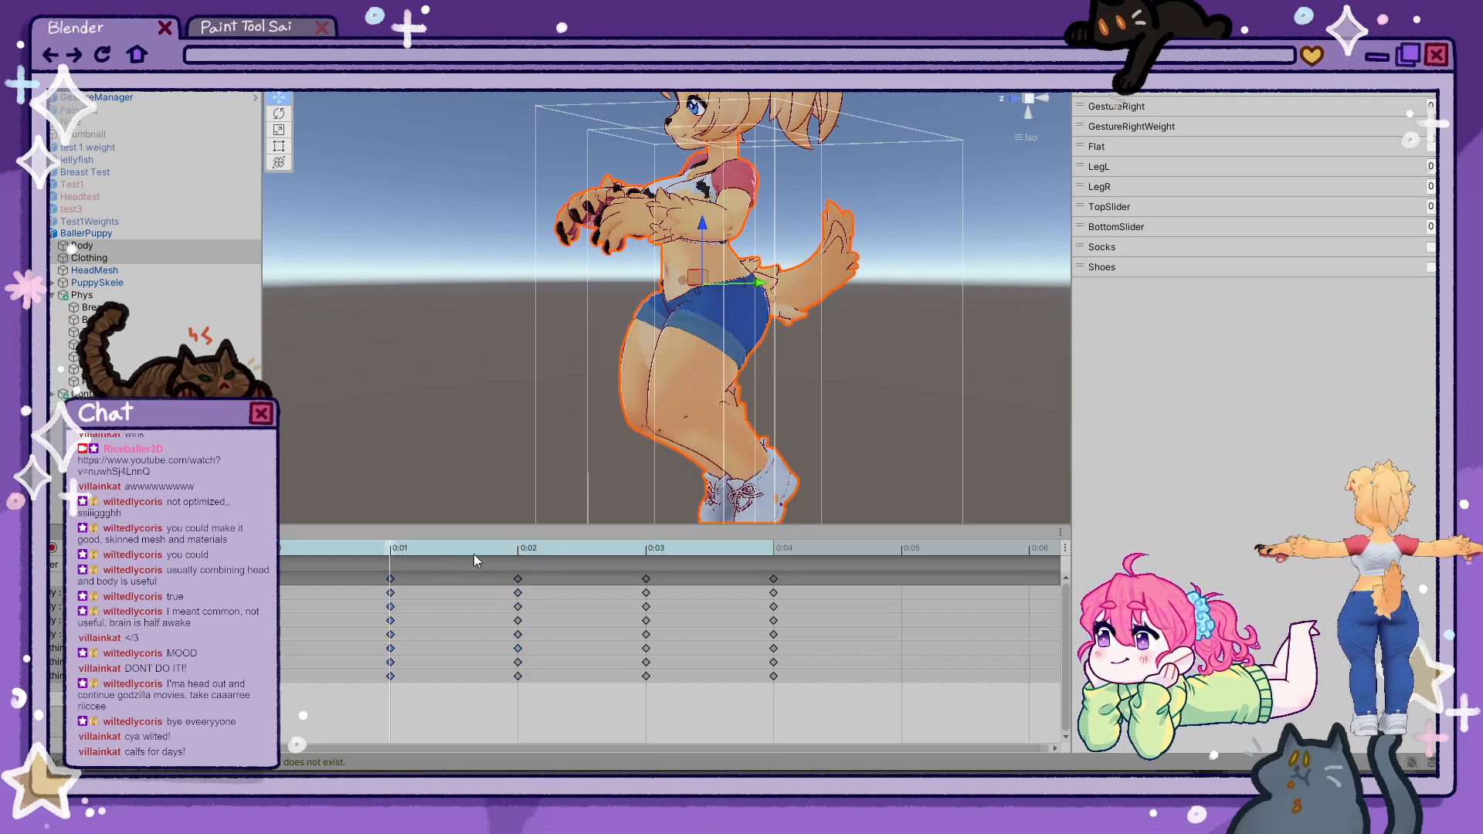
# - Start recording at frame 0:02 and set the Clothing mesh's Shorts Toggle blendshape to zero
pyautogui.click(527, 548)
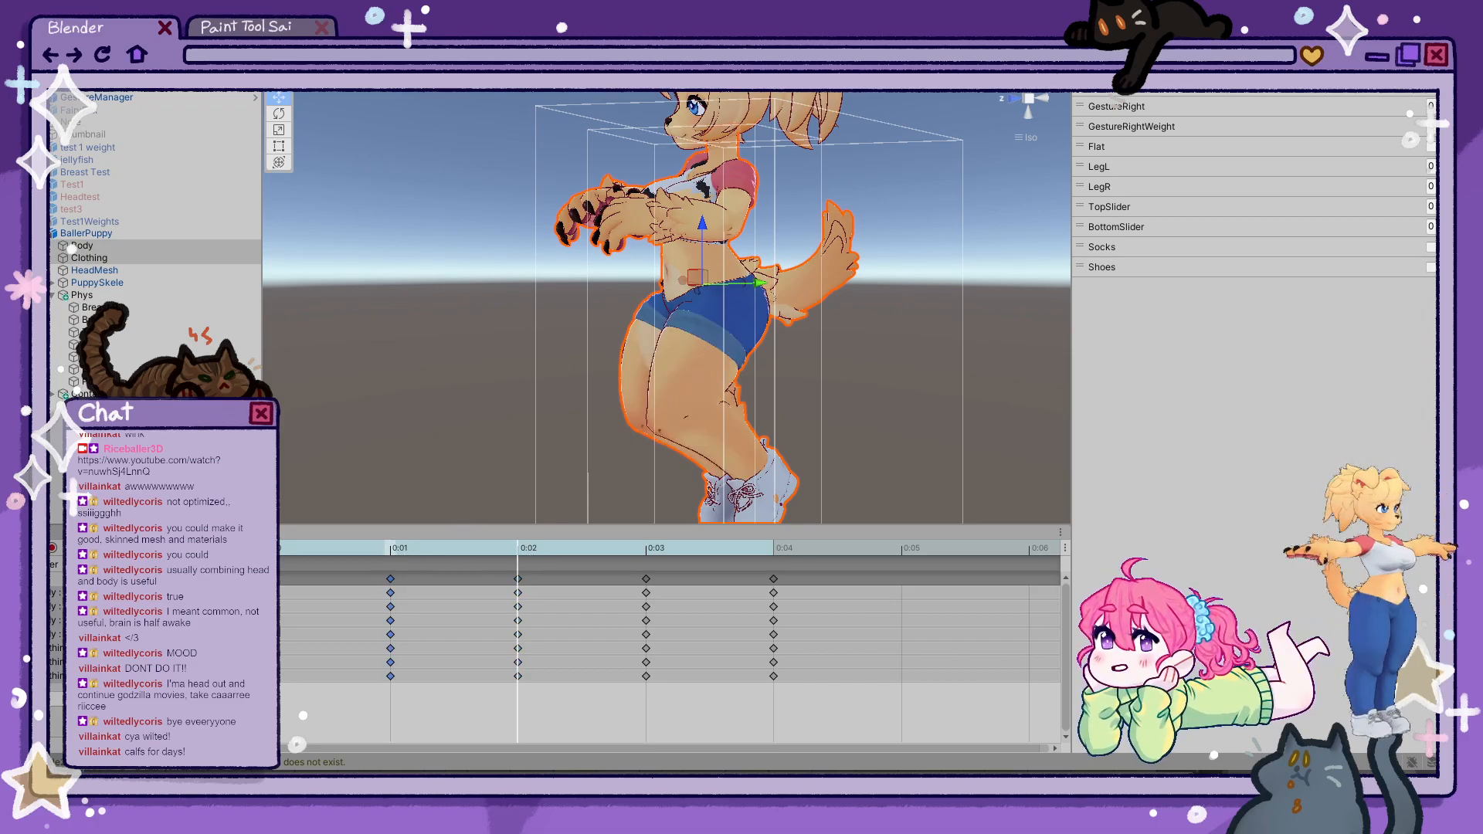
pyautogui.click(54, 548)
pyautogui.click(755, 343)
pyautogui.click(746, 338)
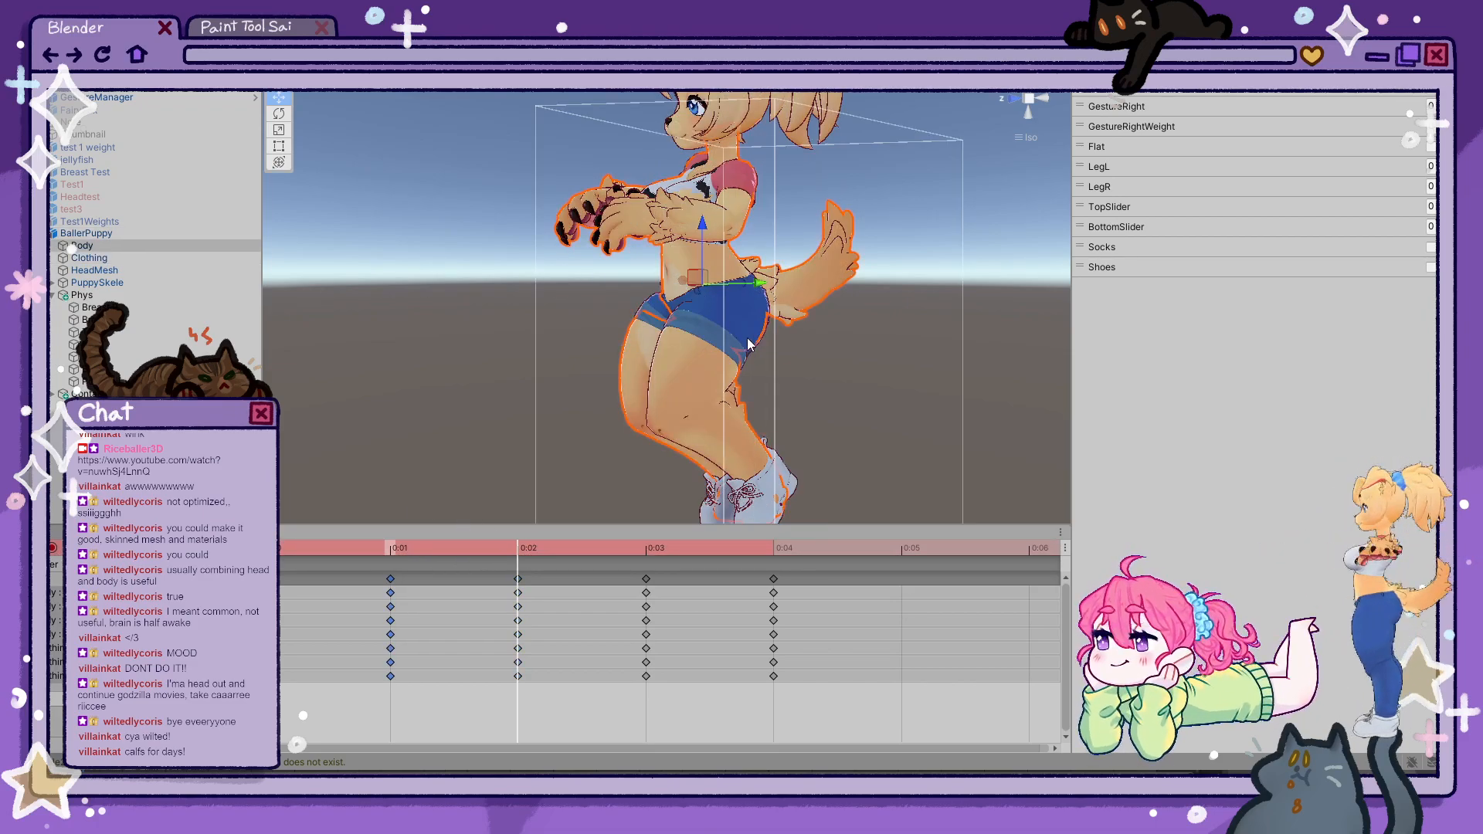
pyautogui.click(746, 338)
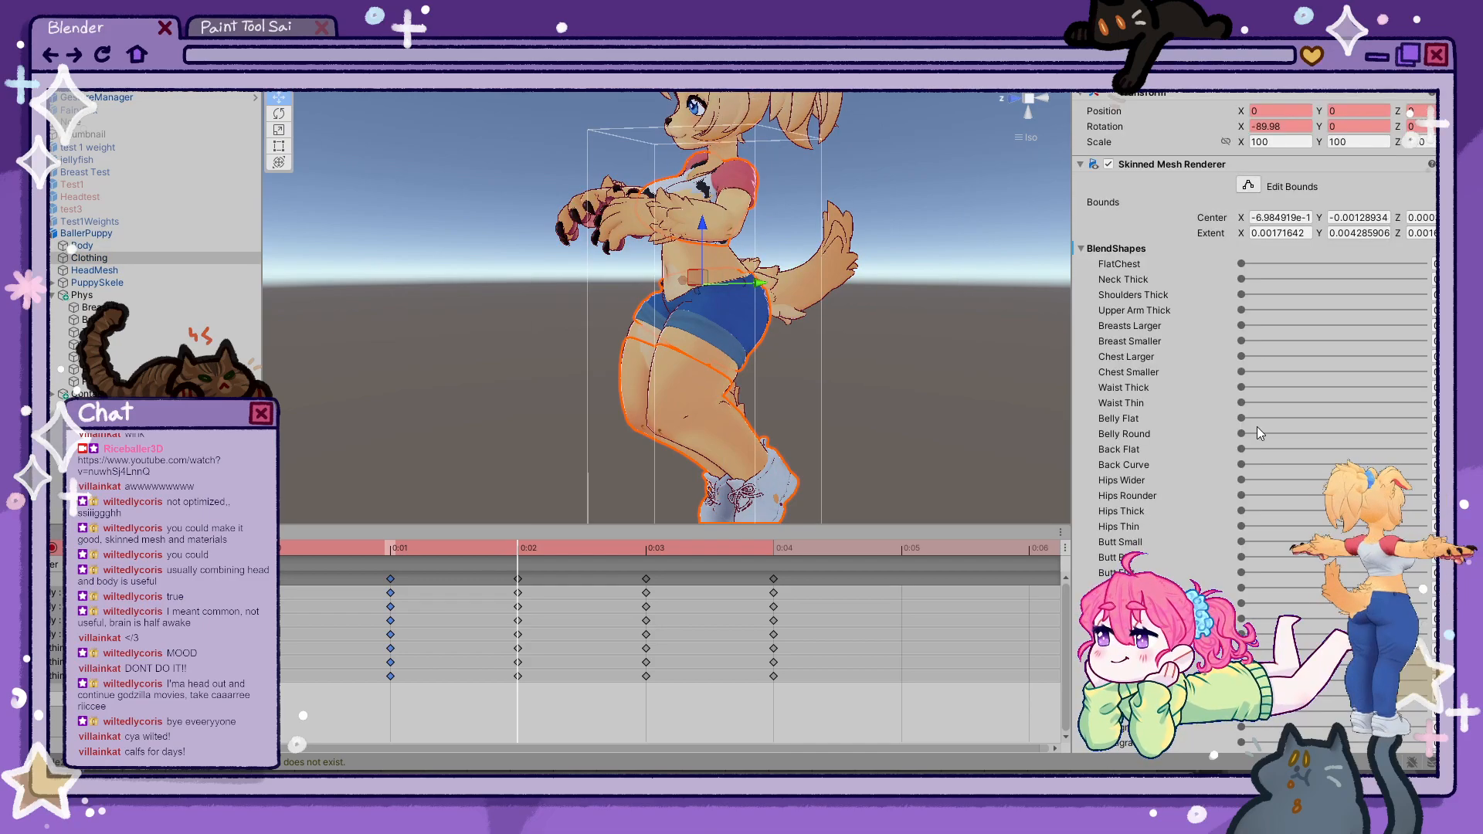
pyautogui.scroll(-10, 1267, 485)
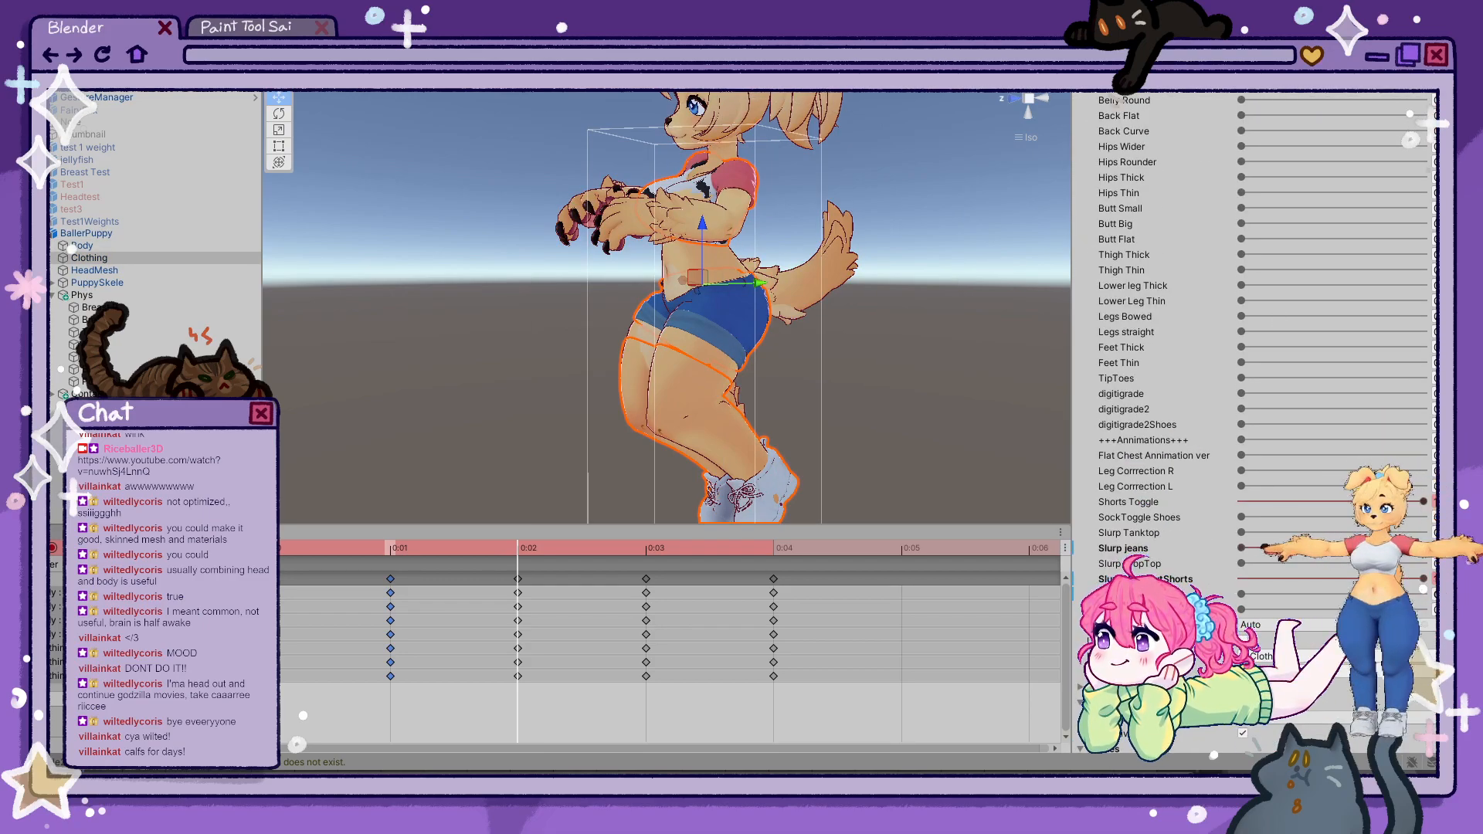
pyautogui.moveTo(1423, 502); pyautogui.dragTo(1182, 506)
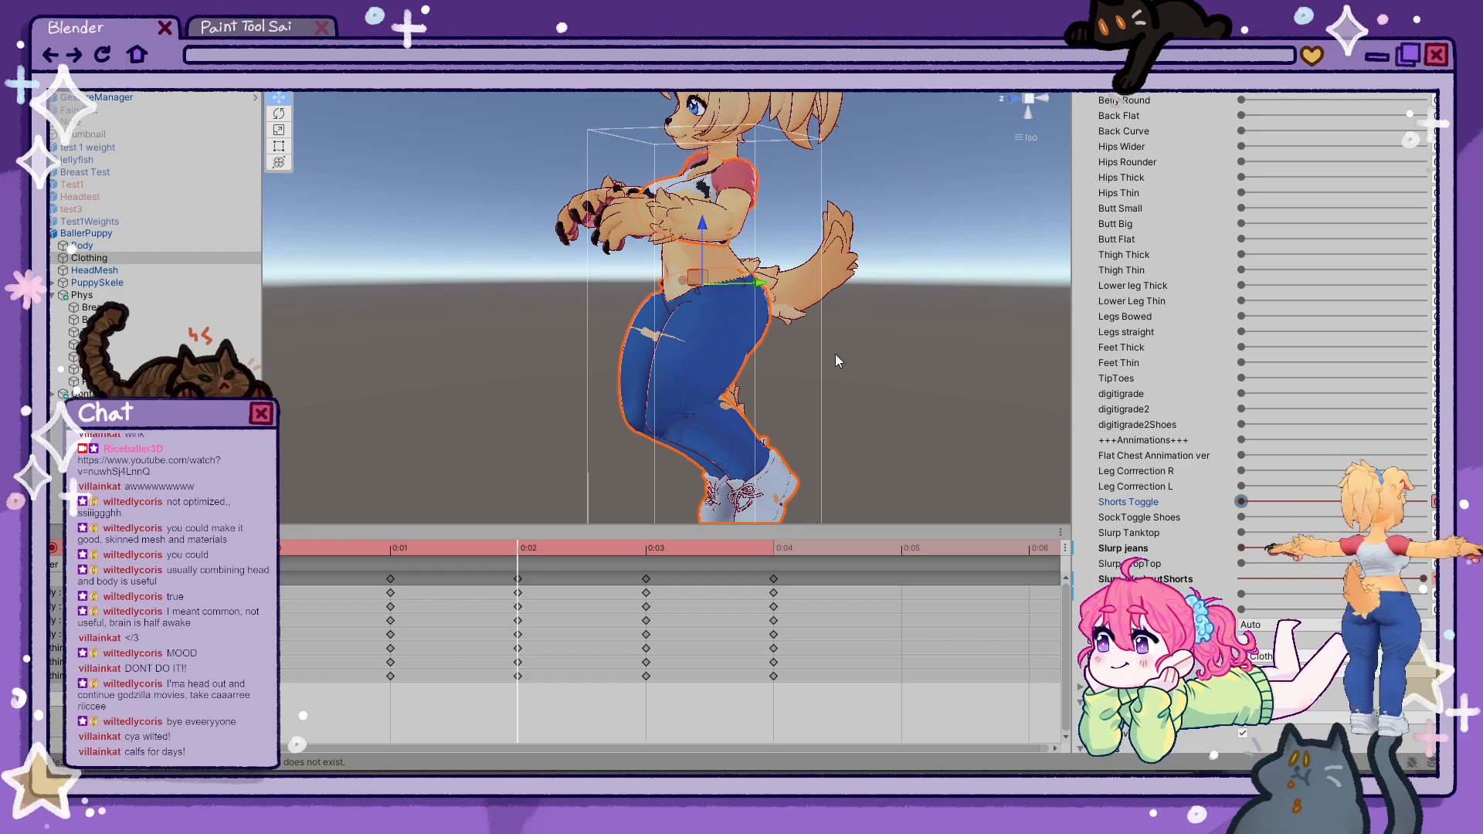
# - Set the Body mesh's Jeans BodySlurp to its maximum at frame 0:02 and remove the stray CropTop BodySlurp track
pyautogui.click(728, 262)
pyautogui.click(728, 262)
pyautogui.scroll(-8, 1172, 424)
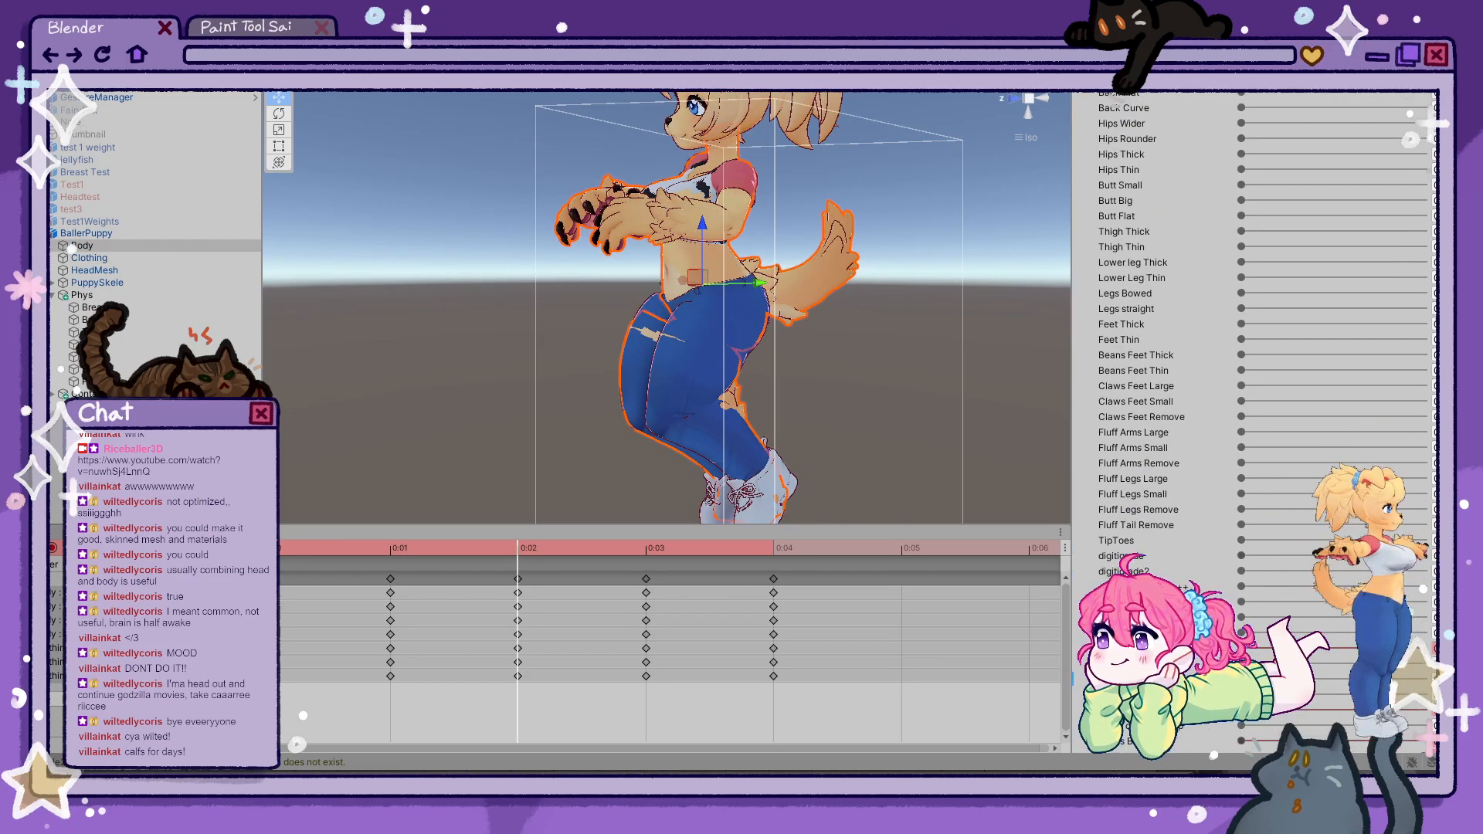
pyautogui.moveTo(1261, 591); pyautogui.dragTo(1428, 579)
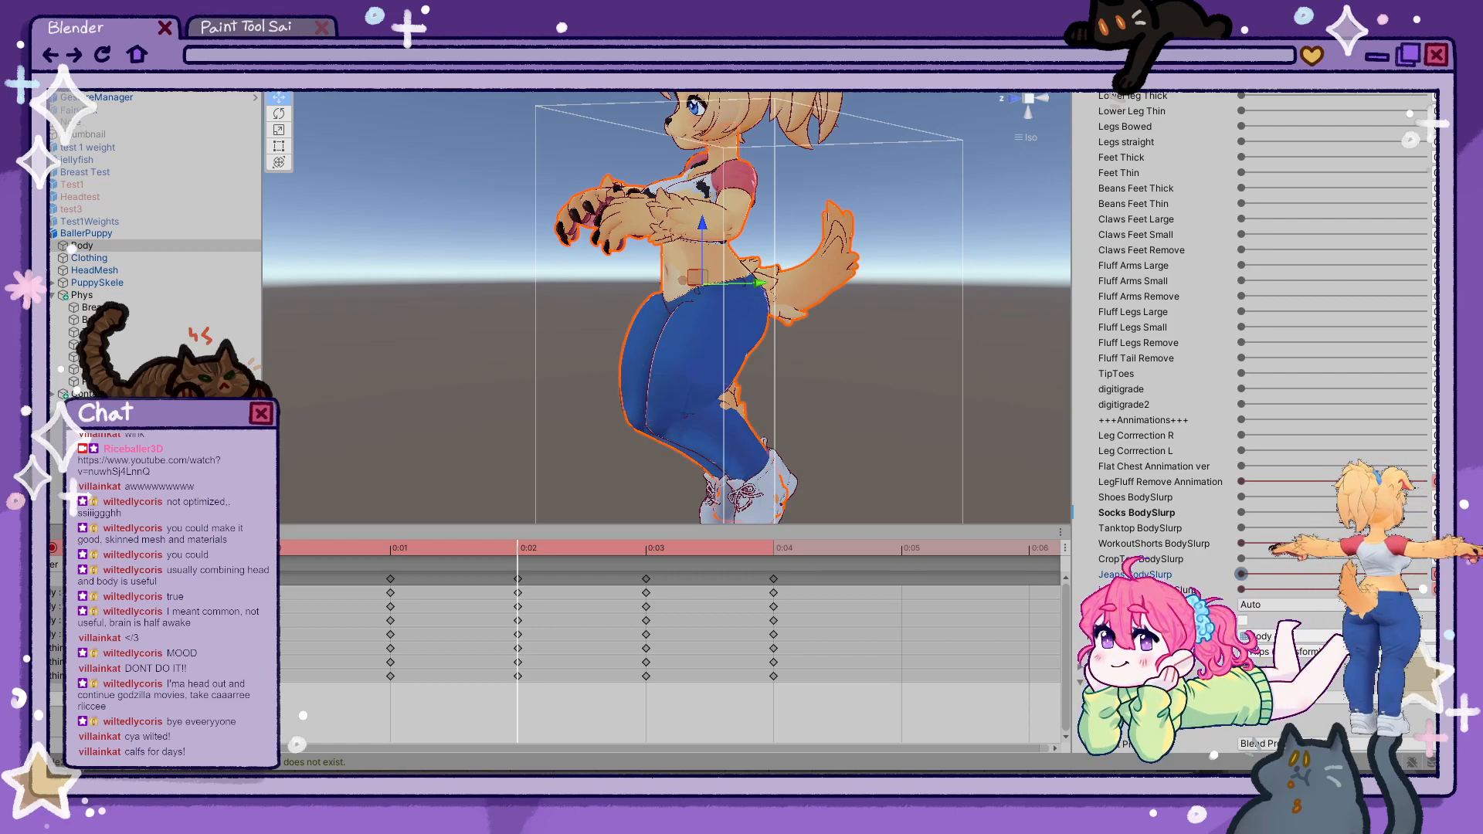
pyautogui.click(1396, 562)
pyautogui.moveTo(1398, 573); pyautogui.dragTo(1416, 569)
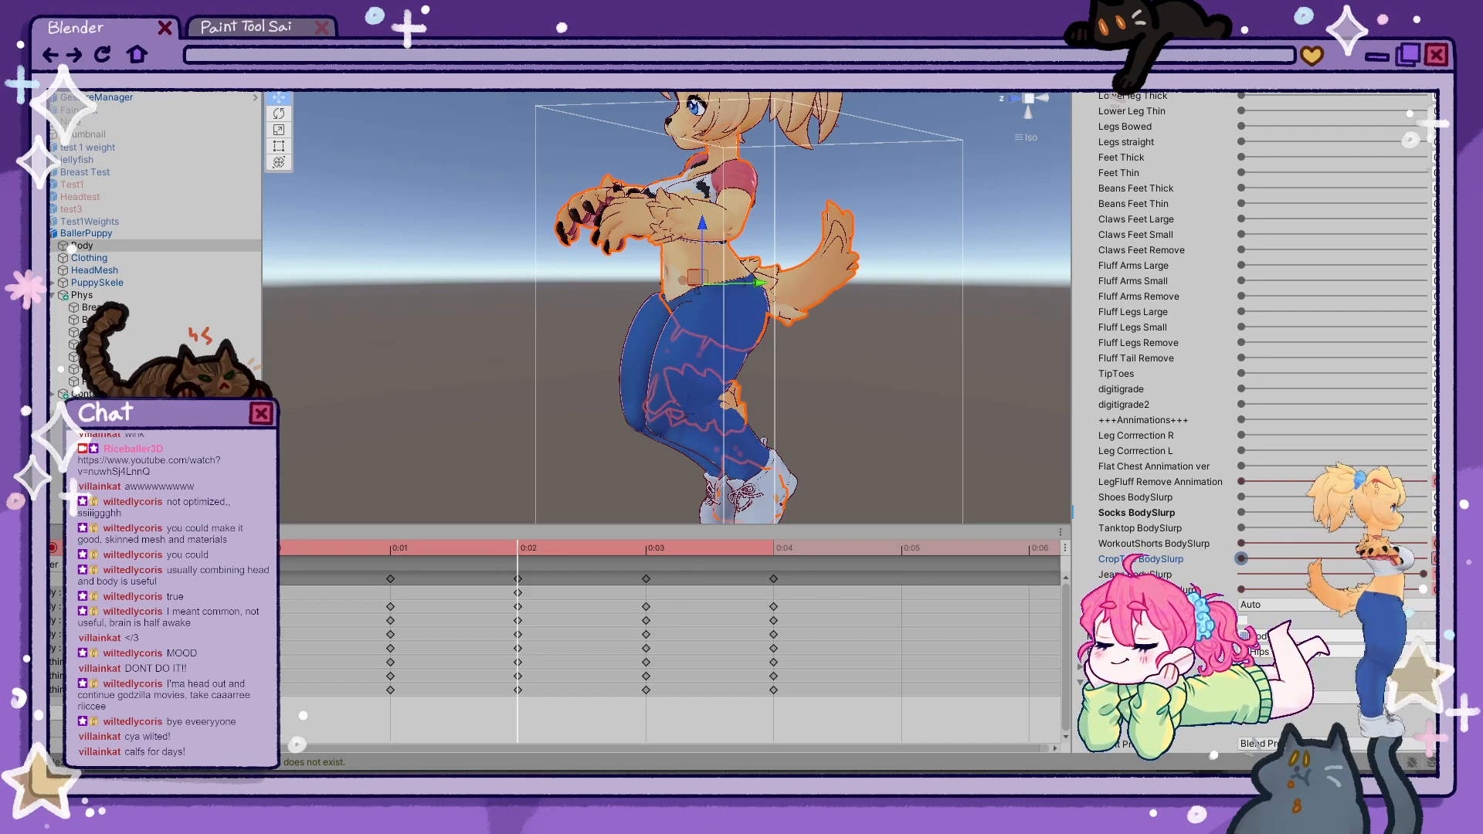
pyautogui.click(139, 593)
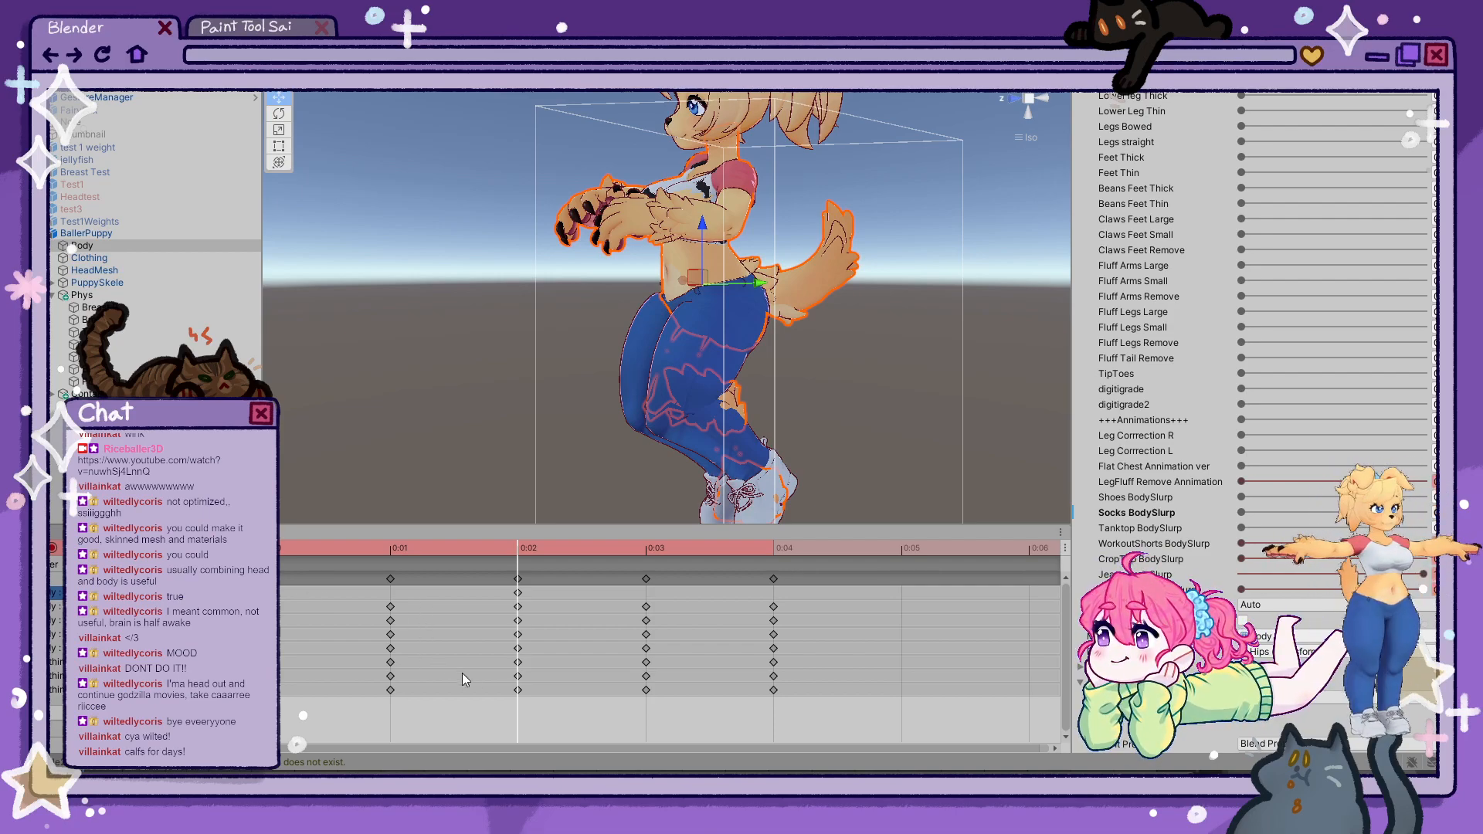
pyautogui.press('Delete')
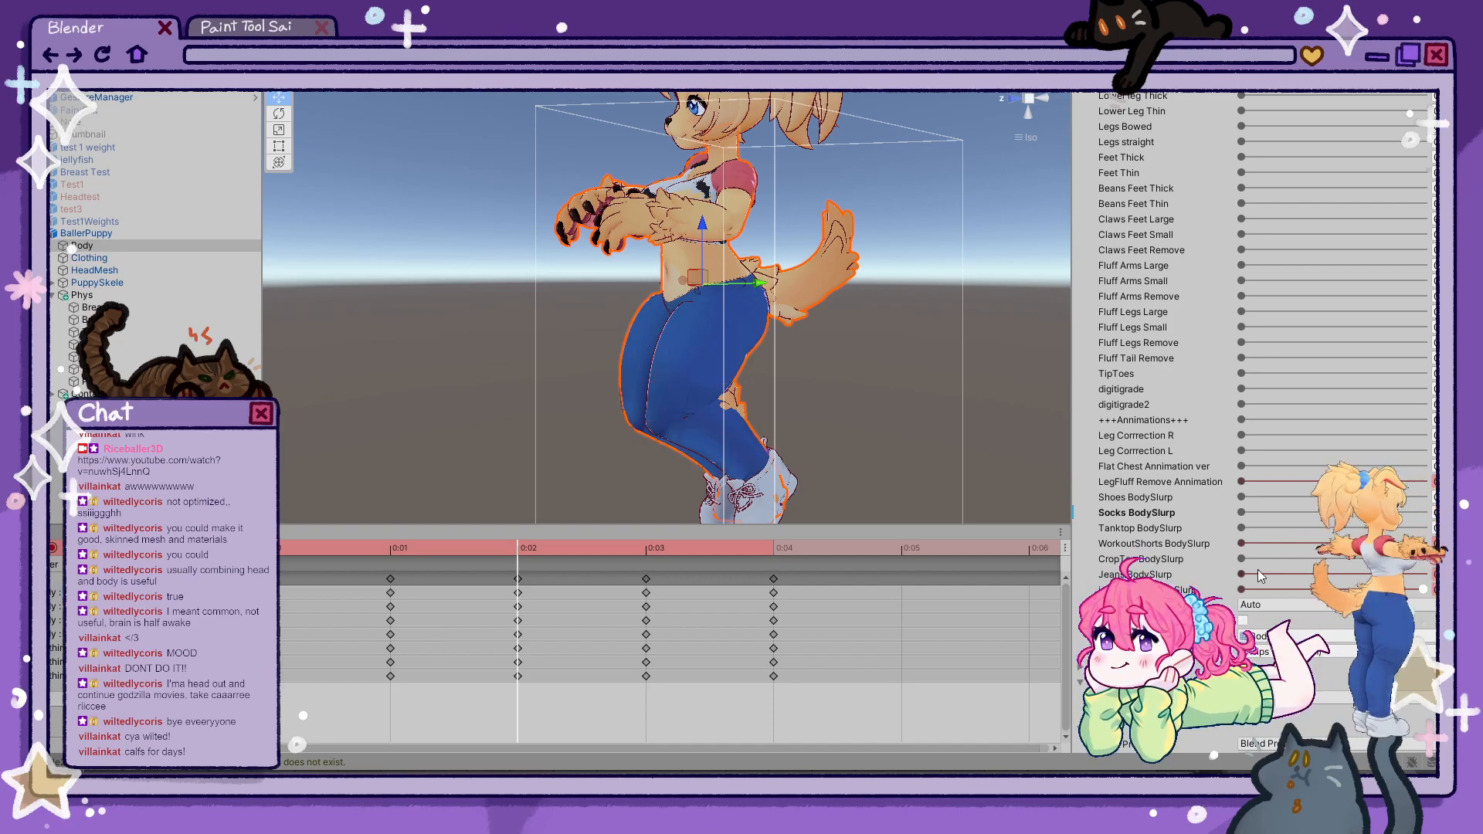
pyautogui.moveTo(1260, 575); pyautogui.dragTo(1431, 585)
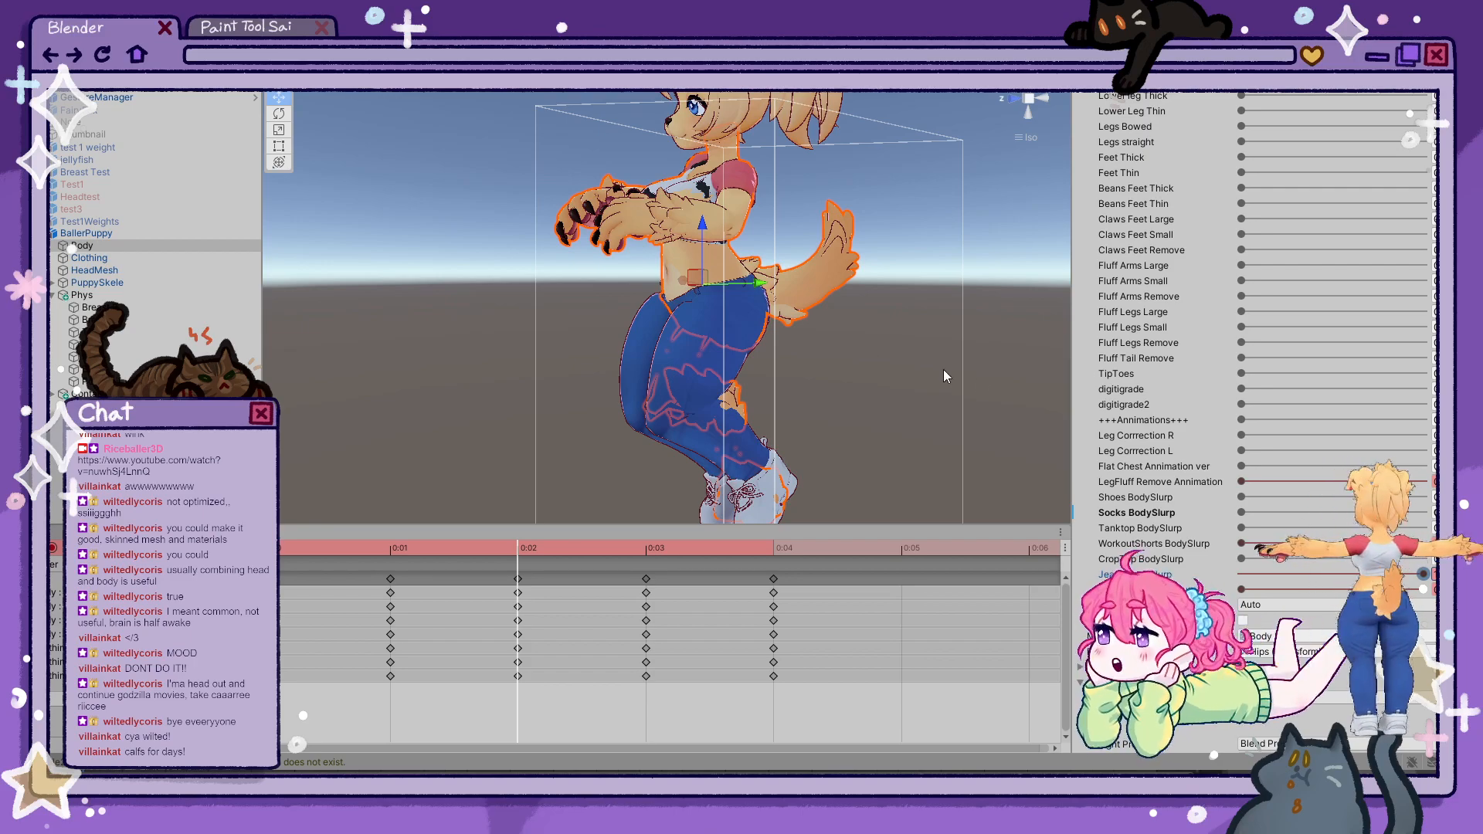
# - Key the Body's LegFluff Remove Annimation at its maximum on frame 0:02 and at zero on frame 0:01
pyautogui.moveTo(1282, 483); pyautogui.dragTo(1422, 481)
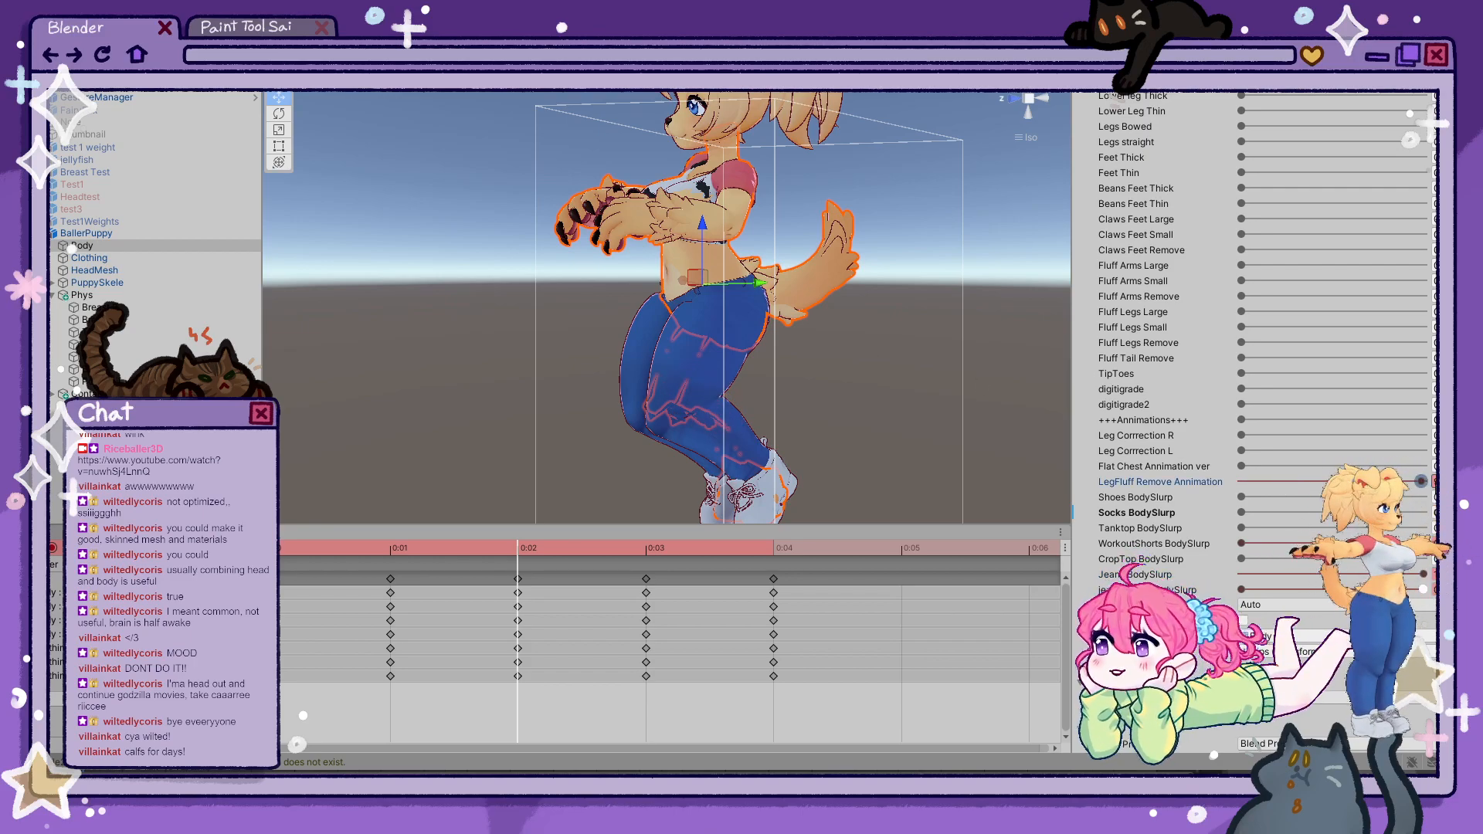
pyautogui.moveTo(522, 550); pyautogui.dragTo(424, 547)
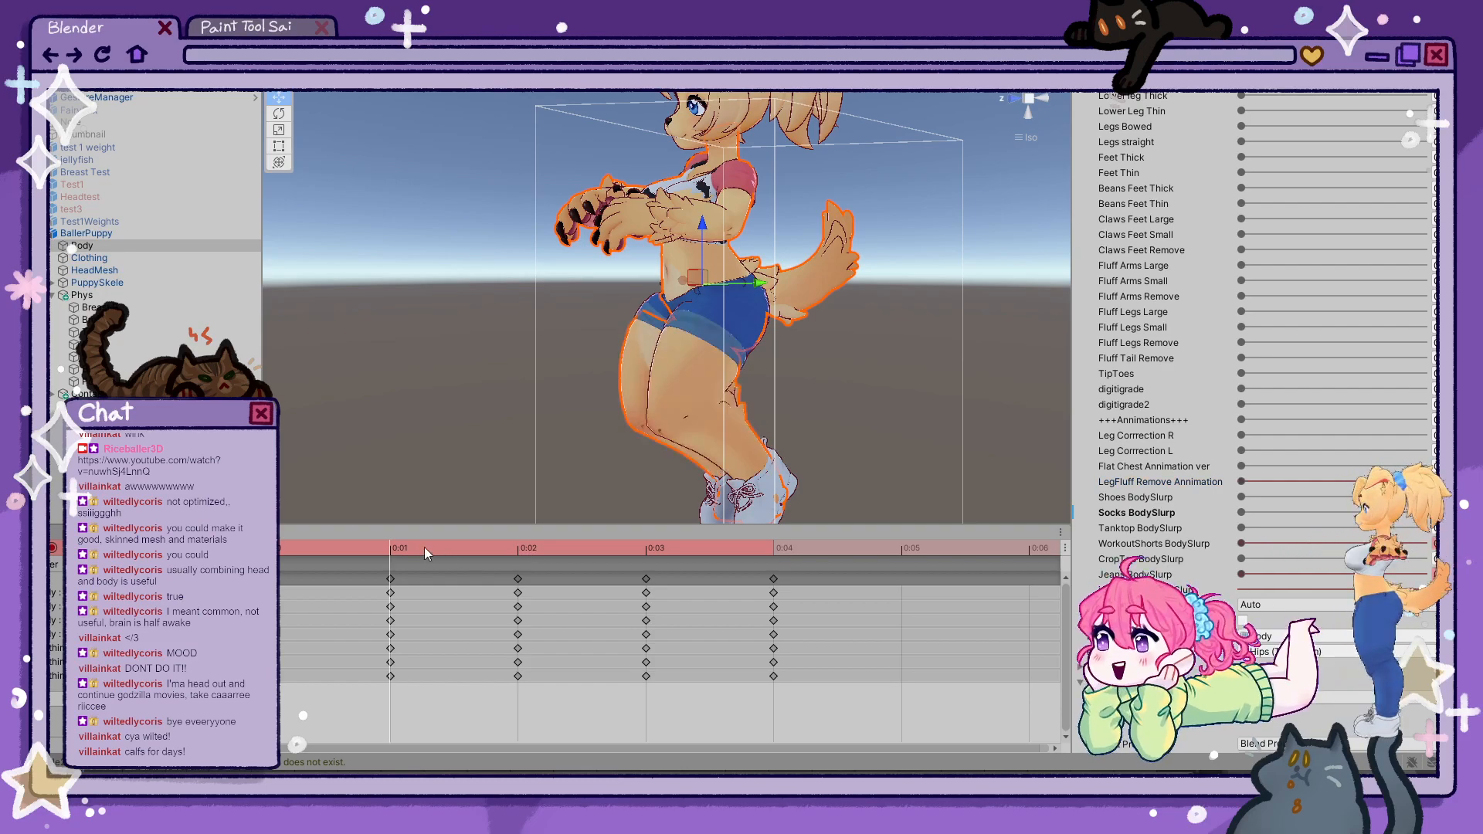
pyautogui.click(1240, 466)
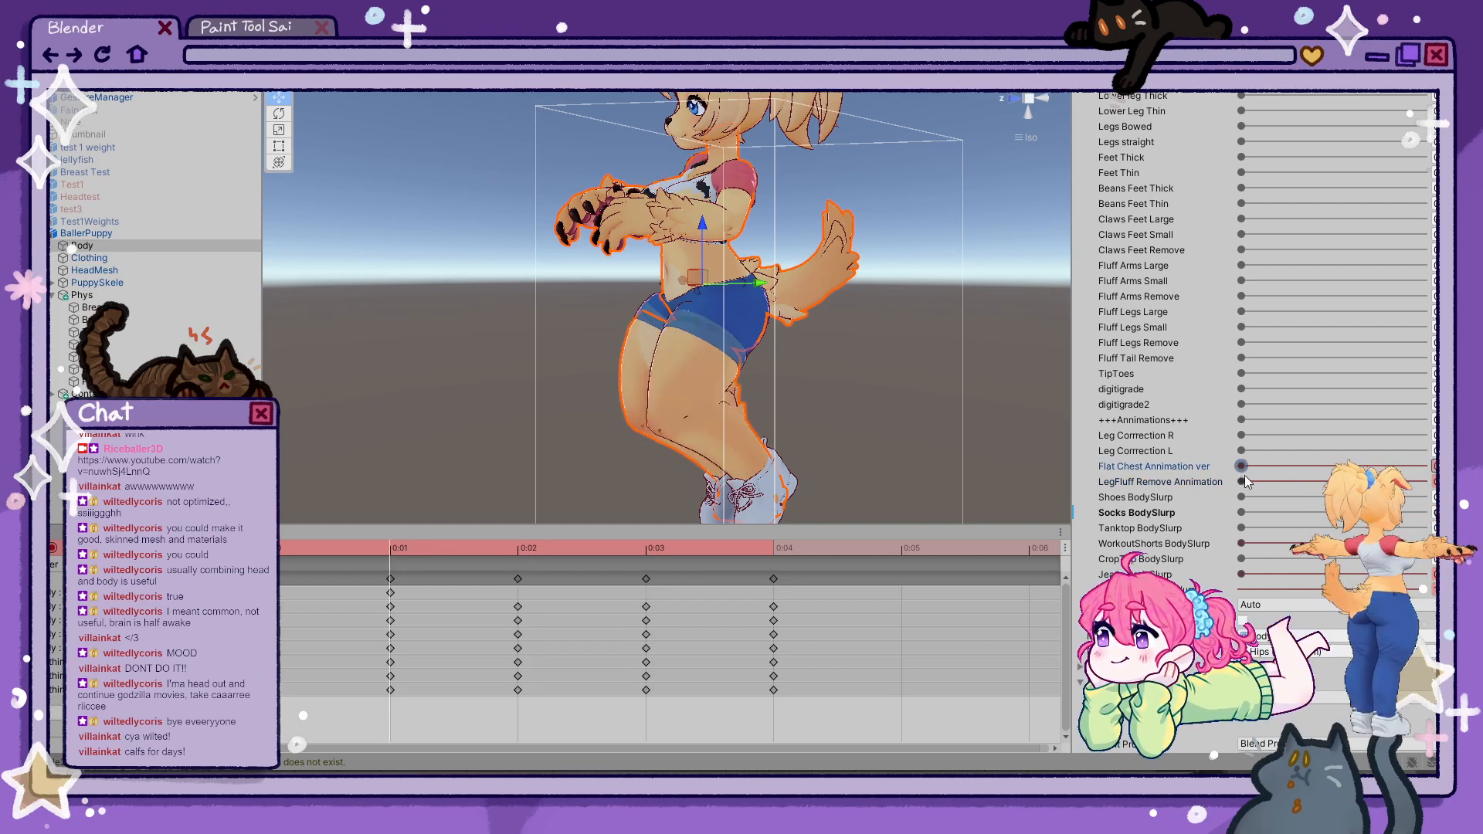
pyautogui.click(1243, 481)
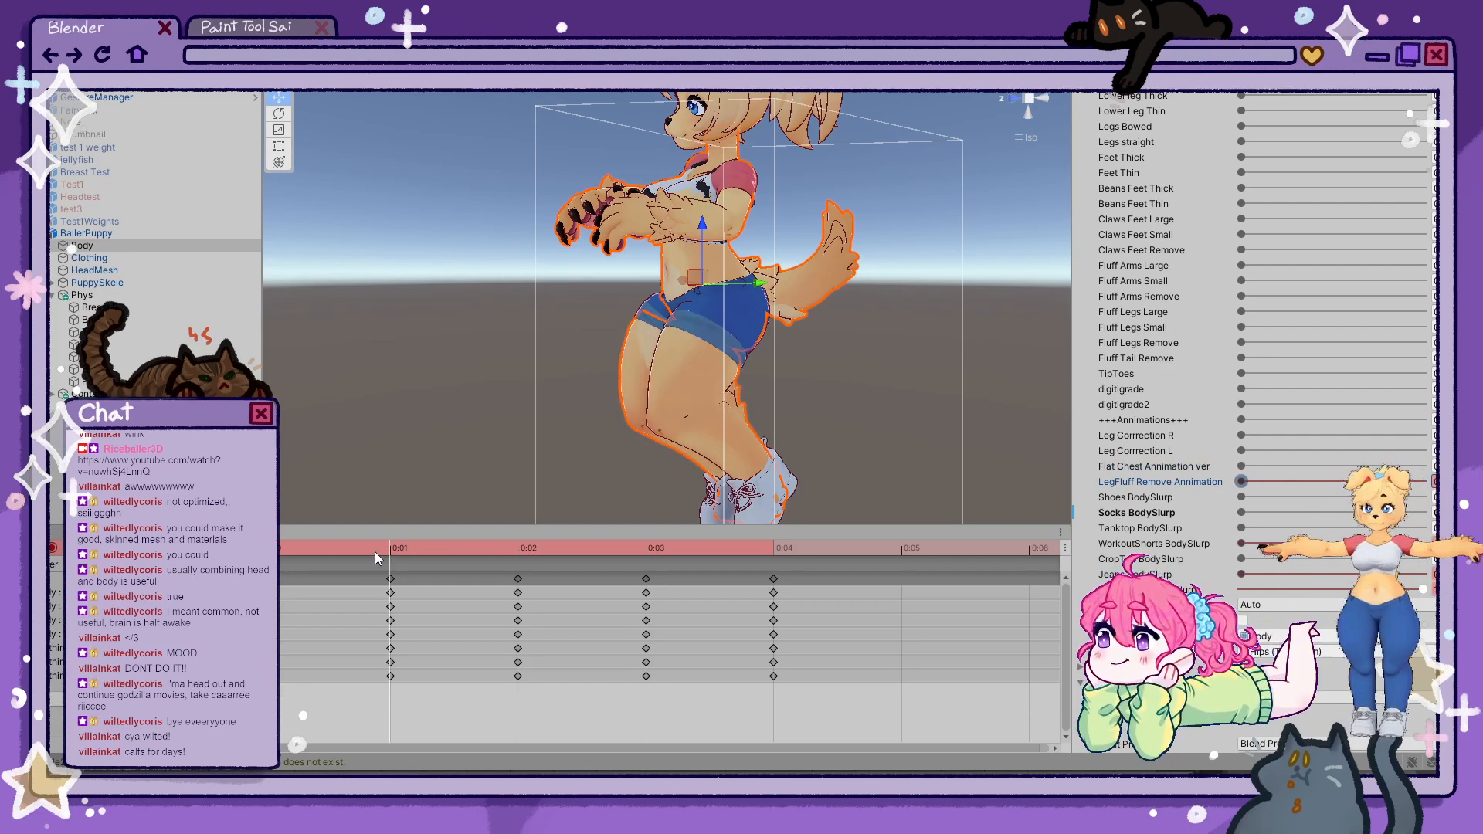
# - Scrub the clip back to its first frame, stop recording and leave the animation preview
pyautogui.moveTo(373, 551); pyautogui.dragTo(282, 567)
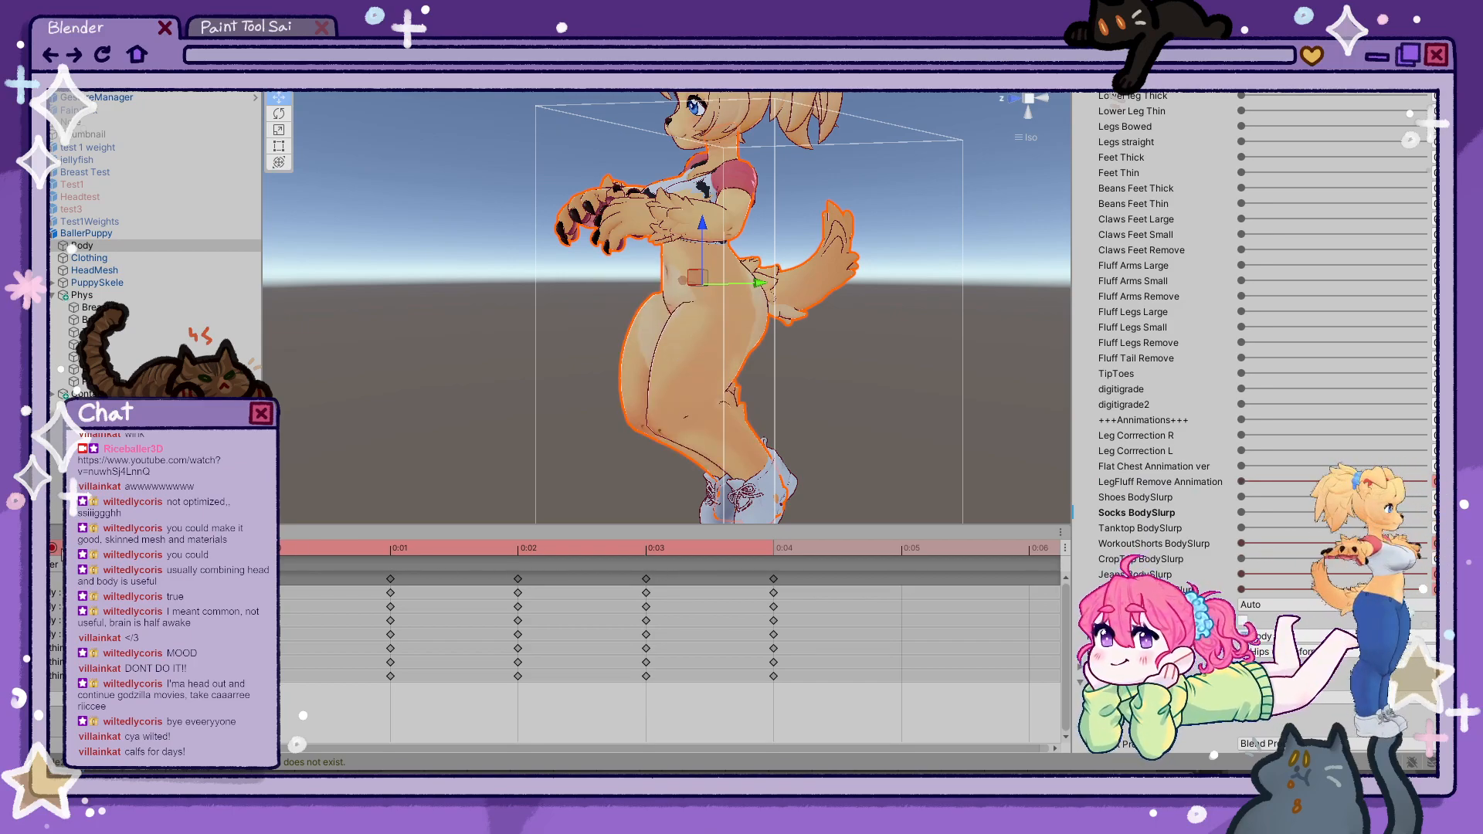
pyautogui.click(53, 548)
pyautogui.click(32, 548)
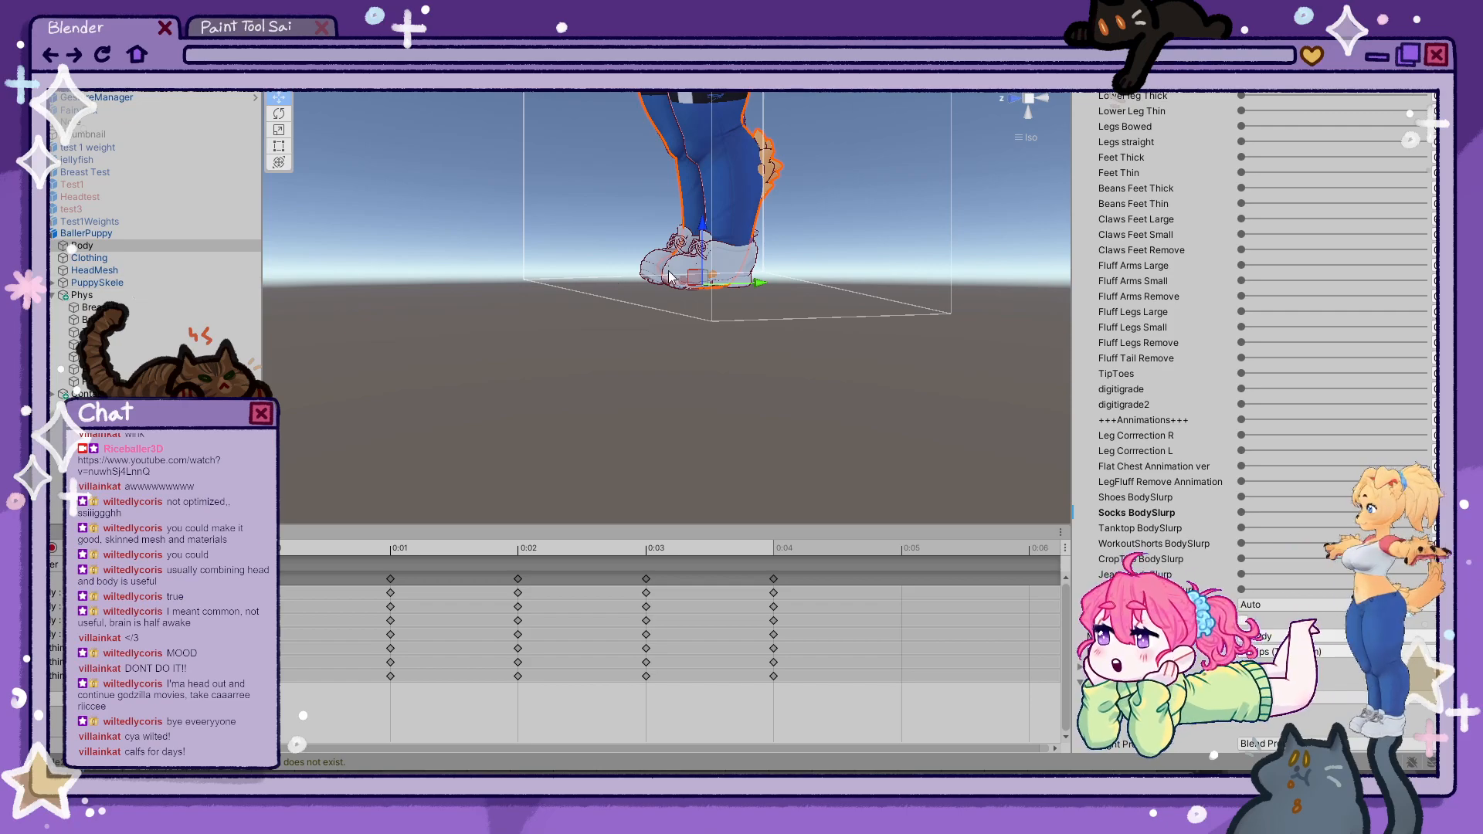
pyautogui.moveTo(670, 276); pyautogui.dragTo(675, 510, button='middle')
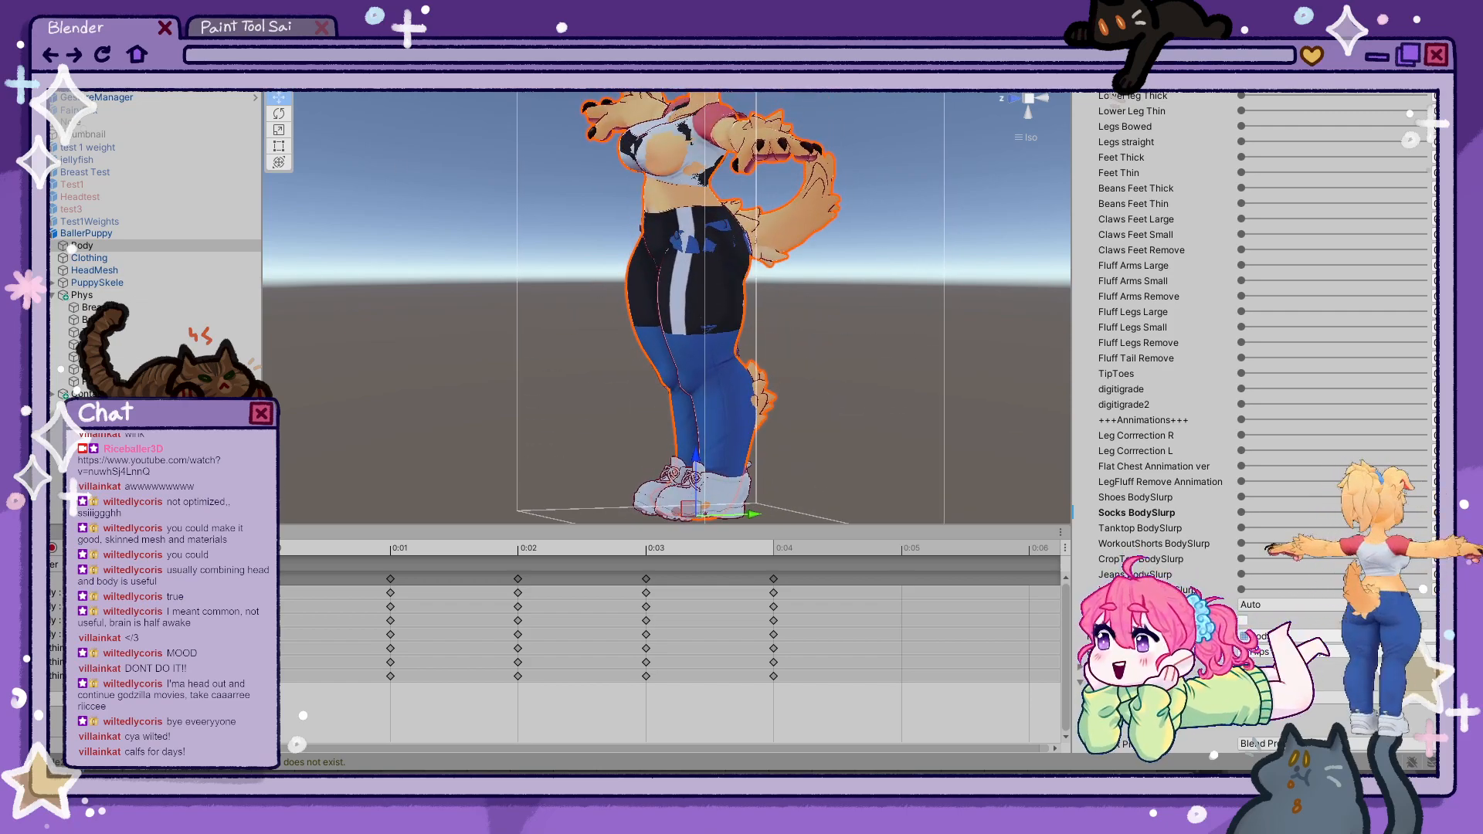
# - Open the BottomSlider layer's blend tree in the animator and inspect its motion
pyautogui.click(371, 81)
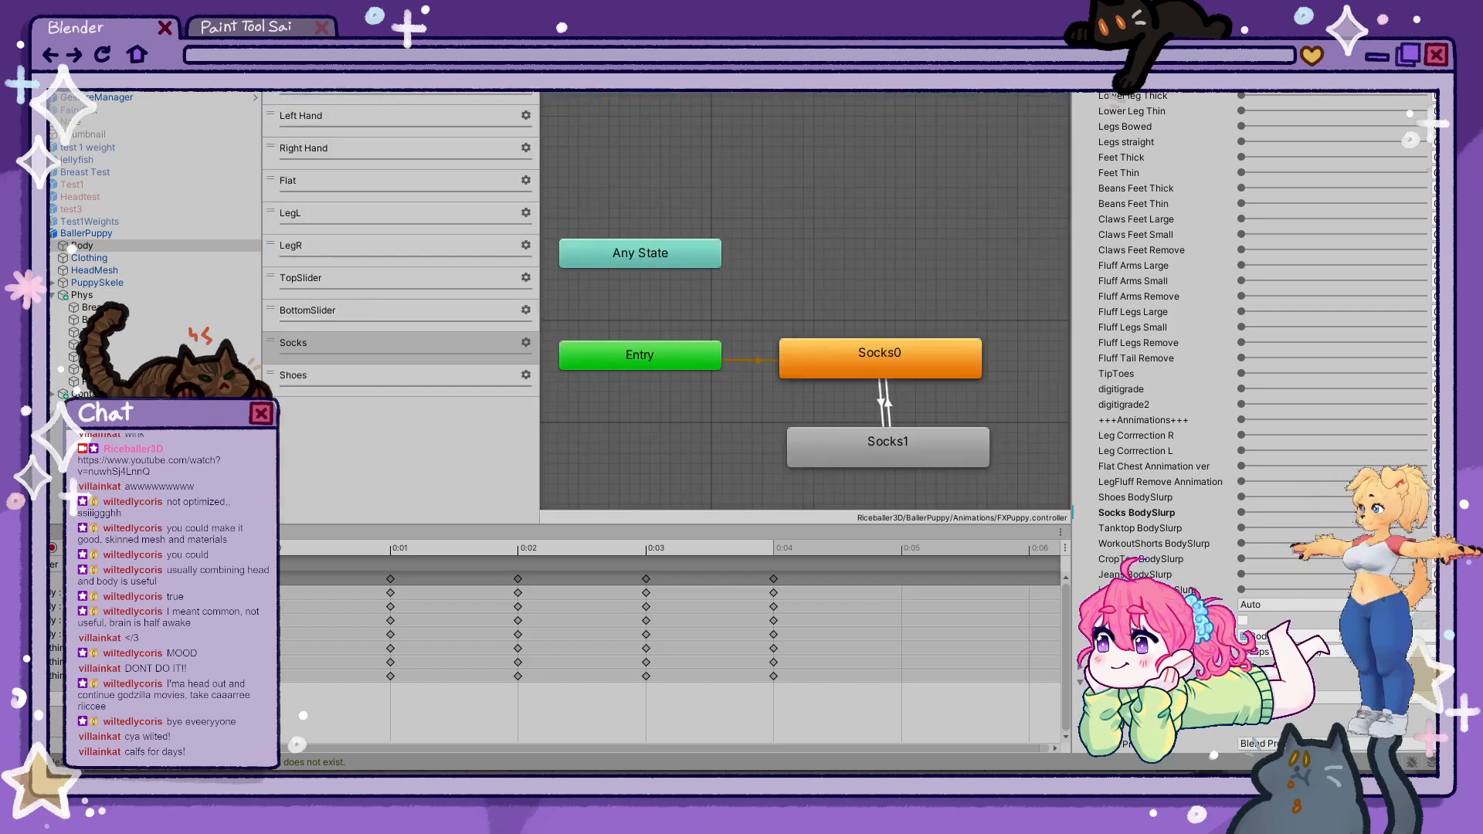
pyautogui.click(377, 320)
pyautogui.click(877, 369)
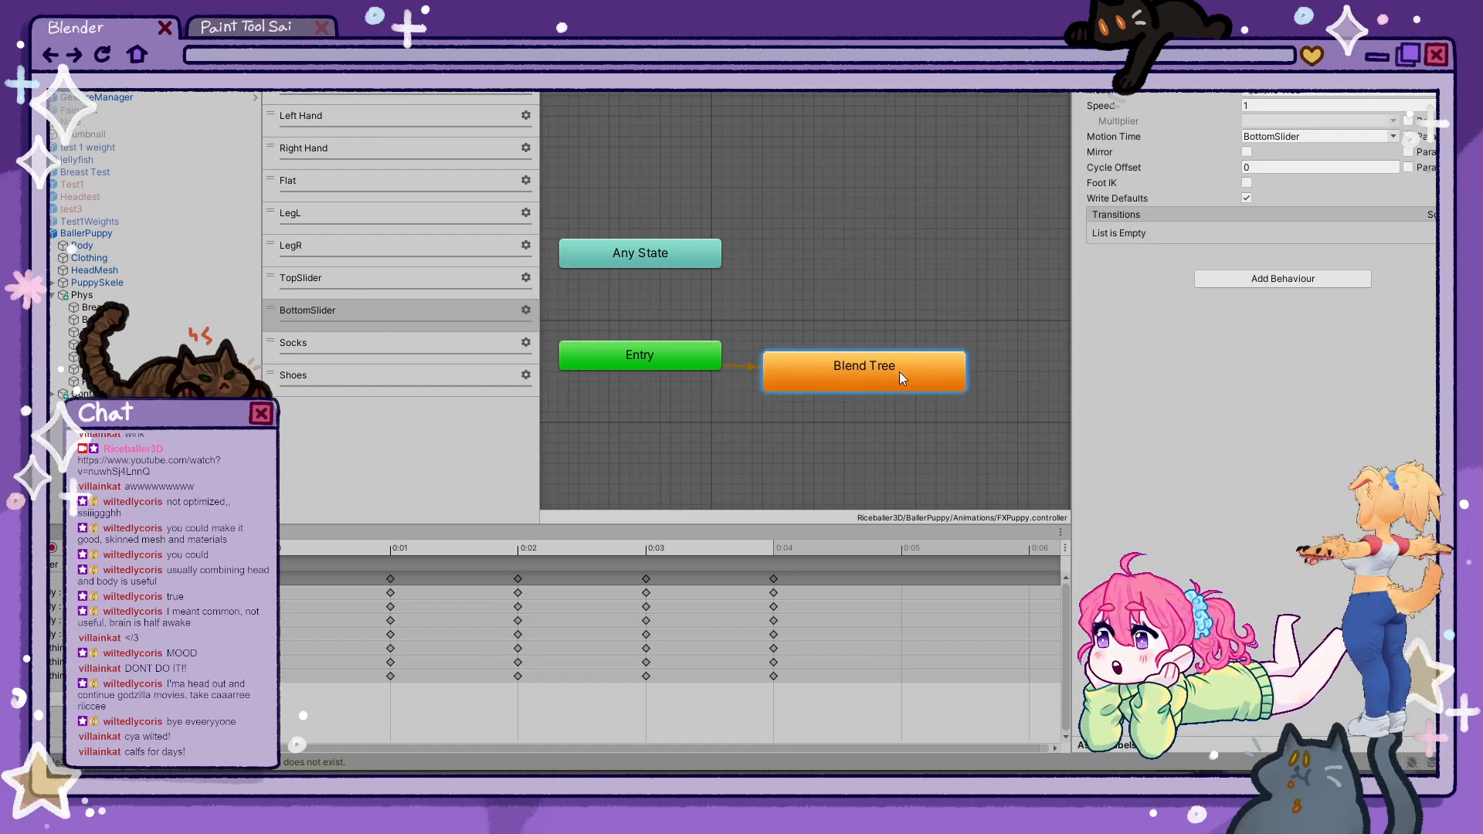
pyautogui.doubleClick(899, 372)
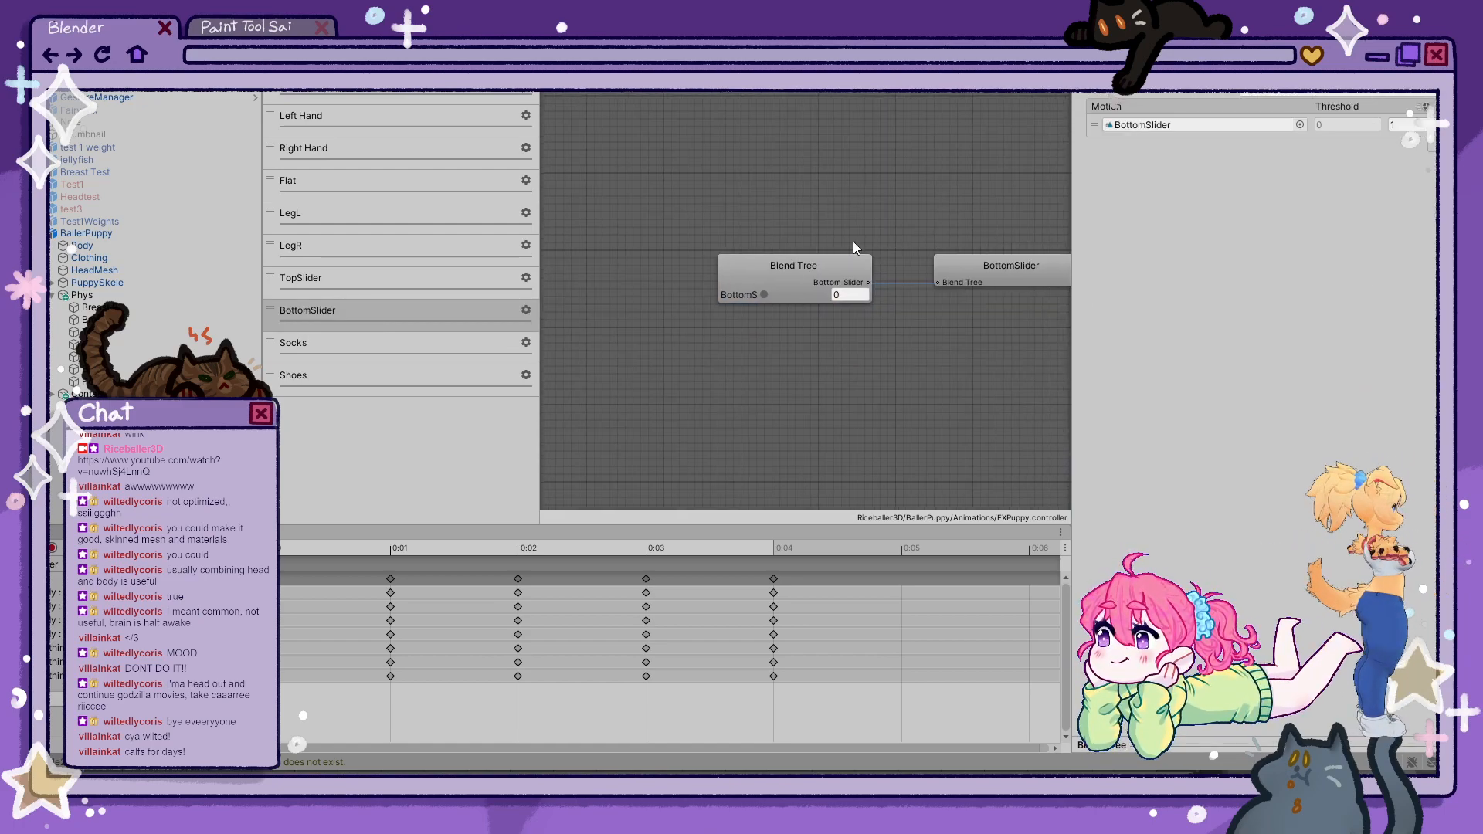
pyautogui.click(286, 47)
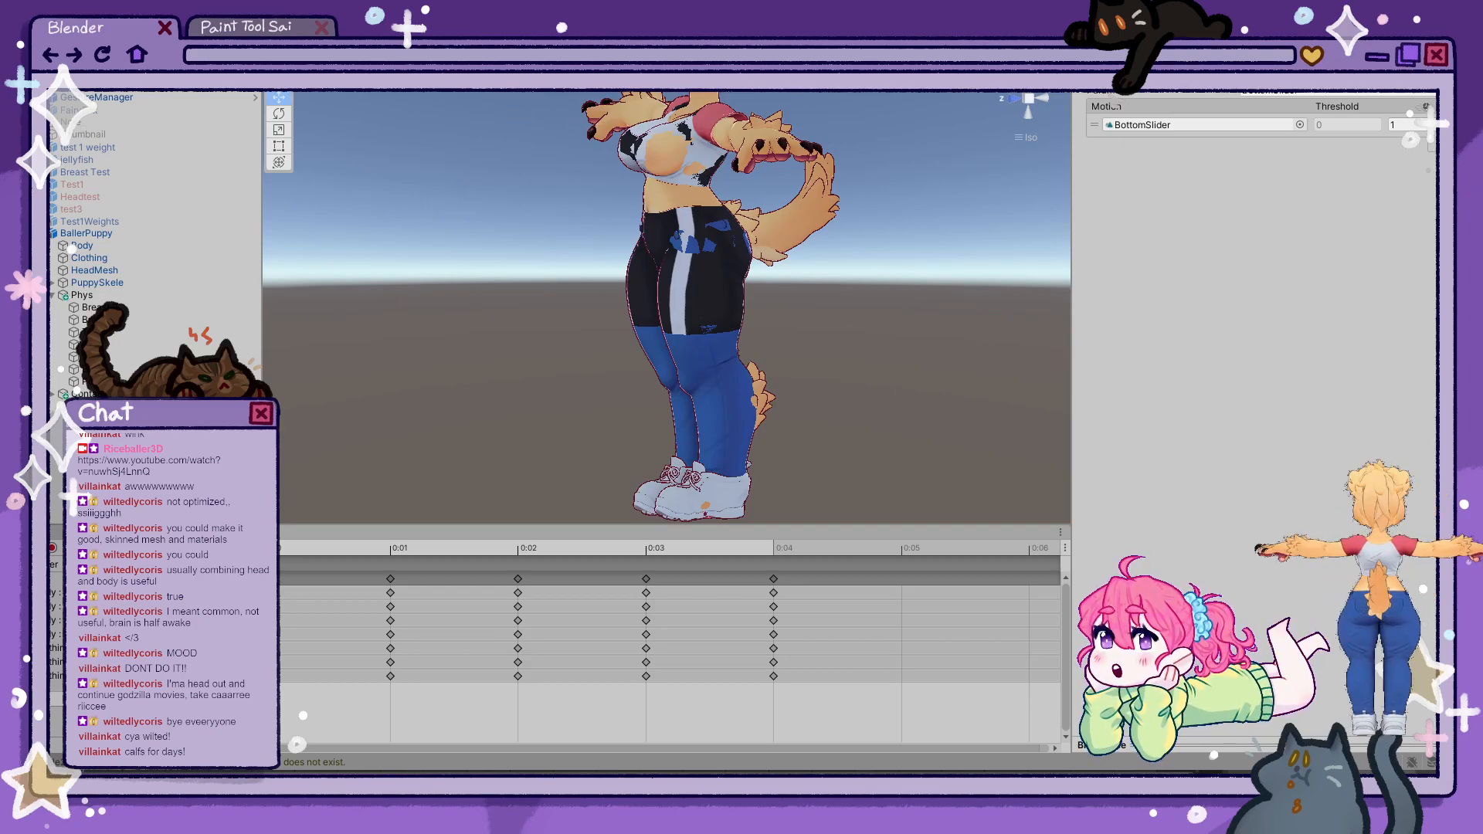
pyautogui.click(348, 48)
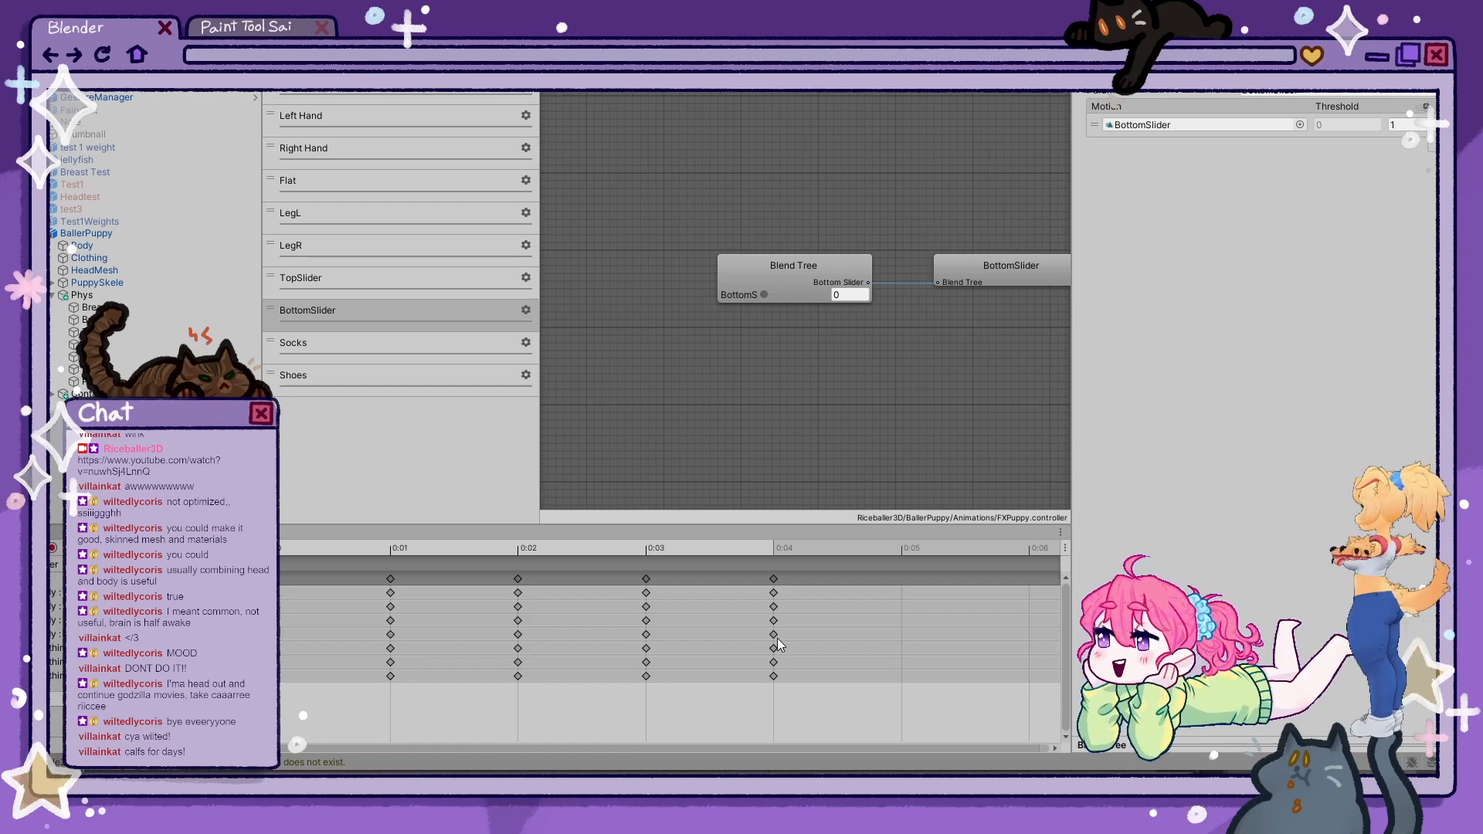
# - Preview the bottom slider clip on the model at frames 0:01 and 0:02
pyautogui.click(392, 549)
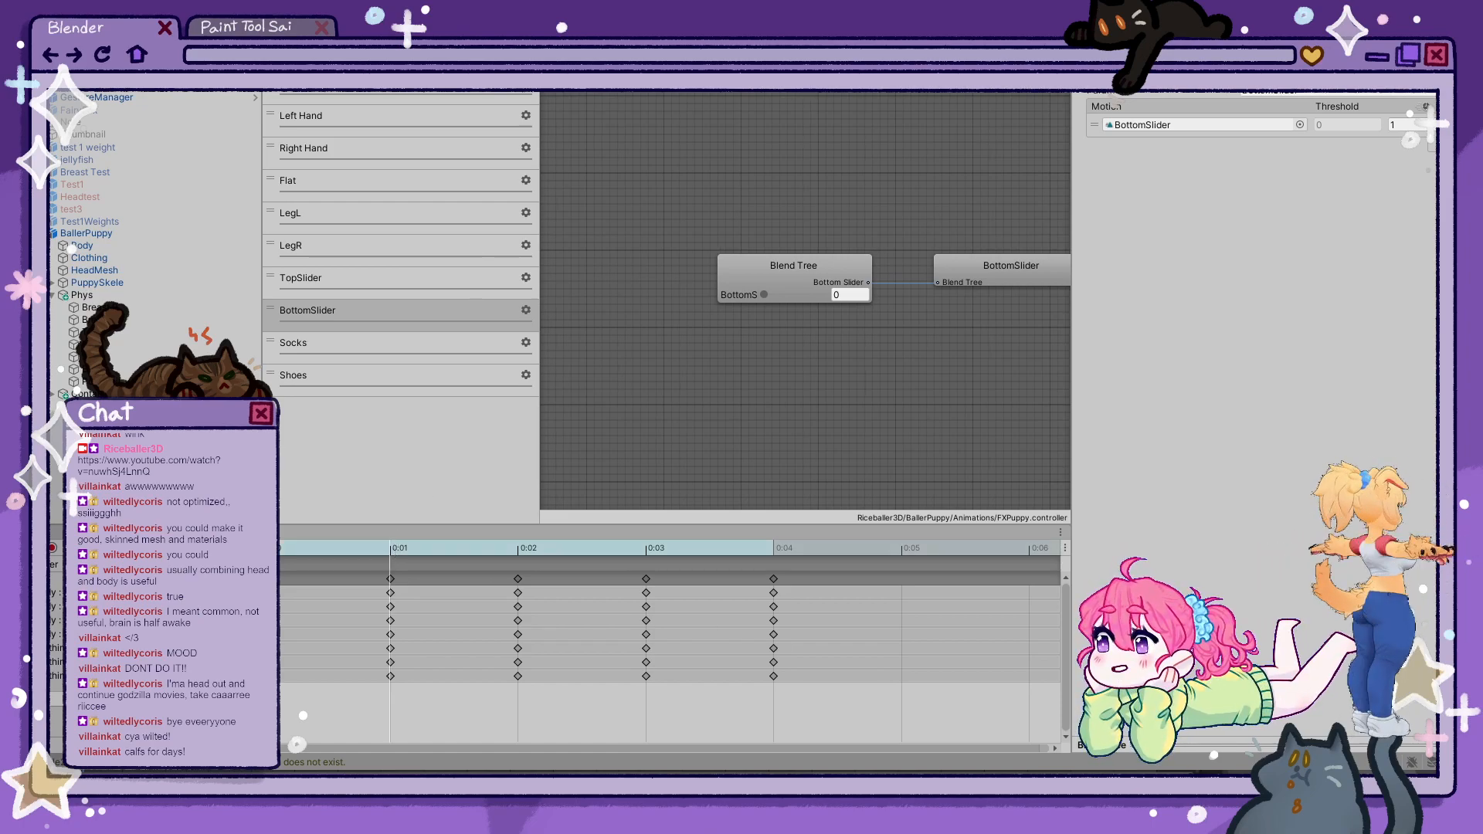
pyautogui.click(286, 48)
pyautogui.moveTo(514, 434); pyautogui.dragTo(501, 277, button='middle')
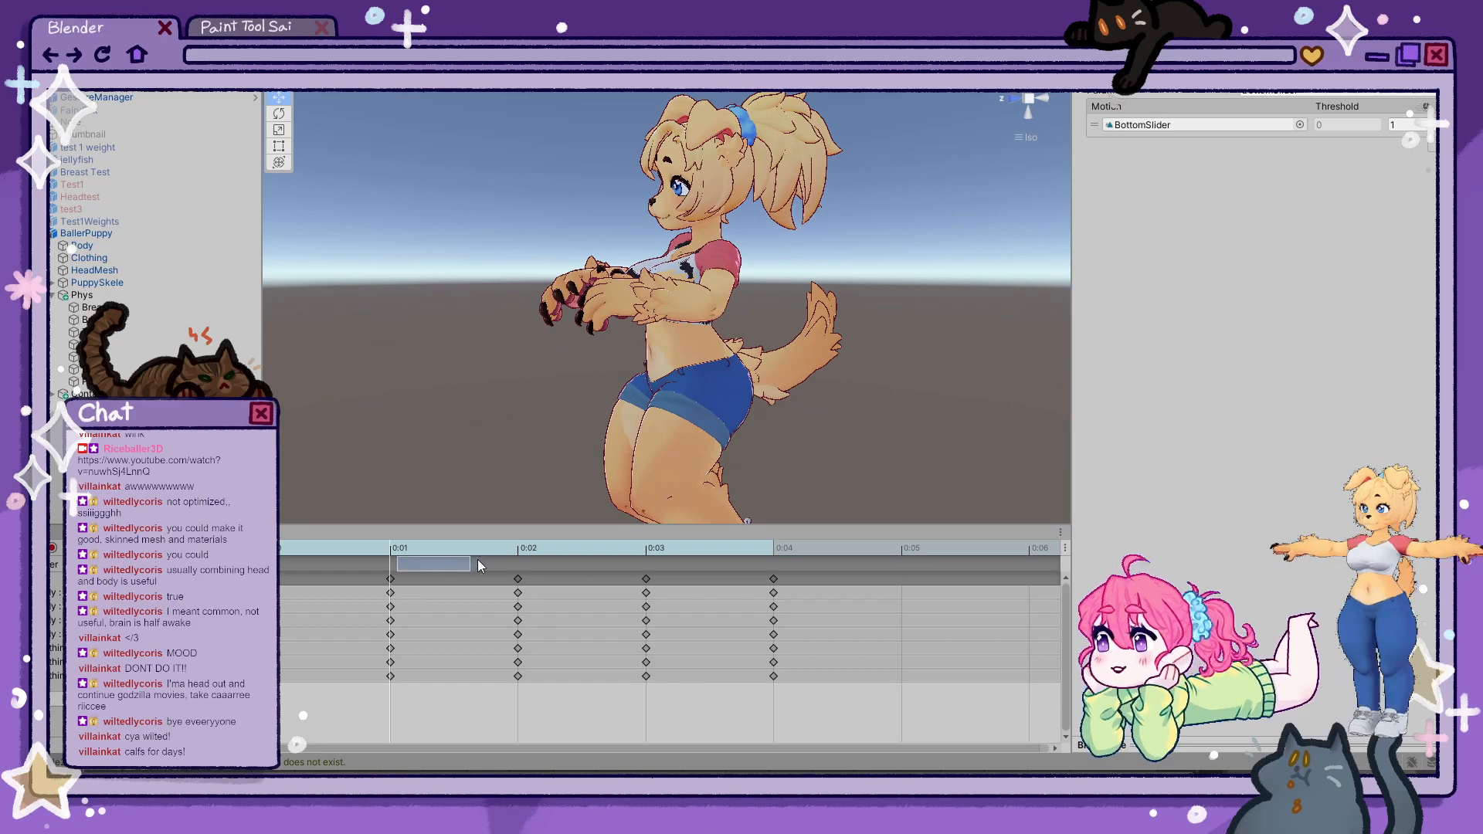
pyautogui.moveTo(477, 560); pyautogui.dragTo(512, 576)
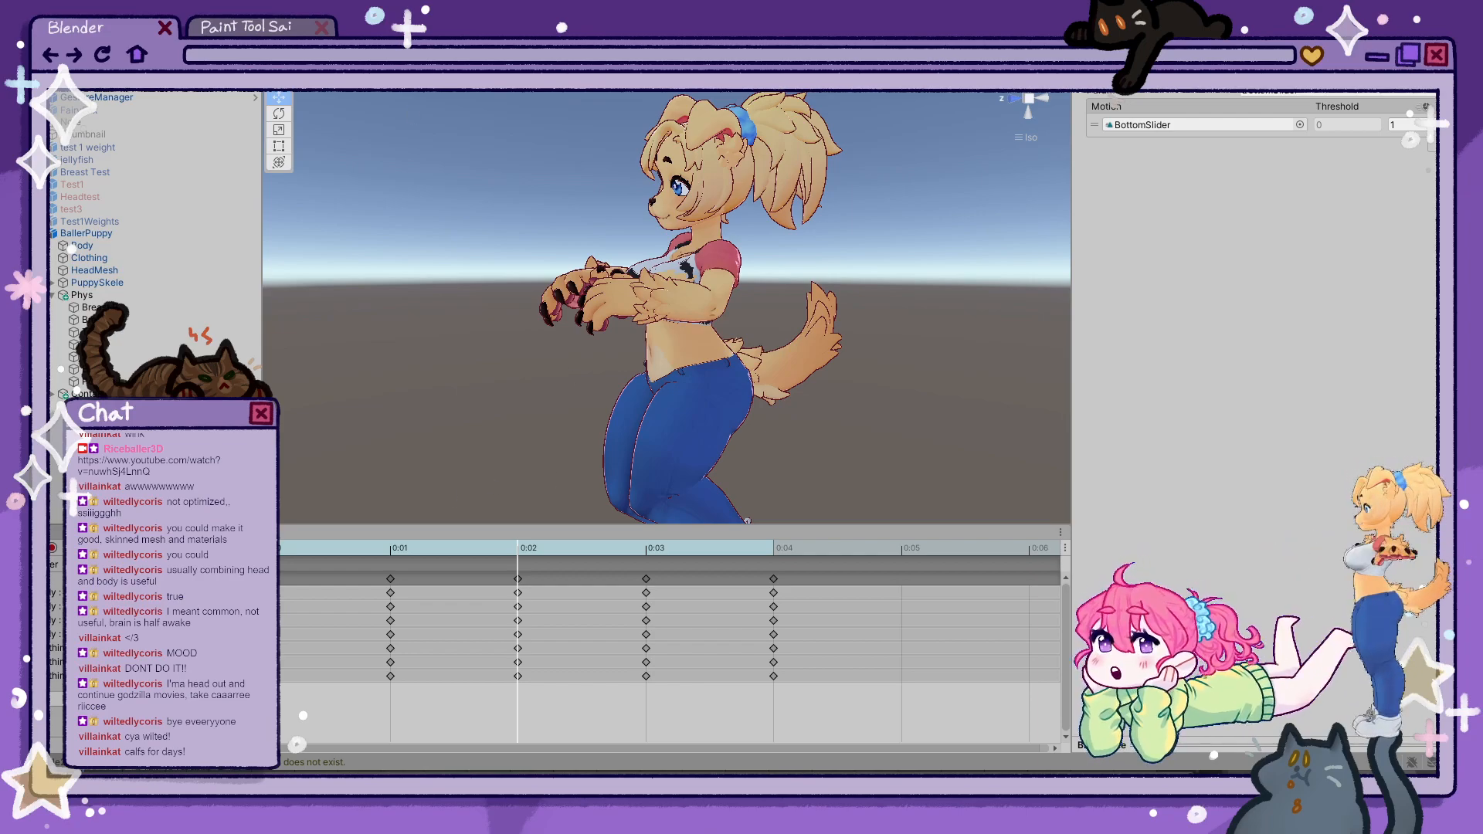
# - Inspect the Socks layer's Socks0 state and the conditions of its transition to Socks1
pyautogui.click(371, 367)
pyautogui.click(358, 343)
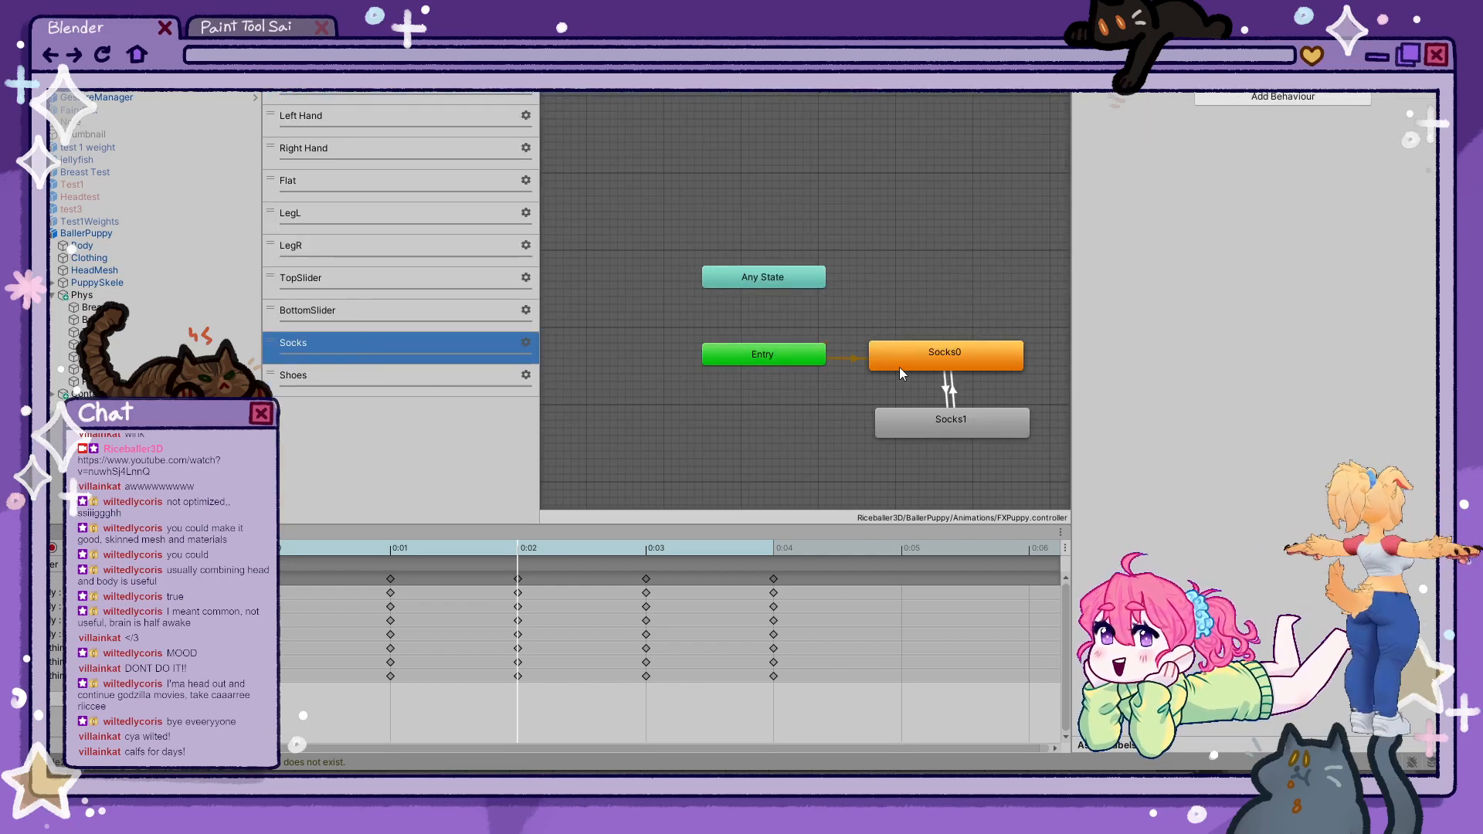
pyautogui.click(928, 364)
pyautogui.click(945, 380)
pyautogui.click(955, 358)
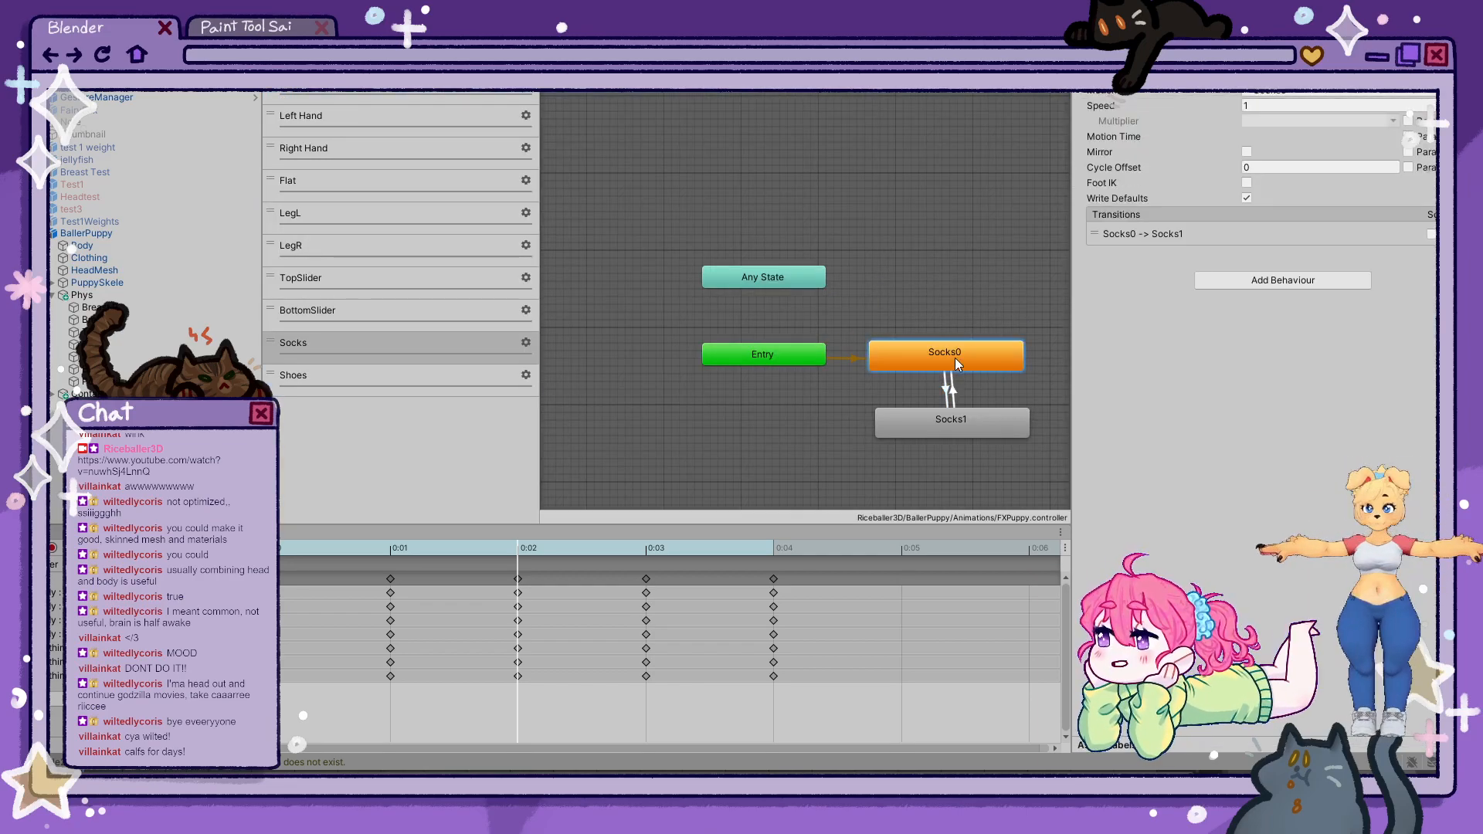
pyautogui.click(947, 383)
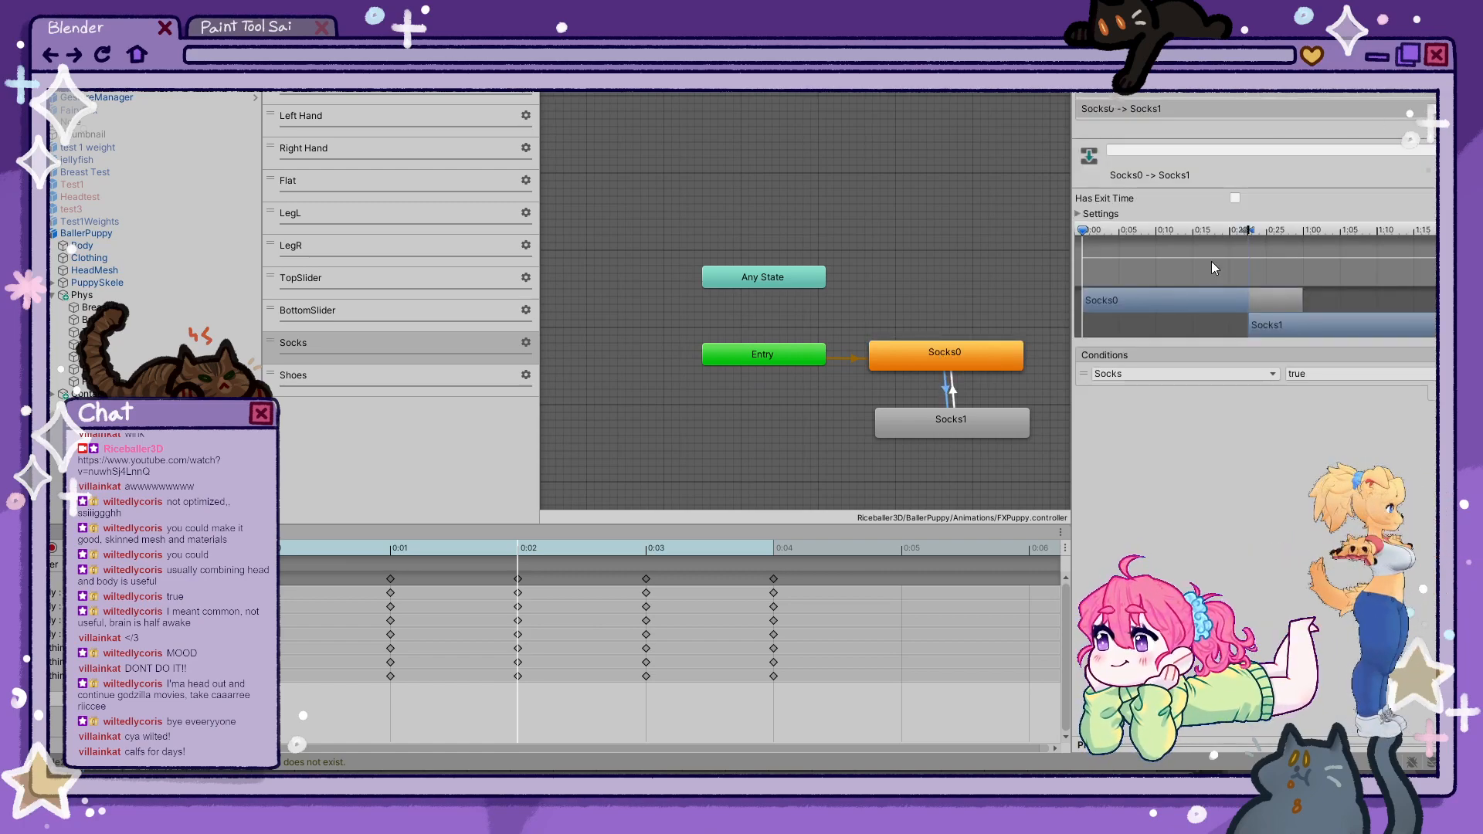
pyautogui.moveTo(934, 278); pyautogui.dragTo(805, 206, button='middle')
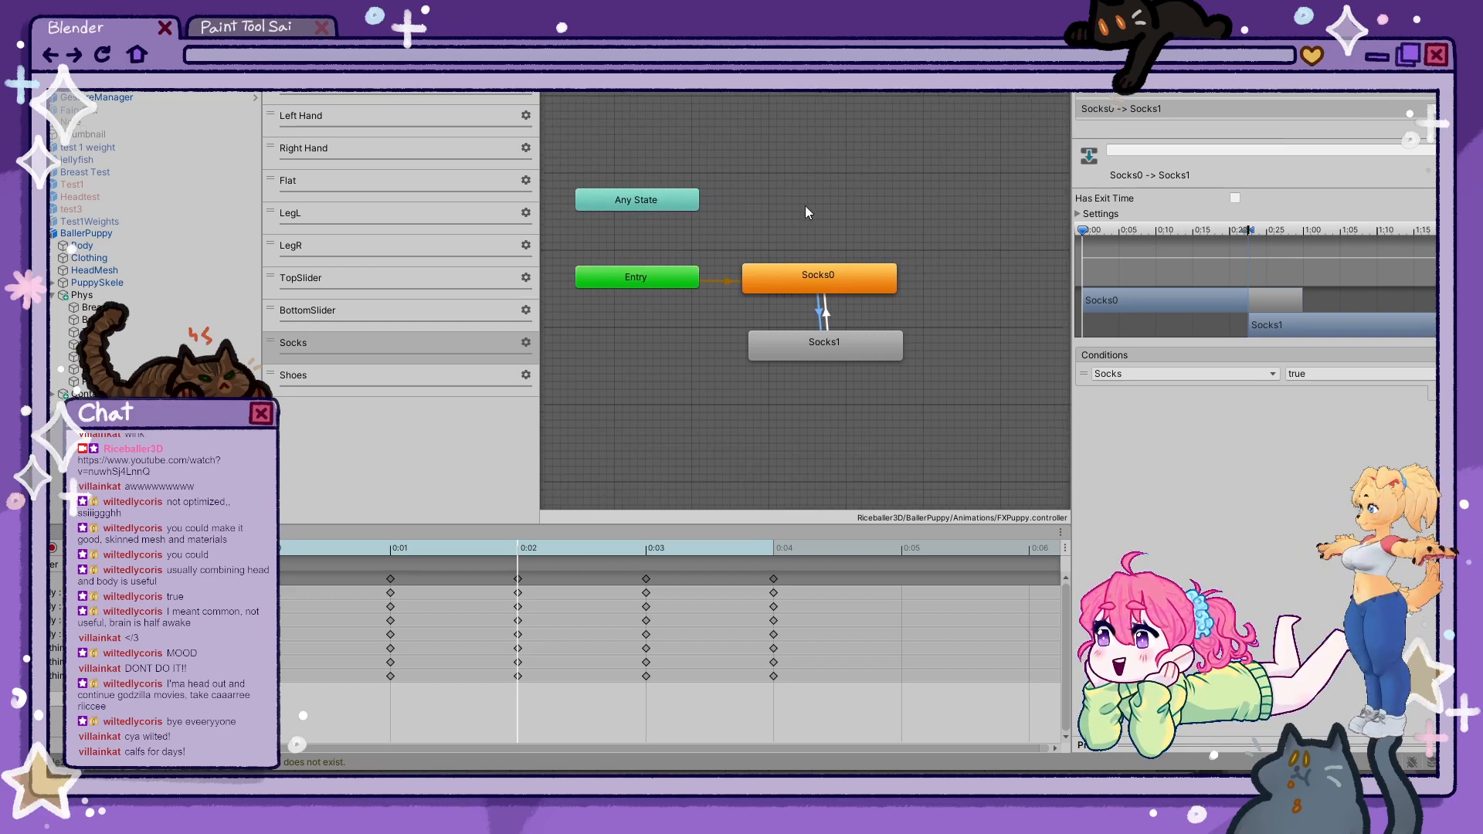
pyautogui.scroll(5, 846, 245)
pyautogui.click(788, 320)
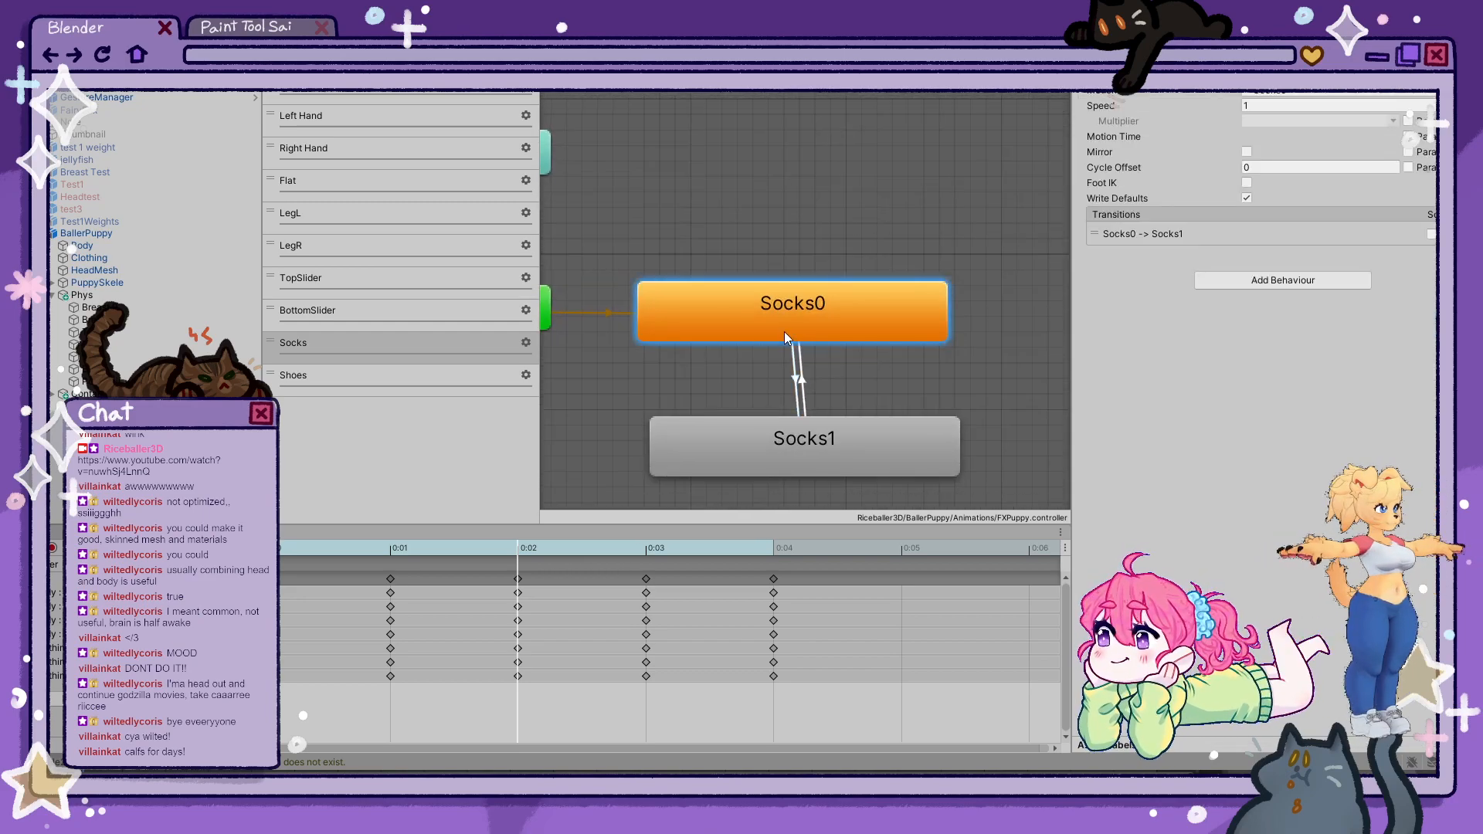
# - Delete the Socks0 -> Socks1 transition that carries the Socks true condition, keeping the other transition in the same direction
pyautogui.click(796, 378)
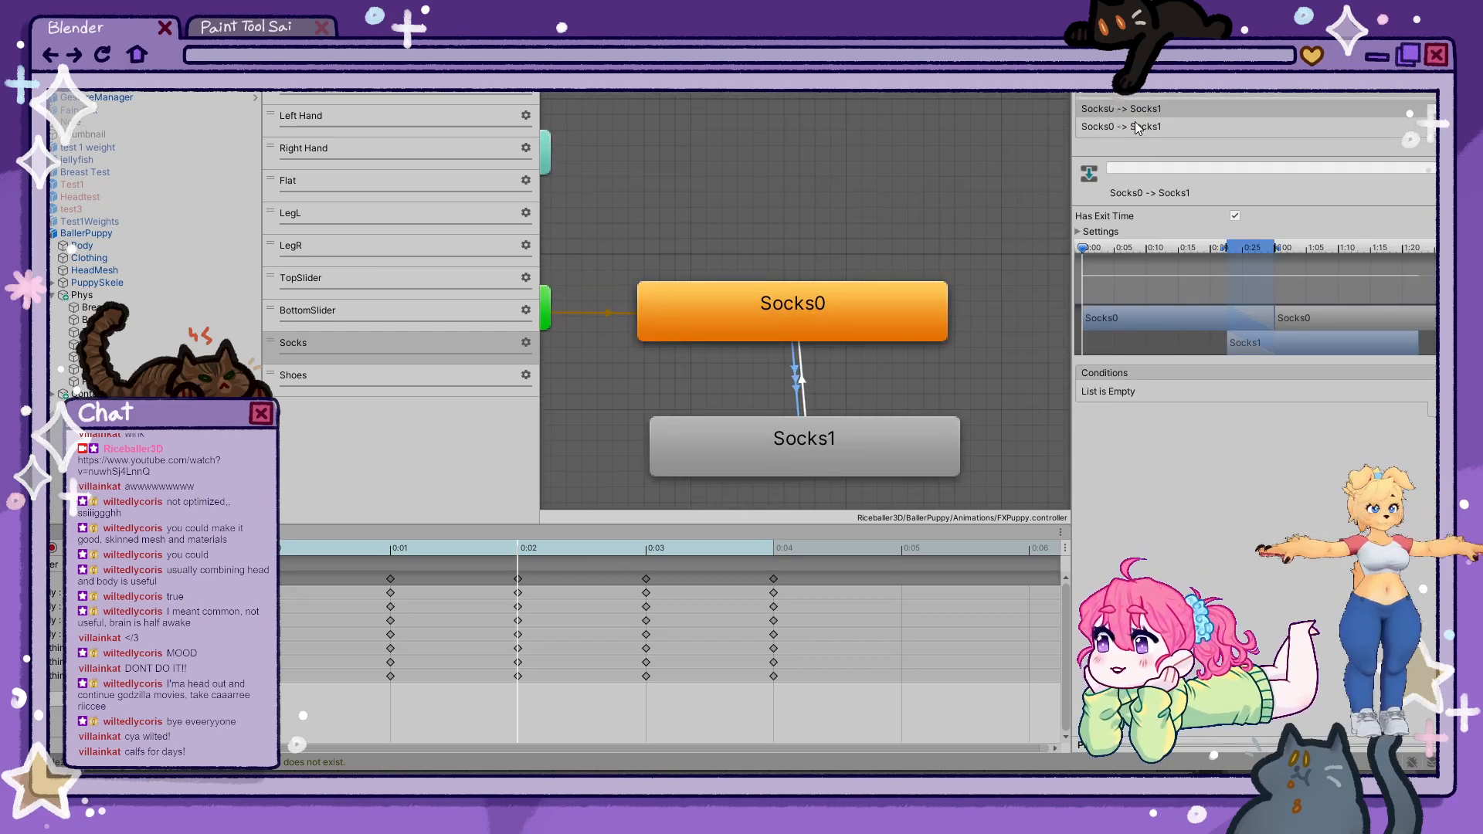
pyautogui.click(1174, 126)
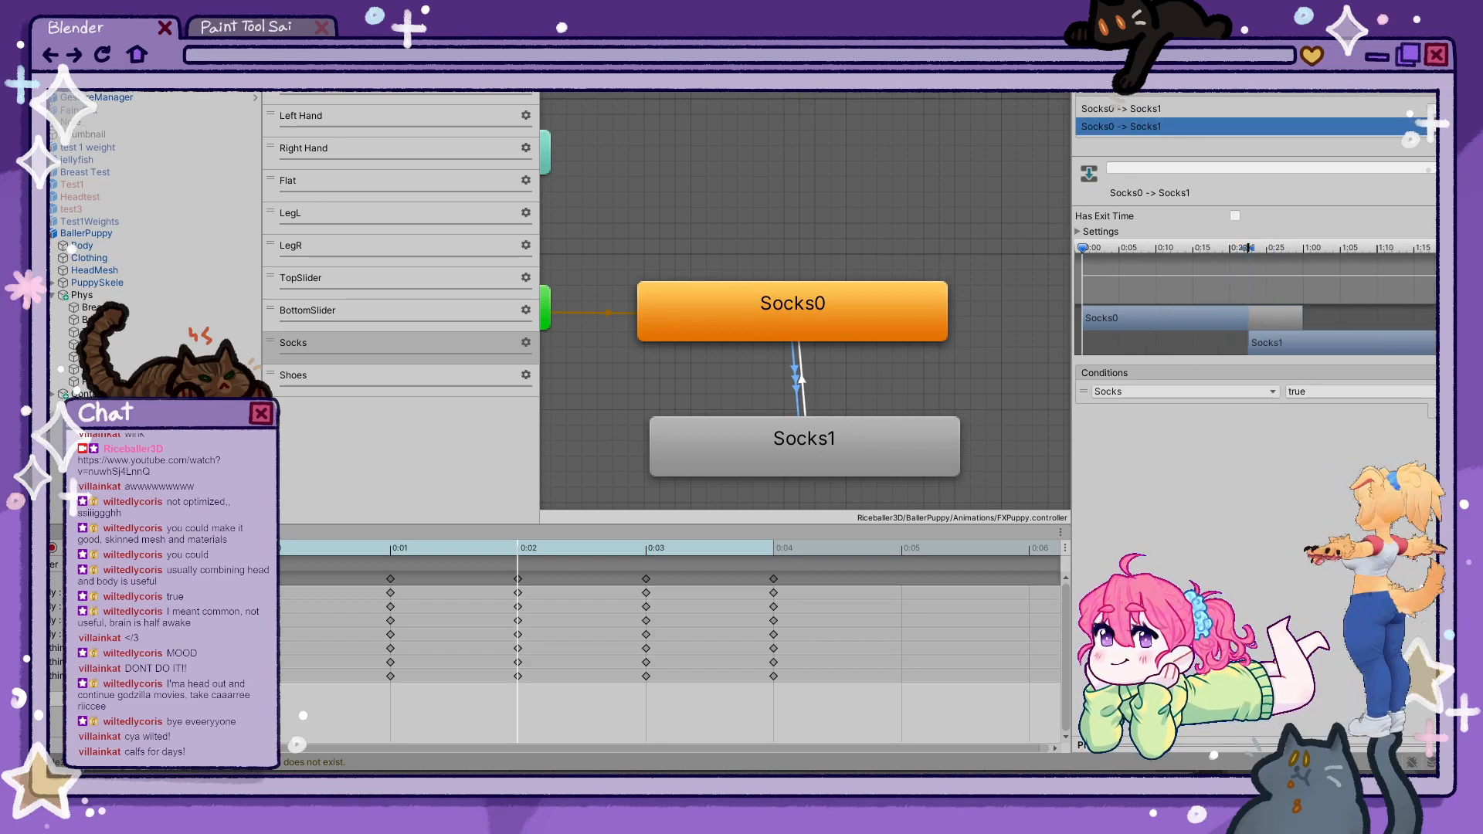
pyautogui.click(1459, 146)
pyautogui.click(1156, 110)
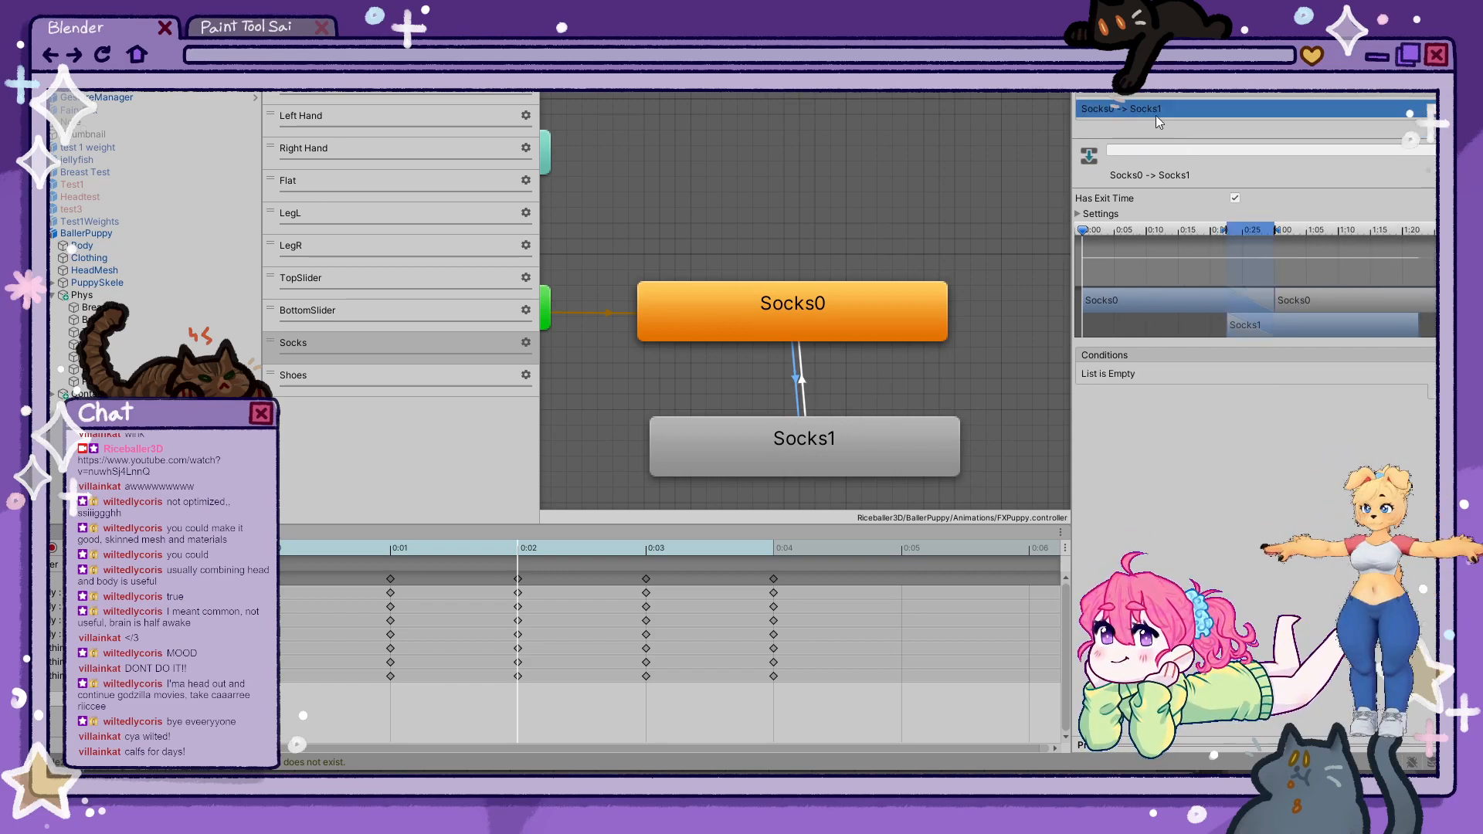
# - Add a condition to the remaining Socks0 -> Socks1 transition, disable its exit time and set its transition duration to 0
pyautogui.click(1440, 391)
pyautogui.click(1109, 215)
pyautogui.click(1236, 198)
pyautogui.click(1269, 259)
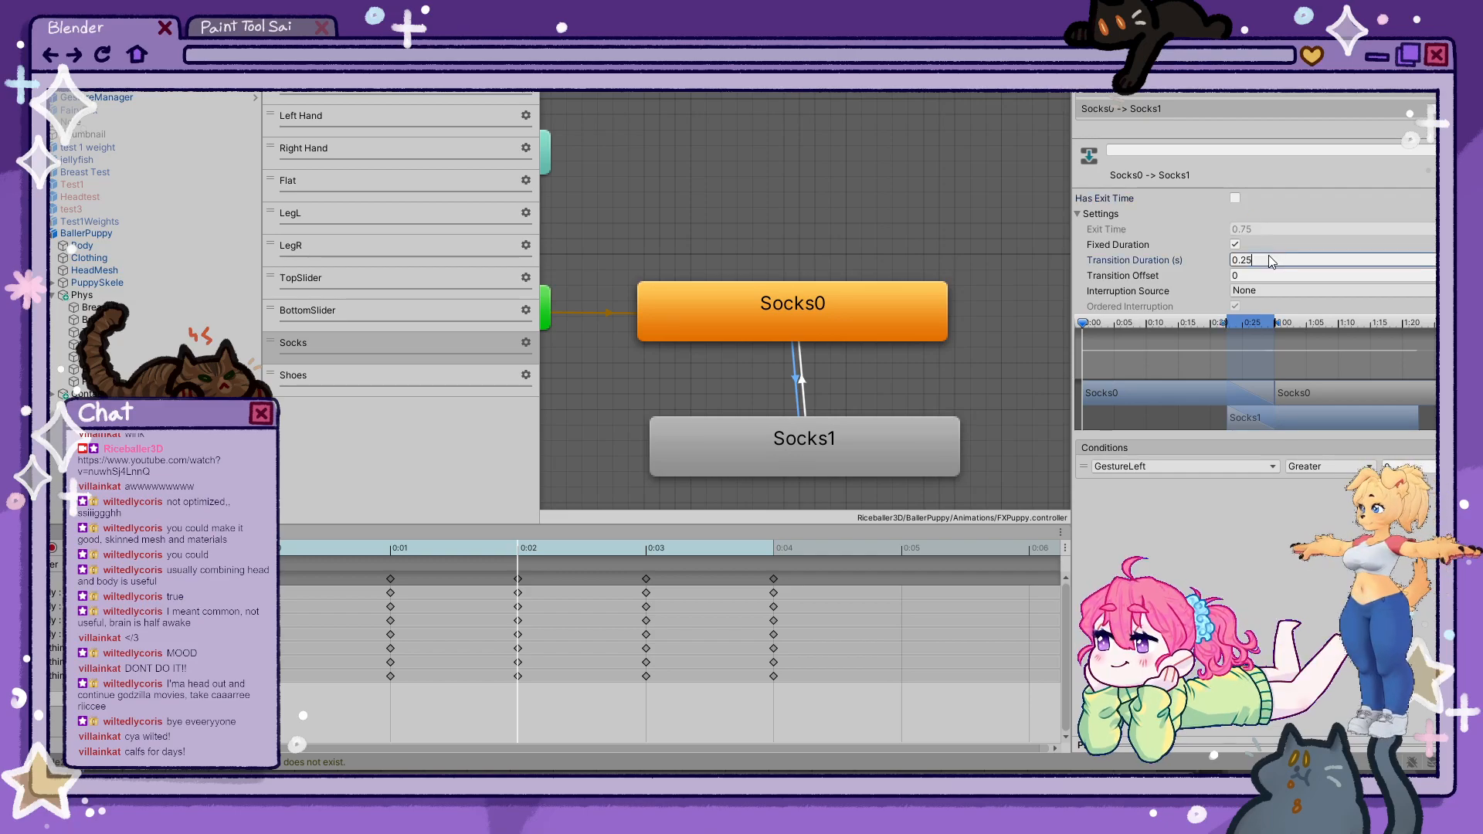
pyautogui.write('0')
# - Make the Socks0 -> Socks1 transition require Socks true and BottomSlider Less than 0.5
pyautogui.click(1152, 468)
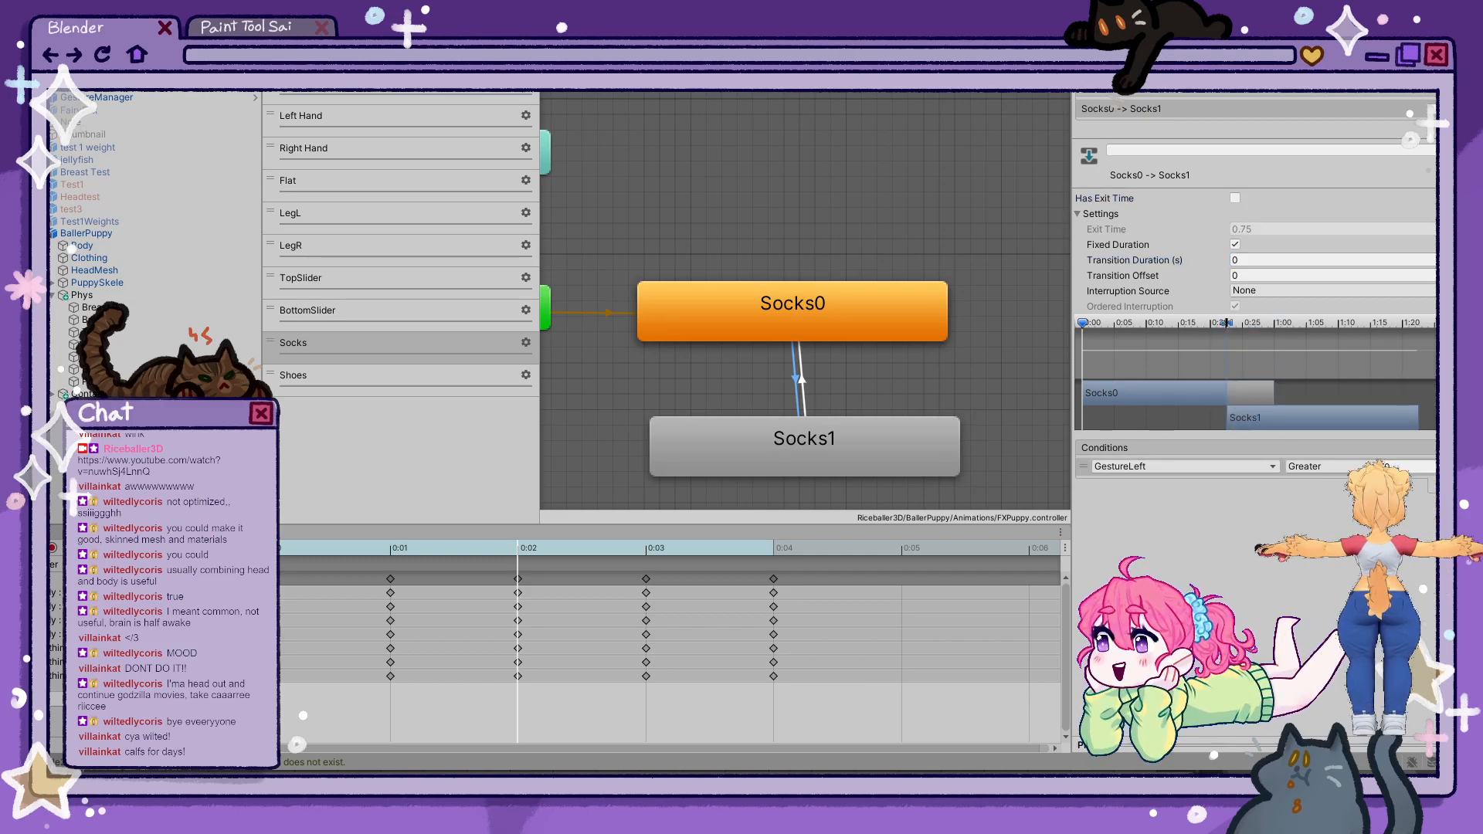
pyautogui.click(1159, 623)
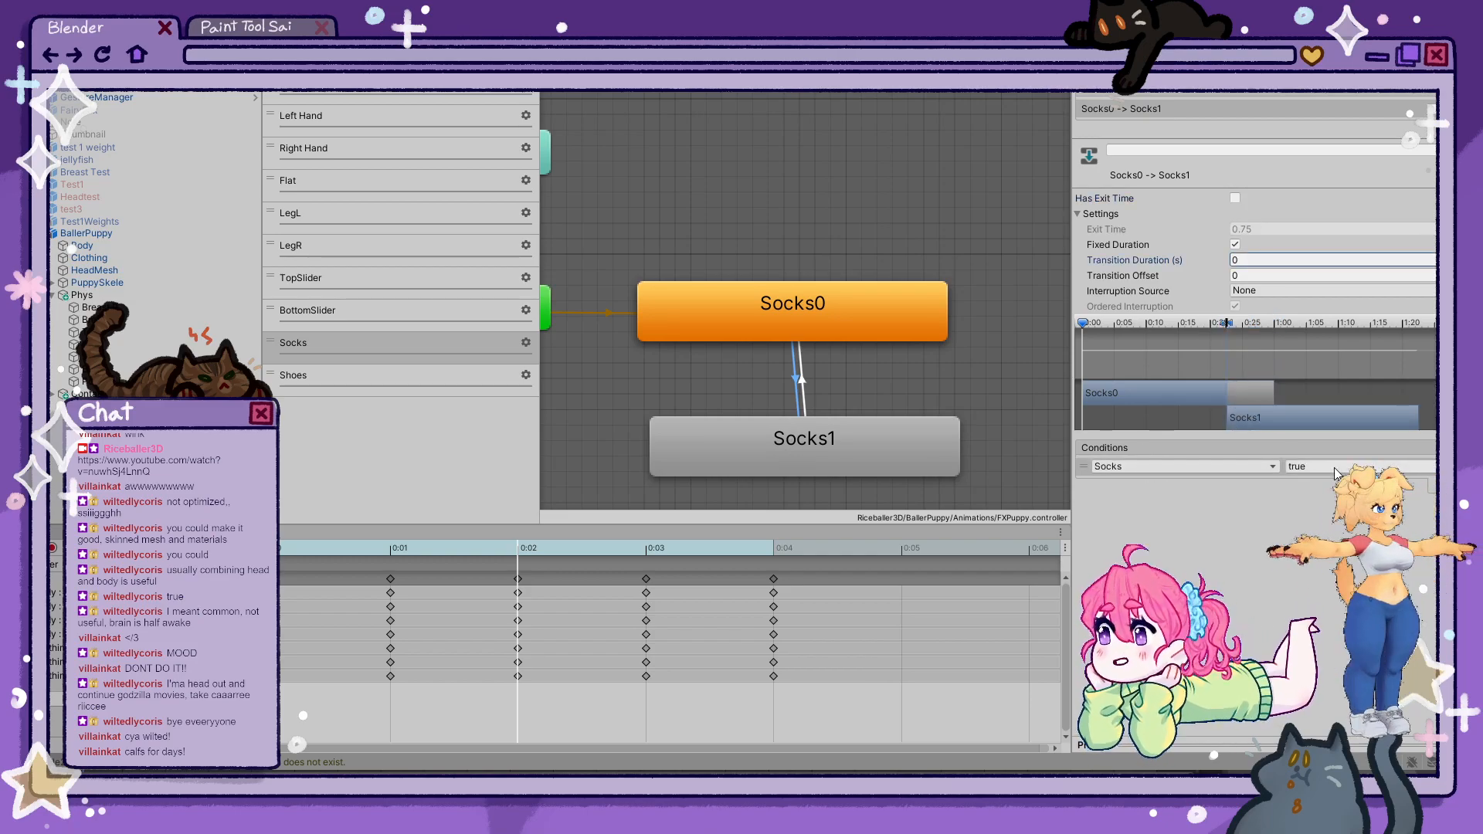
pyautogui.click(1440, 485)
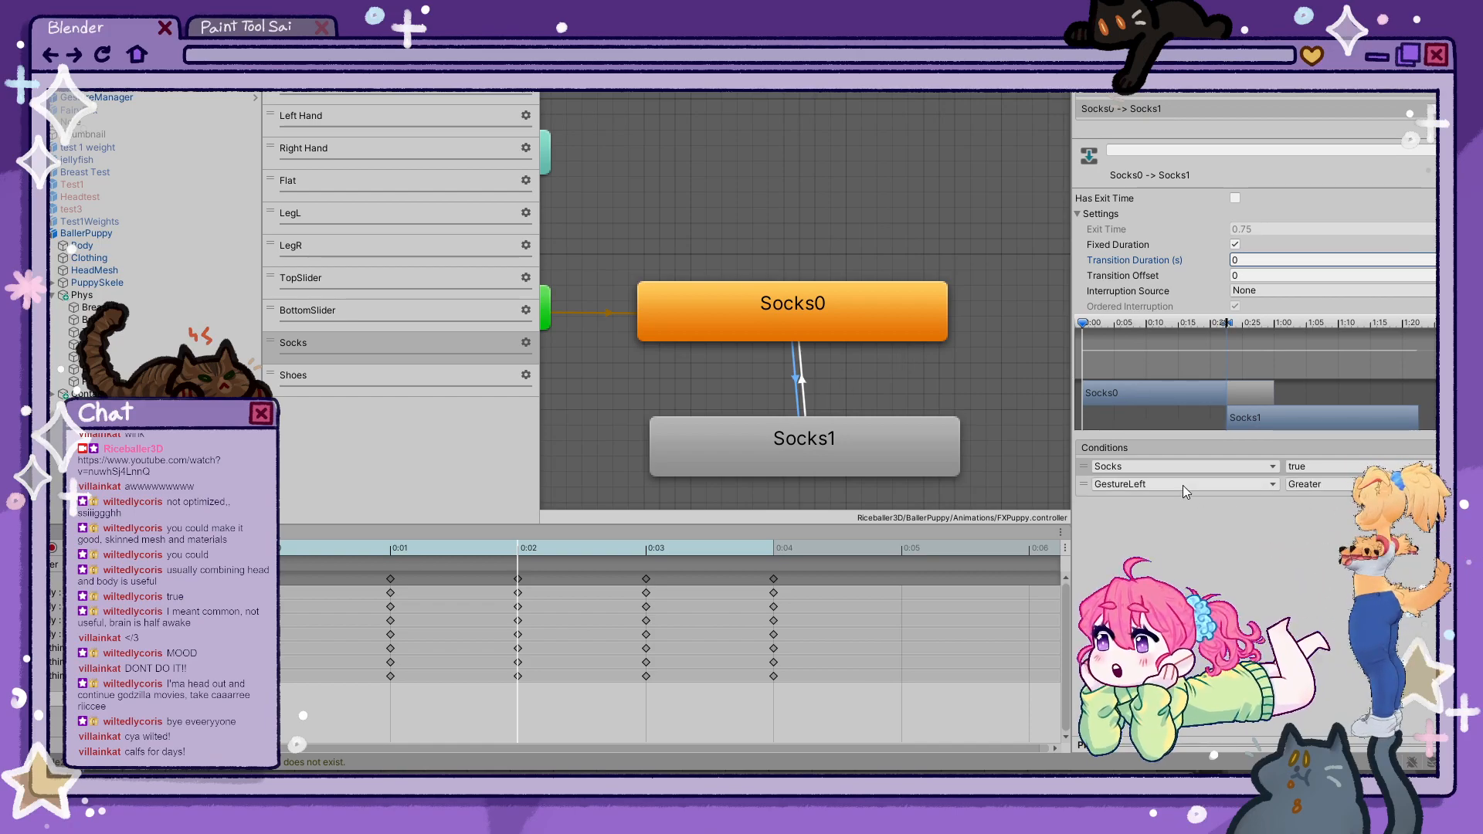
pyautogui.click(1182, 486)
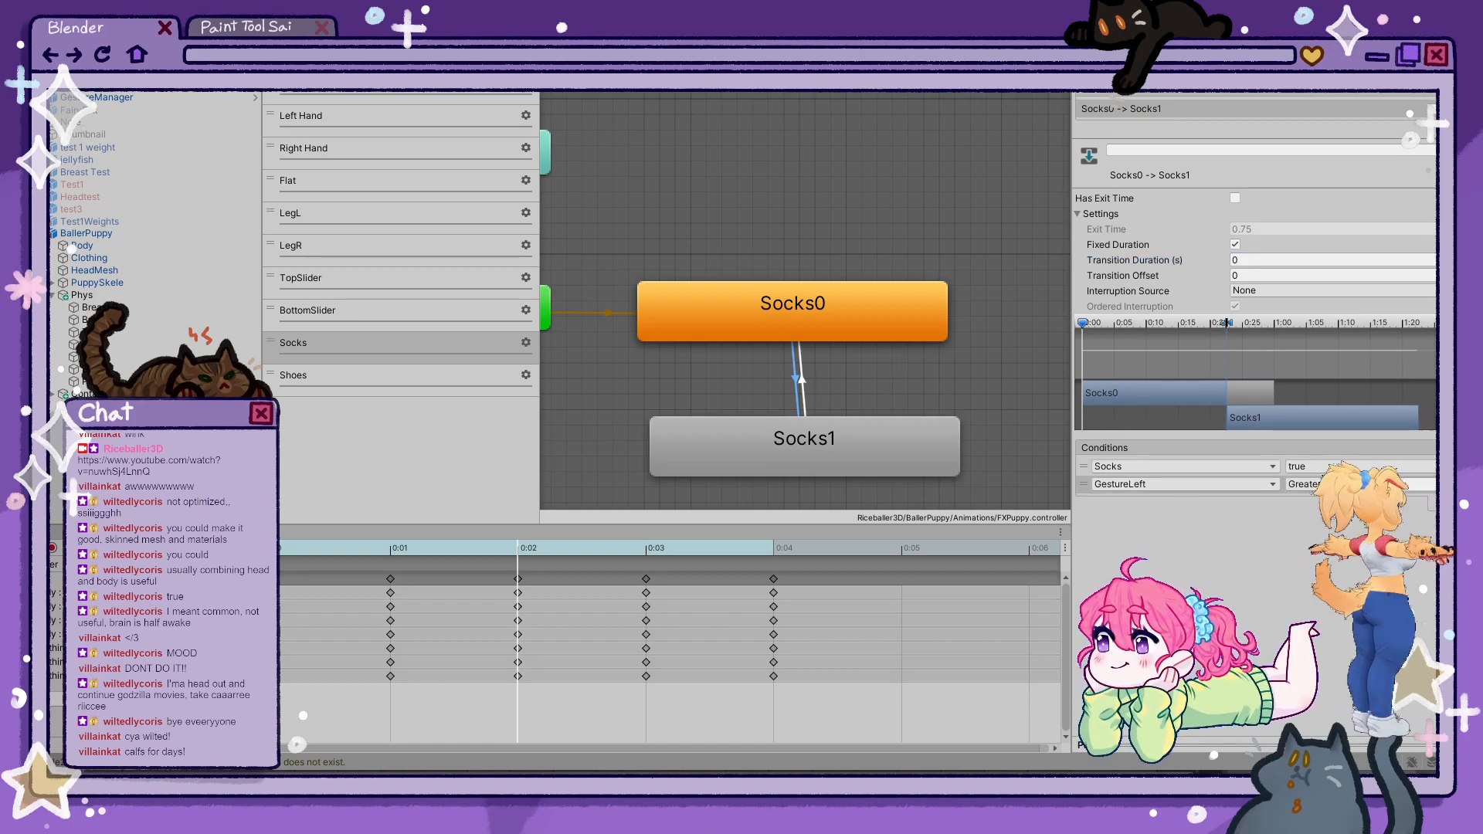
pyautogui.click(1185, 485)
pyautogui.click(1319, 485)
pyautogui.click(1319, 513)
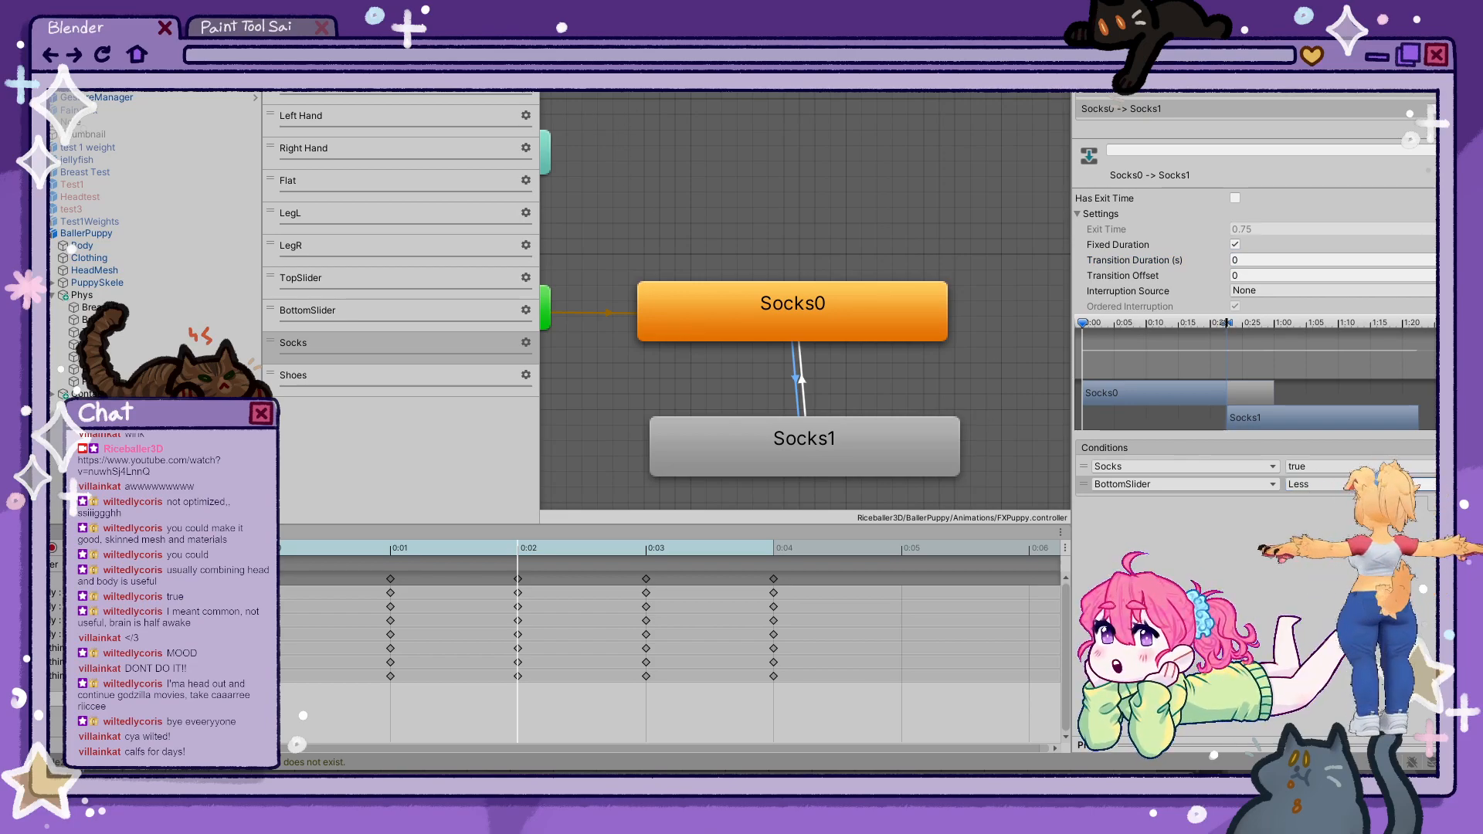
# - Run play mode and test the socks toggle on BallerPuppy from the Gesture Manager's radial menu
pyautogui.click(356, 102)
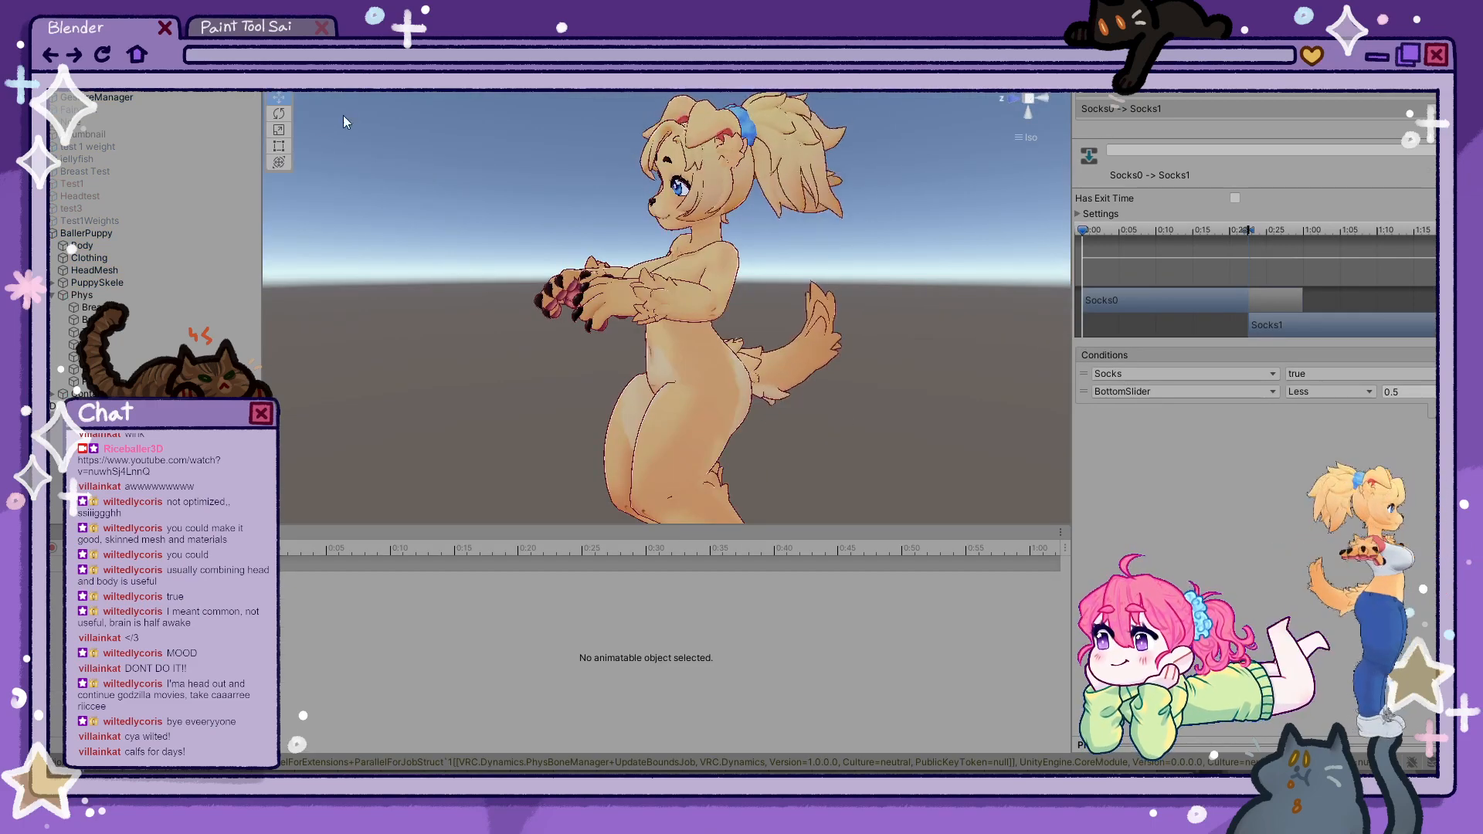
pyautogui.click(133, 96)
pyautogui.click(1356, 527)
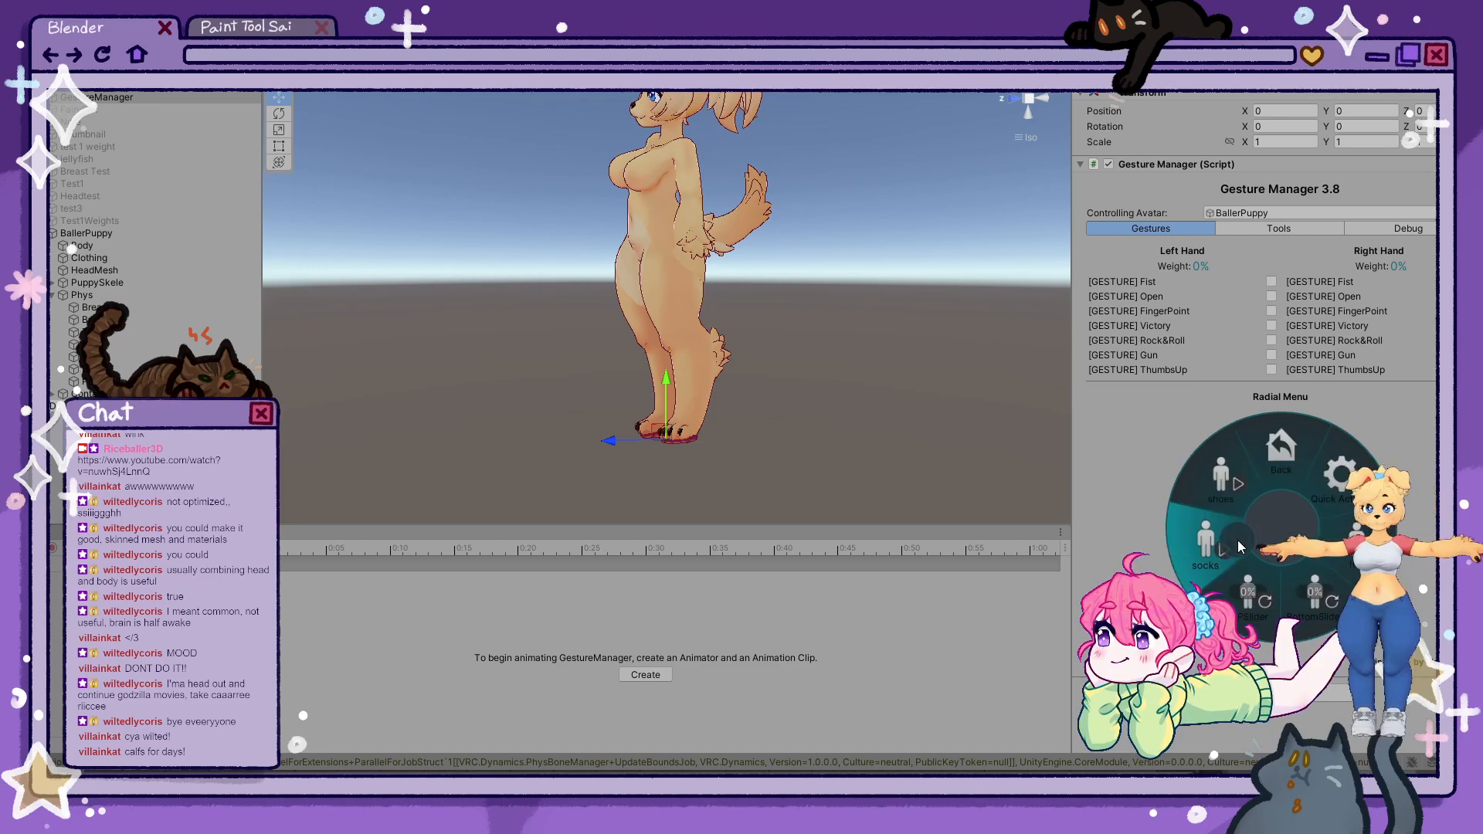
pyautogui.click(1235, 541)
pyautogui.click(1235, 541)
pyautogui.click(1234, 540)
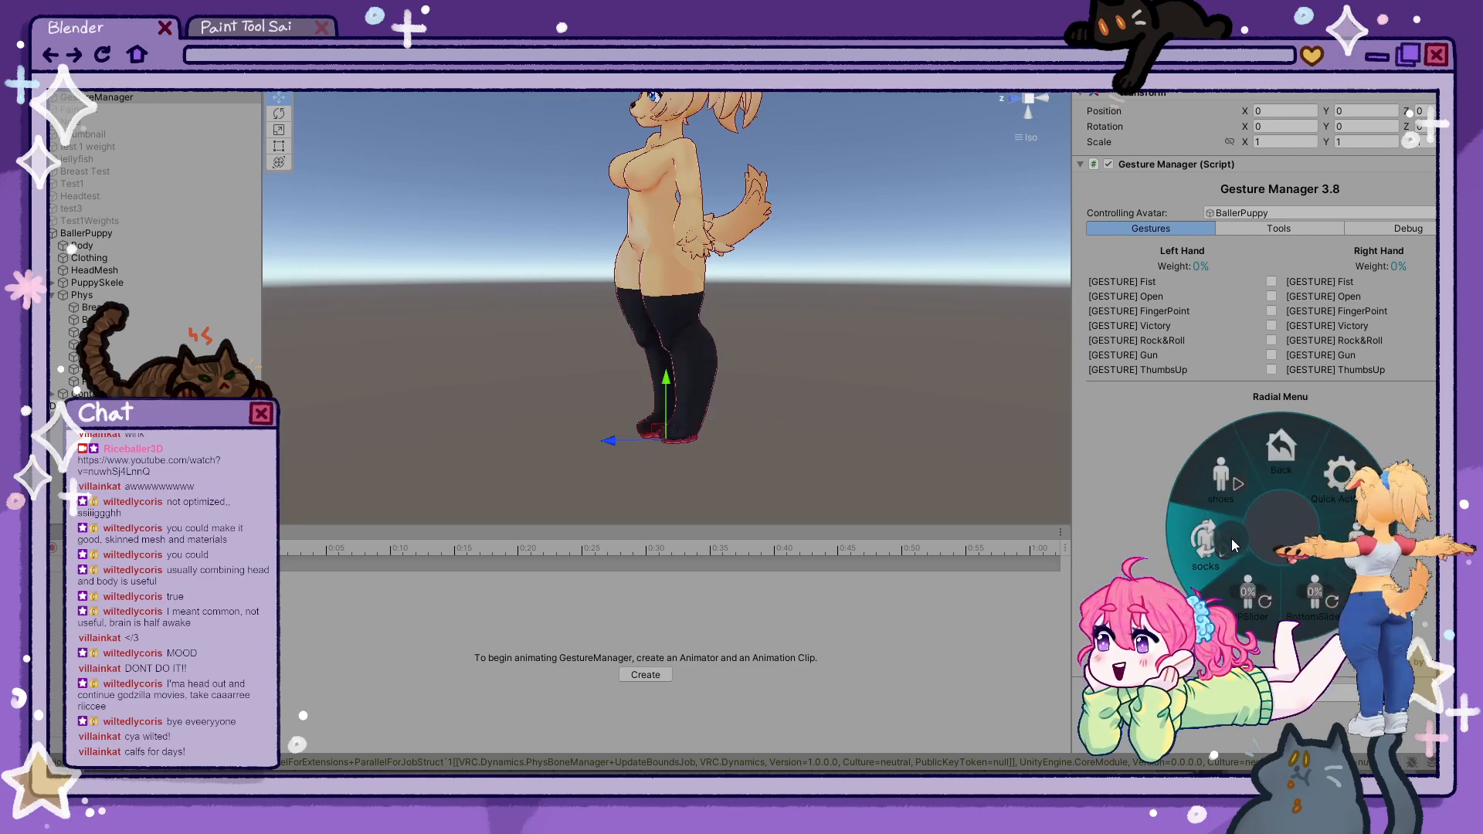
pyautogui.click(1231, 539)
# - Test the socks toggle together with the bottom slider, setting the slider to 71% and then to 60%
pyautogui.moveTo(1322, 592); pyautogui.dragTo(1290, 604)
pyautogui.click(1324, 638)
pyautogui.click(1204, 570)
pyautogui.click(1317, 597)
pyautogui.click(1202, 564)
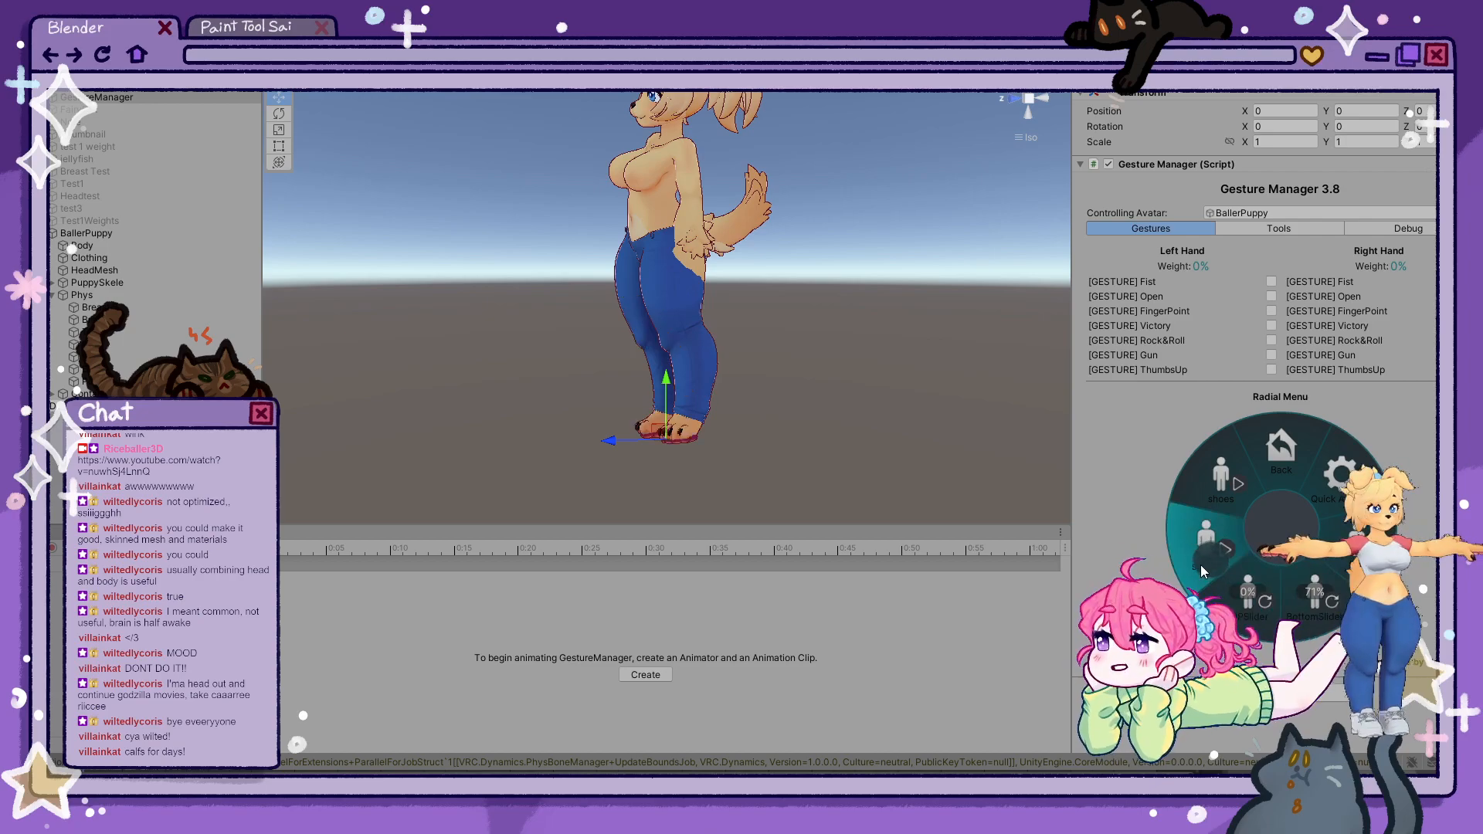
pyautogui.click(1213, 559)
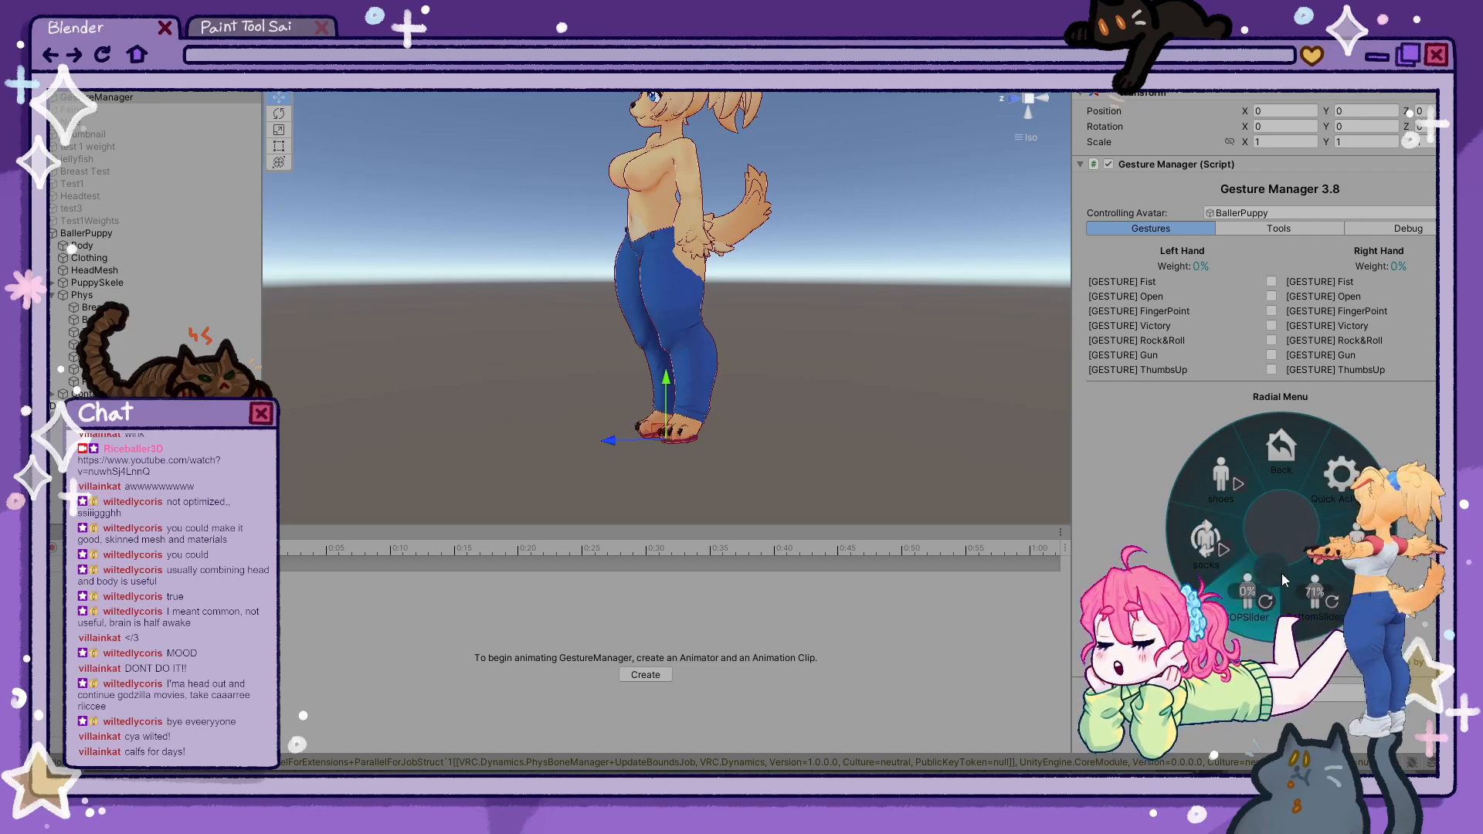
pyautogui.click(1298, 589)
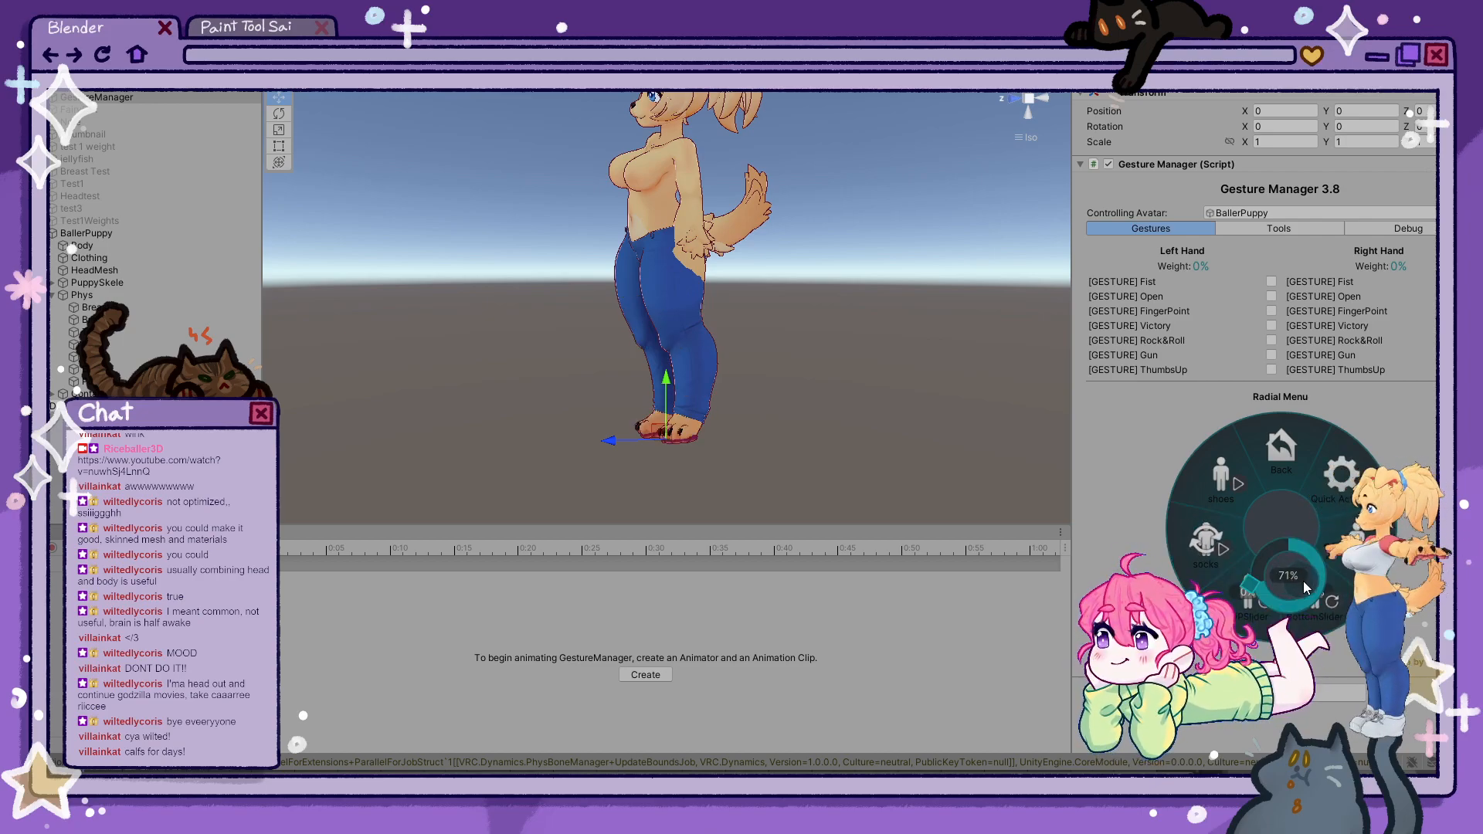
pyautogui.click(1267, 611)
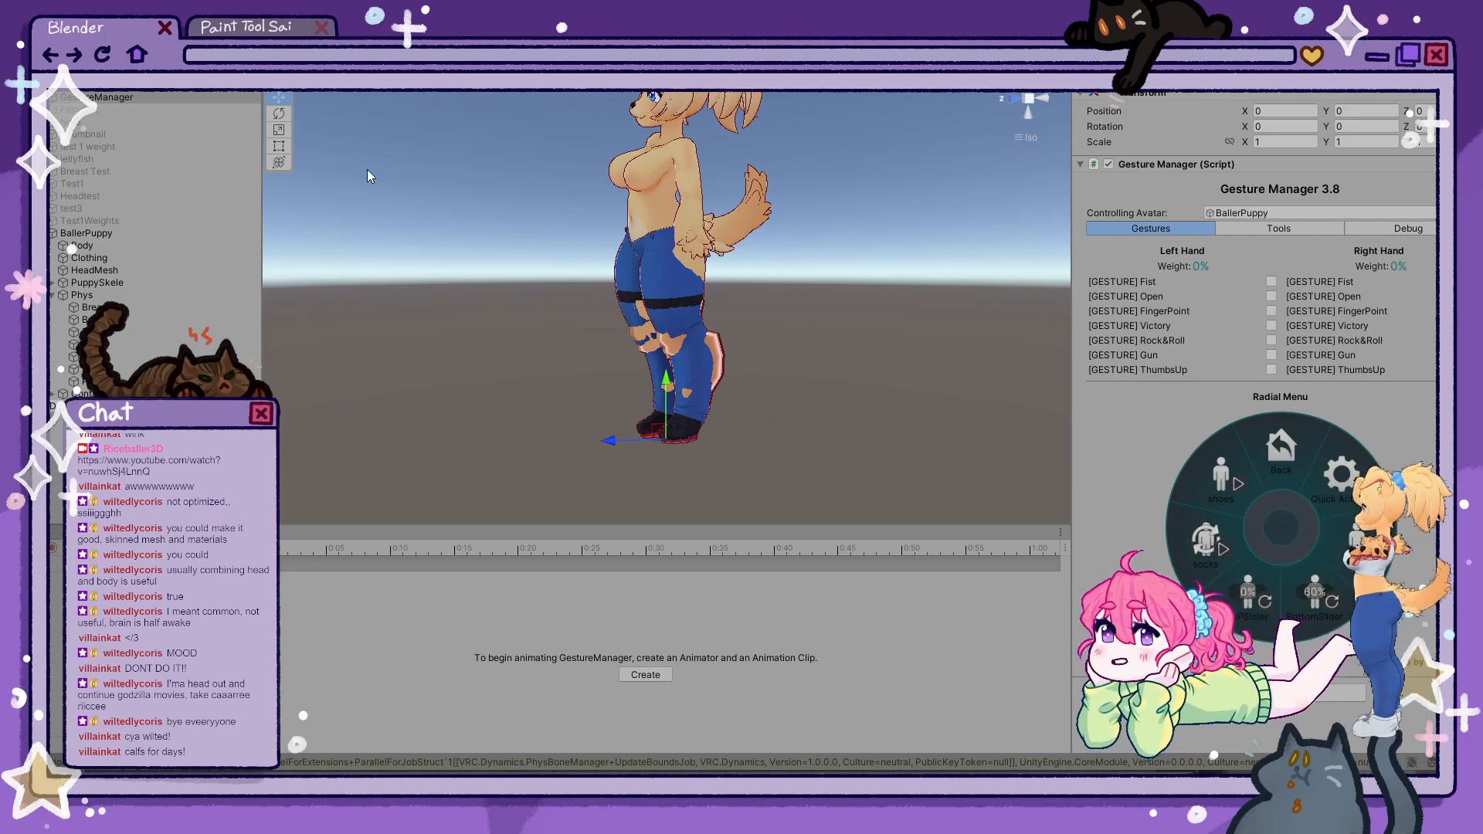
# - Inspect the running Socks layer in the animator and the conditions of its Socks0 -> Socks1 transition
pyautogui.click(129, 98)
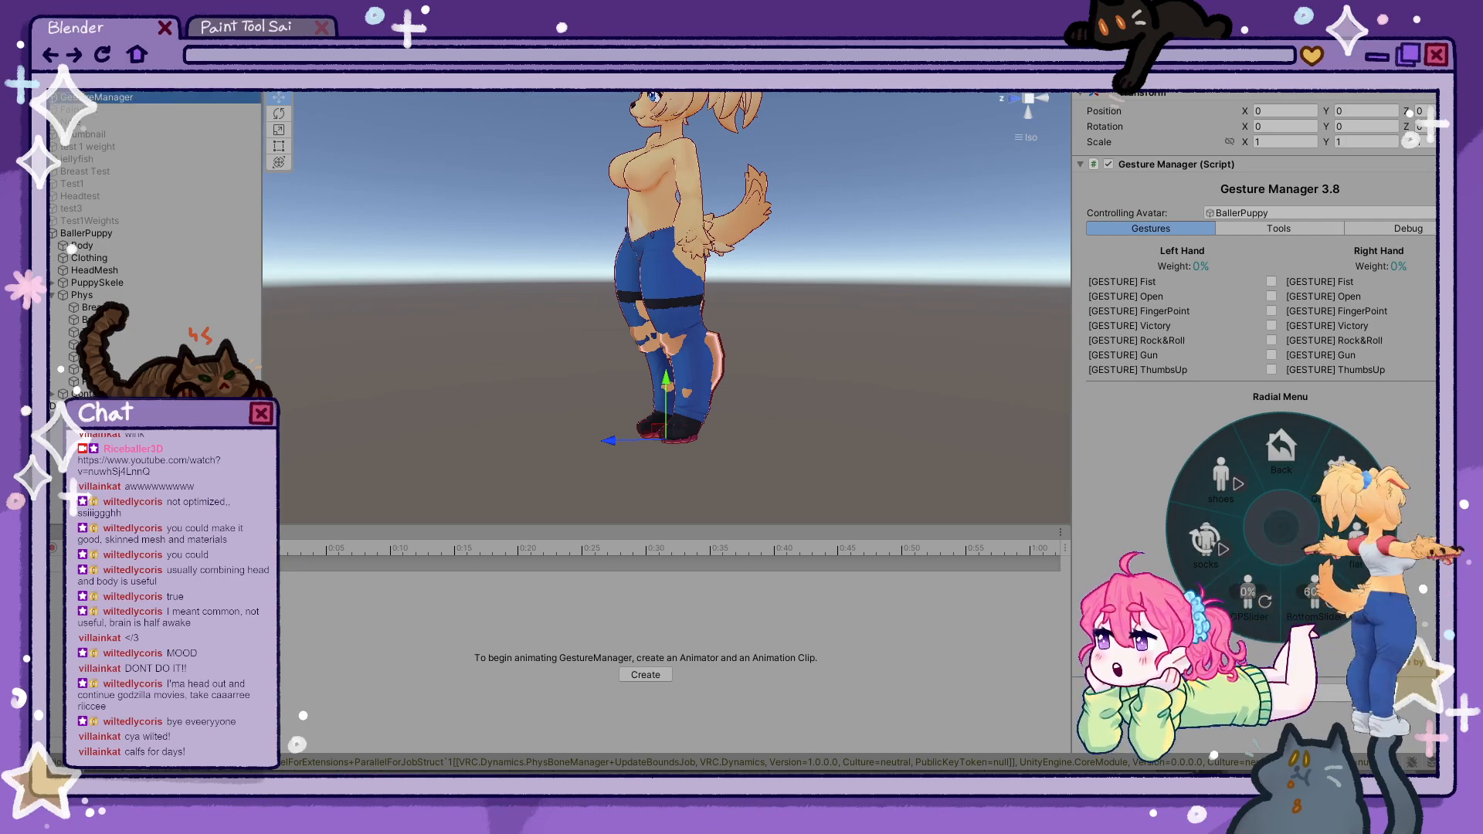
pyautogui.click(387, 47)
pyautogui.click(416, 350)
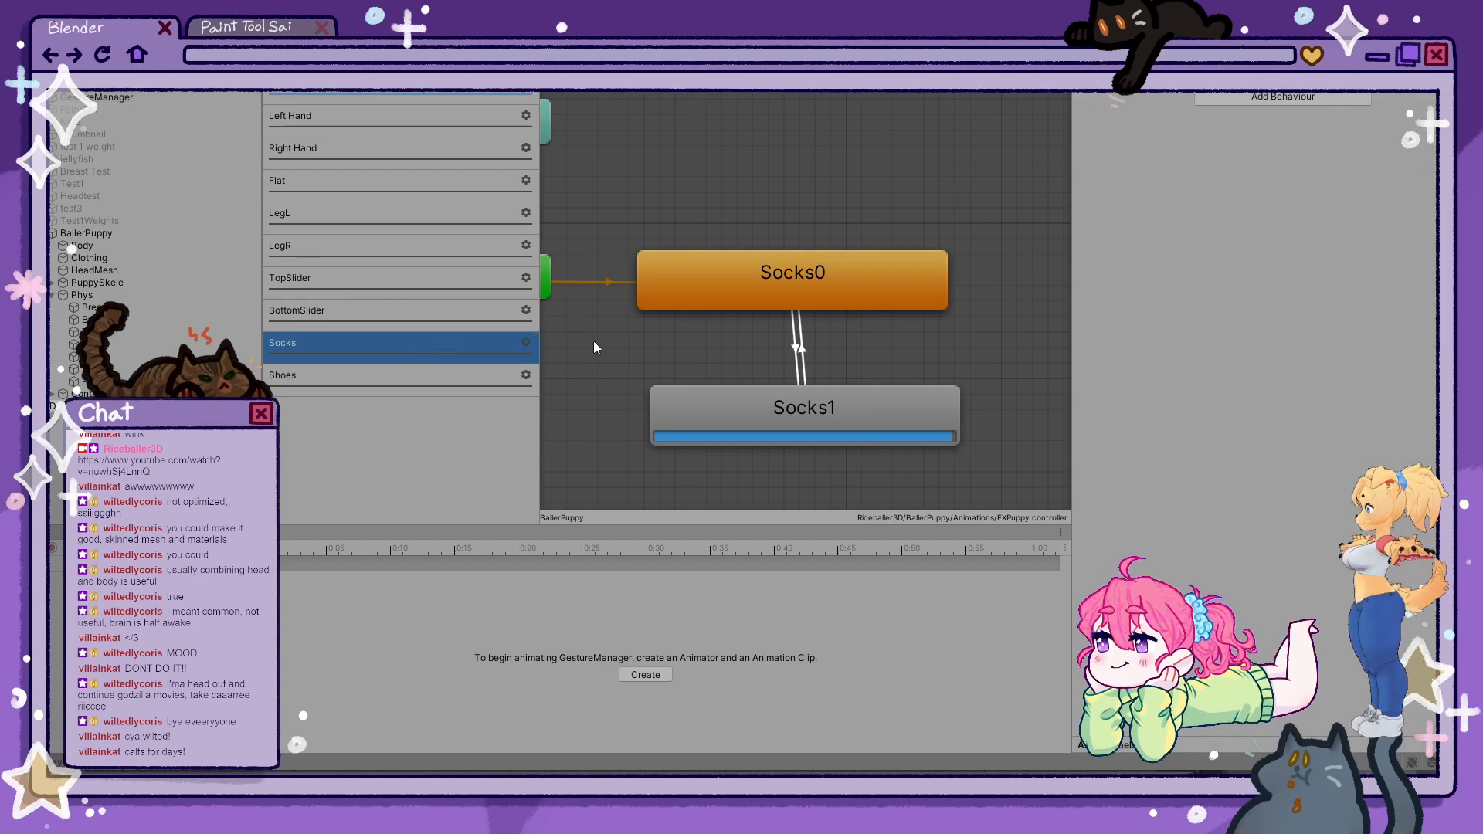
pyautogui.click(796, 347)
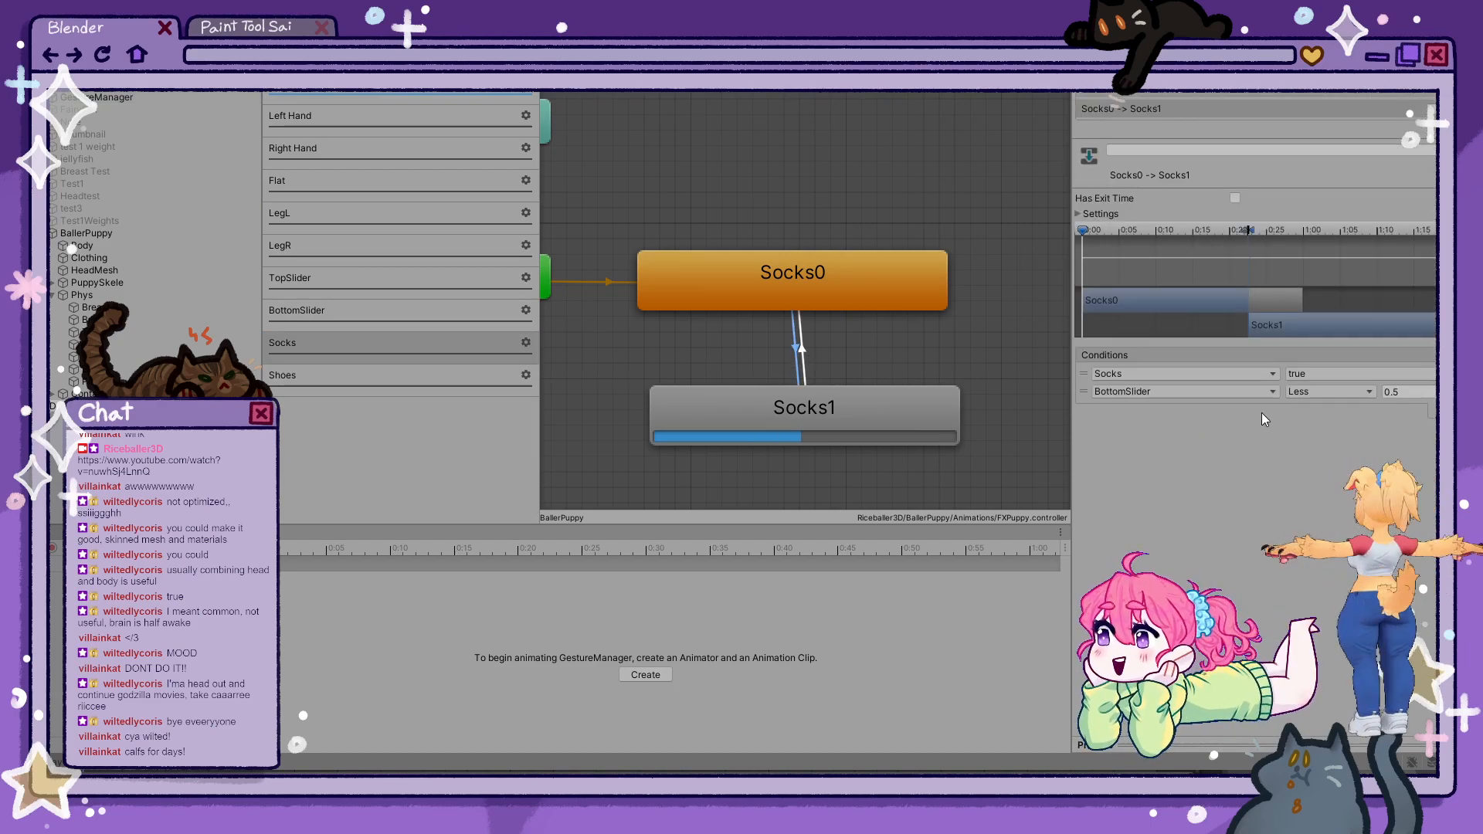
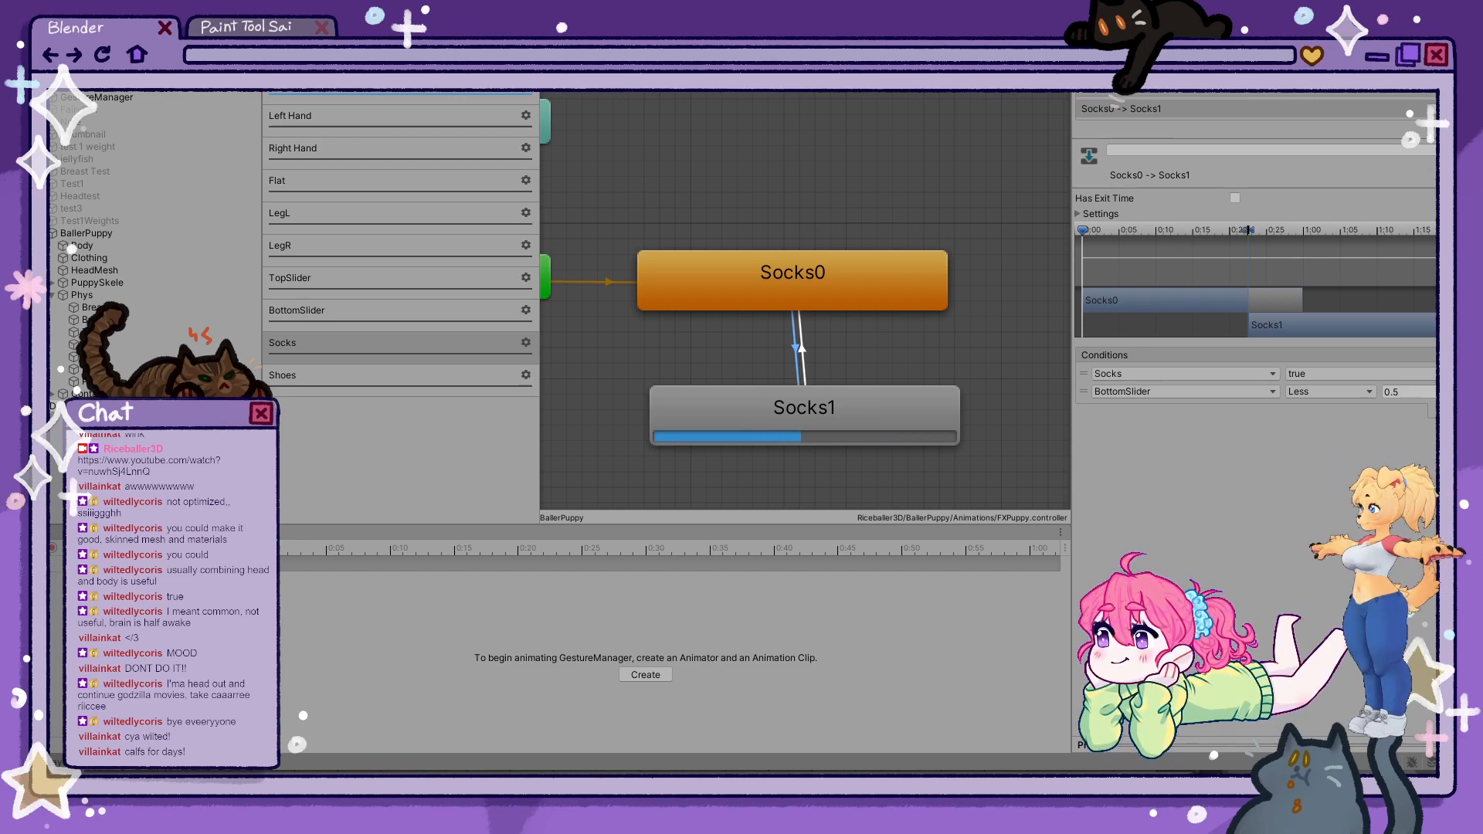
# - Leave play mode and compare the conditions of the Socks layer's two transitions
pyautogui.hotkey('ctrl', 'p')
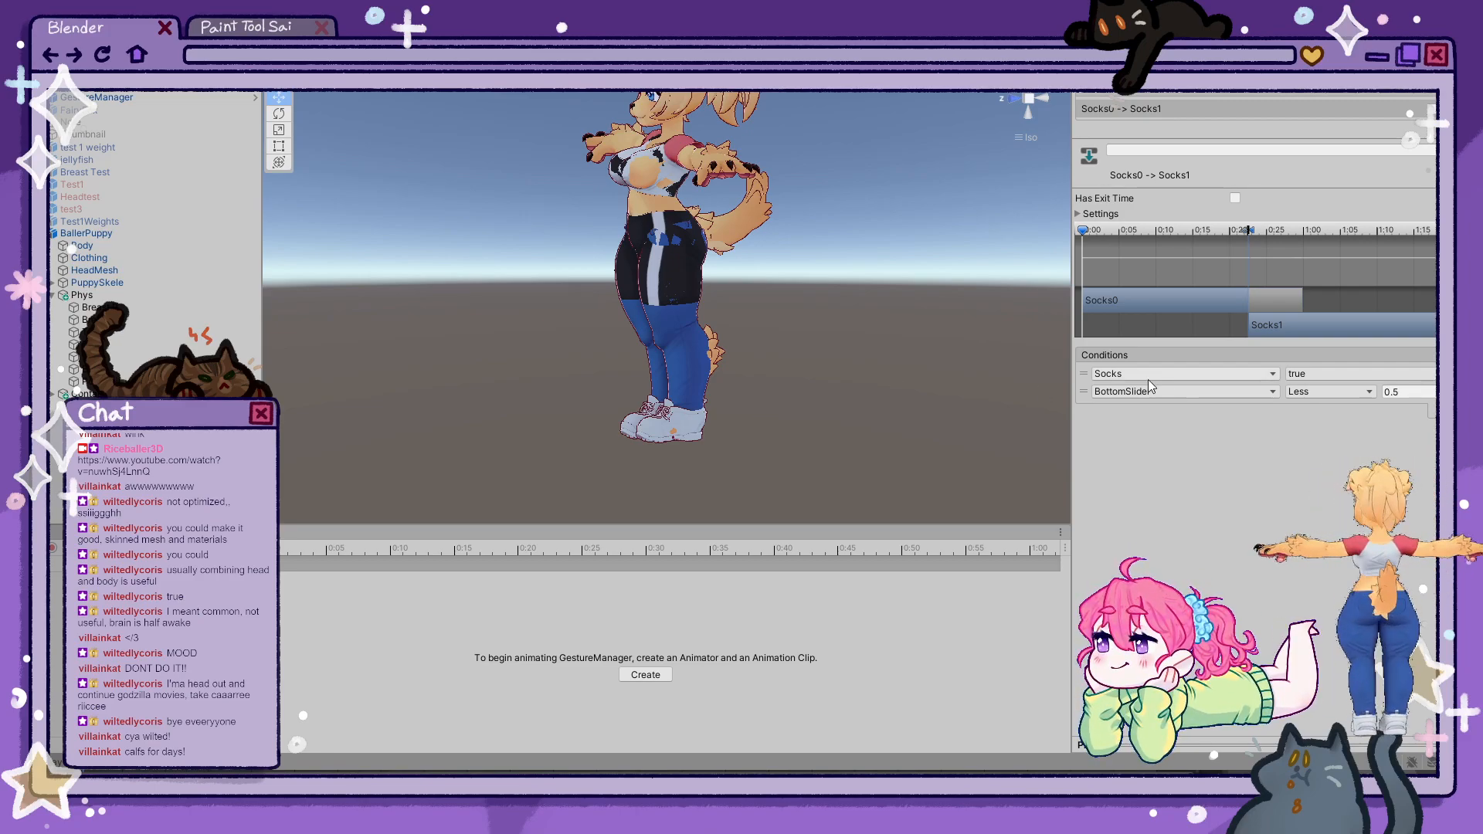
pyautogui.click(409, 50)
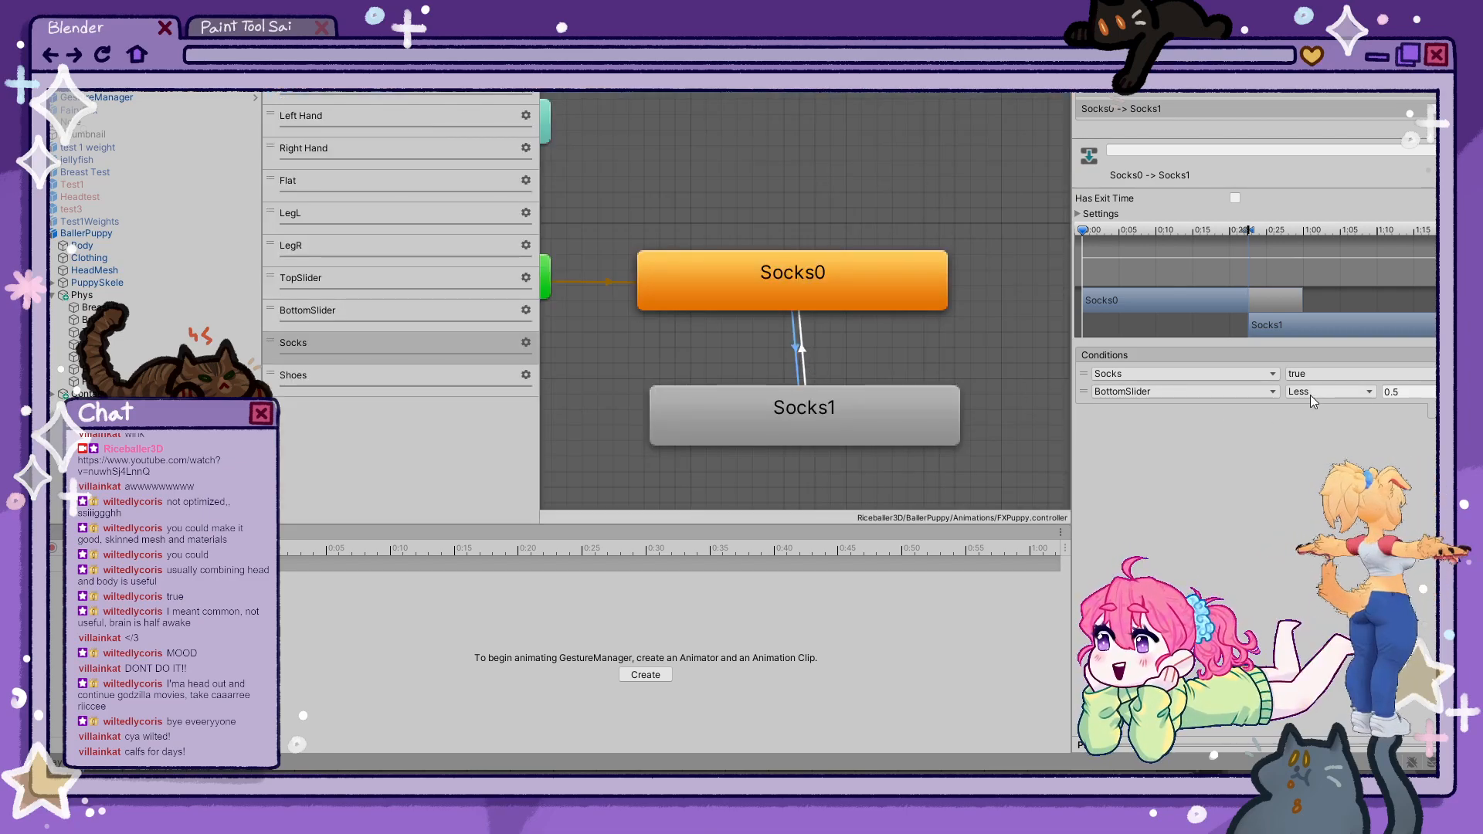
pyautogui.click(803, 352)
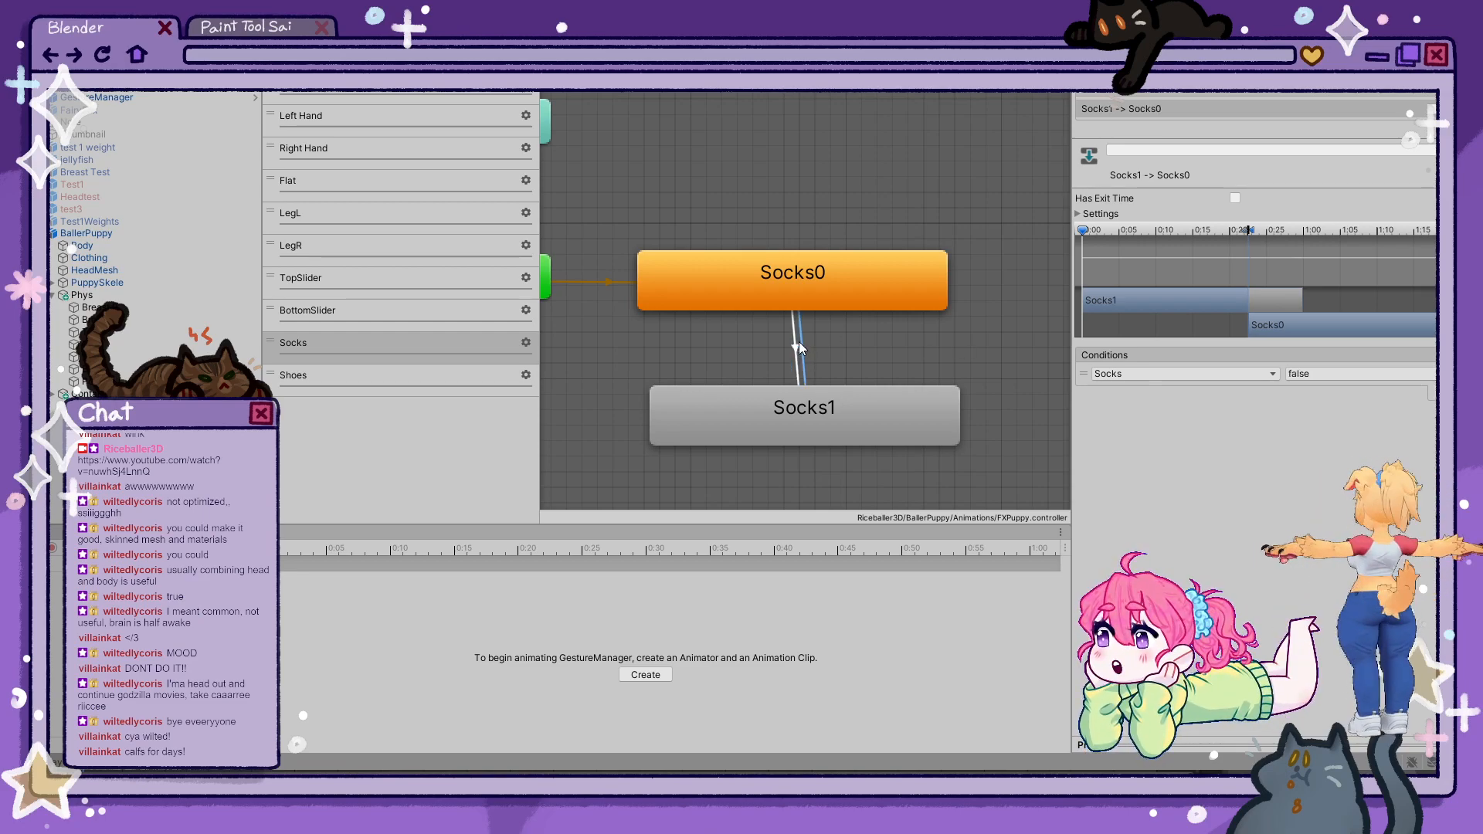
pyautogui.click(791, 347)
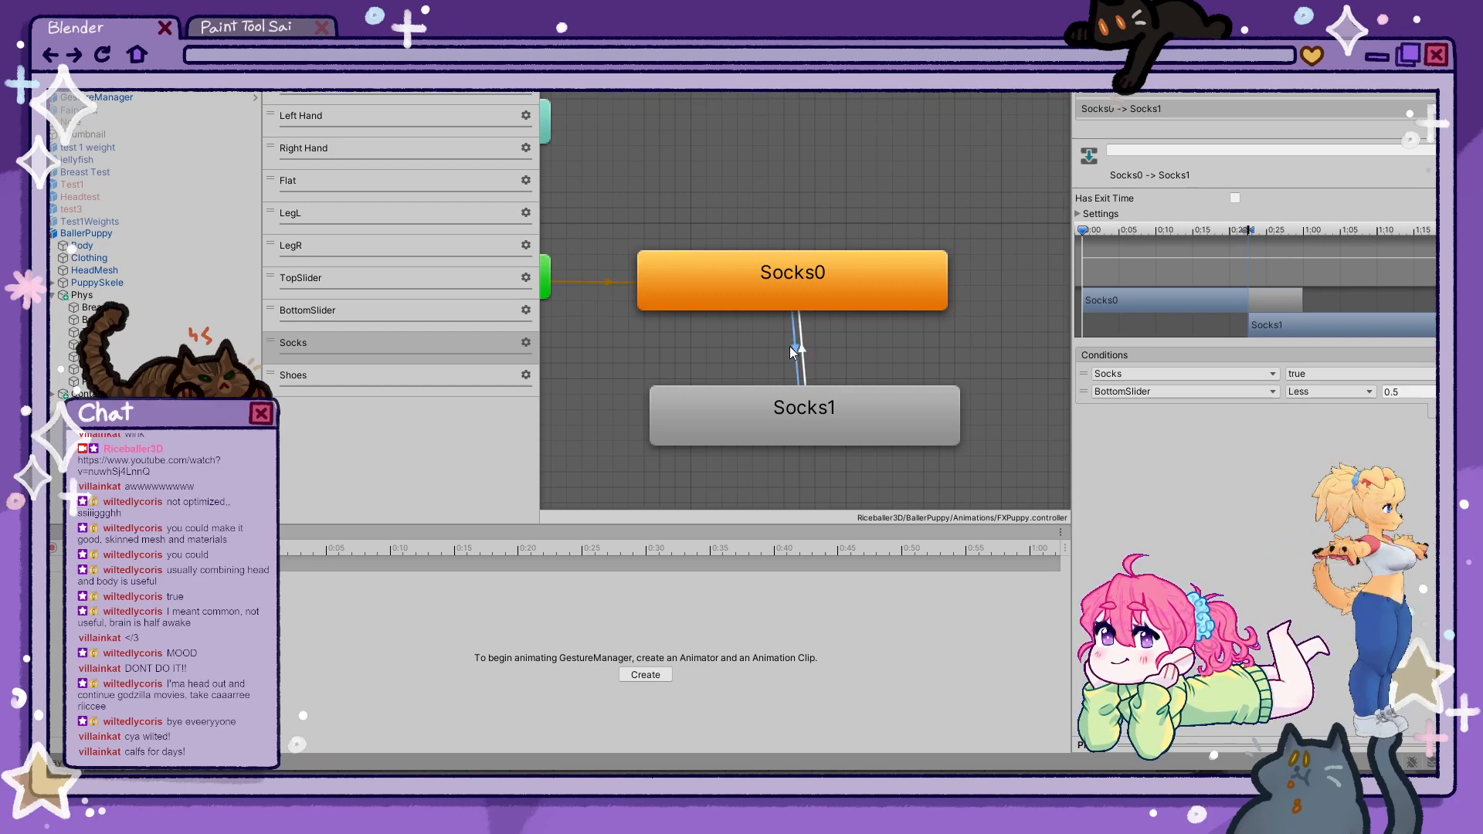
pyautogui.click(805, 350)
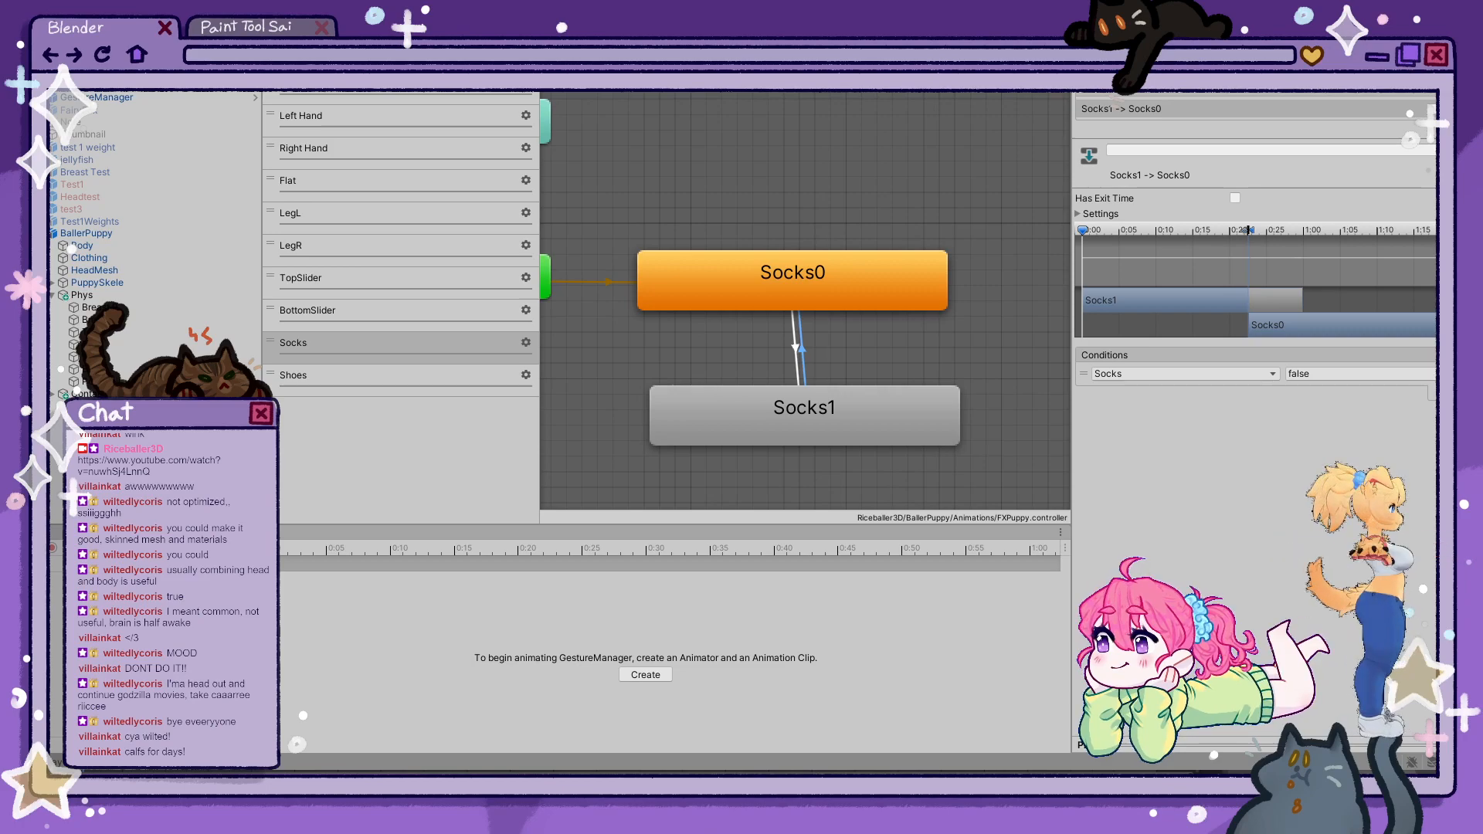
# - Show the model in the scene, select the LegL contact sender and examine its sphere around the thigh
pyautogui.hotkey('ctrl', '1')
pyautogui.scroll(-3, 665, 263)
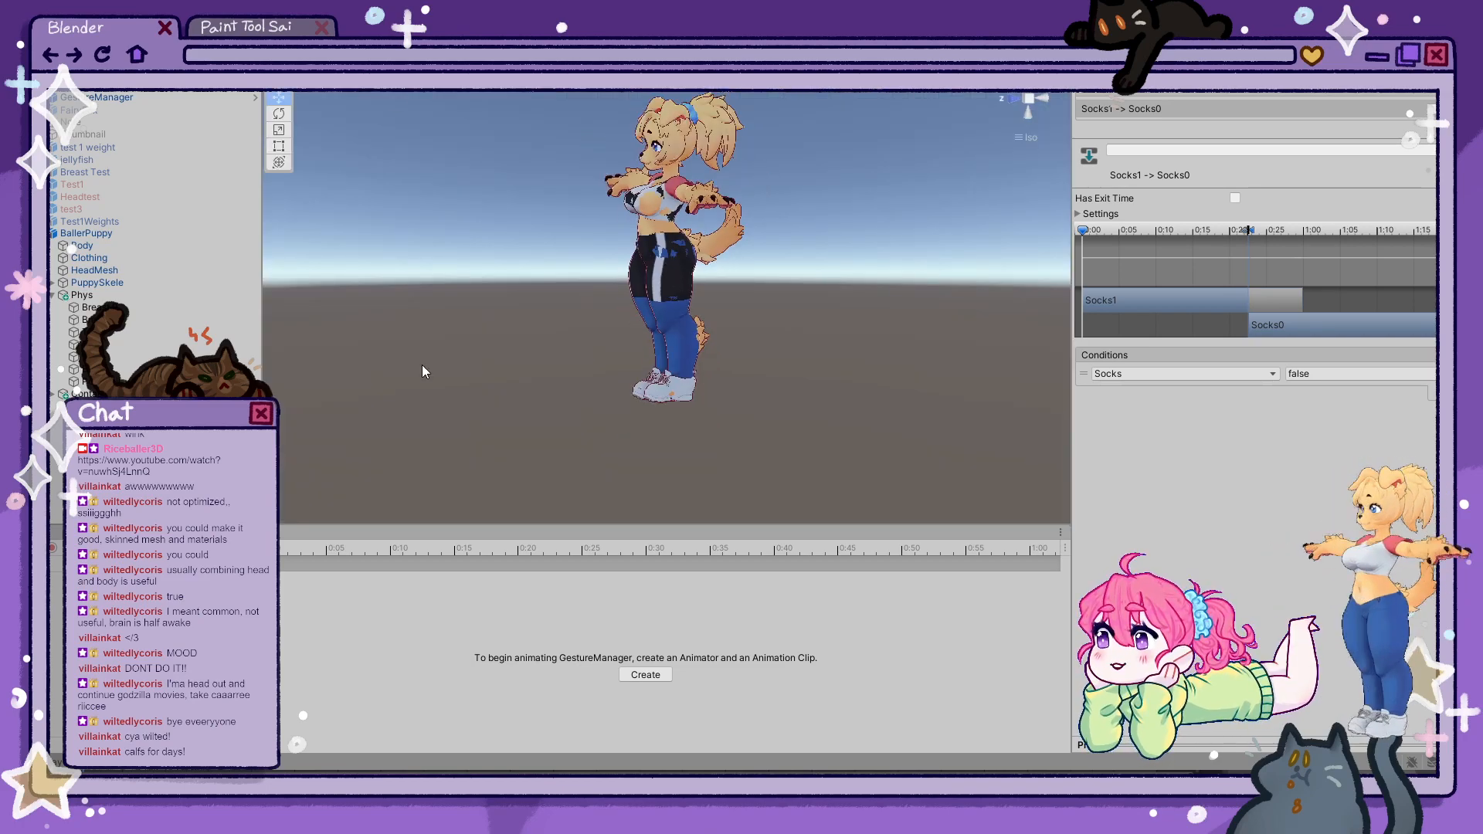
pyautogui.hotkey('ctrl', '5')
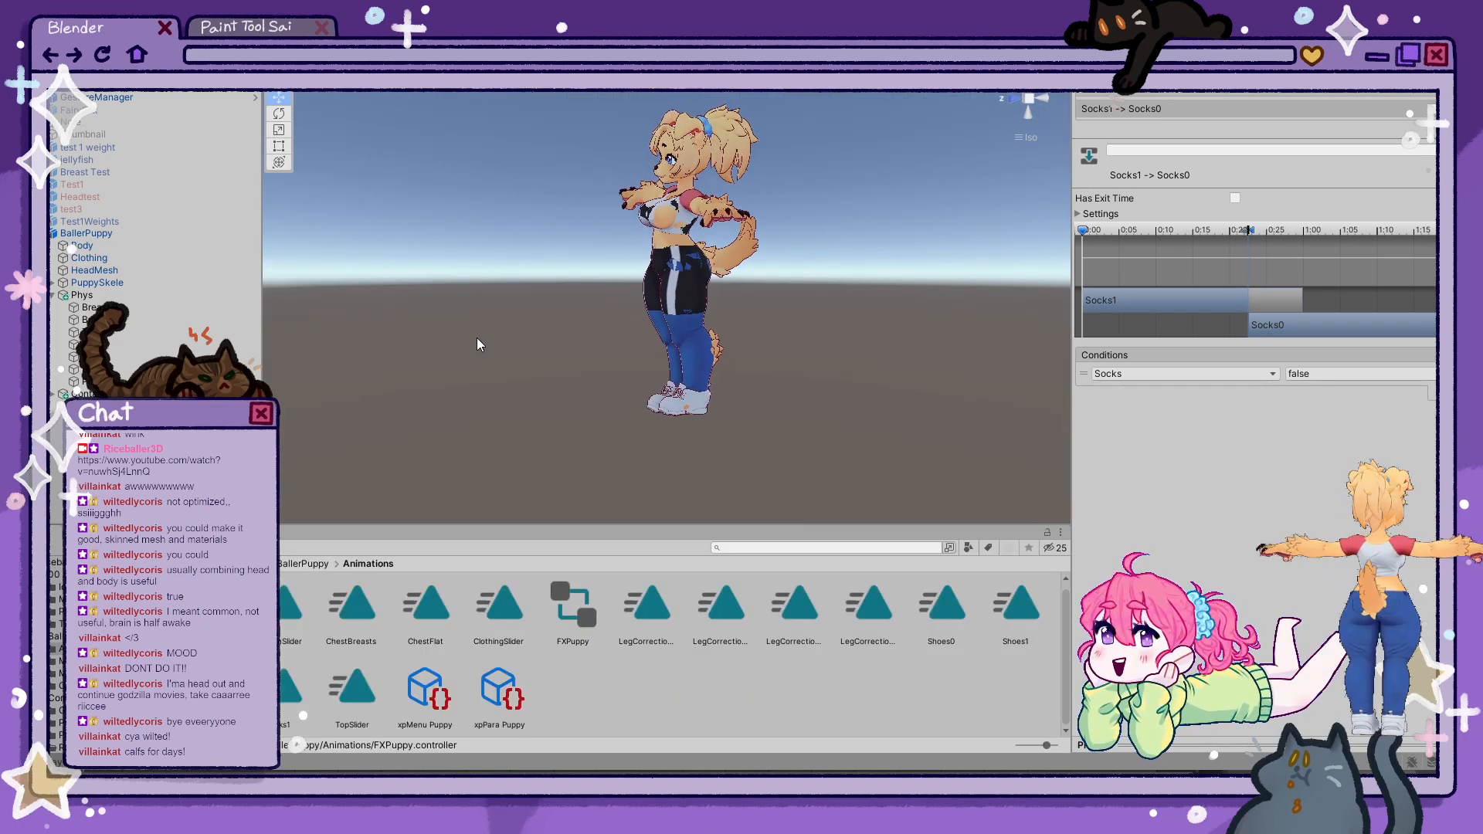
pyautogui.click(77, 394)
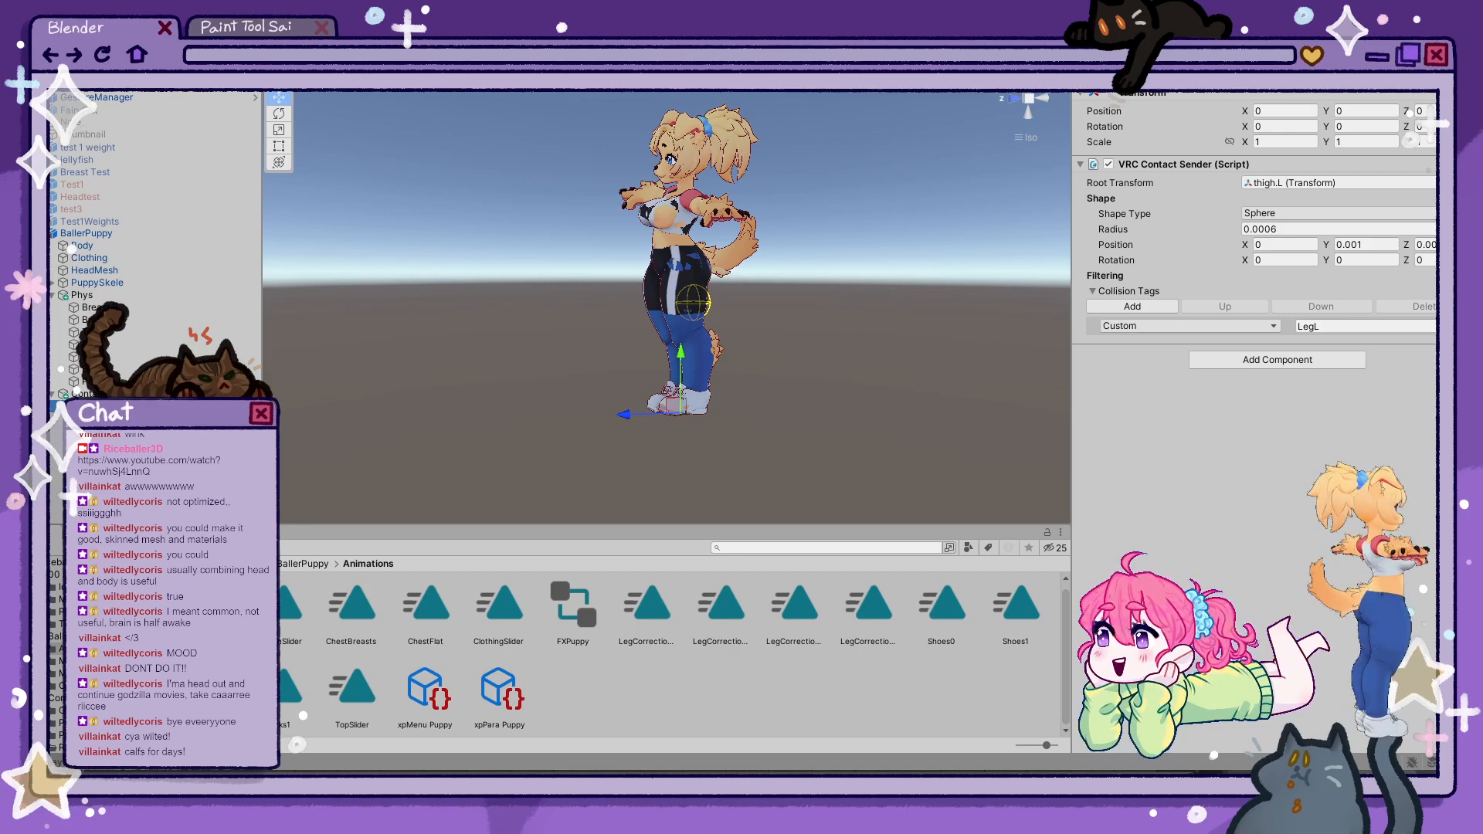
pyautogui.scroll(10, 645, 431)
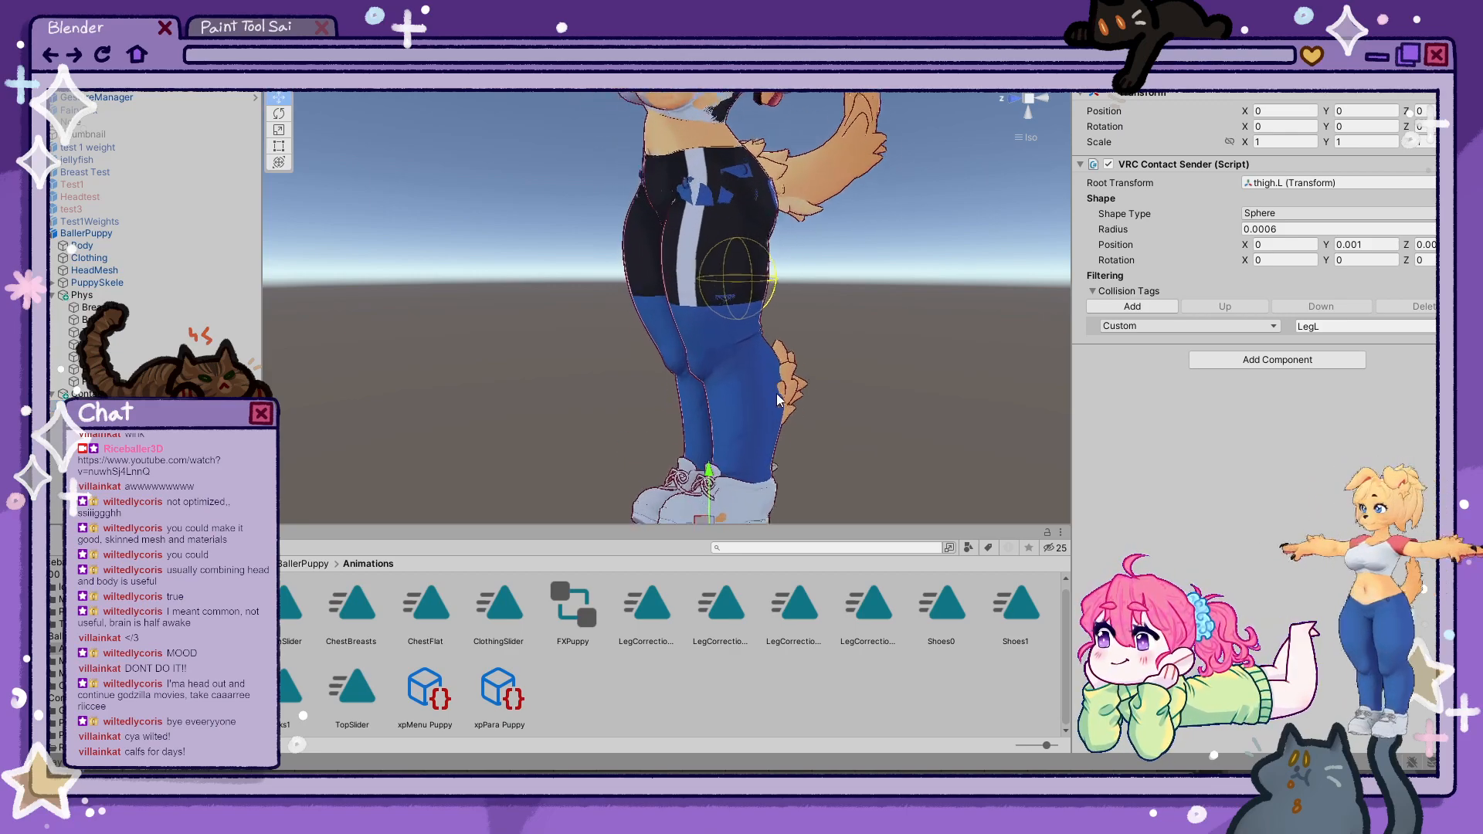
pyautogui.moveTo(672, 356); pyautogui.dragTo(711, 352, button='middle')
pyautogui.moveTo(726, 352); pyautogui.dragTo(800, 353, button='right')
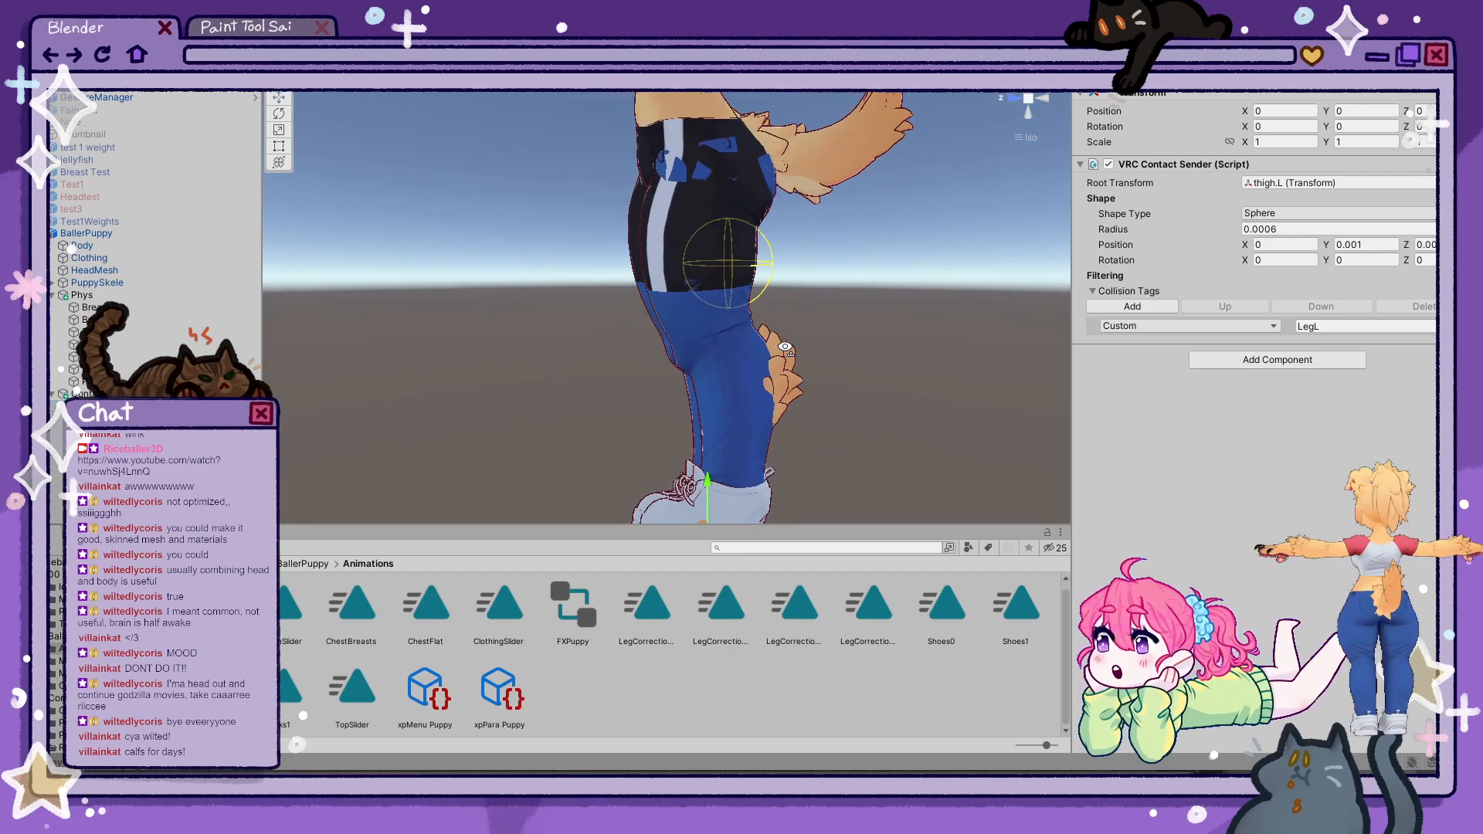
pyautogui.click(116, 418)
pyautogui.click(116, 406)
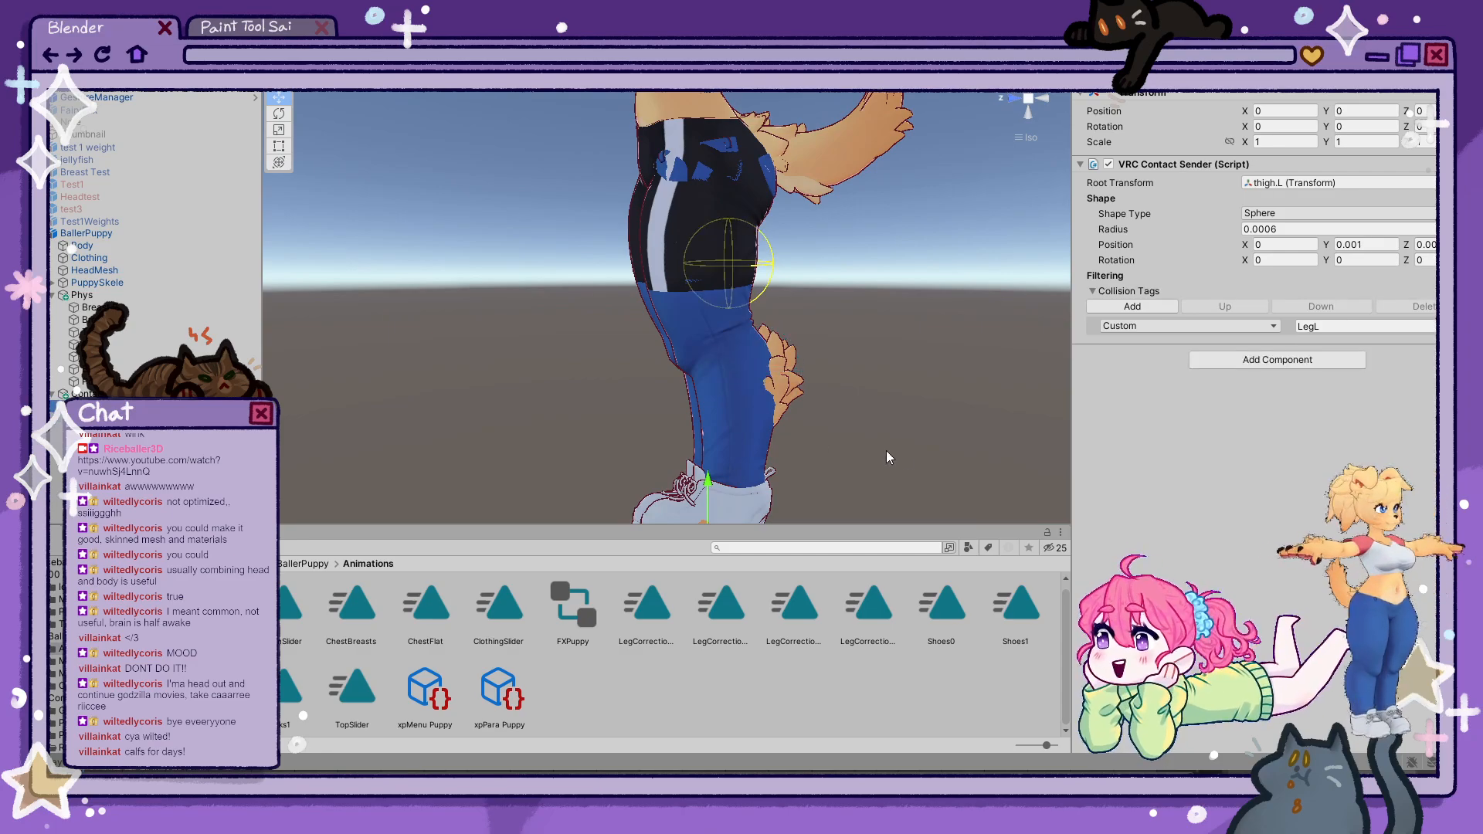
# - Check the LegL parameter in the animator's parameter list and return to the contact objects in the scene
pyautogui.click(372, 34)
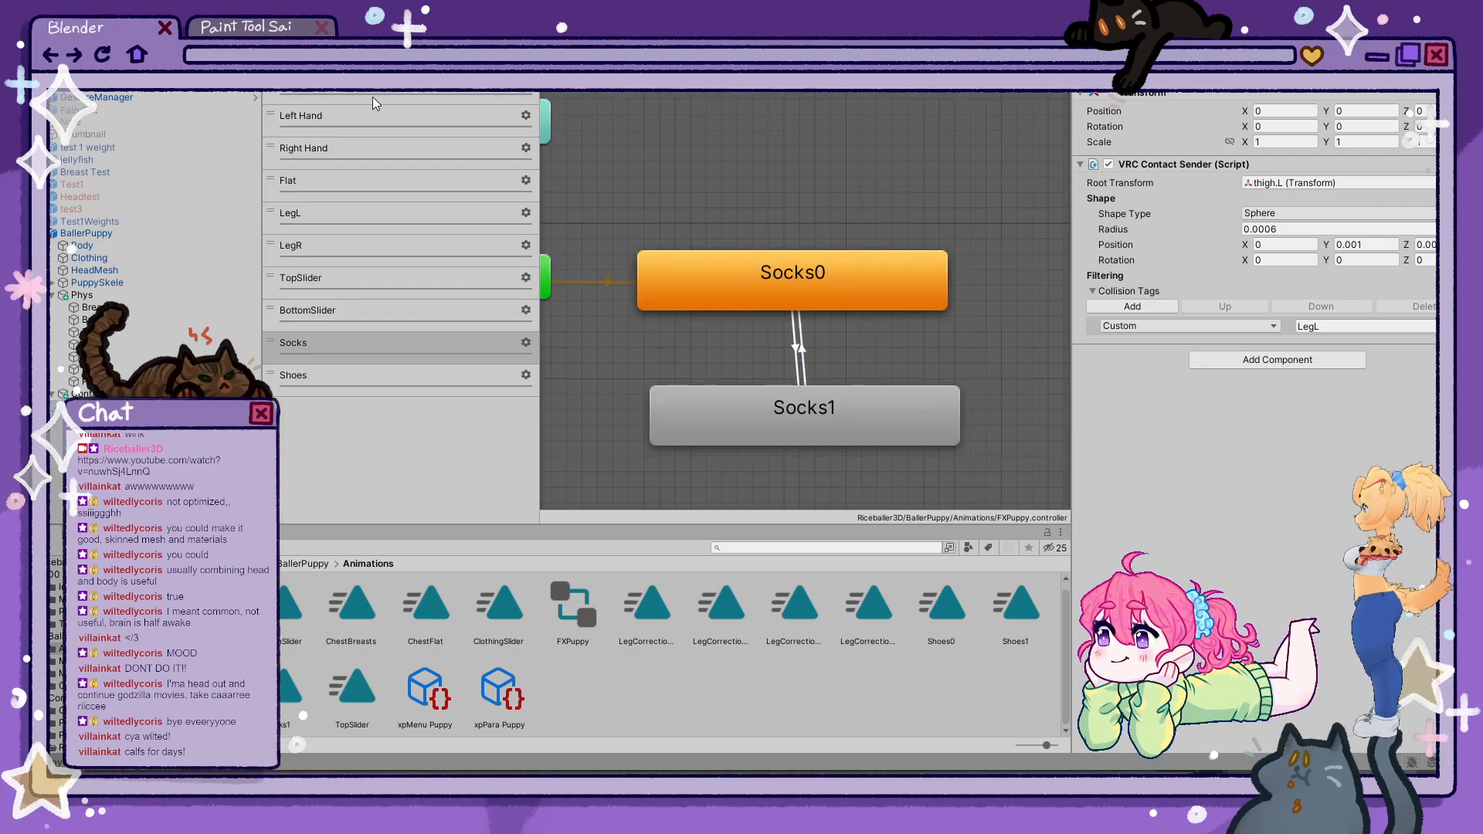
pyautogui.click(353, 91)
pyautogui.doubleClick(298, 182)
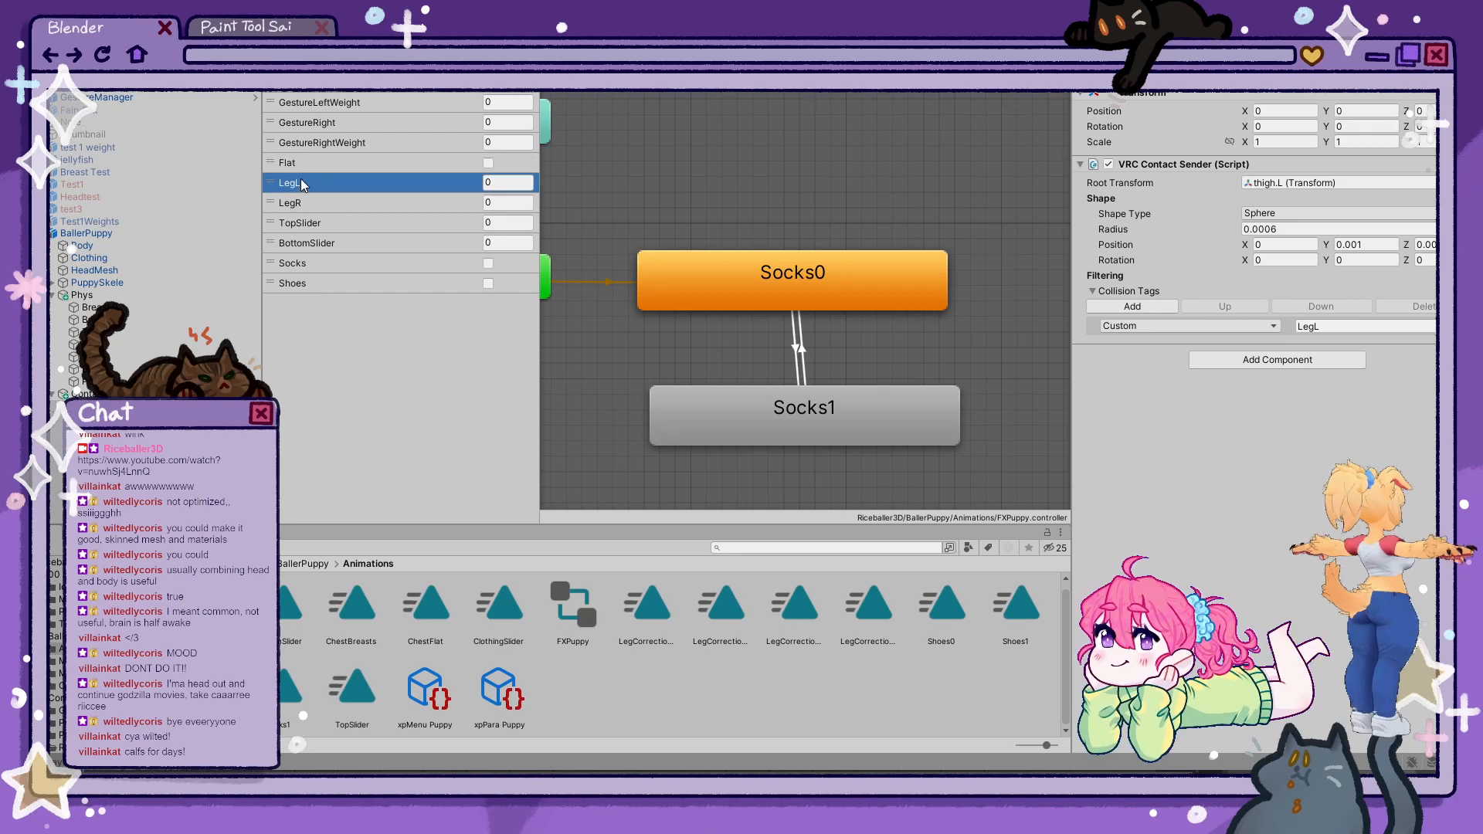
pyautogui.click(286, 35)
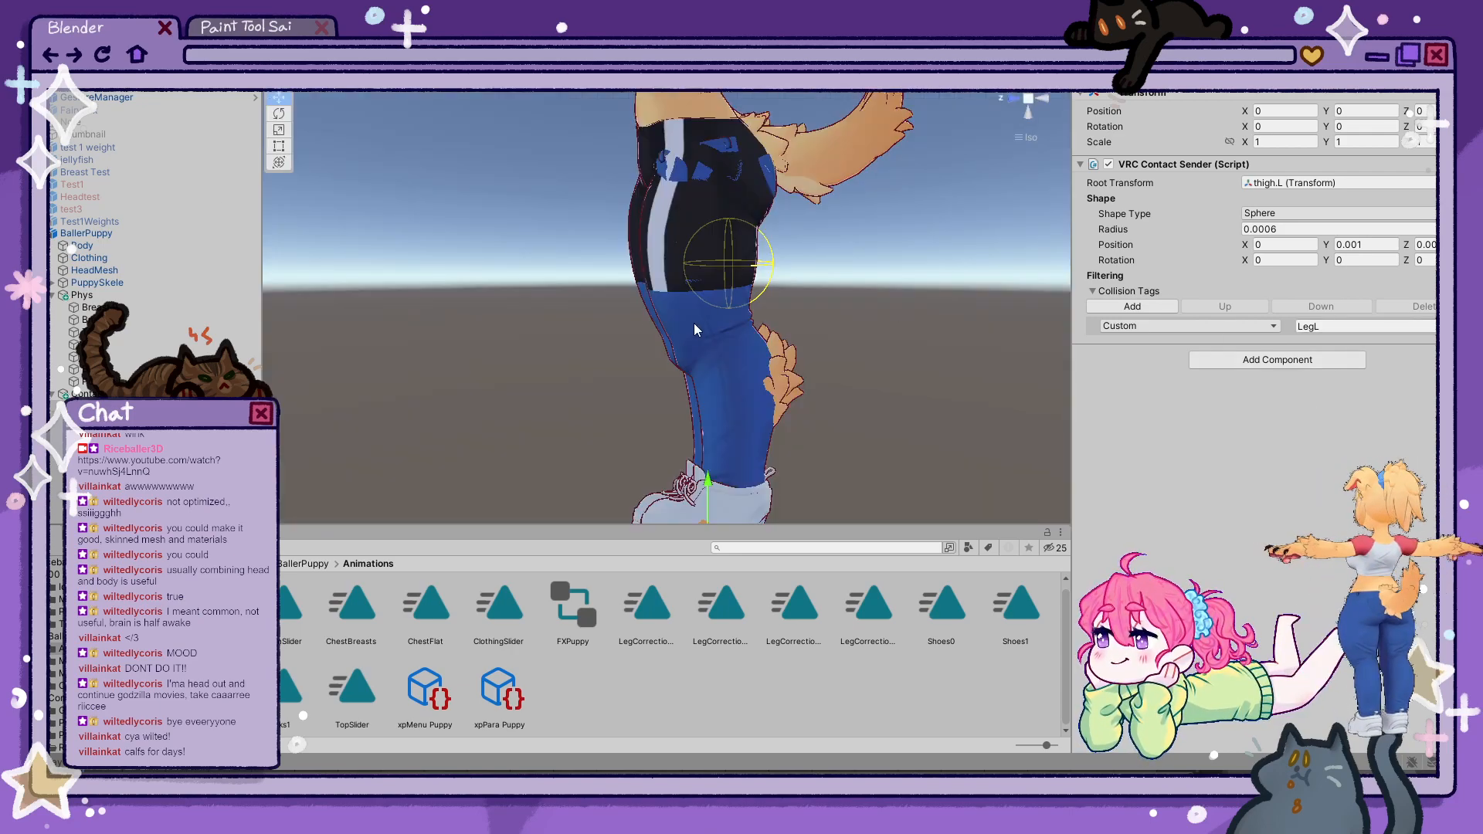
pyautogui.click(101, 419)
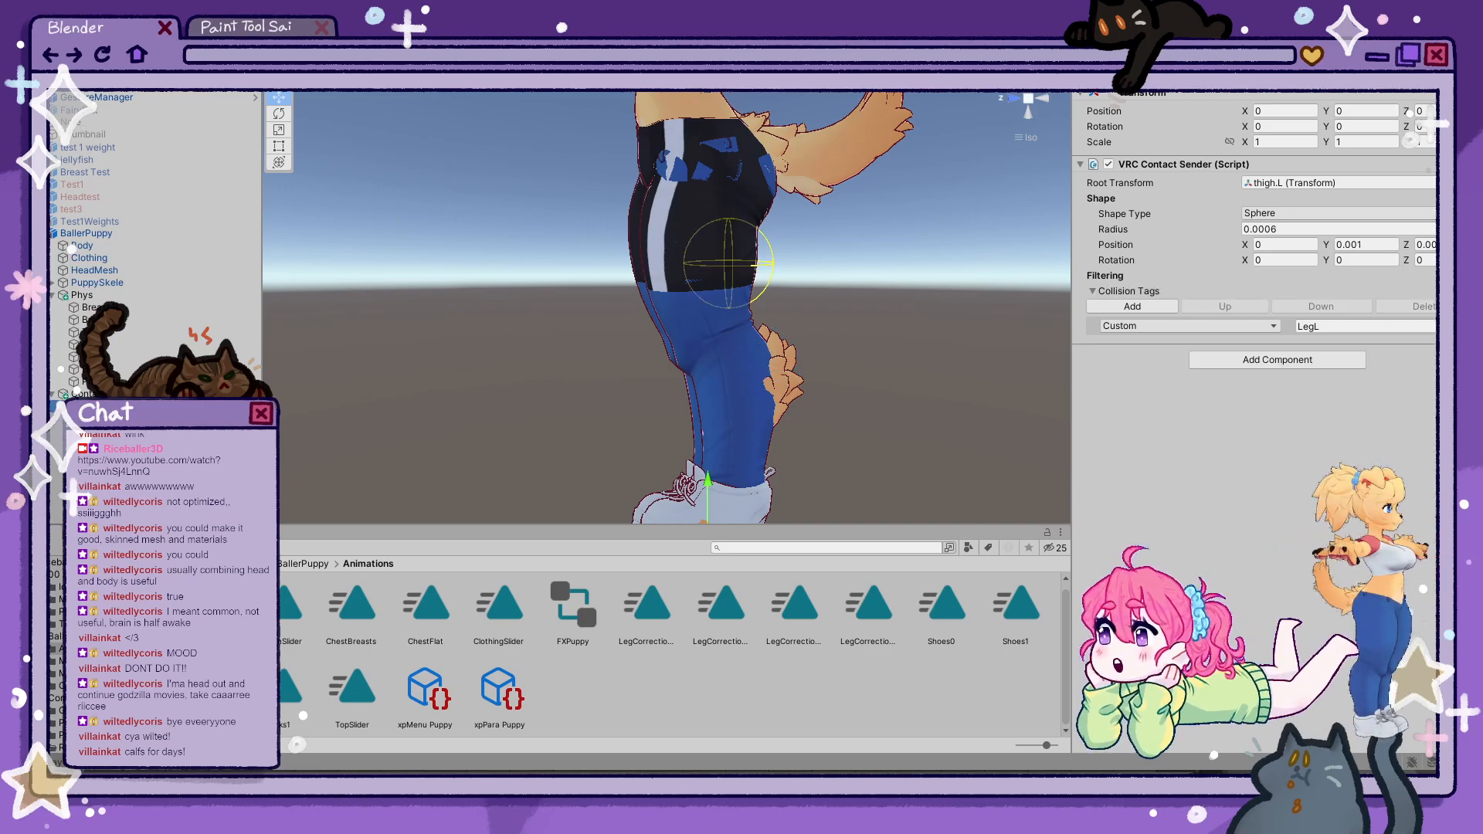
# - Duplicate the left-leg contact sender and receiver objects to make a second pair for the right leg
pyautogui.click(100, 407)
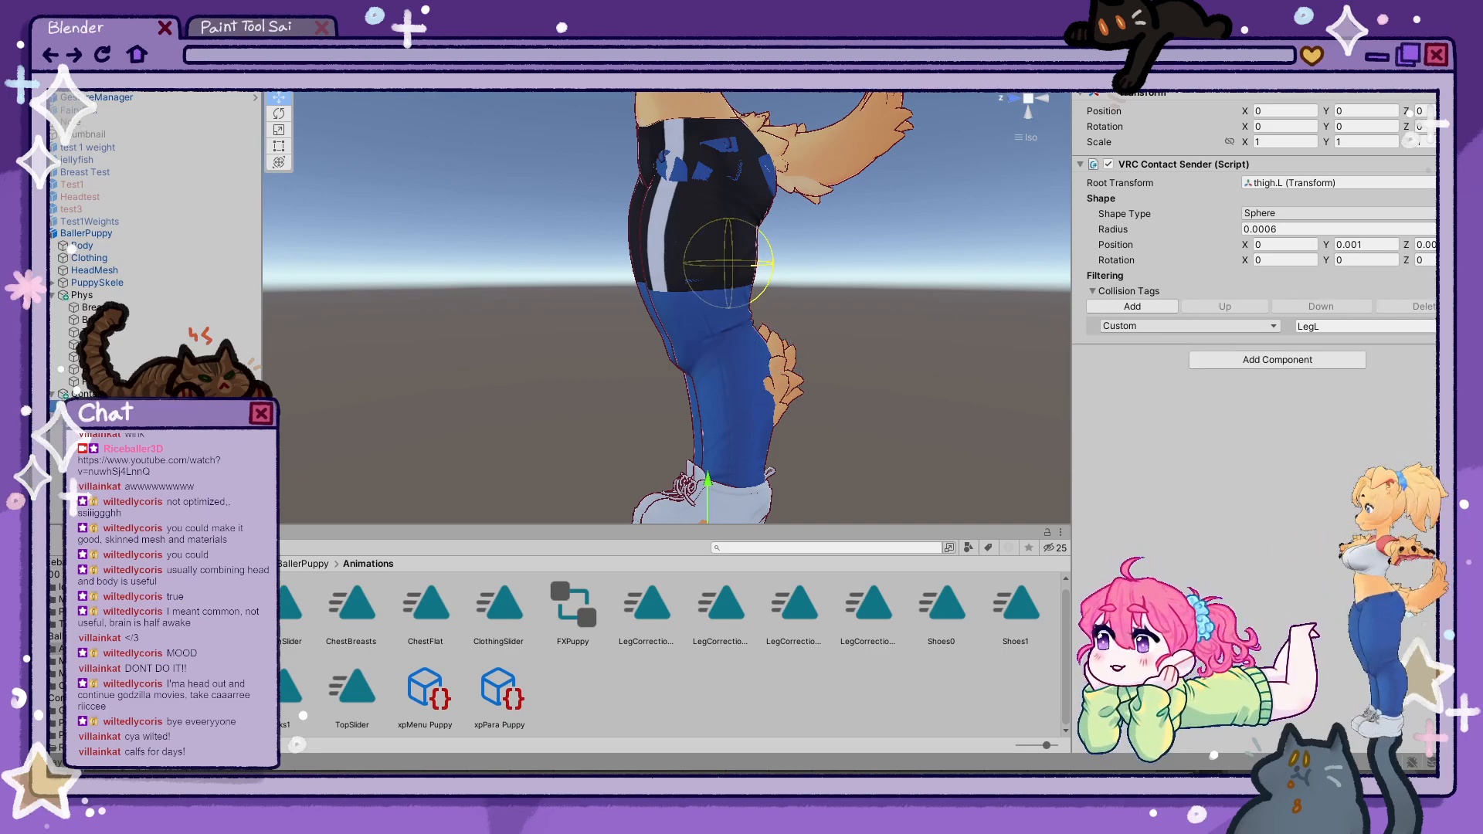
pyautogui.keyDown('shift'); pyautogui.click(100, 419); pyautogui.keyUp('shift')
pyautogui.click(100, 419)
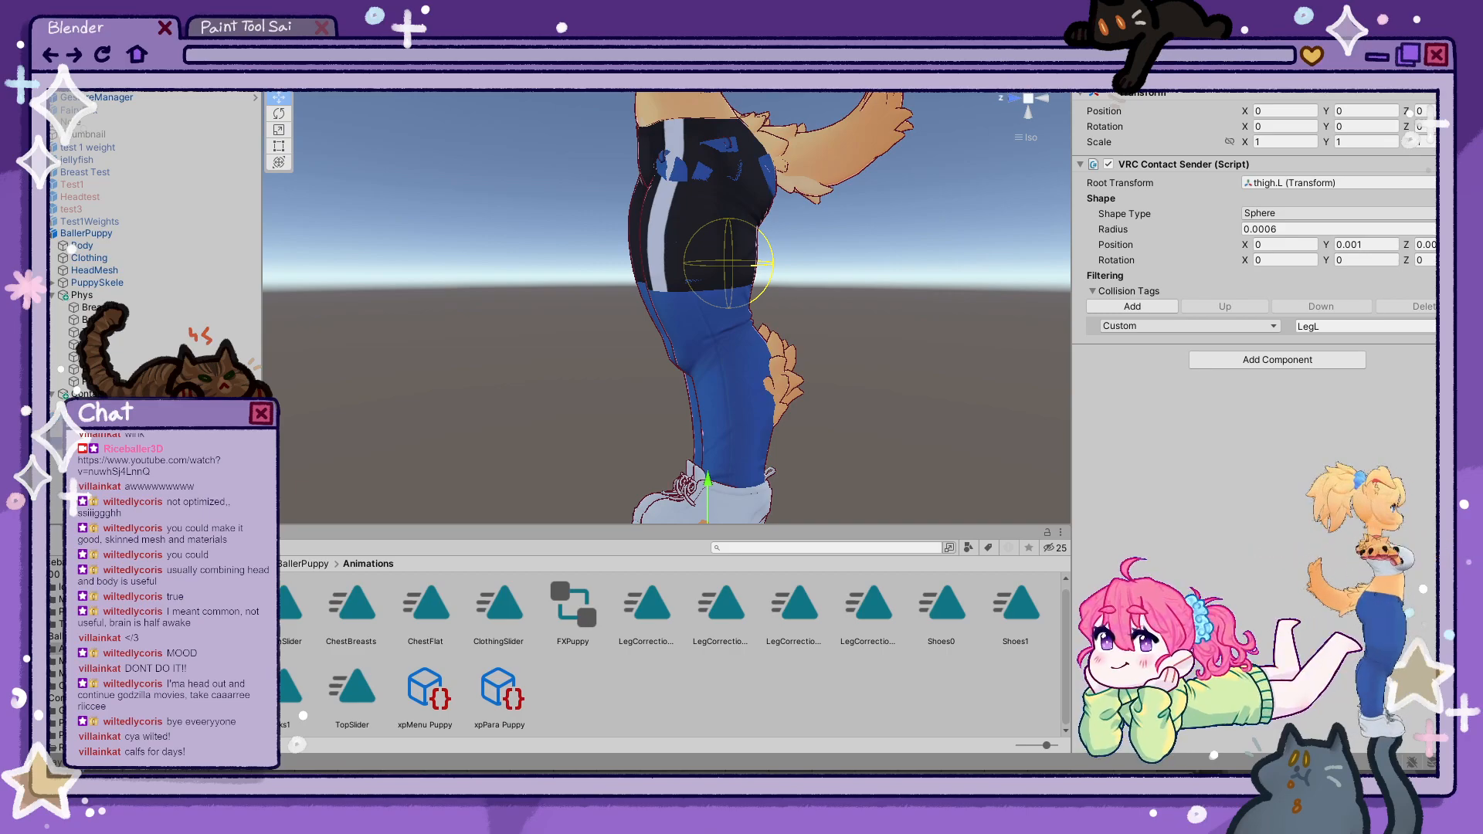
# - Set the duplicated receiver's parameter to LegR and change the collision tag of both the duplicated receiver and sender to LegR
pyautogui.click(101, 431)
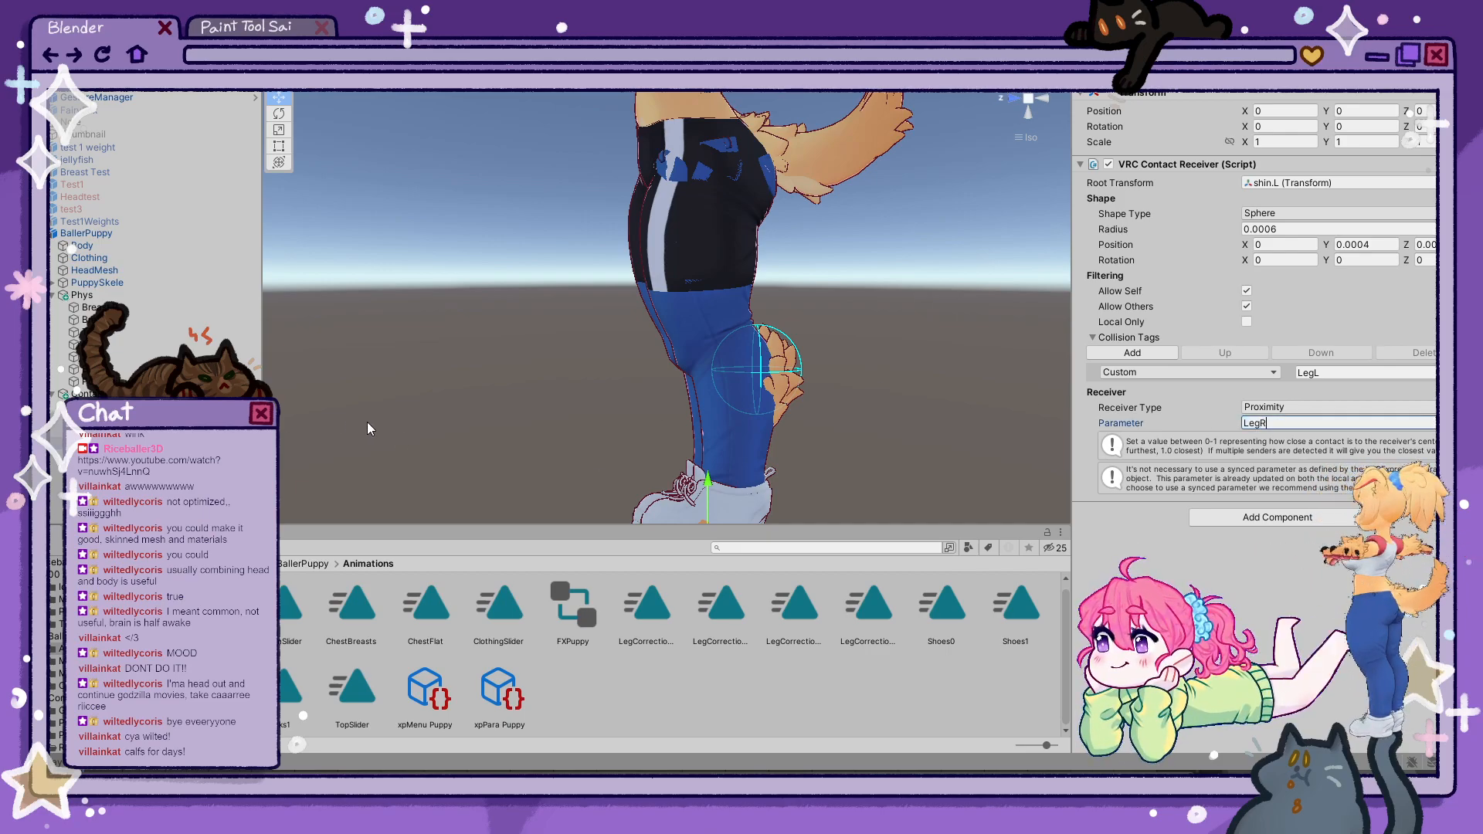
pyautogui.press('Return')
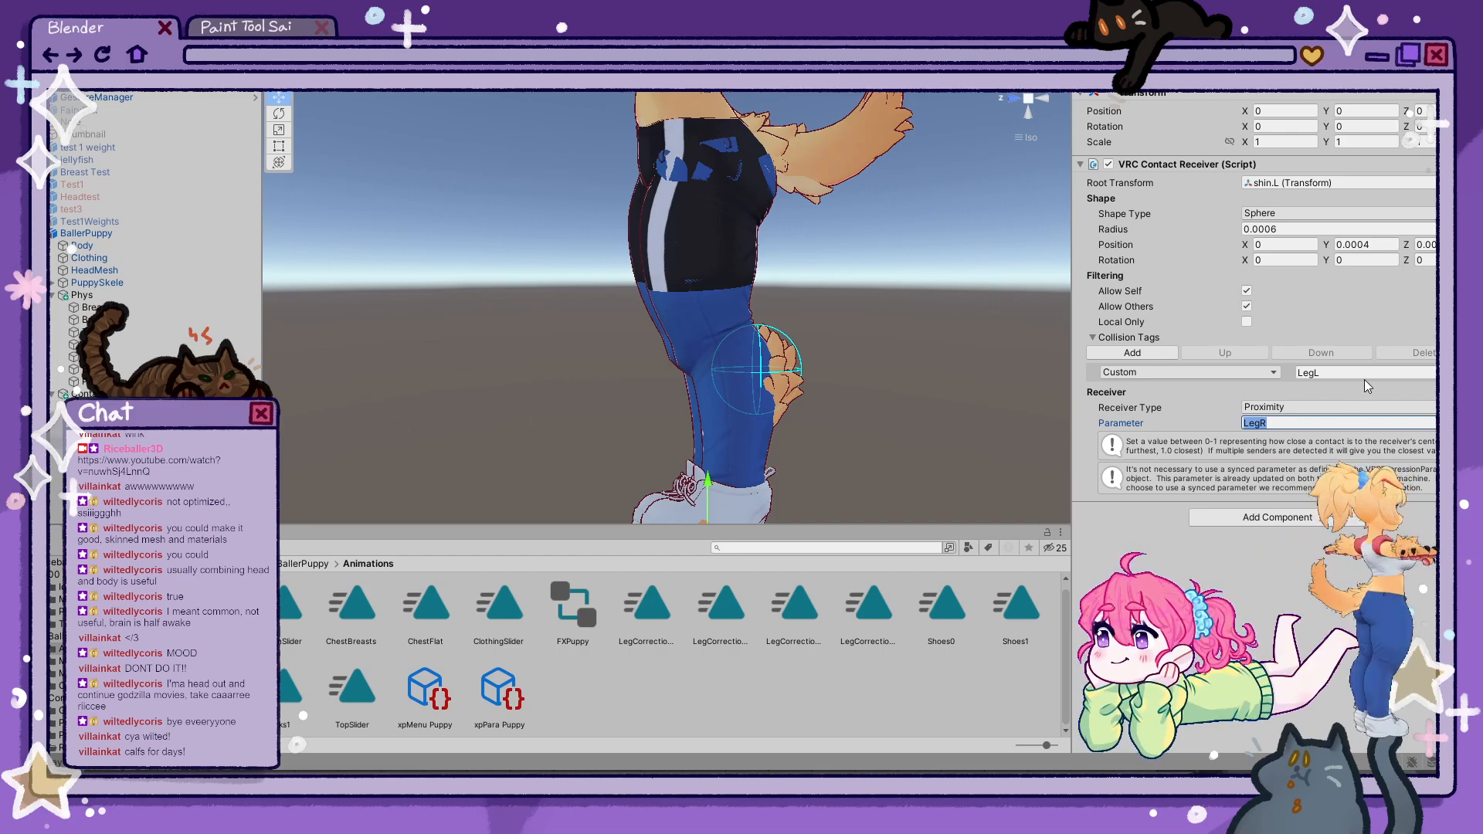
pyautogui.write('LegR')
pyautogui.click(170, 443)
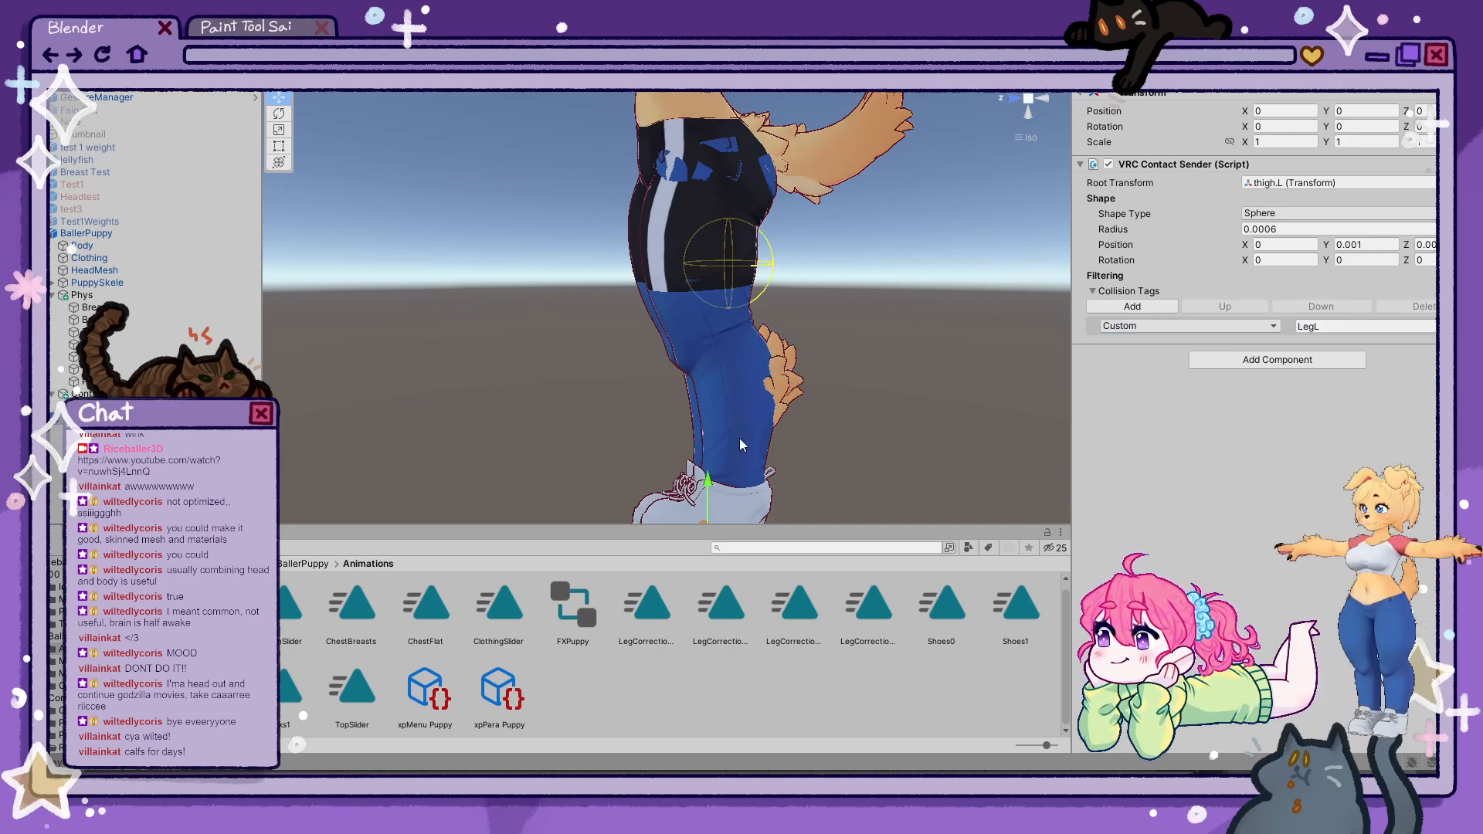
pyautogui.write('LegR')
# - Try to shift the LegR contact sender's sphere onto the other thigh with X position offsets such as .01, .001 and .0001
pyautogui.moveTo(817, 283); pyautogui.dragTo(384, 281, button='right')
pyautogui.hotkey('ctrl', 'z')
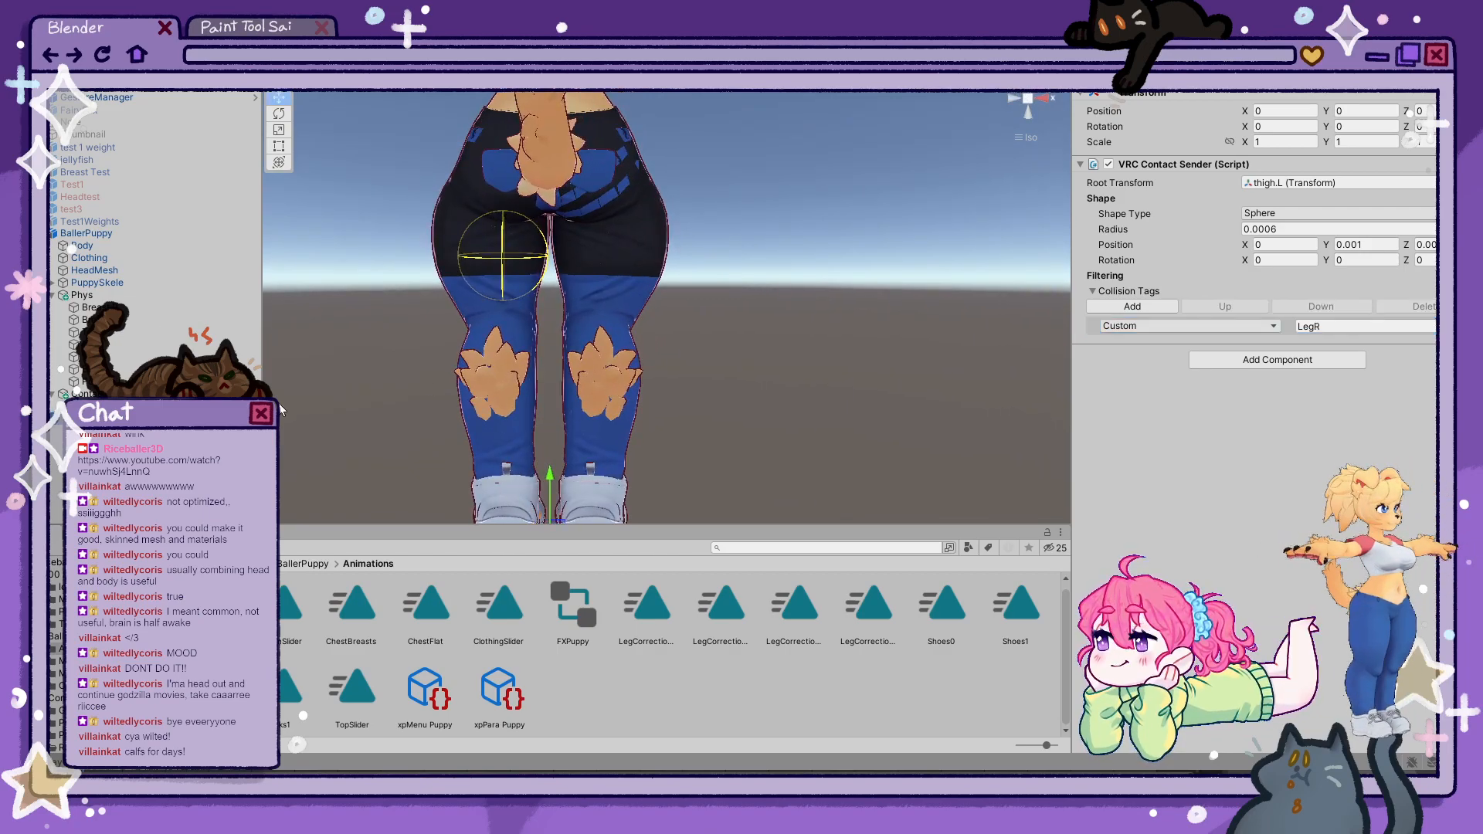
pyautogui.moveTo(738, 353); pyautogui.dragTo(892, 330, button='middle')
pyautogui.moveTo(892, 331); pyautogui.dragTo(873, 342, button='right')
pyautogui.scroll(1, 891, 341)
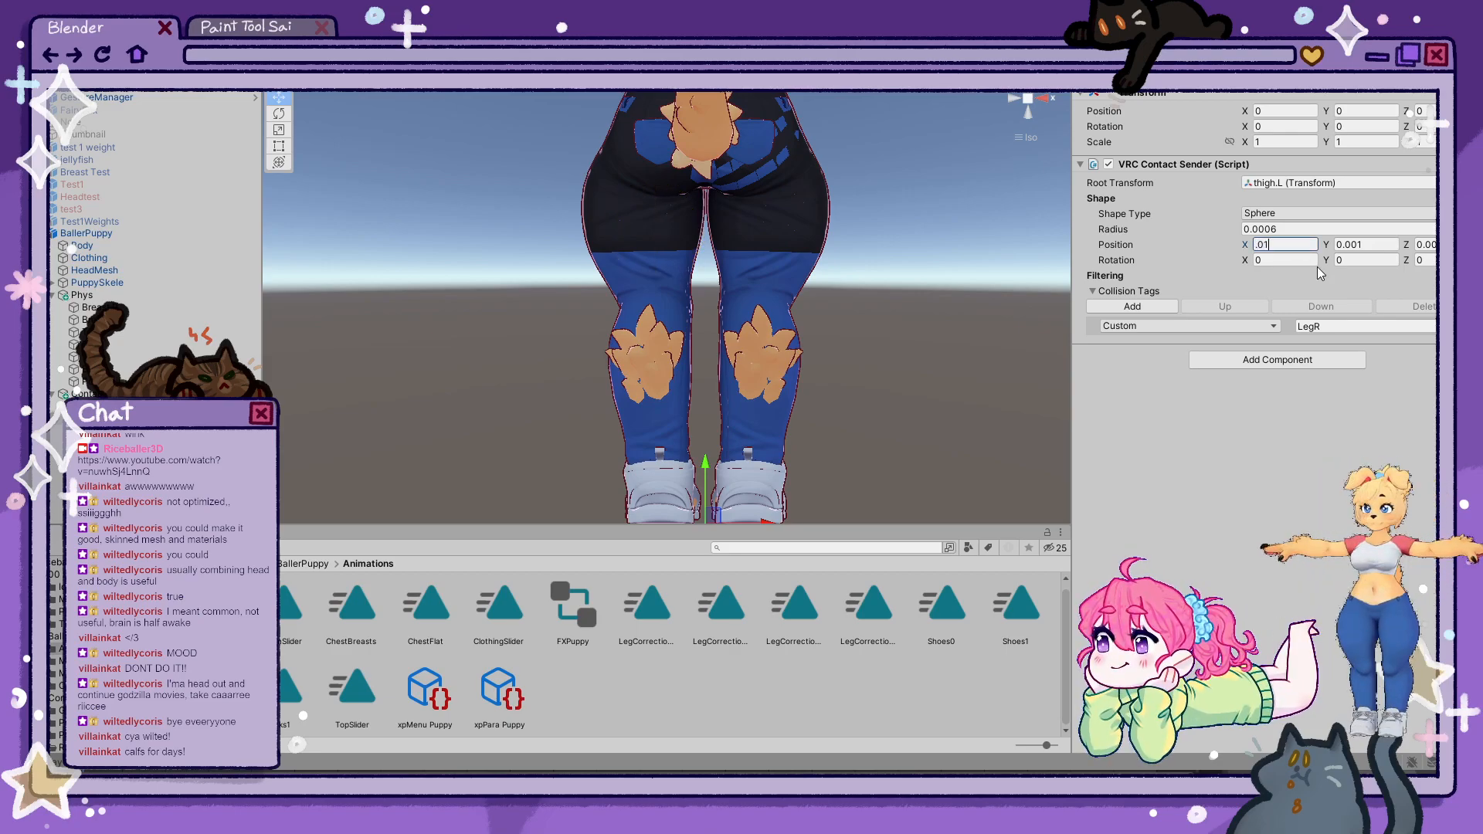
pyautogui.write('.00')
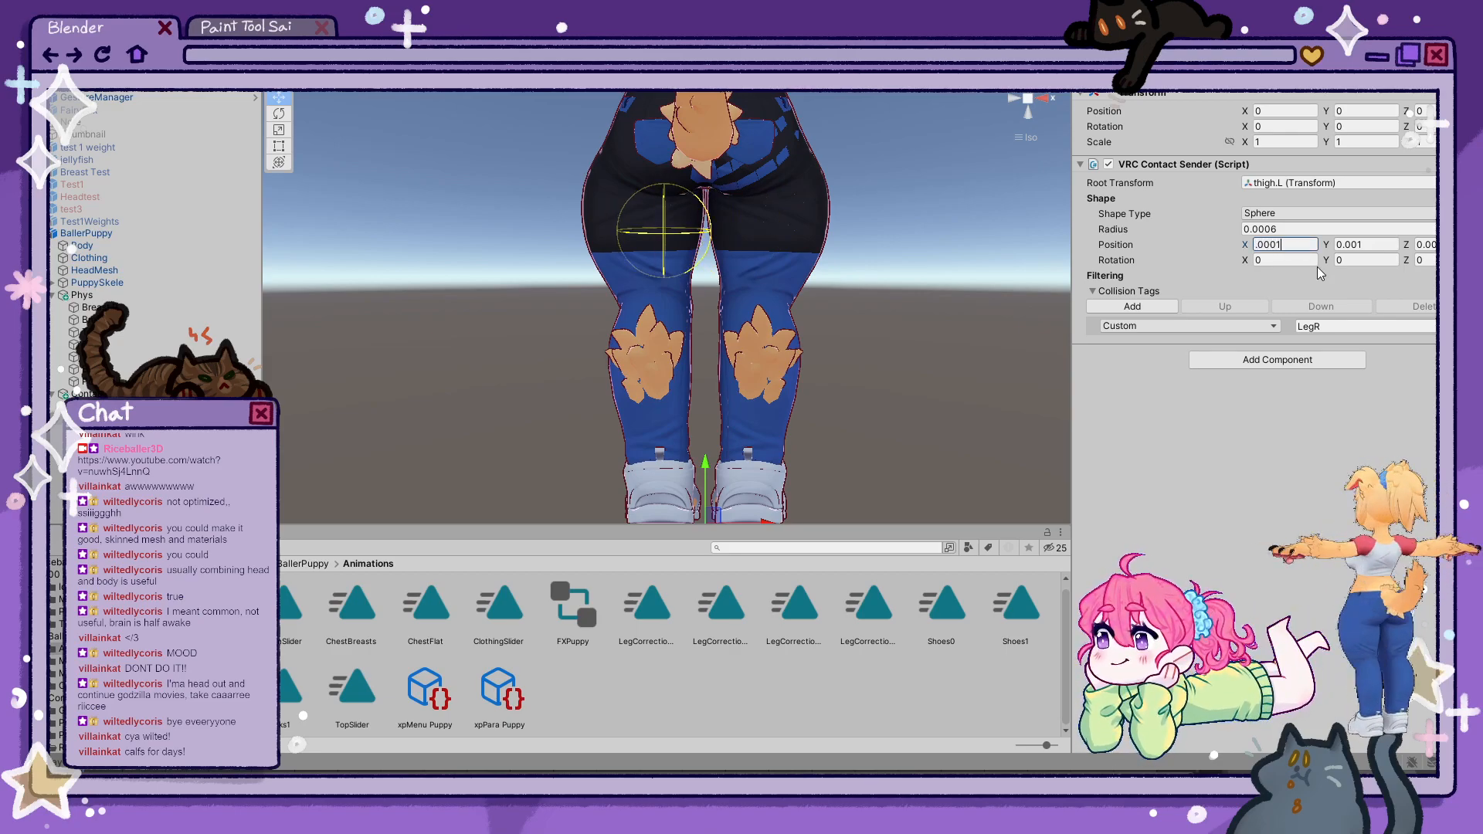
pyautogui.write('3')
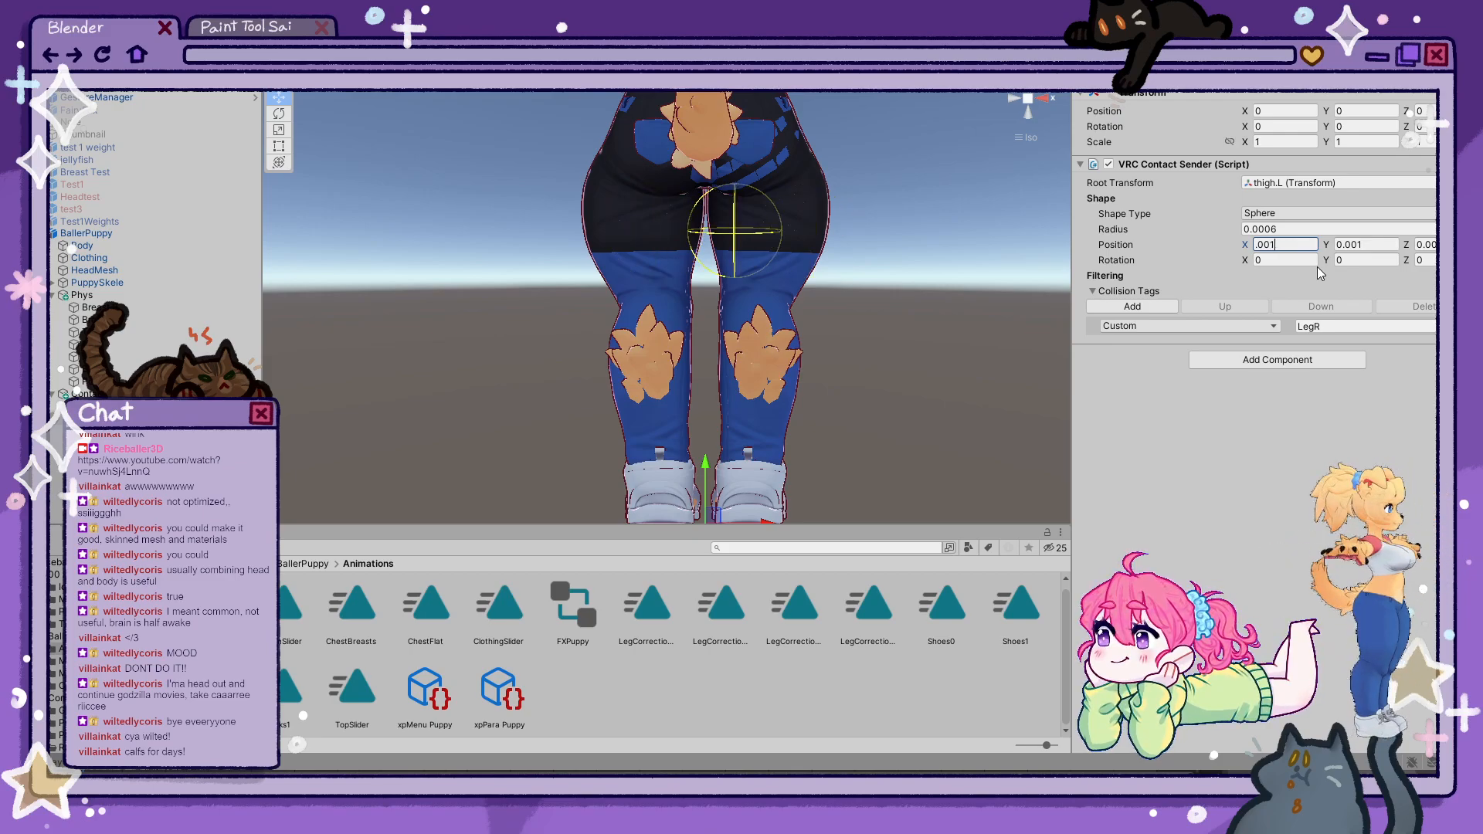
pyautogui.press('BackSpace')
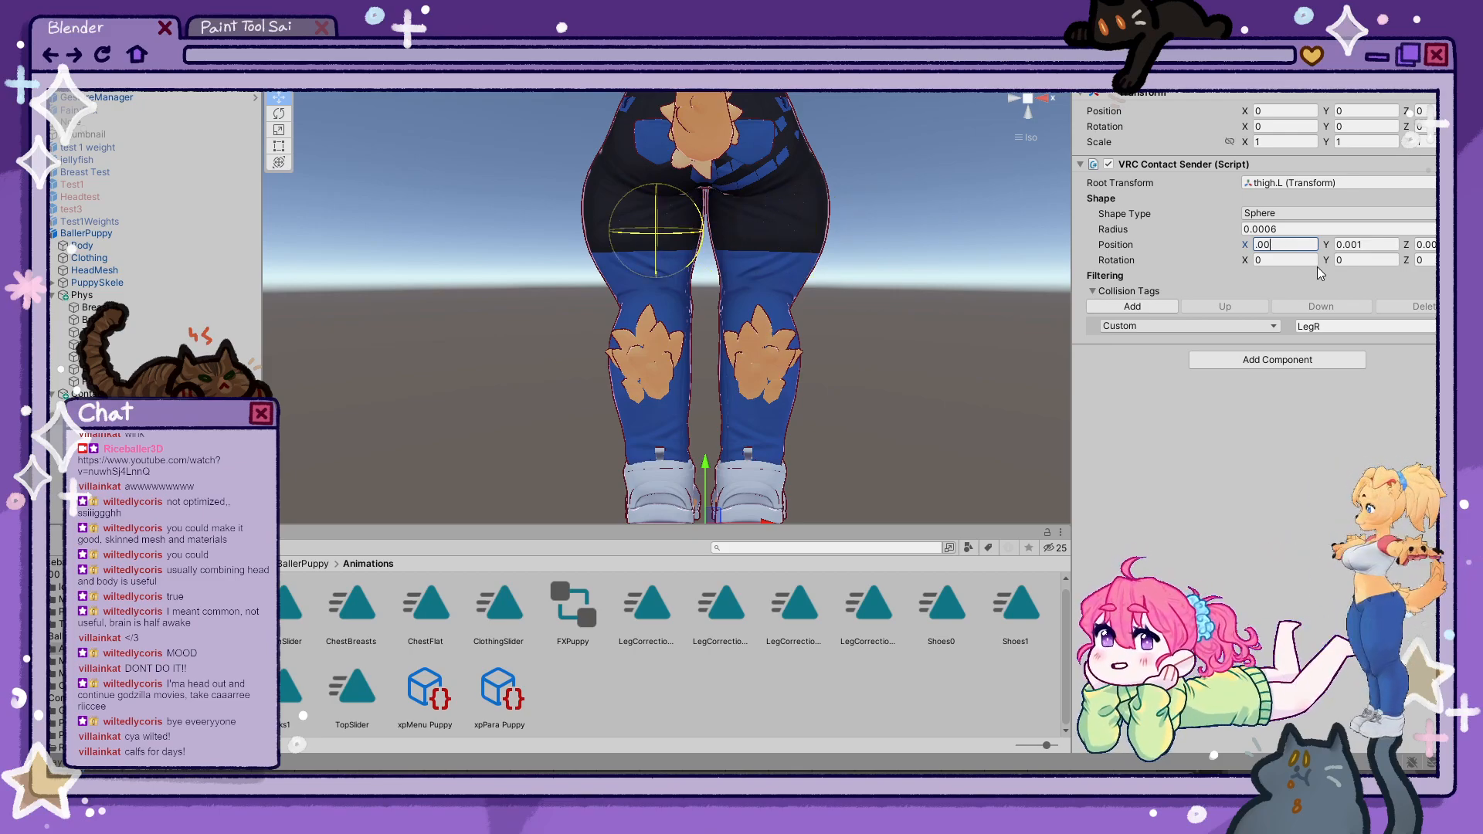
# - Expand the Hips bone under PuppySkele and assign thigh.R as the LegR contact sender's root transform
pyautogui.click(58, 297)
pyautogui.click(59, 298)
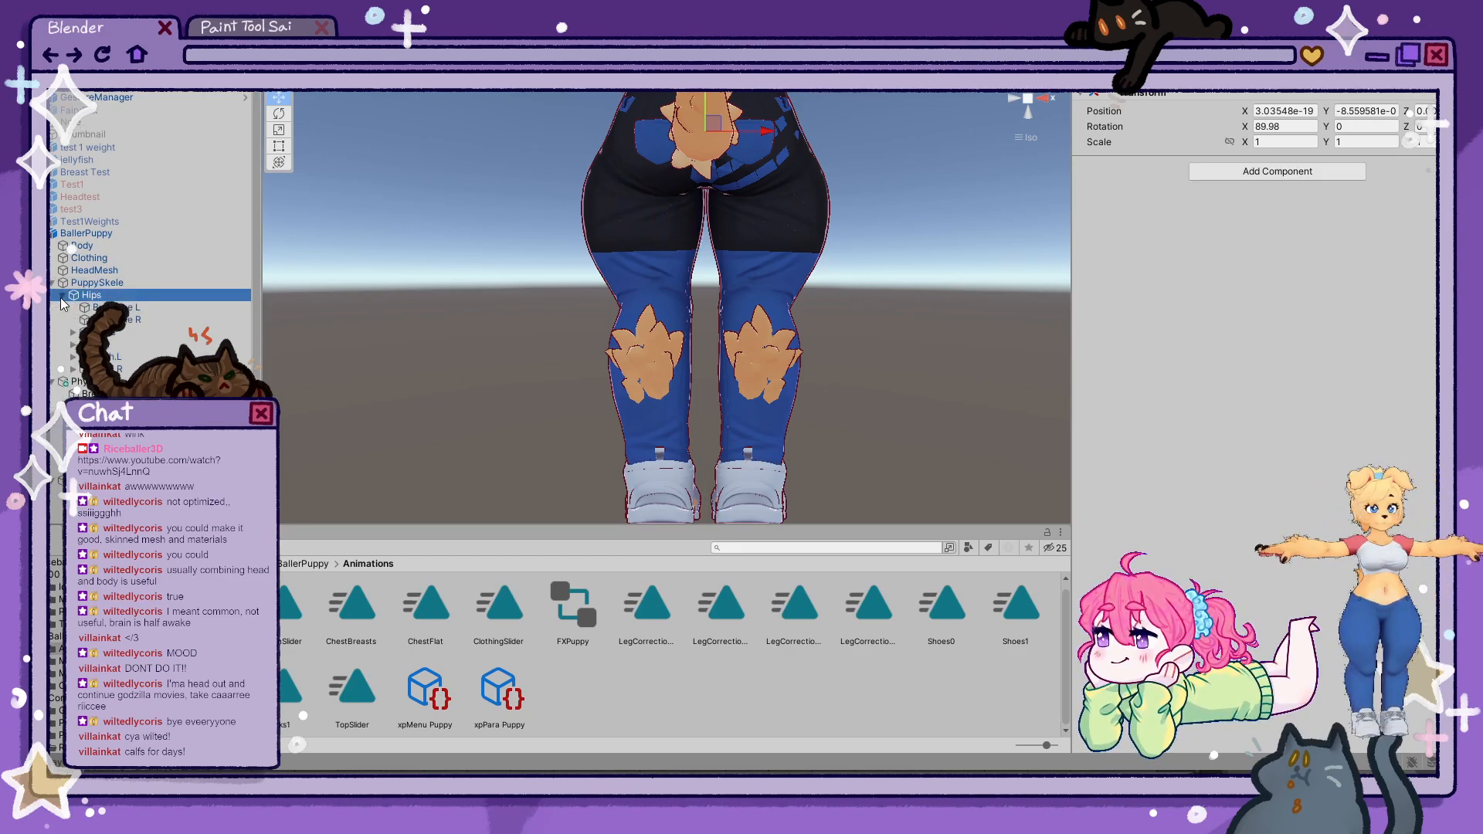
pyautogui.scroll(-1, 75, 378)
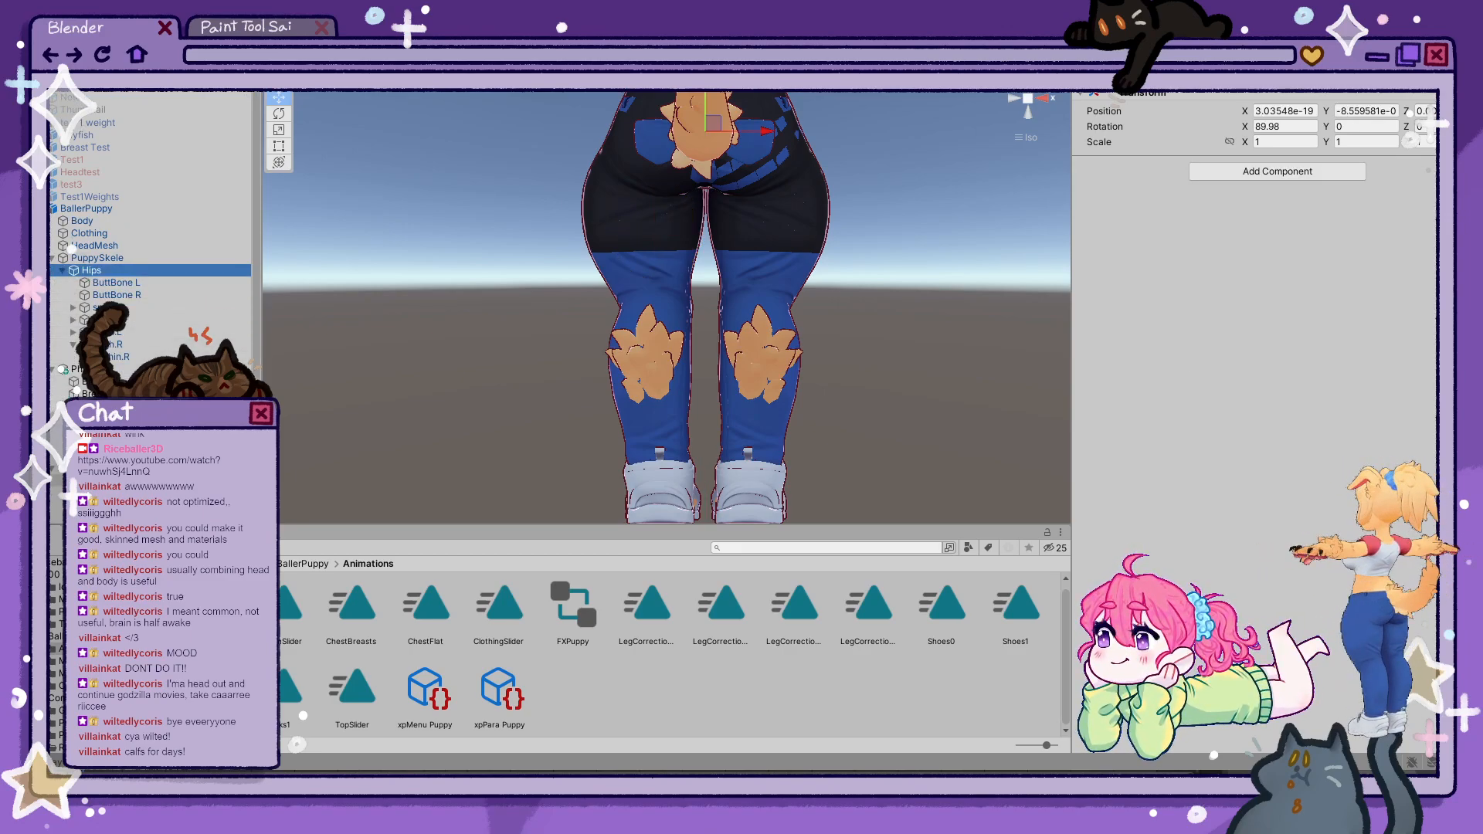
pyautogui.click(85, 443)
pyautogui.moveTo(116, 345); pyautogui.dragTo(1322, 187)
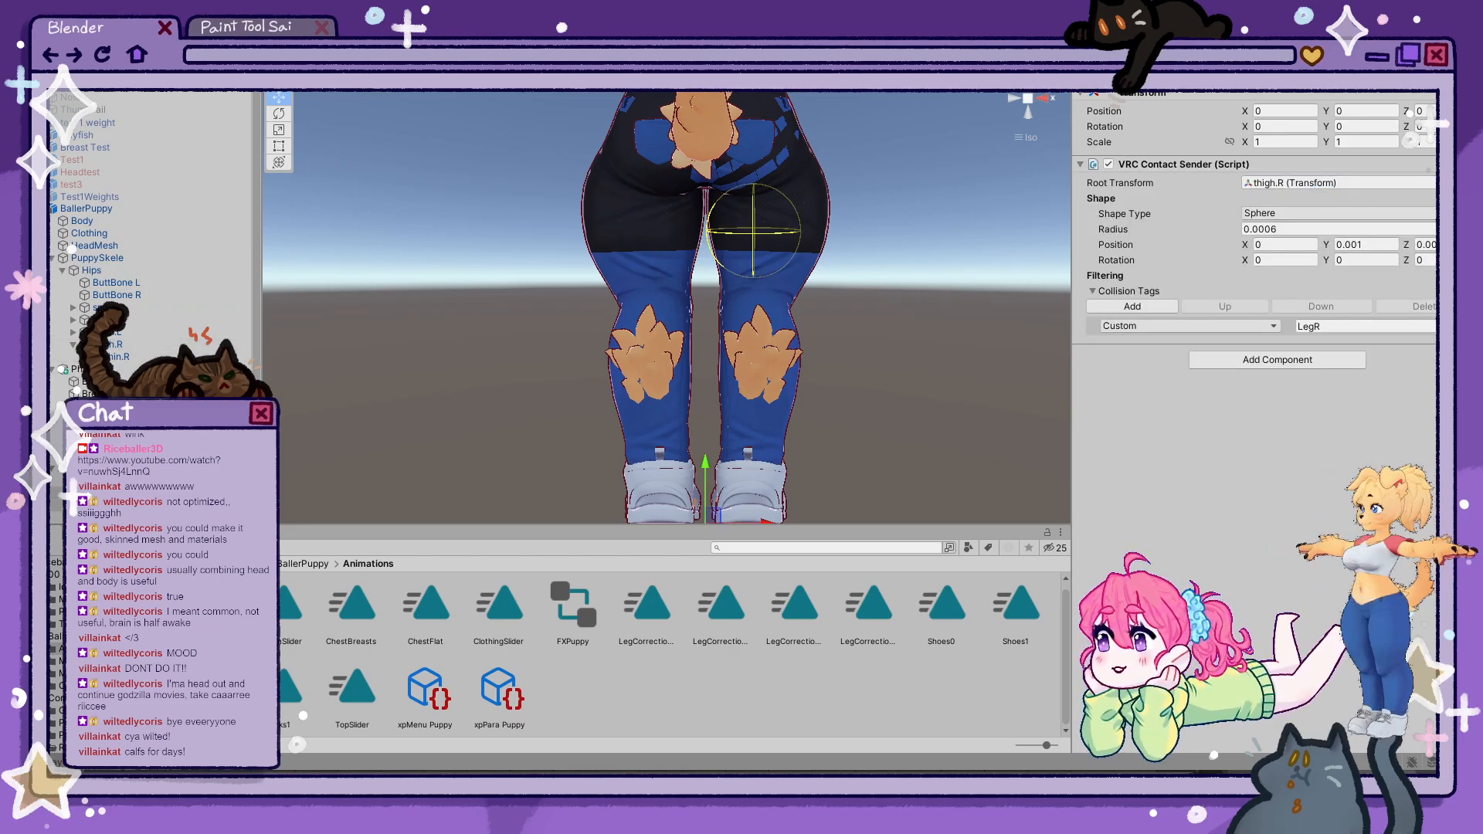
# - Assign shin.R as the LegR contact receiver's root transform and check its sphere around the right calf
pyautogui.click(101, 505)
pyautogui.moveTo(115, 357); pyautogui.dragTo(1328, 186)
pyautogui.scroll(-7, 805, 305)
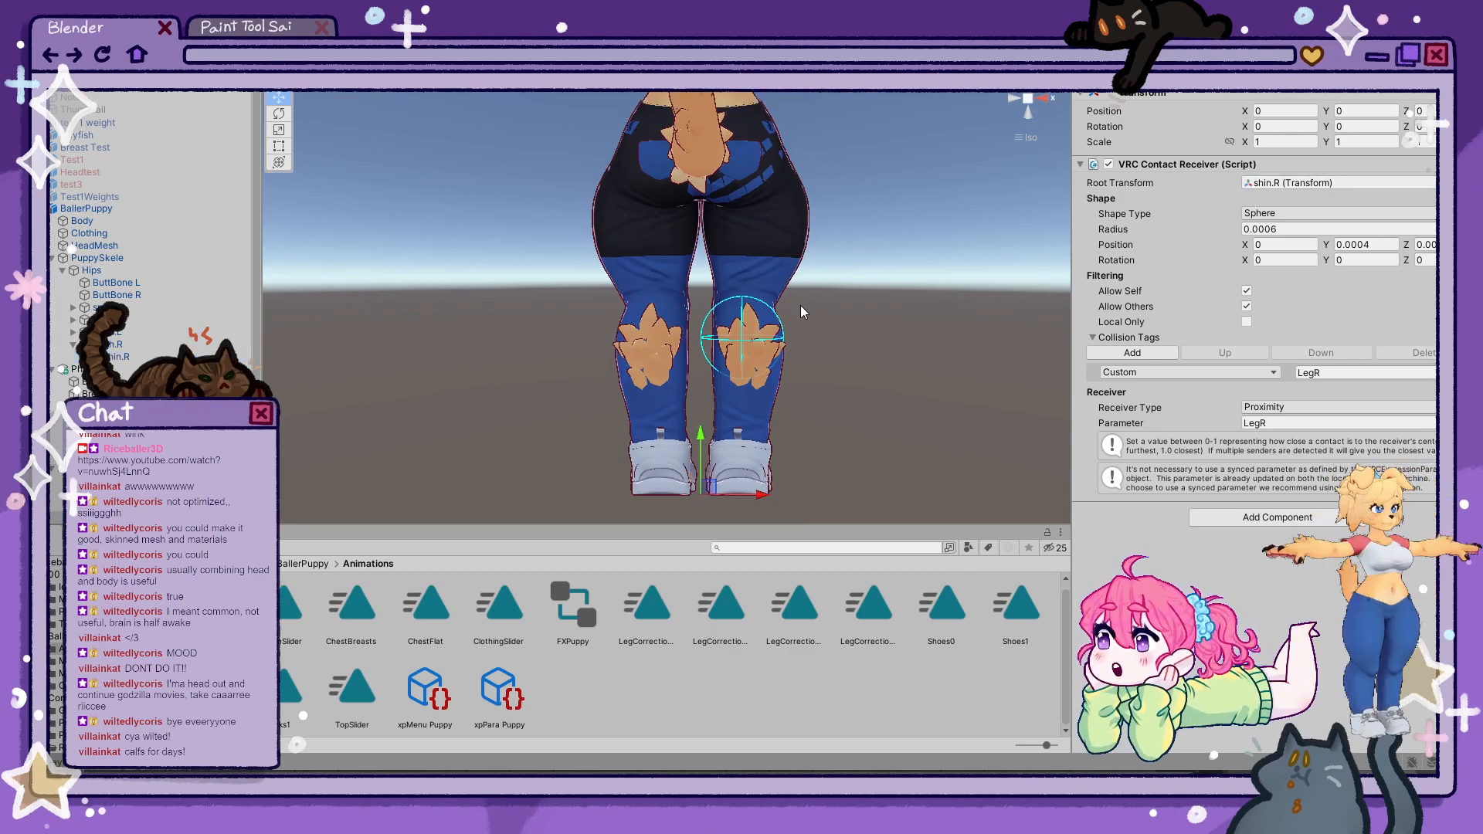
pyautogui.moveTo(780, 300); pyautogui.dragTo(942, 265, button='right')
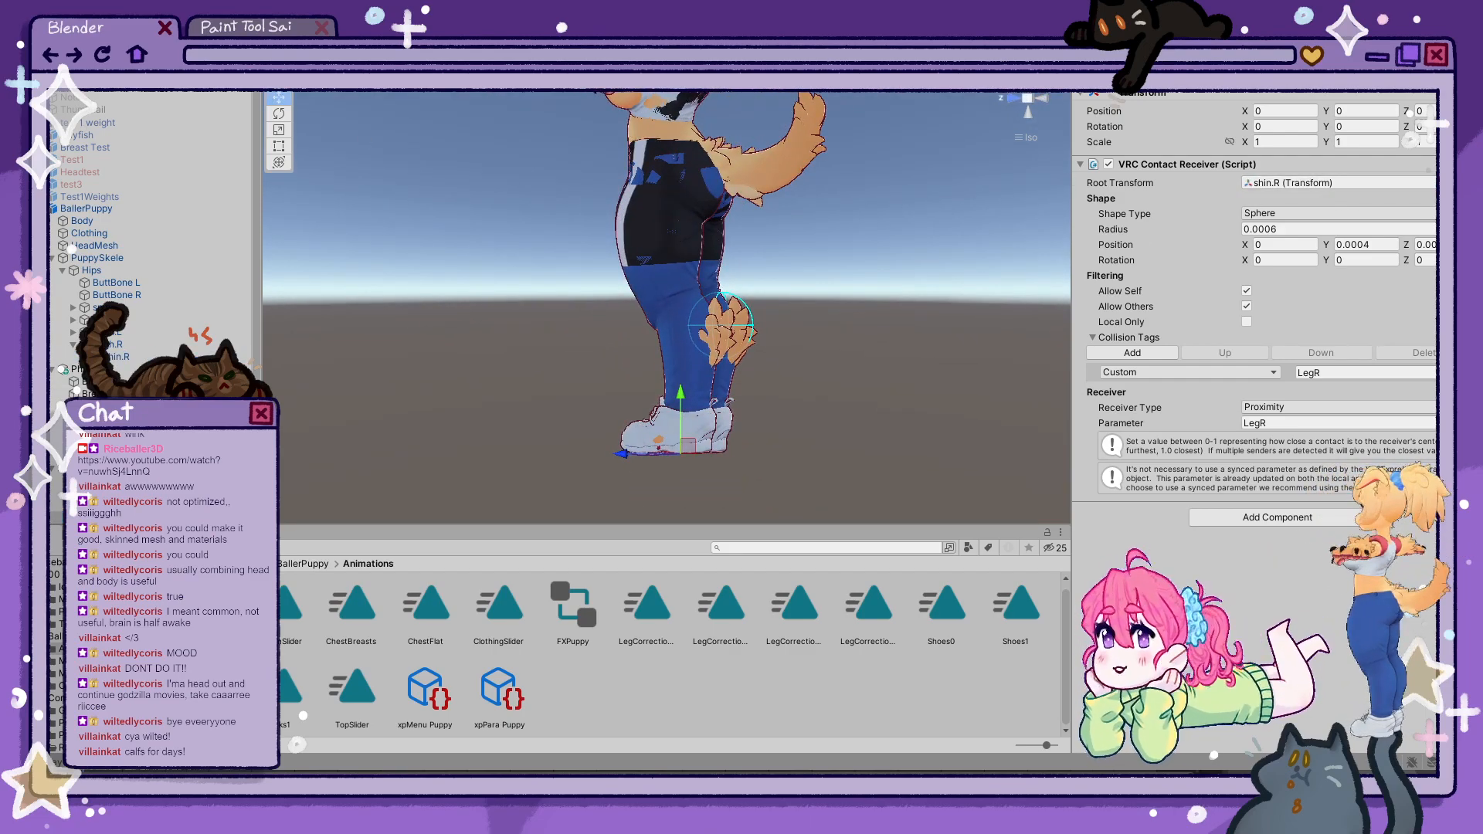
# - Return to the FXPuppy animator controller and inspect the LegL layer's blend tree state
pyautogui.click(390, 41)
pyautogui.click(315, 91)
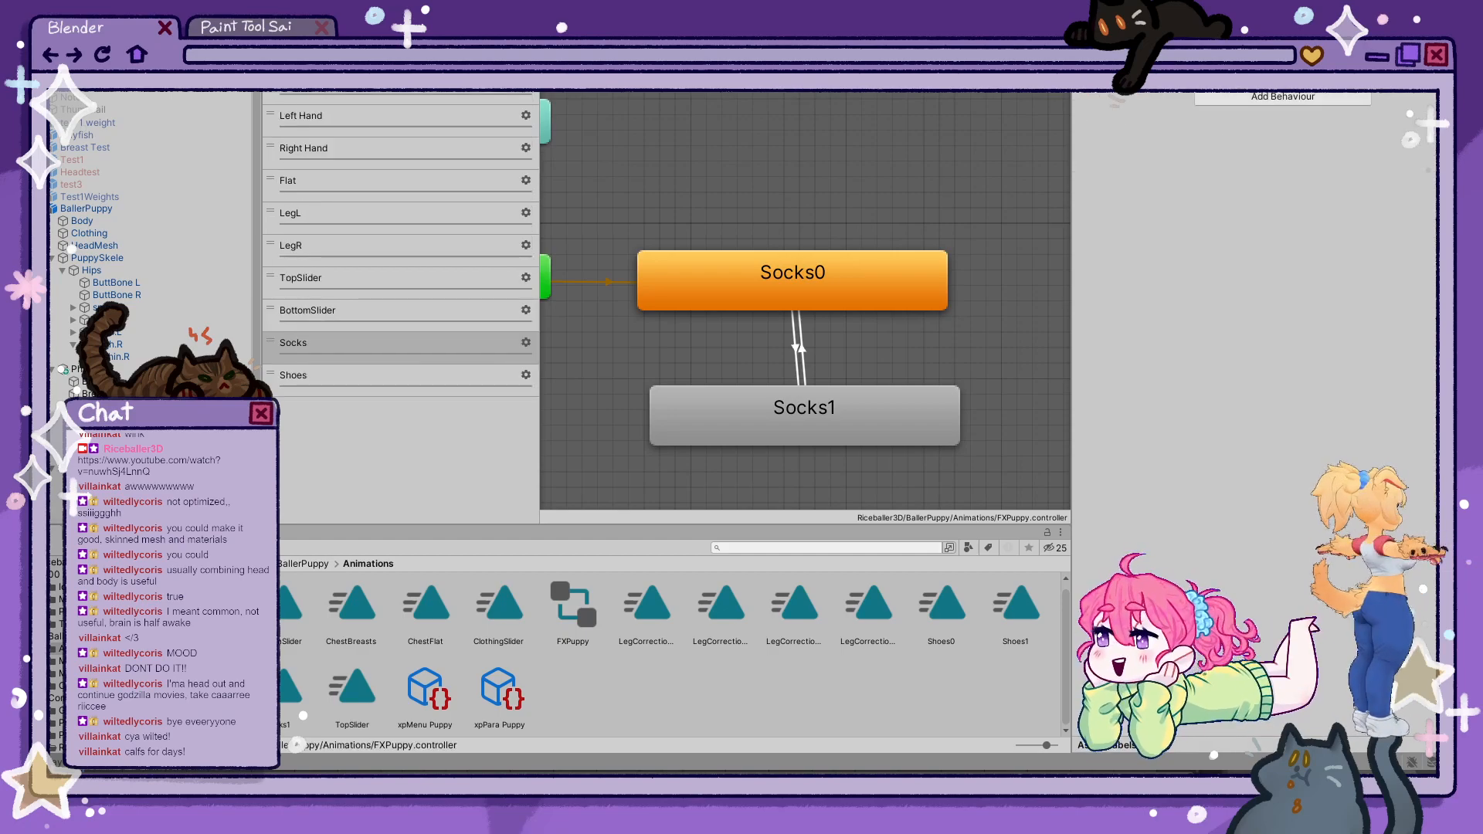
pyautogui.click(328, 248)
pyautogui.click(304, 219)
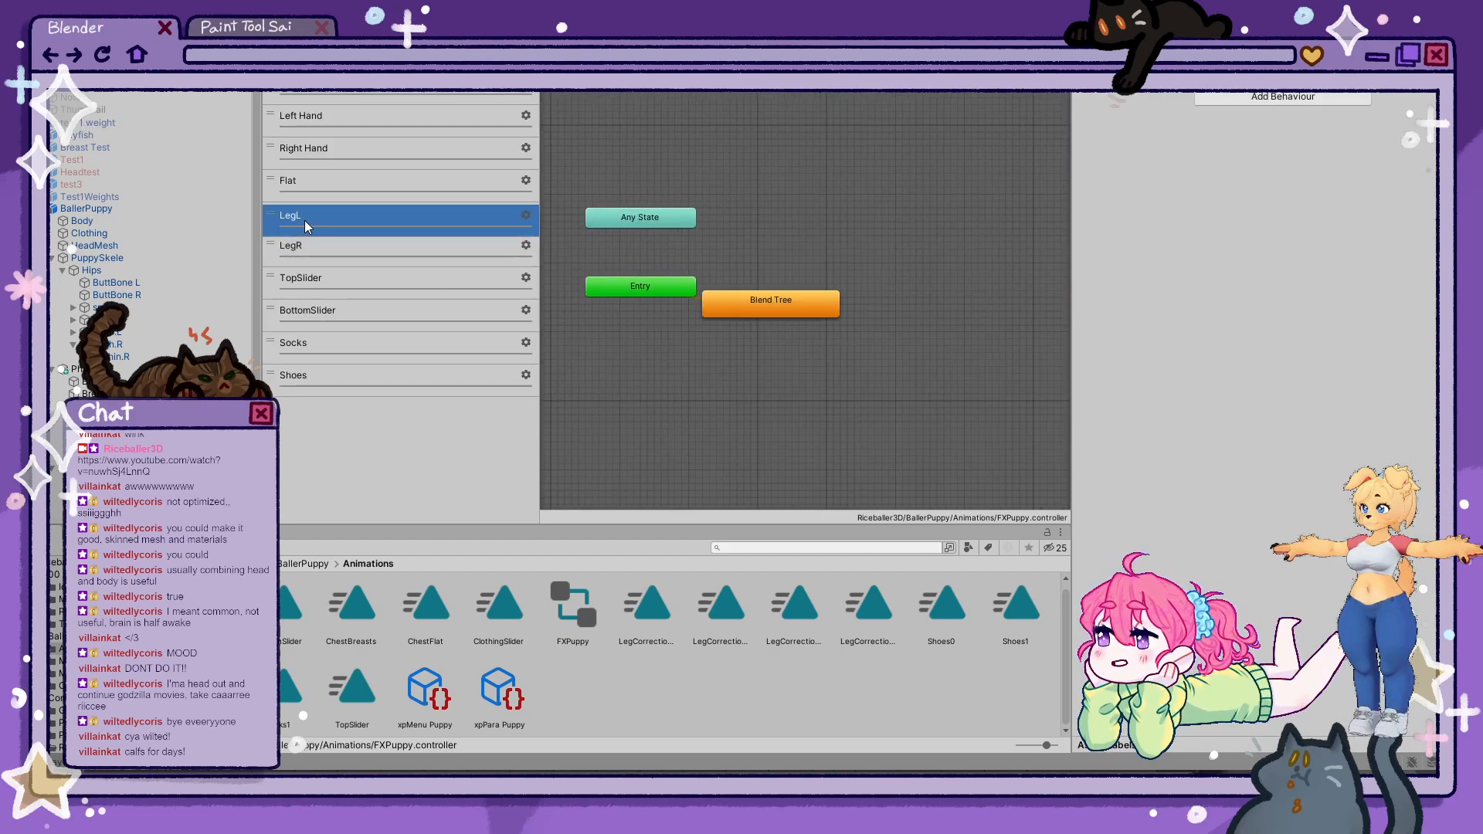
pyautogui.click(723, 303)
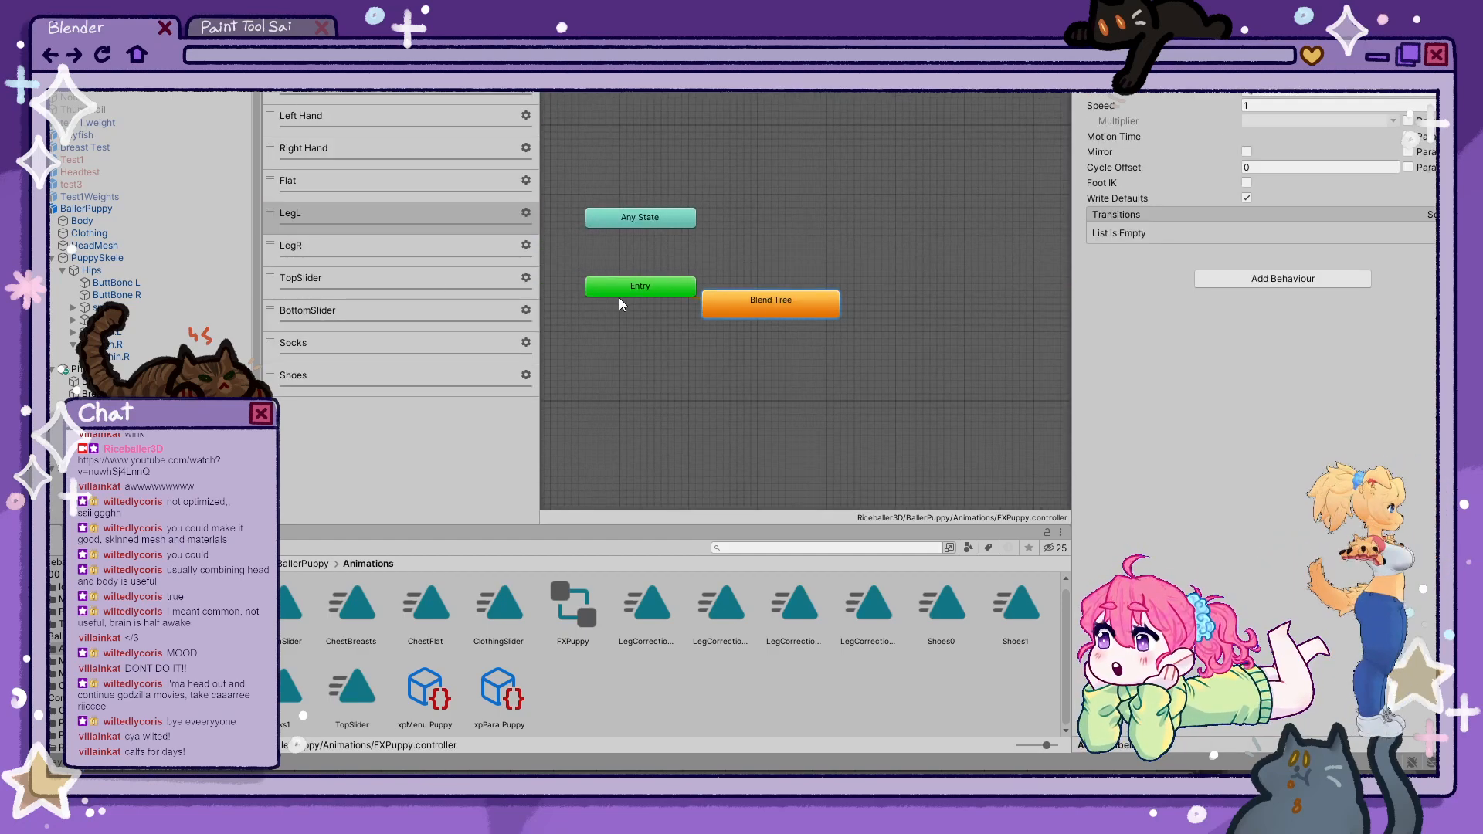
# - Create a blend tree in the LegR layer, open it and add two empty motion fields
pyautogui.click(383, 254)
pyautogui.click(763, 309)
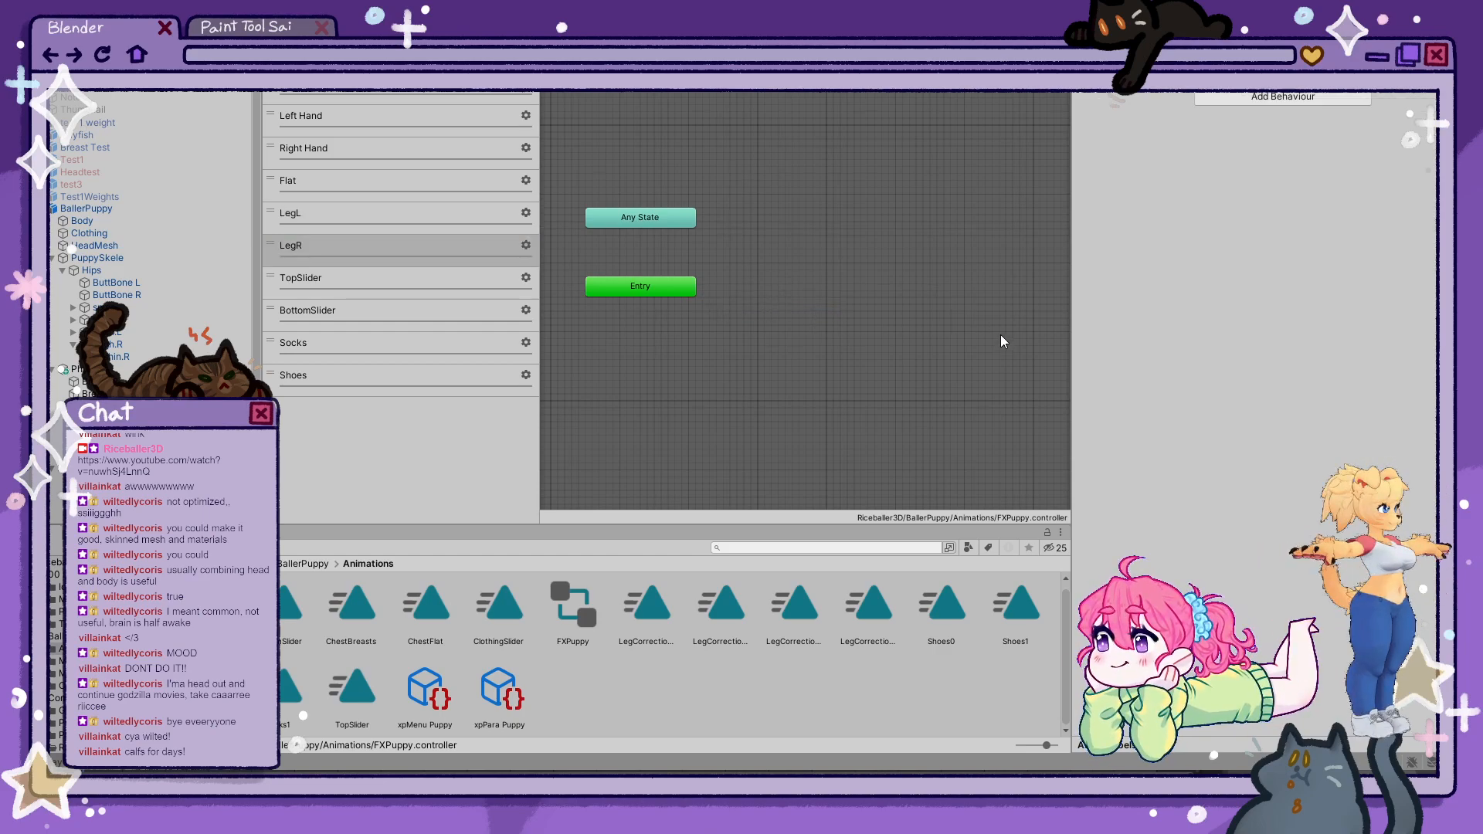
pyautogui.doubleClick(818, 321)
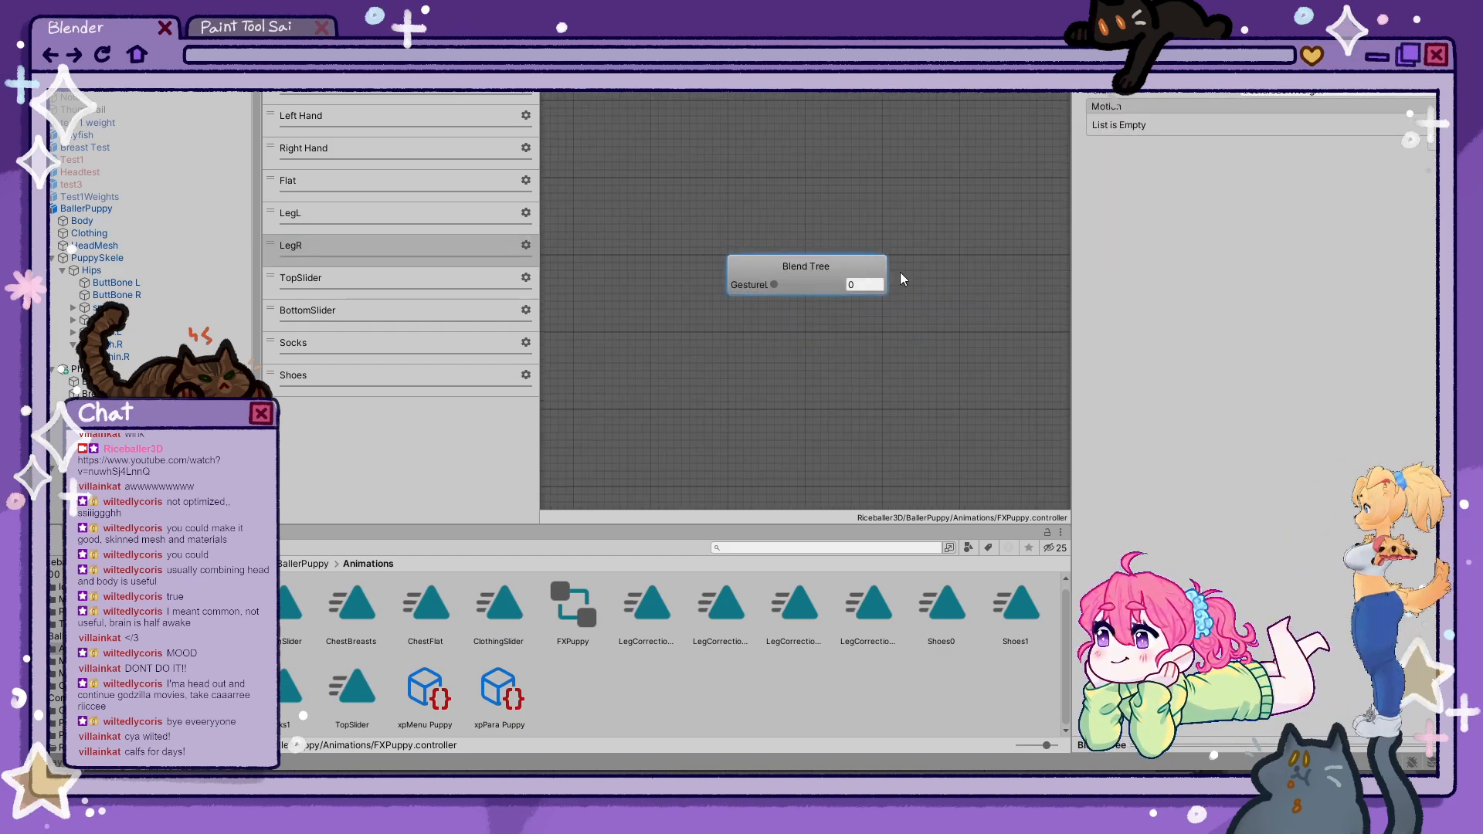
pyautogui.click(1413, 160)
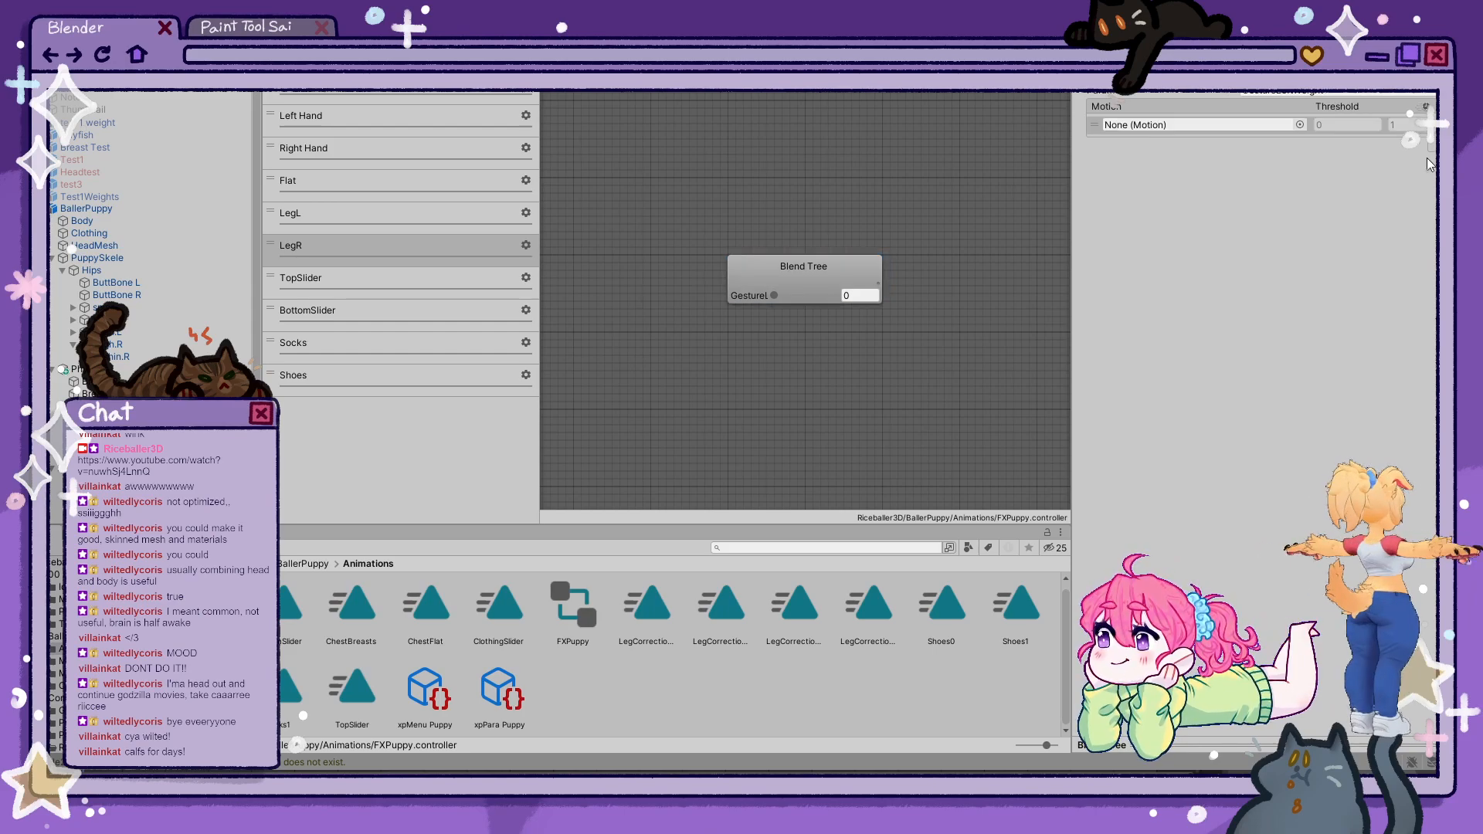
pyautogui.click(1427, 159)
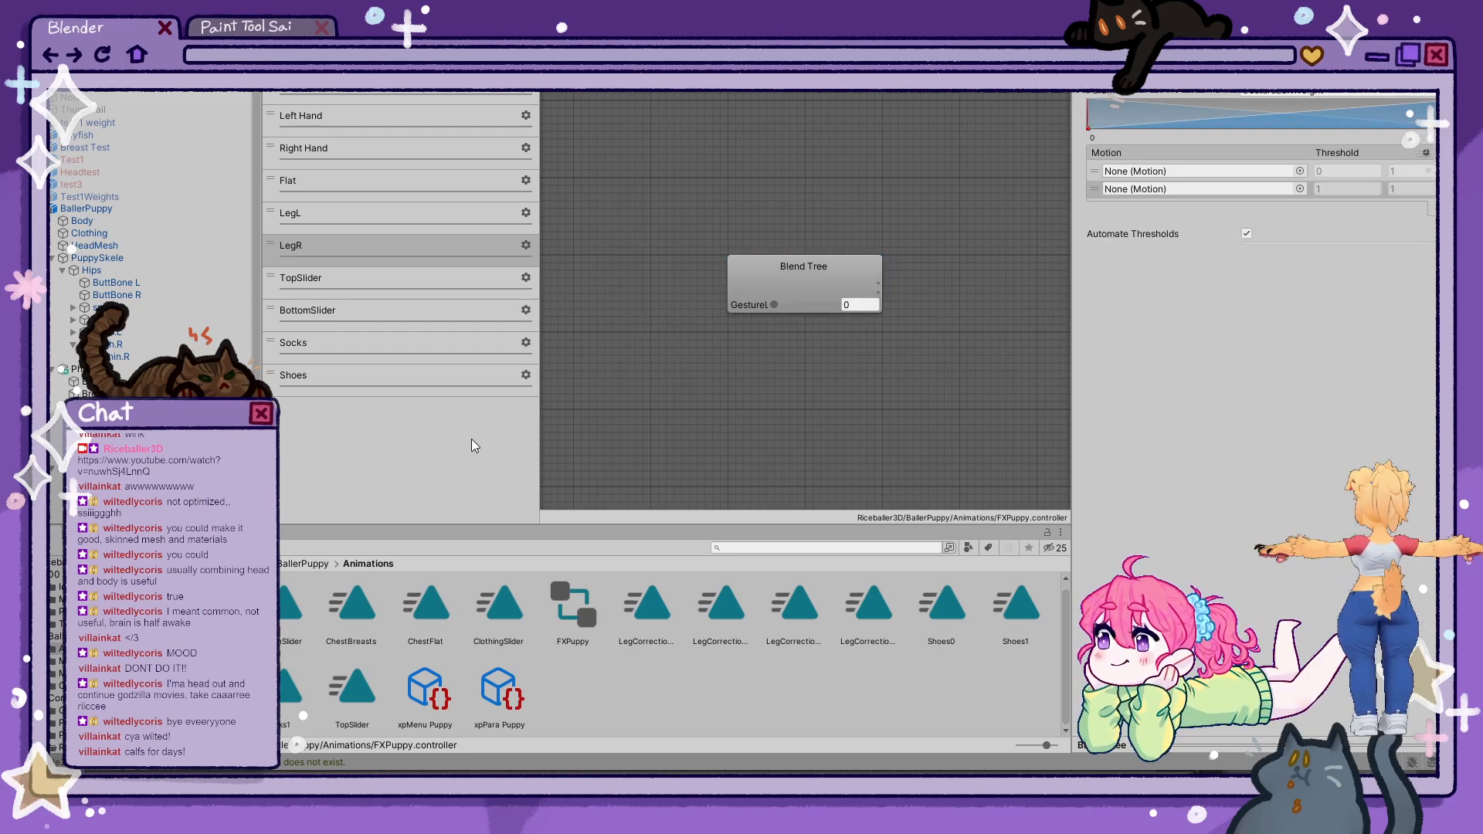
# - Assign LegCorrectionR_0 and LegCorrectionR_1 to the LegR blend tree's motions and set its blend parameter to LegR
pyautogui.click(674, 611)
pyautogui.click(722, 609)
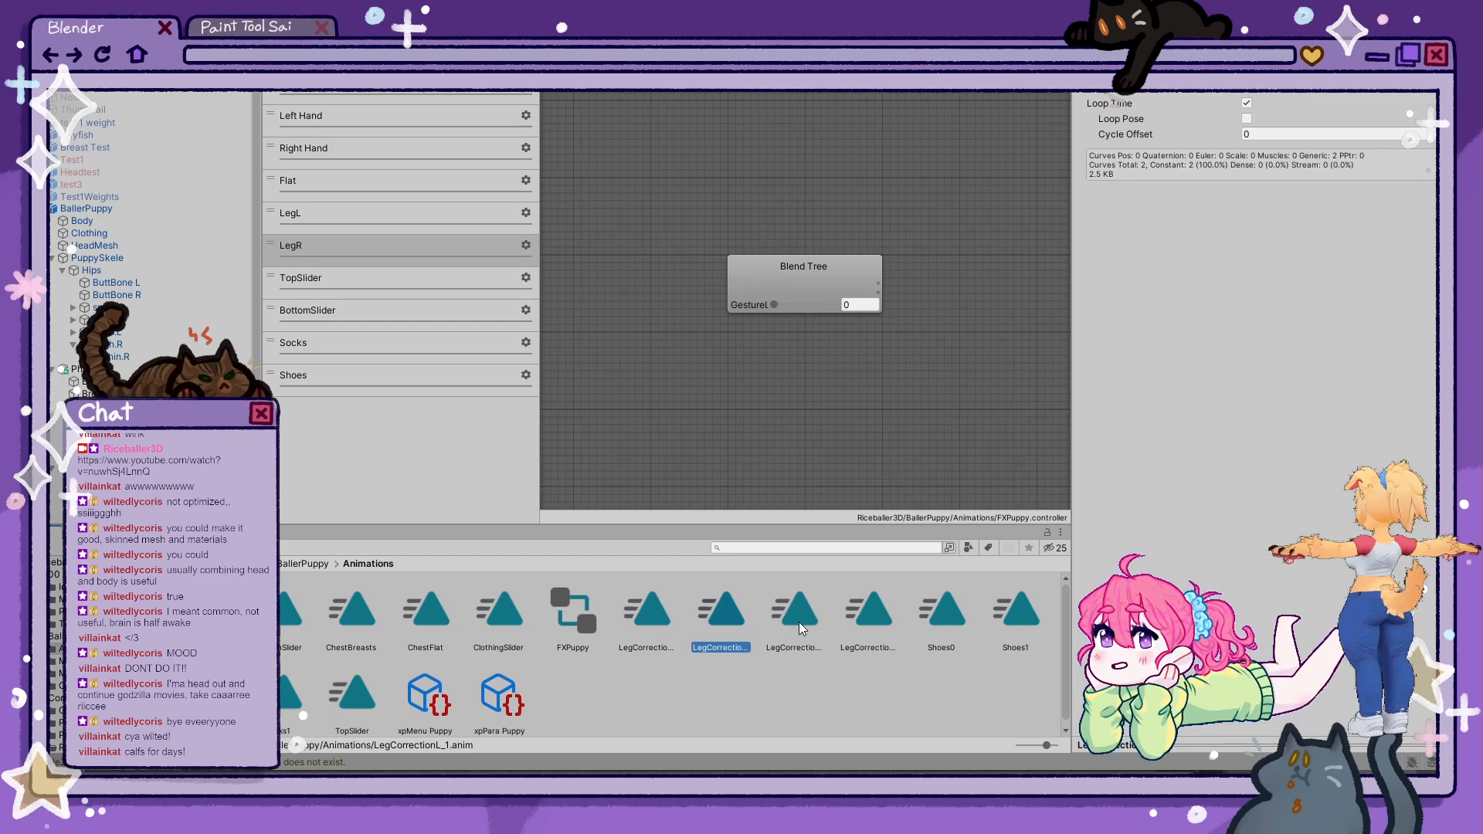
pyautogui.click(799, 622)
pyautogui.click(892, 624)
pyautogui.click(812, 275)
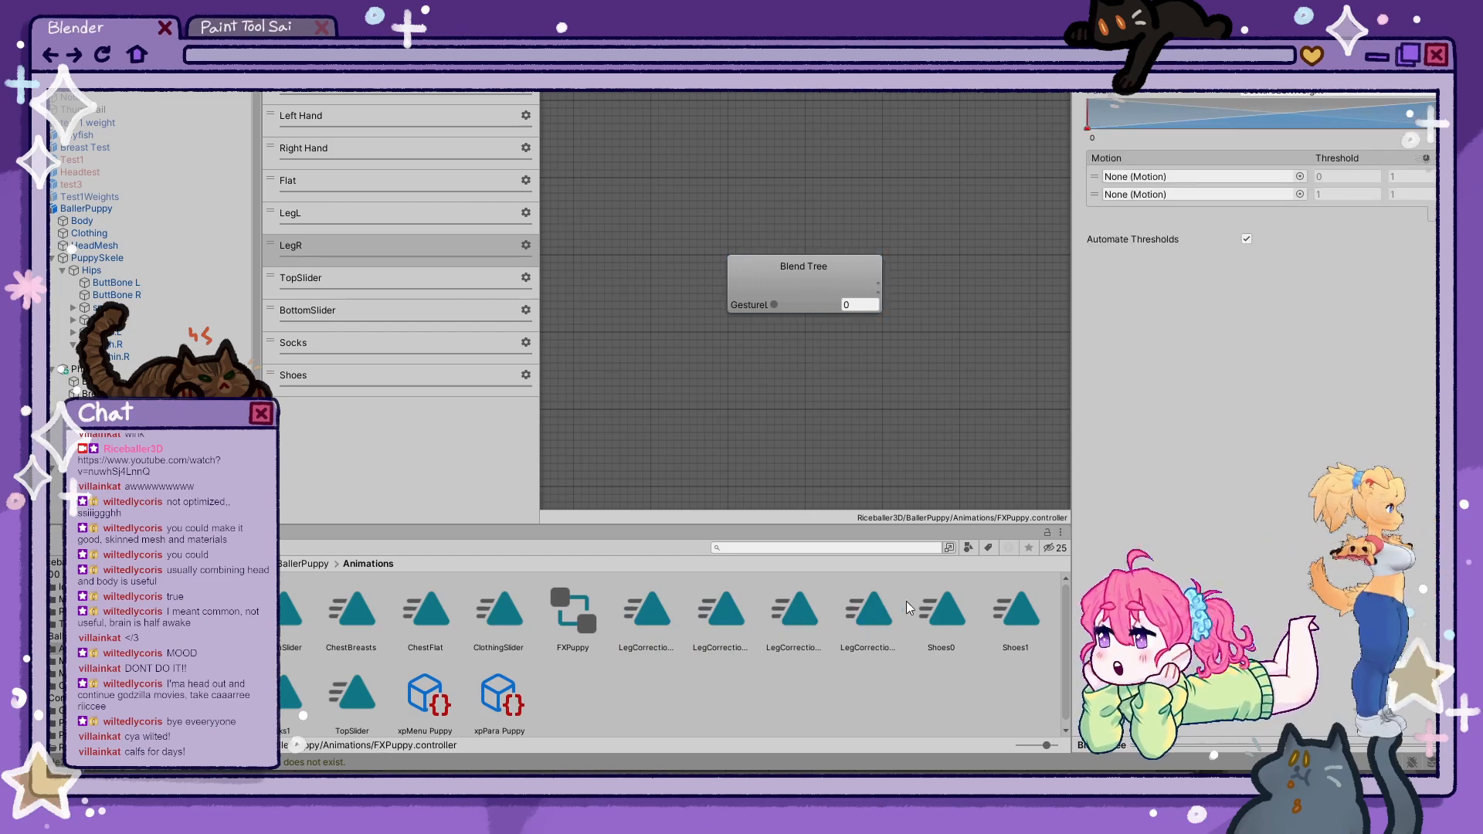
pyautogui.moveTo(930, 568); pyautogui.dragTo(1147, 178)
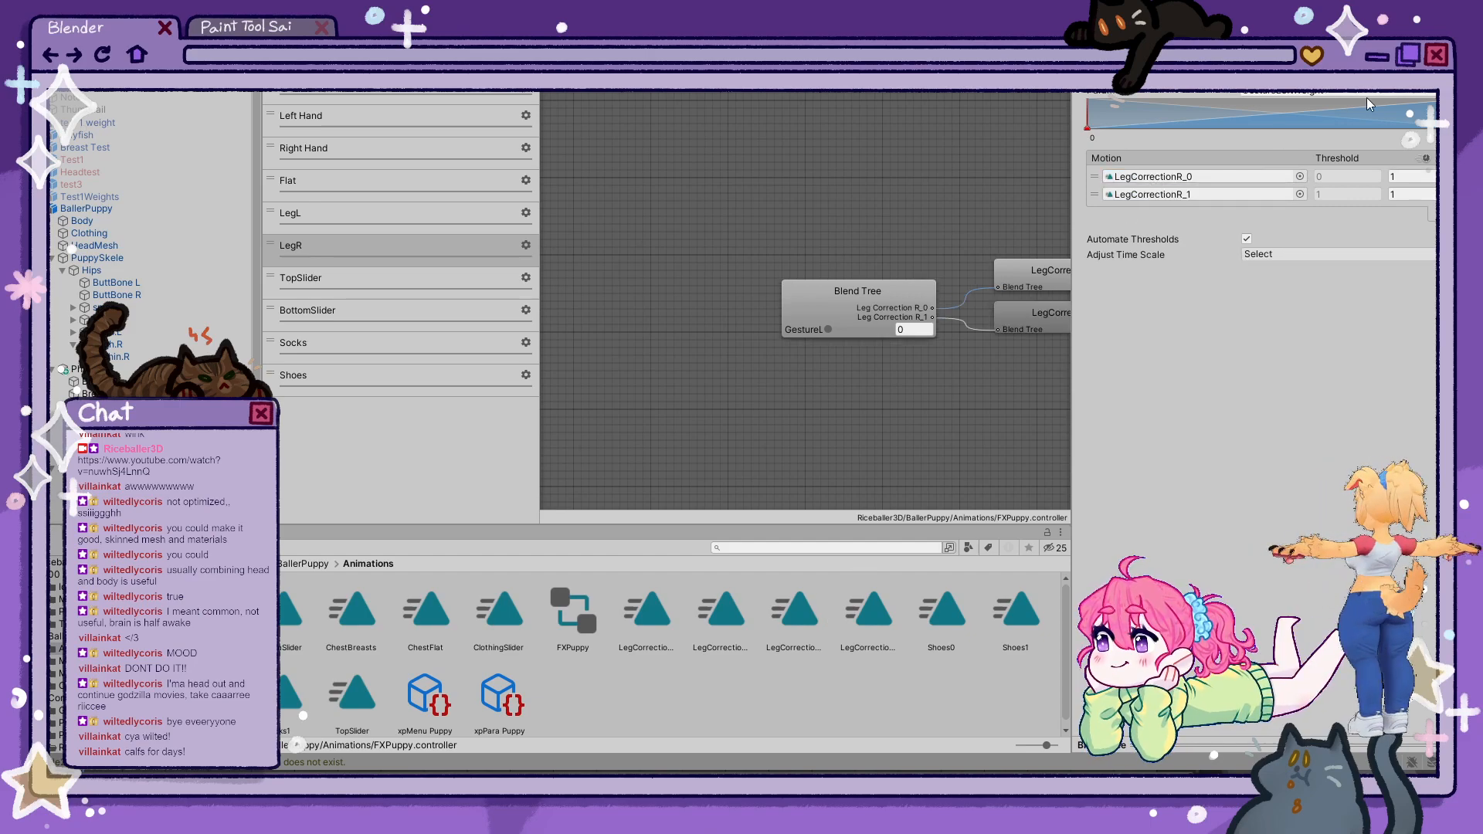
pyautogui.click(1427, 166)
# - Return to the scene and review the contact objects, ending on the LegR receiver
pyautogui.click(285, 51)
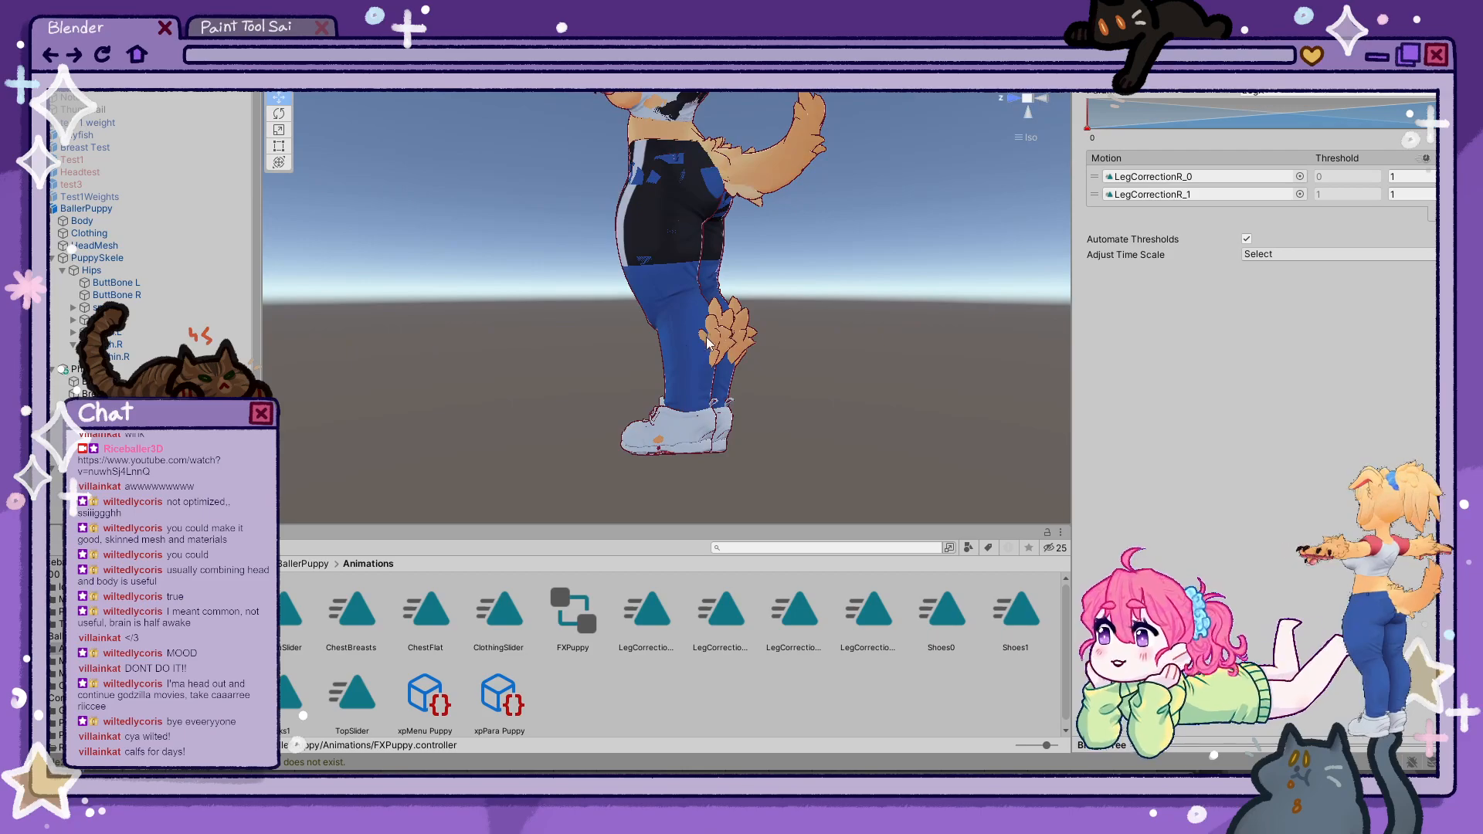
pyautogui.click(101, 481)
pyautogui.click(101, 492)
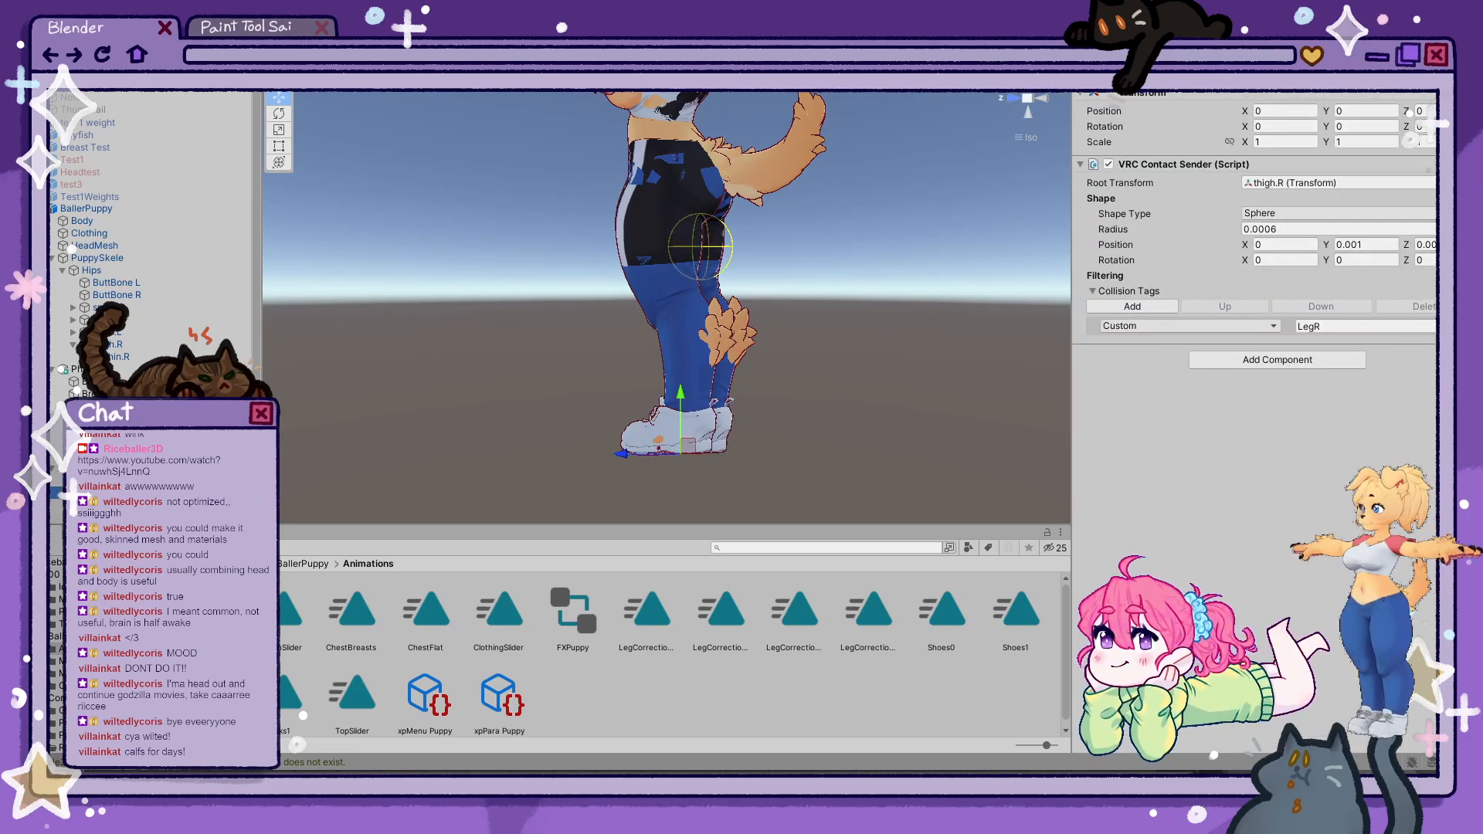
pyautogui.click(101, 517)
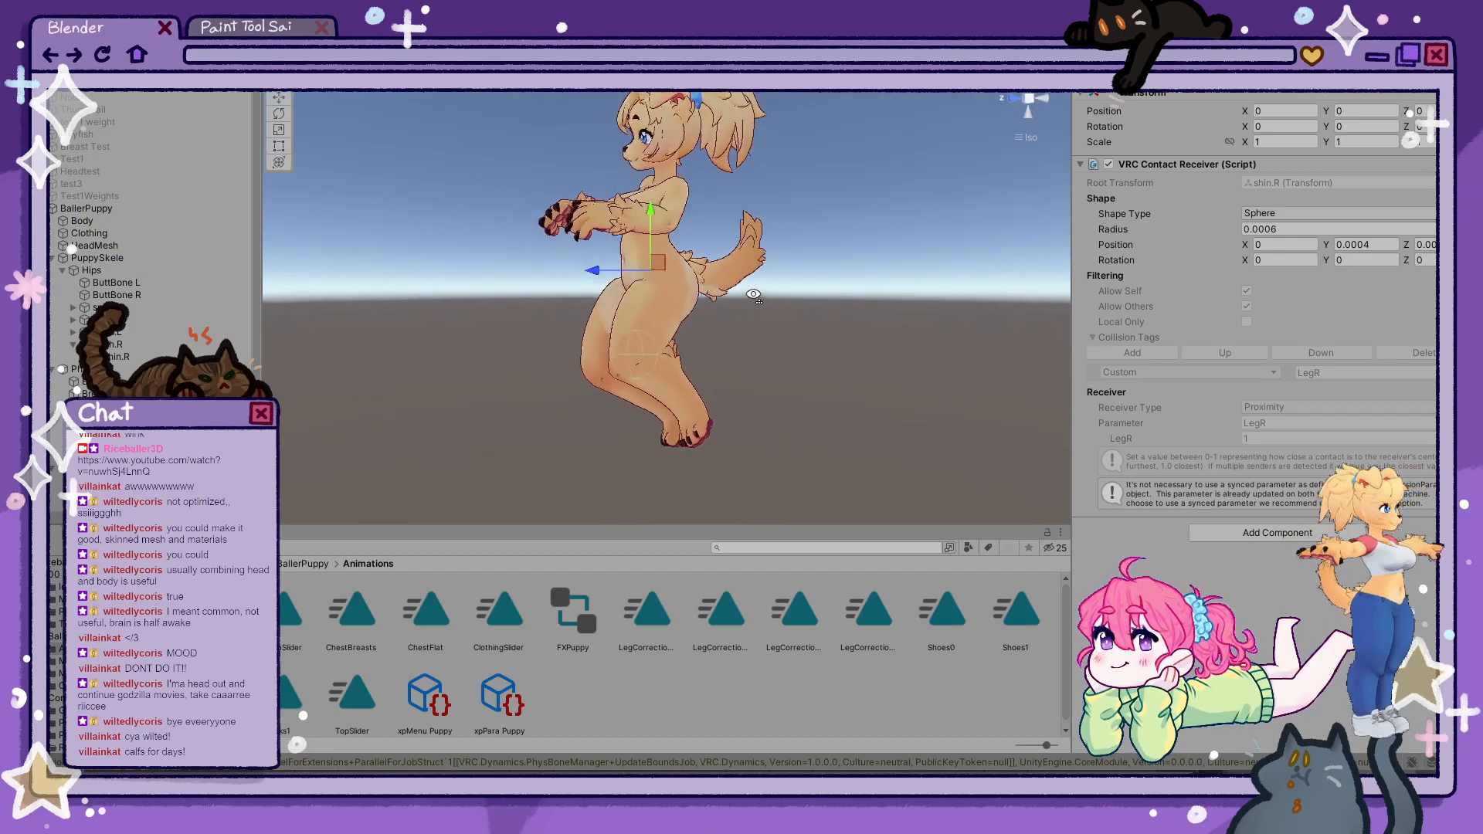
# - Examine the bent legs in play mode from the front and both sides with the LegR receiver selected
pyautogui.moveTo(605, 293); pyautogui.dragTo(1022, 219, button='right')
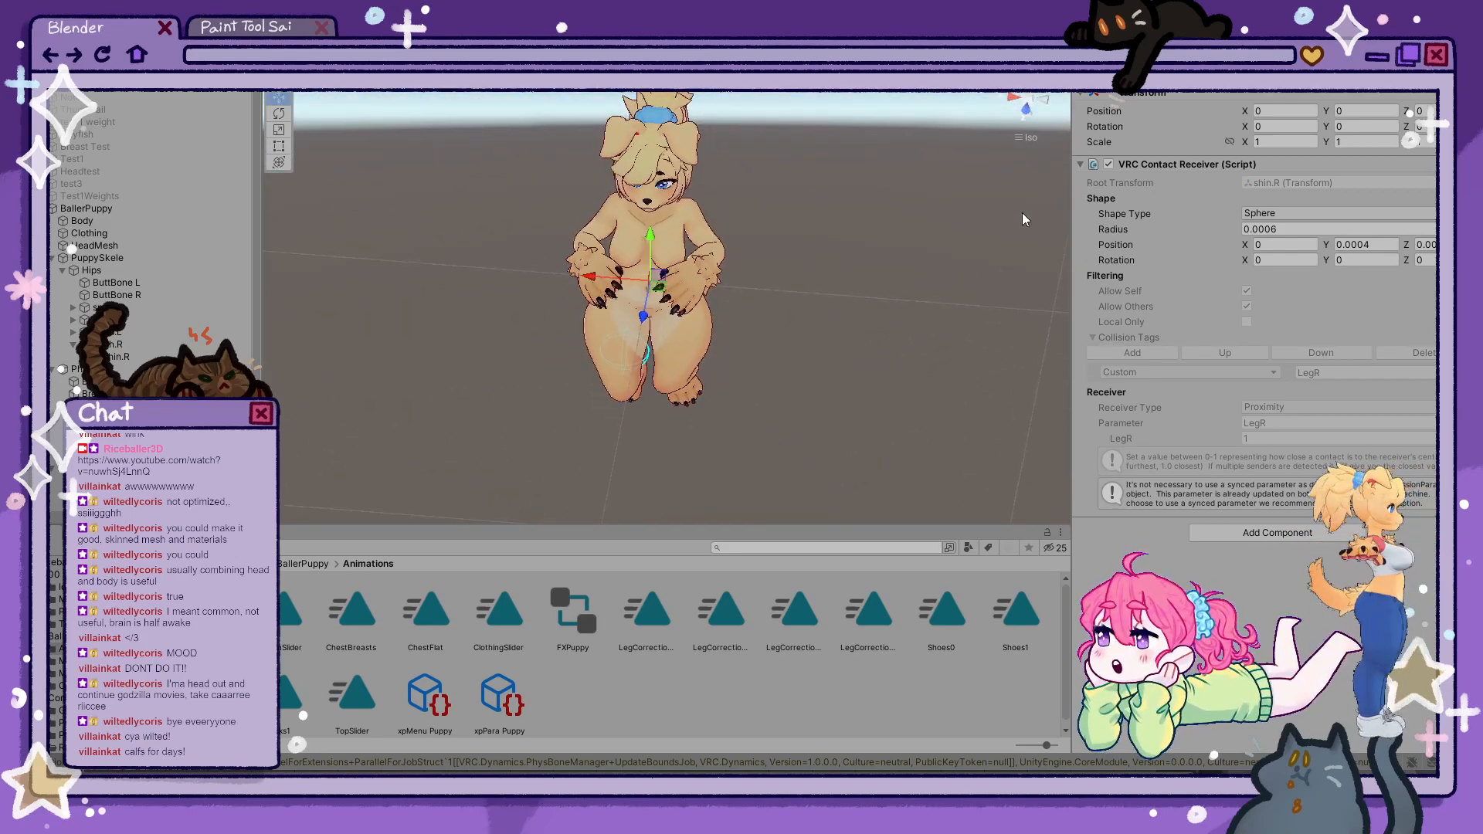
pyautogui.click(1032, 104)
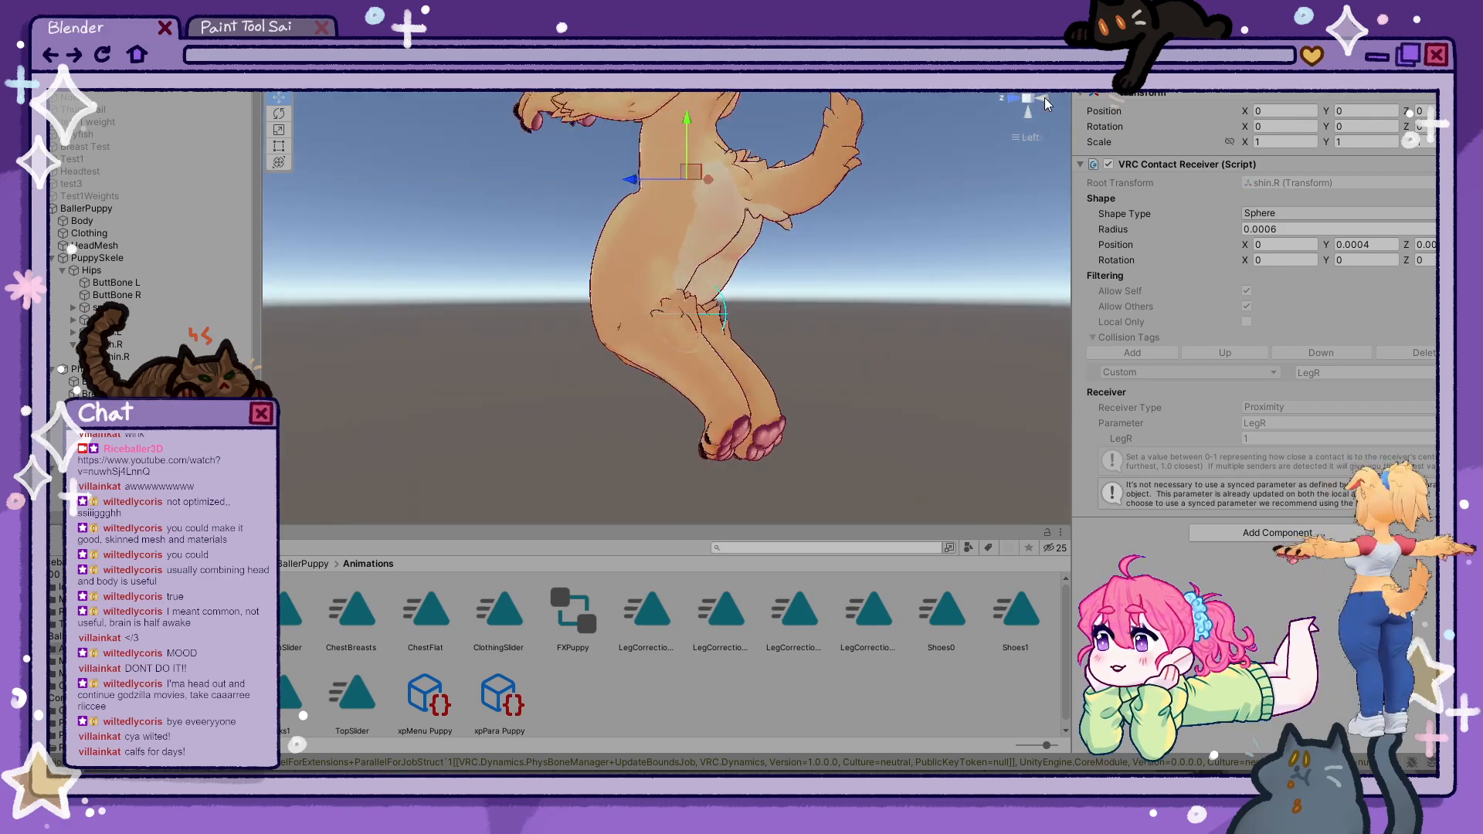
pyautogui.click(1044, 101)
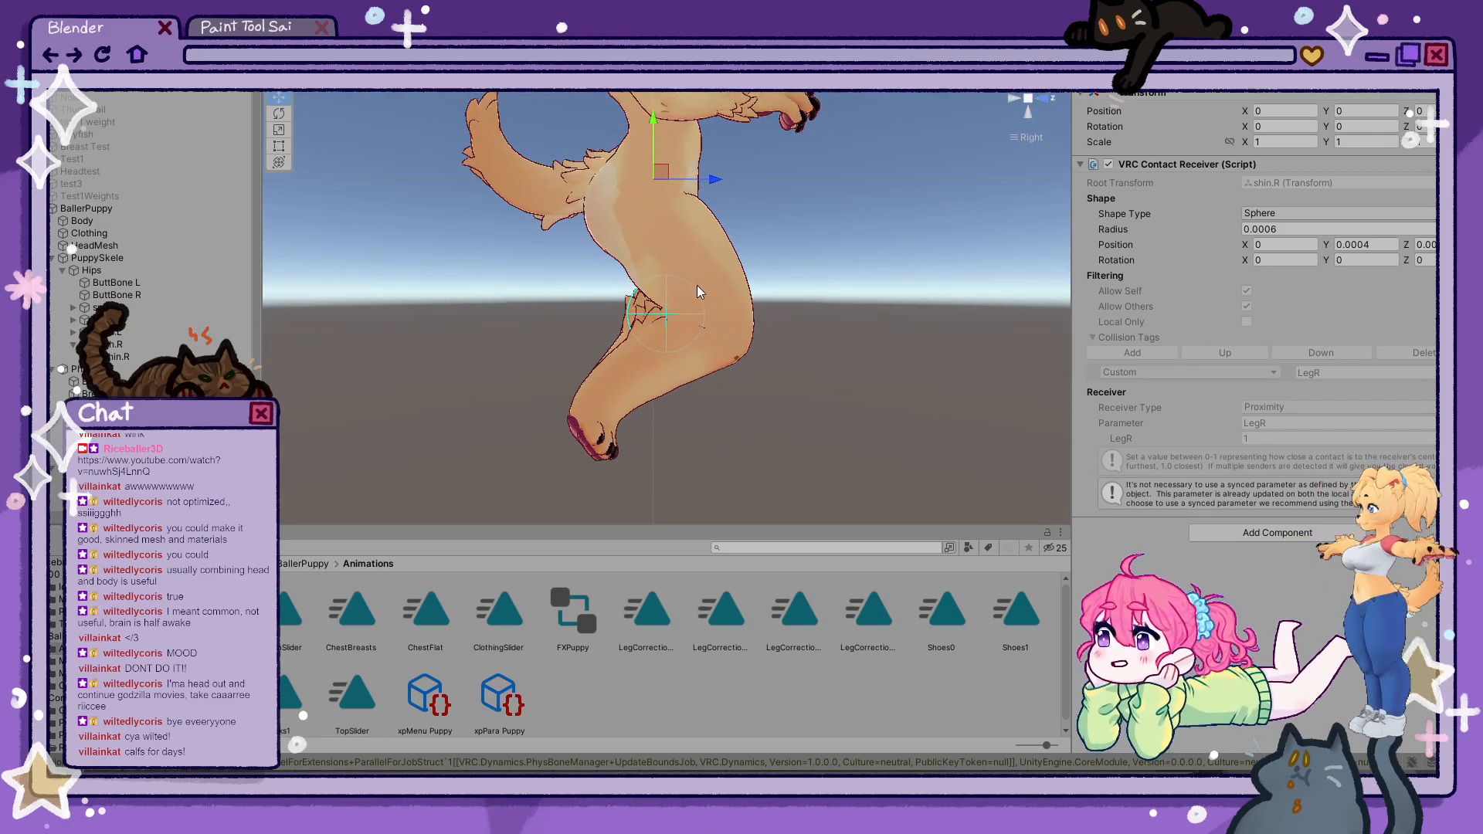
pyautogui.click(1016, 99)
pyautogui.click(1016, 97)
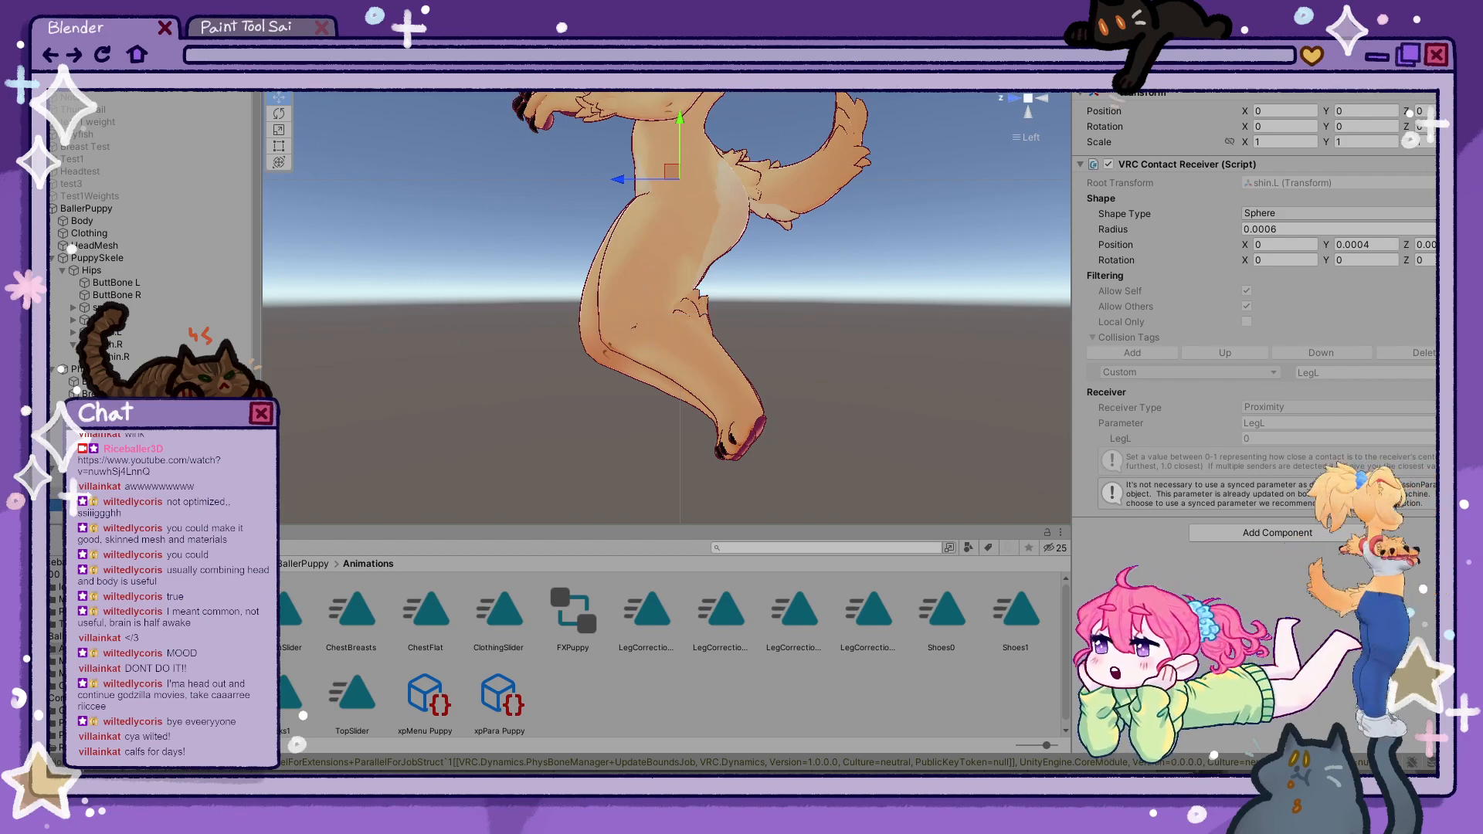
# - Compare the LegL contact sender and receiver settings in play mode, then stop playing and return to the animator
pyautogui.click(116, 480)
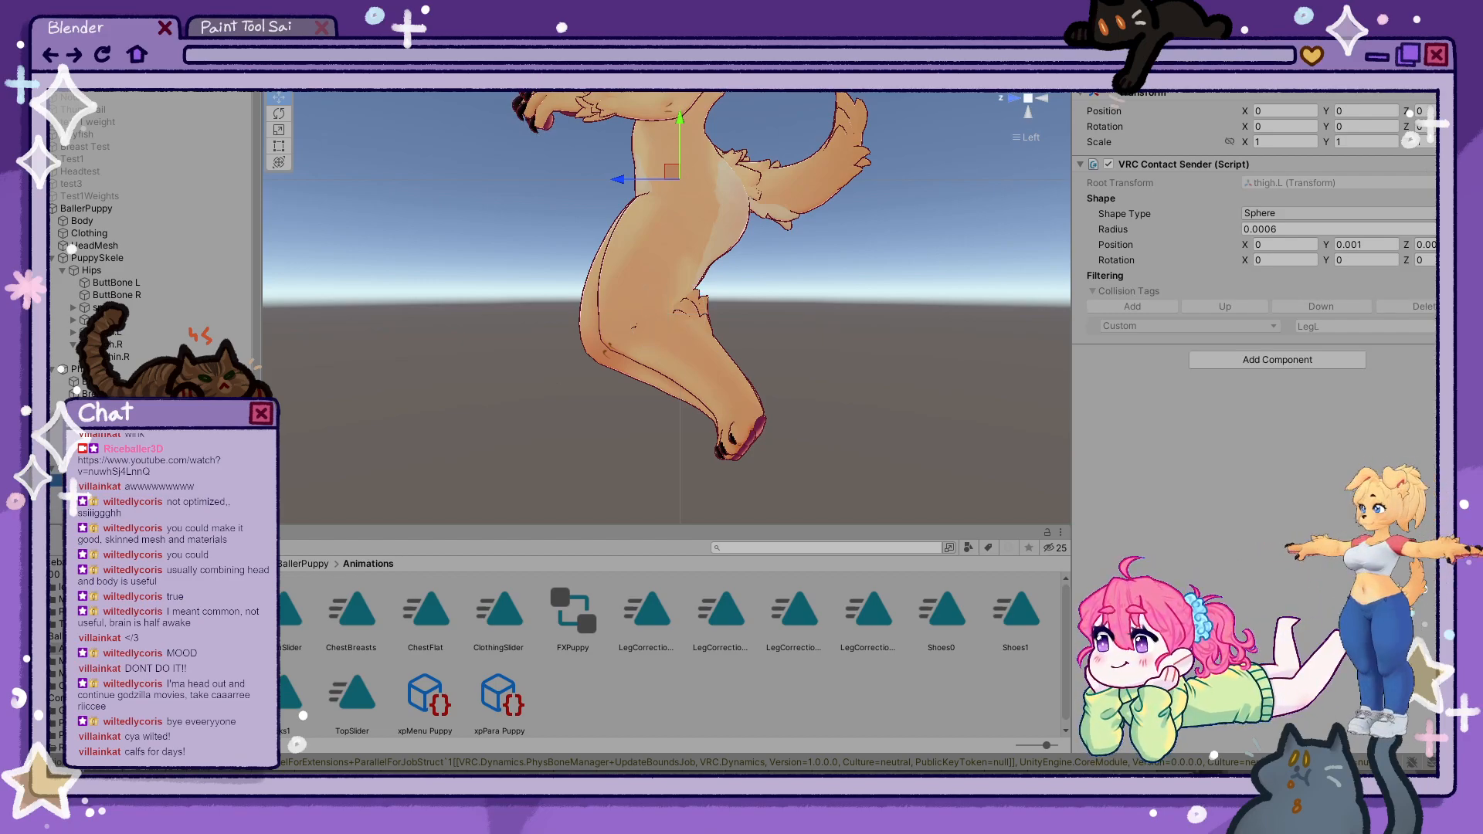
pyautogui.click(115, 505)
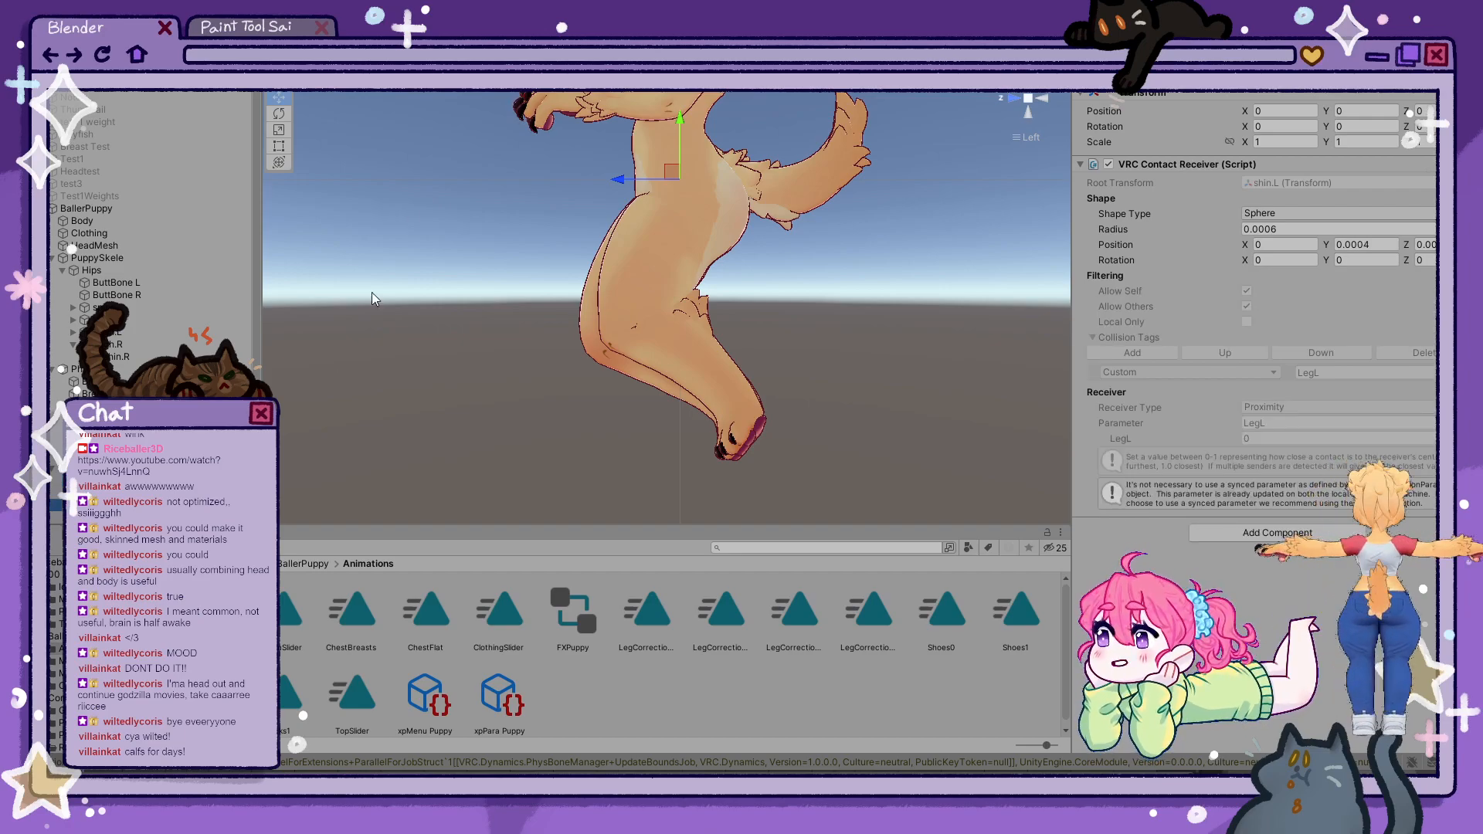
pyautogui.click(719, 14)
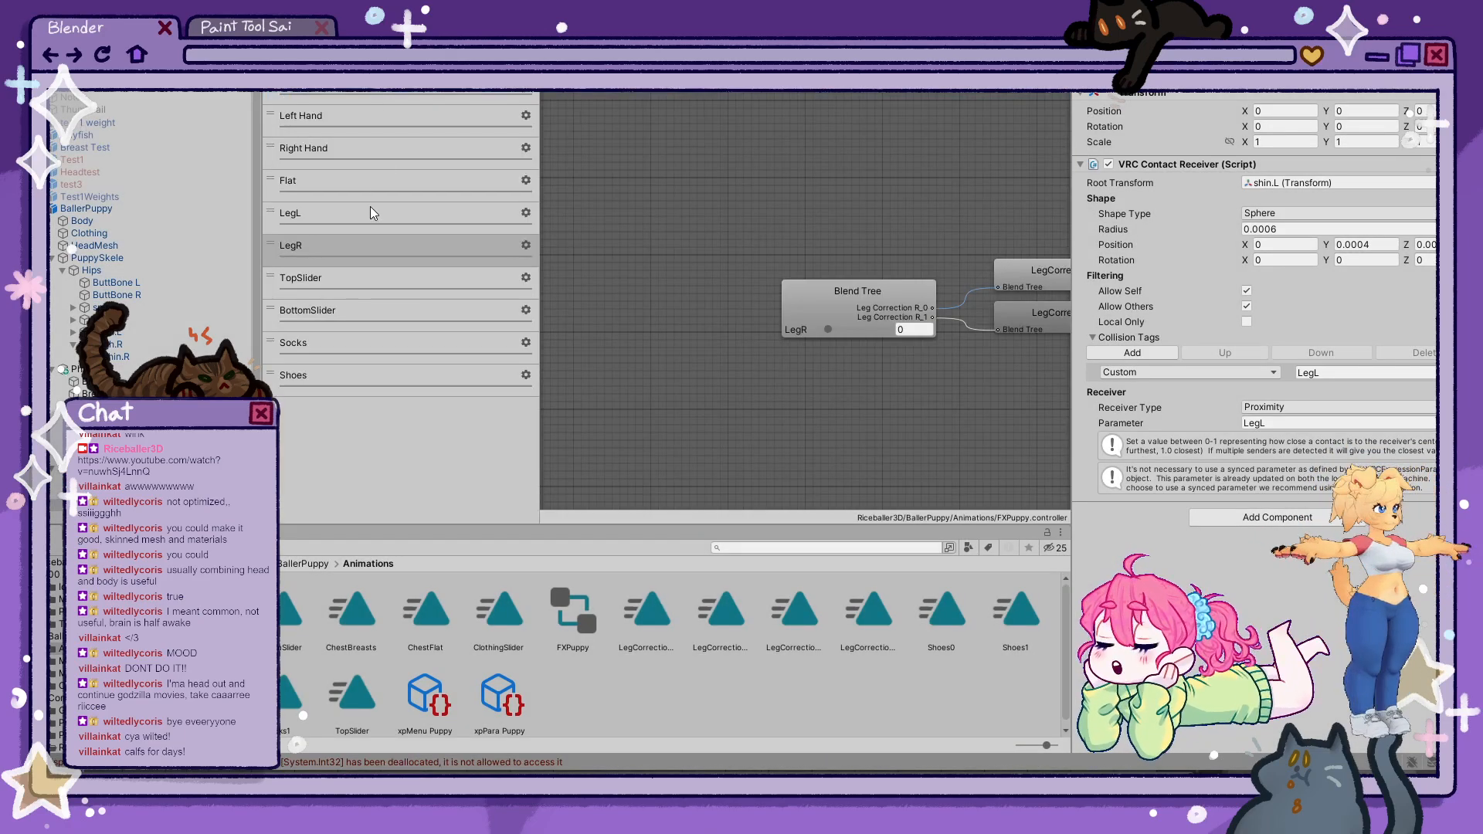
# - Open the LegL layer's blend tree in the animator and inspect its two motions and blend parameter
pyautogui.click(369, 214)
pyautogui.doubleClick(957, 383)
pyautogui.click(878, 308)
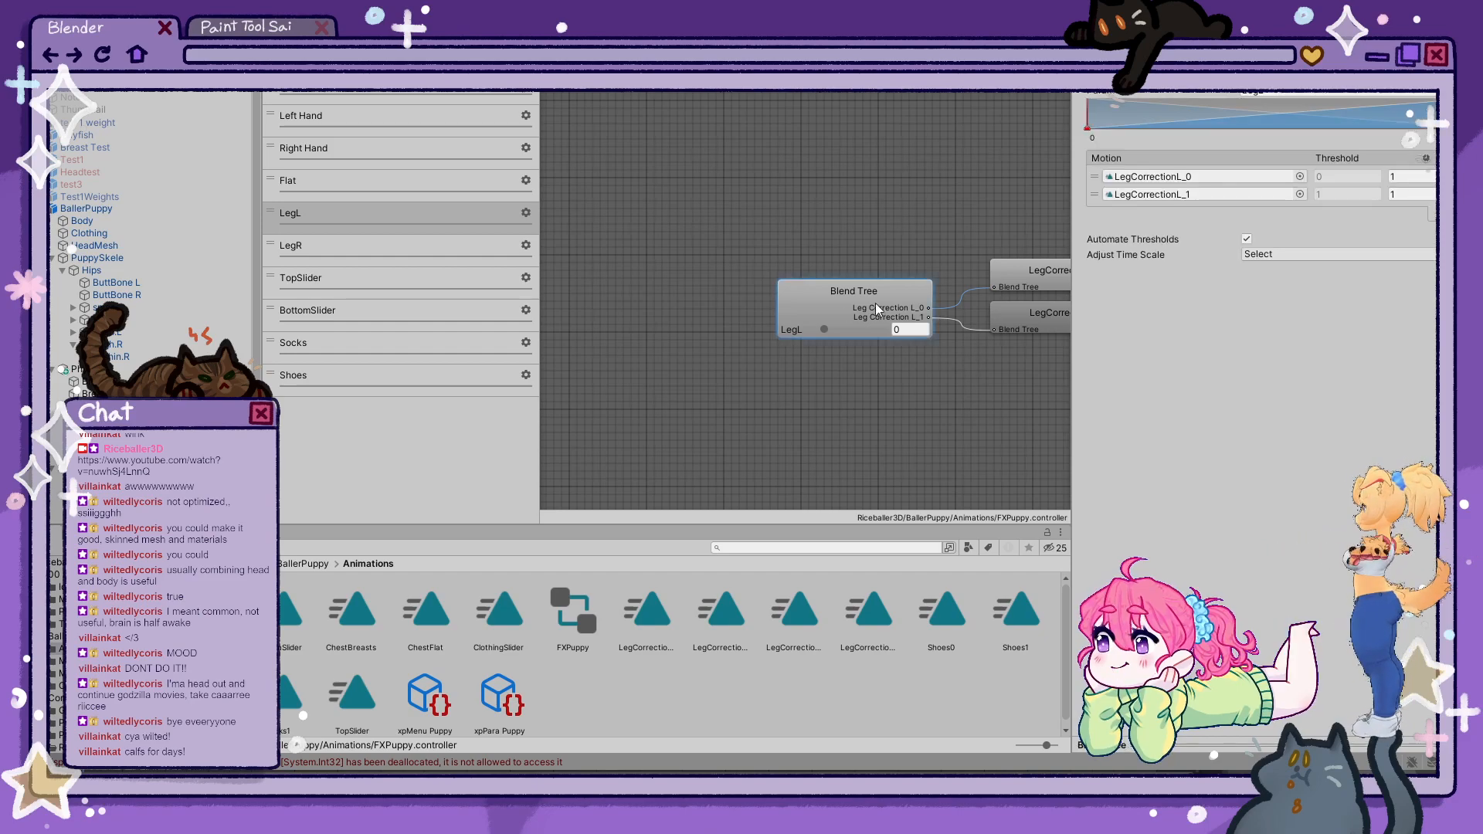
pyautogui.moveTo(910, 290); pyautogui.dragTo(810, 270, button='middle')
# - Select BallerPuppy in the scene and toggle the animation preview to compare the leg shape from the side
pyautogui.click(287, 35)
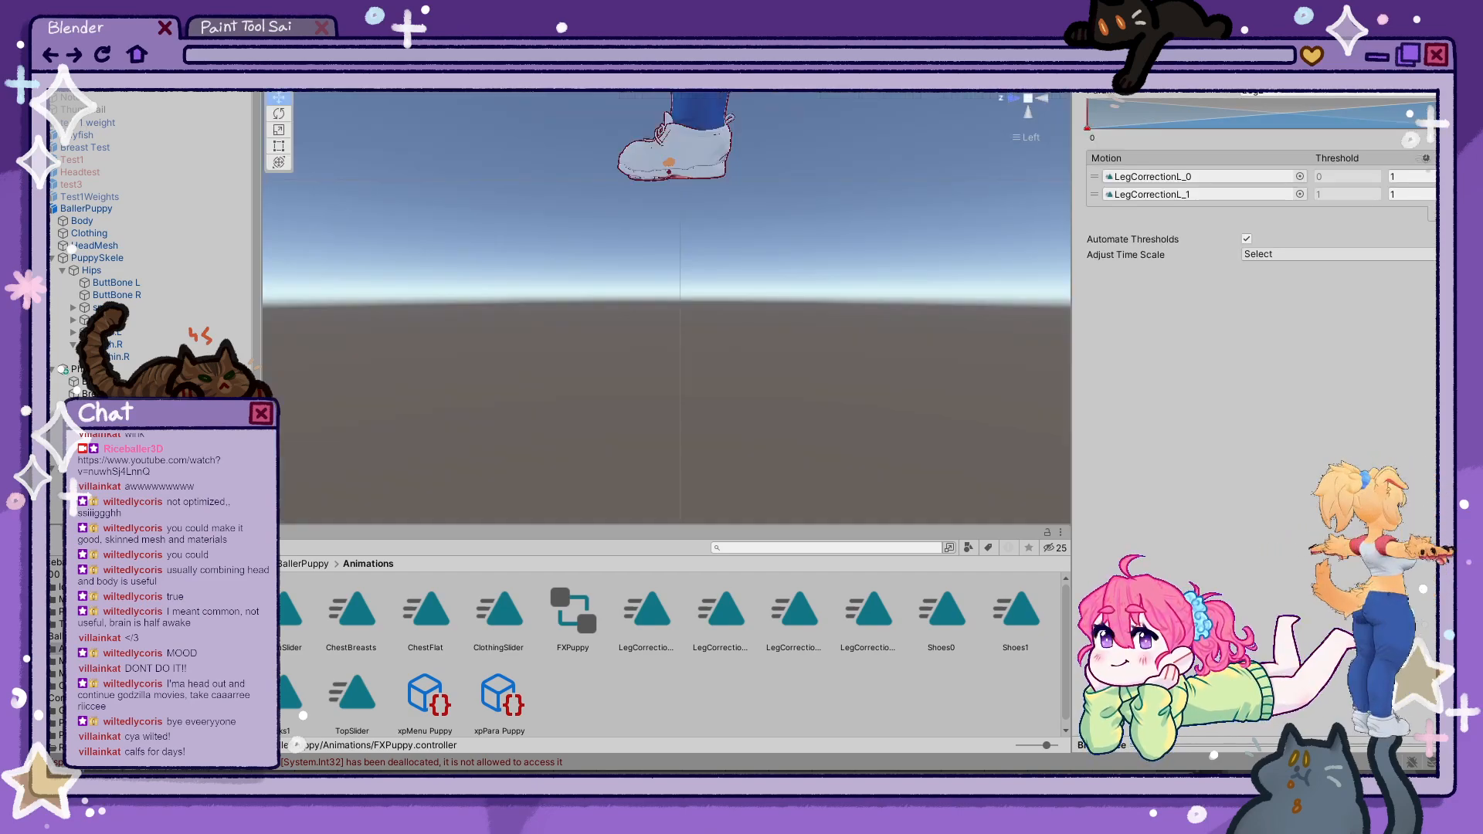
pyautogui.click(100, 209)
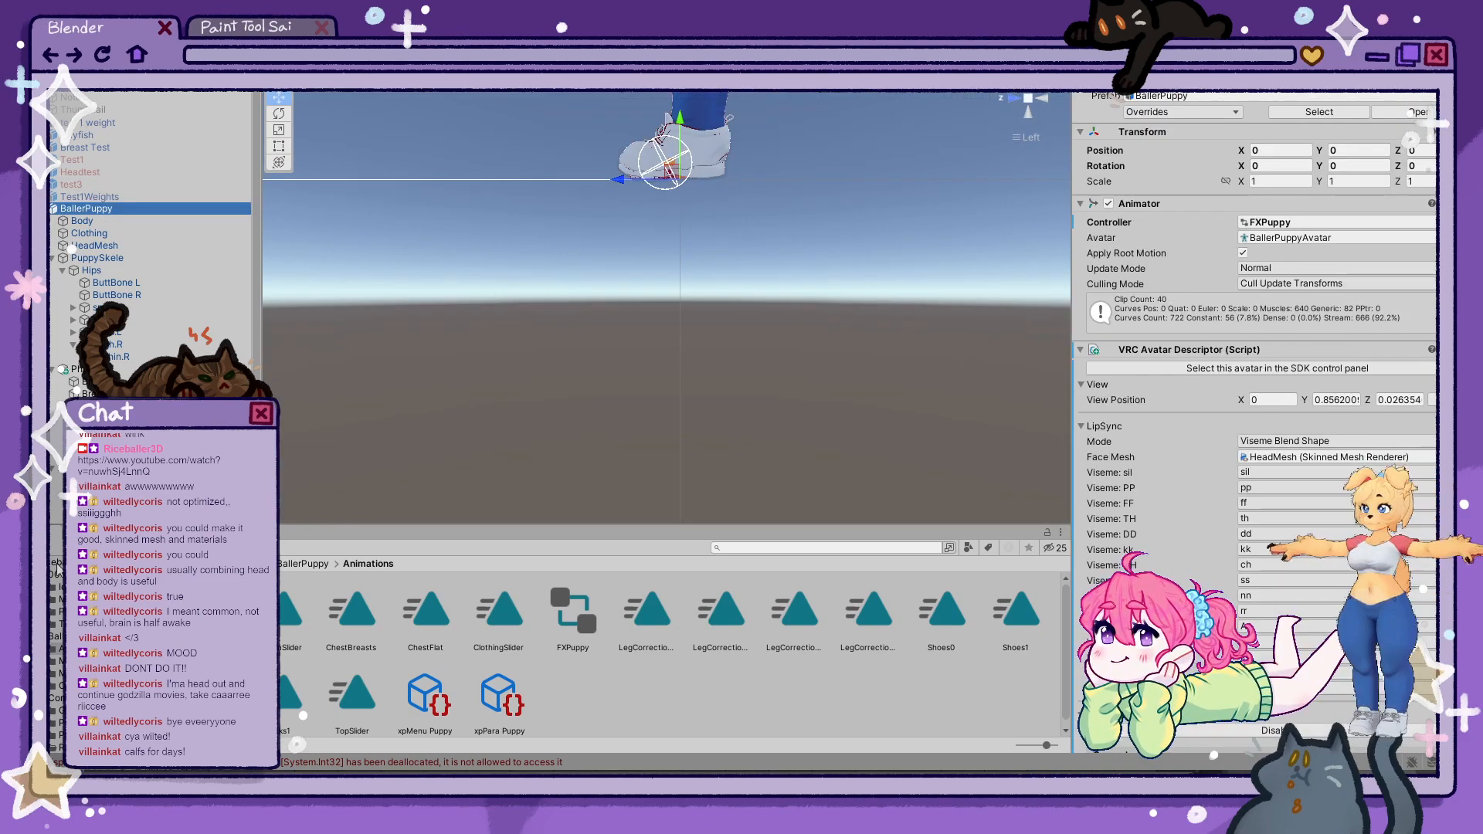
pyautogui.click(174, 532)
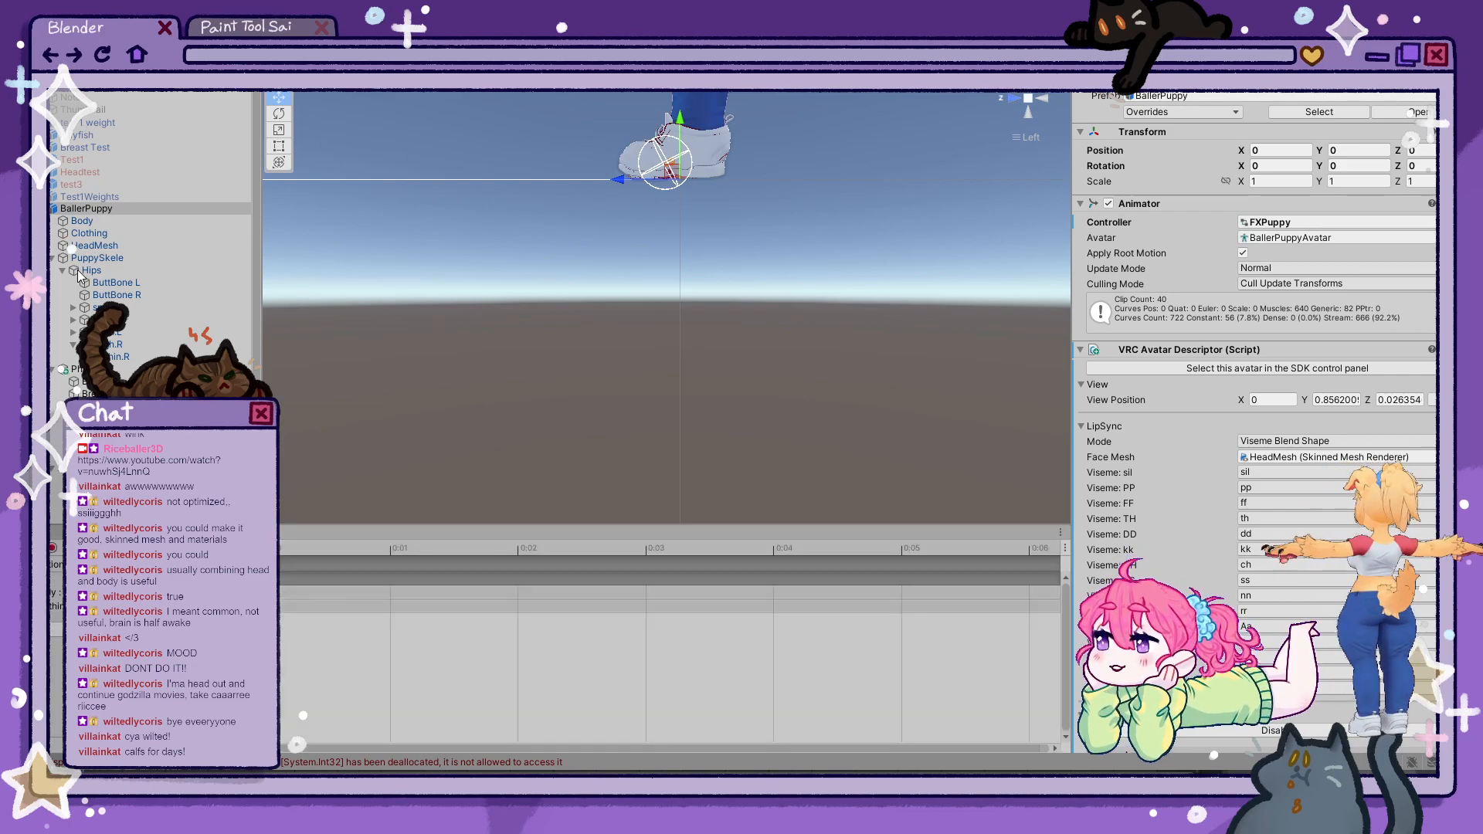
pyautogui.press('f')
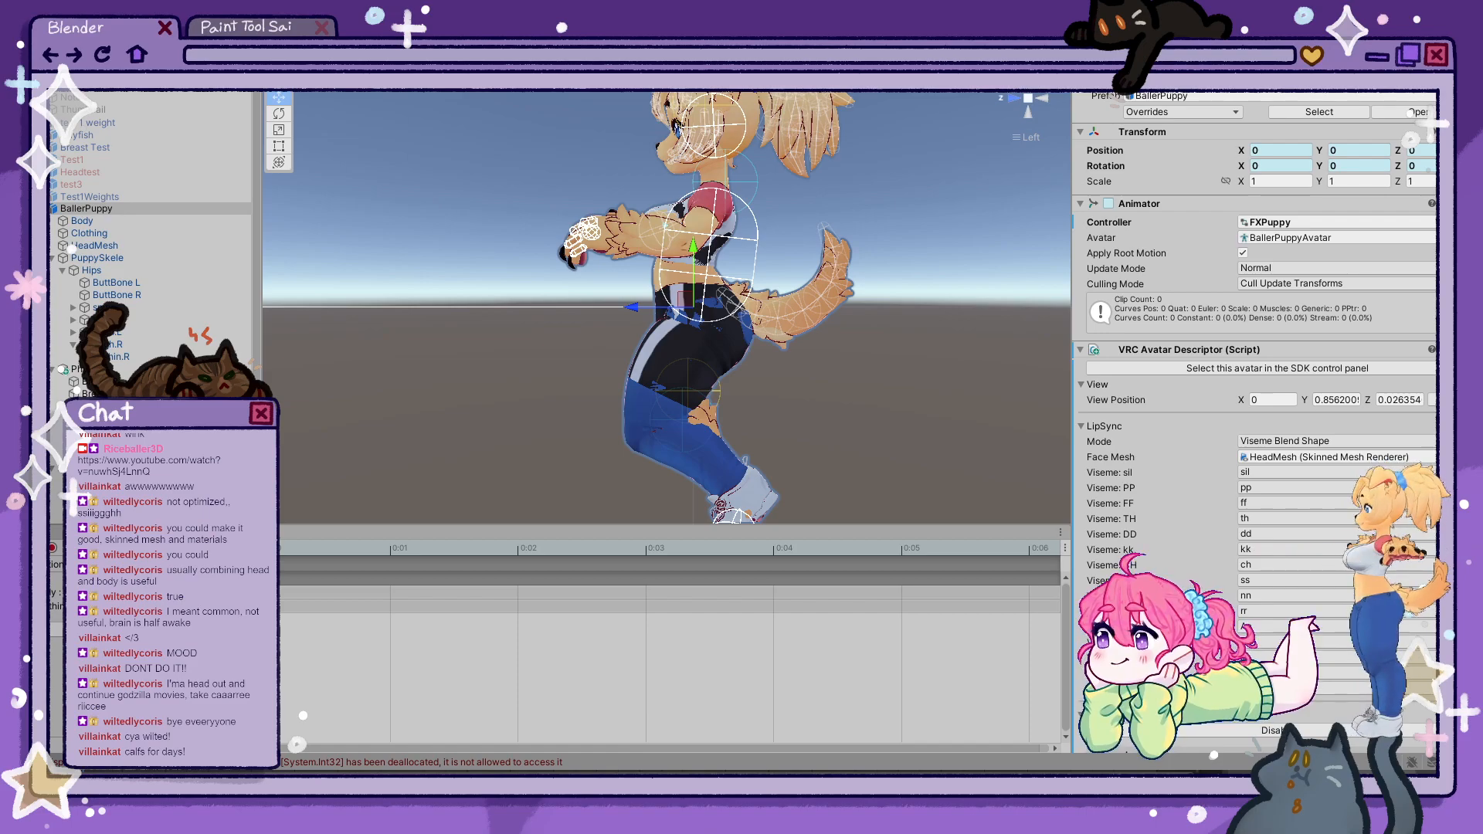
pyautogui.click(29, 547)
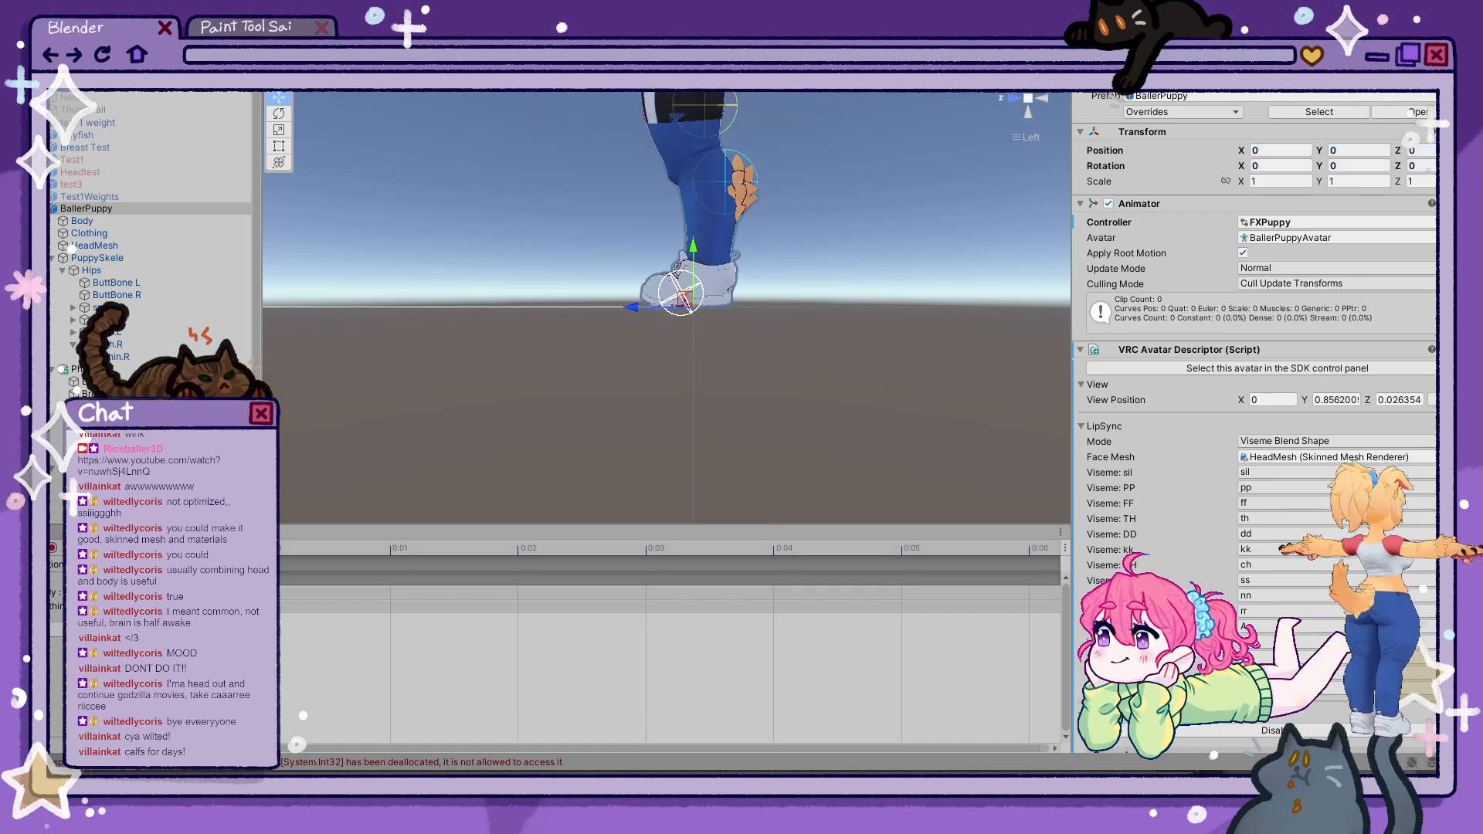
pyautogui.click(30, 547)
pyautogui.moveTo(479, 417); pyautogui.dragTo(834, 401, button='right')
pyautogui.keyDown('alt'); pyautogui.moveTo(834, 401); pyautogui.dragTo(464, 446); pyautogui.keyUp('alt')
pyautogui.click(29, 548)
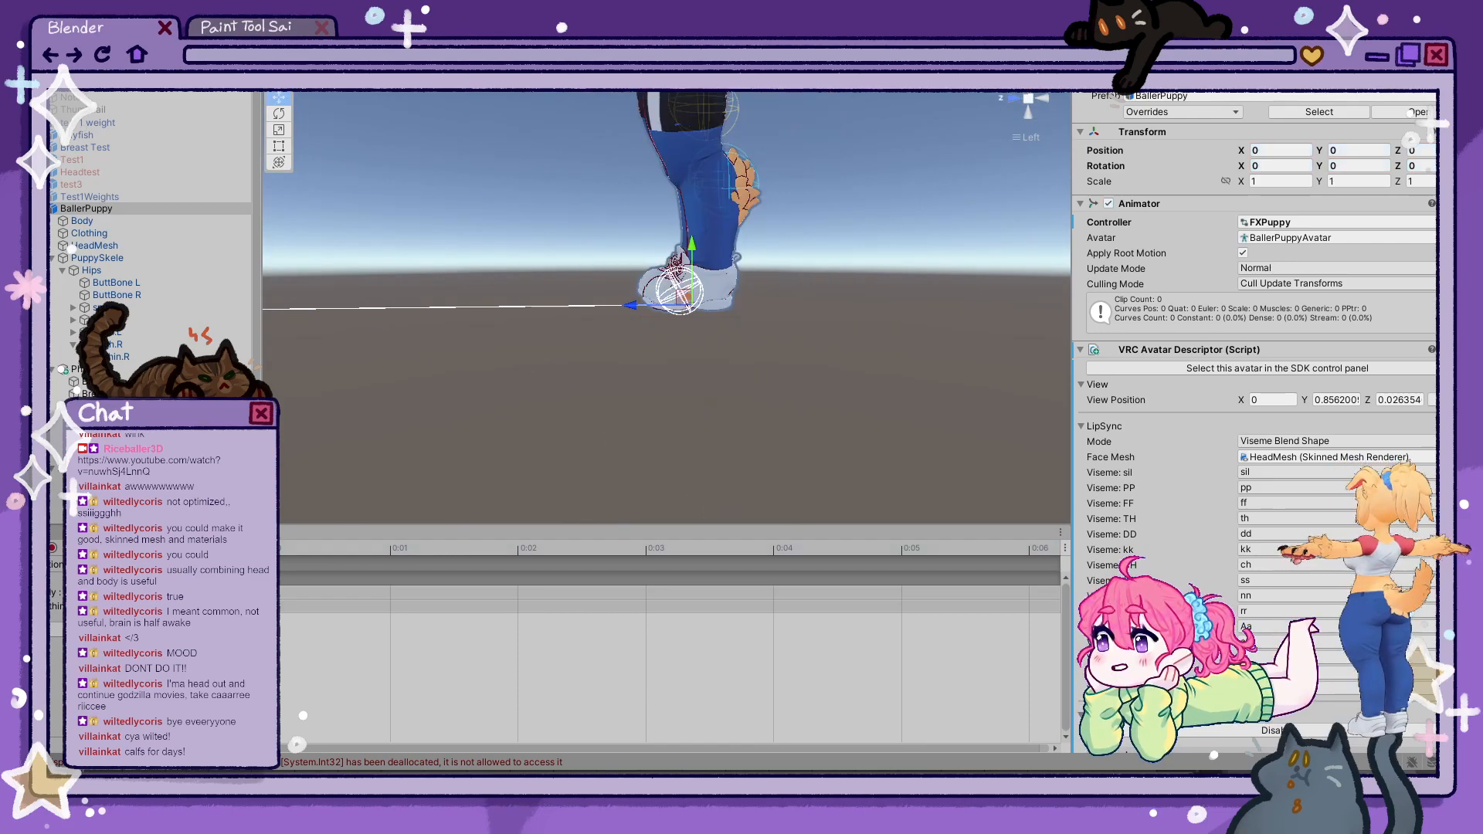
# - Clear out the LegL layer's existing blend tree and open an empty one in its place
pyautogui.click(369, 42)
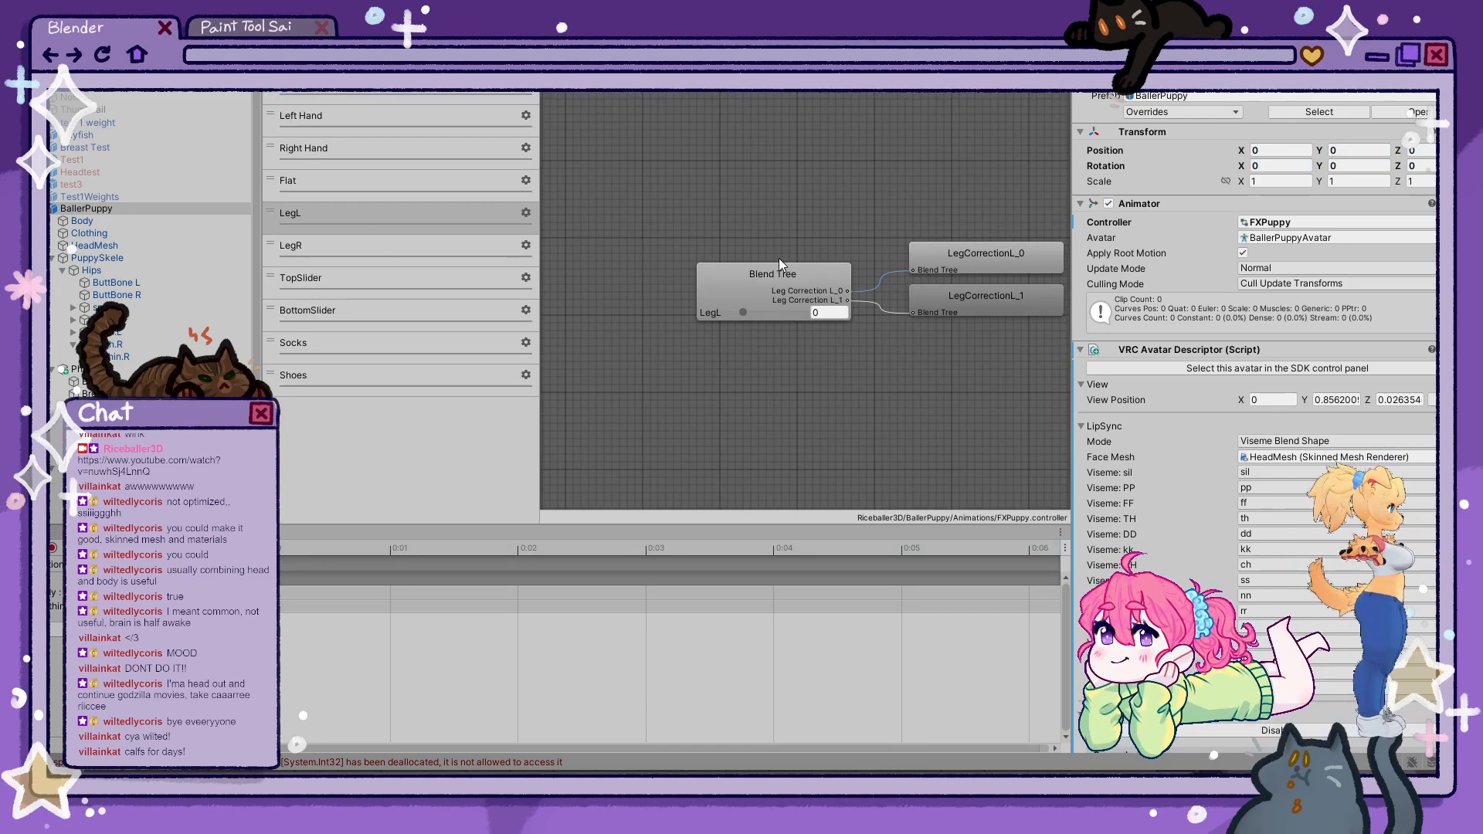
pyautogui.click(405, 217)
pyautogui.click(919, 359)
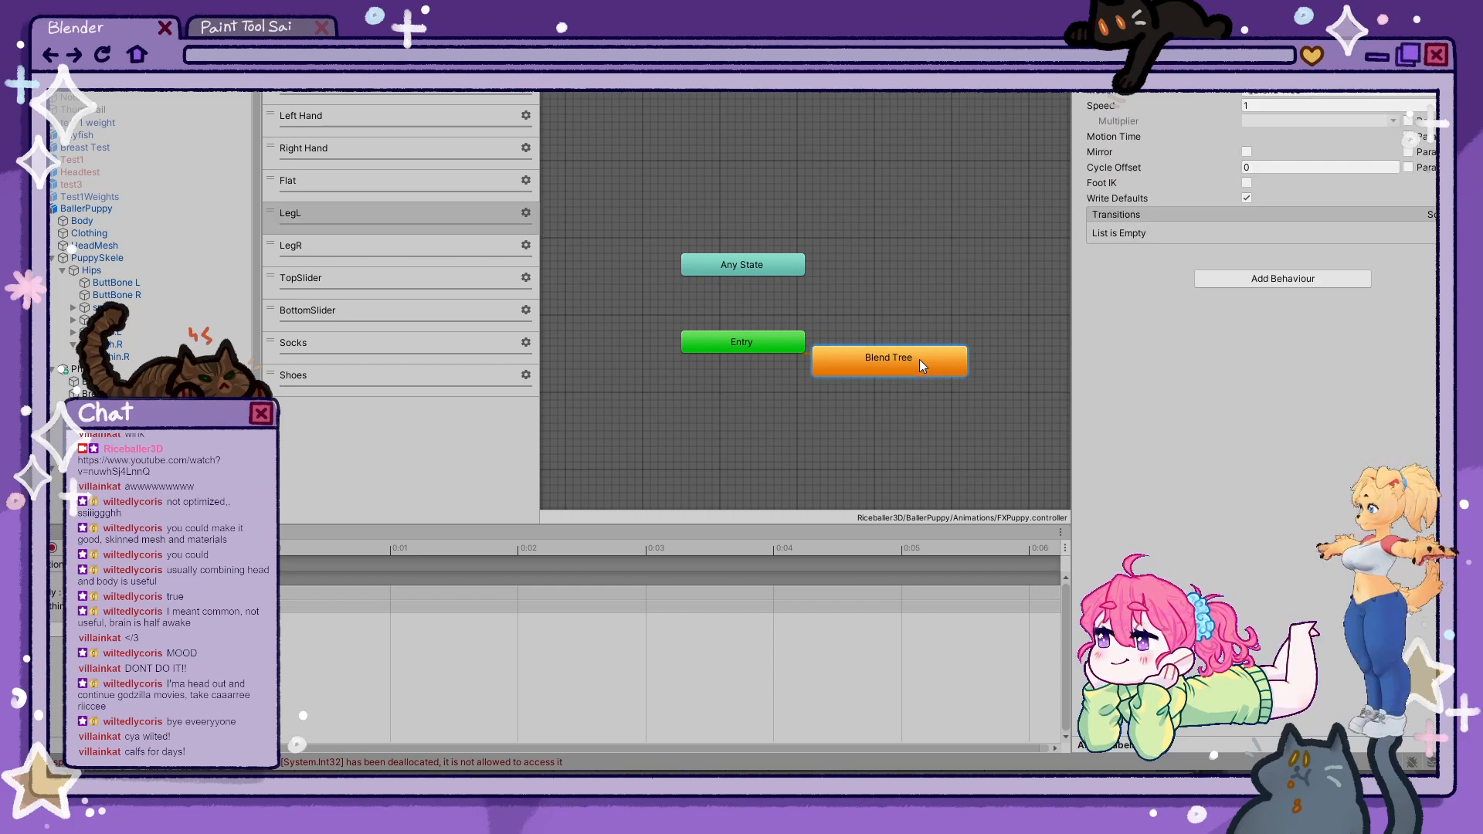
pyautogui.press('Delete')
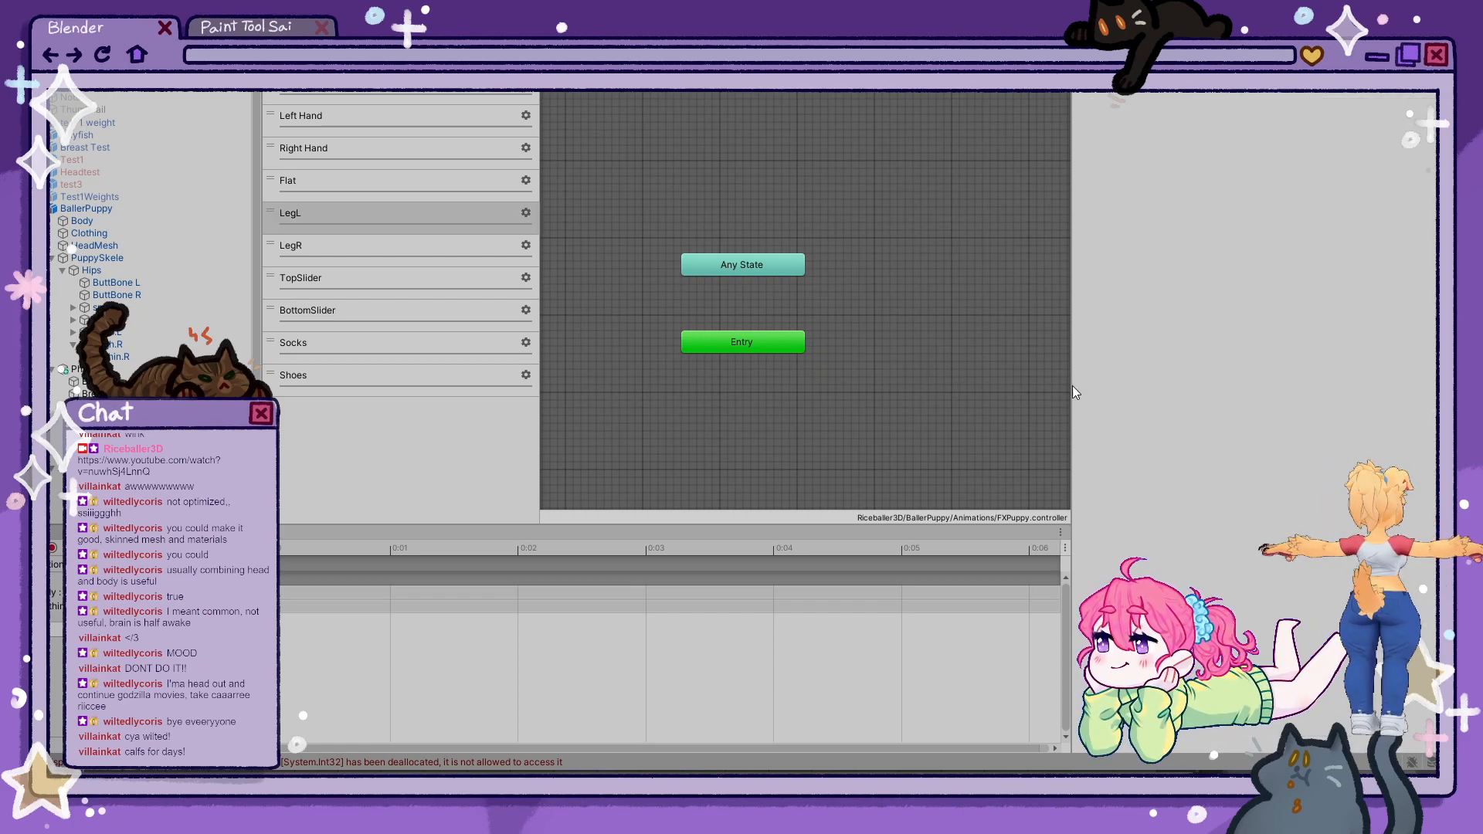
pyautogui.hotkey('ctrl', 'z')
pyautogui.click(948, 384)
pyautogui.doubleClick(943, 374)
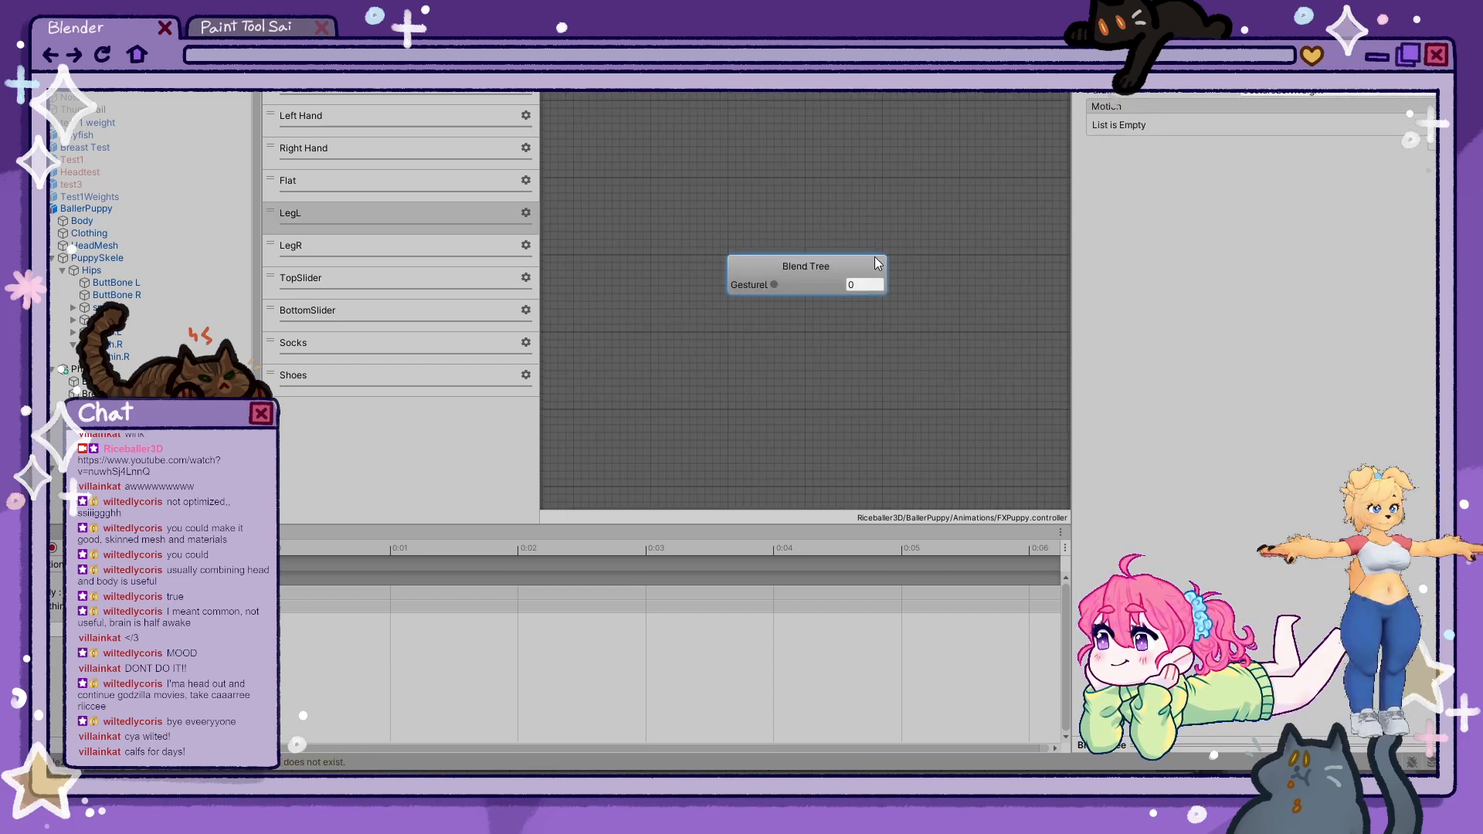
# - Add two motion fields to the LegL blend tree and assign LegCorrectionL_0 and LegCorrectionL_1 to them
pyautogui.click(1427, 149)
pyautogui.click(1425, 106)
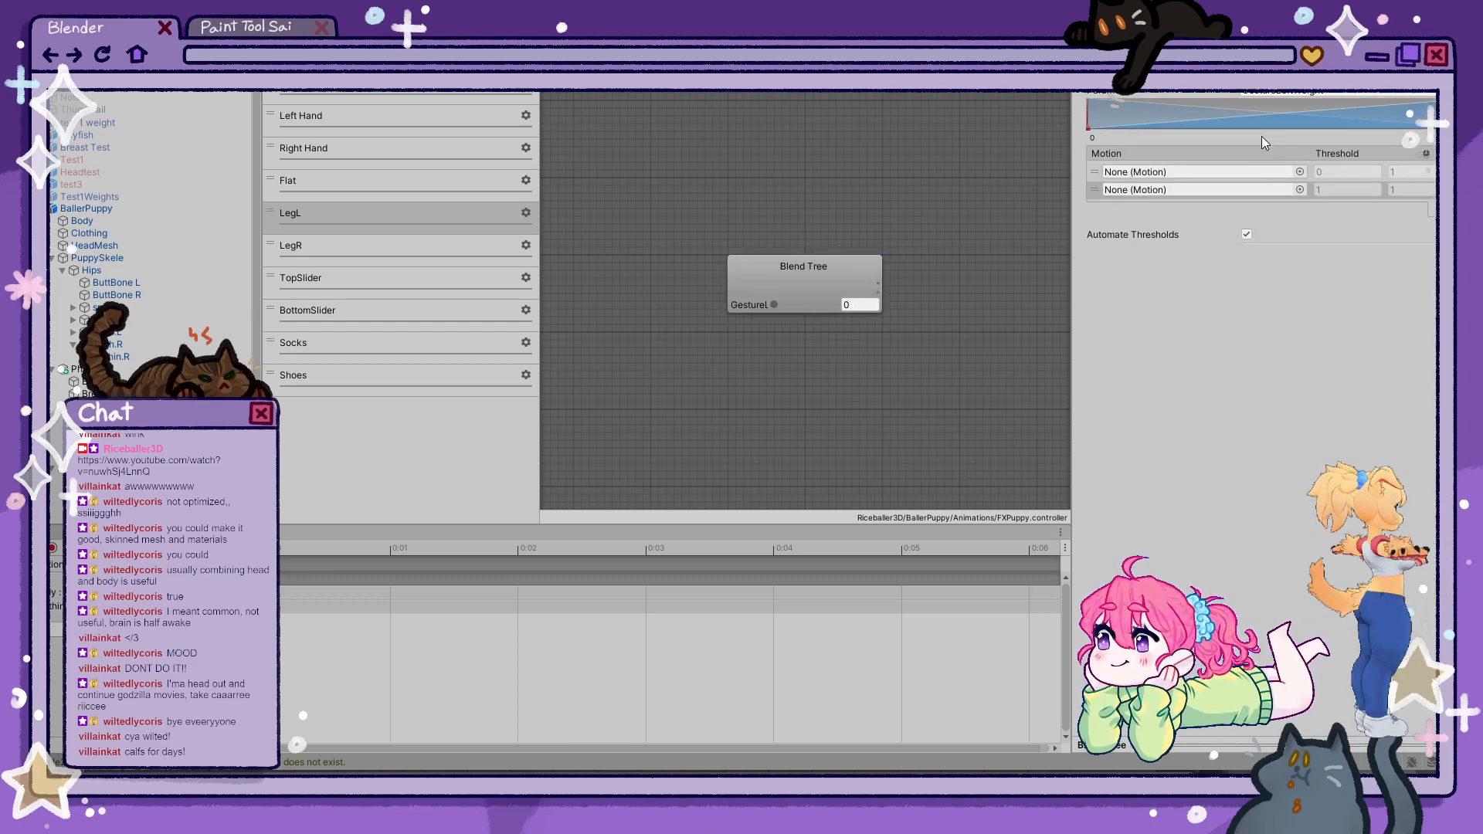
pyautogui.click(55, 532)
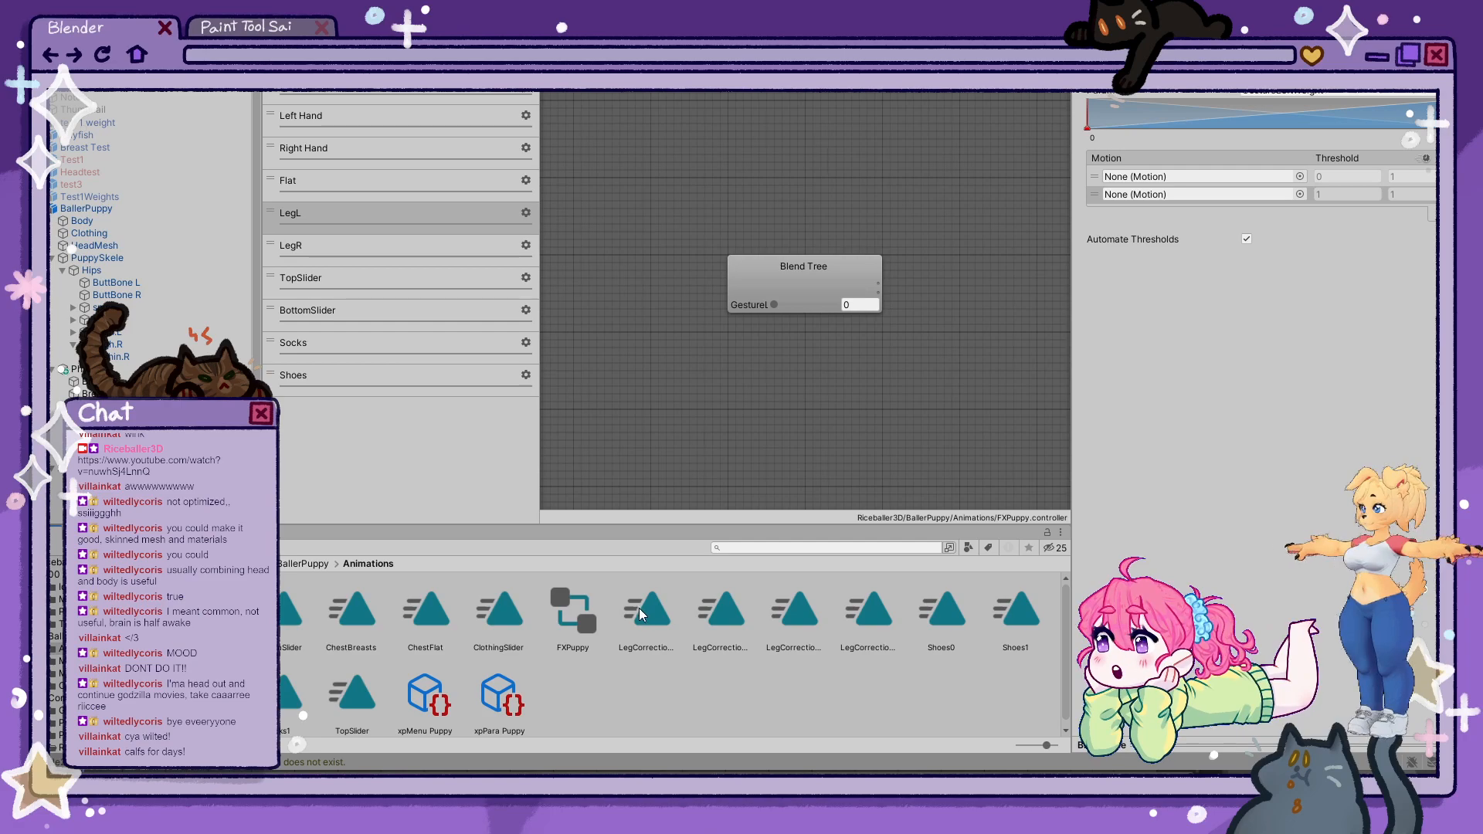
pyautogui.moveTo(639, 614); pyautogui.dragTo(1131, 176)
pyautogui.moveTo(722, 610); pyautogui.dragTo(1201, 195)
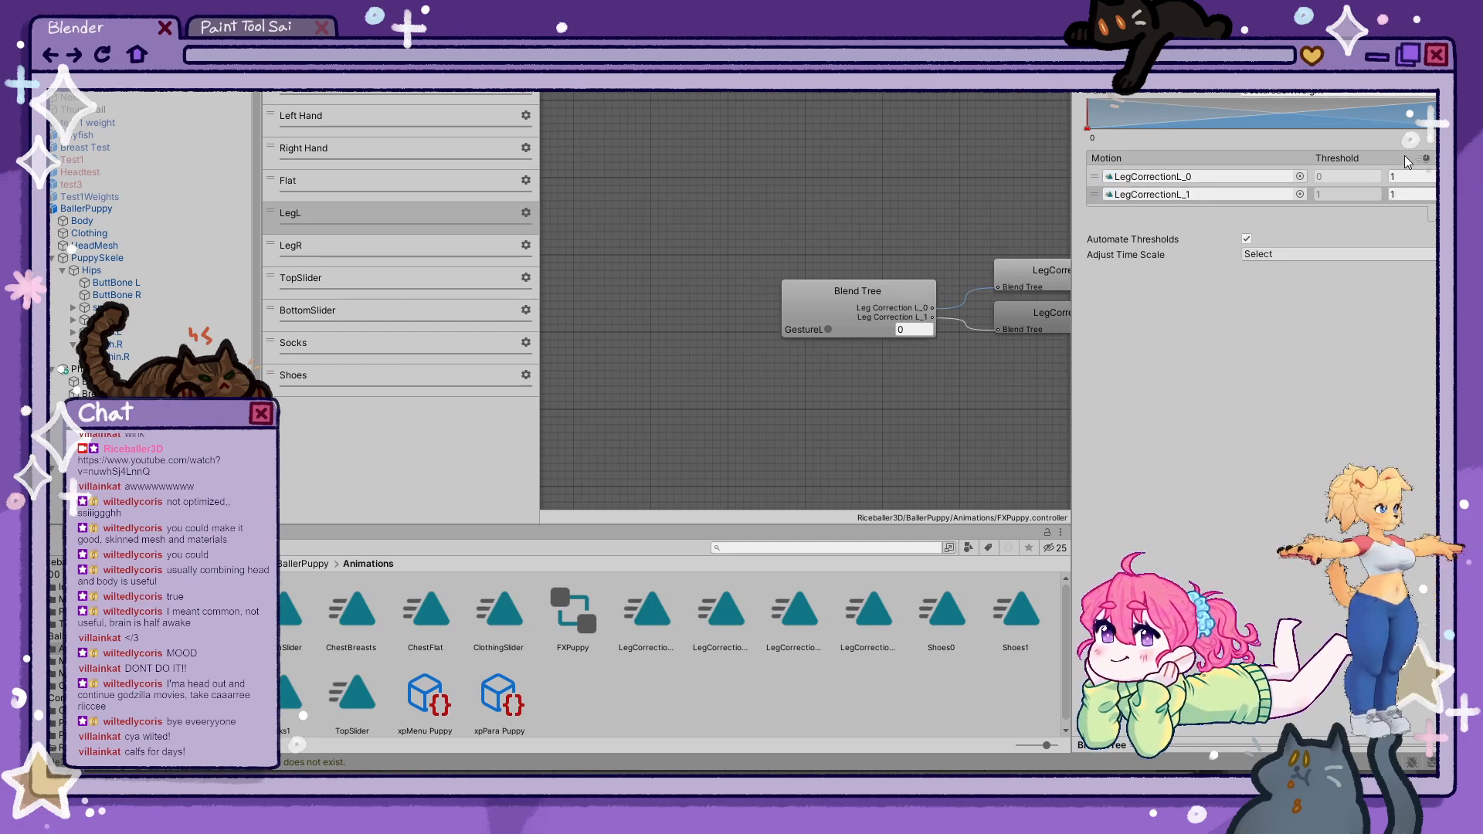
# - Check BallerPuppy's lower legs from the side in play mode, then restart play mode
pyautogui.click(284, 38)
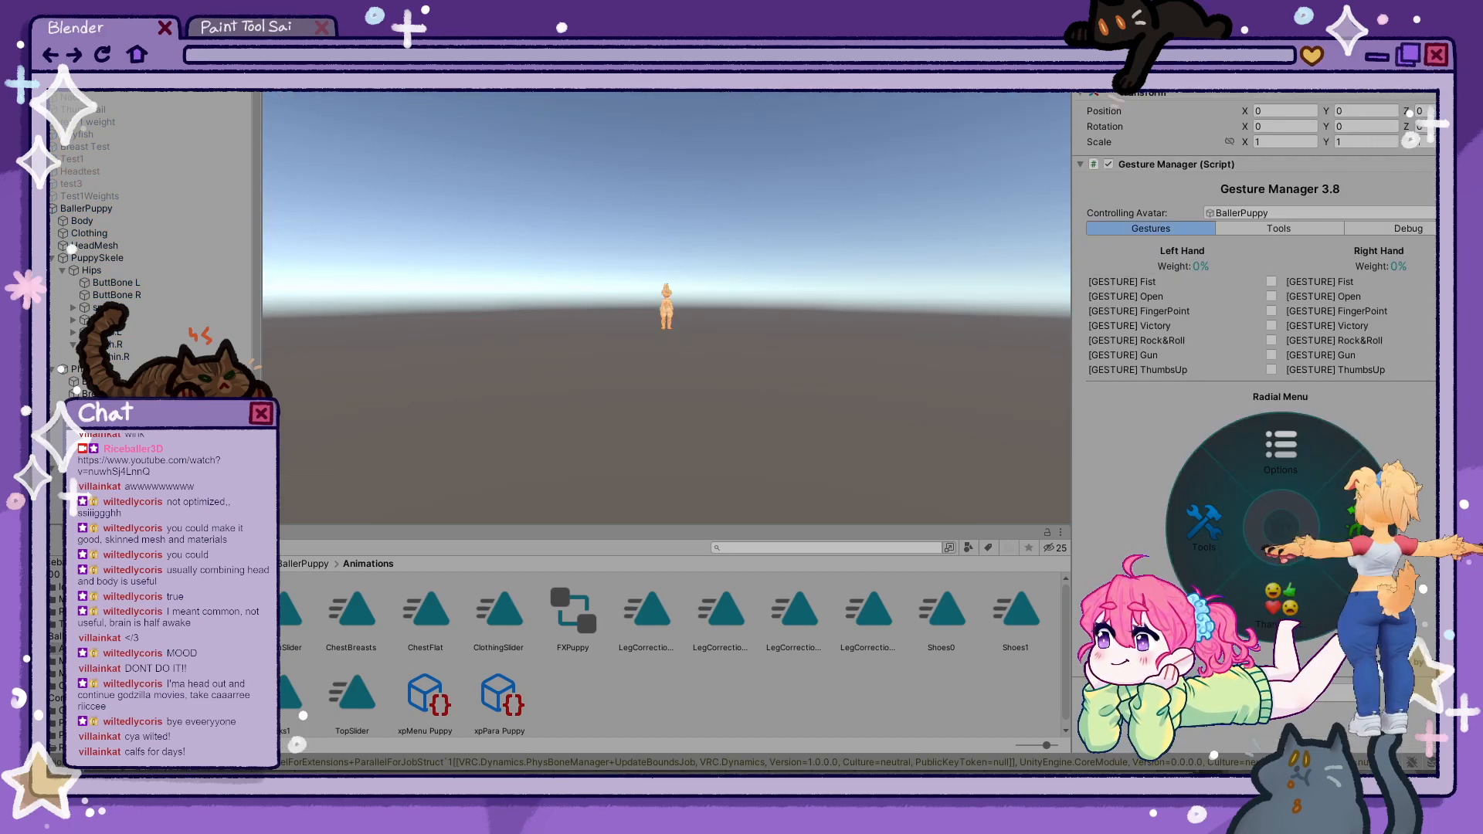
pyautogui.click(285, 37)
pyautogui.click(93, 73)
pyautogui.click(93, 85)
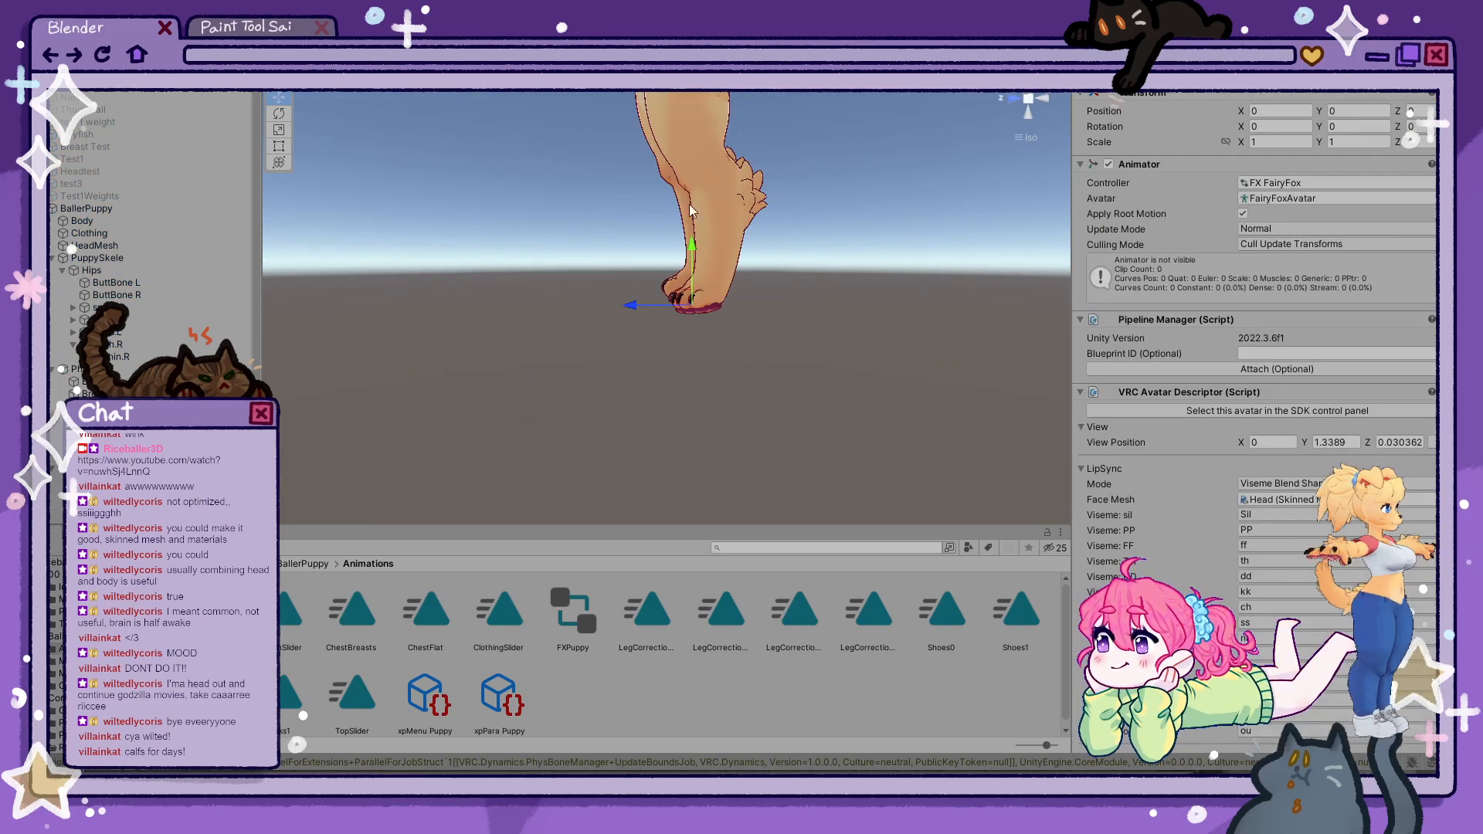
pyautogui.moveTo(688, 255); pyautogui.dragTo(670, 313, button='middle')
pyautogui.click(716, 16)
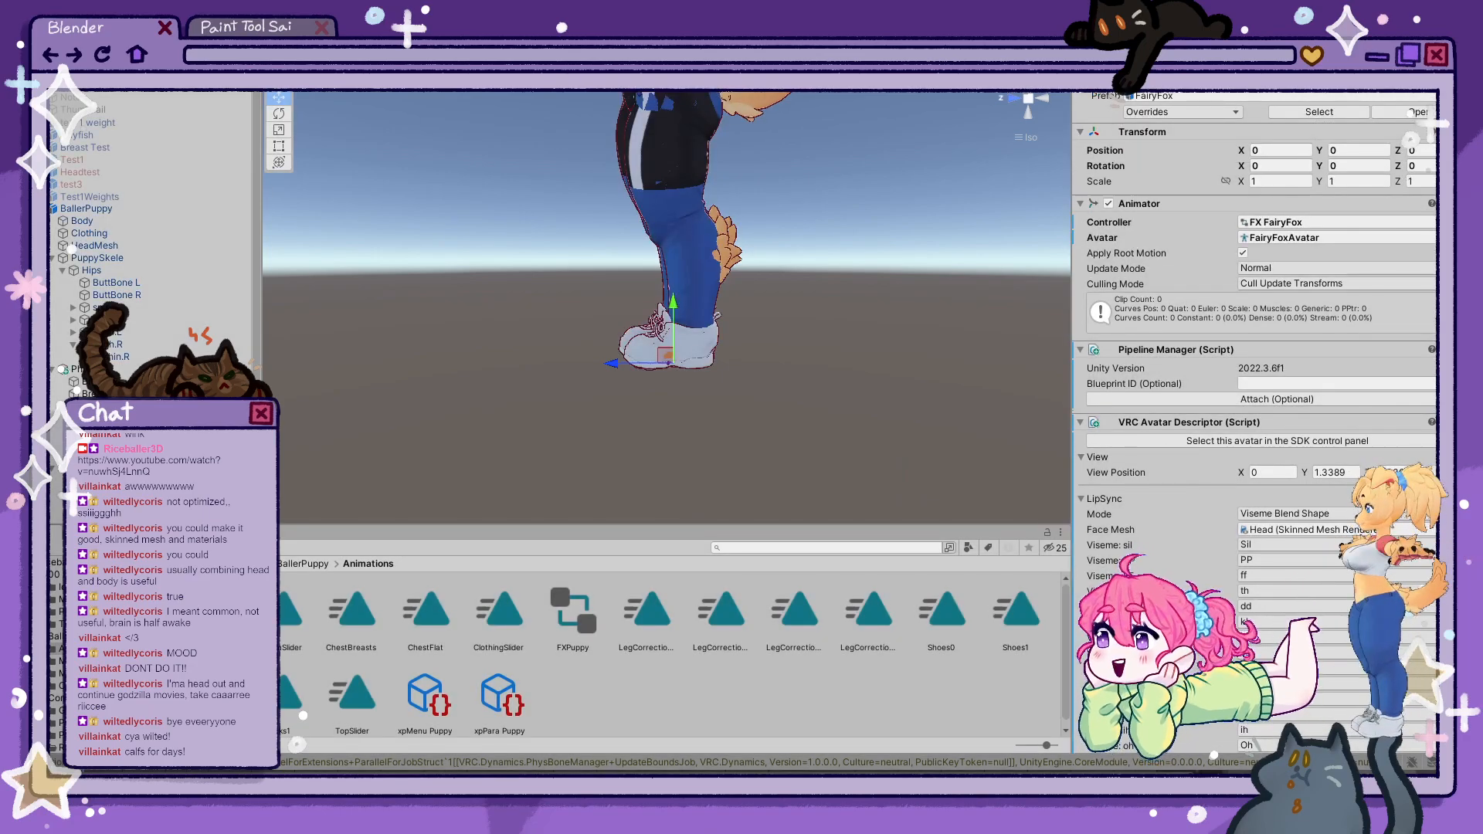
pyautogui.click(717, 15)
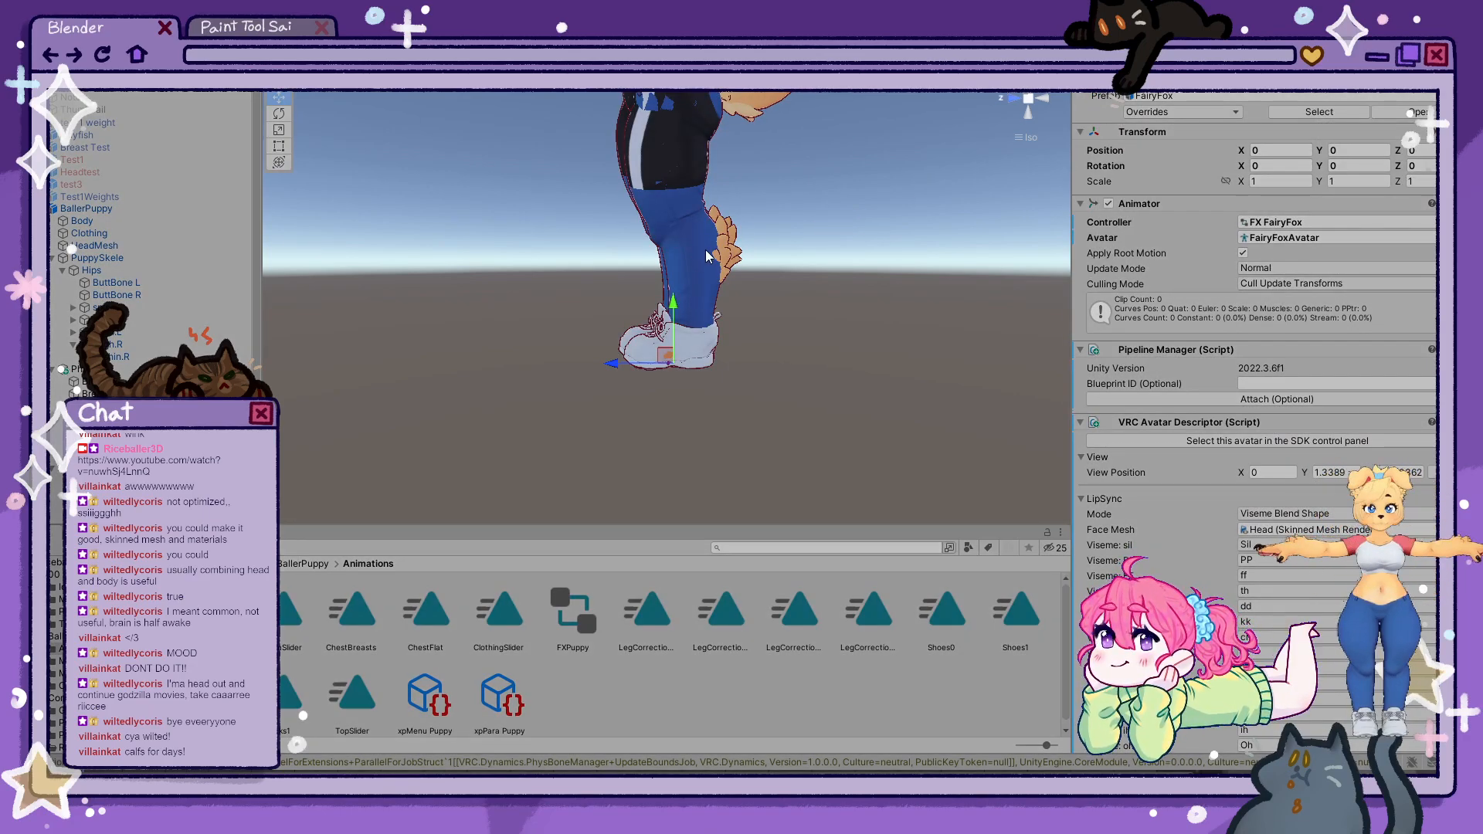
# - Examine the bent legs in play mode from the left, back and right, select the LegR contact sender, and stop playing
pyautogui.click(284, 38)
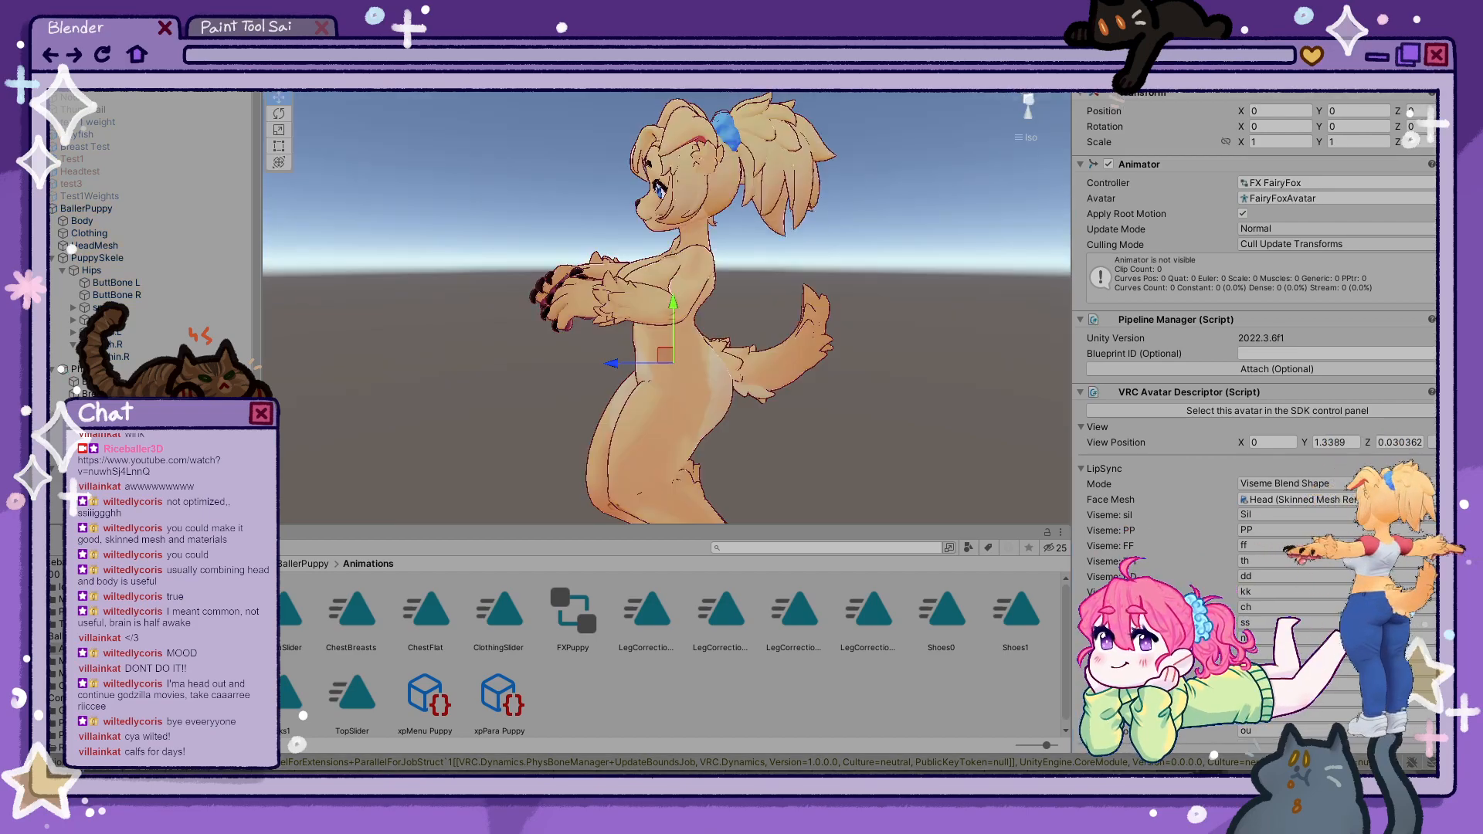
pyautogui.moveTo(696, 378); pyautogui.dragTo(706, 398, button='right')
pyautogui.moveTo(707, 397); pyautogui.dragTo(691, 245, button='middle')
pyautogui.moveTo(691, 246); pyautogui.dragTo(688, 247, button='right')
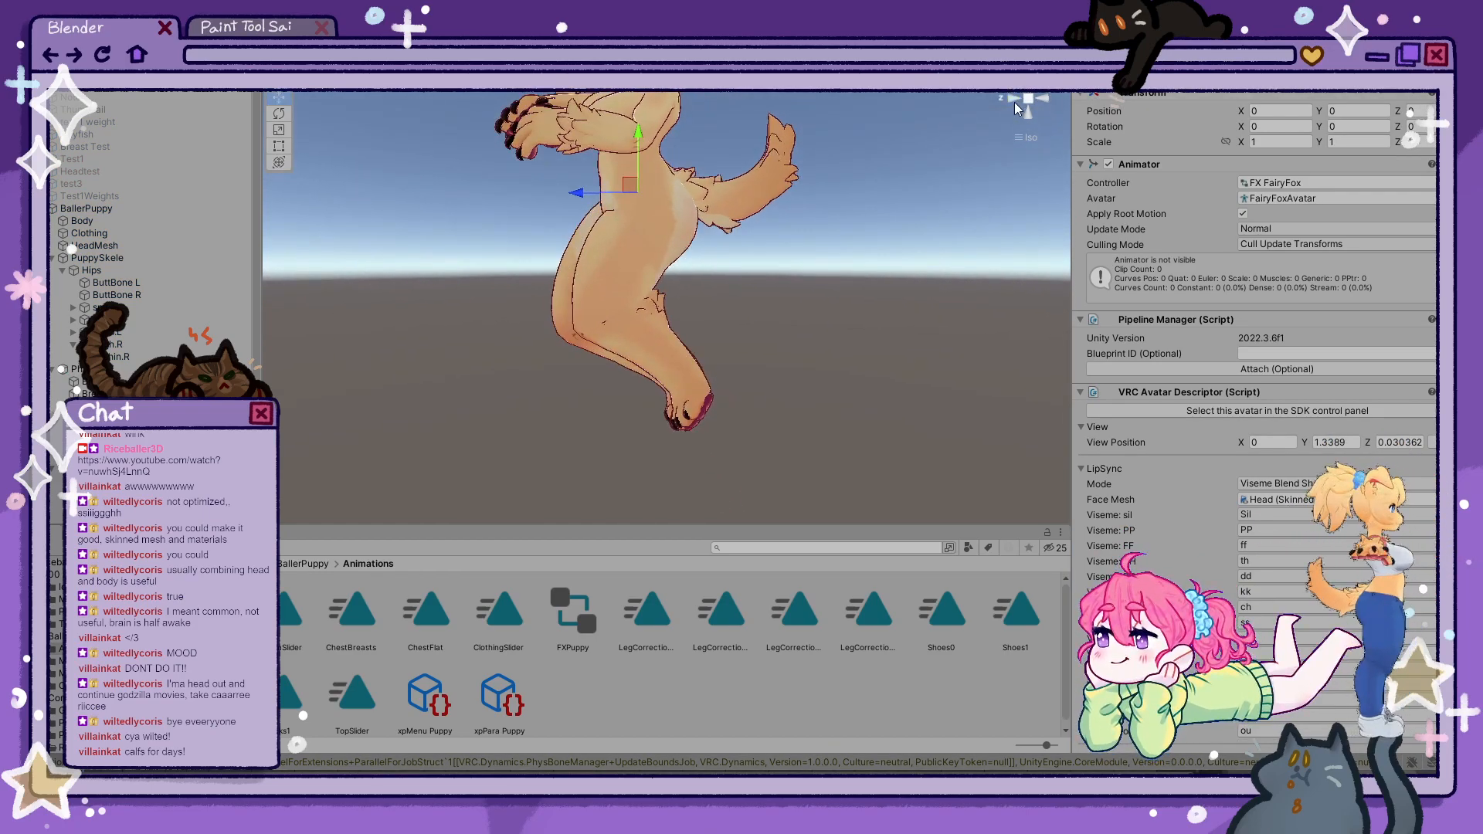
pyautogui.click(1014, 102)
pyautogui.click(1045, 100)
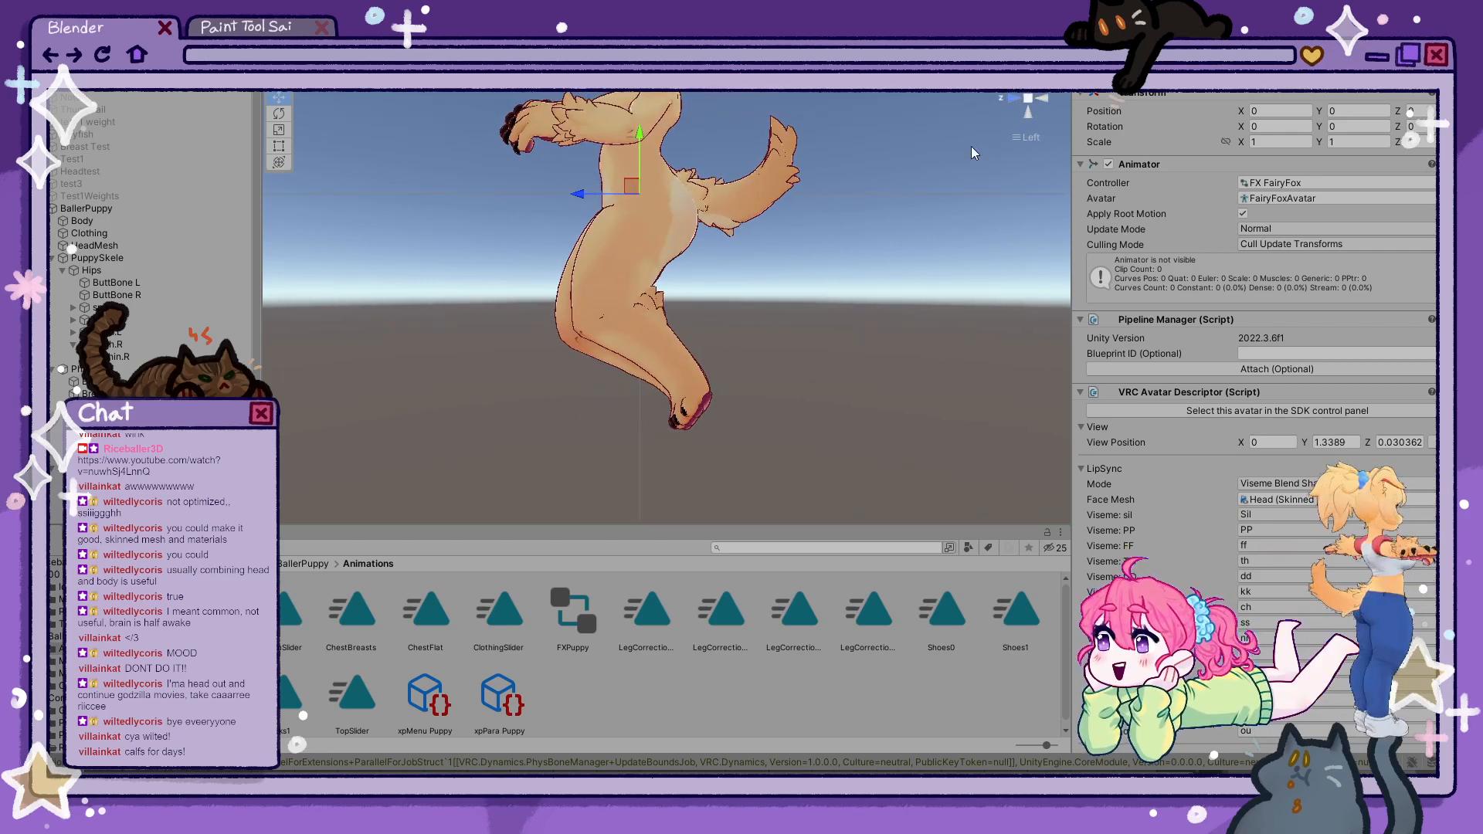
pyautogui.click(1038, 101)
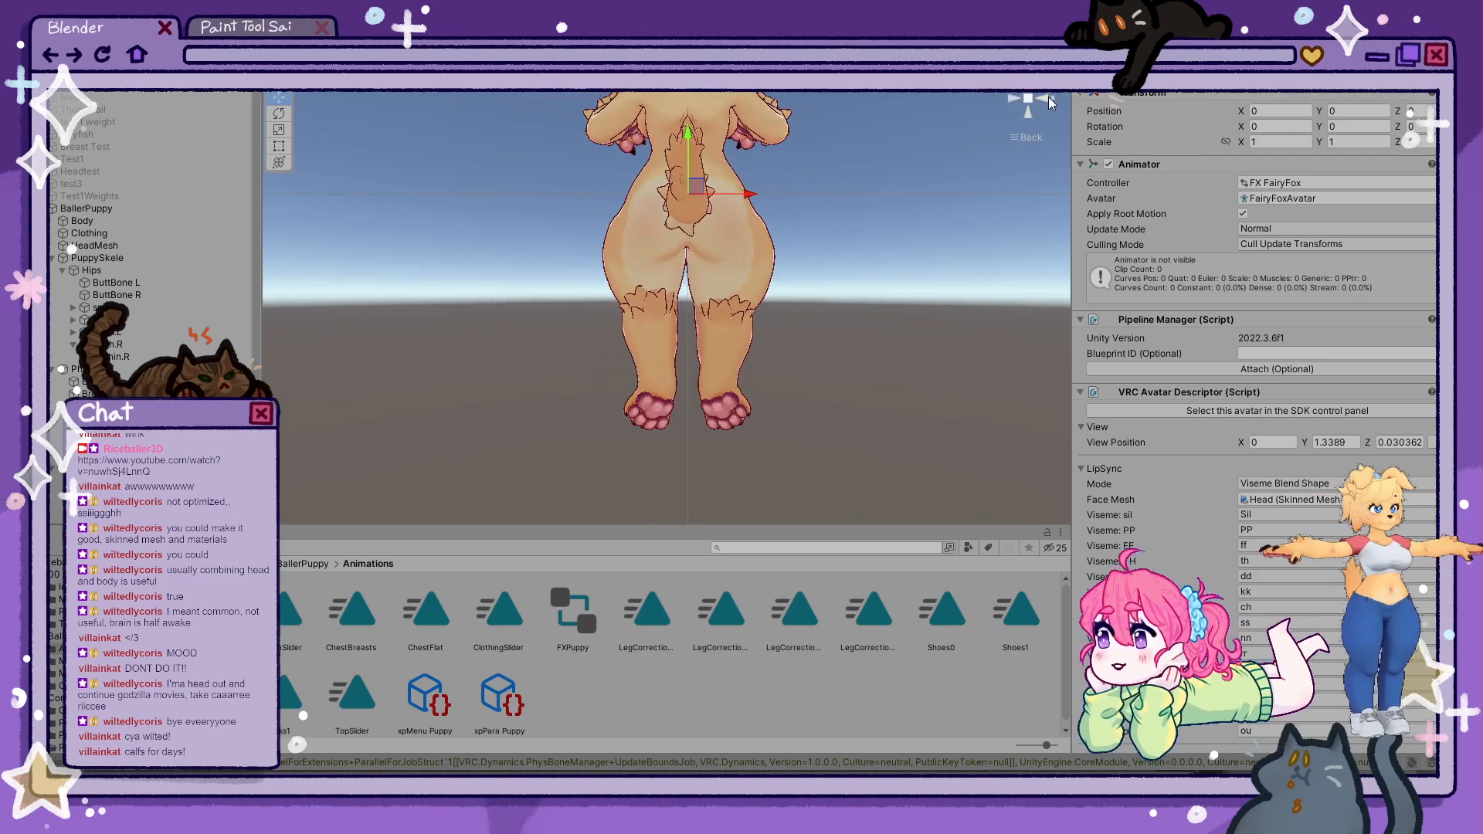
pyautogui.click(1045, 99)
pyautogui.click(116, 481)
pyautogui.click(116, 493)
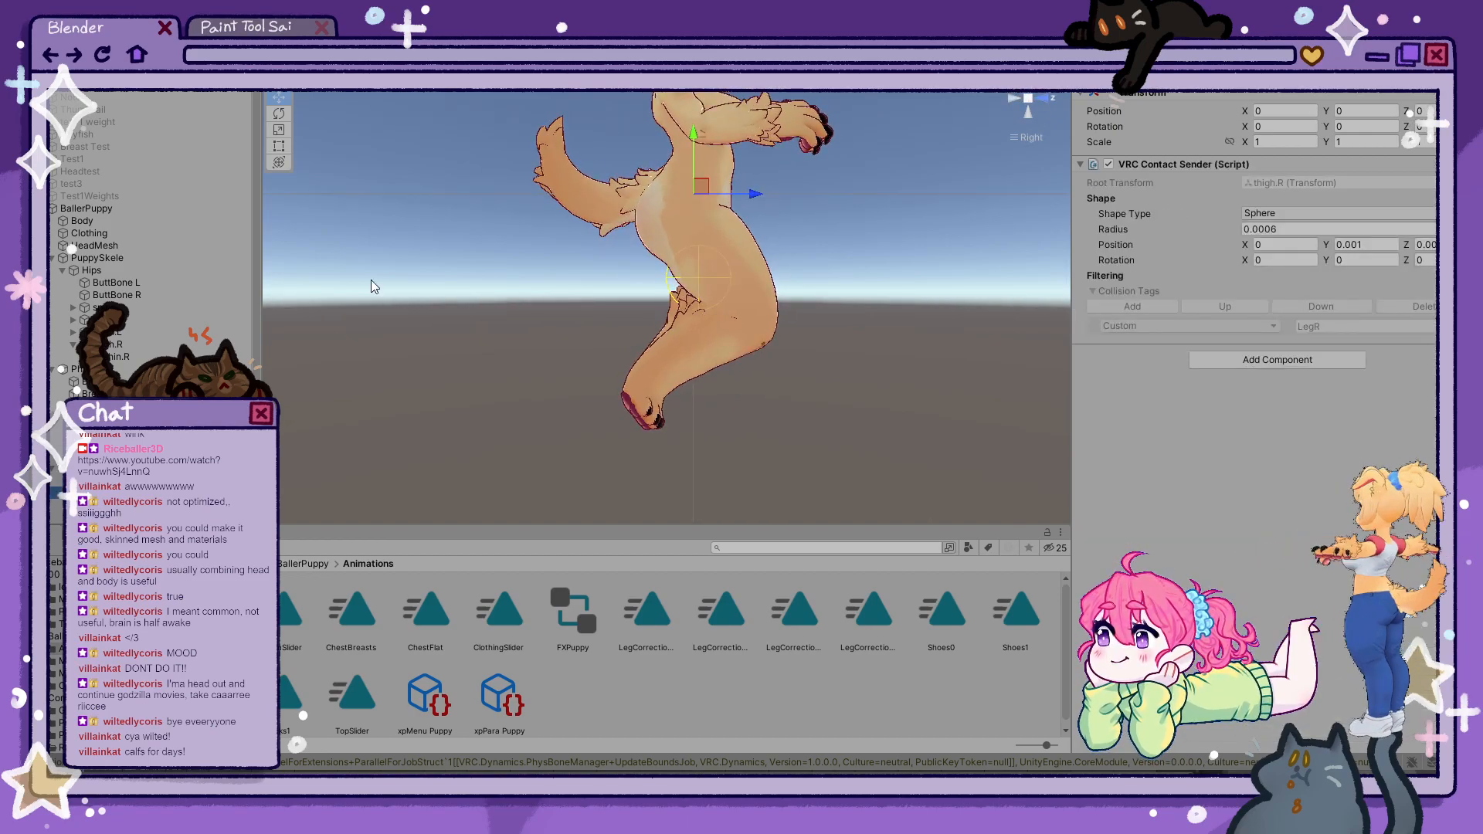
pyautogui.click(716, 14)
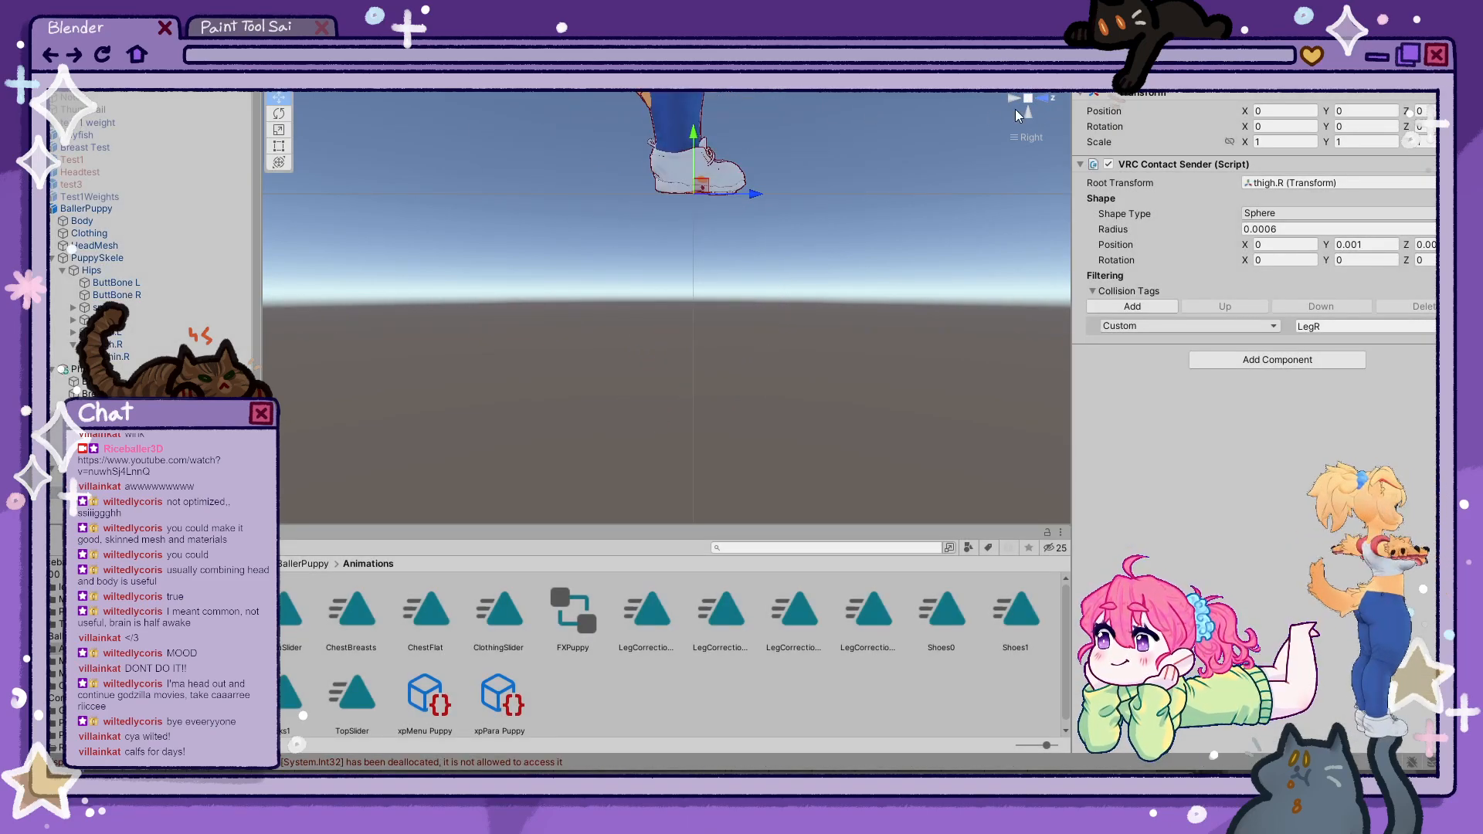
# - Compare the placement and settings of the left and right thigh contact senders and shin receivers from the side view
pyautogui.click(1015, 102)
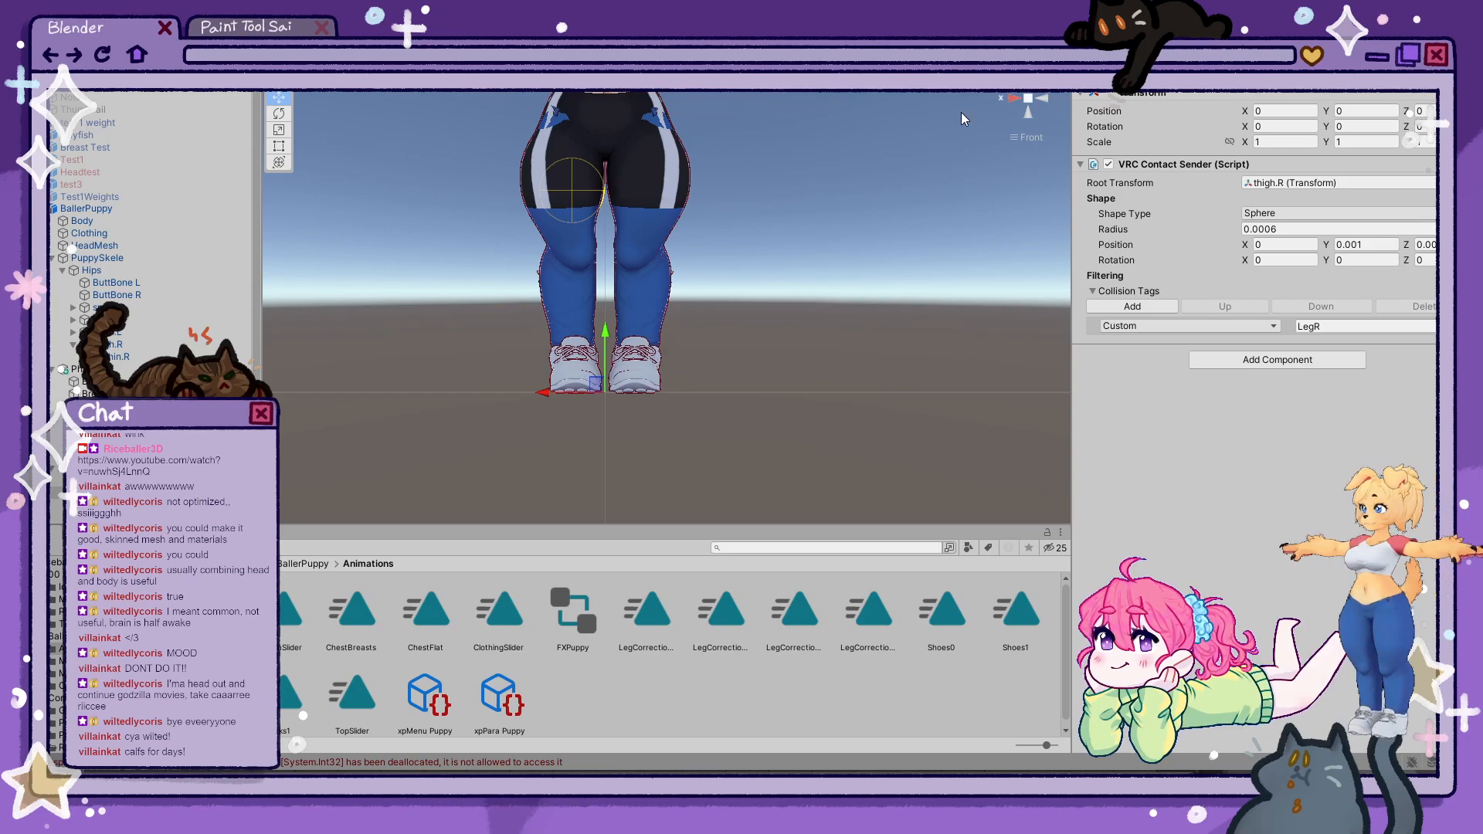
pyautogui.click(1044, 102)
pyautogui.scroll(2, 751, 229)
pyautogui.scroll(1, 740, 228)
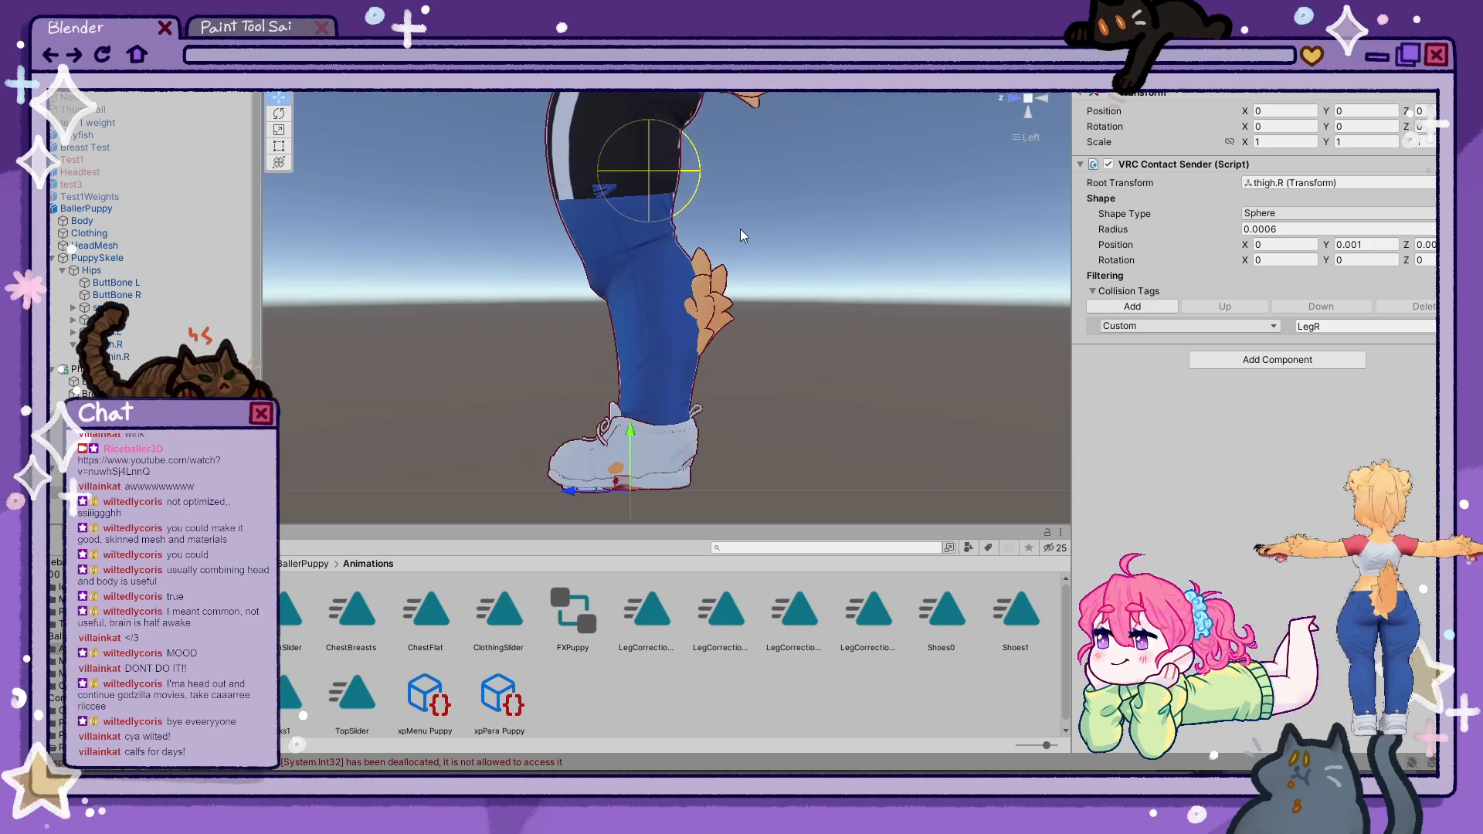
pyautogui.moveTo(740, 230); pyautogui.dragTo(723, 361, button='middle')
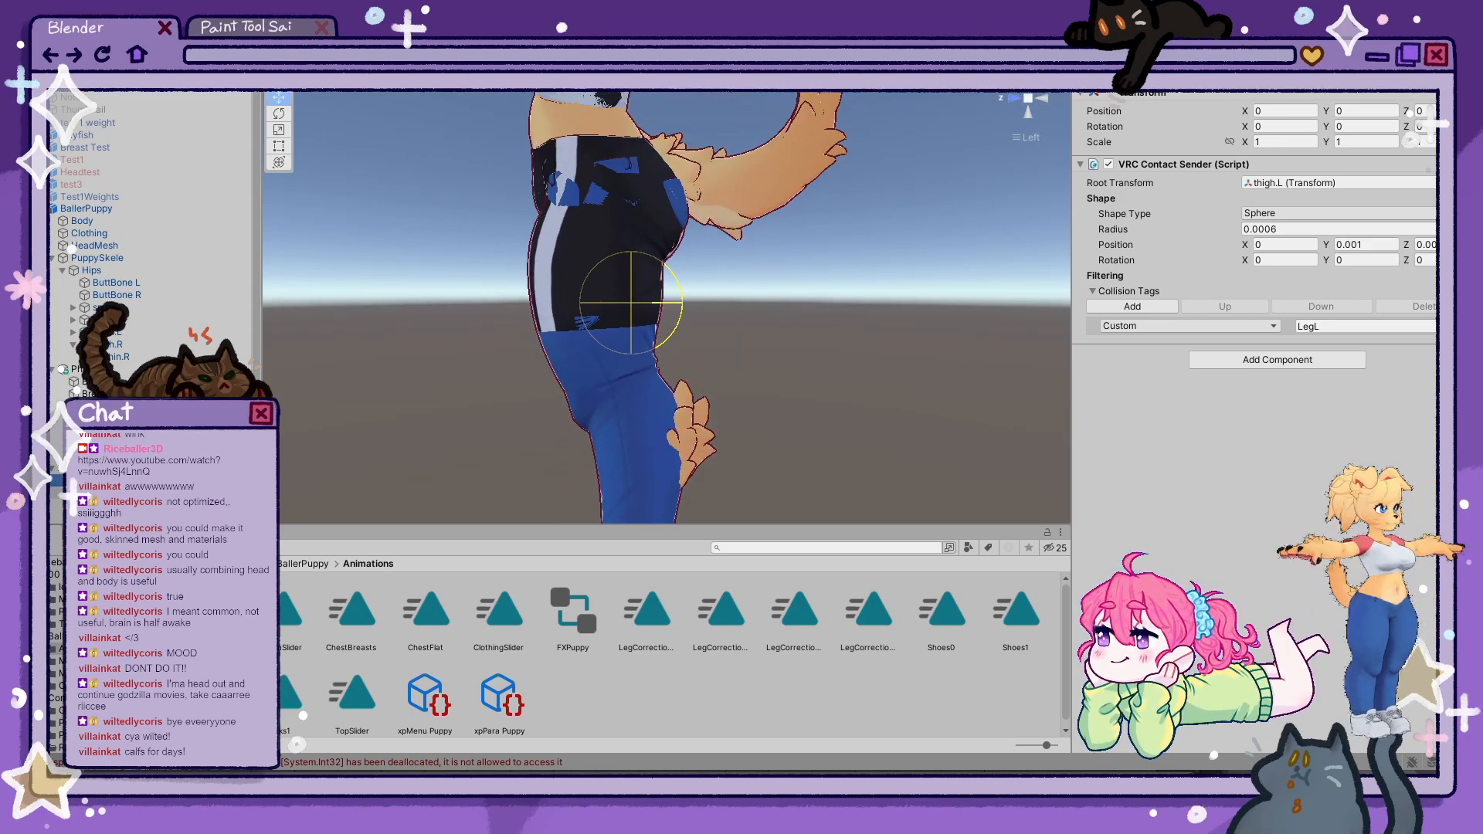
pyautogui.click(108, 505)
pyautogui.click(109, 517)
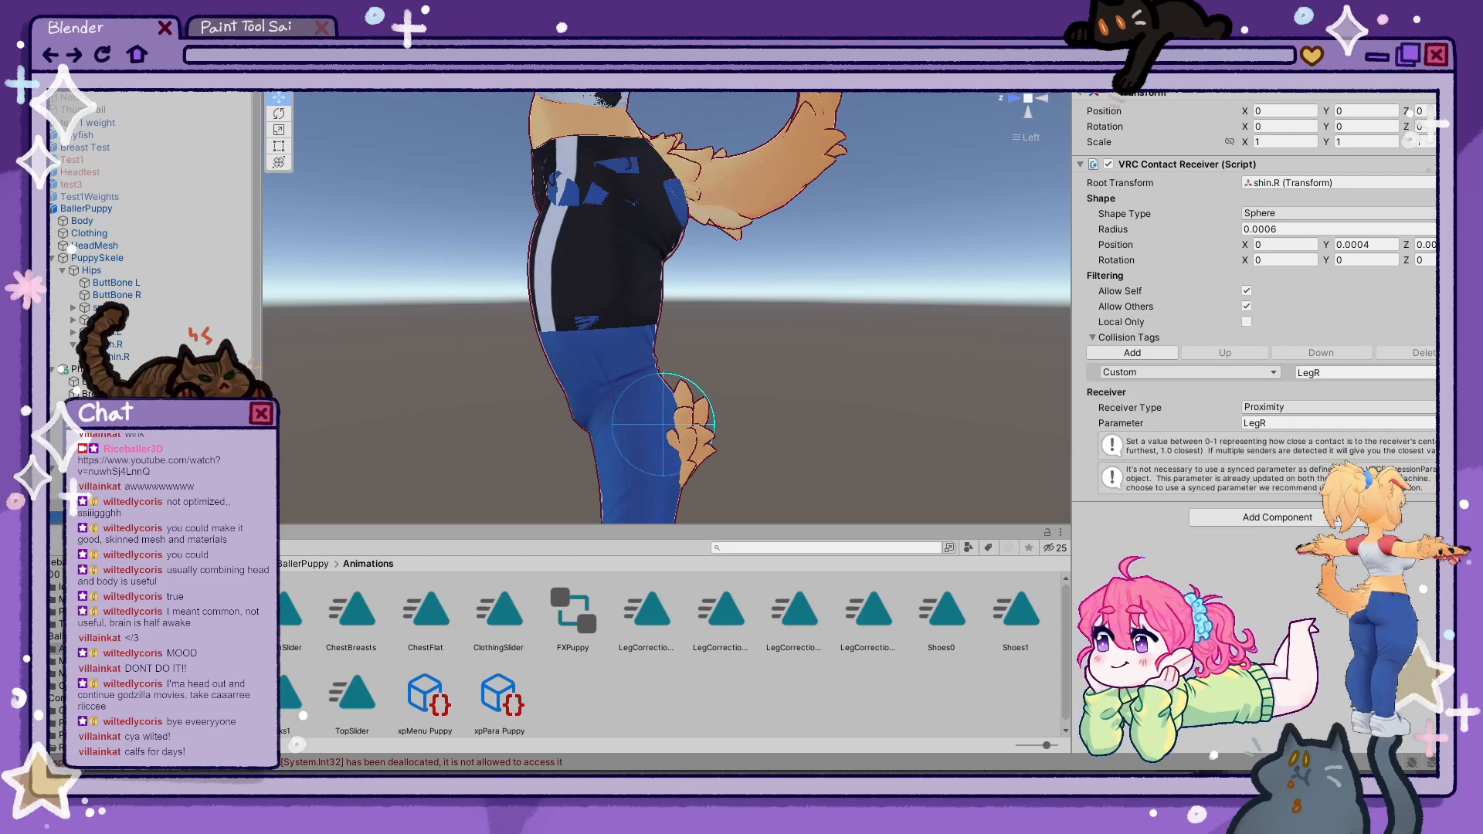
pyautogui.click(108, 505)
pyautogui.click(108, 493)
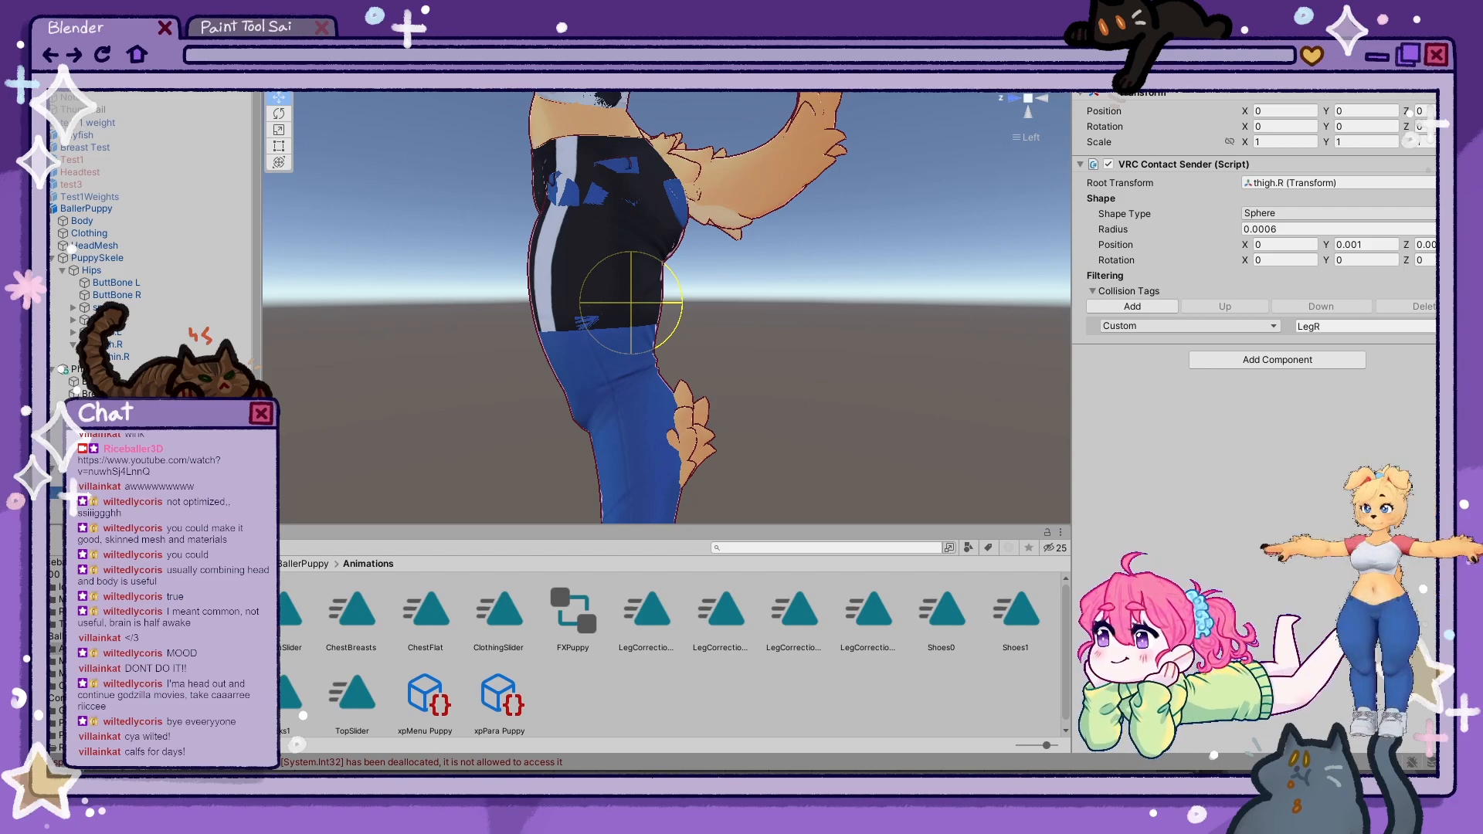
pyautogui.click(108, 506)
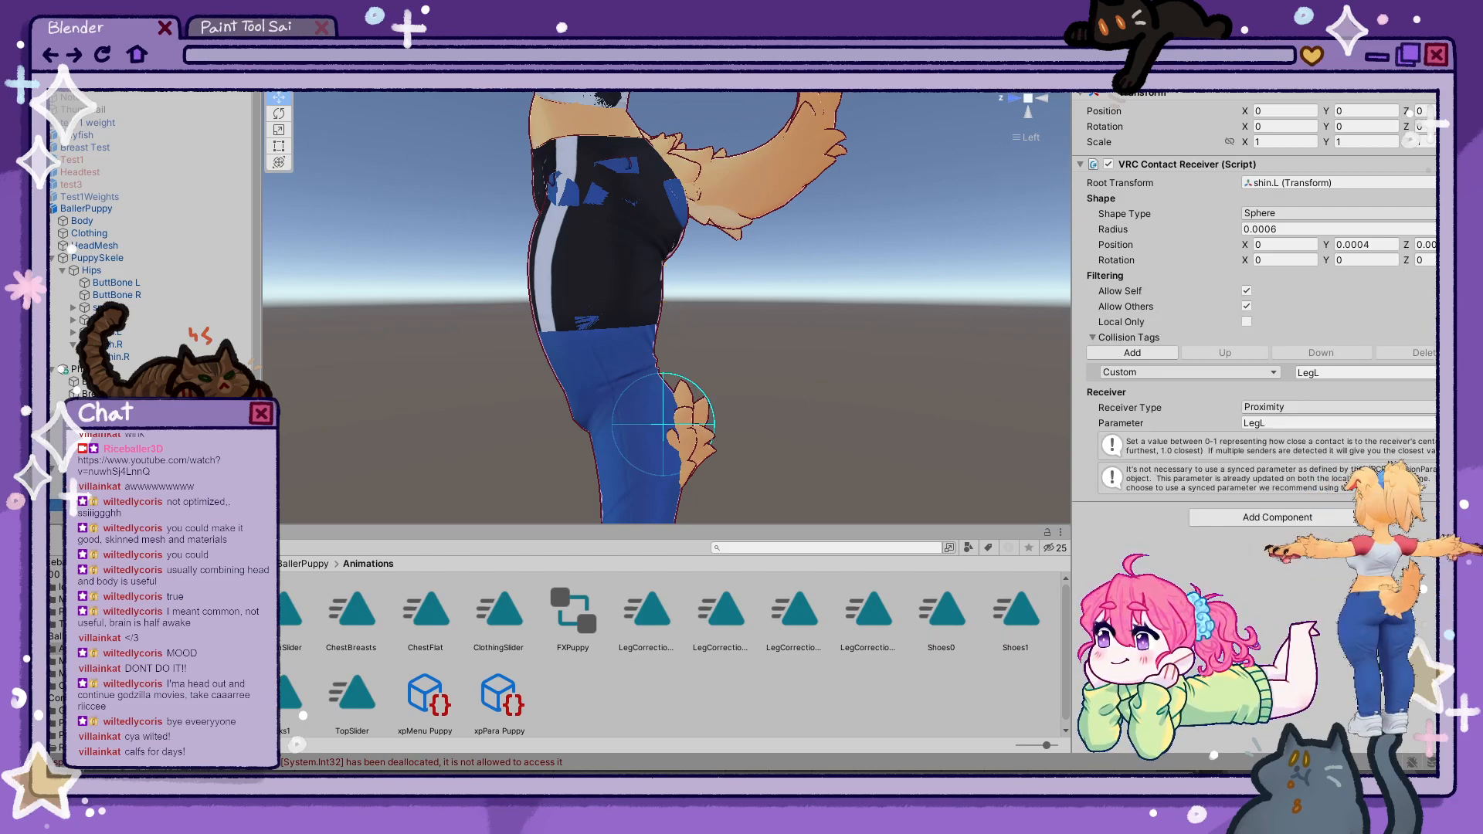
pyautogui.click(108, 505)
pyautogui.click(108, 493)
pyautogui.click(108, 480)
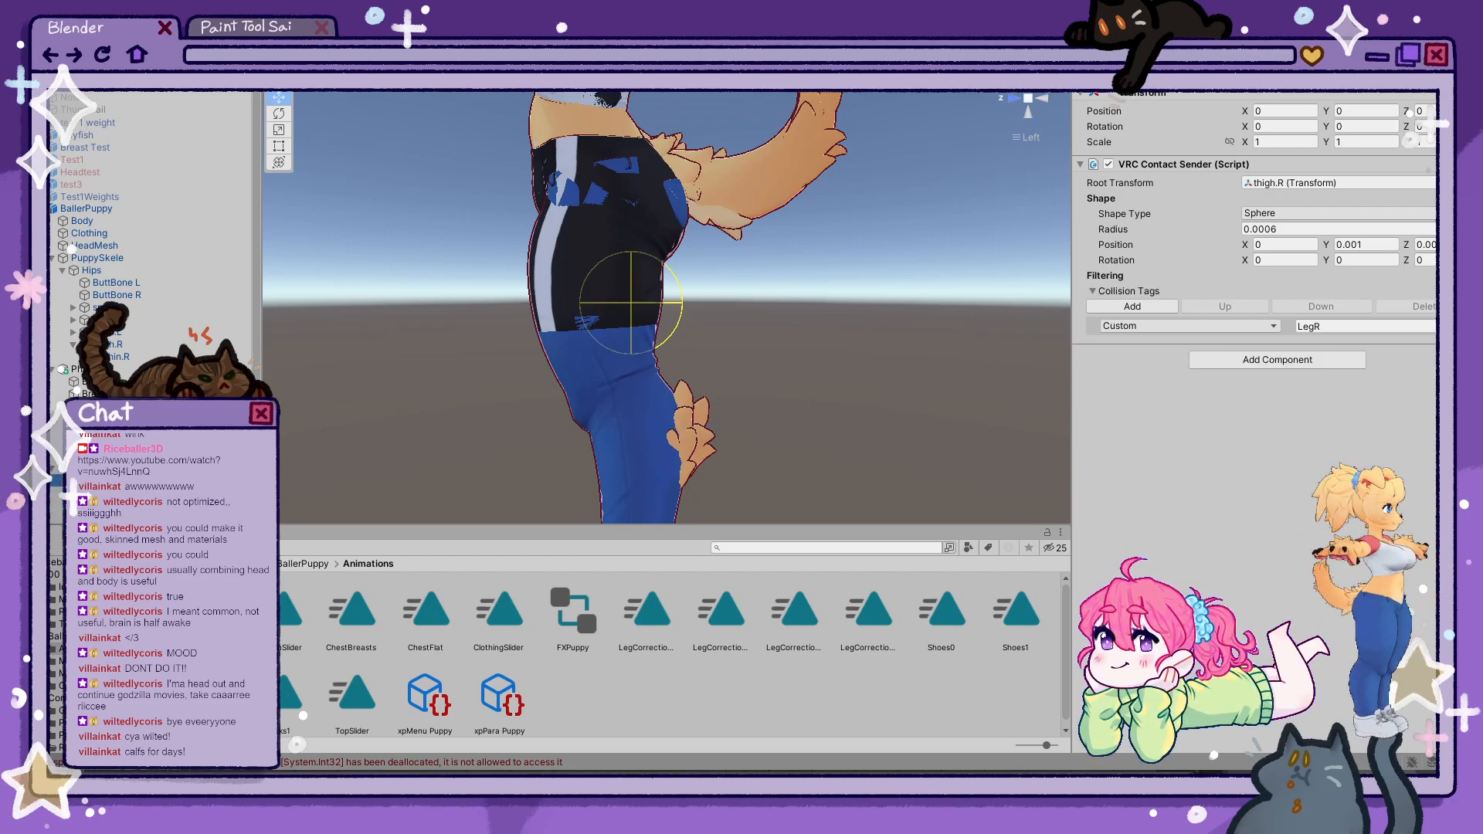
# - Inspect the LegL contact sender's position on the thigh from behind and the side, then select the whole BallerPuppy avatar
pyautogui.keyDown('alt'); pyautogui.moveTo(646, 377); pyautogui.dragTo(204, 422); pyautogui.keyUp('alt')
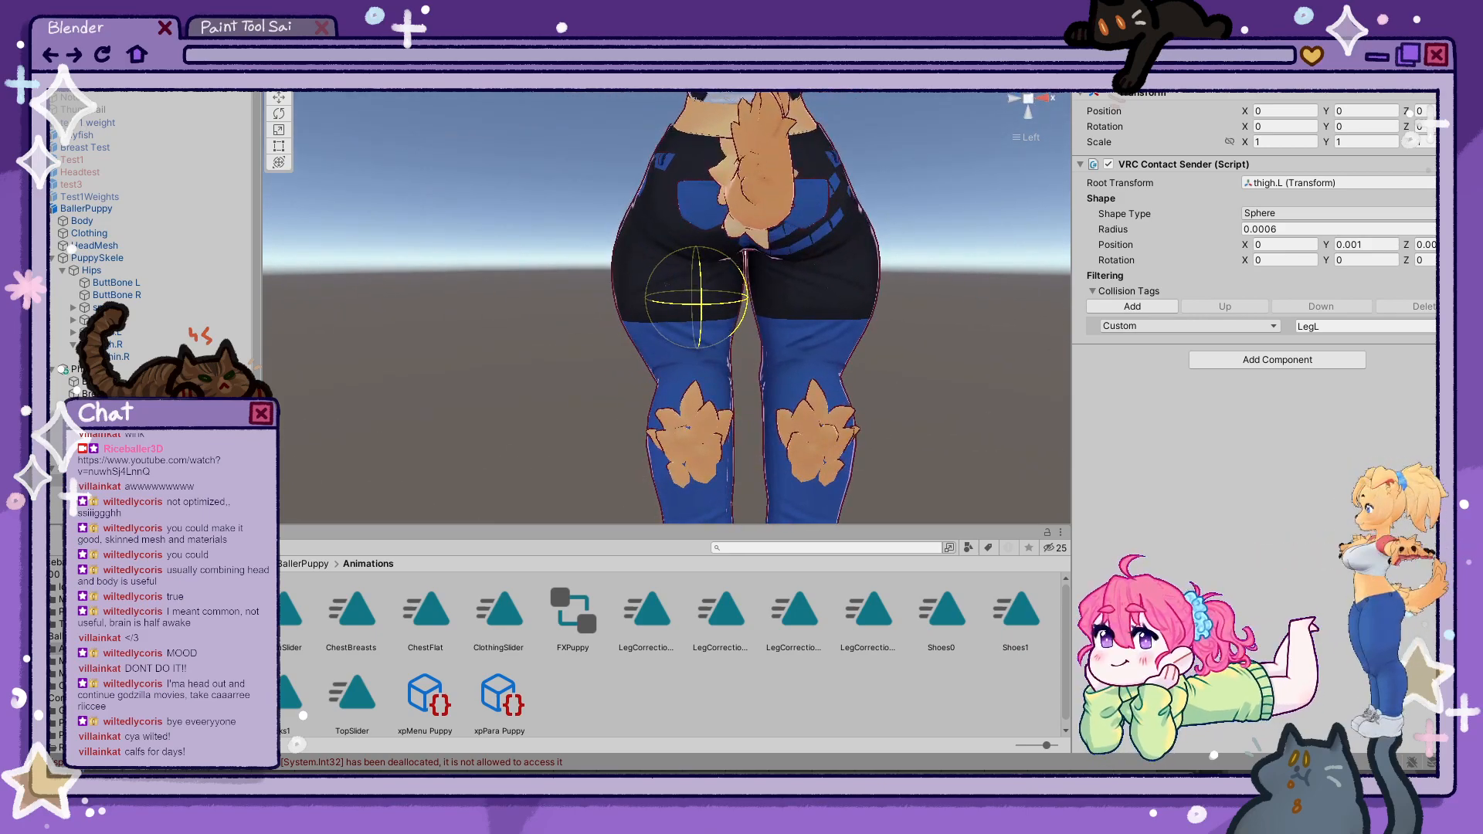
pyautogui.keyDown('alt'); pyautogui.moveTo(498, 332); pyautogui.dragTo(692, 230); pyautogui.keyUp('alt')
pyautogui.scroll(-5, 693, 231)
pyautogui.keyDown('alt'); pyautogui.moveTo(721, 333); pyautogui.dragTo(743, 303); pyautogui.keyUp('alt')
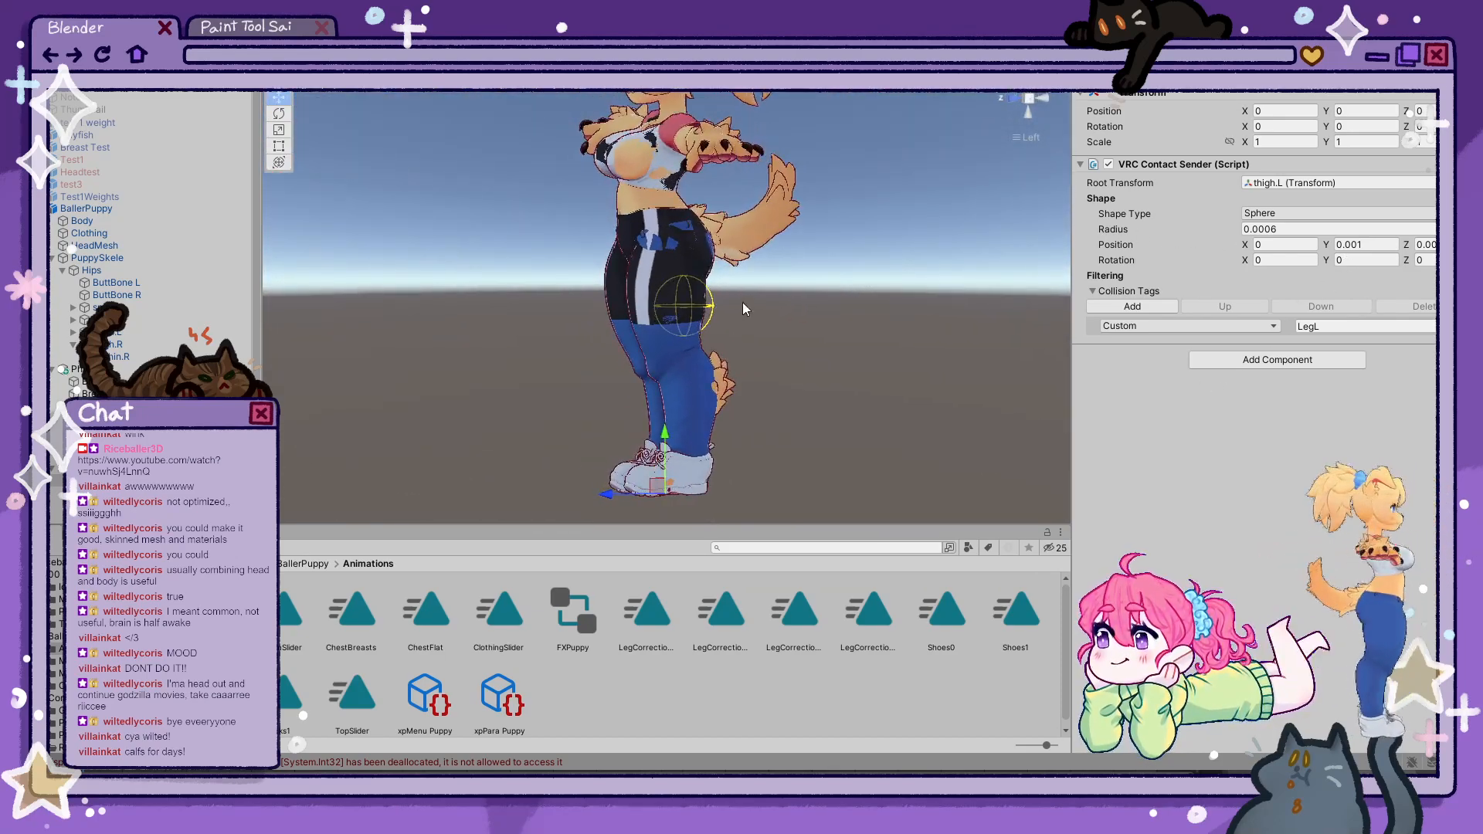
pyautogui.click(684, 356)
pyautogui.keyDown('alt'); pyautogui.moveTo(683, 356); pyautogui.dragTo(912, 330); pyautogui.keyUp('alt')
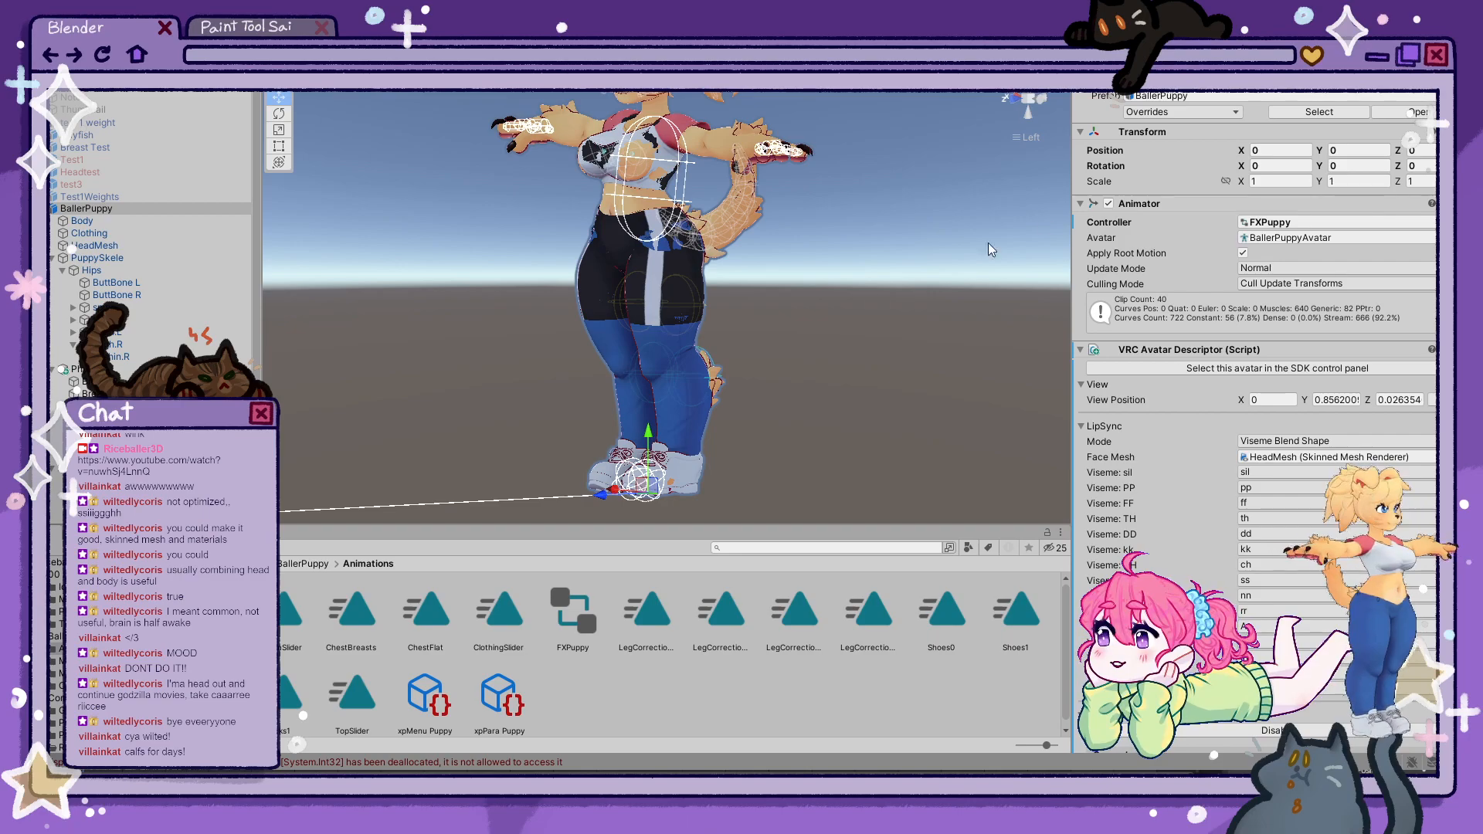
pyautogui.moveTo(888, 234); pyautogui.dragTo(882, 320, button='middle')
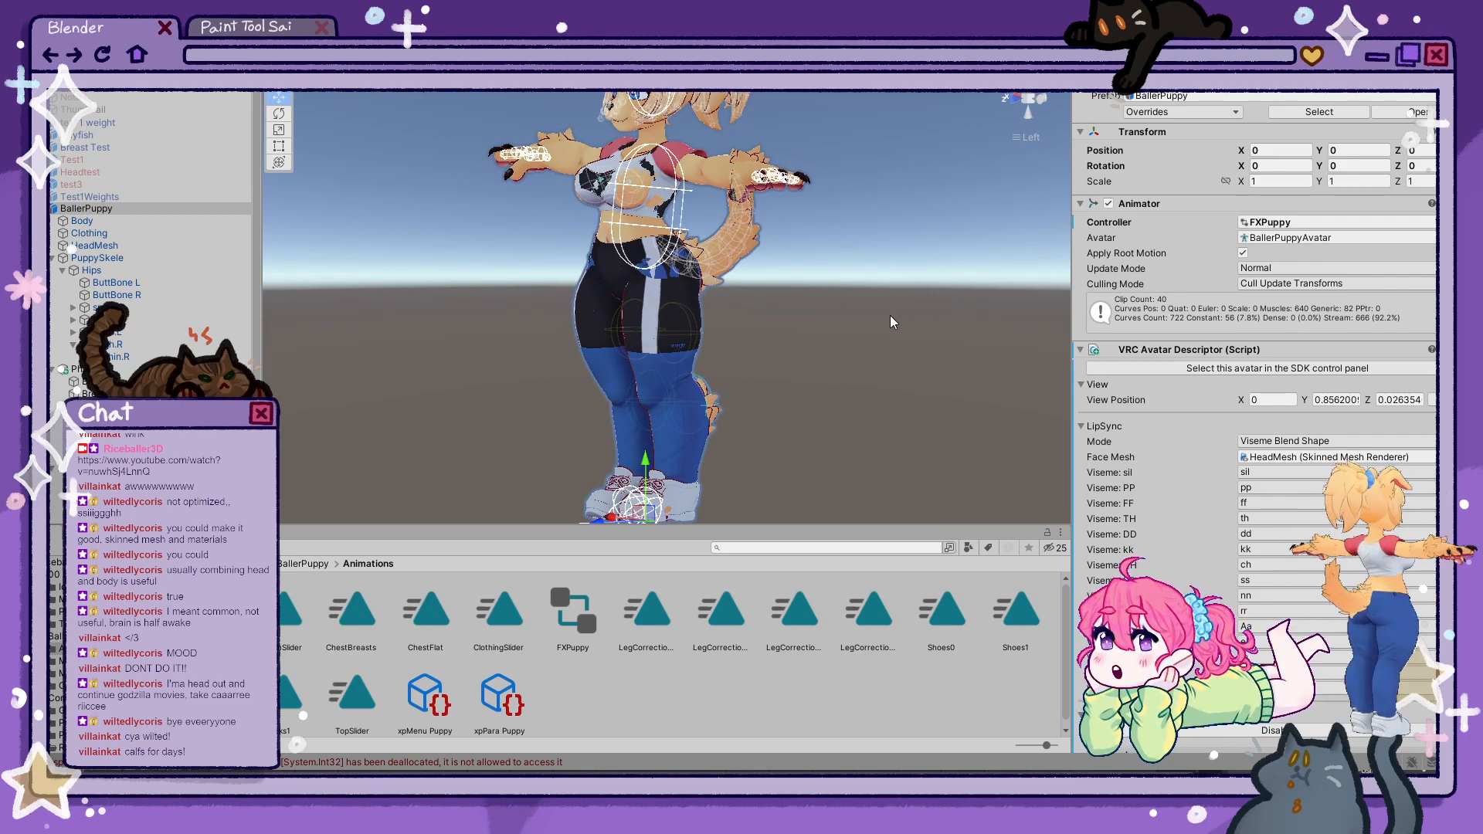
# - View BallerPuppy's full body in play mode and set the BottomSlider clothing control to 63% in the Gesture Manager
pyautogui.moveTo(890, 315); pyautogui.dragTo(878, 424, button='middle')
pyautogui.moveTo(817, 358); pyautogui.dragTo(839, 397, button='middle')
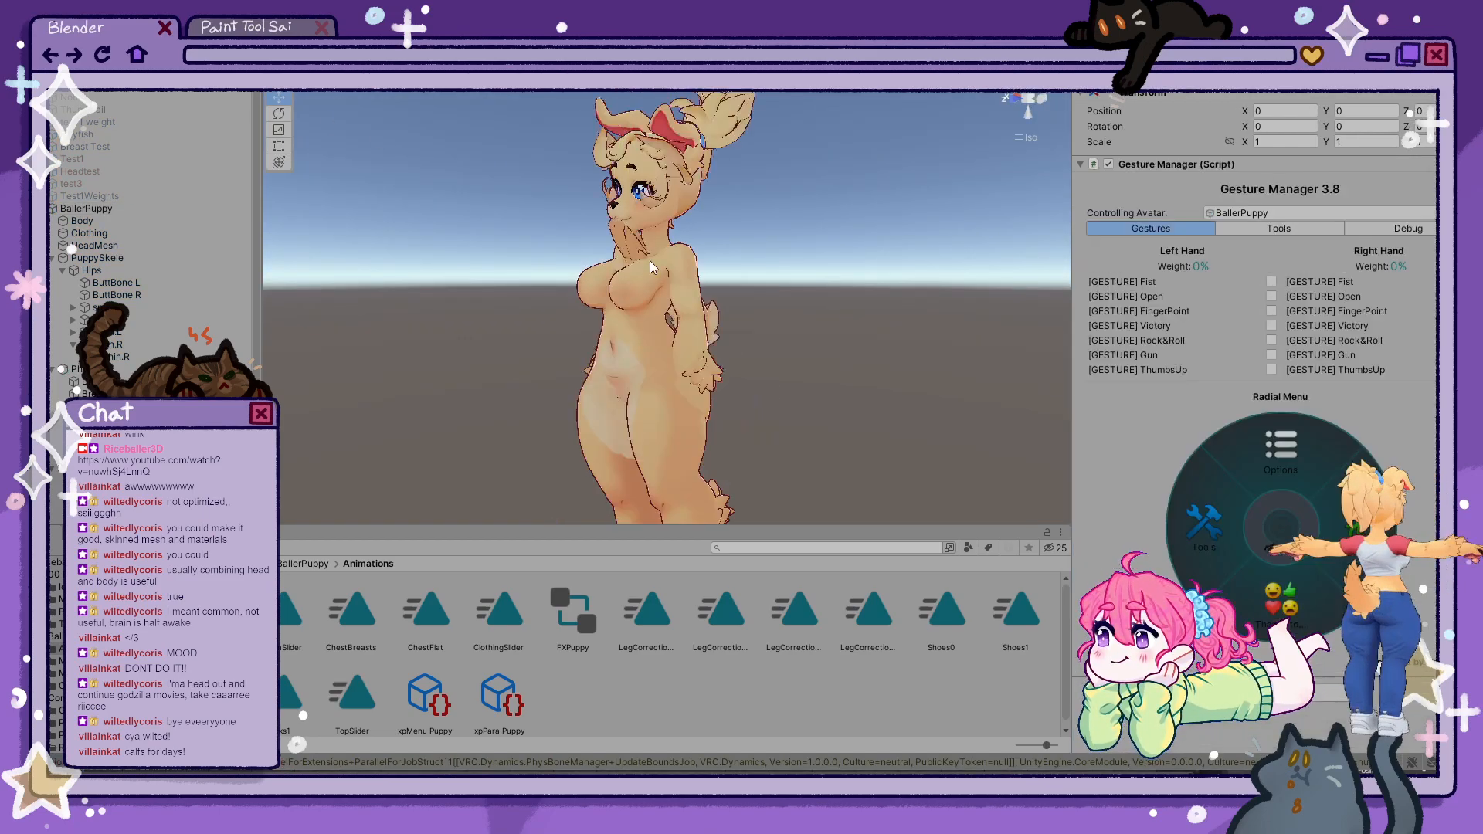
pyautogui.scroll(-6, 864, 467)
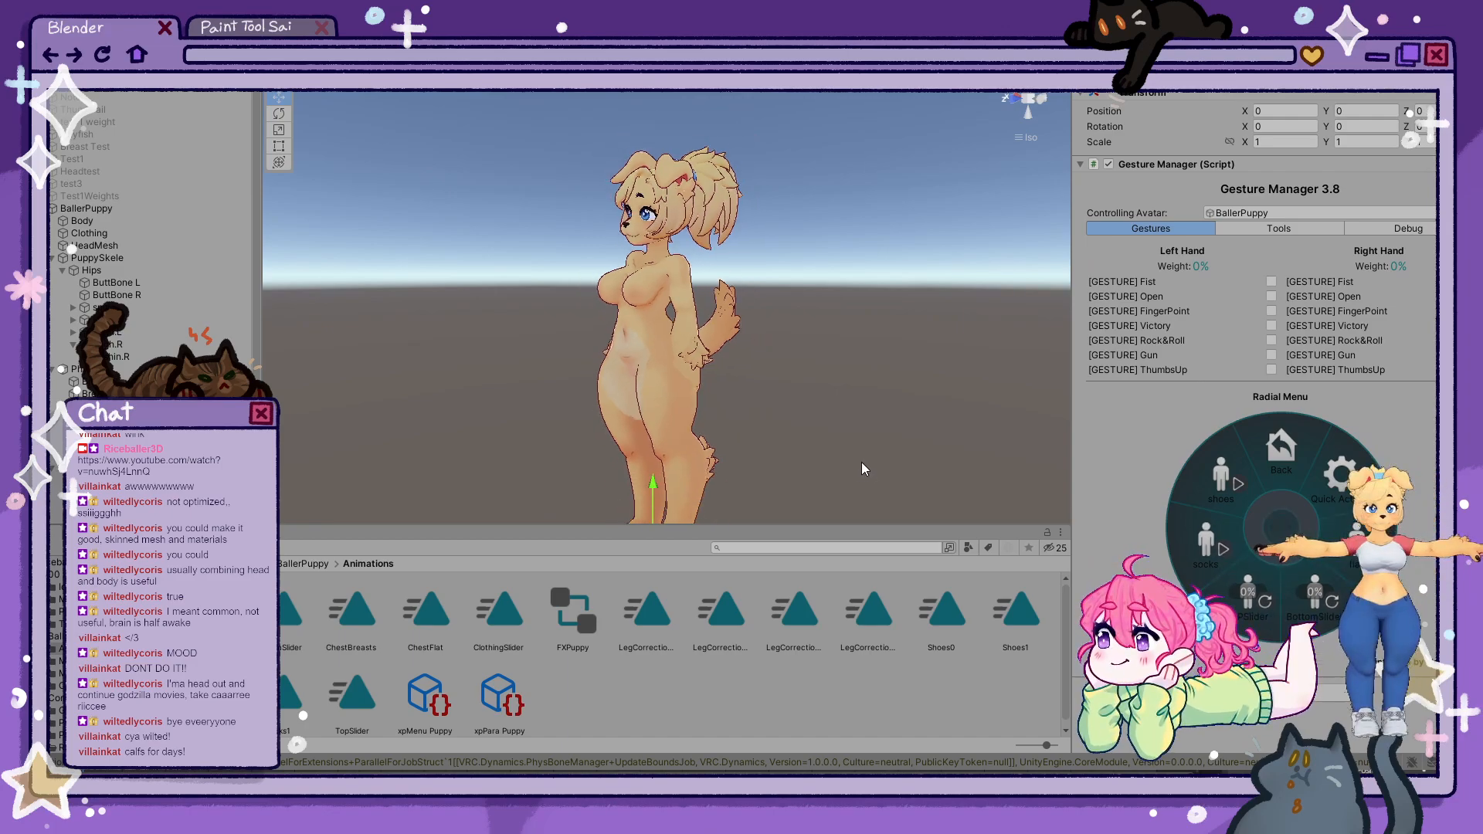
pyautogui.moveTo(865, 466); pyautogui.dragTo(870, 349, button='middle')
pyautogui.click(1314, 593)
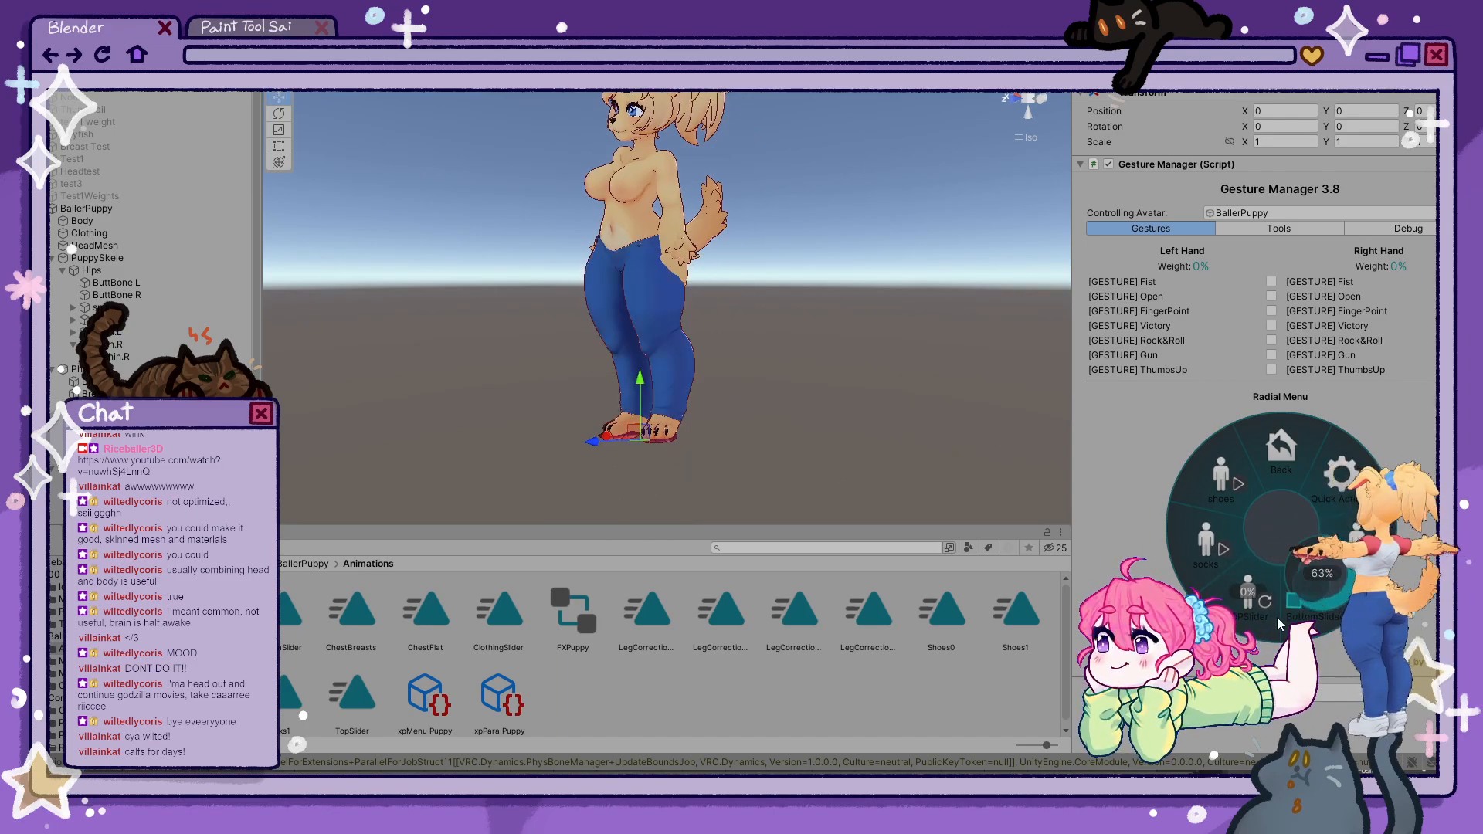
pyautogui.click(1296, 587)
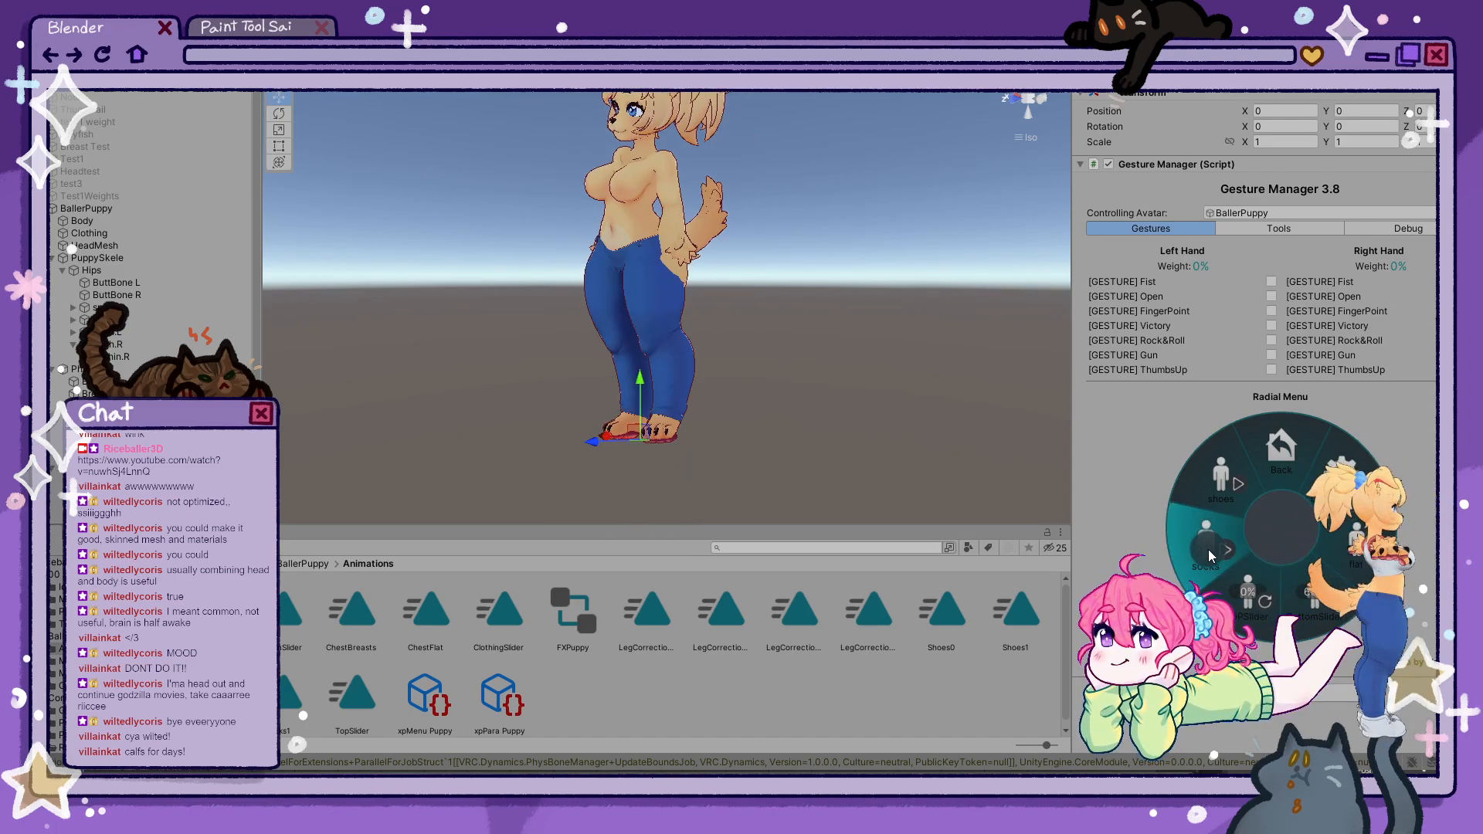
# - Examine the Socks layer's states in BallerPuppy's running FXPuppy controller, then bring back the Gesture Manager controls
pyautogui.click(386, 47)
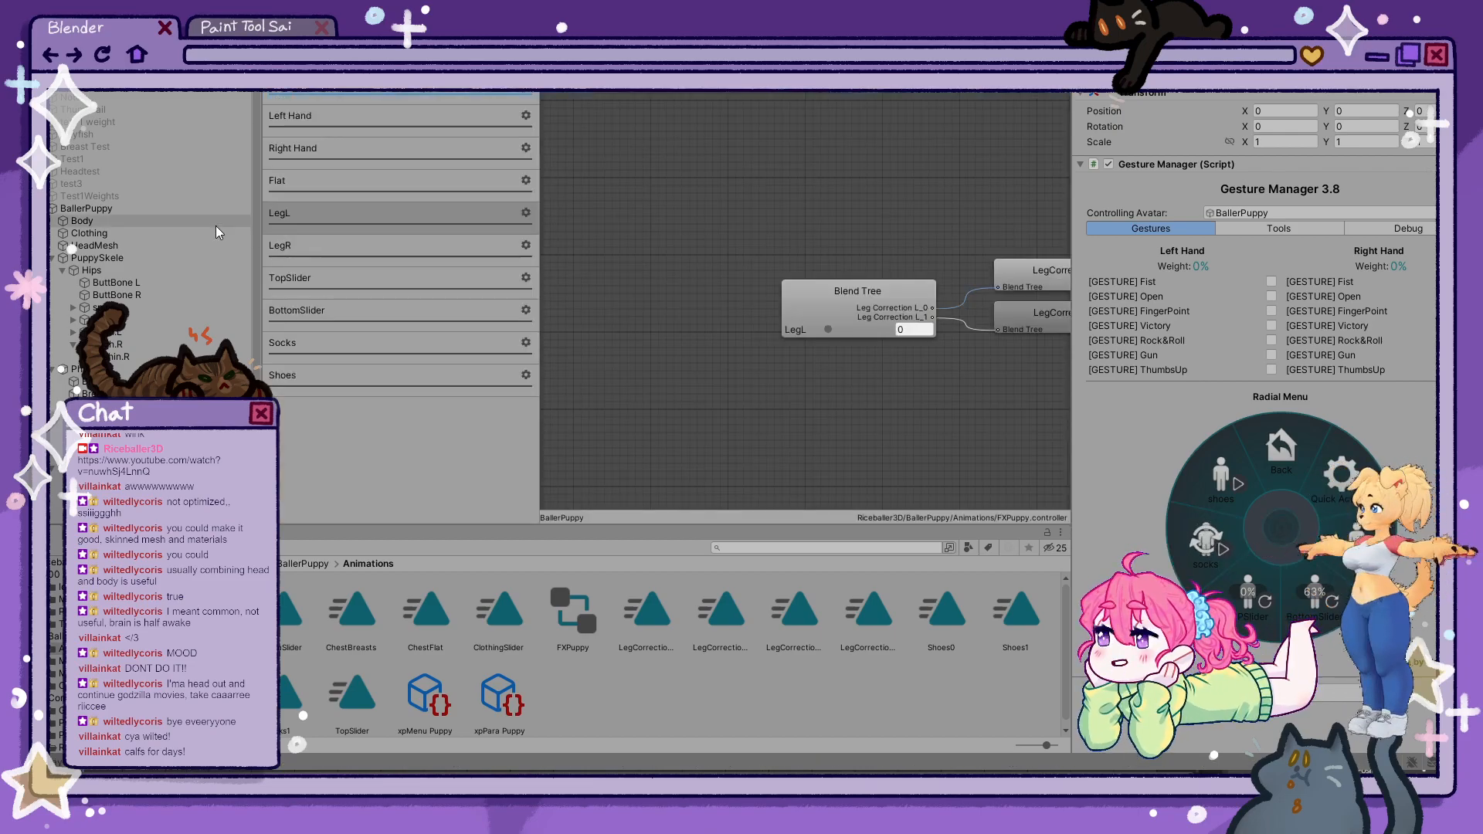
pyautogui.click(231, 209)
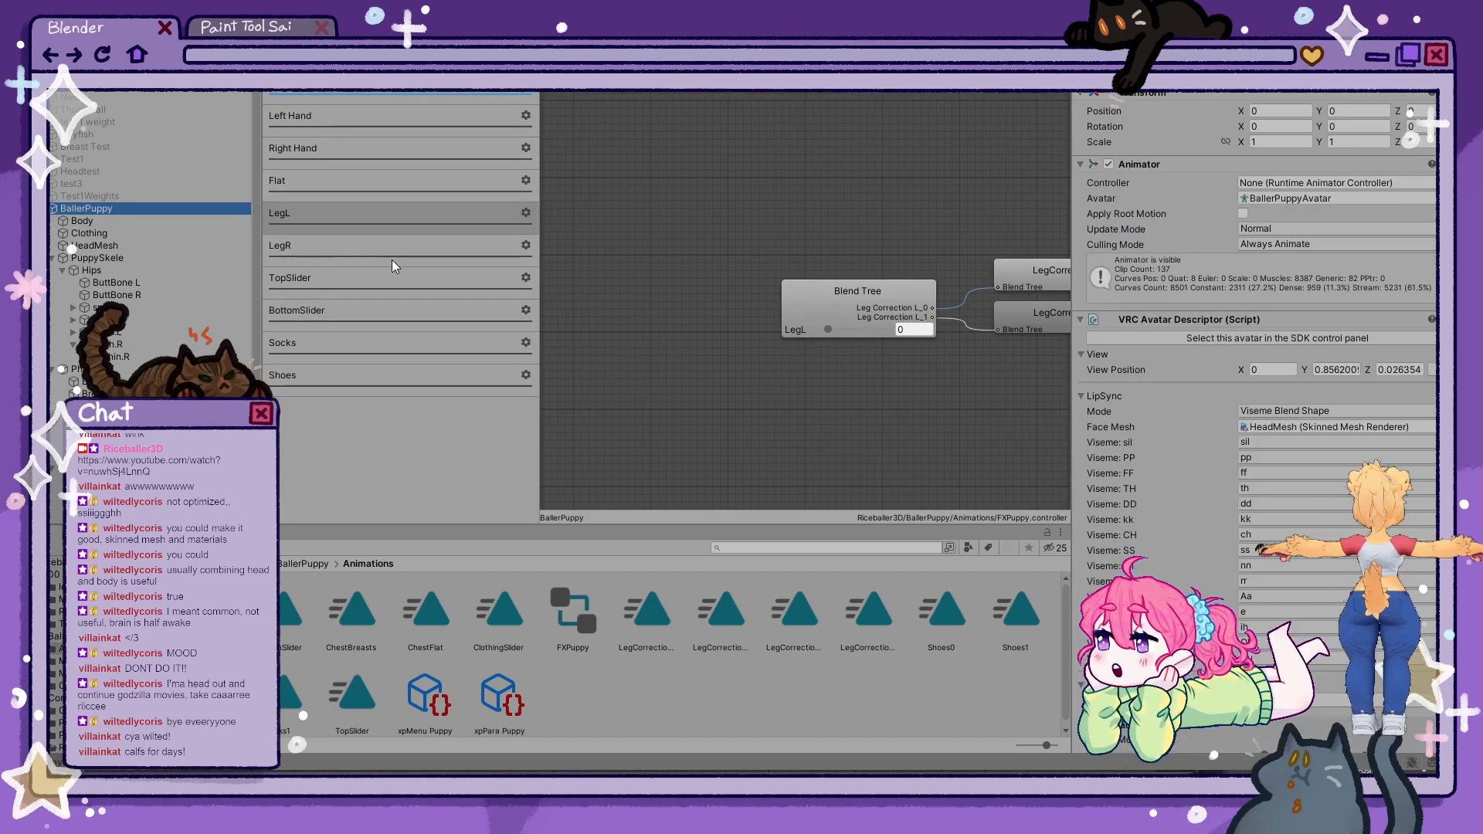
pyautogui.click(356, 280)
pyautogui.click(375, 340)
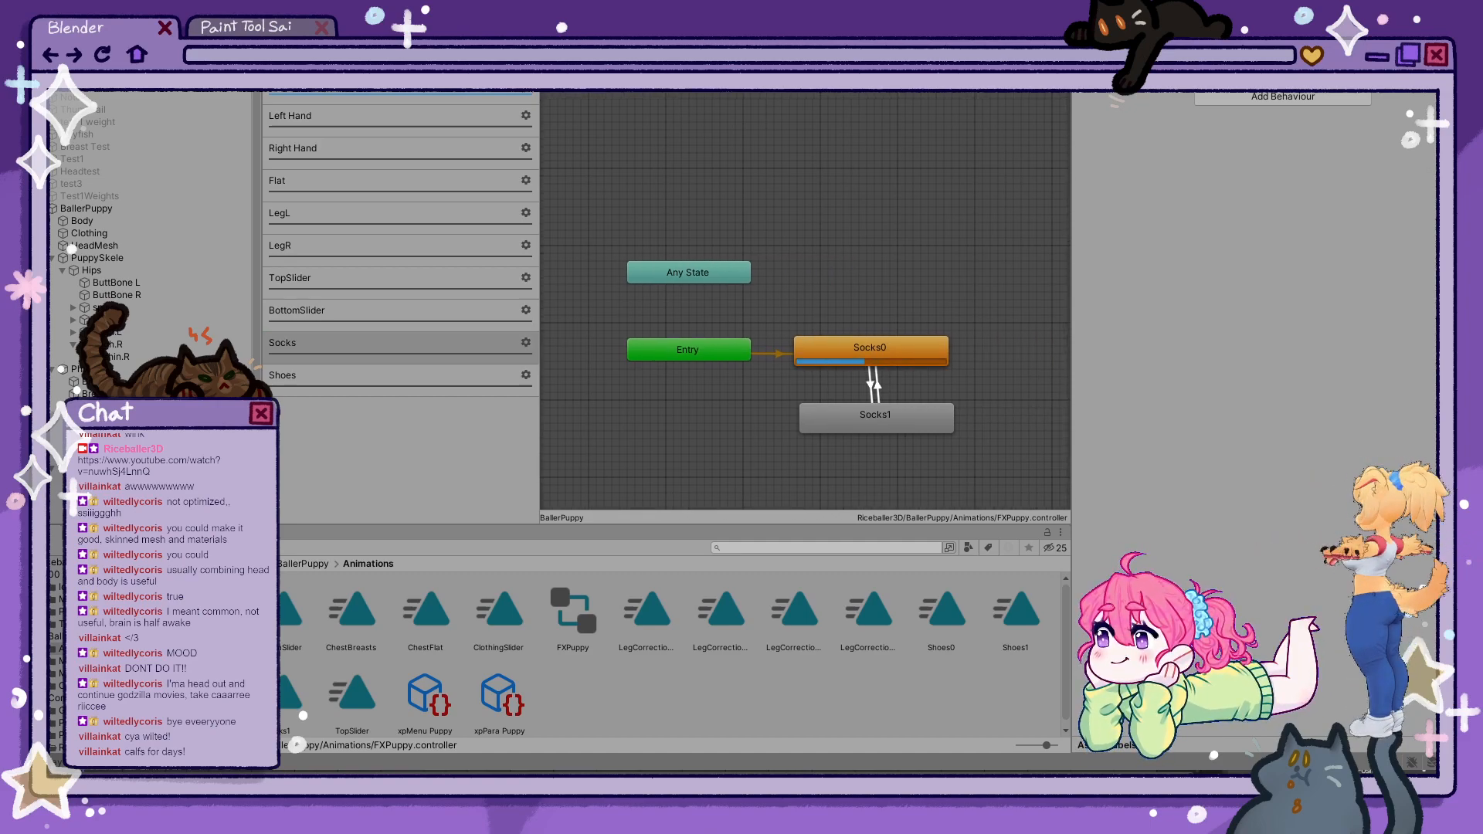
pyautogui.click(155, 481)
pyautogui.click(1281, 599)
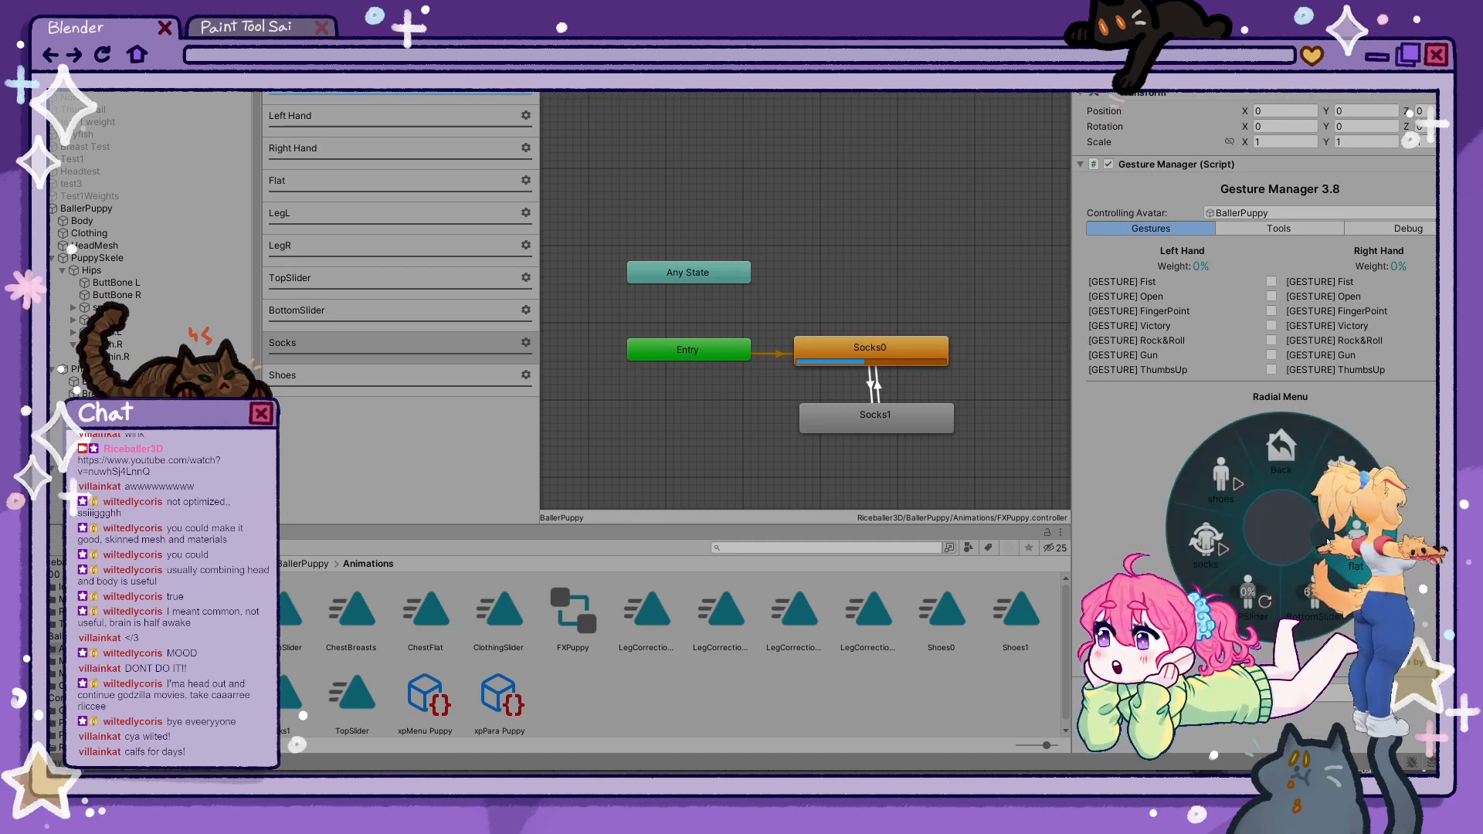
# - Test the socks toggle together with BottomSlider in the Gesture Manager radial menu and exit play mode
pyautogui.click(1207, 545)
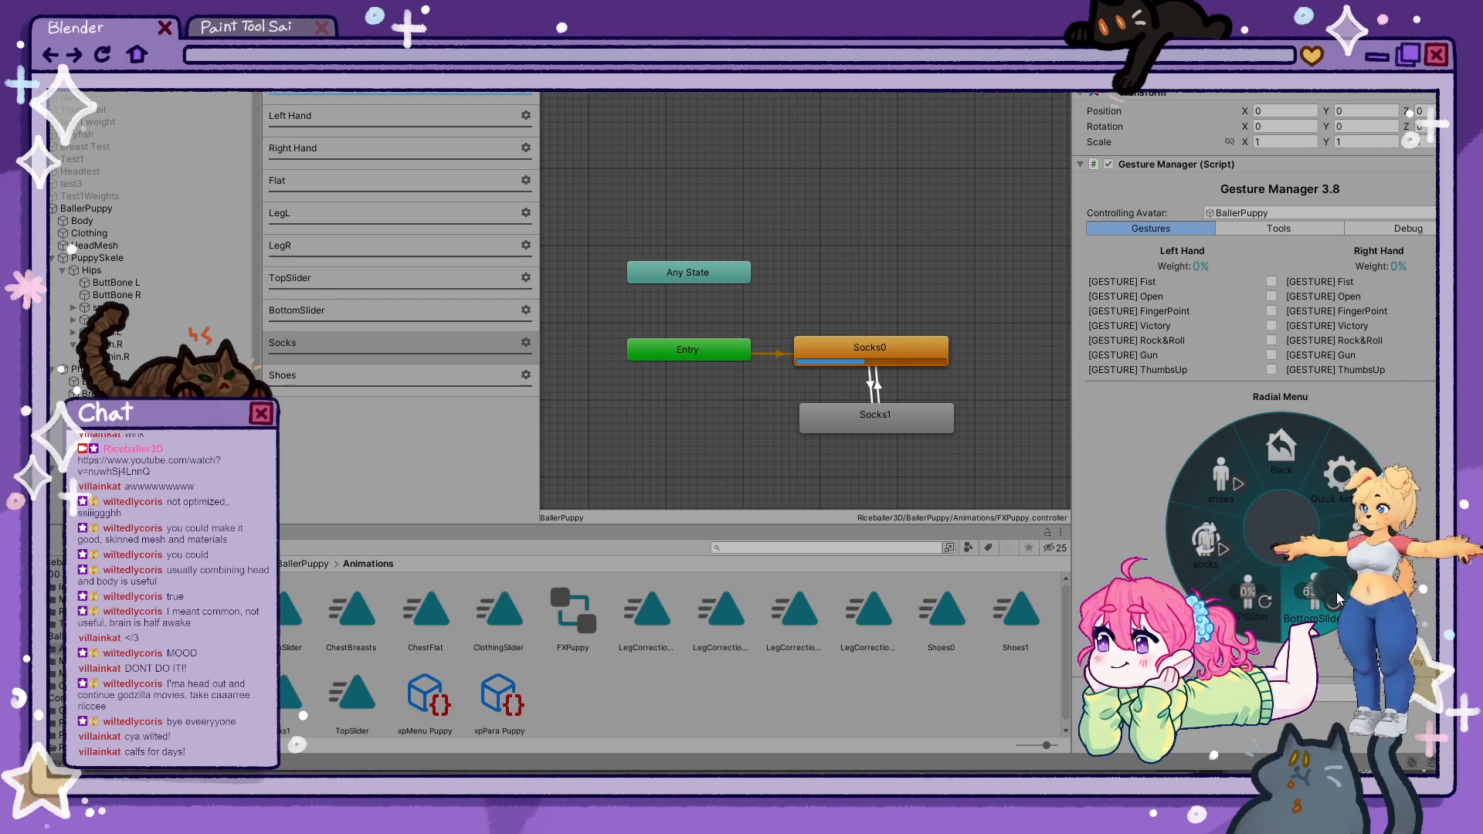
pyautogui.click(1312, 599)
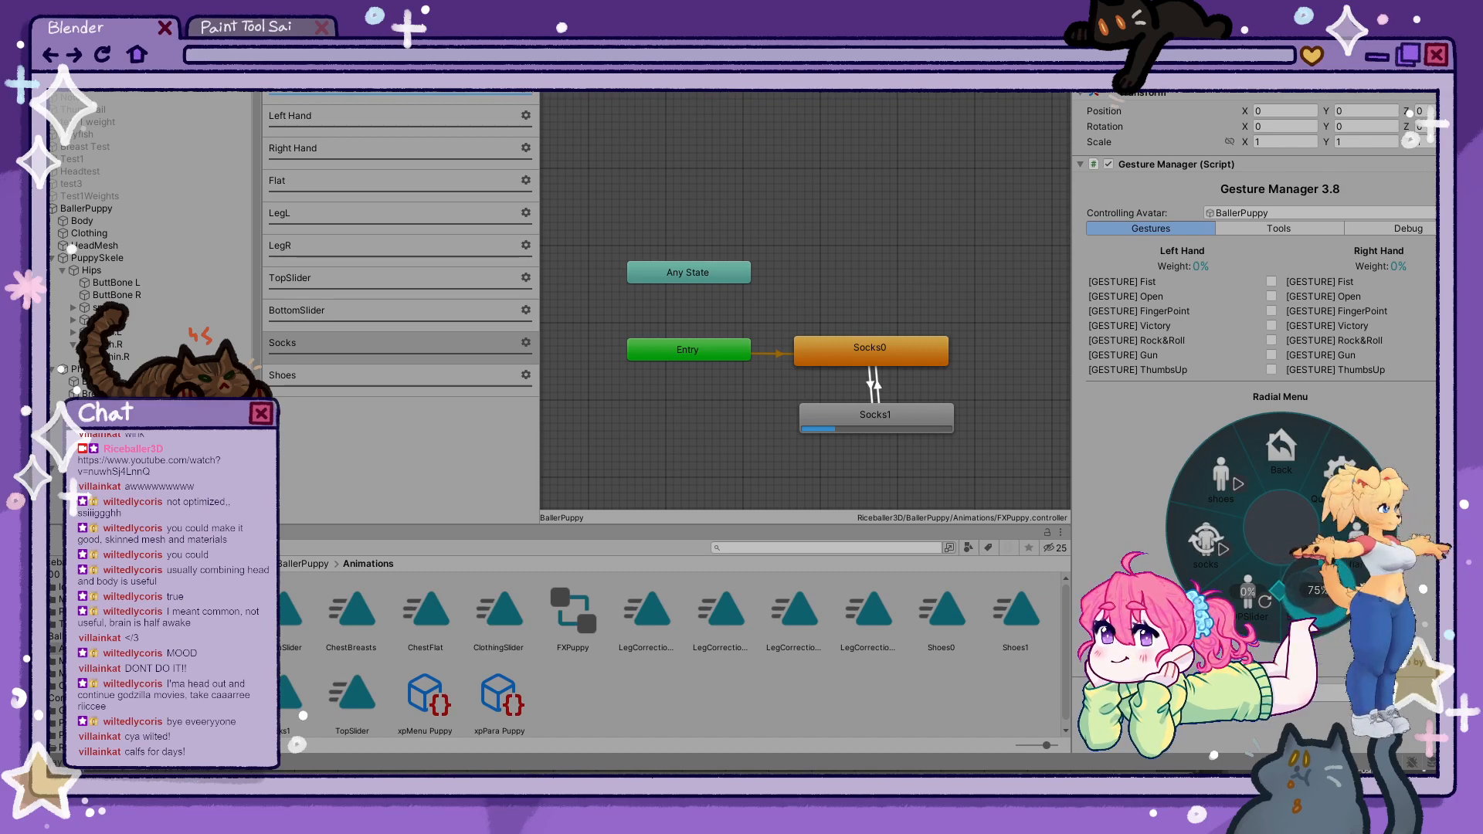
pyautogui.click(1188, 587)
pyautogui.click(1310, 598)
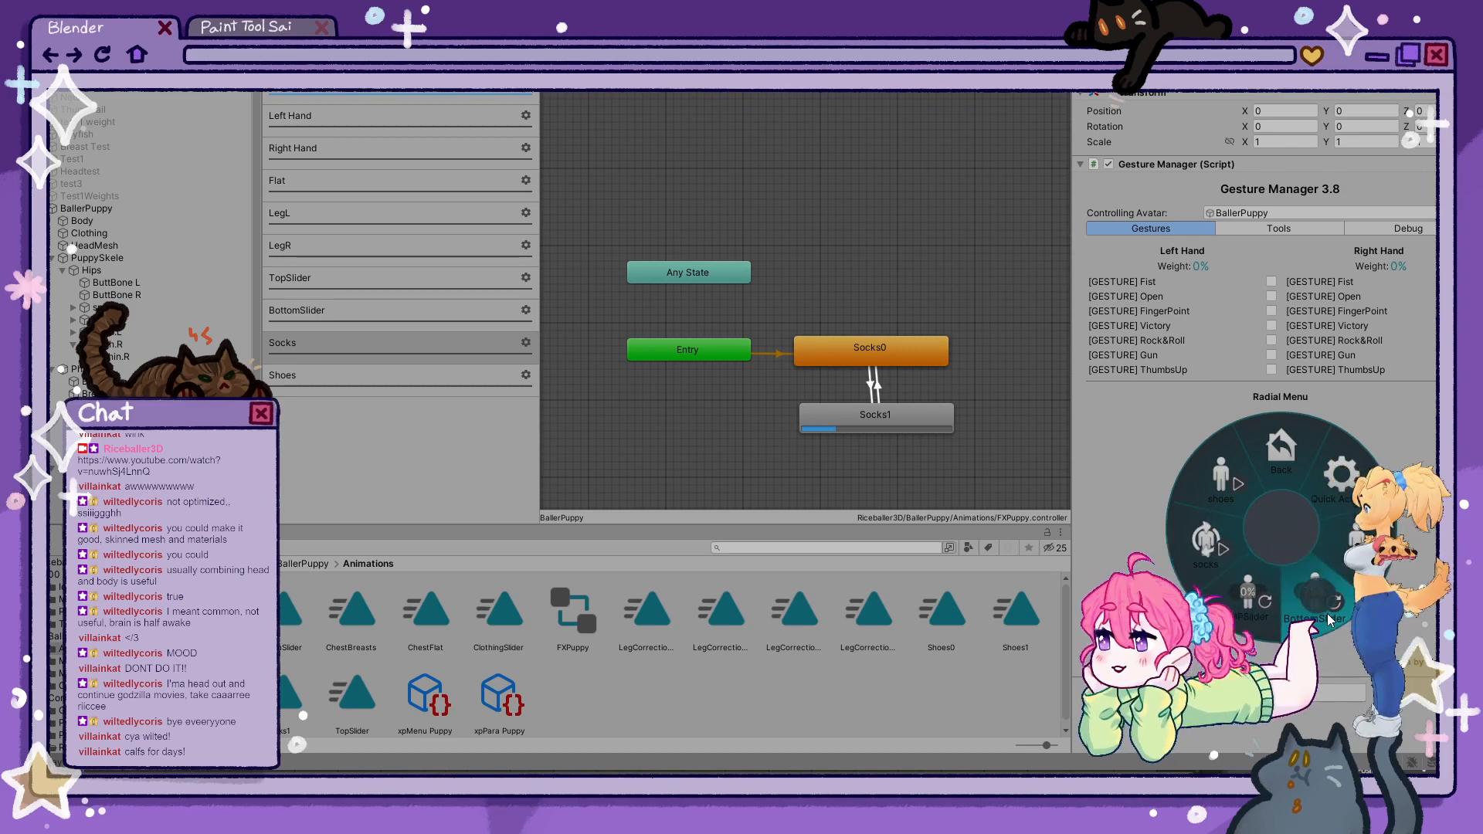
pyautogui.click(1224, 583)
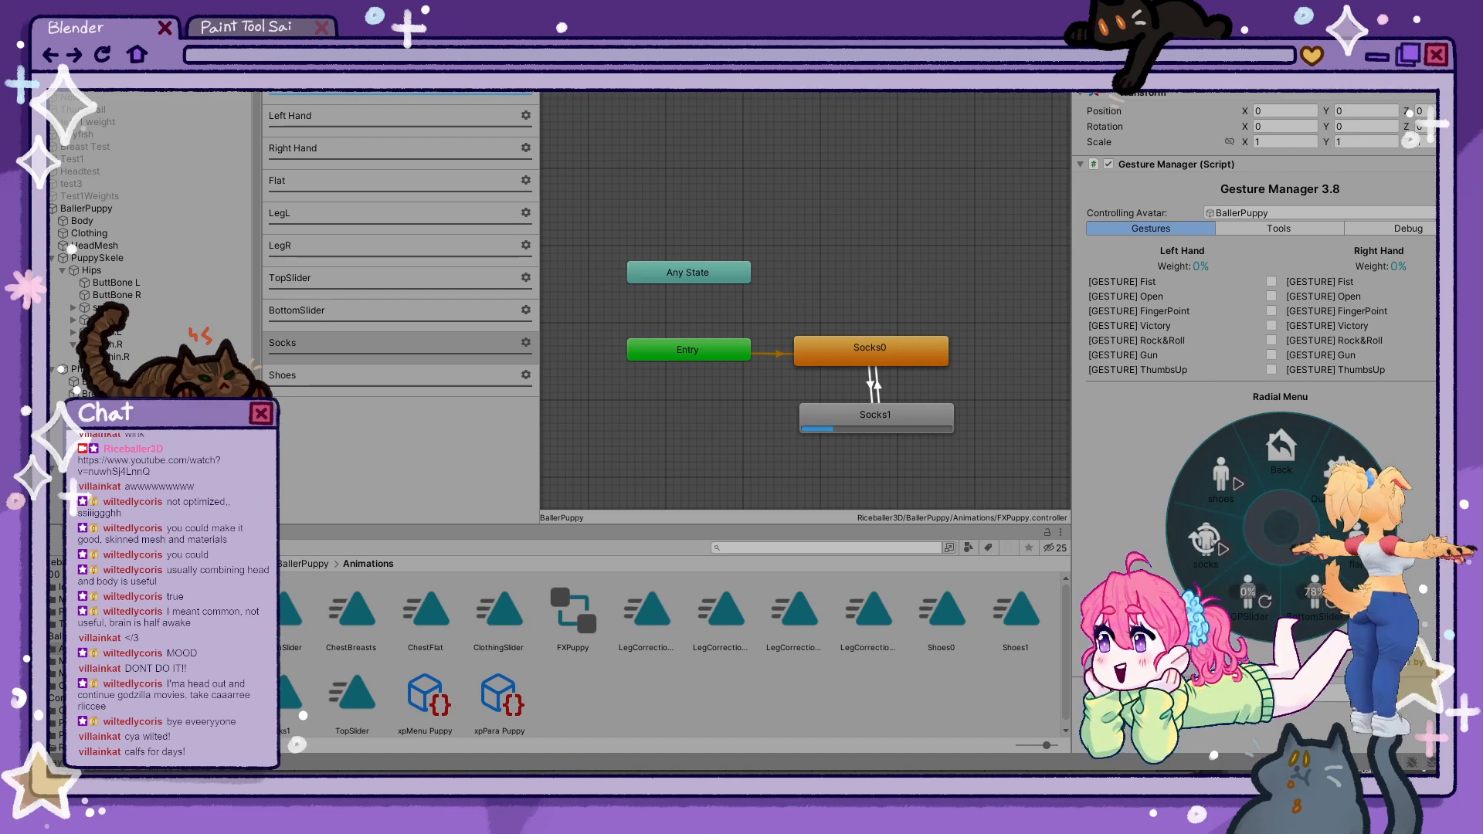
pyautogui.click(715, 48)
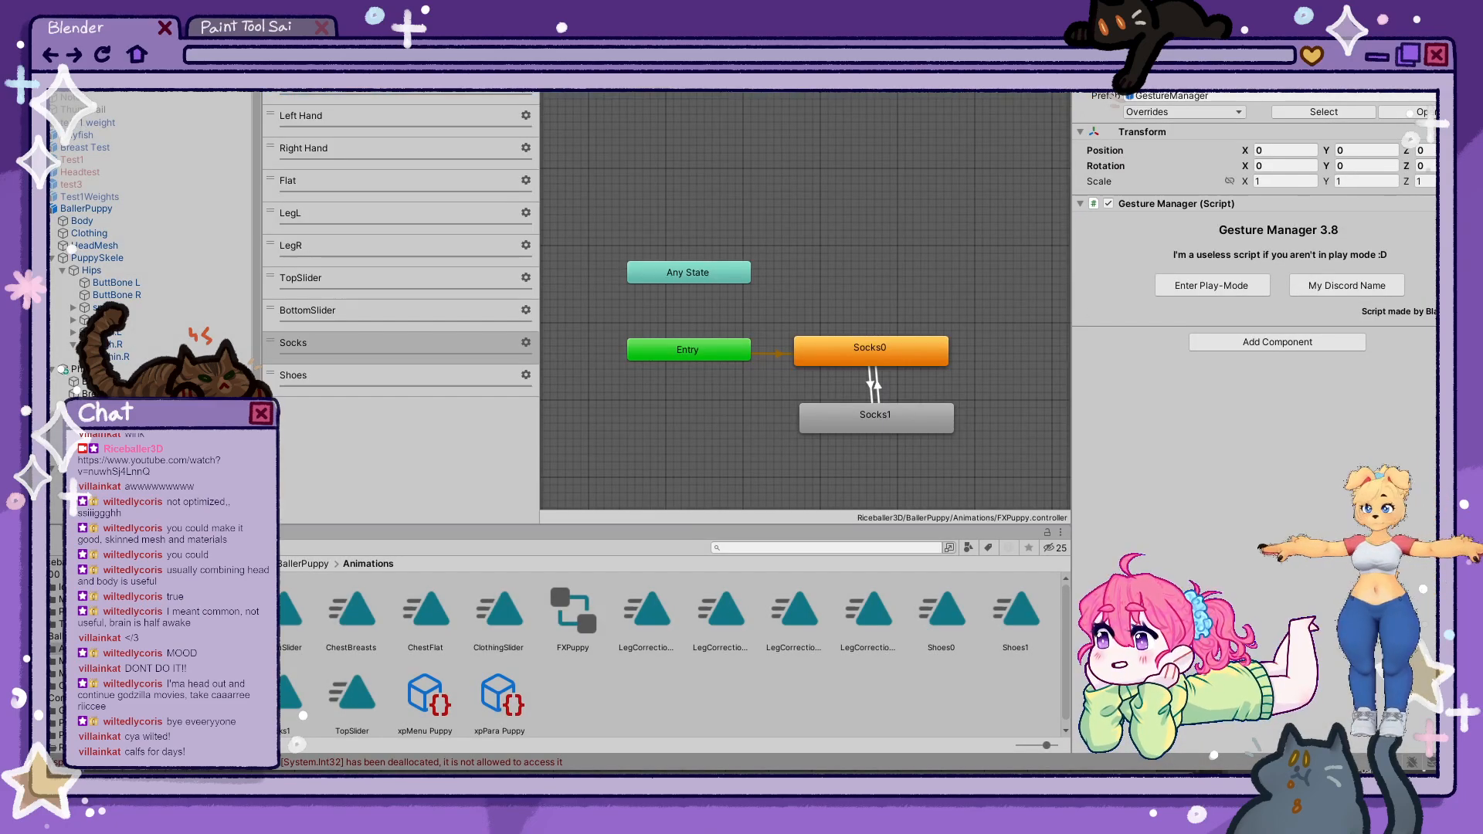
# - Add a BottomSlider Greater 0.5 condition to the Socks1-to-Socks0 transition
pyautogui.click(872, 379)
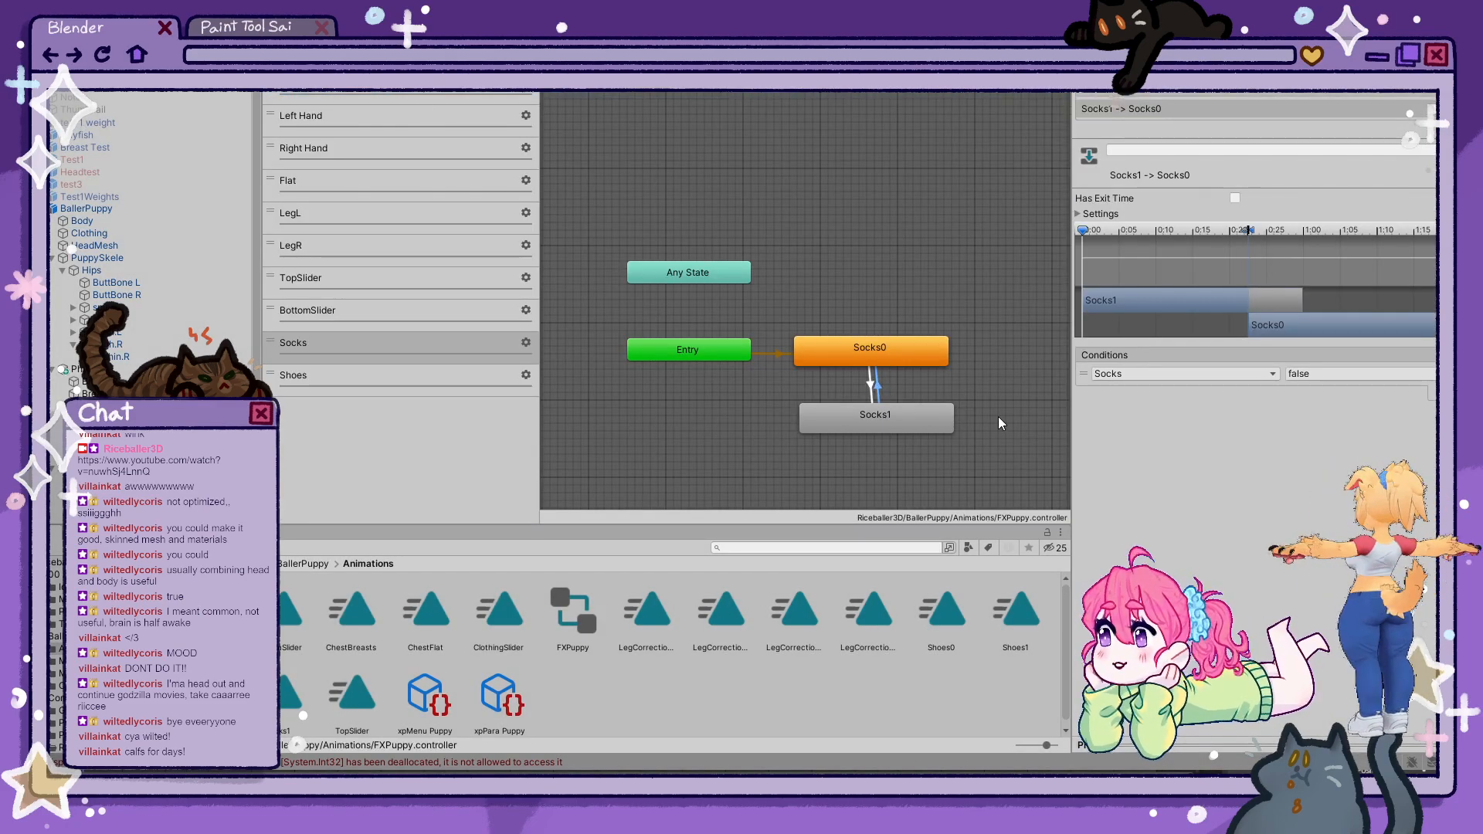
pyautogui.moveTo(872, 383); pyautogui.dragTo(830, 364, button='middle')
pyautogui.click(1441, 393)
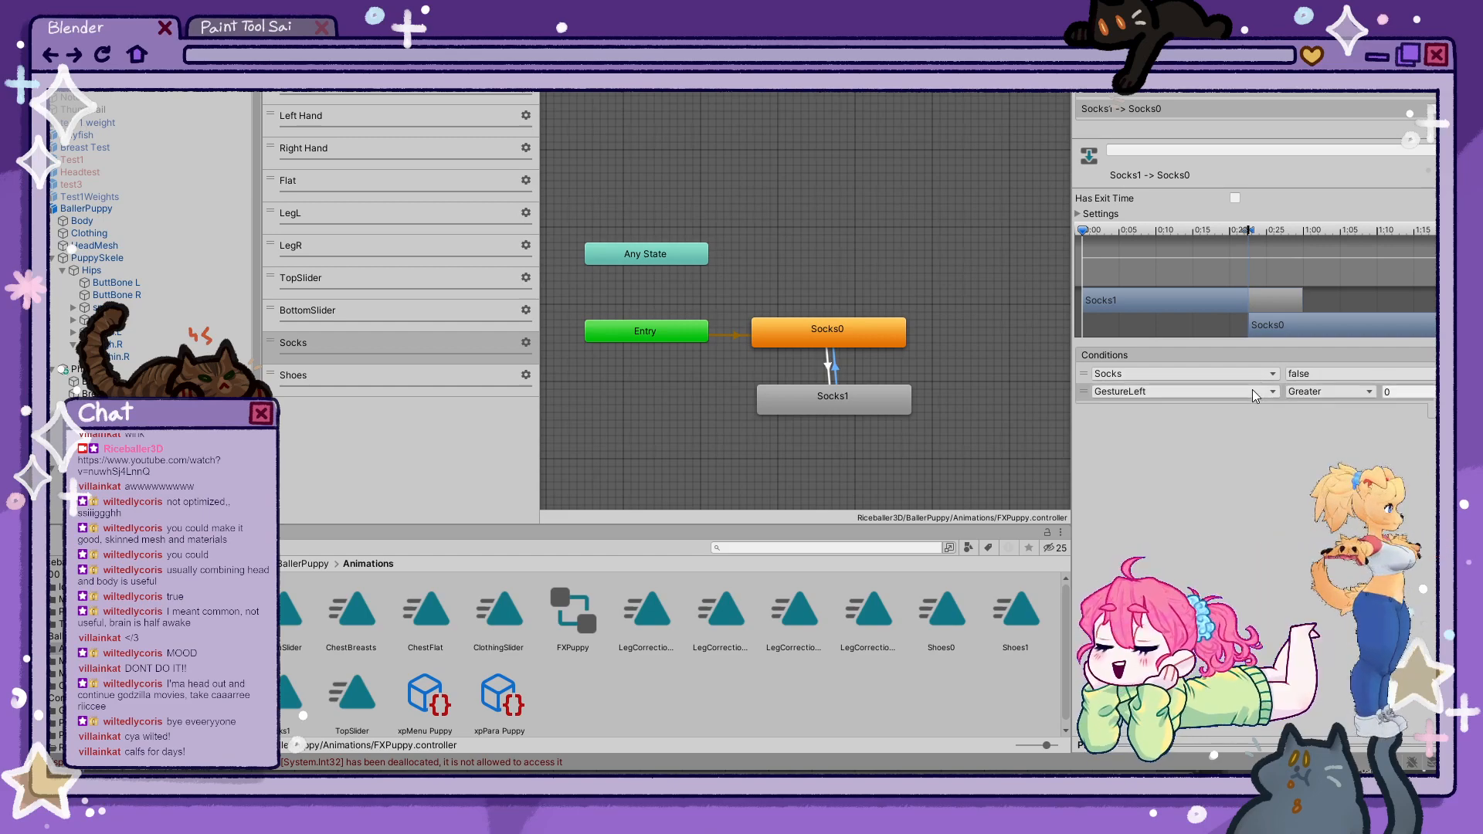
pyautogui.click(1191, 542)
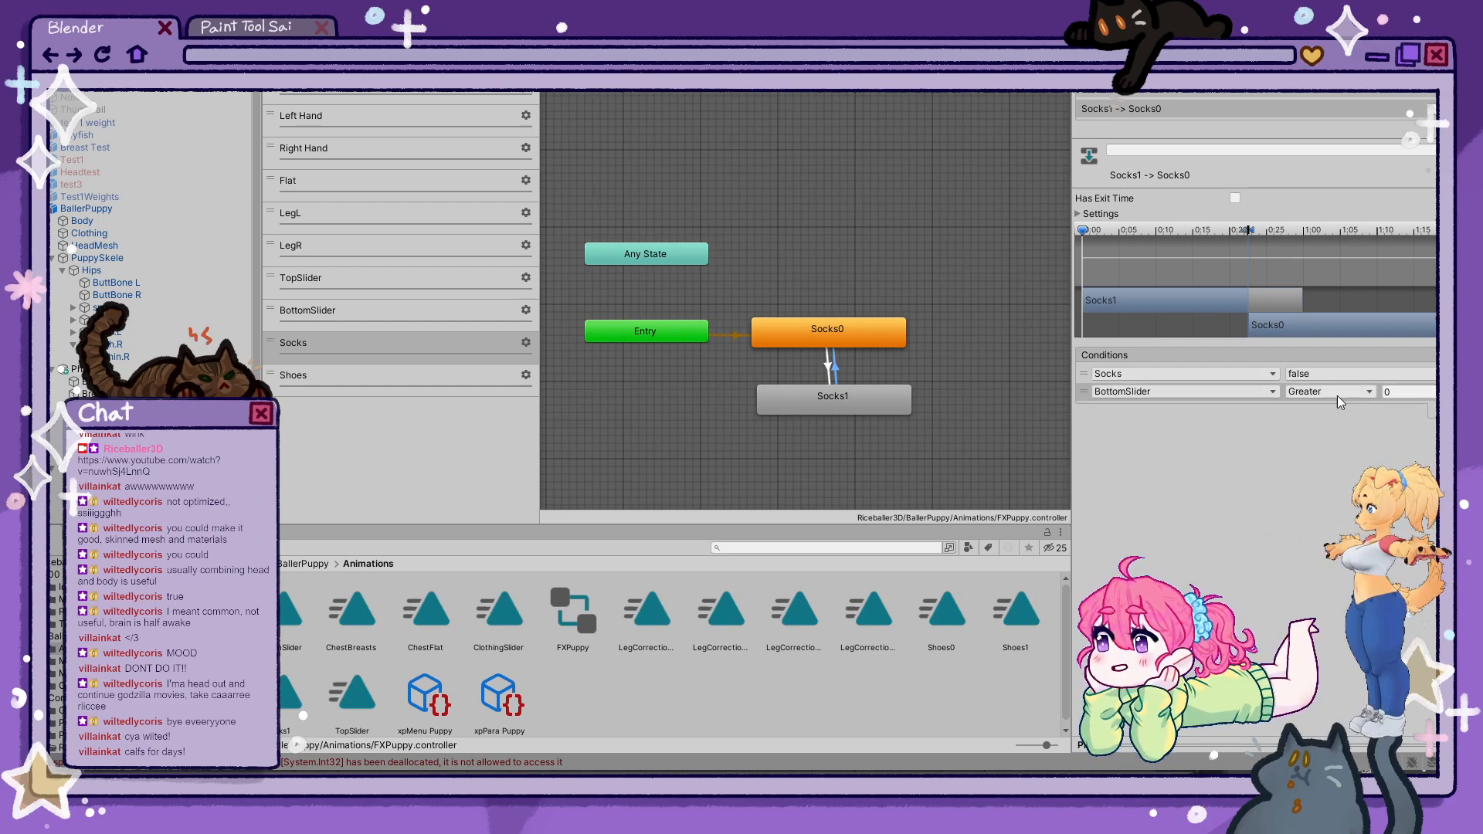
pyautogui.click(1400, 393)
pyautogui.write('.0.5')
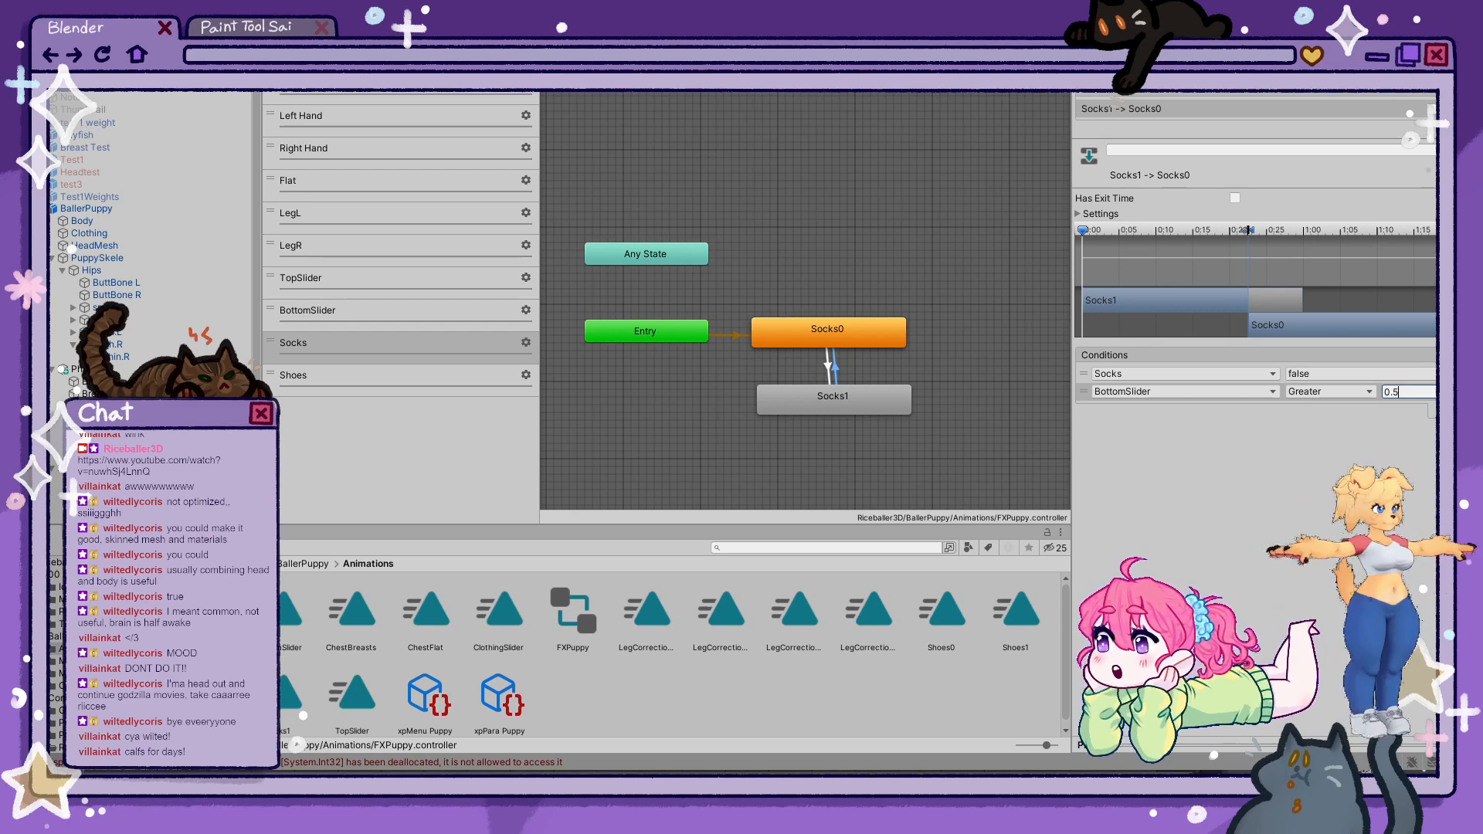
# - Enter play mode and test the socks in the scene with BottomSlider at about 30% and 70%
pyautogui.hotkey('ctrl', '1')
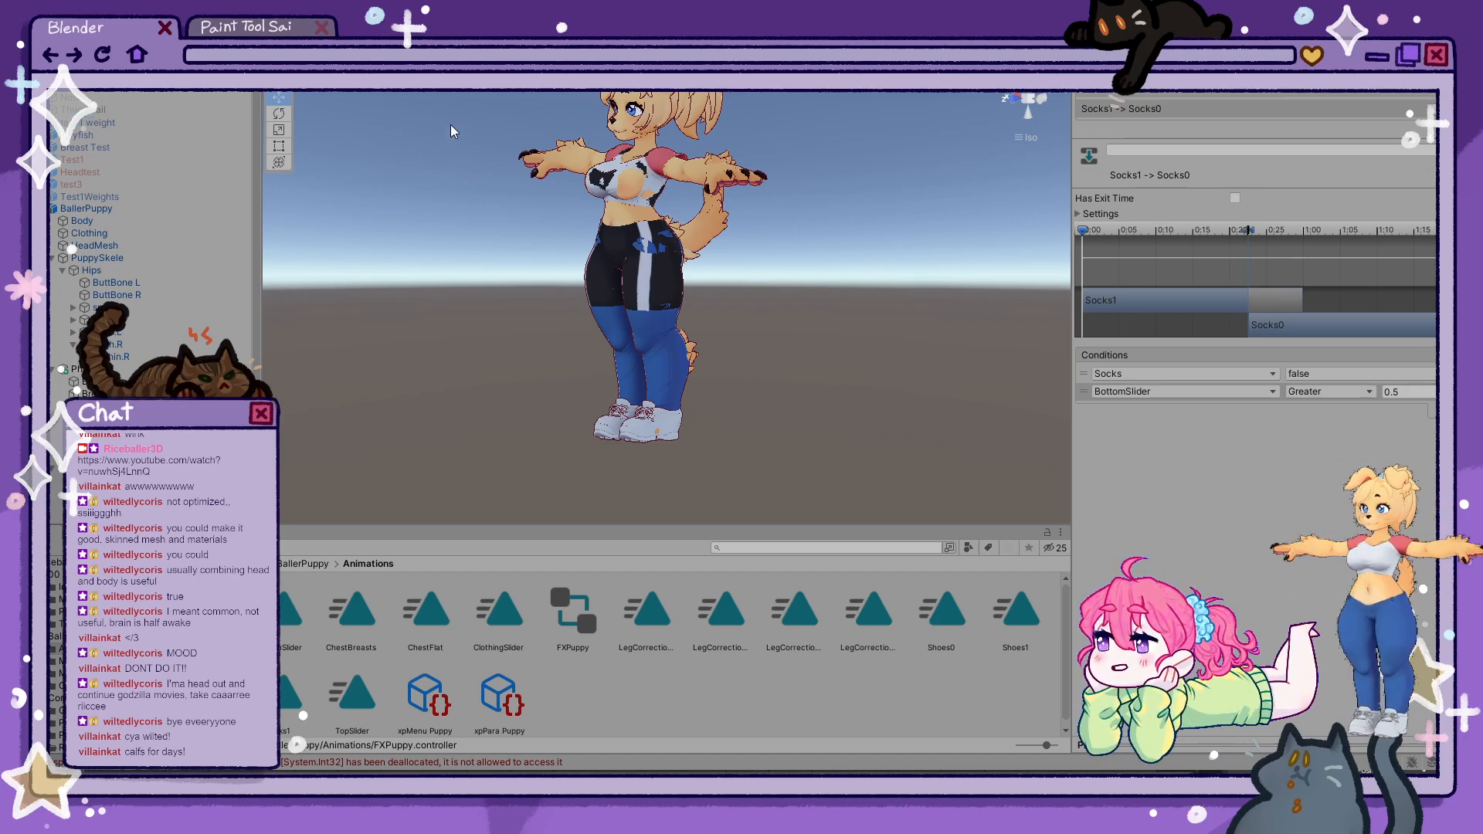
pyautogui.click(715, 19)
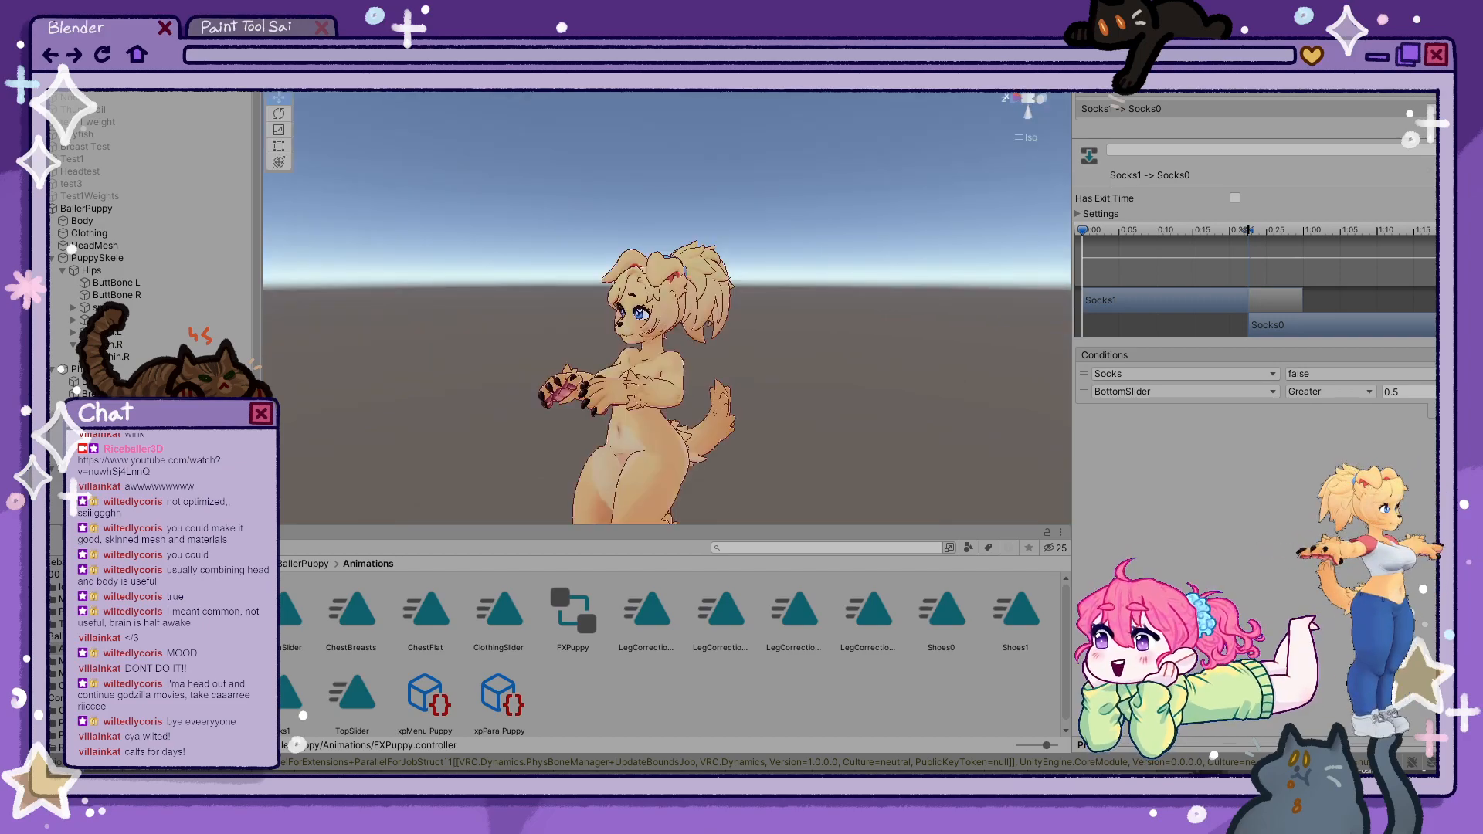
pyautogui.click(1343, 543)
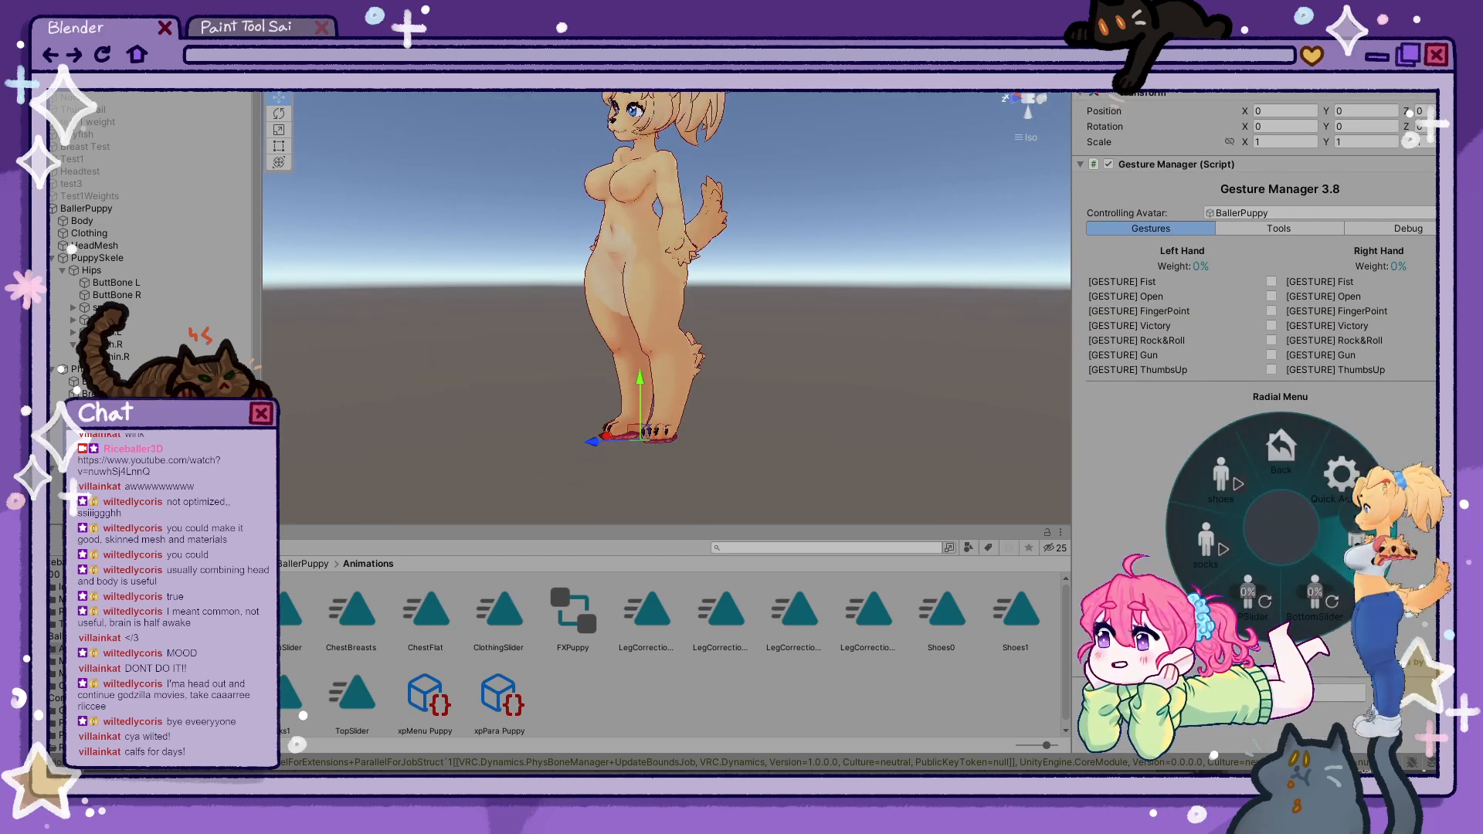
pyautogui.click(1311, 569)
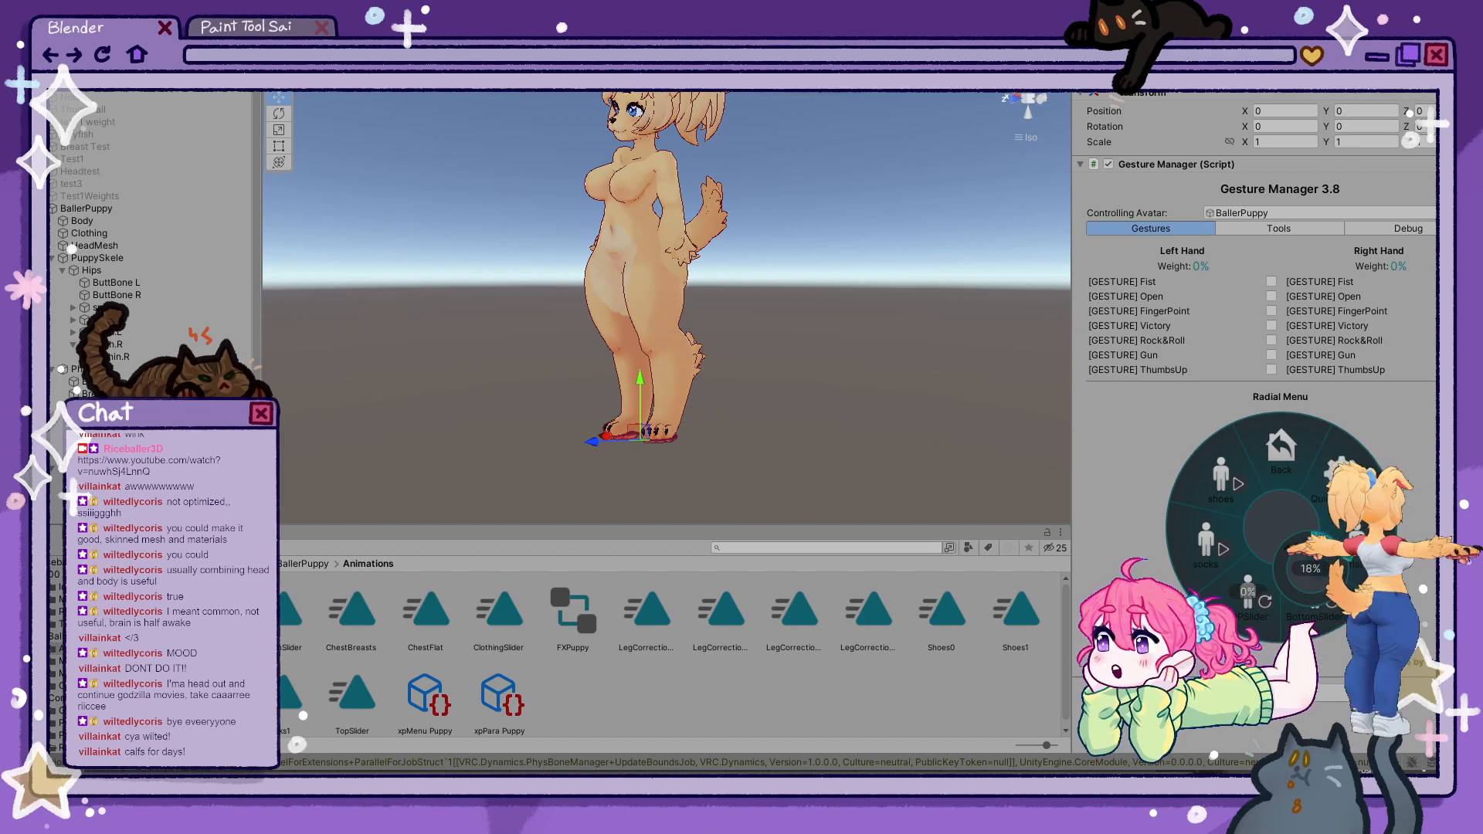
pyautogui.click(1334, 576)
pyautogui.click(1231, 549)
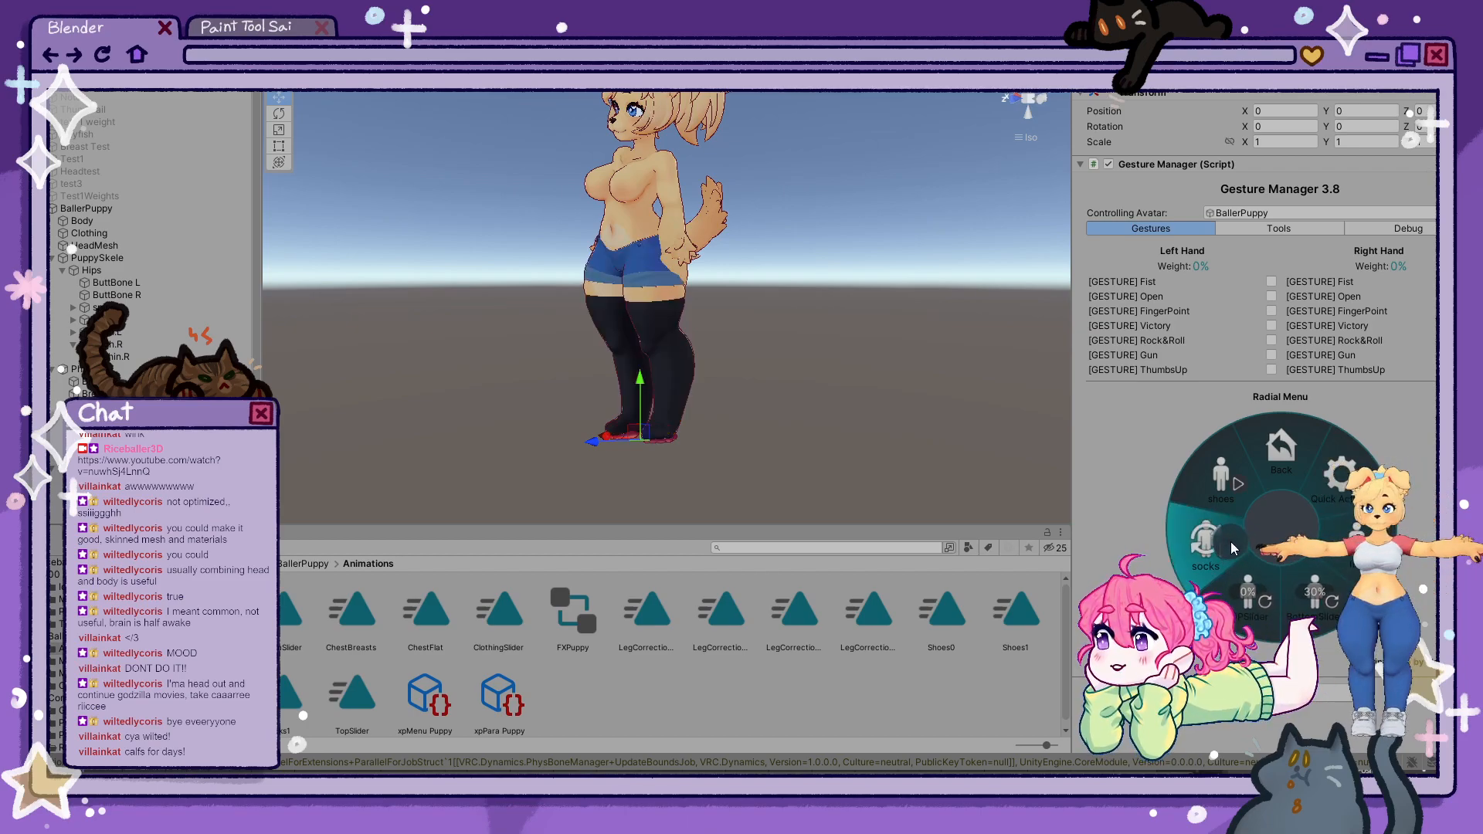
pyautogui.click(1314, 599)
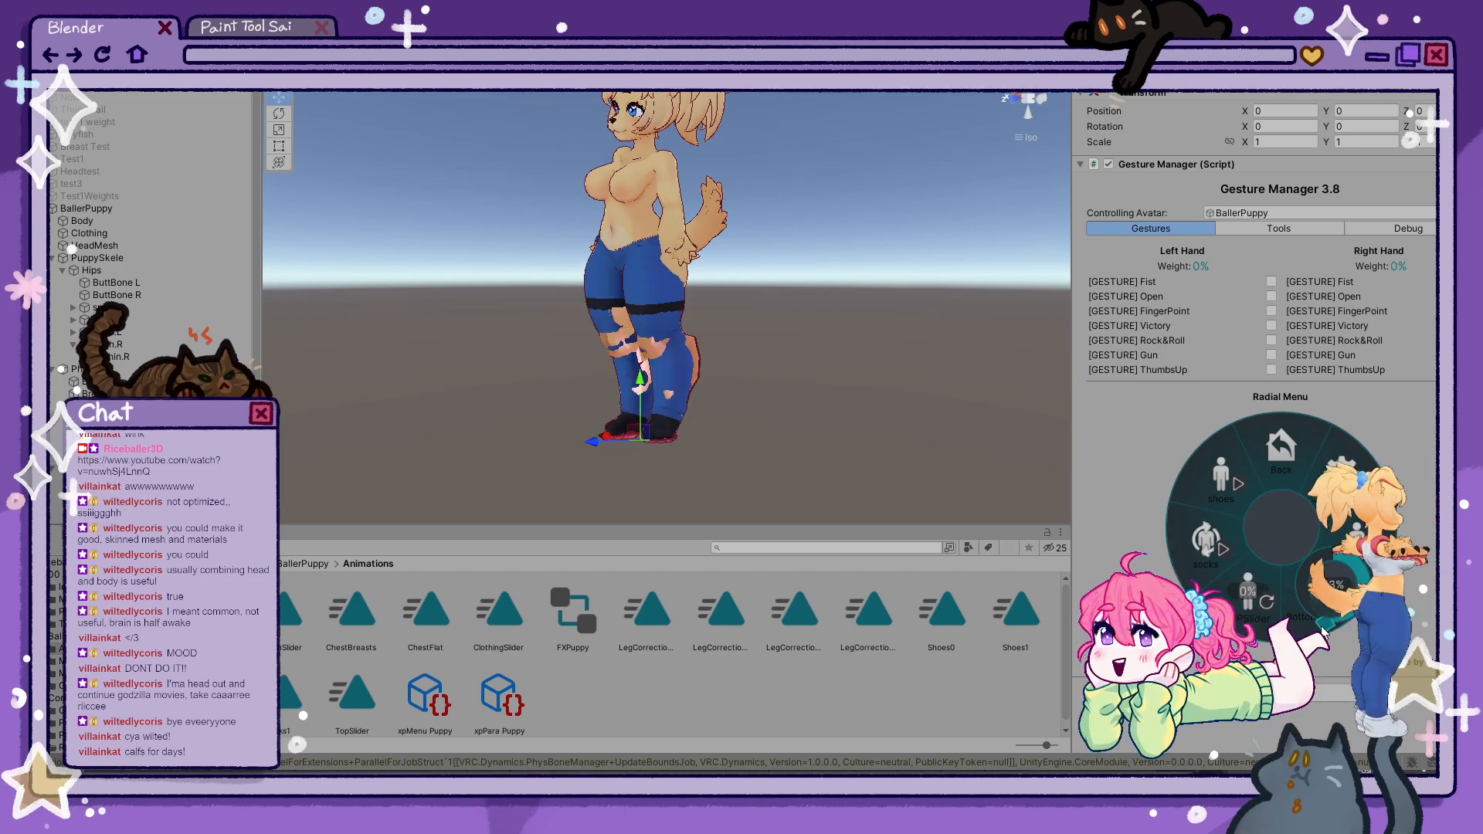
pyautogui.click(1266, 589)
pyautogui.click(1312, 586)
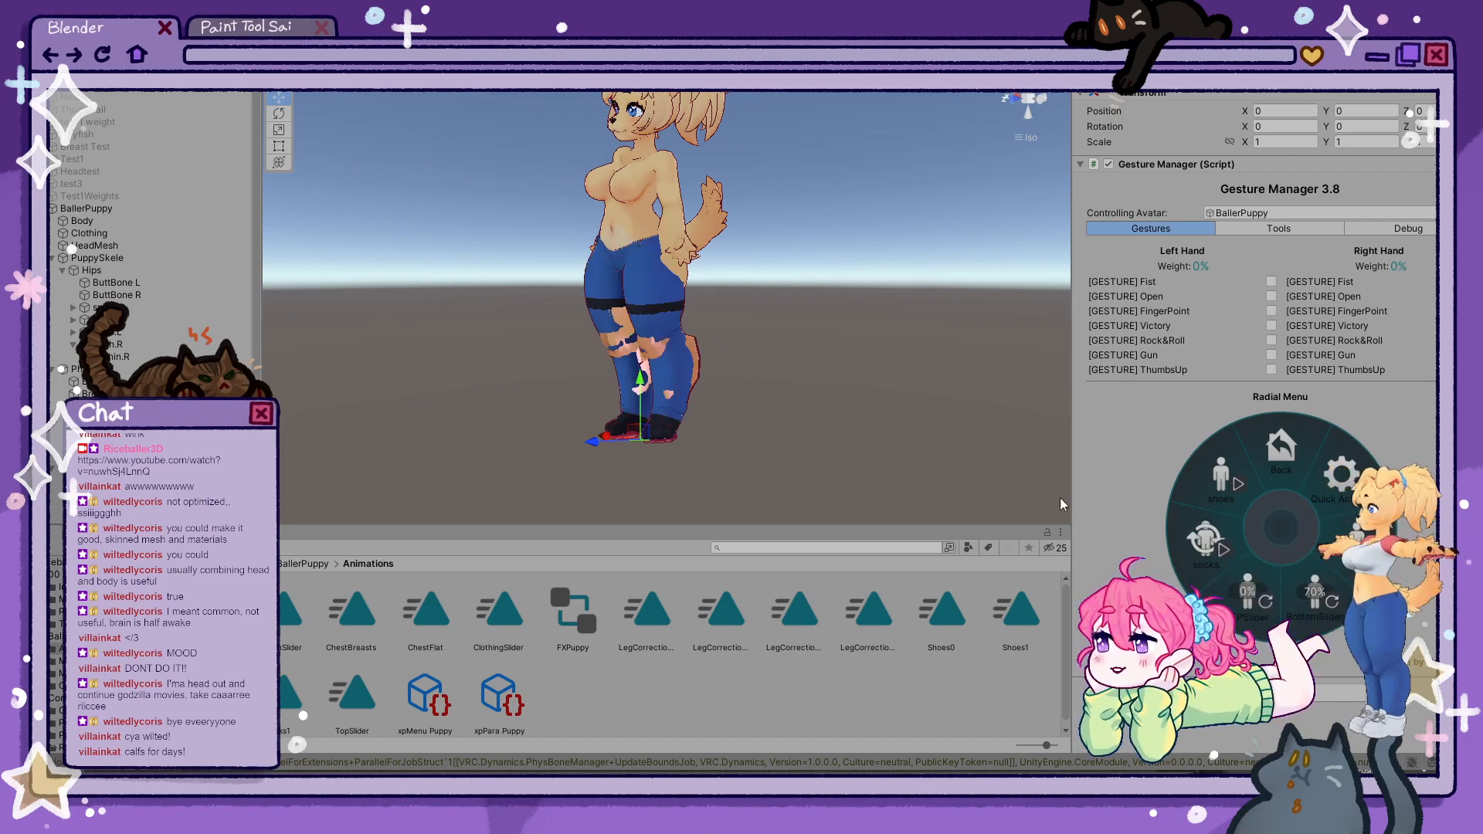
# - Reopen the Socks layer's Socks1-to-Socks0 transition, leave play mode, and remove its BottomSlider condition
pyautogui.click(382, 49)
pyautogui.click(400, 347)
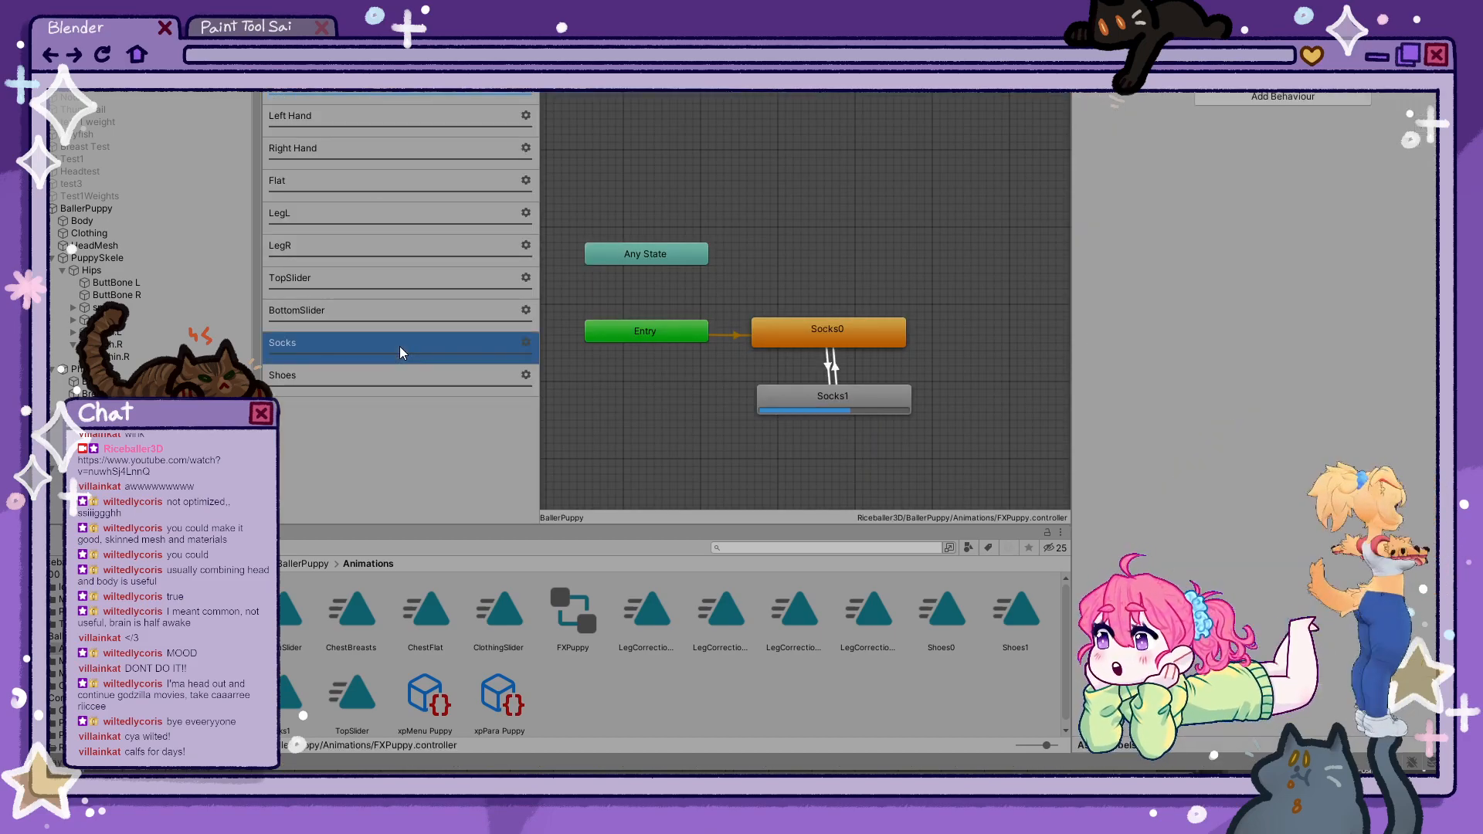
pyautogui.click(833, 363)
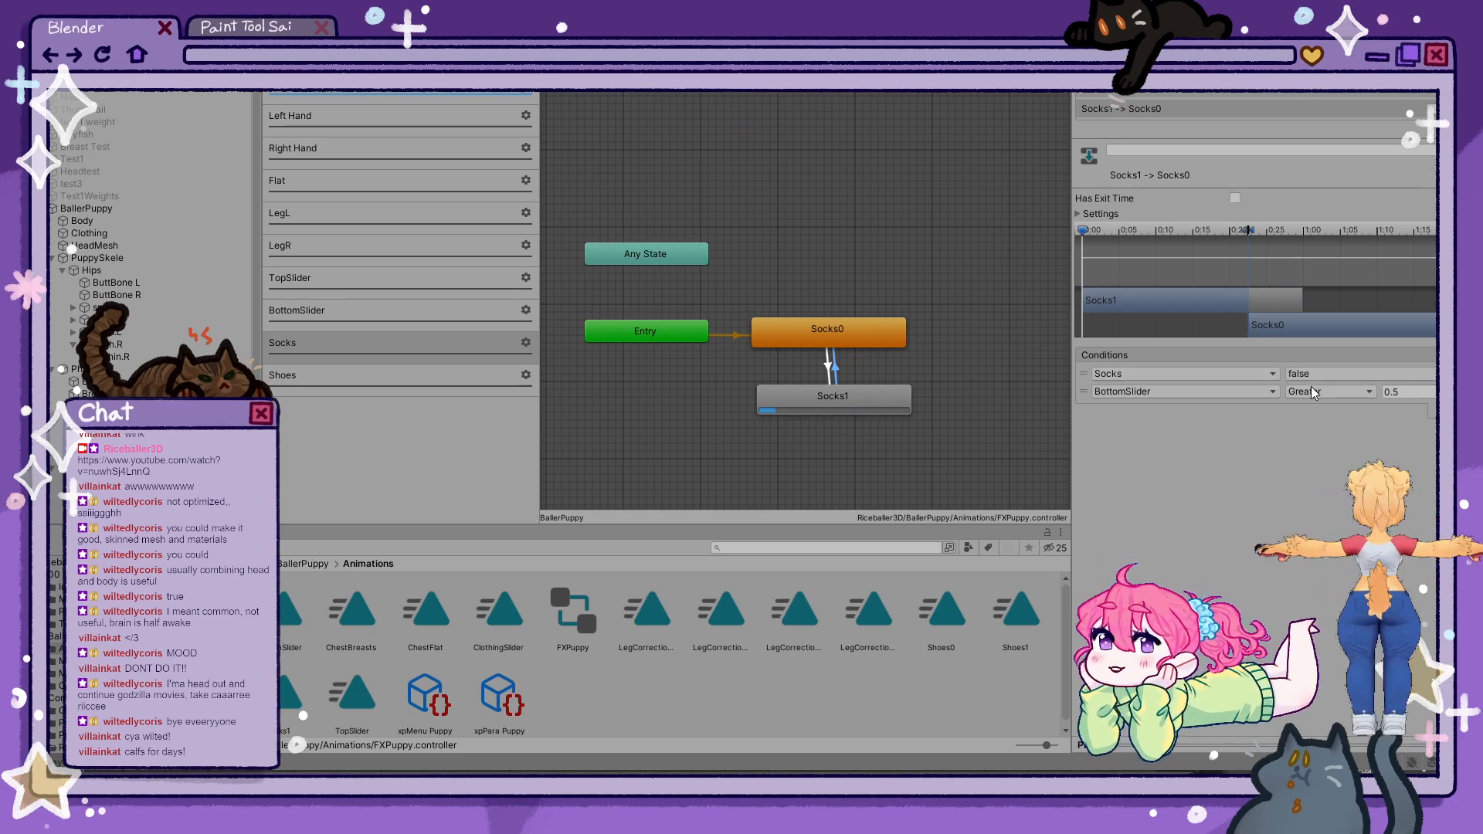
pyautogui.hotkey('ctrl', 'p')
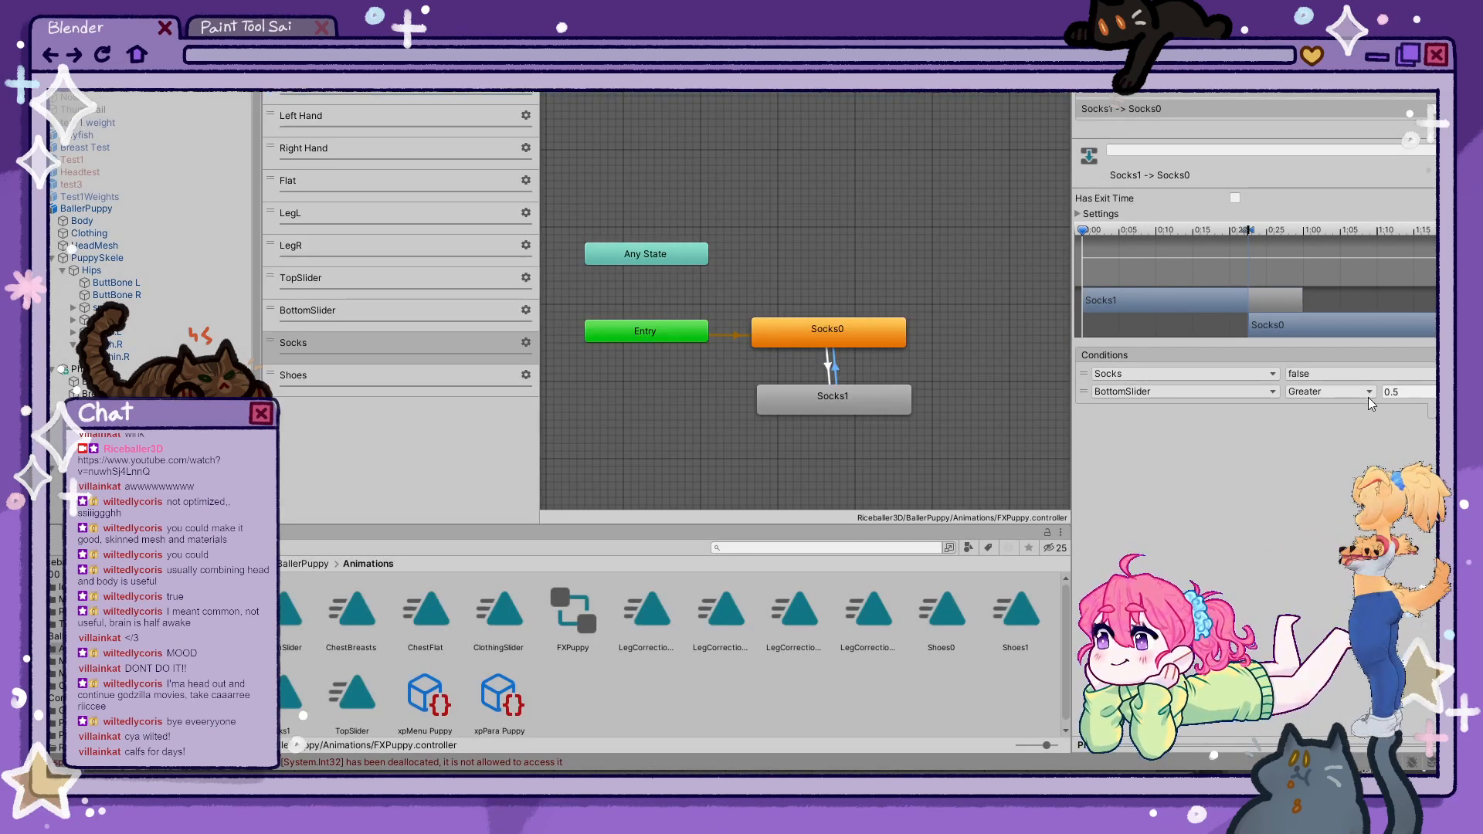
pyautogui.click(1457, 411)
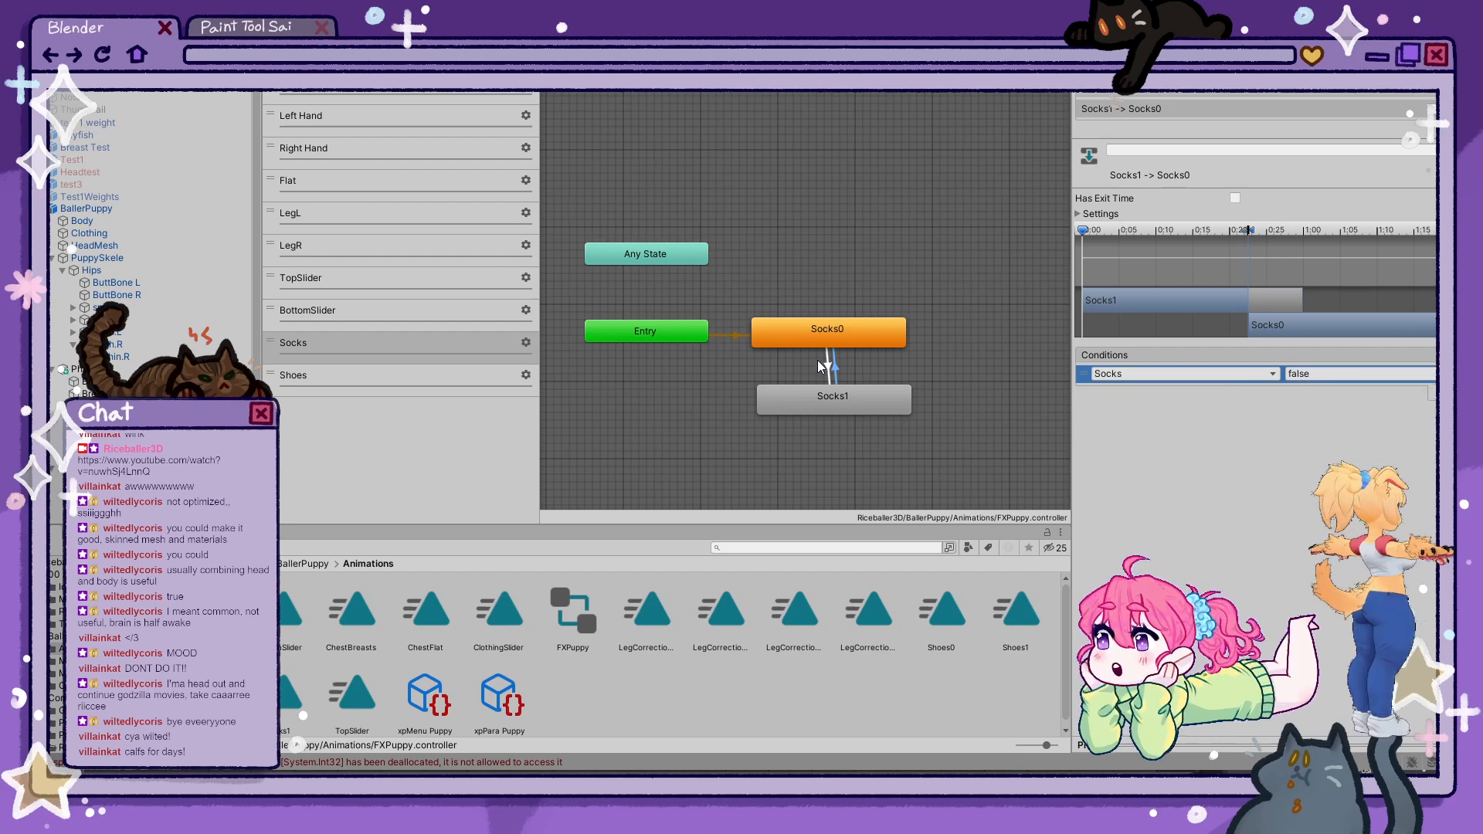
# - Create a second transition from Socks1 to Socks0, with Has Exit Time off and Transition Duration 0
pyautogui.click(860, 394)
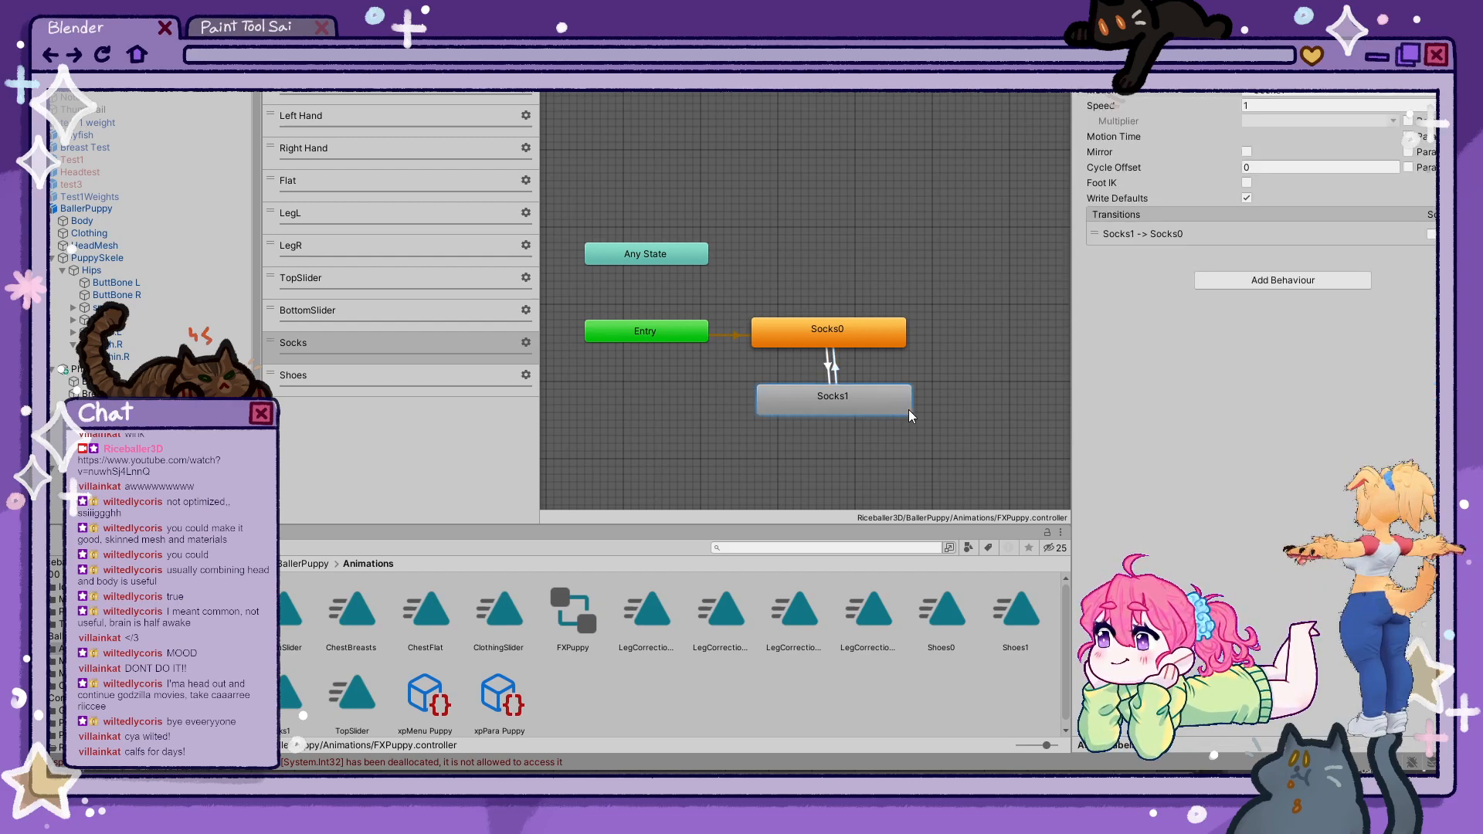
pyautogui.click(836, 372)
pyautogui.click(1133, 127)
pyautogui.click(1133, 110)
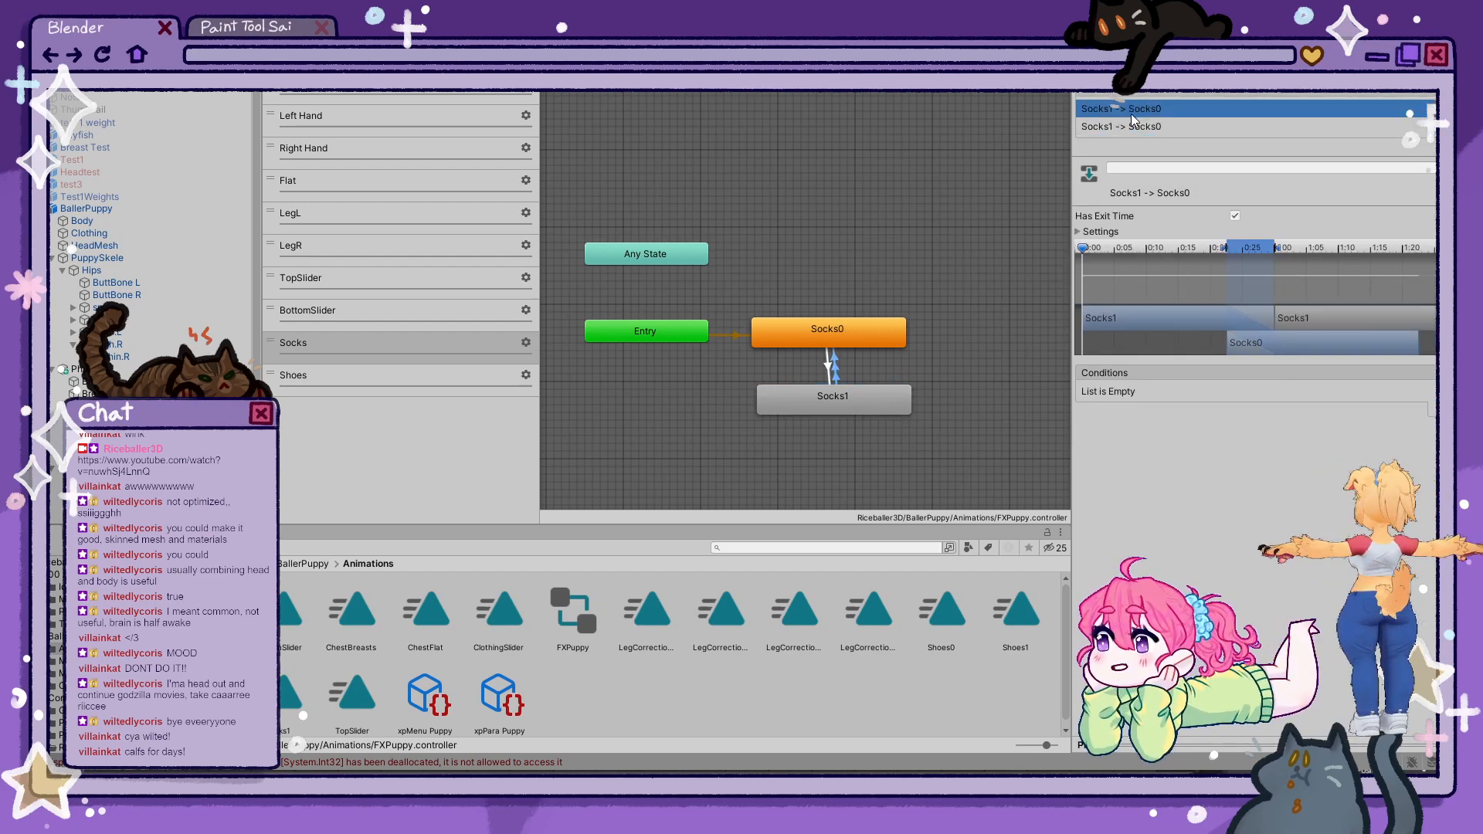
pyautogui.click(1079, 232)
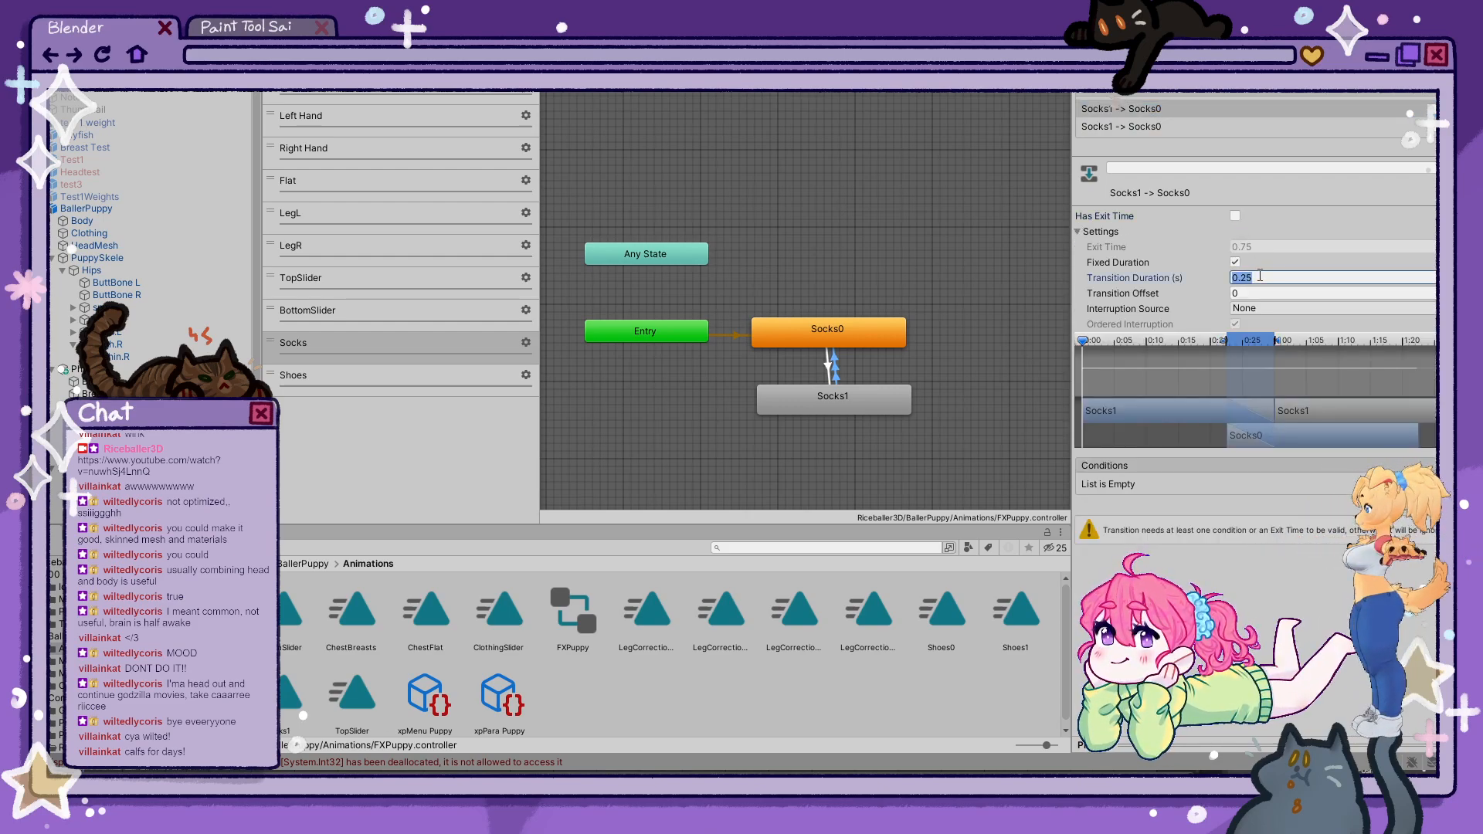
pyautogui.write('0')
# - Give the second Socks1-to-Socks0 transition a condition using BottomSlider with the Greater comparison
pyautogui.click(1242, 486)
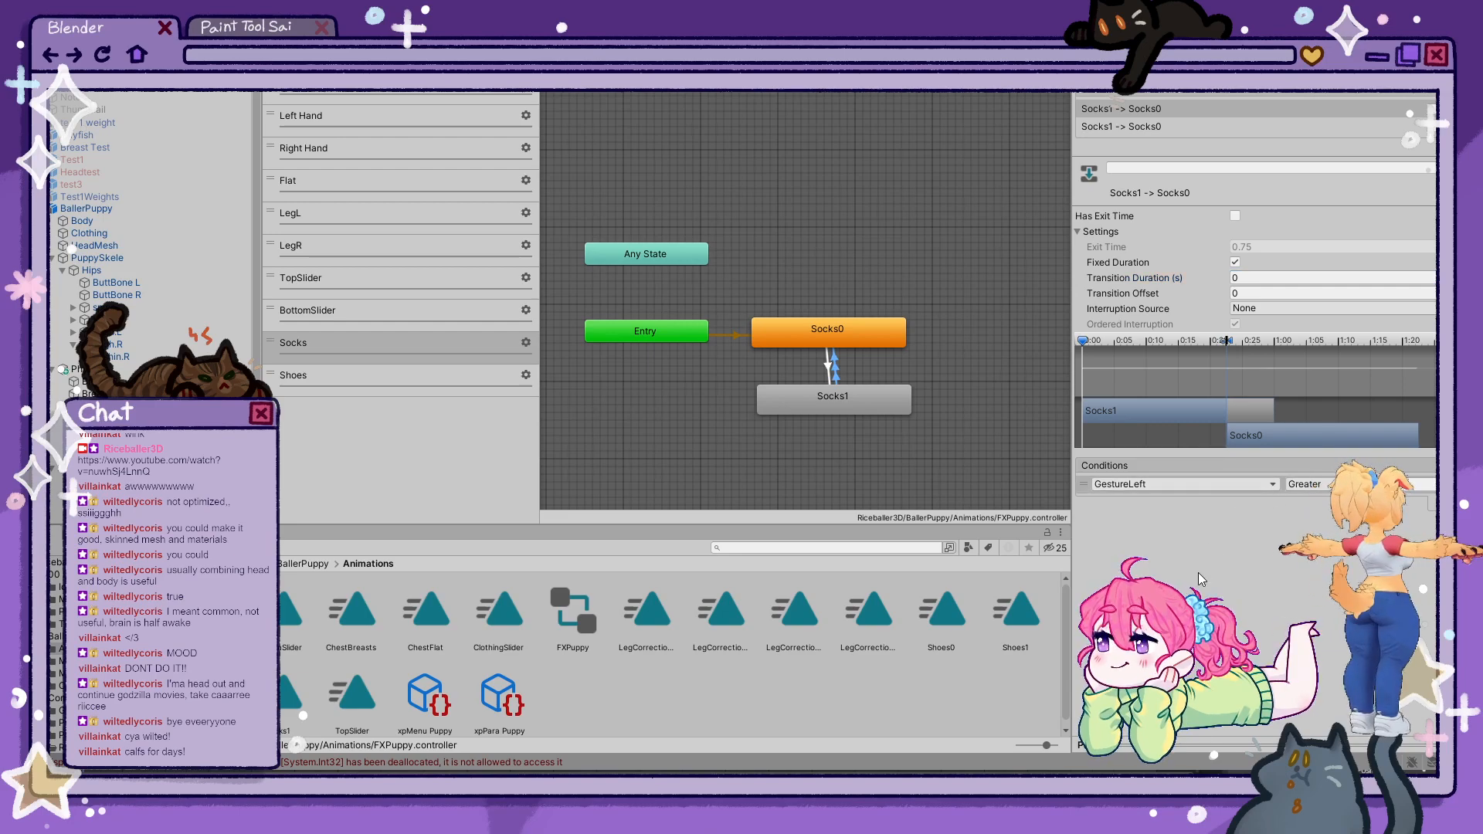
pyautogui.click(1193, 610)
pyautogui.click(1417, 484)
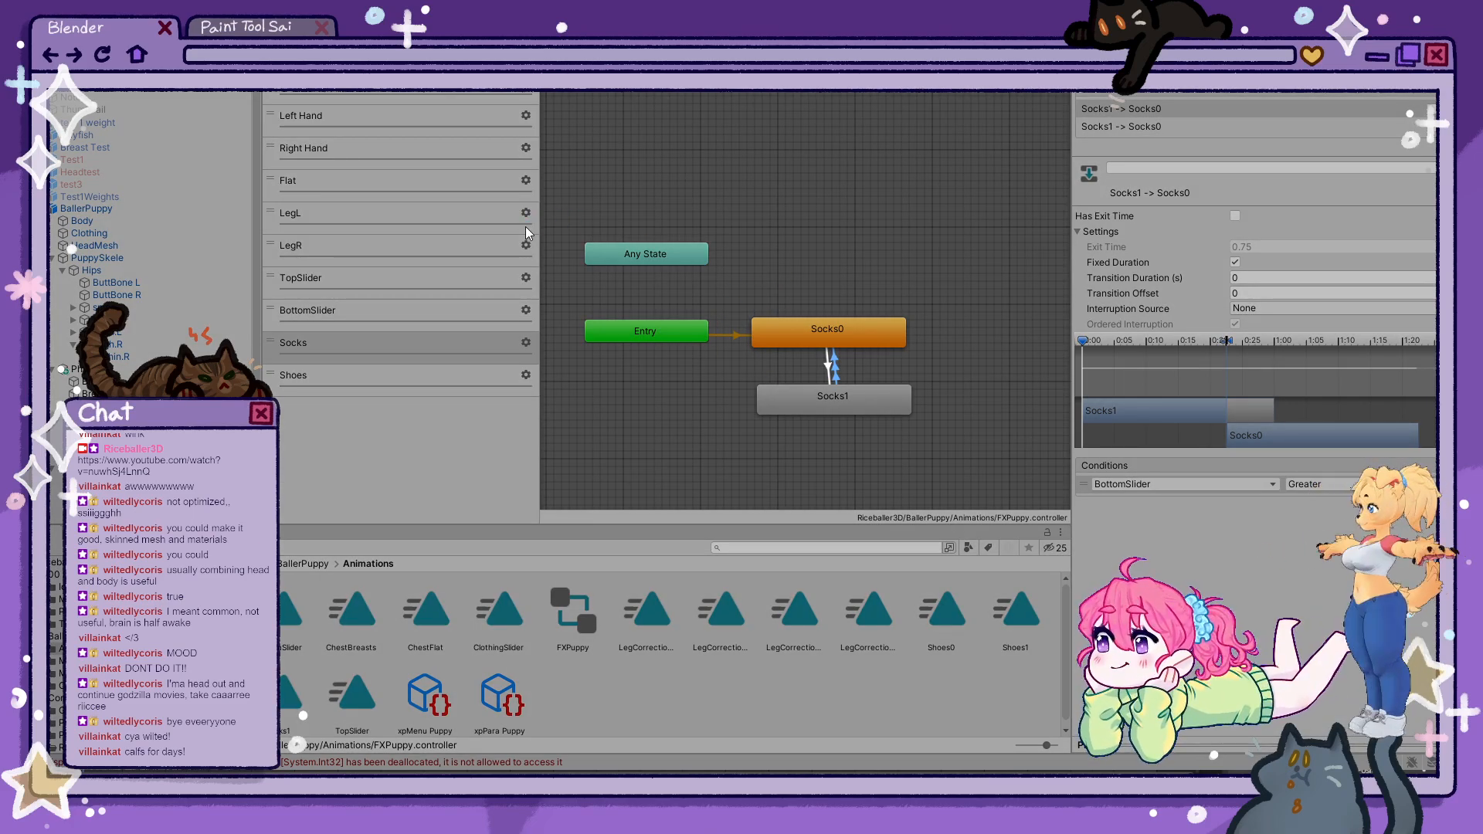
# - Enter play mode, enable socks on the avatar, and check them with BottomSlider raised to about 70%
pyautogui.click(287, 51)
pyautogui.click(96, 493)
pyautogui.click(1328, 578)
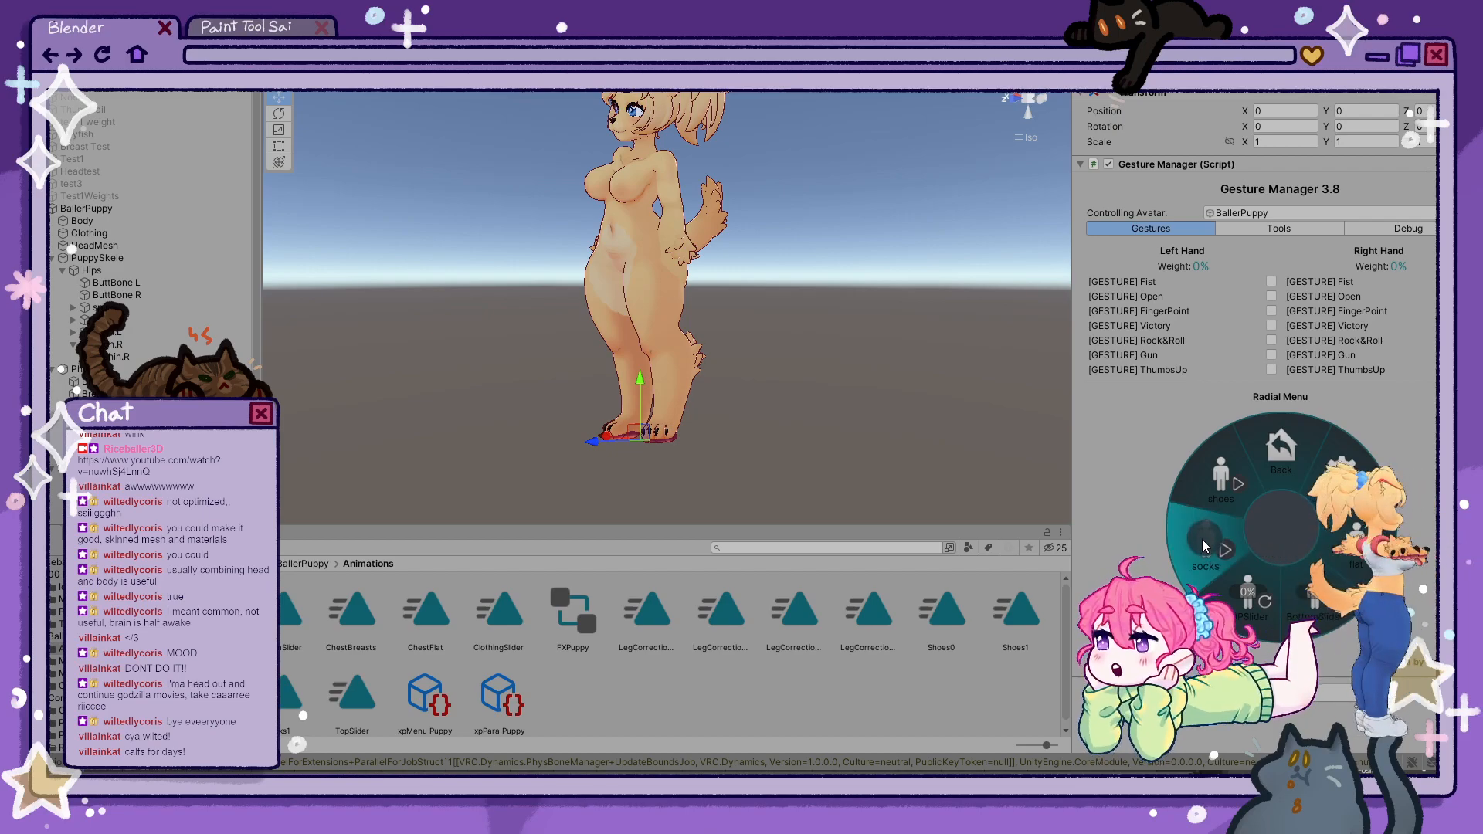
pyautogui.click(1214, 544)
pyautogui.click(1308, 582)
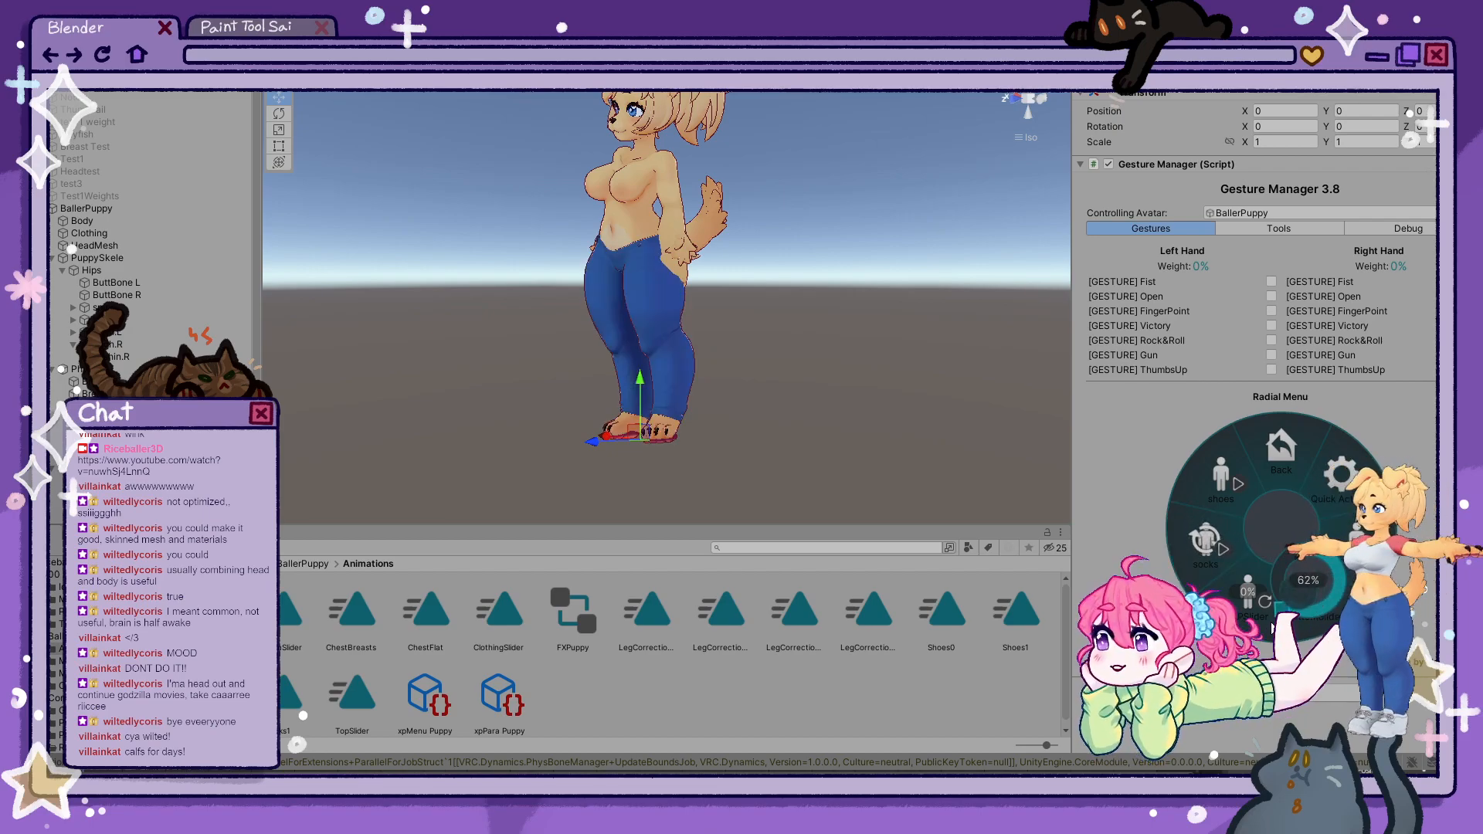
pyautogui.click(1288, 606)
pyautogui.click(1287, 605)
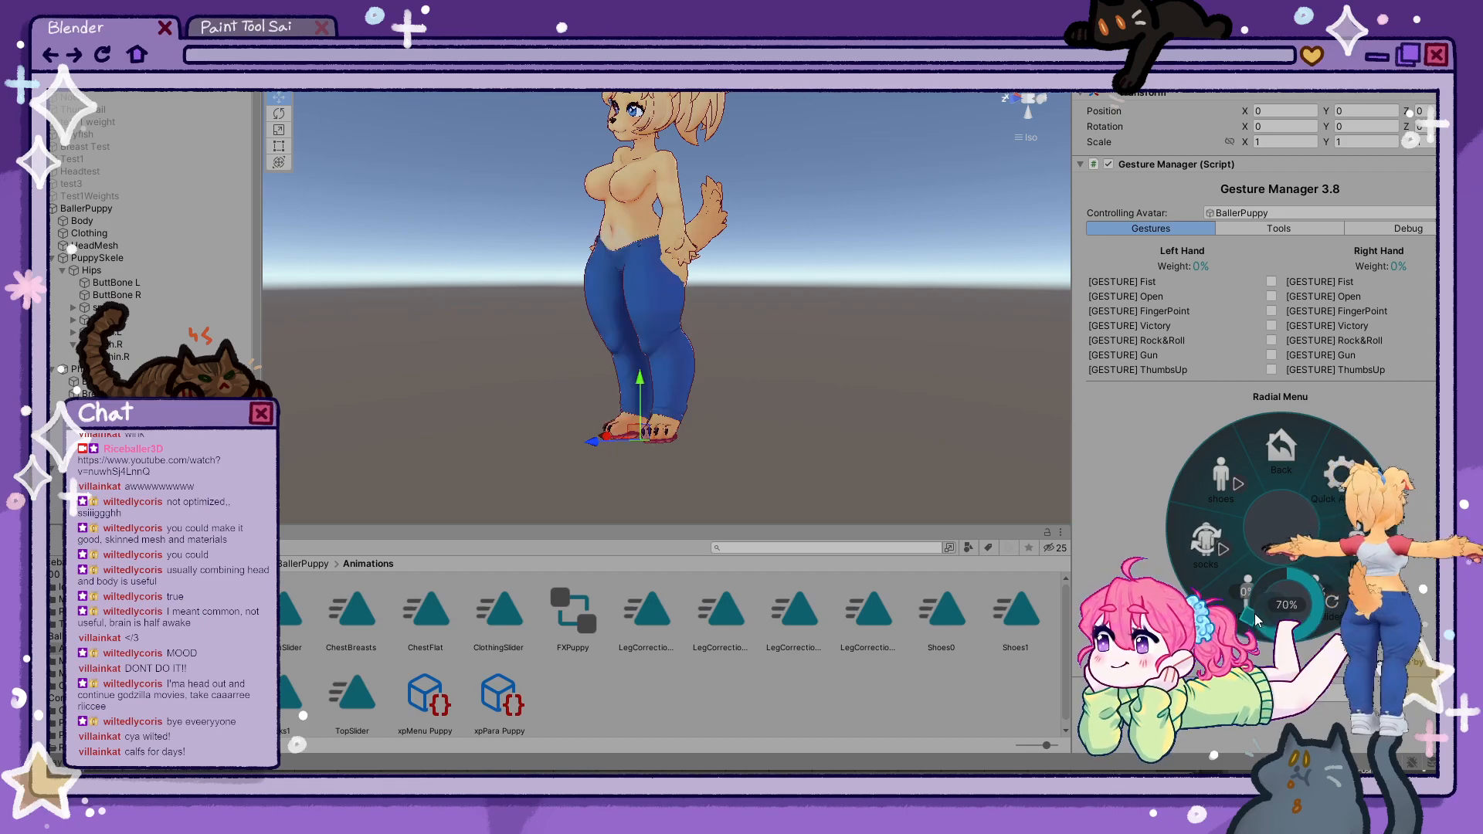
# - Check the socks against the other bottoms by moving BottomSlider to 80% and down to 14%, ending with socks turned off
pyautogui.click(1309, 628)
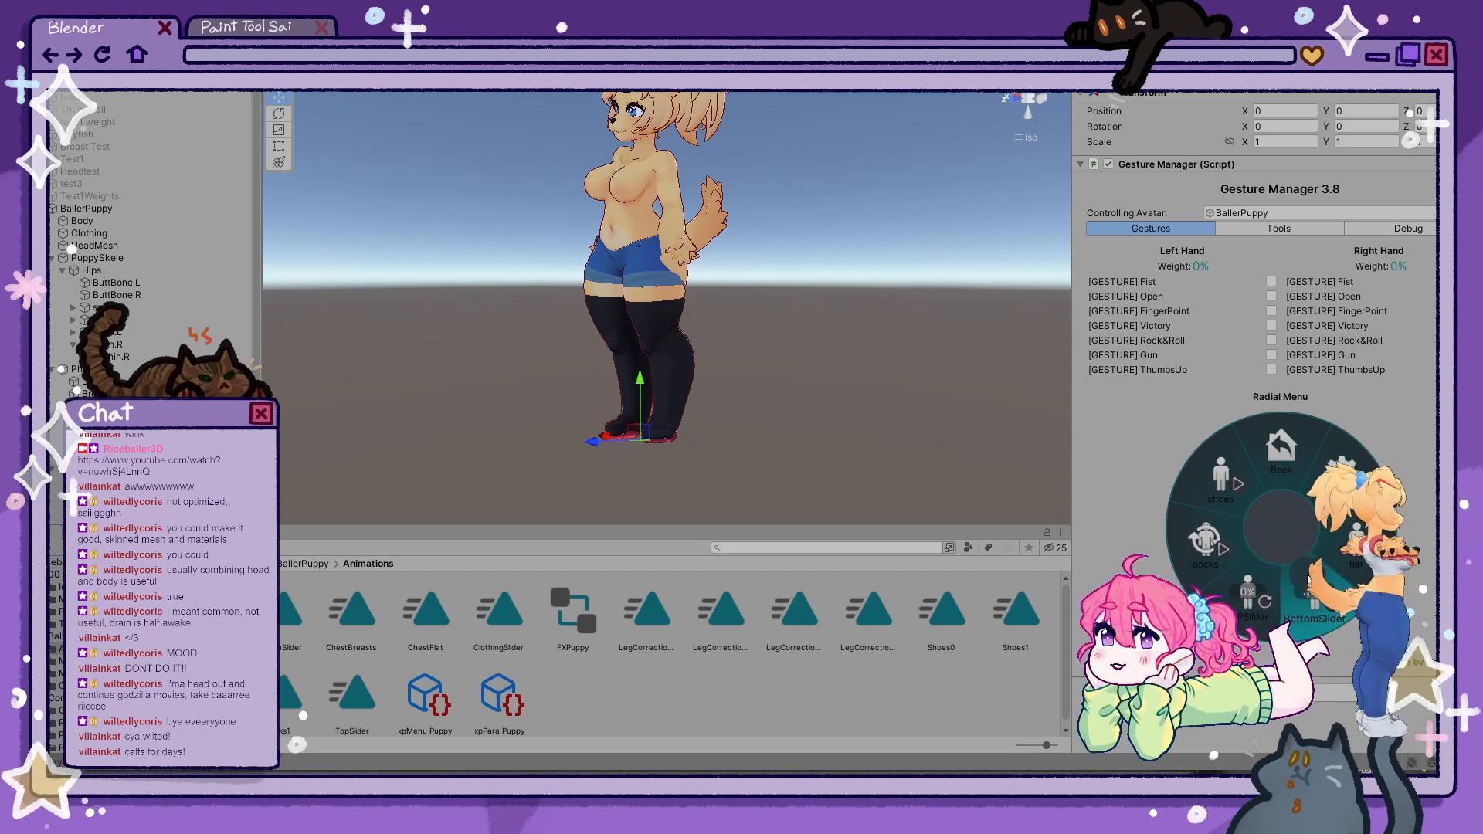
pyautogui.click(1308, 581)
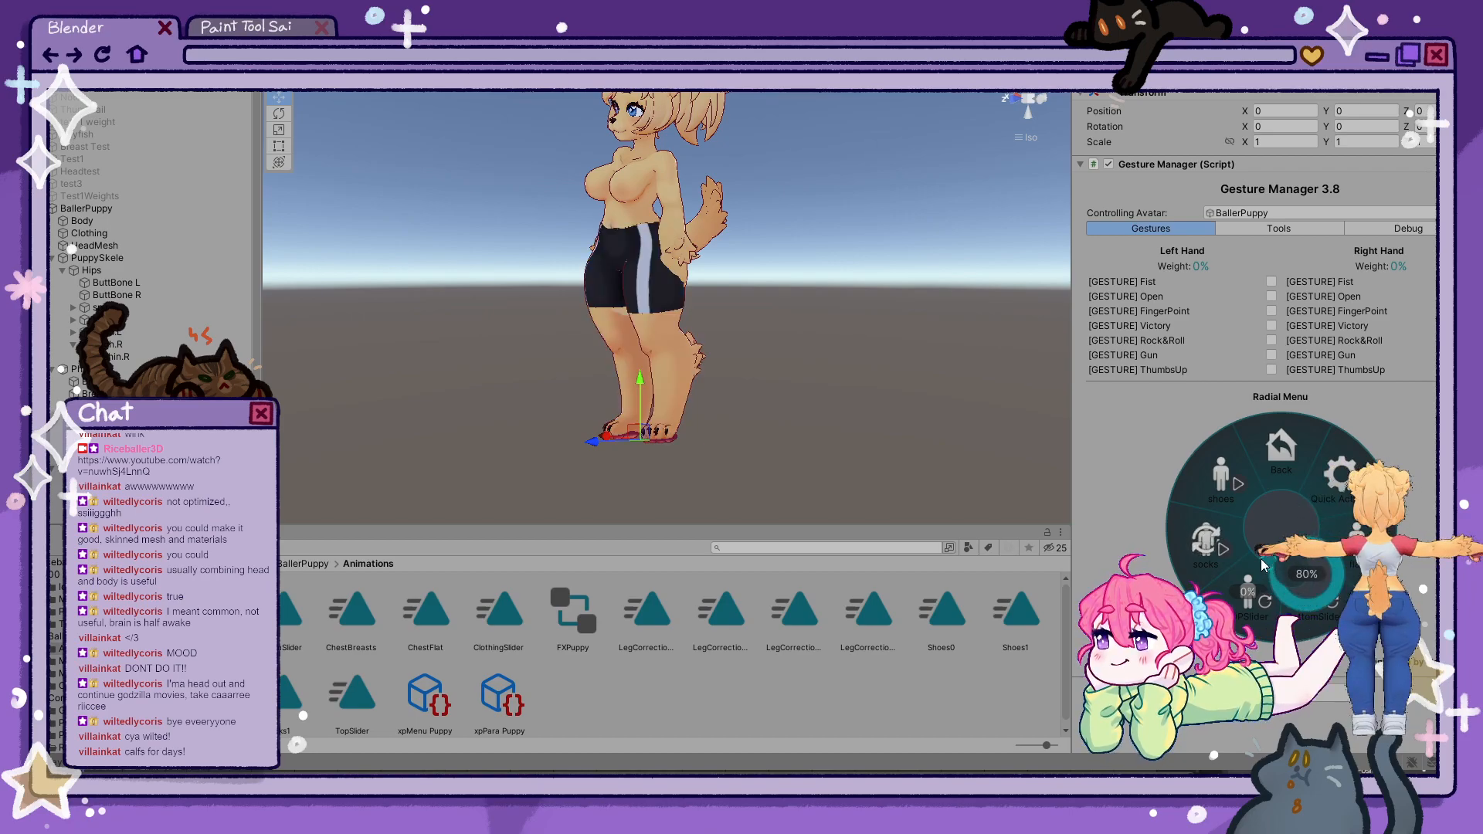
pyautogui.click(1302, 538)
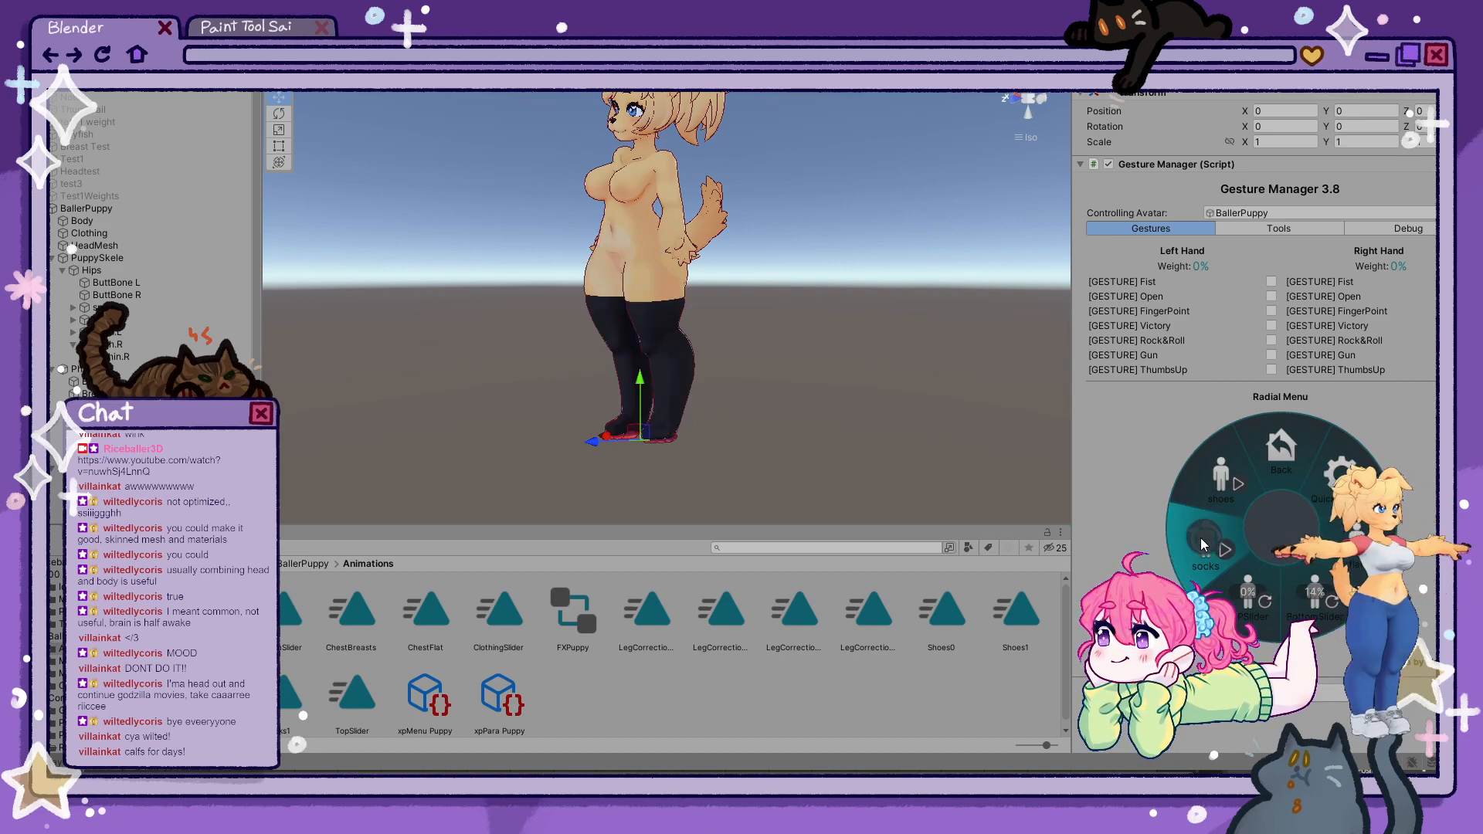
pyautogui.click(1220, 542)
# - Turn socks back on with BottomSlider at about 31% and retest them with the slider at about 71%
pyautogui.click(1298, 605)
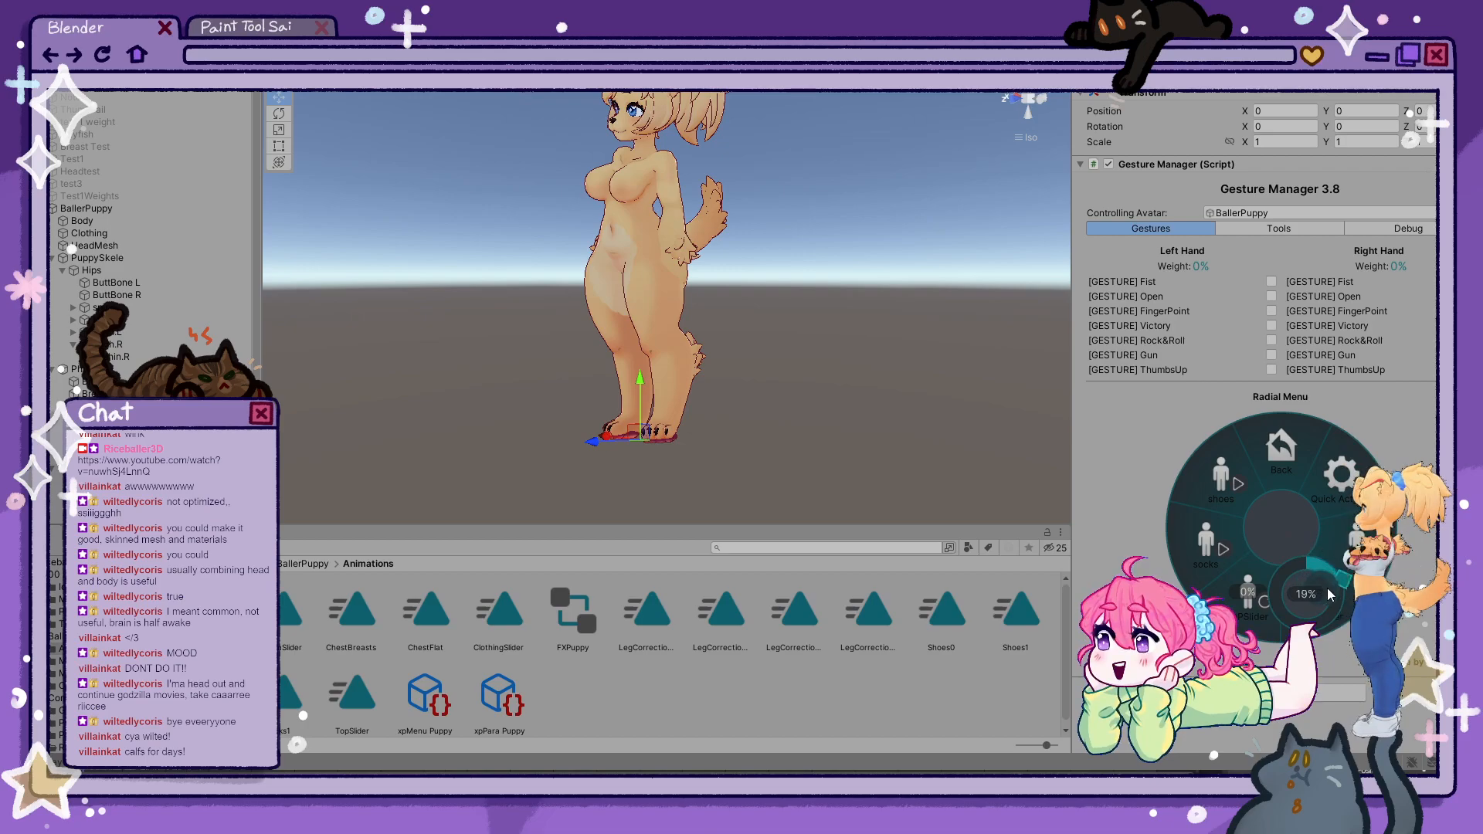
pyautogui.click(1335, 612)
pyautogui.click(1220, 545)
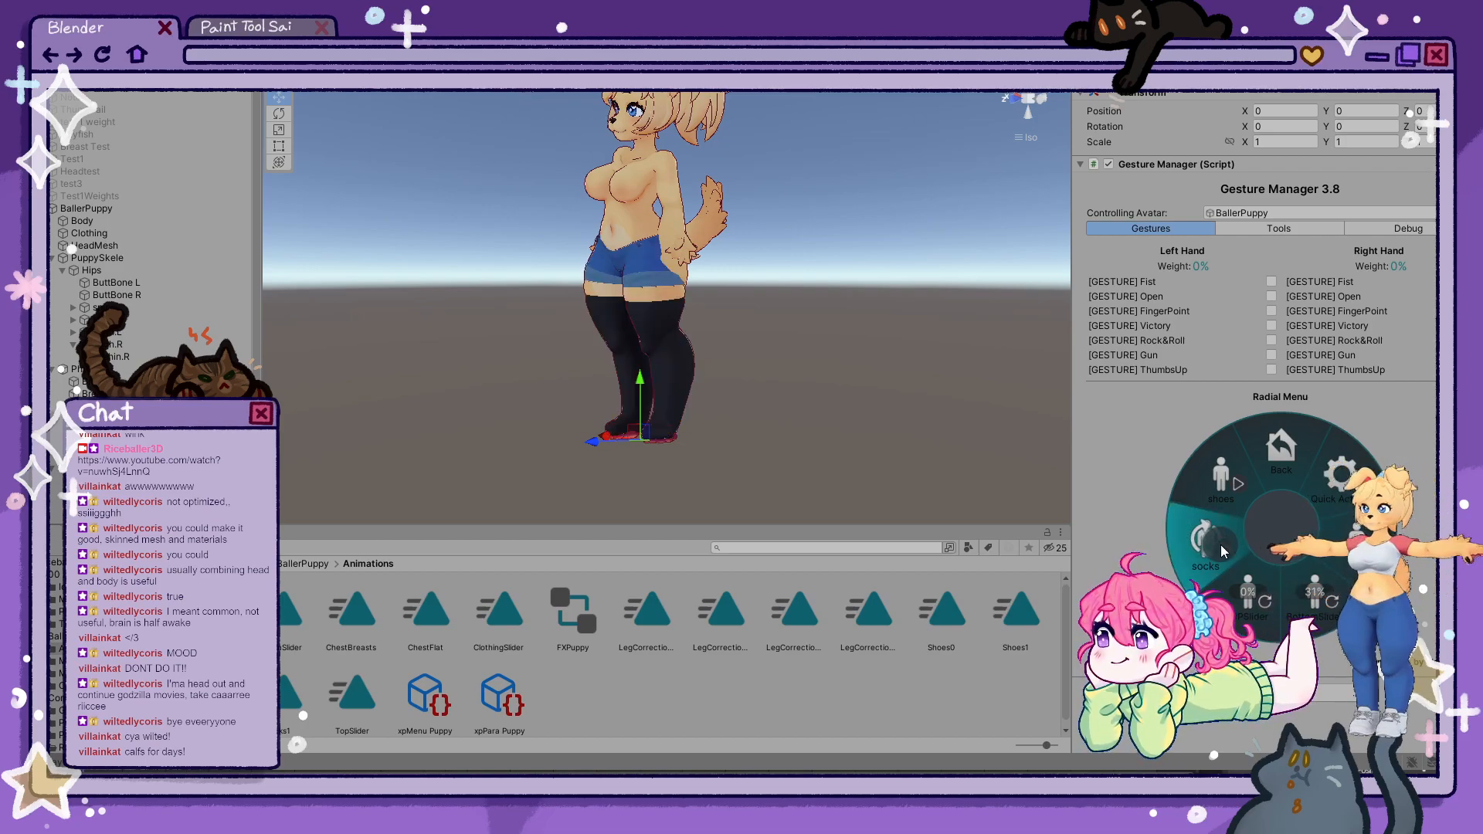
pyautogui.click(1313, 603)
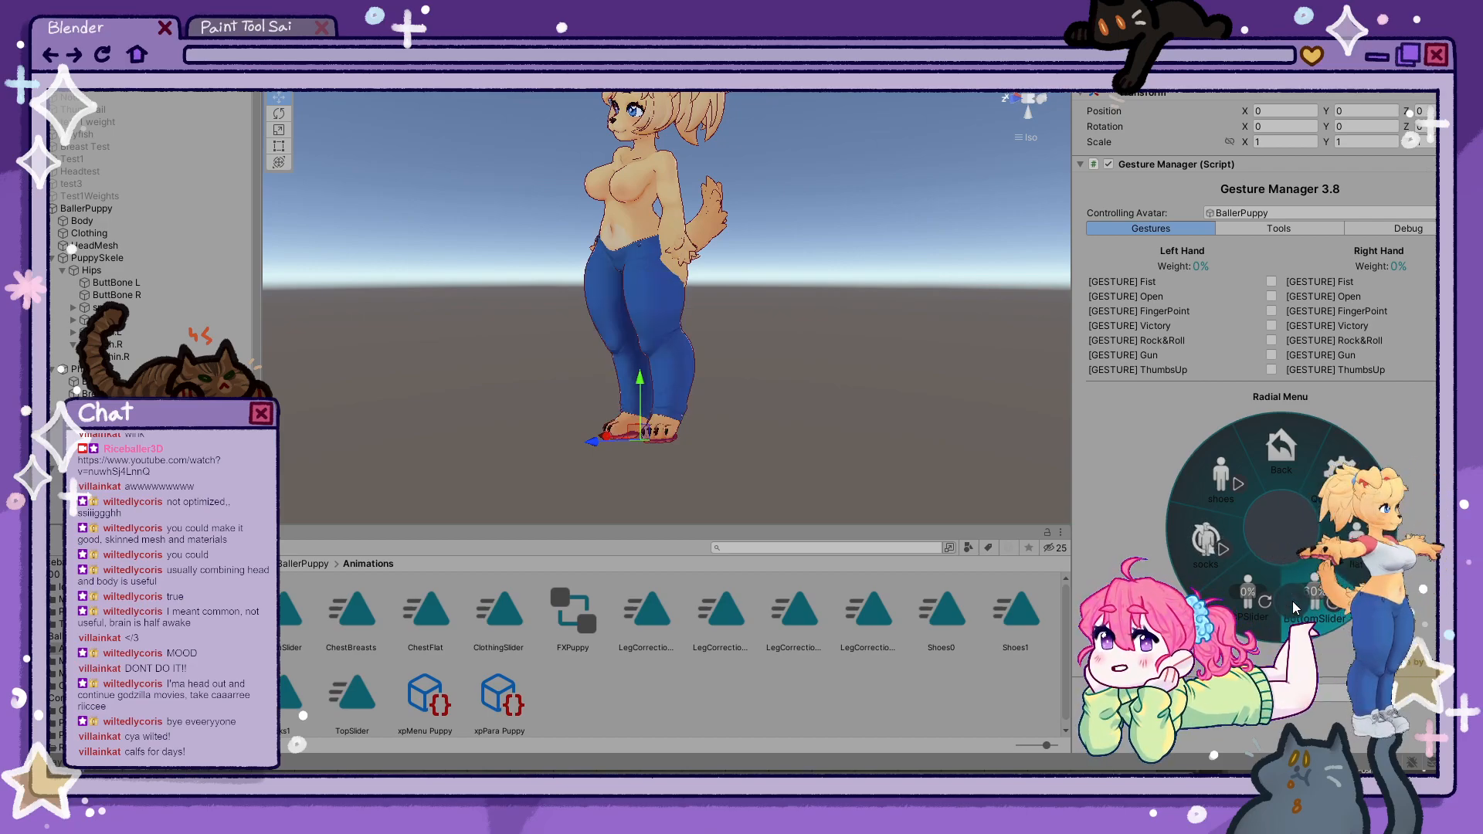
pyautogui.moveTo(1305, 588); pyautogui.dragTo(1272, 594)
pyautogui.click(1301, 606)
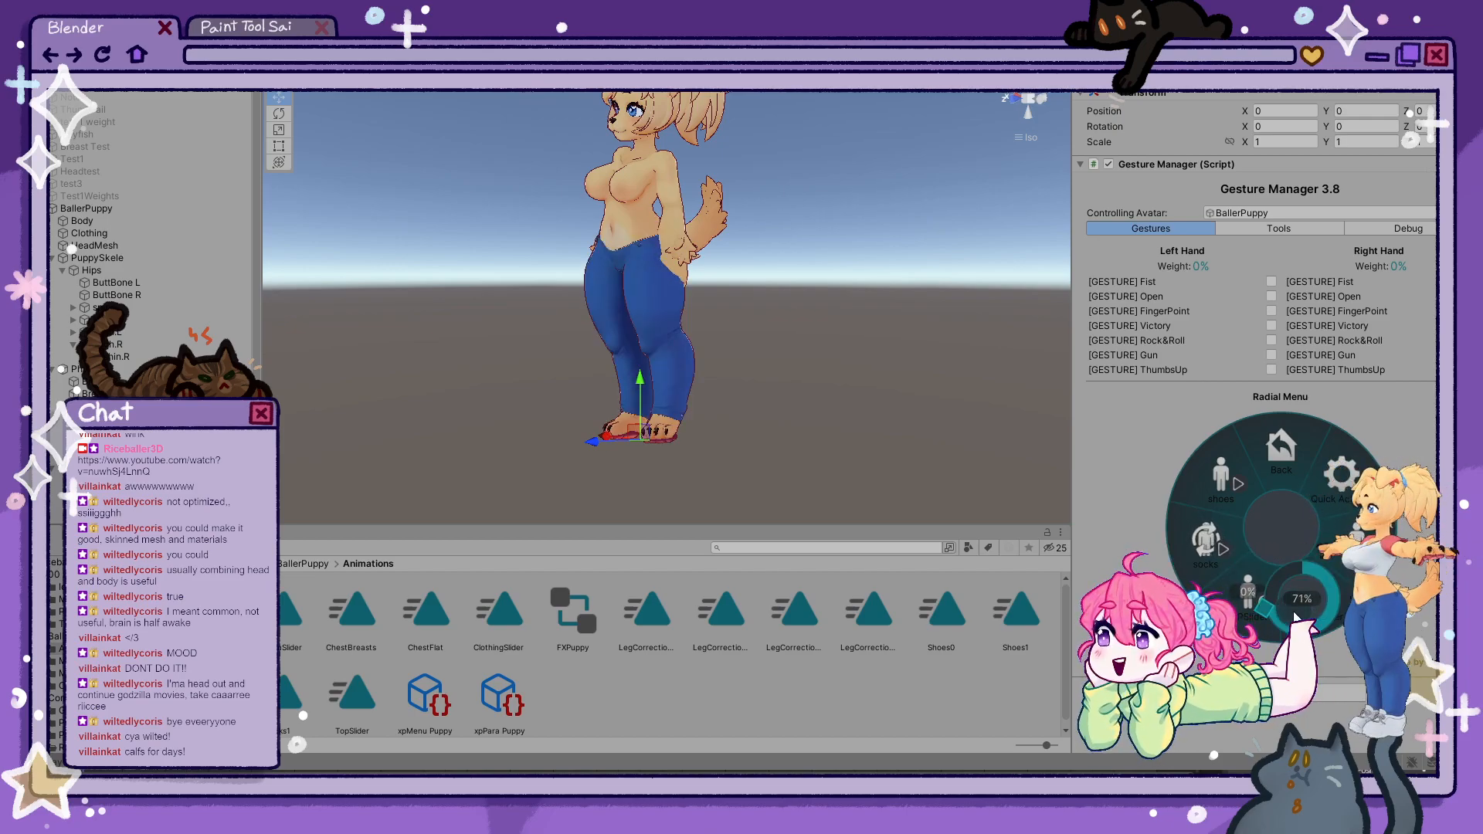
# - Lower BottomSlider to about 12% with socks on, raise it to about 78% for the shorts, and check the legs with socks toggled
pyautogui.click(1348, 613)
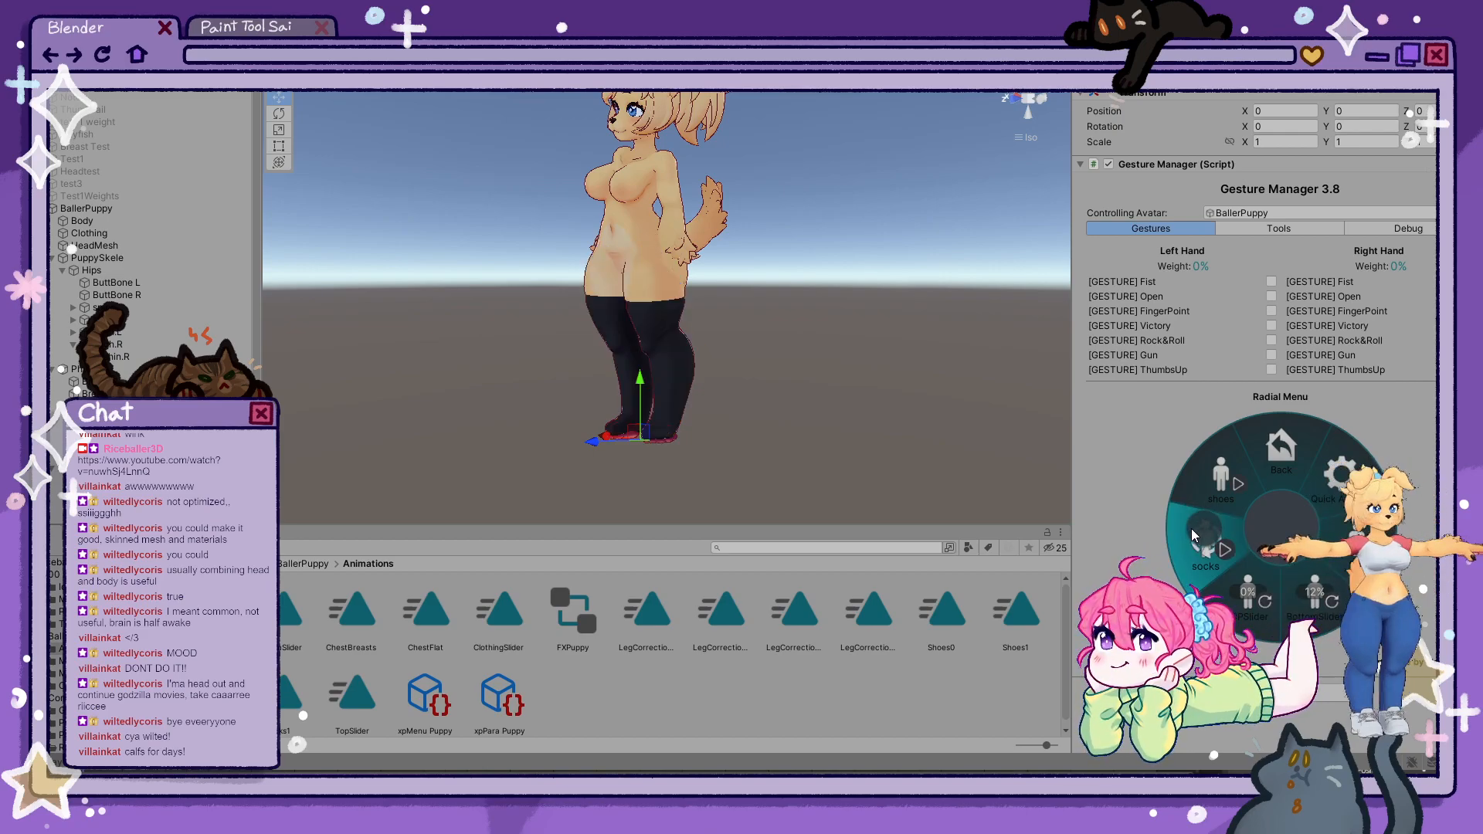
pyautogui.click(1309, 591)
pyautogui.click(1276, 583)
pyautogui.click(1208, 542)
pyautogui.moveTo(849, 232); pyautogui.dragTo(877, 201, button='right')
pyautogui.moveTo(821, 285); pyautogui.dragTo(910, 339, button='middle')
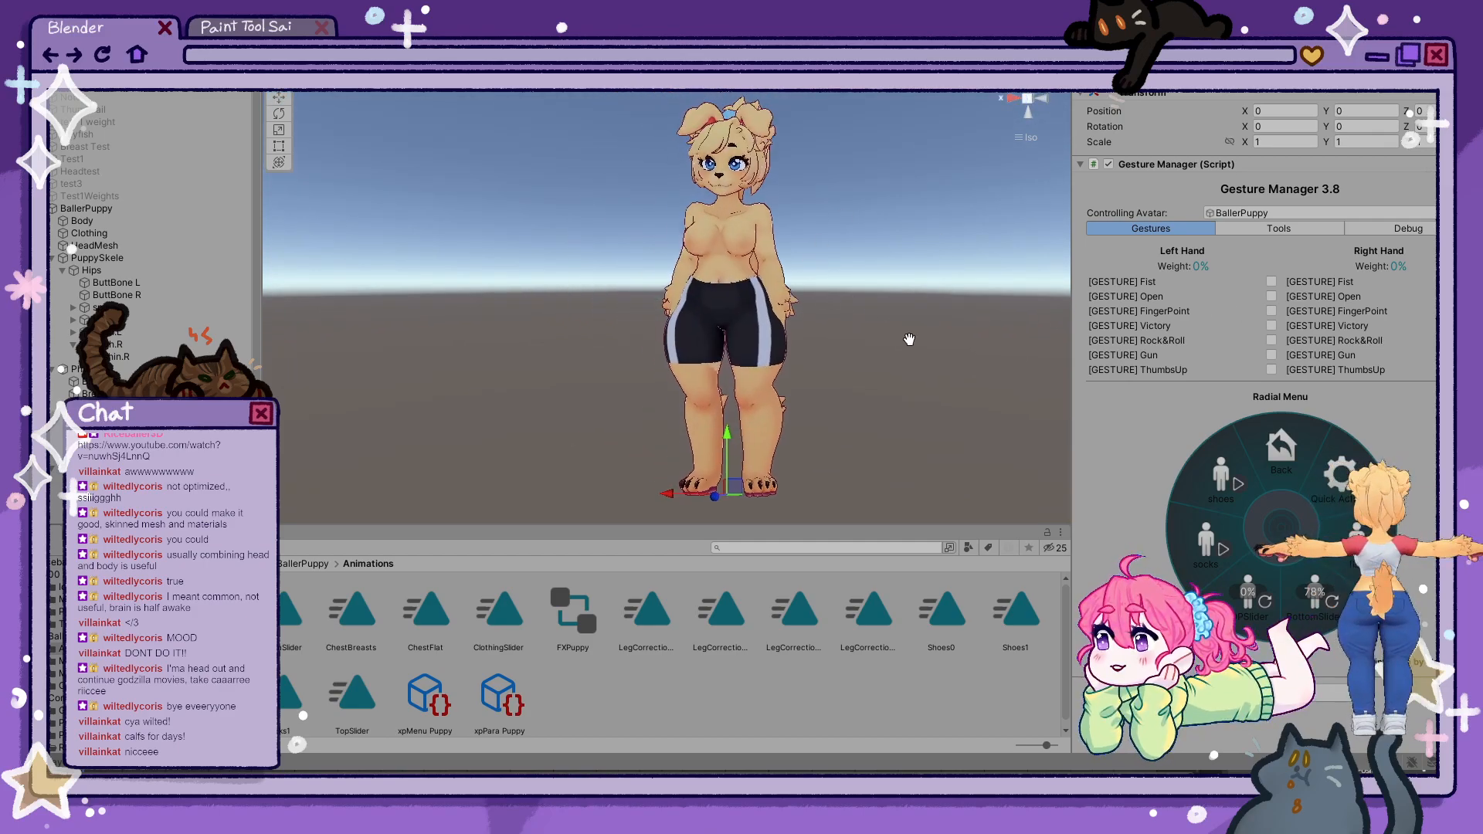
# - Remove the bottoms with BottomSlider and turn on the avatar's socks and shoes, checking the legs from the side
pyautogui.moveTo(909, 339); pyautogui.dragTo(838, 345, button='right')
pyautogui.scroll(2, 975, 444)
pyautogui.moveTo(975, 444); pyautogui.dragTo(927, 409, button='middle')
pyautogui.click(1314, 591)
pyautogui.click(1314, 591)
pyautogui.click(1207, 542)
pyautogui.click(1222, 477)
pyautogui.moveTo(919, 351); pyautogui.dragTo(799, 355, button='right')
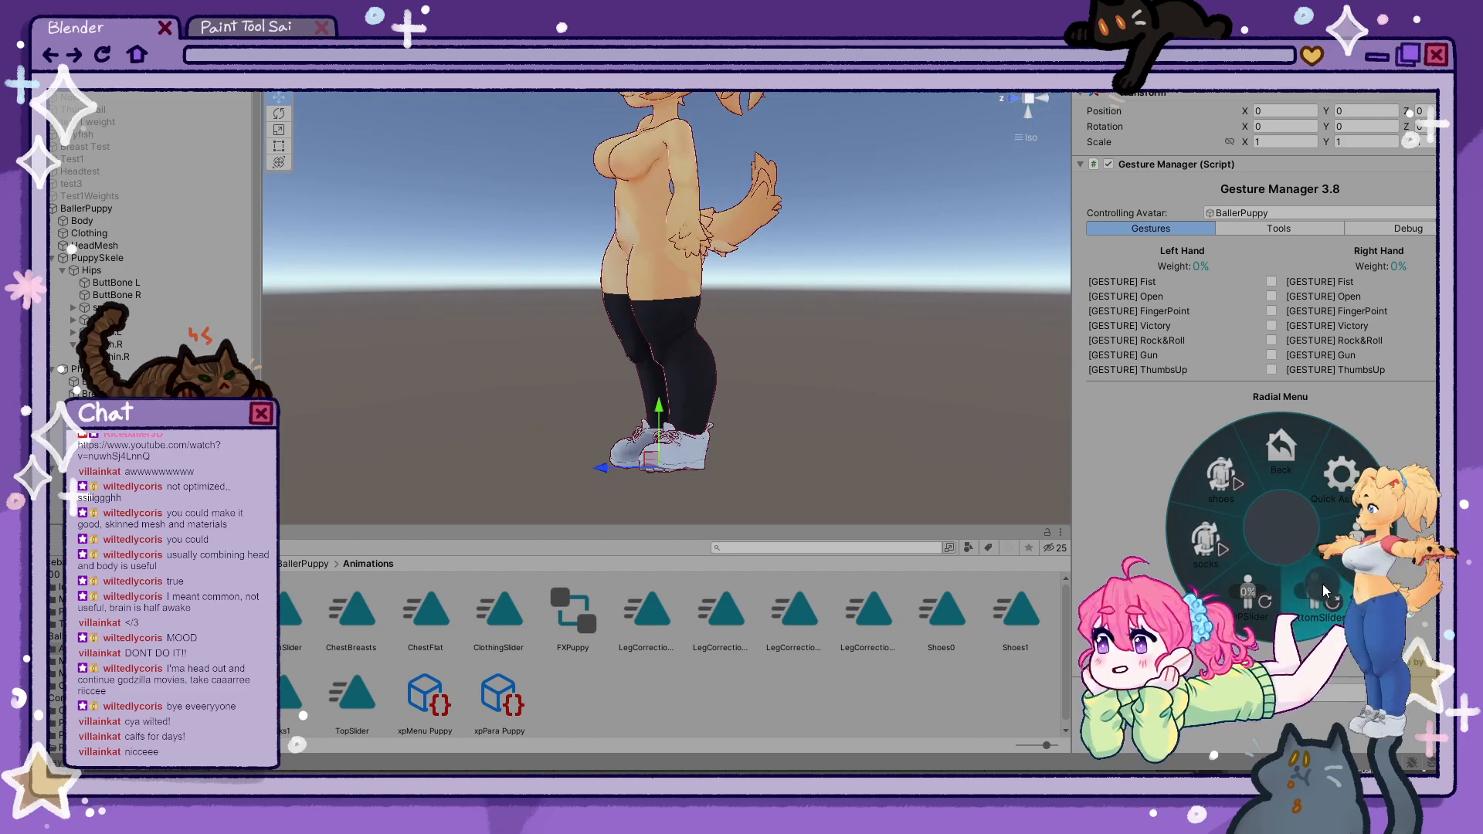
# - Dress the avatar with BottomSlider at about 49% and TopSlider at about 67%, and inspect the outfit from the front
pyautogui.click(1322, 592)
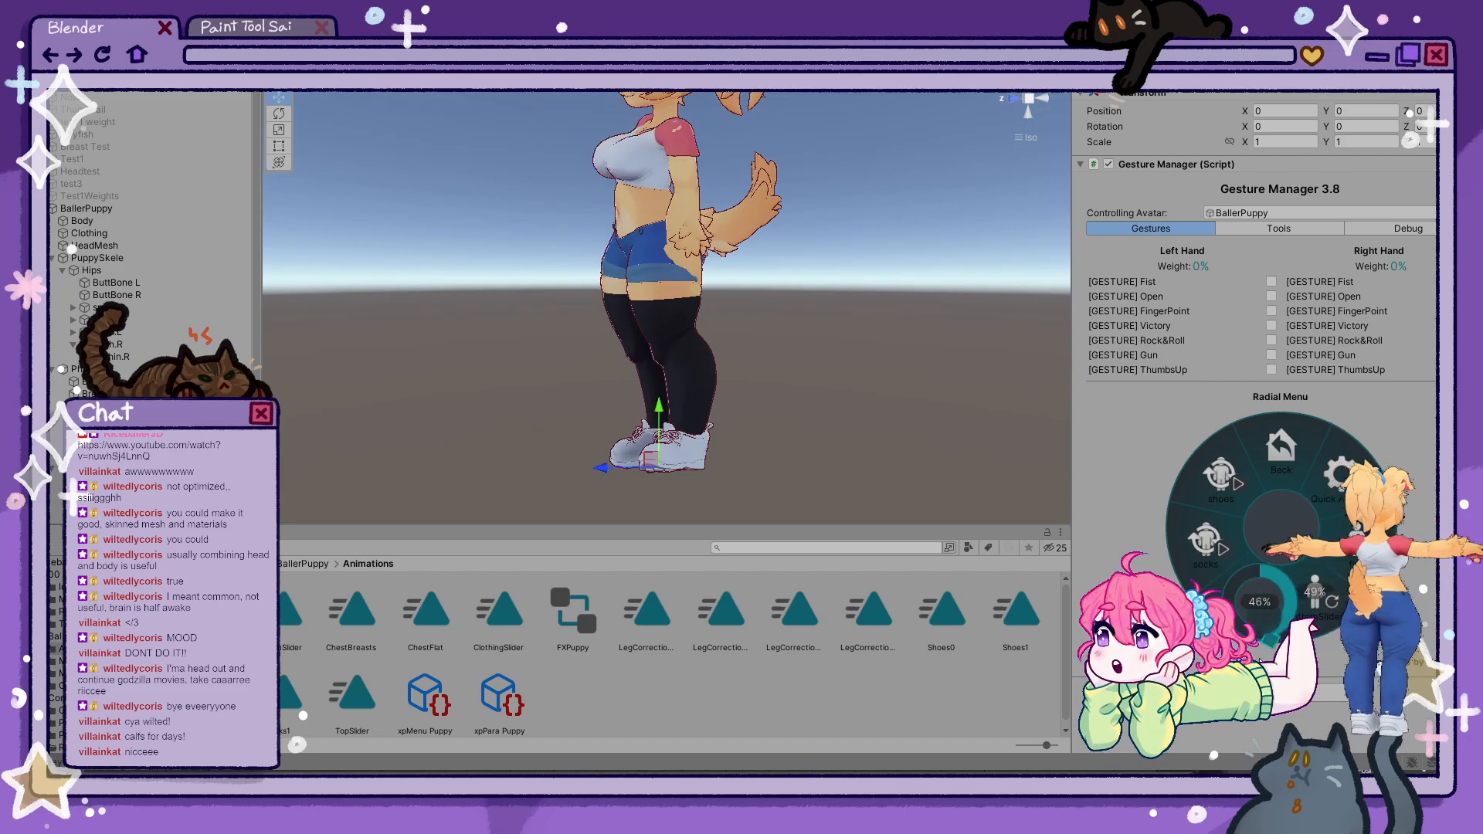
pyautogui.click(1228, 620)
pyautogui.moveTo(695, 341); pyautogui.dragTo(861, 347, button='right')
pyautogui.moveTo(811, 290); pyautogui.dragTo(816, 418, button='middle')
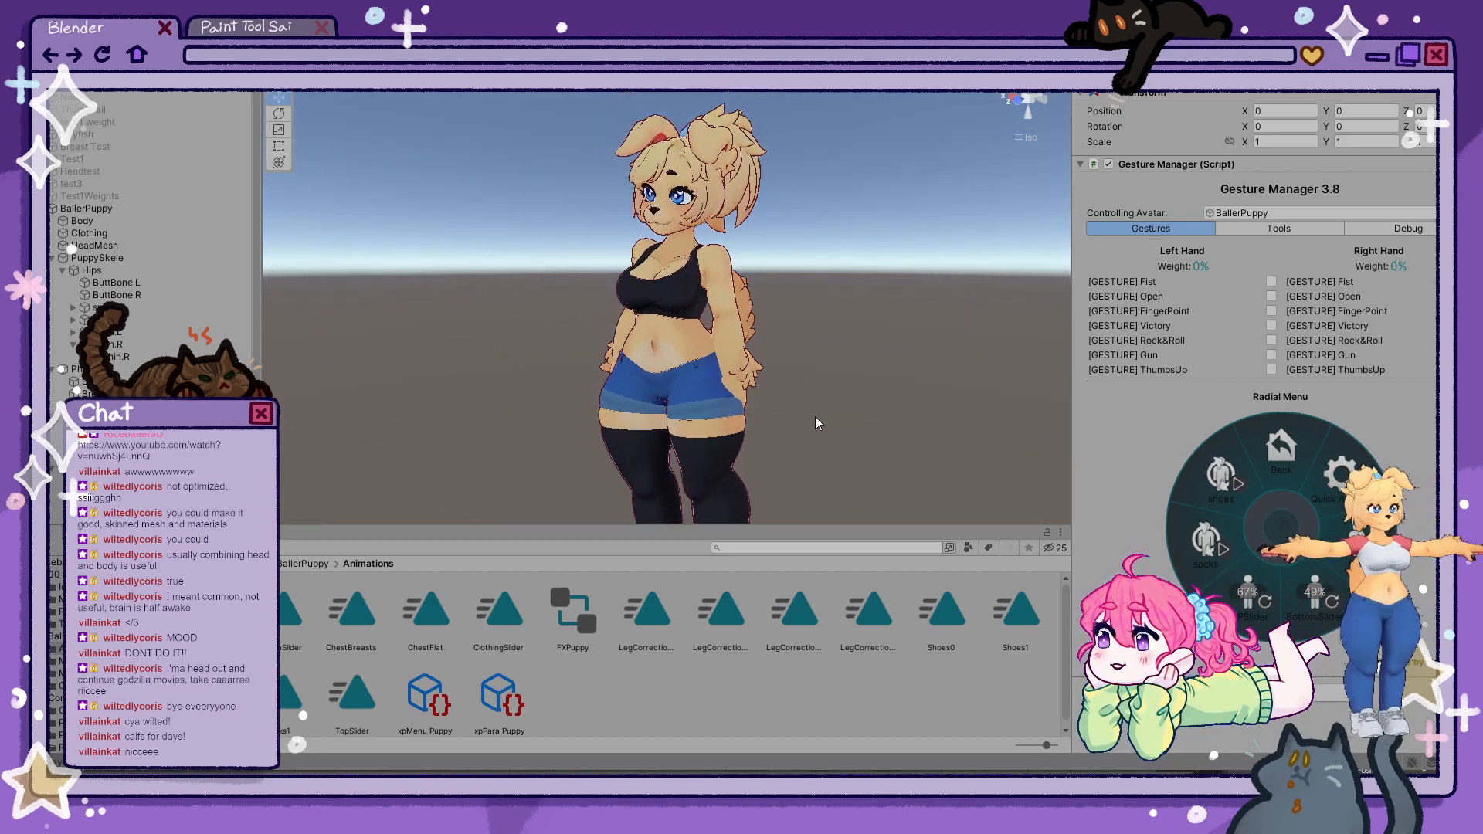
pyautogui.scroll(-4, 814, 416)
pyautogui.moveTo(816, 360); pyautogui.dragTo(828, 321, button='middle')
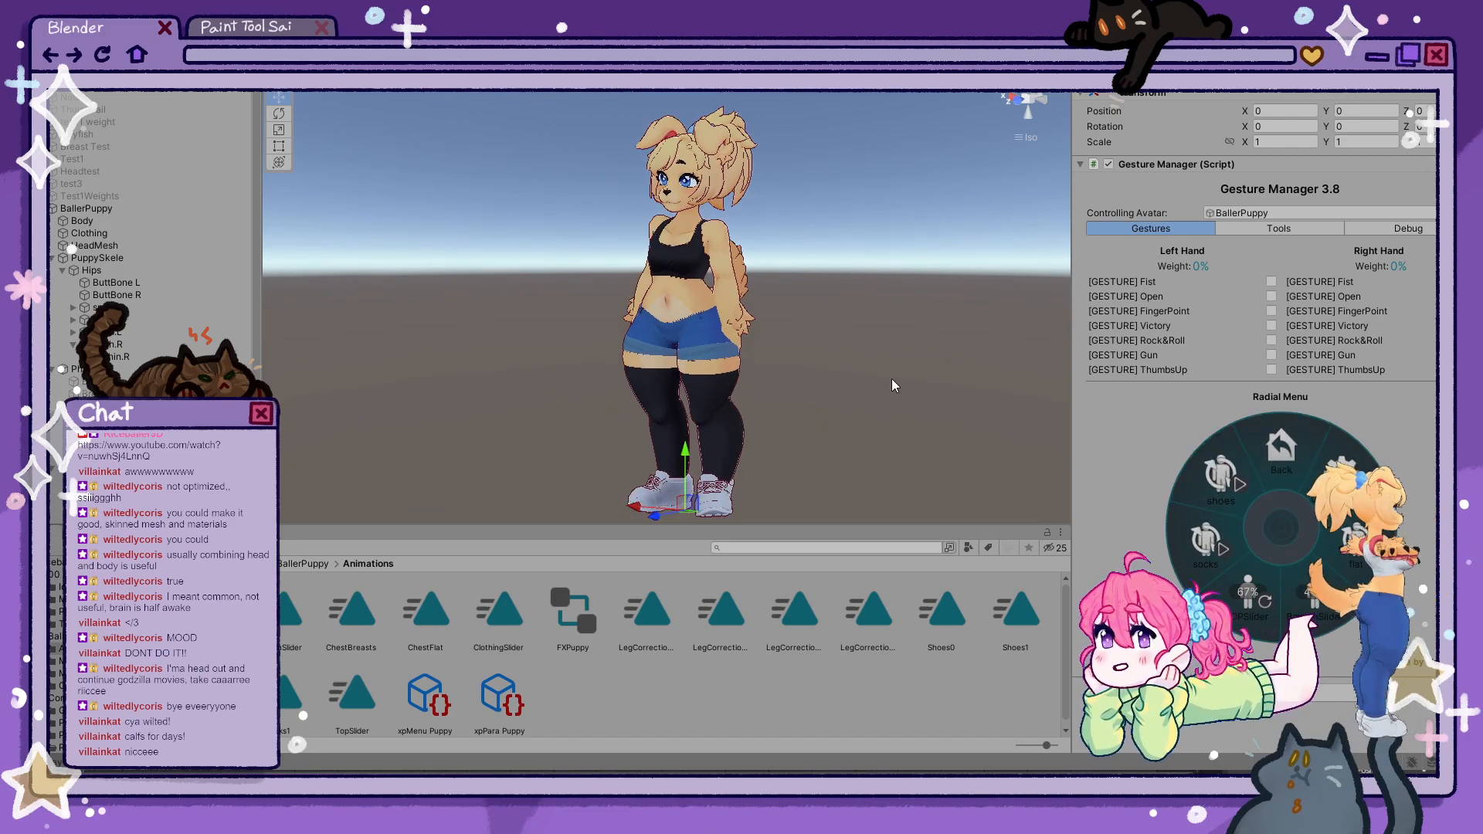
# - Change TopSlider to about 39%, inspect the complete outfit from several angles, and leave play mode
pyautogui.moveTo(696, 363); pyautogui.dragTo(966, 355, button='right')
pyautogui.scroll(6, 897, 250)
pyautogui.click(1257, 585)
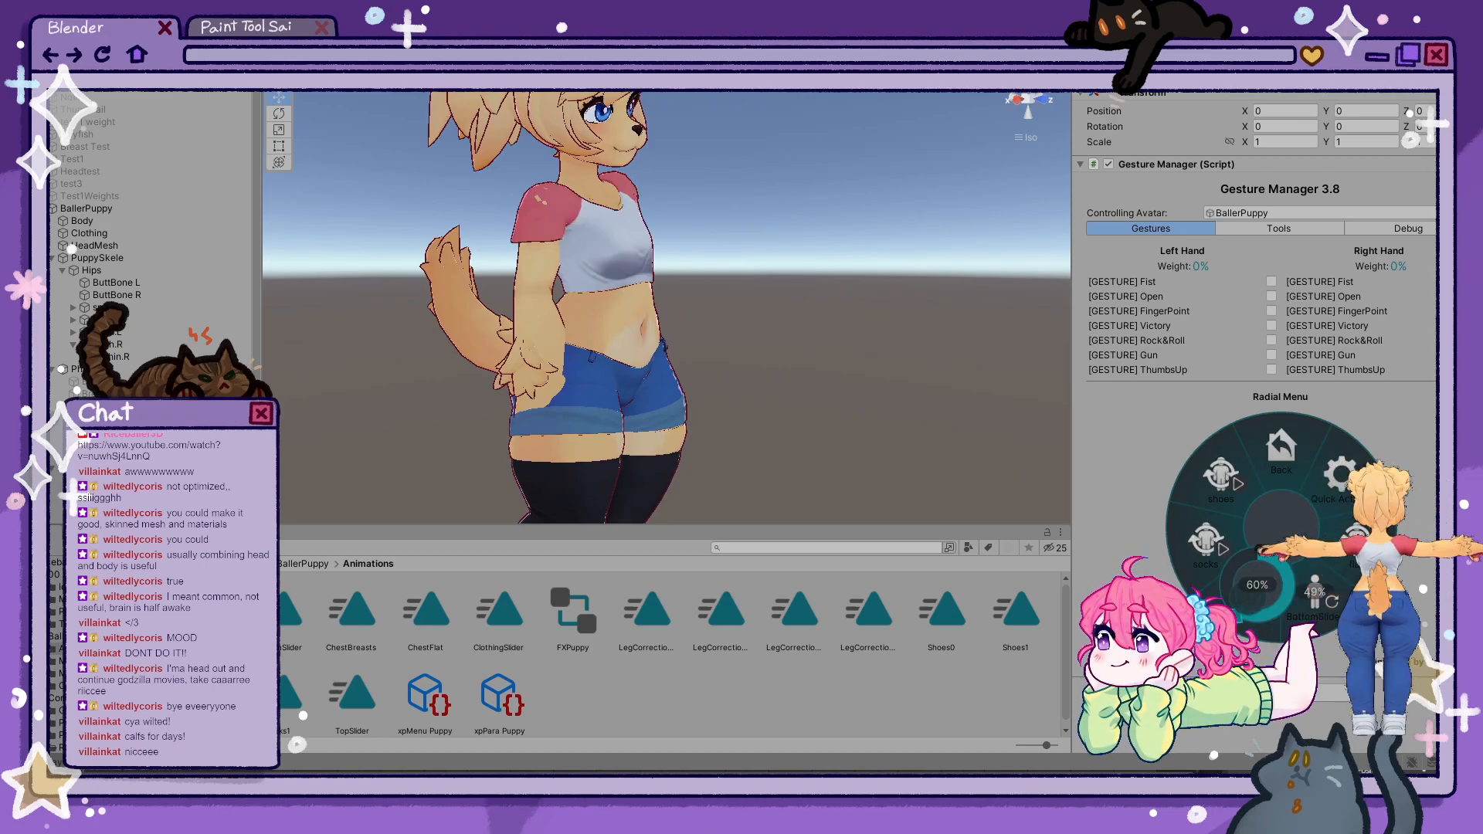
pyautogui.click(1273, 605)
pyautogui.moveTo(730, 338); pyautogui.dragTo(594, 338, button='right')
pyautogui.scroll(-5, 722, 287)
pyautogui.moveTo(722, 288); pyautogui.dragTo(664, 286, button='right')
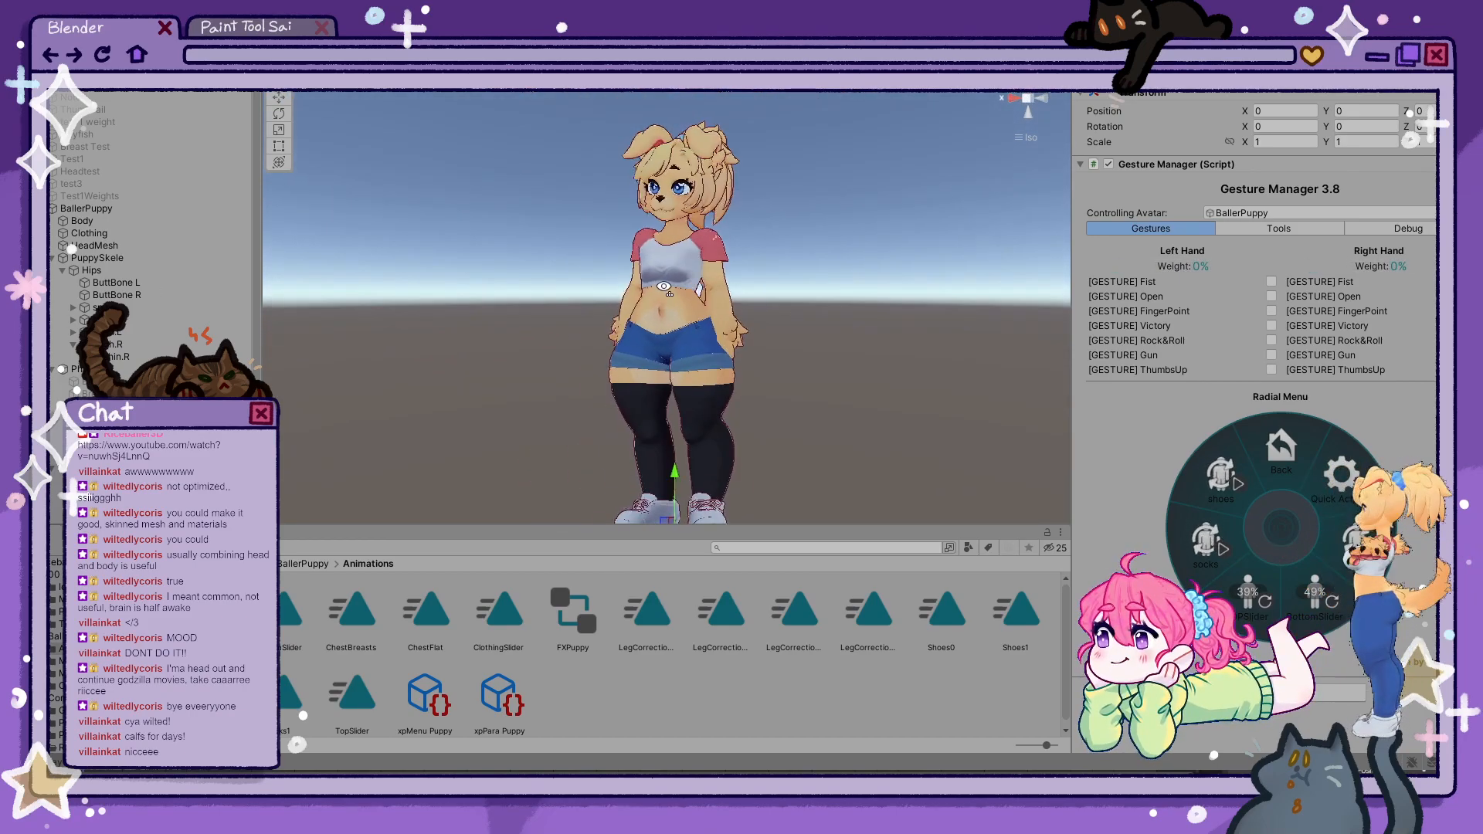
pyautogui.moveTo(666, 288); pyautogui.dragTo(720, 323, button='middle')
pyautogui.hotkey('ctrl', 'p')
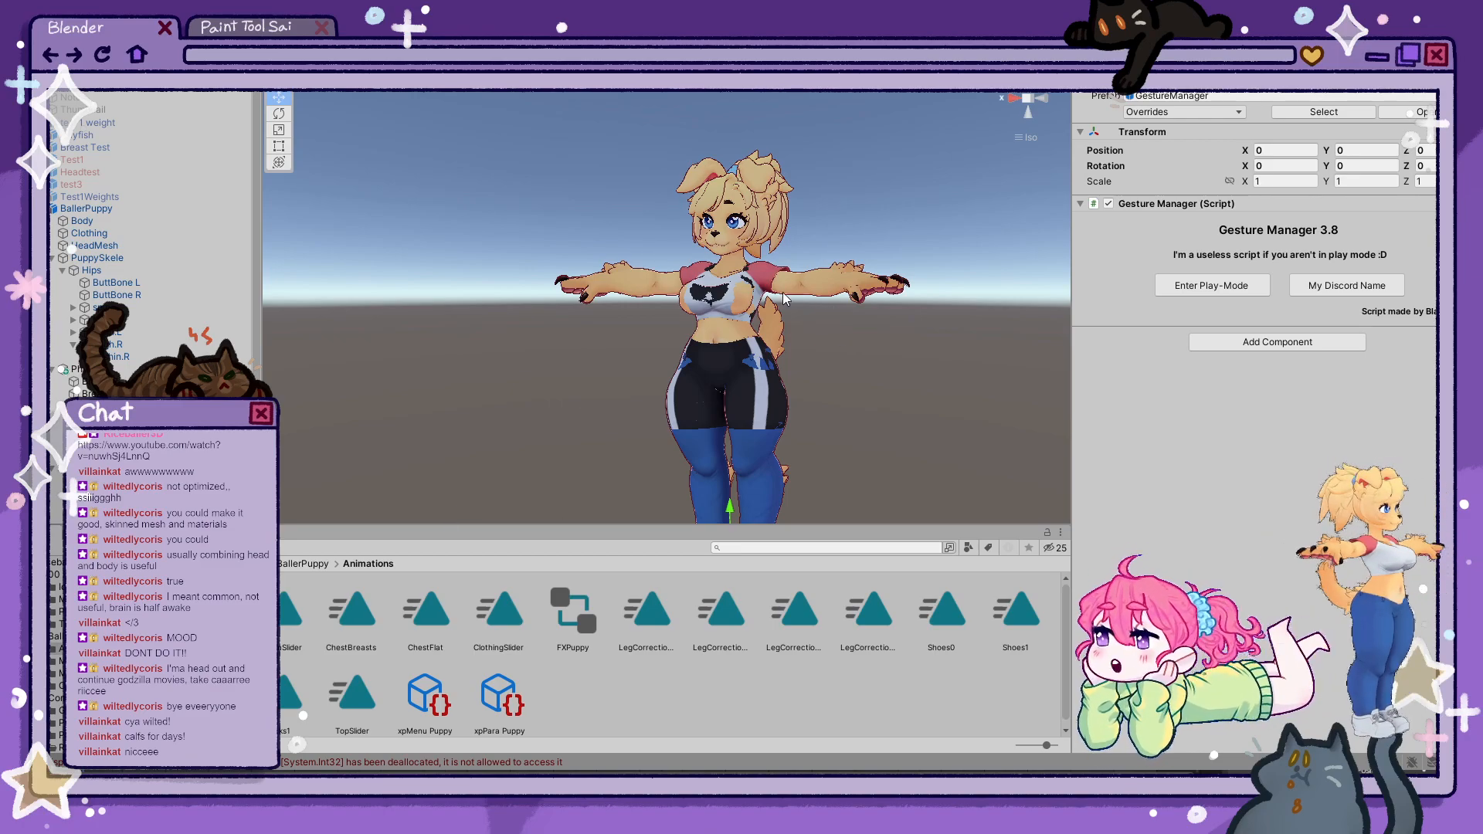
# - Inspect the avatar's upper body in edit mode, re-enter play mode for a side view of the undressed avatar, and exit it
pyautogui.scroll(7, 772, 345)
pyautogui.moveTo(833, 347); pyautogui.dragTo(825, 374, button='middle')
pyautogui.scroll(4, 820, 363)
pyautogui.moveTo(780, 325); pyautogui.dragTo(806, 314, button='right')
pyautogui.moveTo(769, 277); pyautogui.dragTo(762, 307, button='middle')
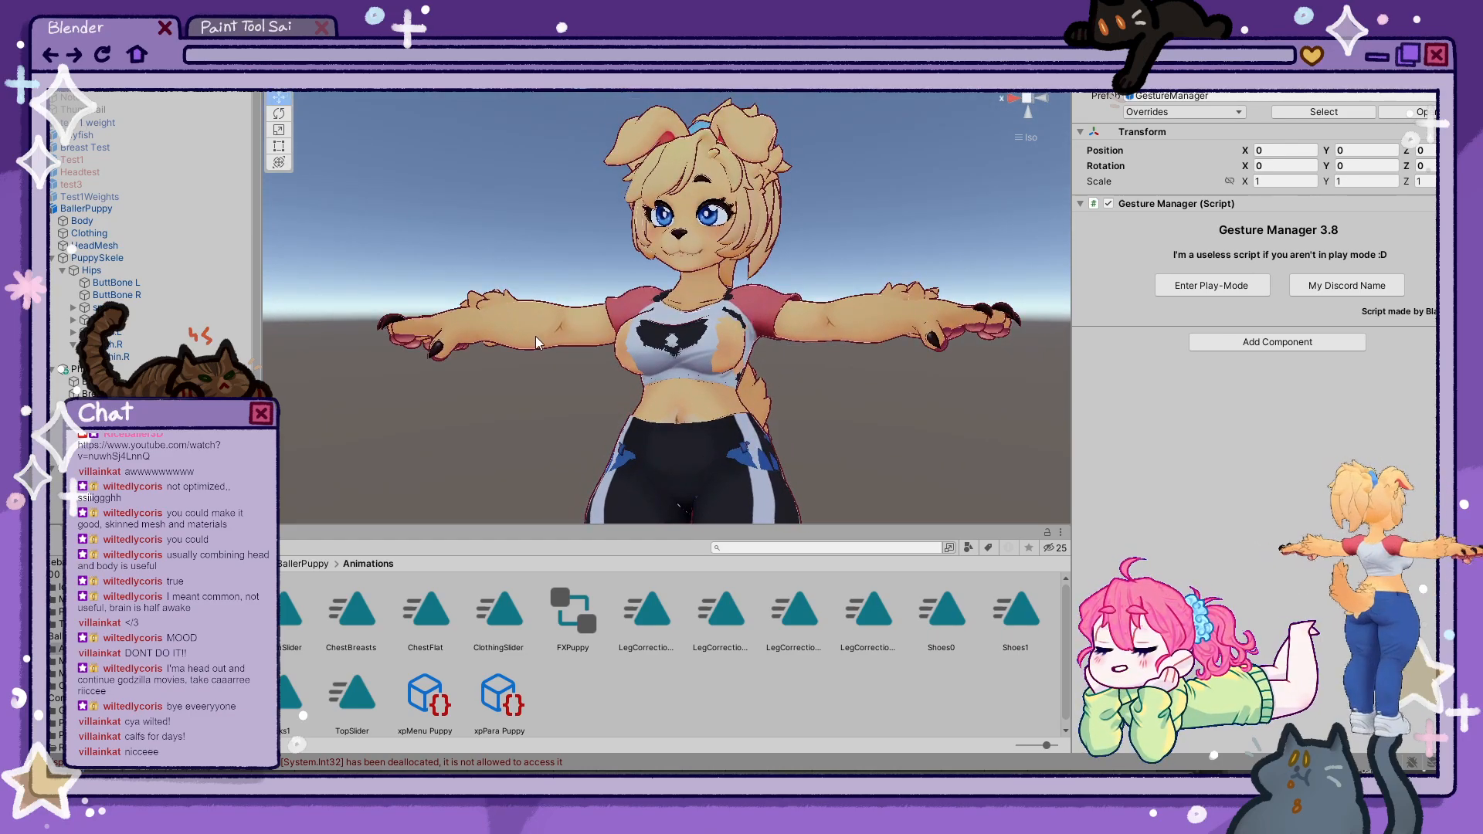
pyautogui.click(716, 55)
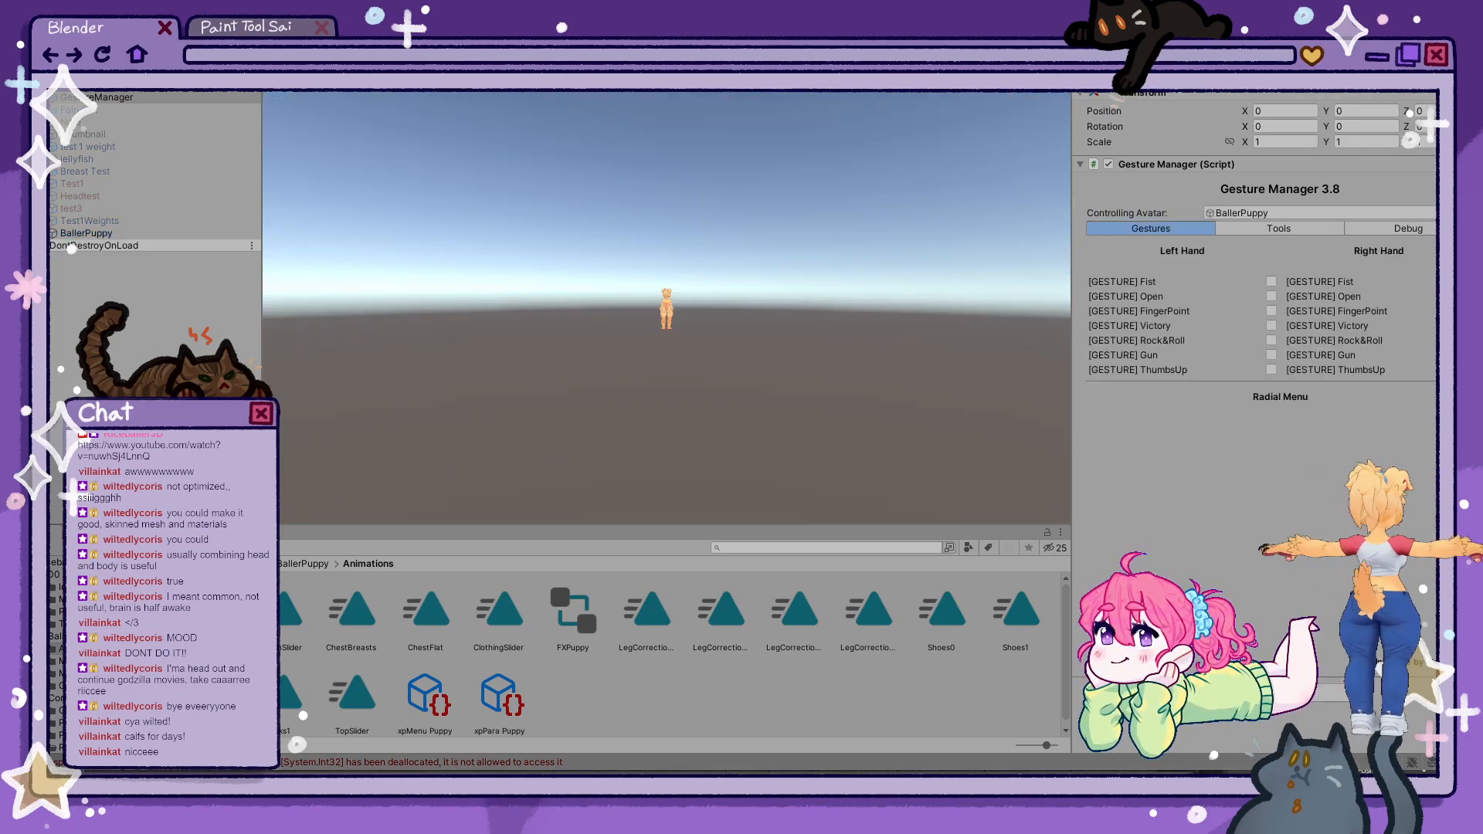
pyautogui.keyDown('alt'); pyautogui.moveTo(720, 268); pyautogui.dragTo(558, 276); pyautogui.keyUp('alt')
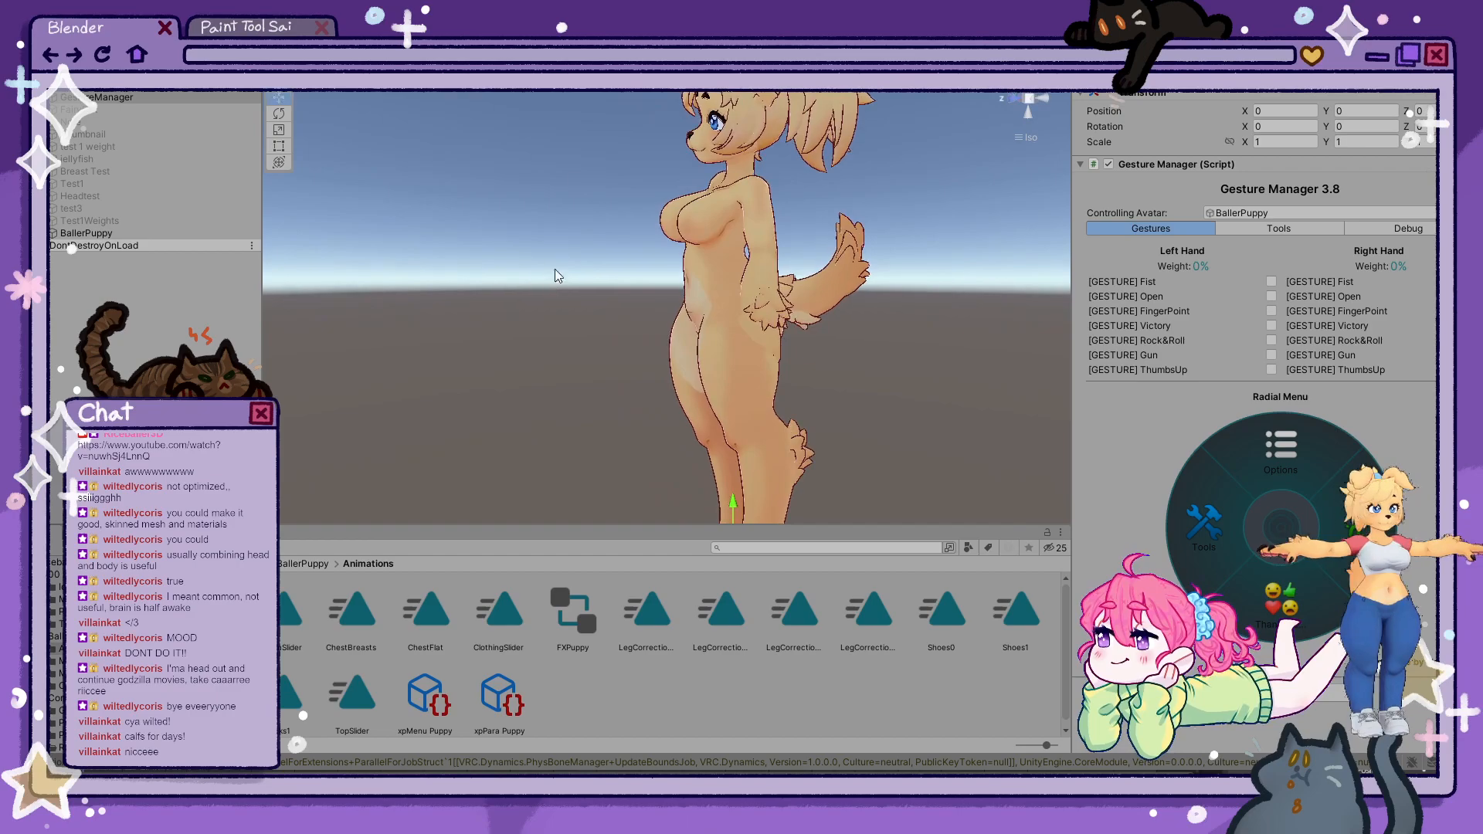
pyautogui.click(717, 55)
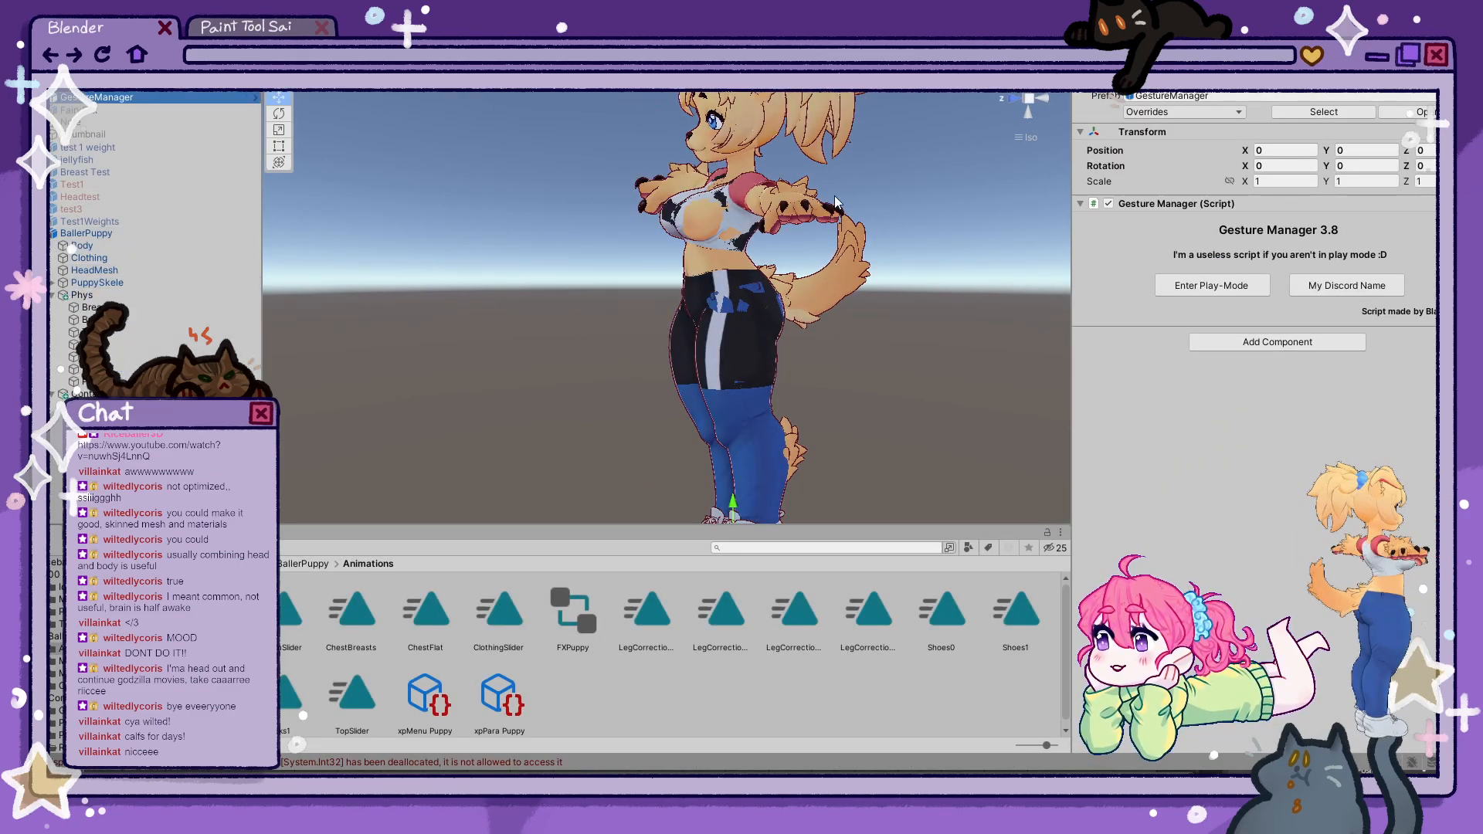
# - Select BallerPuppy, return to its Animations folder, and add the EXP and Toggles folders
pyautogui.click(396, 397)
pyautogui.click(164, 532)
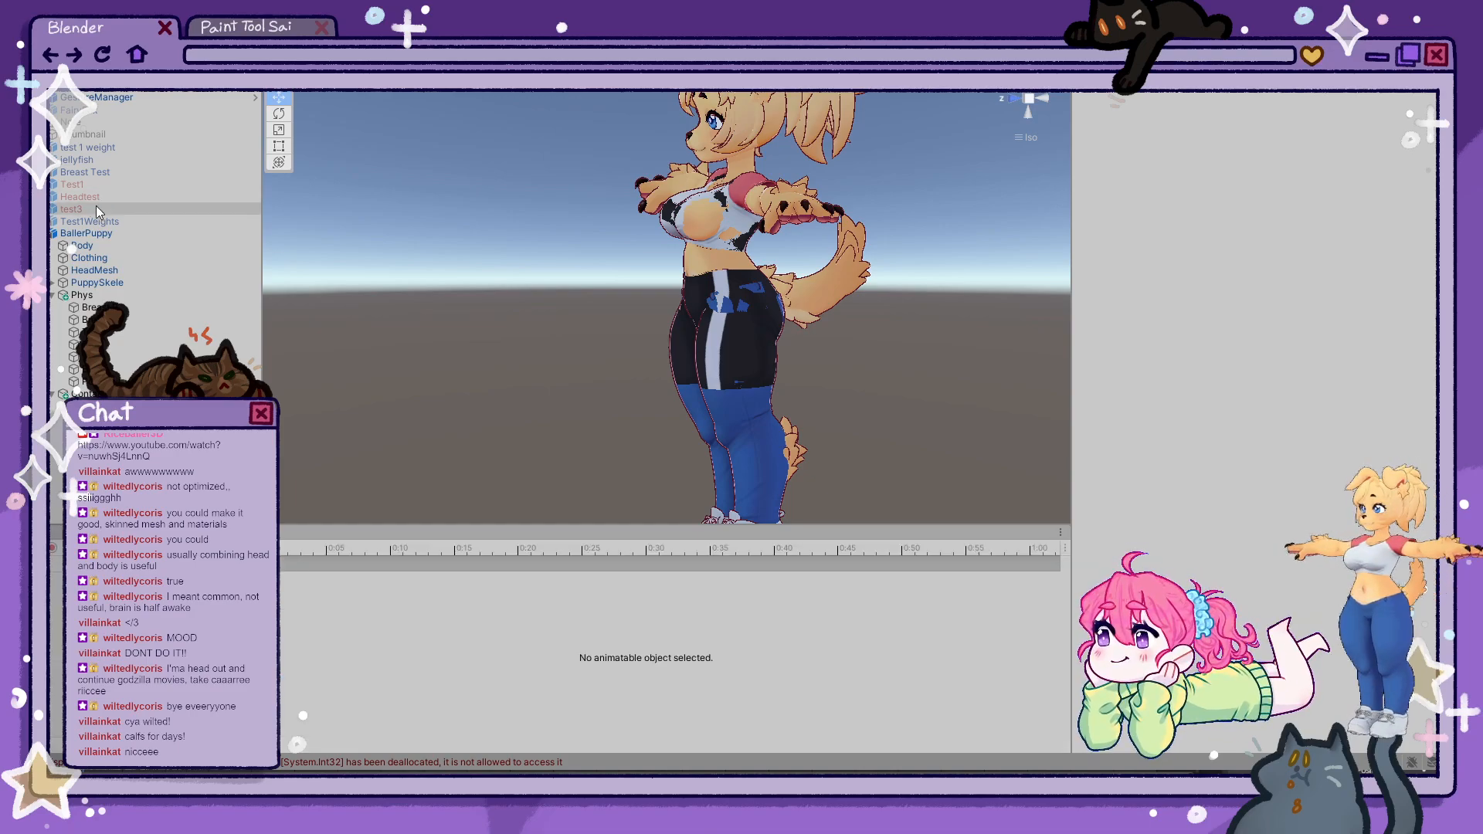
pyautogui.click(97, 233)
pyautogui.click(76, 533)
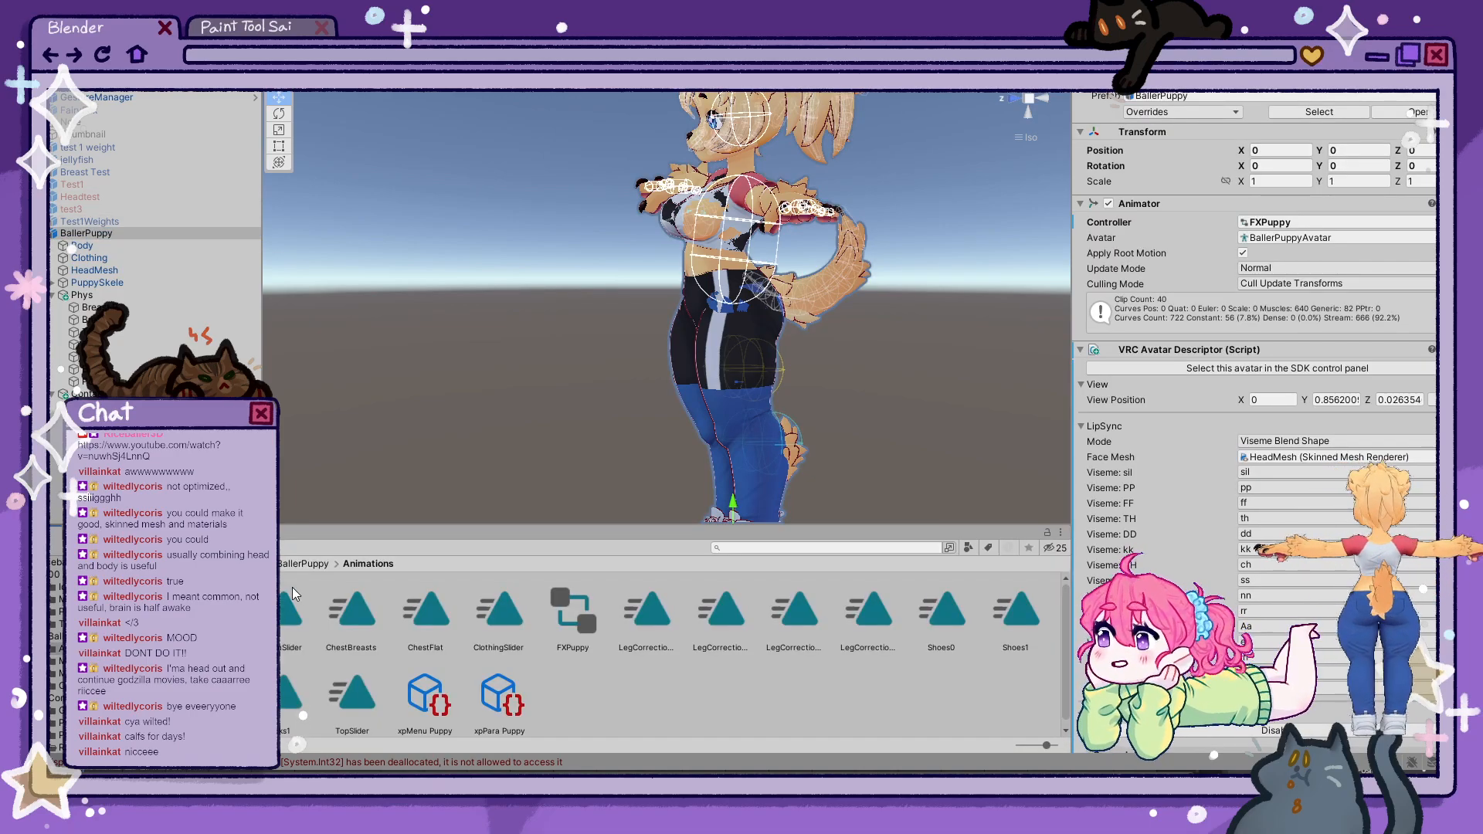
pyautogui.click(203, 612)
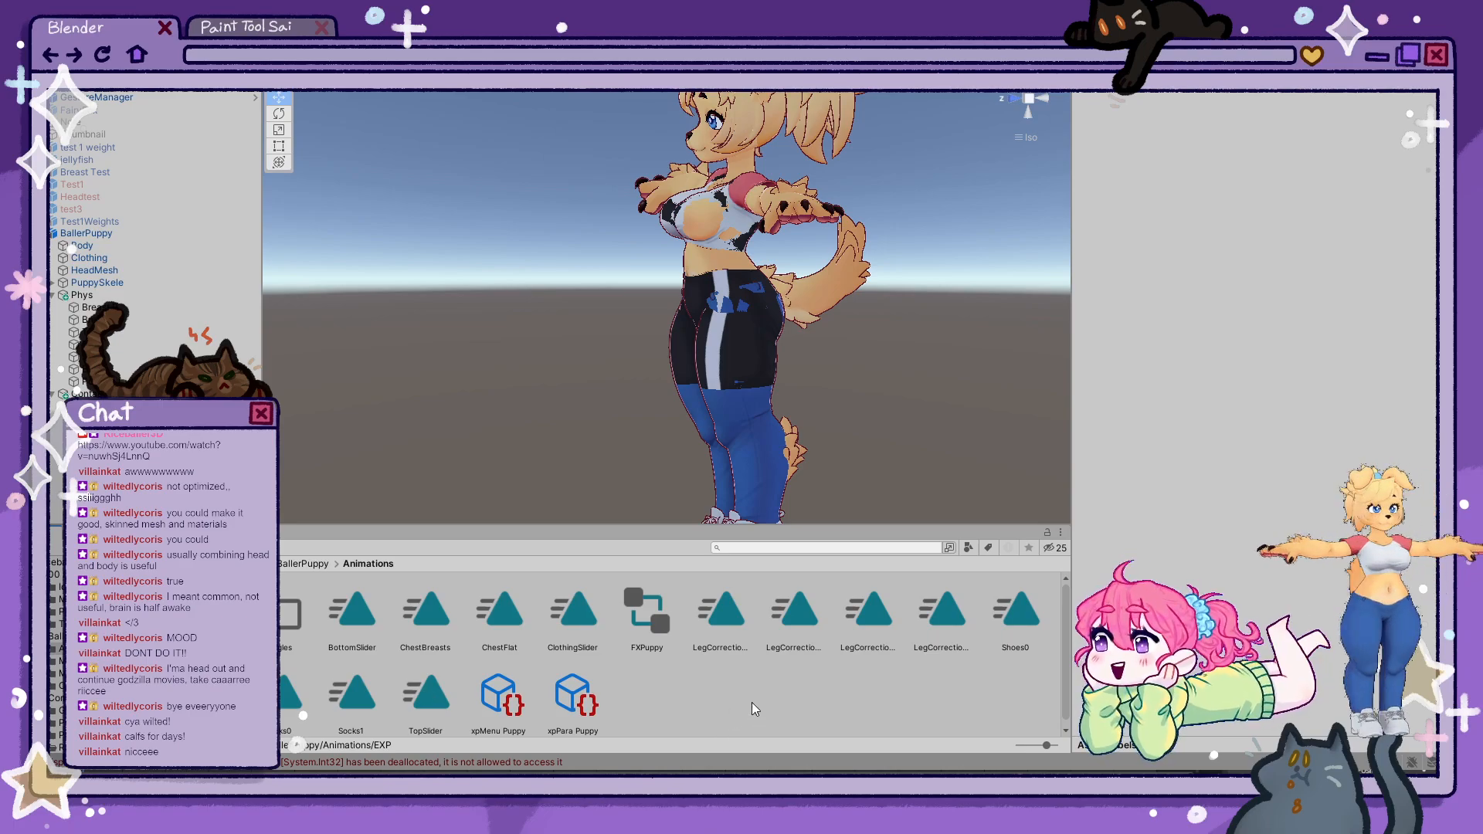
# - Move the slider, chest, shoes and socks animation clips from the Animations folder into the Toggles folder
pyautogui.click(428, 687)
pyautogui.click(373, 607)
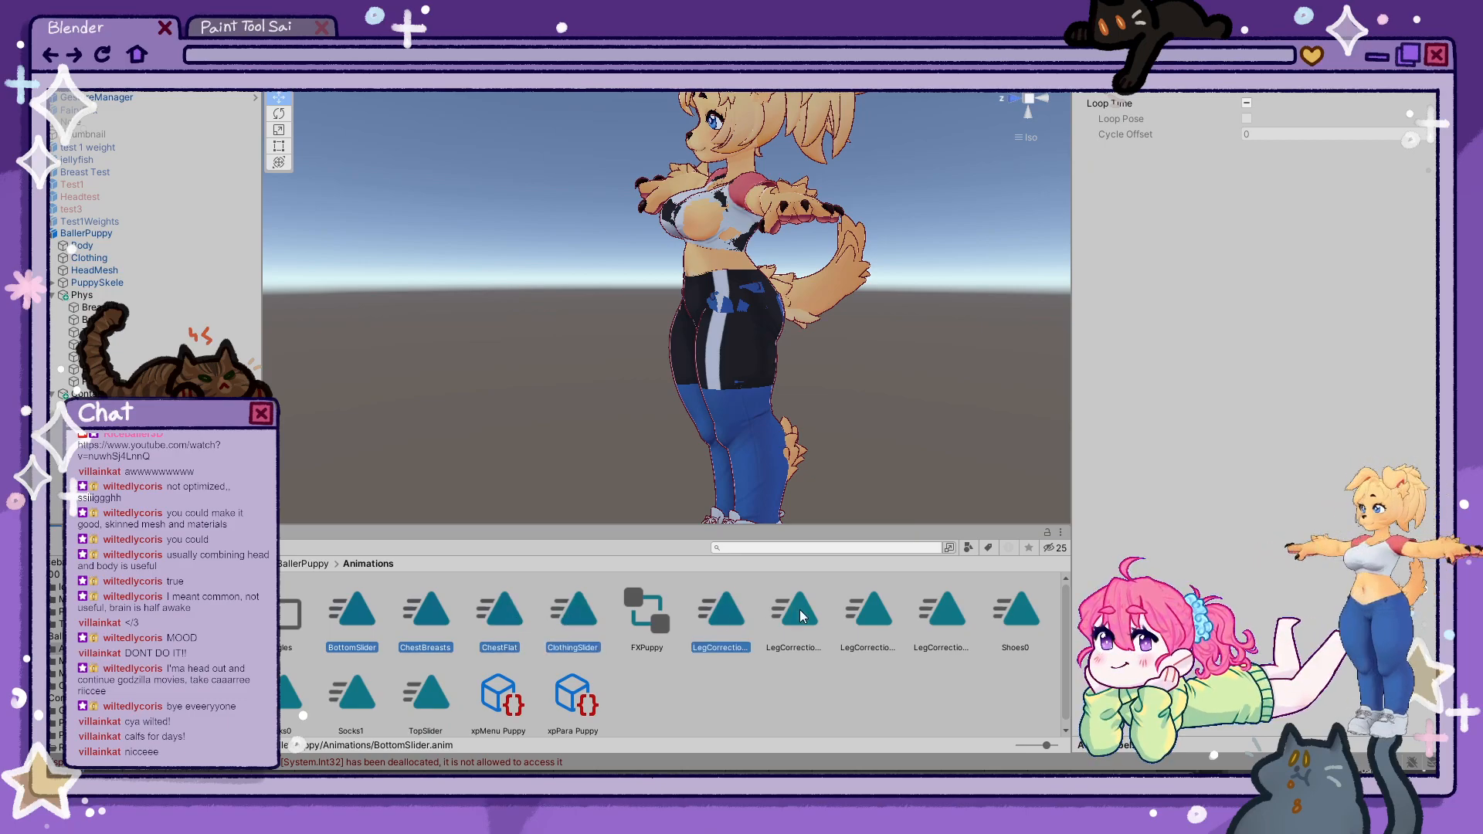
pyautogui.keyDown('ctrl'); pyautogui.click(208, 693); pyautogui.keyUp('ctrl')
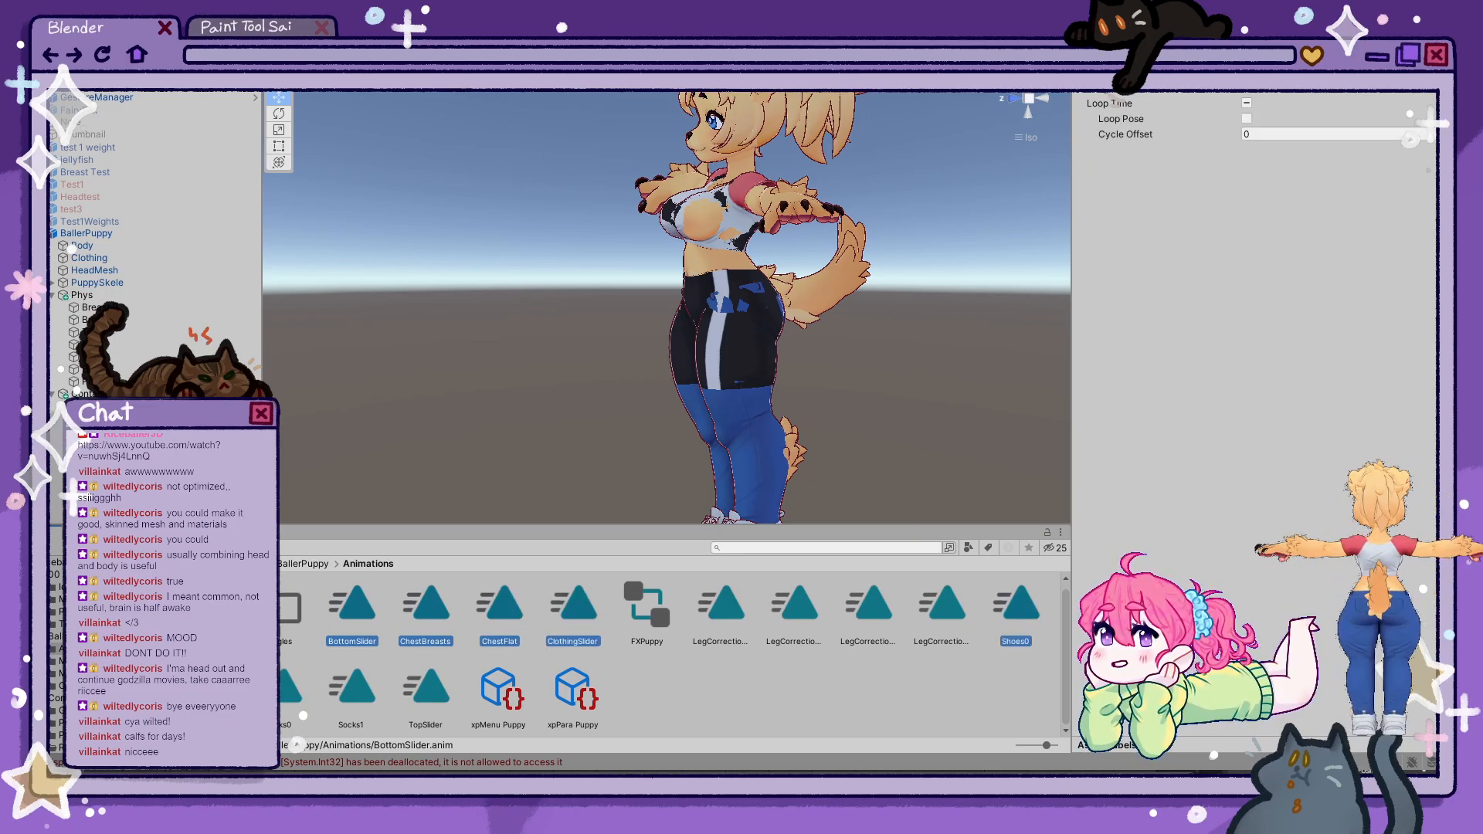
pyautogui.keyDown('ctrl'); pyautogui.click(1037, 612); pyautogui.keyUp('ctrl')
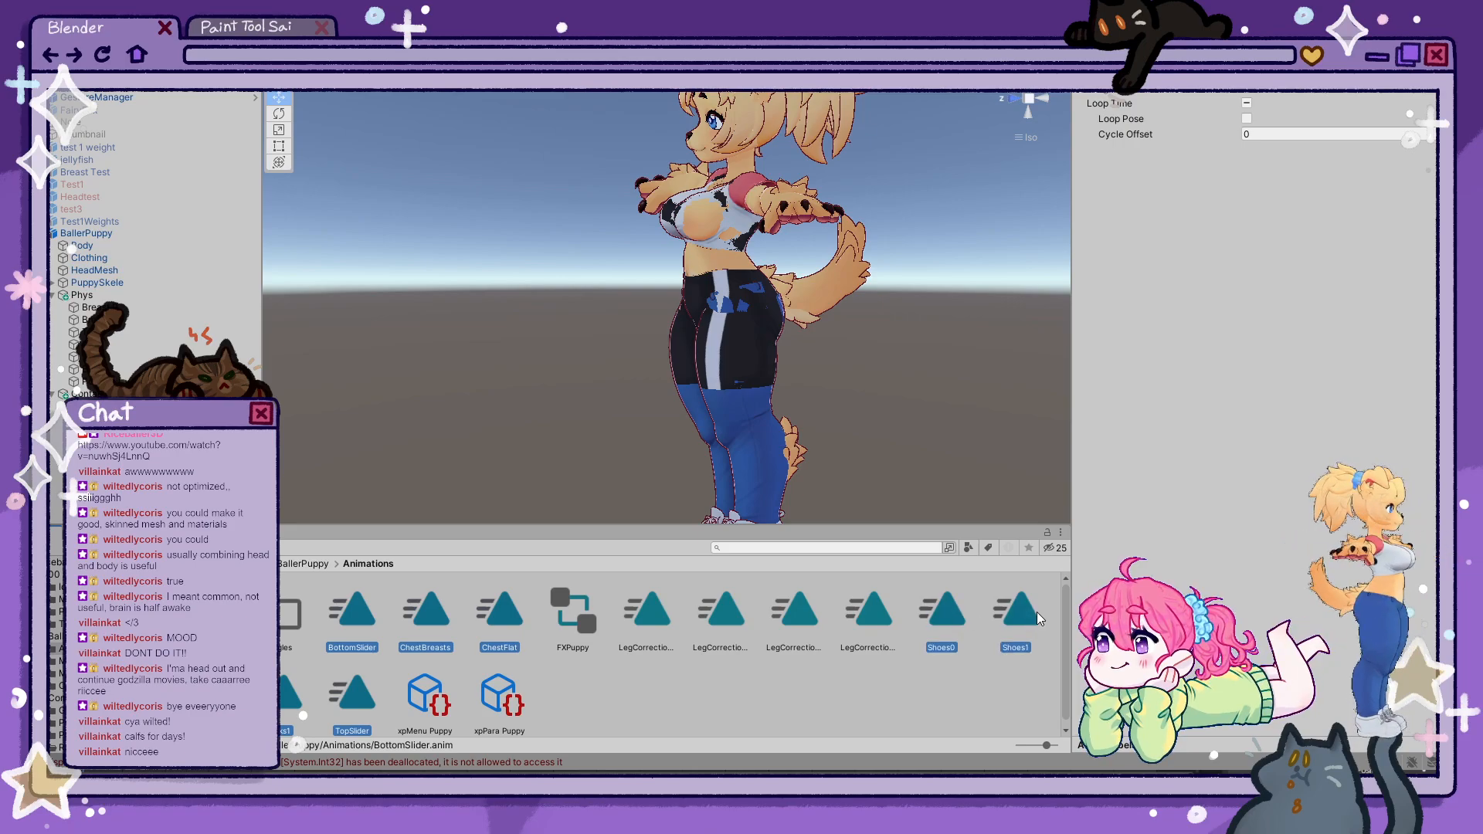
pyautogui.moveTo(434, 617); pyautogui.dragTo(283, 622)
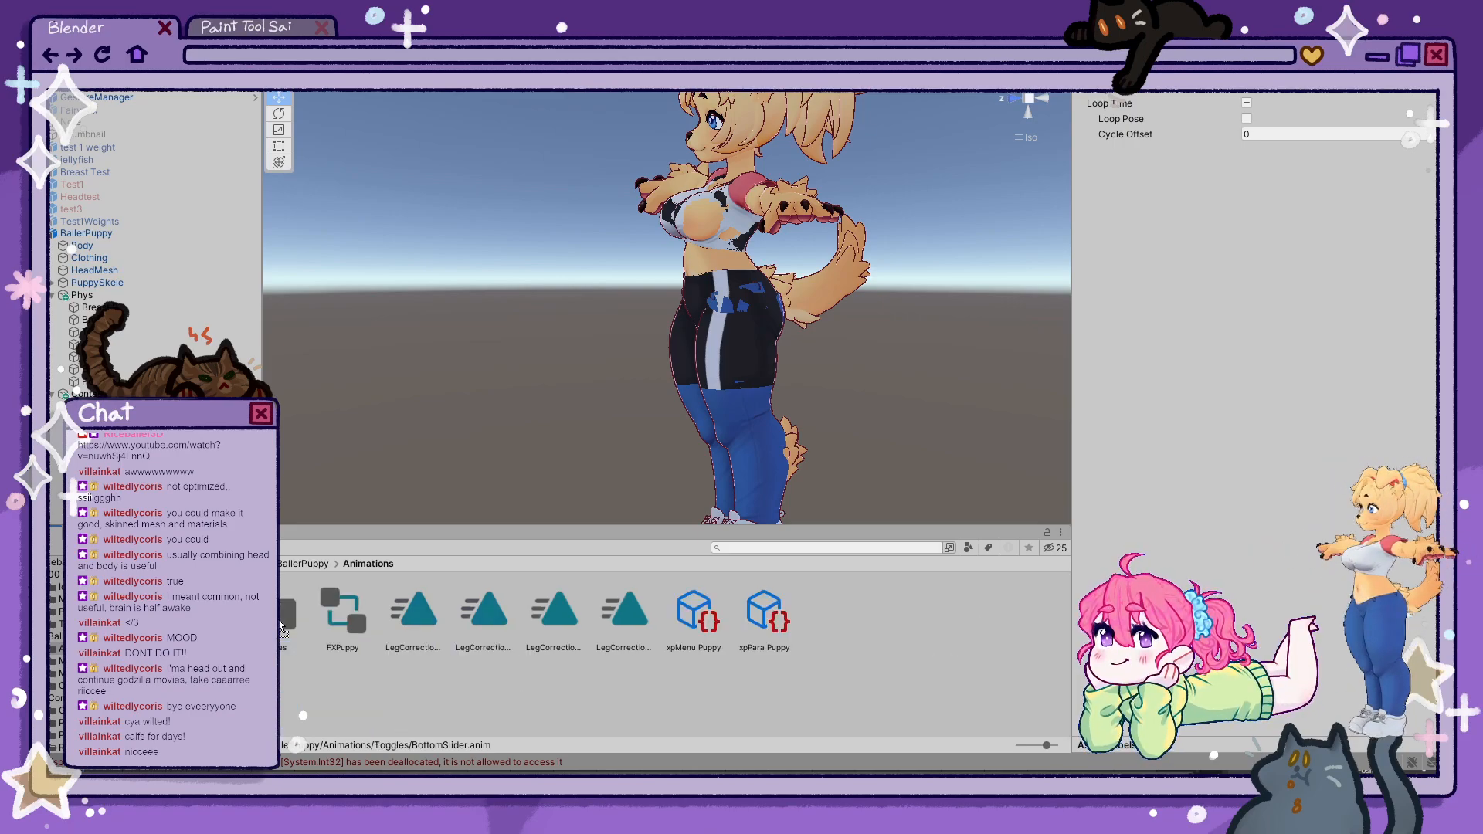
# - Switch to Blender and name the HeadMesh shape key above the Customization divider Raspberry
pyautogui.click(155, 533)
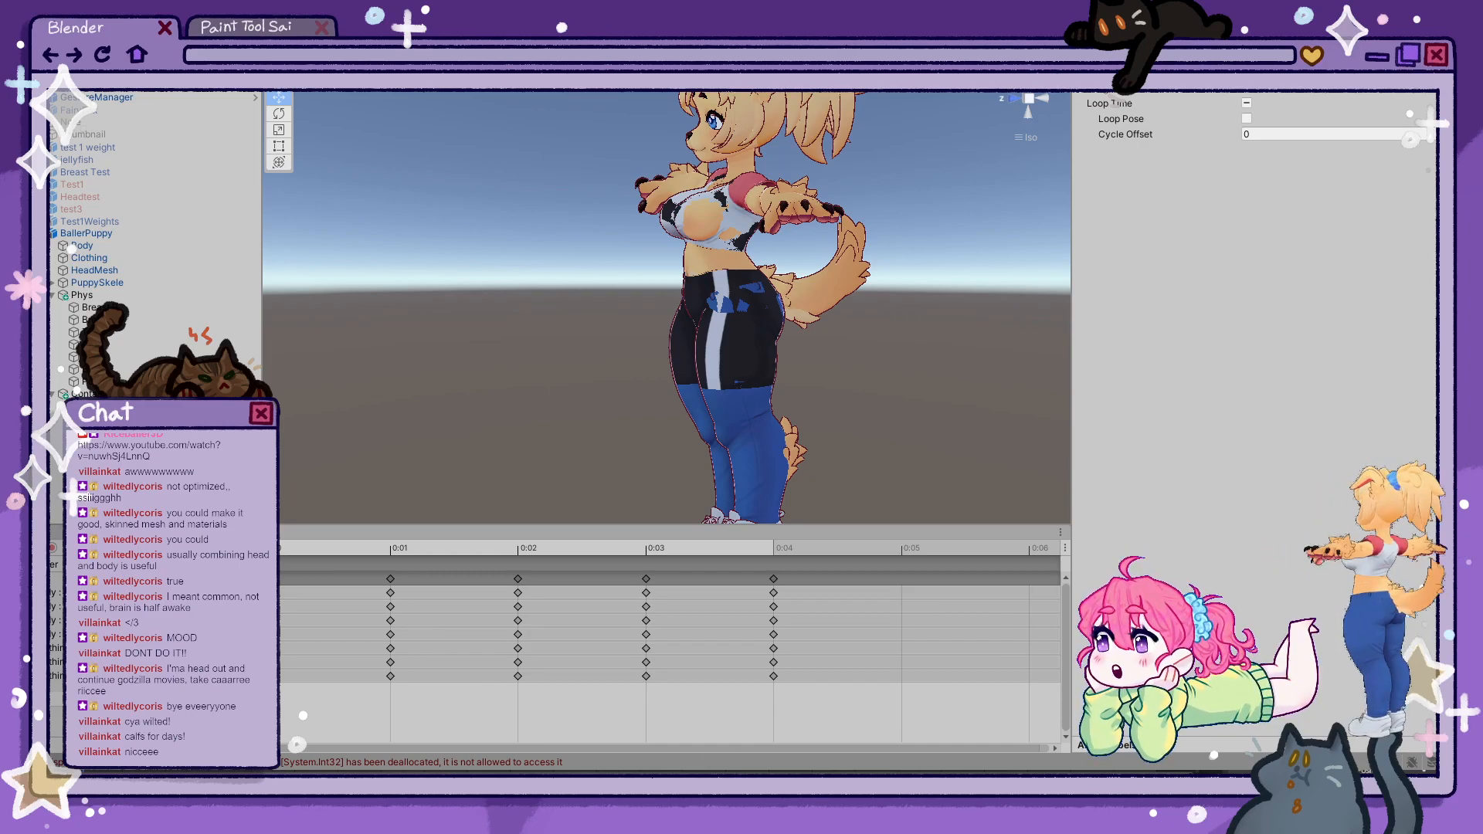
pyautogui.hotkey('alt', 'Tab')
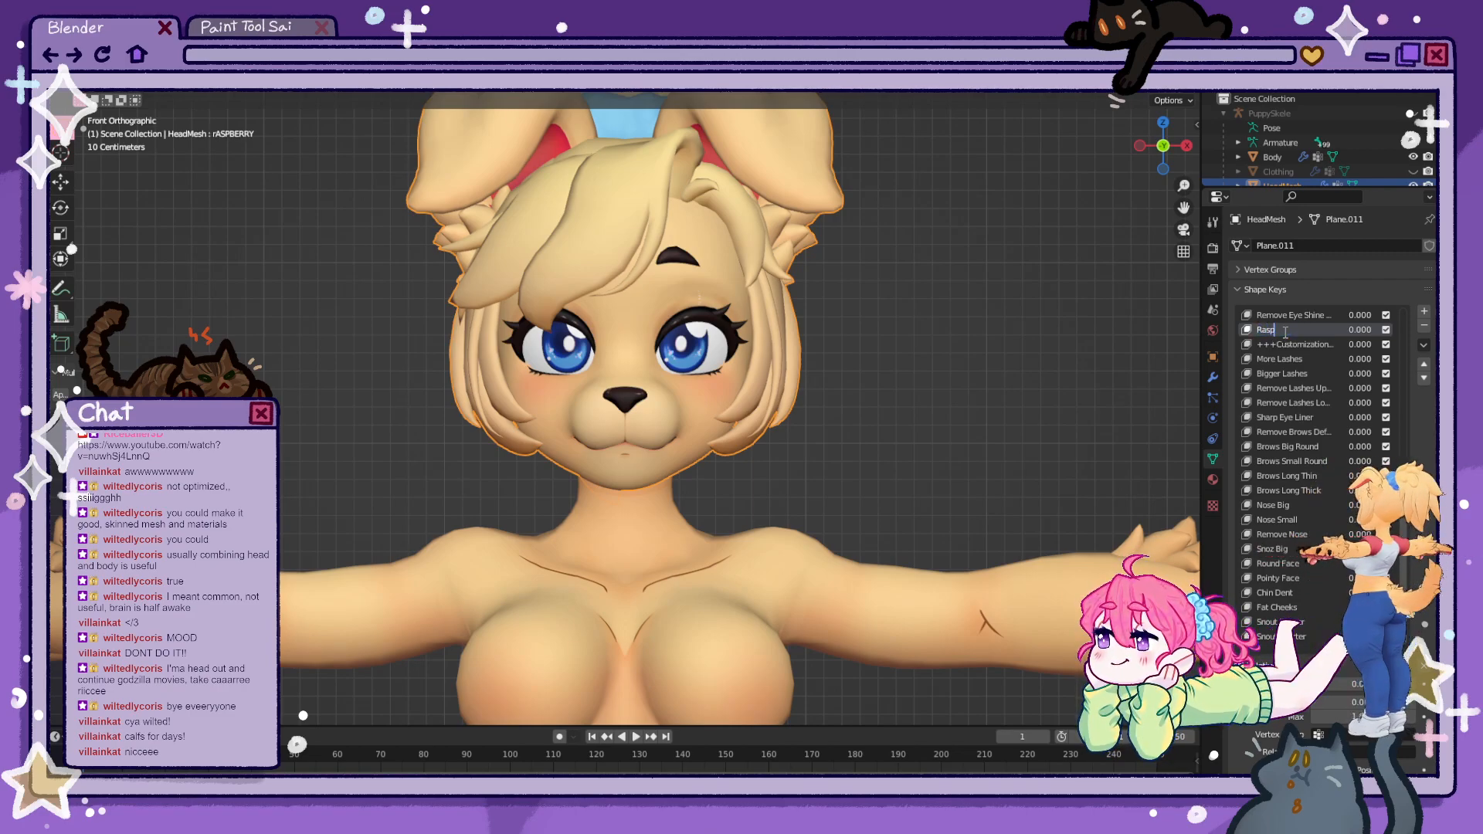
pyautogui.write('berry')
pyautogui.press('Return')
# - Preview the HeadMesh mouth shape keys from Oh to ff, and set the ss shape key to 0.712
pyautogui.scroll(20, 1295, 377)
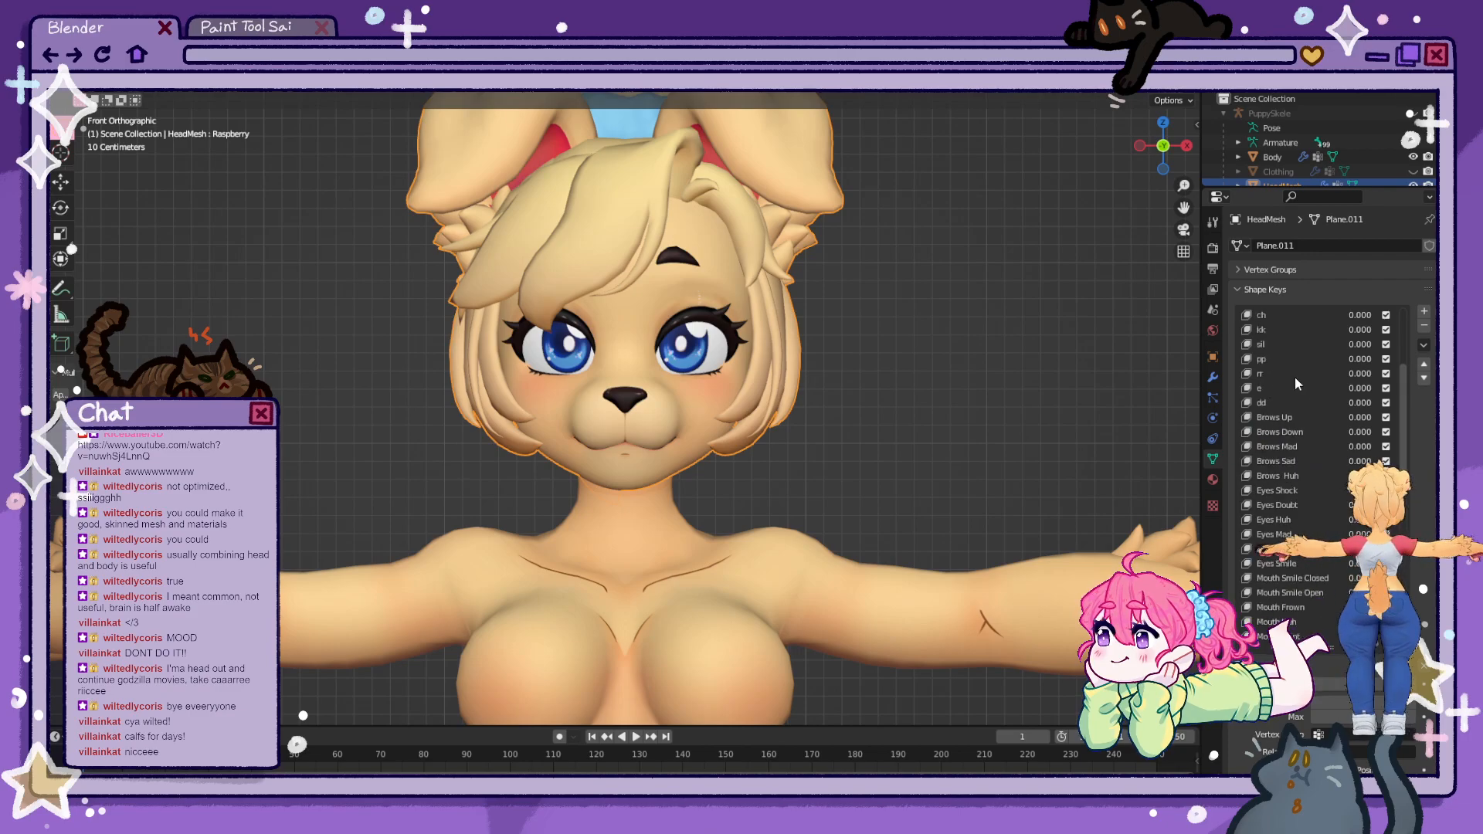
pyautogui.click(1281, 360)
pyautogui.click(1390, 666)
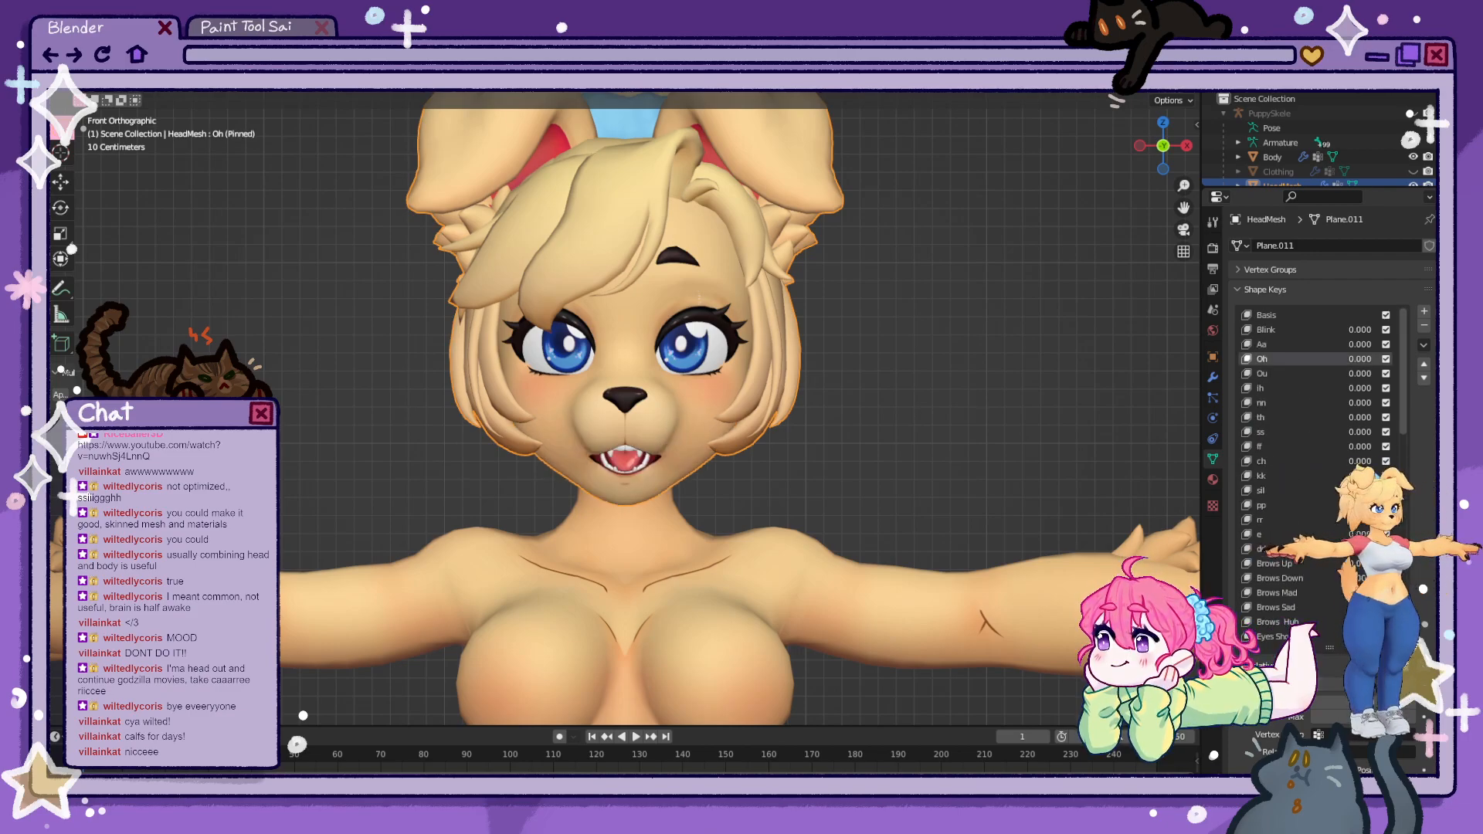
pyautogui.keyDown('ctrl'); pyautogui.scroll(-4, 1352, 510); pyautogui.keyUp('ctrl')
pyautogui.keyDown('ctrl'); pyautogui.scroll(-1, 1352, 509); pyautogui.keyUp('ctrl')
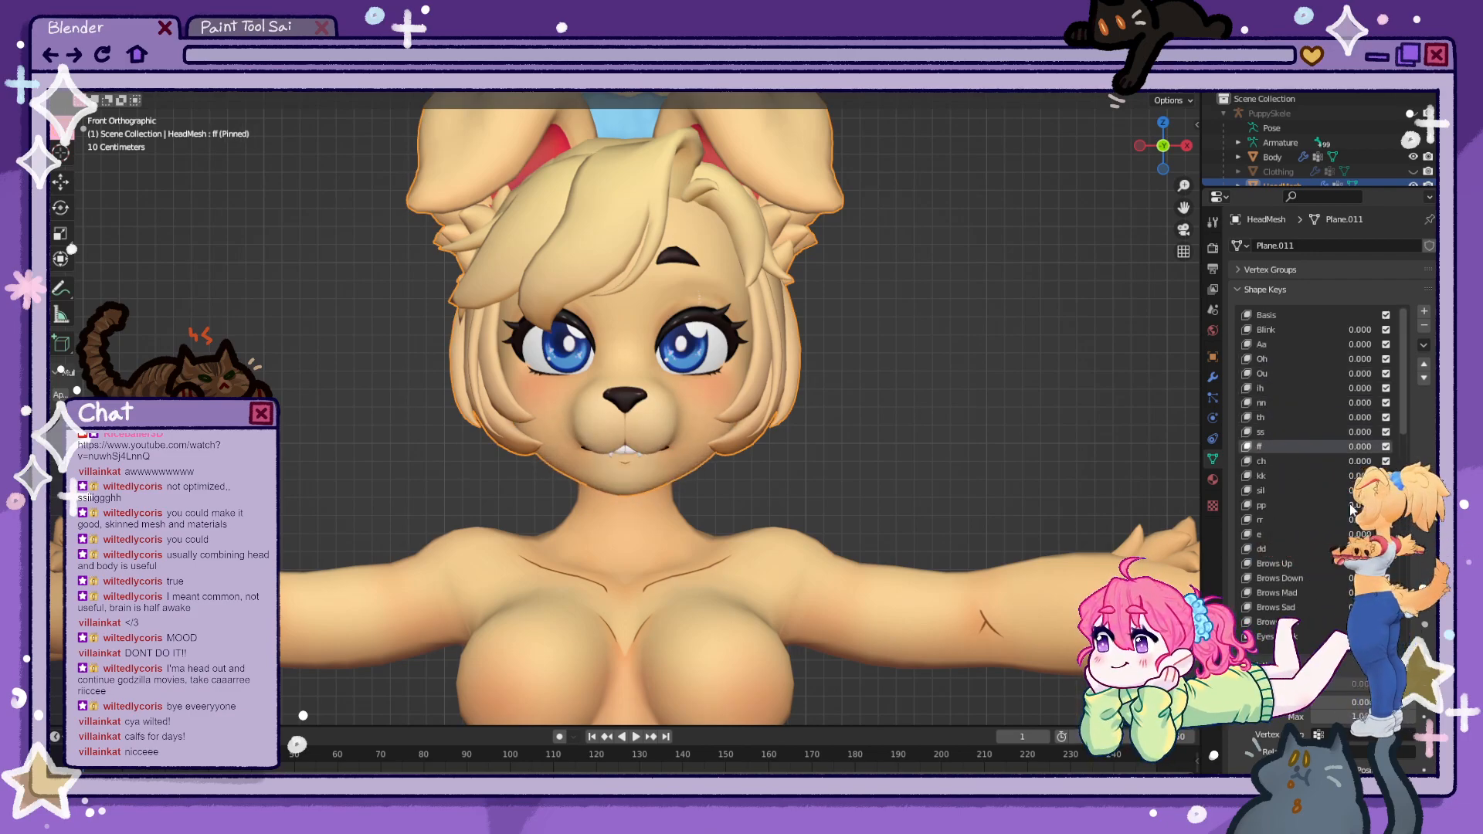
pyautogui.click(1389, 666)
pyautogui.moveTo(1324, 684); pyautogui.dragTo(1402, 684)
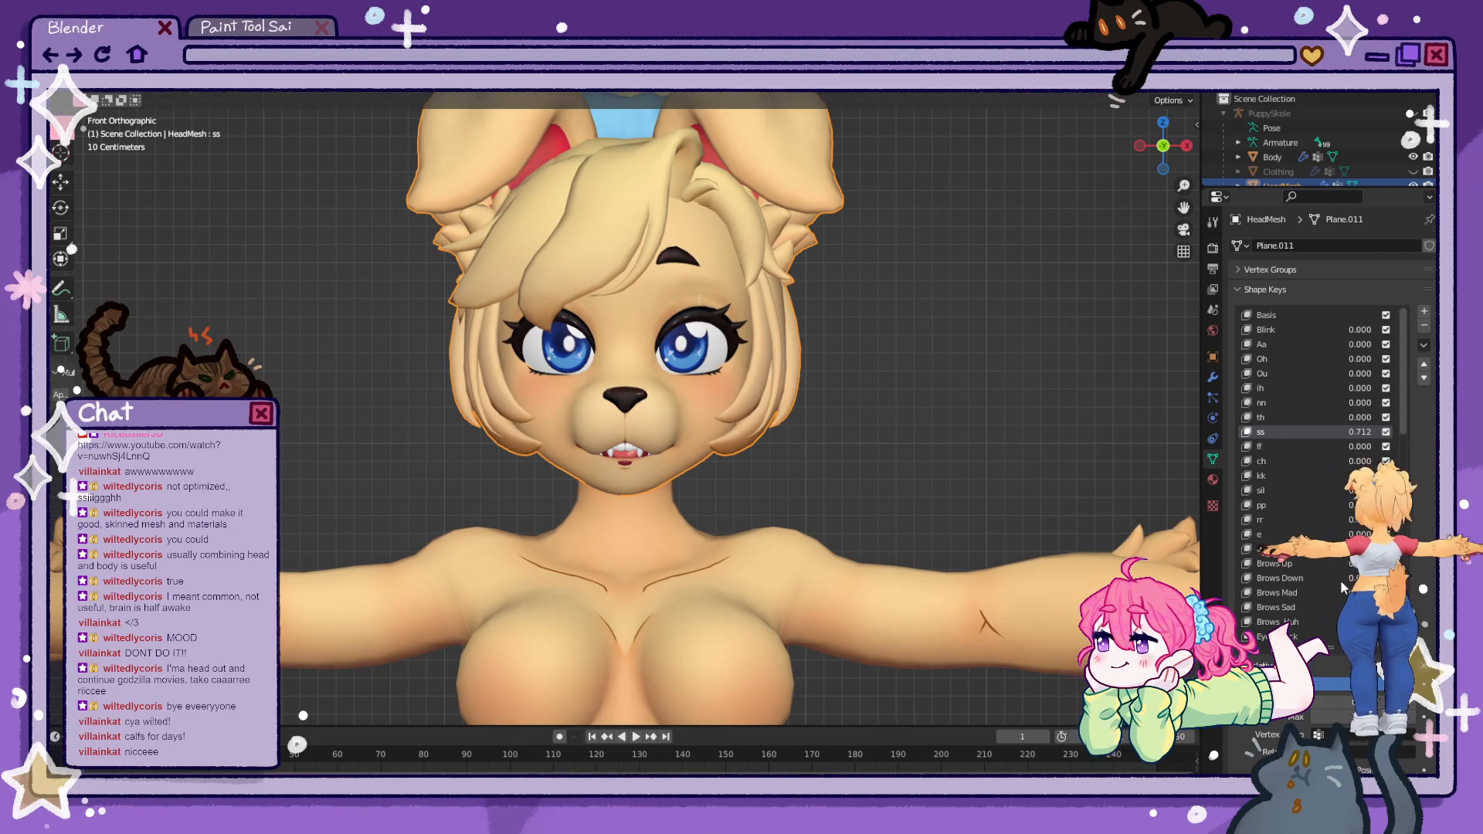
# - Set the nn shape key to 0.660 to blend it with ss
pyautogui.scroll(-12, 1316, 395)
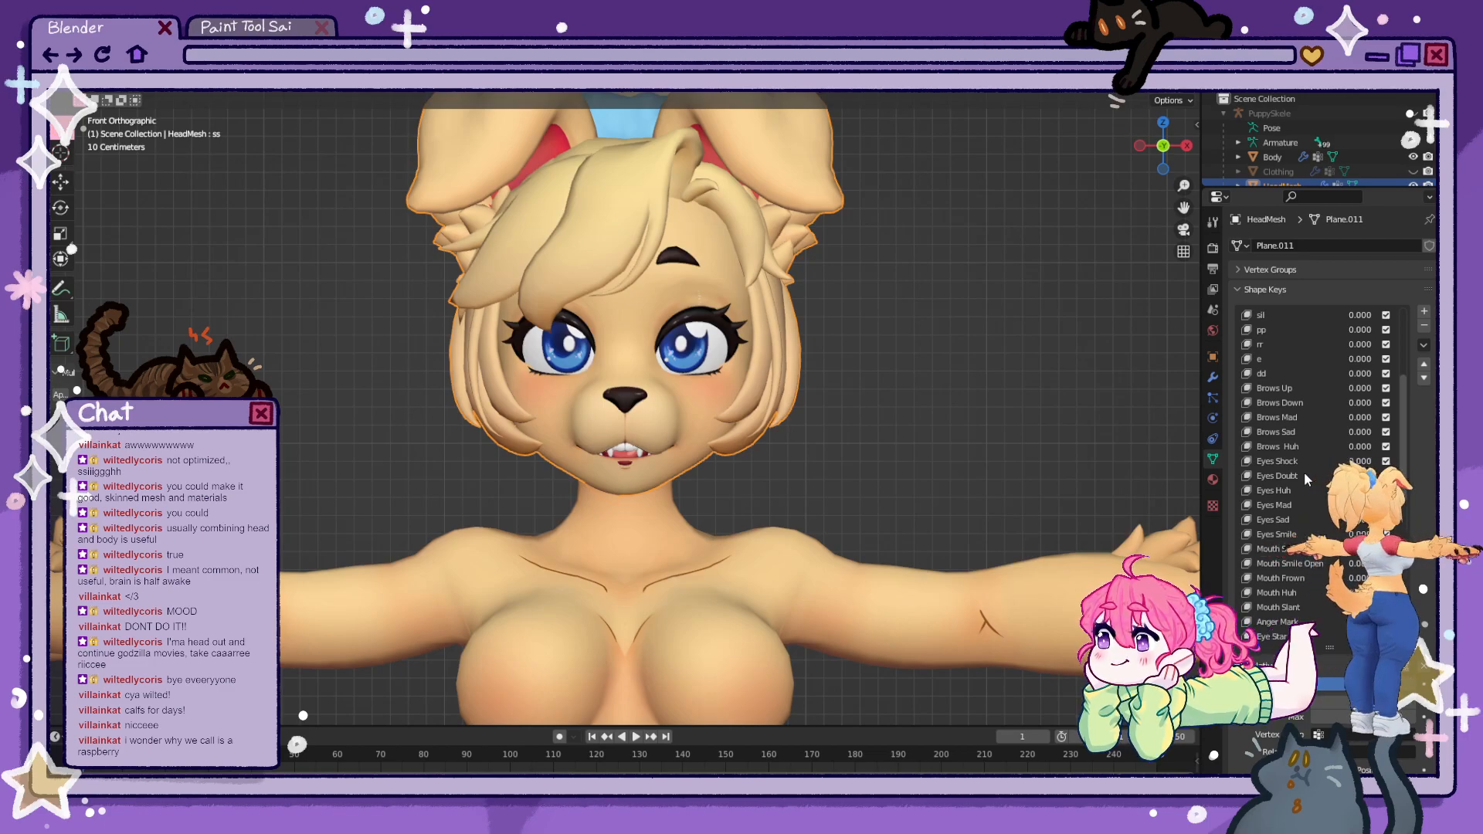
pyautogui.scroll(7, 1303, 471)
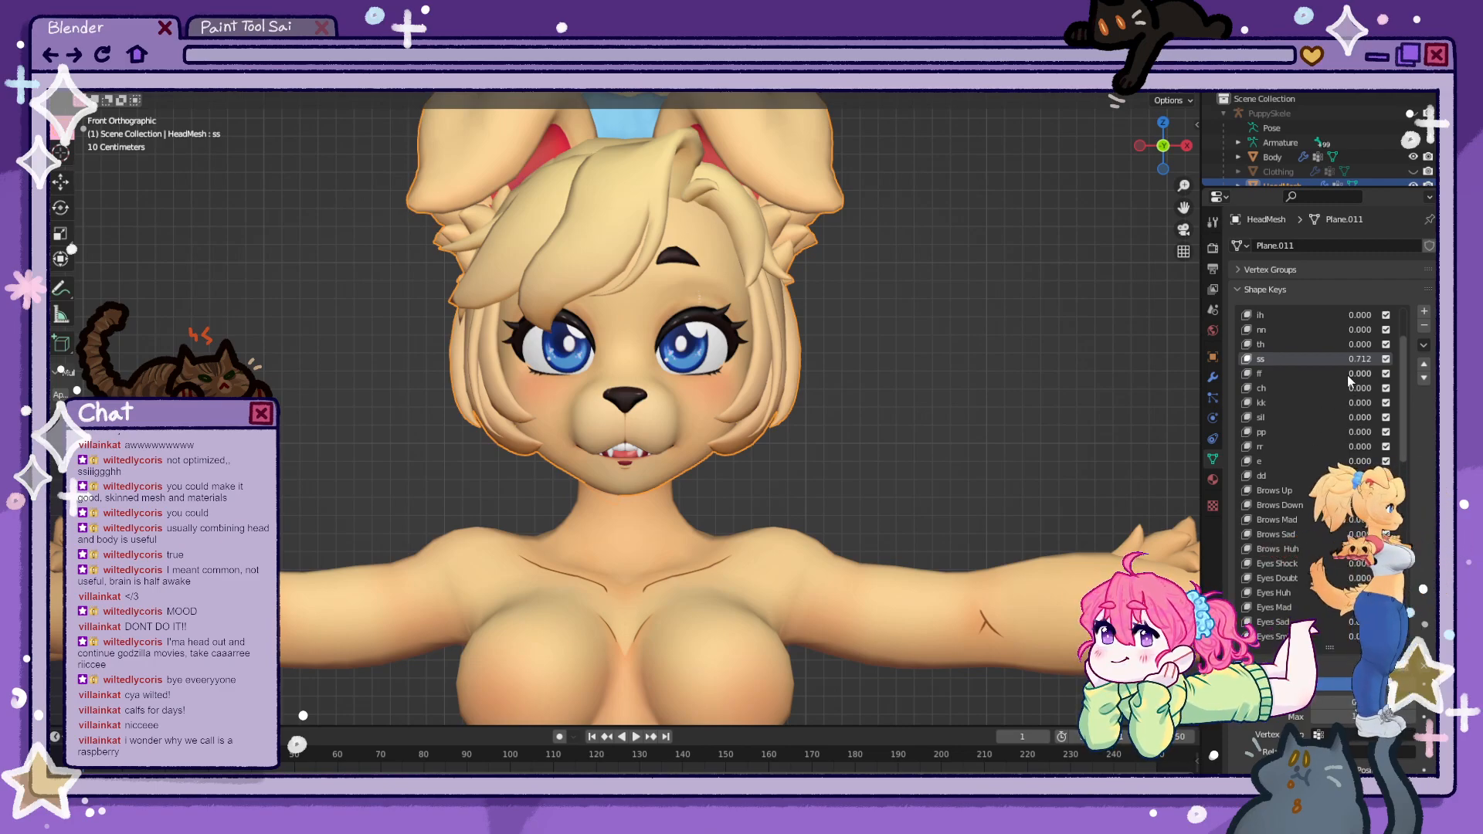
pyautogui.scroll(1, 1346, 342)
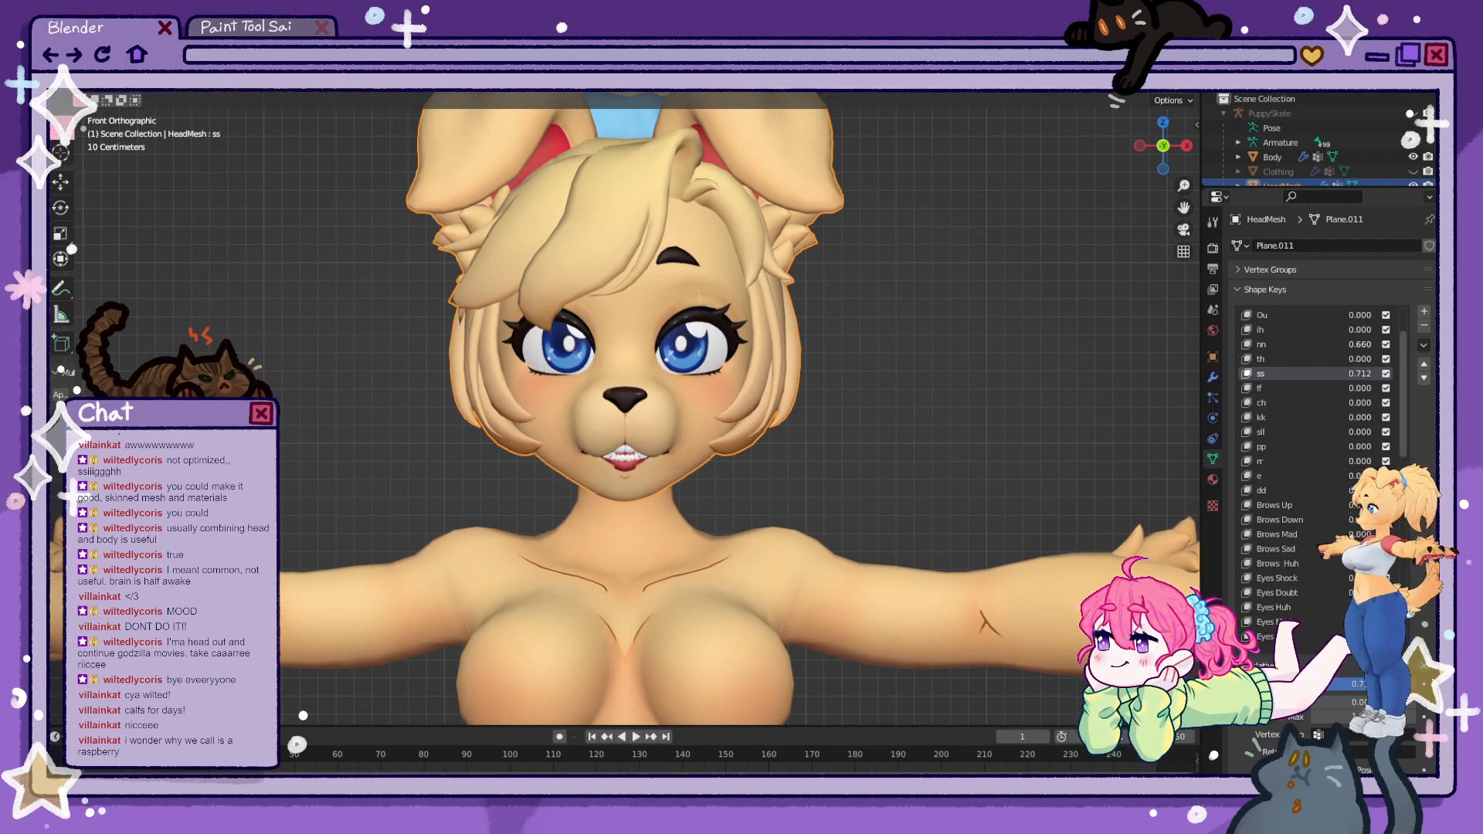
# - Create a new HeadMesh shape key from the blended mouth shape and reset the mixed mouth keys to 0
pyautogui.click(1423, 311)
pyautogui.scroll(20, 1346, 381)
pyautogui.moveTo(1357, 418)
pyautogui.mouseDown()
pyautogui.moveTo(1382, 418)
pyautogui.moveTo(1383, 402)
pyautogui.moveTo(1347, 402)
pyautogui.mouseUp()
pyautogui.scroll(-20, 1346, 382)
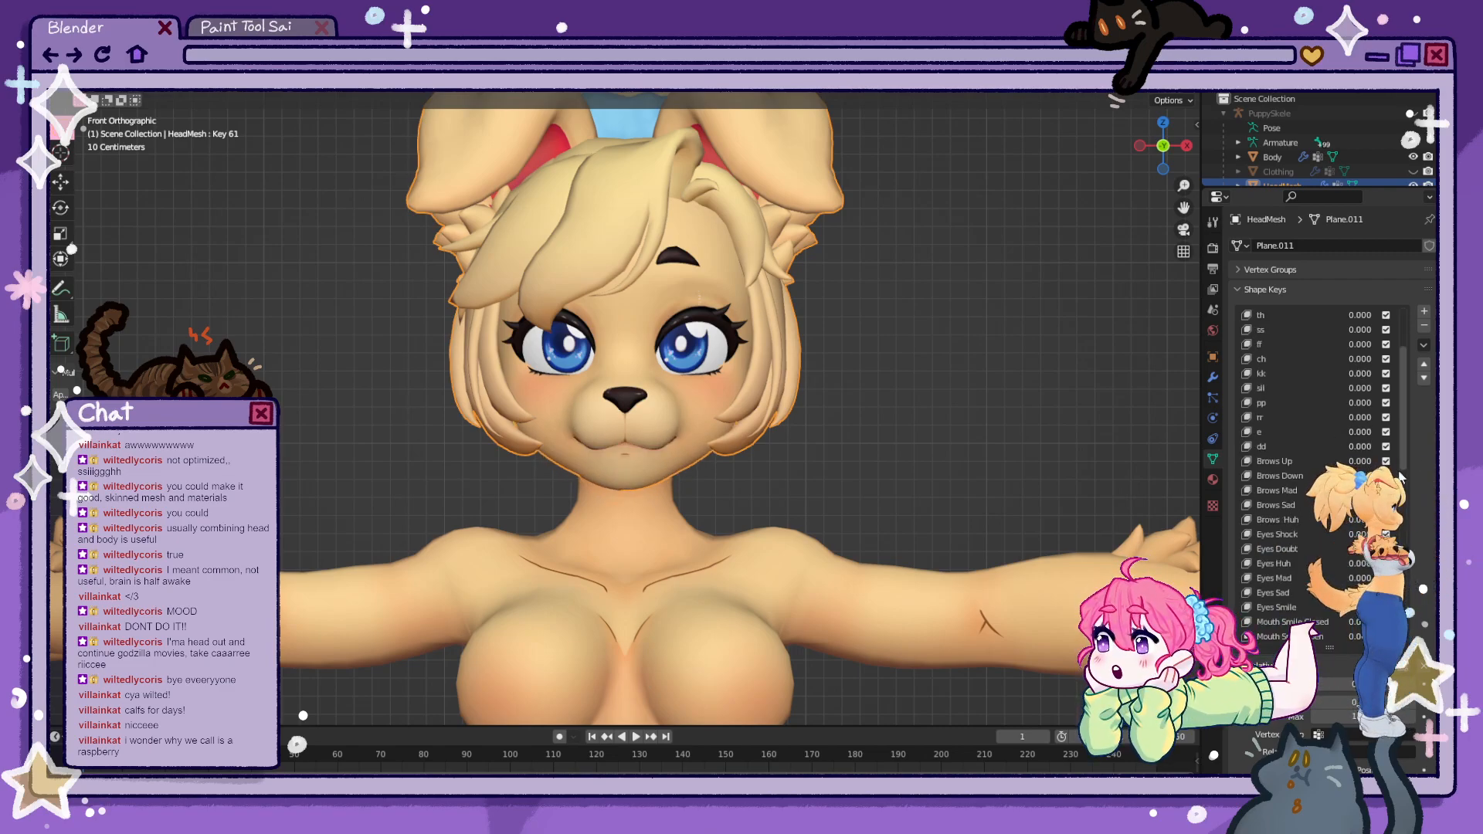
# - Move the new shape key up to just above the Customization divider, replacing the old Raspberry key
pyautogui.click(1425, 365)
pyautogui.click(1426, 366)
pyautogui.click(1426, 366)
pyautogui.click(1425, 366)
pyautogui.click(1426, 366)
pyautogui.click(1425, 366)
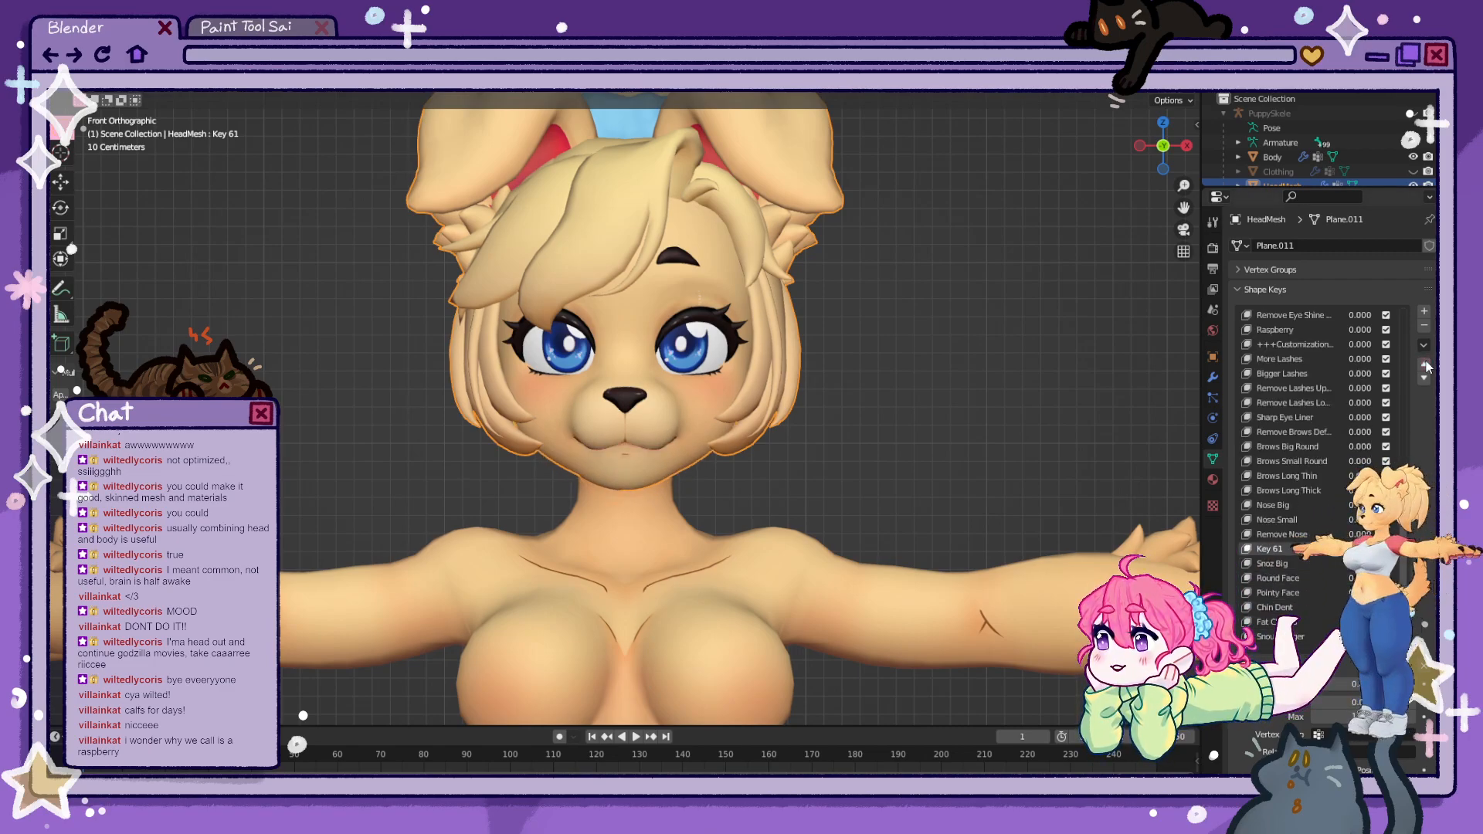
pyautogui.click(1426, 366)
pyautogui.click(1426, 367)
pyautogui.click(1426, 366)
pyautogui.click(1426, 366)
# - Rename the new shape key to Raspberry
pyautogui.doubleClick(1281, 332)
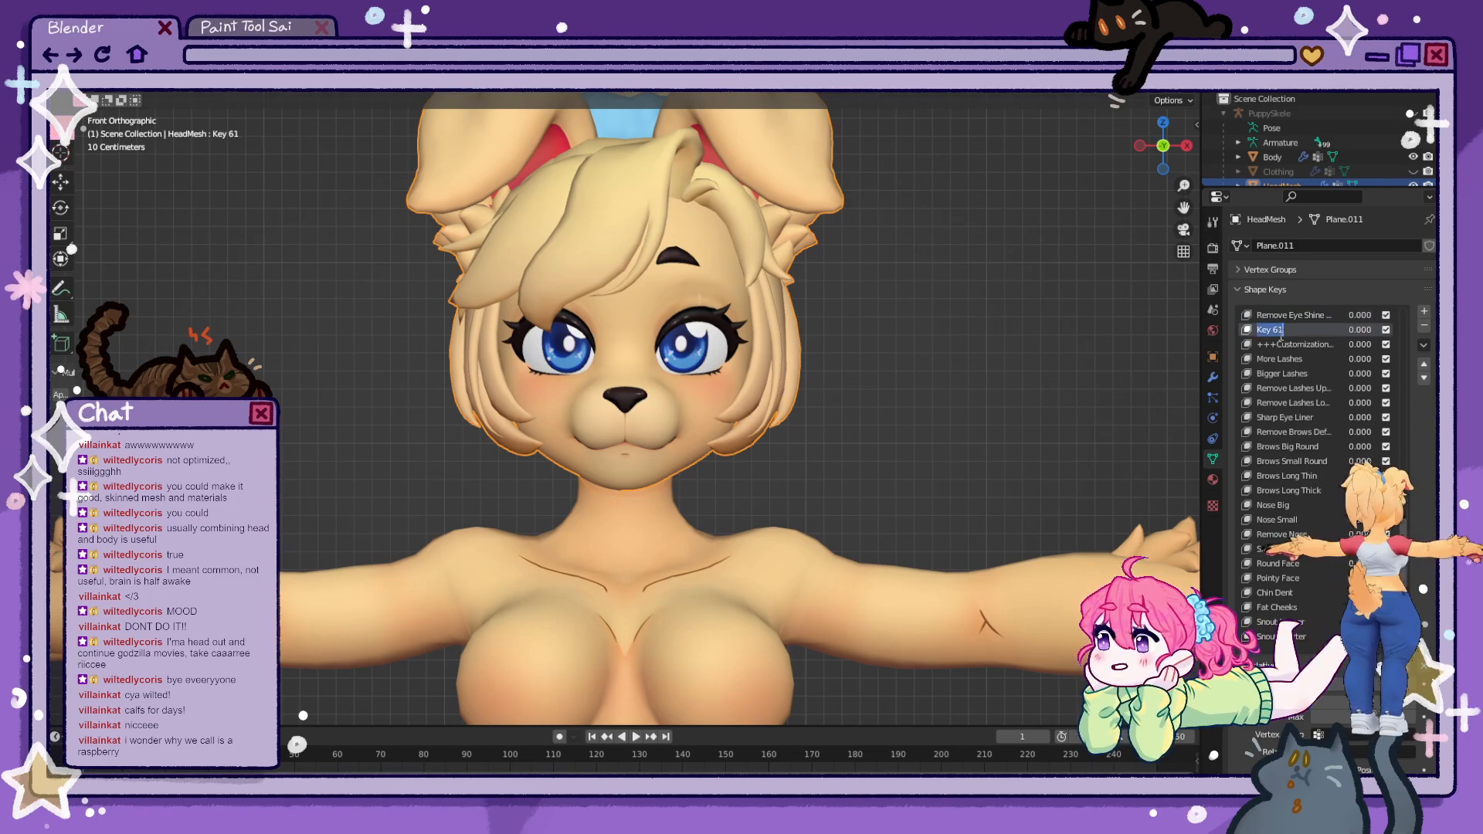
pyautogui.write('Raspberry')
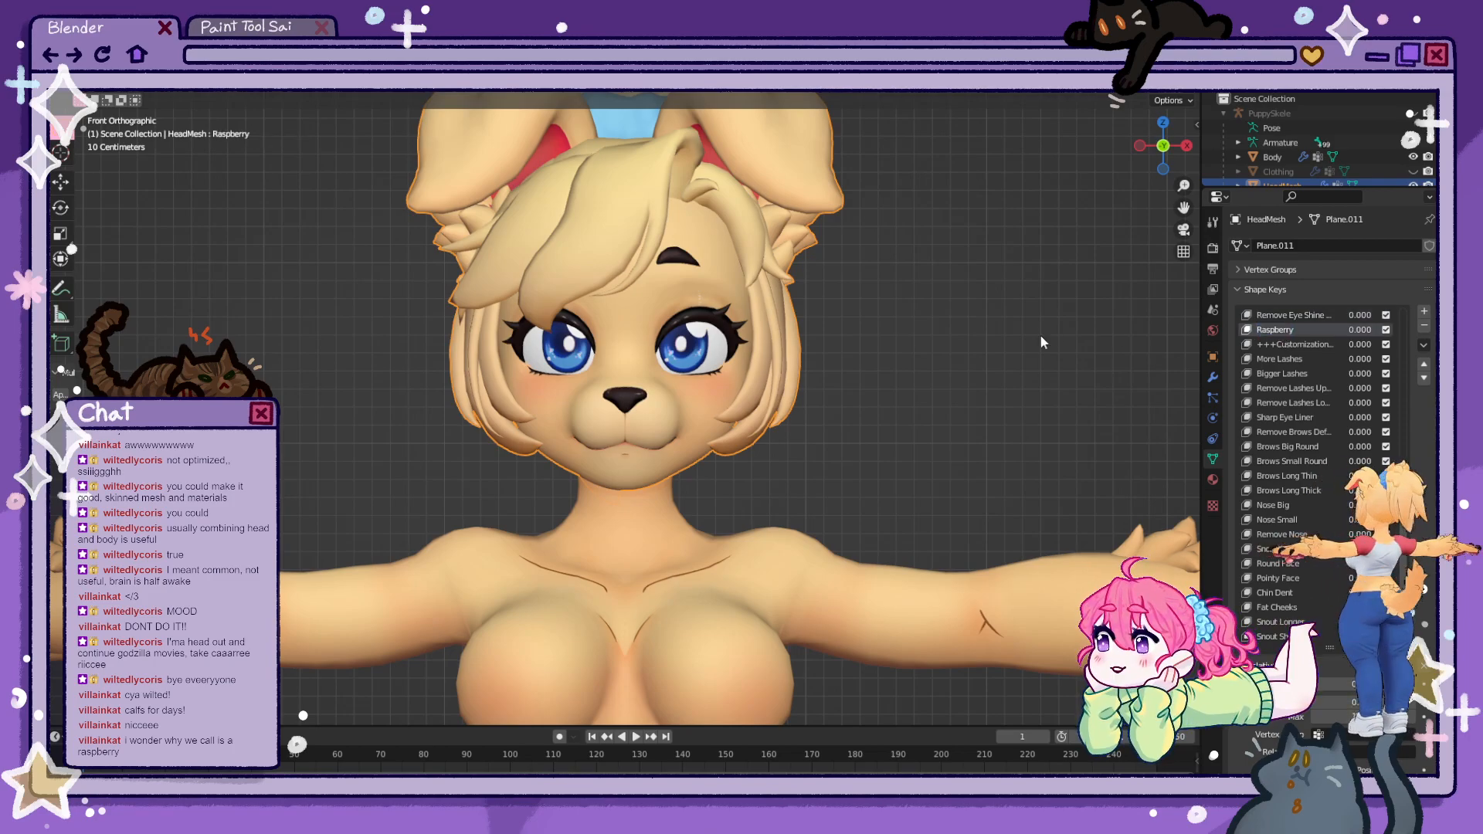
pyautogui.press('Return')
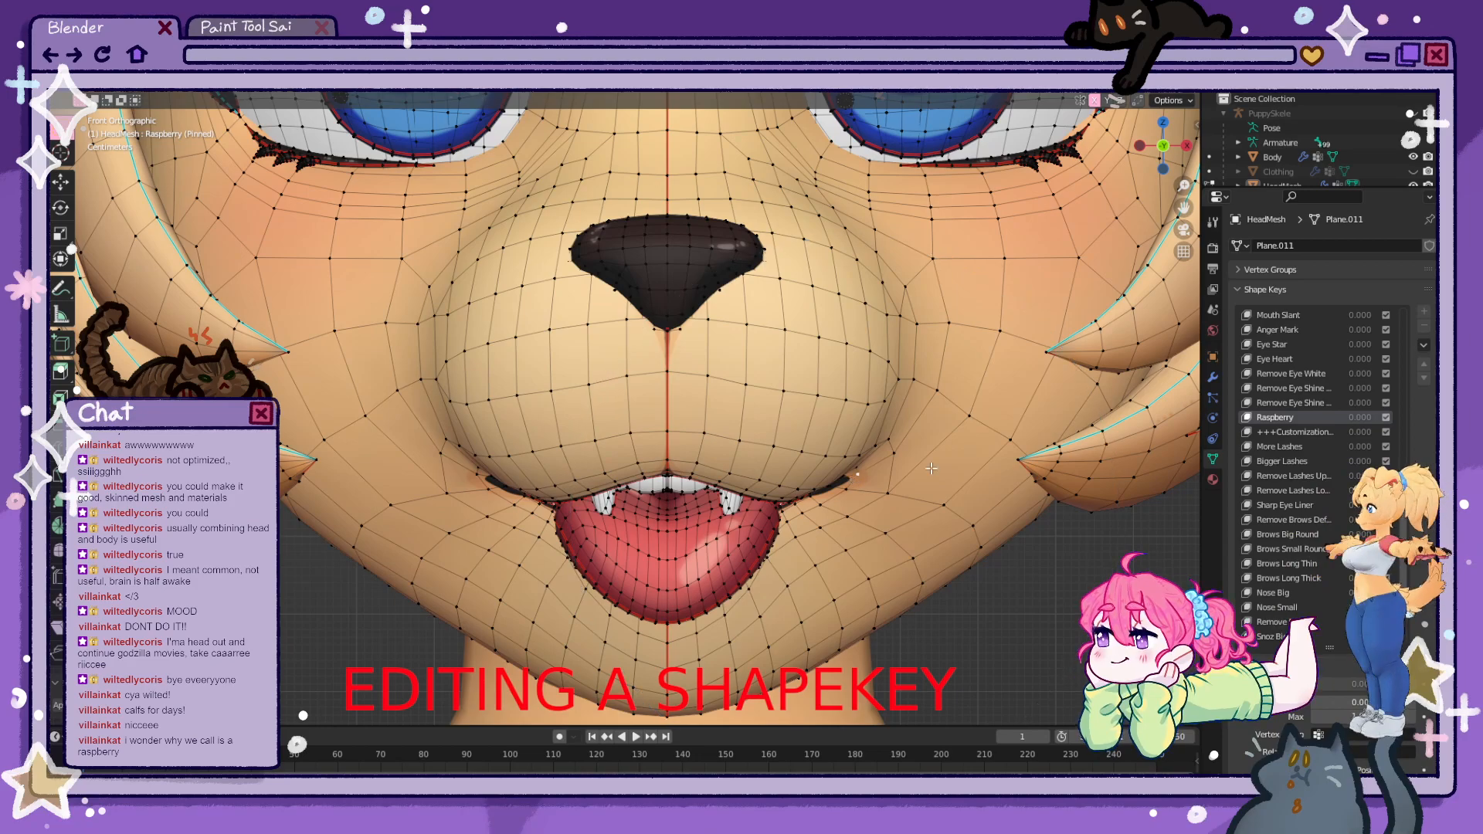
# - Adjust the mouth corner and reshape the sticking-out tongue of the Raspberry shape key from the side with proportional moves and rotation
pyautogui.press('g')
pyautogui.click(930, 450)
pyautogui.press('KP_3')
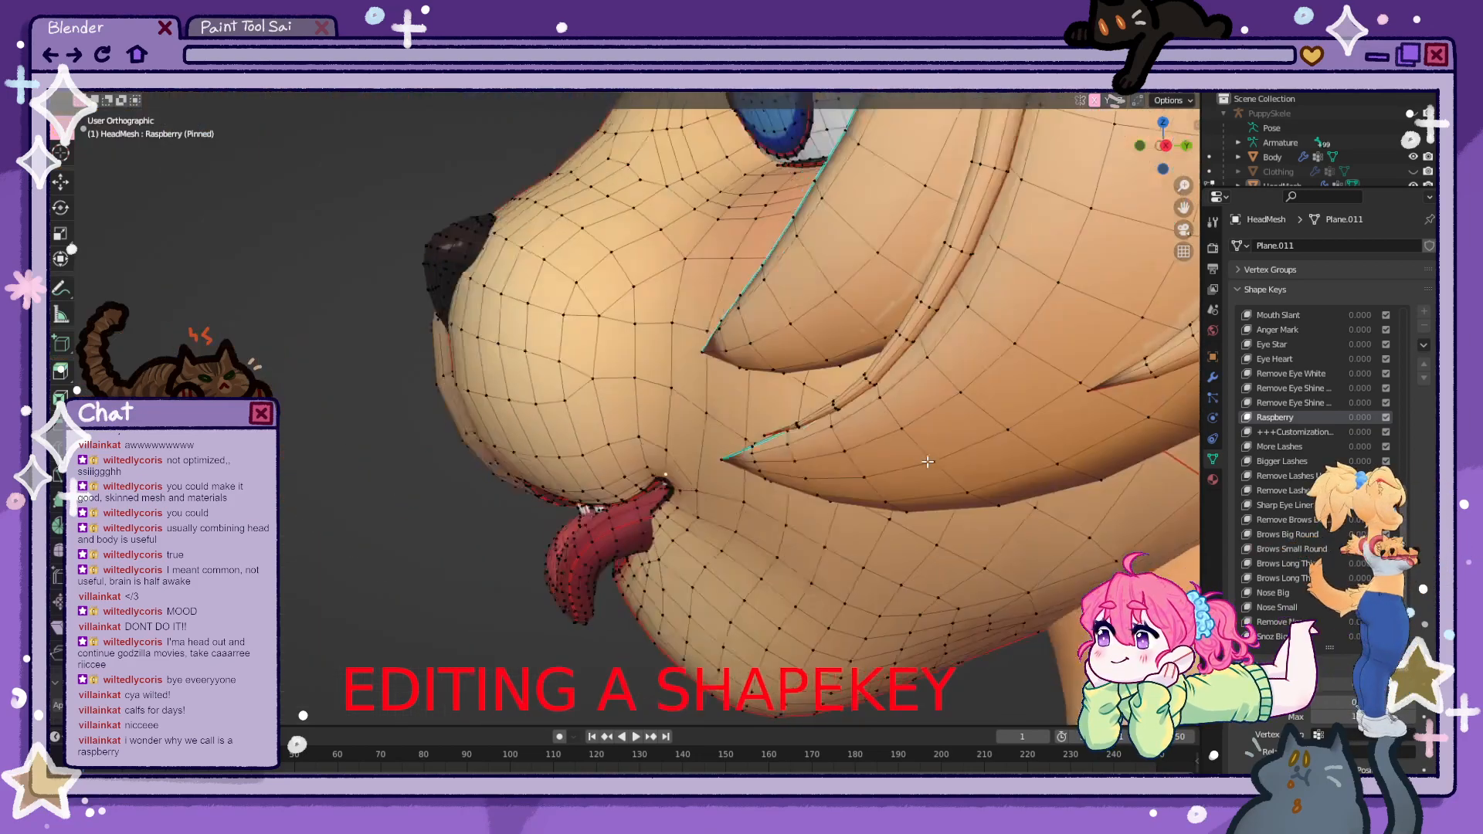
pyautogui.press('r')
pyautogui.click(580, 558)
pyautogui.press('g')
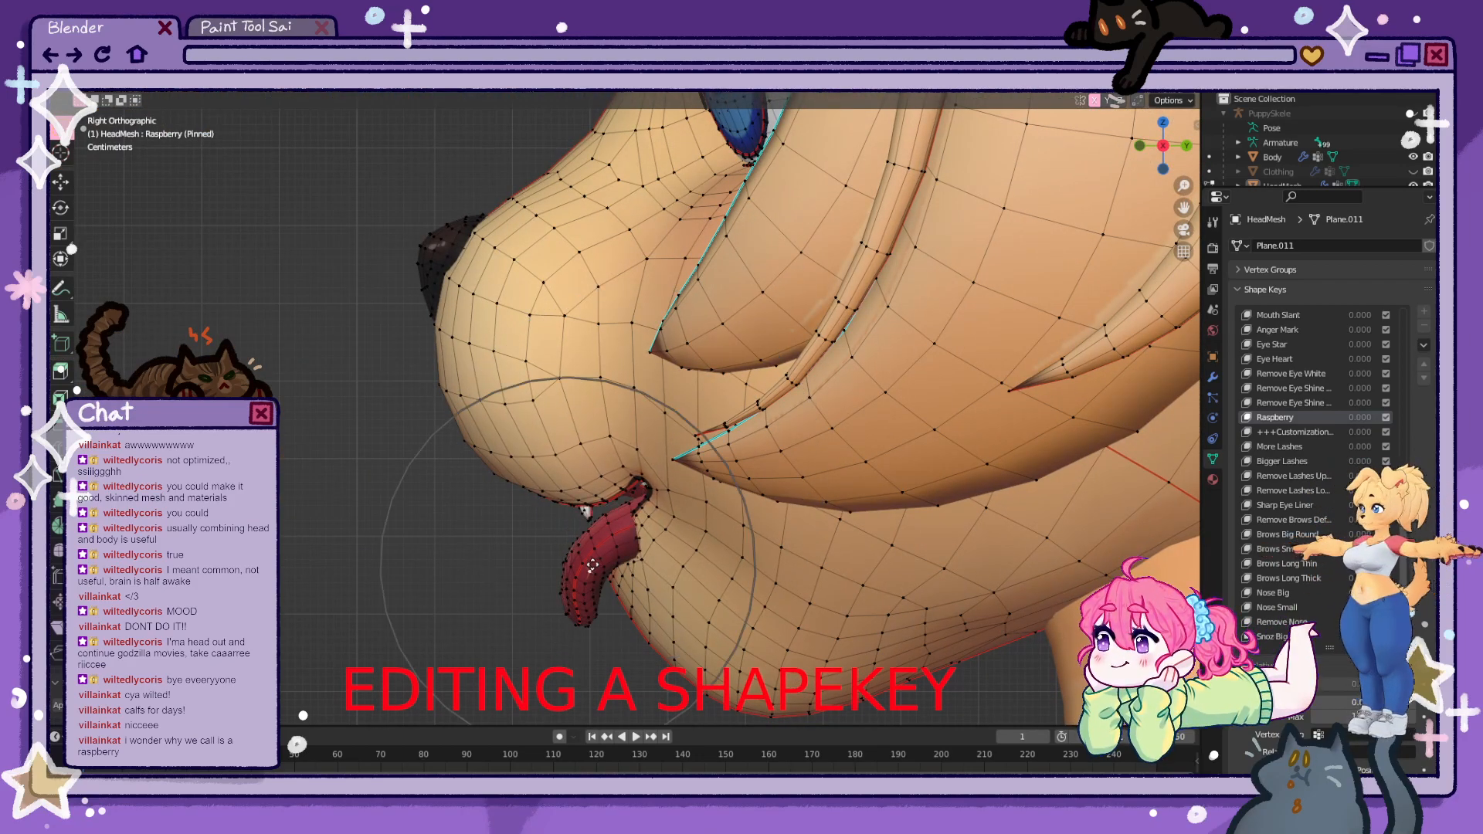
pyautogui.click(628, 536)
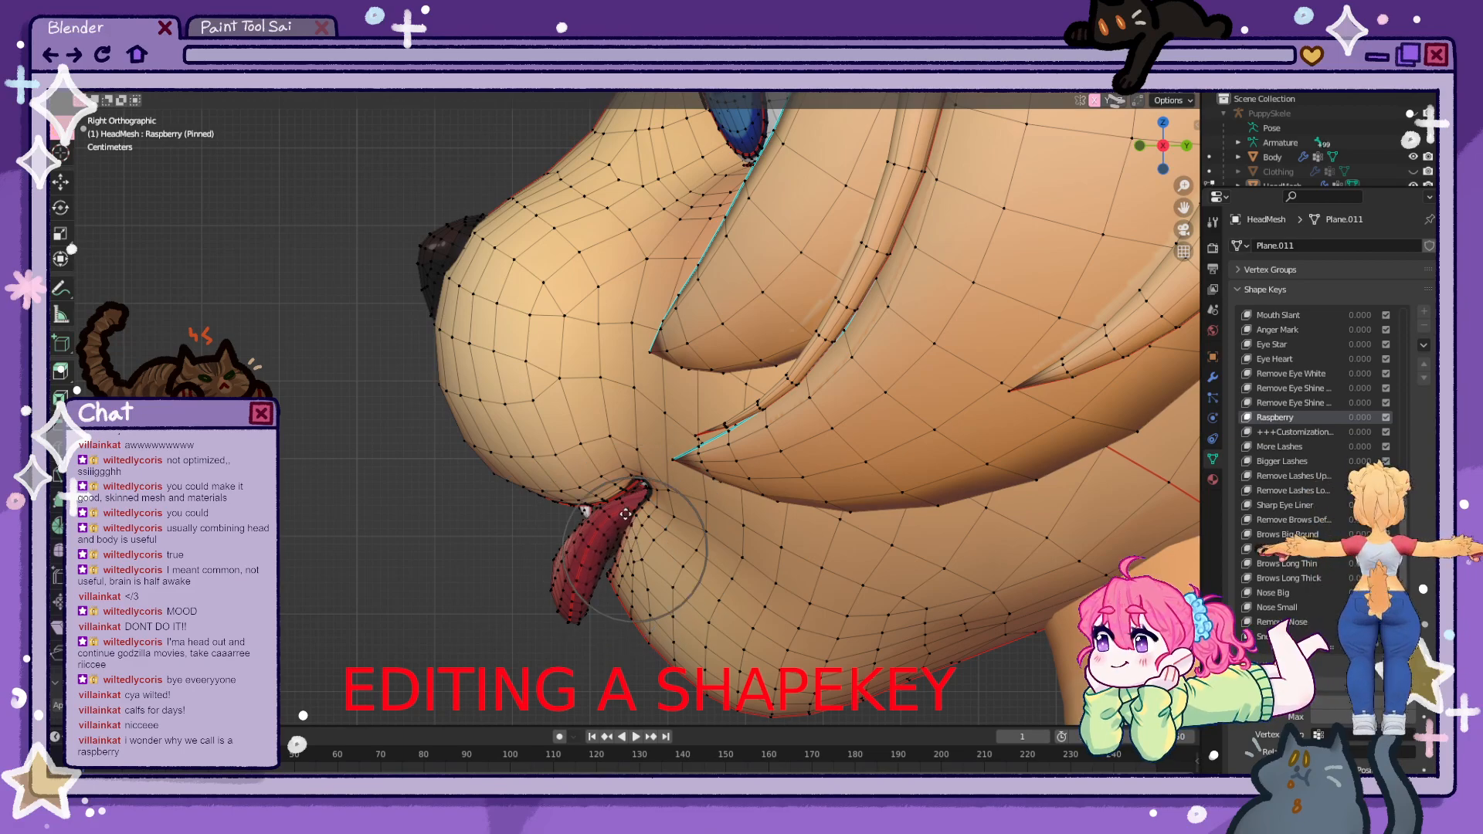
pyautogui.press('g')
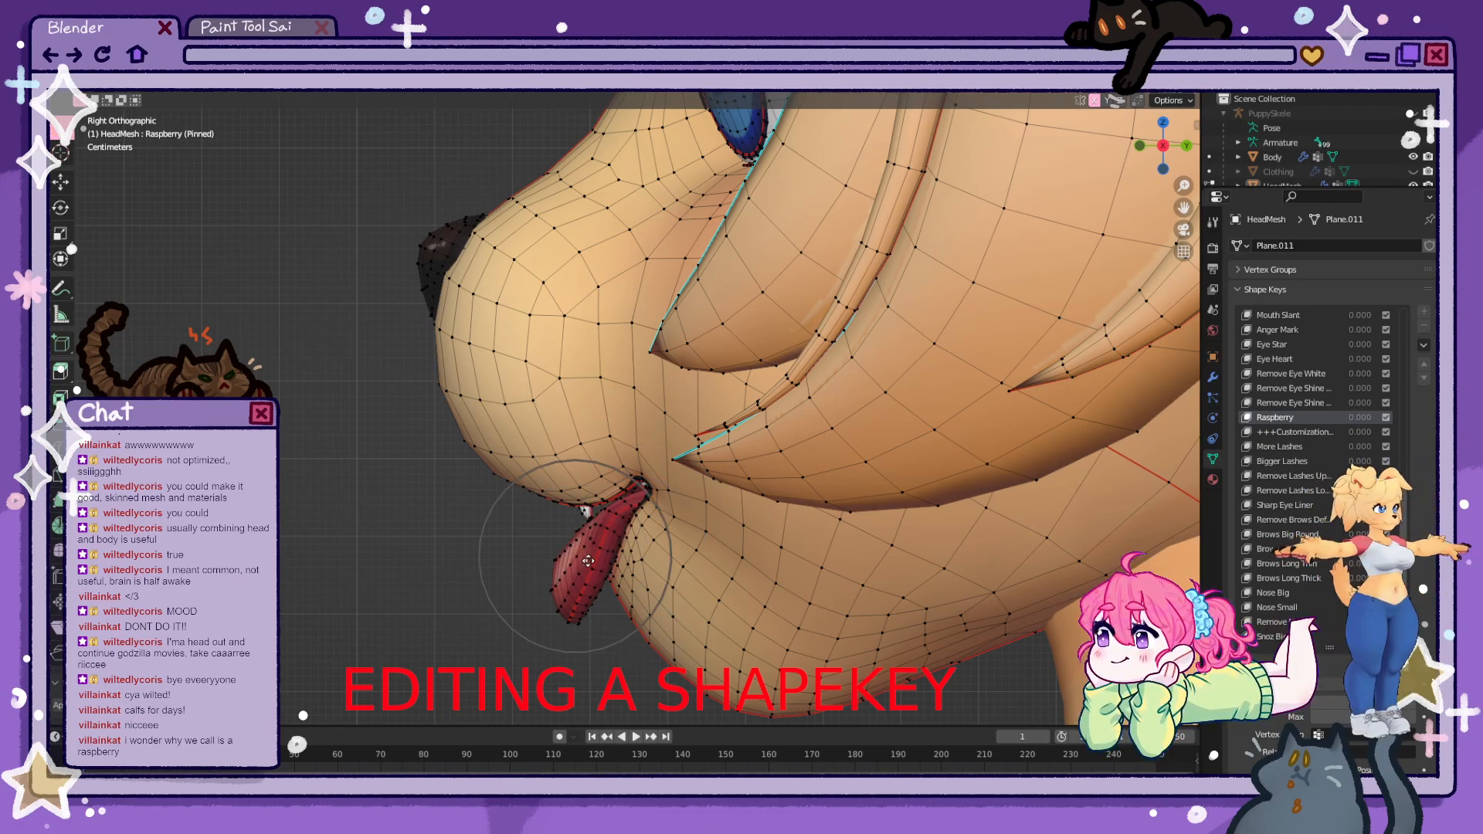
pyautogui.scroll(-6, 576, 556)
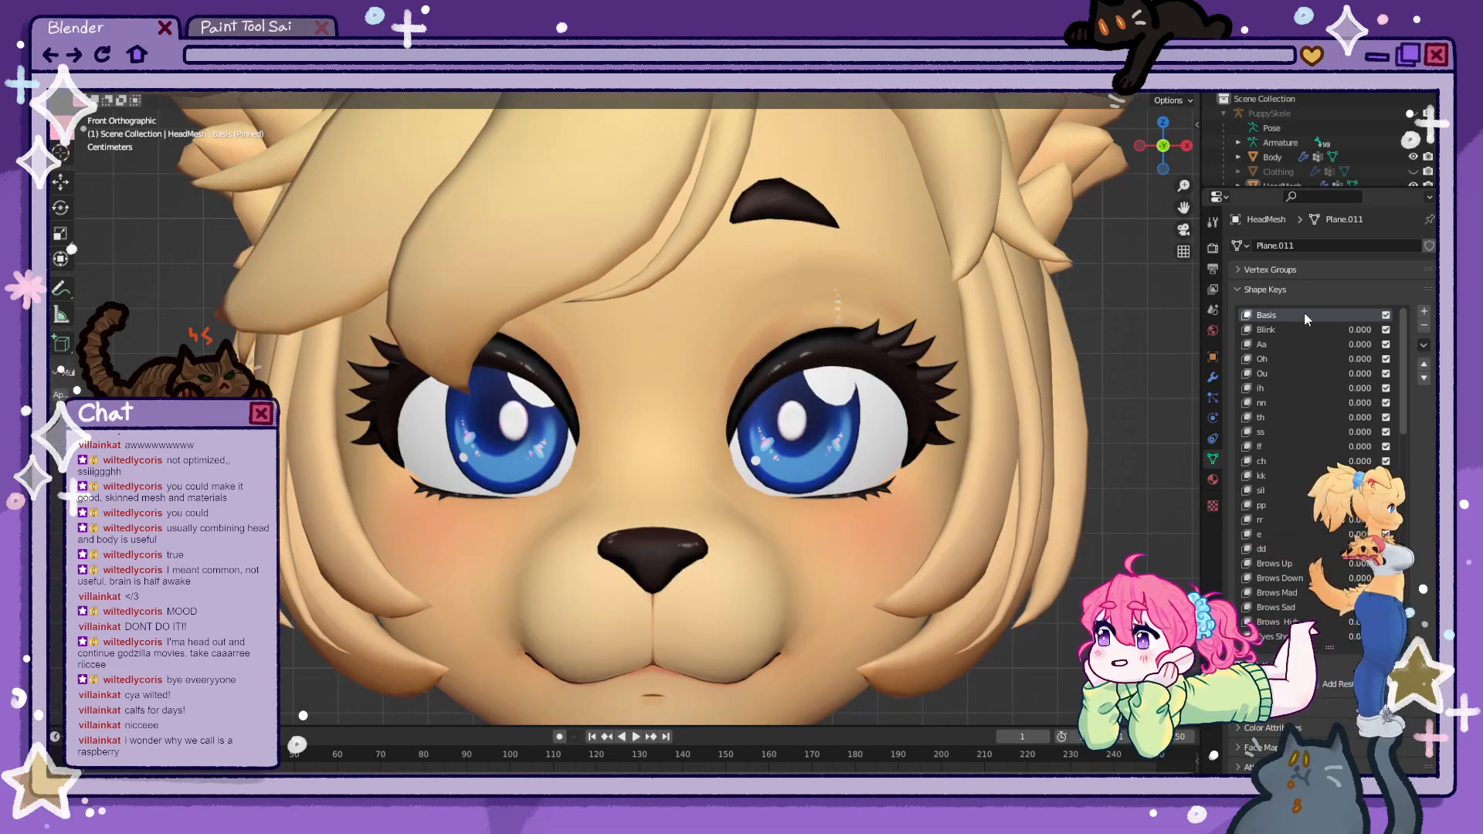
# - Create a new HeadMesh shape key from the closed-eye Blink shape
pyautogui.click(1304, 329)
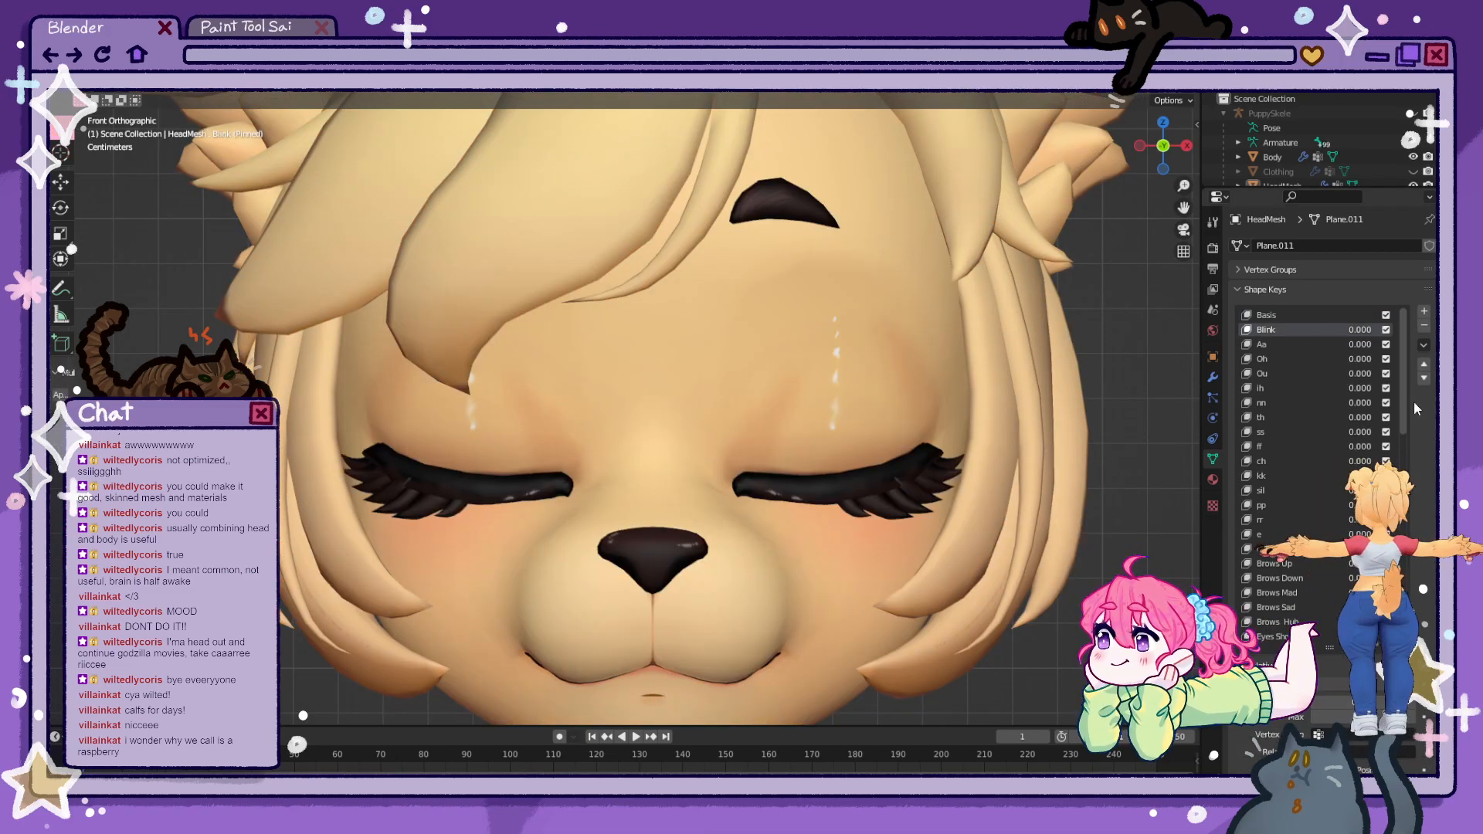
pyautogui.click(1422, 345)
pyautogui.click(1359, 361)
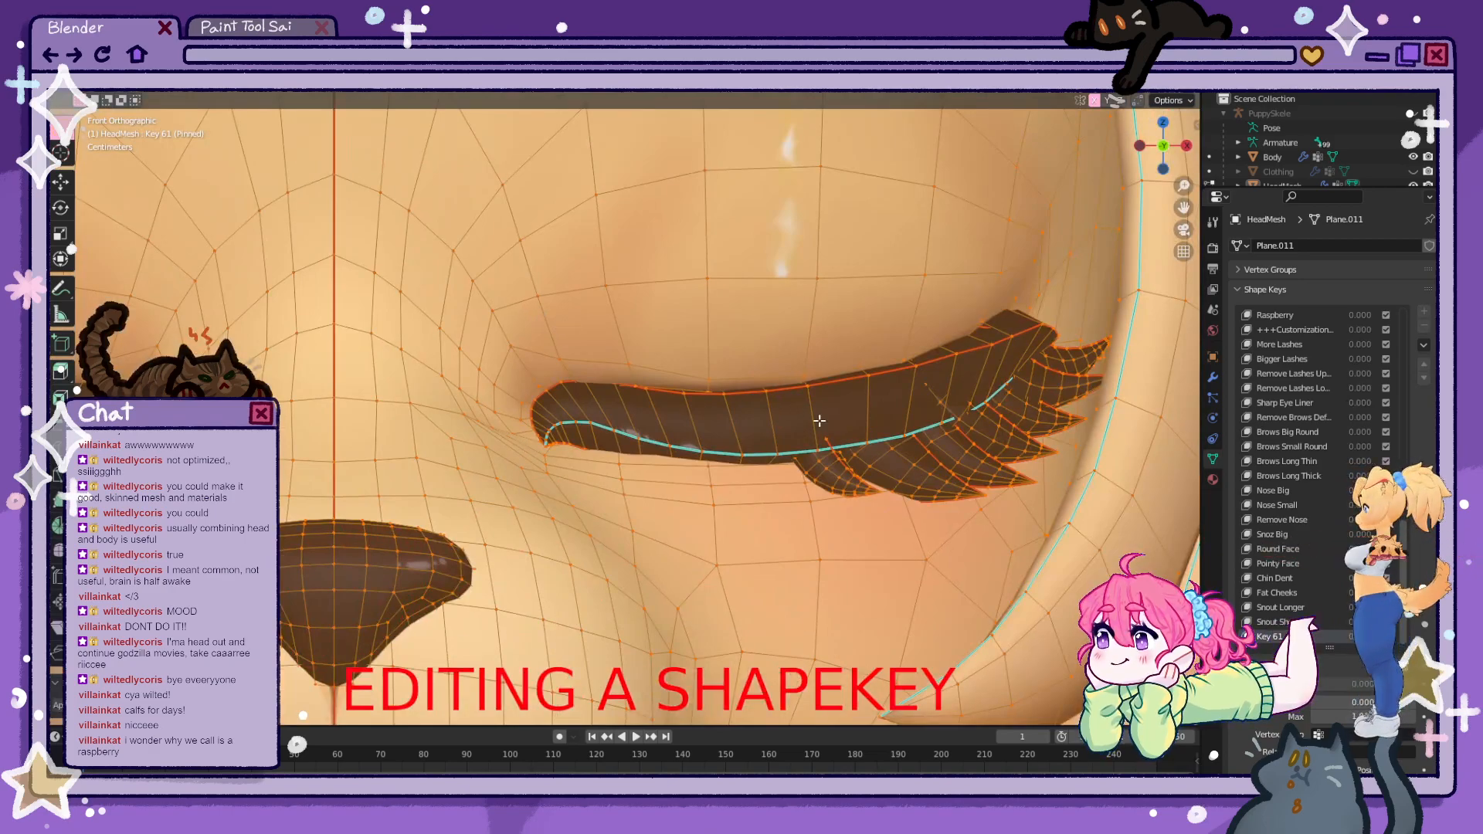
# - Select the closed eye's upper lash line together with all of its linked lash spikes in the new shape key
pyautogui.click(795, 410)
pyautogui.press('l')
pyautogui.click(785, 412)
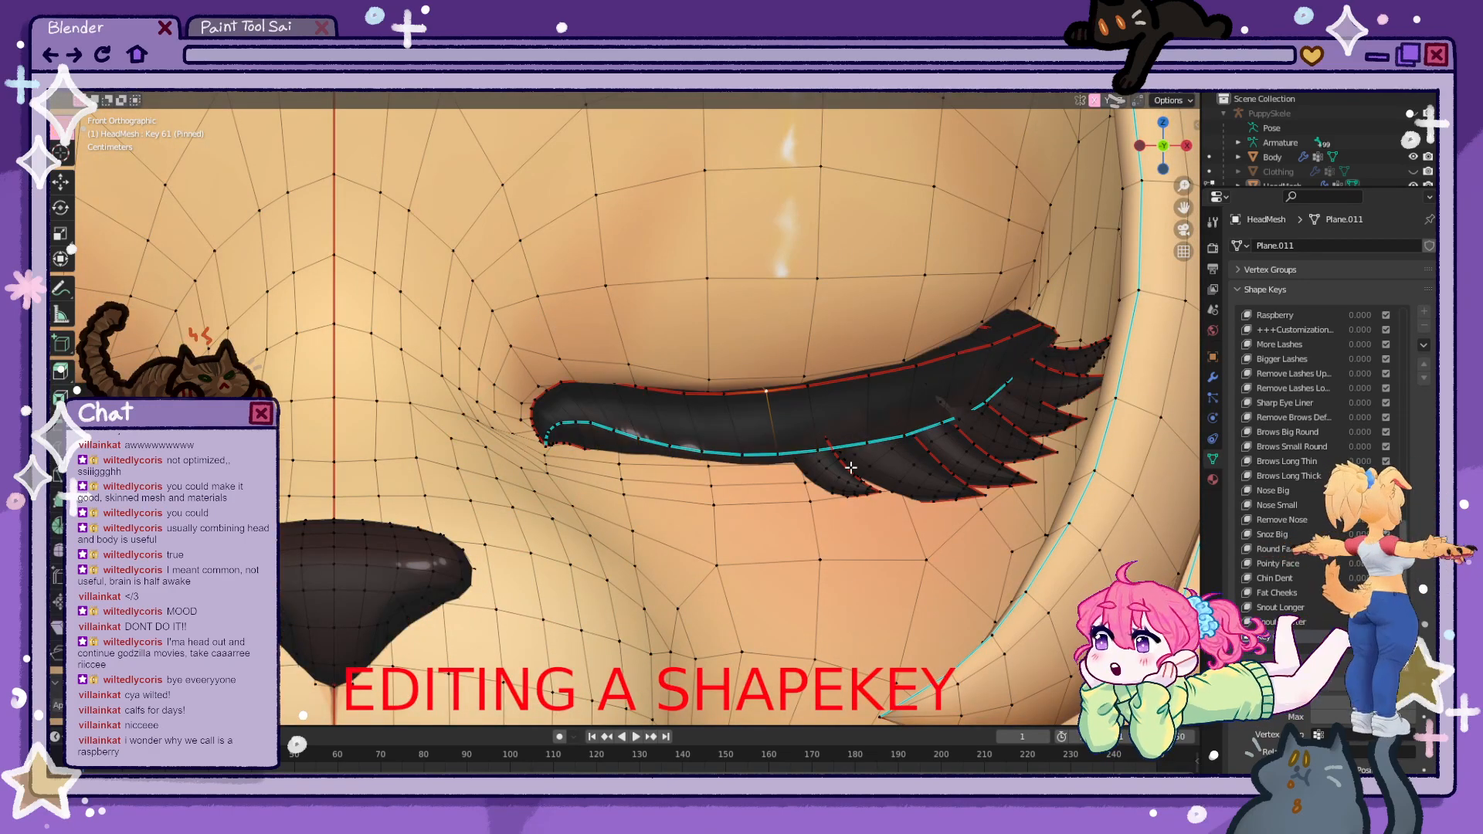
pyautogui.press('l')
pyautogui.press('l')
pyautogui.press('l')
pyautogui.press('l')
pyautogui.press('l')
pyautogui.press('l')
pyautogui.press('l')
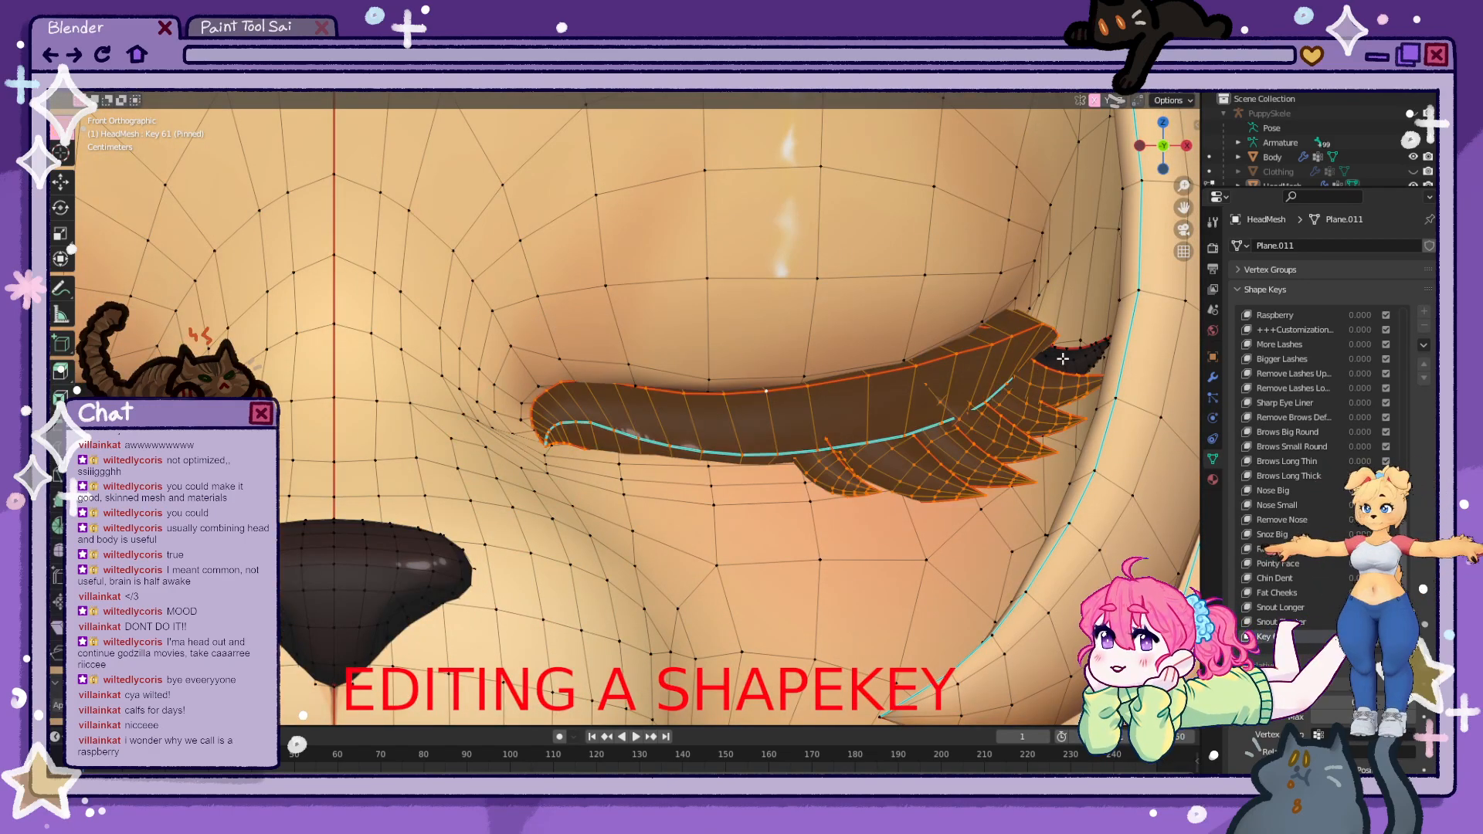
pyautogui.press('l')
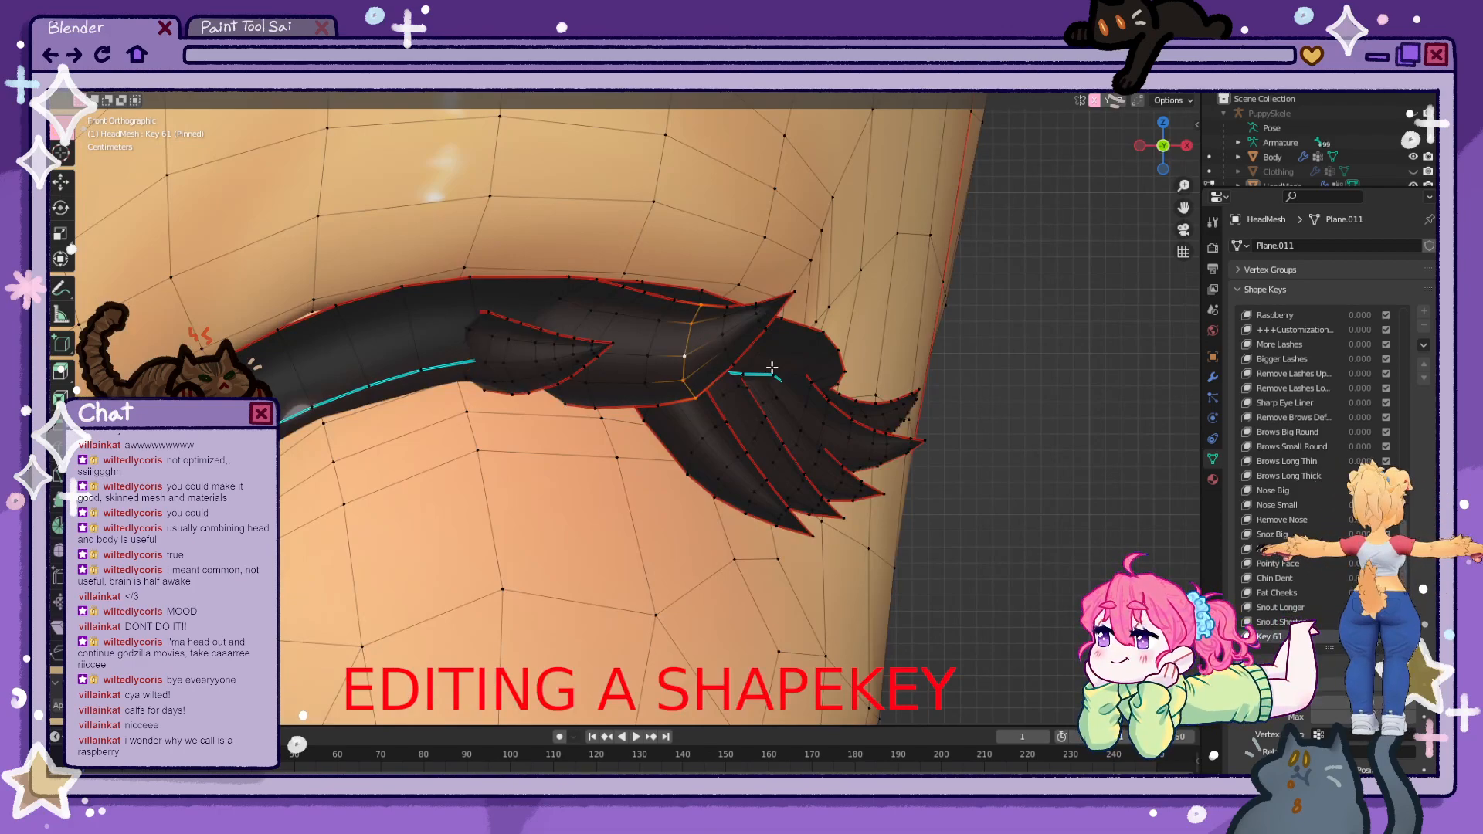
# - Raise the tip of the large lash spike on the upper lash line with proportional editing
pyautogui.moveTo(688, 343); pyautogui.dragTo(811, 367, button='middle')
pyautogui.press('g')
pyautogui.press('s')
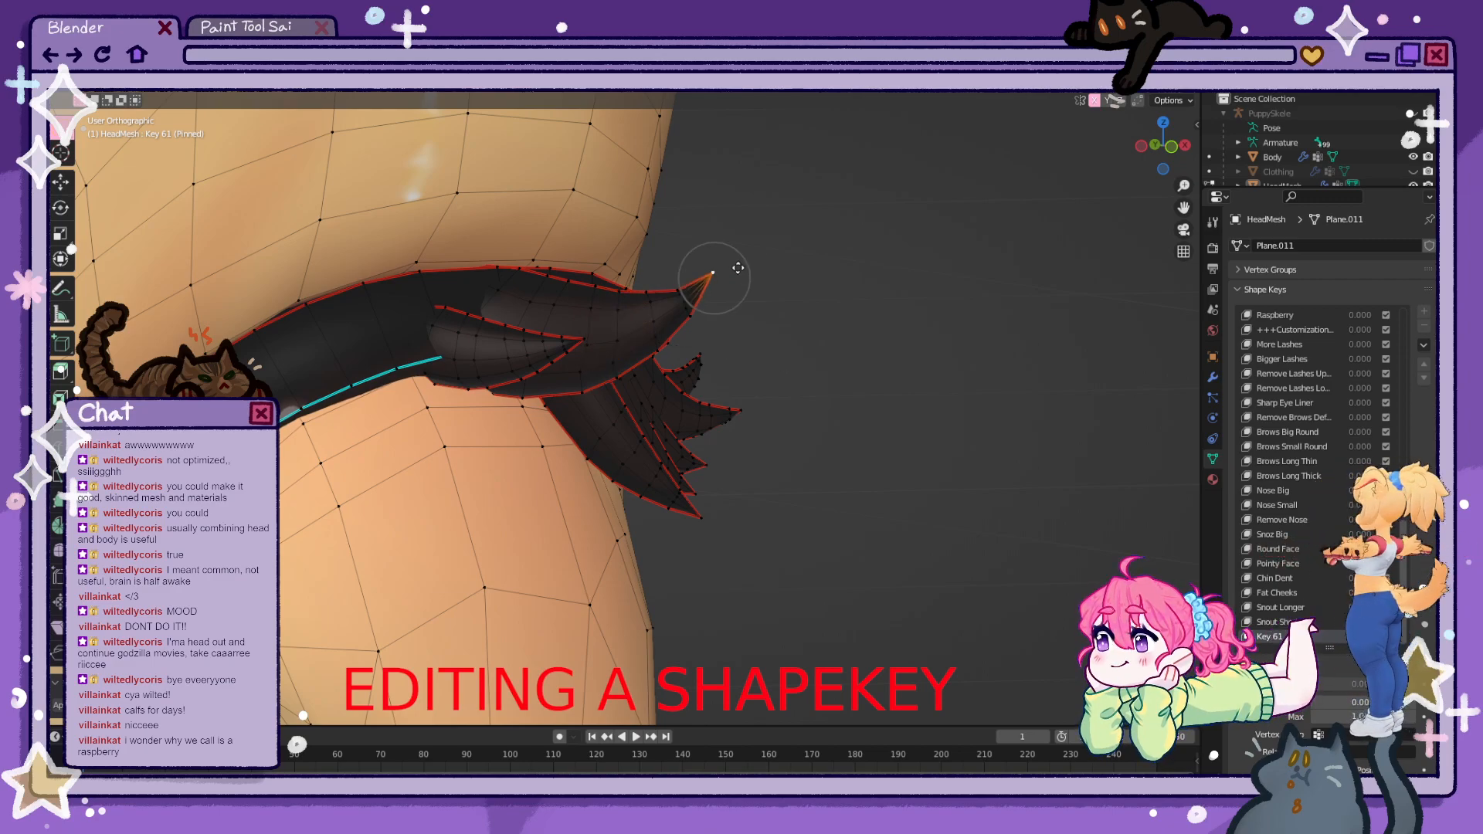
pyautogui.scroll(-20, 738, 268)
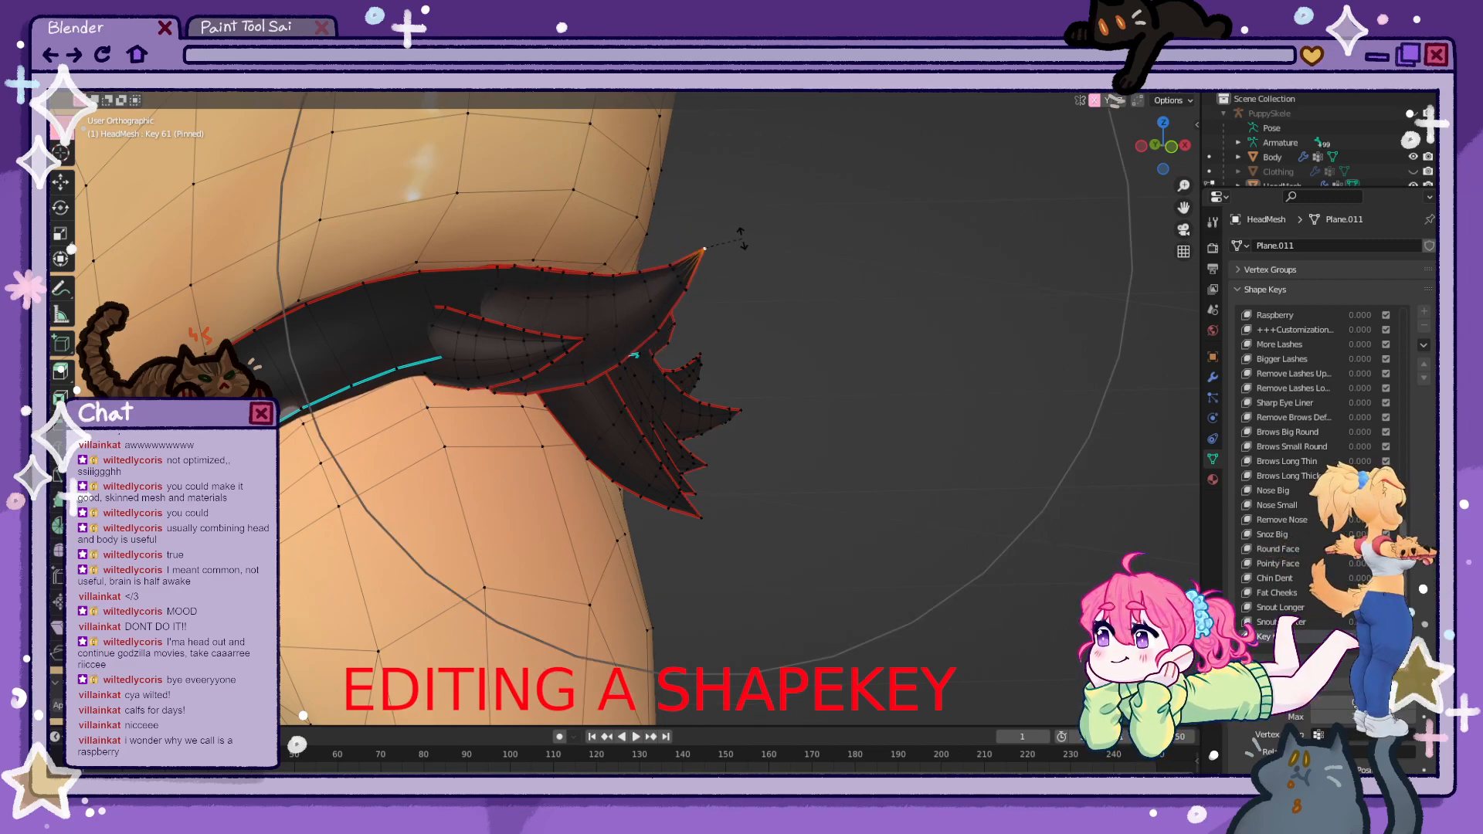
pyautogui.click(740, 240)
# - Reposition the drooping lash spikes at the closed eye's outer corner, adjusting them from the front and the side
pyautogui.press('KP_1')
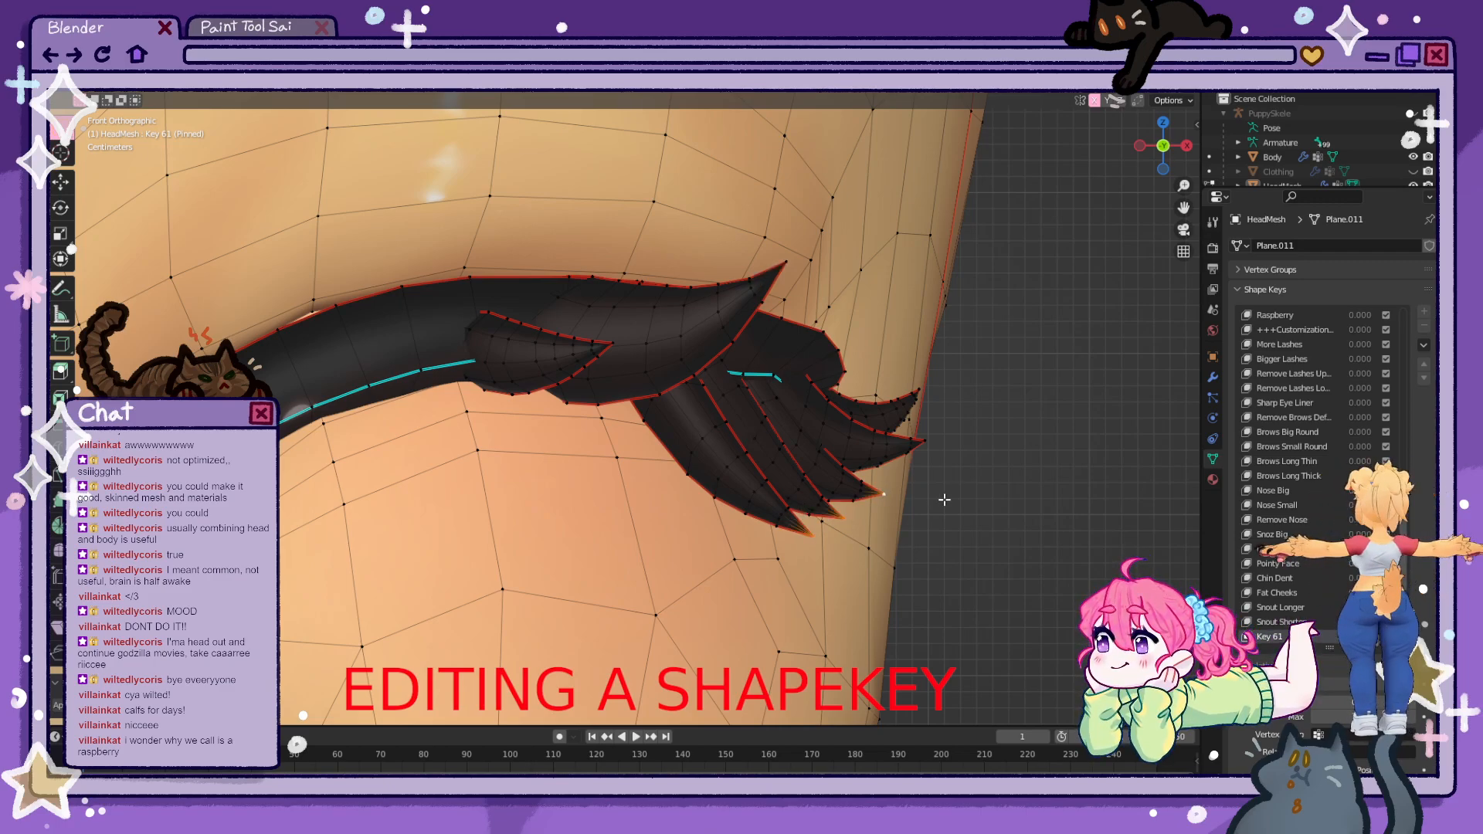
pyautogui.press('g')
pyautogui.moveTo(944, 500); pyautogui.dragTo(366, 428, button='middle')
pyautogui.click(941, 438)
pyautogui.press('g')
pyautogui.click(877, 553)
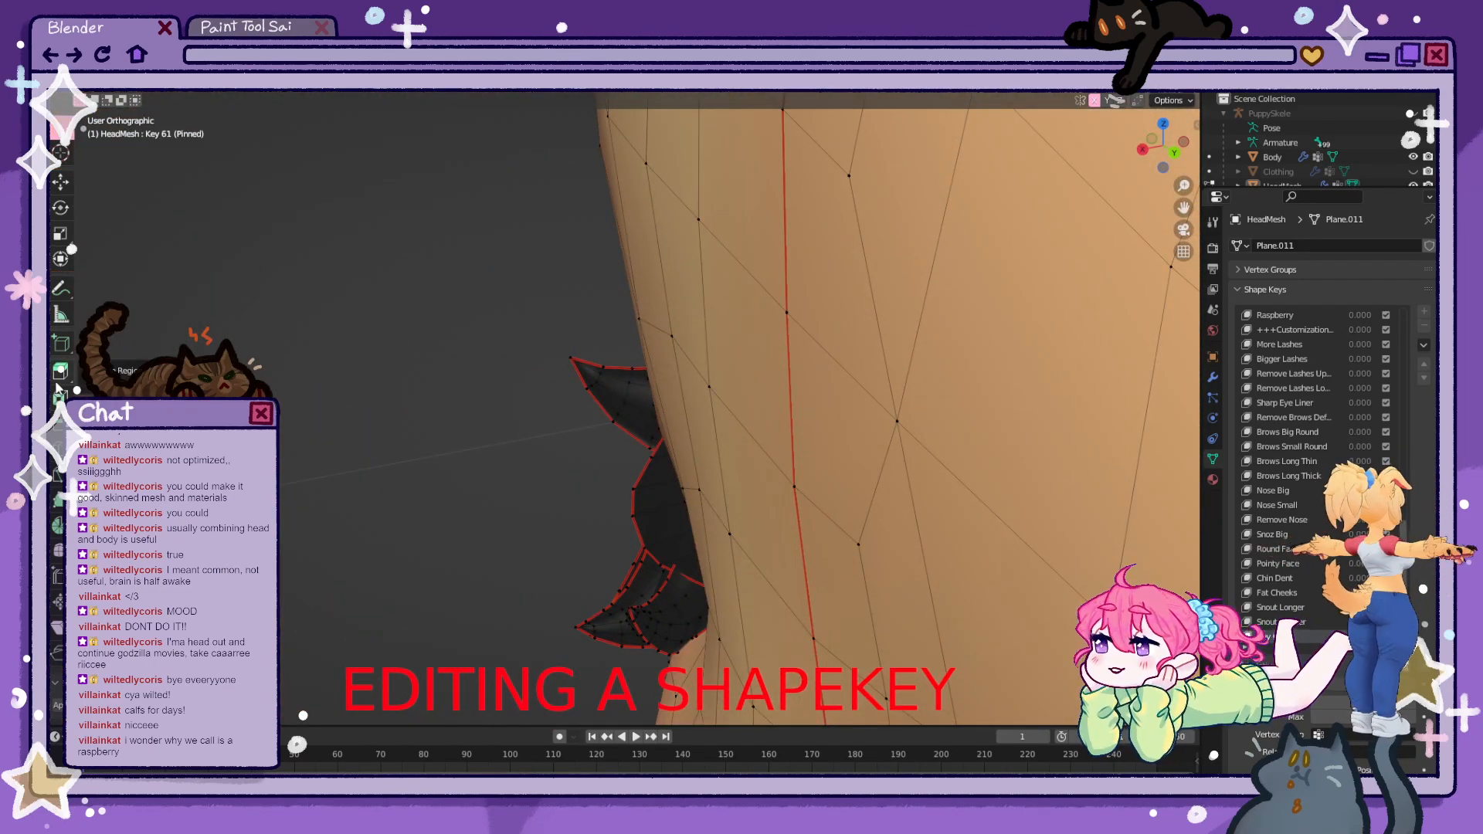
# - Angle the selected lash spike near the outer end of the lid upward and seat it beside its neighbour
pyautogui.moveTo(535, 501); pyautogui.dragTo(1023, 417, button='middle')
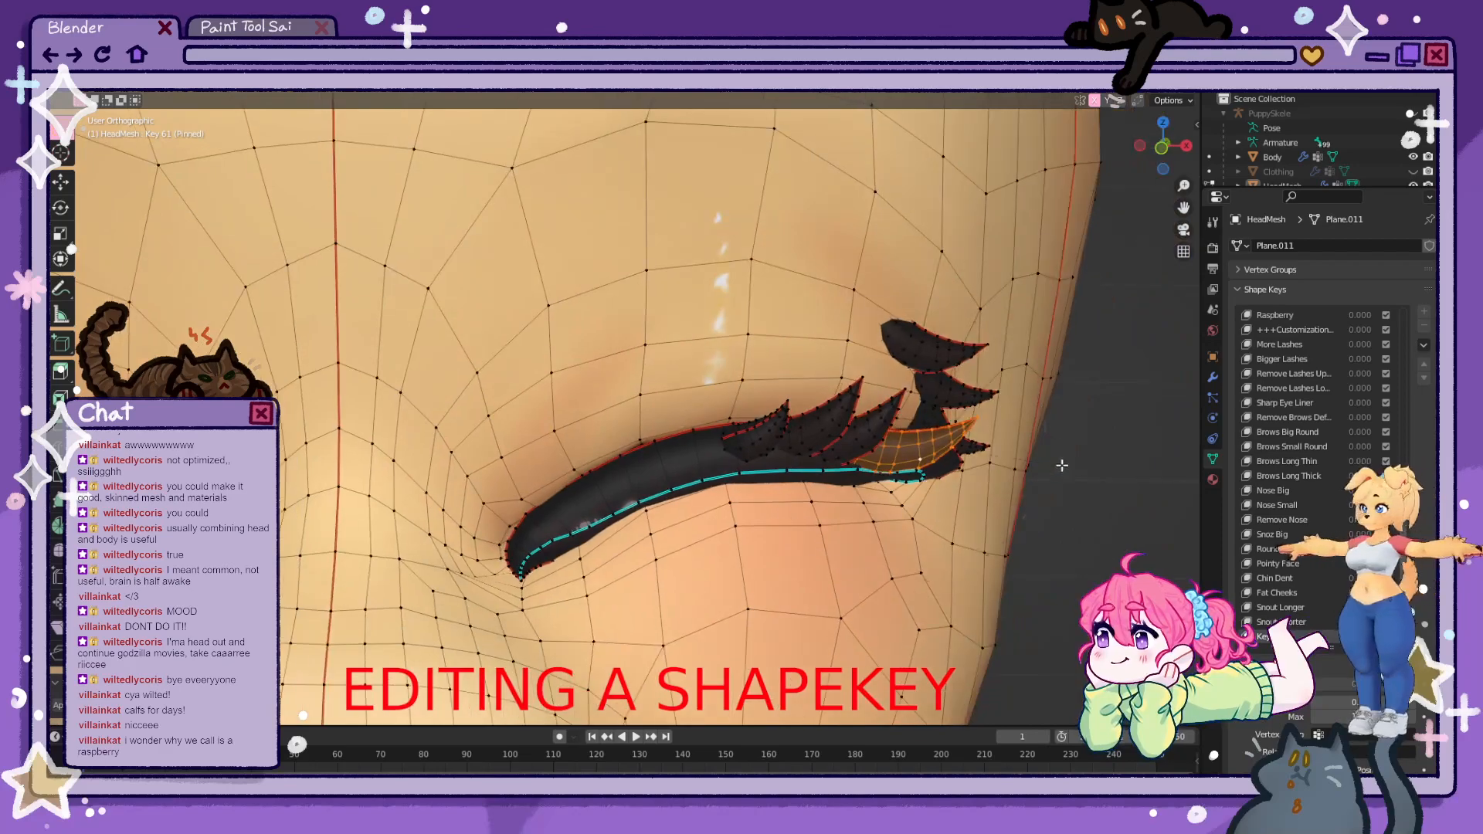
pyautogui.press('g')
pyautogui.click(967, 380)
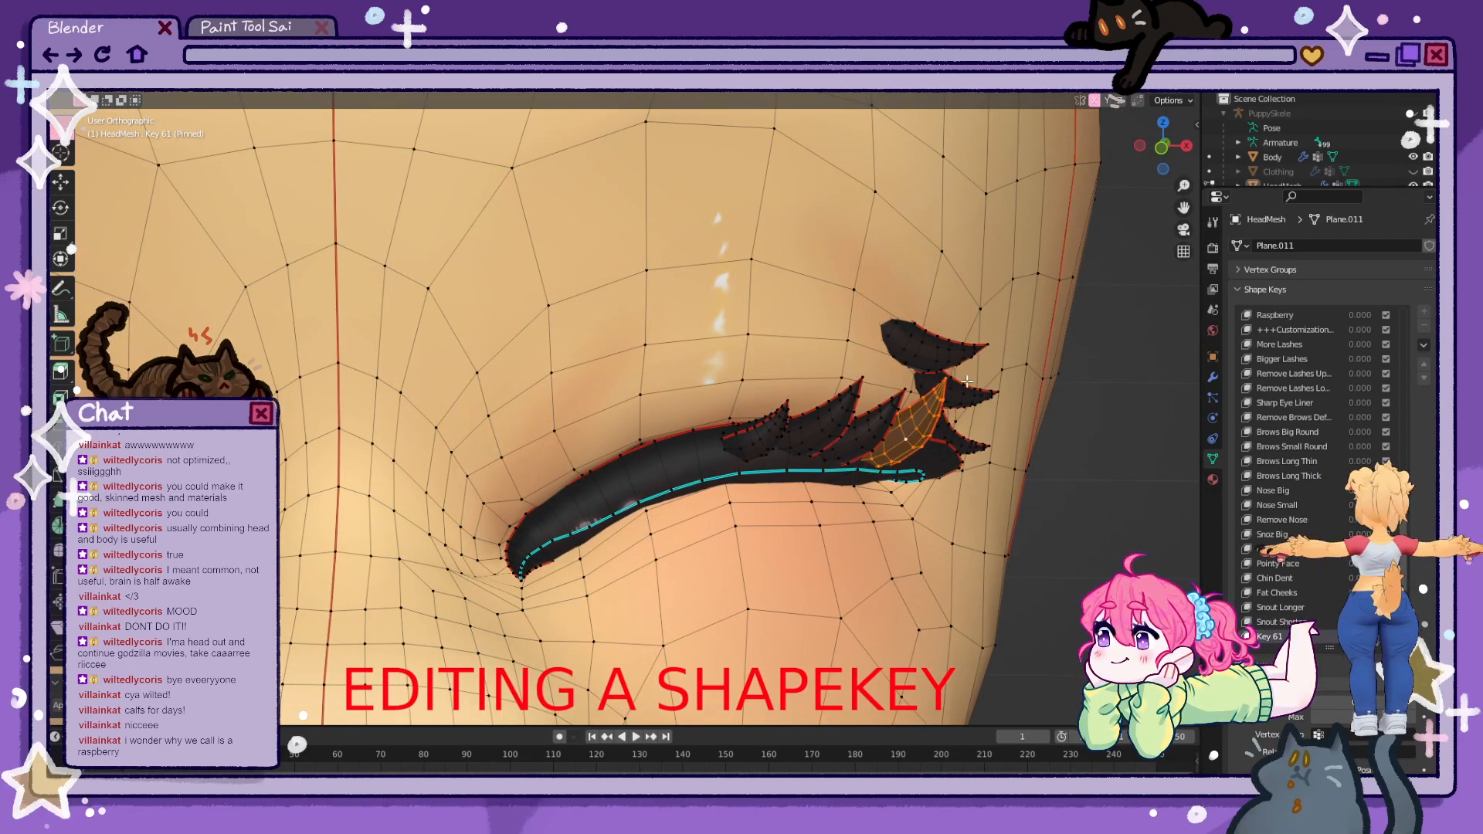
pyautogui.press('KP_1')
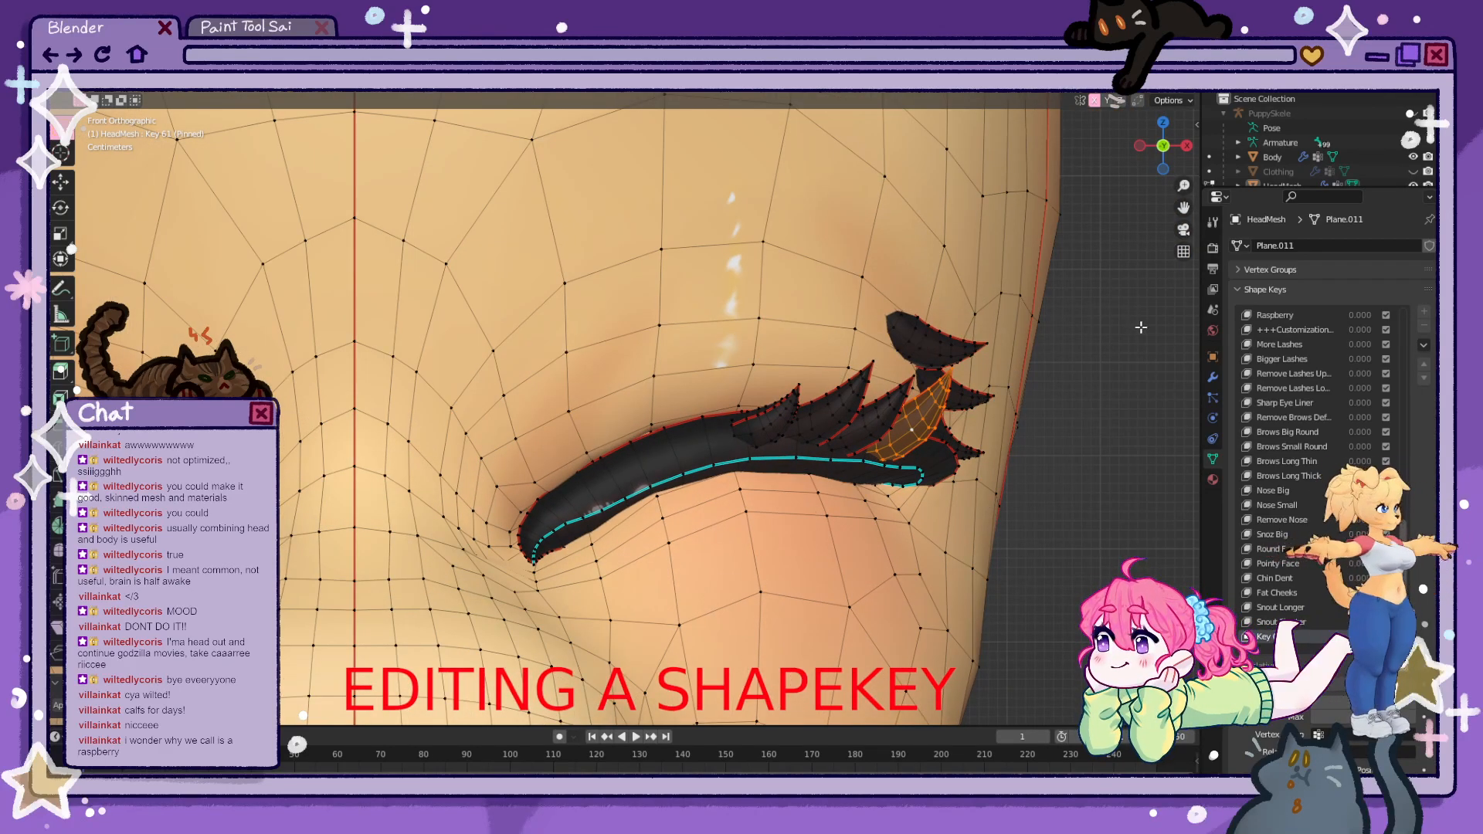
pyautogui.press('g')
pyautogui.click(961, 337)
# - Select the next outer lash spike and move, rotate and scale it to sit on the lash line
pyautogui.hotkey('alt', 'a')
pyautogui.press('l')
pyautogui.moveTo(936, 342); pyautogui.dragTo(862, 336, button='middle')
pyautogui.press('g')
pyautogui.click(870, 438)
pyautogui.press('r')
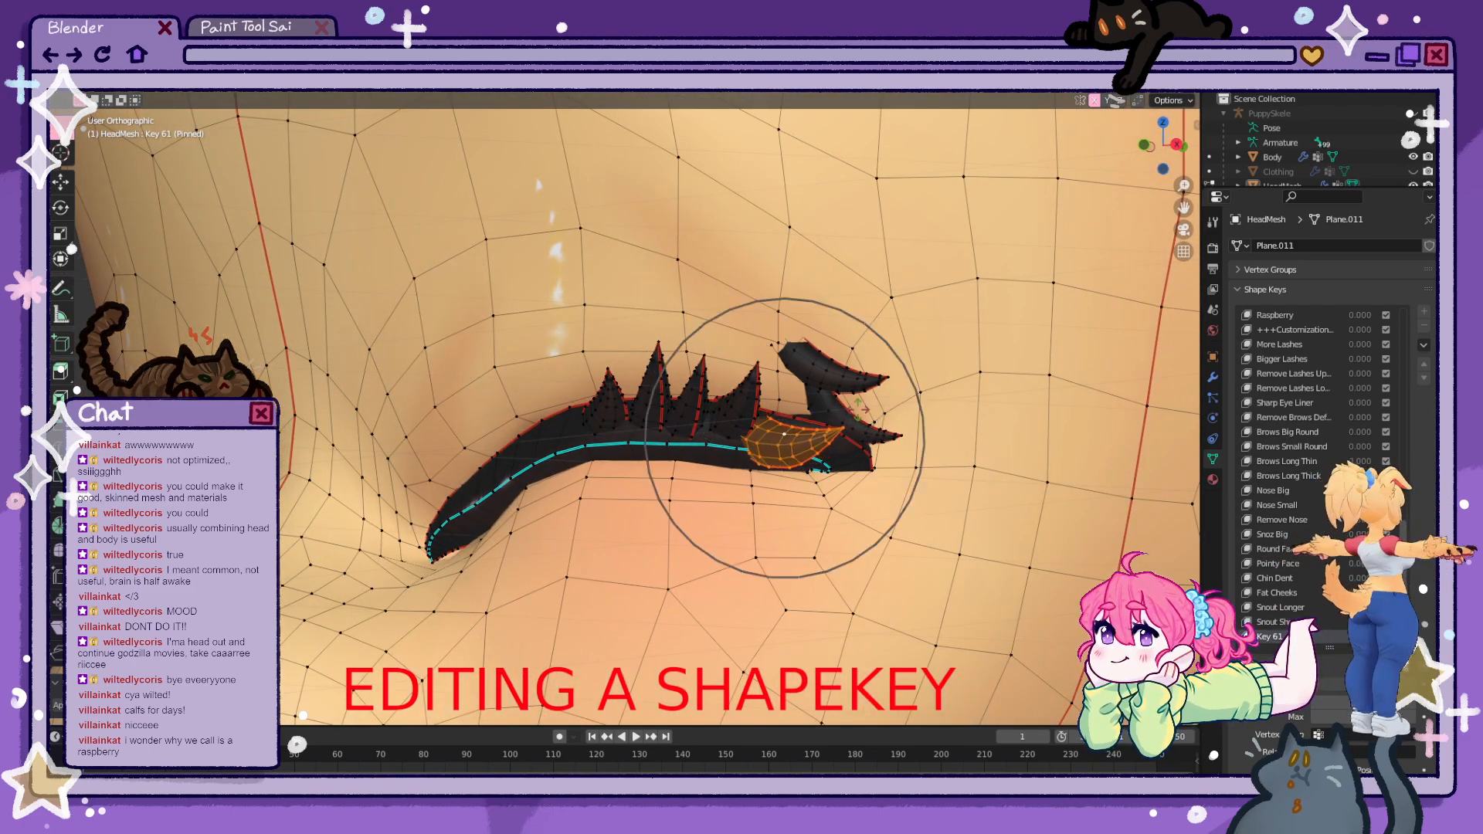
pyautogui.click(851, 389)
pyautogui.moveTo(851, 390); pyautogui.dragTo(898, 417, button='middle')
pyautogui.press('r')
pyautogui.click(936, 430)
pyautogui.press('g')
pyautogui.press('s')
pyautogui.click(933, 418)
# - Move and rotate the next spike toward the eye's outer corner so it fans outward in line with the other lashes
pyautogui.hotkey('alt', 'a')
pyautogui.press('l')
pyautogui.press('g')
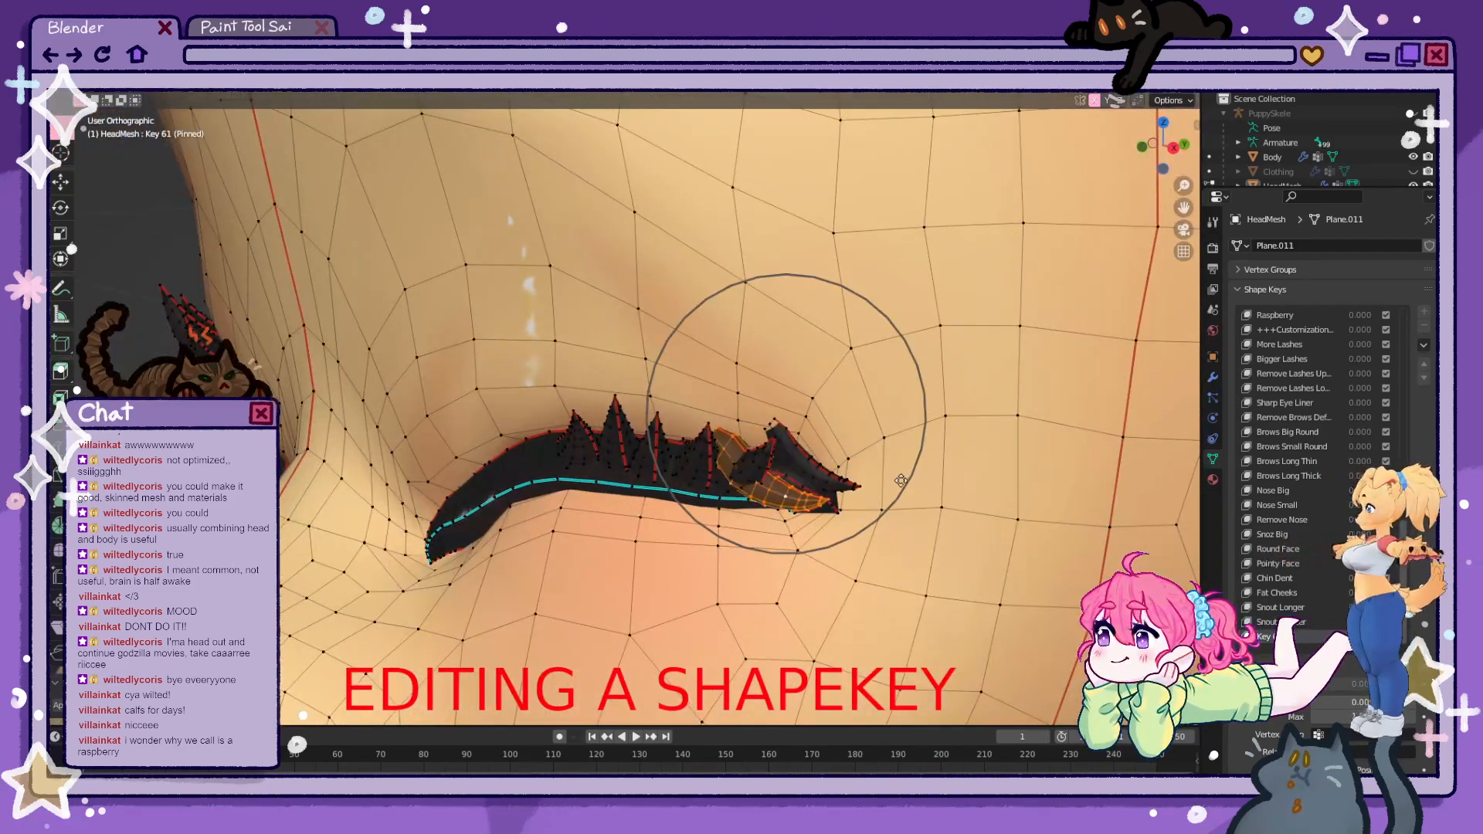
pyautogui.click(893, 498)
pyautogui.press('r')
pyautogui.press('r')
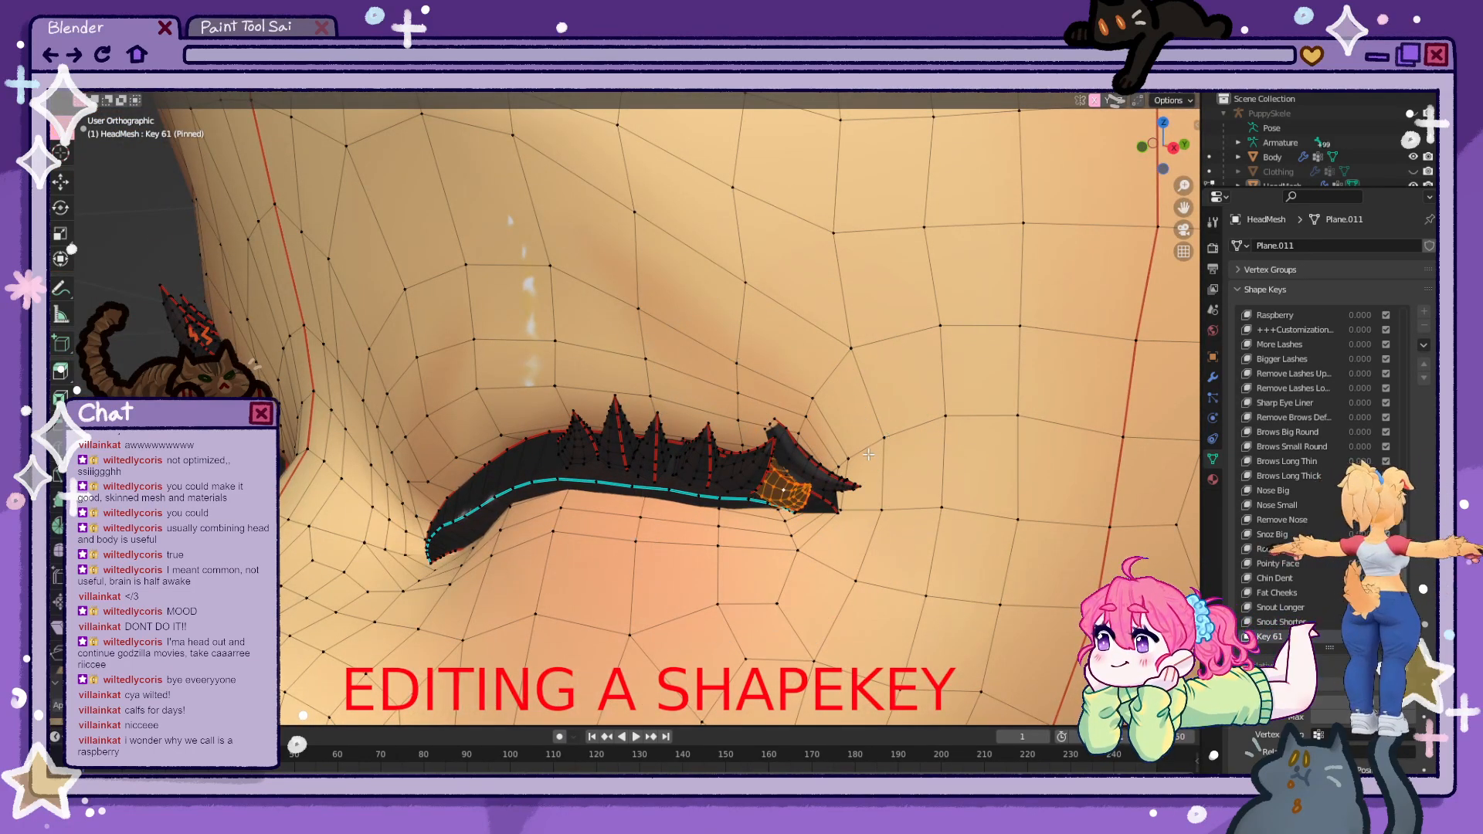
pyautogui.click(868, 458)
pyautogui.press('KP_1')
pyautogui.press('r')
pyautogui.click(1063, 417)
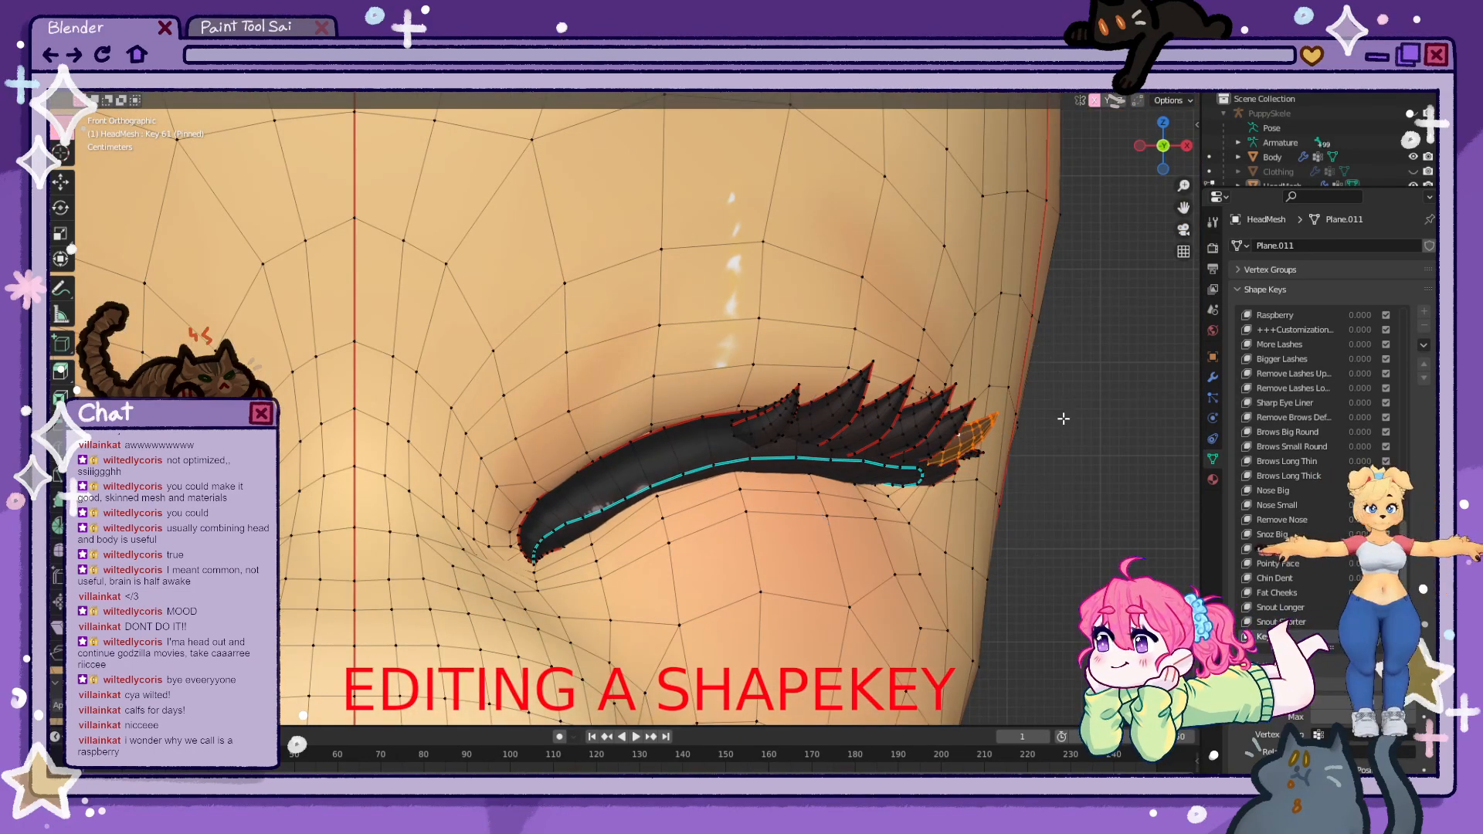
pyautogui.press('Tab')
pyautogui.scroll(-1, 688, 430)
pyautogui.press('Tab')
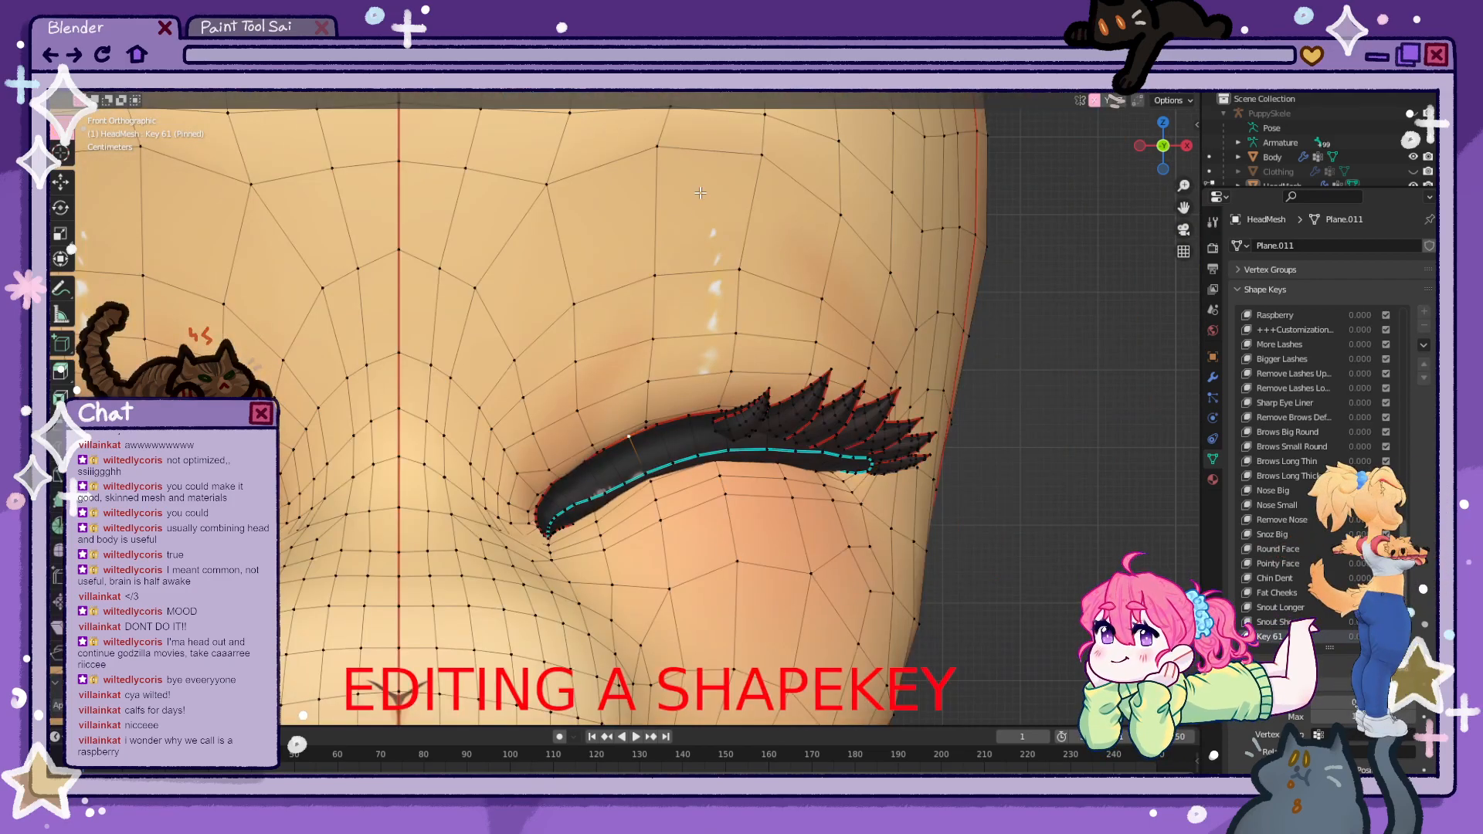
pyautogui.click(684, 83)
pyautogui.press('g')
pyautogui.scroll(-5, 715, 434)
pyautogui.rightClick(714, 427)
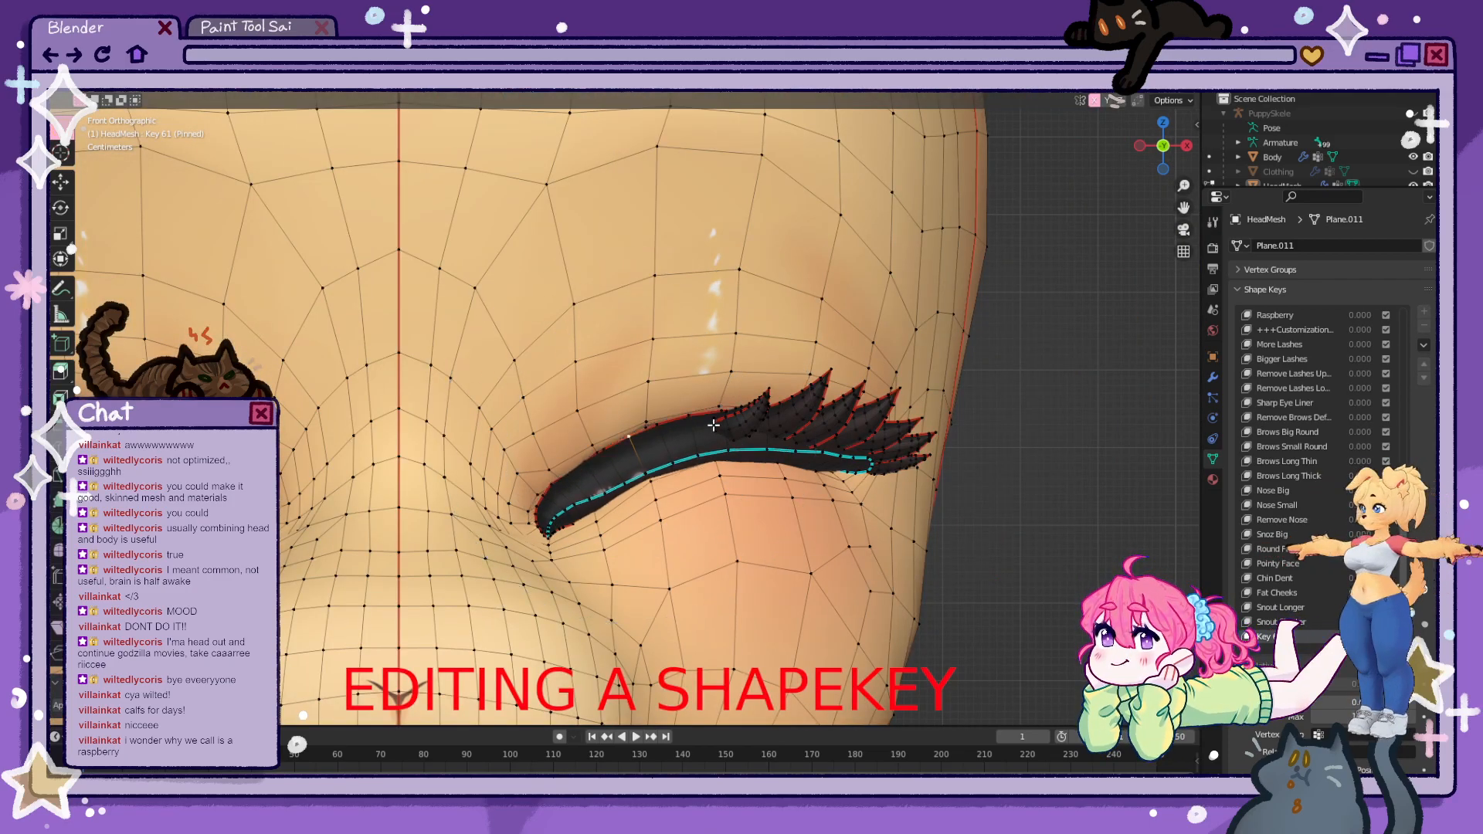
# - Shift the upper-edge vertex of the lash line from an angled view to refit the lashes against the closed lid
pyautogui.moveTo(711, 457); pyautogui.dragTo(720, 444, button='middle')
pyautogui.hotkey('shift', 'z')
pyautogui.hotkey('shift', 'z')
pyautogui.press('g')
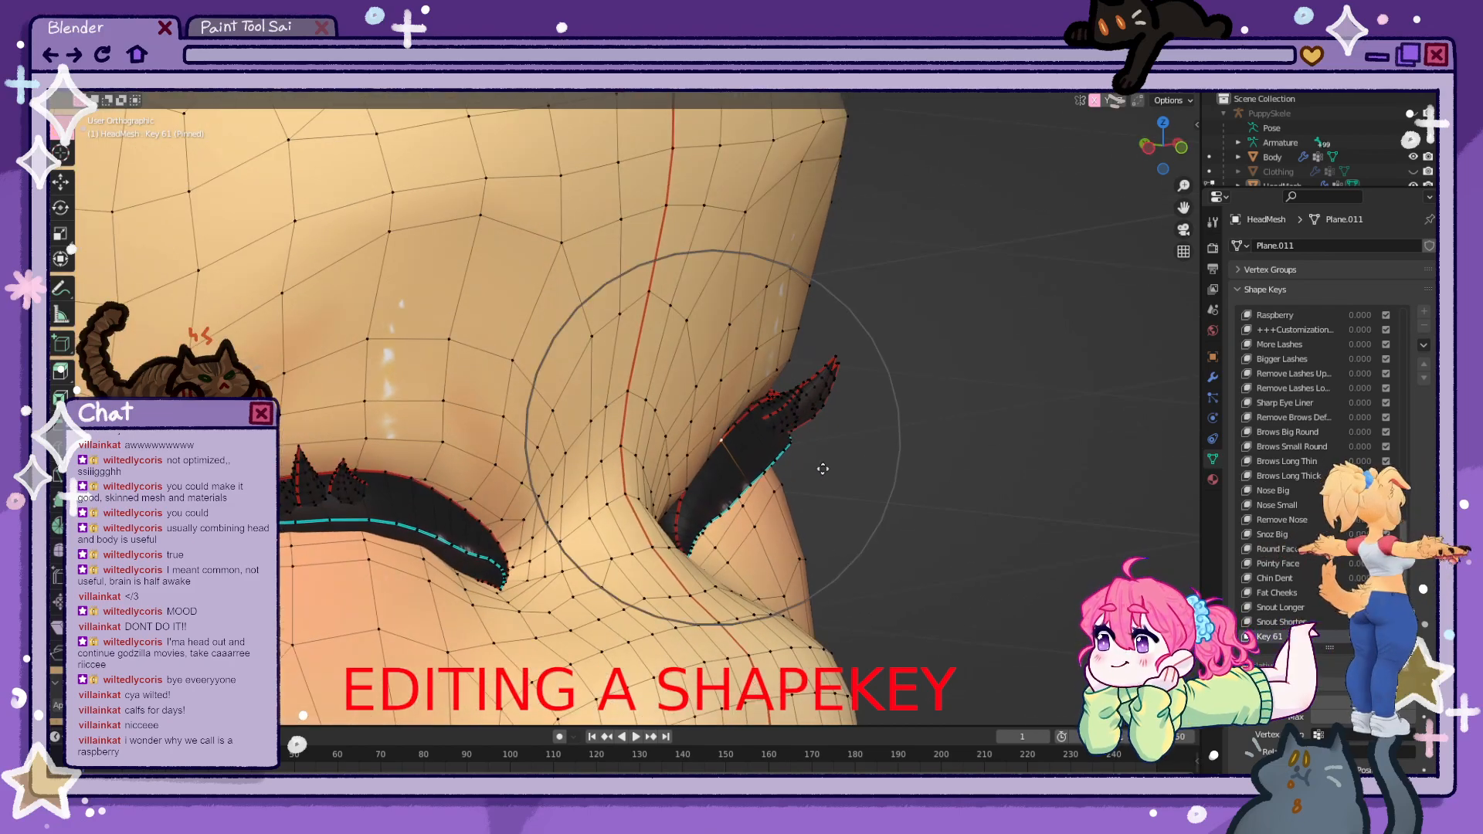
pyautogui.click(830, 473)
pyautogui.press('g')
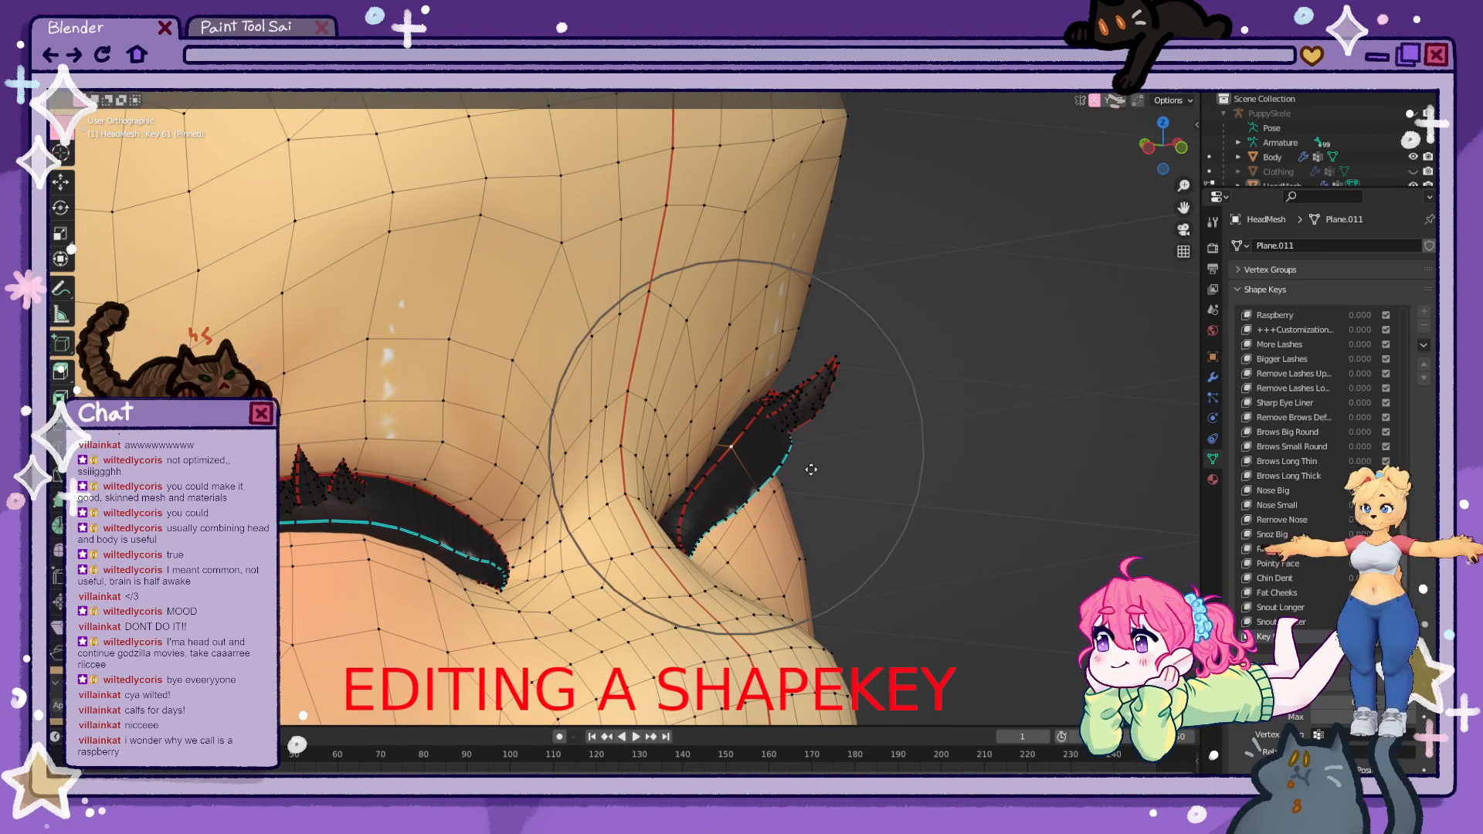
pyautogui.rightClick(811, 469)
# - Move the lash line's upper edge near the eye's inner corner to smooth its fit against the lid
pyautogui.moveTo(759, 513); pyautogui.dragTo(736, 517, button='middle')
pyautogui.press('KP_1')
pyautogui.scroll(-3, 655, 452)
pyautogui.scroll(3, 632, 430)
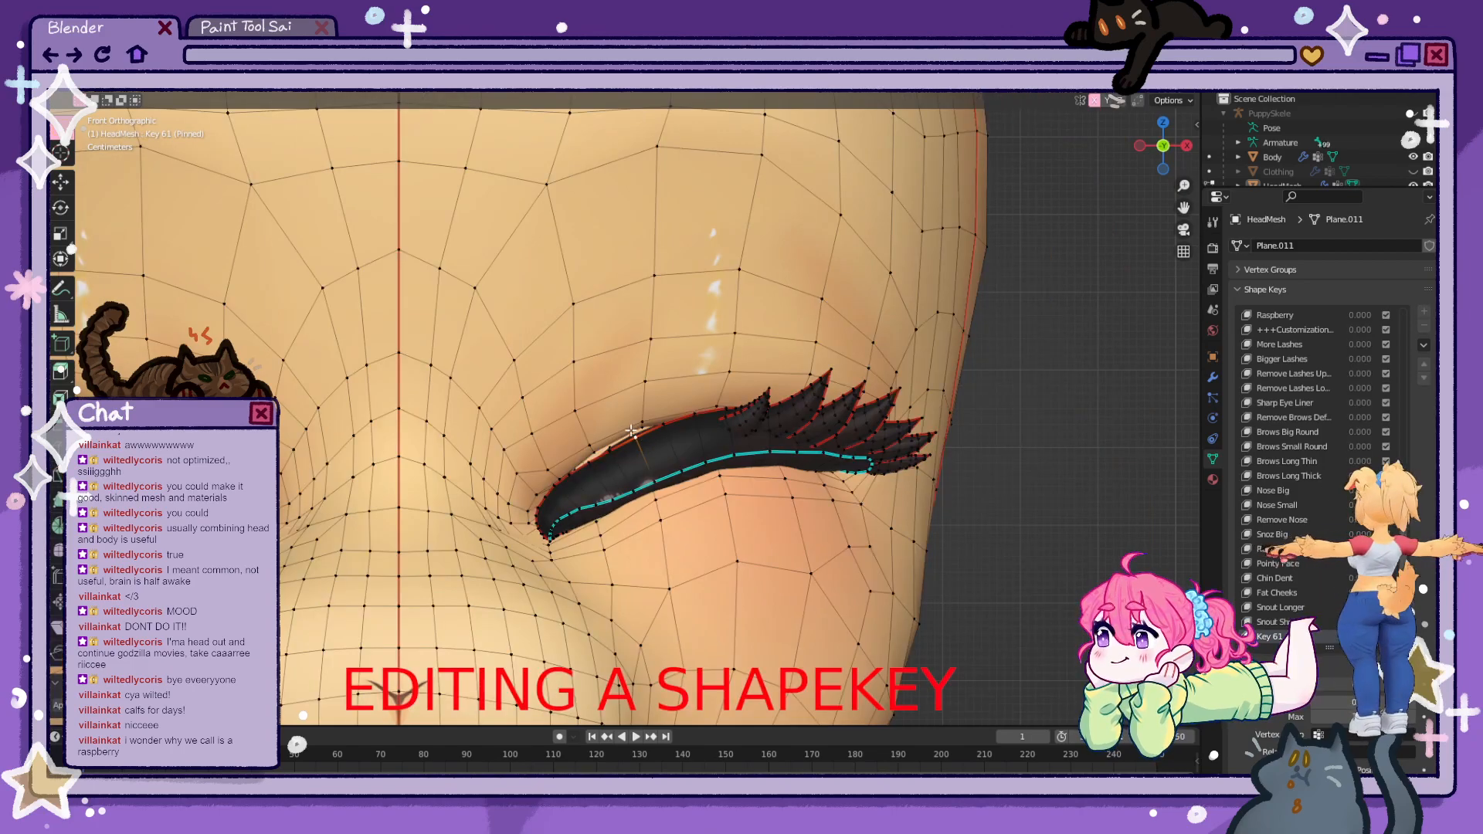
pyautogui.click(590, 449)
pyautogui.press('g')
pyautogui.click(597, 461)
# - Finish editing the closed-eye shape key, place it directly below Raspberry and rename it Happy Blink
pyautogui.press('Tab')
pyautogui.scroll(-5, 616, 474)
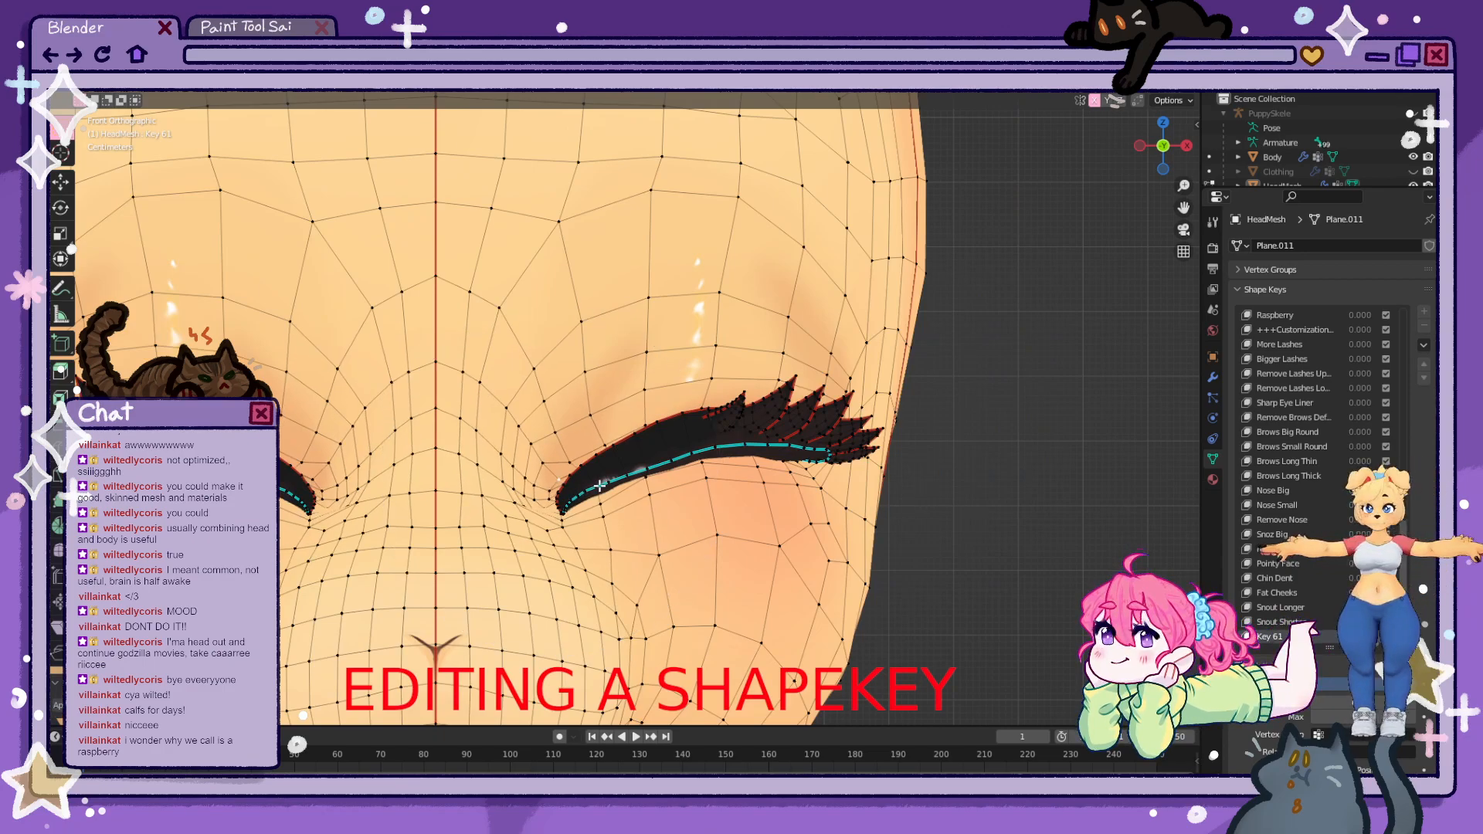
pyautogui.press('Tab')
pyautogui.scroll(-5, 619, 503)
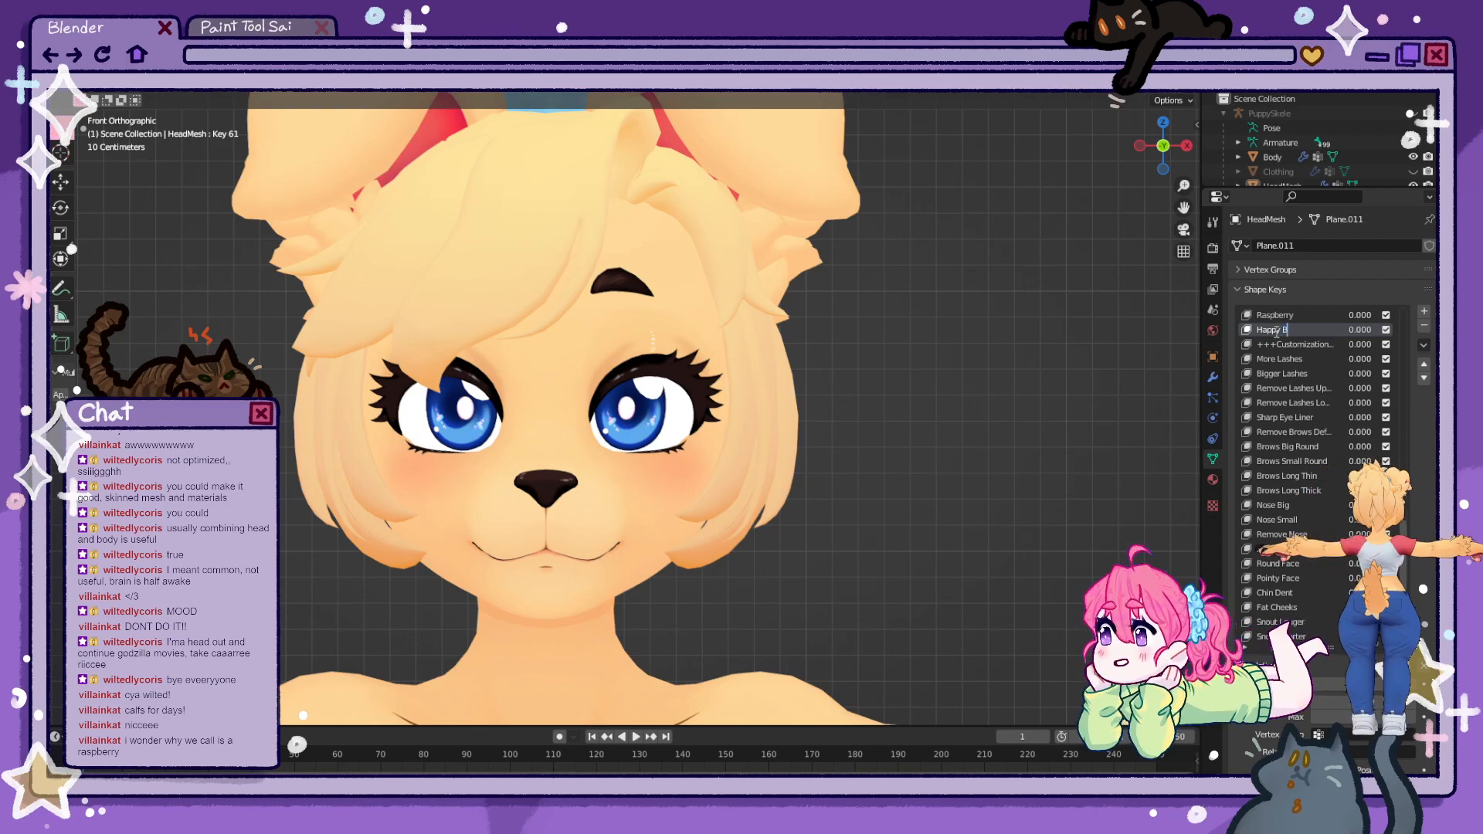
pyautogui.write('Blink')
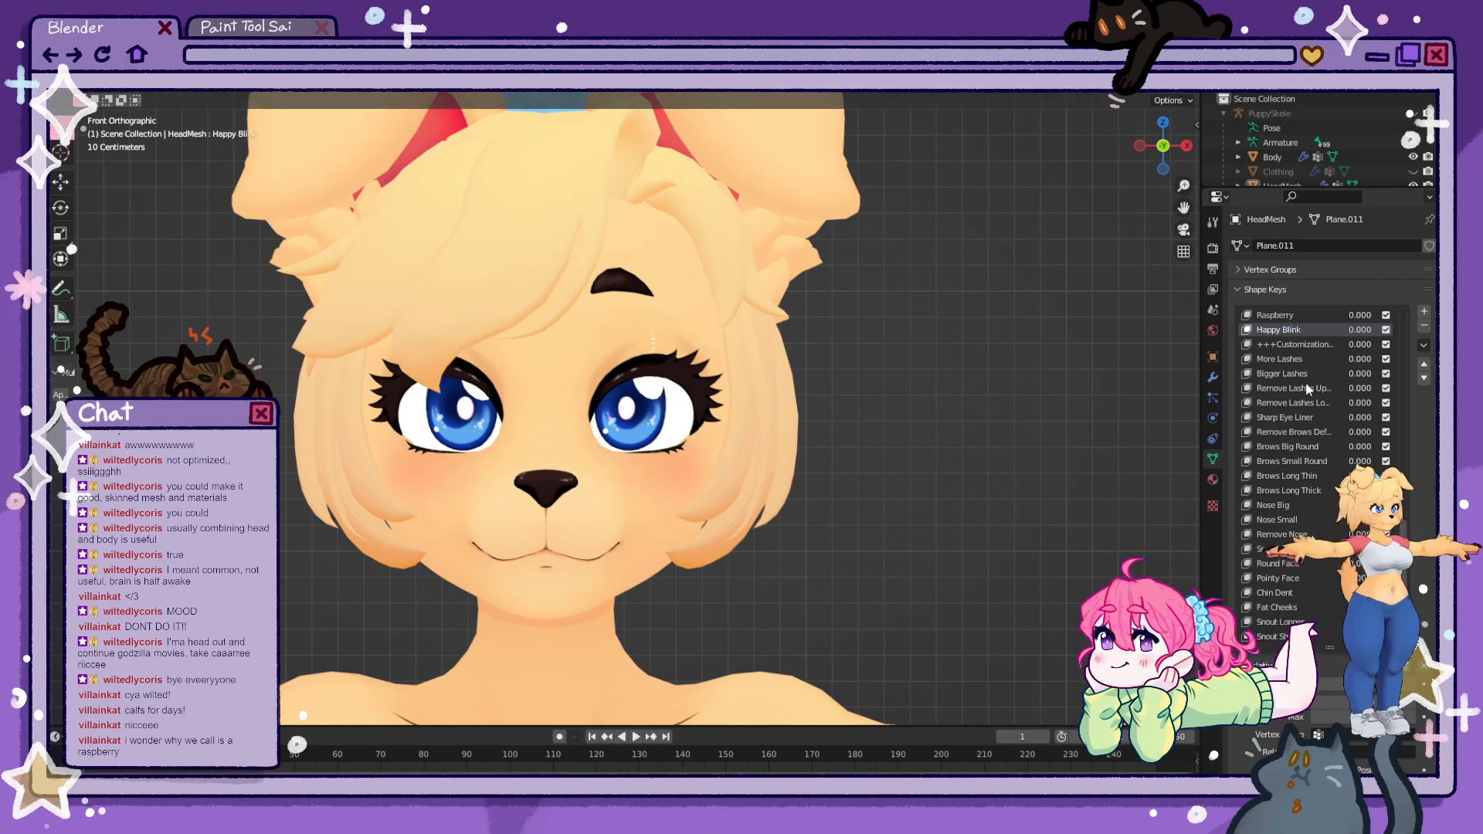
# - Set the Raspberry and Happy Blink shape keys to 1.000 to preview them together
pyautogui.scroll(1, 975, 378)
pyautogui.moveTo(1354, 318); pyautogui.dragTo(1422, 331)
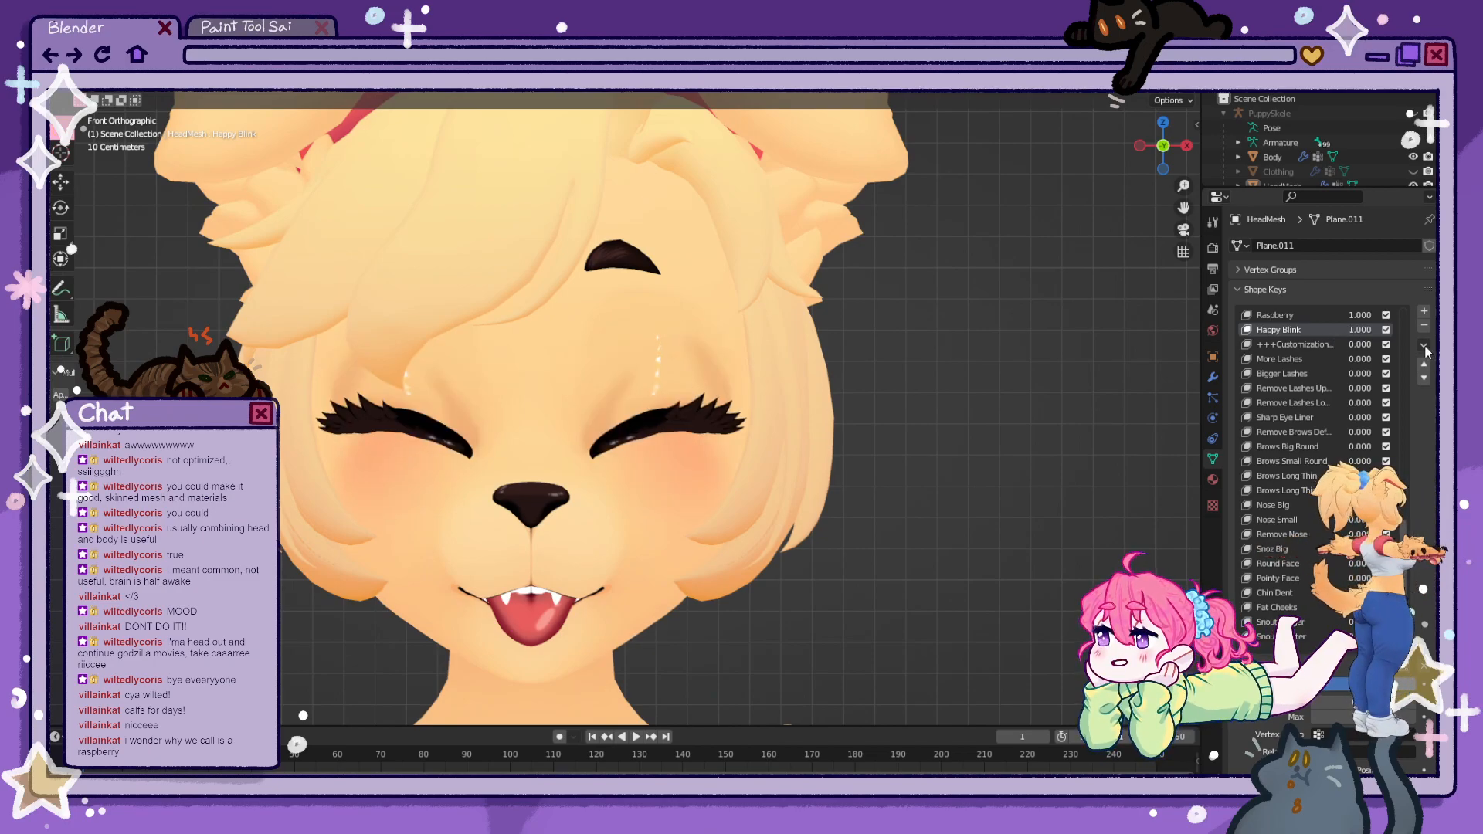
# - Try Brows Down at 0.600 and Brows Mad at 0.340 with the happy expression, and undo both values
pyautogui.scroll(5, 1317, 414)
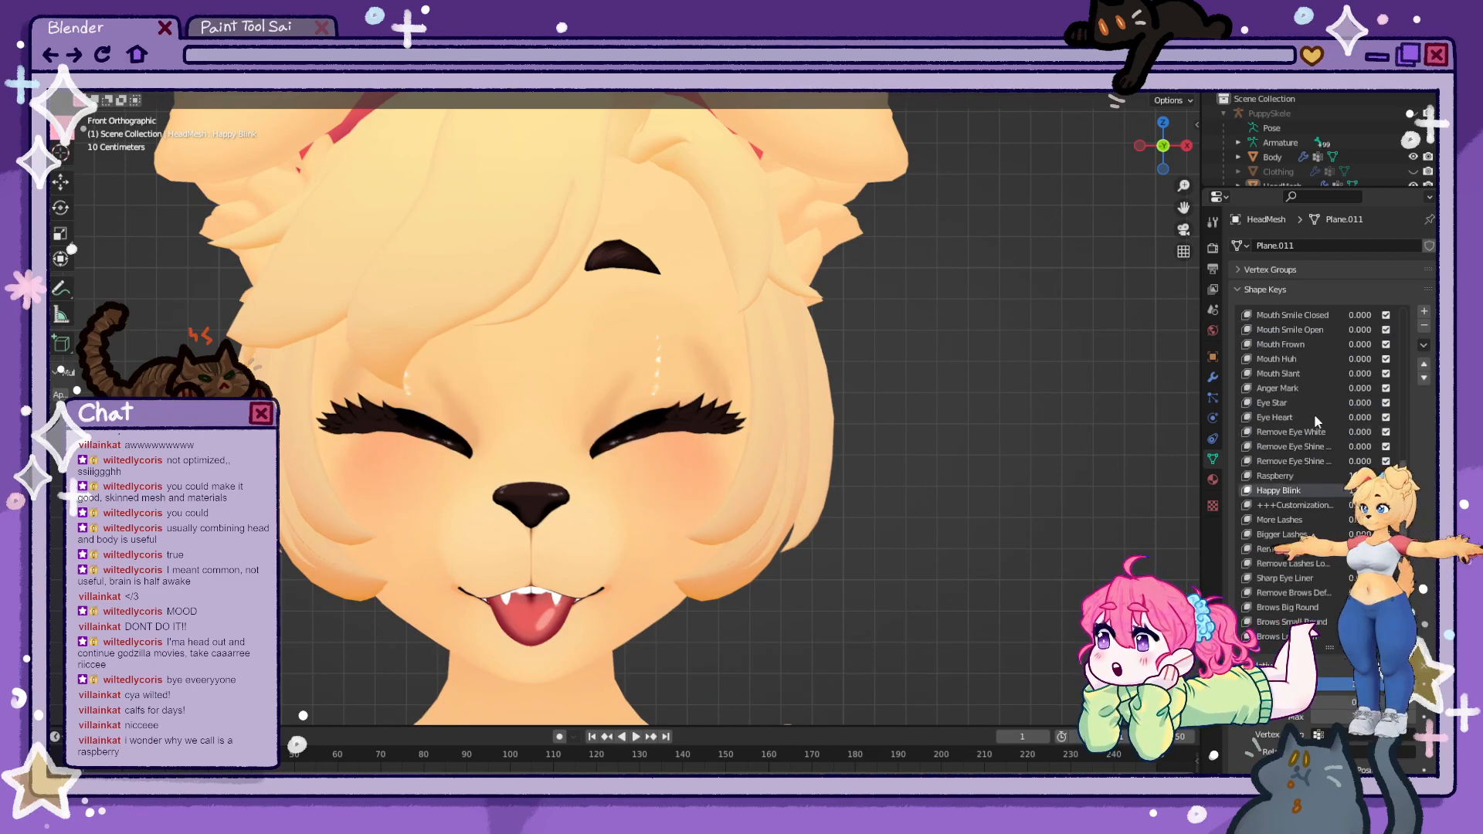
pyautogui.scroll(4, 1323, 413)
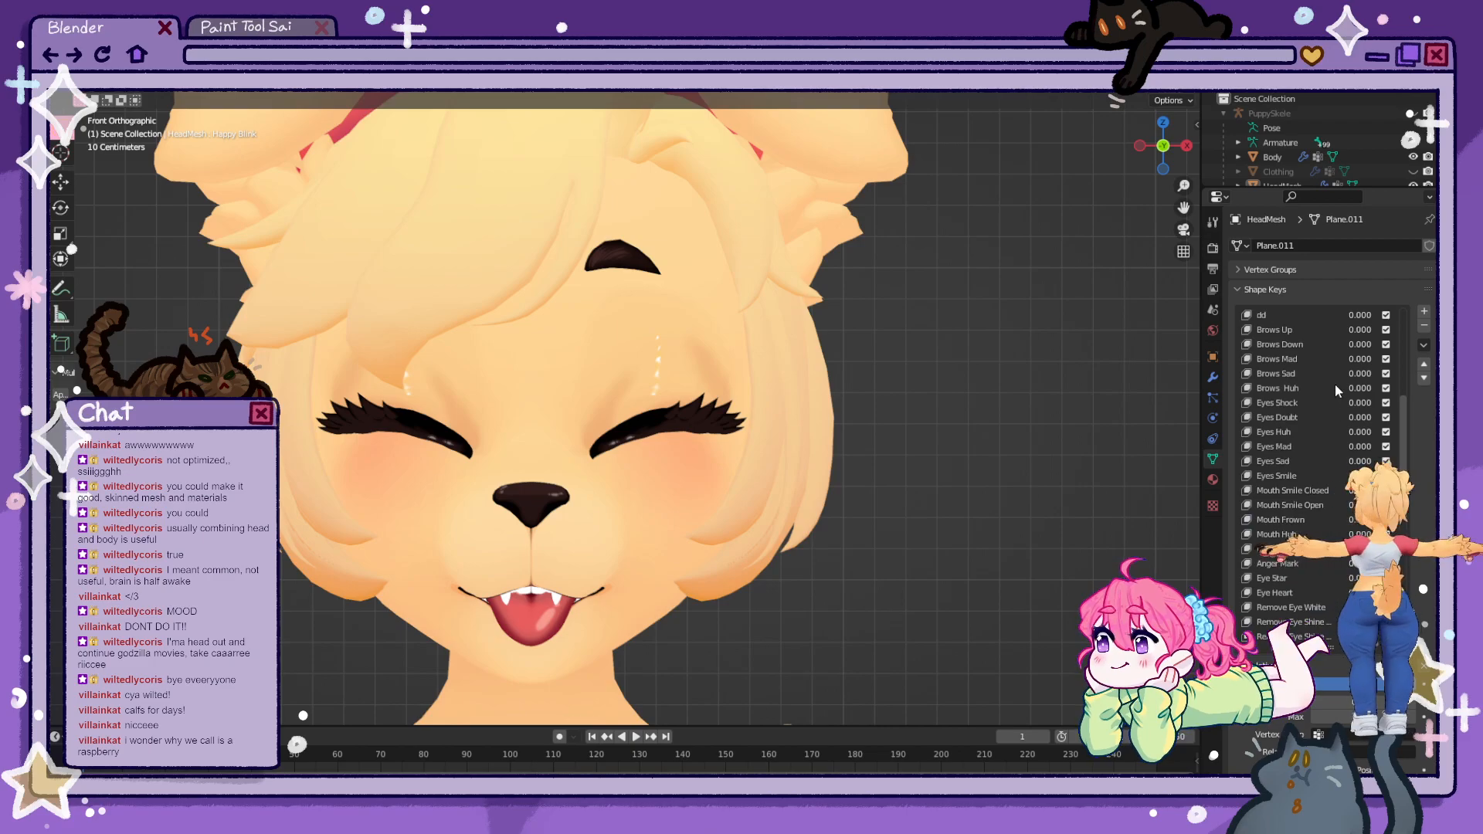
pyautogui.moveTo(1354, 347); pyautogui.dragTo(1364, 361)
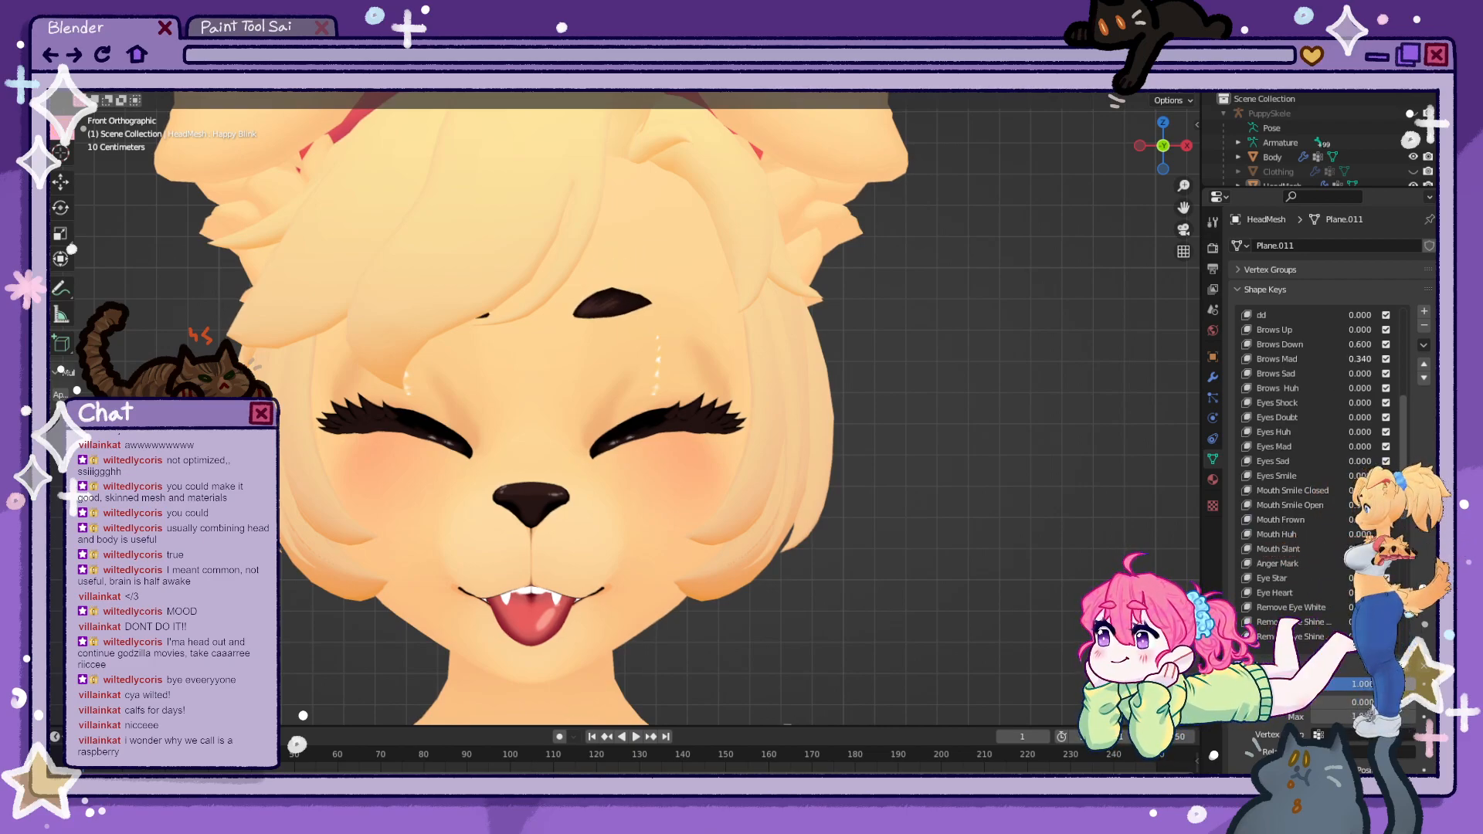
pyautogui.hotkey('ctrl', 'z')
pyautogui.hotkey('ctrl', 'z')
# - Create a shape key from the current expression mix and name it AnnimationBoop
pyautogui.click(1423, 311)
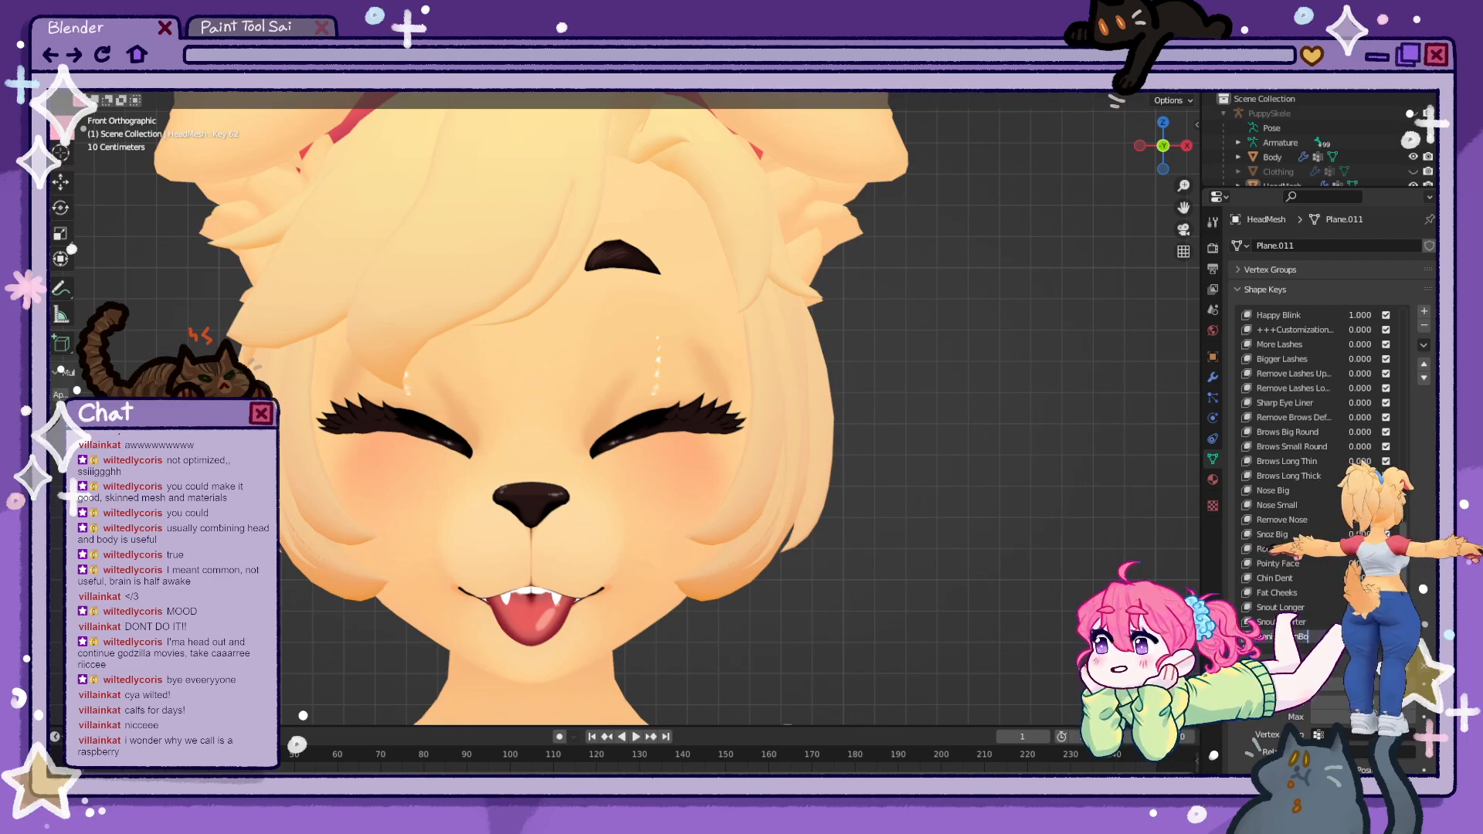
# - Try placing AnnimationBoop higher in the shape key order, and return it to the end of the list
pyautogui.click(1424, 366)
pyautogui.click(1423, 366)
pyautogui.click(1424, 366)
pyautogui.click(1424, 367)
pyautogui.click(1423, 366)
pyautogui.click(1423, 366)
pyautogui.click(1423, 366)
pyautogui.click(1423, 367)
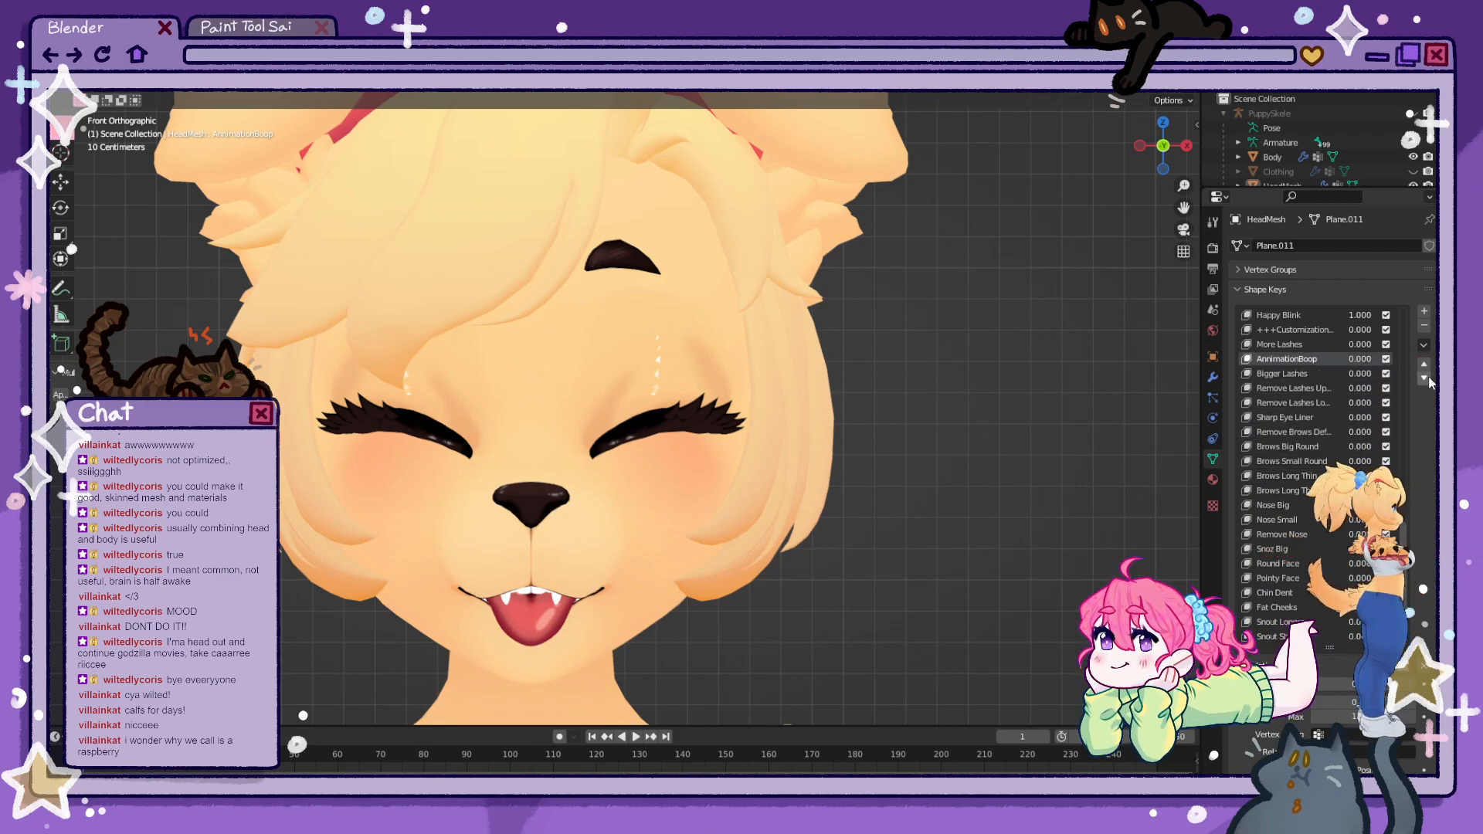
pyautogui.click(1424, 378)
pyautogui.click(1424, 378)
pyautogui.click(1423, 377)
pyautogui.click(1423, 377)
pyautogui.click(1423, 377)
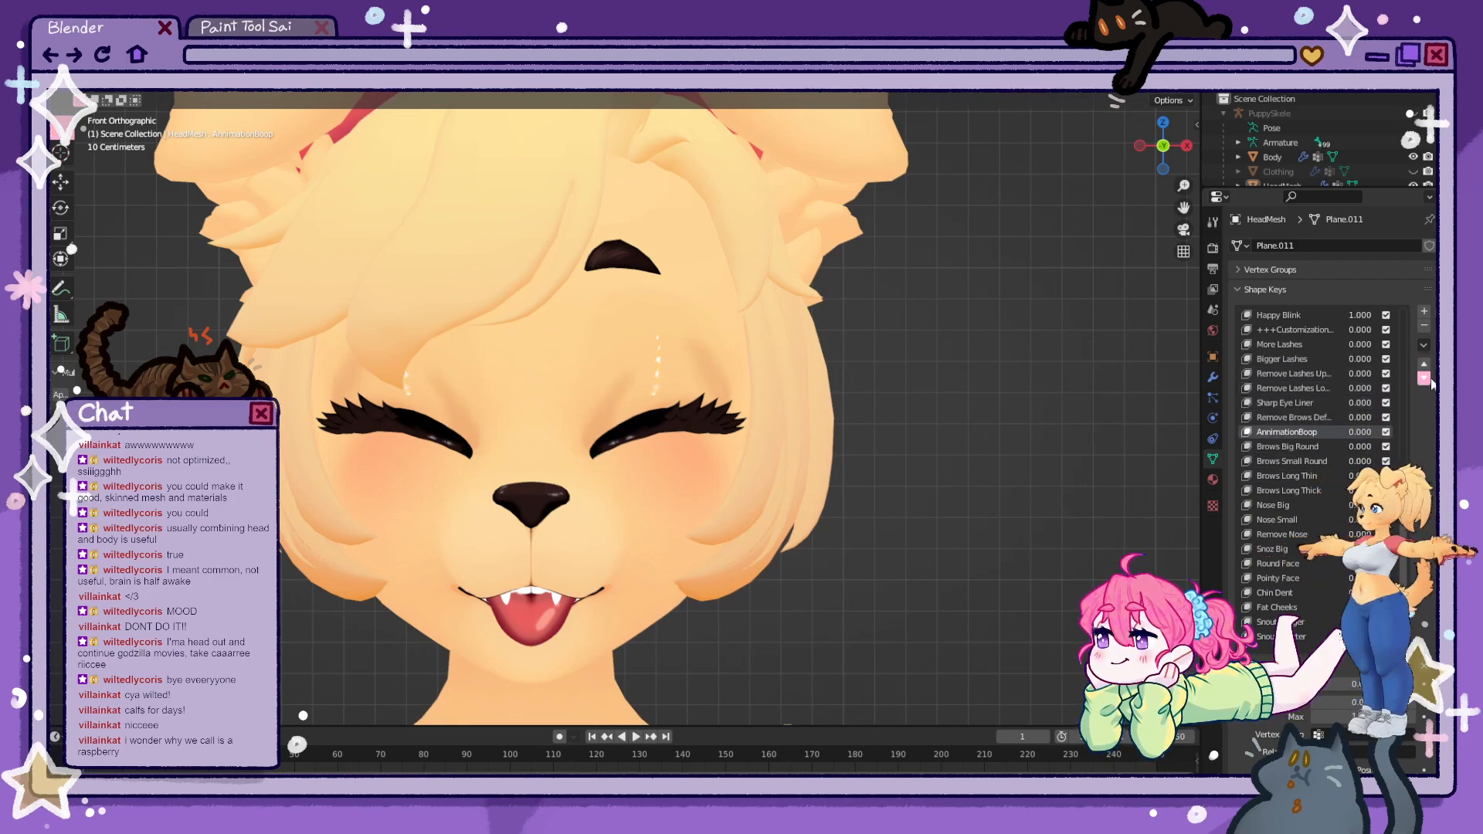
pyautogui.click(1423, 377)
pyautogui.click(1424, 377)
pyautogui.click(1423, 378)
pyautogui.click(1424, 378)
pyautogui.click(1424, 378)
pyautogui.click(1424, 378)
pyautogui.click(1423, 378)
pyautogui.click(1424, 378)
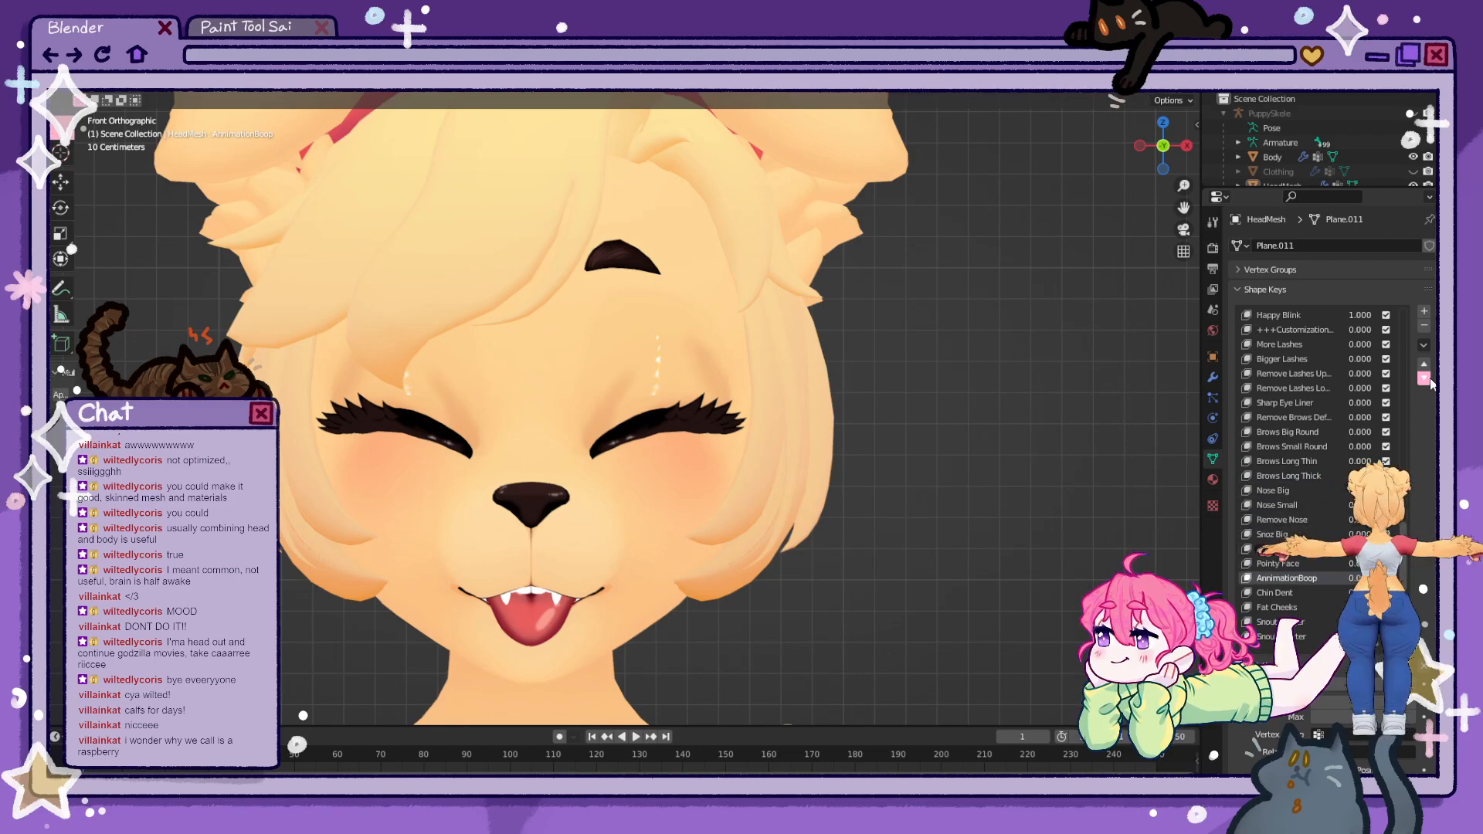
pyautogui.click(1428, 378)
pyautogui.click(1428, 379)
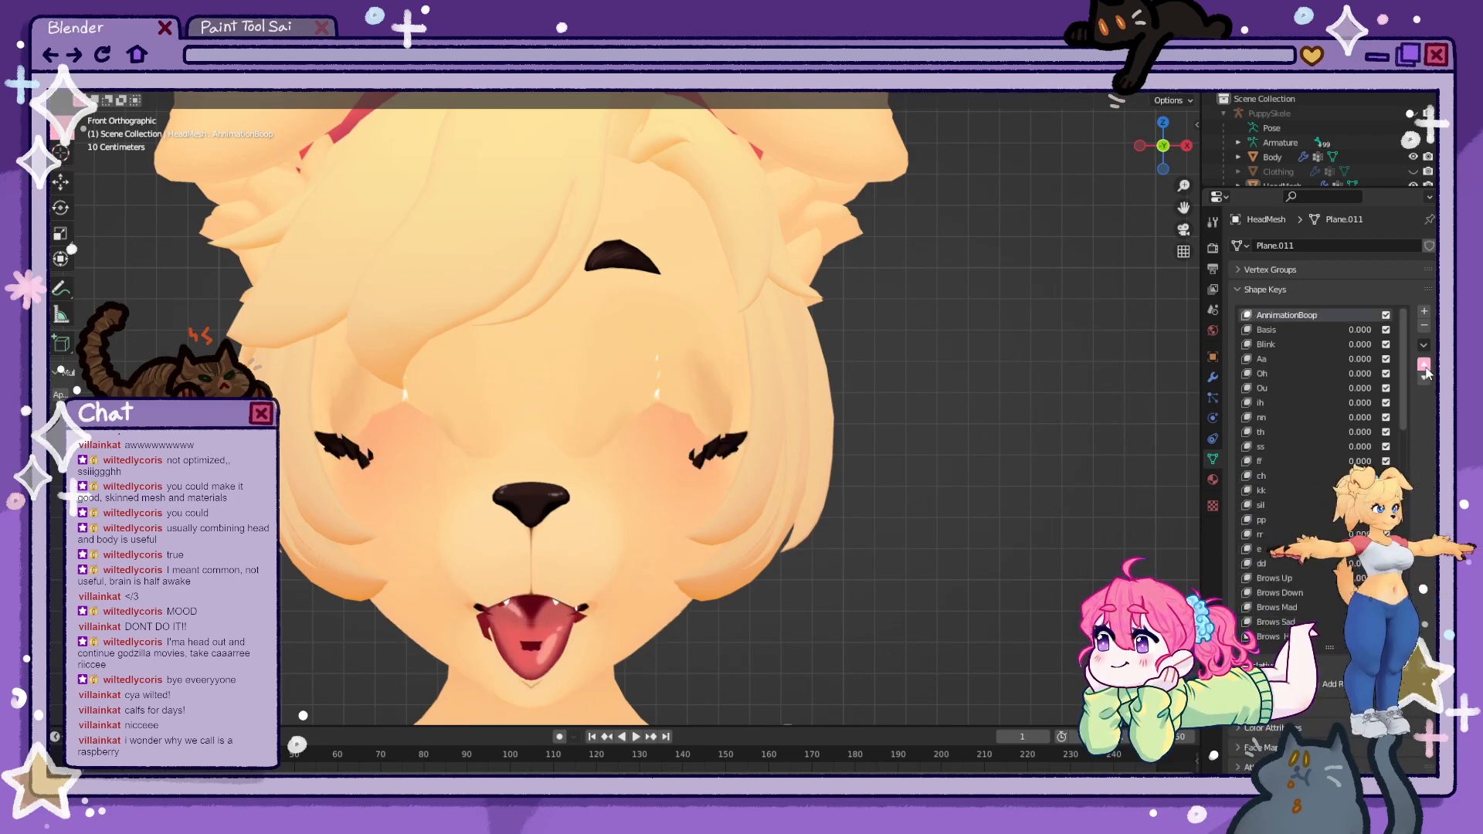
pyautogui.click(1425, 365)
# - Reset the Raspberry and Happy Blink shape keys to 0.000
pyautogui.scroll(10, 1310, 431)
pyautogui.moveTo(1362, 461); pyautogui.dragTo(1341, 448)
pyautogui.scroll(1, 1283, 450)
pyautogui.click(1282, 461)
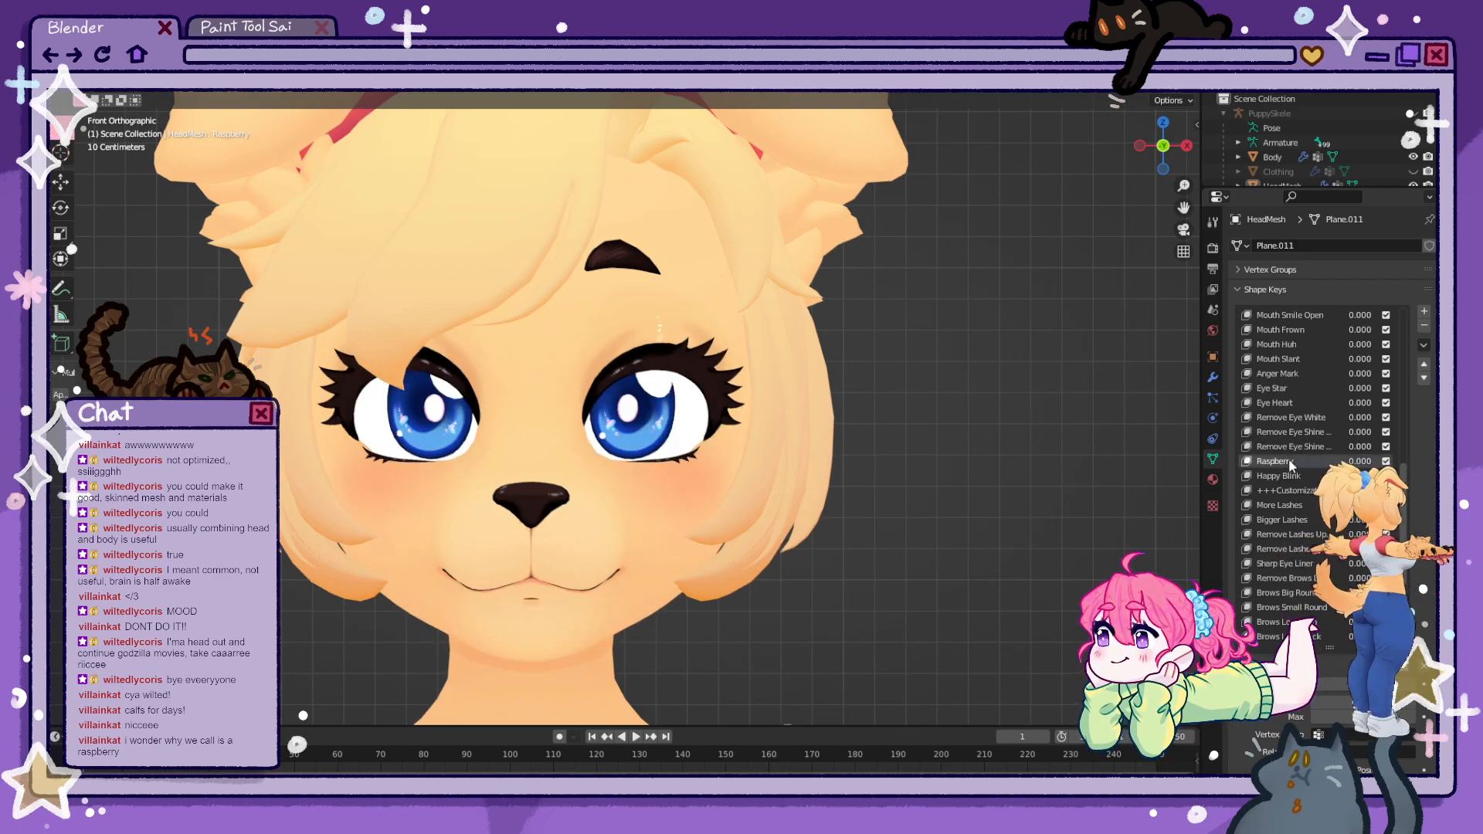
# - Make Basis the active shape key and briefly preview More Lashes with its value slider
pyautogui.scroll(11, 1302, 461)
pyautogui.scroll(18, 1313, 452)
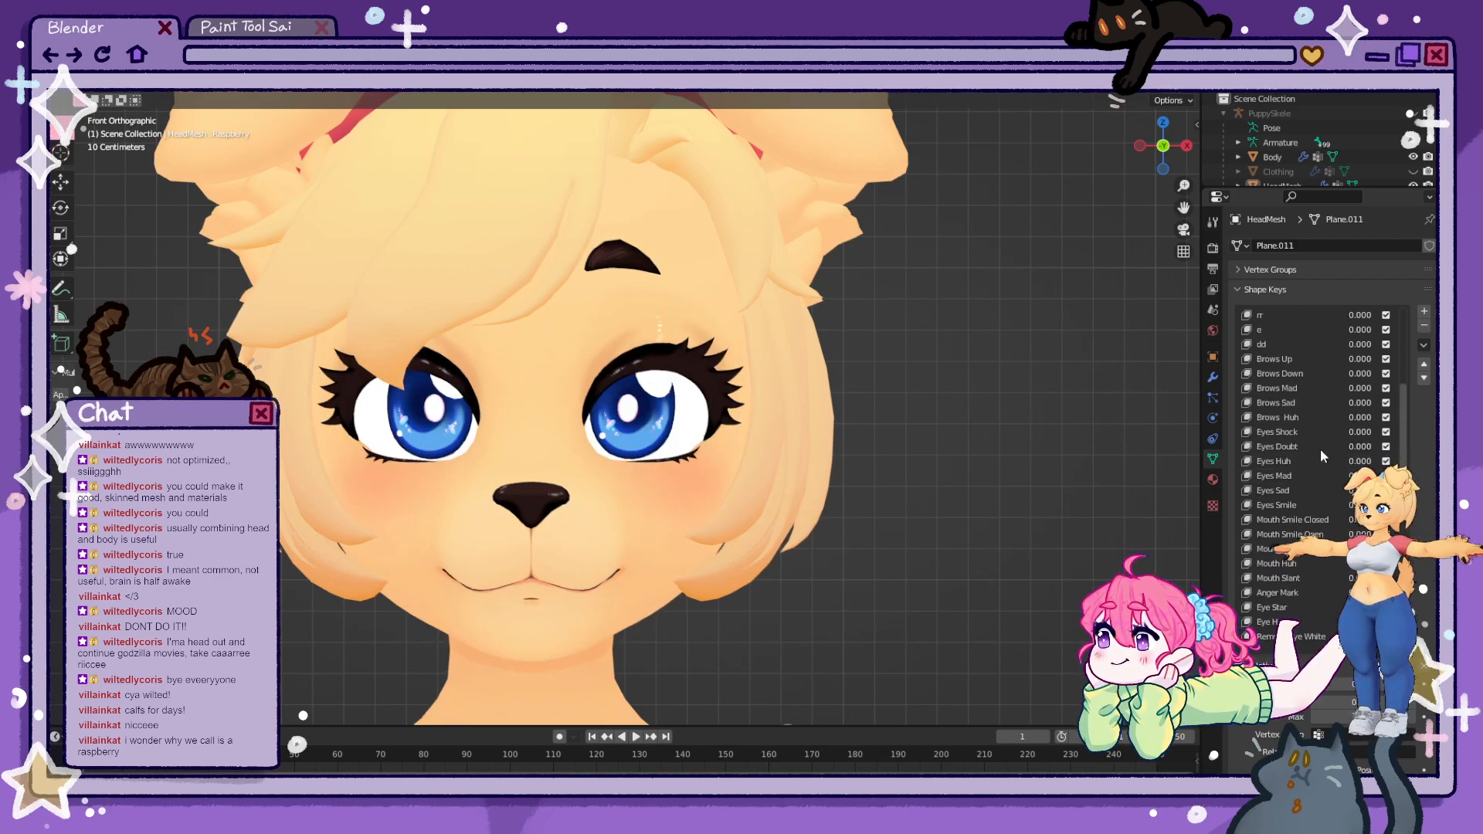
pyautogui.click(1274, 316)
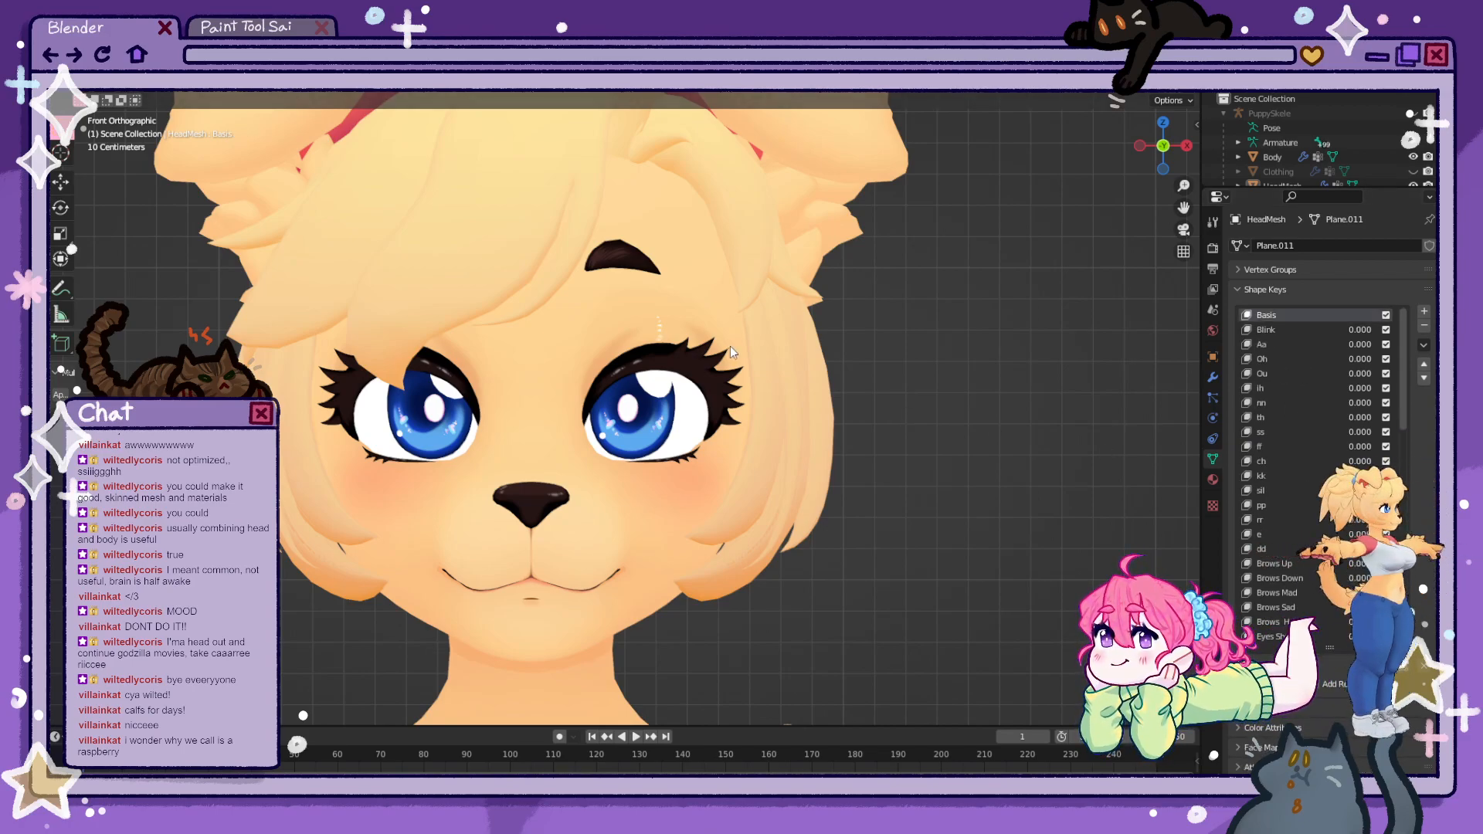
pyautogui.scroll(-17, 1329, 578)
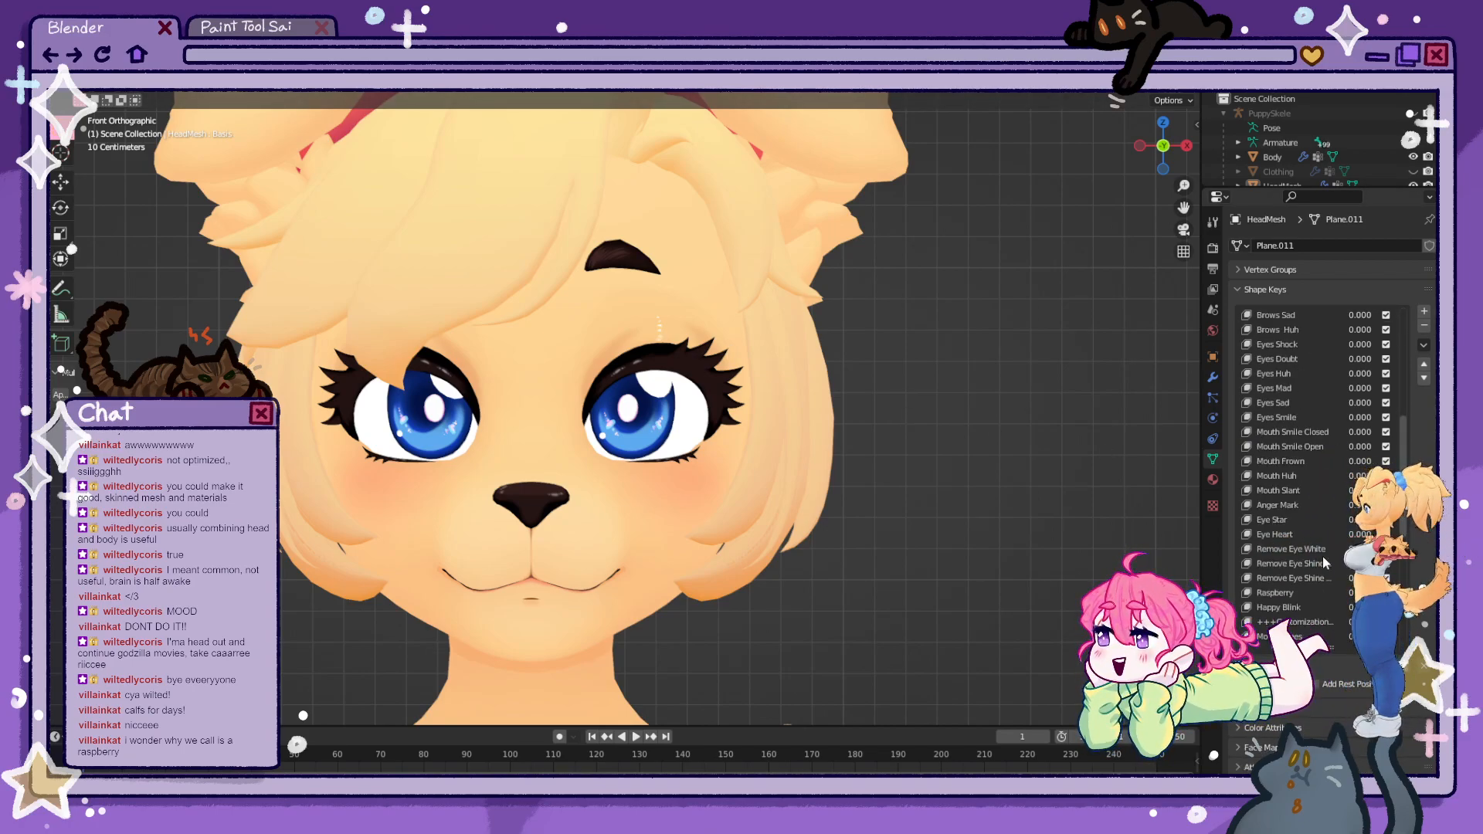
pyautogui.scroll(-6, 1328, 577)
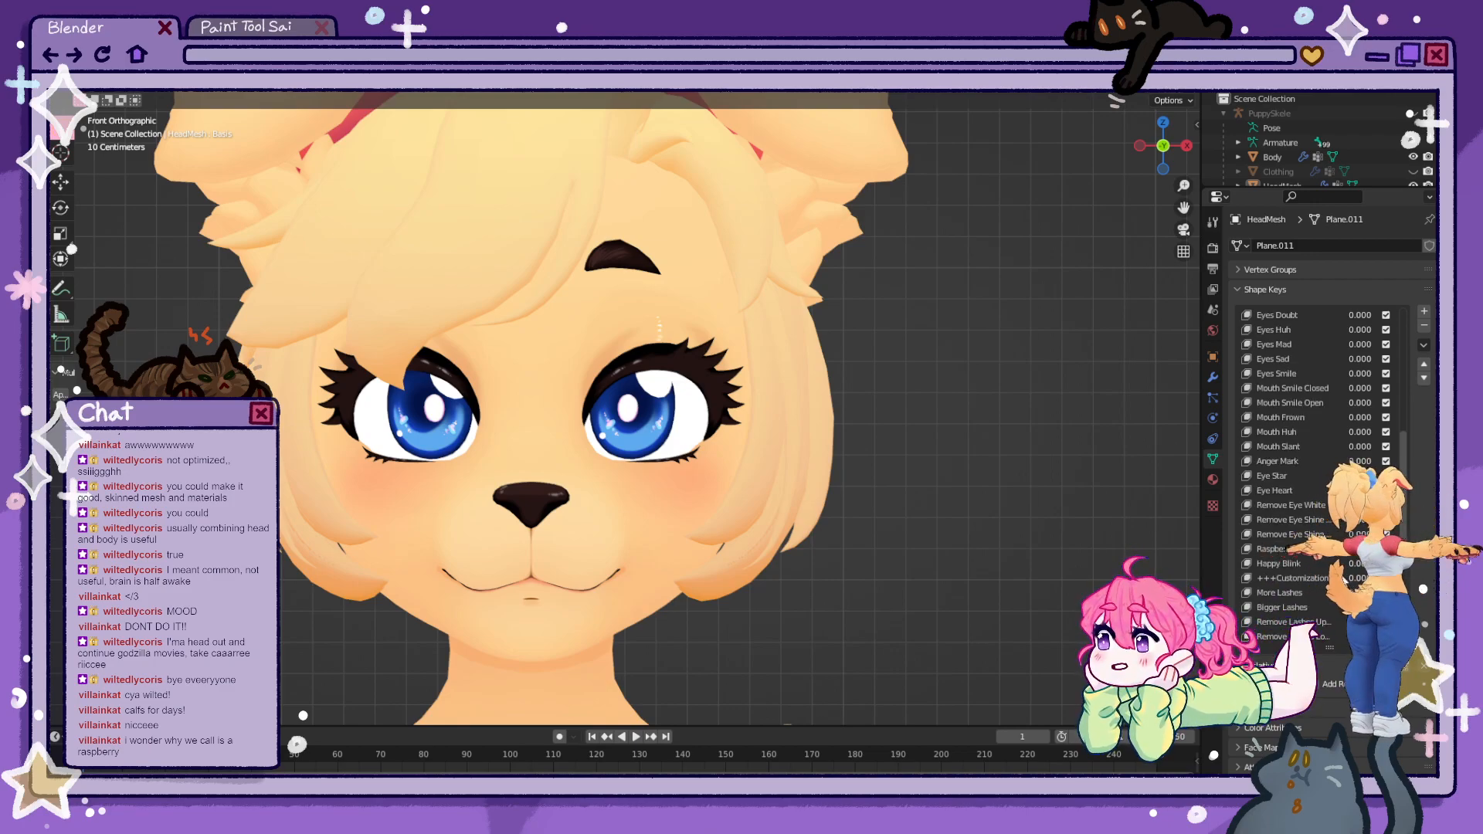
pyautogui.moveTo(1359, 593); pyautogui.dragTo(1421, 593)
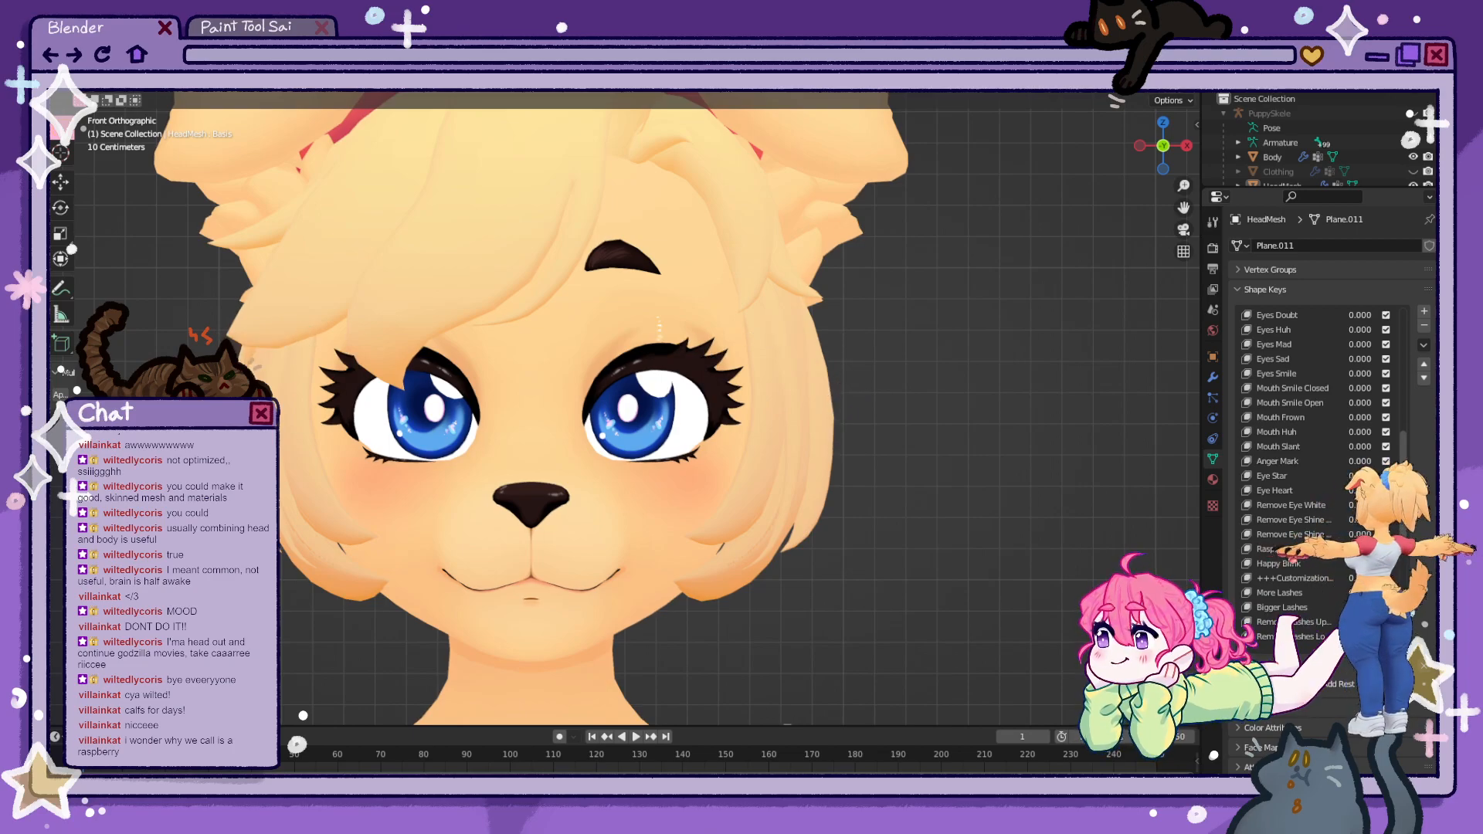
# - Edit the Basis mesh, selecting the four extra upper lash pieces on one eye plus their mirrored counterparts on the other
pyautogui.press('Tab')
pyautogui.click(680, 353)
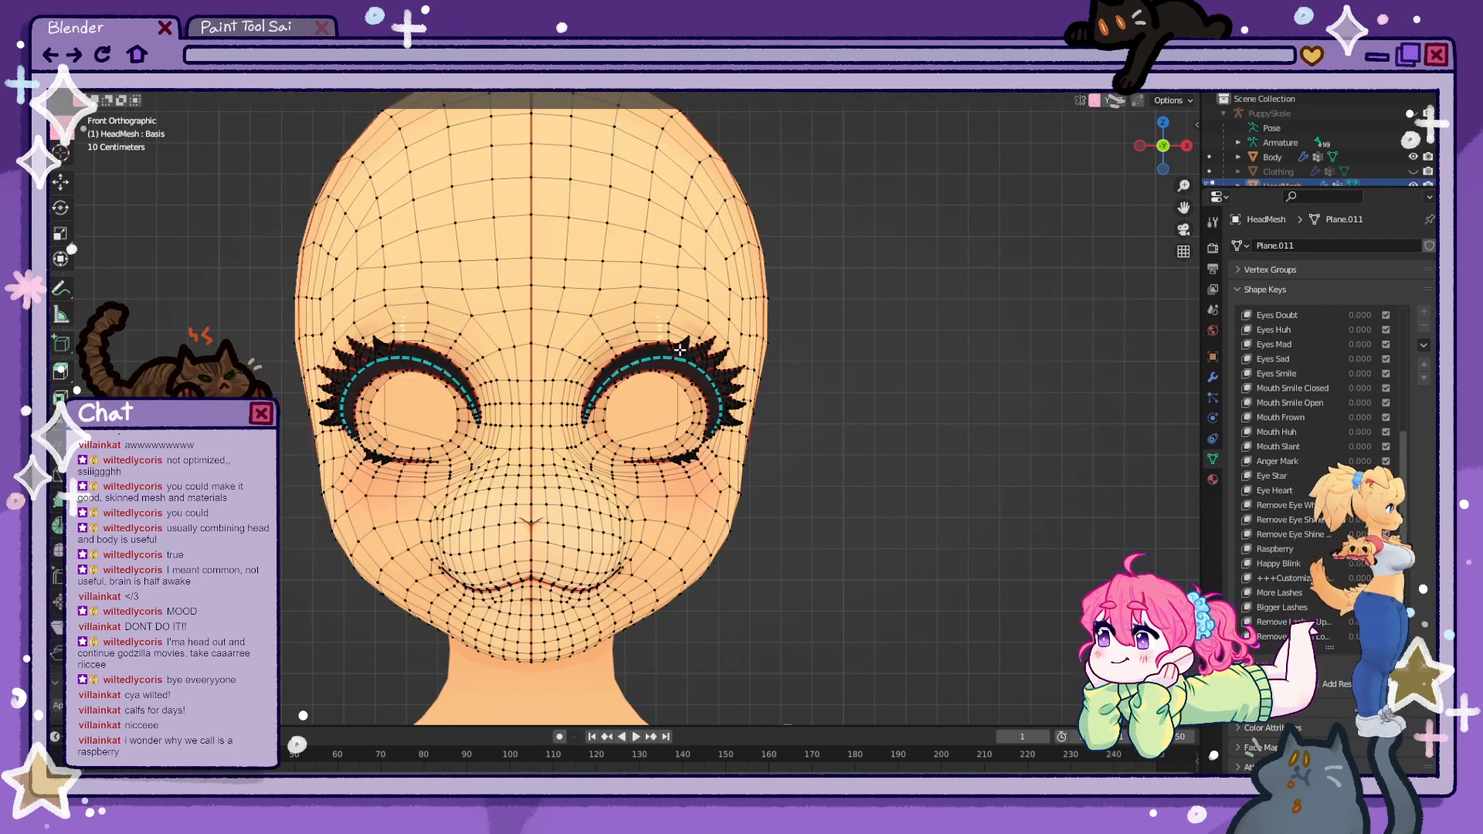
pyautogui.press('l')
pyautogui.press('l')
pyautogui.press('l')
pyautogui.press('l')
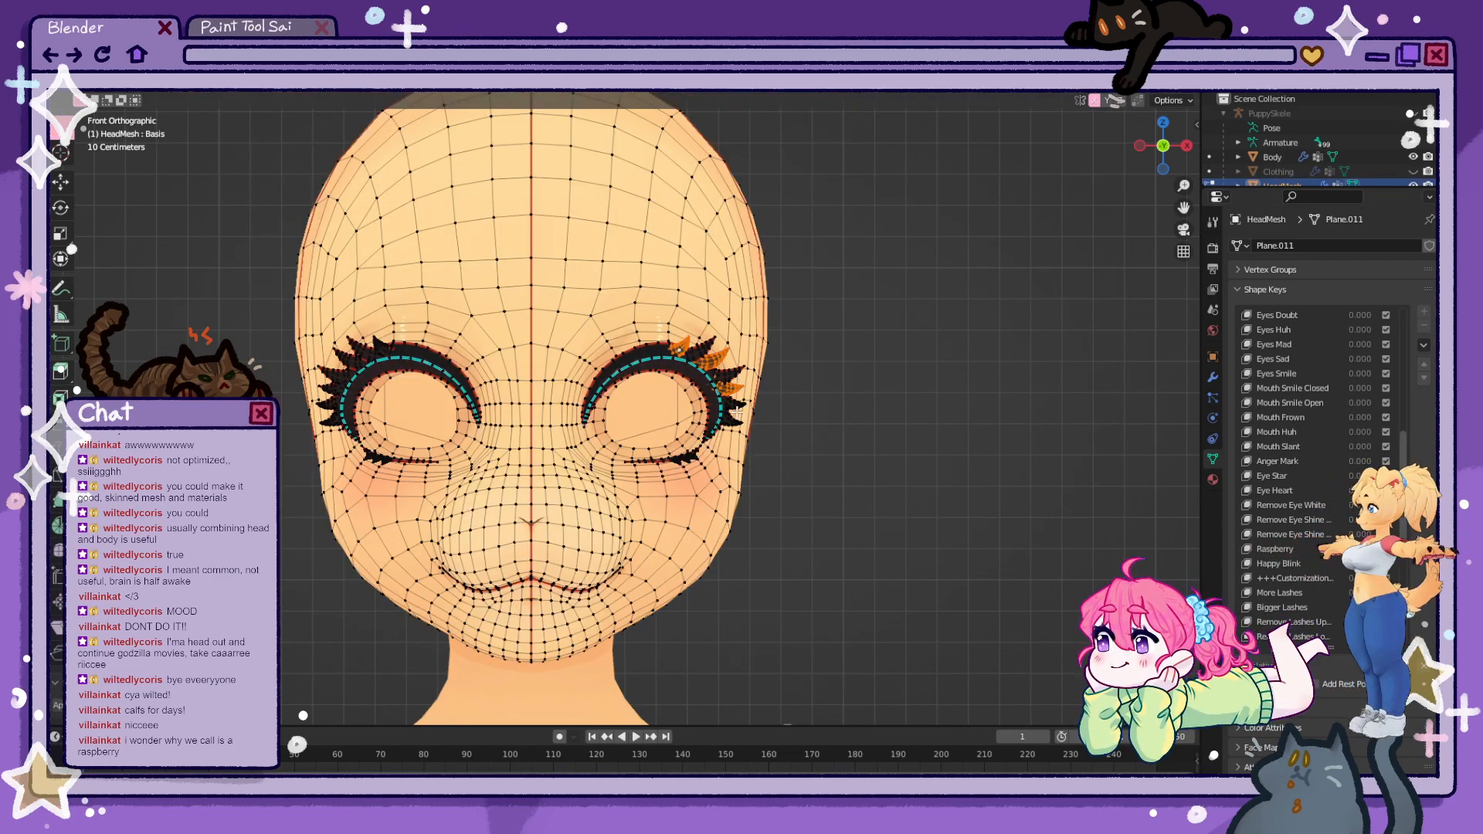
pyautogui.press('F3')
pyautogui.write('mir')
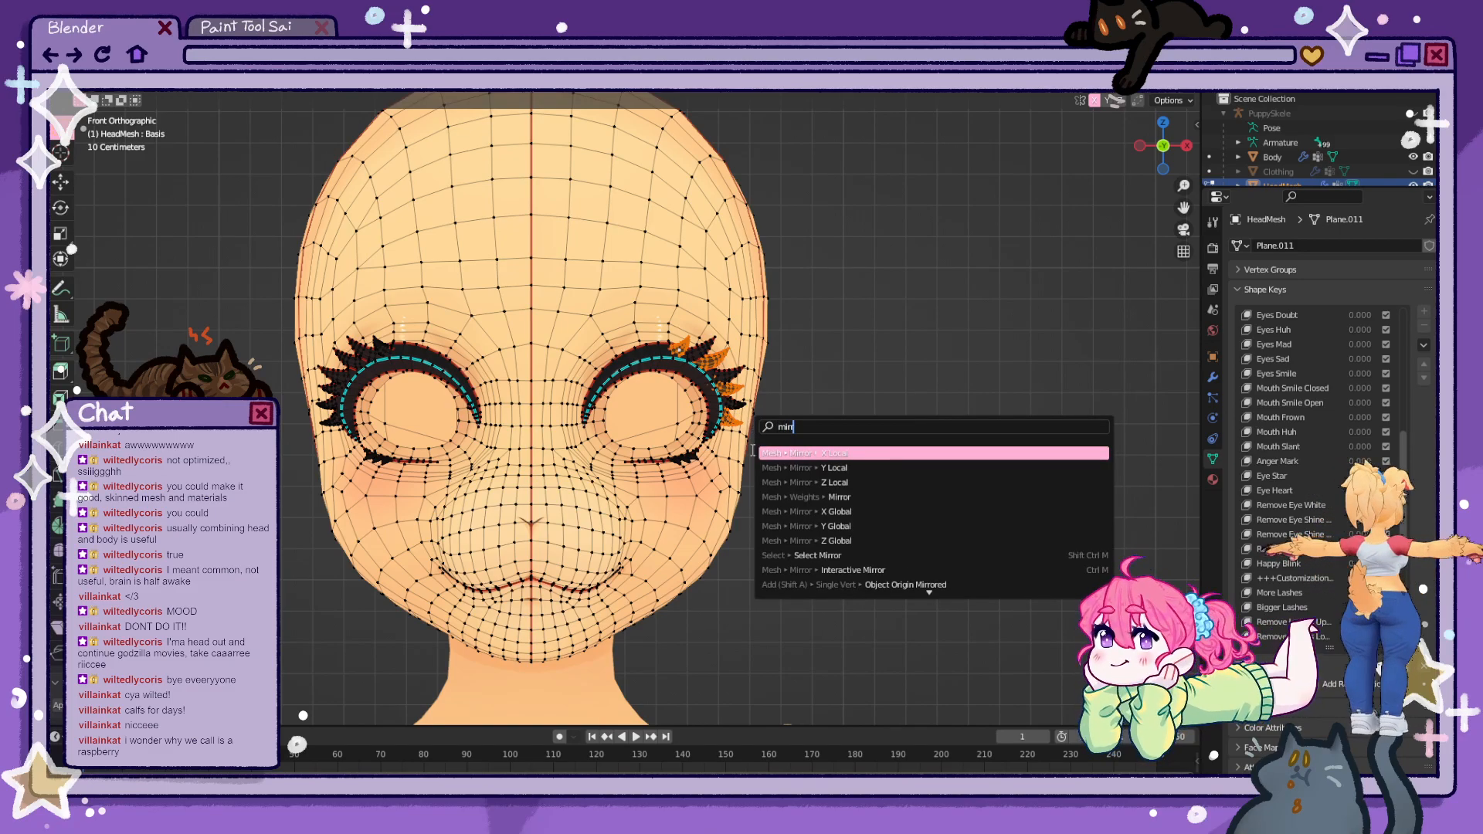
pyautogui.click(811, 555)
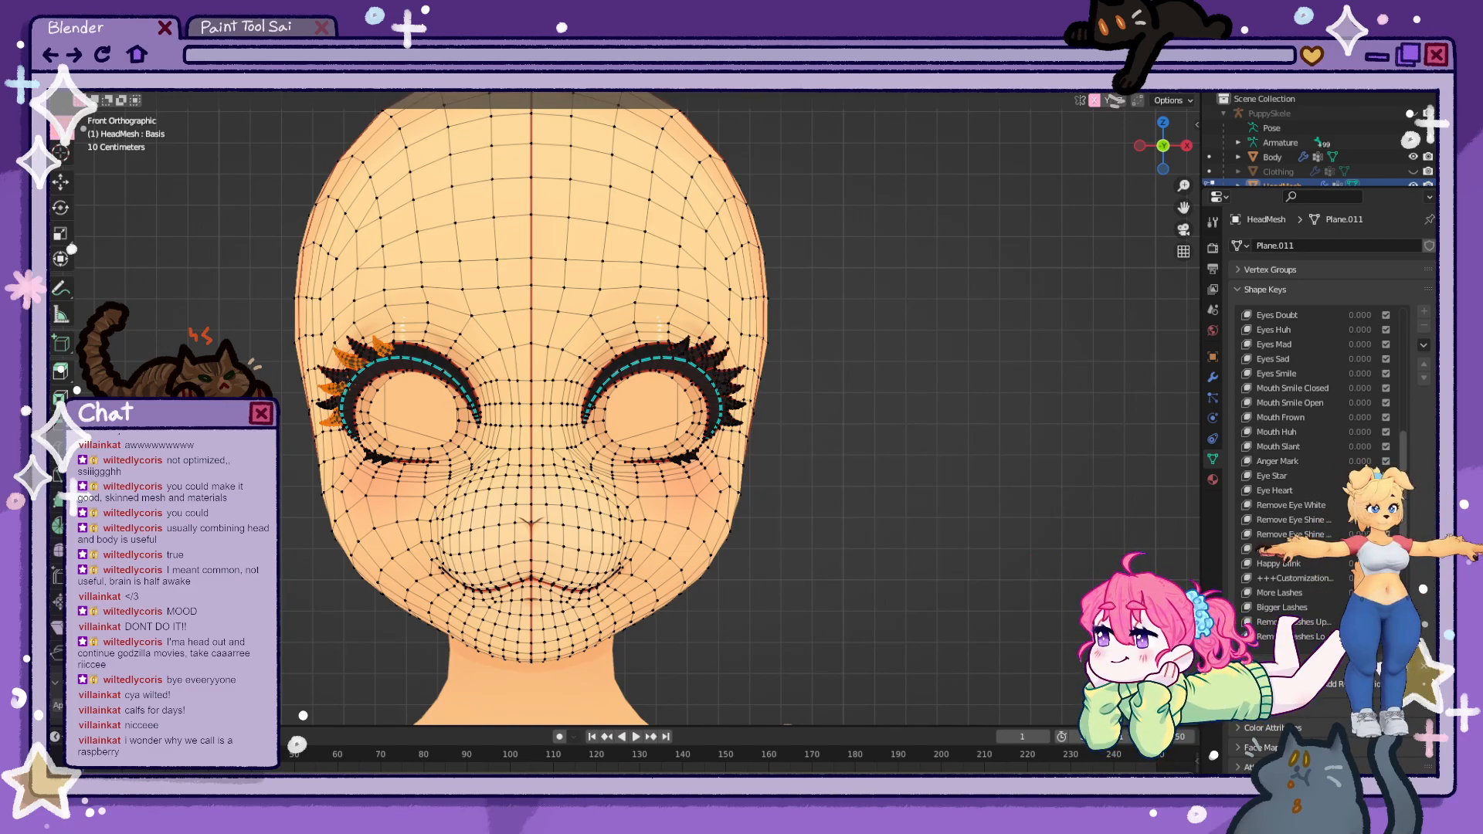
pyautogui.click(105, 712)
pyautogui.click(172, 710)
# - Move the selected lash pieces by 1 along Y in Basis to hide them inside the back of the head
pyautogui.scroll(20, 1313, 463)
pyautogui.press('KP_3')
pyautogui.hotkey('shift', 'z')
pyautogui.write('gy-1')
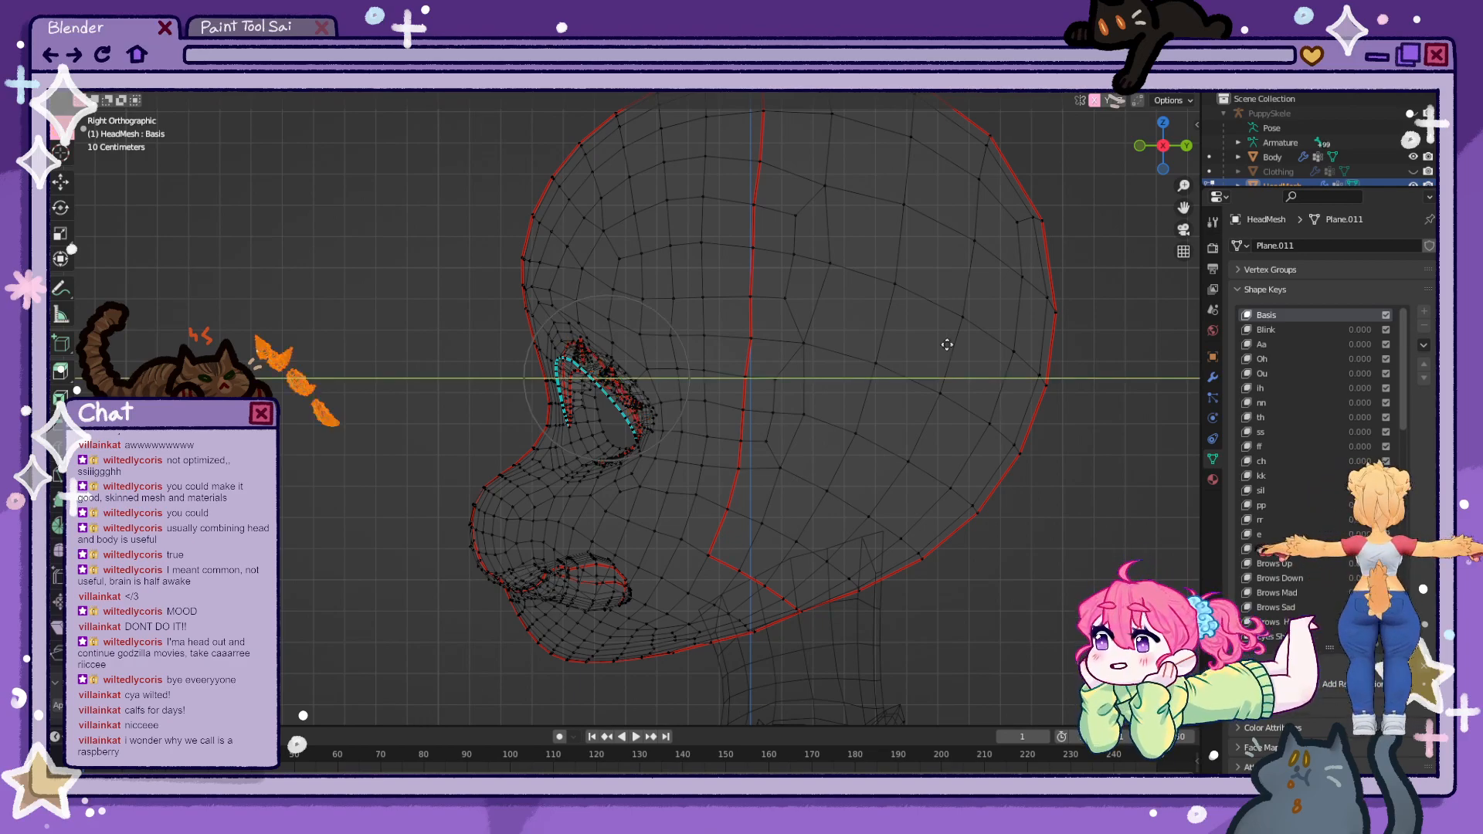
pyautogui.press('Escape')
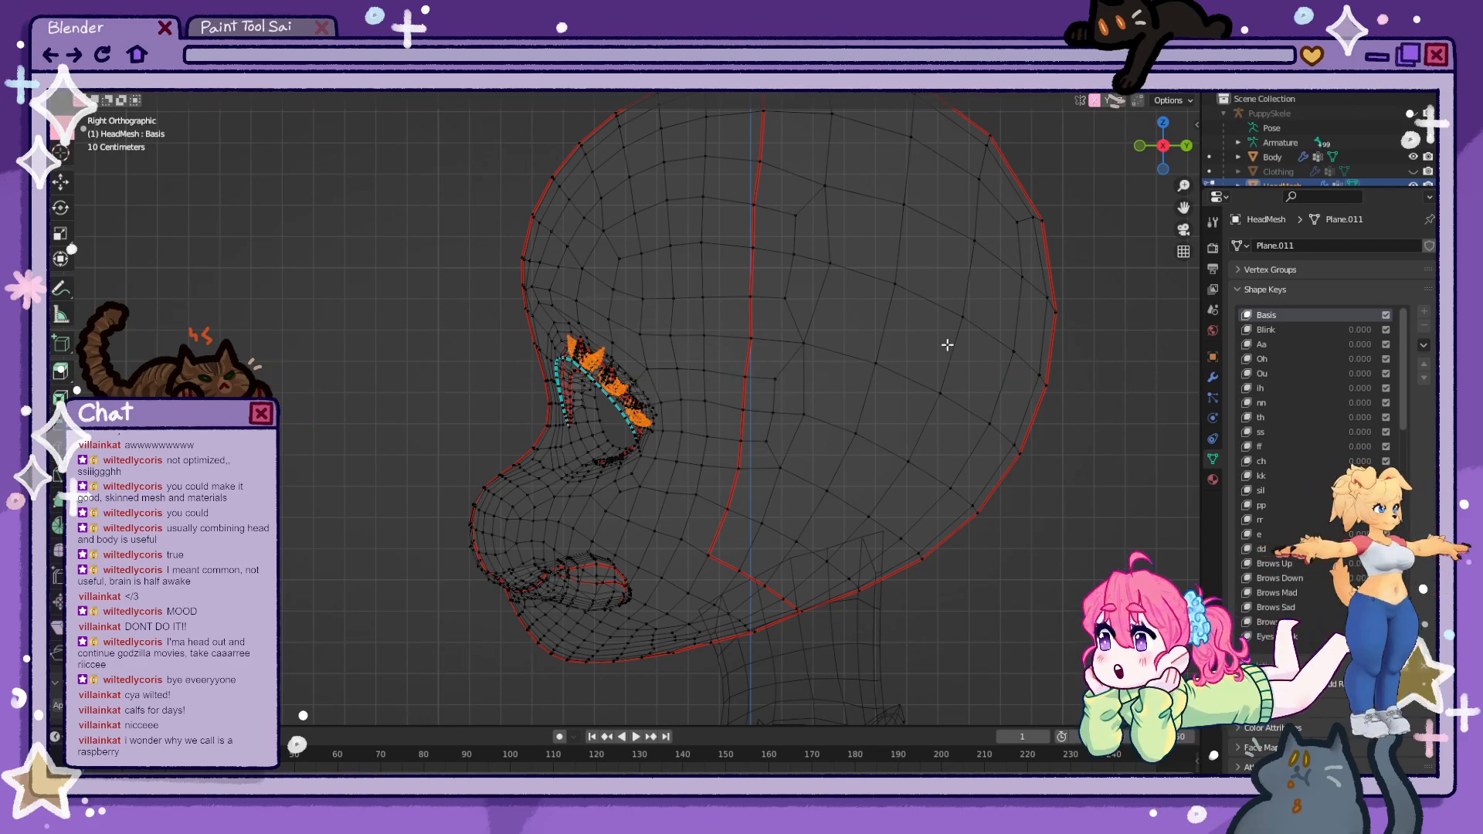
pyautogui.write('gy1')
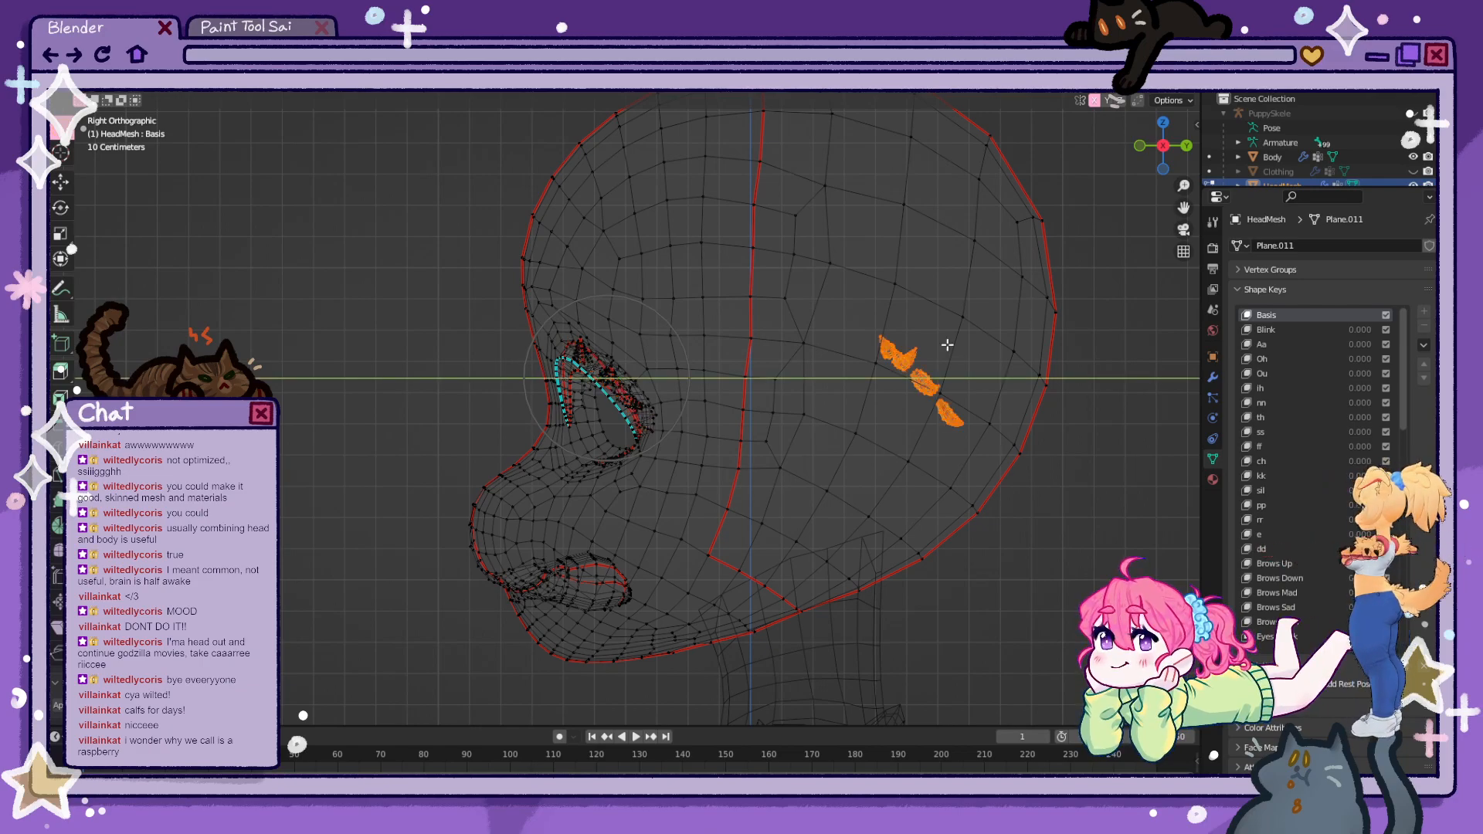
pyautogui.press('Return')
# - In the More Lashes shape key, scale the selected lash pieces down until they sit between the main upper lashes
pyautogui.scroll(-6, 1341, 578)
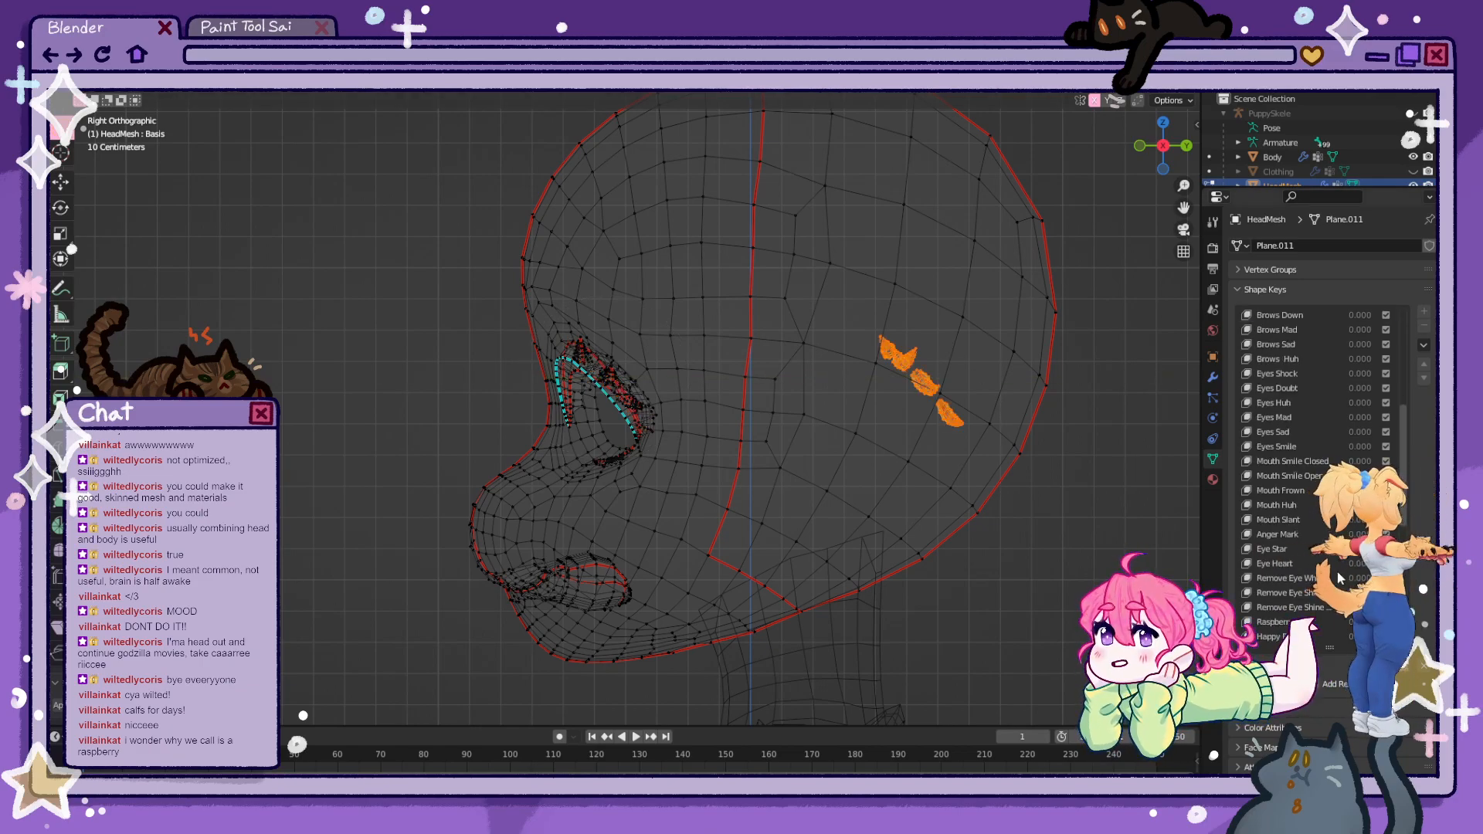
pyautogui.scroll(-5, 1327, 541)
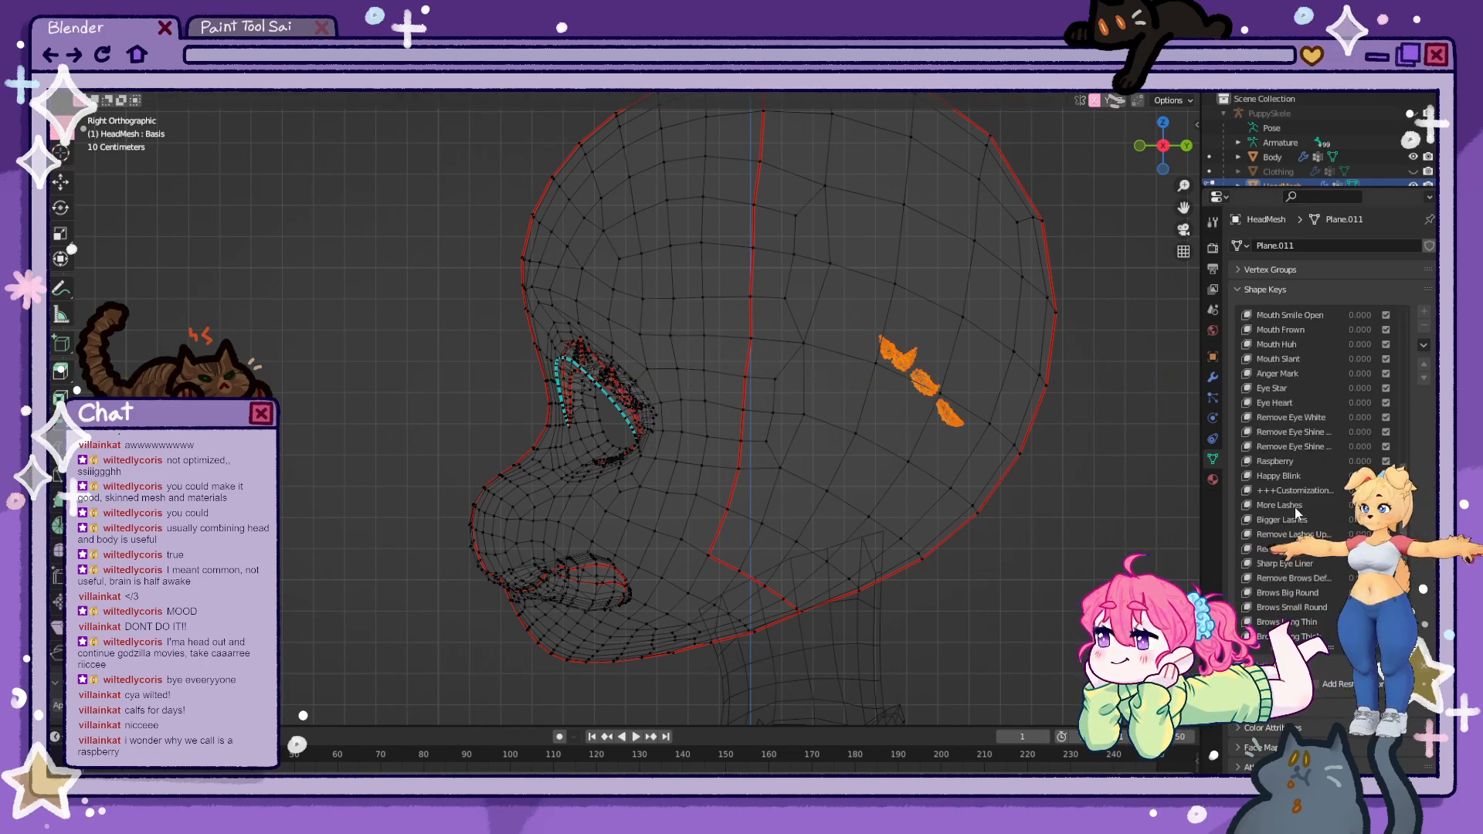
pyautogui.click(1294, 506)
pyautogui.moveTo(795, 424); pyautogui.dragTo(940, 426, button='middle')
pyautogui.hotkey('shift', 'z')
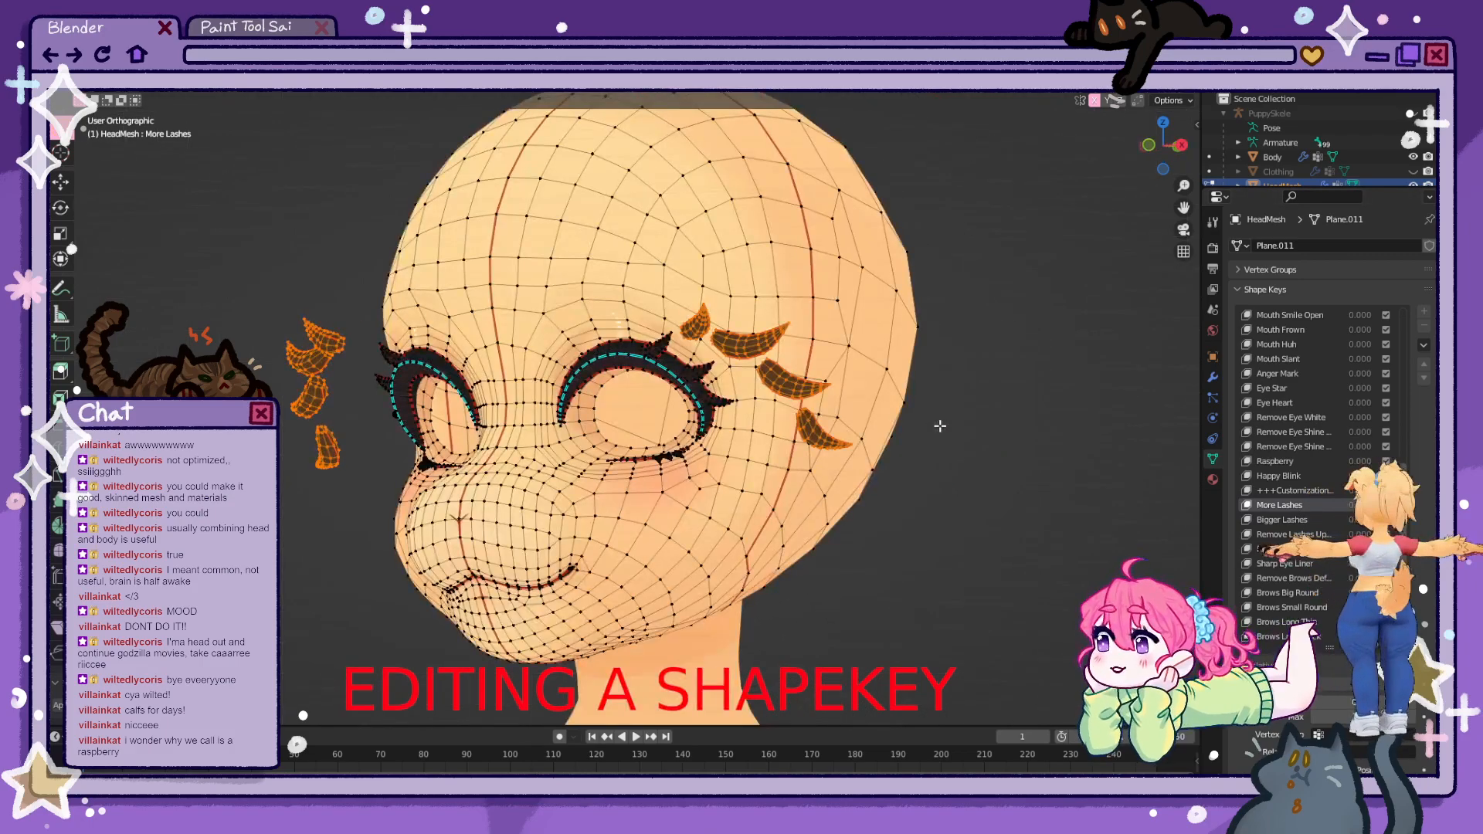
pyautogui.press('KP_1')
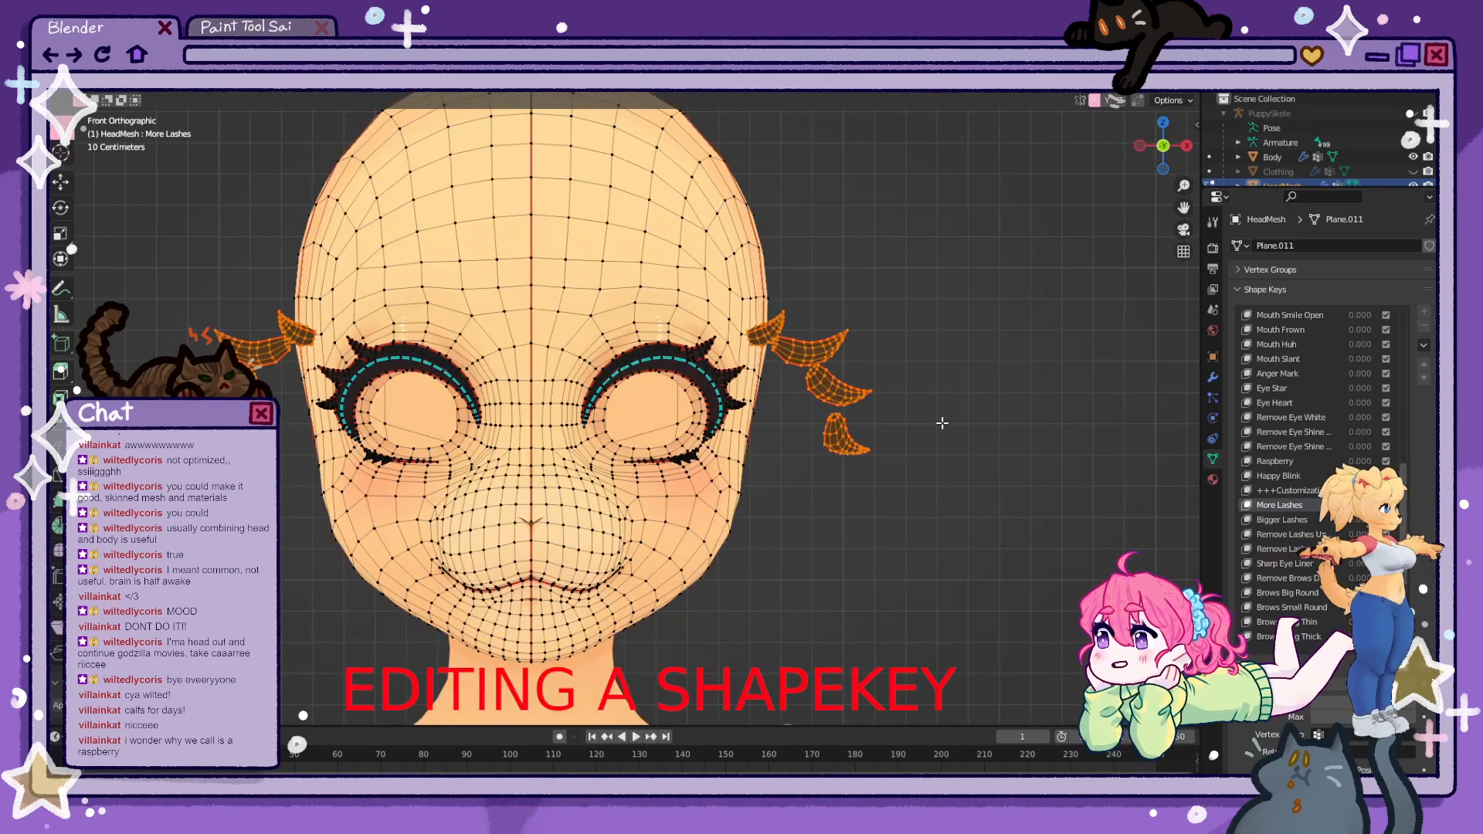
pyautogui.press('s')
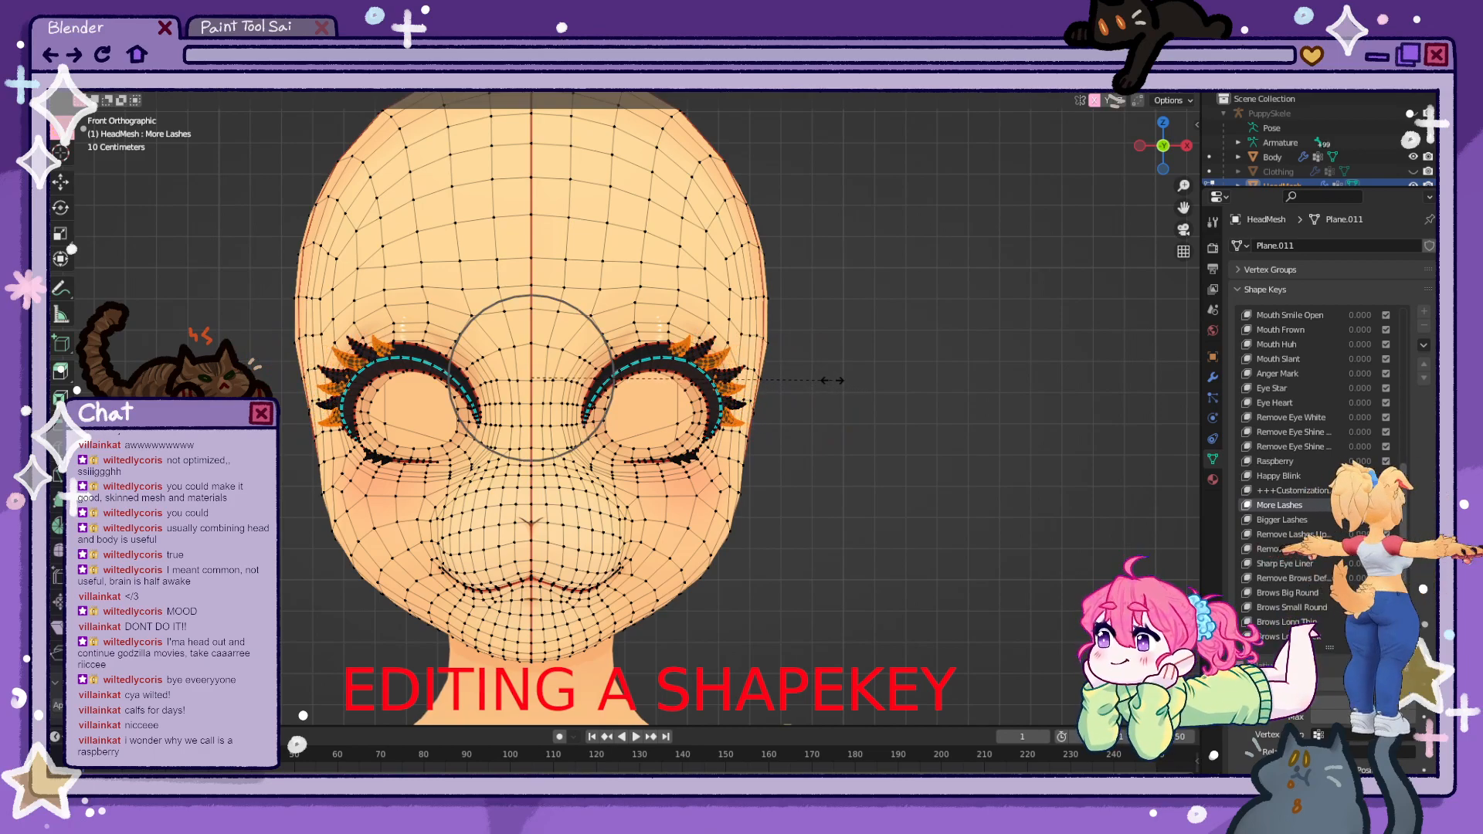
pyautogui.click(831, 380)
# - Finish editing the mesh and set More Lashes to 1.000 to preview the extra lashes on the face
pyautogui.scroll(6, 927, 386)
pyautogui.press('Tab')
pyautogui.press('Tab')
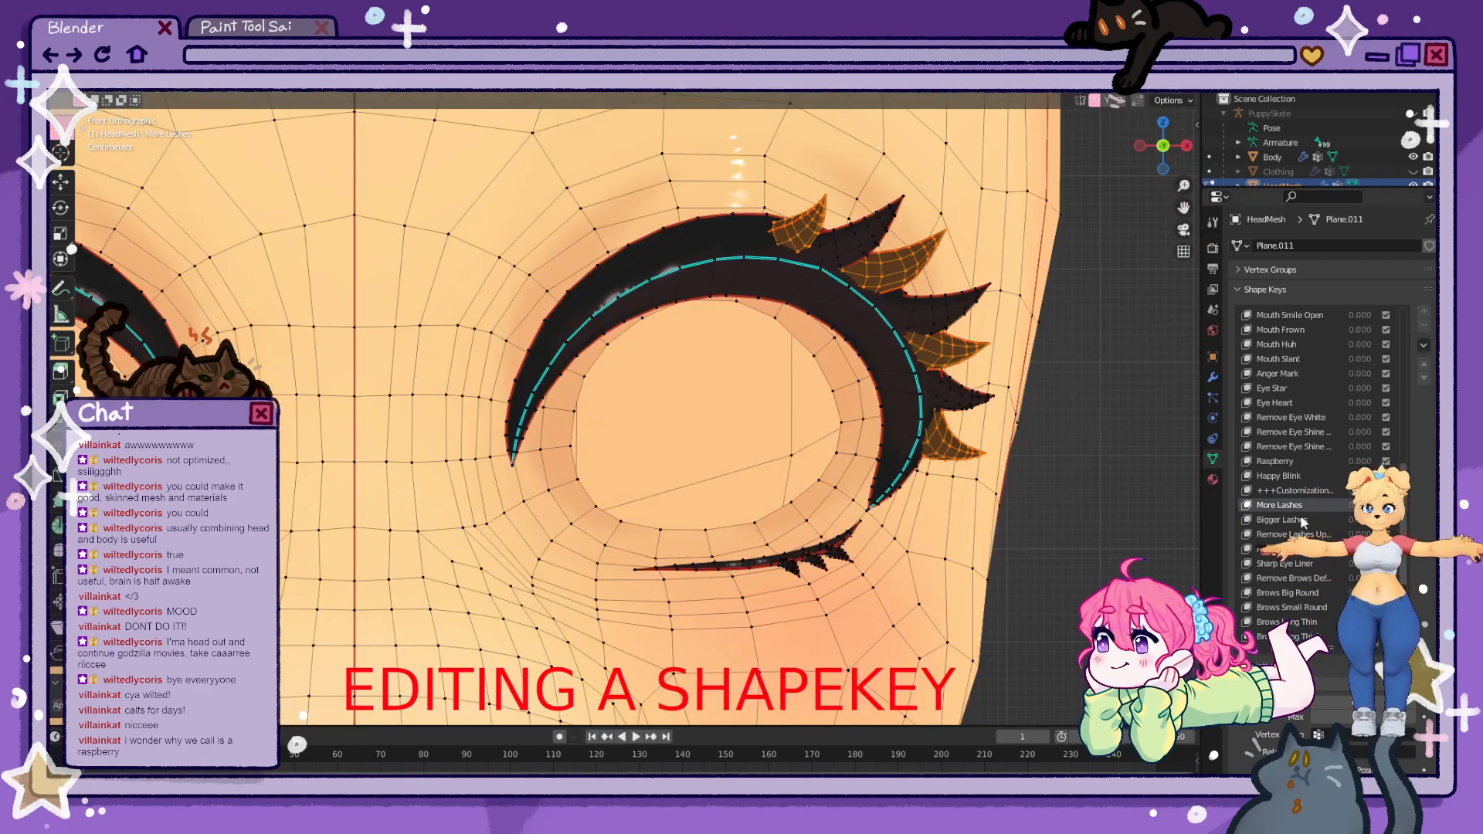
pyautogui.press('Tab')
pyautogui.scroll(-8, 1022, 468)
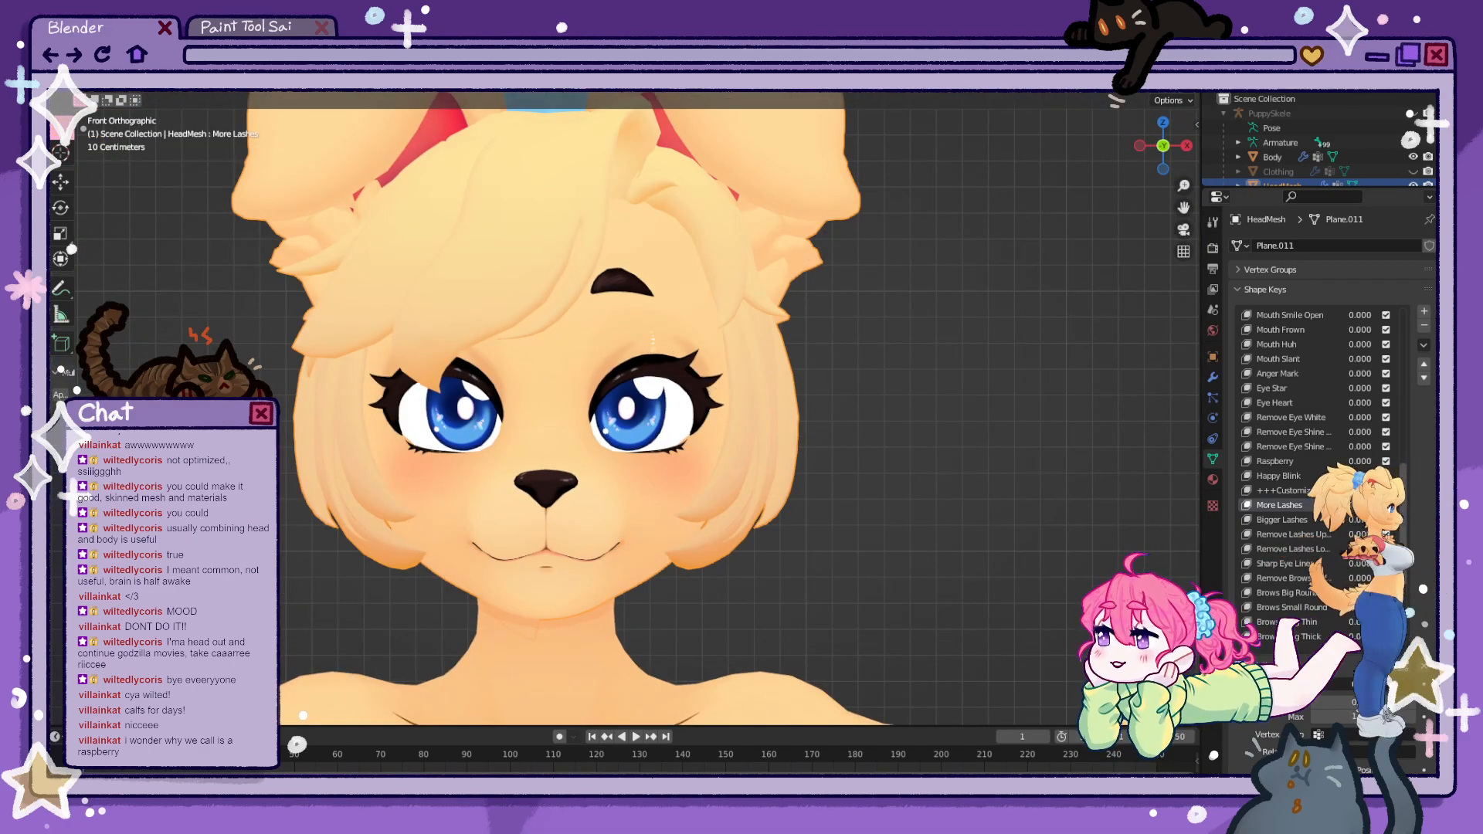
pyautogui.moveTo(1360, 506)
pyautogui.mouseDown()
pyautogui.moveTo(1429, 506)
pyautogui.moveTo(1429, 519)
pyautogui.moveTo(1290, 520)
pyautogui.moveTo(1360, 520)
pyautogui.mouseUp()
pyautogui.moveTo(1359, 520); pyautogui.dragTo(1289, 520)
# - Look through the shape key list and reset More Lashes to 0.000
pyautogui.scroll(-6, 1317, 534)
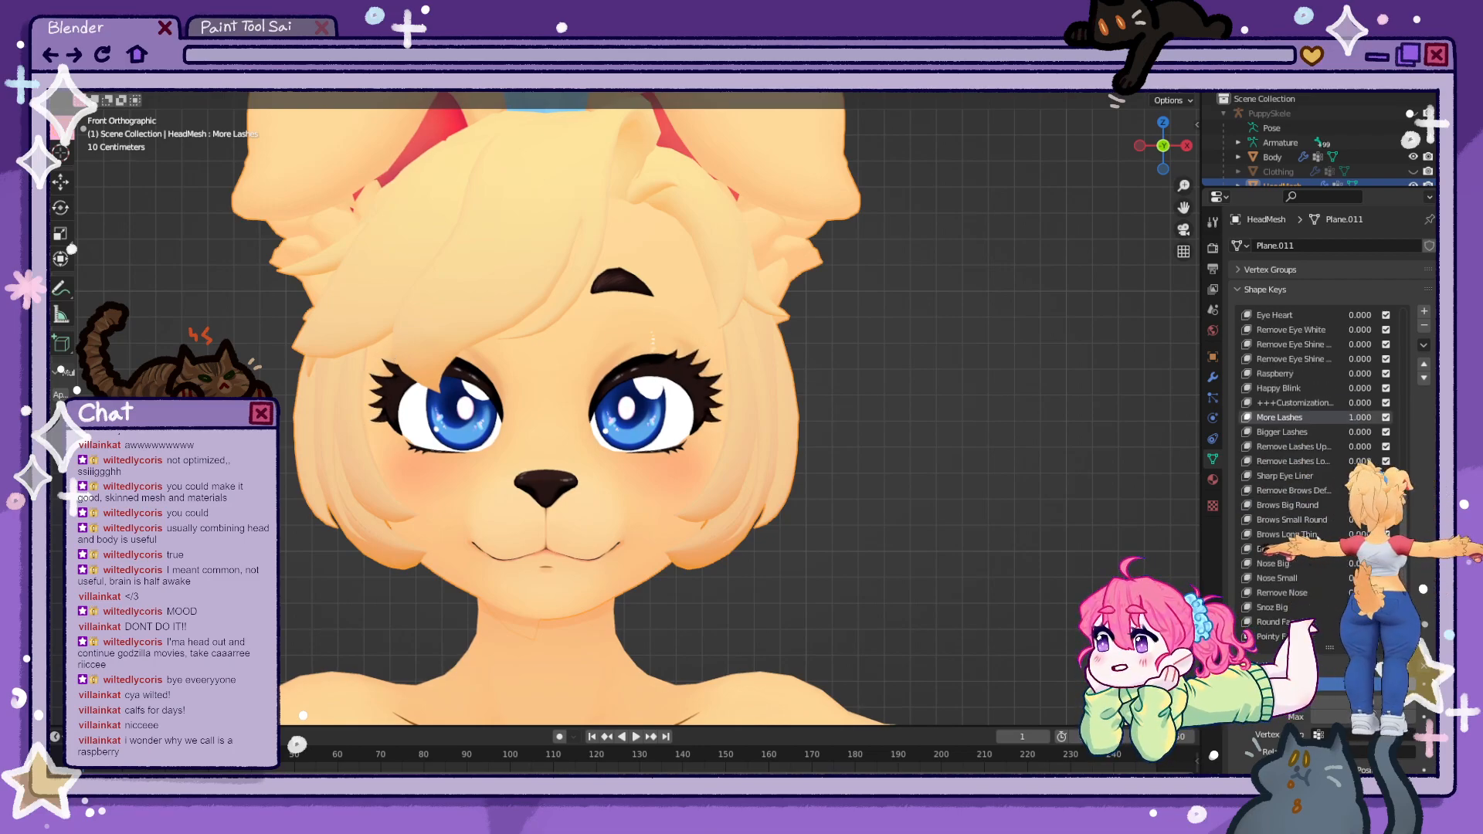
pyautogui.scroll(-10, 1319, 466)
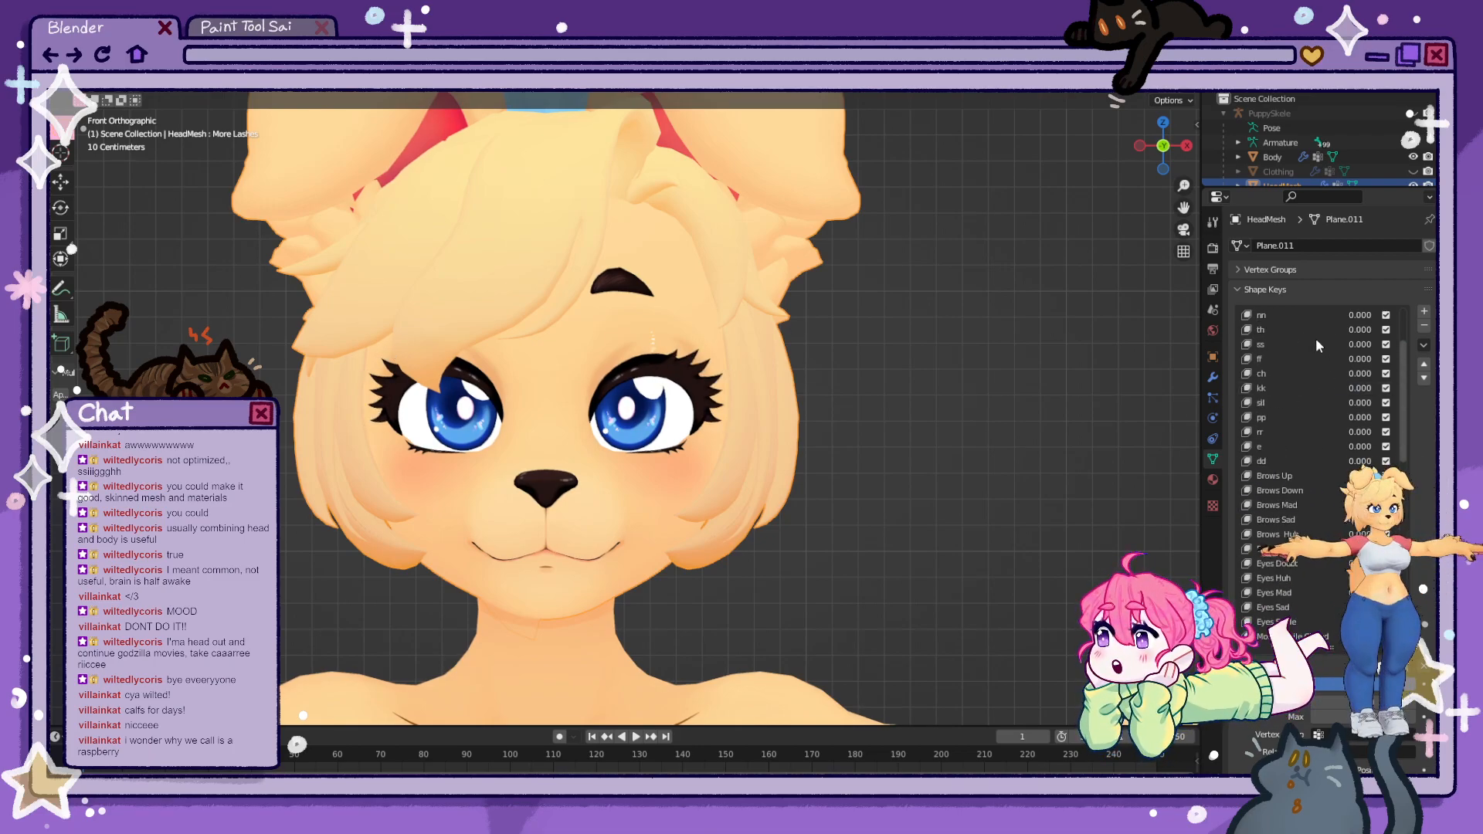
pyautogui.scroll(6, 1317, 347)
pyautogui.scroll(-20, 1327, 350)
pyautogui.moveTo(1358, 374)
pyautogui.mouseDown()
pyautogui.moveTo(1428, 374)
pyautogui.moveTo(1358, 374)
pyautogui.mouseUp()
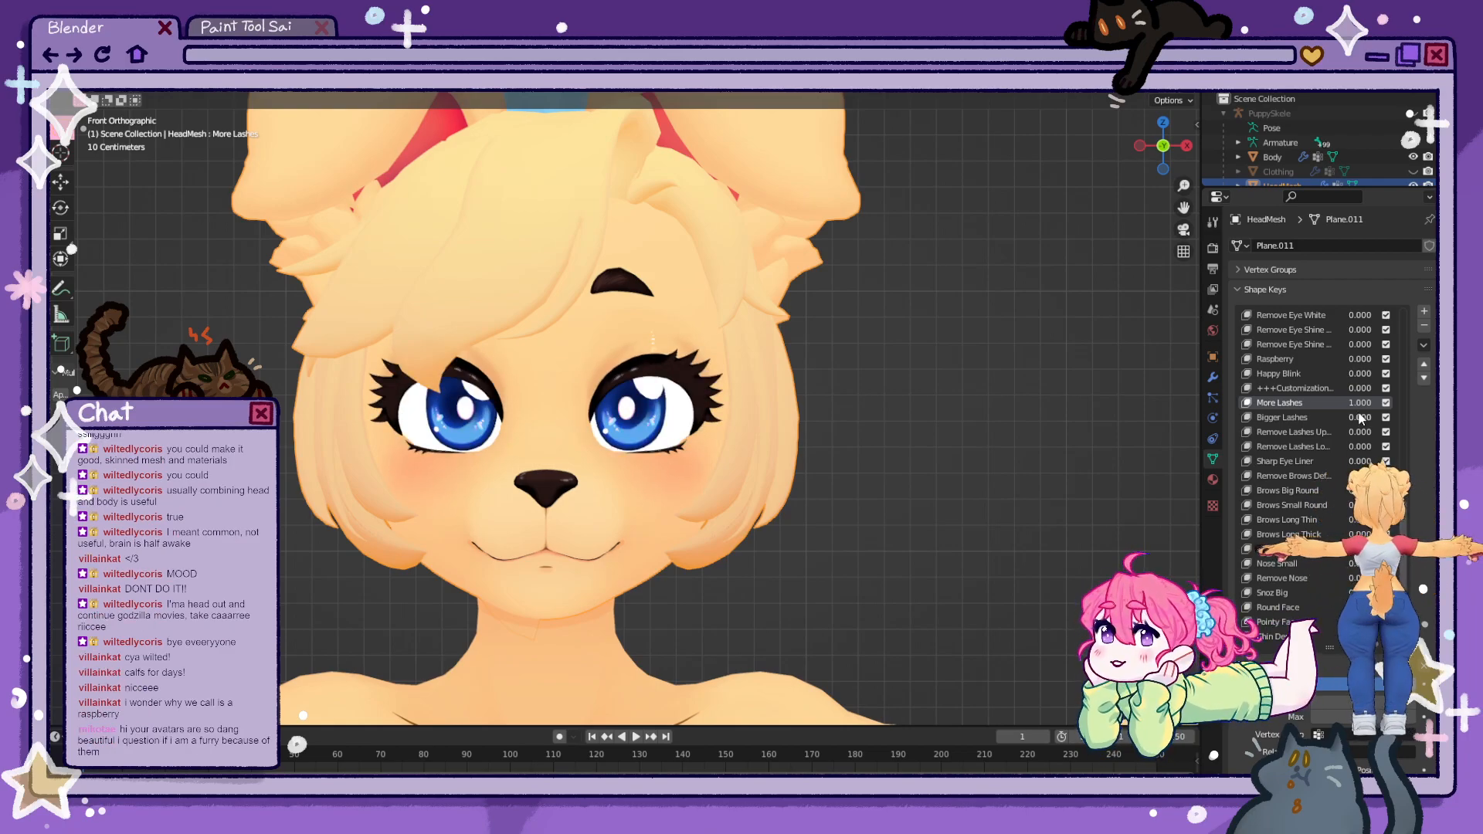
pyautogui.scroll(12, 1402, 417)
pyautogui.moveTo(1402, 418); pyautogui.dragTo(1390, 341)
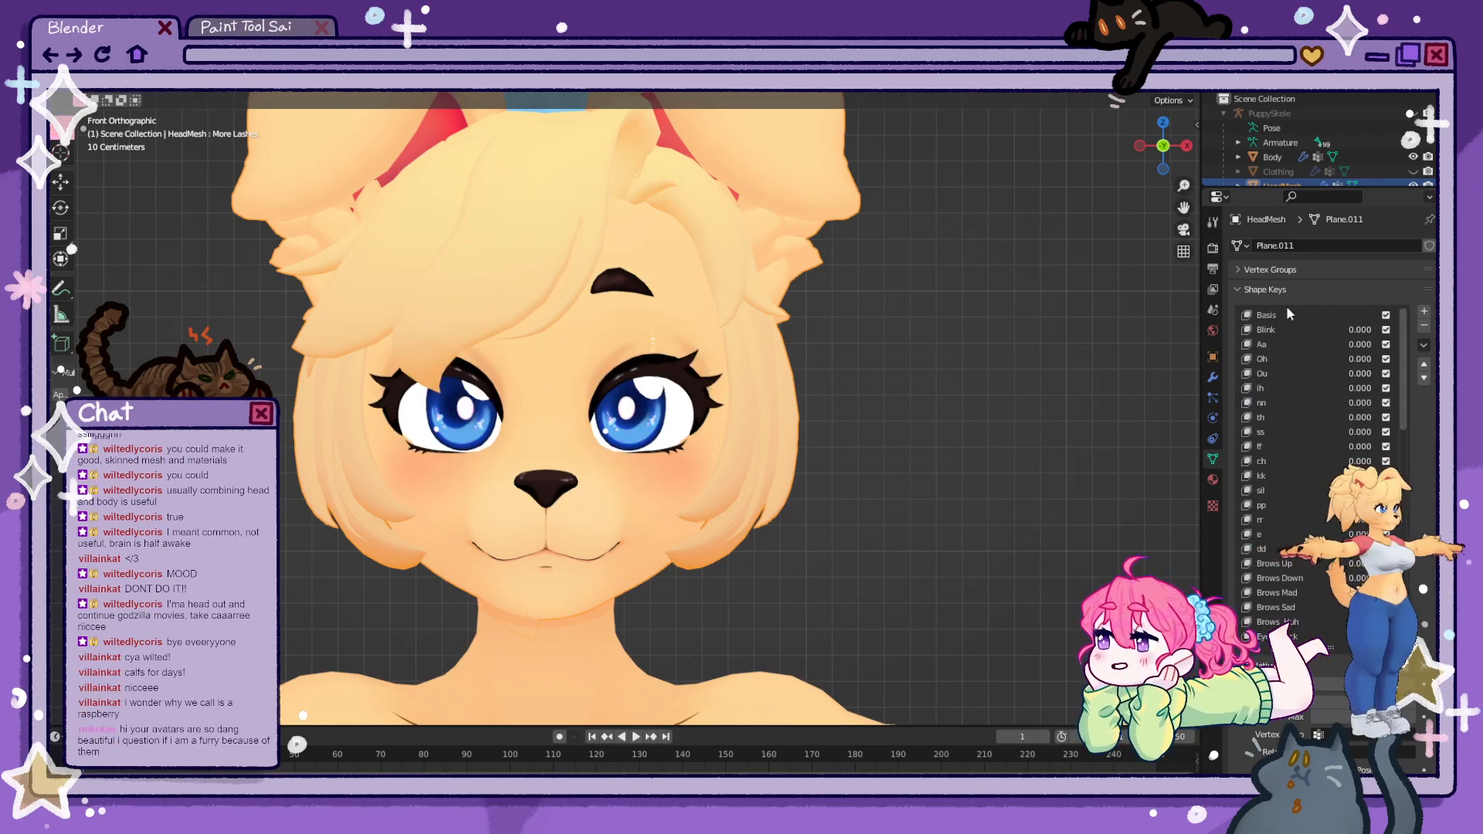
# - Make AnnimationBoop the active shape key and set its value to 1.000, with the nose and mouth in view
pyautogui.click(1286, 315)
pyautogui.scroll(-8, 243, 235)
pyautogui.scroll(8, 664, 418)
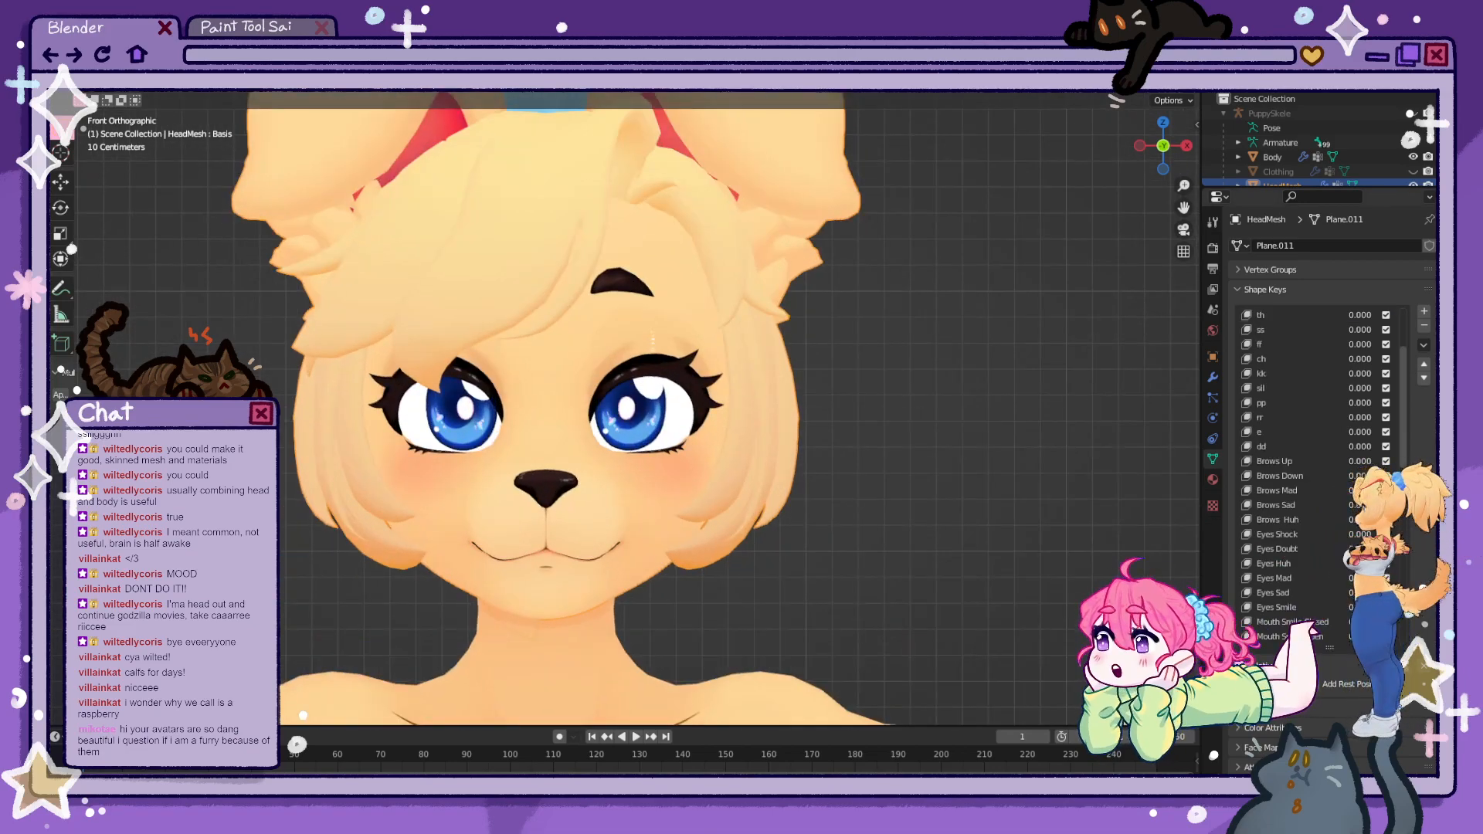
pyautogui.scroll(-8, 1300, 566)
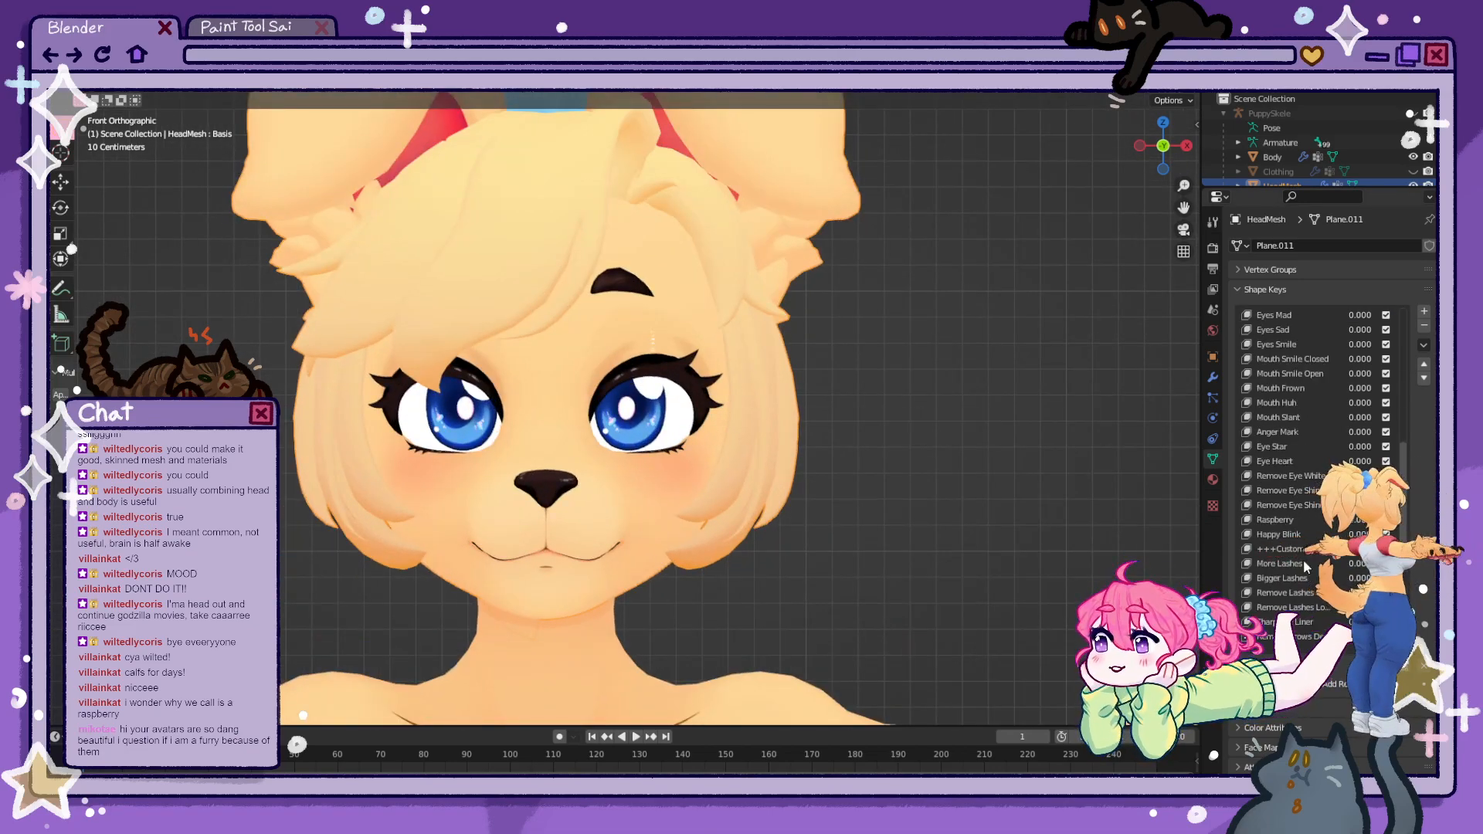
pyautogui.scroll(-8, 1300, 566)
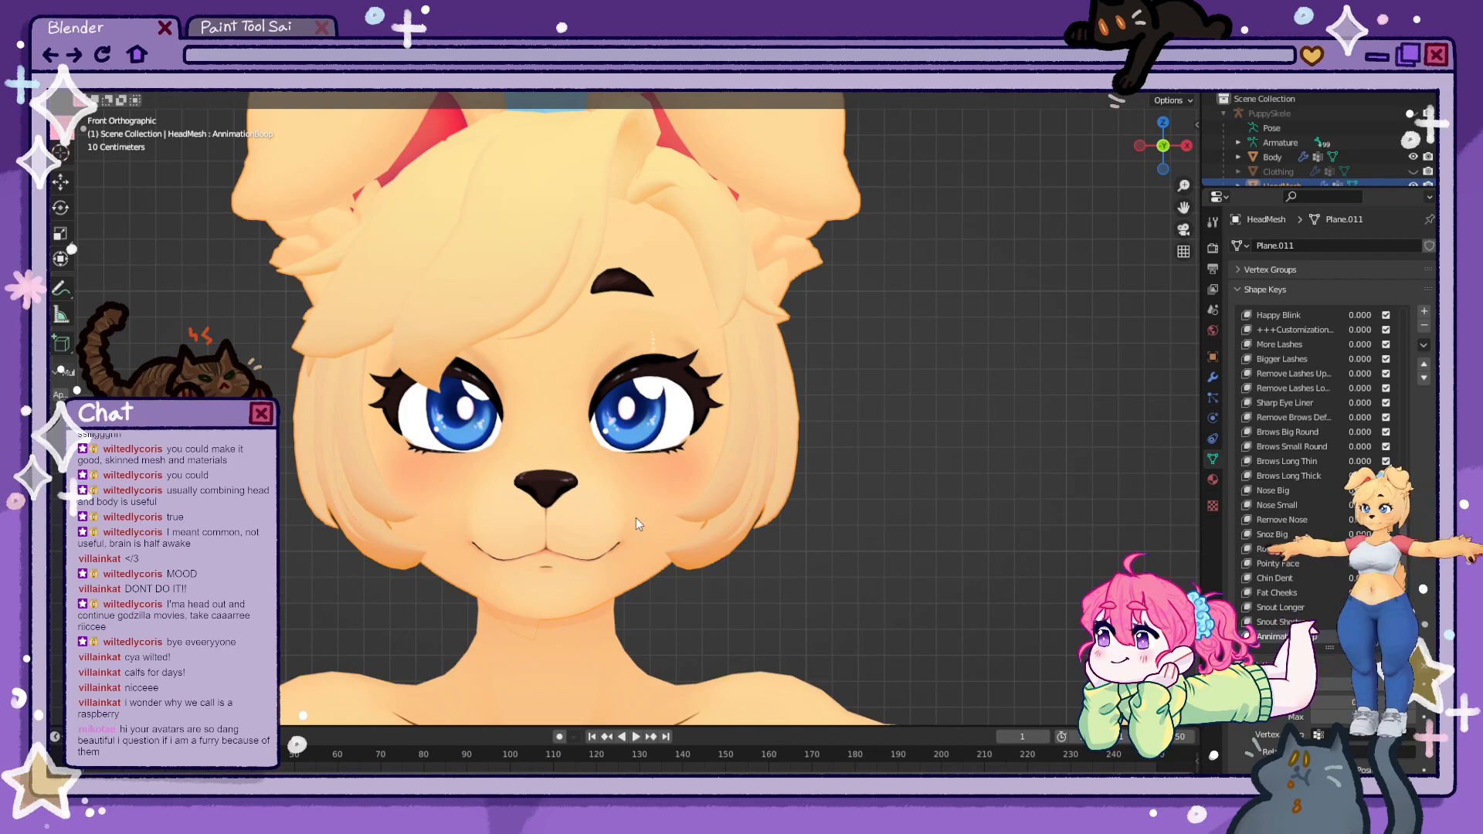
pyautogui.scroll(4, 636, 524)
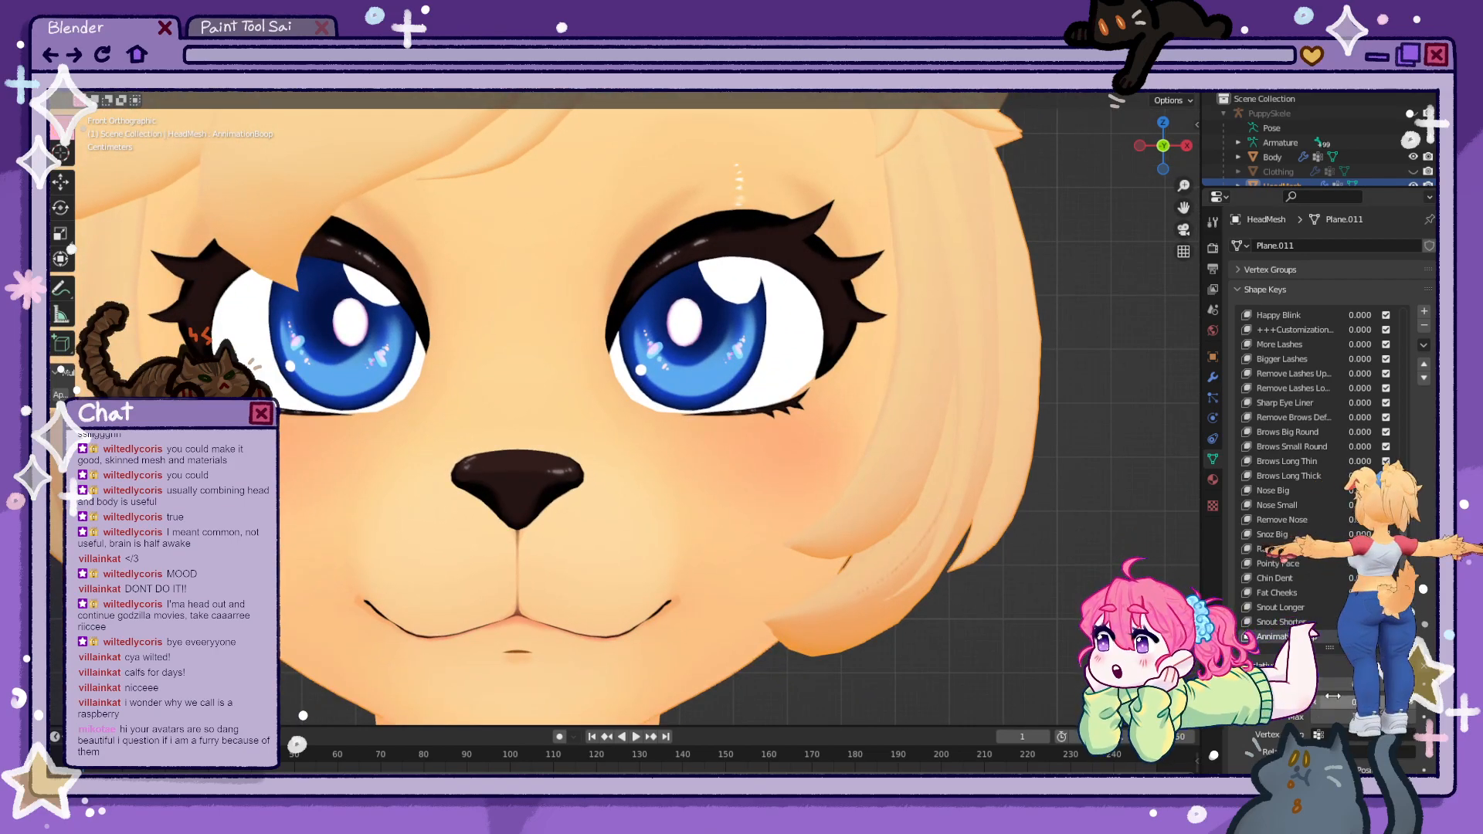
pyautogui.moveTo(1332, 685); pyautogui.dragTo(1429, 685)
pyautogui.keyDown('shift'); pyautogui.moveTo(523, 542); pyautogui.dragTo(570, 420, button='middle'); pyautogui.keyUp('shift')
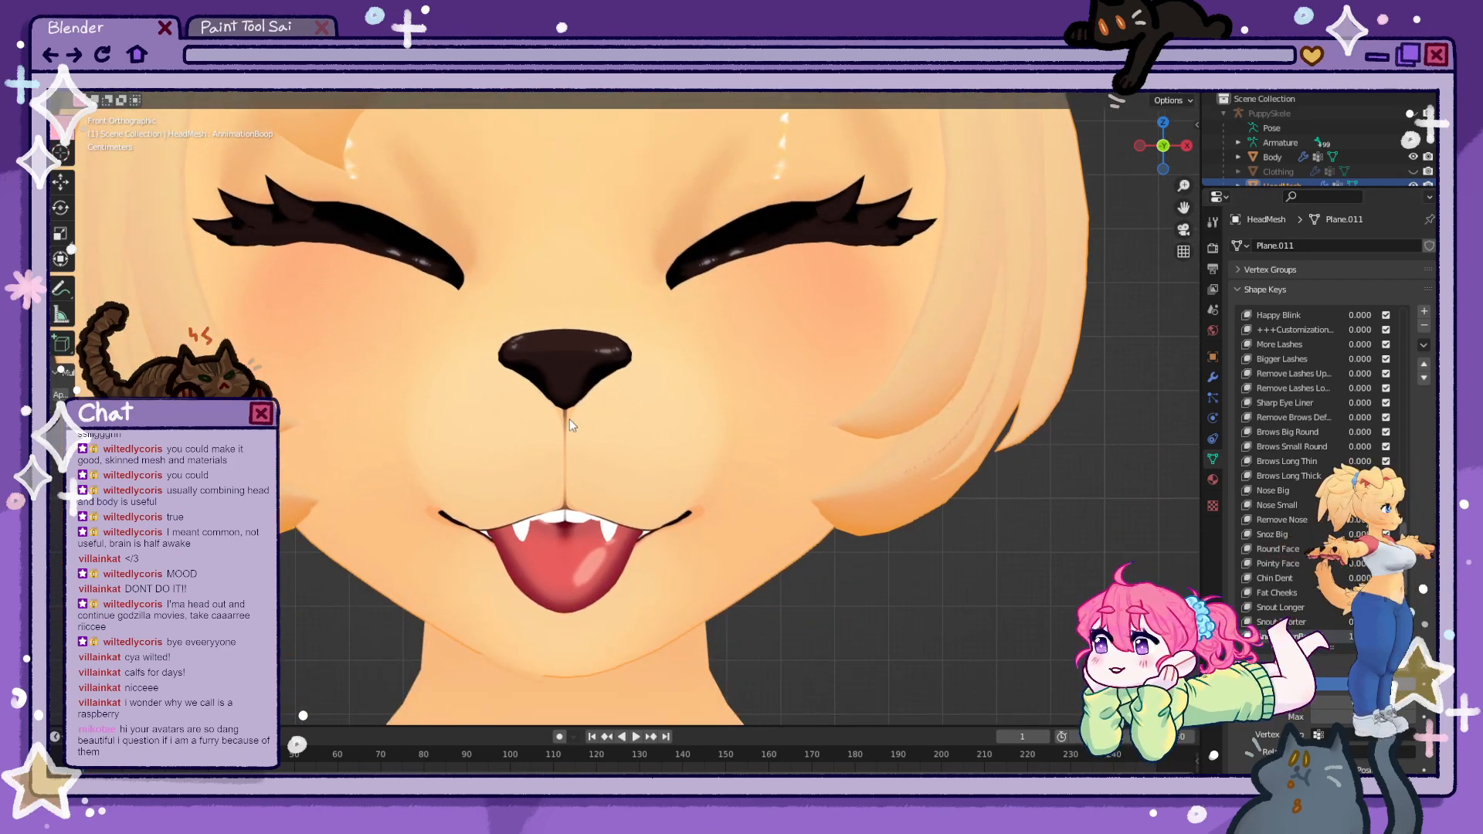
# - In the AnnimationBoop shape key, push the snout slightly back toward the face using a wide proportional falloff
pyautogui.press('Tab')
pyautogui.hotkey('alt', 'h')
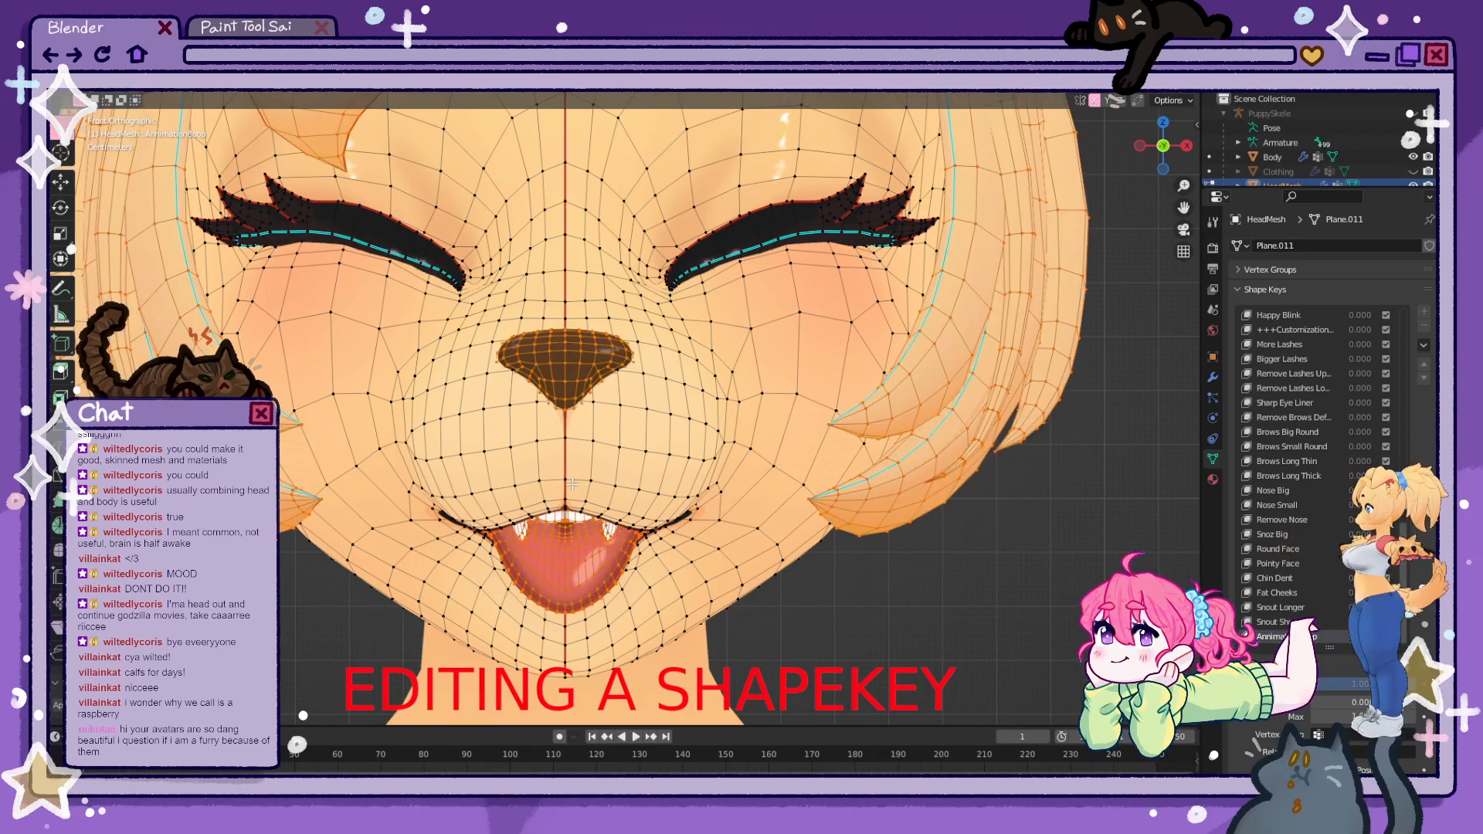
pyautogui.hotkey('alt', 'a')
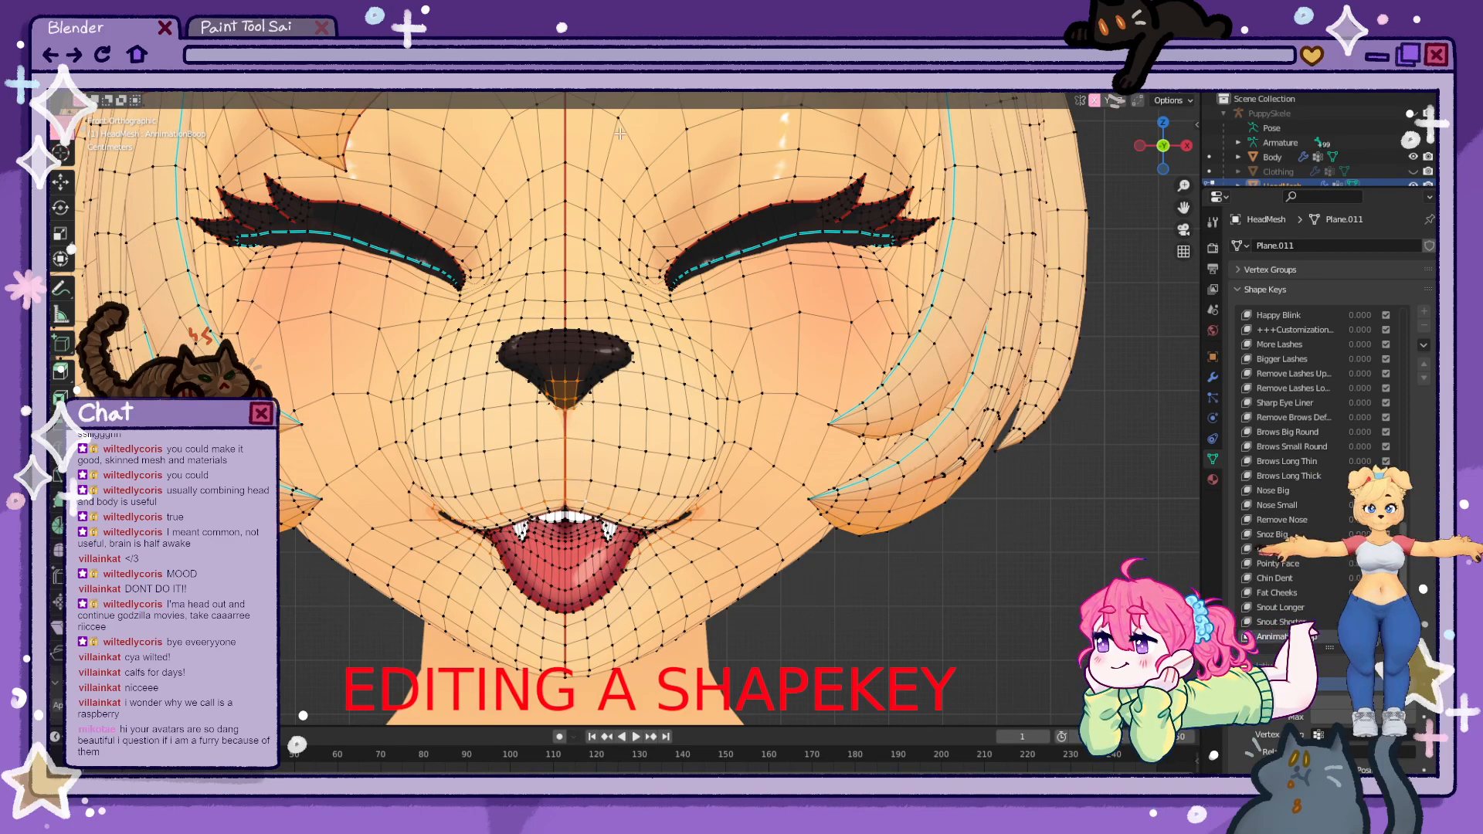
pyautogui.click(689, 94)
pyautogui.press('KP_3')
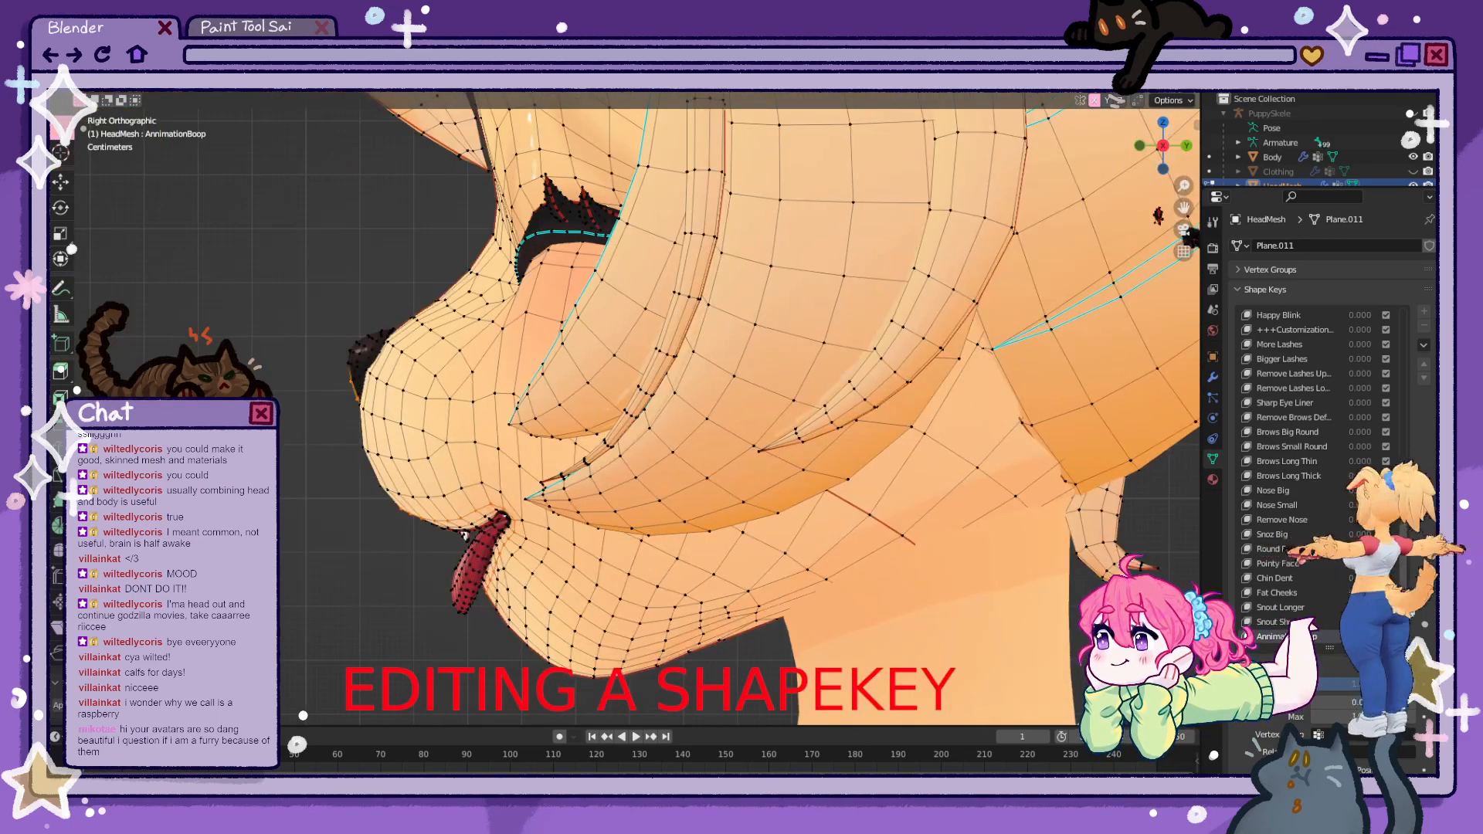
pyautogui.press('g')
pyautogui.press('z')
pyautogui.scroll(-3, 297, 437)
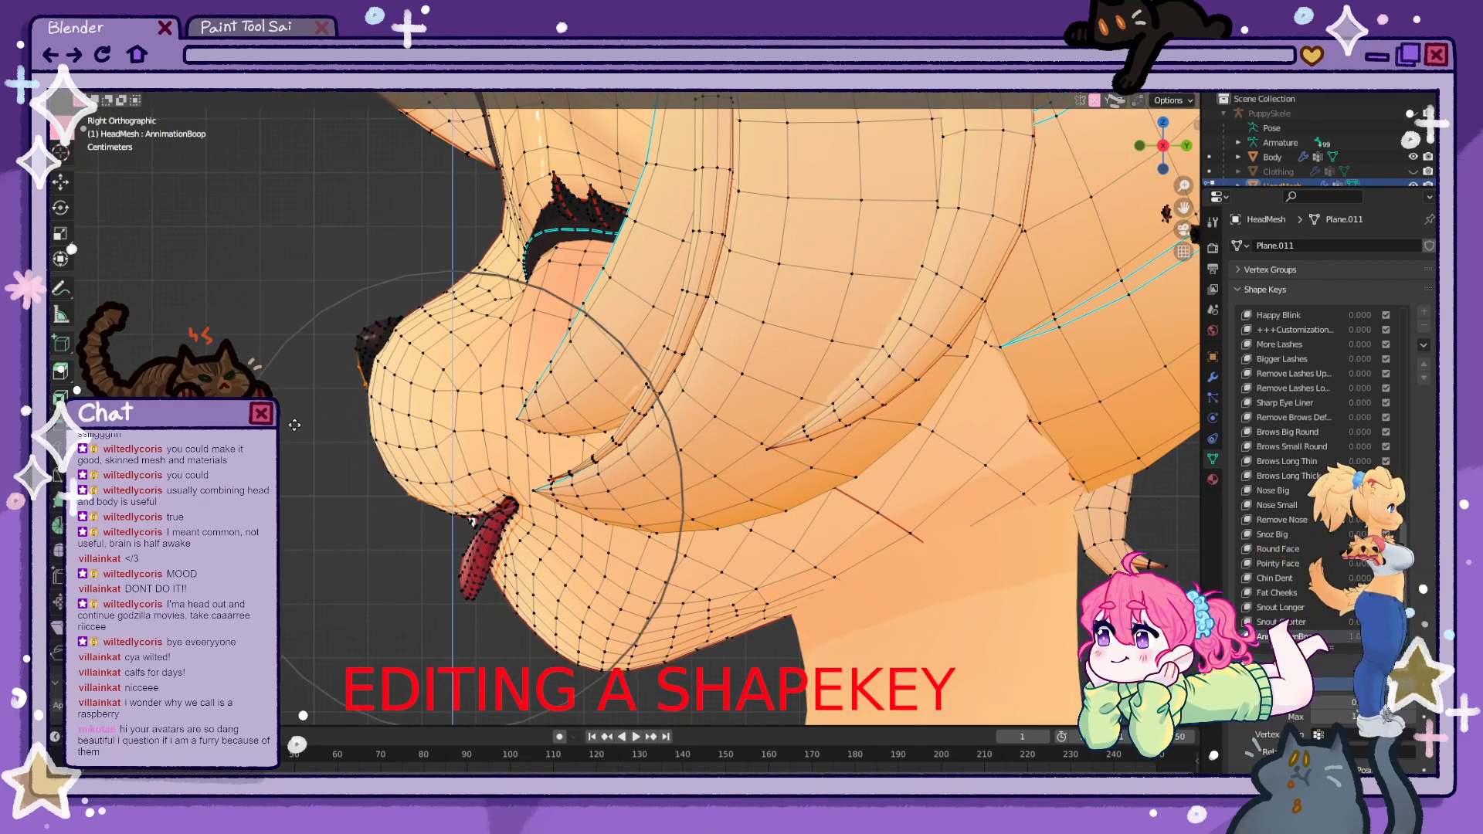
pyautogui.click(321, 356)
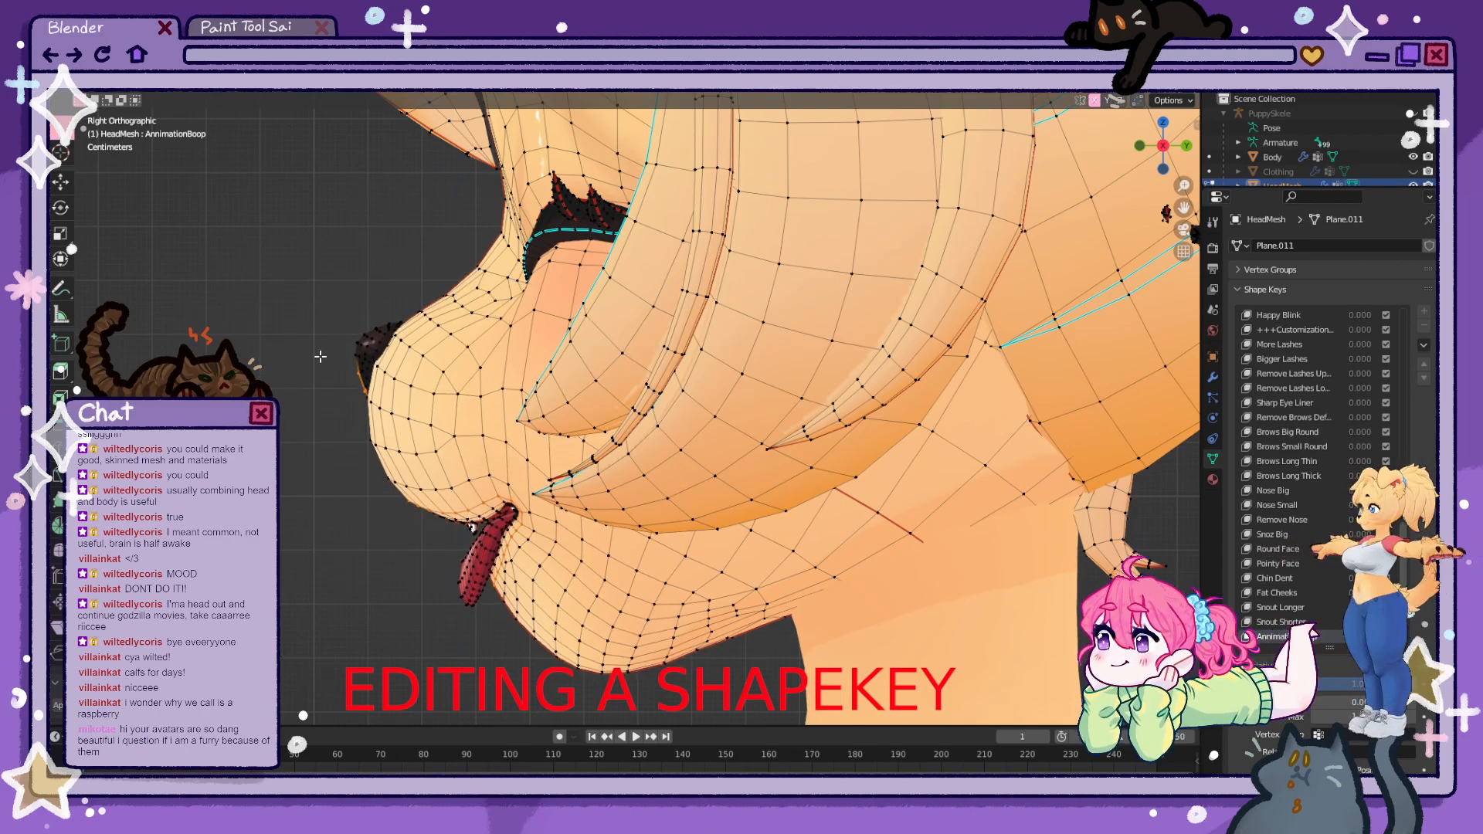
# - Raise the nose and rotate it upward on the snout, and check the boop expression from the front
pyautogui.press('g')
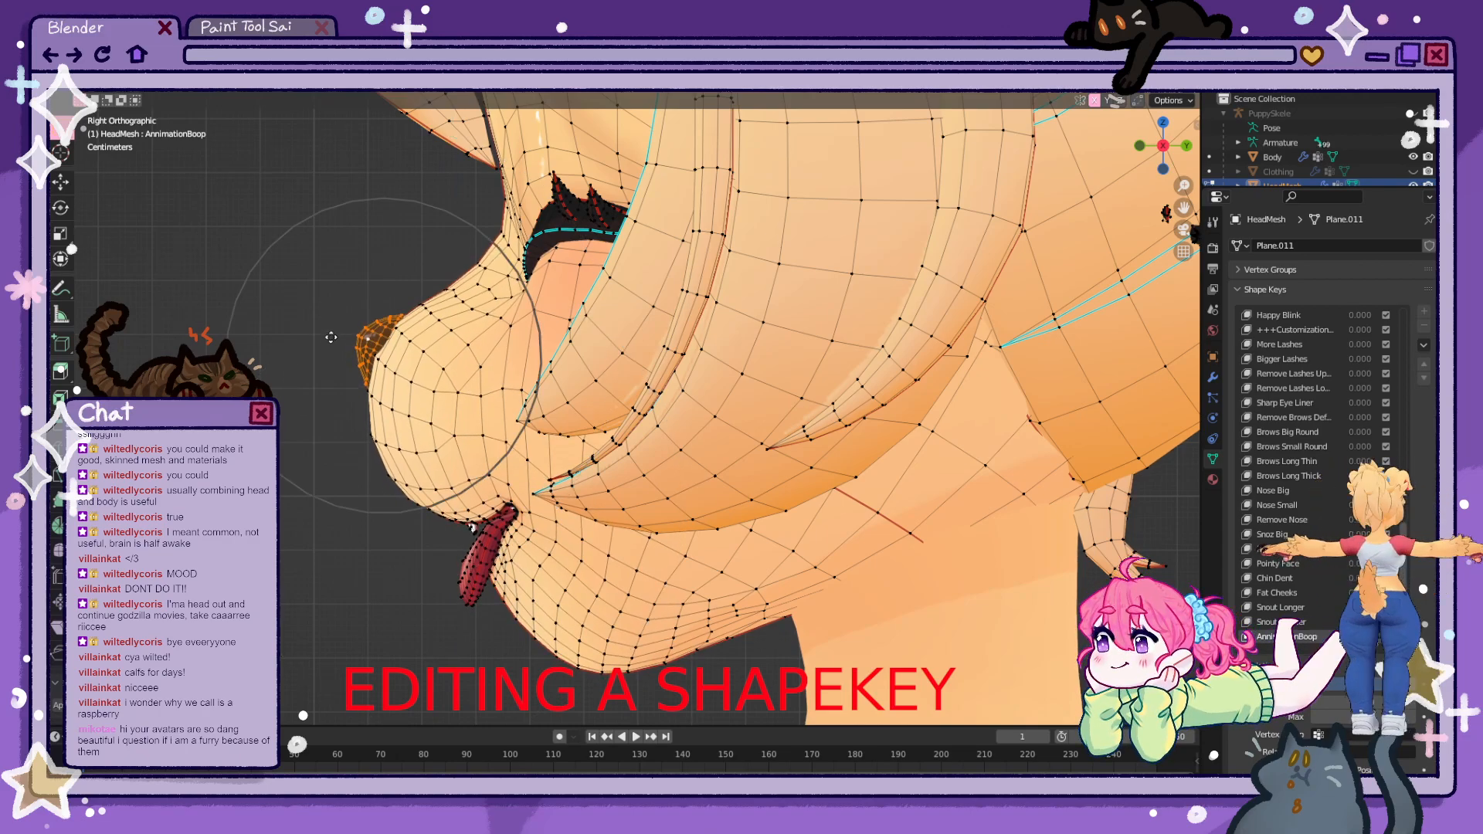
pyautogui.click(382, 317)
pyautogui.press('g')
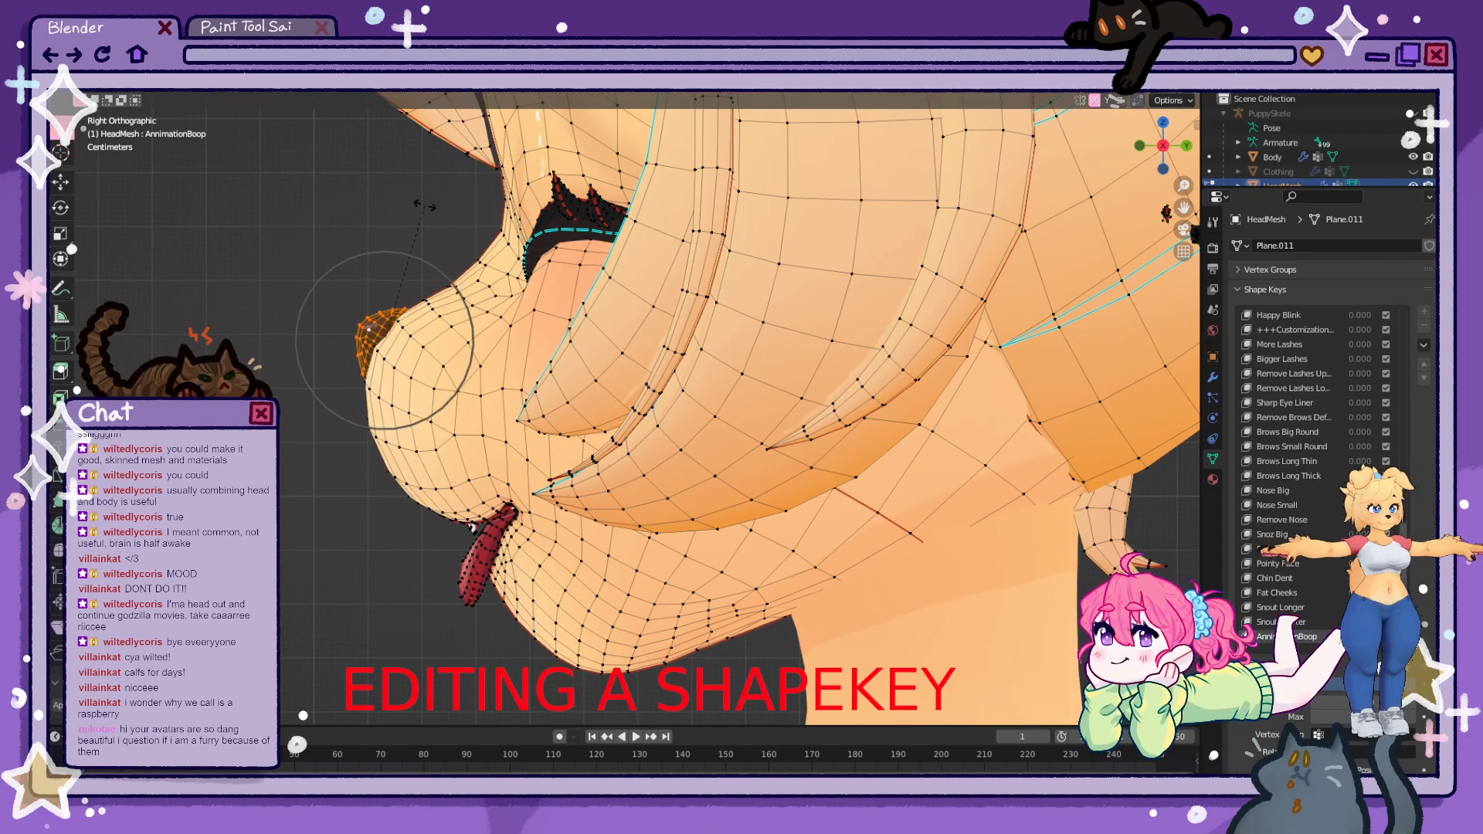
pyautogui.click(429, 216)
pyautogui.press('KP_1')
pyautogui.hotkey('shift', 'z')
pyautogui.scroll(-3, 436, 224)
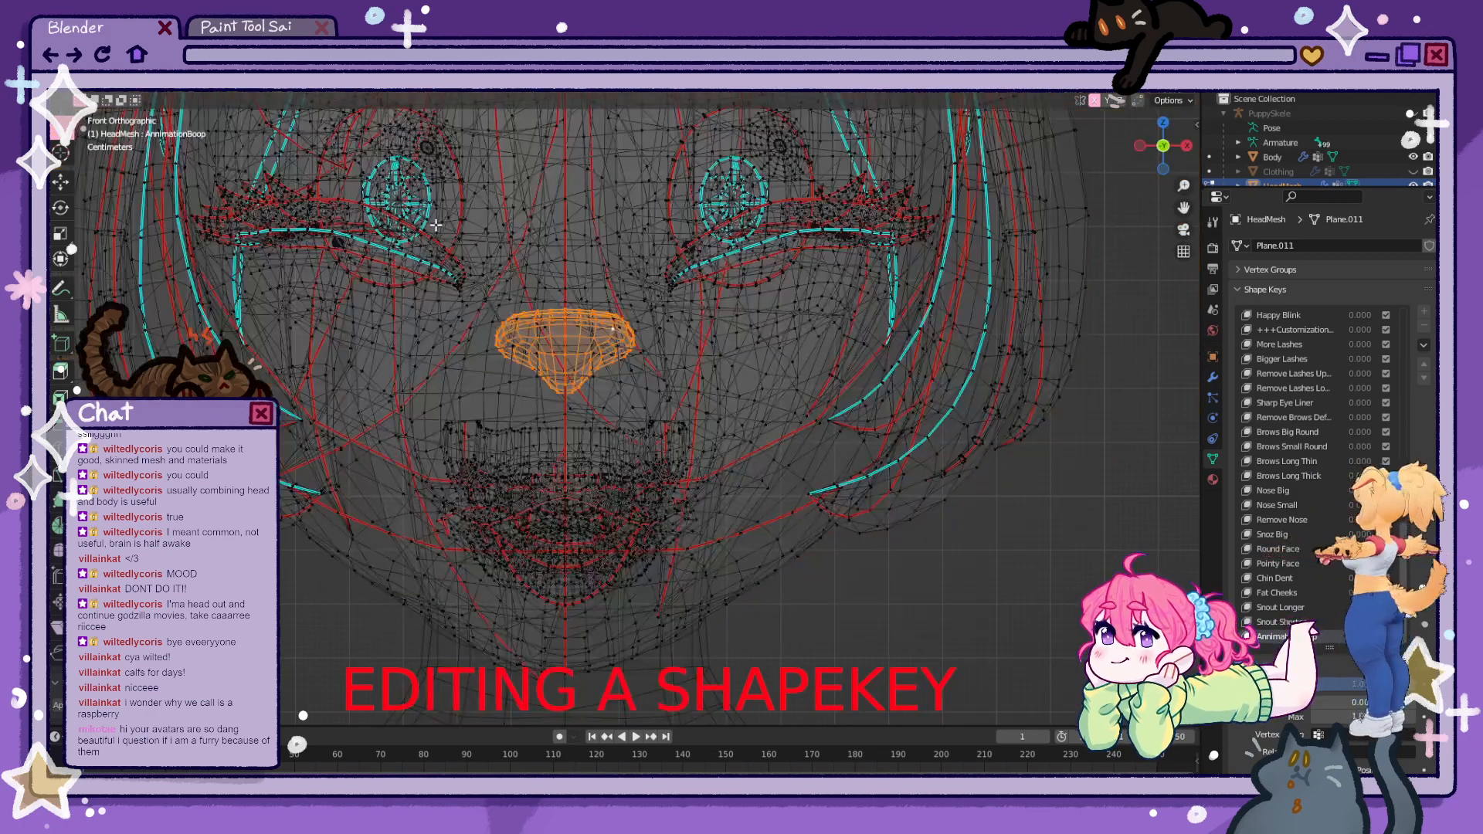
pyautogui.press('Tab')
pyautogui.hotkey('shift', 'z')
pyautogui.scroll(-5, 864, 532)
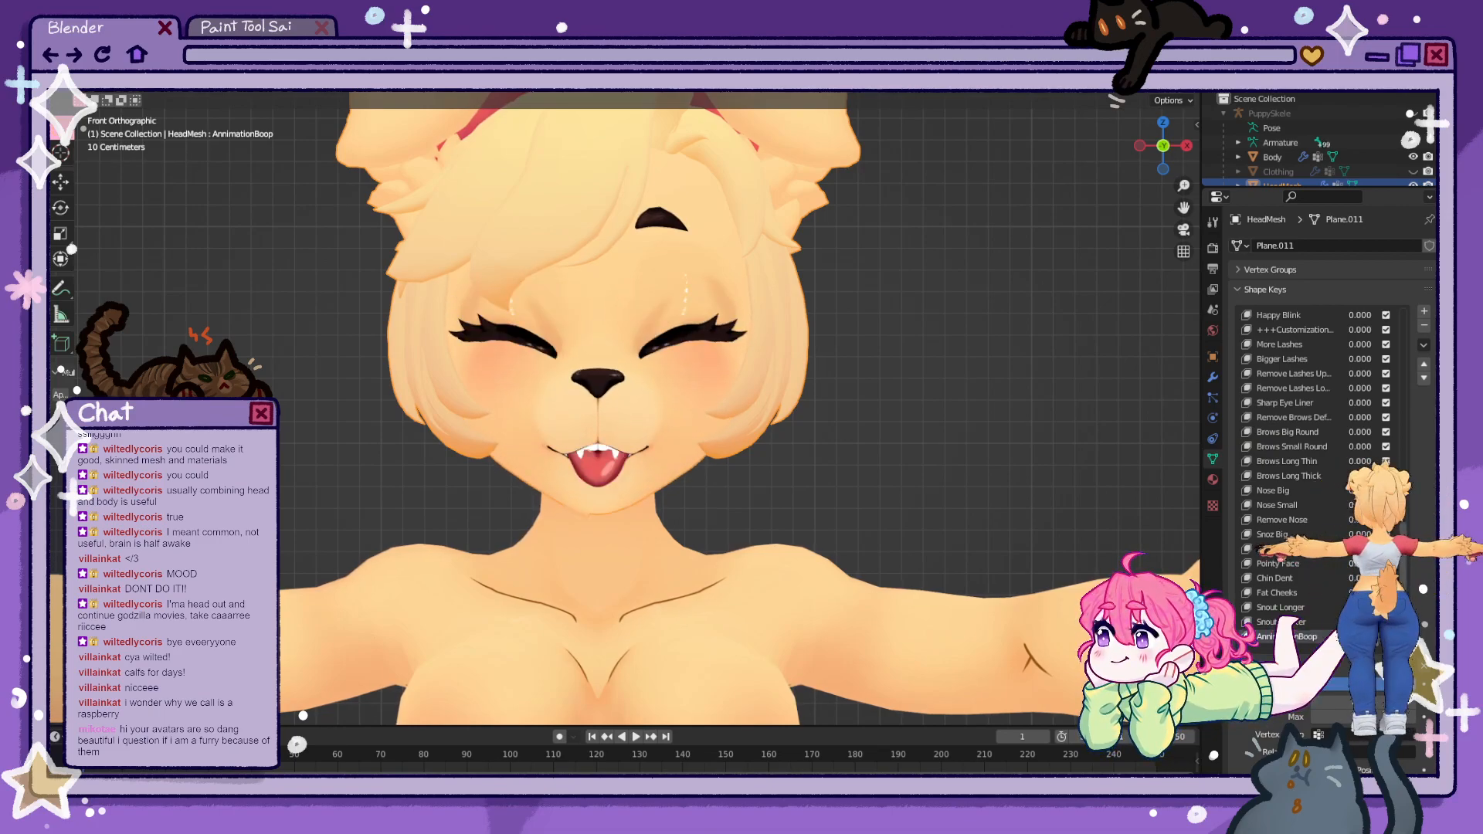
pyautogui.scroll(5, 819, 473)
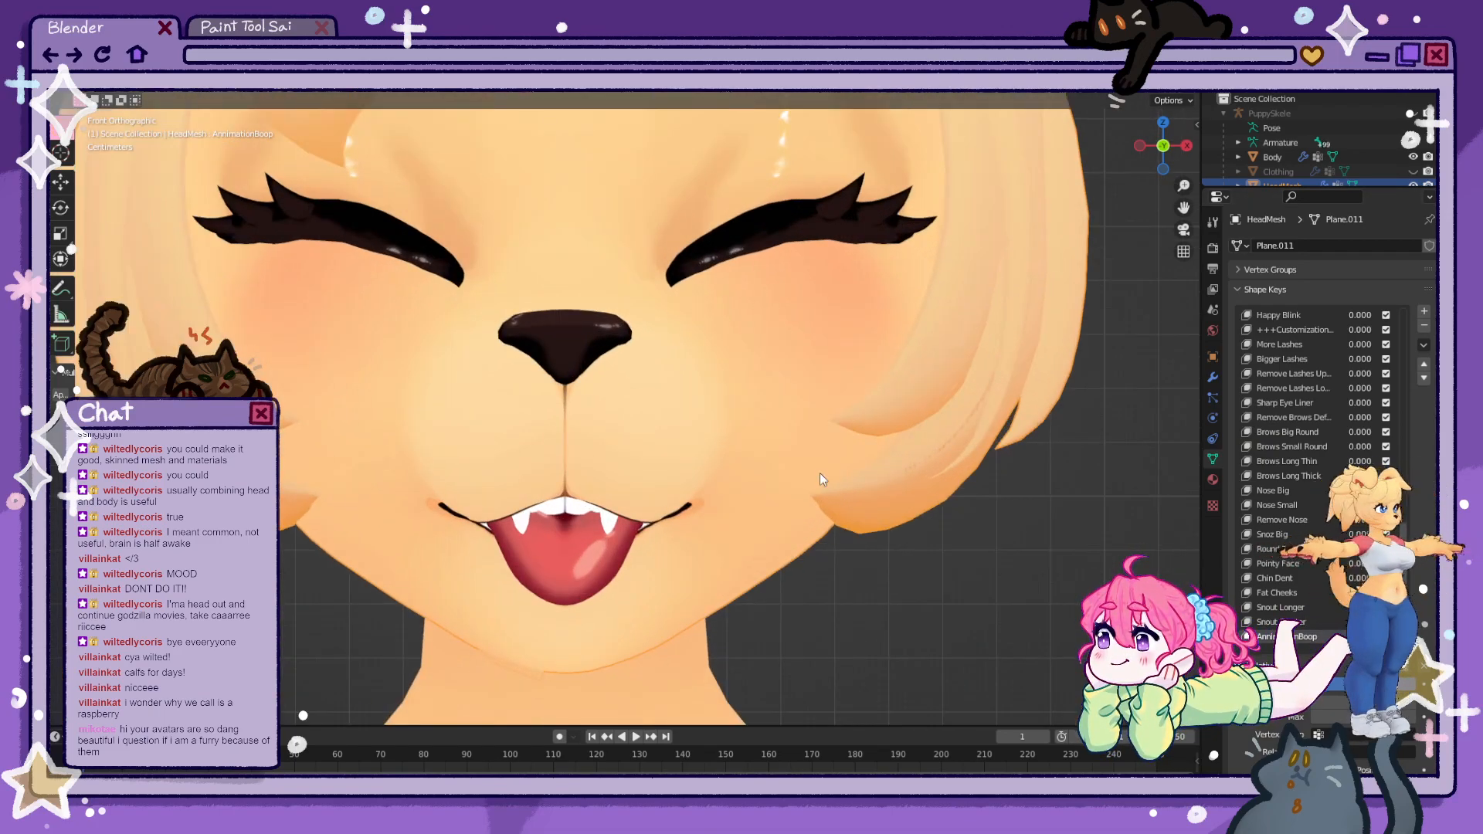
# - Refine the nose in side view by moving it slightly and rotating it on the snout, and check the face from the front
pyautogui.press('KP_3')
pyautogui.press('Tab')
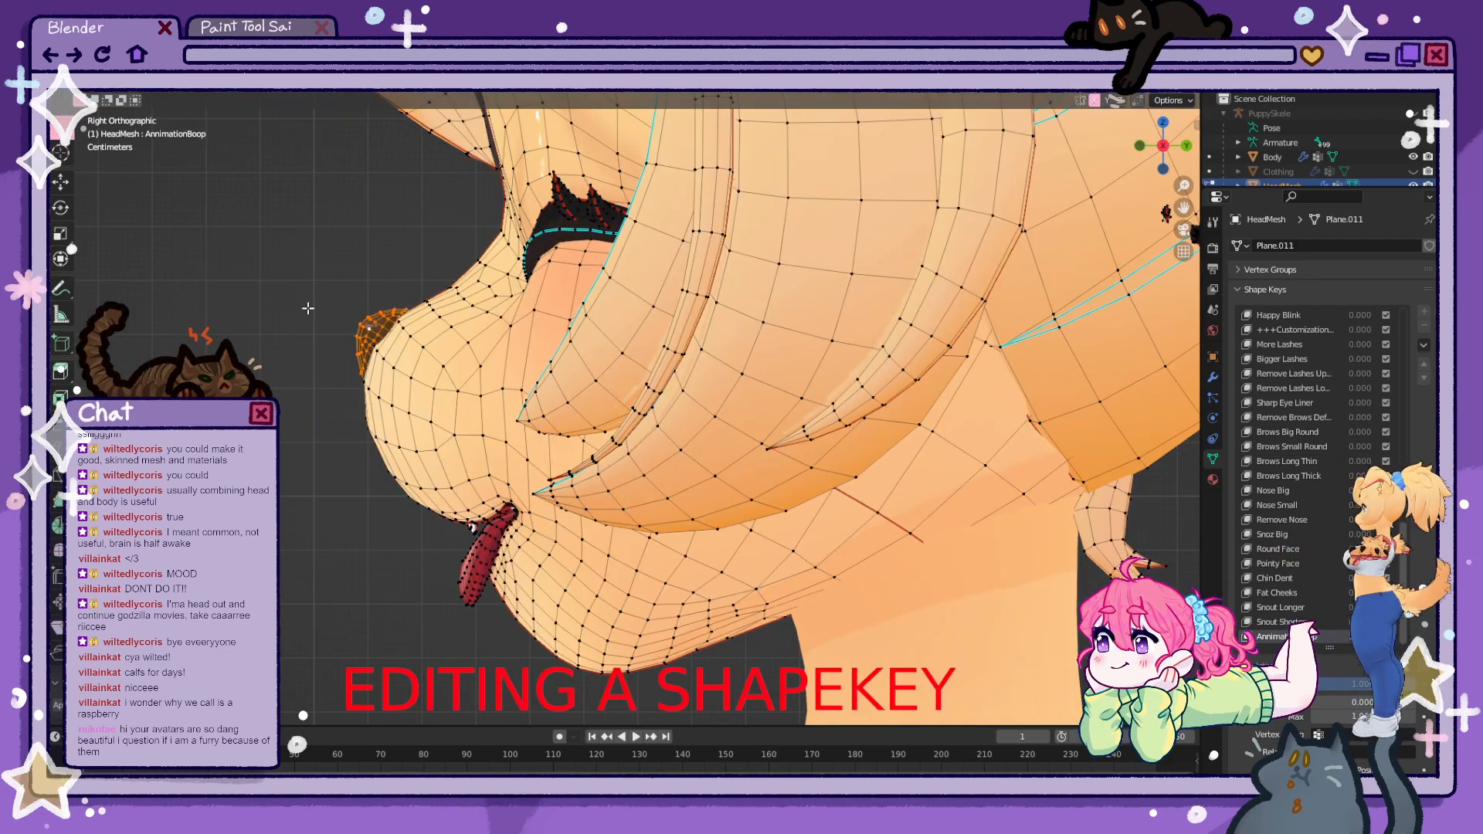
pyautogui.scroll(-2, 306, 325)
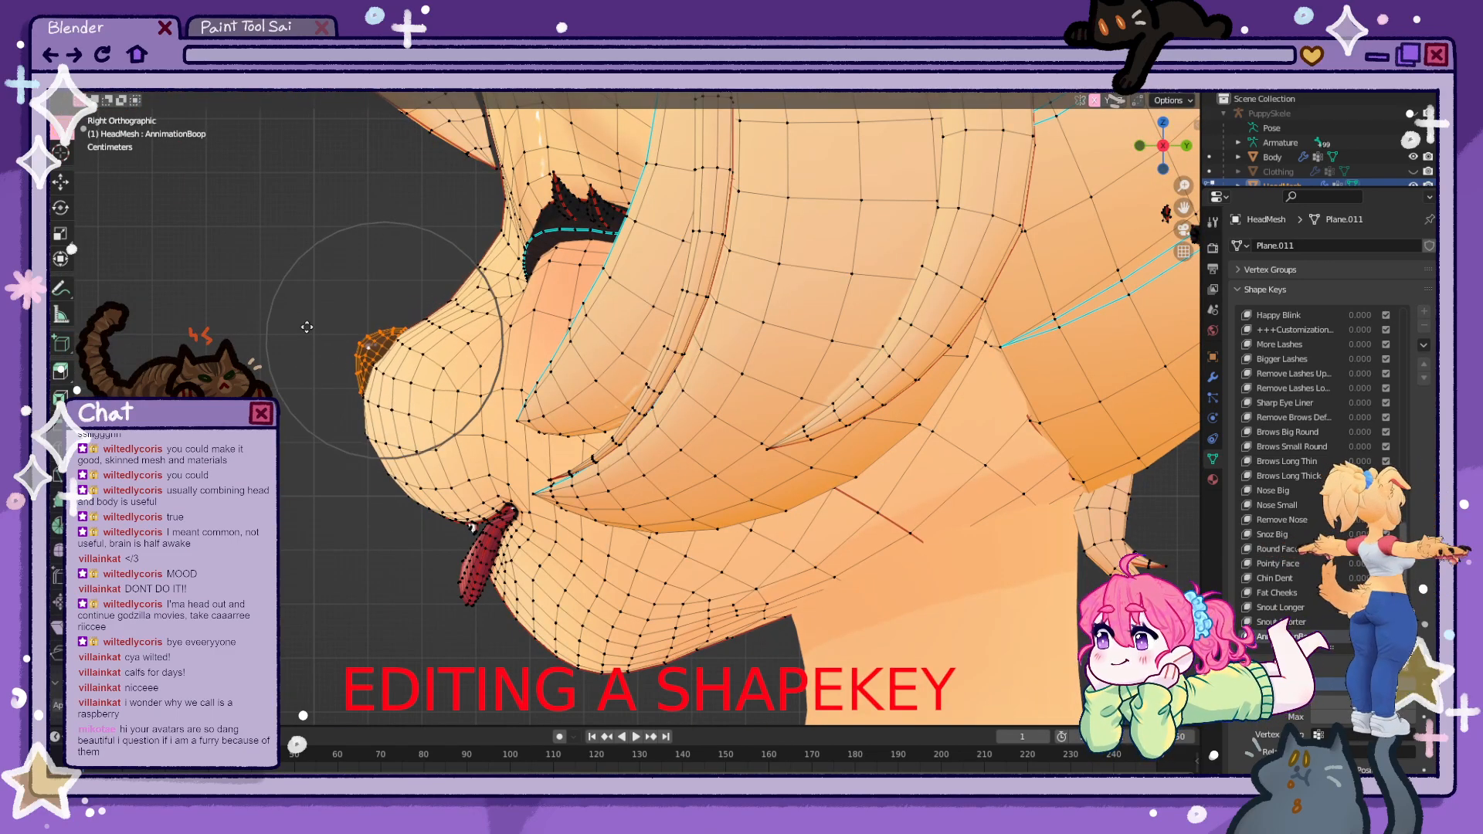
pyautogui.click(307, 329)
pyautogui.press('r')
pyautogui.click(408, 268)
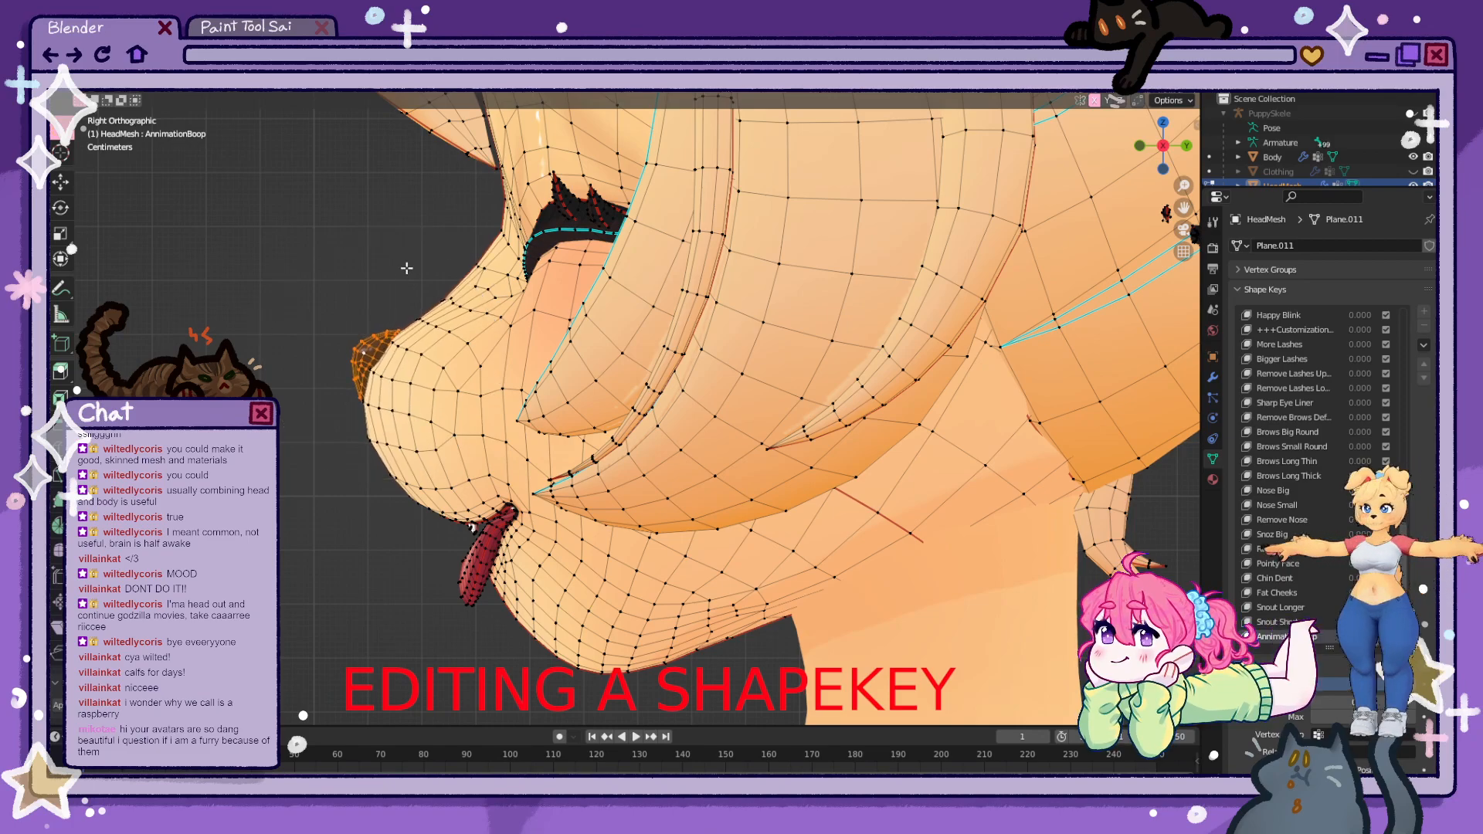
pyautogui.press('KP_1')
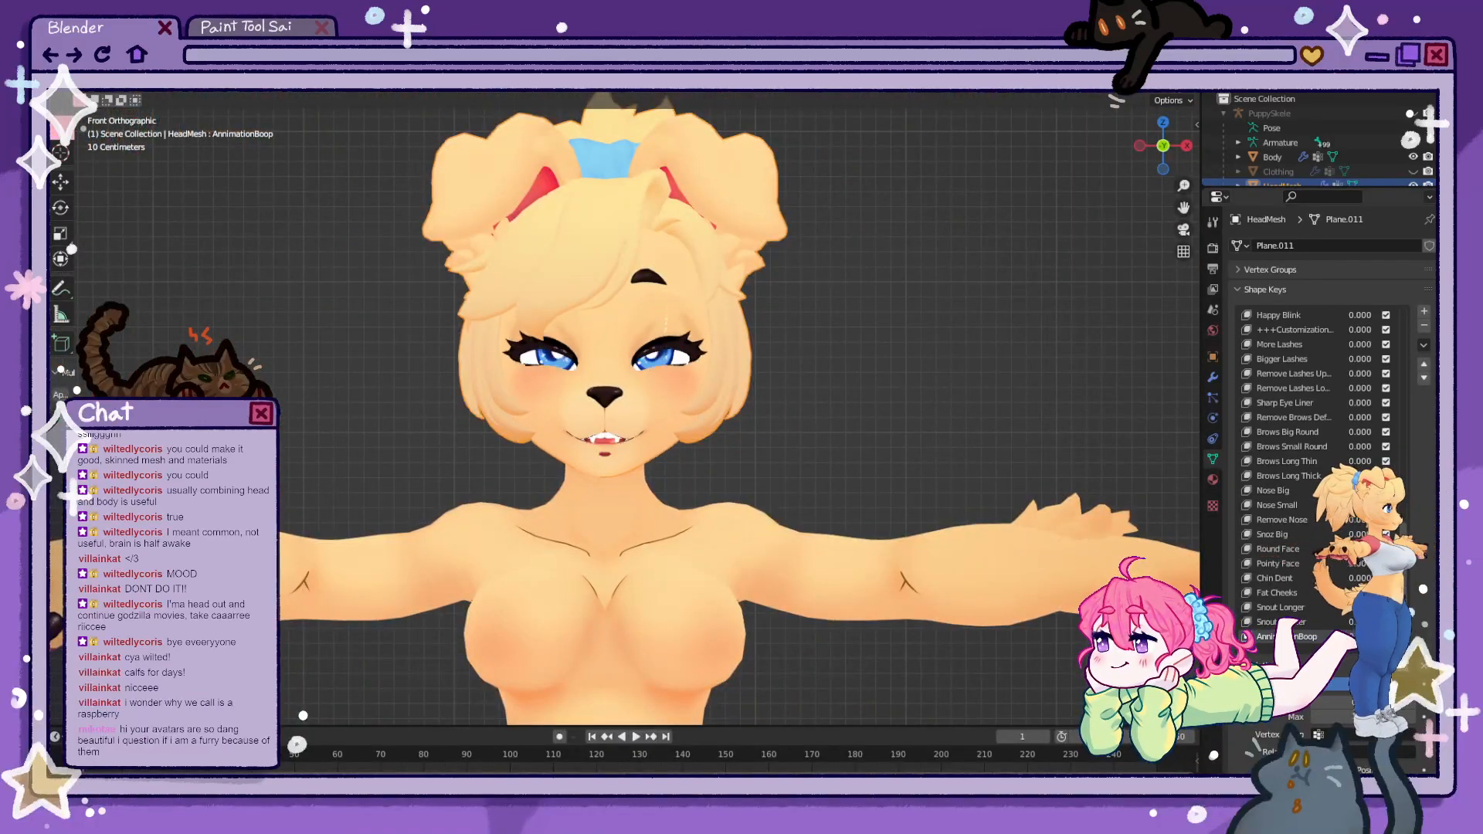
# - Adjust the vertices along the side of the nose with a small proportional falloff and finish editing the mesh
pyautogui.scroll(2, 741, 469)
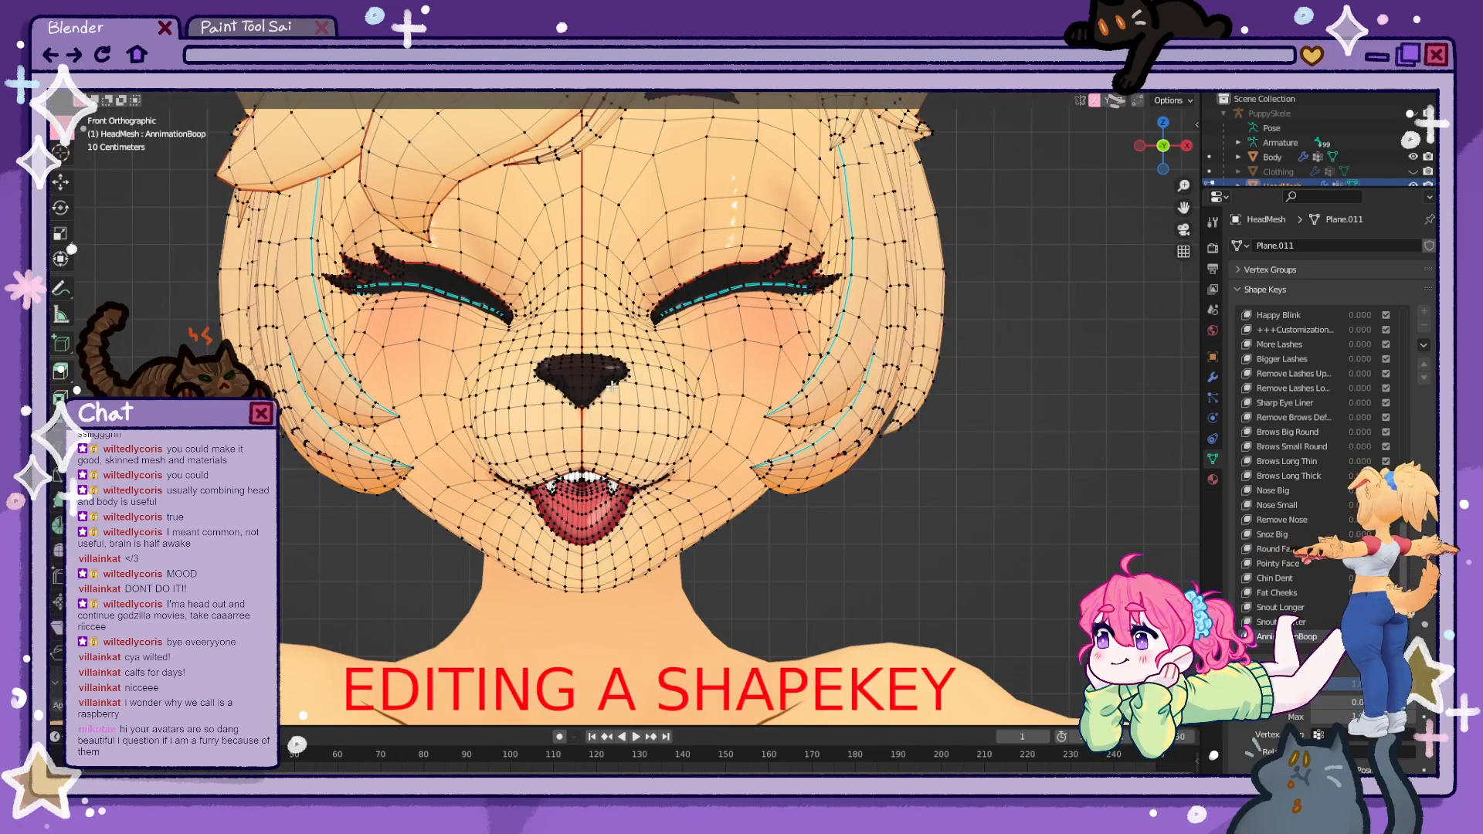
pyautogui.press('g')
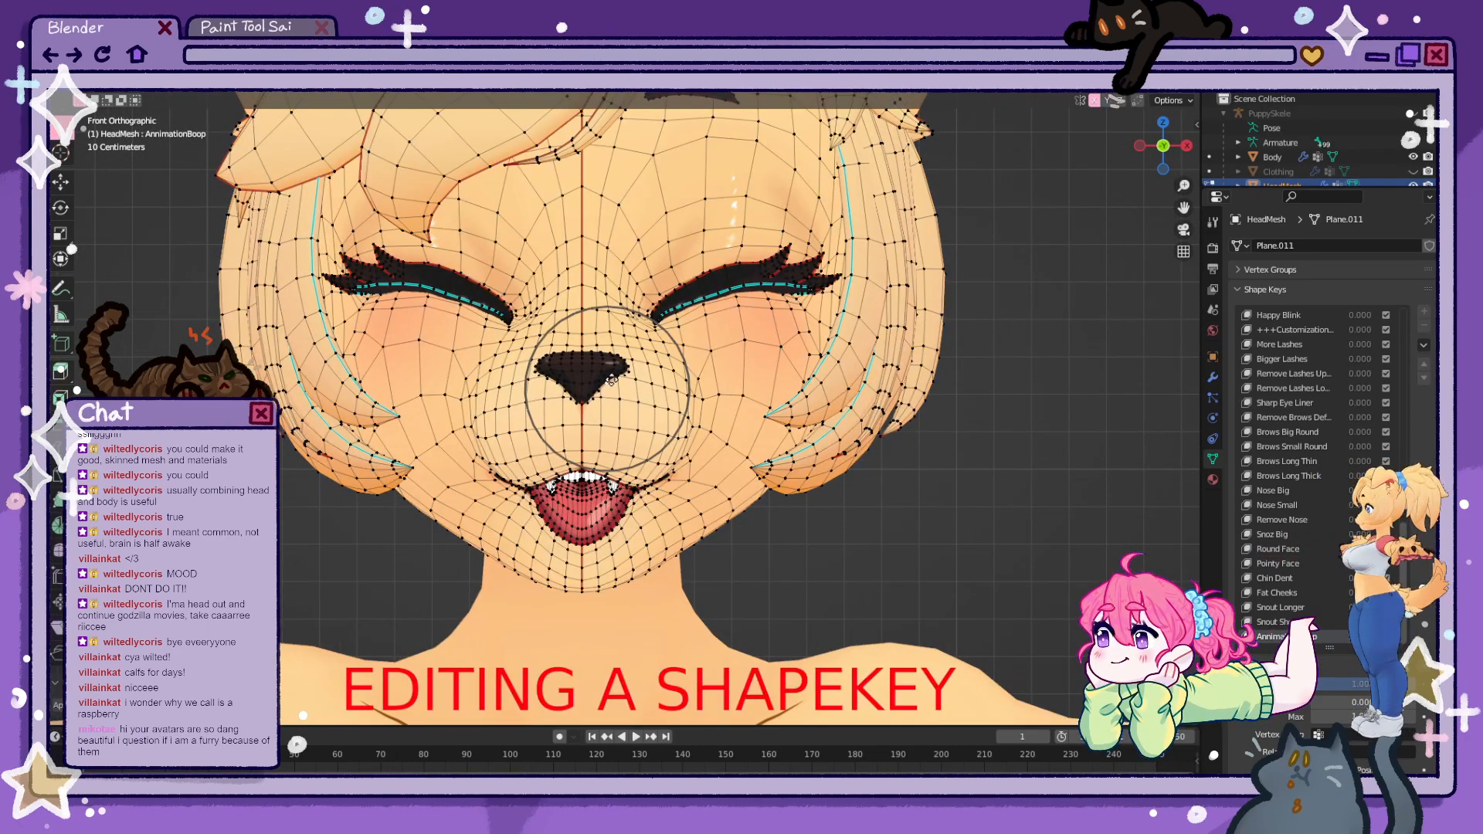
pyautogui.scroll(5, 615, 375)
pyautogui.click(611, 346)
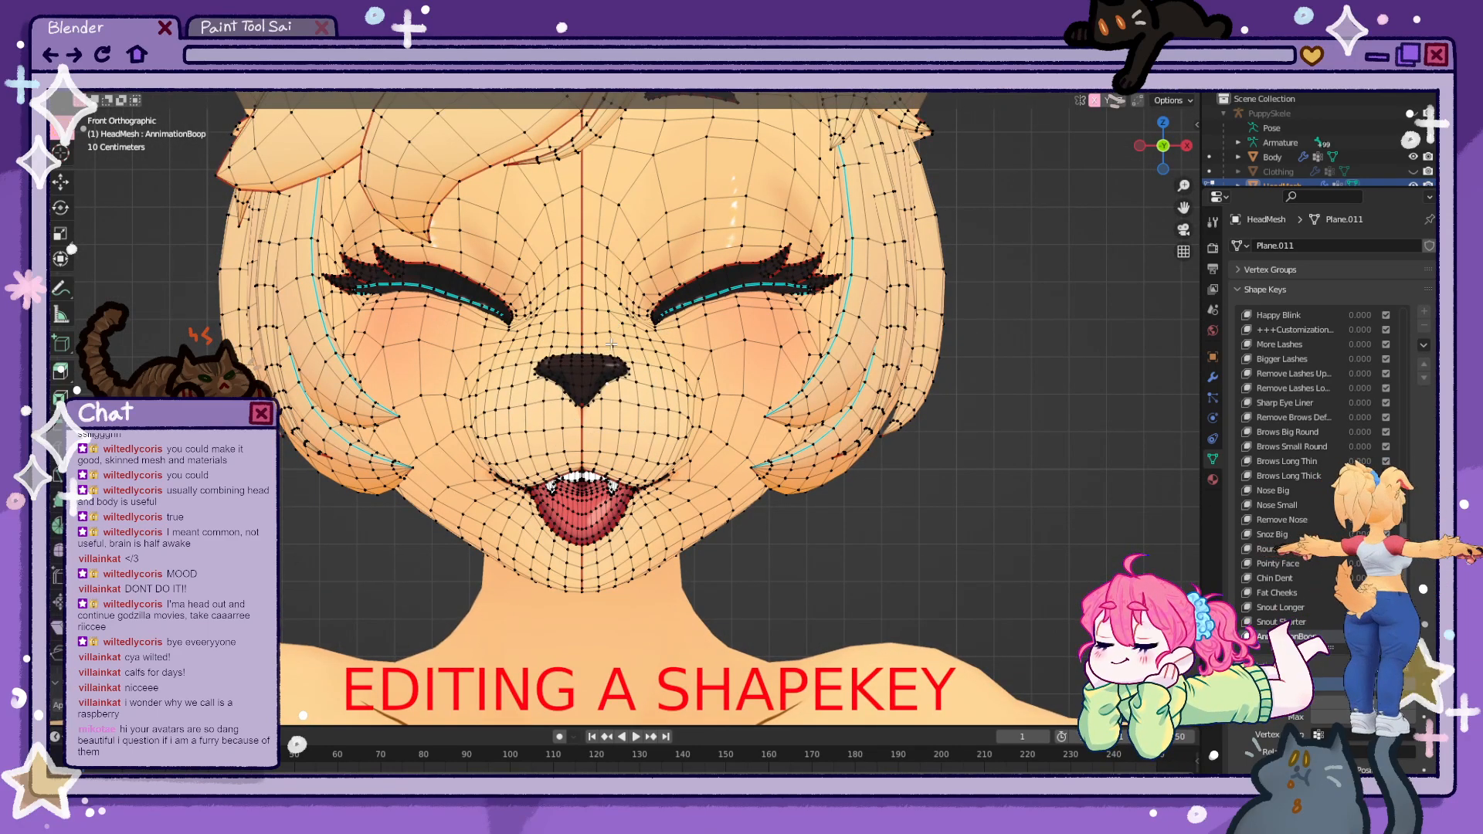
pyautogui.scroll(3, 607, 357)
pyautogui.press('g')
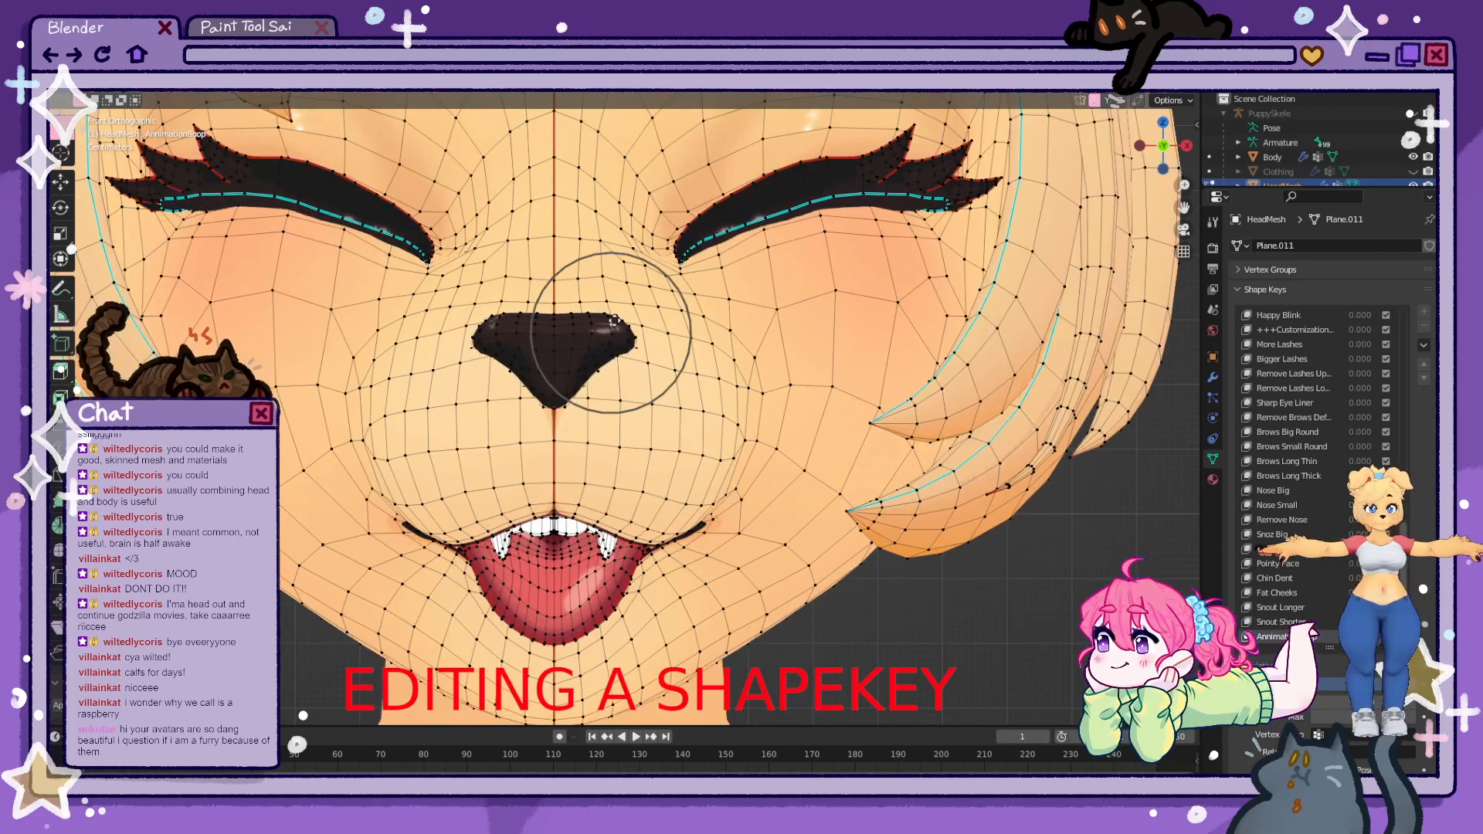
pyautogui.click(711, 383)
pyautogui.press('Tab')
pyautogui.scroll(-5, 836, 470)
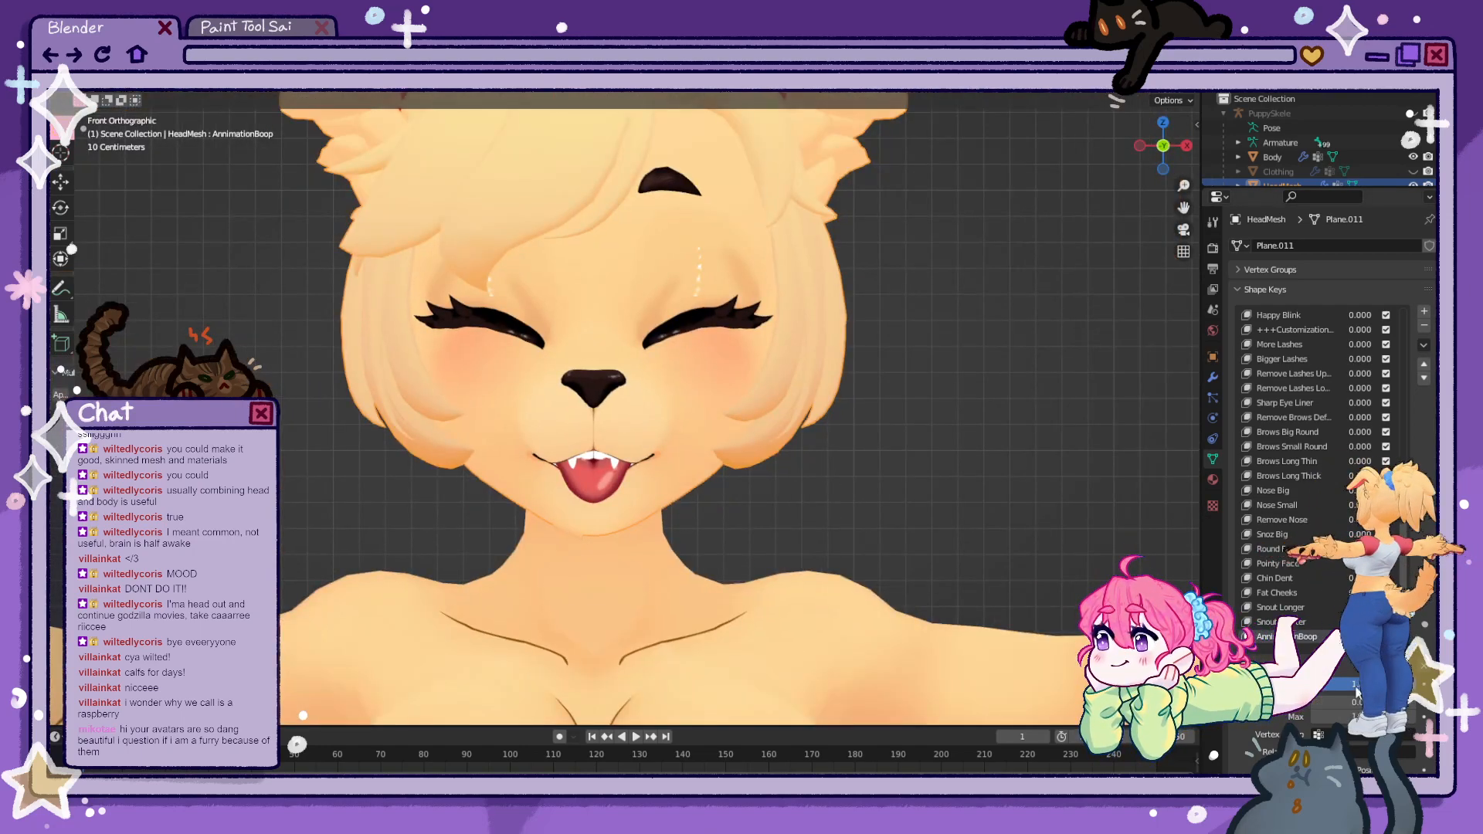
# - Vary the AnnimationBoop value to preview the boop from different angles, and return it to 0.000
pyautogui.moveTo(1338, 688); pyautogui.dragTo(1240, 688)
pyautogui.moveTo(1240, 687)
pyautogui.mouseDown()
pyautogui.moveTo(1344, 687)
pyautogui.moveTo(1239, 687)
pyautogui.mouseUp()
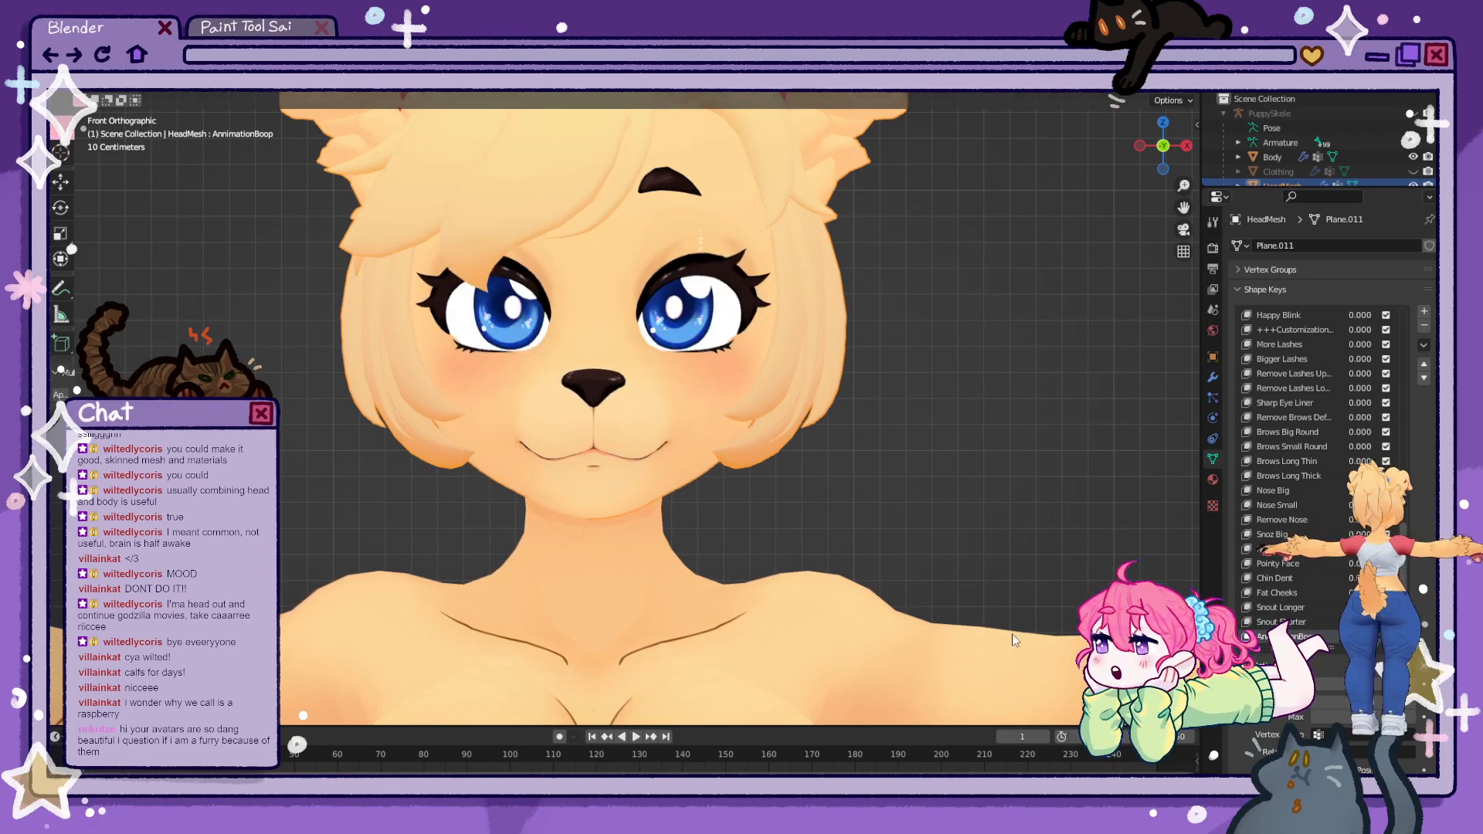
pyautogui.moveTo(1358, 687)
pyautogui.mouseDown()
pyautogui.moveTo(1456, 687)
pyautogui.moveTo(1344, 687)
pyautogui.mouseUp()
pyautogui.moveTo(912, 570); pyautogui.dragTo(984, 554, button='middle')
pyautogui.press('KP_1')
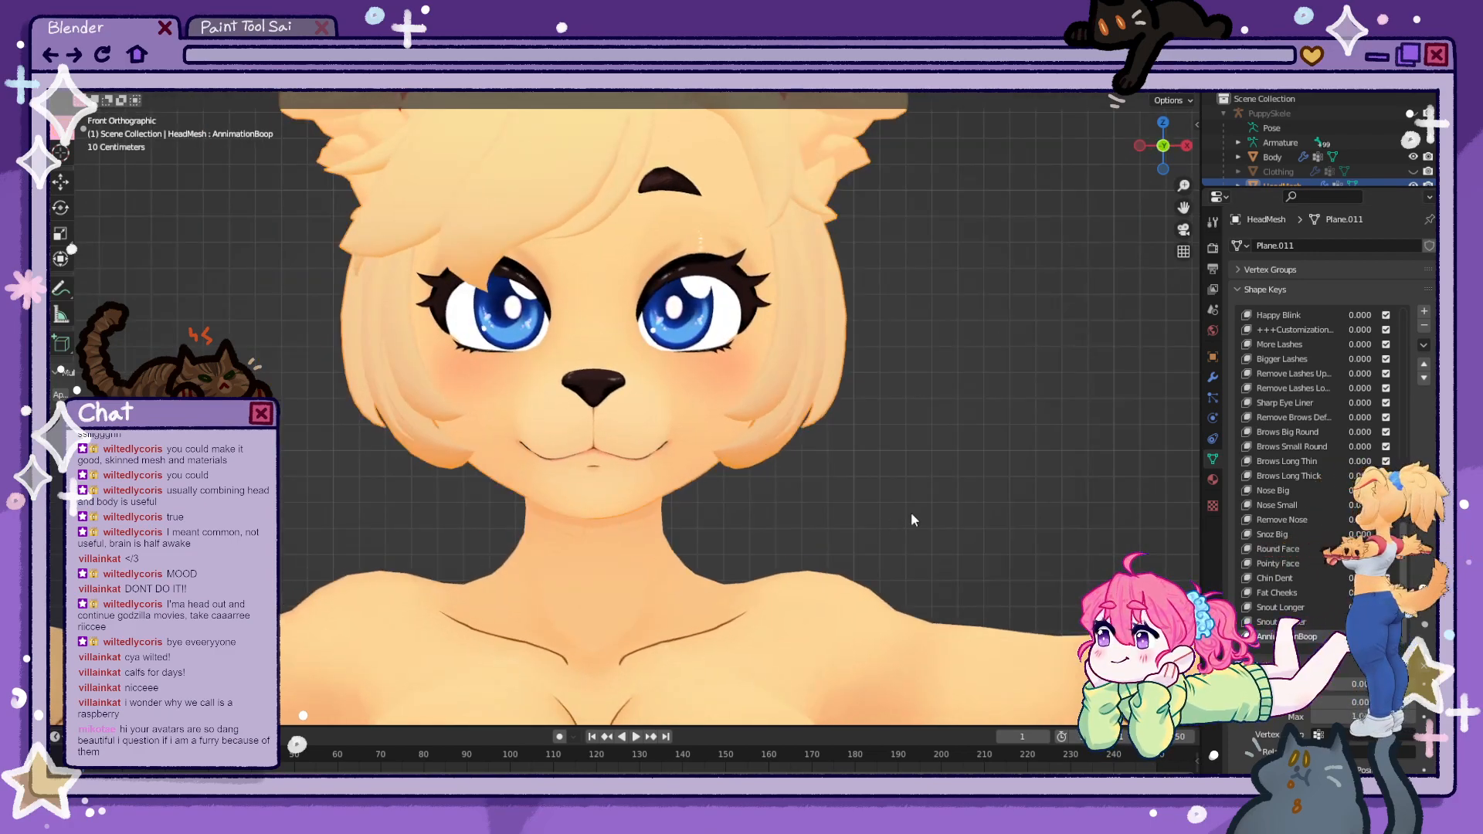
# - Make Basis the active shape key and unhide the Clothing object on the avatar
pyautogui.moveTo(1403, 552); pyautogui.dragTo(1402, 316)
pyautogui.click(1269, 317)
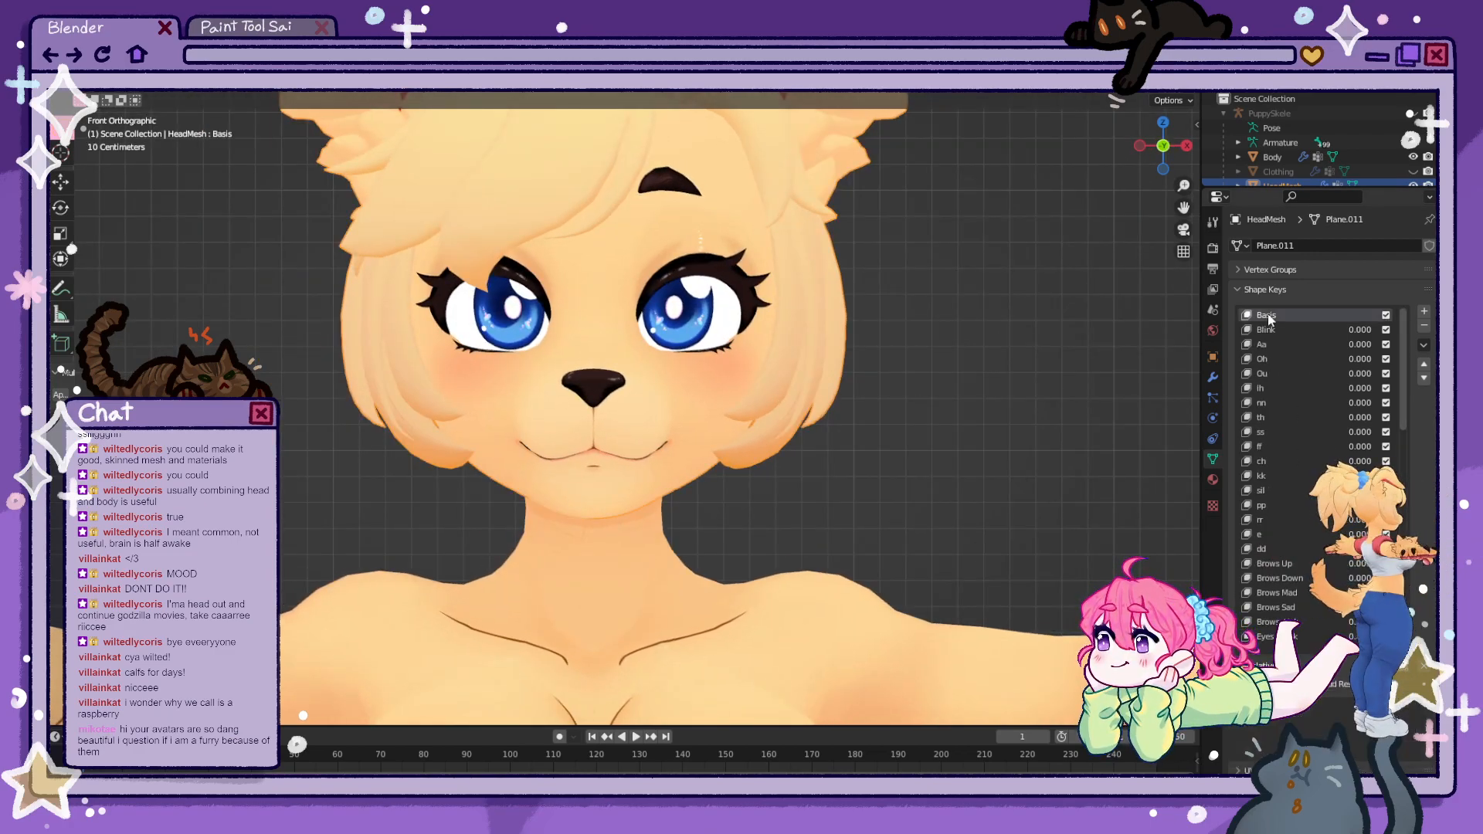
pyautogui.scroll(-7, 472, 351)
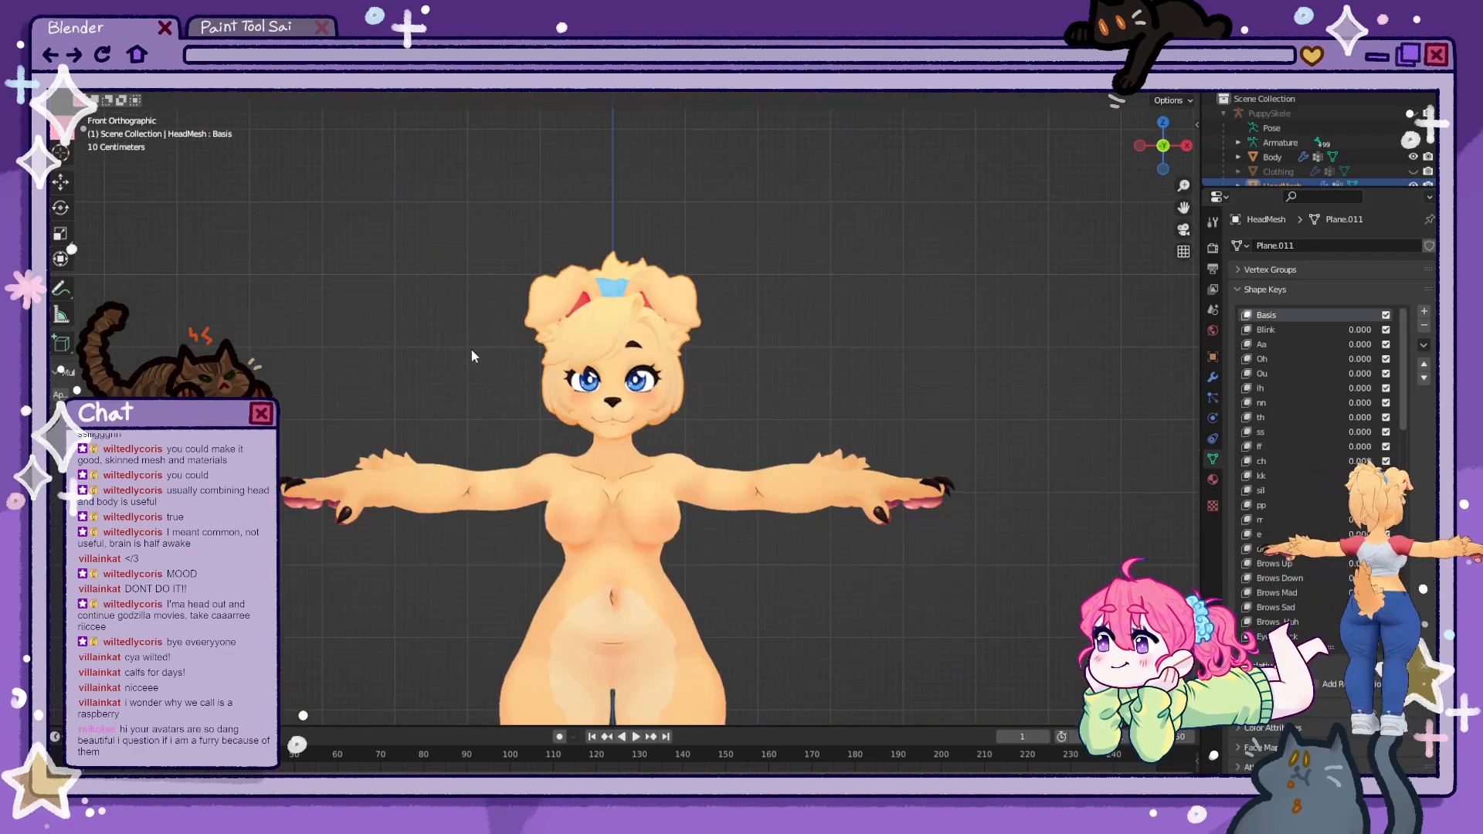
pyautogui.click(1412, 171)
pyautogui.press('F4')
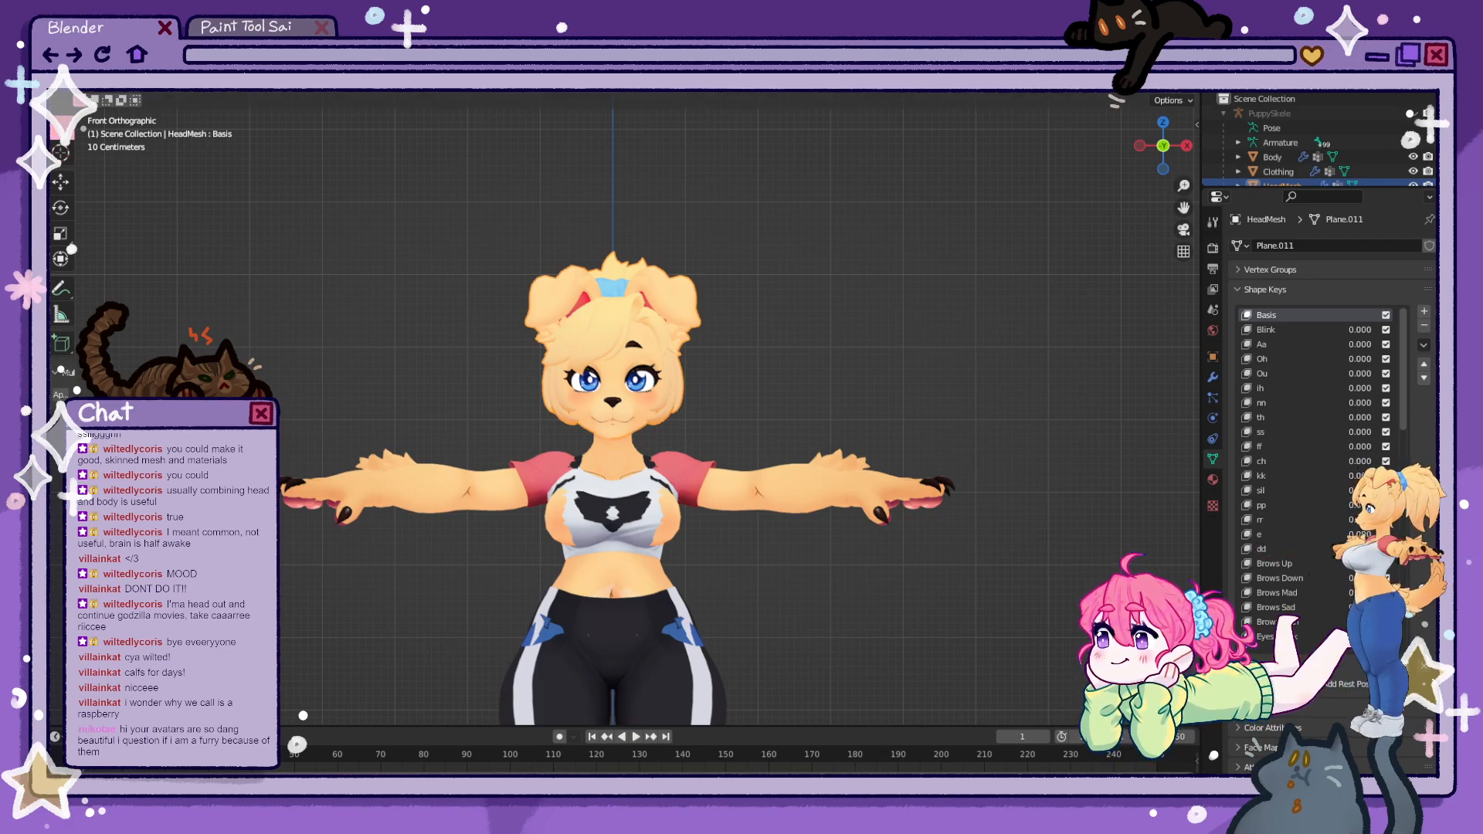
# - Switch to Unity and examine the avatar's body and outfit from several angles, with the BallerPuppy Animations folder displayed
pyautogui.hotkey('alt', 'Tab')
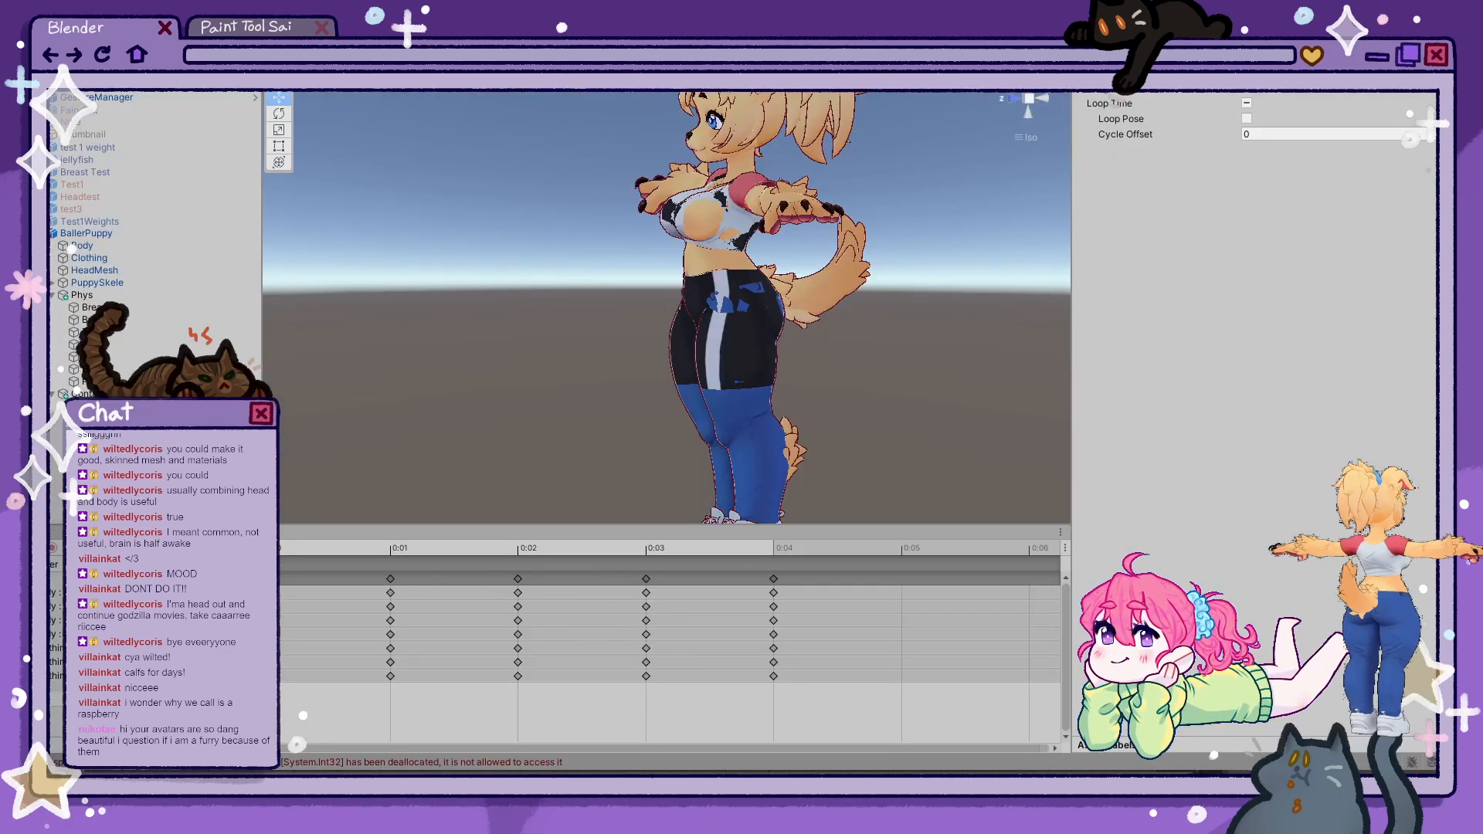
pyautogui.click(387, 567)
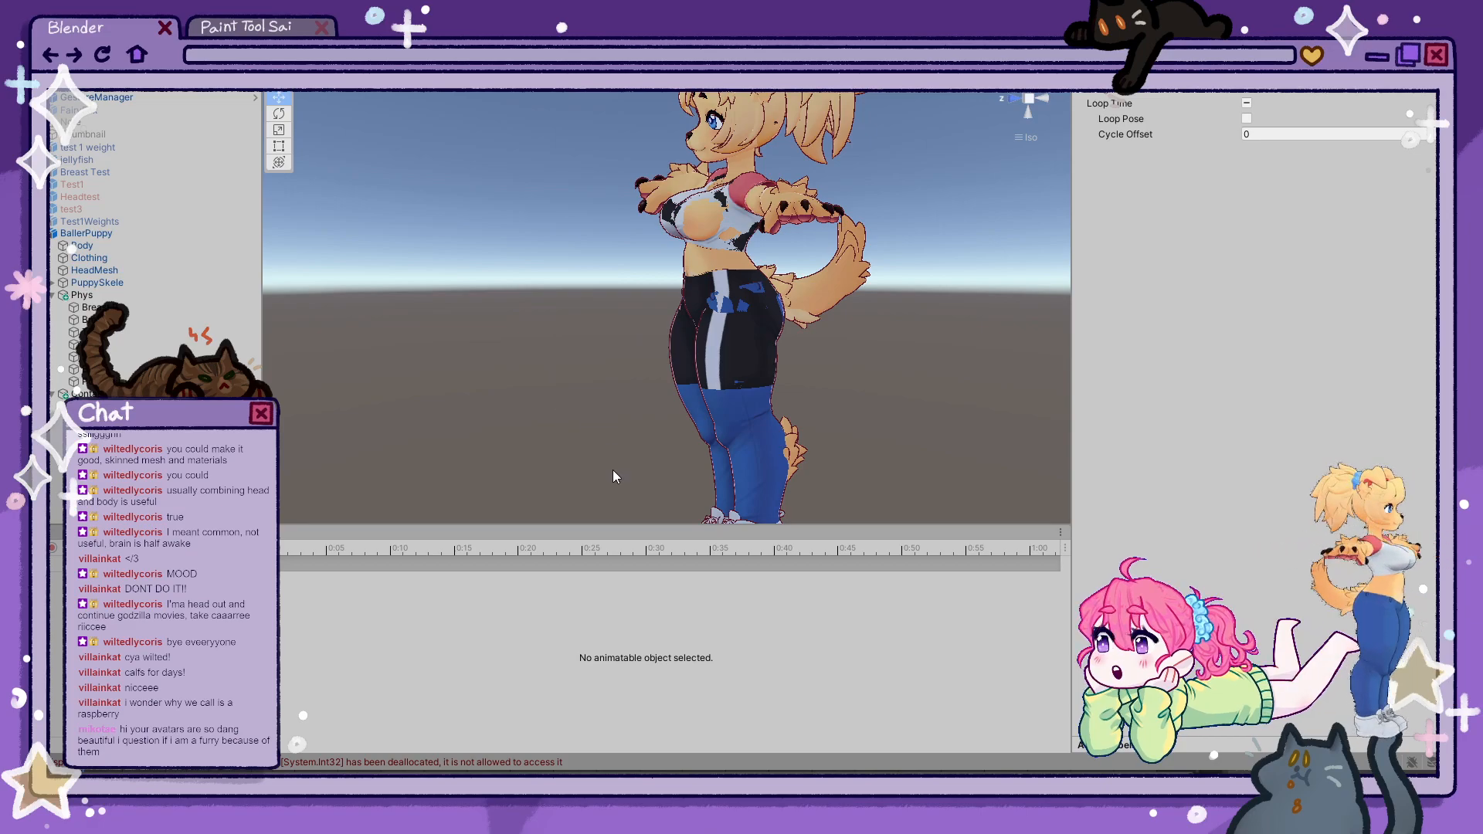
pyautogui.moveTo(633, 399)
pyautogui.mouseDown(button='middle')
pyautogui.moveTo(702, 410)
pyautogui.moveTo(635, 404)
pyautogui.mouseUp(button='middle')
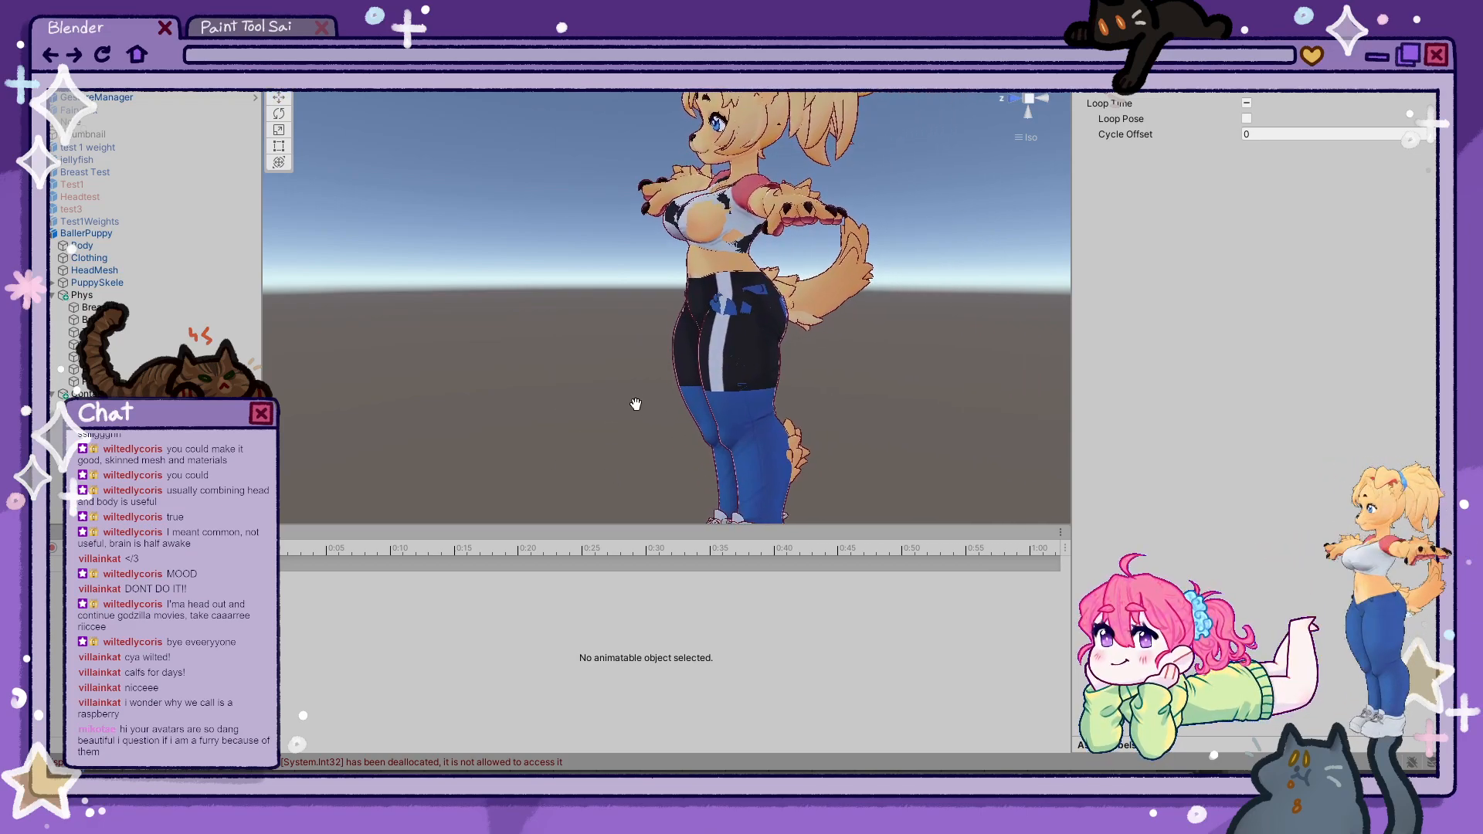
pyautogui.moveTo(635, 404)
pyautogui.mouseDown(button='right')
pyautogui.moveTo(779, 360)
pyautogui.moveTo(629, 375)
pyautogui.mouseUp(button='right')
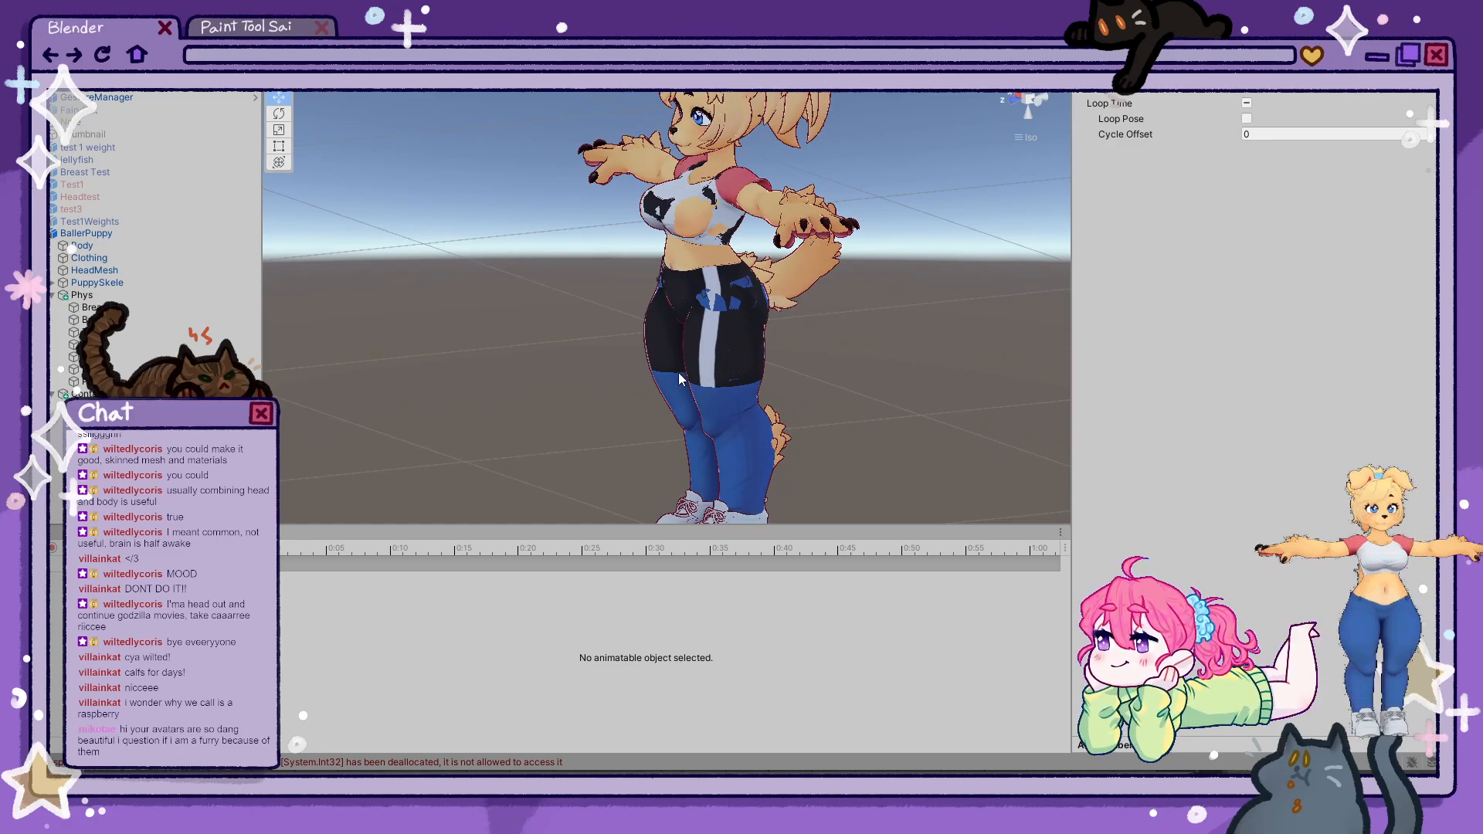
pyautogui.moveTo(729, 376)
pyautogui.mouseDown(button='middle')
pyautogui.moveTo(641, 365)
pyautogui.moveTo(718, 368)
pyautogui.mouseUp(button='middle')
pyautogui.scroll(-2, 658, 347)
pyautogui.scroll(4, 711, 360)
pyautogui.moveTo(682, 338); pyautogui.dragTo(693, 335, button='right')
pyautogui.keyDown('alt'); pyautogui.moveTo(747, 442); pyautogui.dragTo(773, 394); pyautogui.keyUp('alt')
pyautogui.moveTo(679, 495); pyautogui.dragTo(665, 321, button='middle')
pyautogui.keyDown('alt'); pyautogui.moveTo(665, 322); pyautogui.dragTo(541, 324); pyautogui.keyUp('alt')
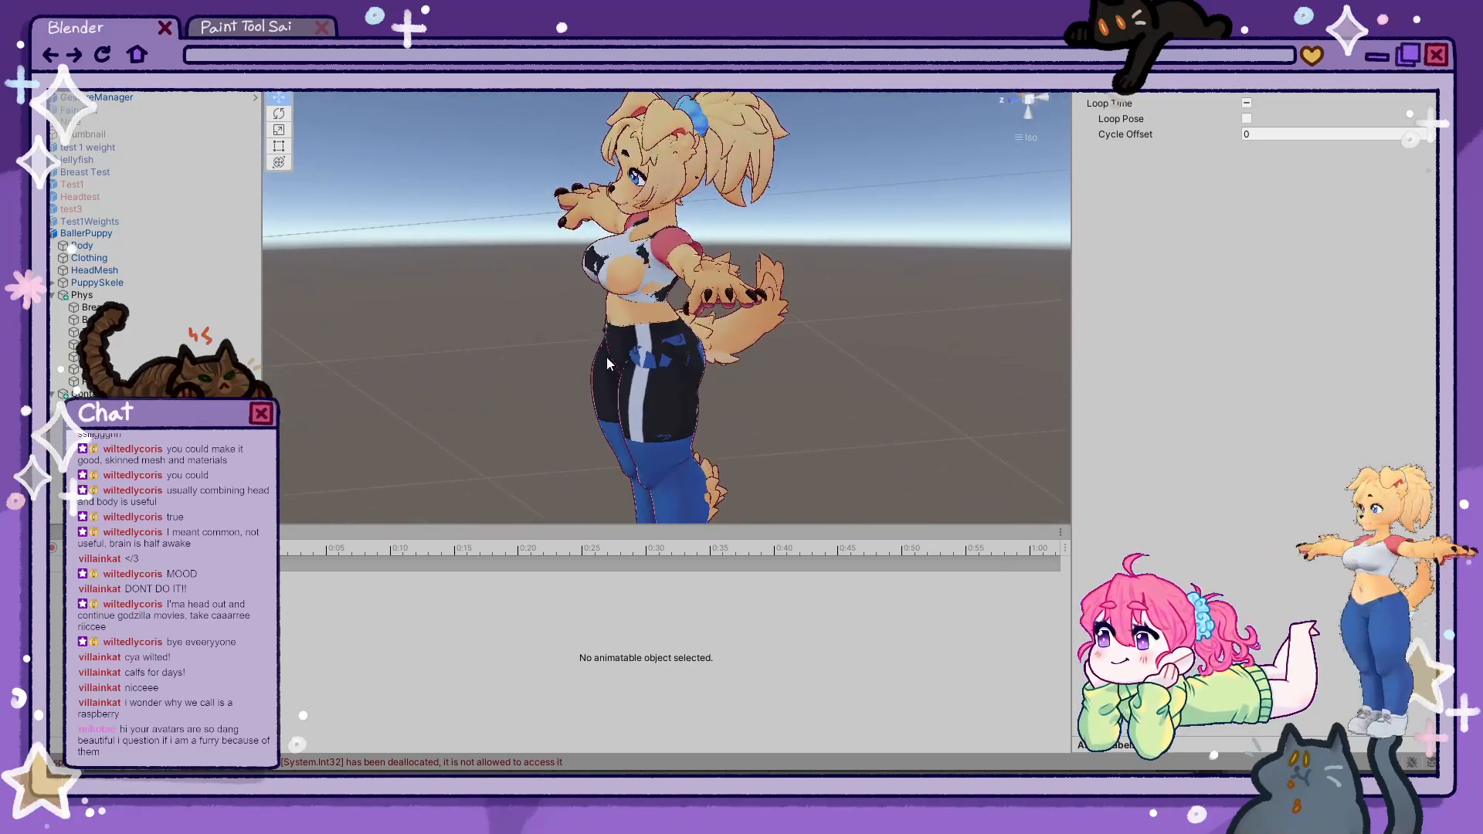
pyautogui.scroll(-3, 541, 324)
pyautogui.moveTo(541, 324); pyautogui.dragTo(502, 220, button='middle')
pyautogui.click(58, 532)
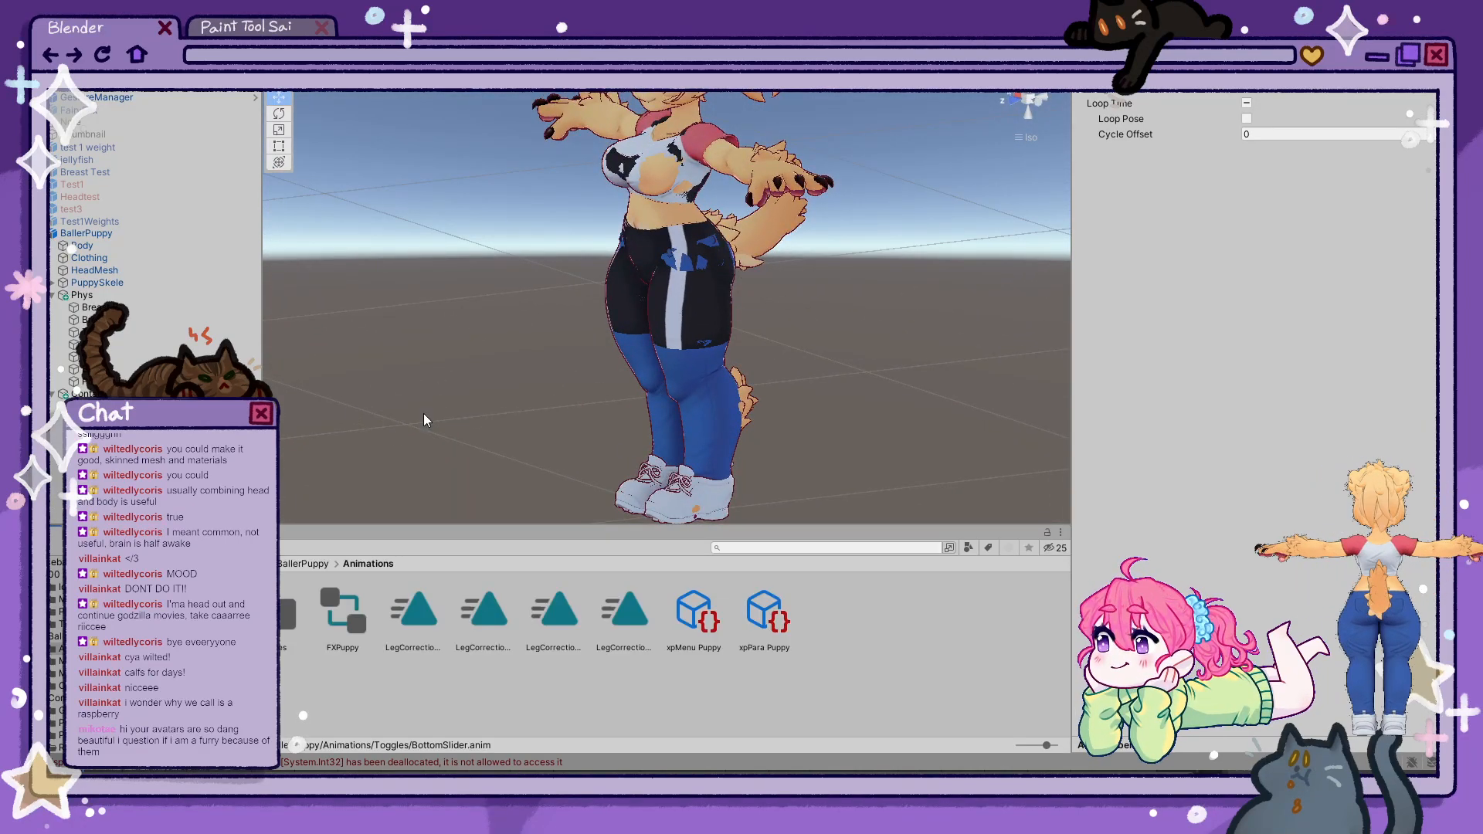
# - Examine the back of the avatar's head around the small black spot, up close and from the side
pyautogui.moveTo(733, 273); pyautogui.dragTo(652, 512, button='middle')
pyautogui.scroll(3, 652, 513)
pyautogui.keyDown('alt'); pyautogui.moveTo(652, 513); pyautogui.dragTo(547, 354); pyautogui.keyUp('alt')
pyautogui.scroll(2, 742, 404)
pyautogui.scroll(3, 547, 354)
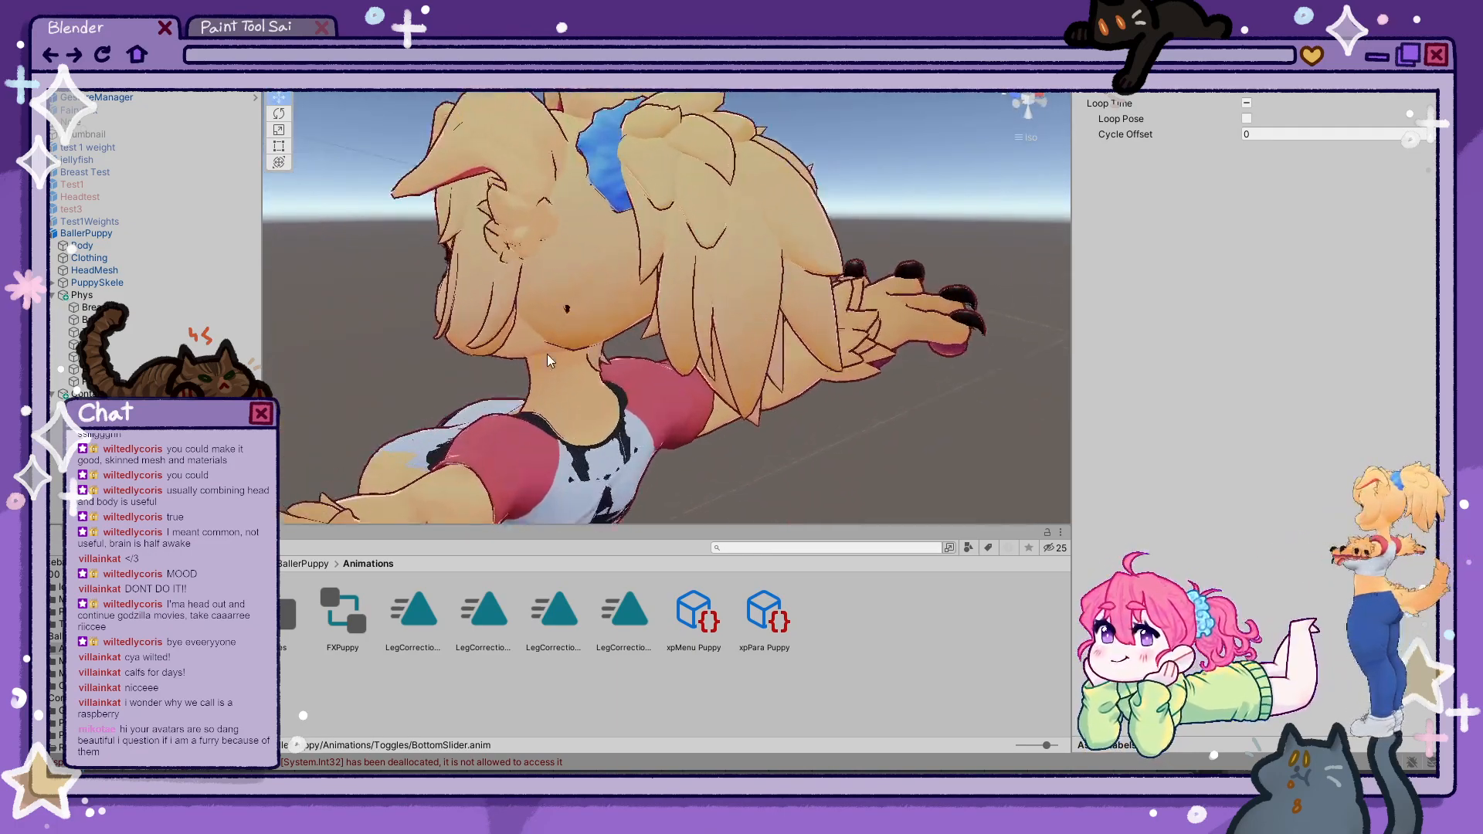
pyautogui.moveTo(547, 353); pyautogui.dragTo(834, 339, button='middle')
pyautogui.keyDown('alt'); pyautogui.moveTo(834, 340); pyautogui.dragTo(726, 345); pyautogui.keyUp('alt')
pyautogui.scroll(4, 919, 275)
pyautogui.scroll(3, 919, 272)
pyautogui.moveTo(919, 272); pyautogui.dragTo(707, 341, button='middle')
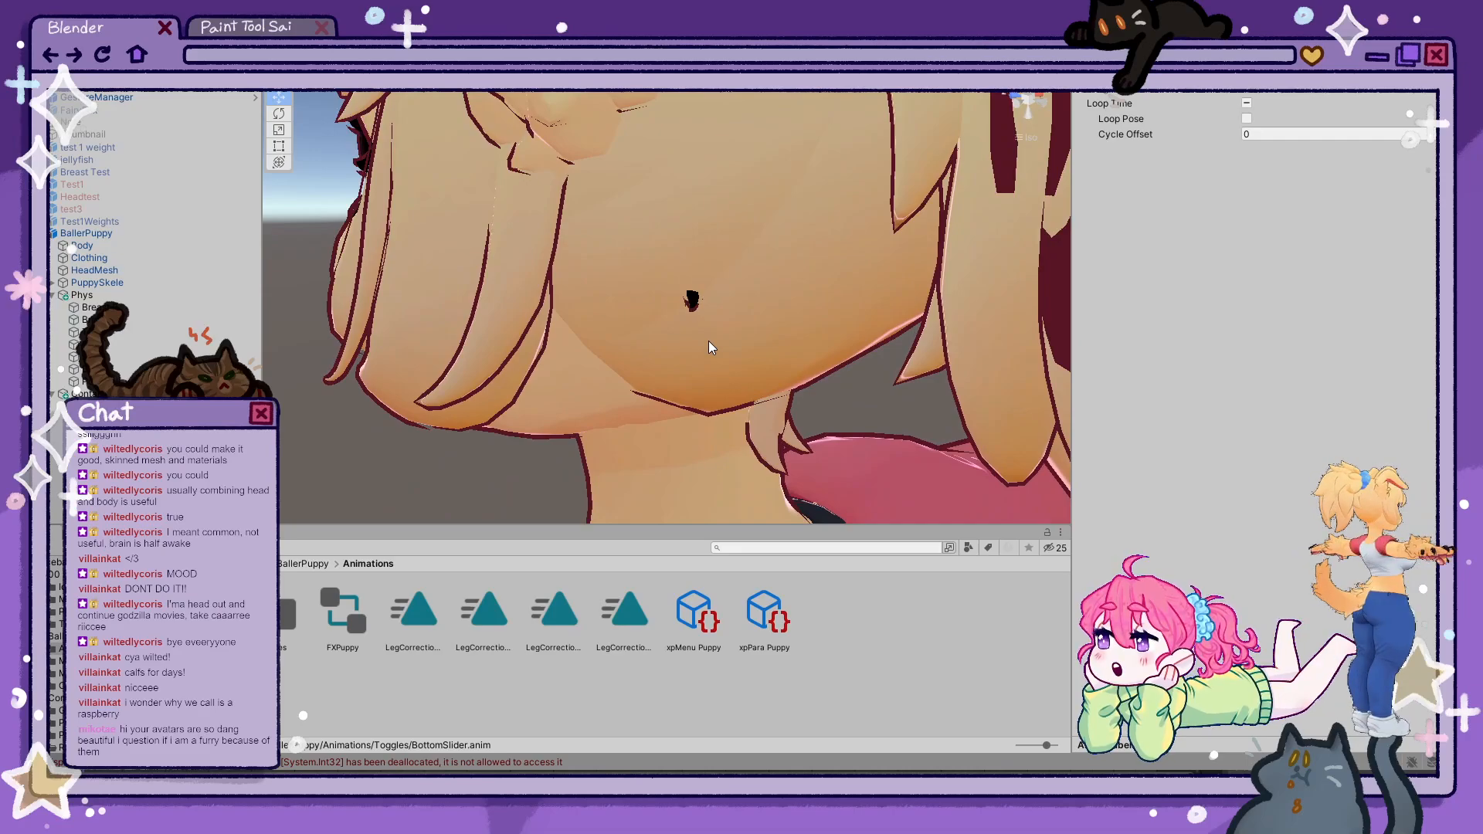
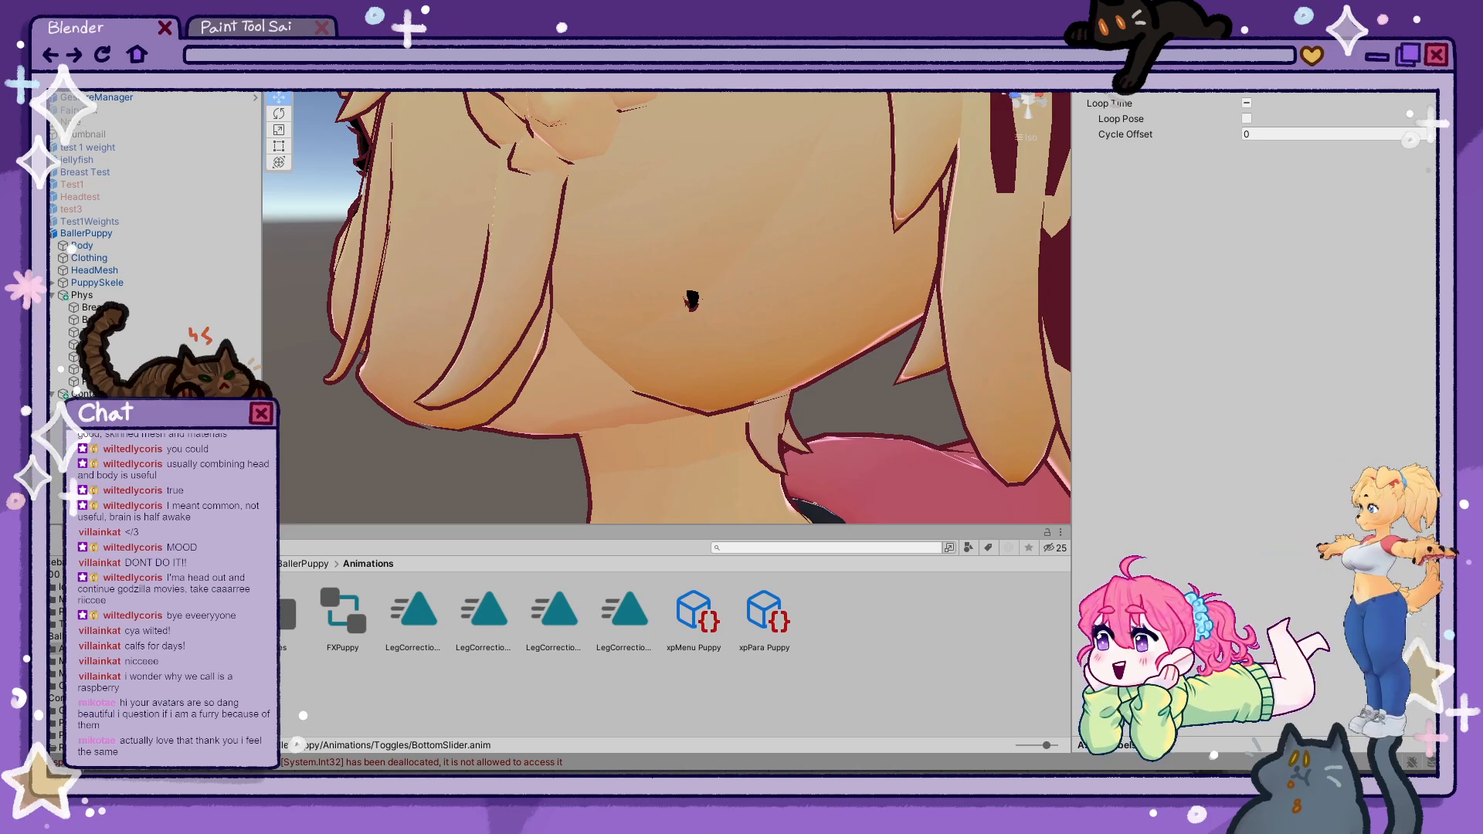
pyautogui.click(720, 18)
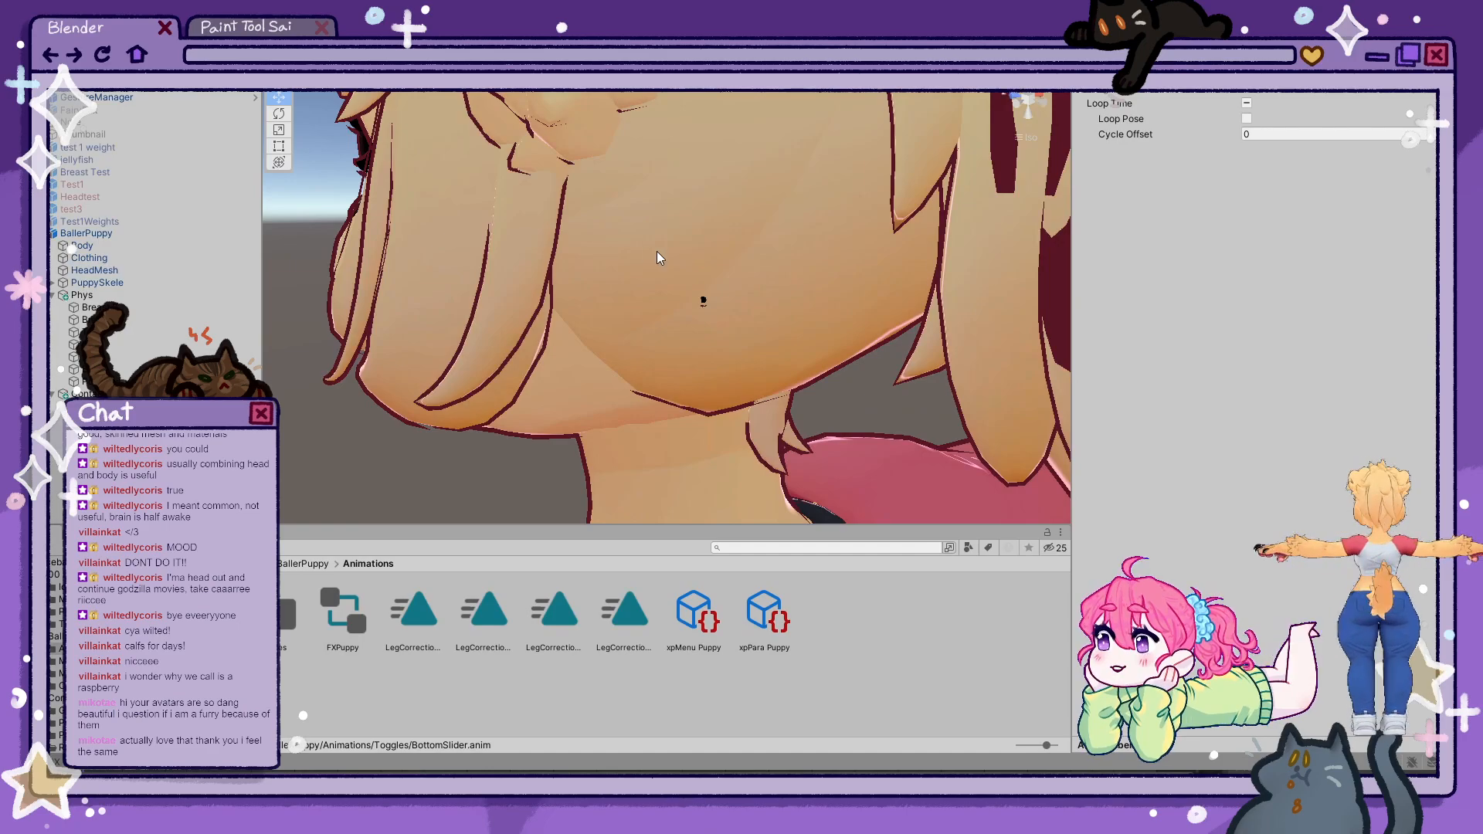
pyautogui.moveTo(658, 254); pyautogui.dragTo(912, 293, button='right')
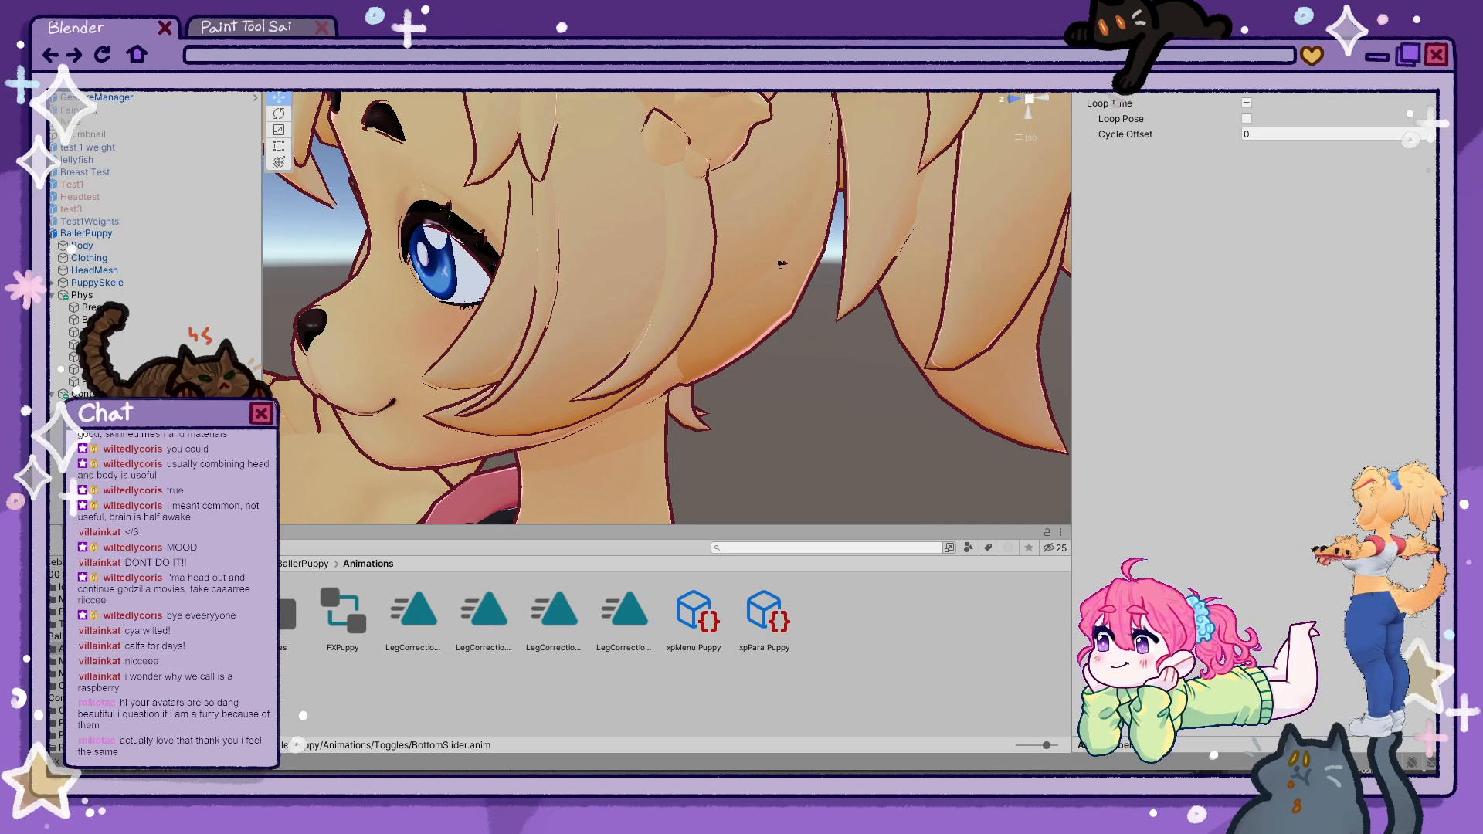
# - Run the scene briefly in Play mode, stop it, and examine the avatar's head and upper body from the side and front
pyautogui.hotkey('ctrl', 'p')
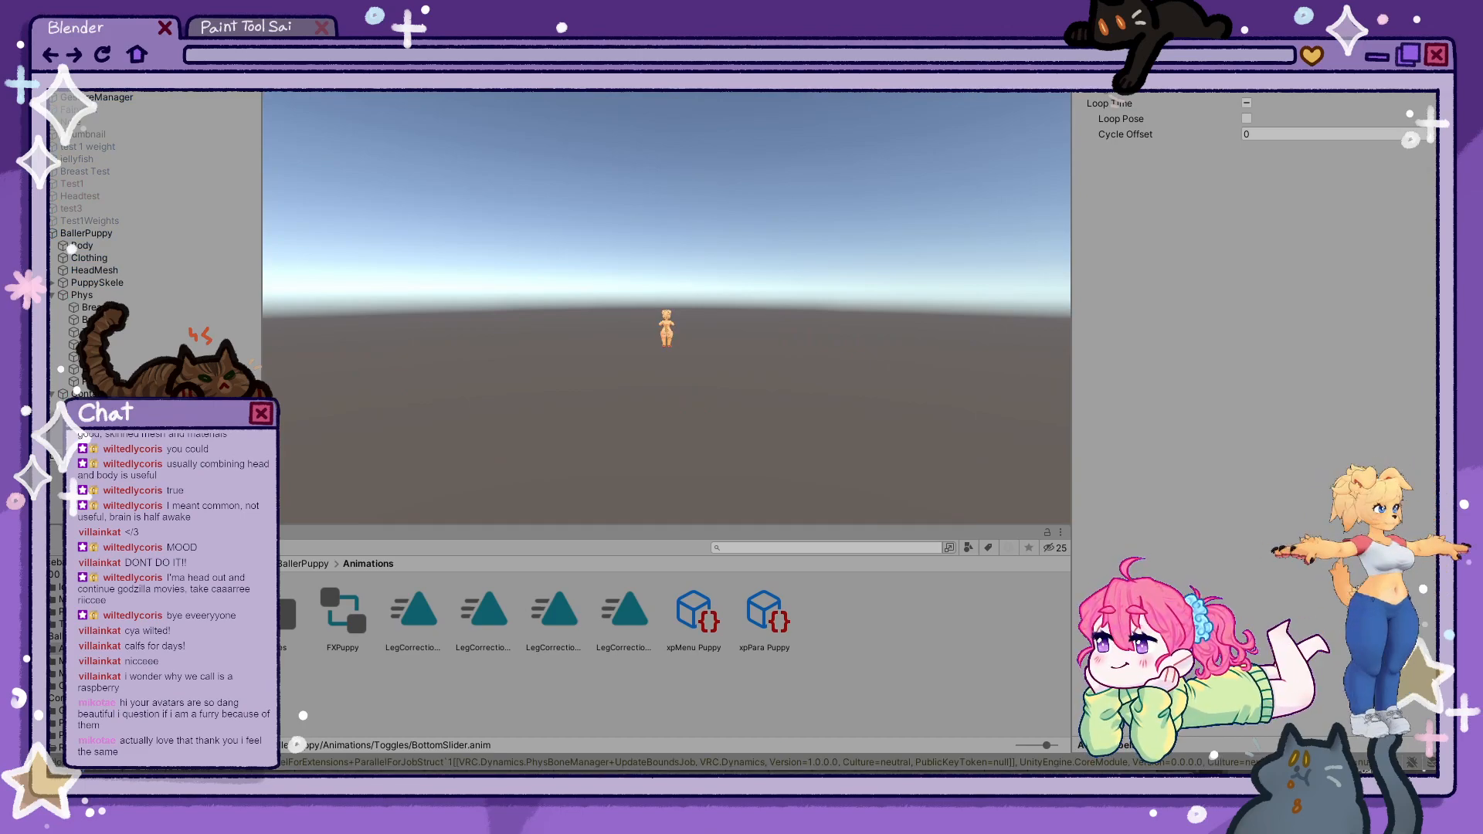
pyautogui.hotkey('ctrl', 'p')
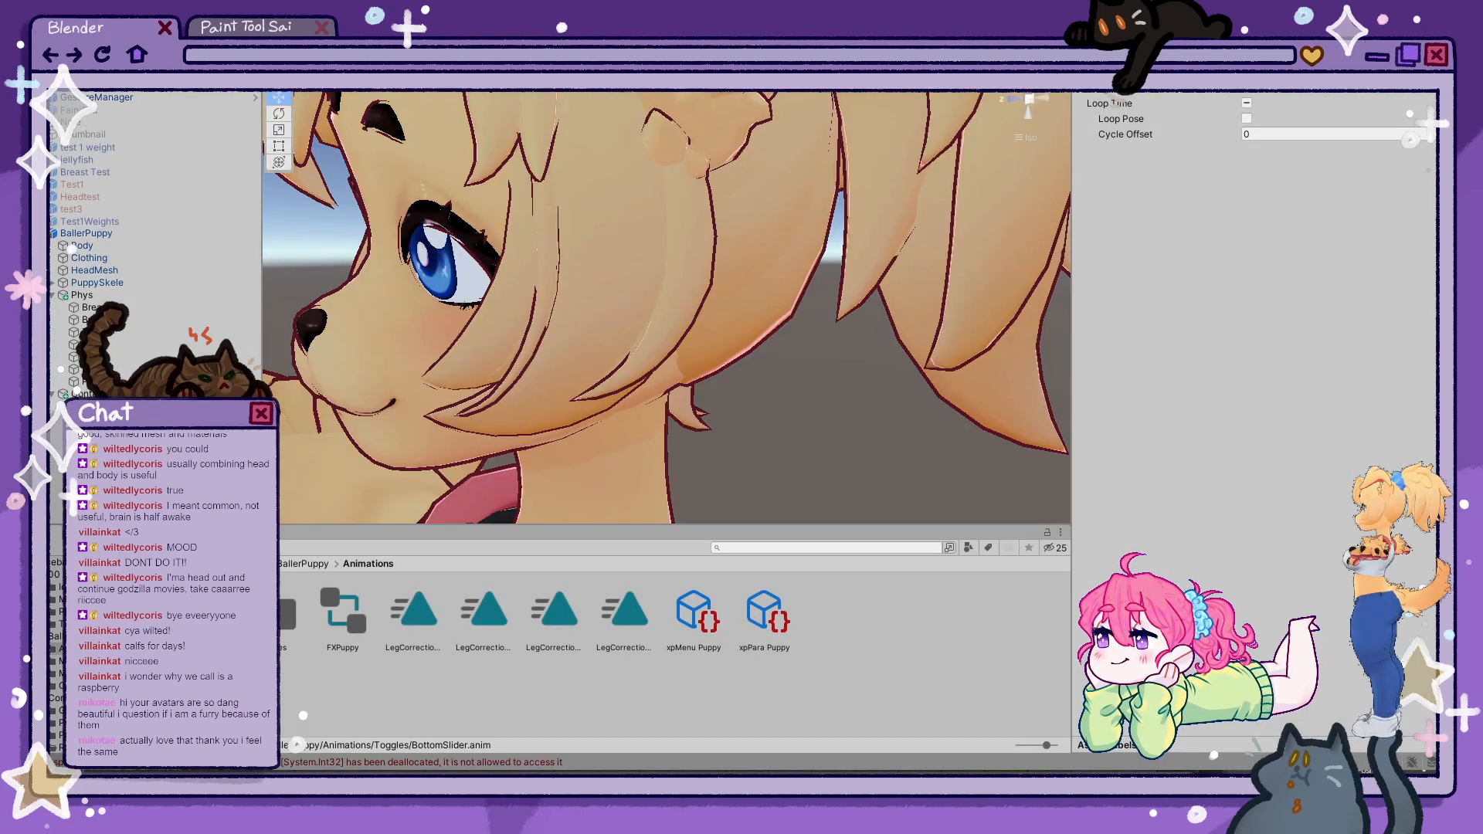
pyautogui.moveTo(878, 220); pyautogui.dragTo(745, 261, button='right')
pyautogui.scroll(-8, 745, 261)
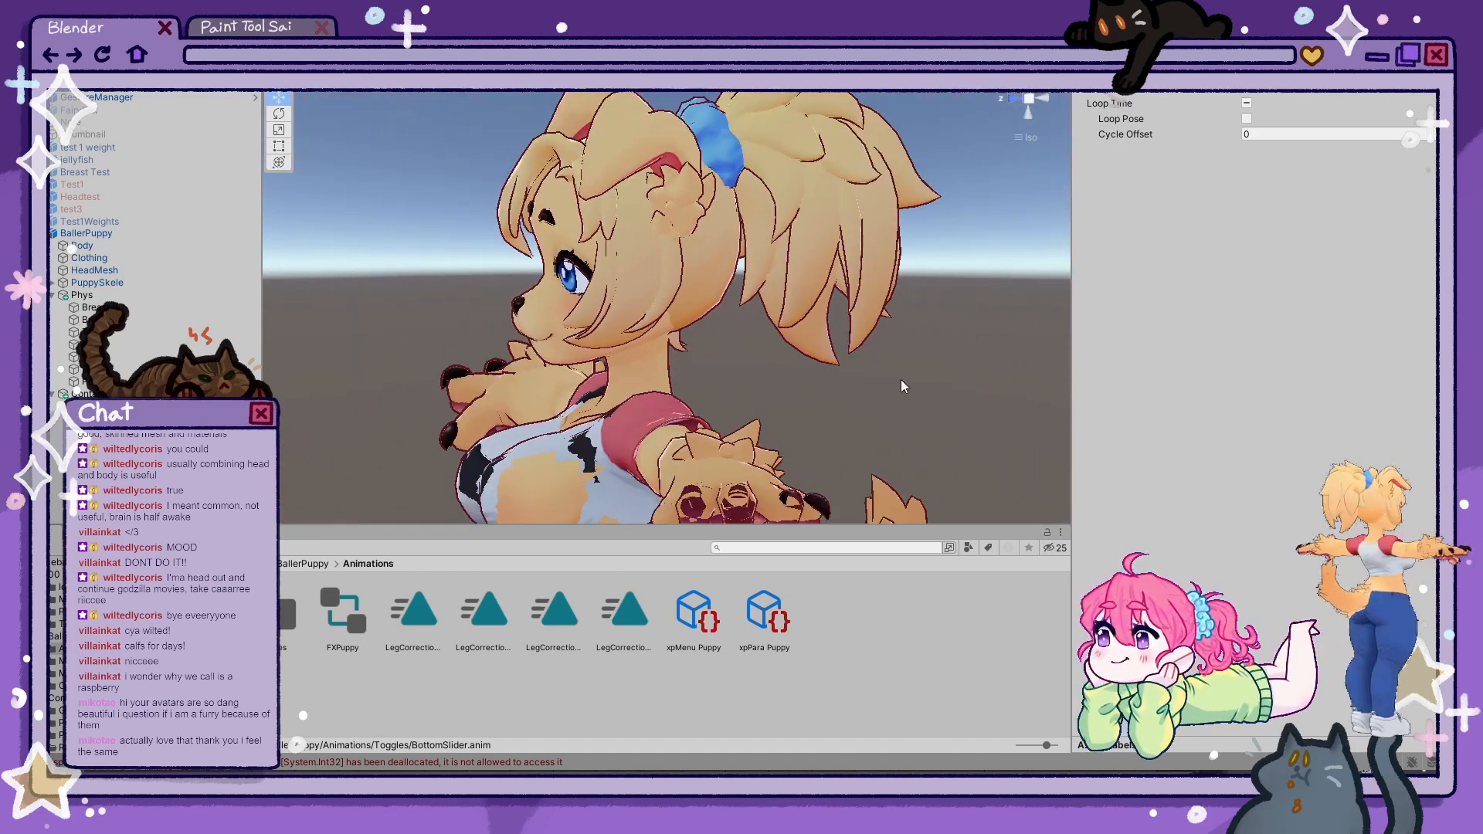
pyautogui.click(900, 378)
pyautogui.moveTo(726, 317); pyautogui.dragTo(958, 337, button='right')
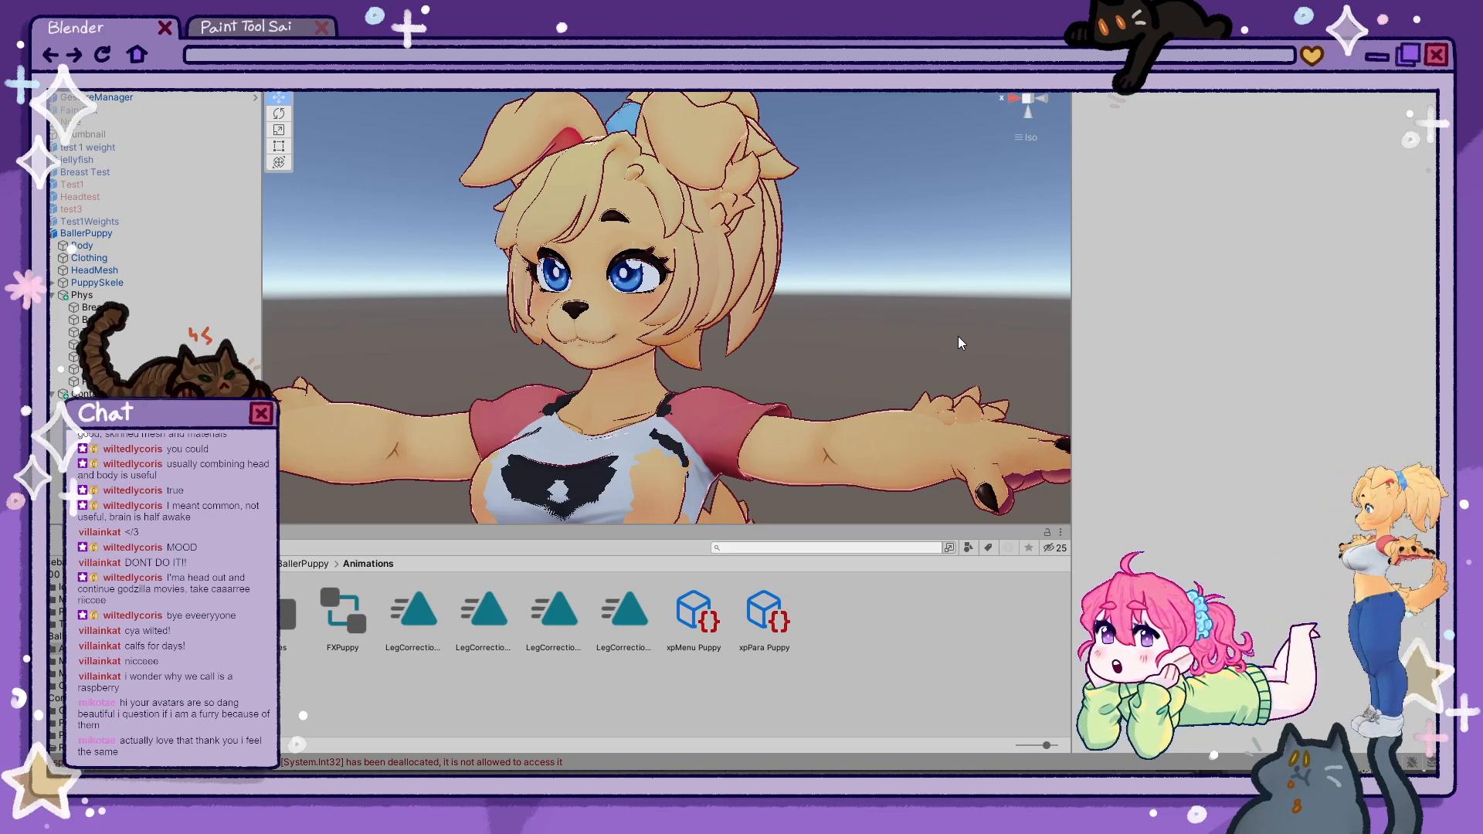
pyautogui.scroll(-2, 894, 303)
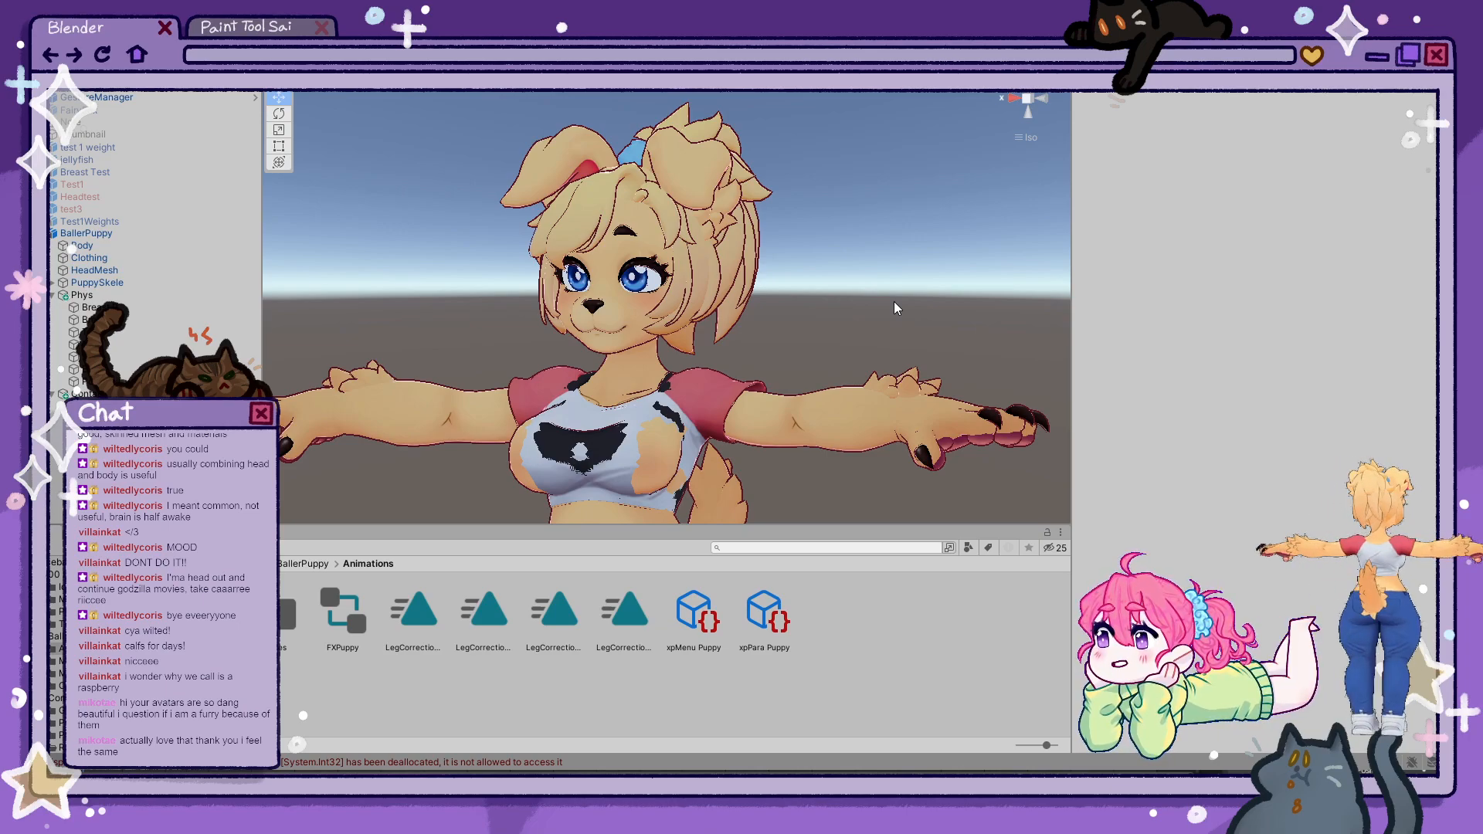
pyautogui.scroll(5, 823, 282)
pyautogui.moveTo(819, 290); pyautogui.dragTo(886, 332, button='right')
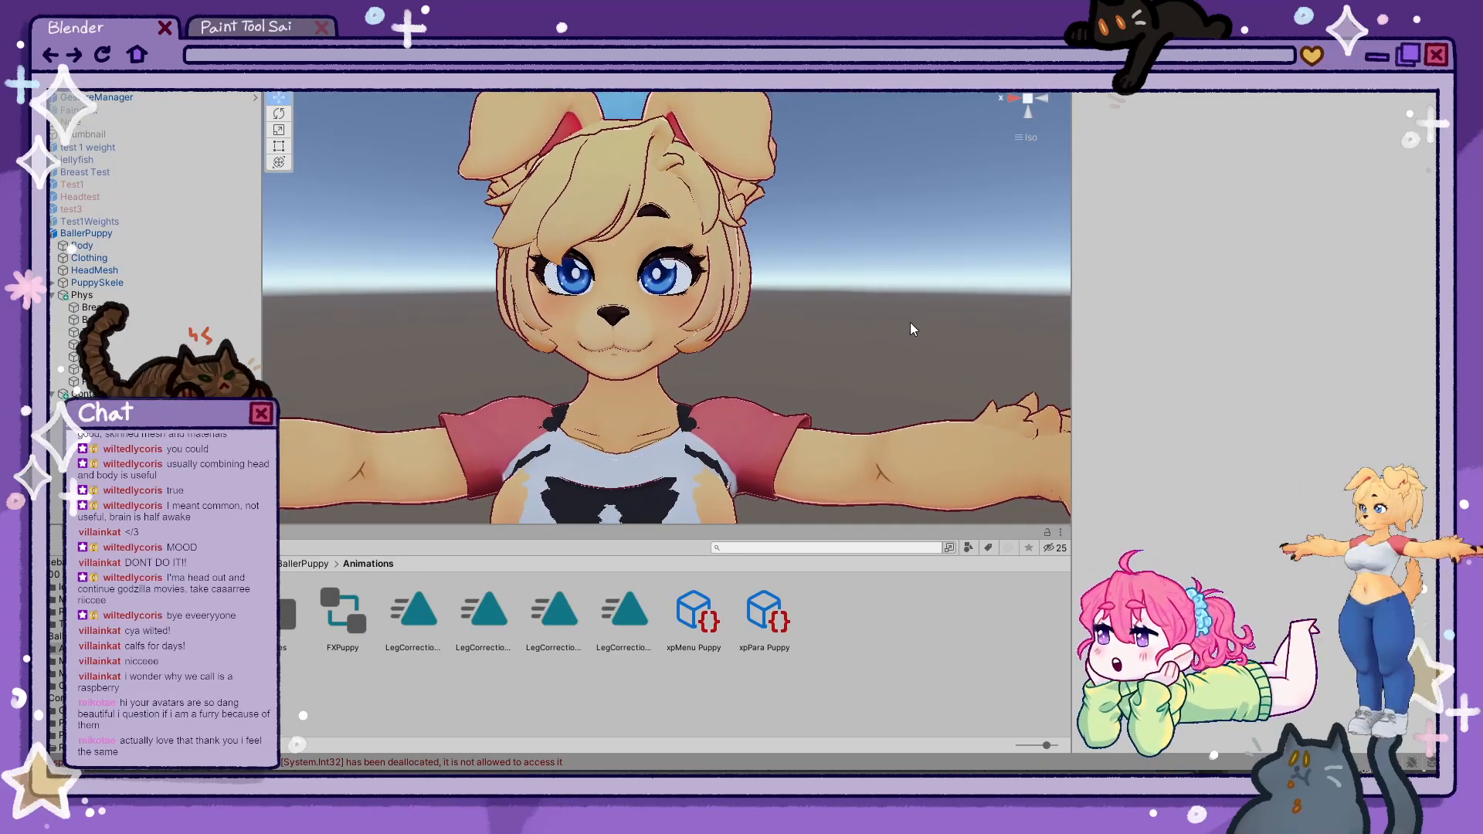
# - Create a new animation clip on the BallerPuppy avatar and start keyframe recording
pyautogui.click(159, 533)
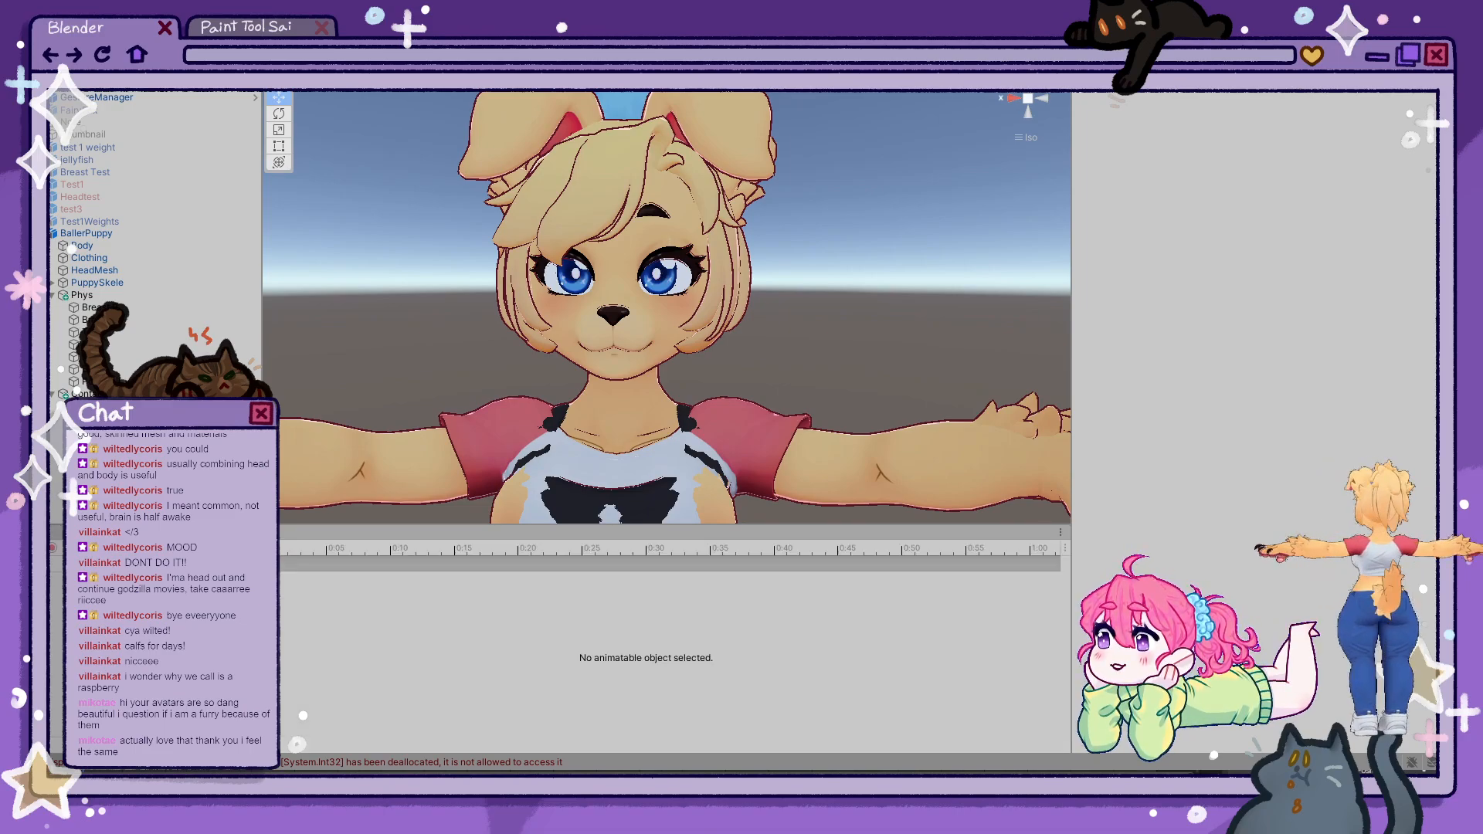
pyautogui.click(68, 533)
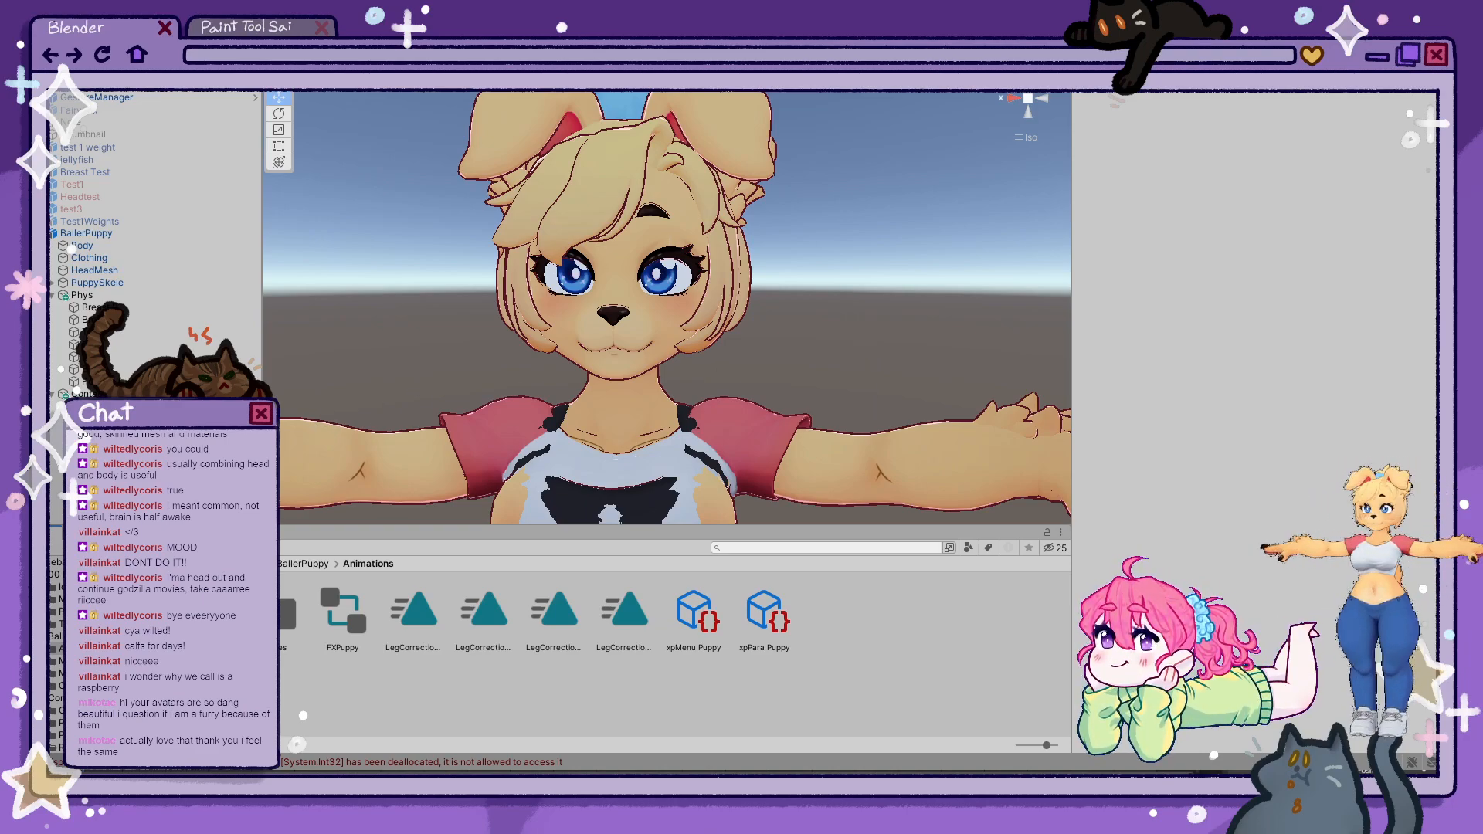
pyautogui.click(83, 233)
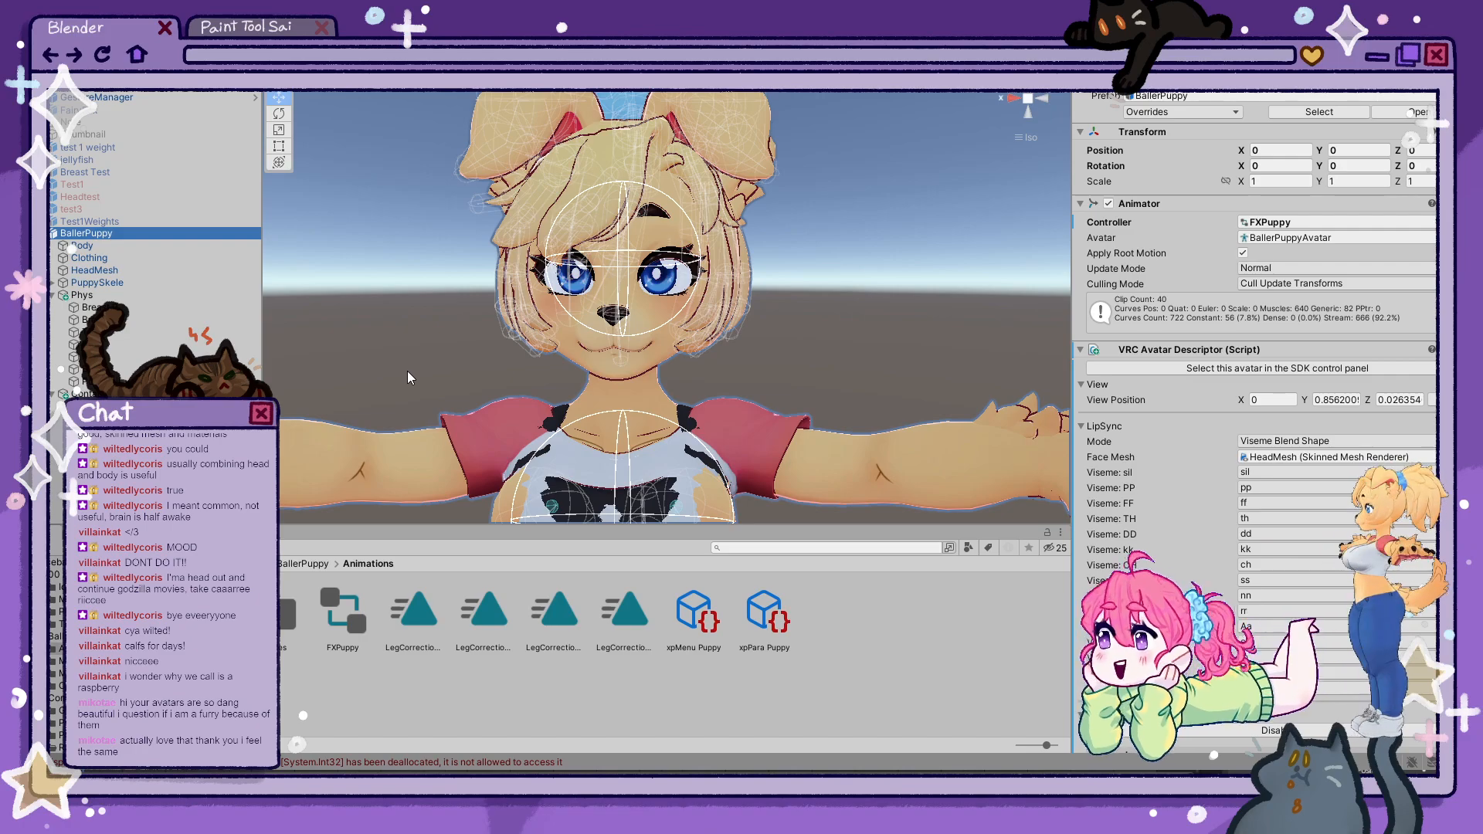
pyautogui.click(146, 532)
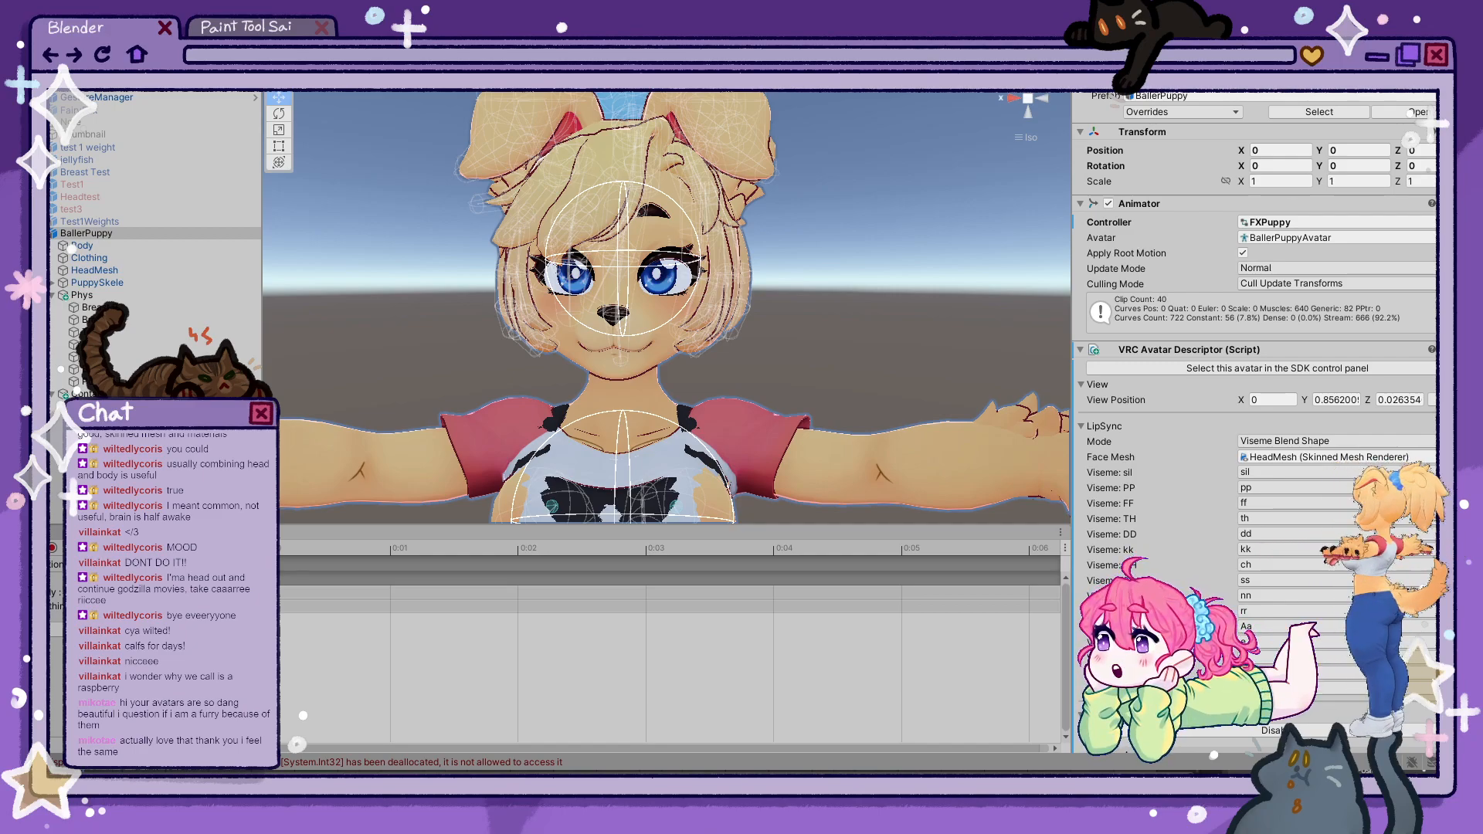
pyautogui.press('Return')
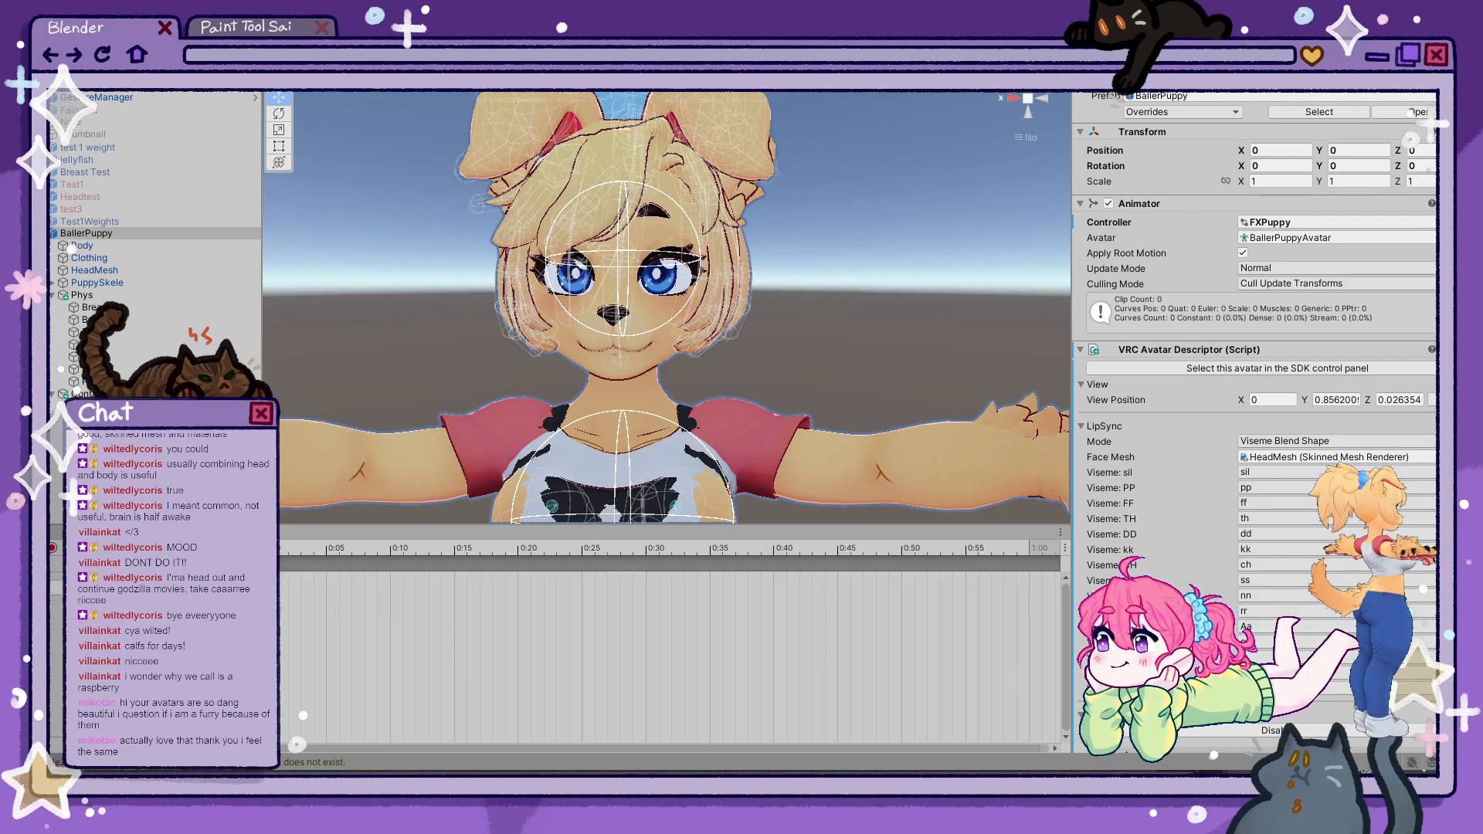
pyautogui.click(31, 547)
pyautogui.click(53, 548)
# - Record the head mesh's Mouth Smile Closed and Eyes Smile blend shapes at maximum and Brows Up at about halfway
pyautogui.scroll(-5, 539, 411)
pyautogui.moveTo(618, 424); pyautogui.dragTo(653, 113, button='middle')
pyautogui.moveTo(654, 347); pyautogui.dragTo(656, 101, button='middle')
pyautogui.scroll(6, 658, 234)
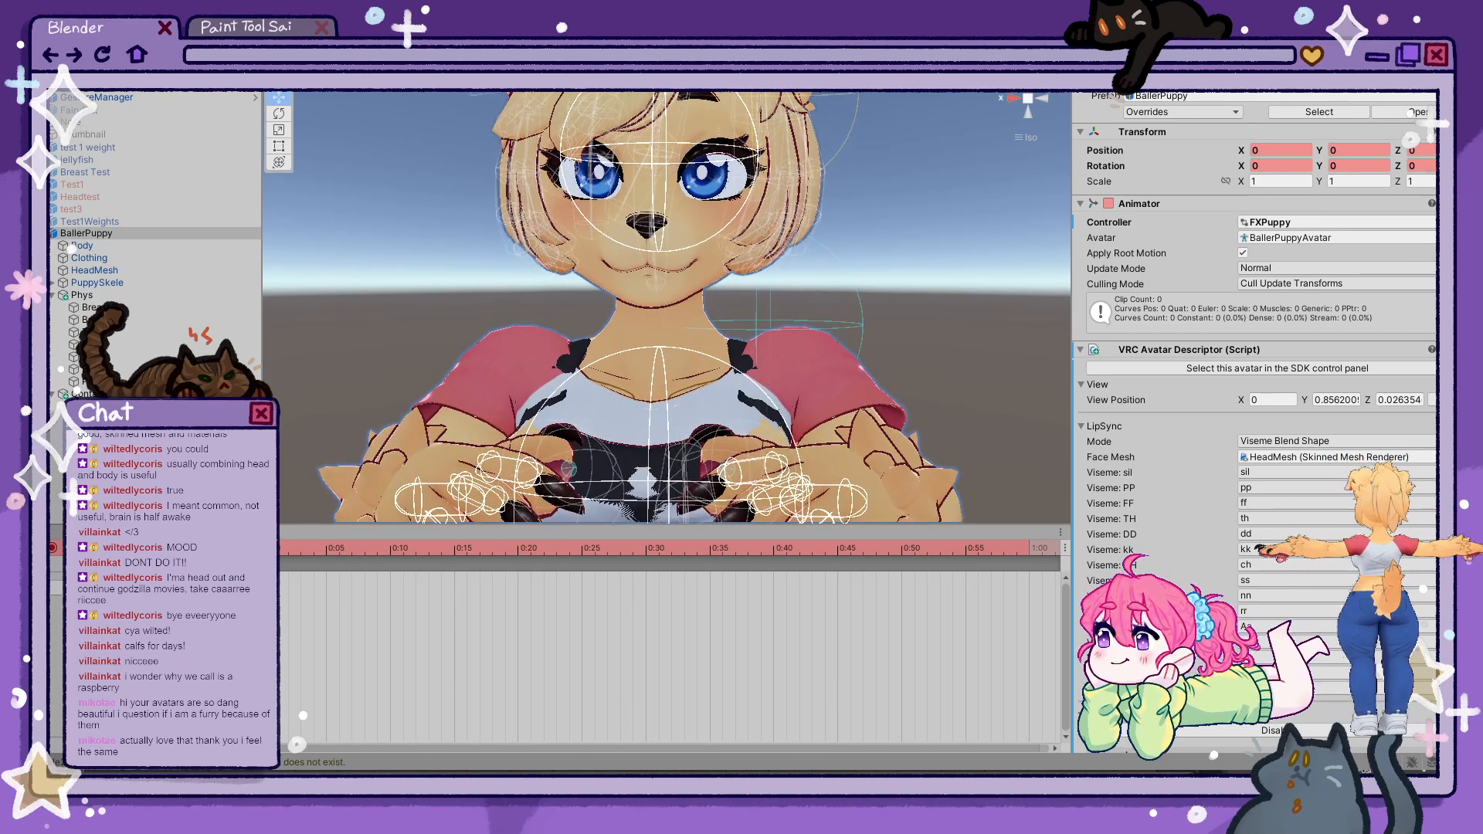
pyautogui.click(712, 258)
pyautogui.scroll(-5, 1205, 423)
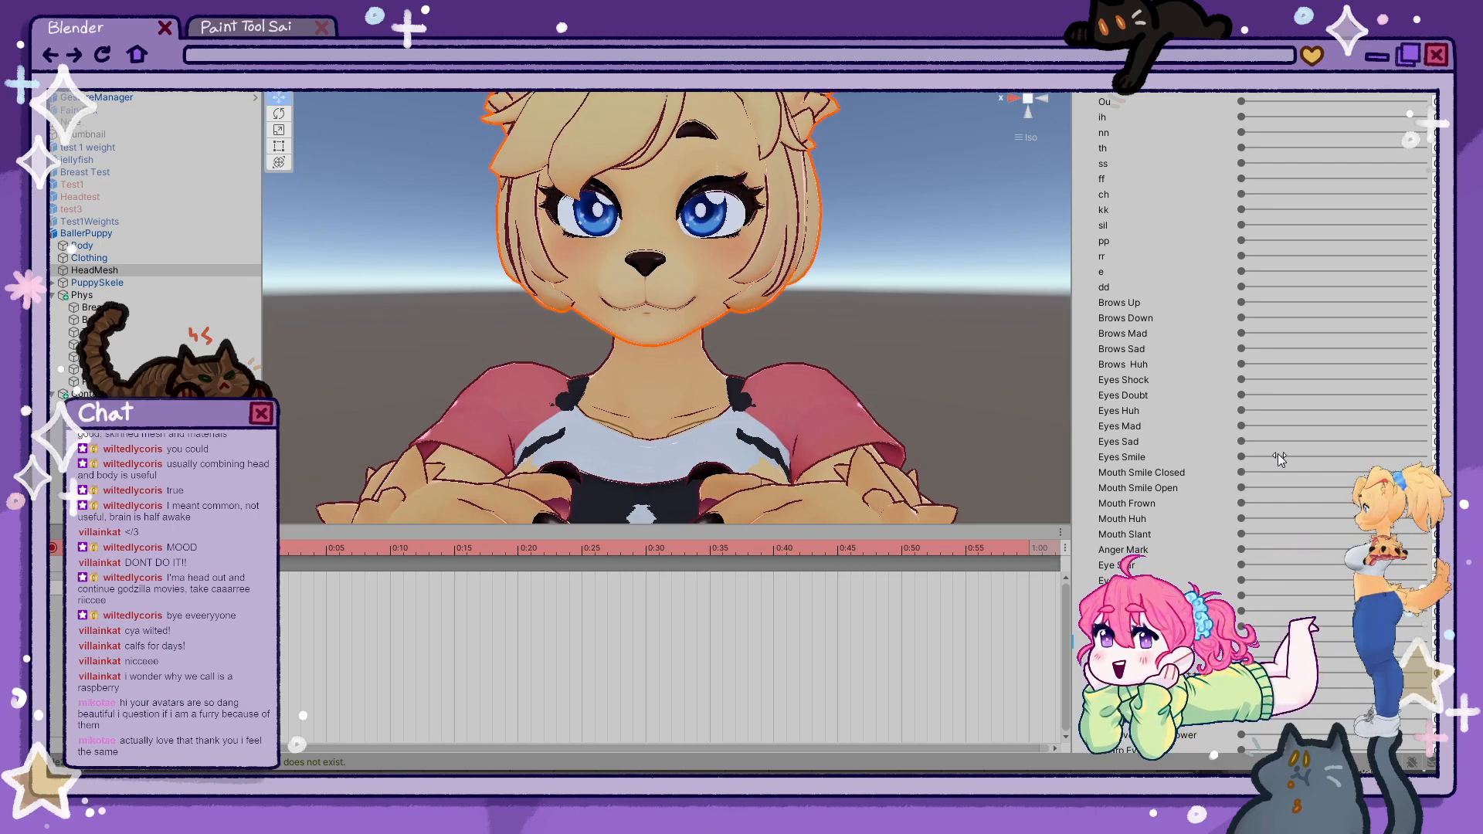
pyautogui.moveTo(1240, 472); pyautogui.dragTo(1427, 472)
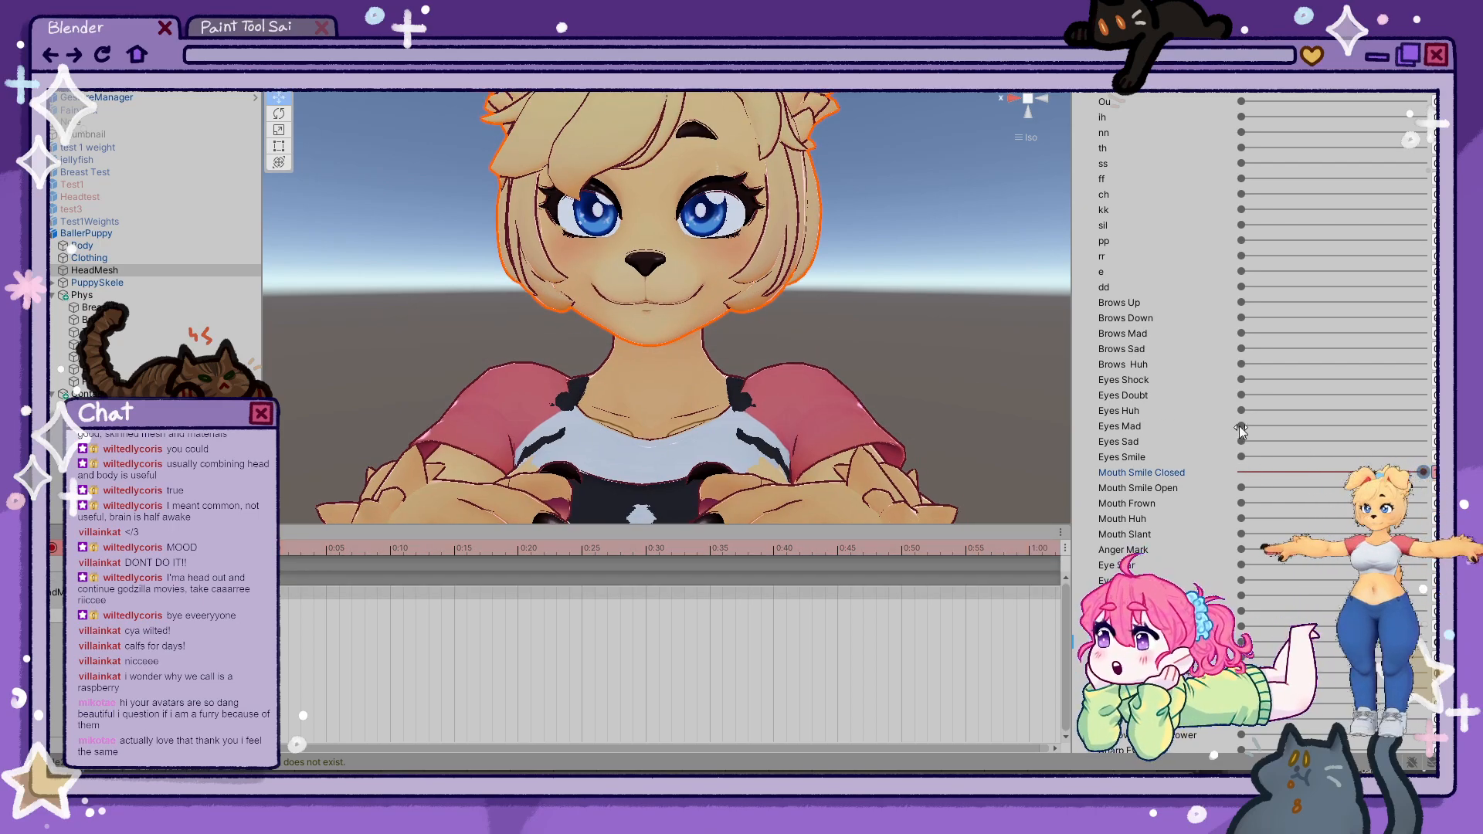
pyautogui.moveTo(1241, 456); pyautogui.dragTo(1428, 461)
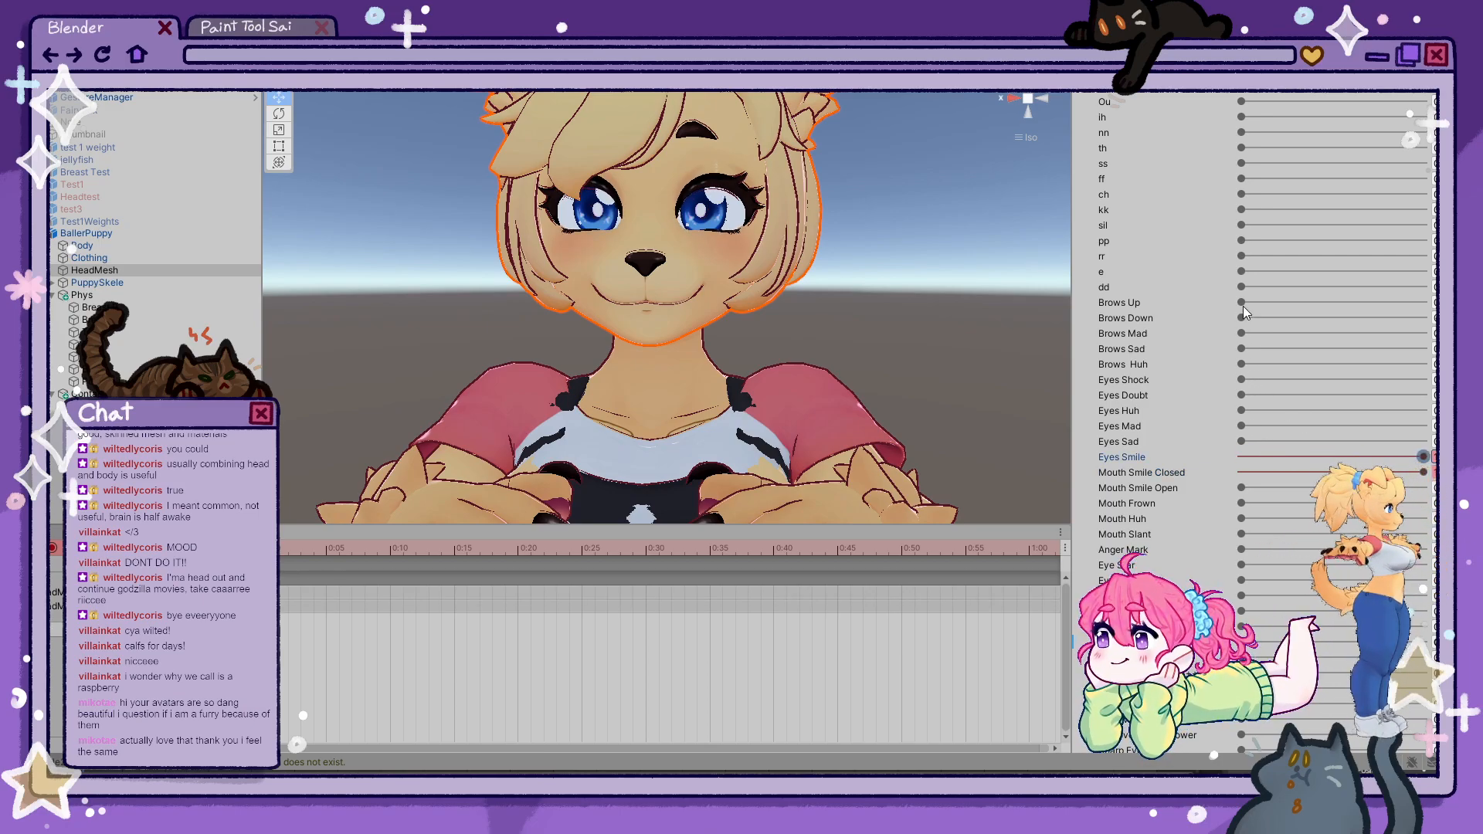
pyautogui.moveTo(1243, 305); pyautogui.dragTo(1324, 305)
pyautogui.moveTo(939, 292); pyautogui.dragTo(904, 331, button='middle')
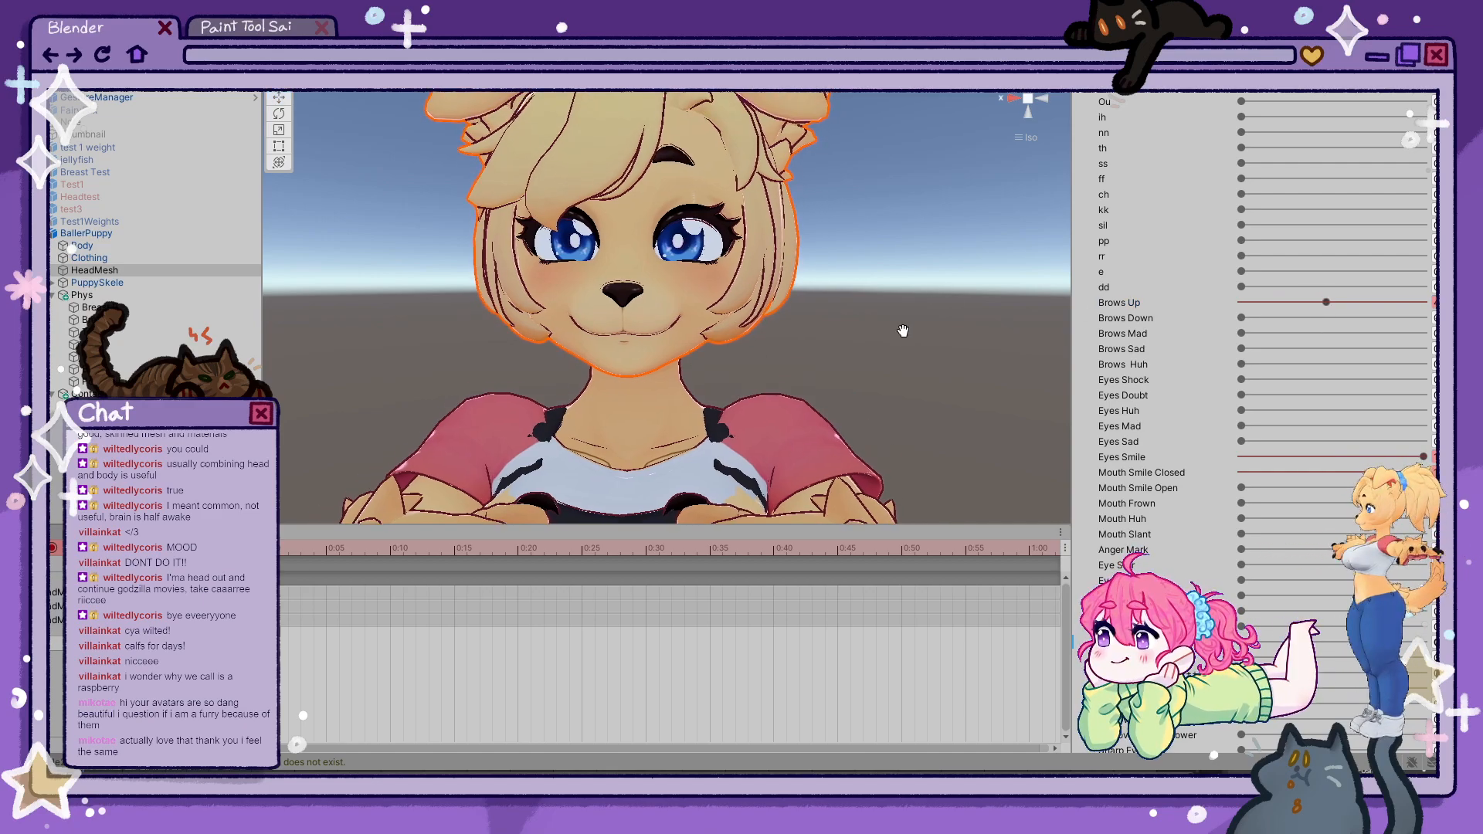
pyautogui.moveTo(903, 330); pyautogui.dragTo(884, 311, button='right')
pyautogui.moveTo(884, 312); pyautogui.dragTo(888, 340, button='middle')
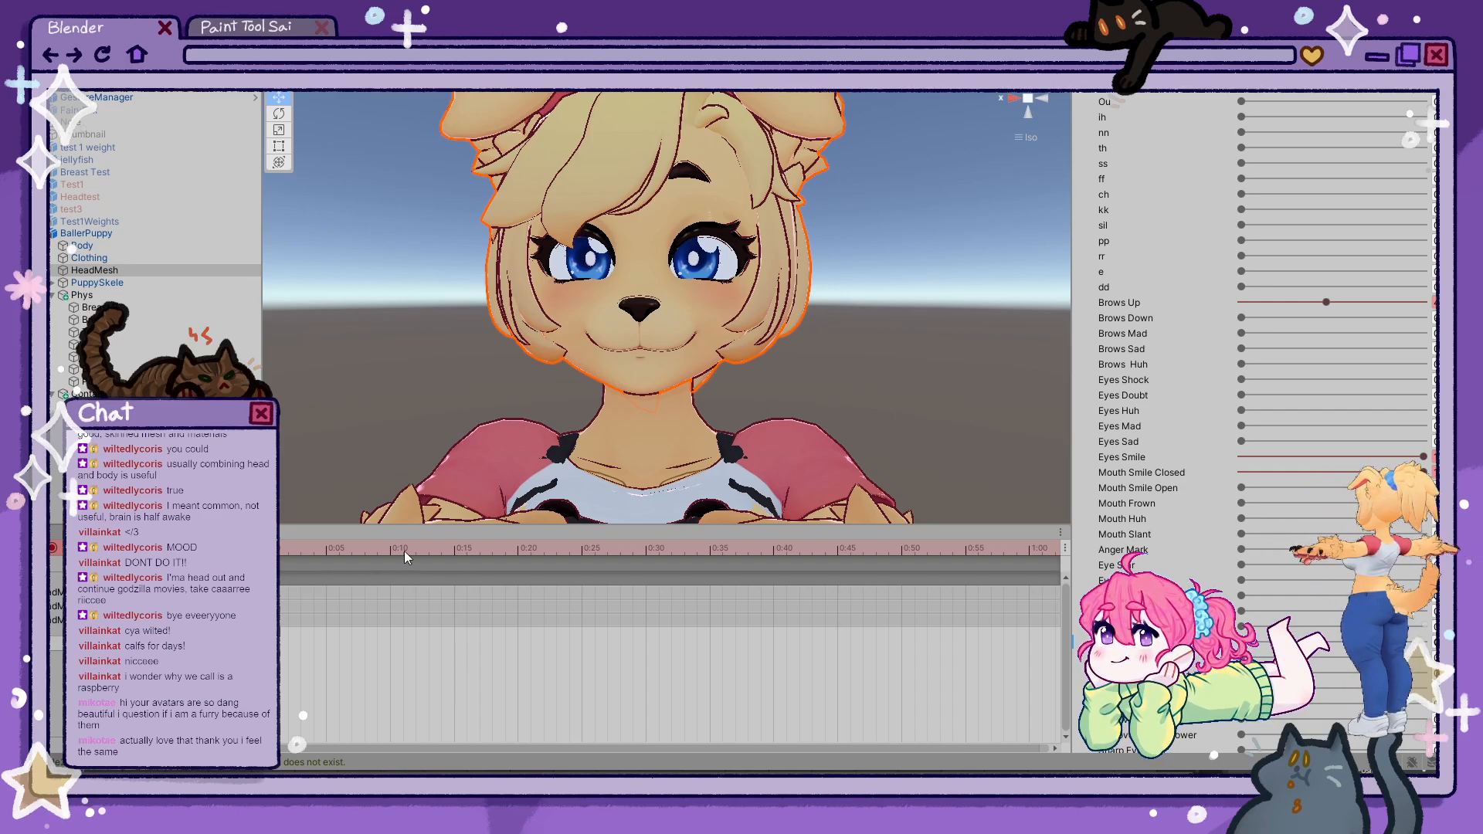
# - Create another animation clip and record the head mesh's Eye Star and Remove Eye White blend shapes at maximum
pyautogui.click(467, 548)
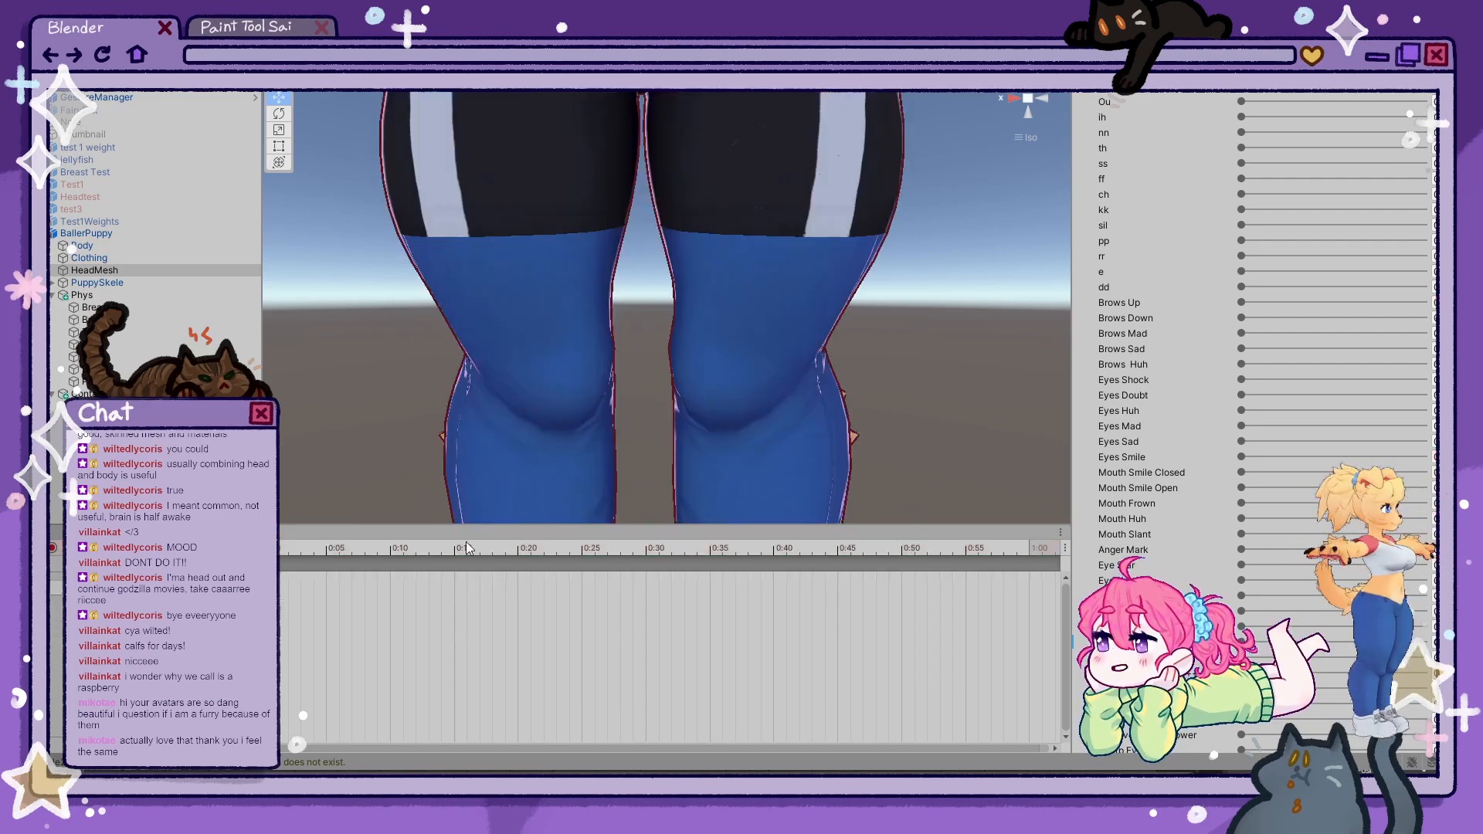
pyautogui.click(51, 550)
pyautogui.scroll(-2, 1210, 494)
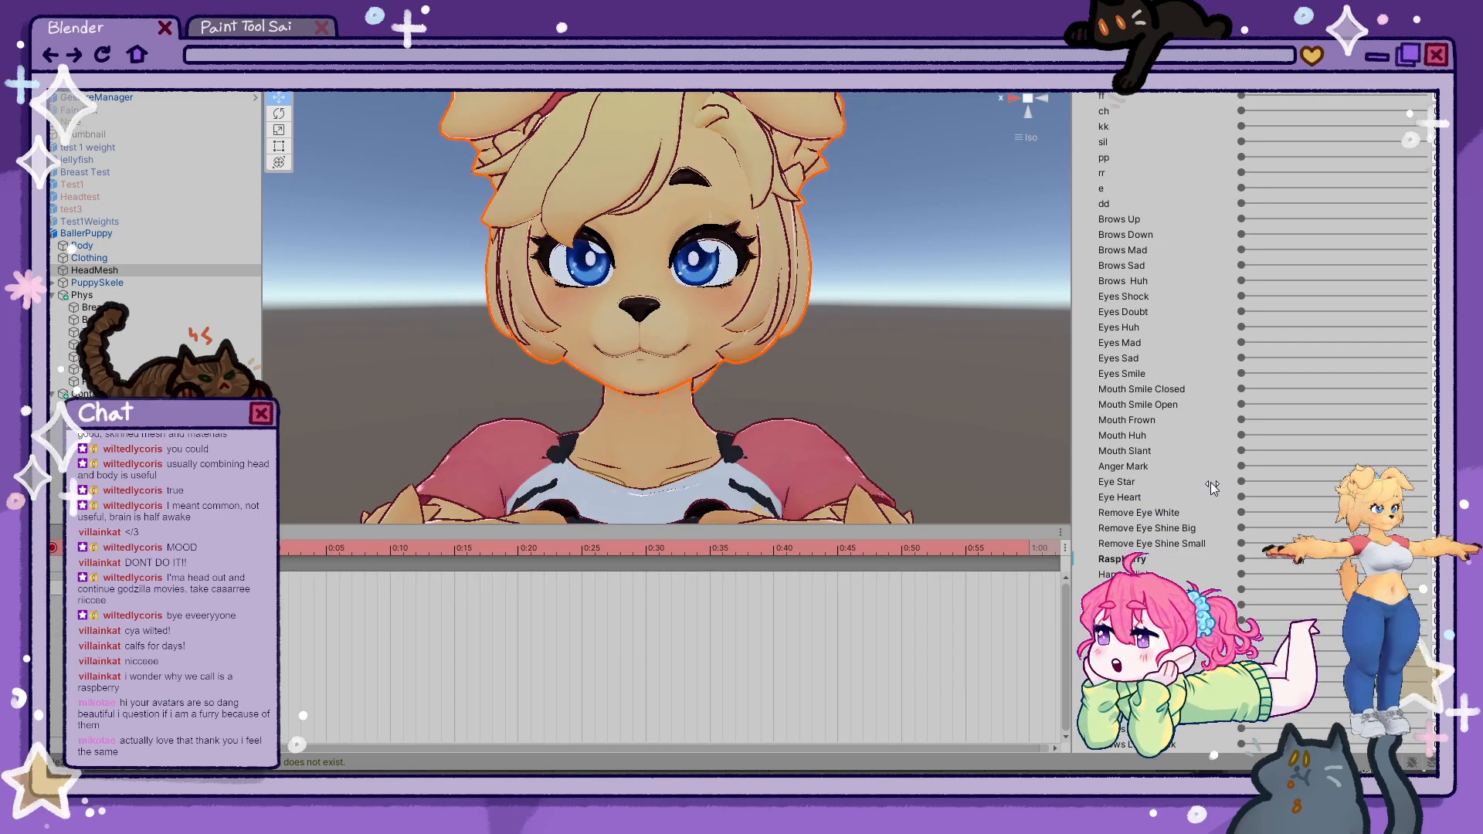
pyautogui.moveTo(1245, 485); pyautogui.dragTo(1427, 487)
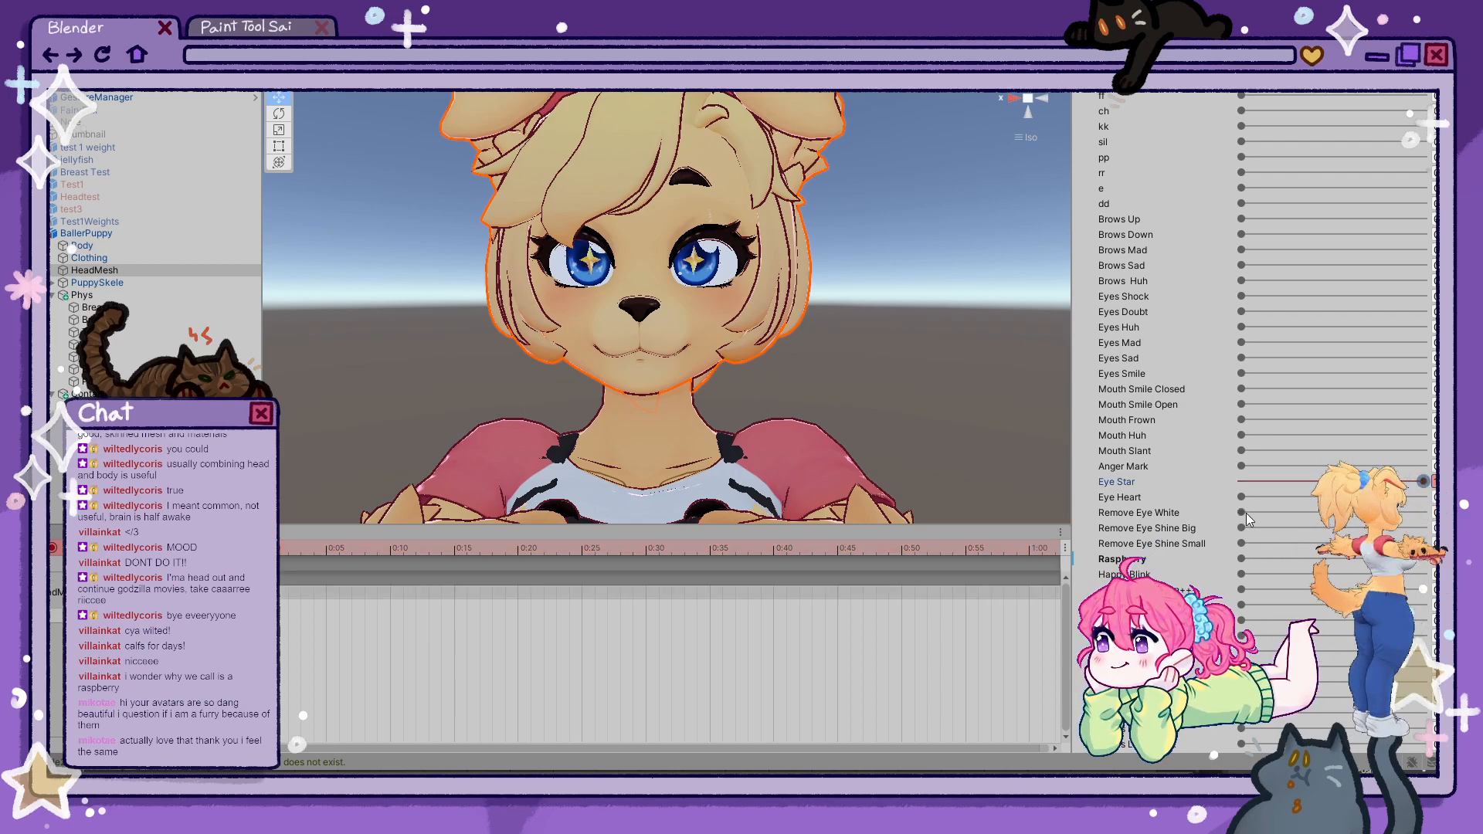
pyautogui.moveTo(1246, 513); pyautogui.dragTo(1428, 513)
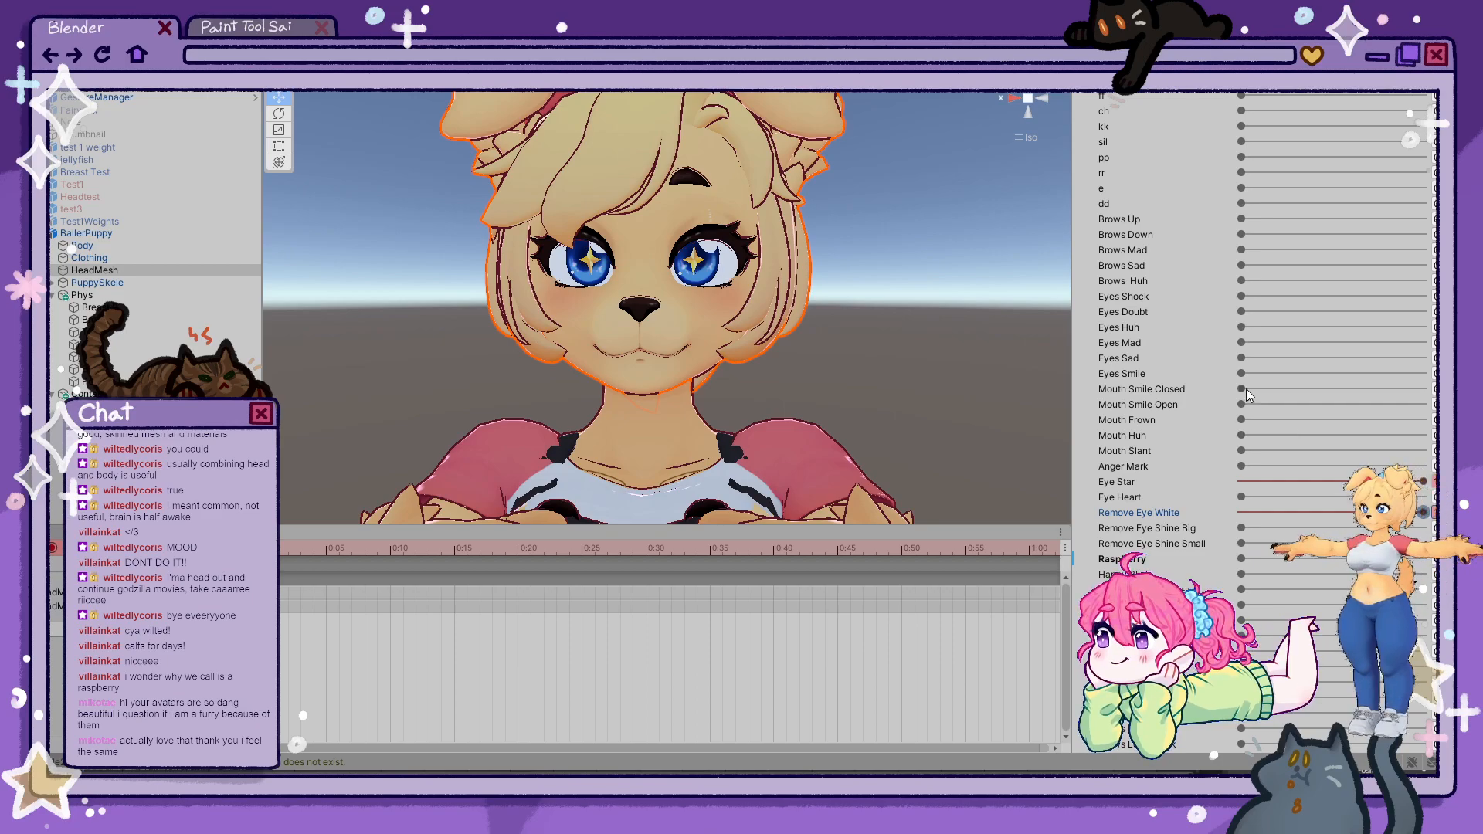
# - Record Mouth Smile Open and Brows Up at maximum, Eyes Shock at about two thirds and Eyes Smile at about 40 percent
pyautogui.moveTo(1245, 406); pyautogui.dragTo(1426, 405)
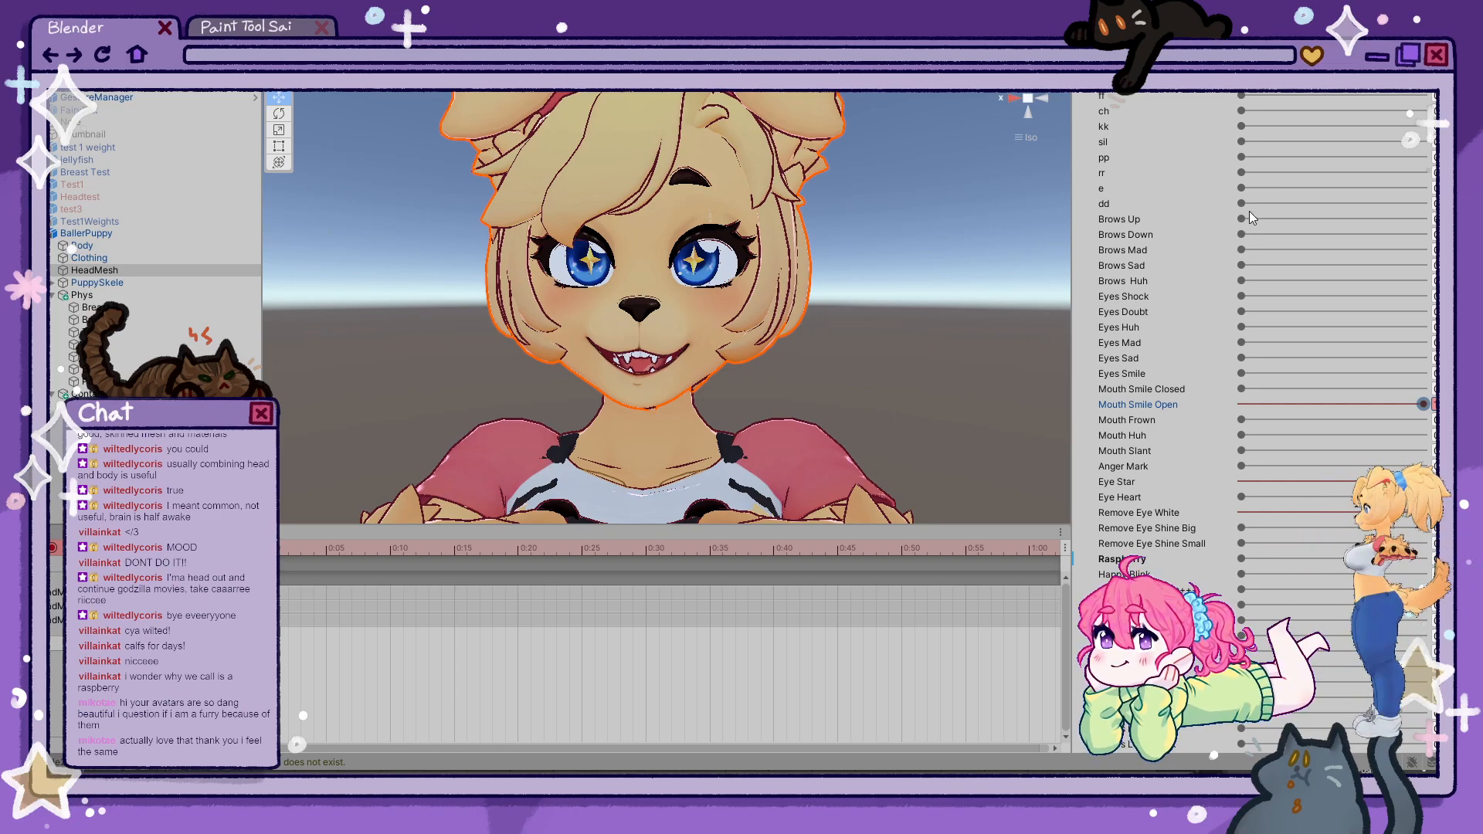
pyautogui.moveTo(1249, 212); pyautogui.dragTo(1413, 241)
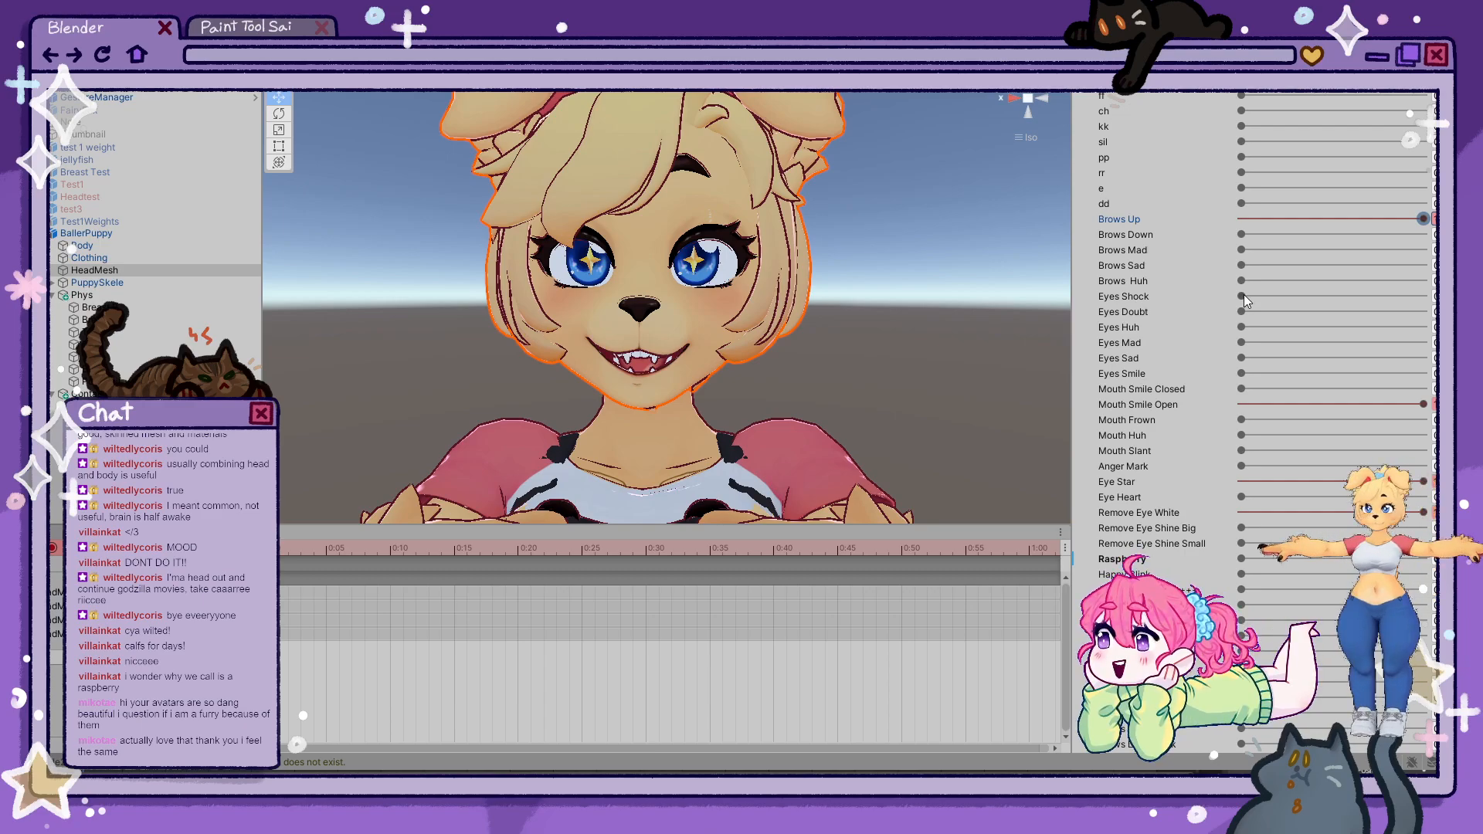
pyautogui.moveTo(1244, 296); pyautogui.dragTo(1331, 313)
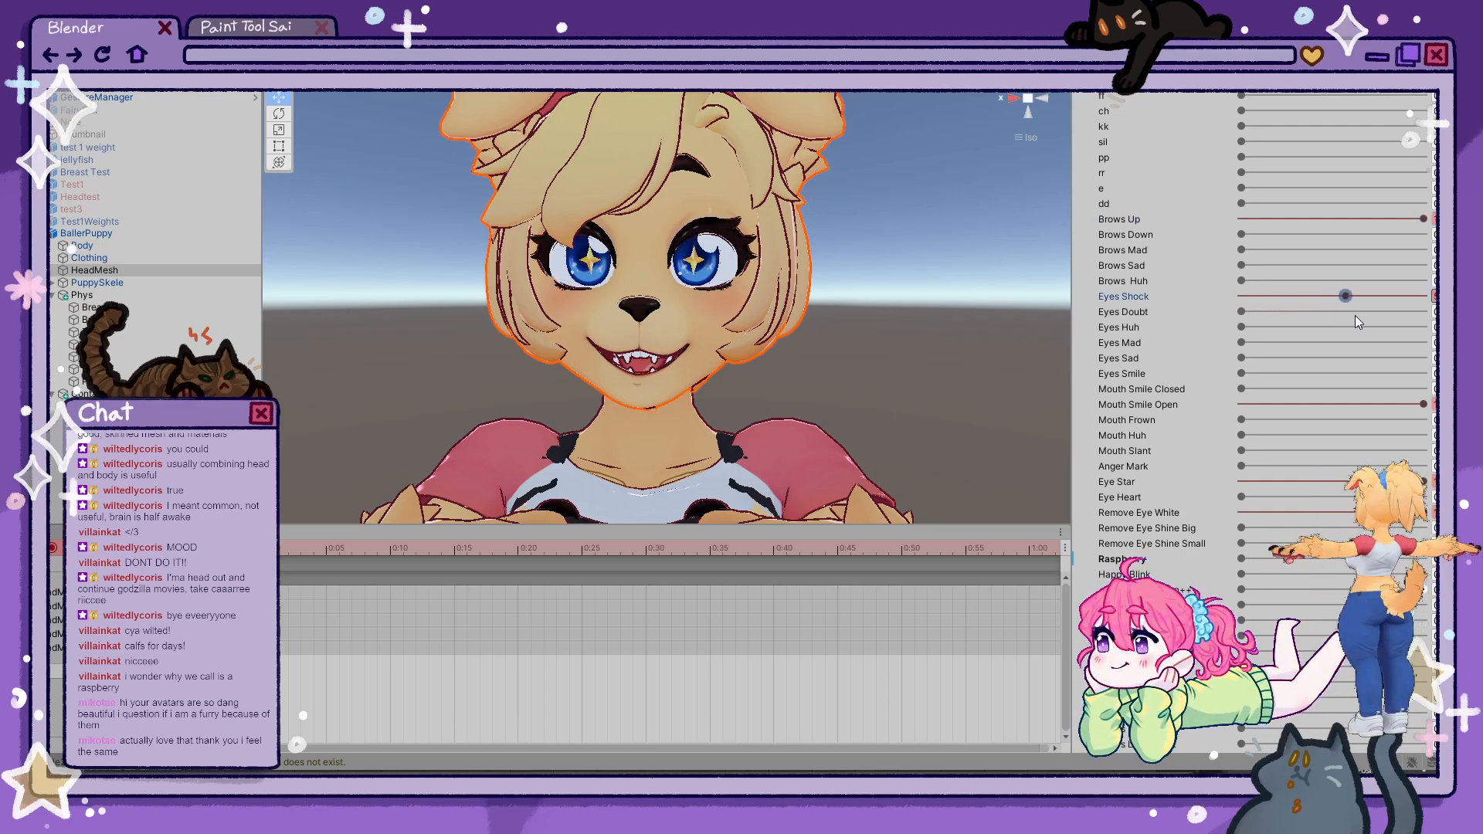
pyautogui.moveTo(1242, 373); pyautogui.dragTo(1271, 373)
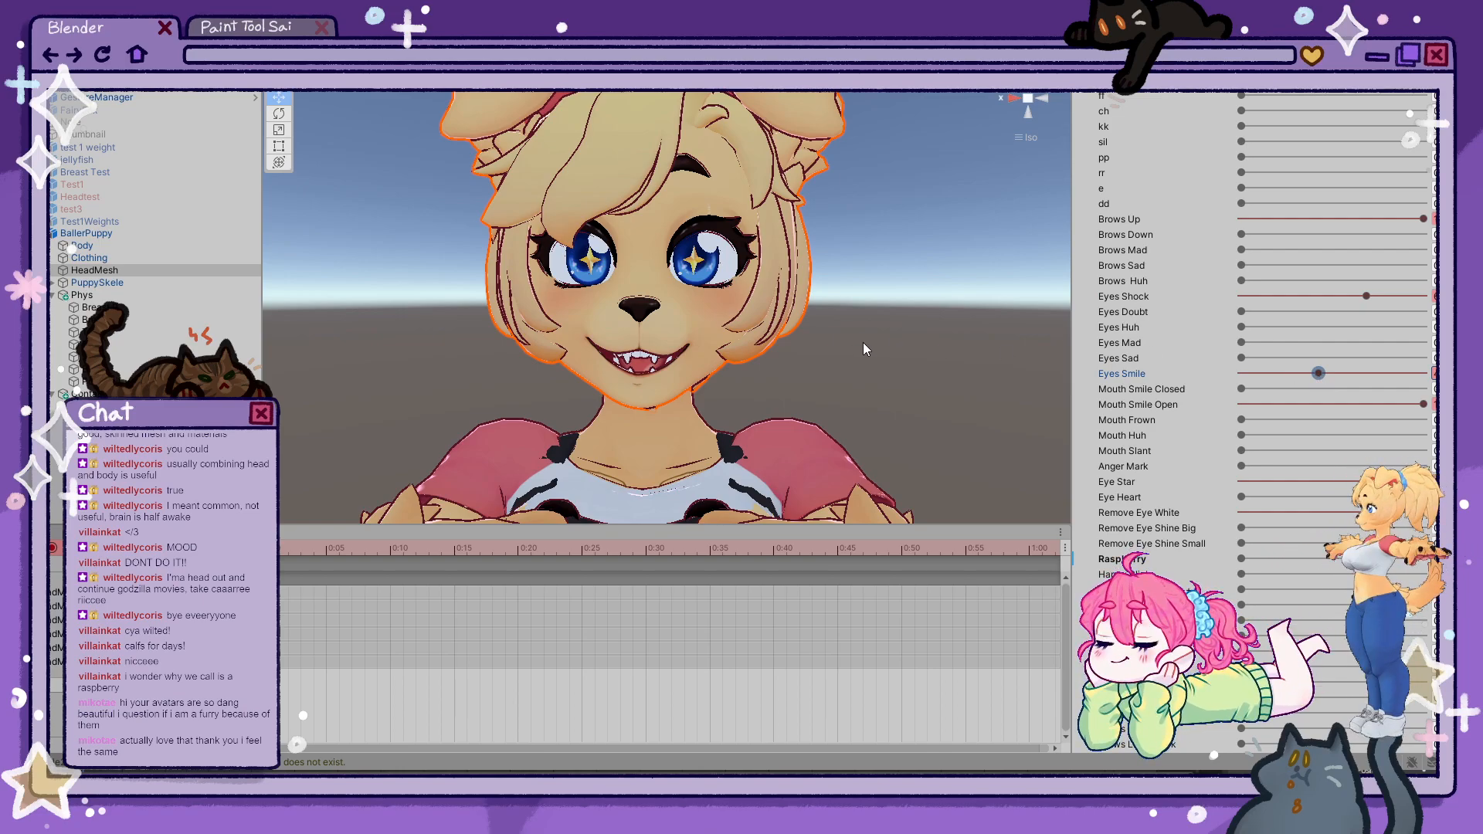
pyautogui.keyDown('alt'); pyautogui.moveTo(864, 342); pyautogui.dragTo(672, 311); pyautogui.keyUp('alt')
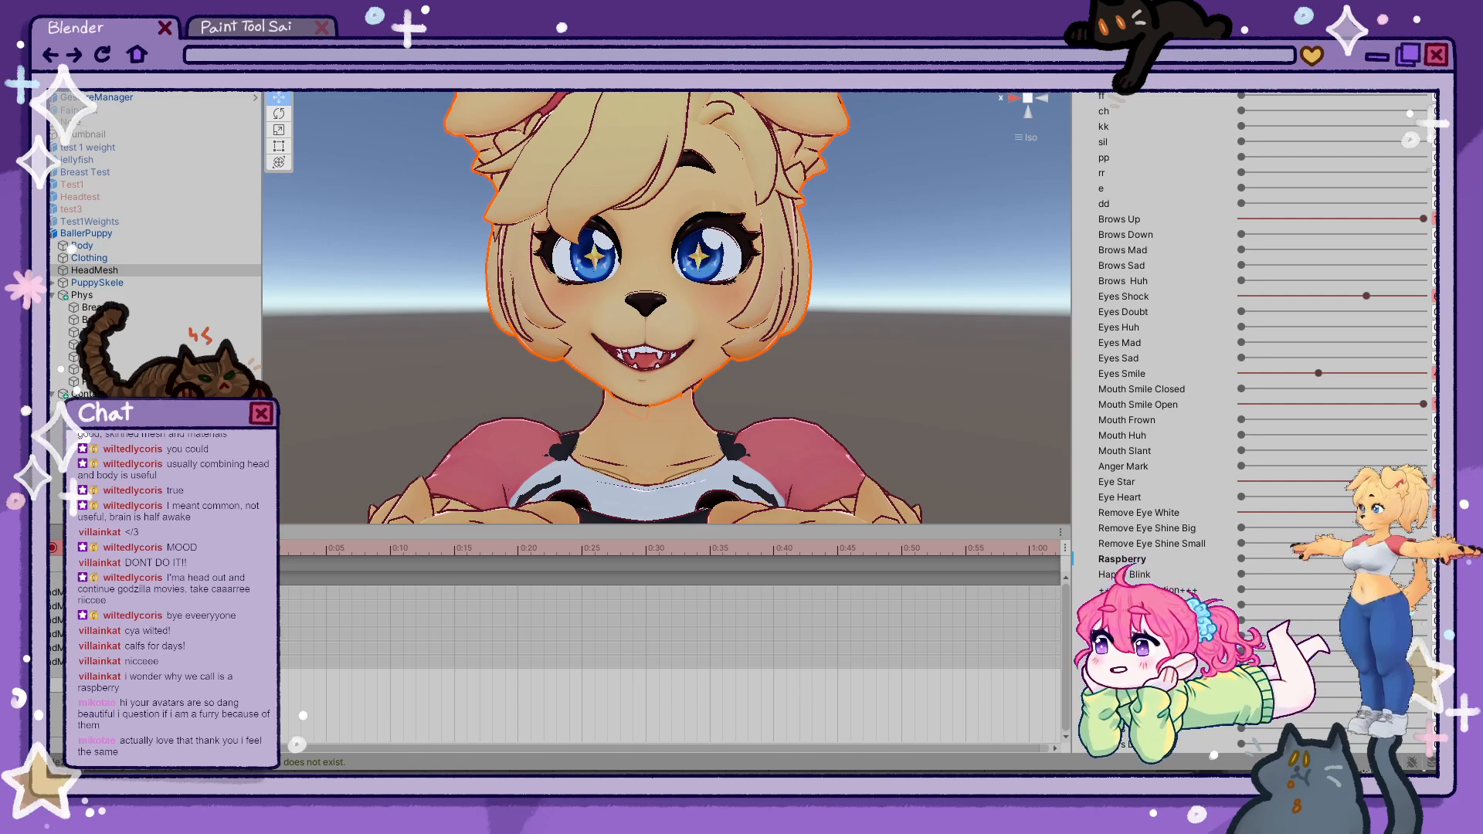
# - Create a further animation clip and record Raspberry, Eye Heart and Remove Eye White at maximum, with Eyes Doubt at about halfway
pyautogui.press('Return')
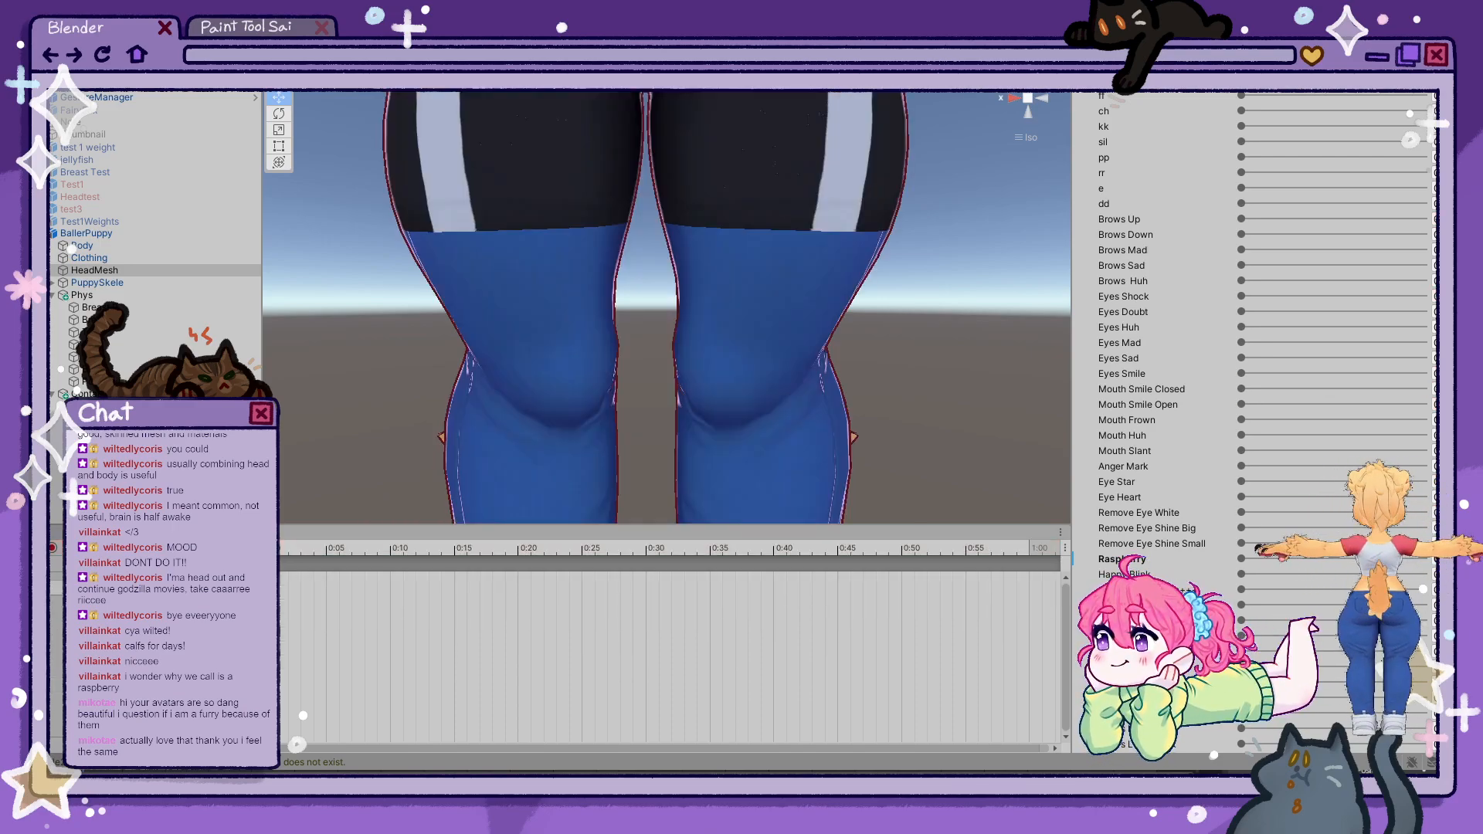
pyautogui.click(54, 548)
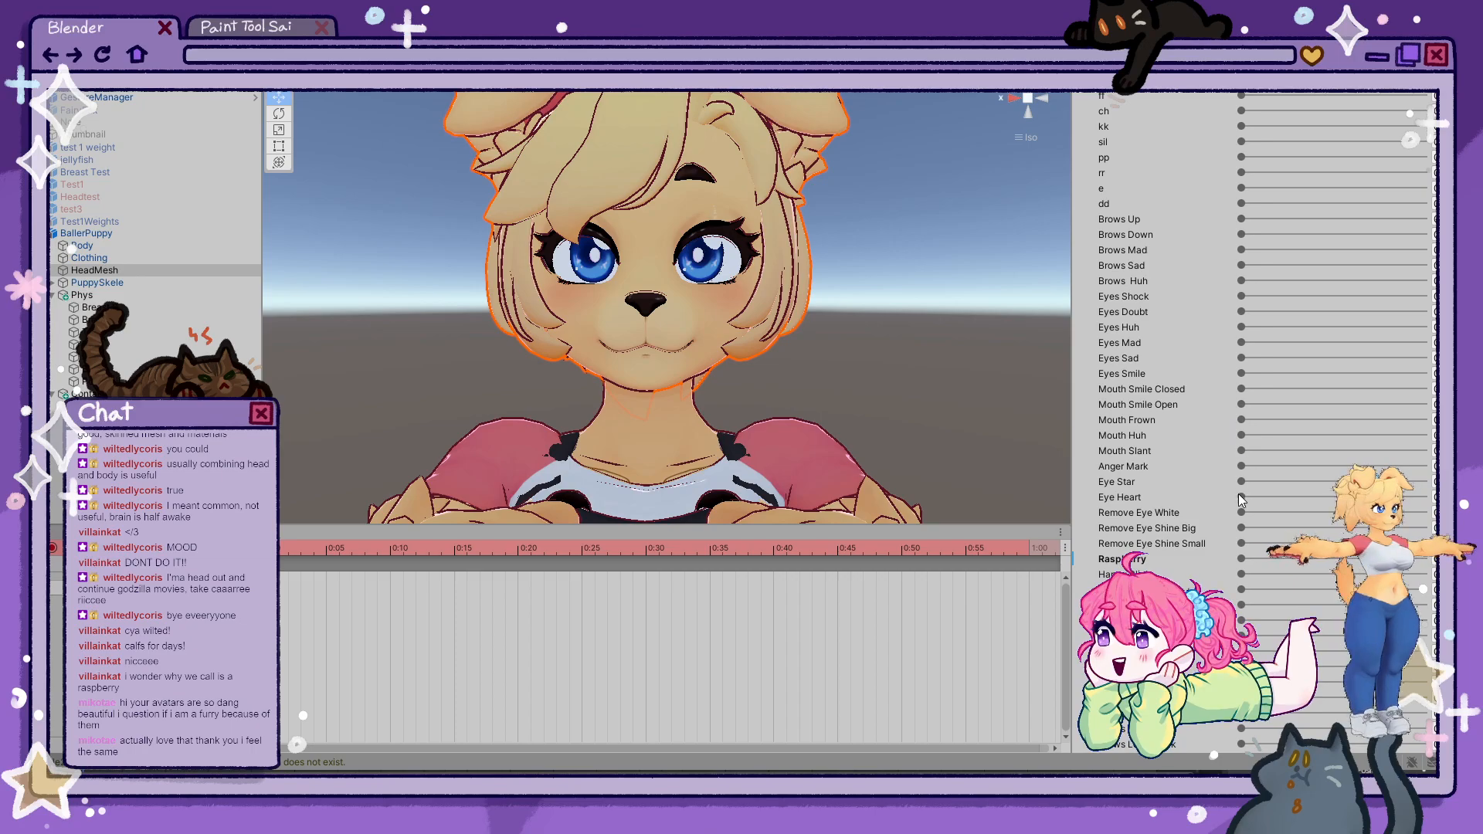
pyautogui.moveTo(1243, 559); pyautogui.dragTo(1424, 558)
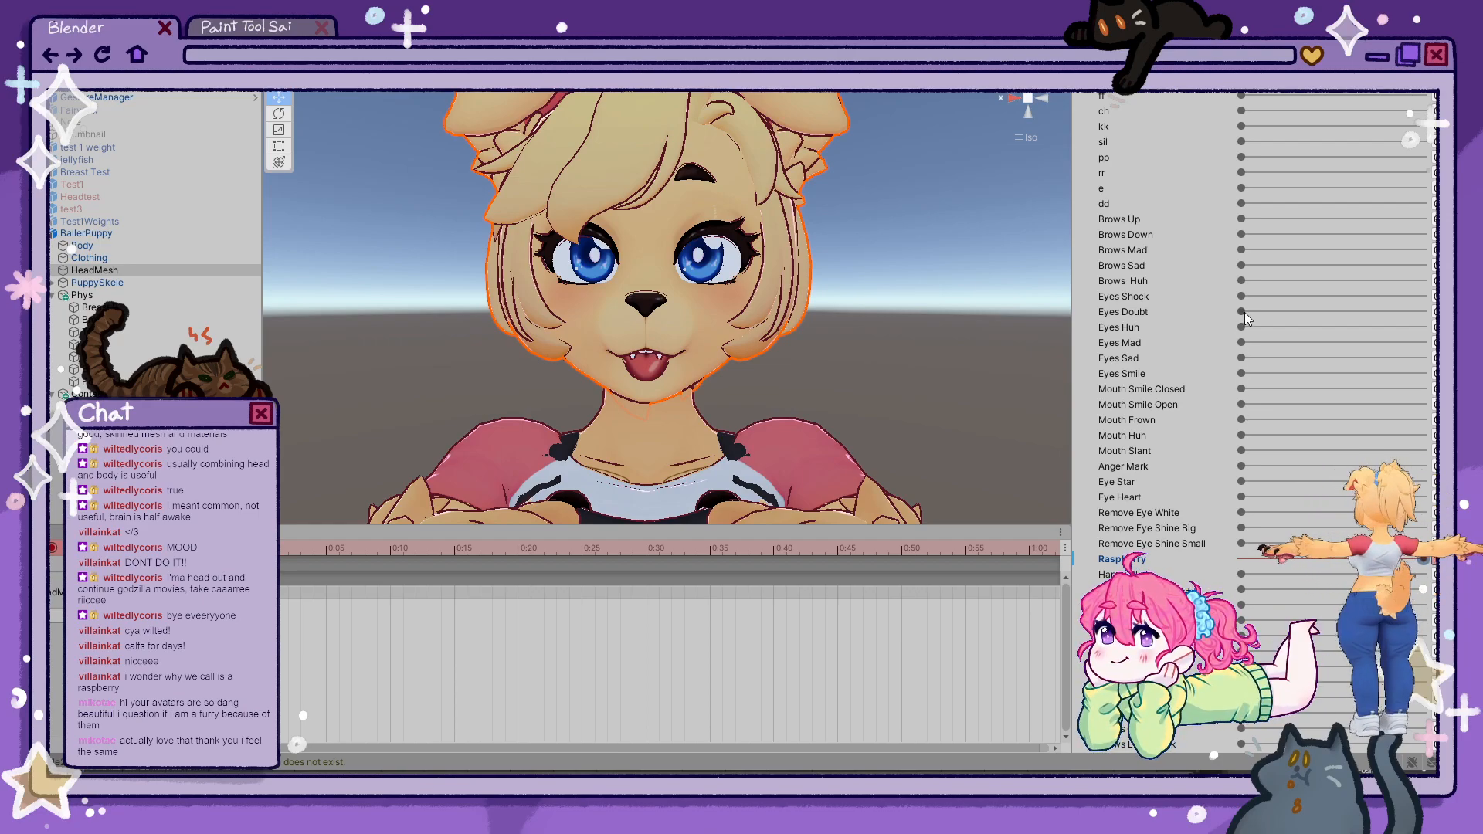
pyautogui.moveTo(1245, 312); pyautogui.dragTo(1327, 312)
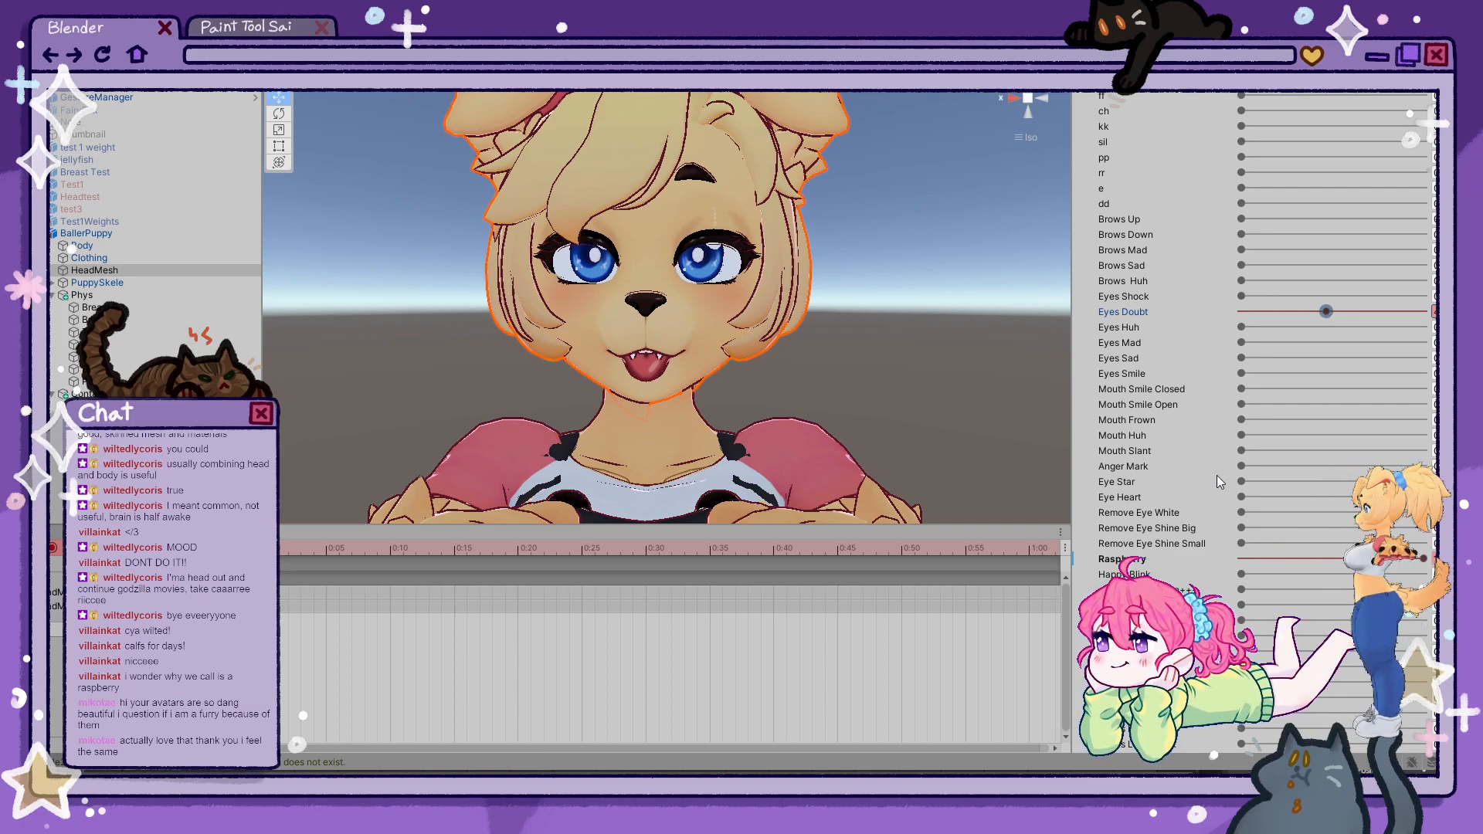
pyautogui.moveTo(1242, 496); pyautogui.dragTo(1424, 498)
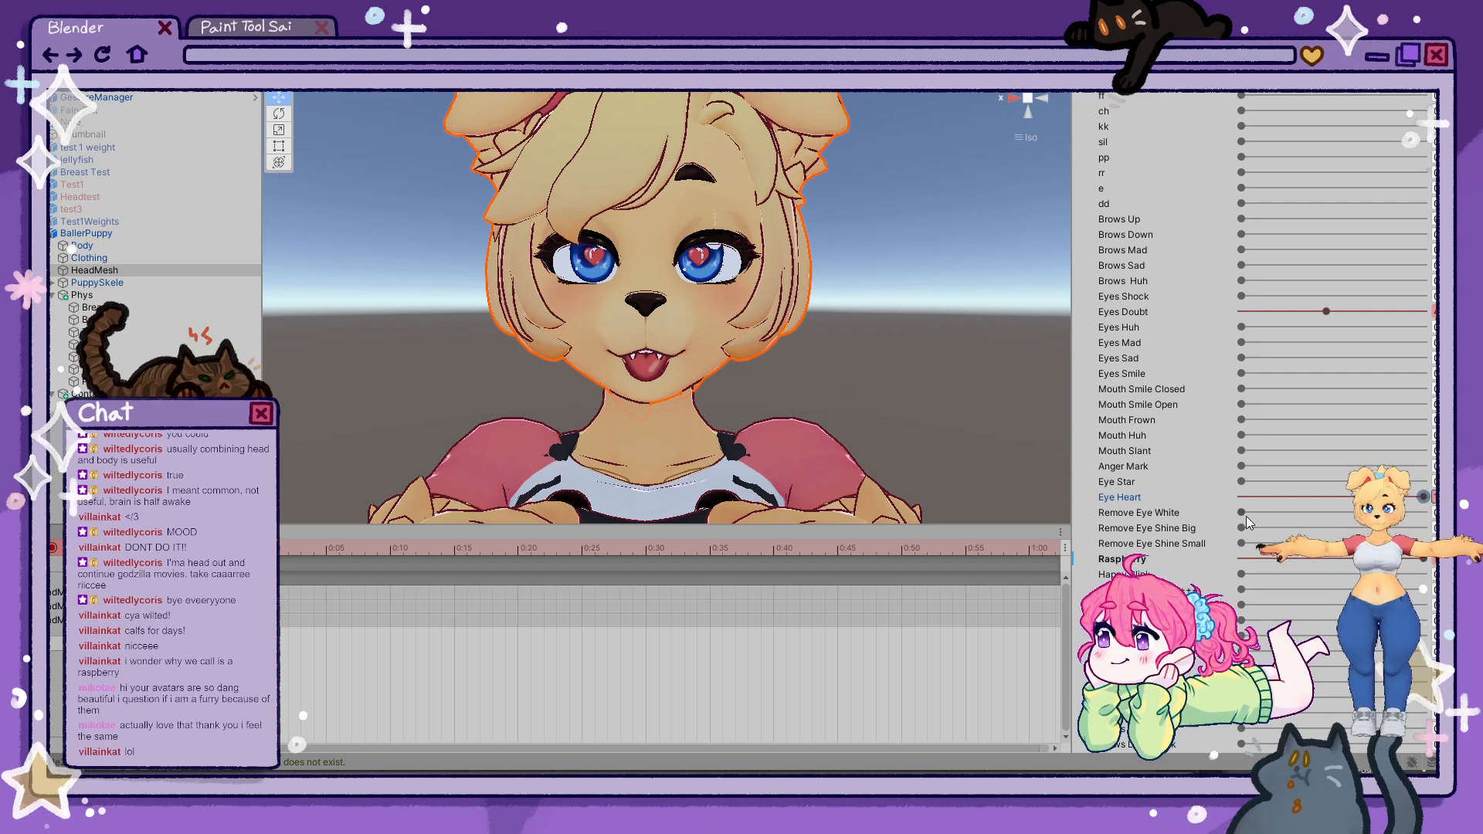
pyautogui.moveTo(1243, 513); pyautogui.dragTo(1424, 513)
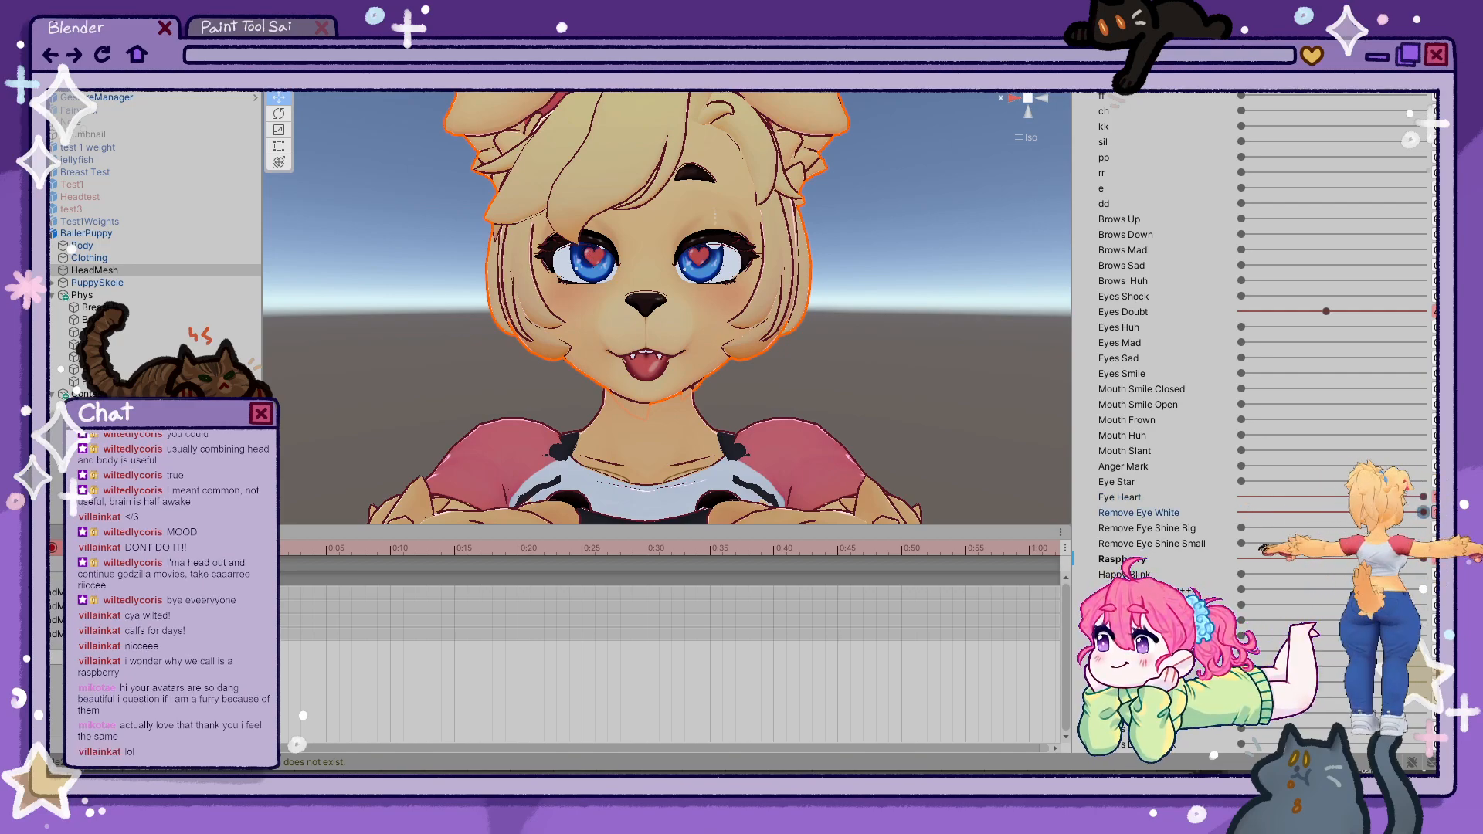
# - Record Mouth Smile Closed at about 40 percent and Mouth Smile Open at about 15 percent, and reselect the head mesh
pyautogui.moveTo(1243, 404)
pyautogui.mouseDown()
pyautogui.moveTo(1398, 403)
pyautogui.moveTo(1220, 401)
pyautogui.moveTo(1313, 393)
pyautogui.moveTo(1272, 405)
pyautogui.mouseUp()
pyautogui.hotkey('ctrl', 'z')
pyautogui.click(1258, 404)
pyautogui.moveTo(782, 368); pyautogui.dragTo(720, 381, button='right')
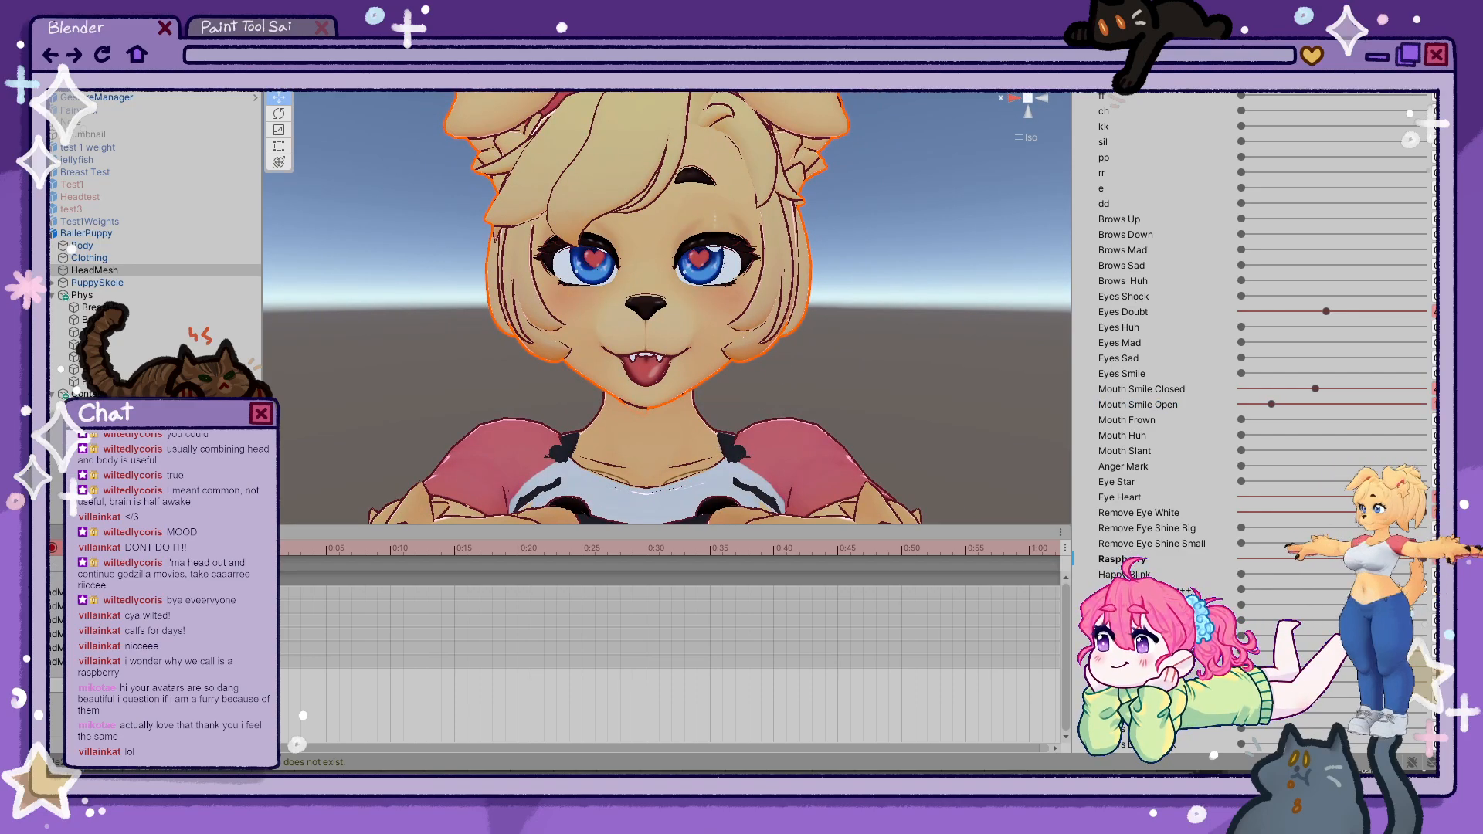
pyautogui.click(518, 421)
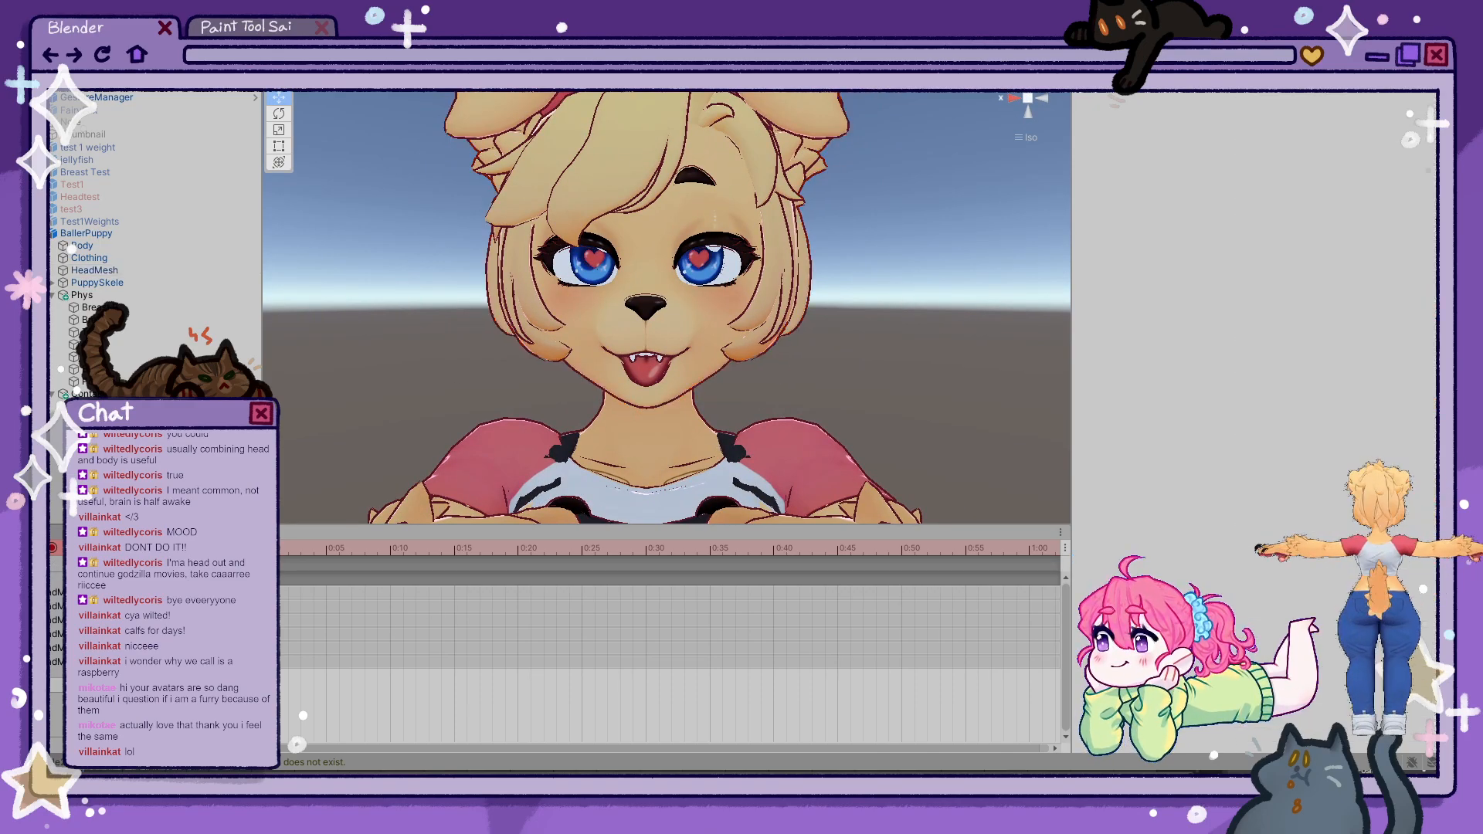
pyautogui.click(675, 341)
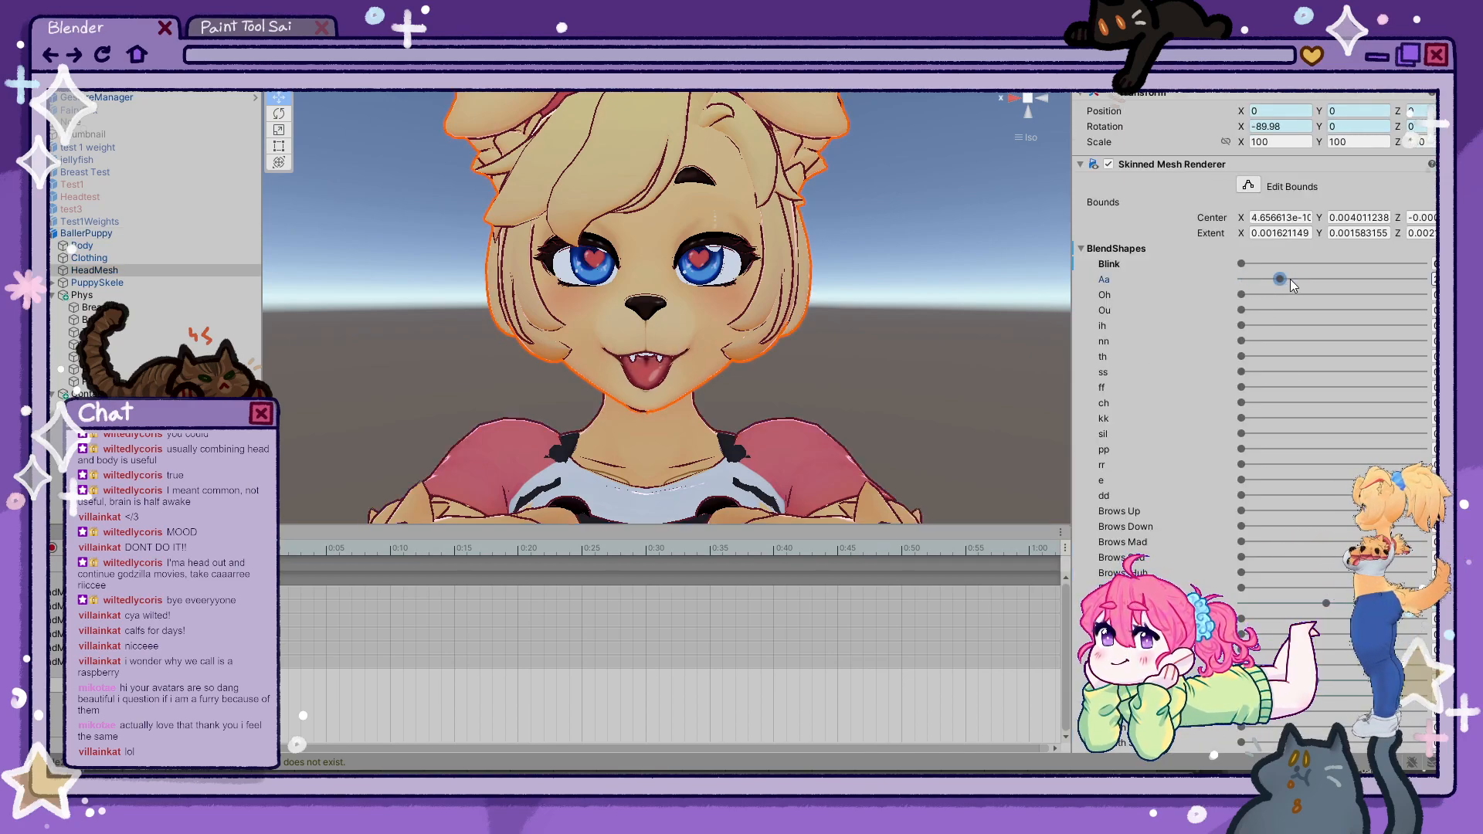
# - Adjust the head mesh's Aa blend shape to about 40 percent to open the mouth further
pyautogui.moveTo(1345, 288); pyautogui.dragTo(1295, 281)
pyautogui.click(51, 548)
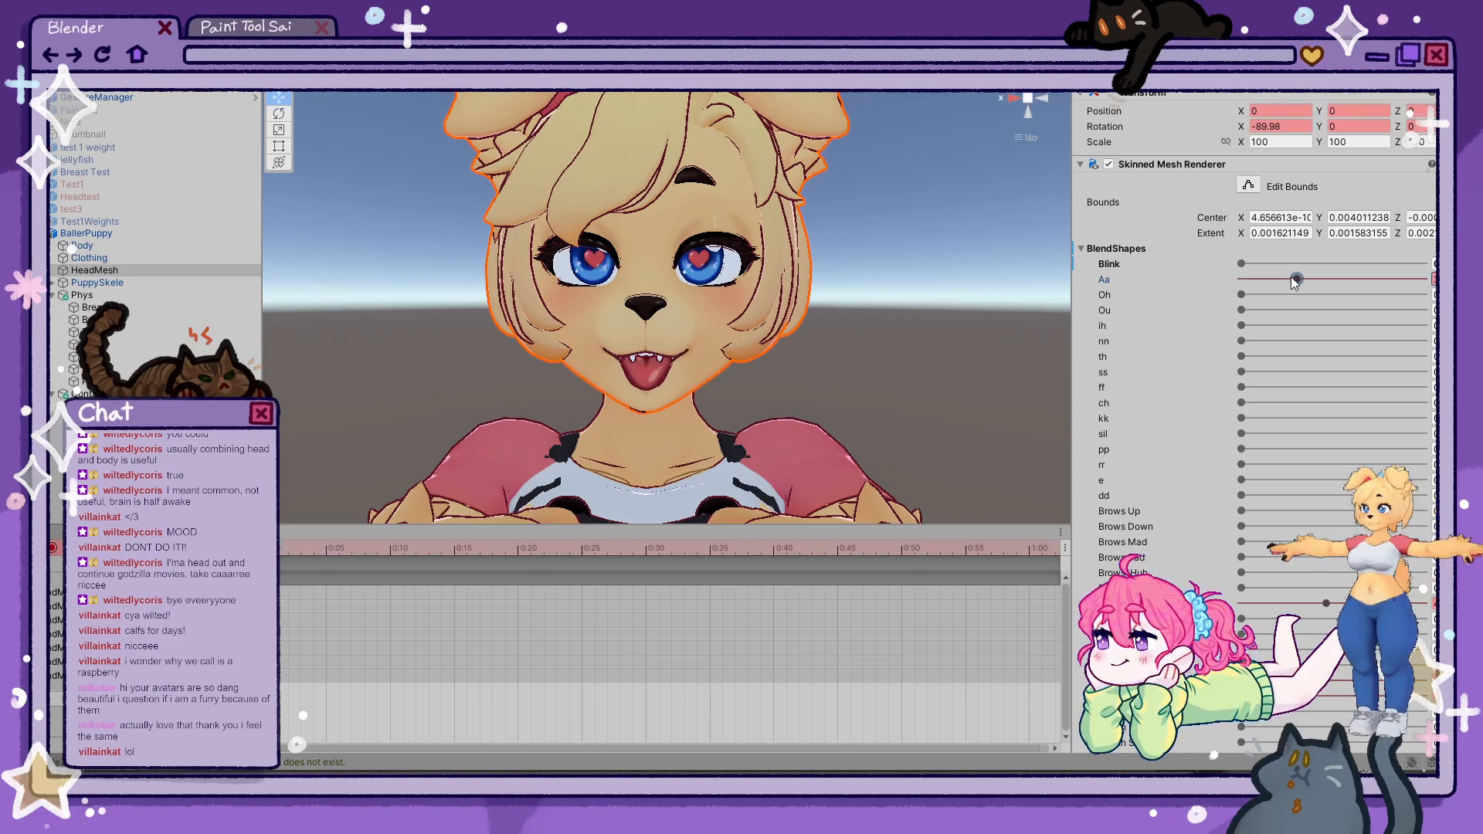
pyautogui.click(52, 548)
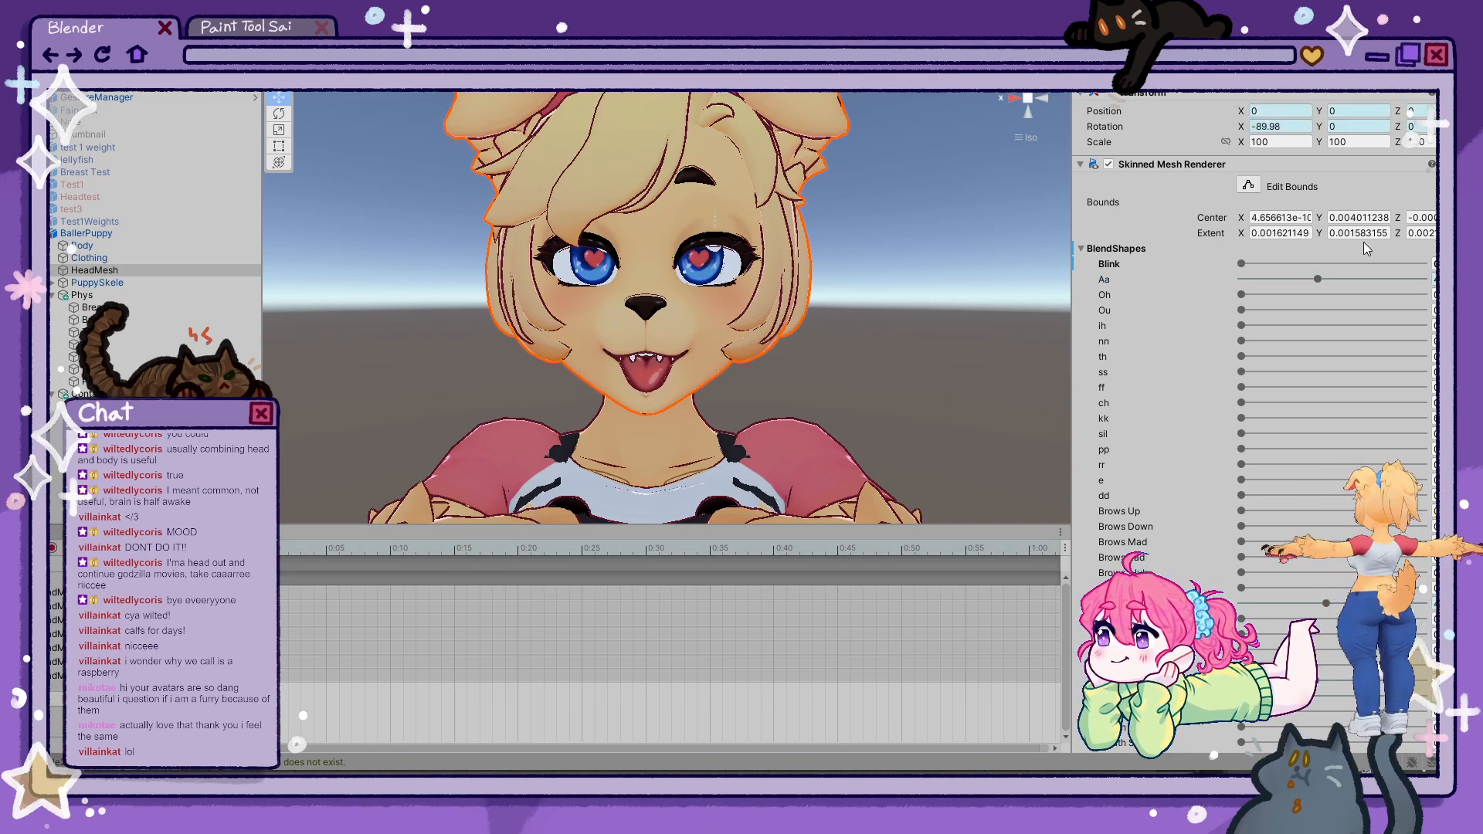
pyautogui.hotkey('ctrl', 'z')
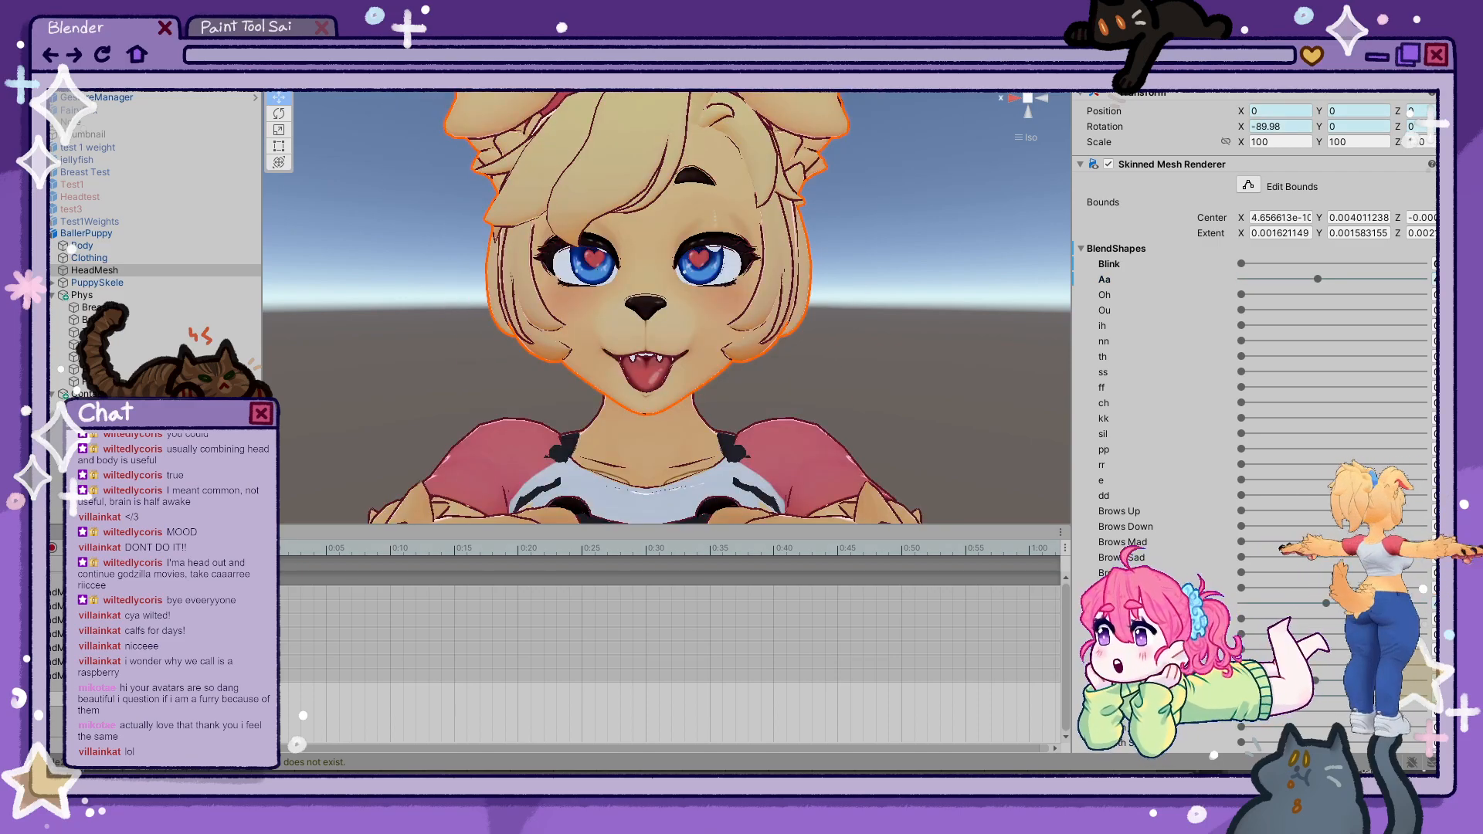
# - Create another animation clip and reset the head mesh's Aa blend shape to zero before recording
pyautogui.press('Return')
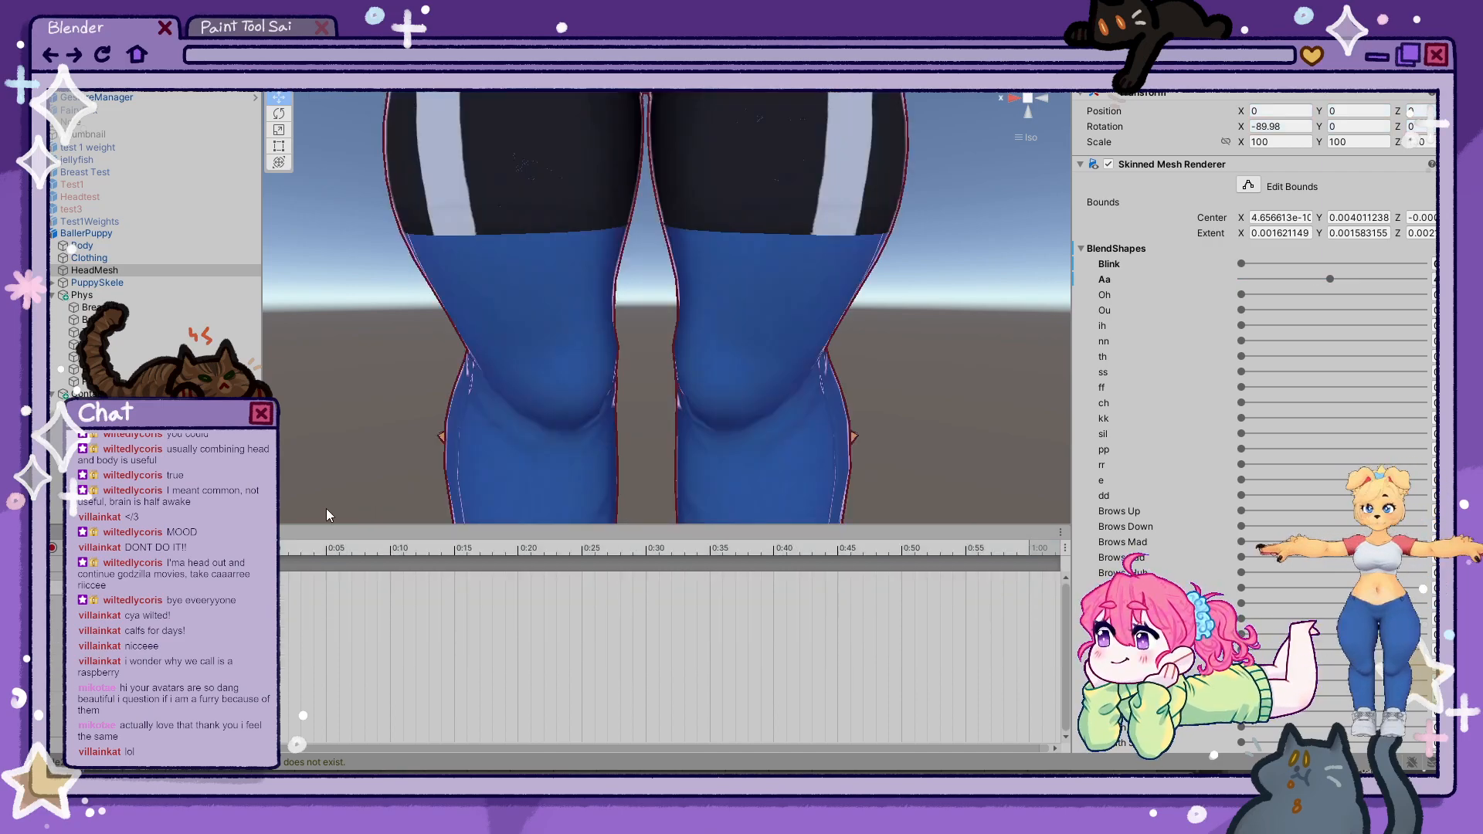
pyautogui.click(53, 548)
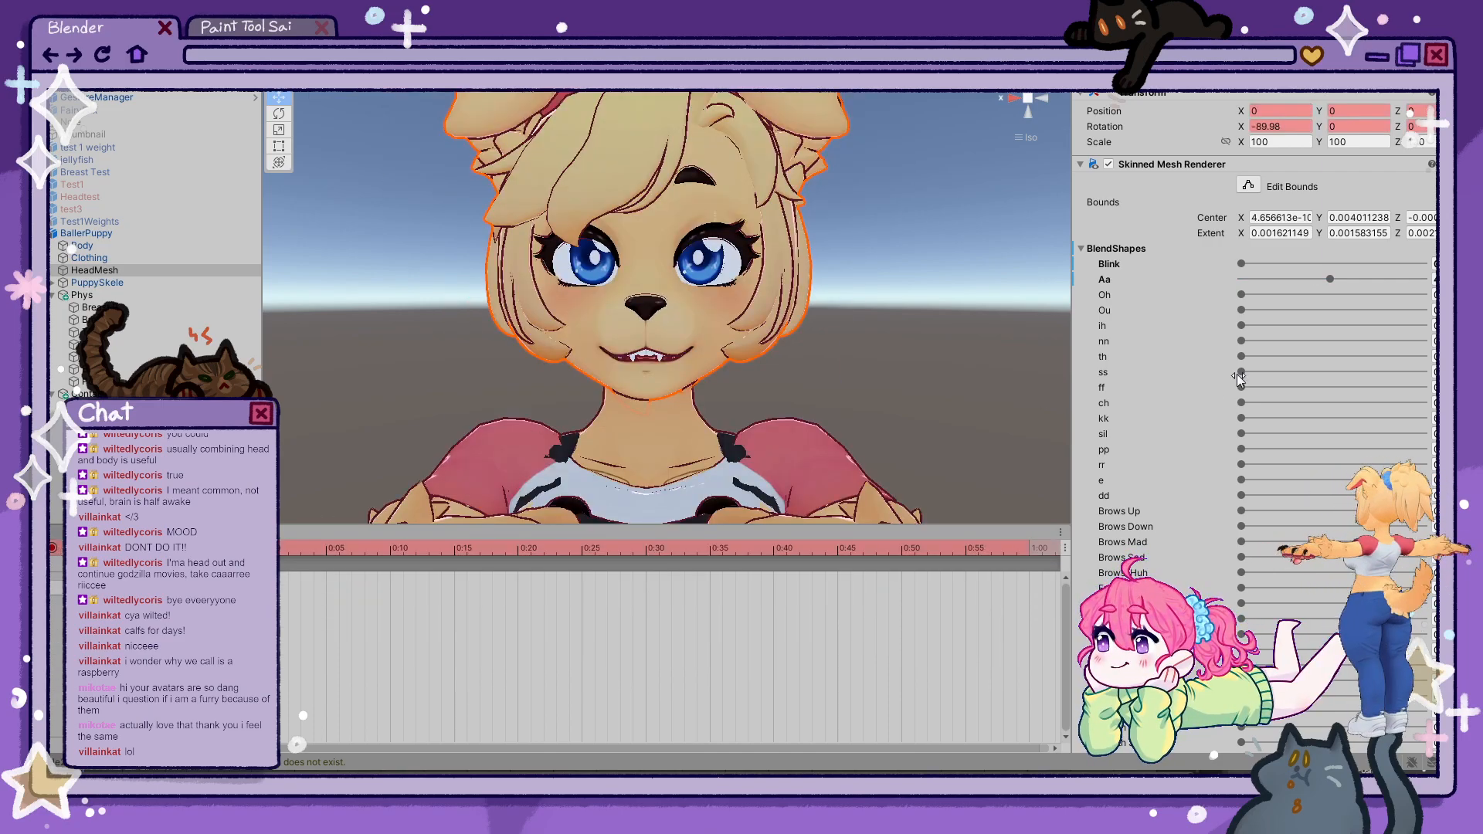
pyautogui.click(52, 548)
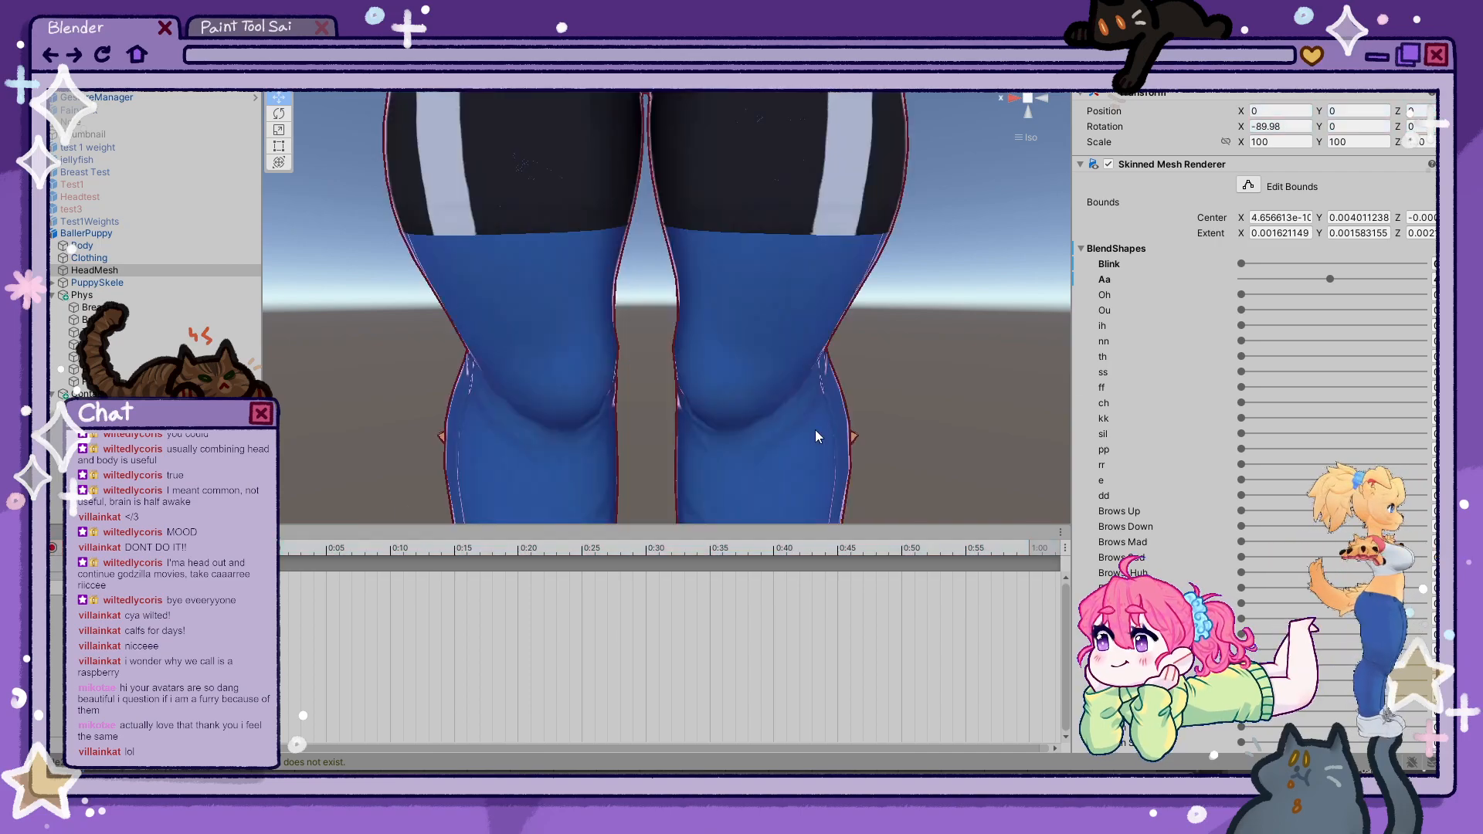
pyautogui.click(52, 548)
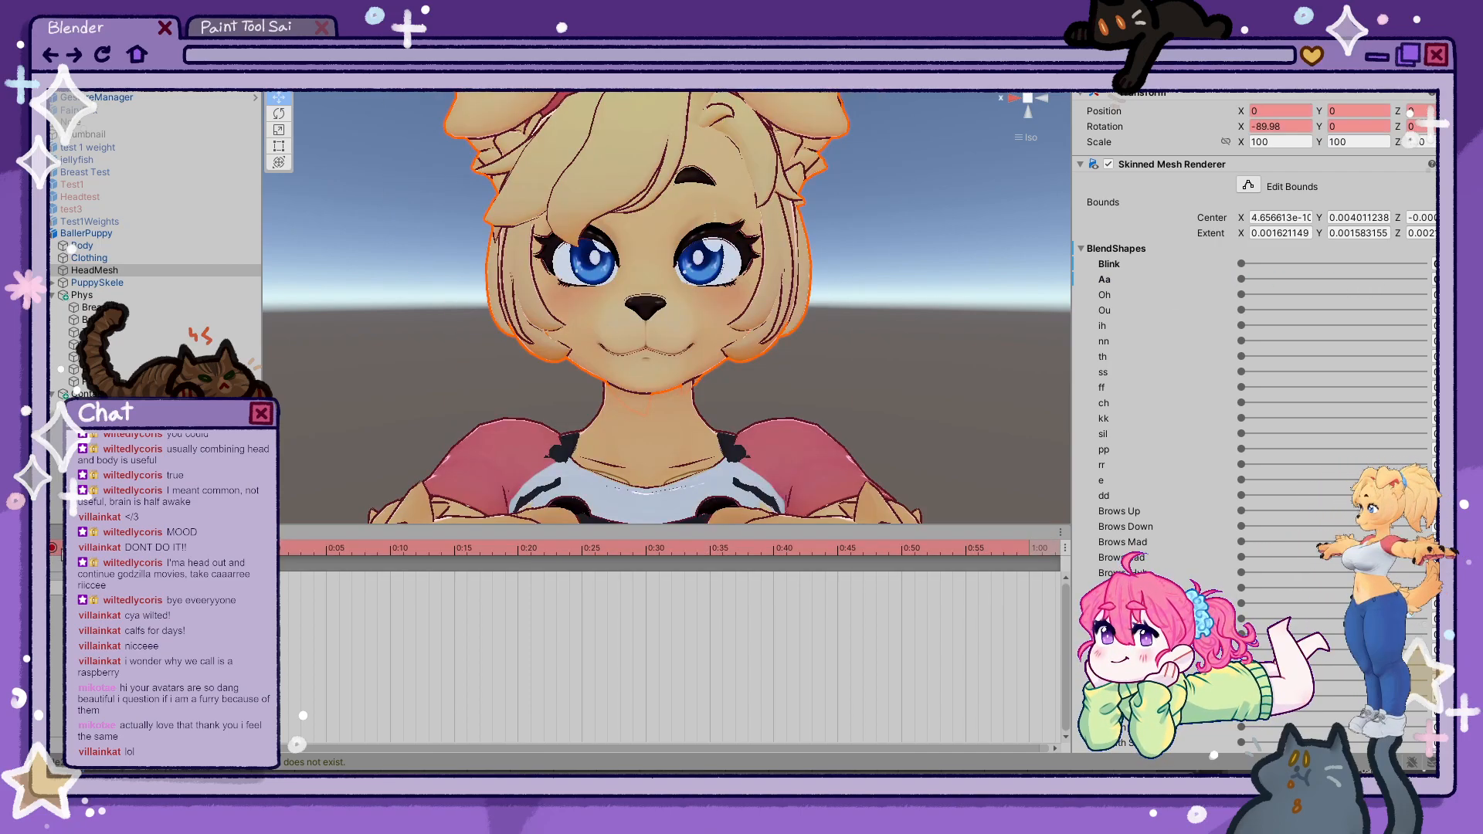
# - Record the Brows Sad, Eyes Sad and Mouth Frown blend shapes at maximum on the head mesh
pyautogui.scroll(-9, 1256, 441)
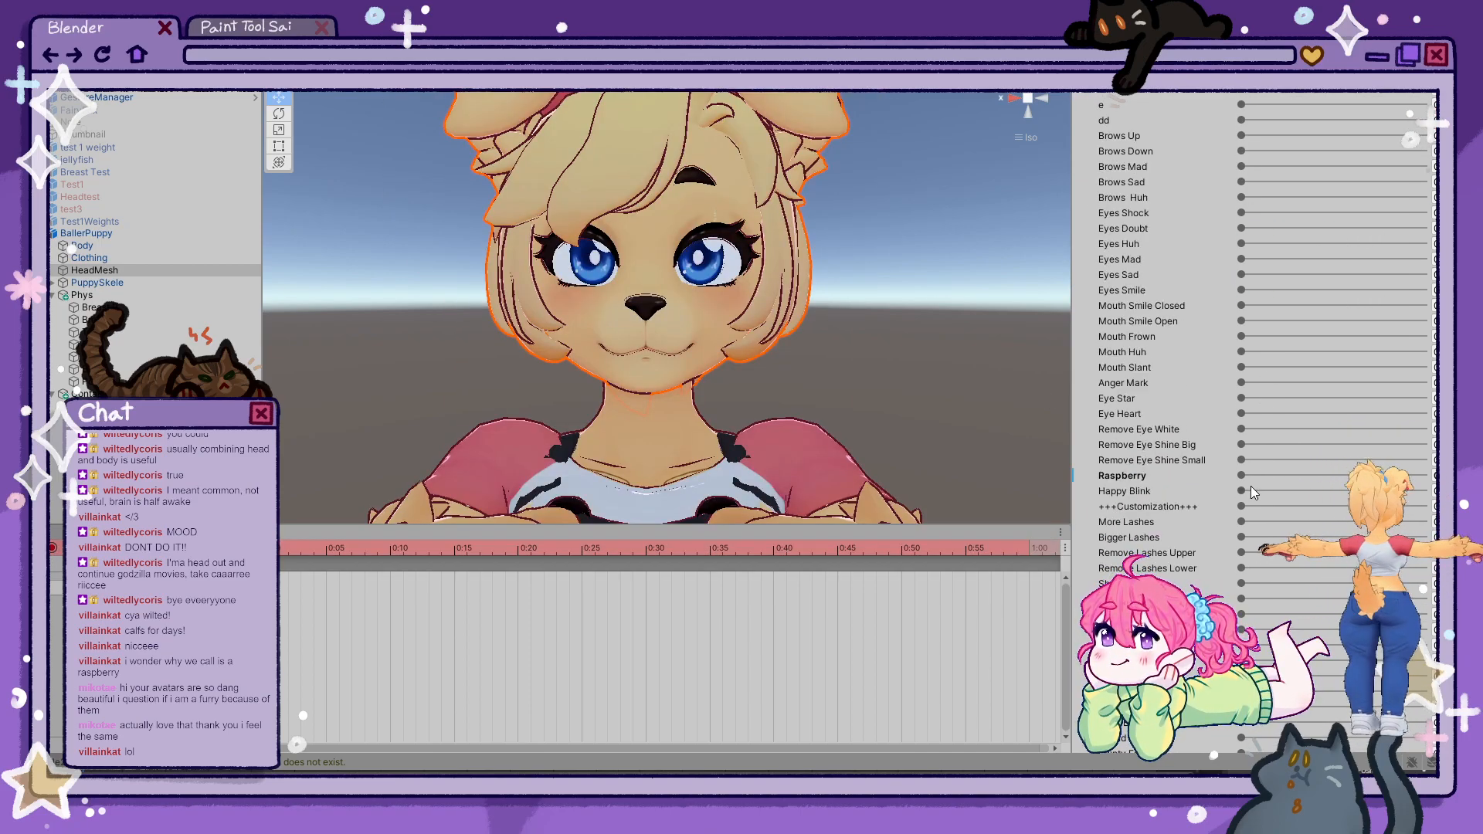
pyautogui.scroll(-3, 1263, 491)
pyautogui.scroll(6, 1287, 442)
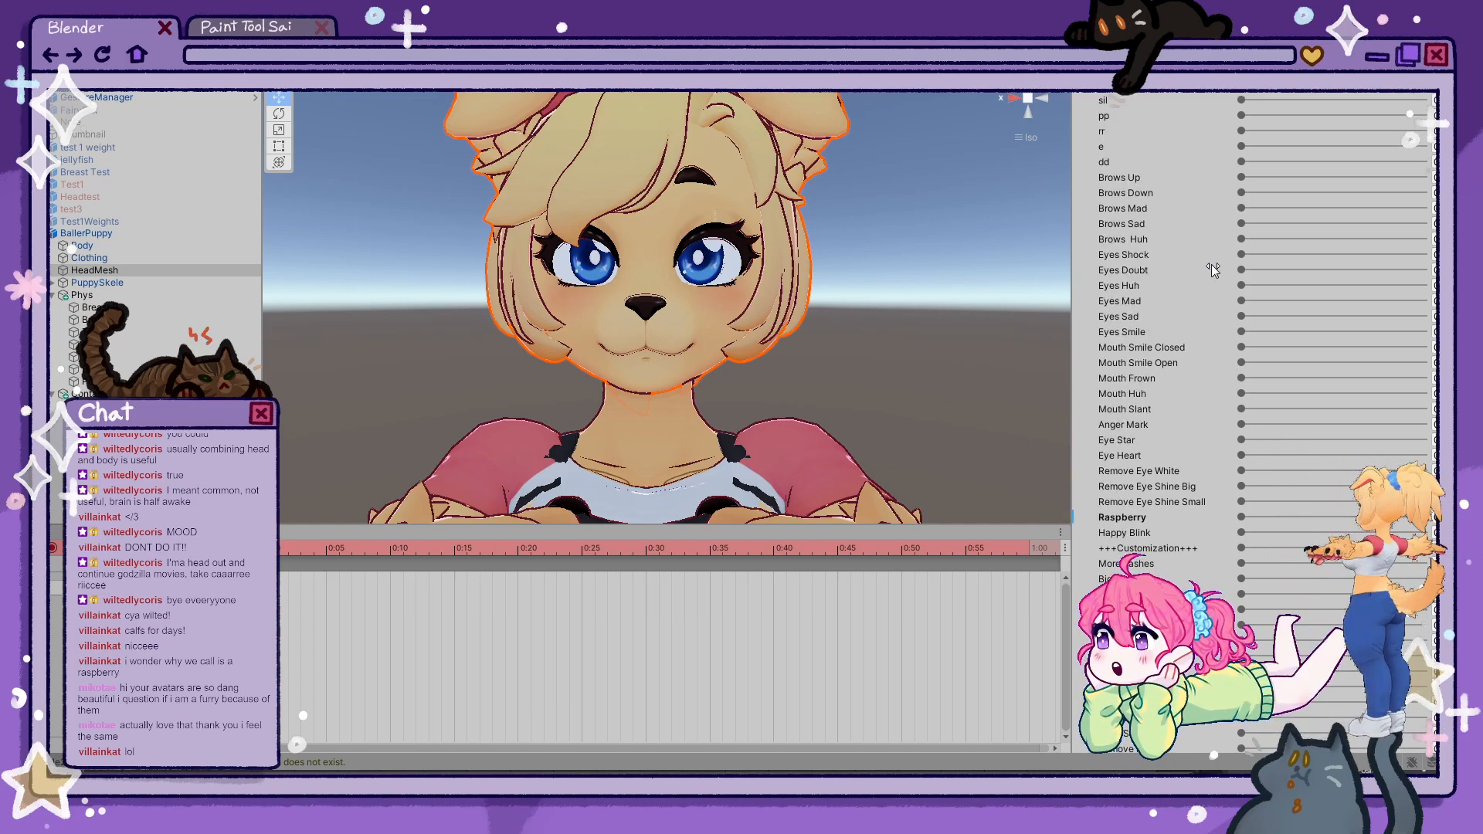
pyautogui.moveTo(1243, 223); pyautogui.dragTo(1344, 224)
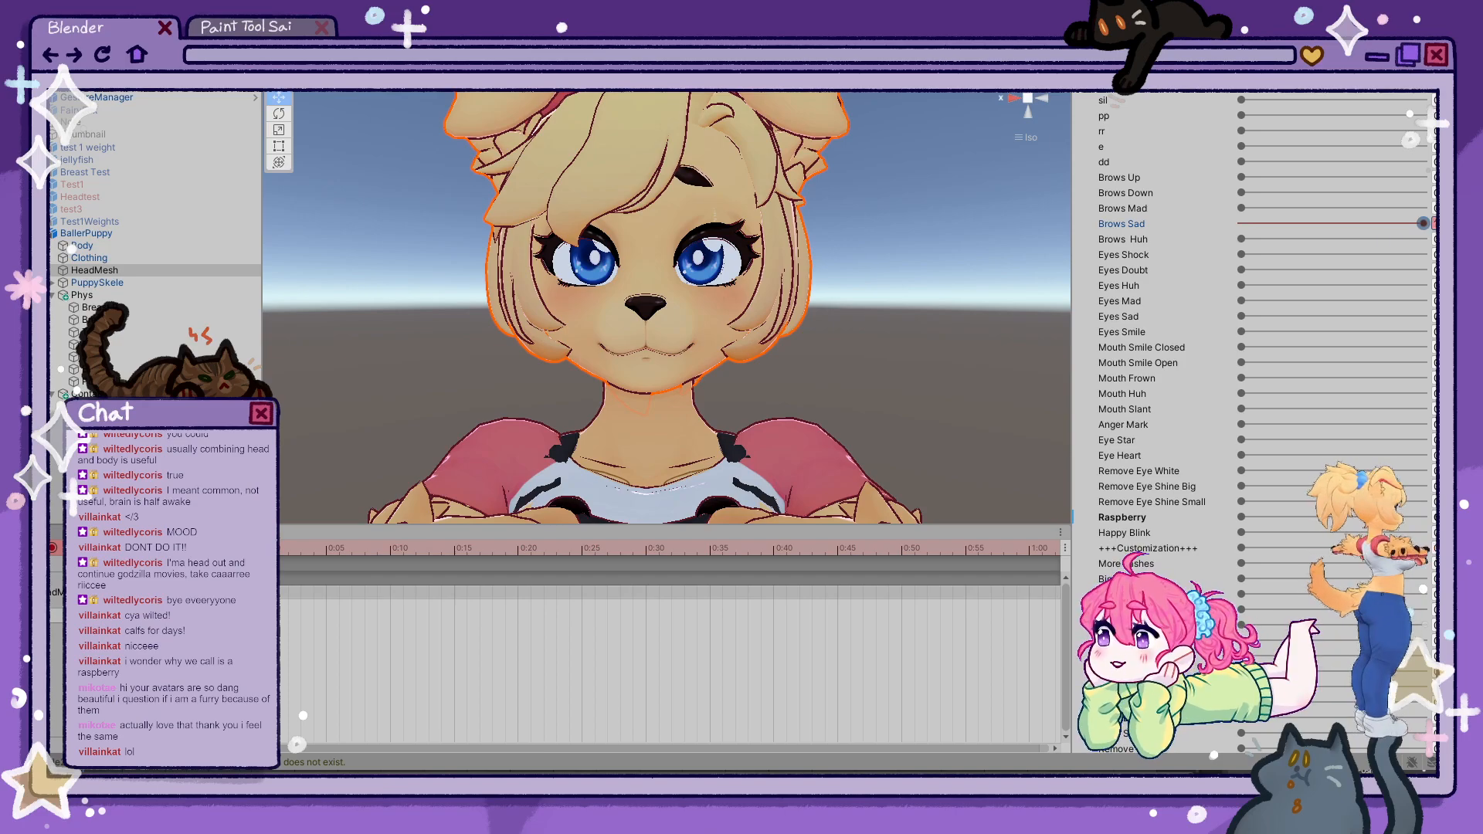
pyautogui.moveTo(1228, 315); pyautogui.dragTo(1373, 331)
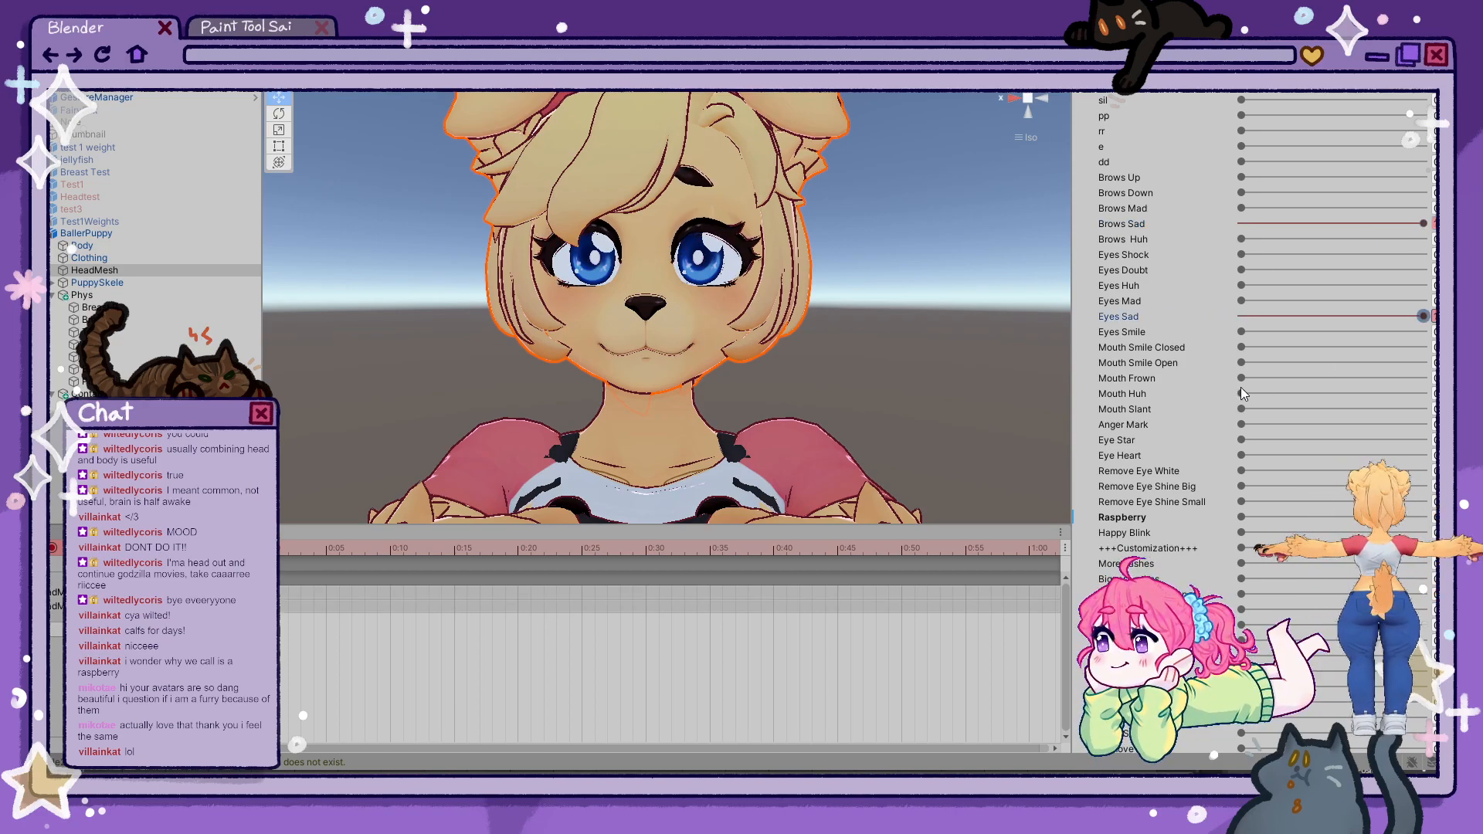
pyautogui.moveTo(1242, 378); pyautogui.dragTo(1311, 381)
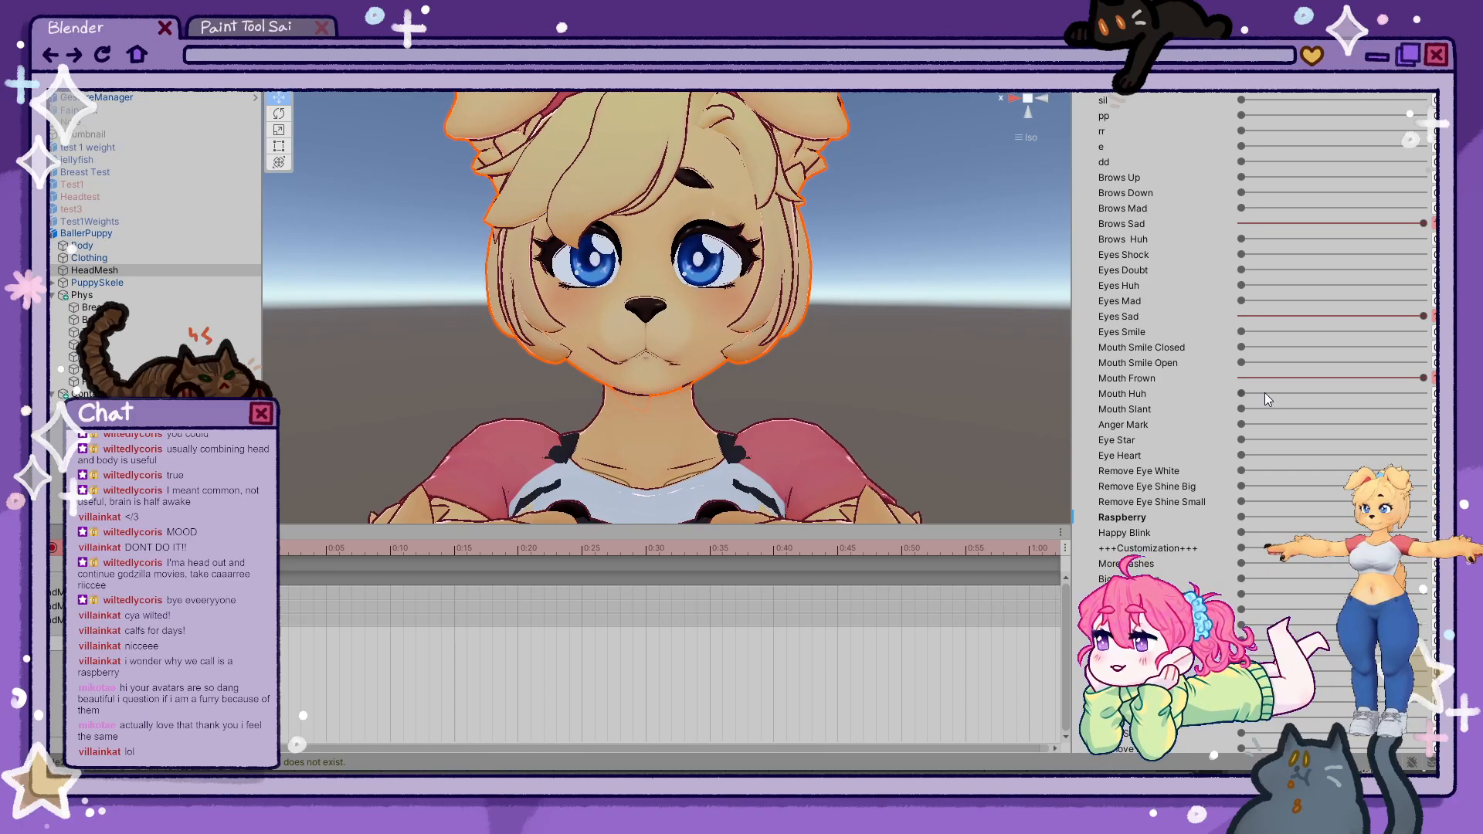
pyautogui.click(51, 548)
# - Open the MAT_Head material in the Mats folder and enable Decal 0 with the Decal_Blush texture
pyautogui.click(54, 532)
pyautogui.click(281, 564)
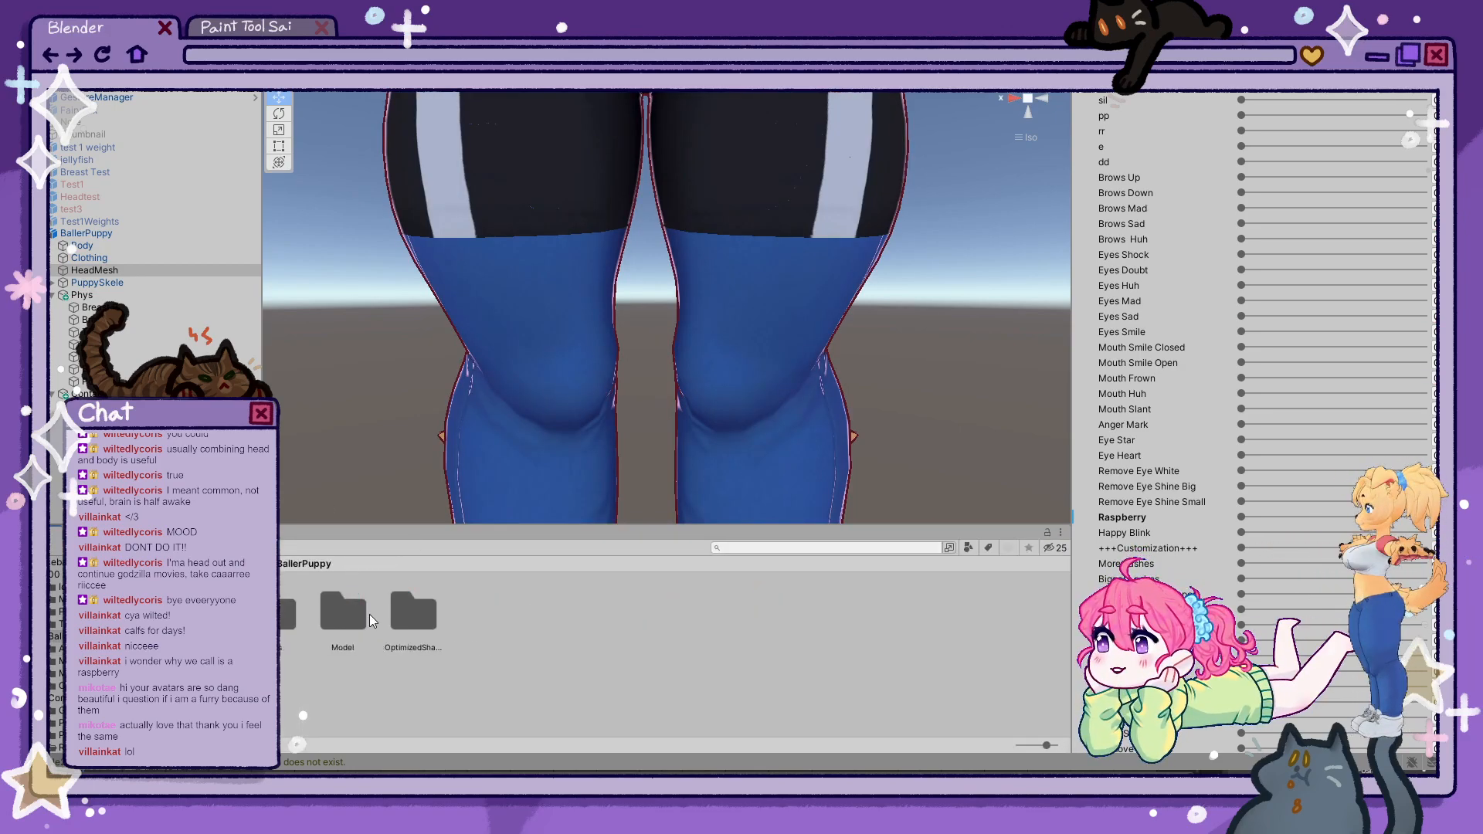
pyautogui.doubleClick(287, 612)
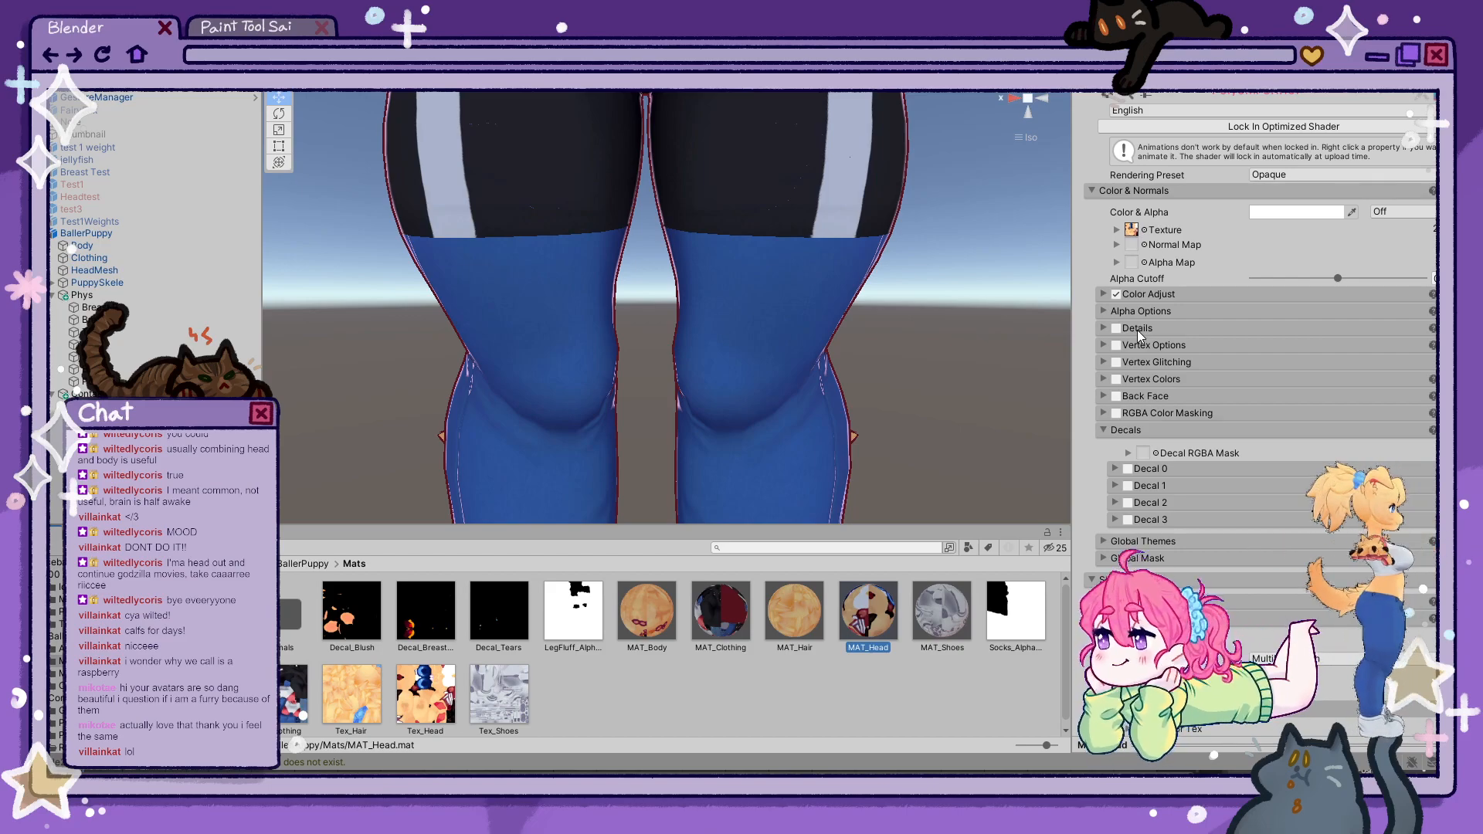
pyautogui.click(1134, 434)
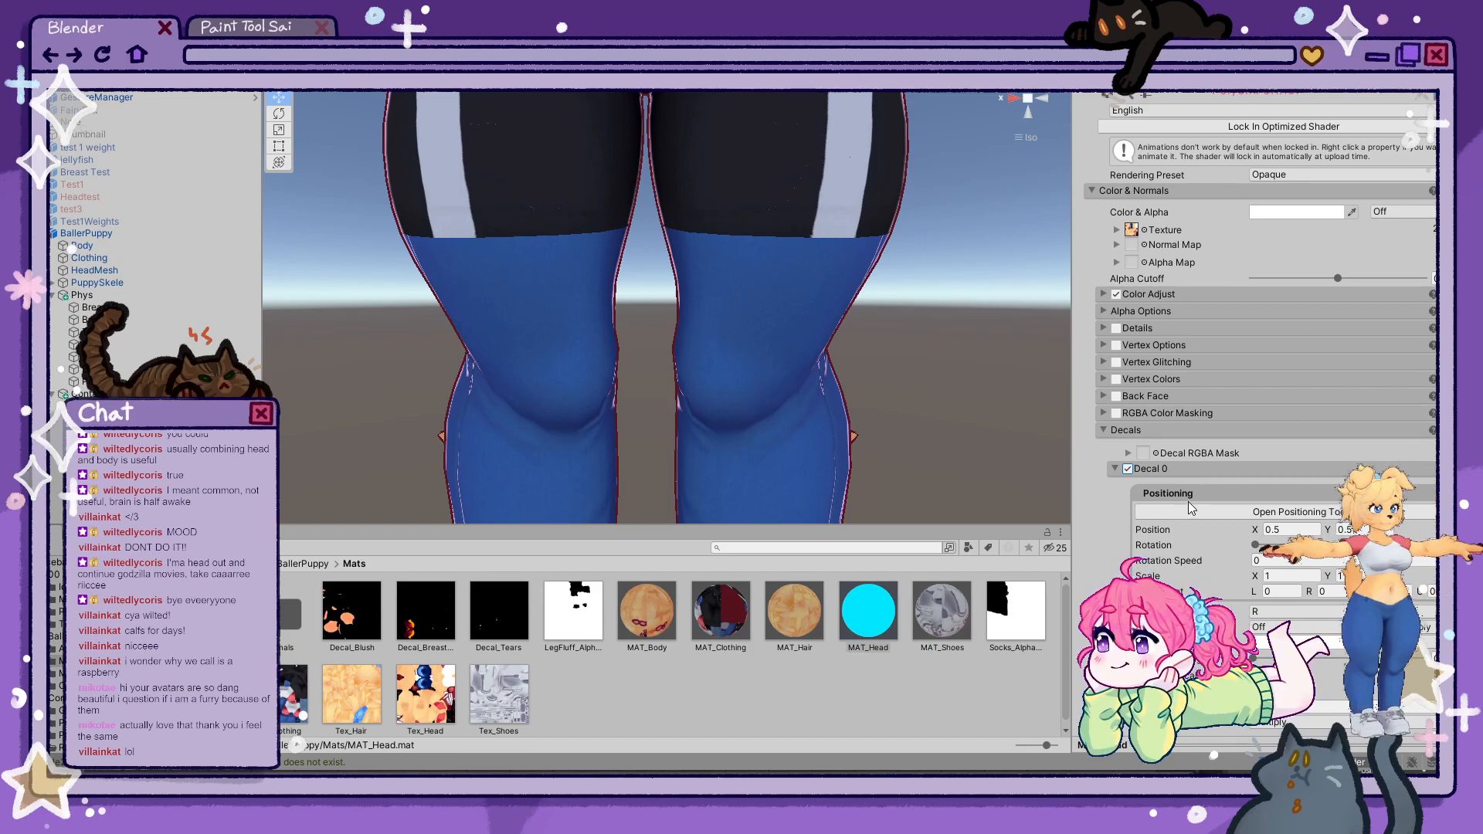
pyautogui.scroll(-3, 1182, 472)
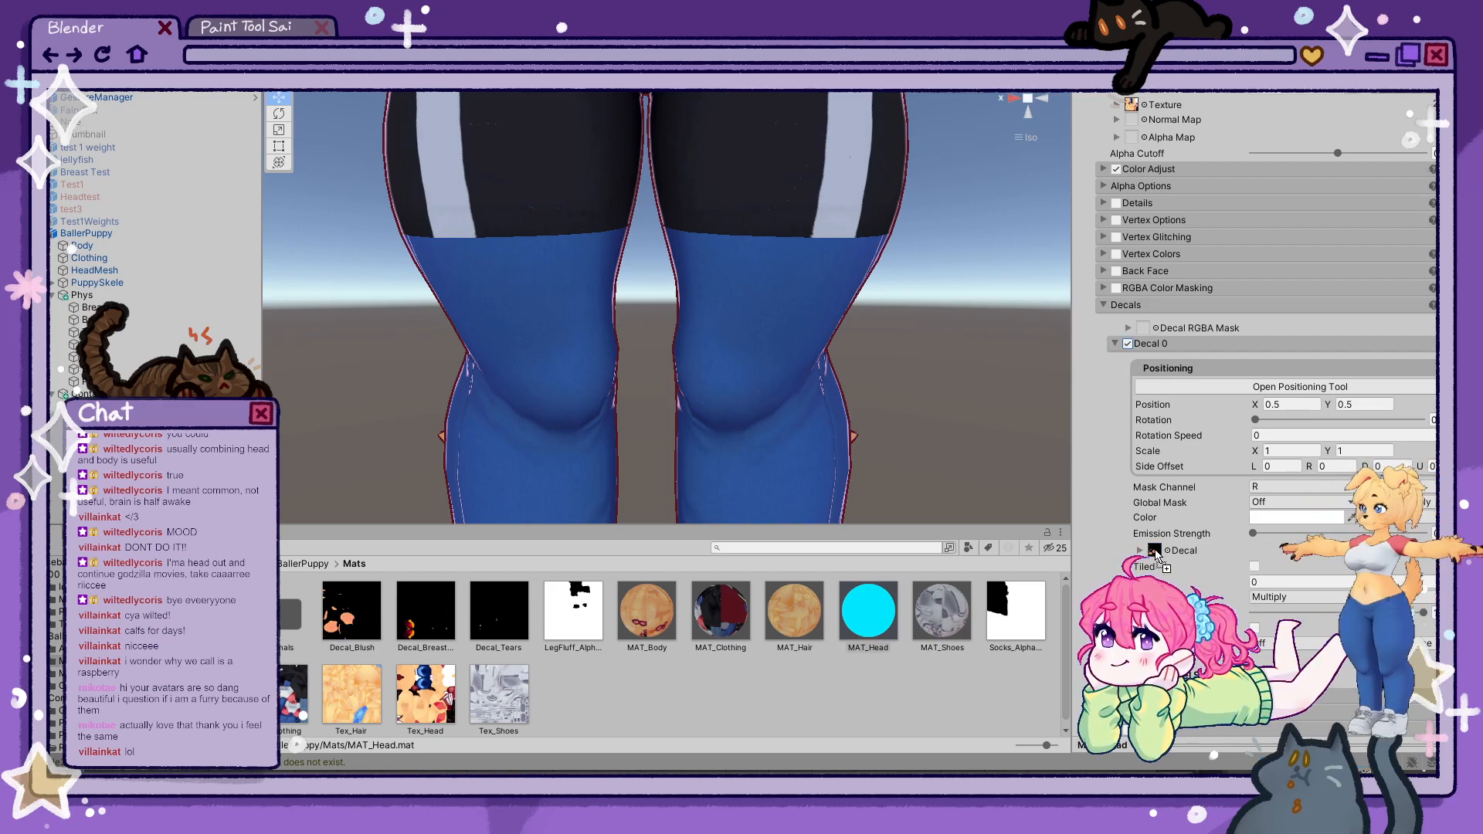
# - Review the Color Adjust and Hue Shift settings of the MAT_Head material
pyautogui.scroll(1, 1203, 372)
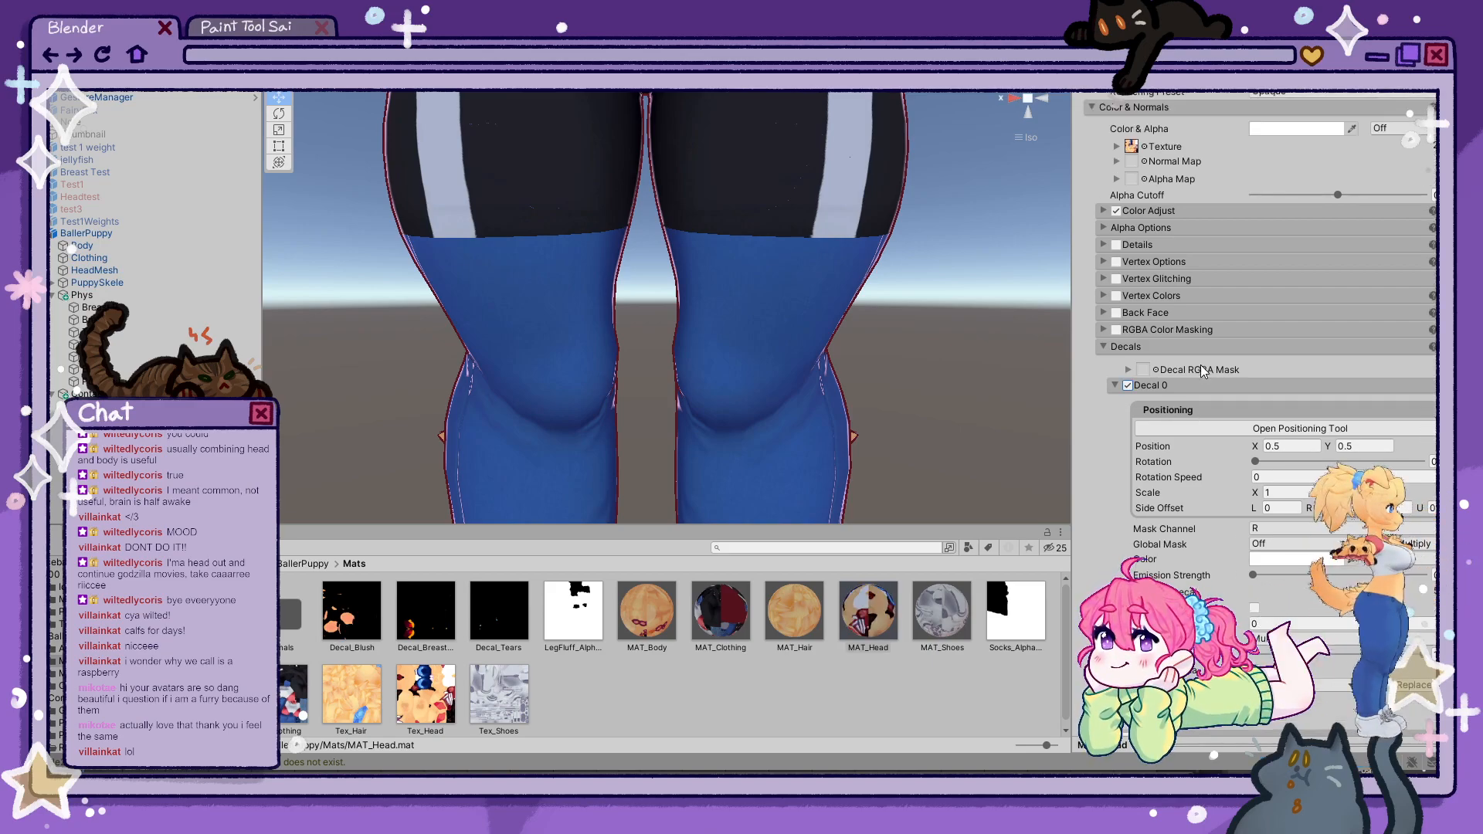
pyautogui.click(1146, 211)
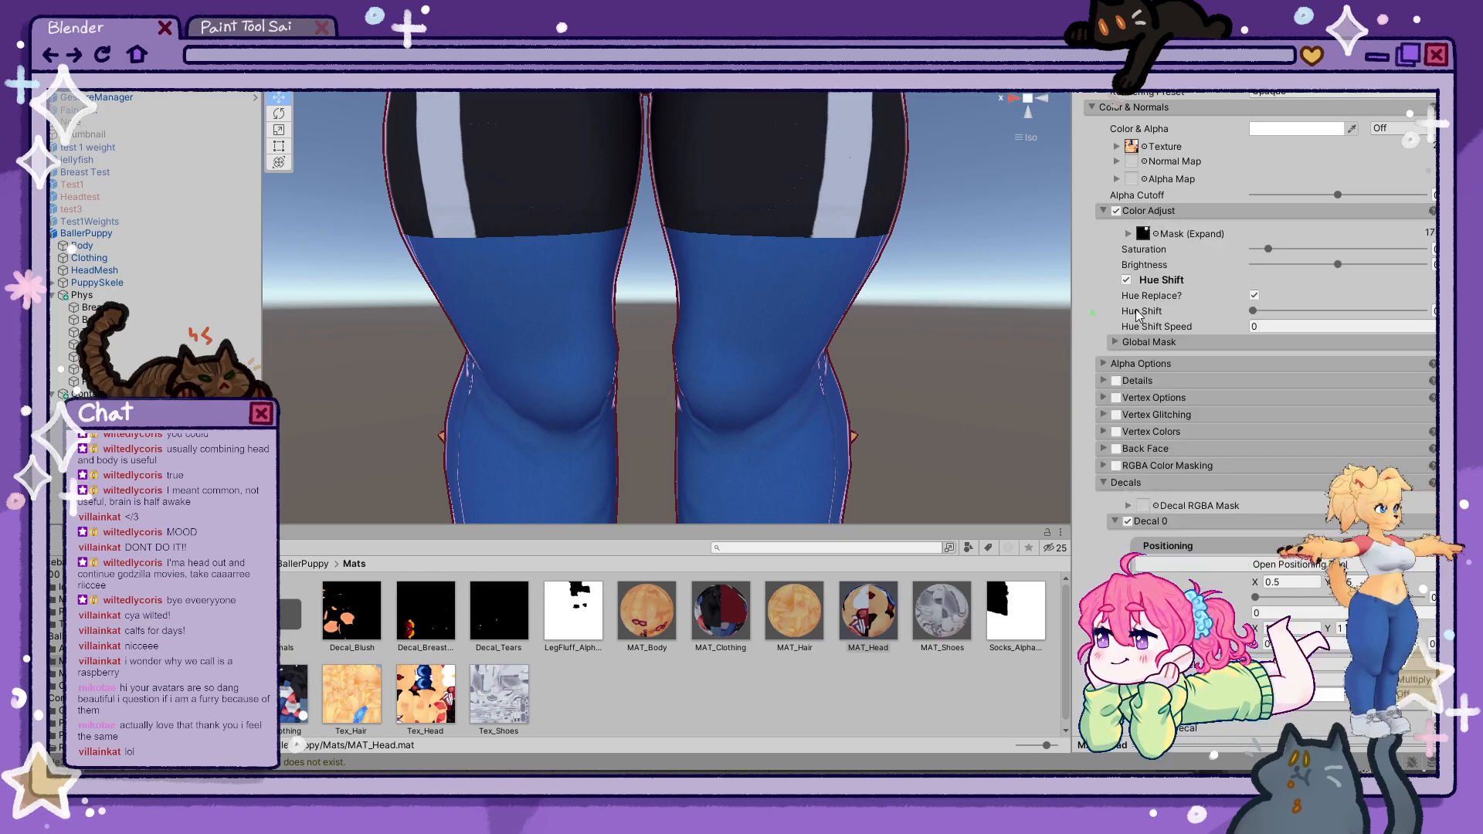
pyautogui.click(1147, 211)
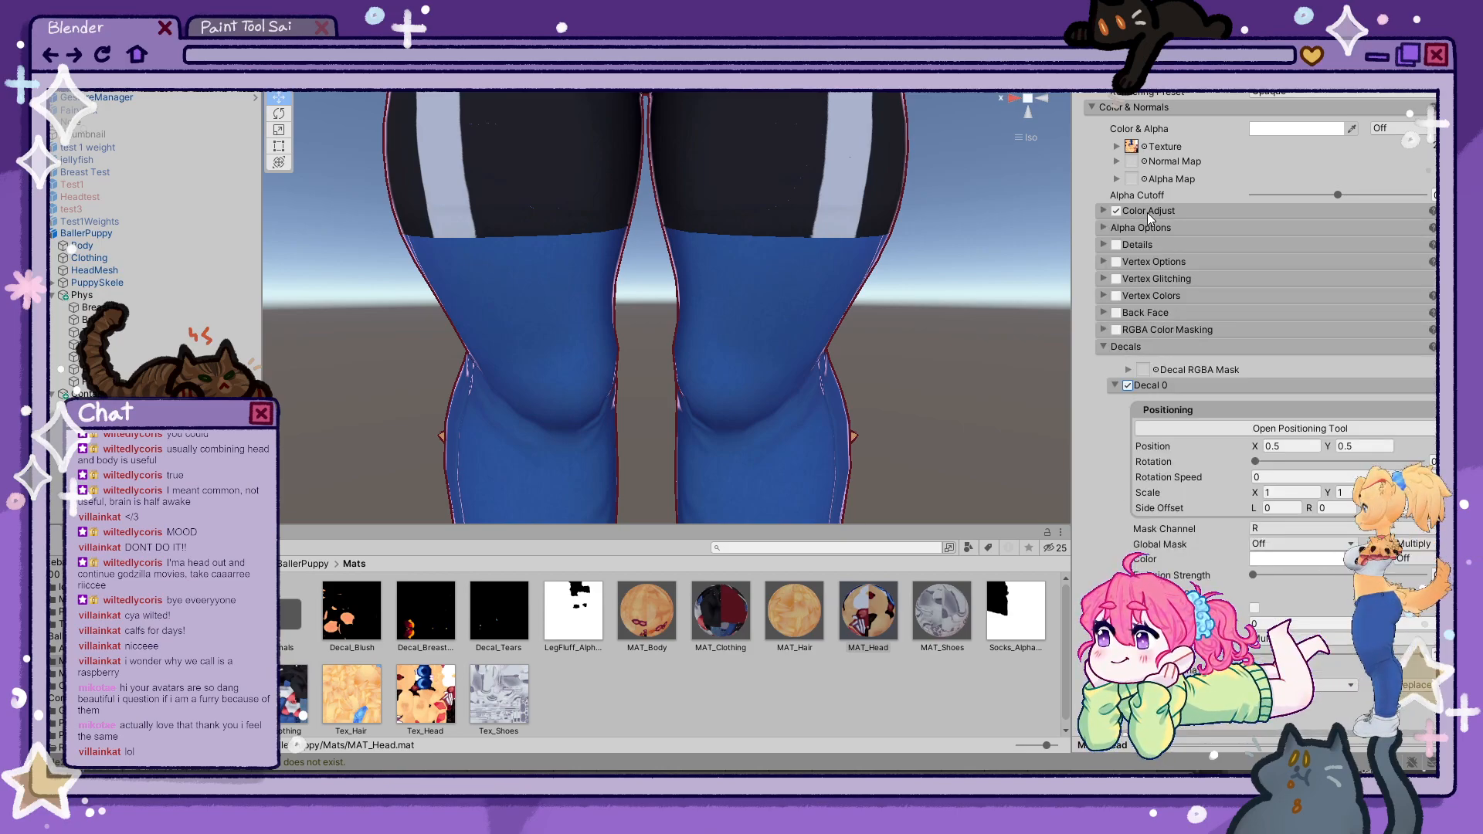
pyautogui.click(1148, 212)
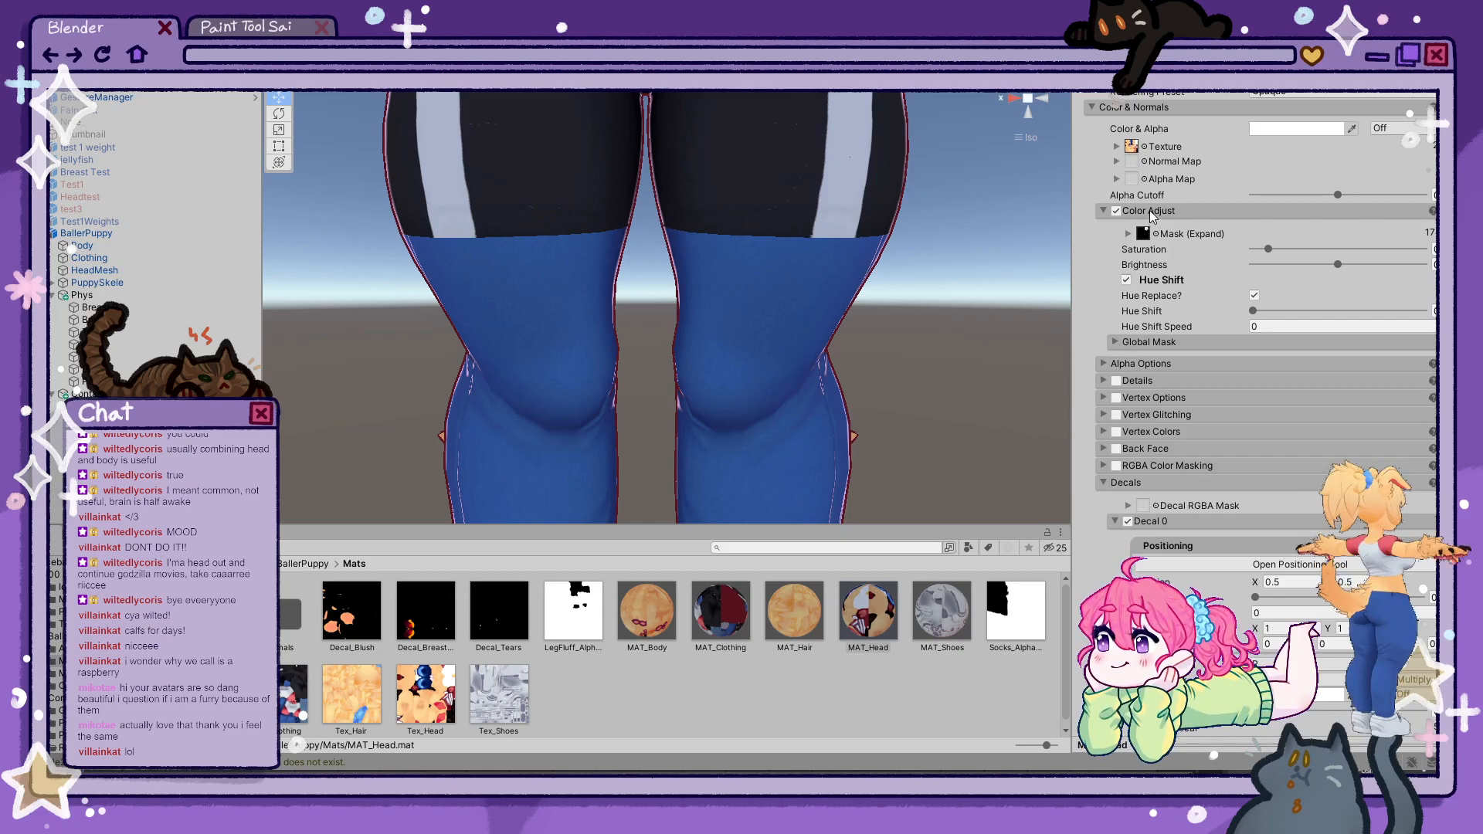
pyautogui.click(1128, 280)
pyautogui.click(1149, 212)
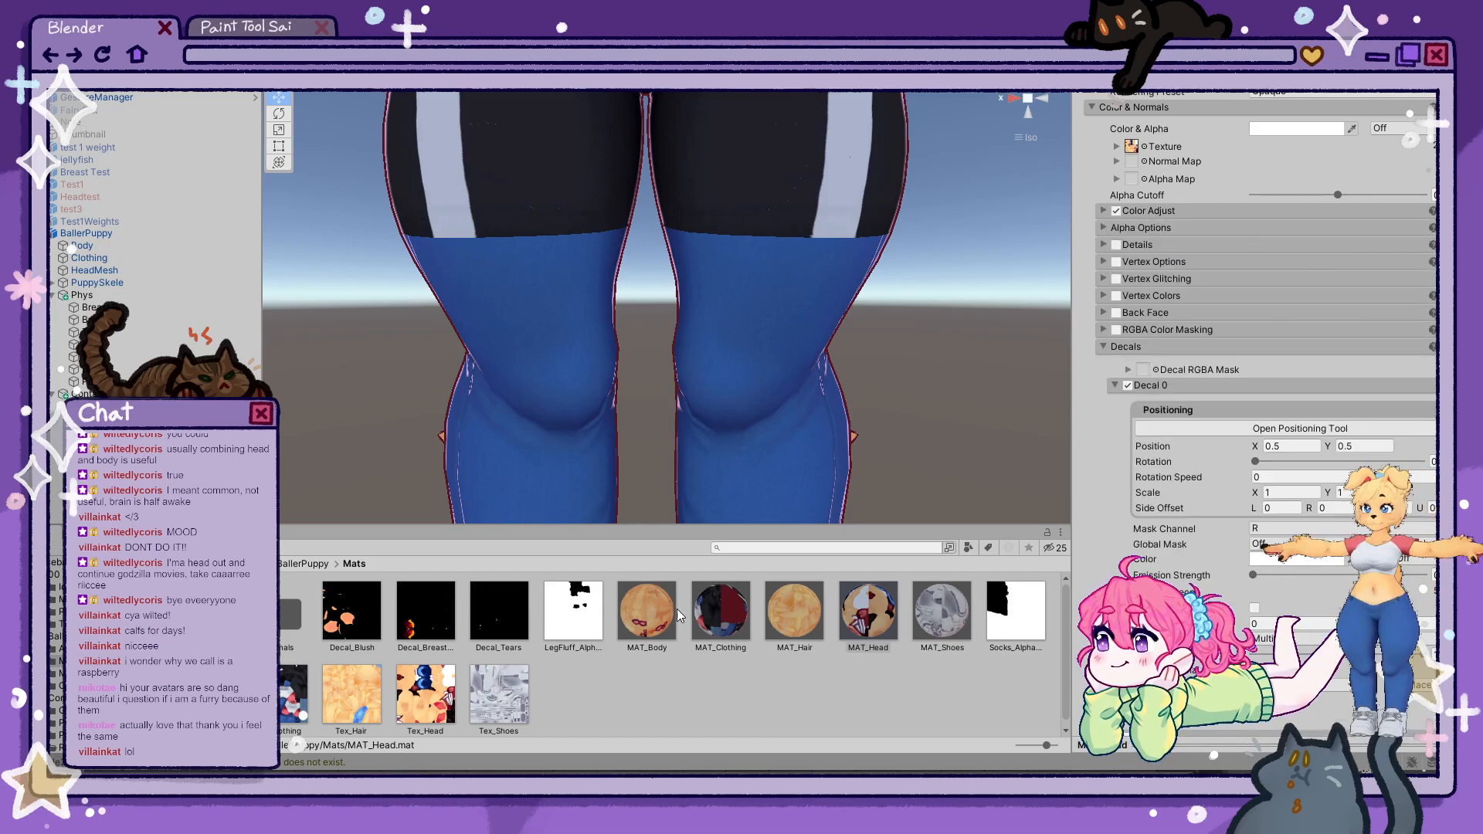
# - Enable Decal 1 on MAT_Head with the Decal_Tears texture and set the alpha of Decal 0 and Decal 1 to zero
pyautogui.scroll(-3, 1228, 472)
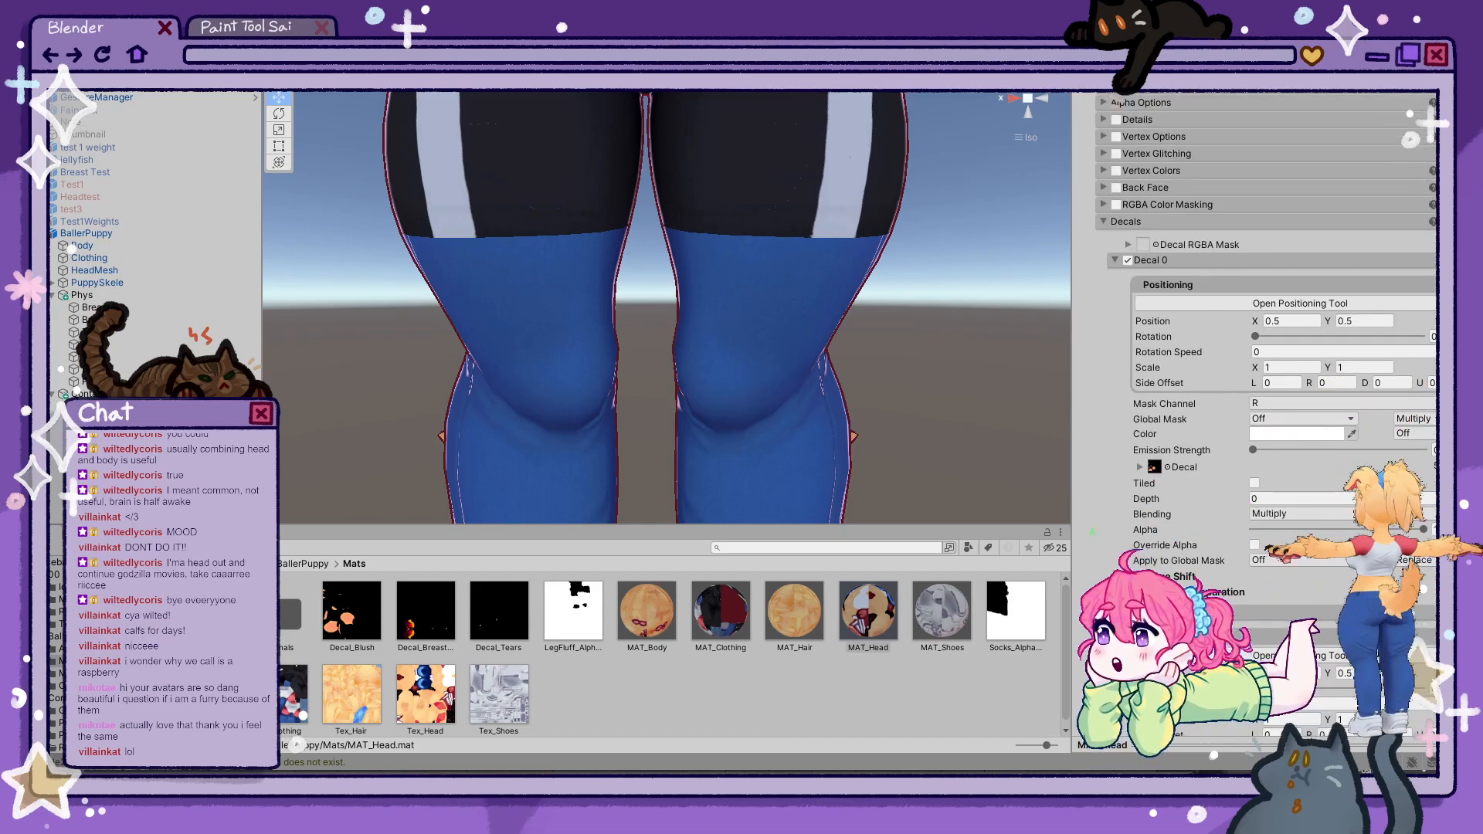
pyautogui.scroll(-7, 1190, 399)
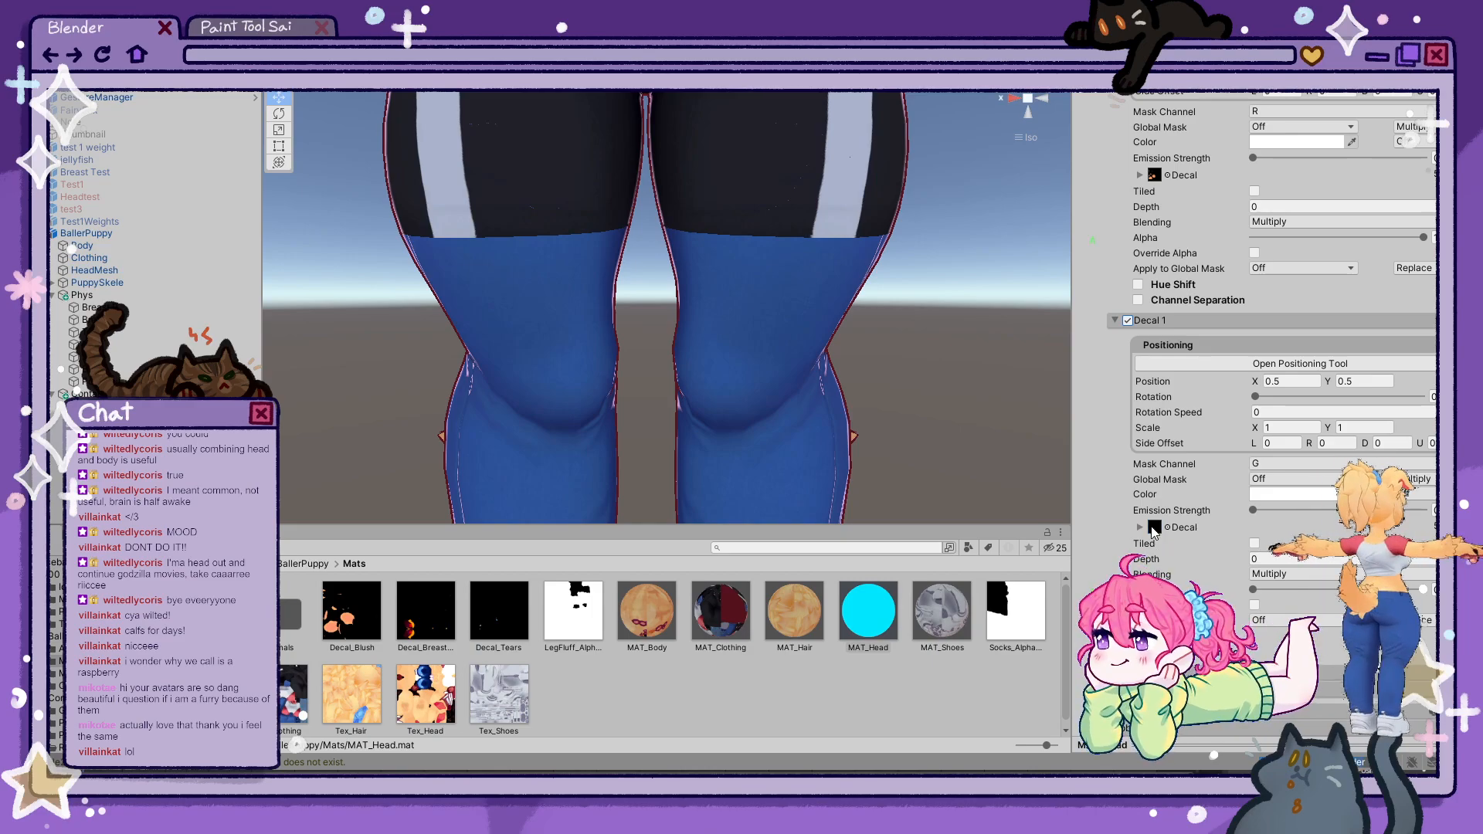
pyautogui.moveTo(1361, 239); pyautogui.dragTo(1249, 246)
pyautogui.click(1252, 591)
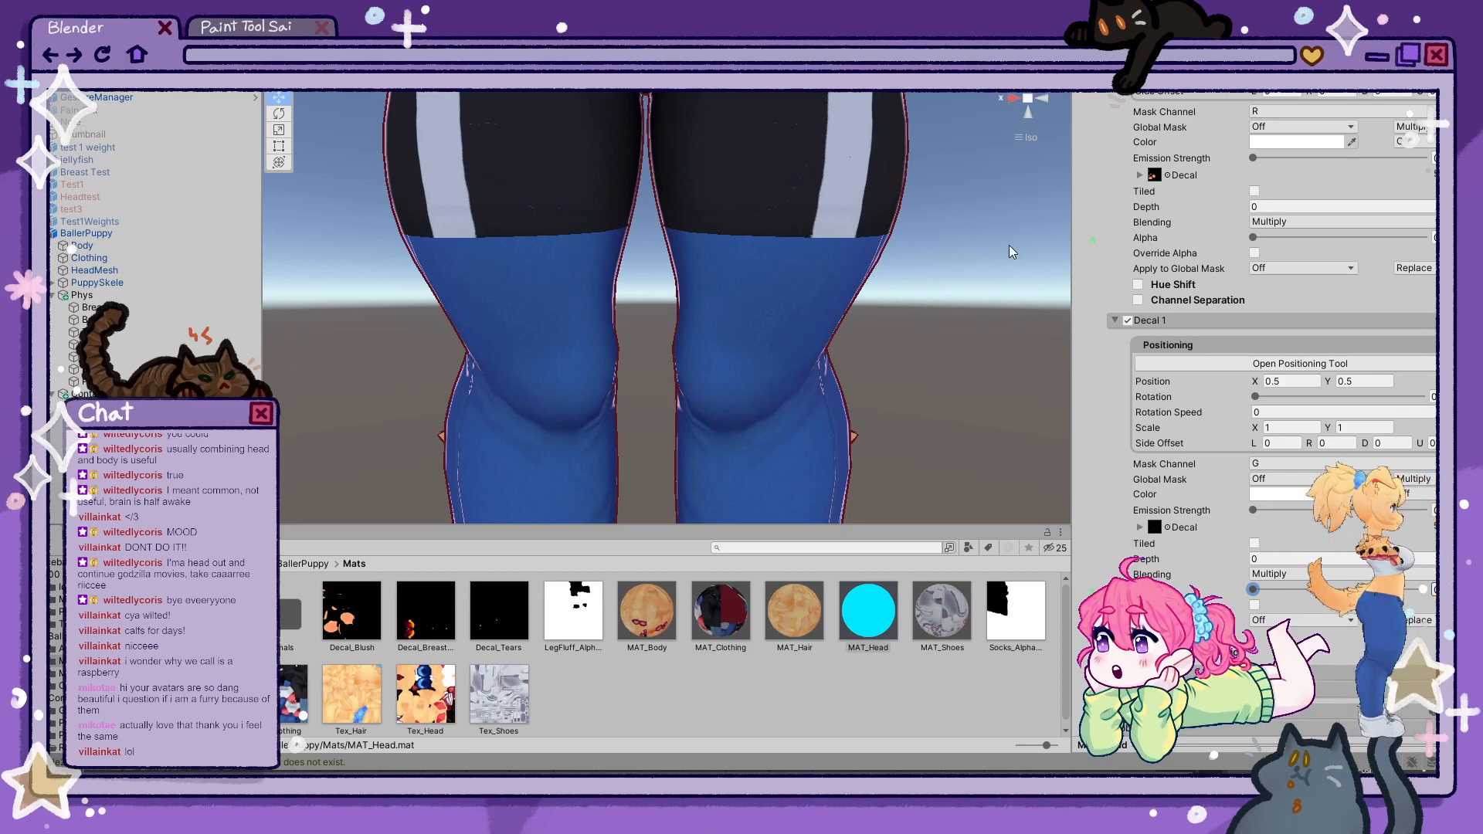
# - Resume recording the sad expression clip on BallerPuppy and key the head material's Decal 1 alpha at maximum
pyautogui.click(146, 532)
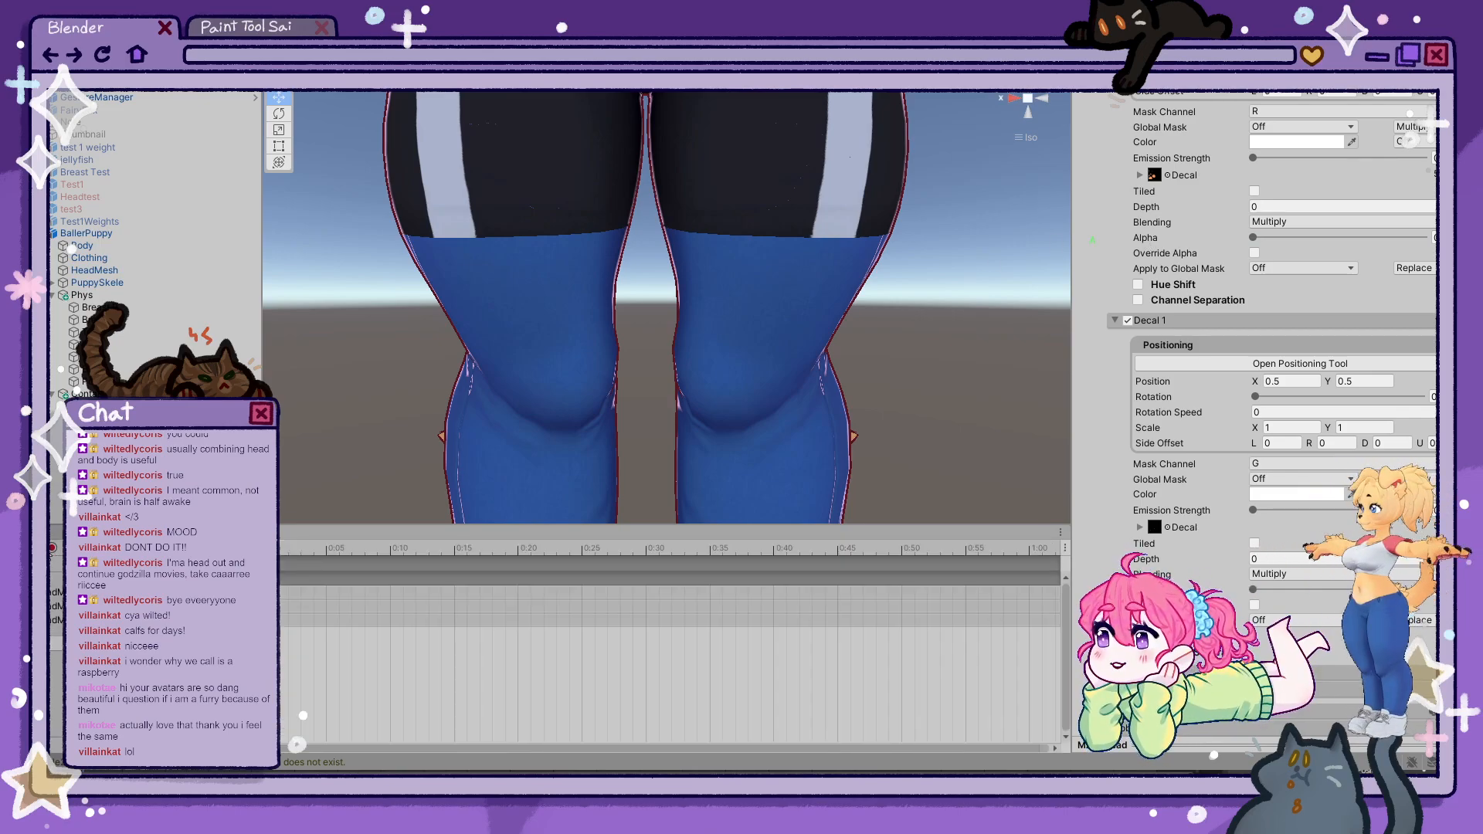
pyautogui.click(87, 234)
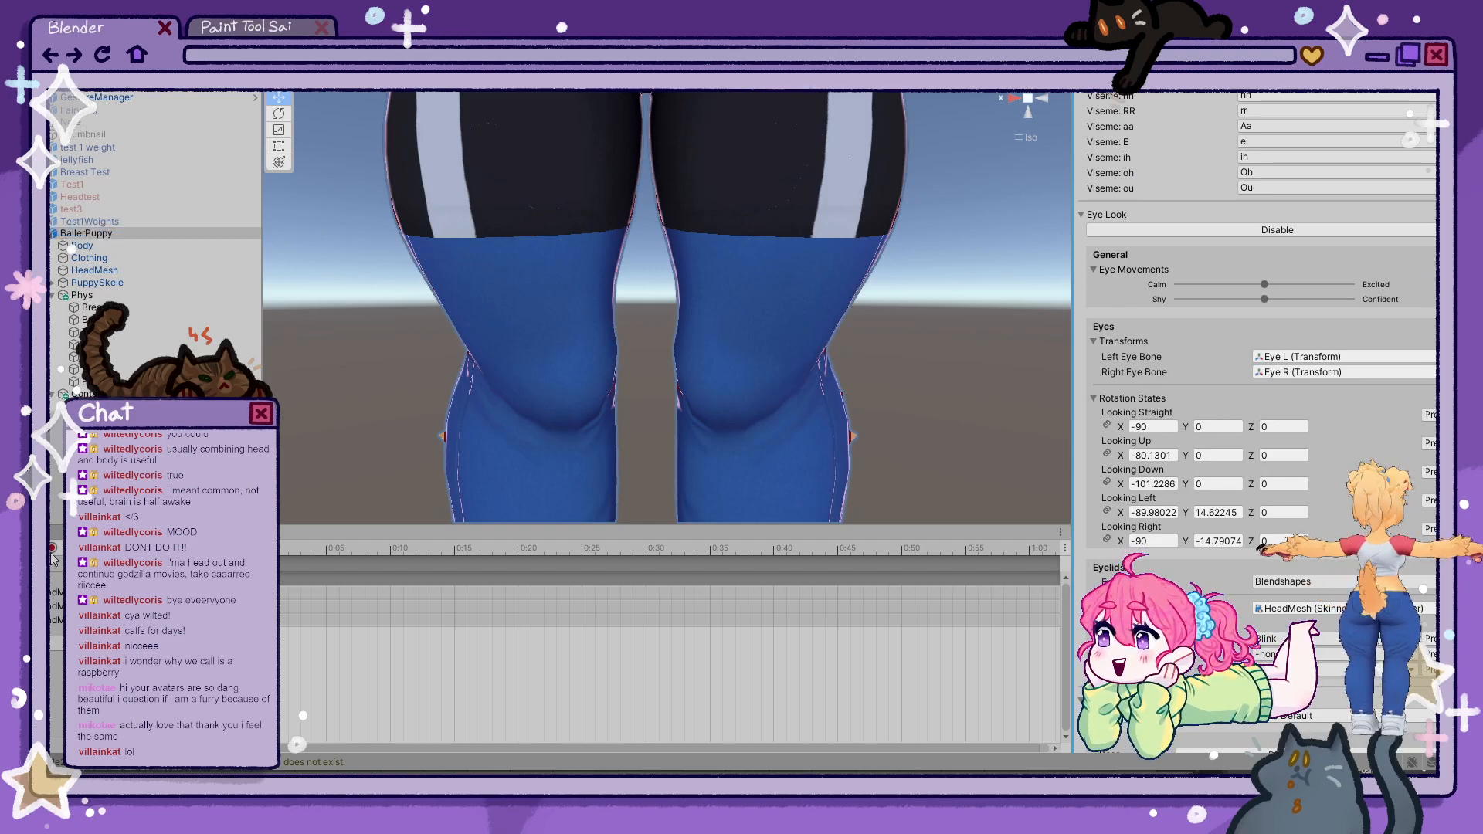
pyautogui.click(52, 548)
pyautogui.click(698, 326)
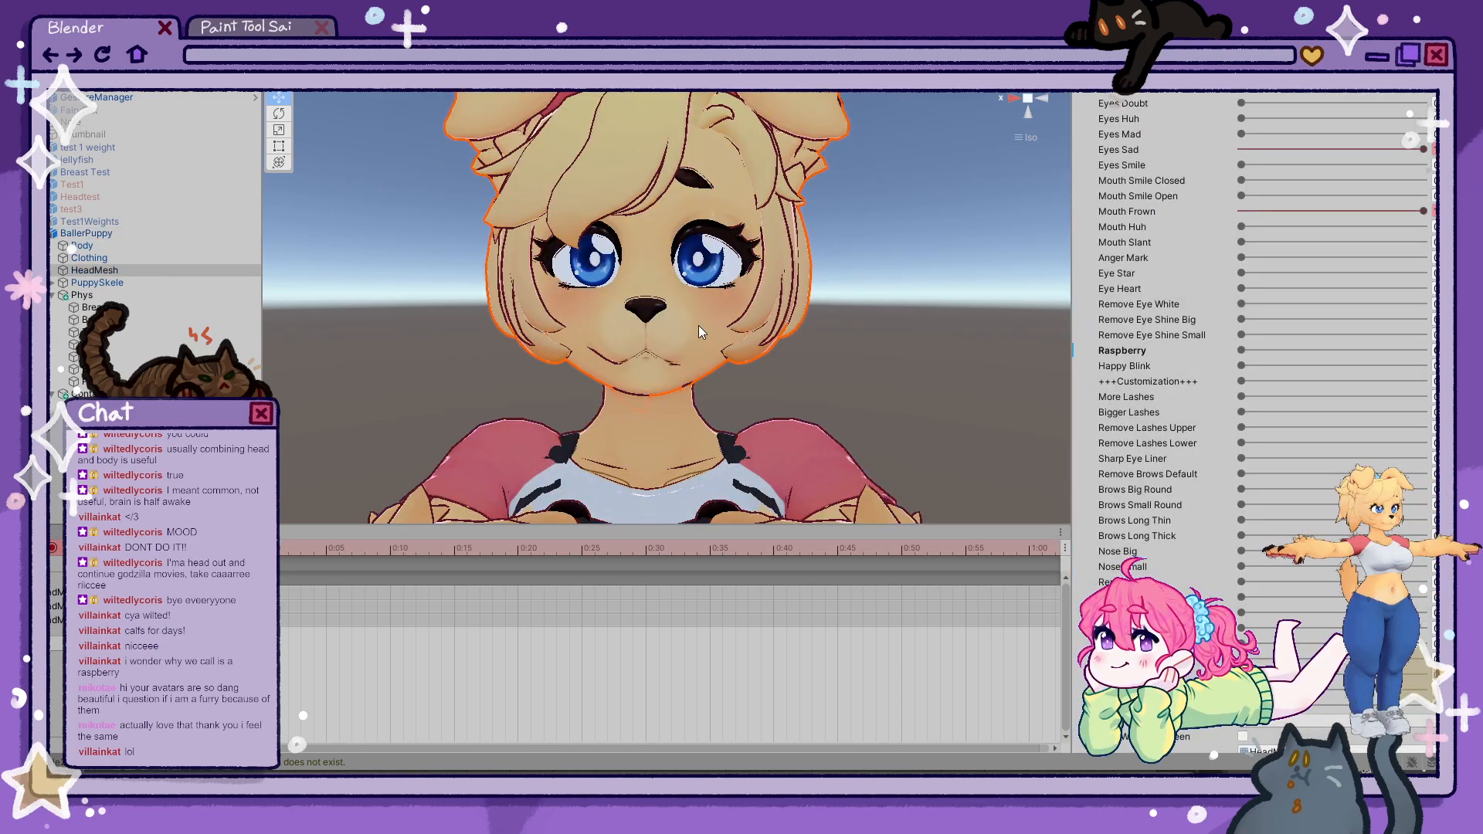
pyautogui.click(699, 326)
pyautogui.click(699, 326)
pyautogui.scroll(-10, 1252, 464)
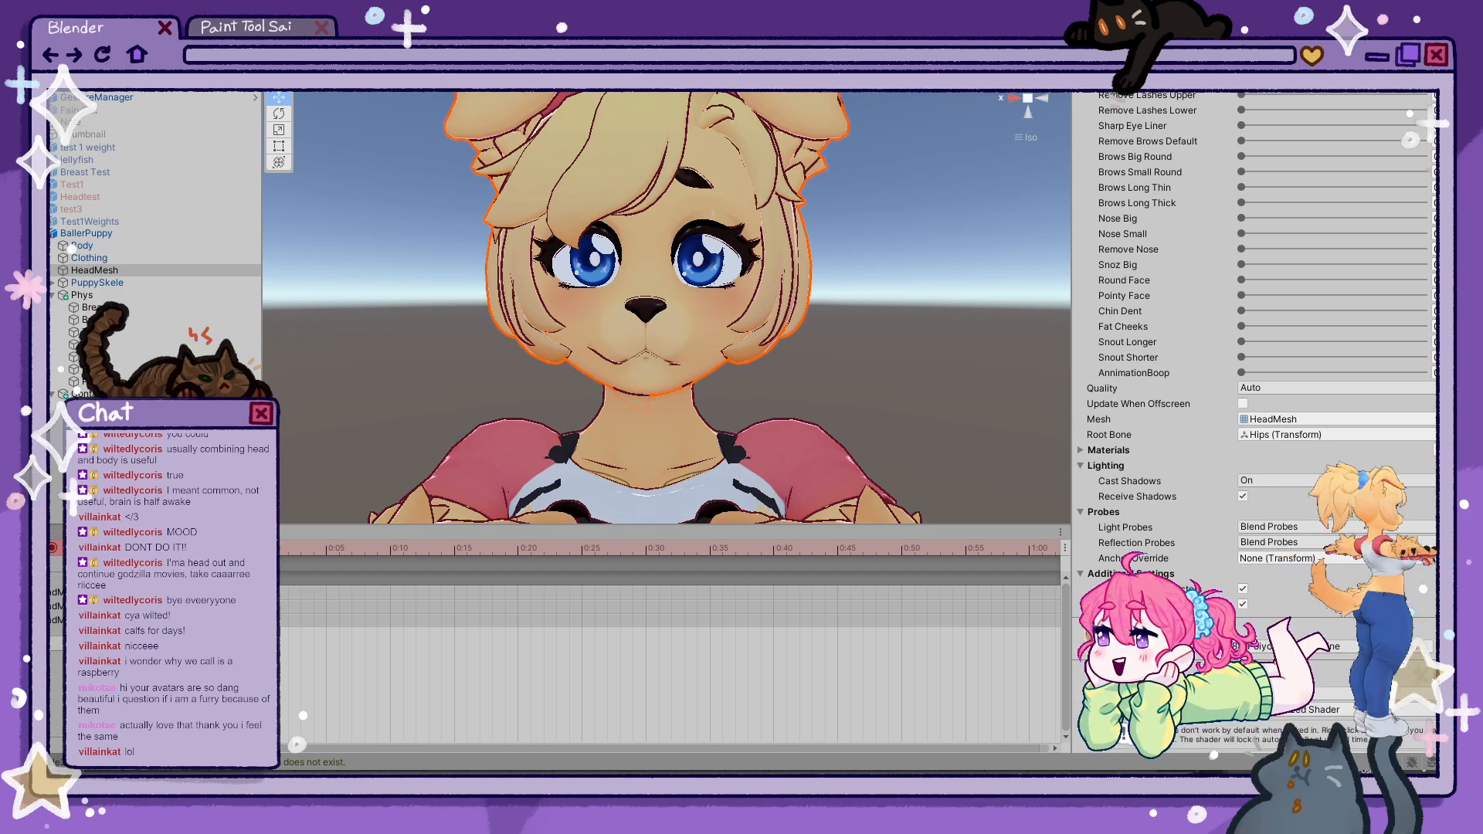
pyautogui.scroll(-12, 1251, 549)
pyautogui.scroll(-15, 1235, 543)
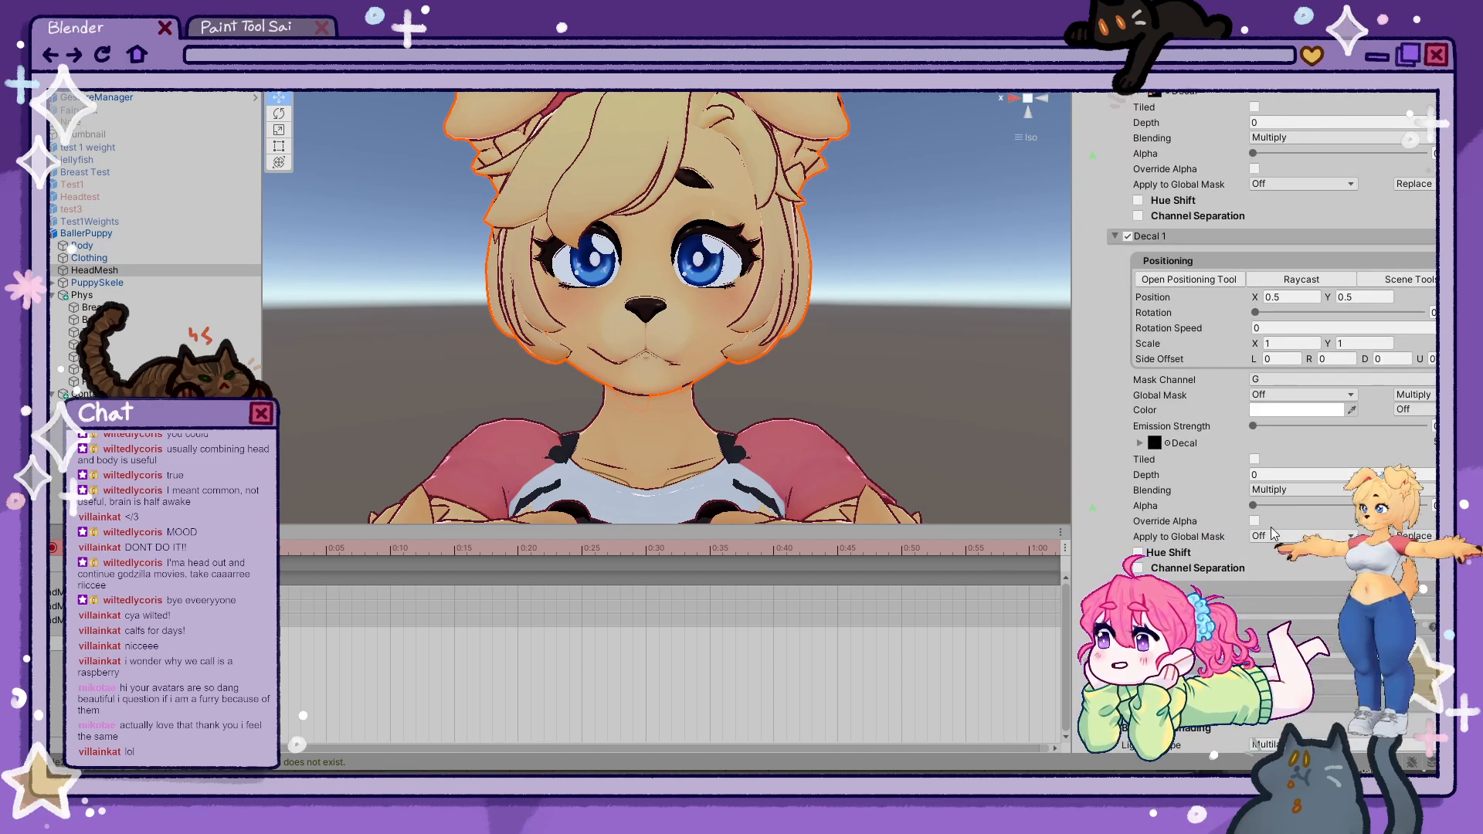
pyautogui.moveTo(1282, 506); pyautogui.dragTo(1427, 506)
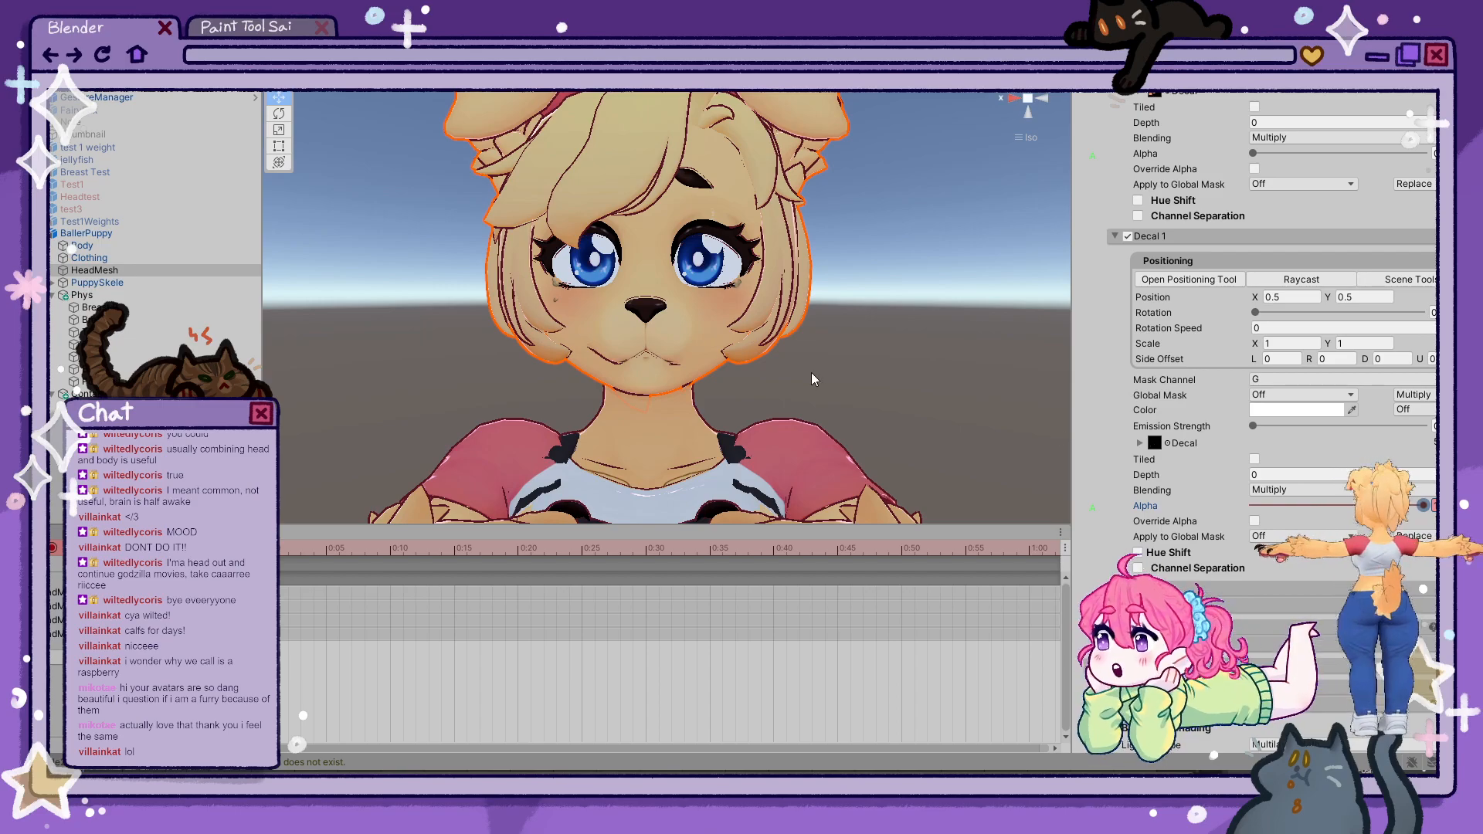
# - Record Decal 1's blending mode as Replace, check the tears on the face and stop recording
pyautogui.moveTo(814, 378)
pyautogui.mouseDown(button='right')
pyautogui.moveTo(920, 377)
pyautogui.moveTo(700, 378)
pyautogui.moveTo(801, 364)
pyautogui.moveTo(865, 368)
pyautogui.moveTo(870, 384)
pyautogui.moveTo(817, 386)
pyautogui.mouseUp(button='right')
pyautogui.scroll(4, 744, 373)
pyautogui.click(1294, 491)
pyautogui.click(1296, 503)
pyautogui.scroll(-4, 818, 386)
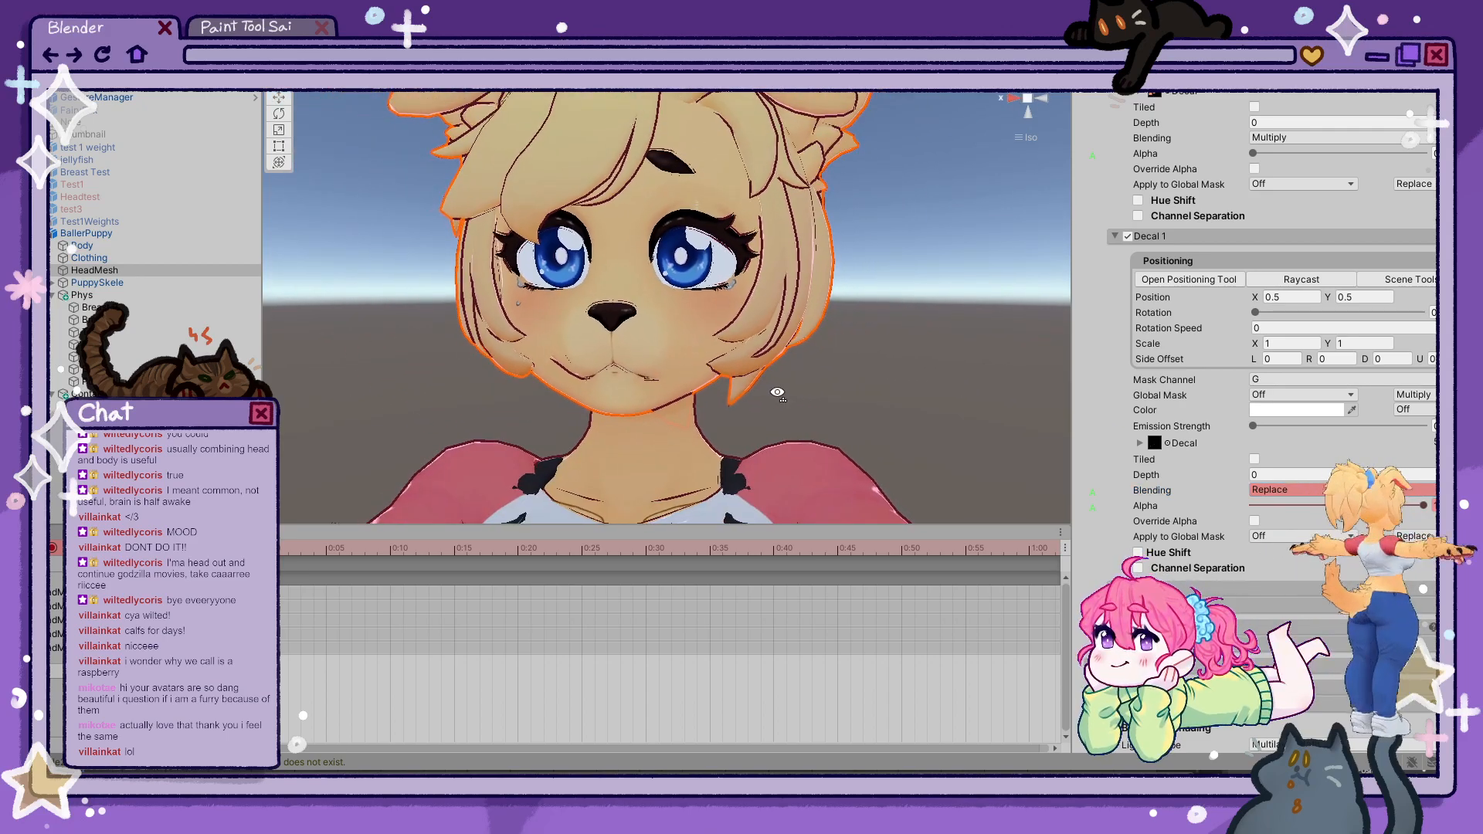
pyautogui.scroll(-2, 820, 412)
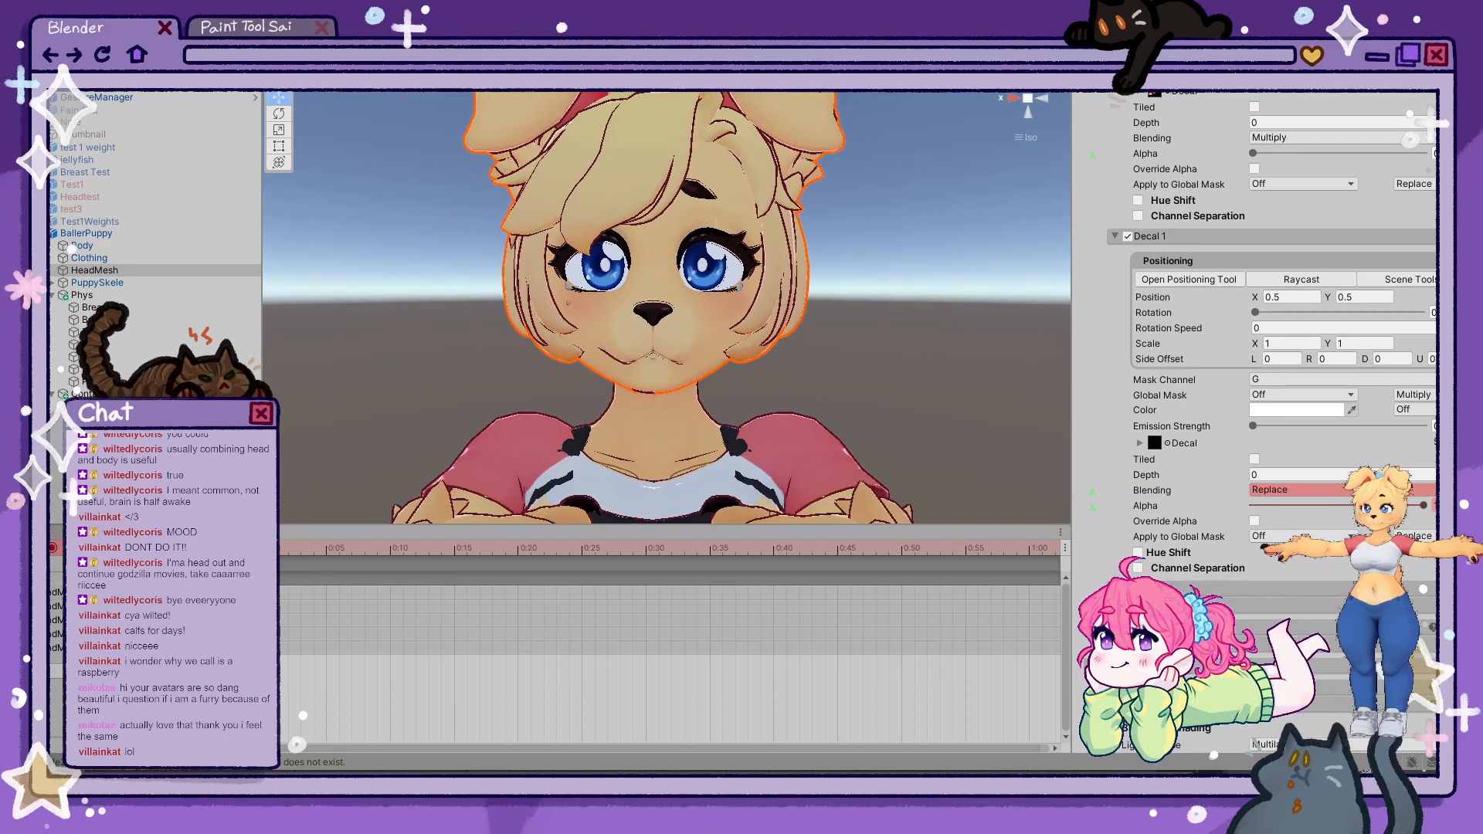
pyautogui.click(52, 547)
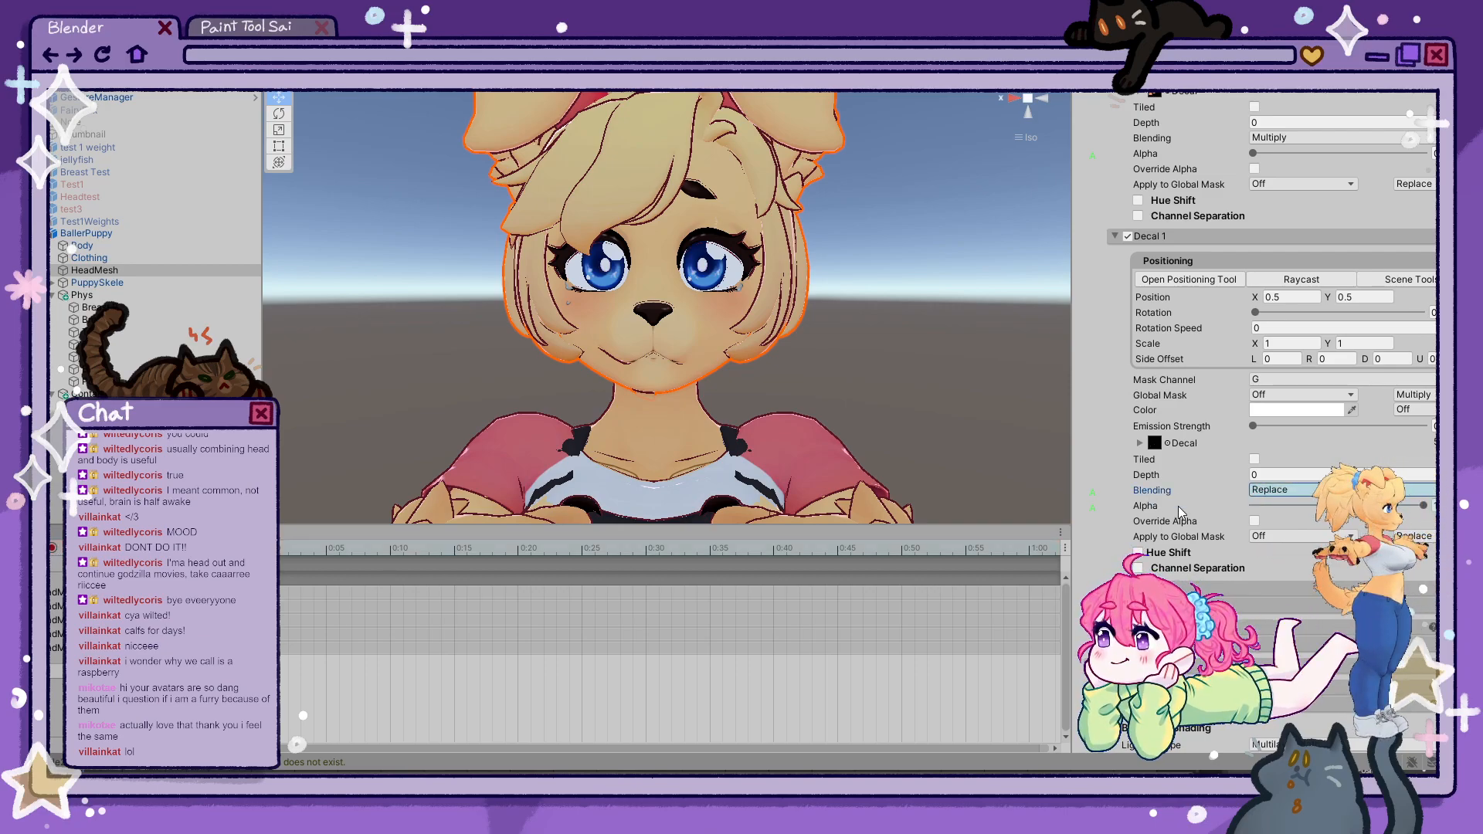
pyautogui.click(52, 548)
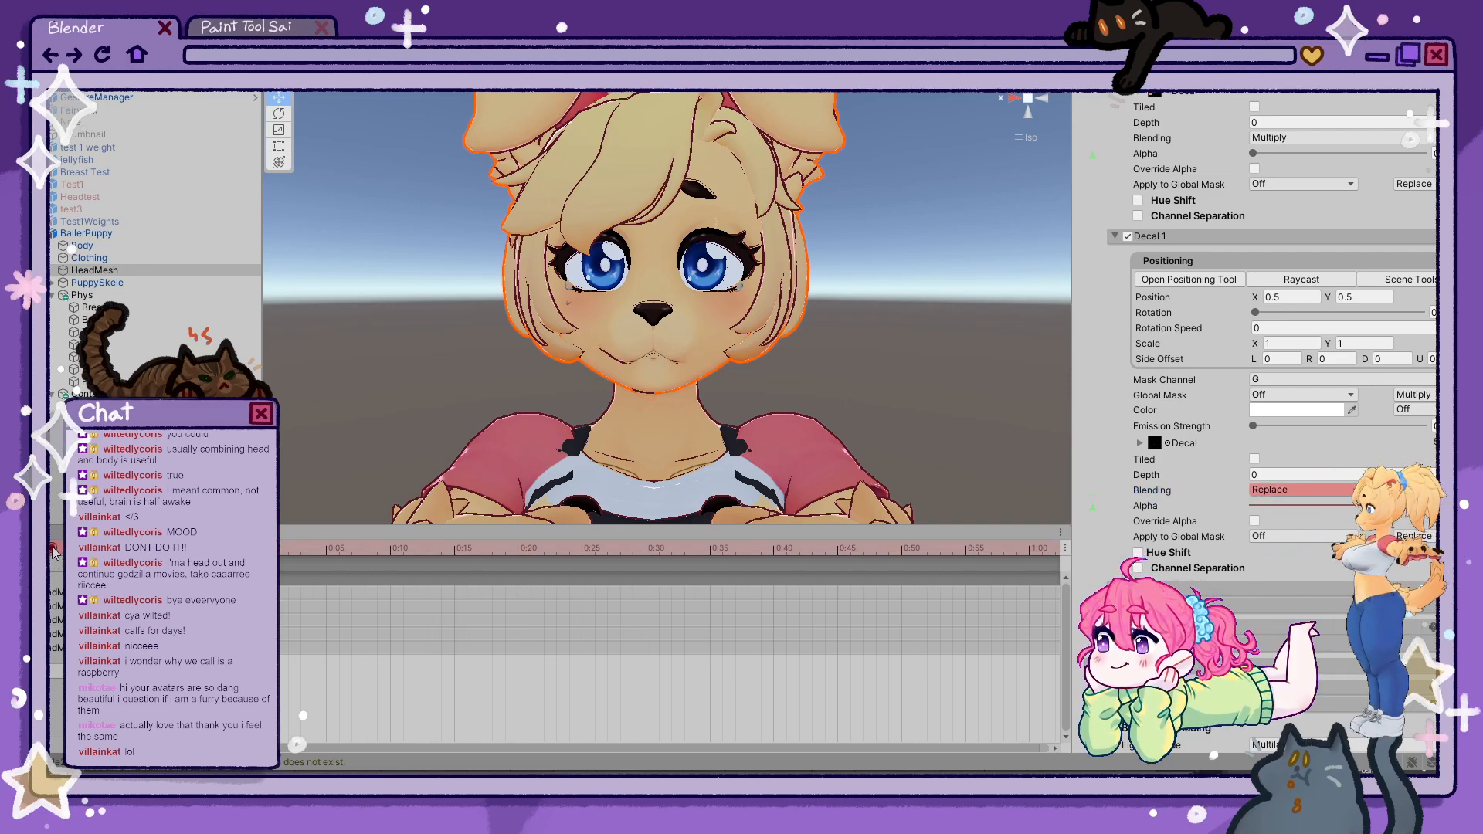
pyautogui.click(52, 548)
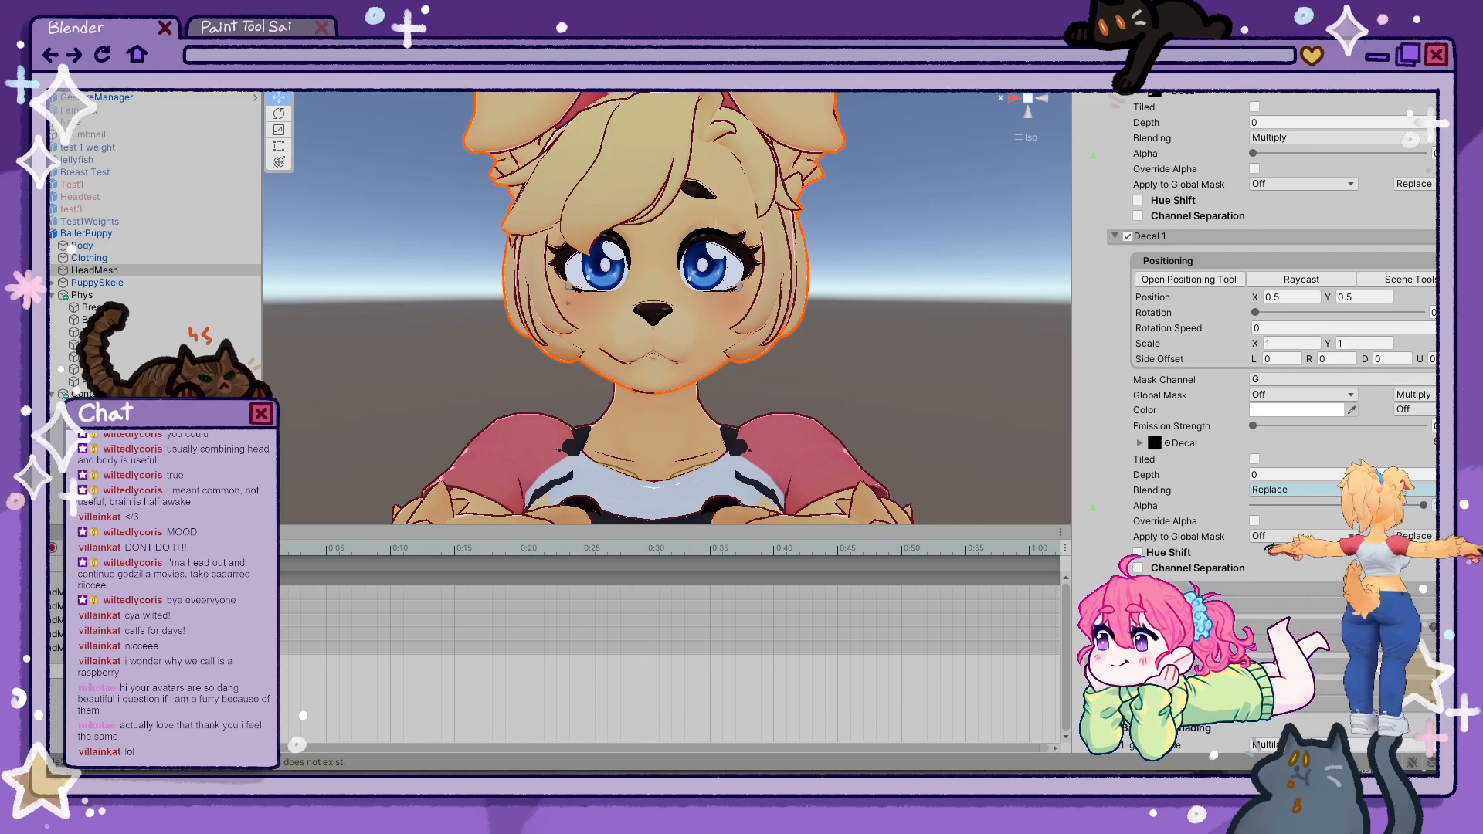
# - Remove the keyed Decal 1 blend type property from the sad expression clip
pyautogui.click(85, 648)
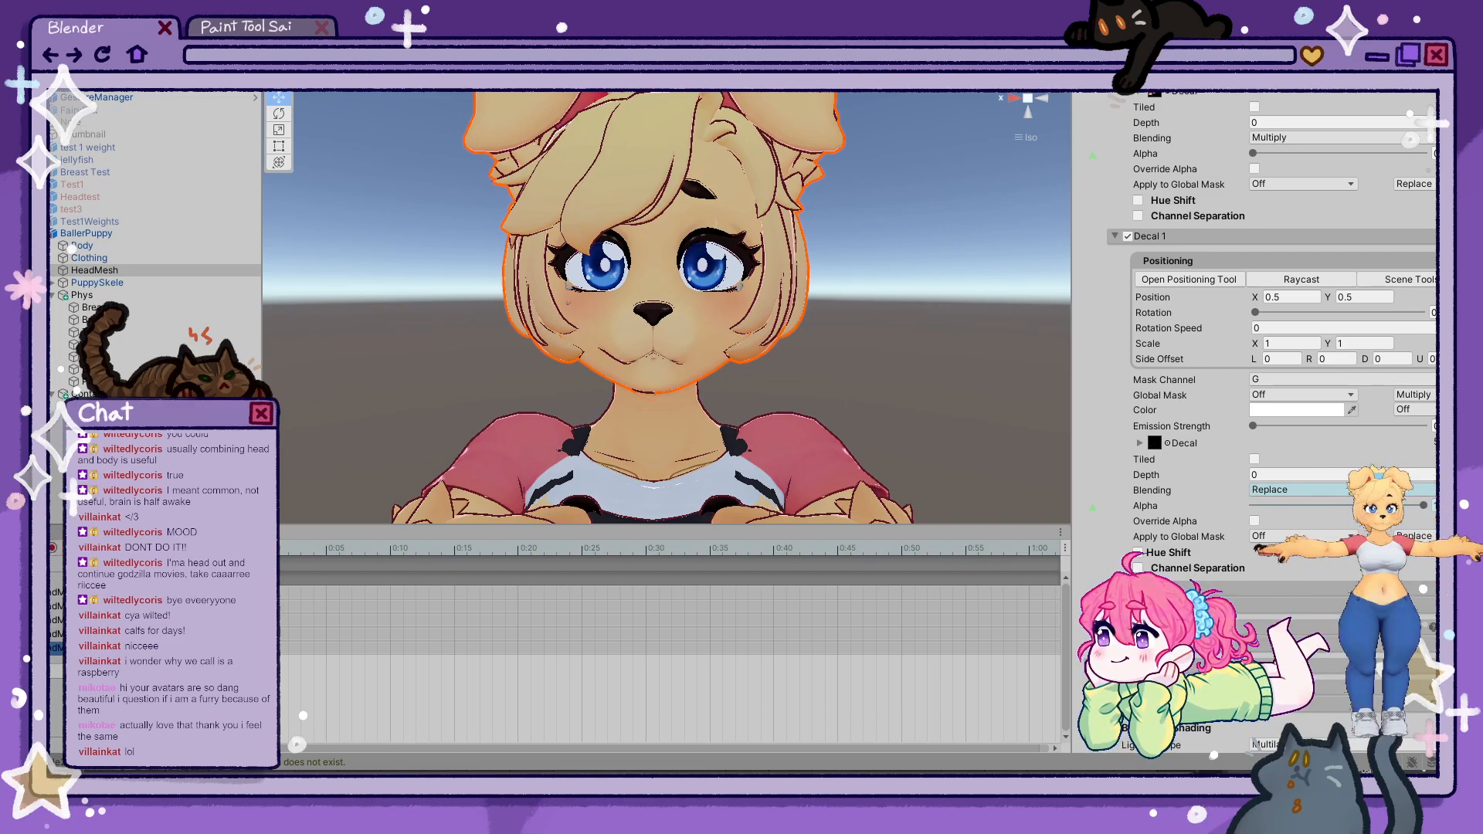
pyautogui.moveTo(280, 640); pyautogui.dragTo(432, 640)
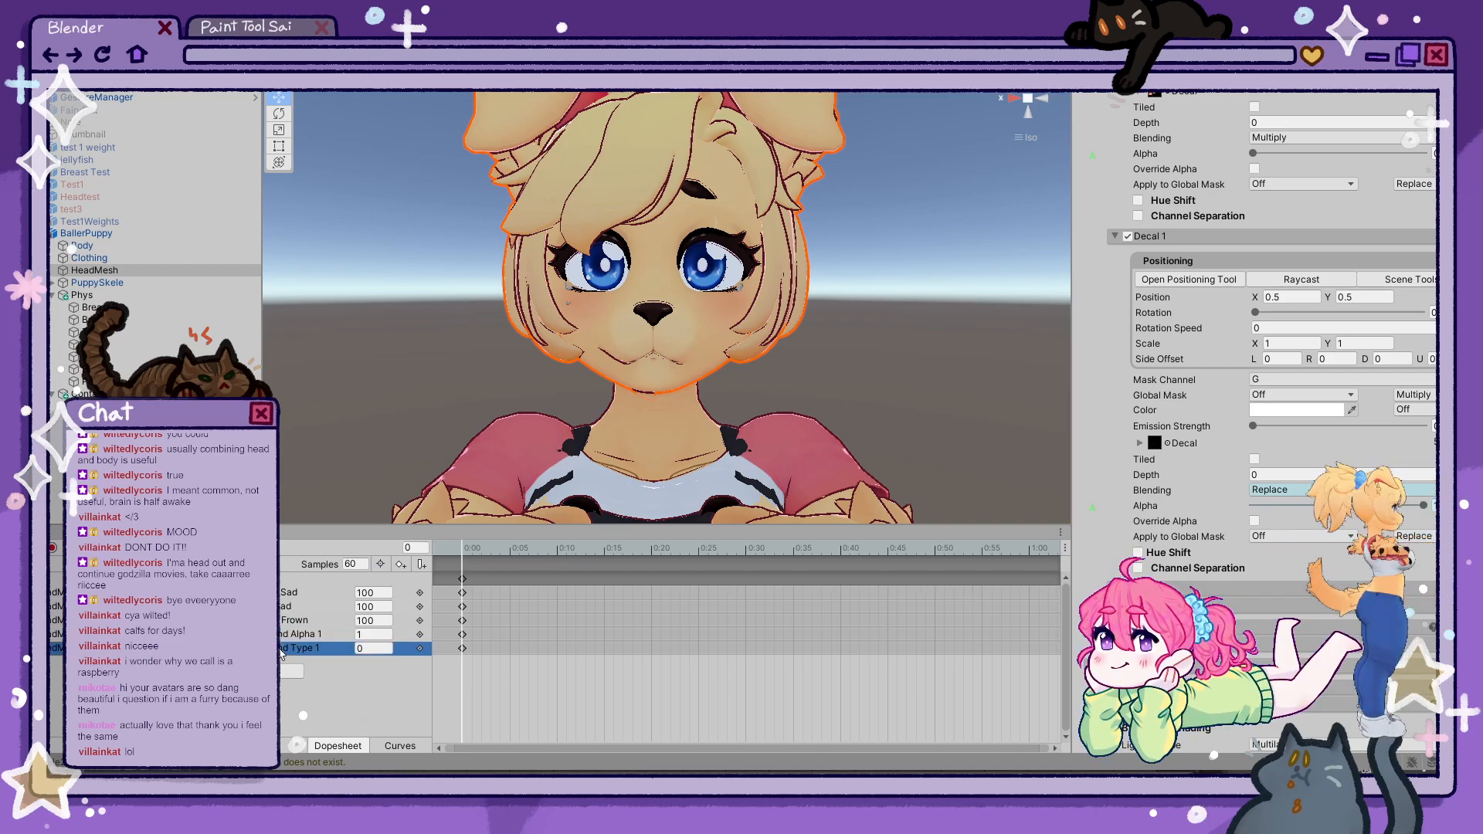
pyautogui.click(420, 649)
pyautogui.click(436, 662)
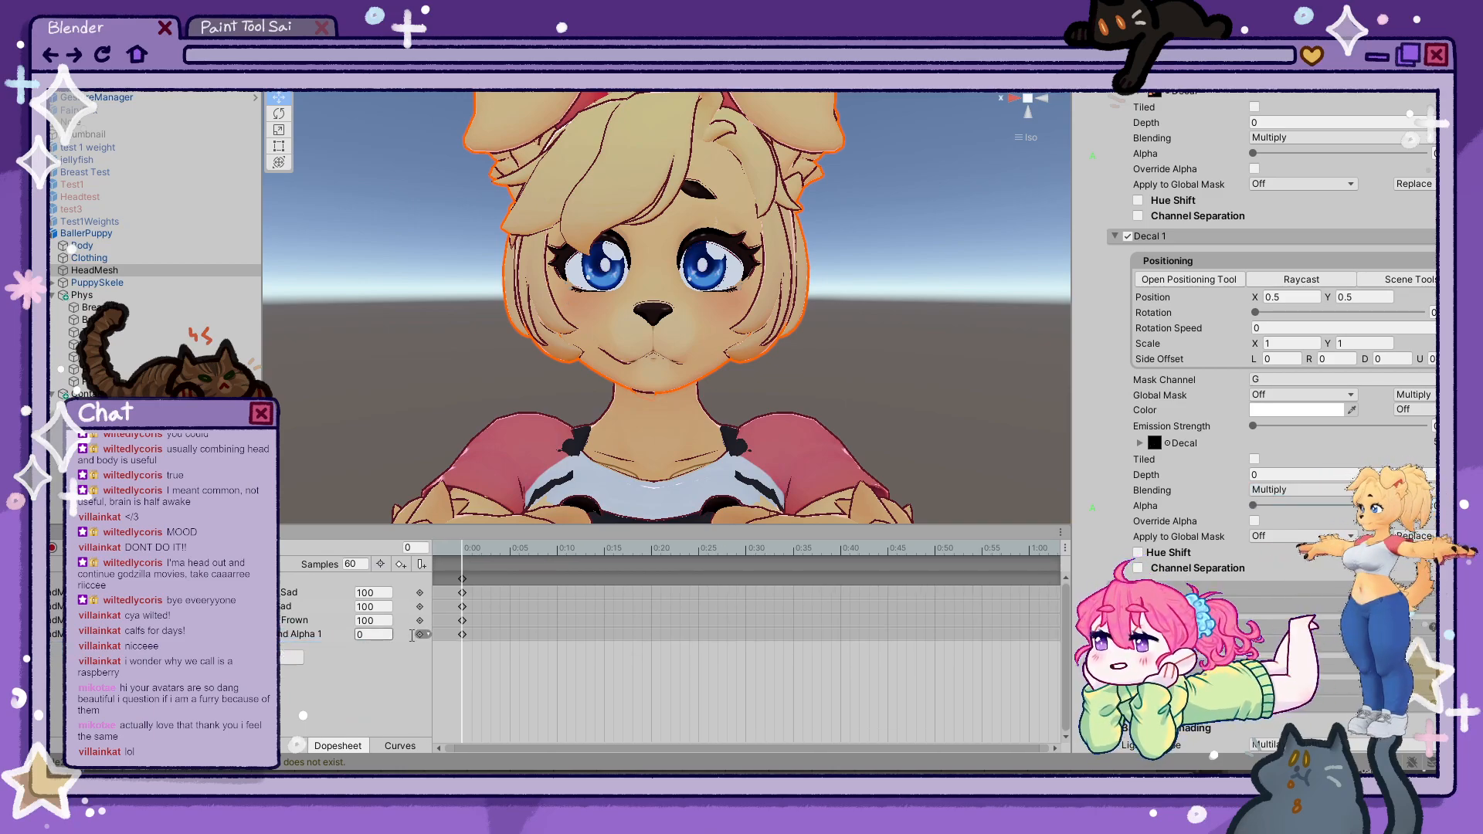
# - Set Decal 1's blending to Replace on the head material and key its alpha at 1 in the sad clip
pyautogui.click(1288, 493)
pyautogui.click(1296, 504)
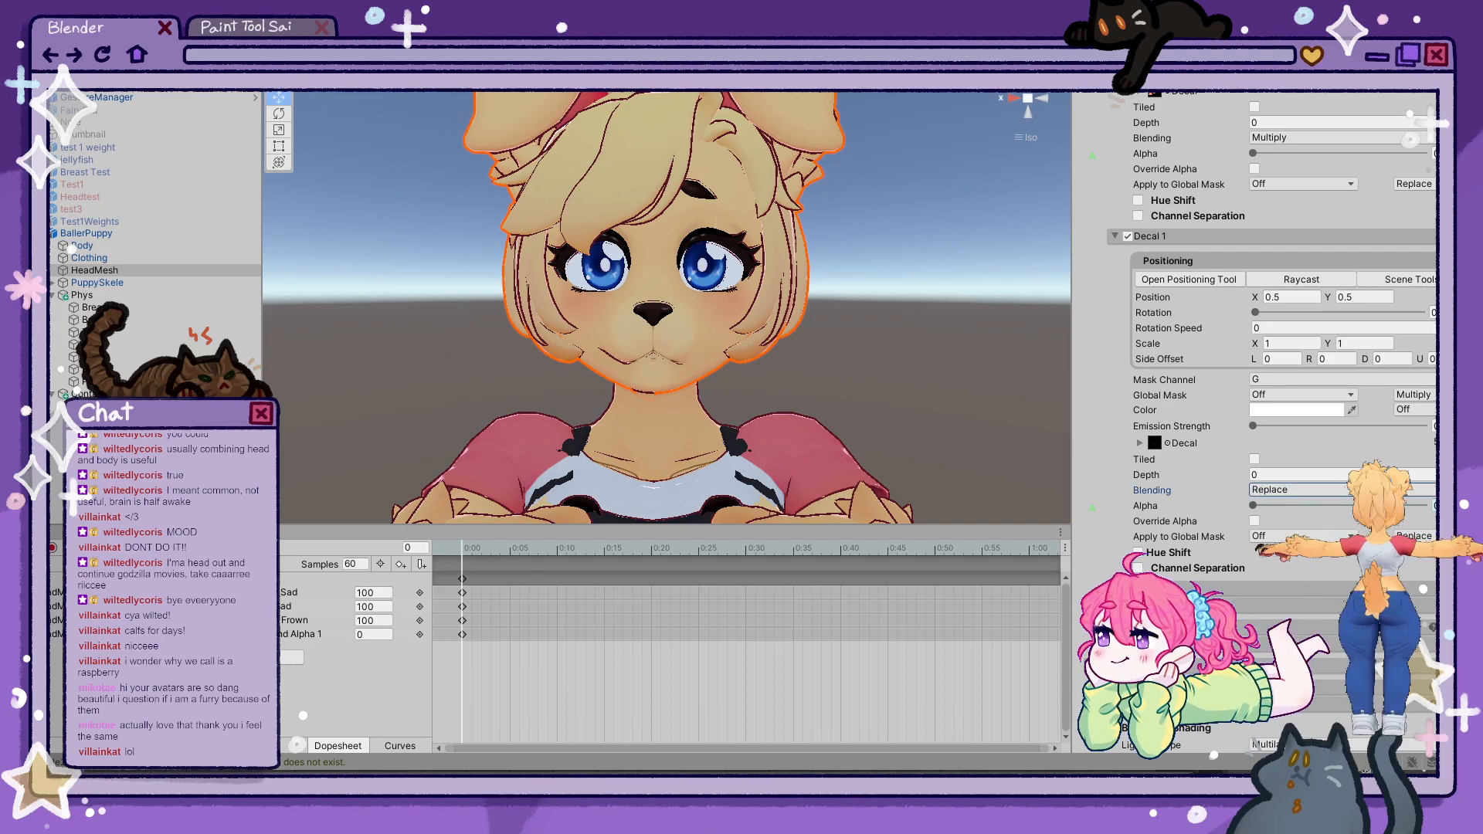
pyautogui.moveTo(1253, 506); pyautogui.dragTo(1429, 506)
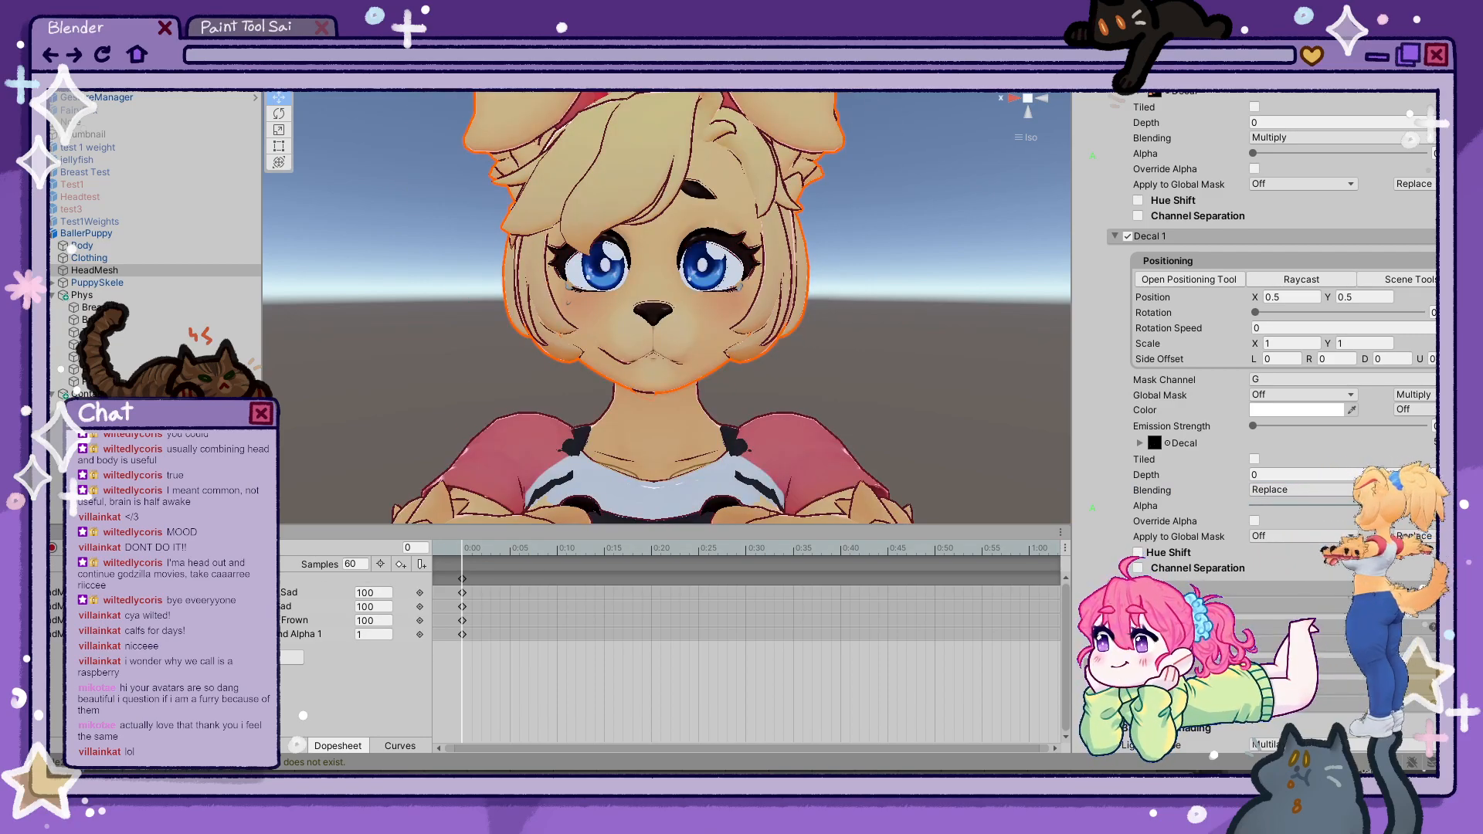
# - Switch to the heart-eyes expression clip, start recording and key the head material's Decal 0 alpha at 1
pyautogui.click(93, 223)
pyautogui.click(52, 547)
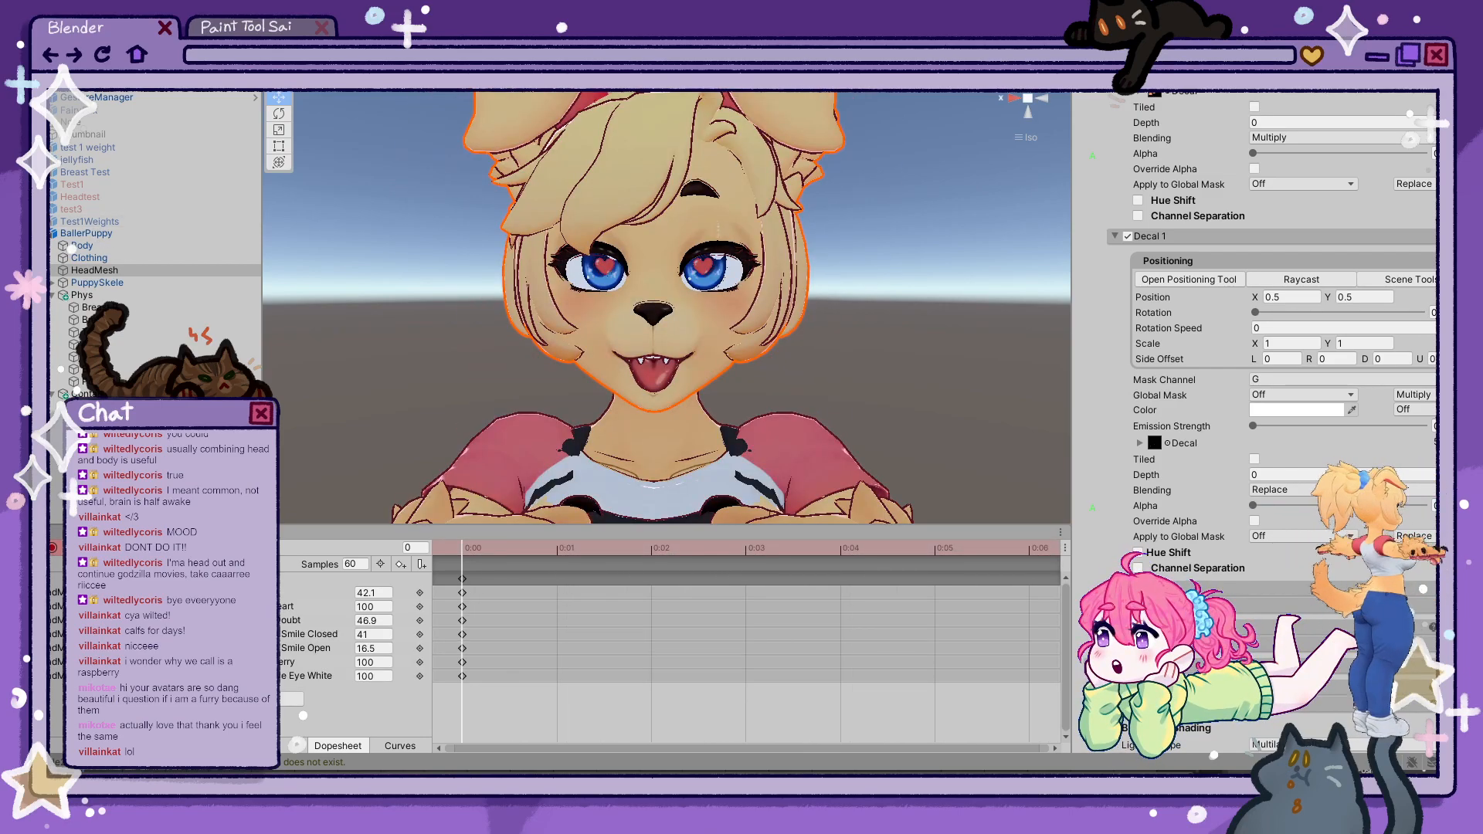
pyautogui.scroll(6, 1245, 369)
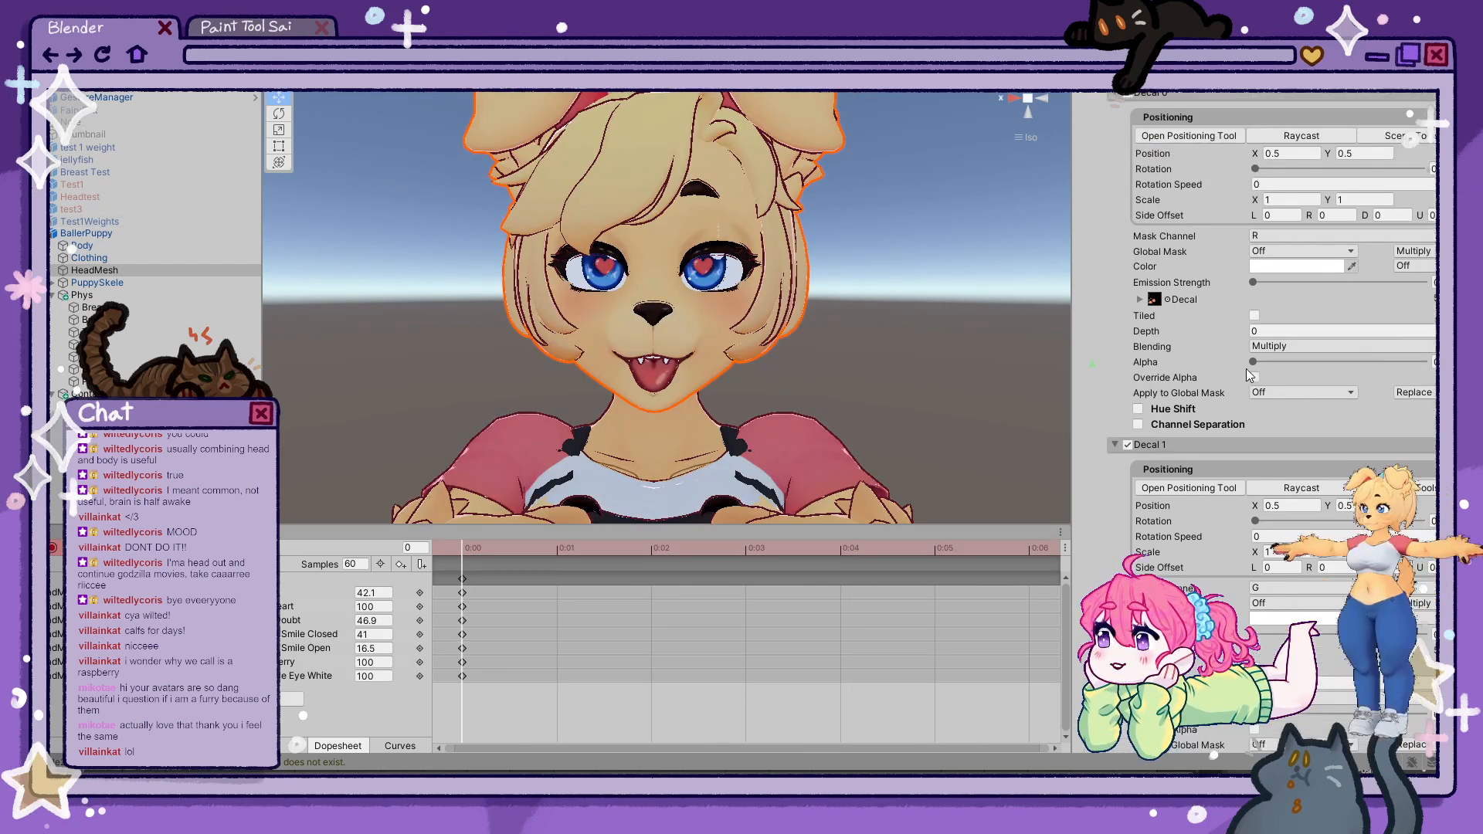
pyautogui.moveTo(1254, 404); pyautogui.dragTo(1425, 405)
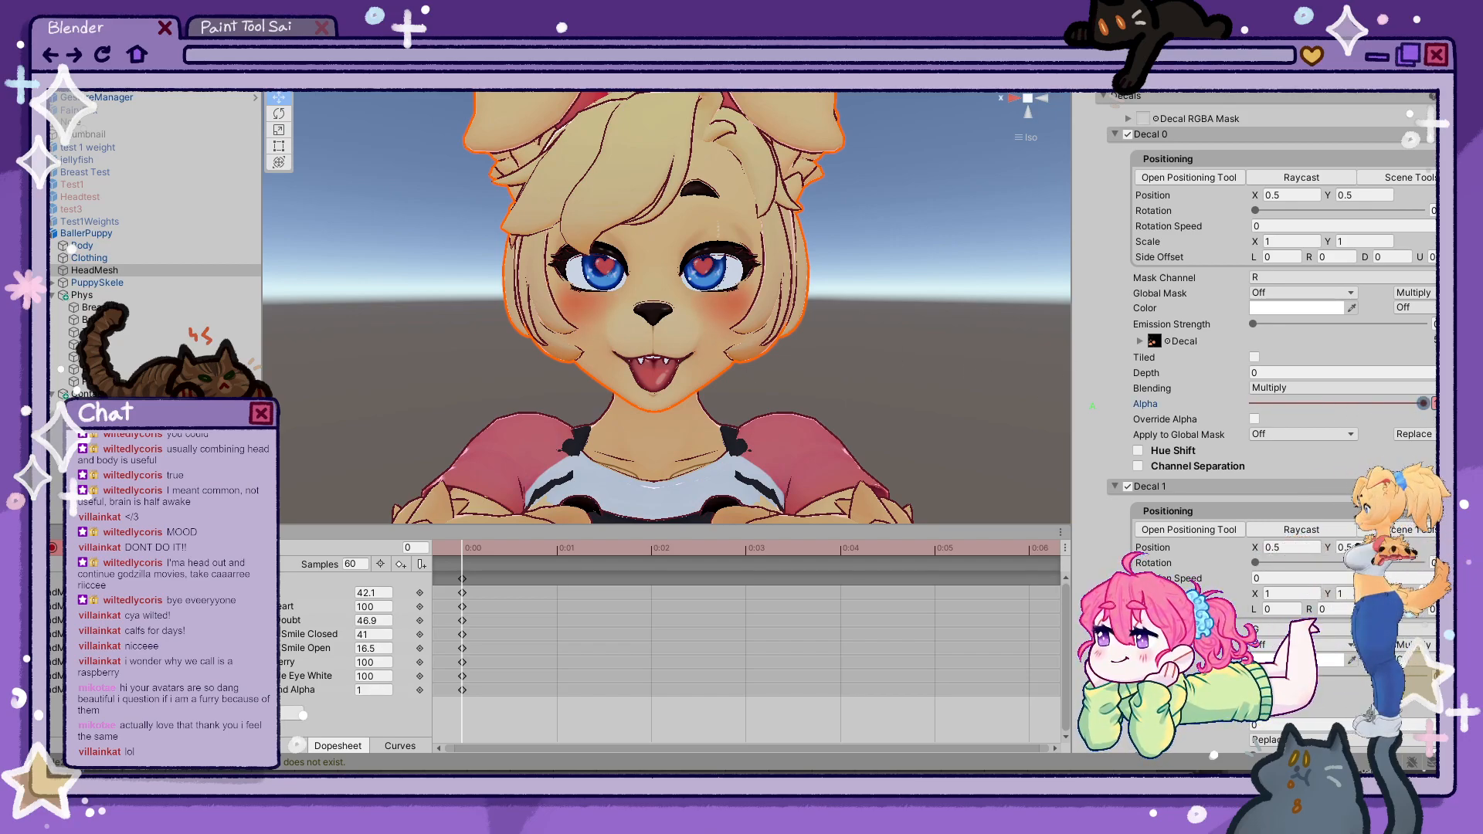
# - Switch to the closed-mouth smile clip, start recording and key Decal 0's alpha at about 0.508
pyautogui.click(102, 258)
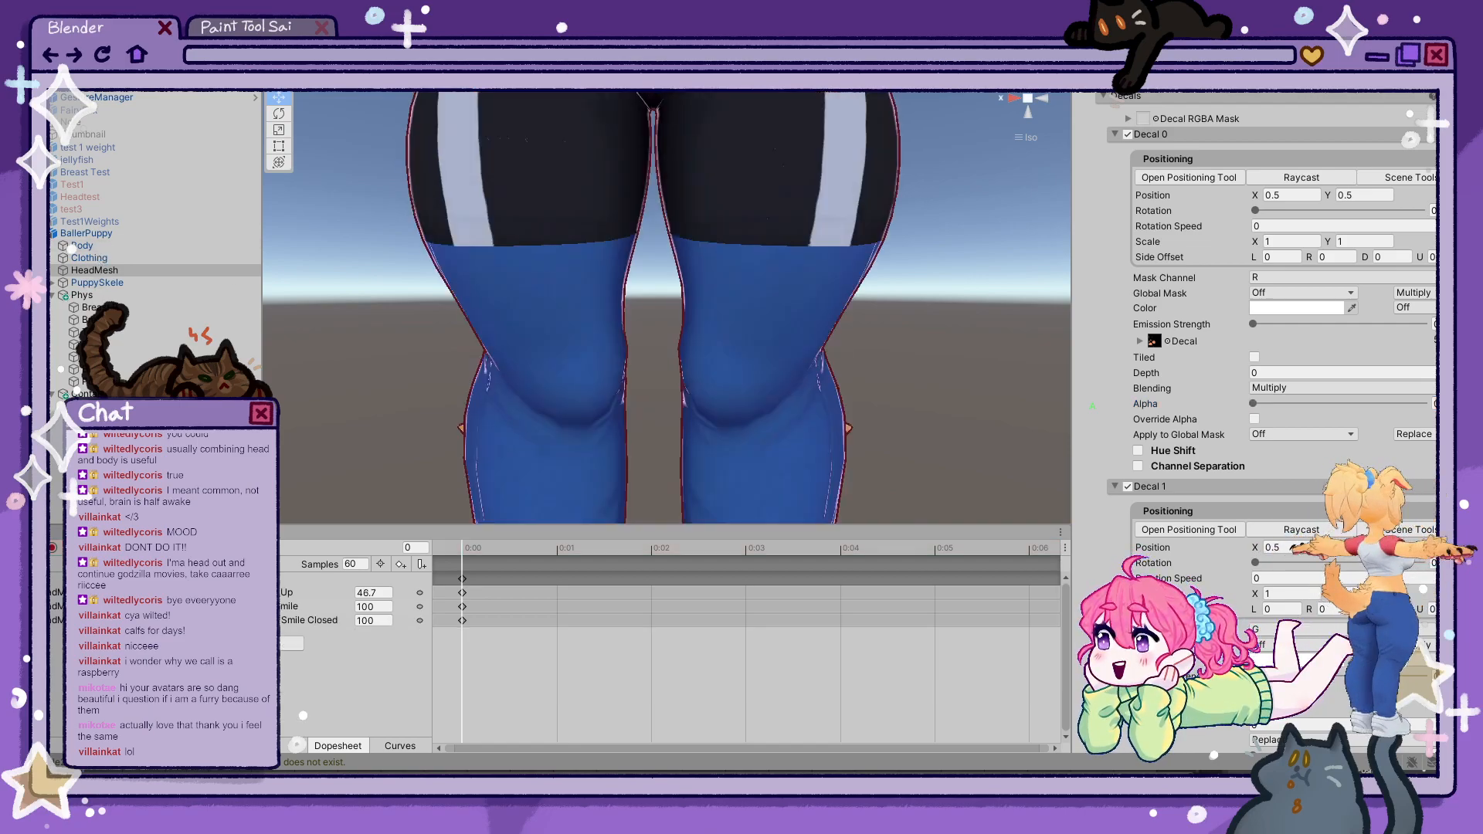
pyautogui.click(53, 548)
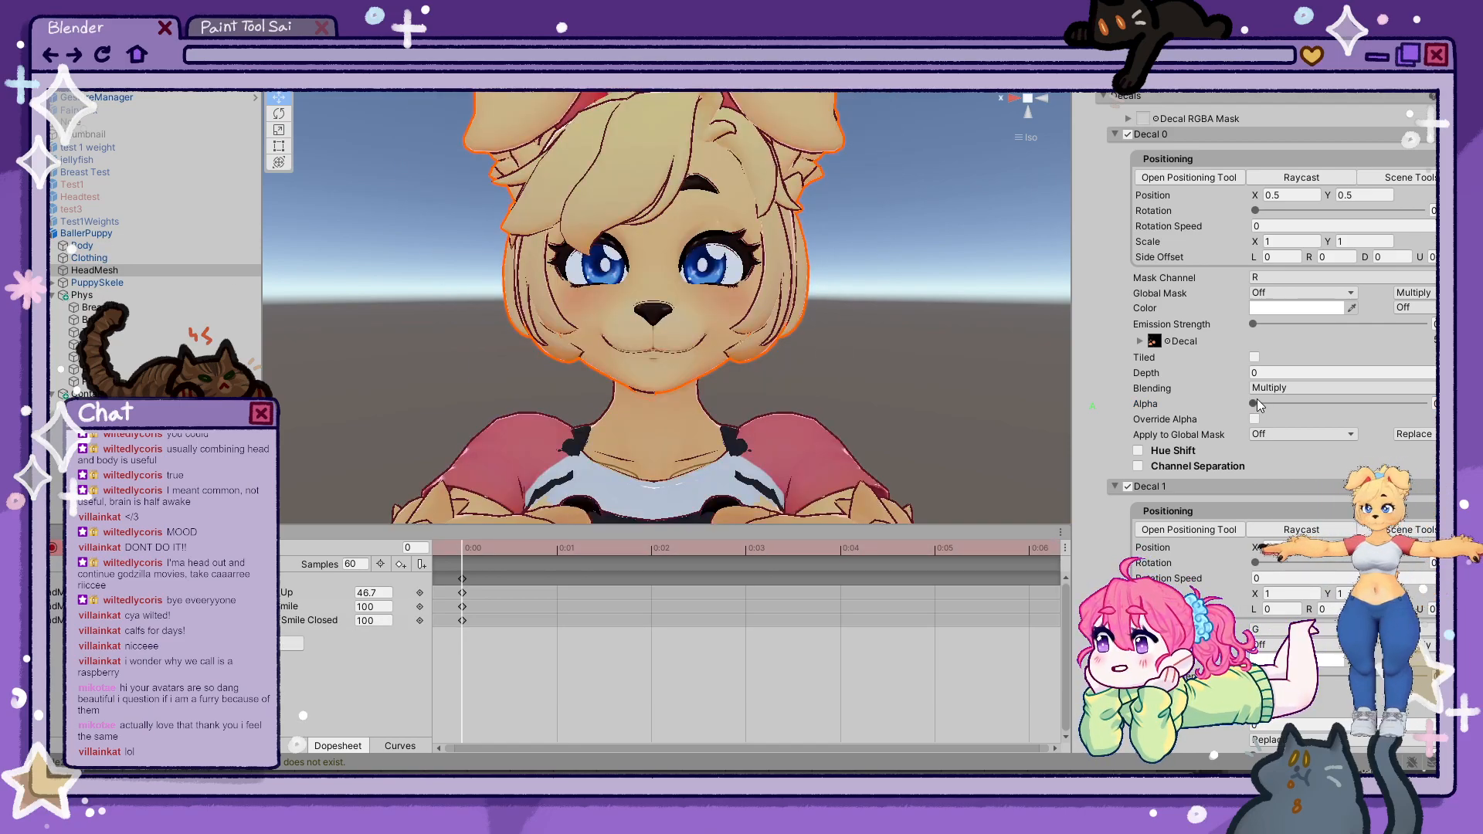
pyautogui.moveTo(1258, 405); pyautogui.dragTo(1349, 404)
pyautogui.moveTo(1137, 389); pyautogui.dragTo(1101, 392)
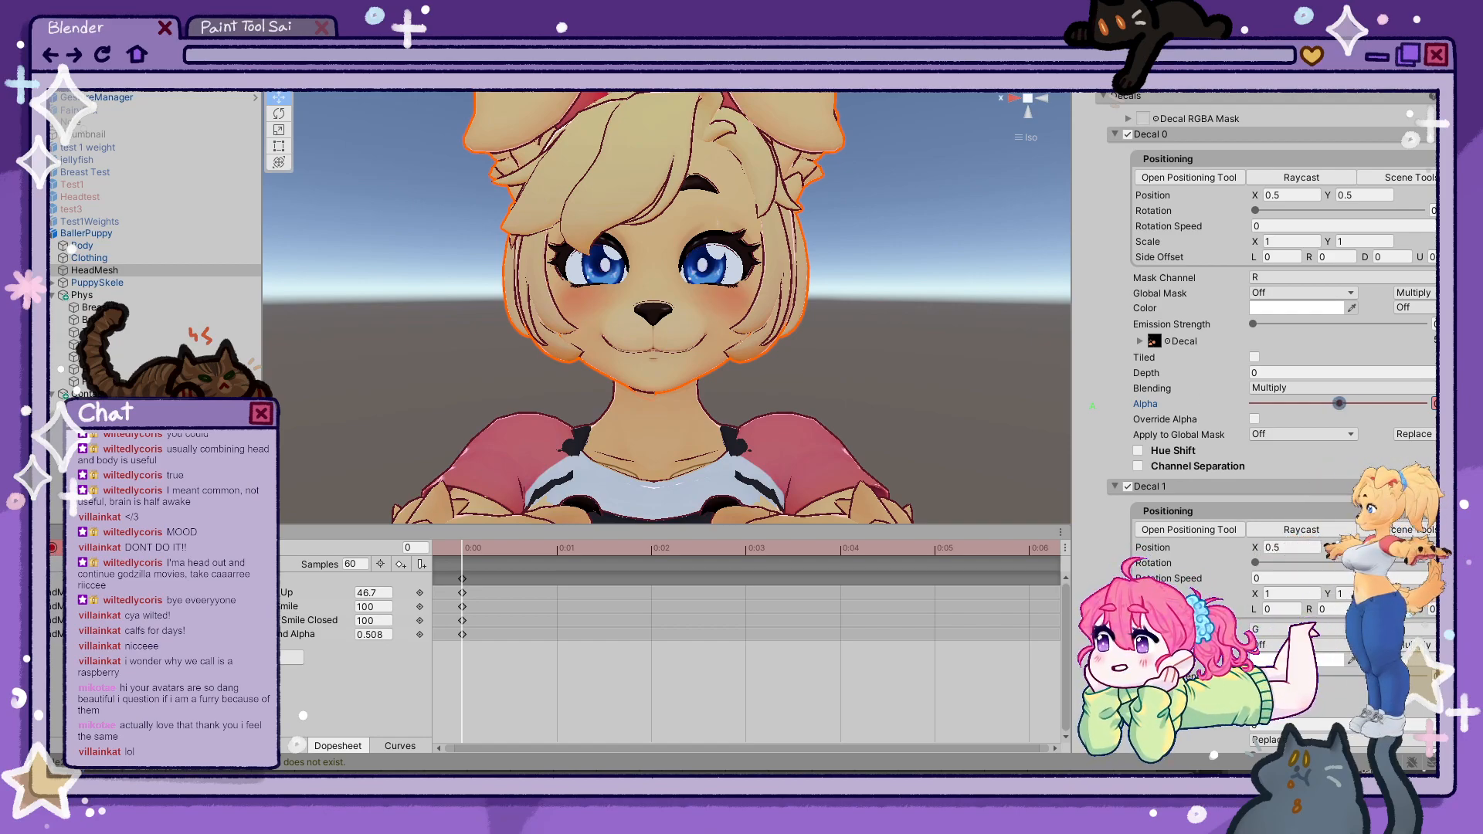
# - Create a new clip for the mad expression and record Eyes Mad, Brows Mad, Mouth Frown and Anger Mark at 100
pyautogui.press('Return')
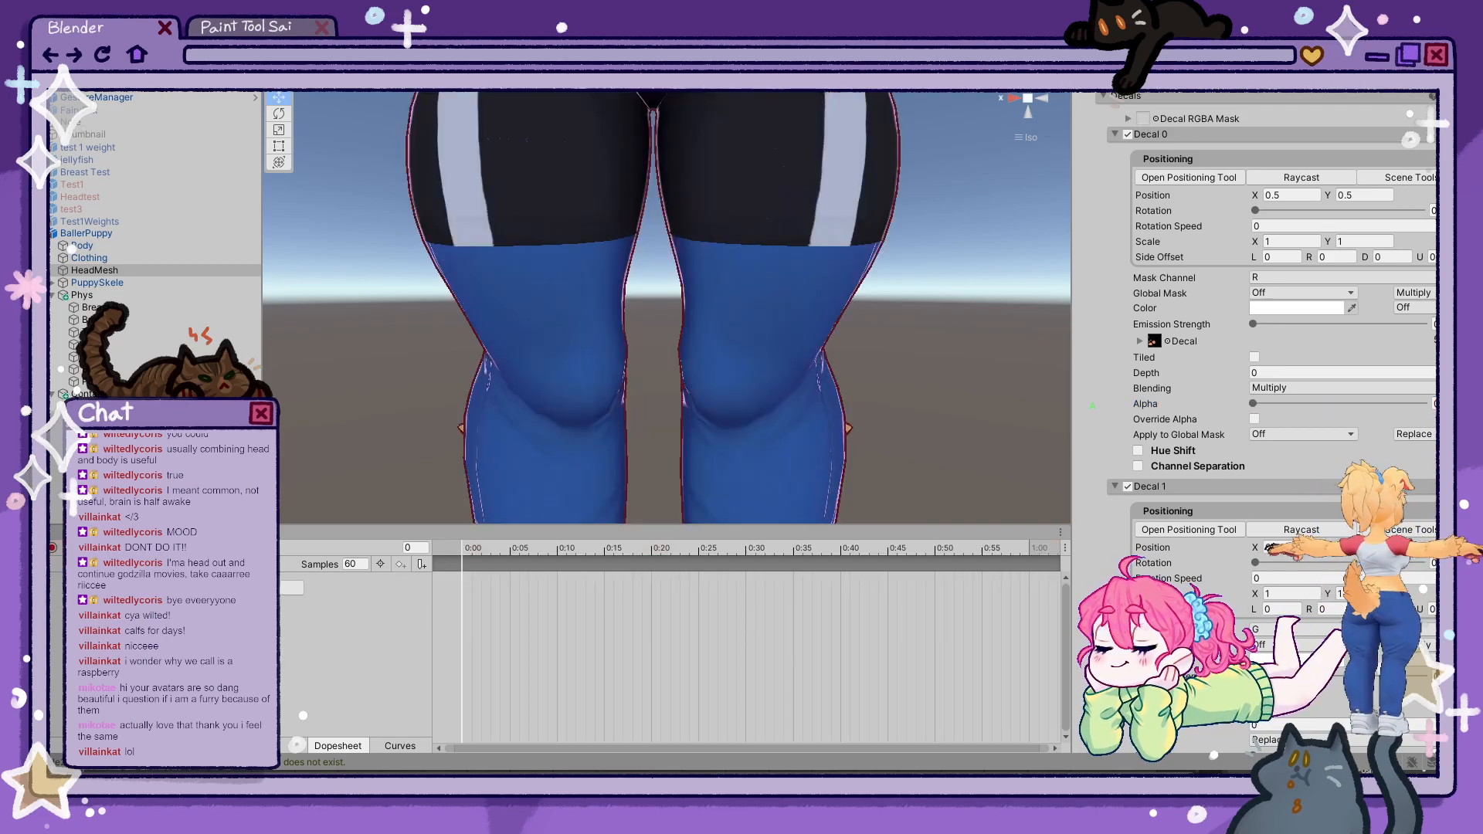
pyautogui.click(52, 548)
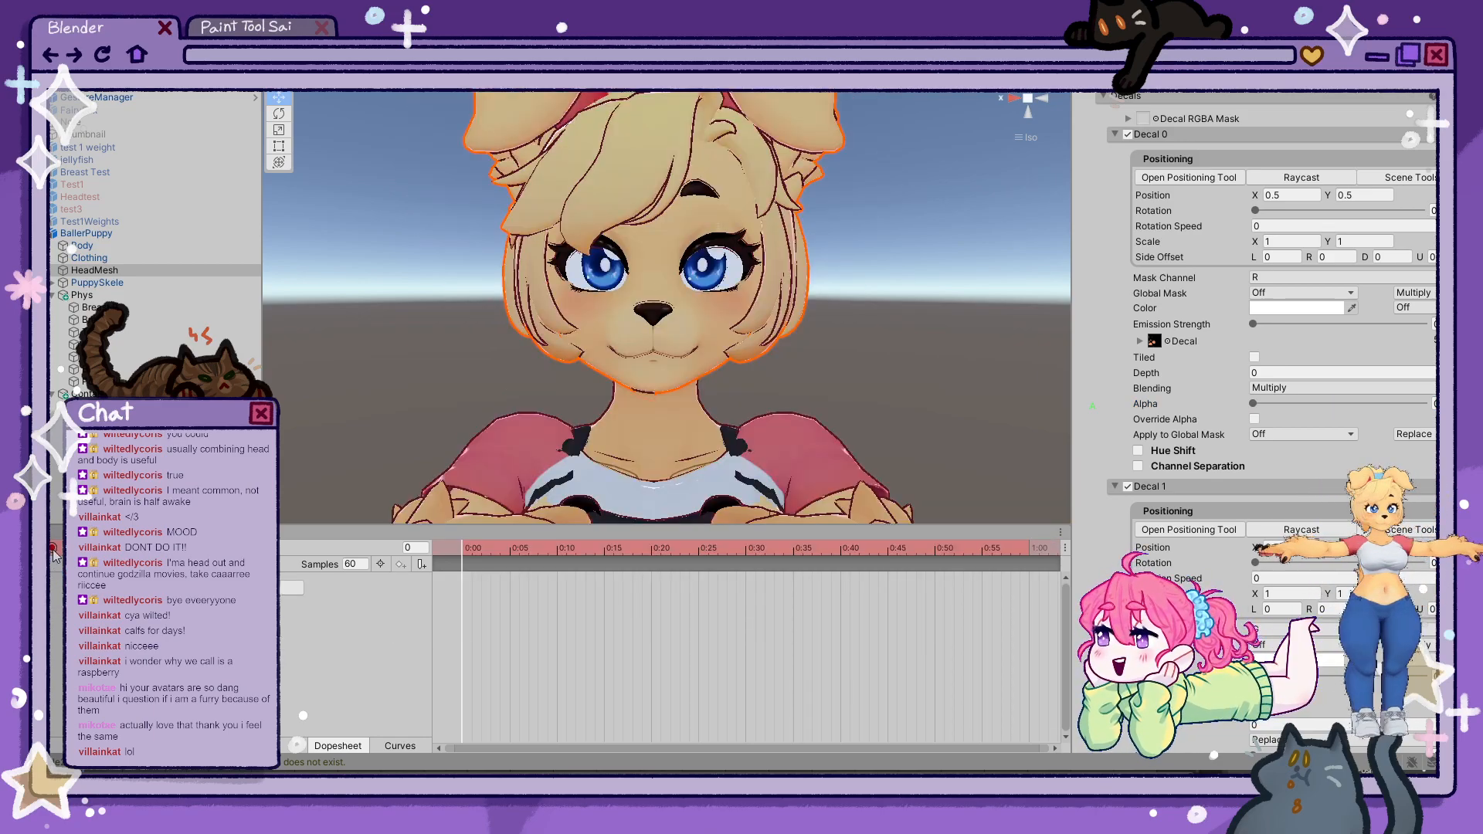
pyautogui.scroll(20, 1230, 340)
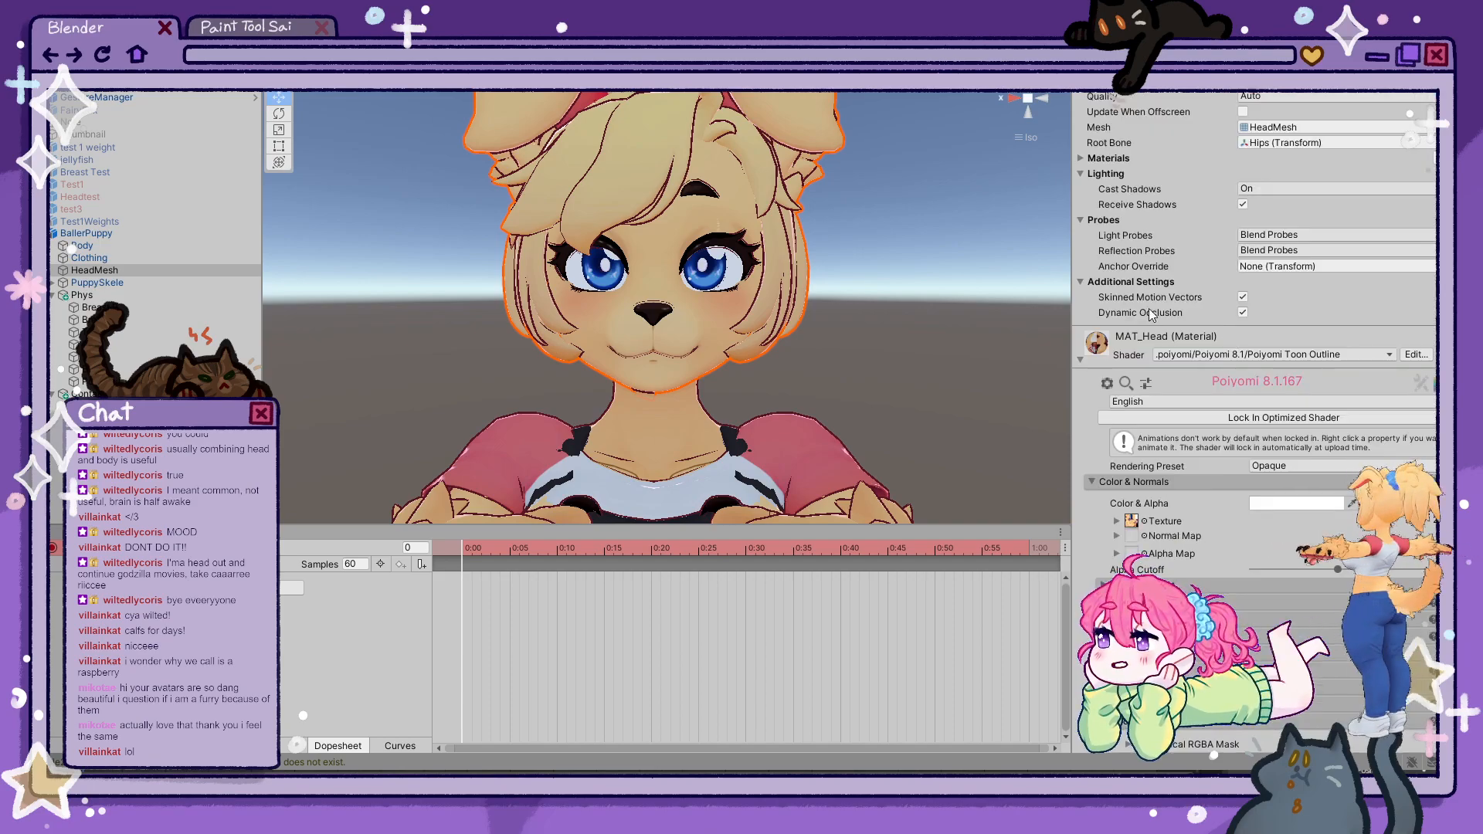
pyautogui.scroll(12, 1251, 367)
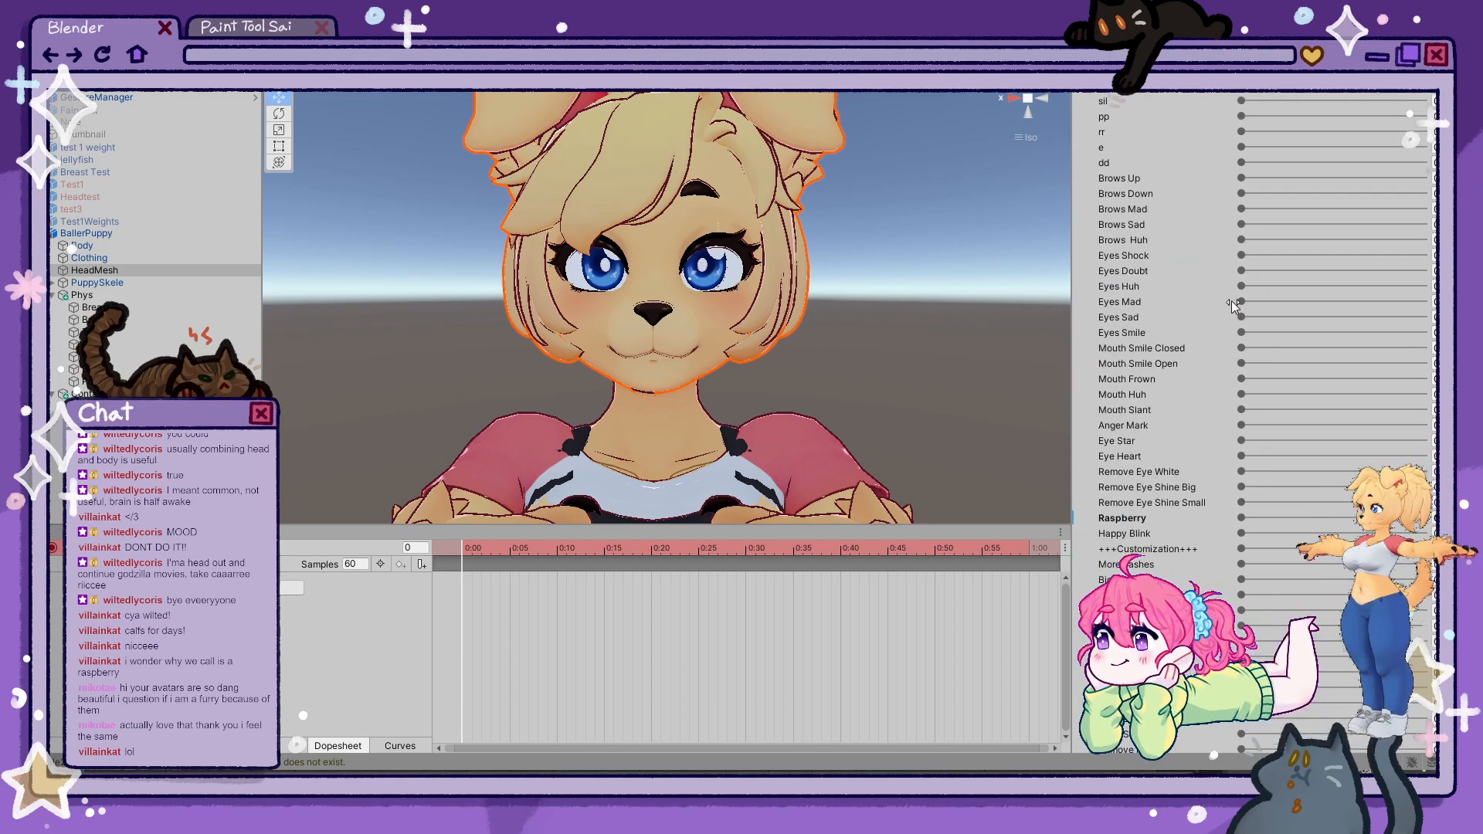
pyautogui.moveTo(1242, 302); pyautogui.dragTo(1423, 302)
pyautogui.moveTo(1243, 209); pyautogui.dragTo(1423, 209)
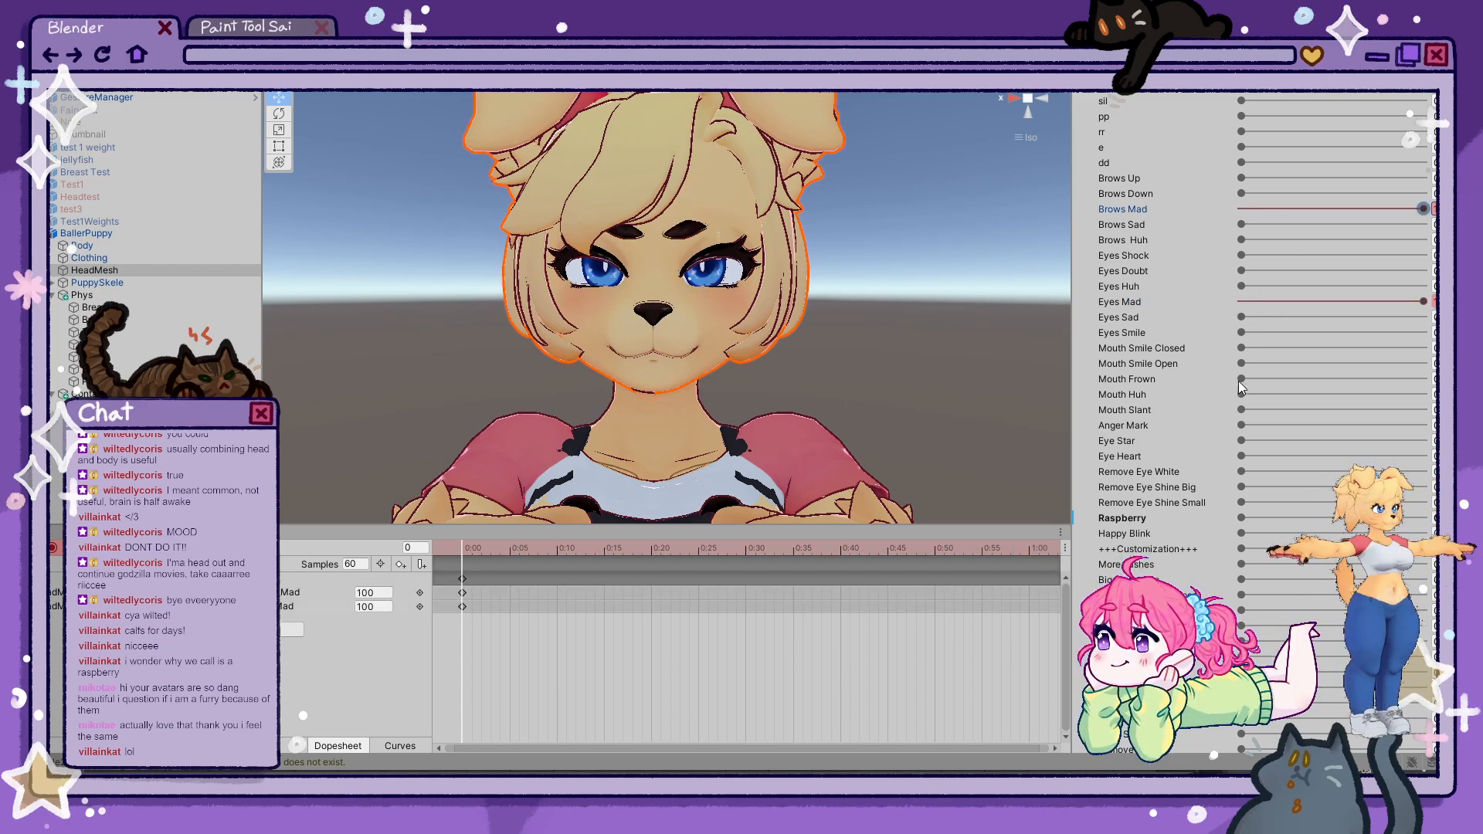
pyautogui.moveTo(1241, 379); pyautogui.dragTo(1318, 380)
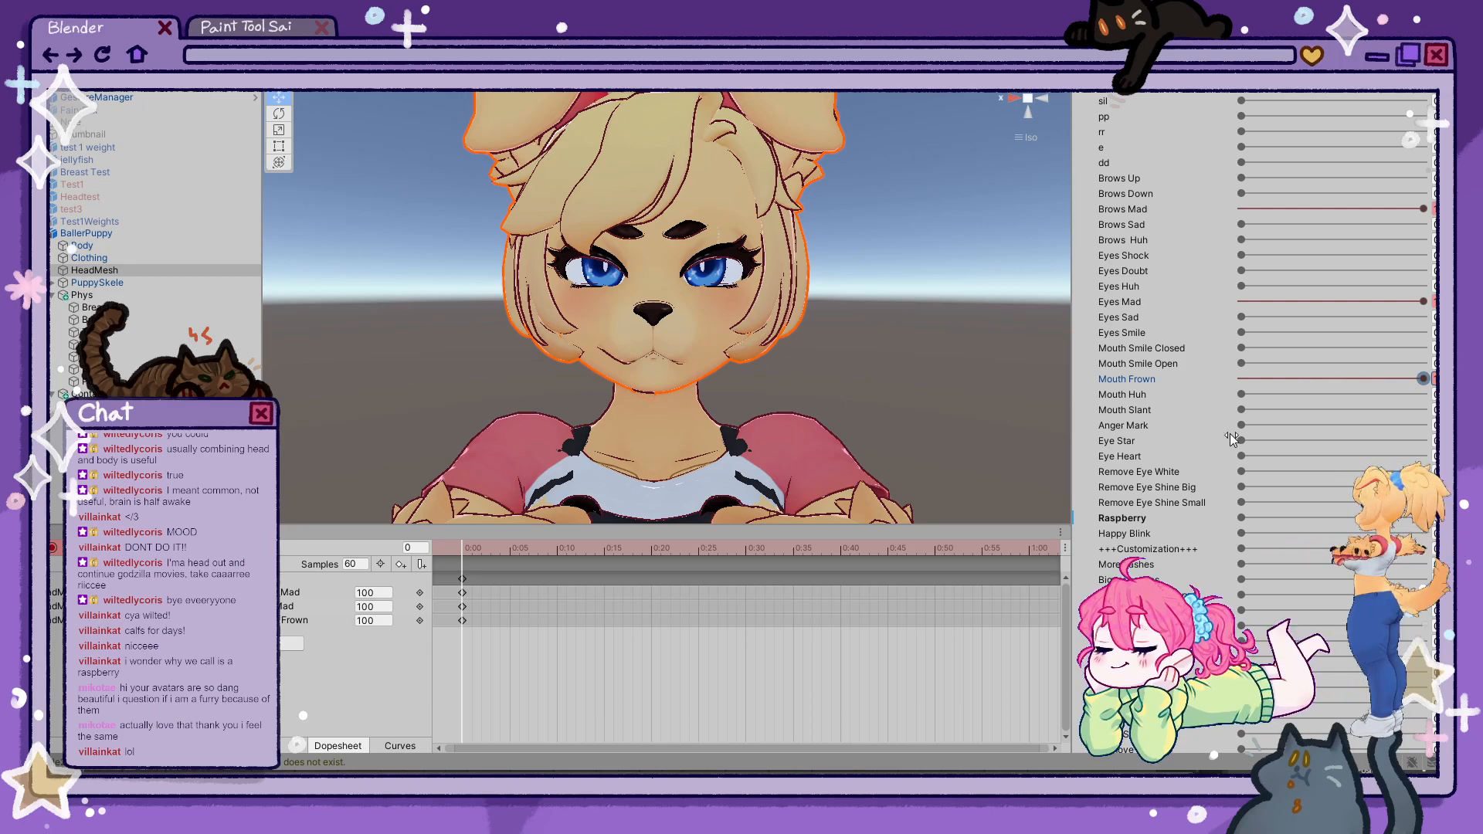
pyautogui.moveTo(1241, 425); pyautogui.dragTo(1422, 425)
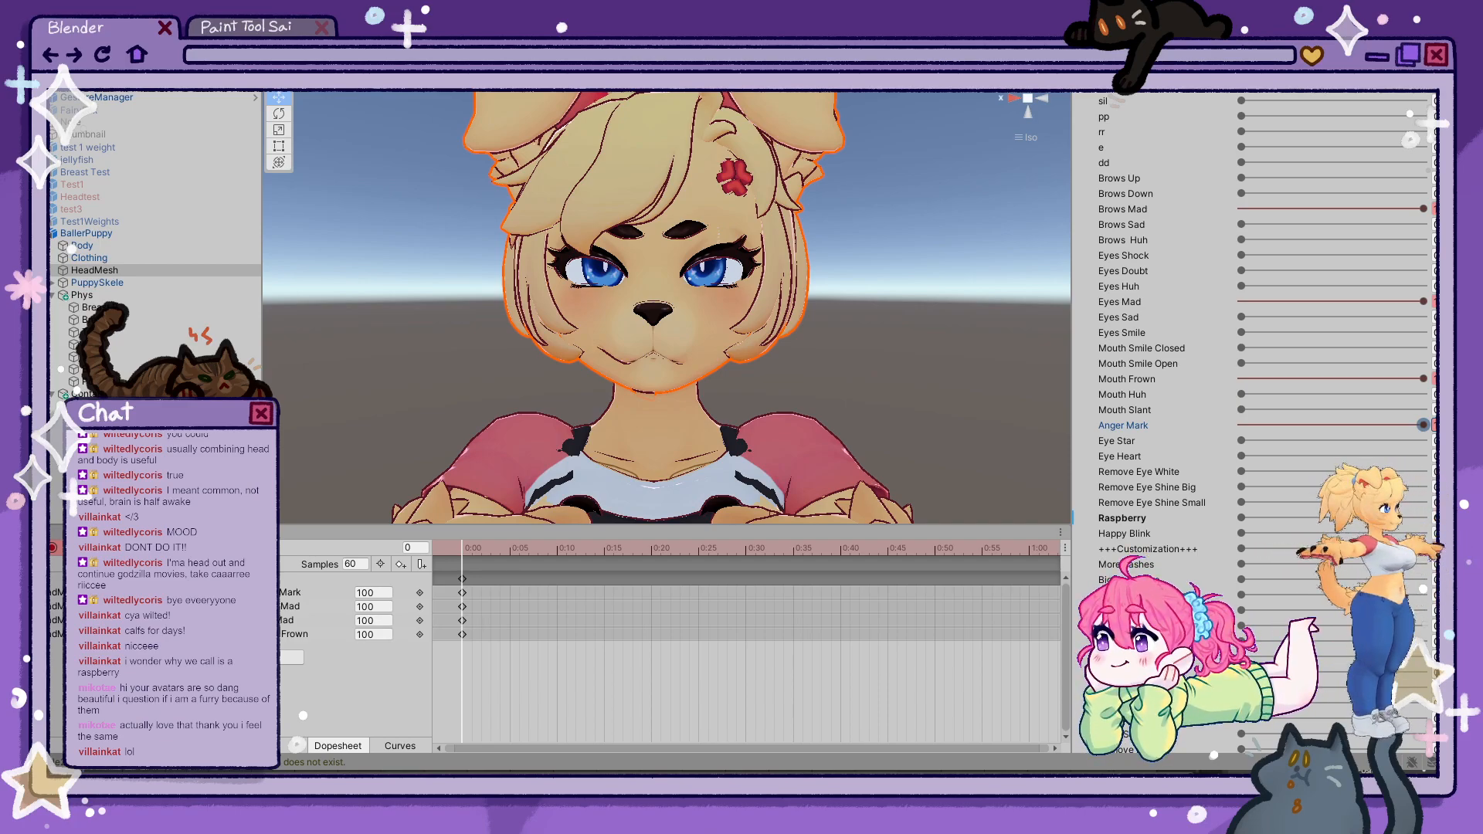
# - Create a new clip for the shocked expression and record Brows Up, Eyes Shock and Ou at 100
pyautogui.press('Return')
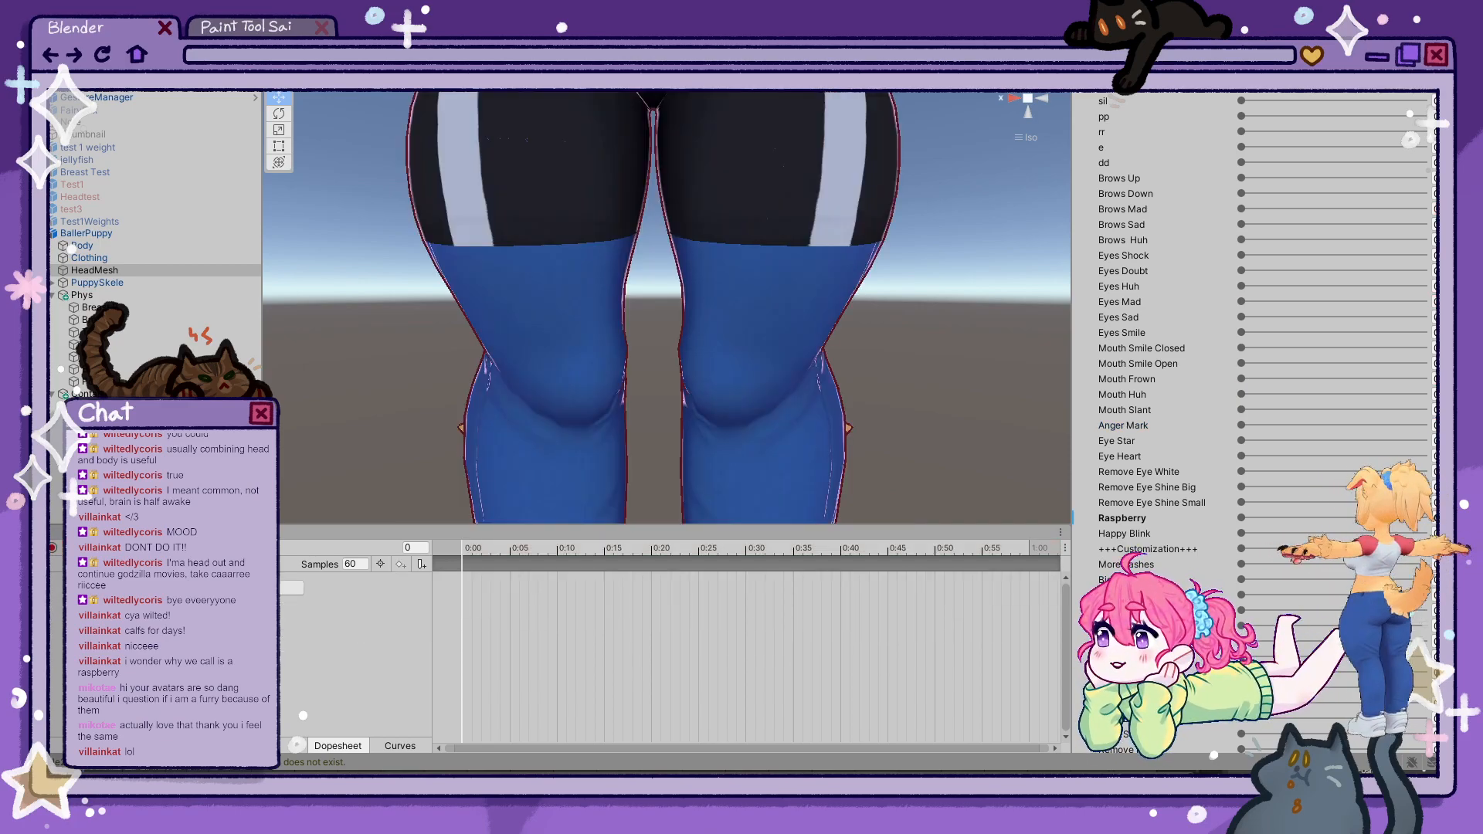
pyautogui.click(53, 547)
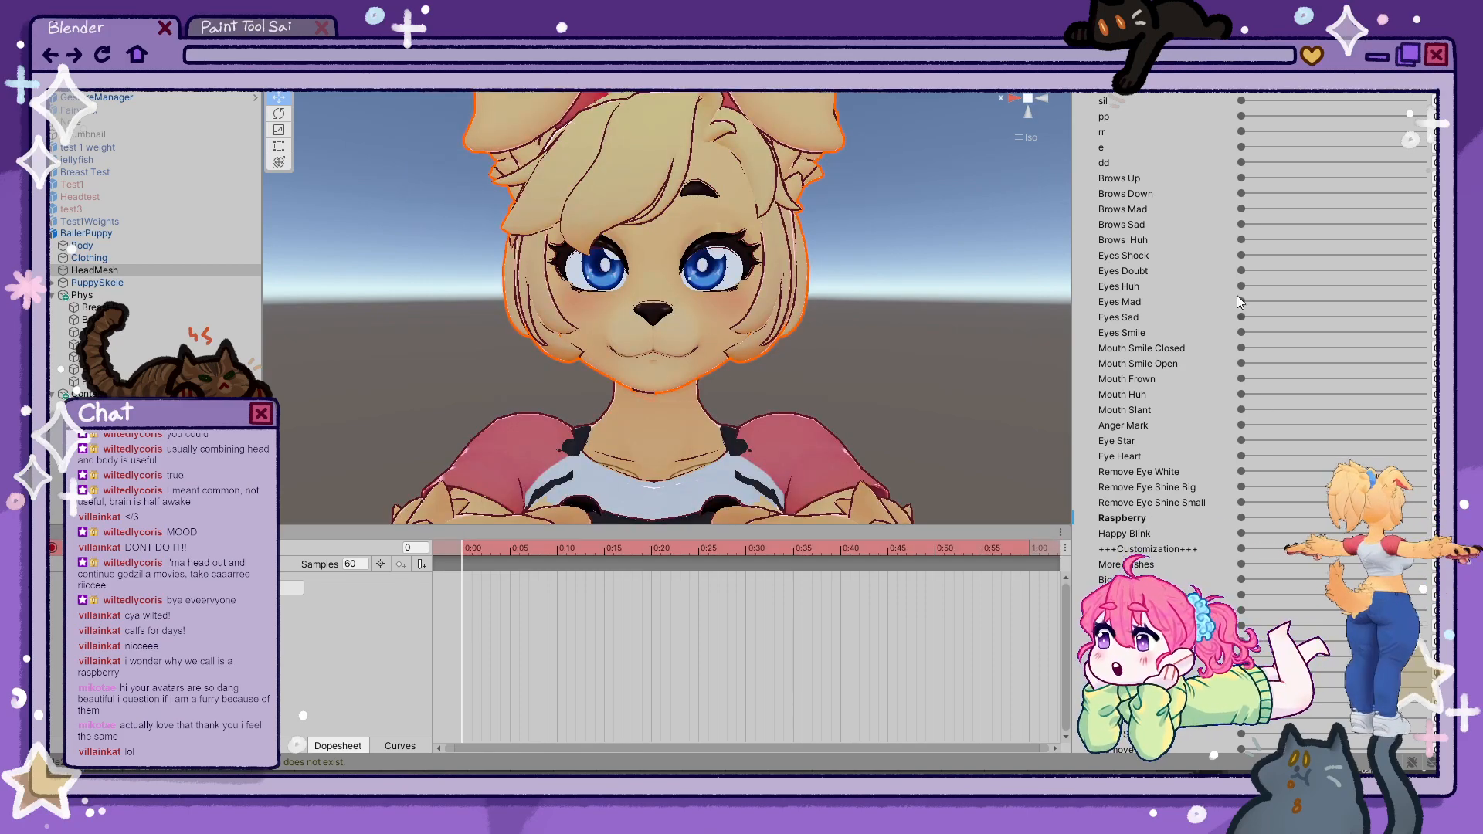
pyautogui.click(1267, 178)
pyautogui.click(1424, 178)
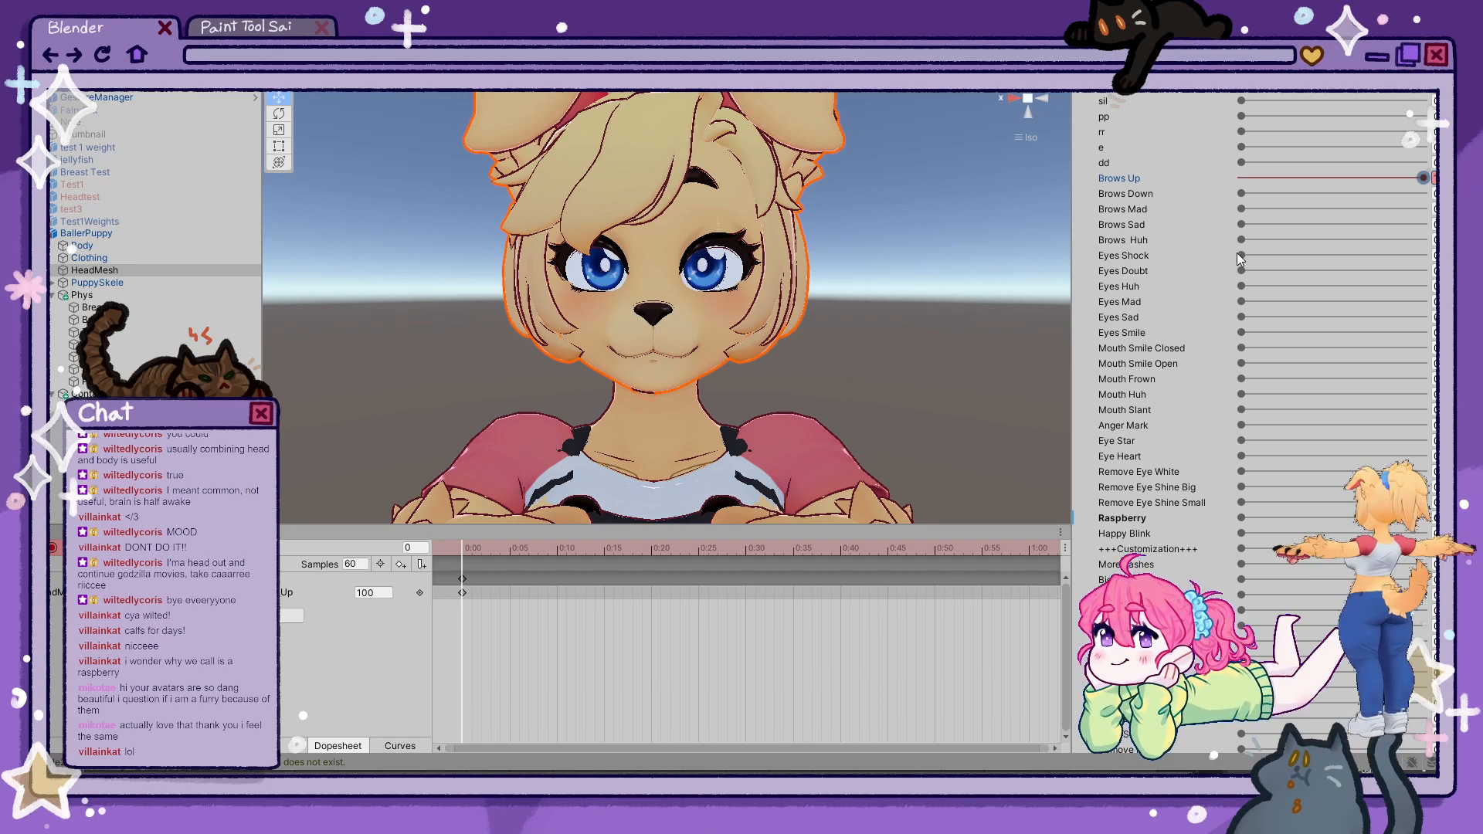
pyautogui.moveTo(1243, 254); pyautogui.dragTo(1427, 255)
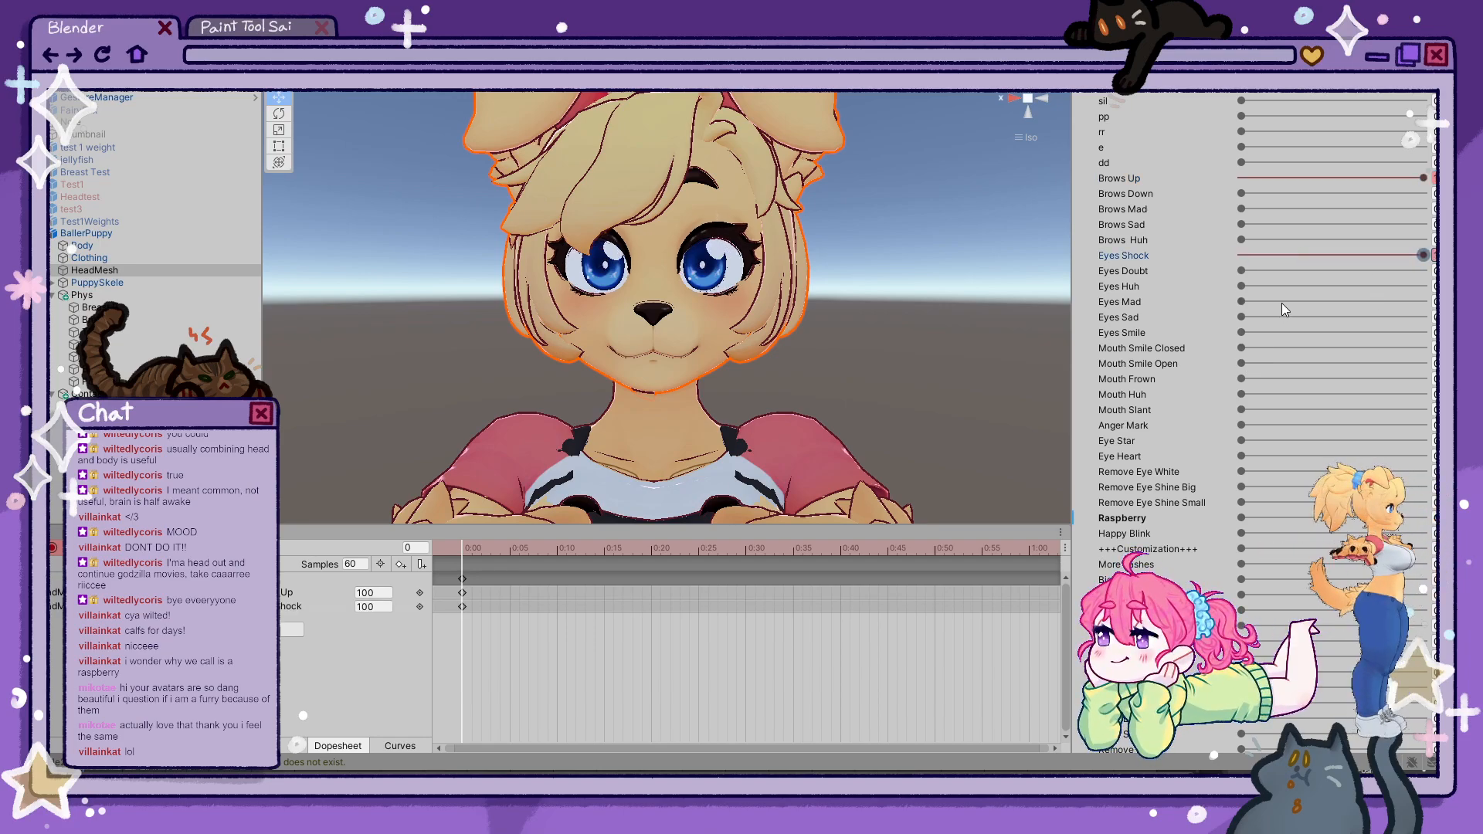
pyautogui.scroll(5, 1251, 294)
pyautogui.moveTo(1244, 151); pyautogui.dragTo(1427, 161)
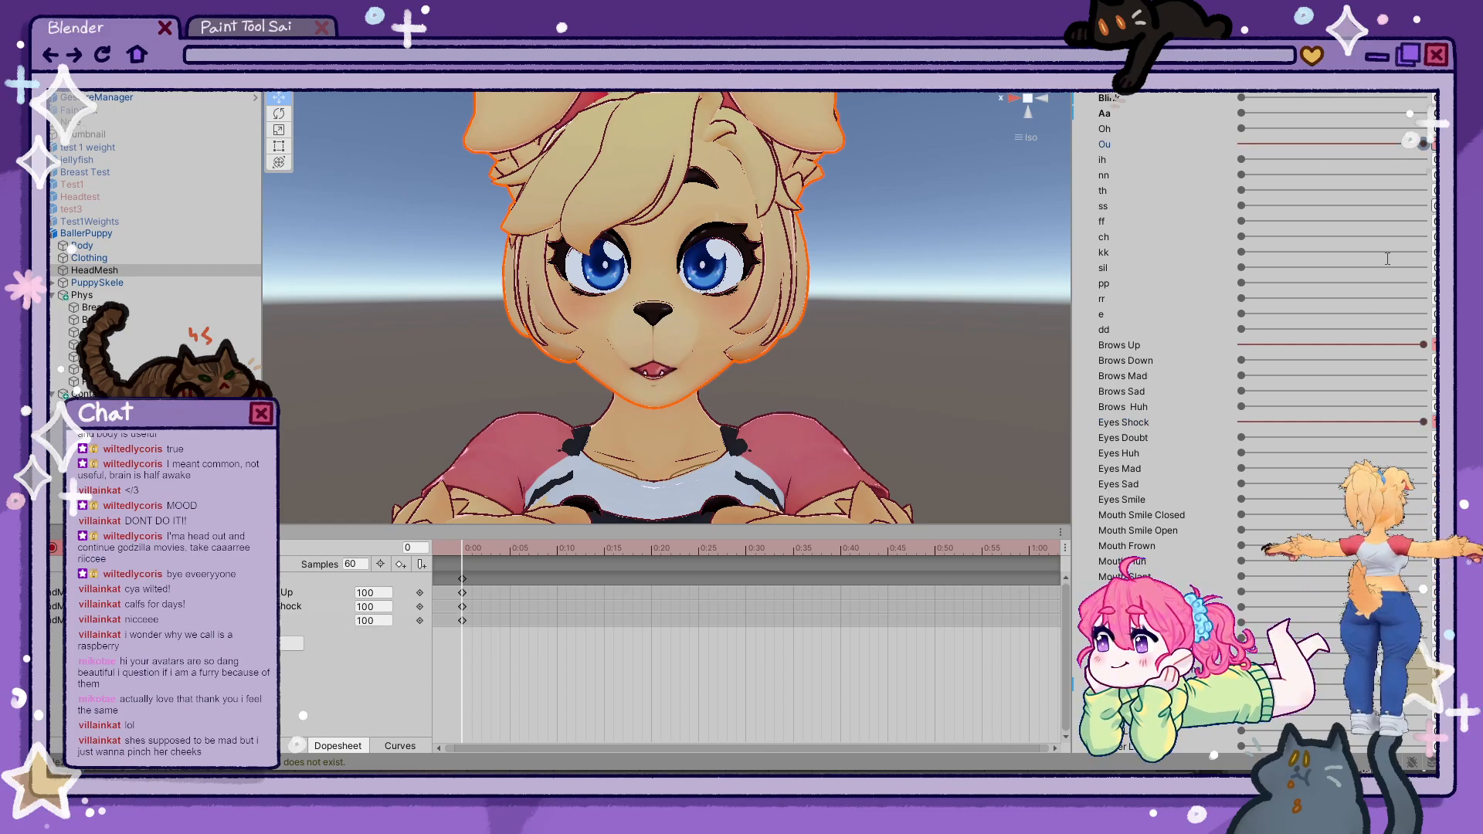
pyautogui.scroll(-5, 1275, 470)
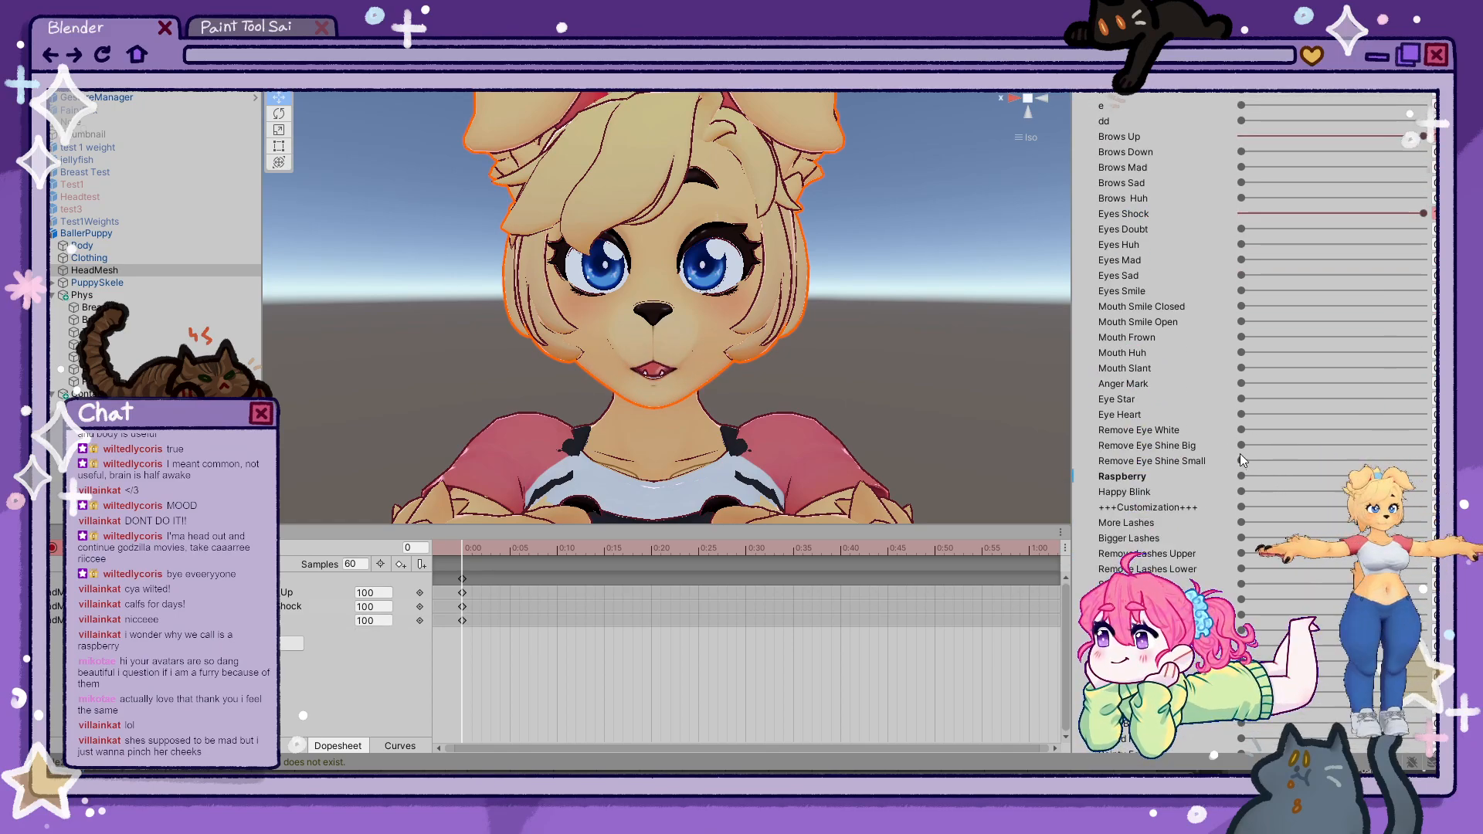
pyautogui.click(1241, 460)
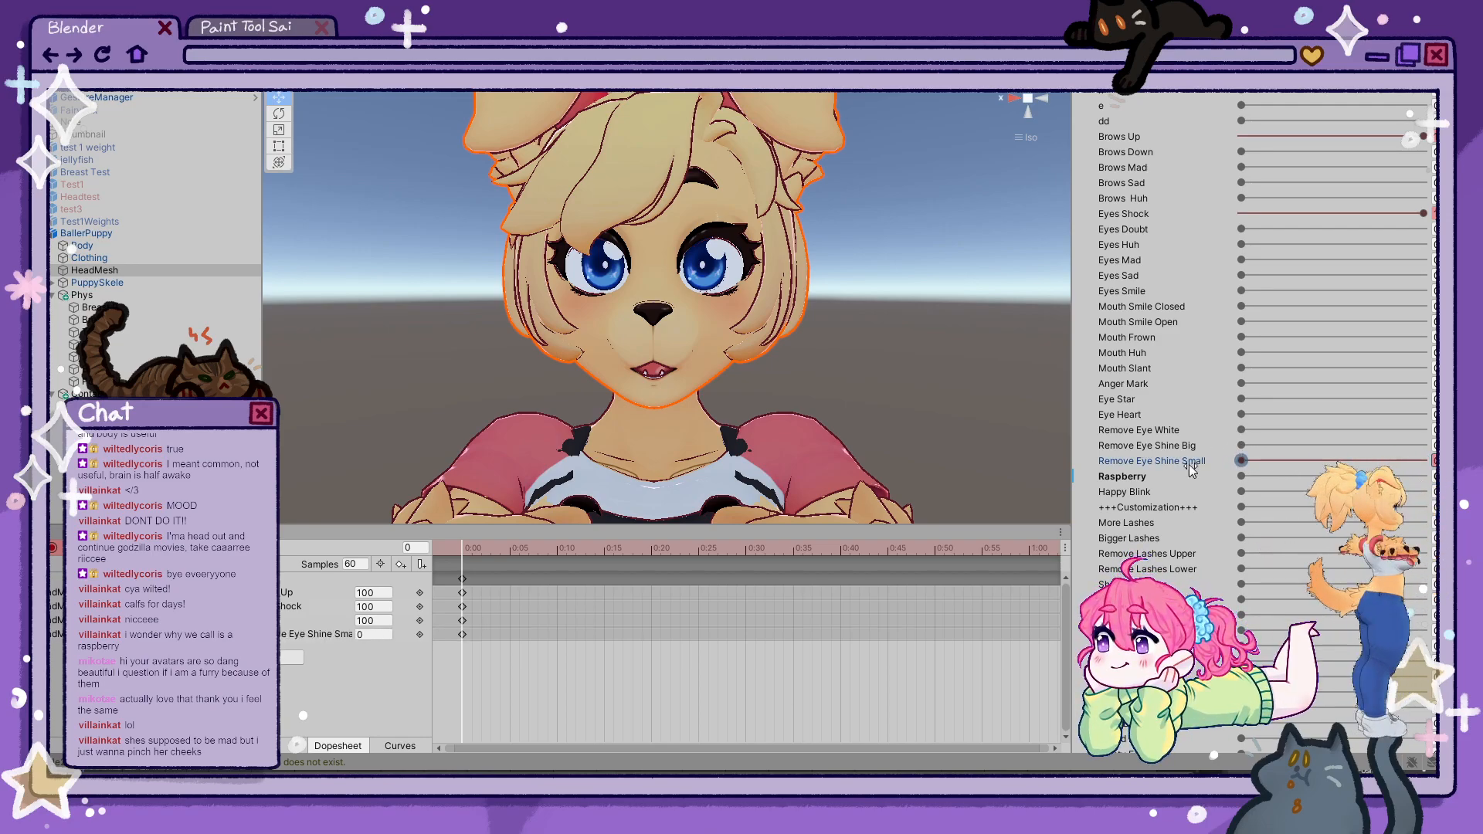
pyautogui.hotkey('ctrl', 'z')
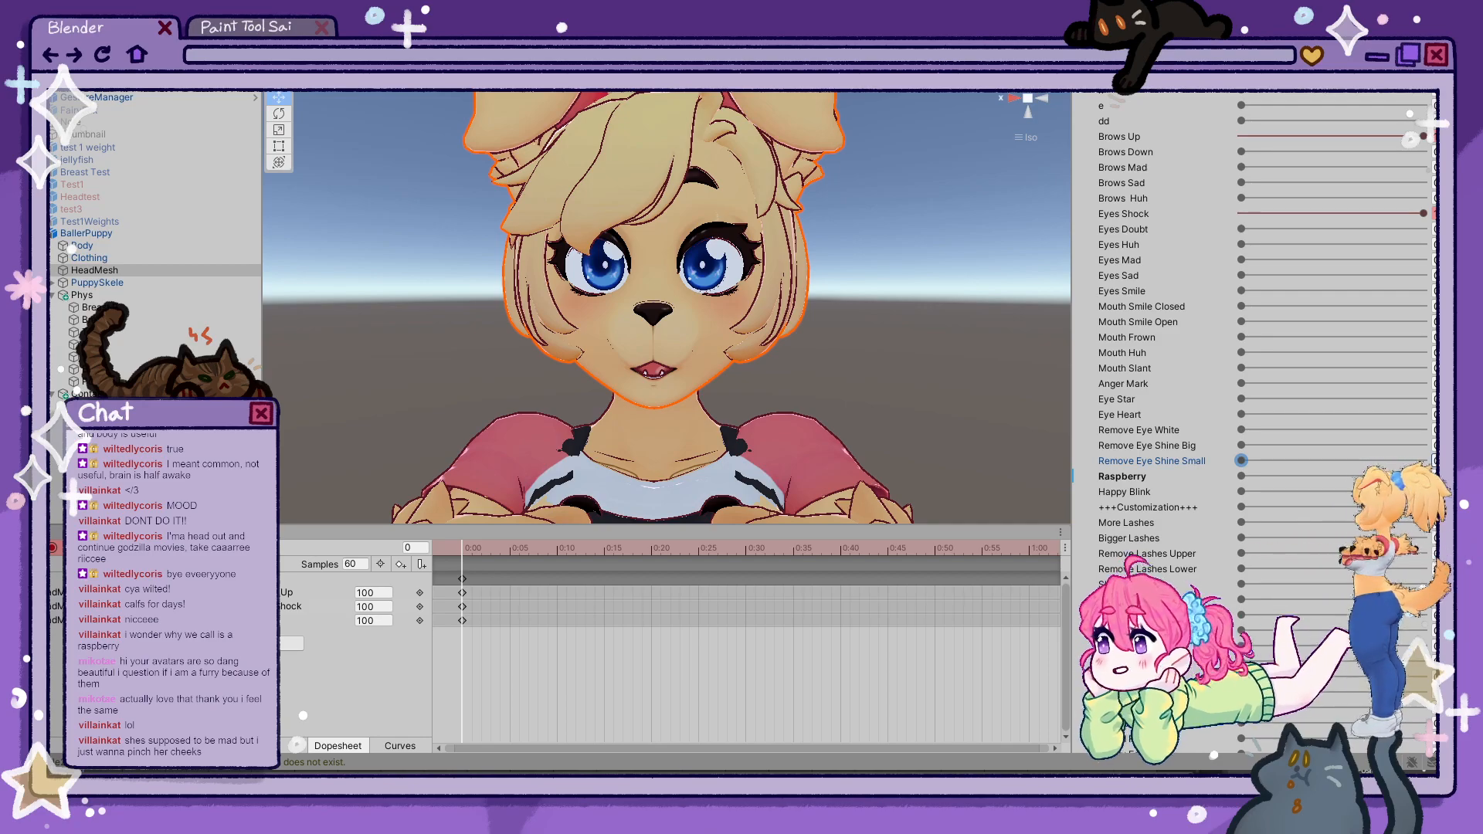
# - Create a new clip for the confused expression and record Mouth Huh at 100, Eyes Huh at 97 and Brows Huh at 100
pyautogui.press('Return')
pyautogui.click(53, 547)
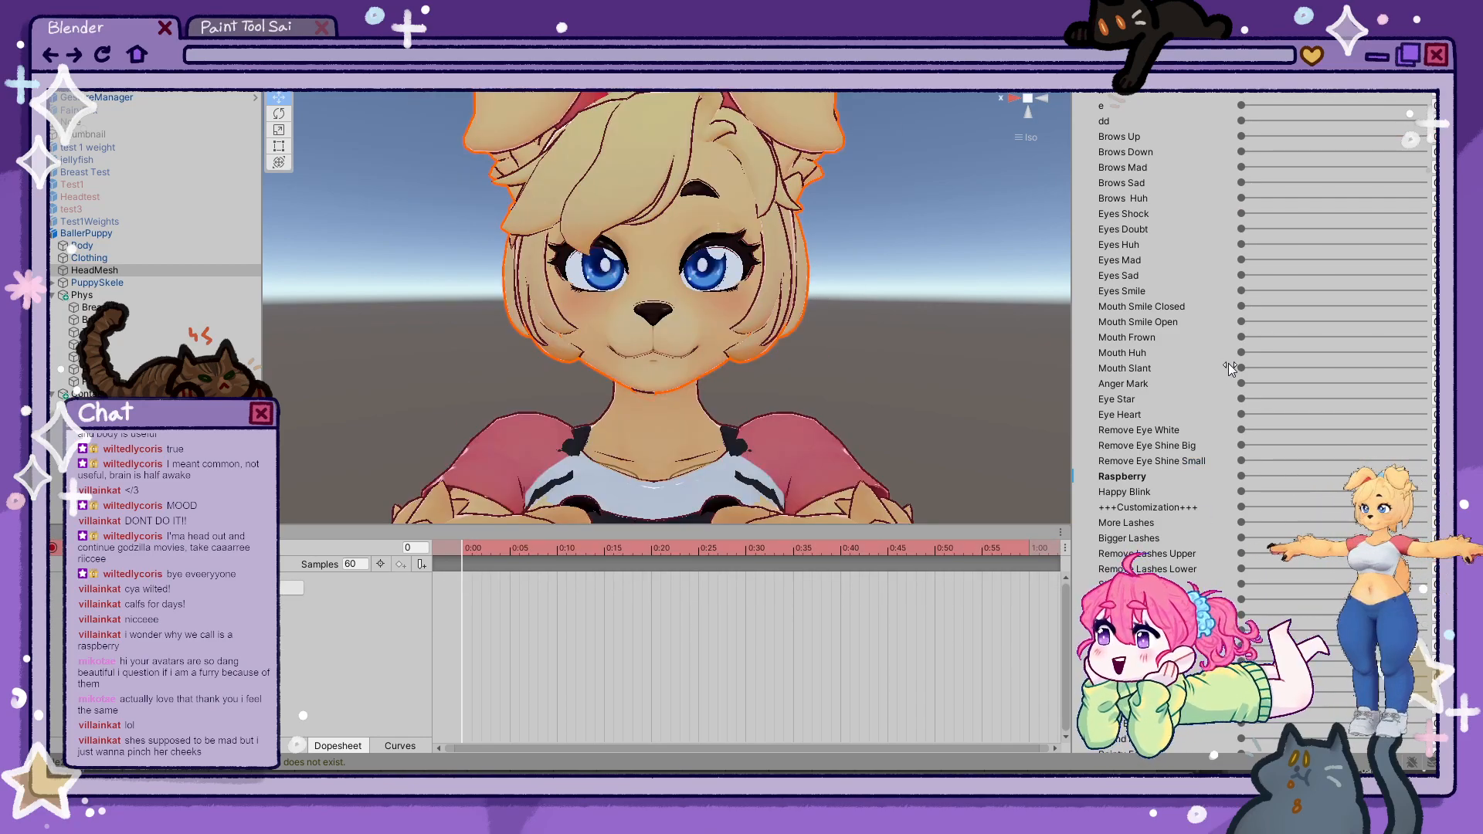
pyautogui.moveTo(1241, 368); pyautogui.dragTo(1422, 368)
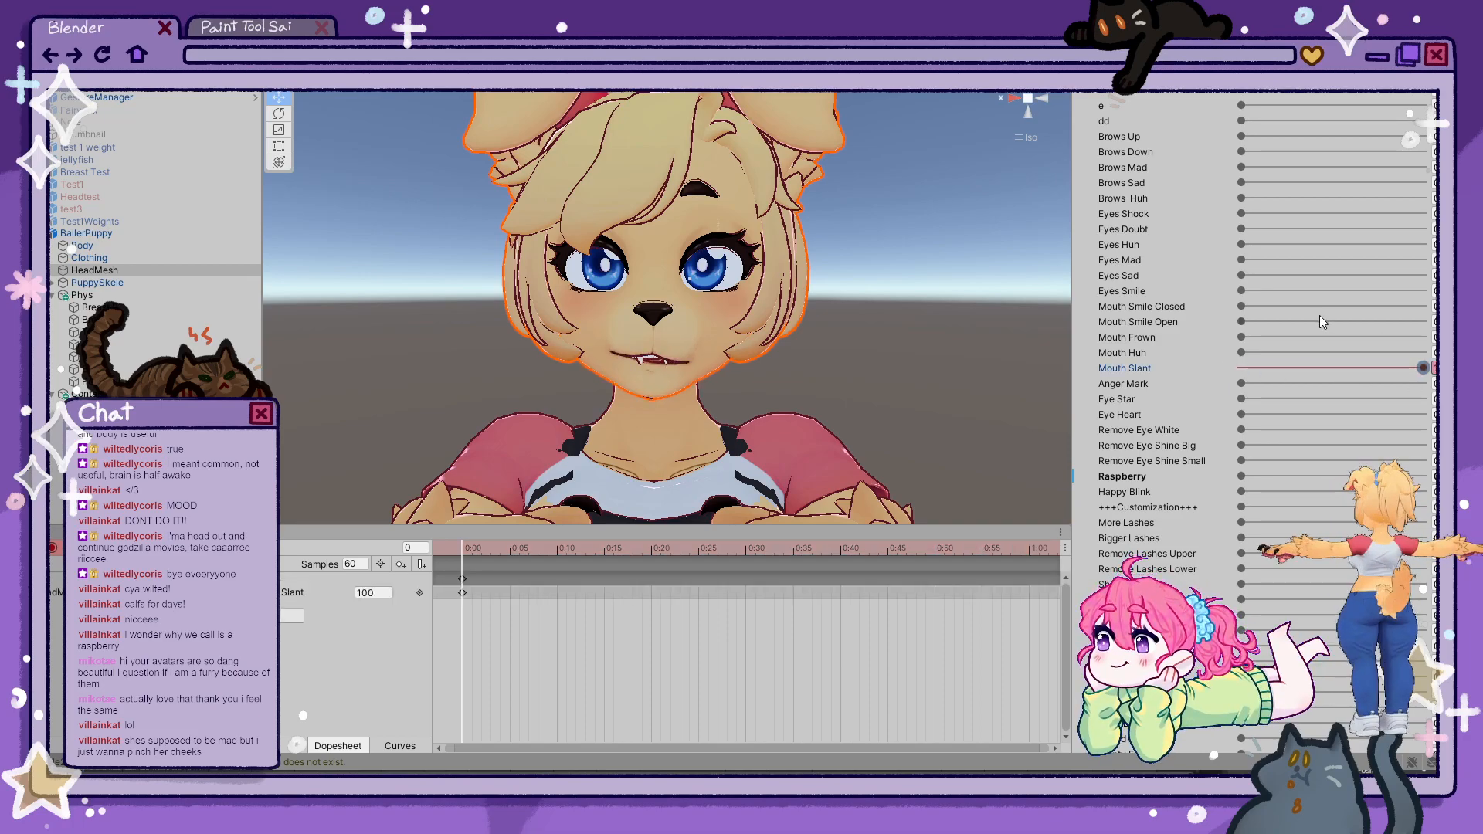
pyautogui.hotkey('ctrl', 'z')
pyautogui.moveTo(1241, 353); pyautogui.dragTo(1425, 362)
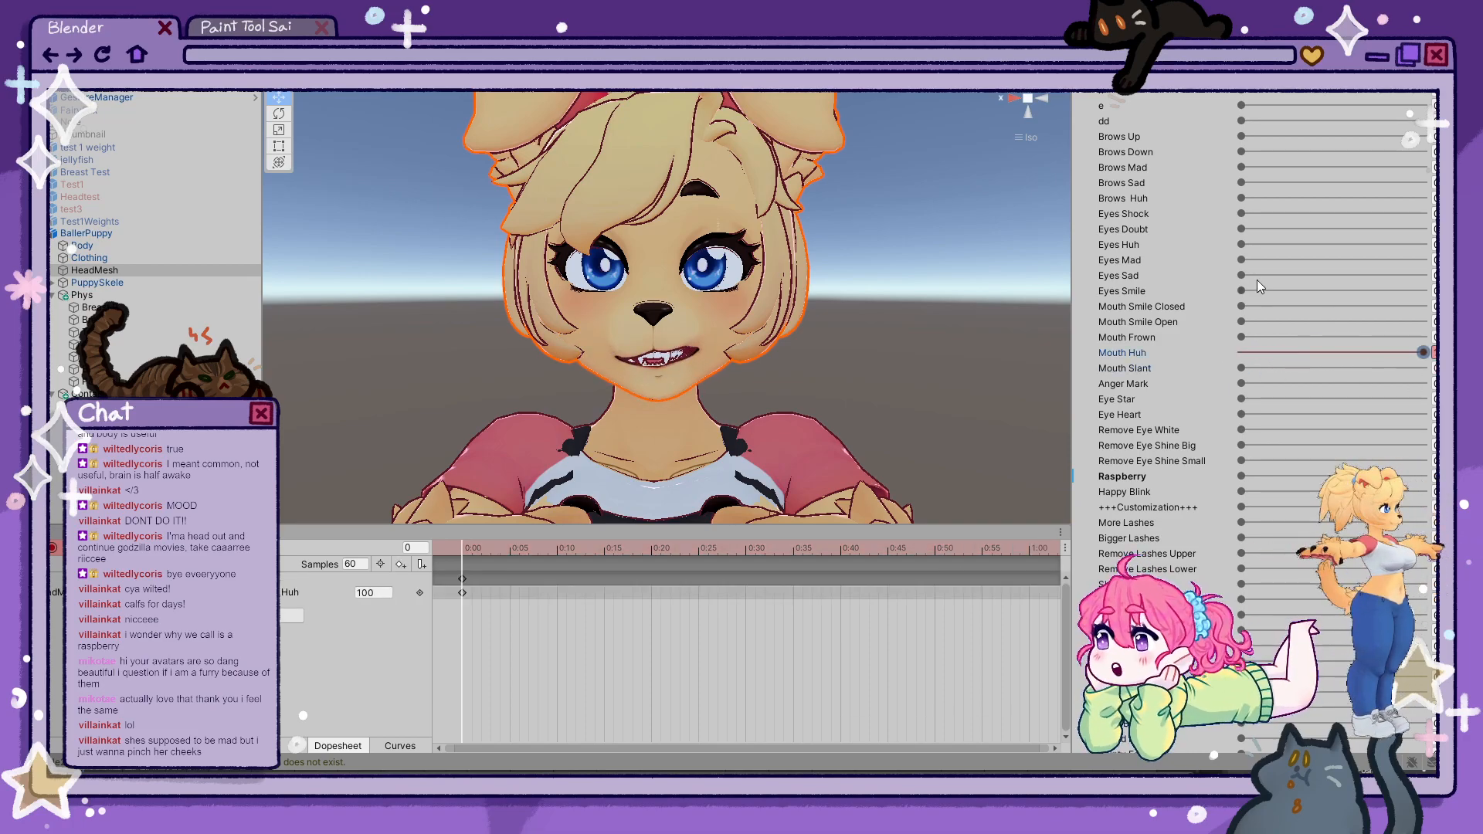
pyautogui.moveTo(1242, 244); pyautogui.dragTo(1419, 254)
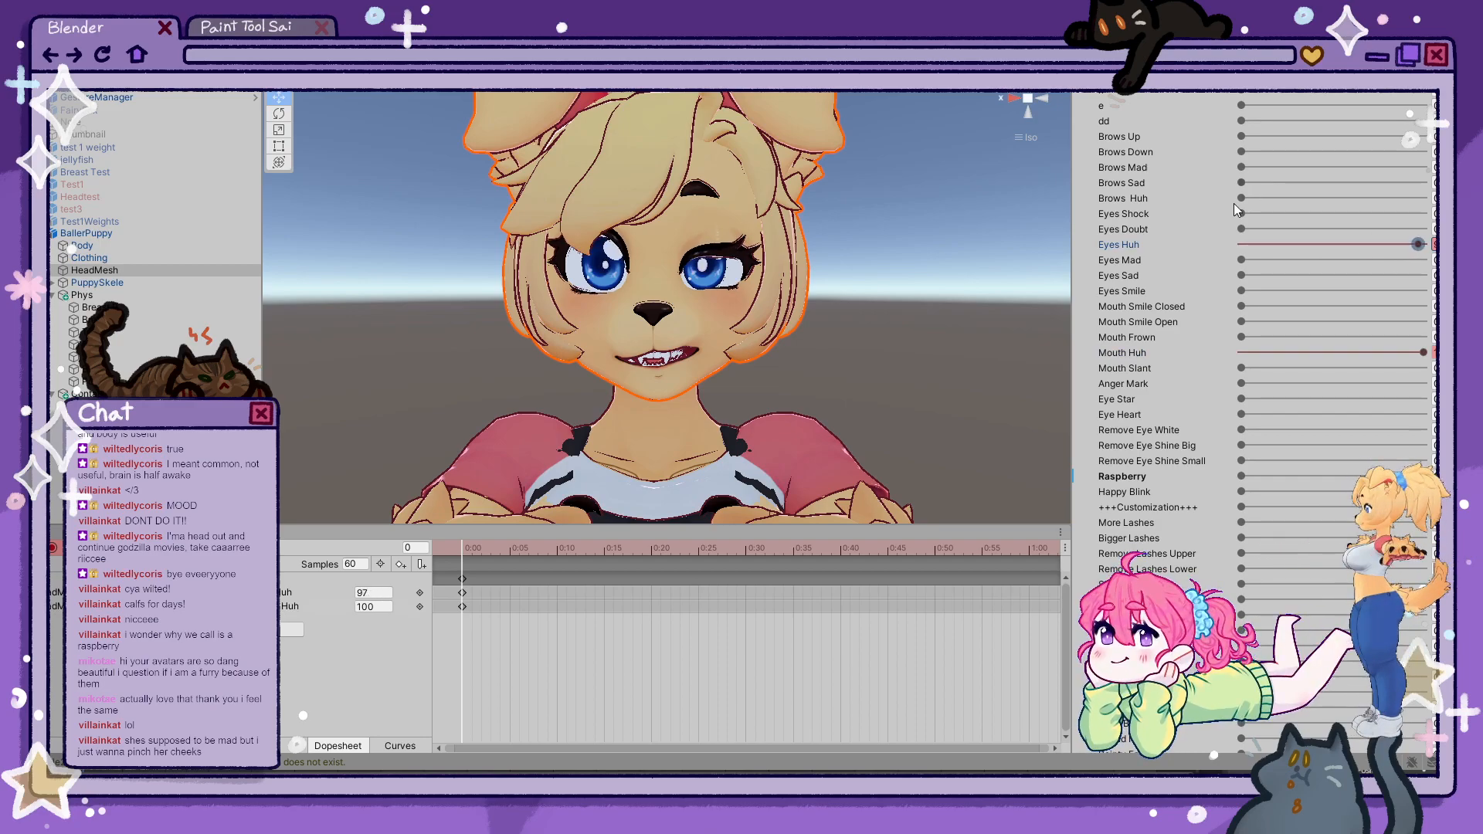
pyautogui.moveTo(1241, 197); pyautogui.dragTo(1423, 198)
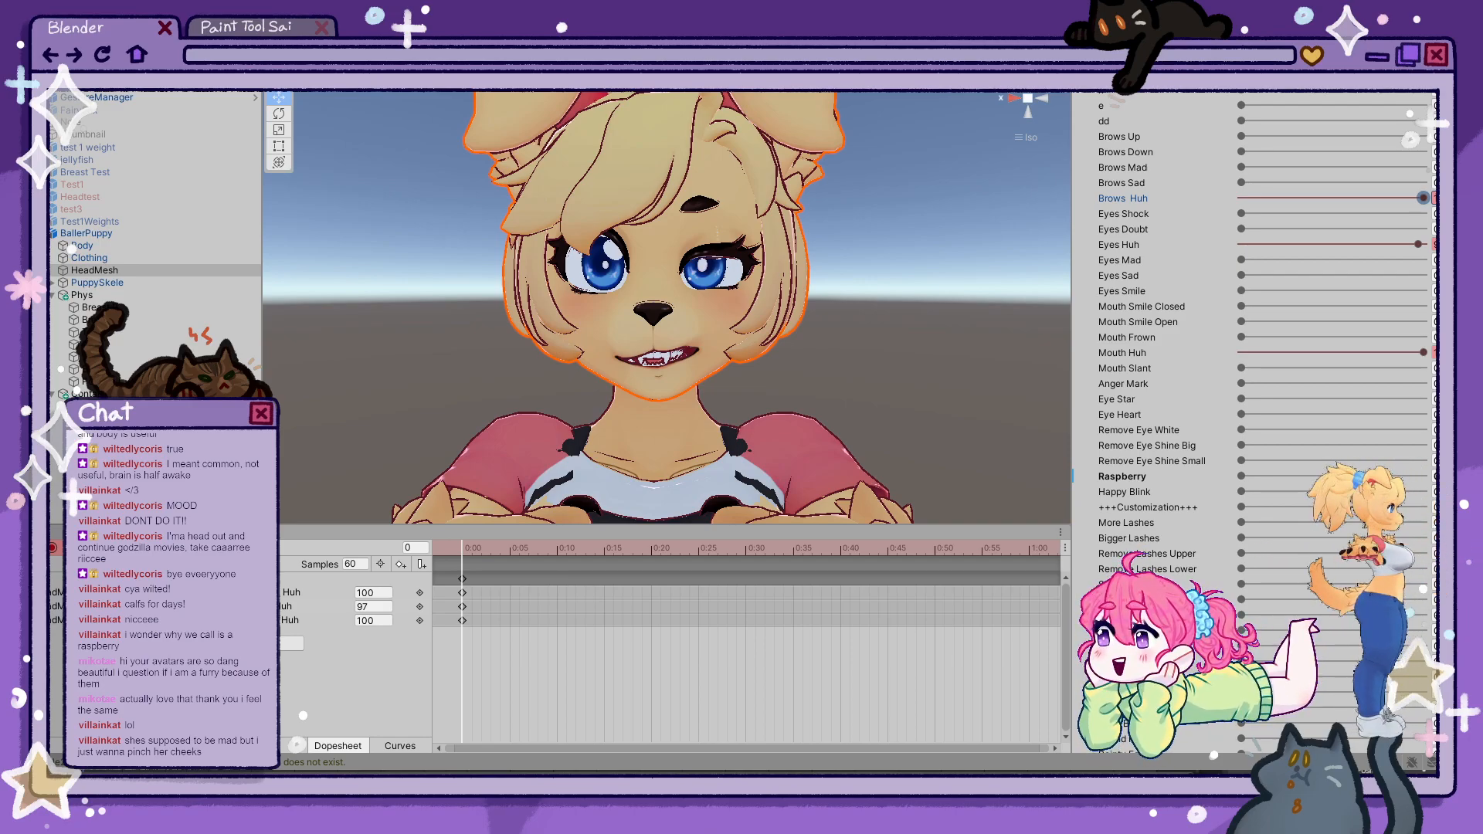
# - Create a new clip for the doubtful expression, record Eyes Doubt, Brows Down and Mouth Slant at 100, and stop recording
pyautogui.press('Return')
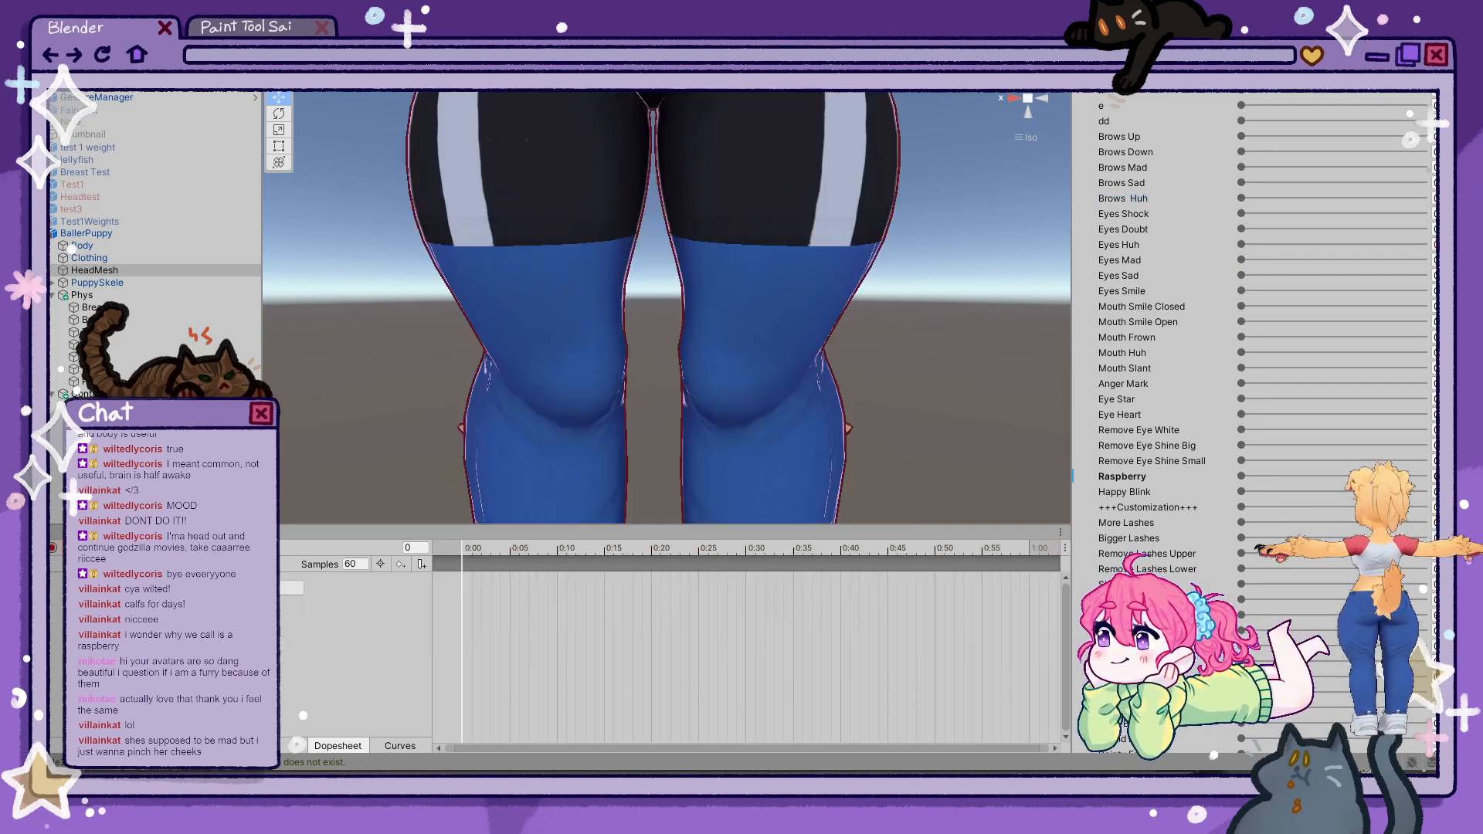
pyautogui.click(52, 548)
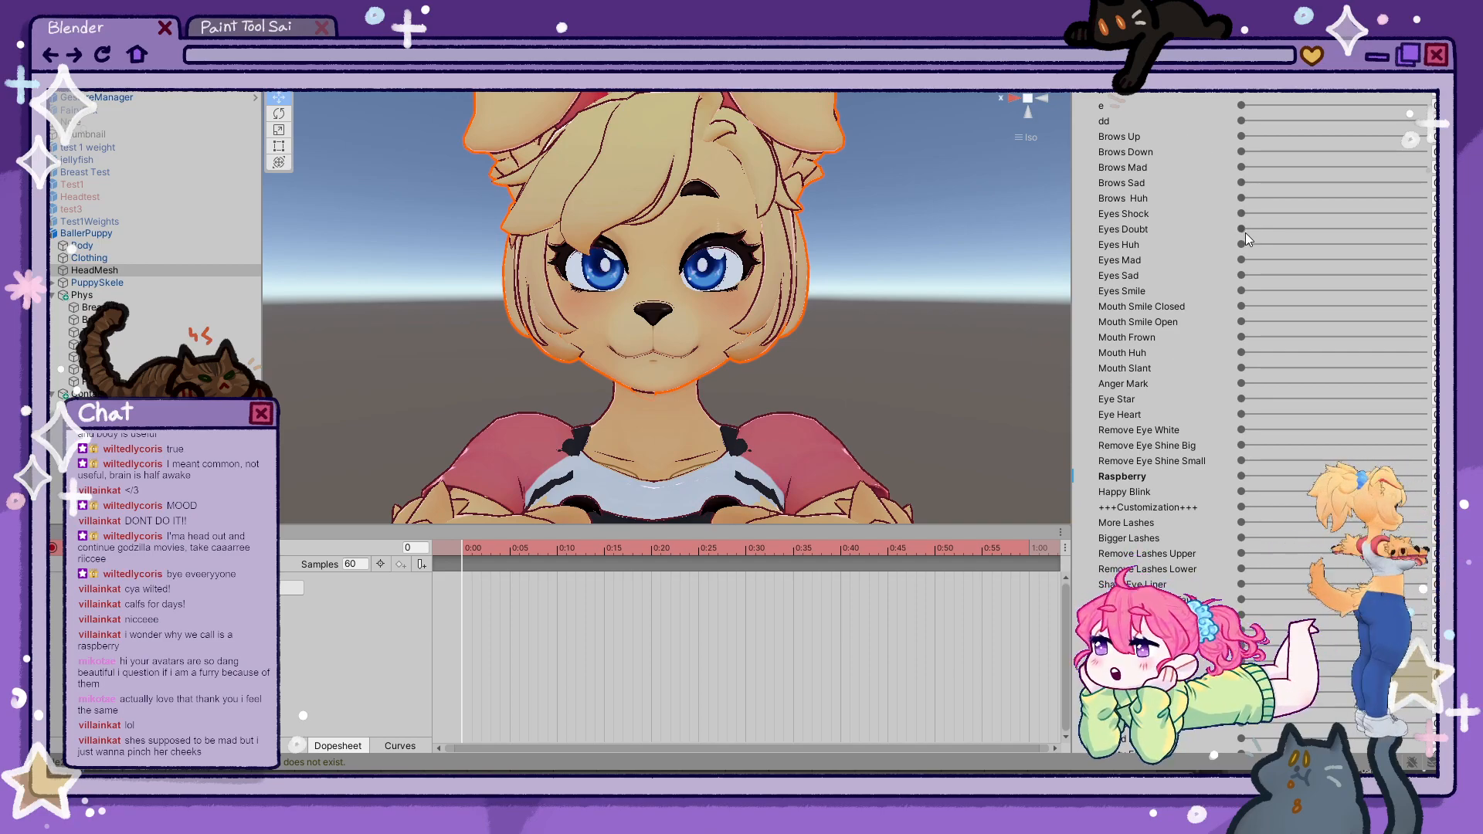
pyautogui.moveTo(1245, 233); pyautogui.dragTo(1425, 230)
pyautogui.moveTo(1268, 154); pyautogui.dragTo(1430, 183)
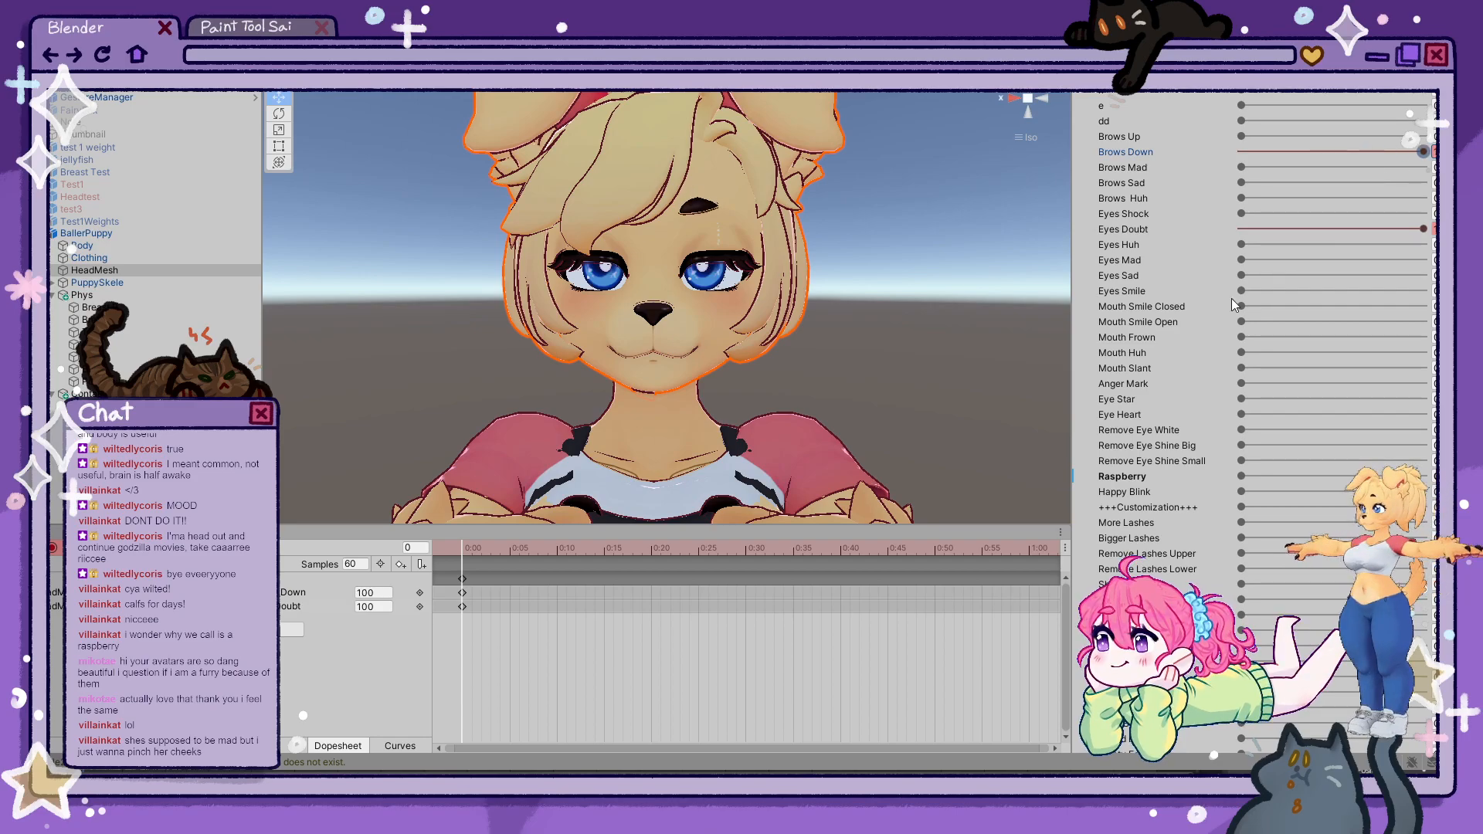
pyautogui.moveTo(1244, 368); pyautogui.dragTo(1425, 367)
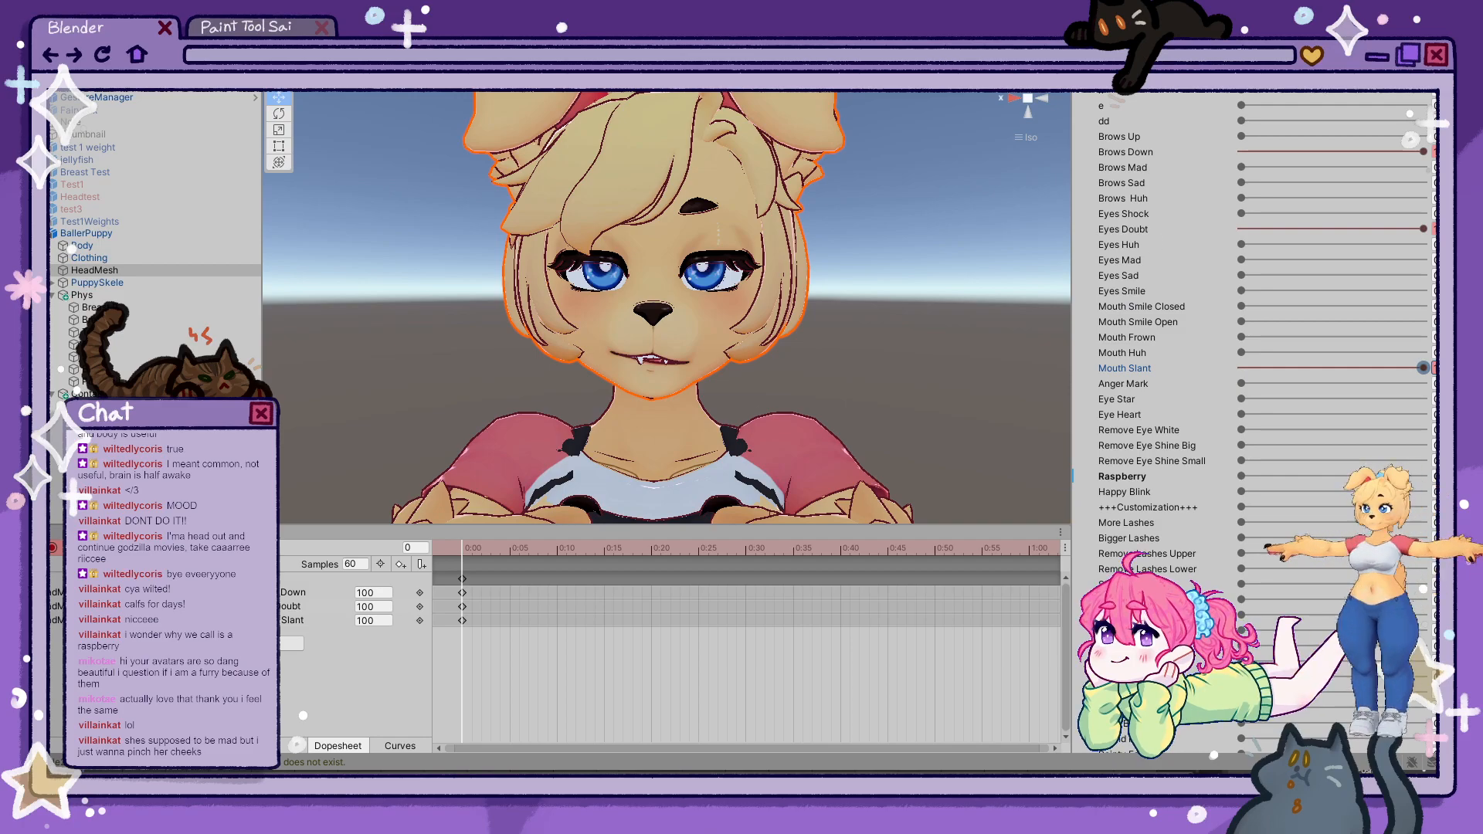
pyautogui.click(53, 547)
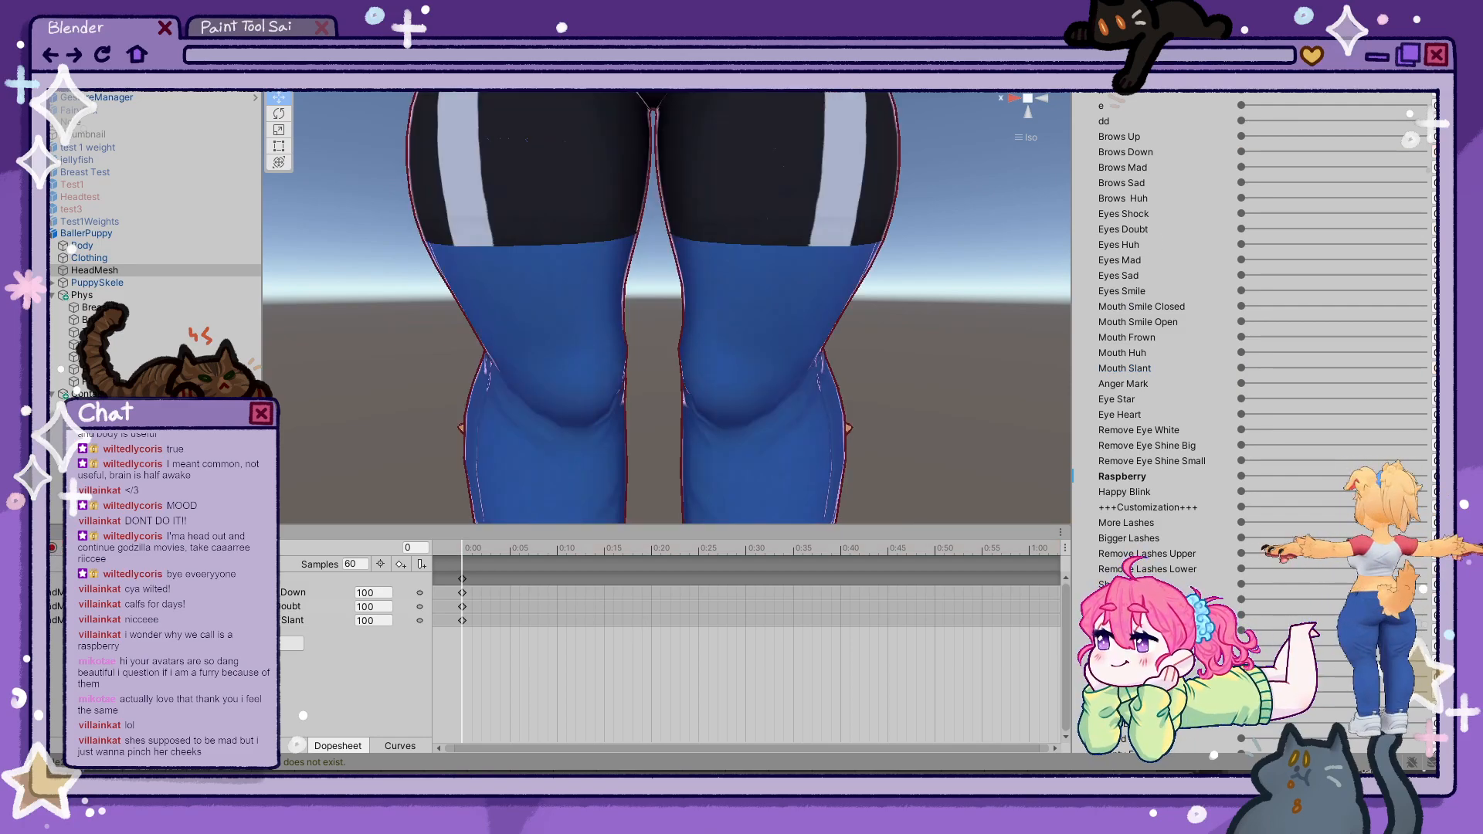
# - Select BallerPuppy, bring back the project's Mats folder and examine the full avatar in the scene
pyautogui.doubleClick(122, 234)
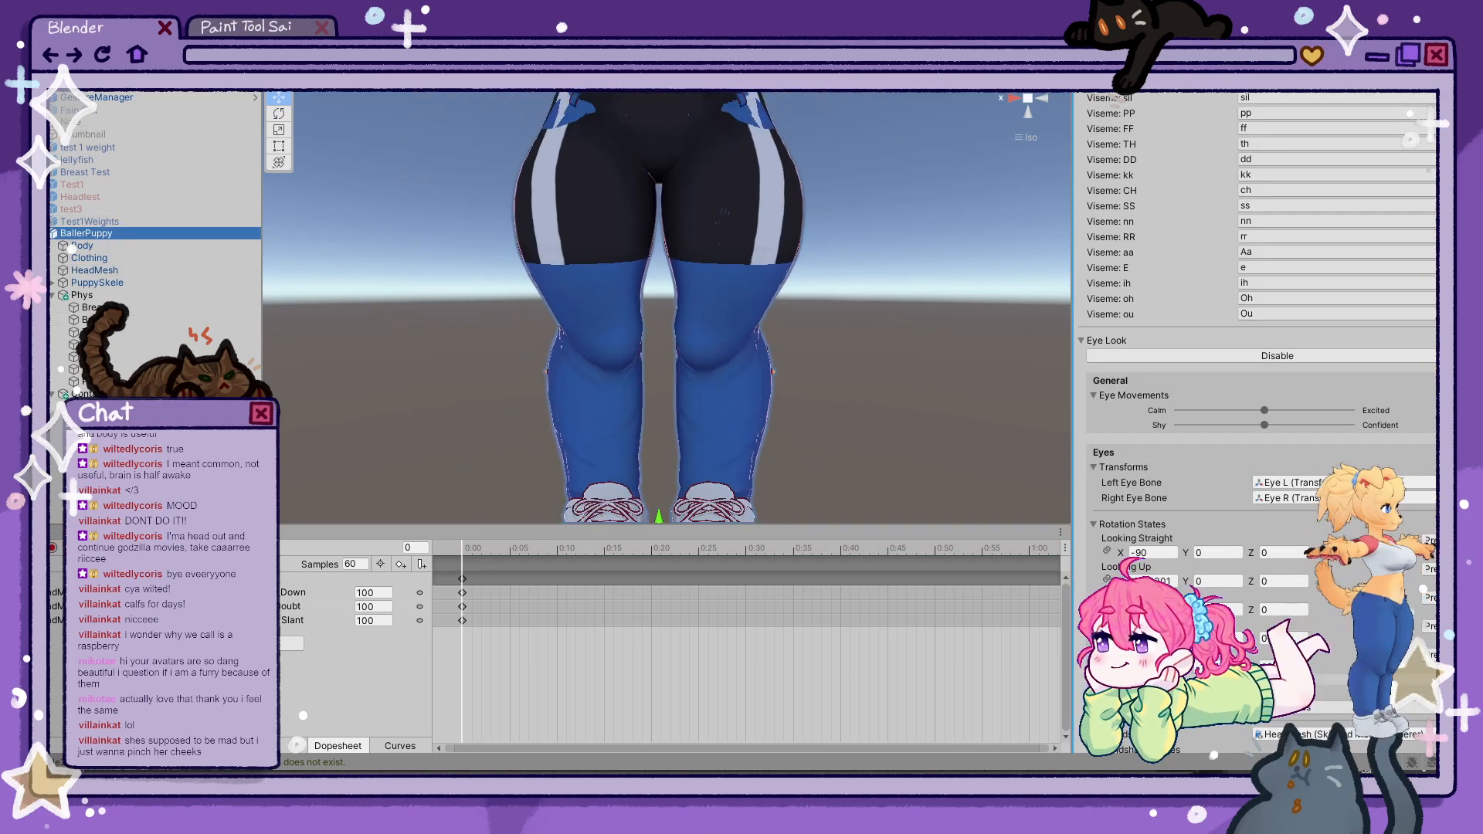
pyautogui.click(85, 532)
pyautogui.moveTo(613, 275); pyautogui.dragTo(617, 384, button='middle')
pyautogui.scroll(-7, 661, 302)
pyautogui.moveTo(690, 270); pyautogui.dragTo(702, 414, button='middle')
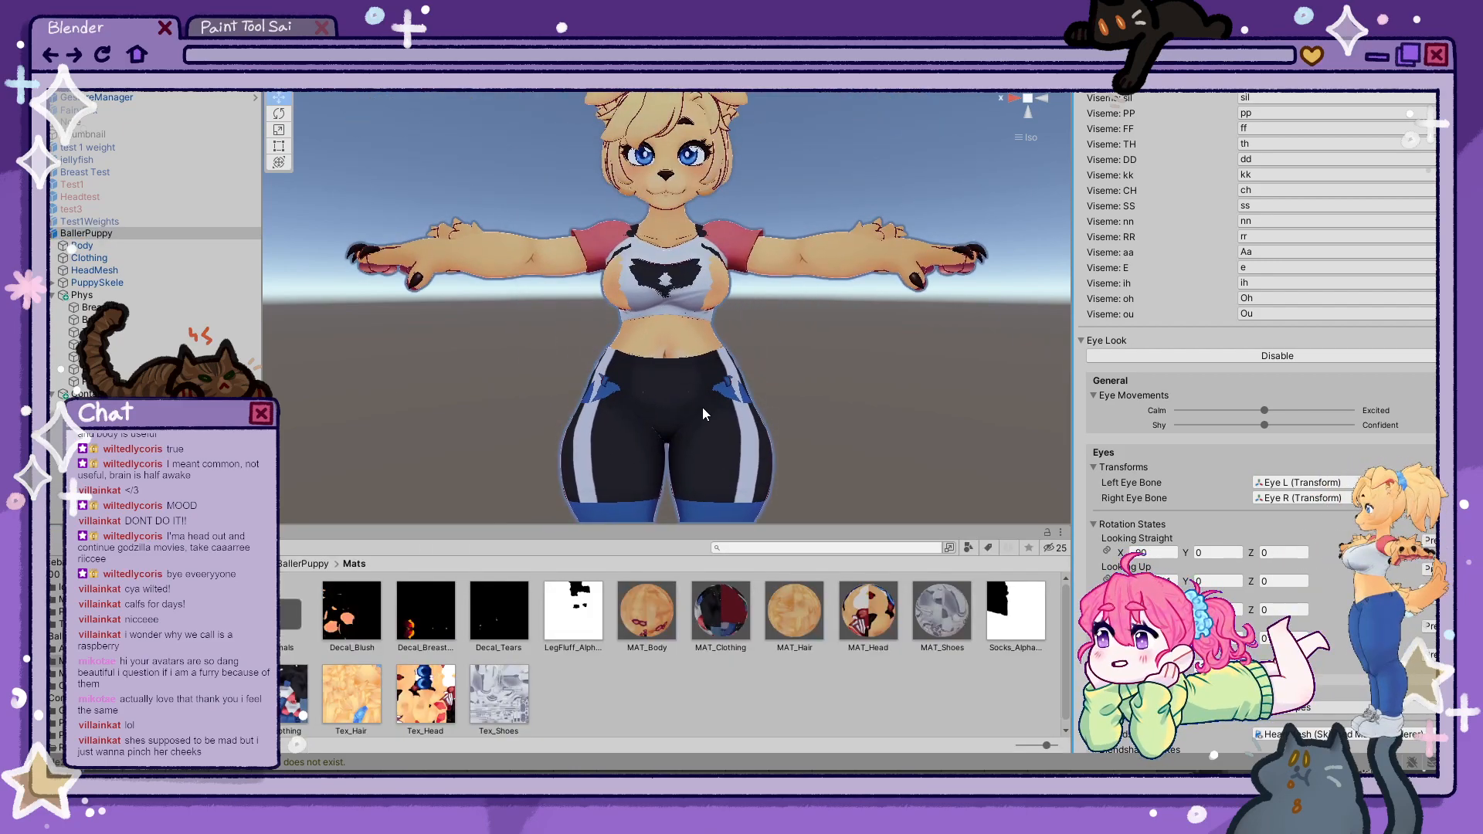
pyautogui.scroll(-5, 720, 354)
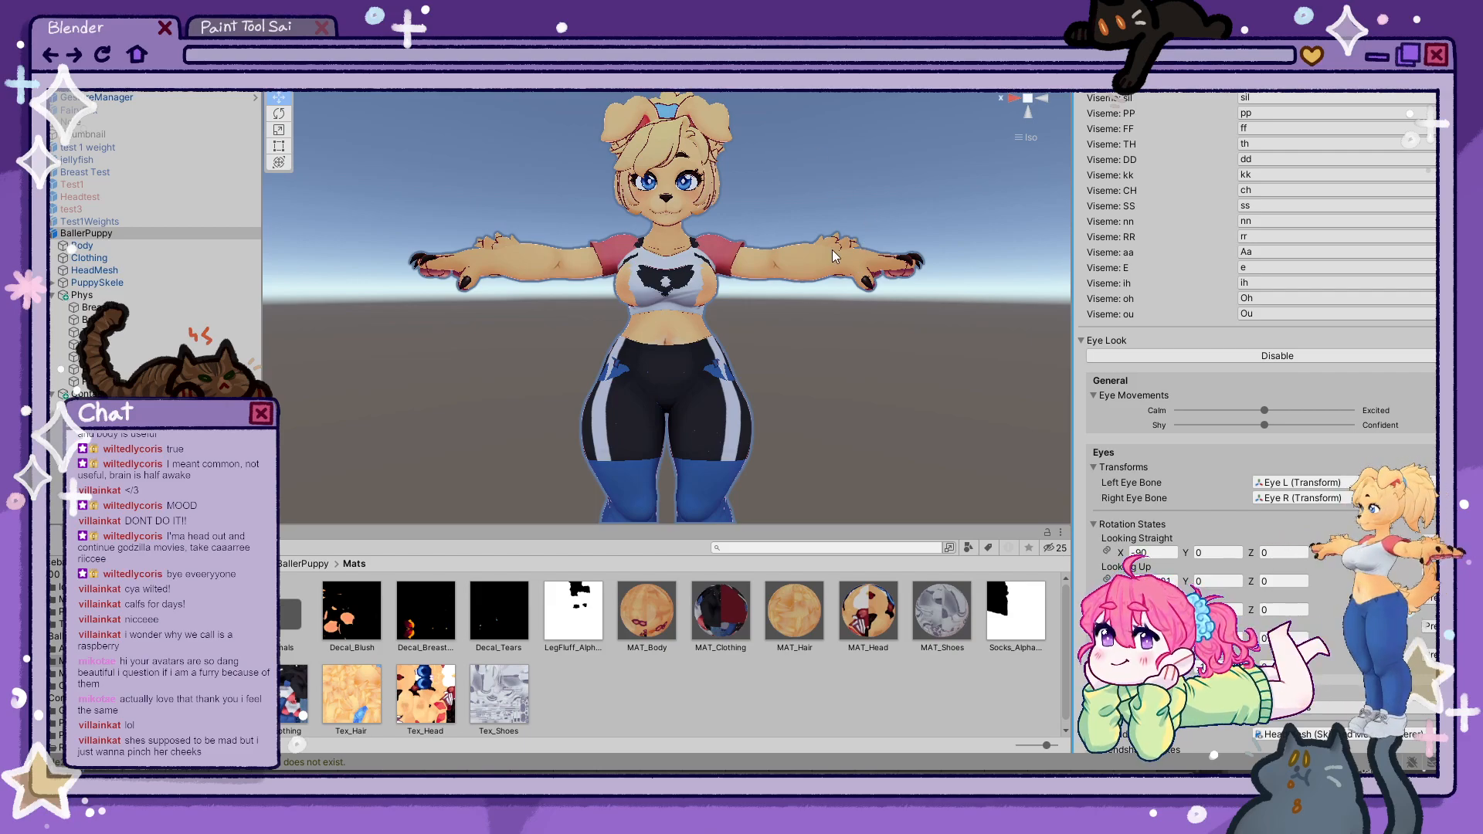
pyautogui.scroll(-3, 774, 334)
pyautogui.moveTo(858, 386); pyautogui.dragTo(822, 401, button='right')
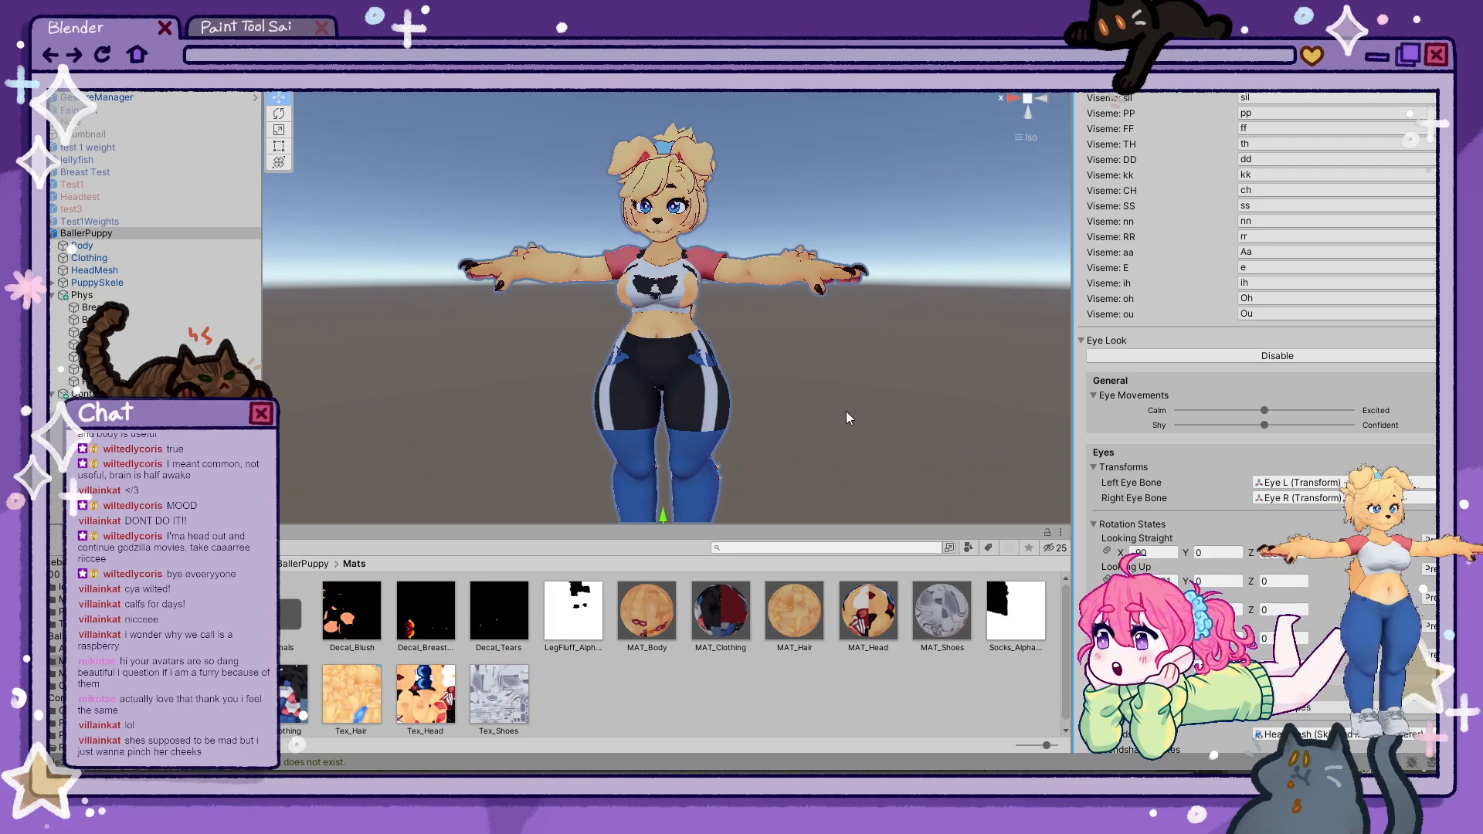